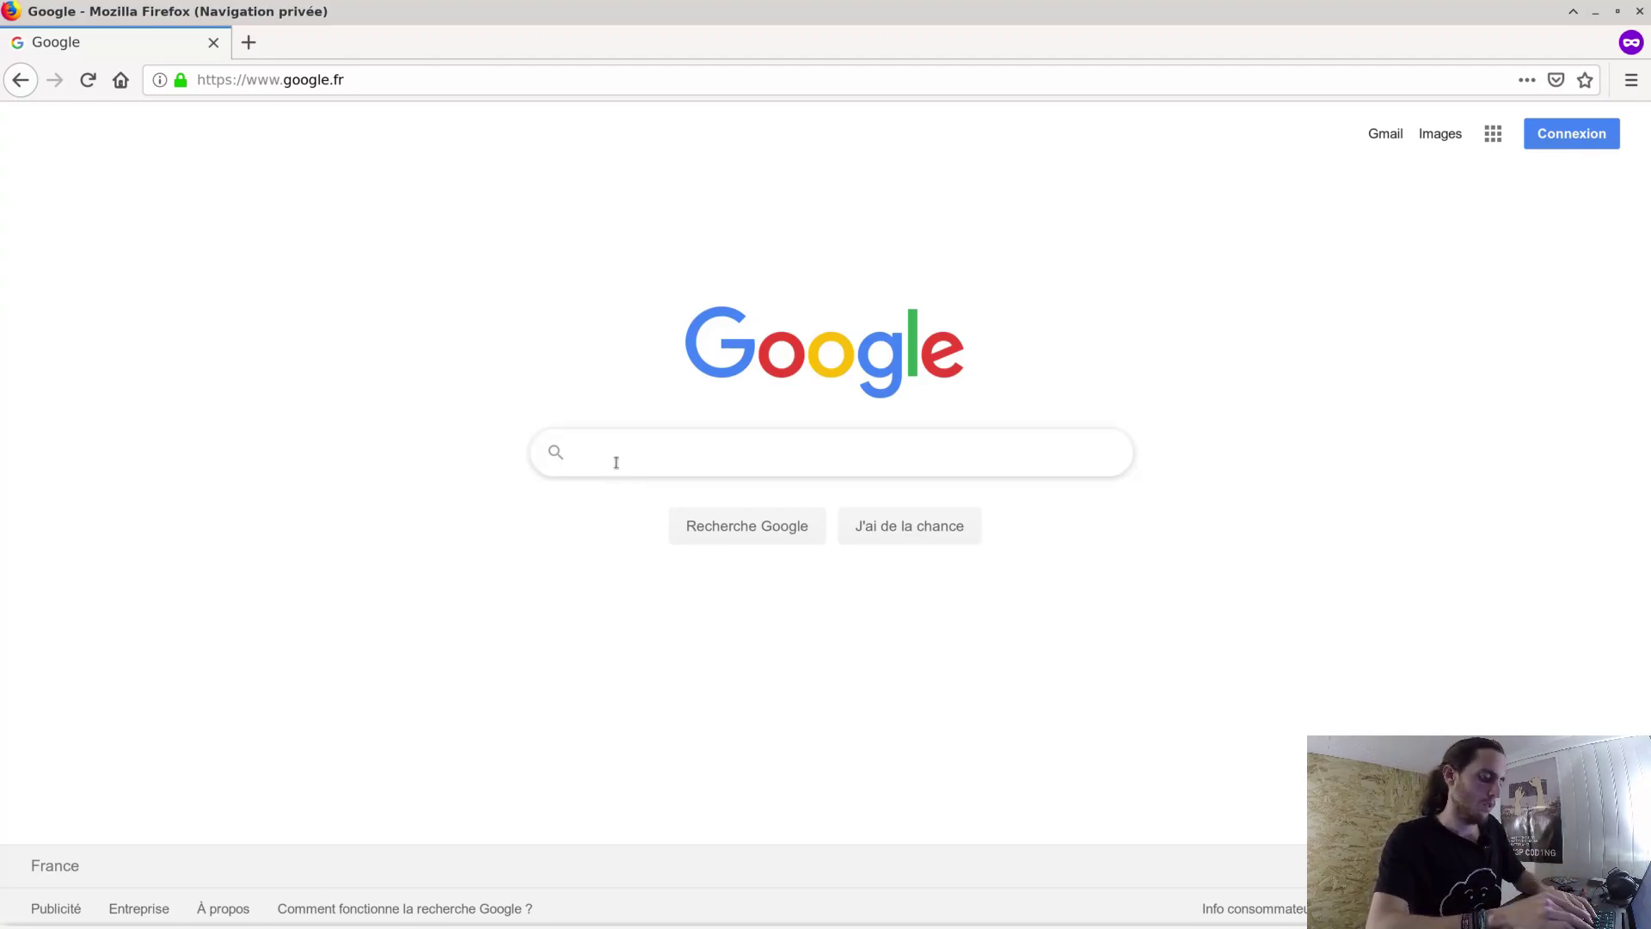
# Search Google for bubble.io and open the Bubble home page from the results
pyautogui.write('bubble.io')
pyautogui.press('Return')
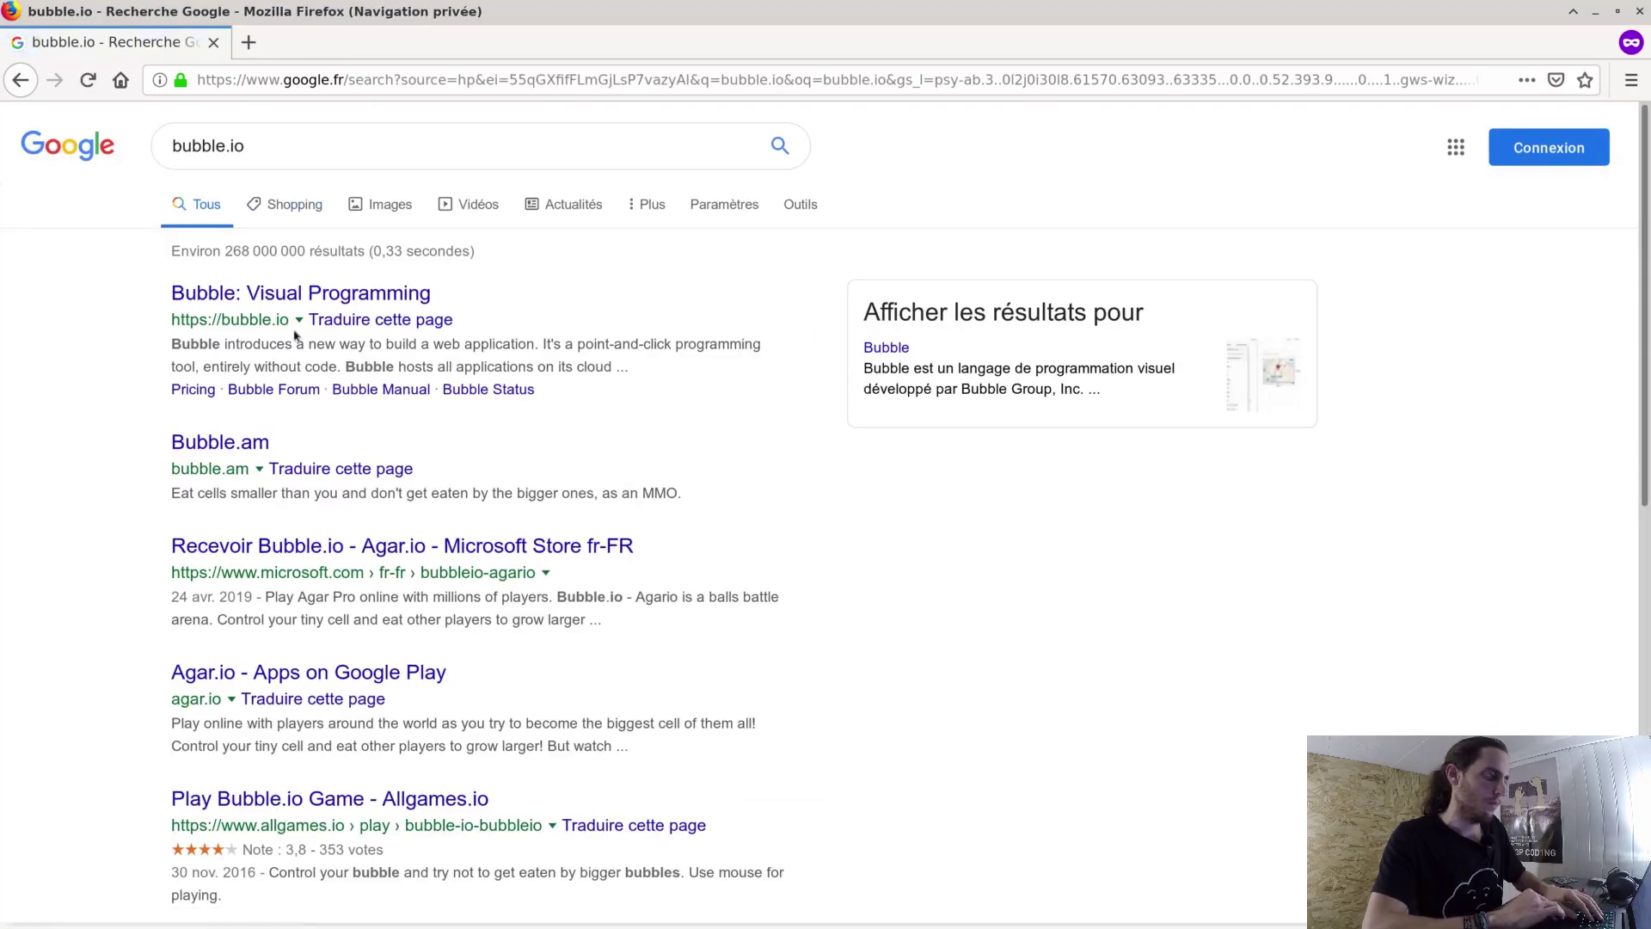
pyautogui.click(284, 294)
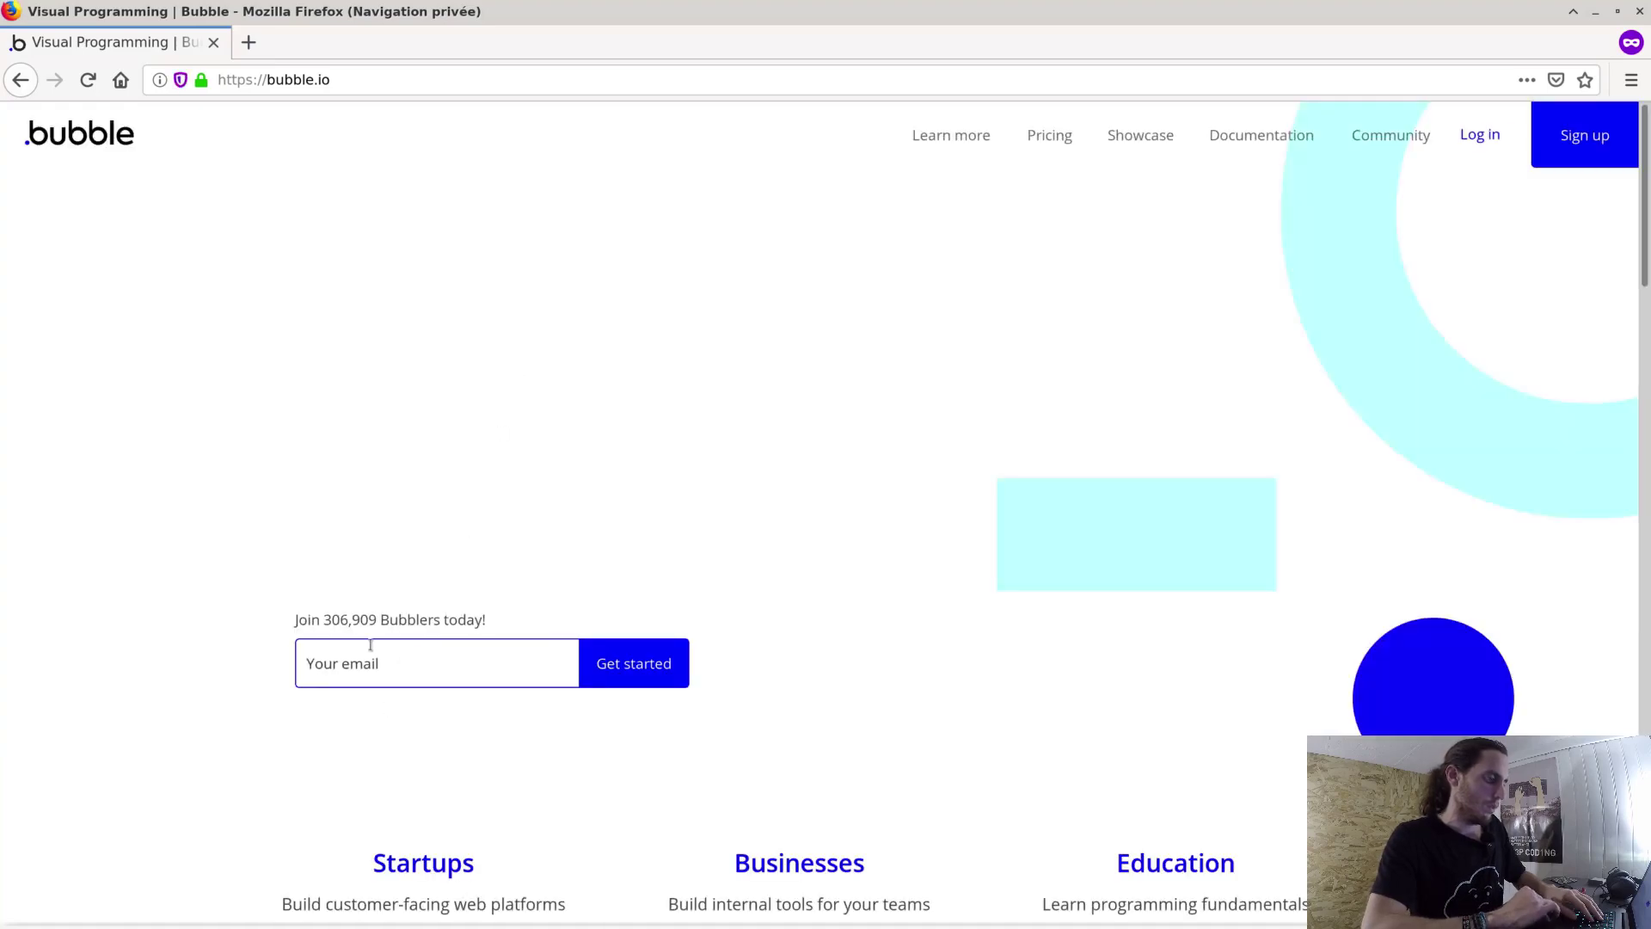
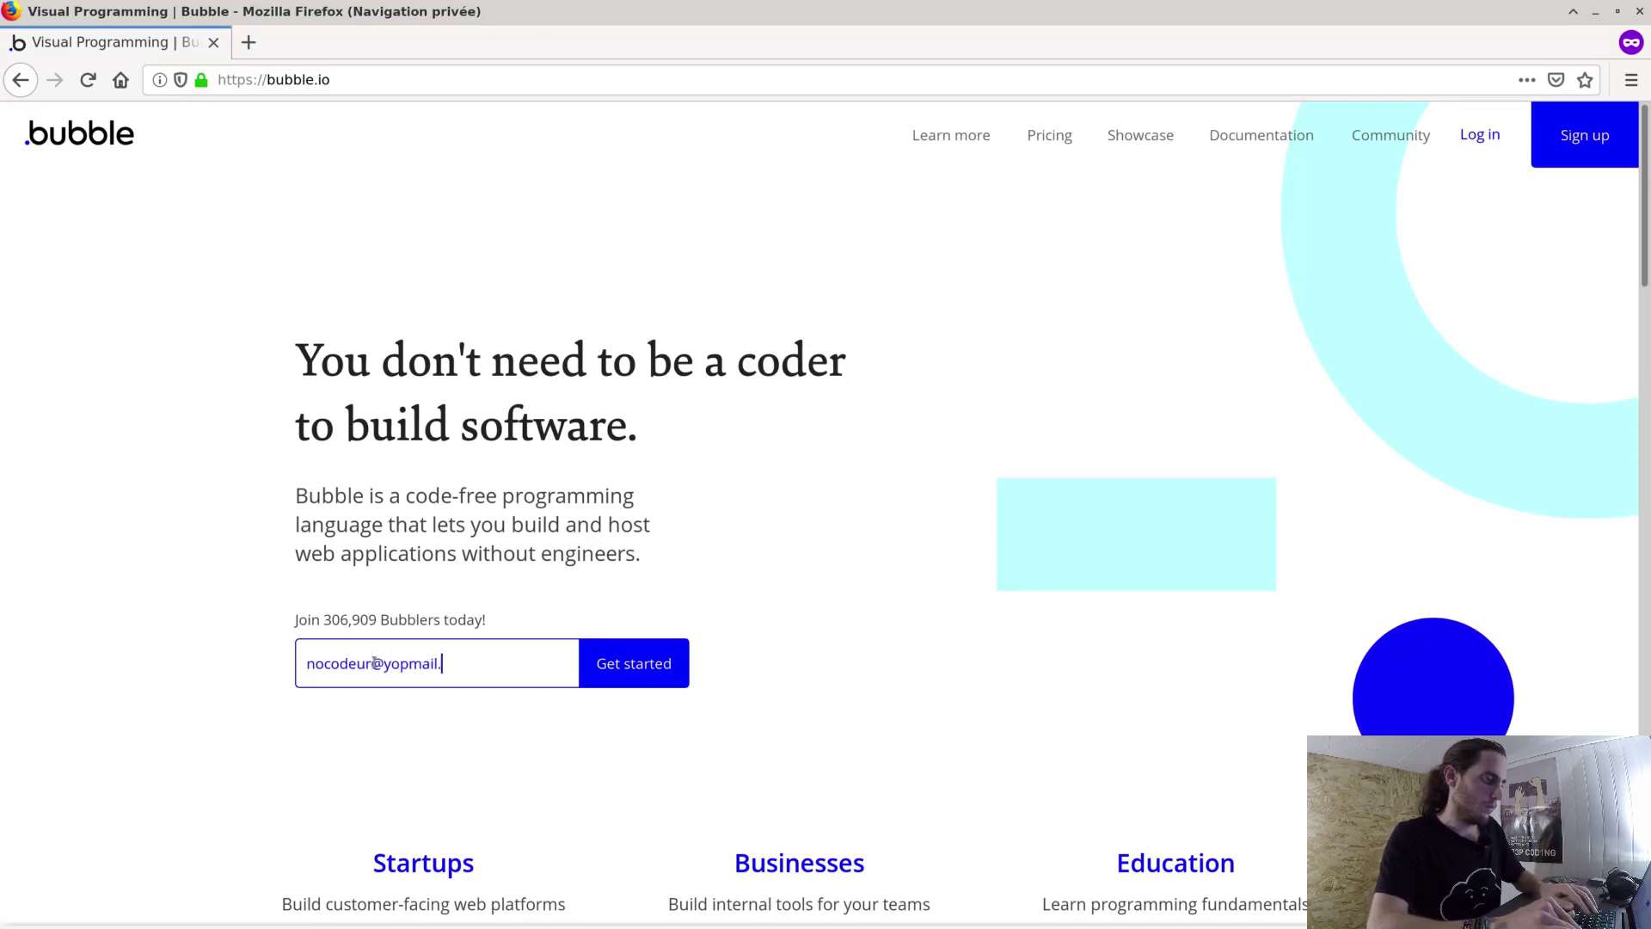
# Register a Bubble account with an e-mail and password, accept the terms, and go to My applications
pyautogui.press('Return')
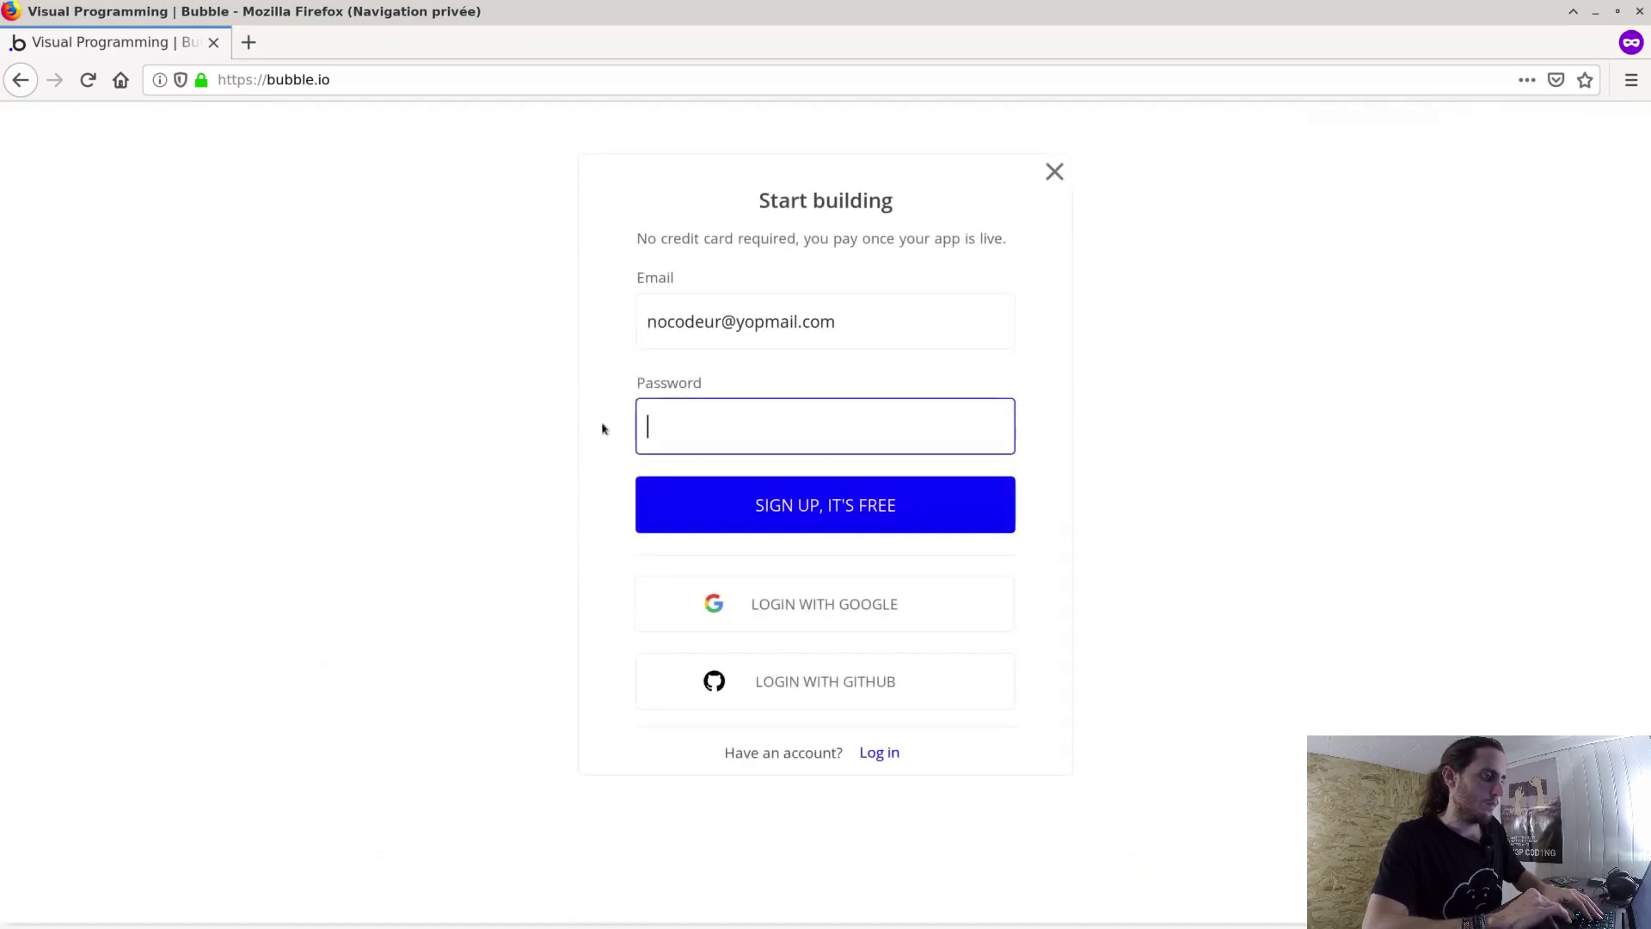
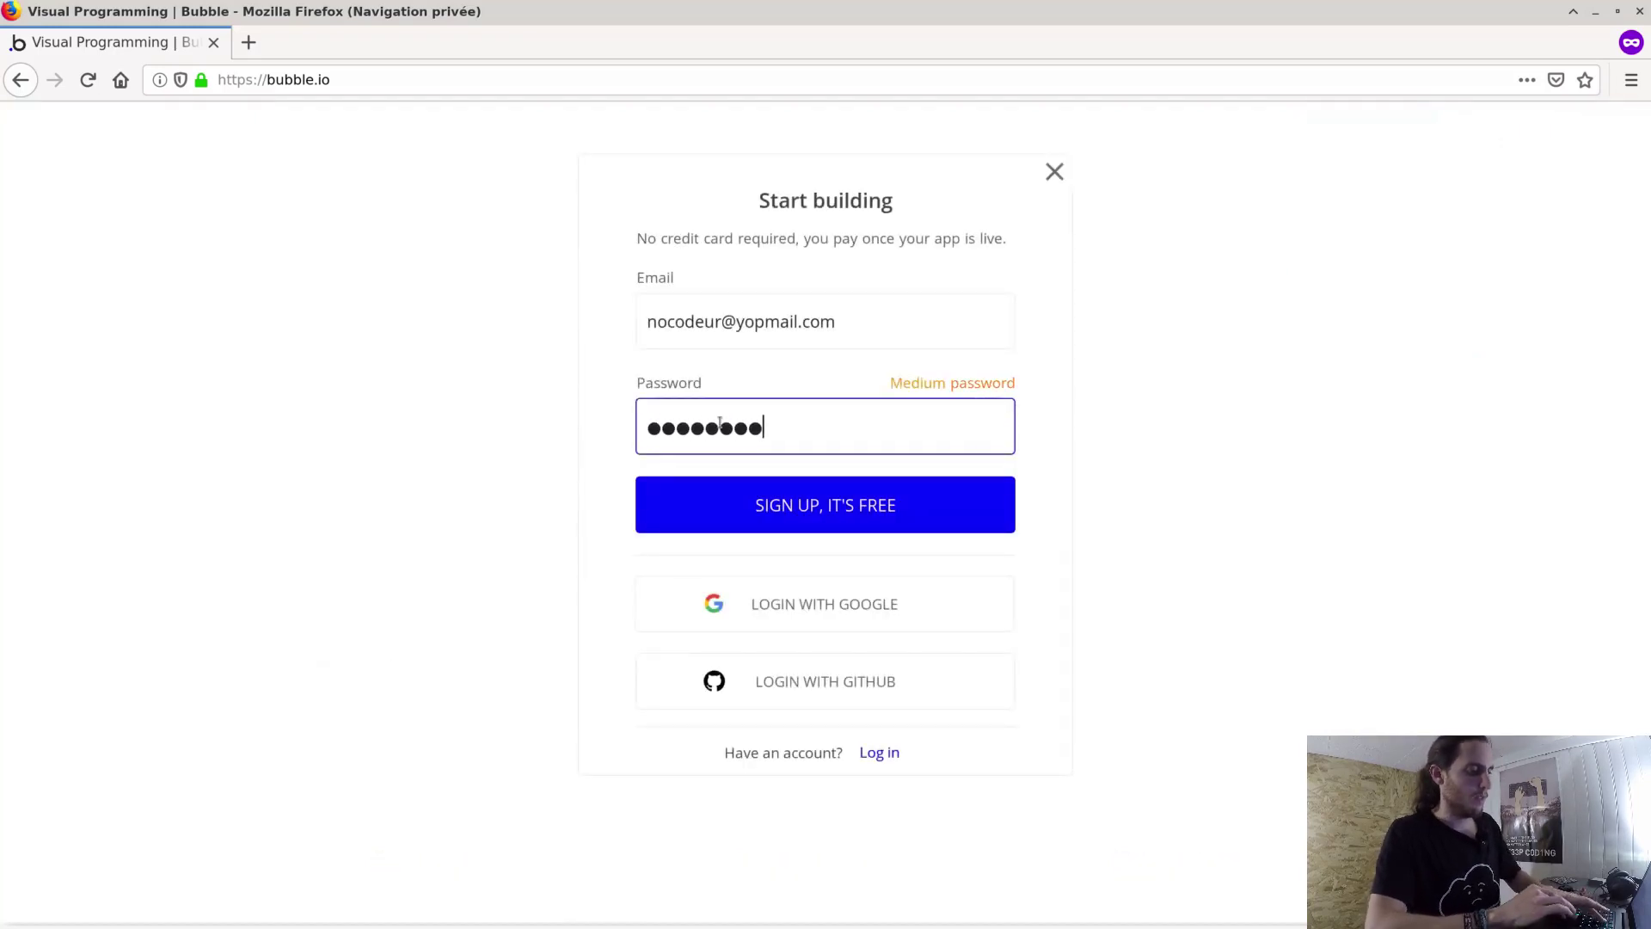
pyautogui.click(755, 516)
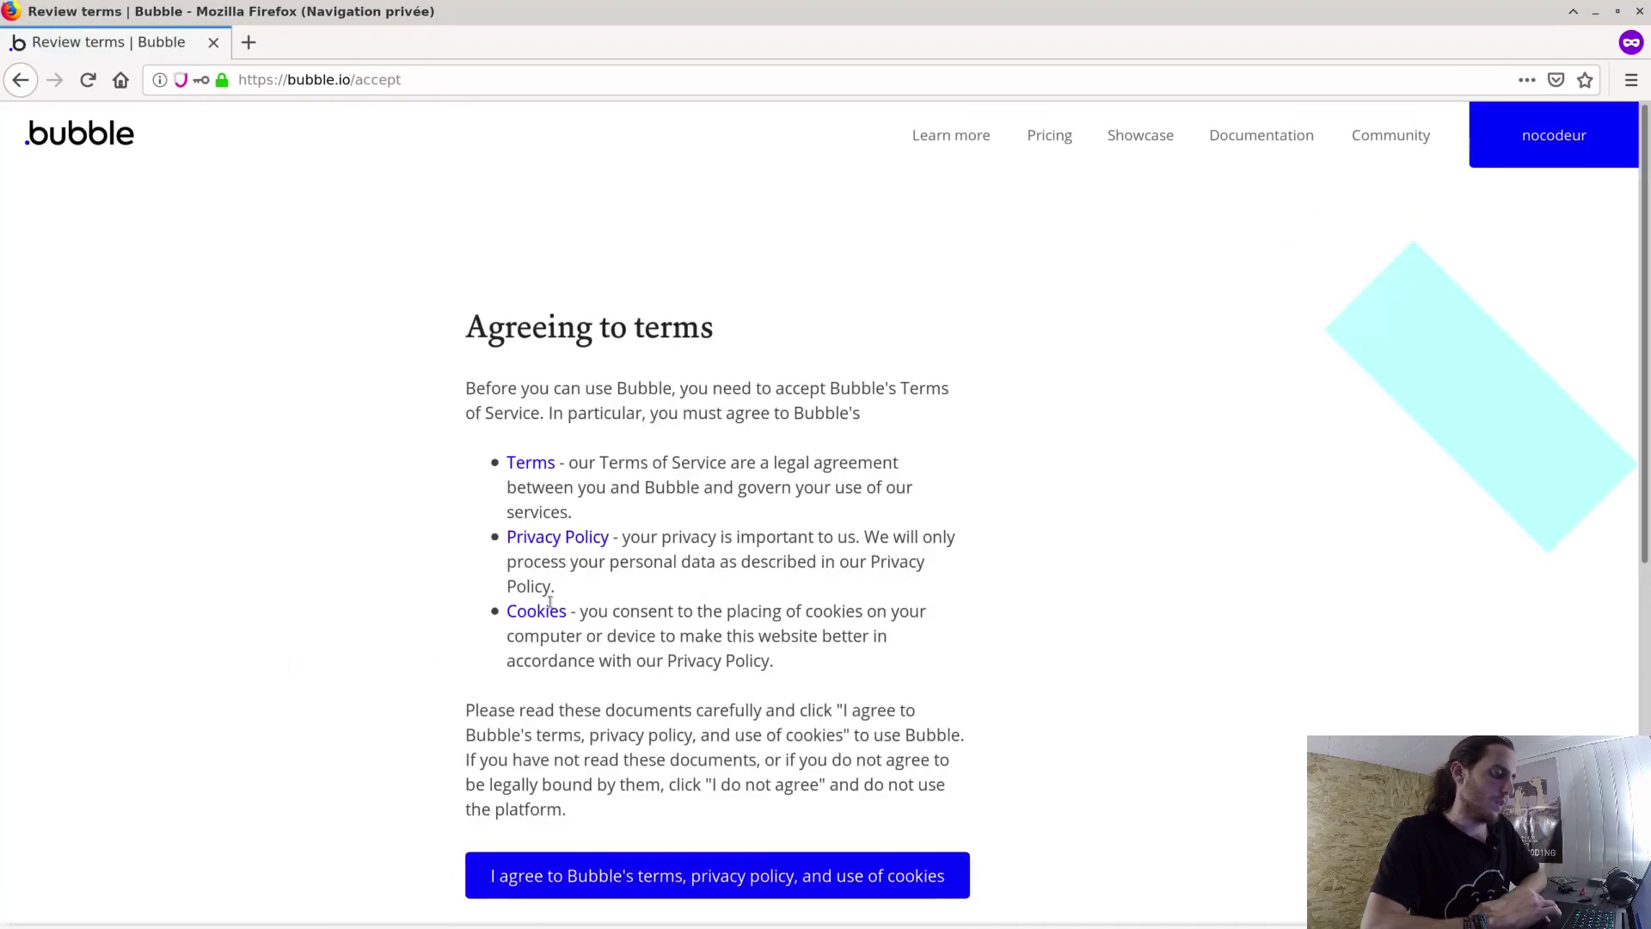
pyautogui.click(600, 883)
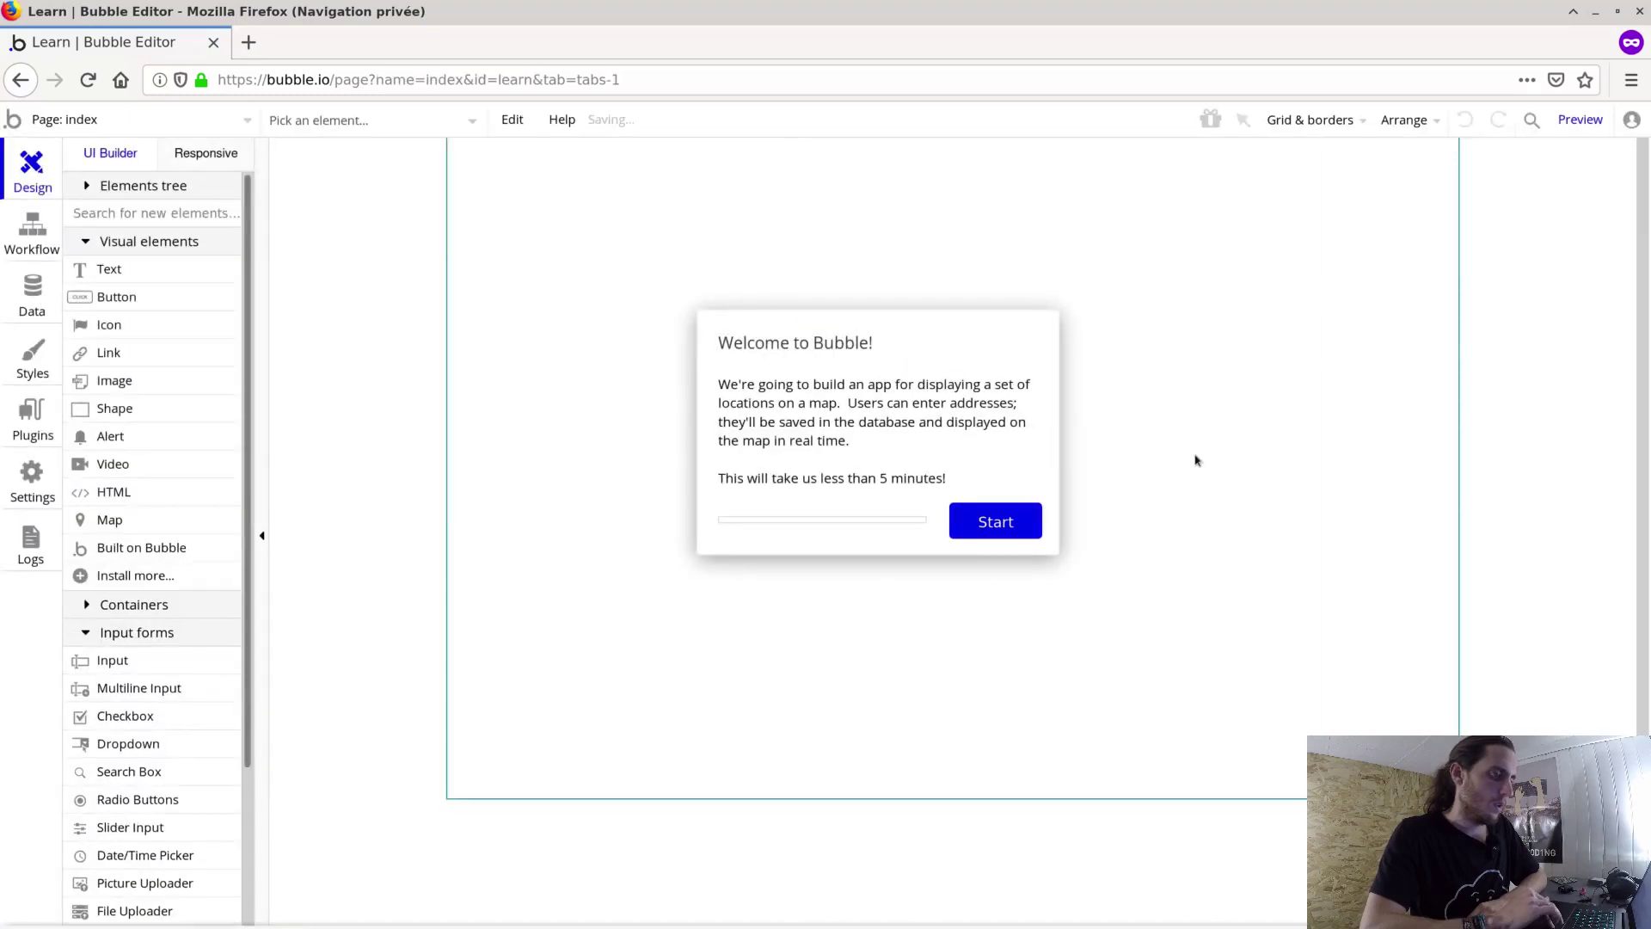
pyautogui.click(1632, 120)
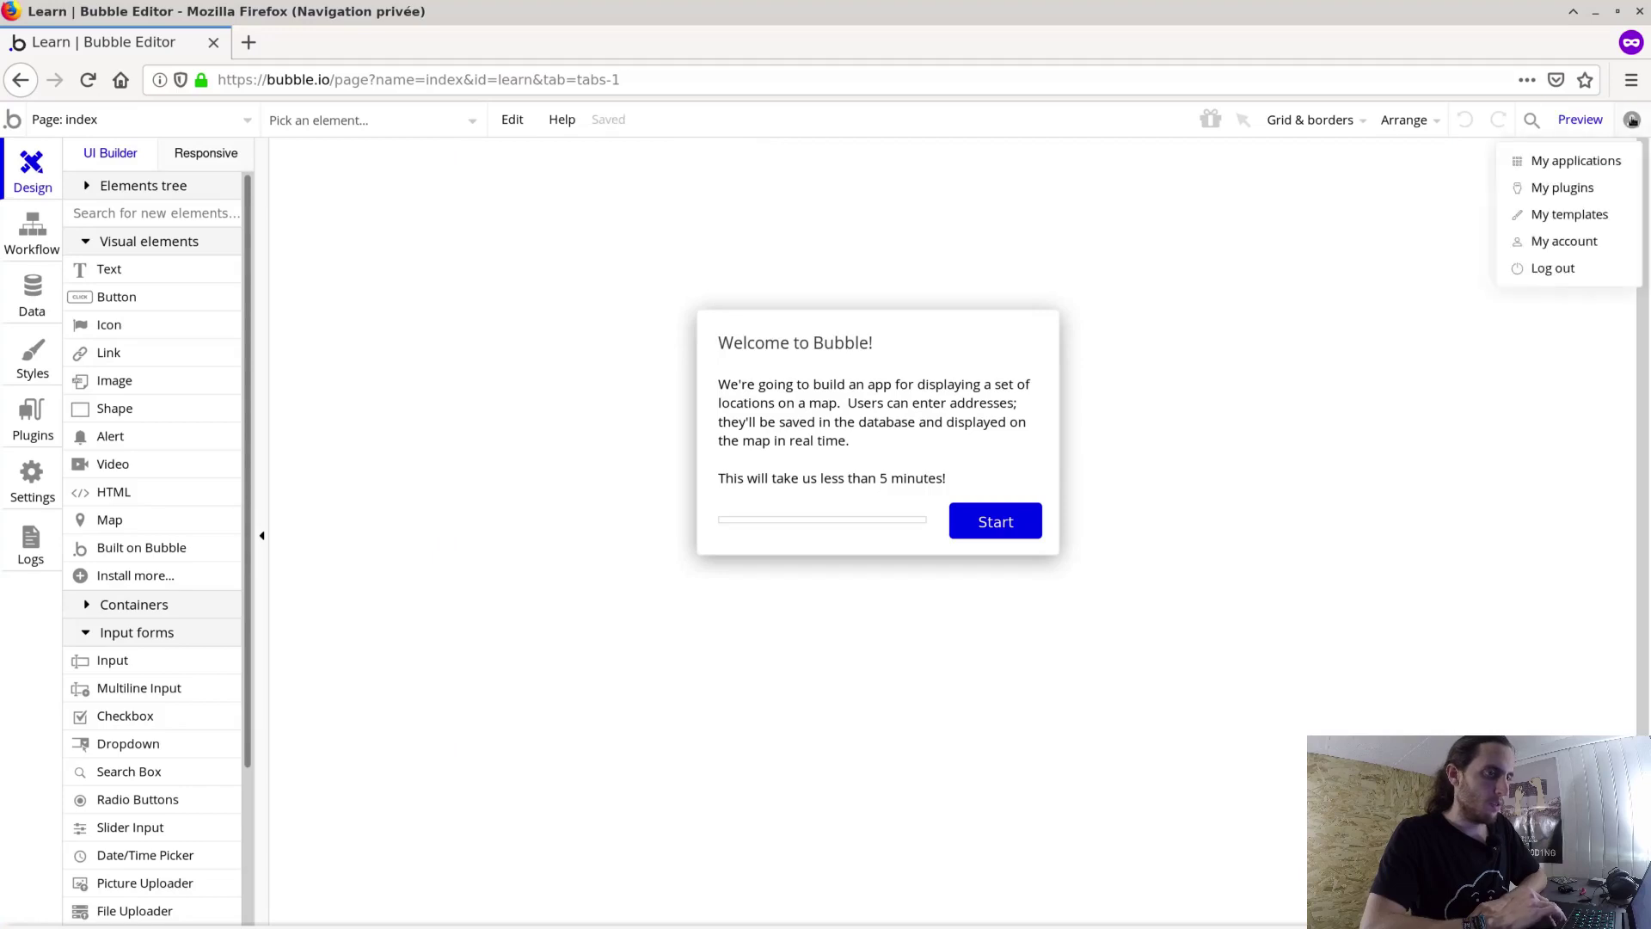
pyautogui.click(1587, 162)
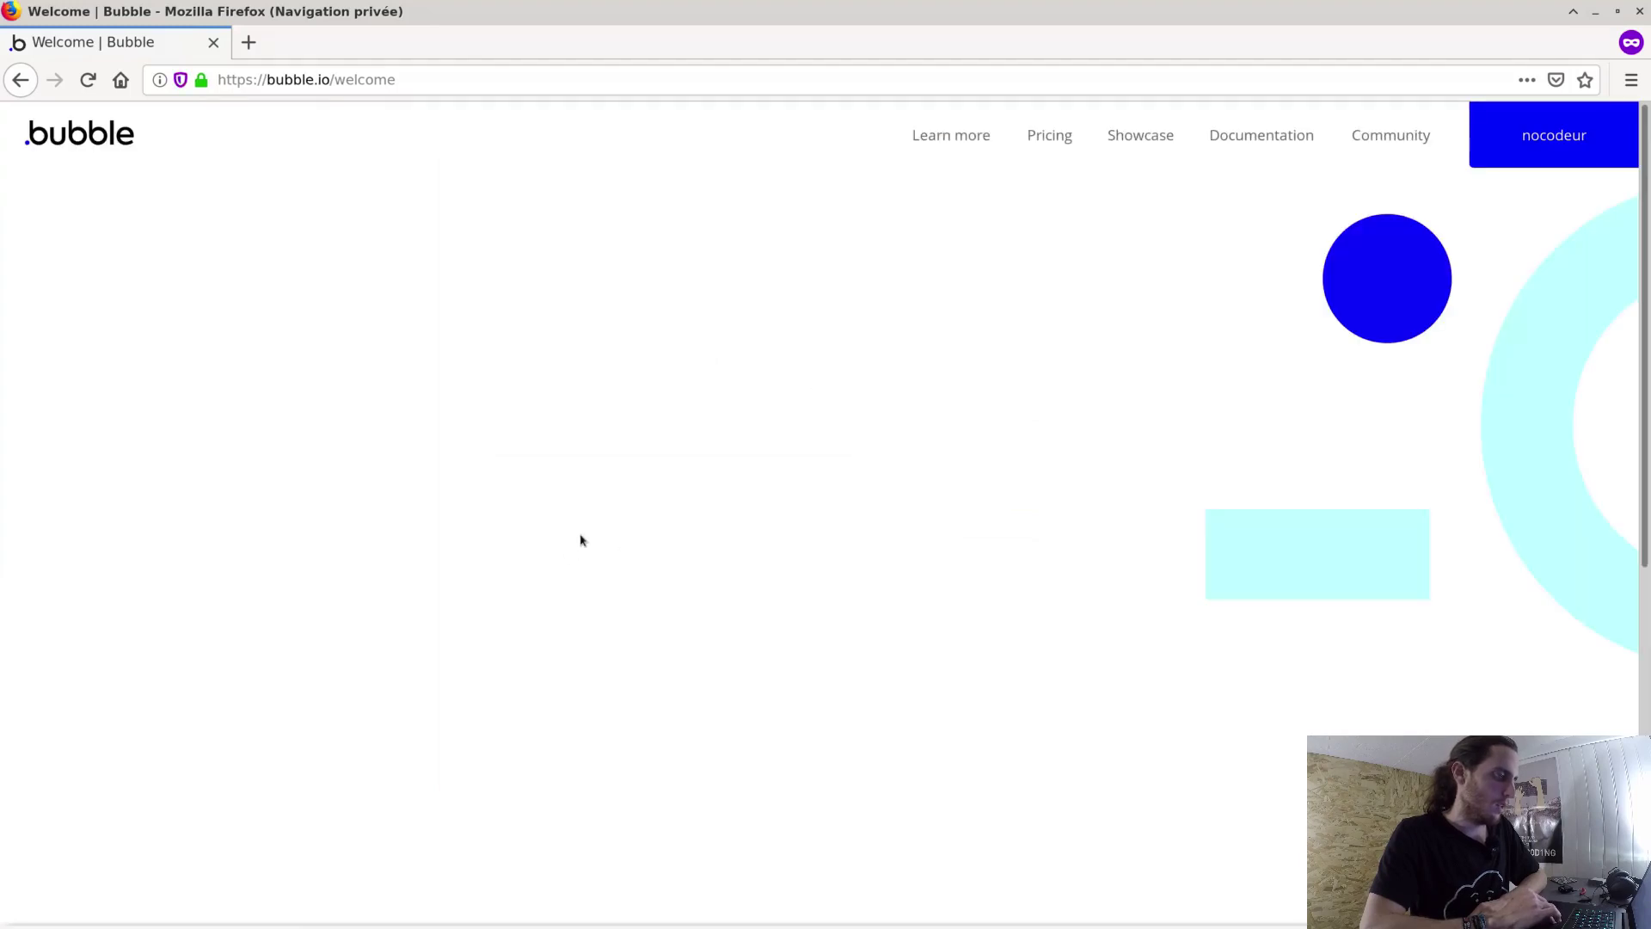
# Create a new app named bonsoir2 and start it from a blank page
pyautogui.scroll(-10, 581, 540)
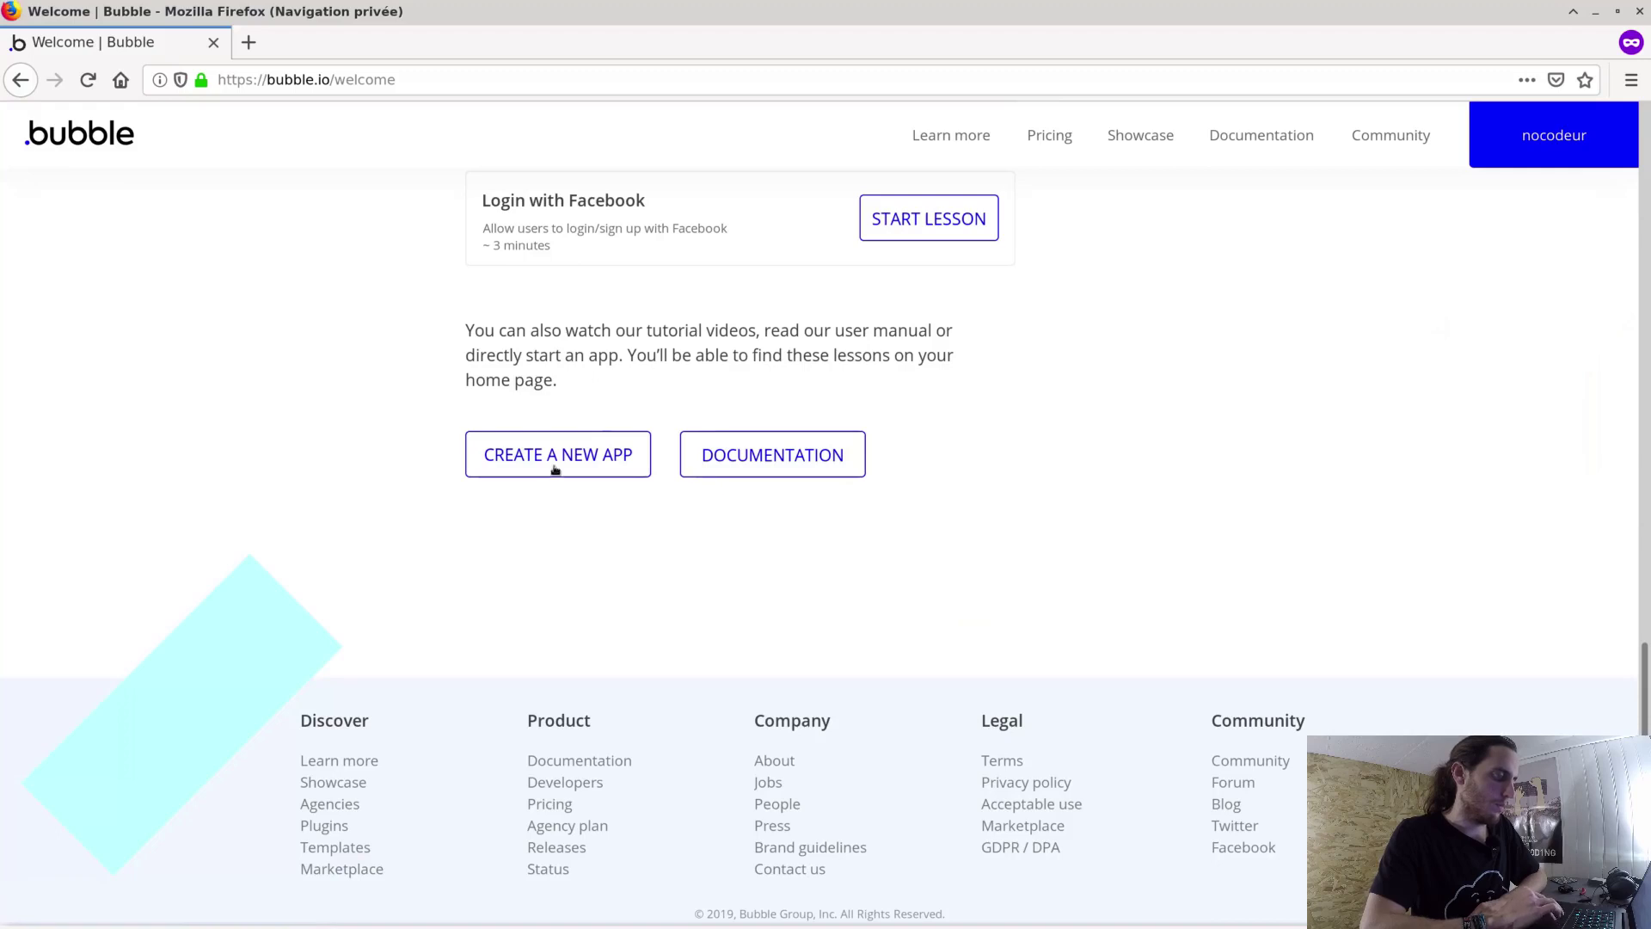
pyautogui.click(554, 469)
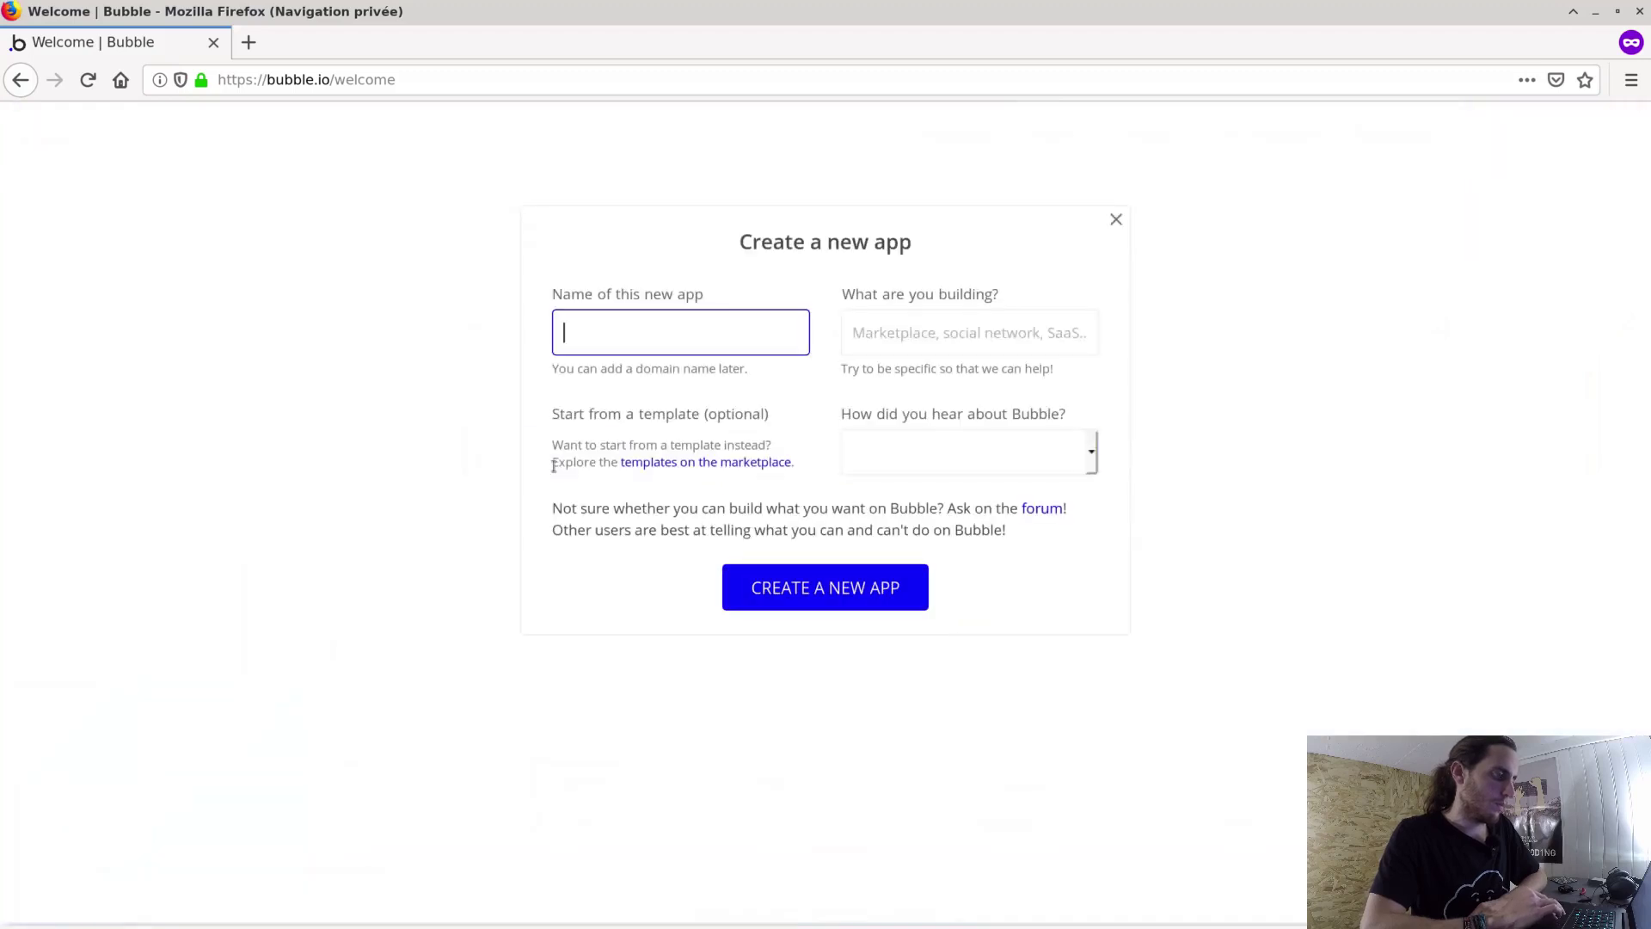
pyautogui.write('bonsoir2')
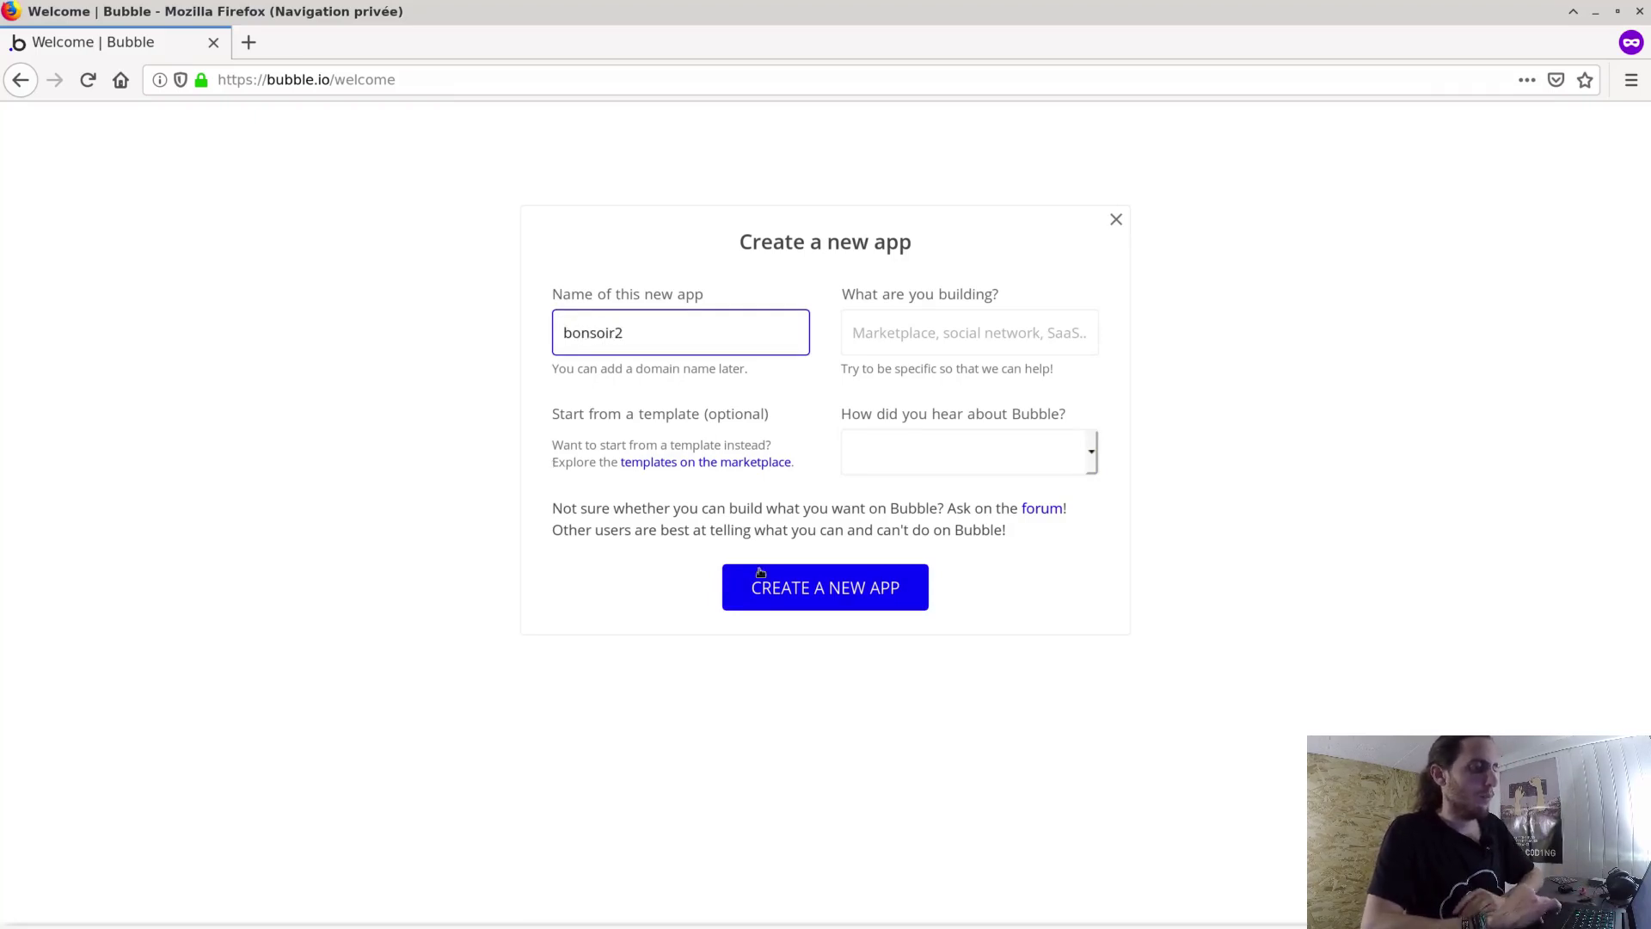
pyautogui.click(765, 583)
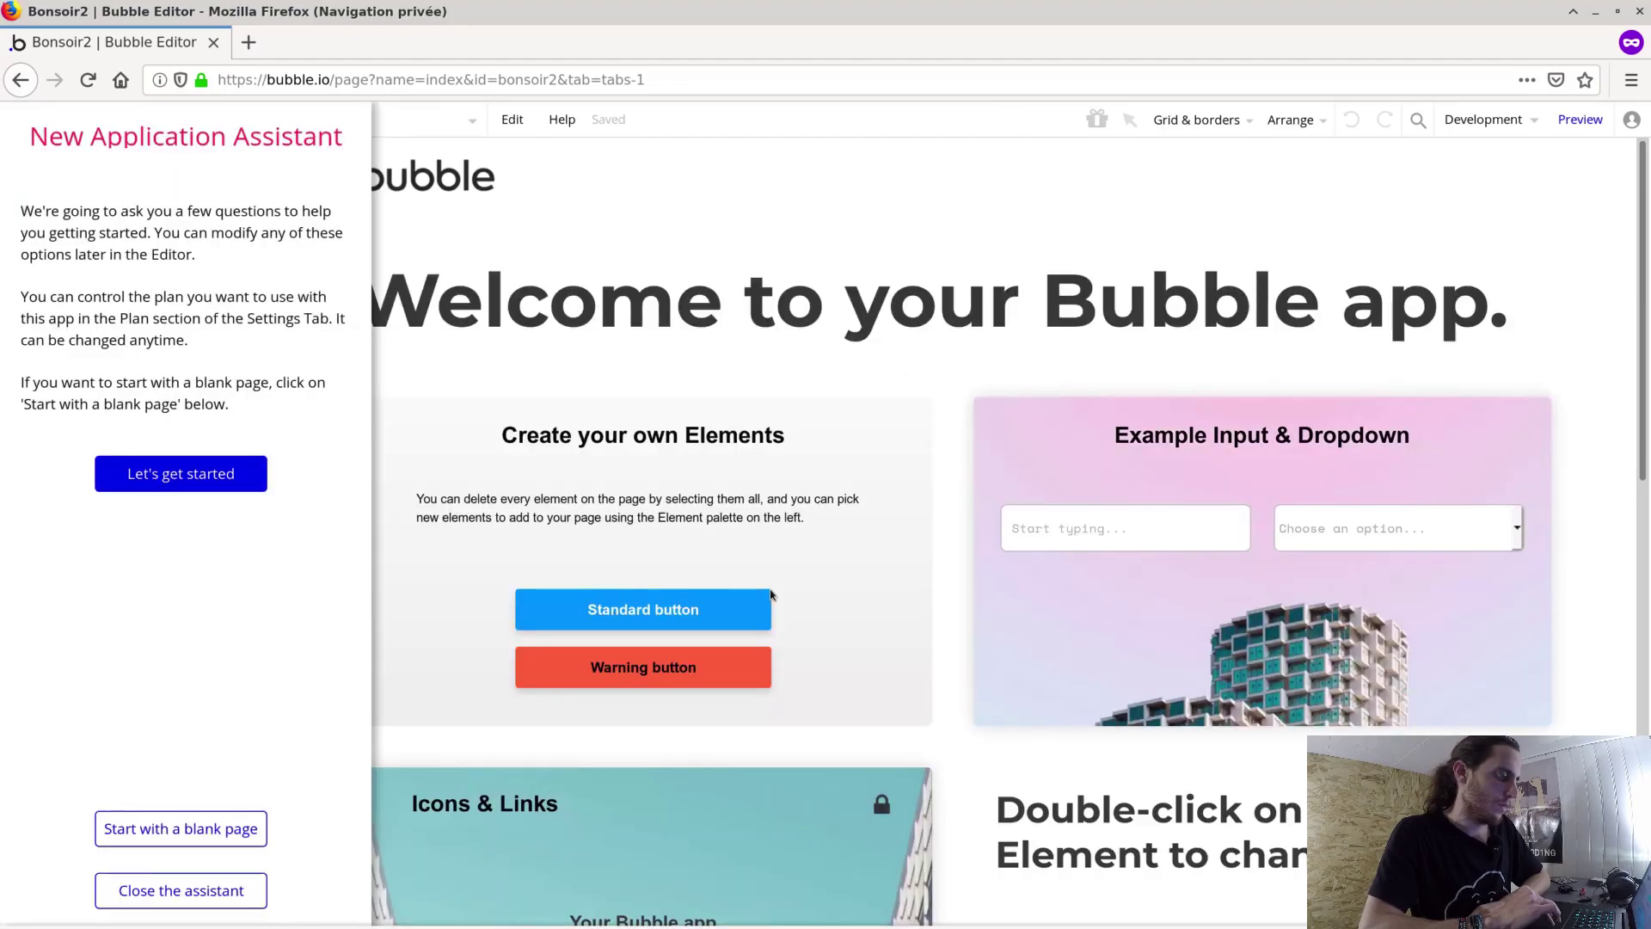
pyautogui.click(199, 831)
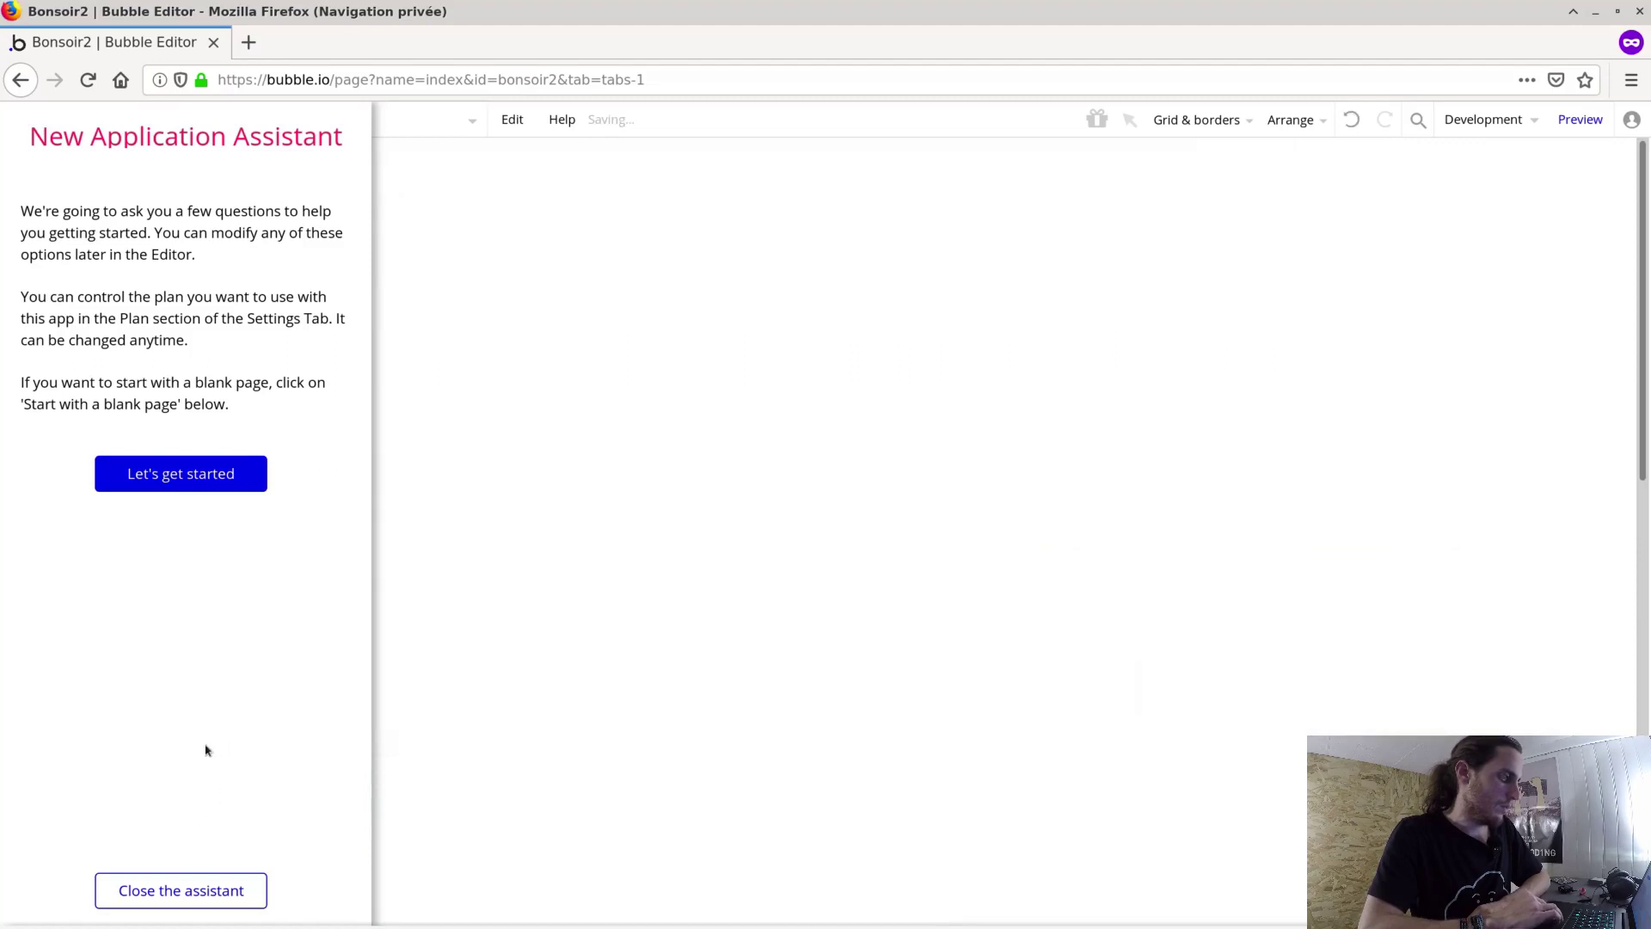
# Close the assistant and place an image element showing the uploaded image2.png
pyautogui.click(170, 894)
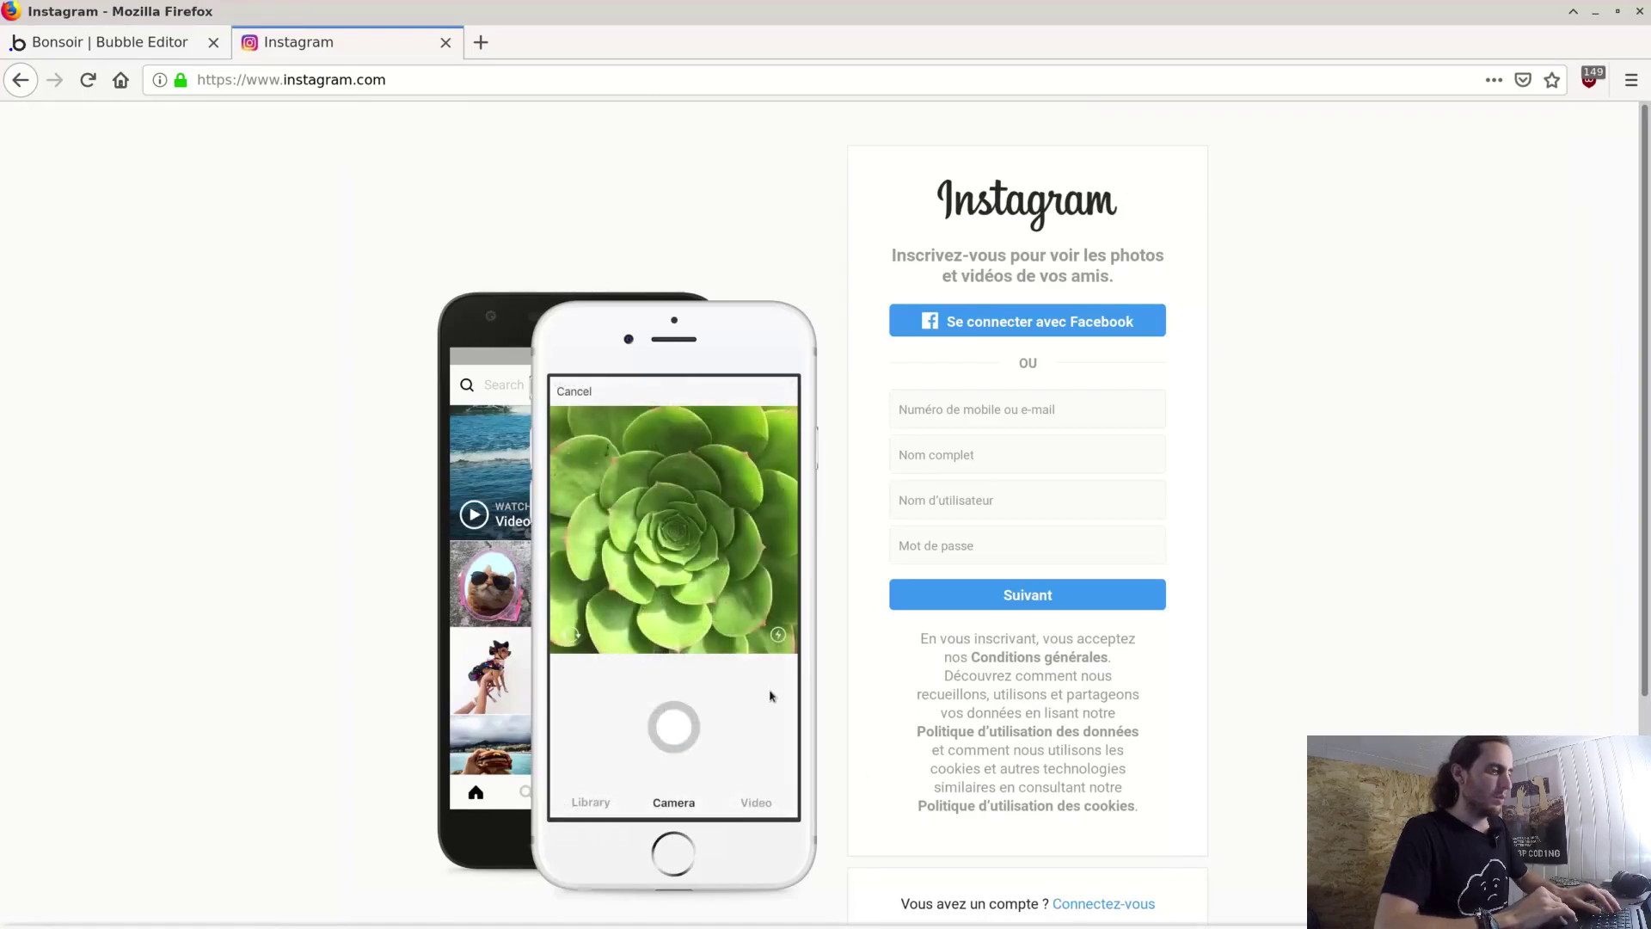
pyautogui.hotkey('ctrl', 'Tab')
pyautogui.click(114, 379)
pyautogui.click(585, 413)
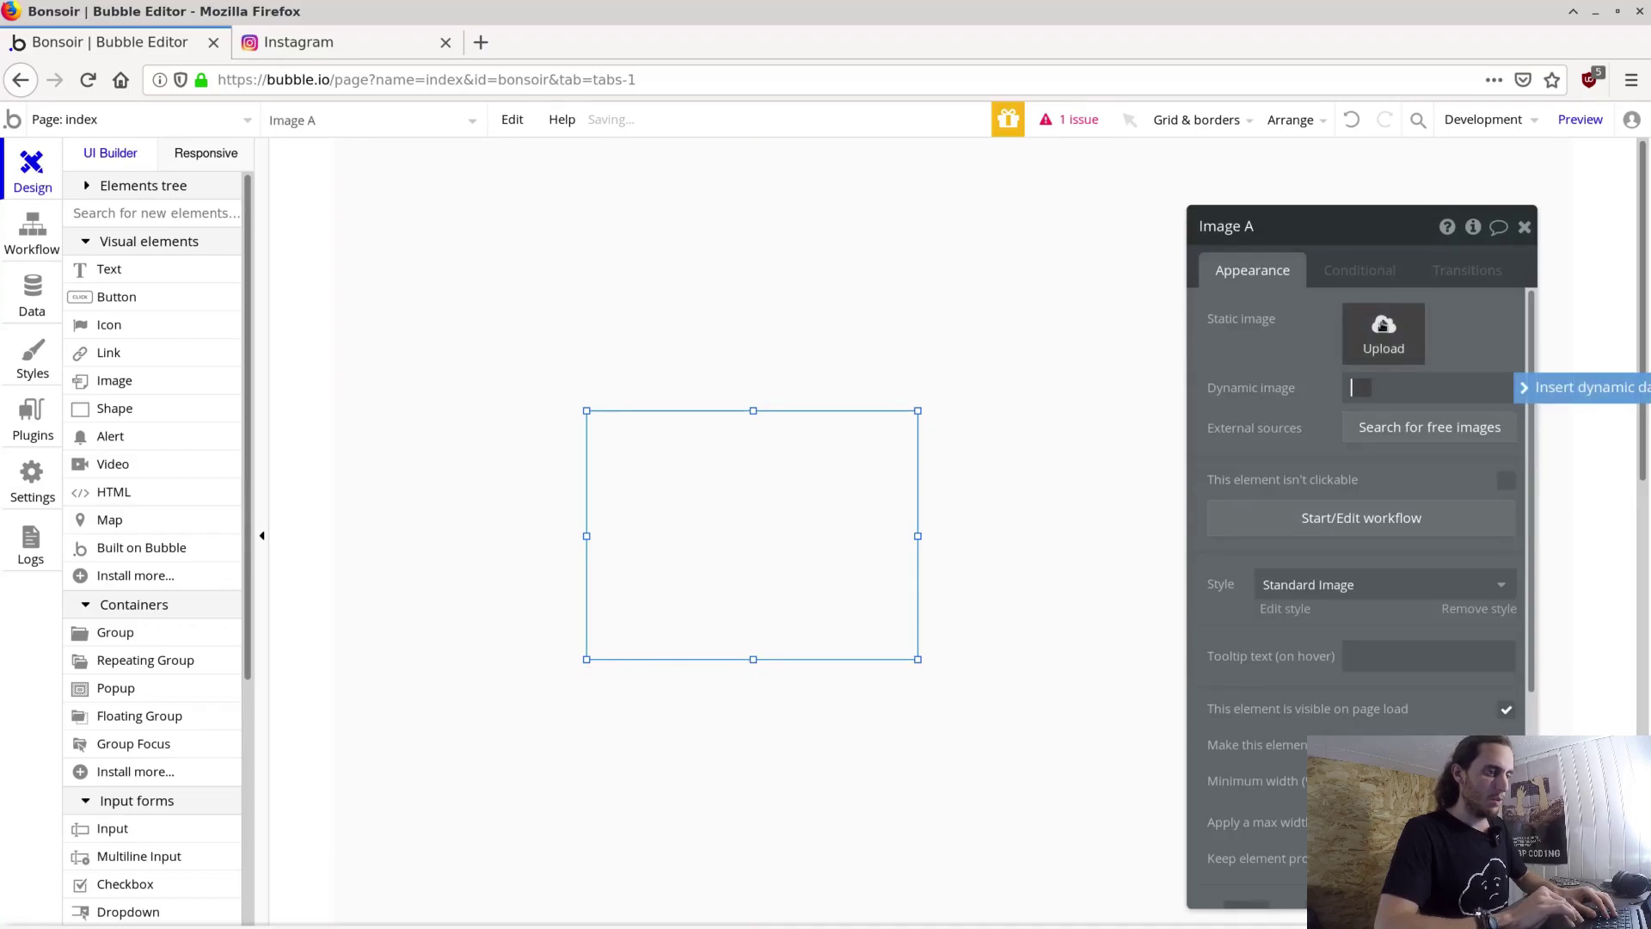
pyautogui.click(1381, 334)
pyautogui.doubleClick(497, 325)
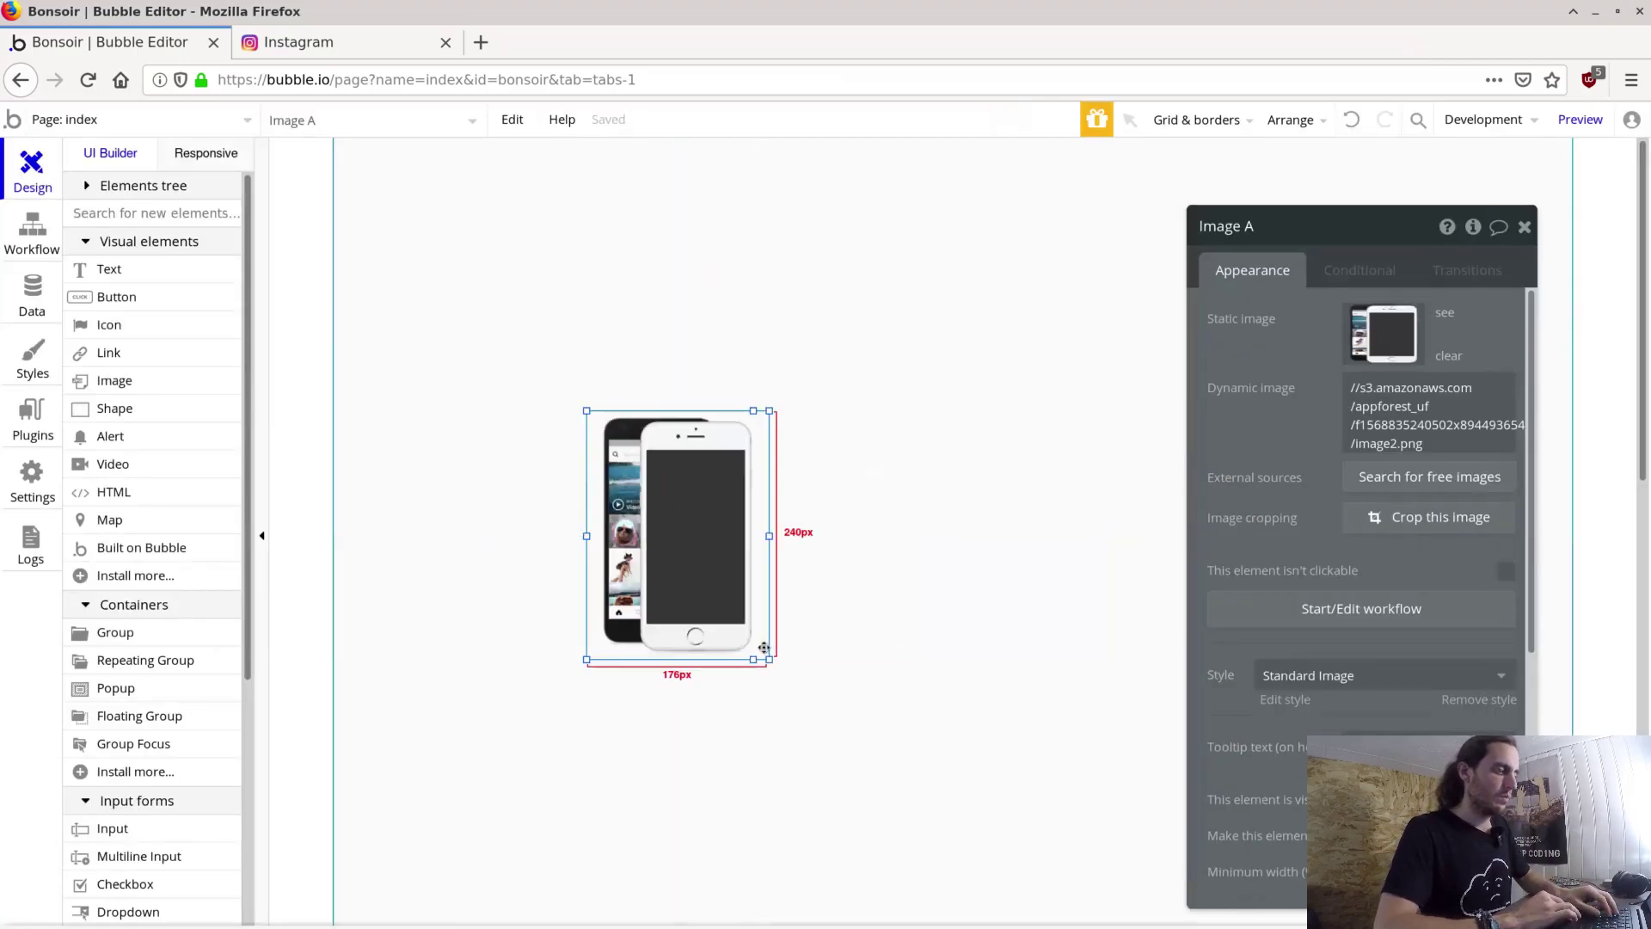
# Enlarge the phone image to 341×466 px, move it up-left, and make it fixed-width
pyautogui.moveTo(766, 659); pyautogui.dragTo(945, 898)
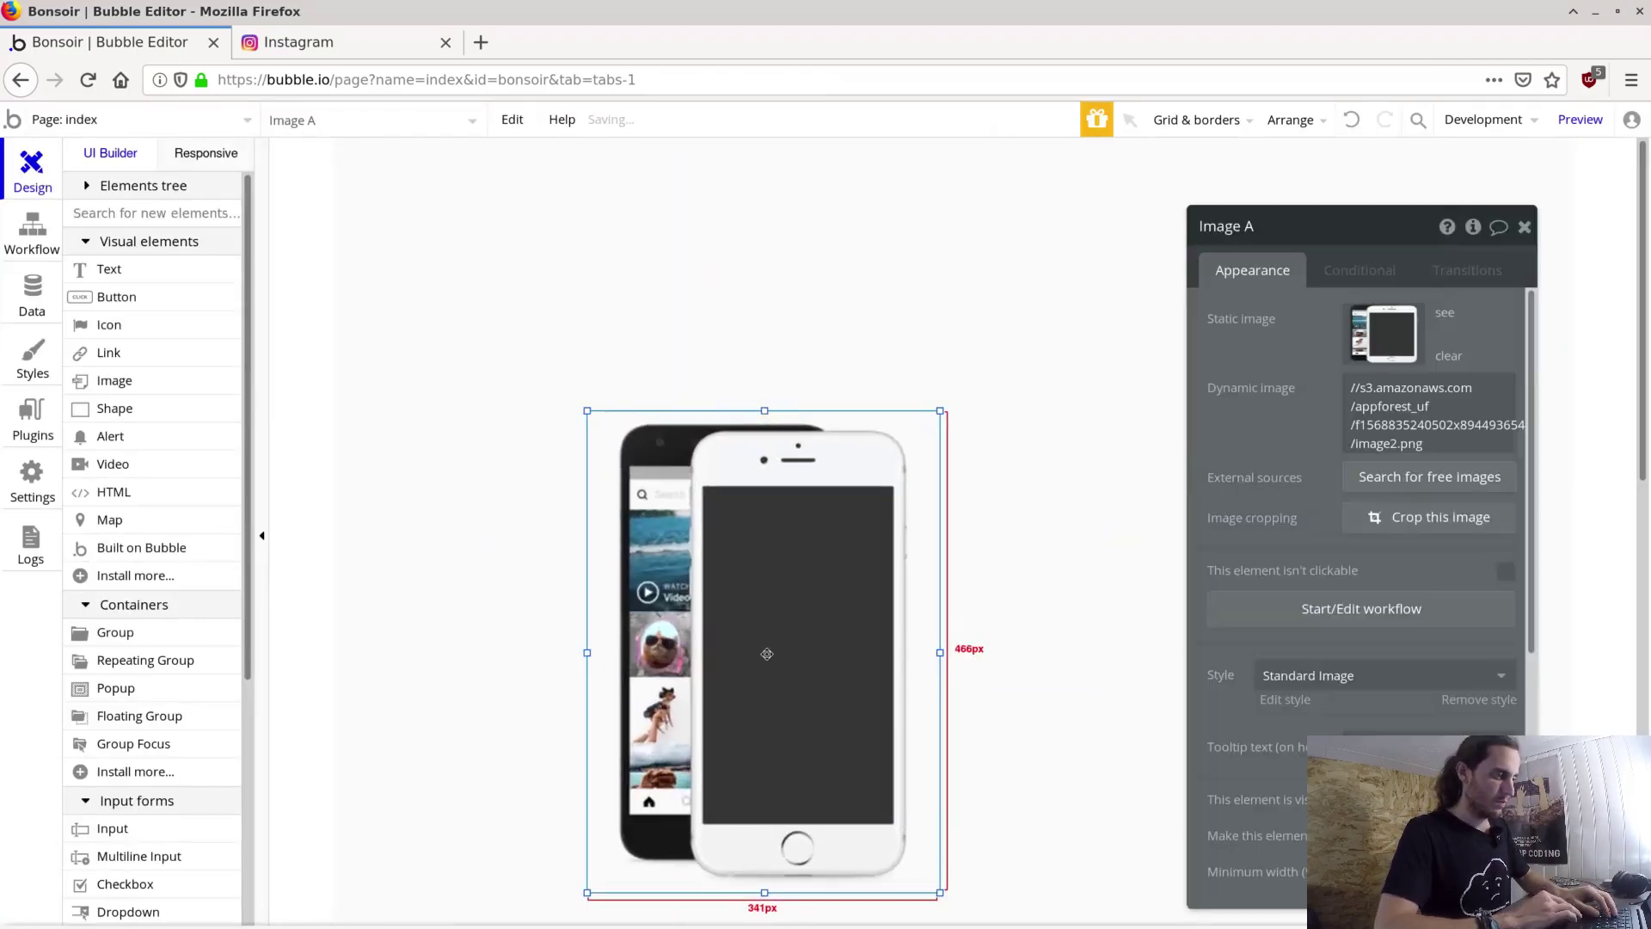
pyautogui.moveTo(785, 668); pyautogui.dragTo(759, 521)
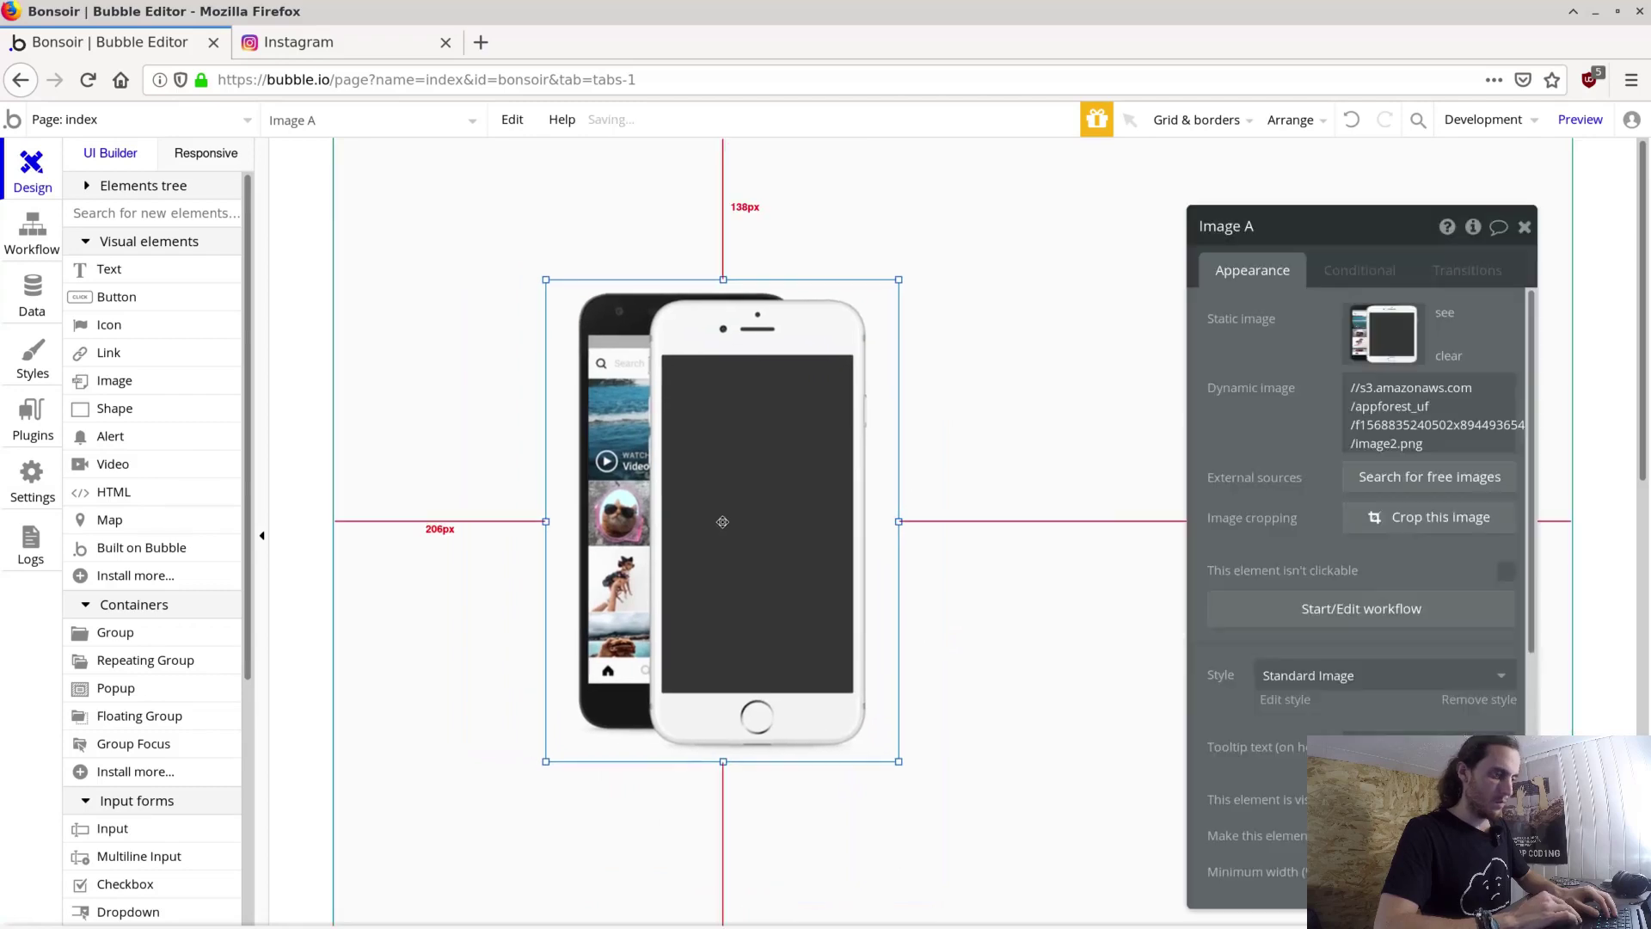
pyautogui.scroll(-3, 1434, 595)
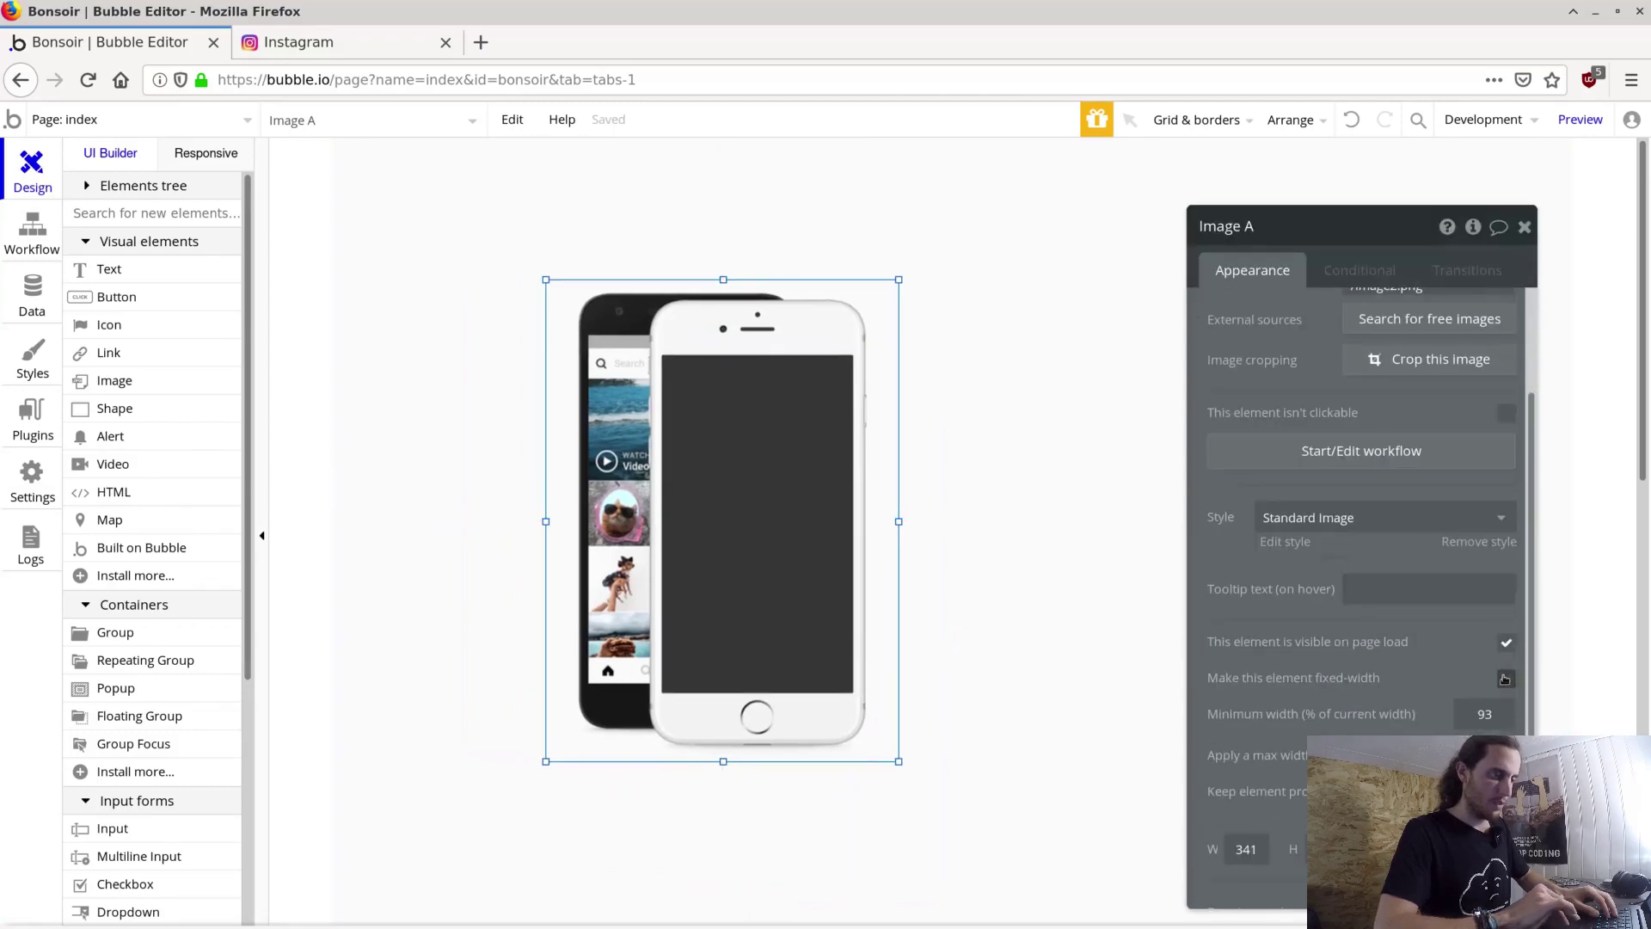
pyautogui.click(1505, 679)
pyautogui.click(158, 632)
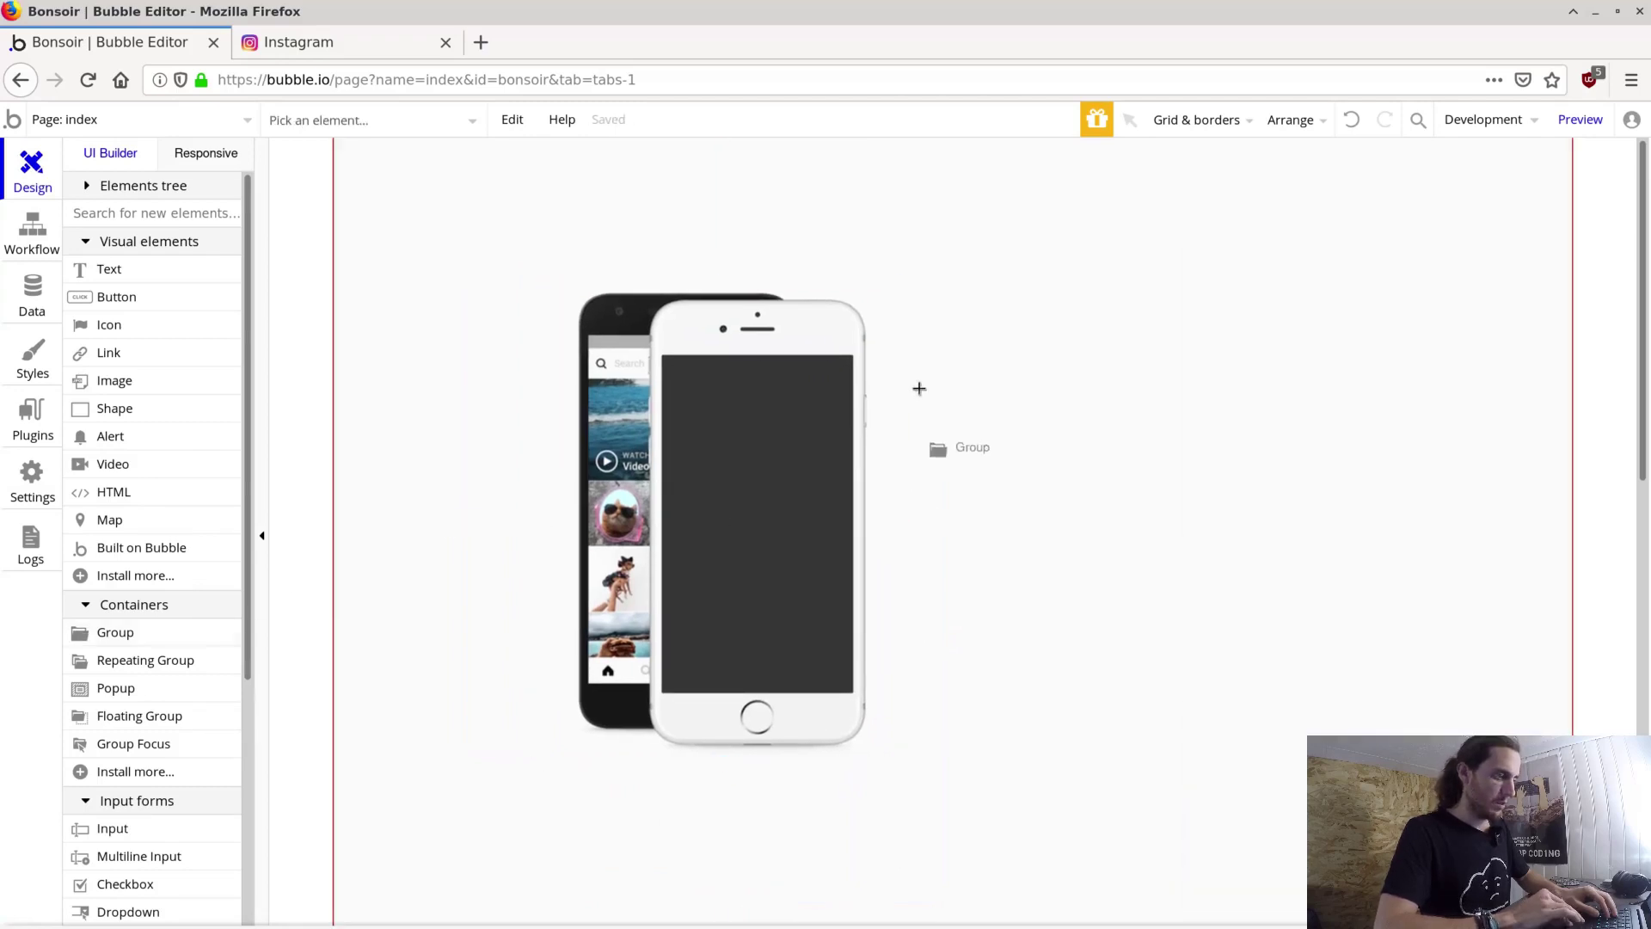
# Place a 400×587 group beside the phone image with an 'Instagram' title text
pyautogui.click(954, 302)
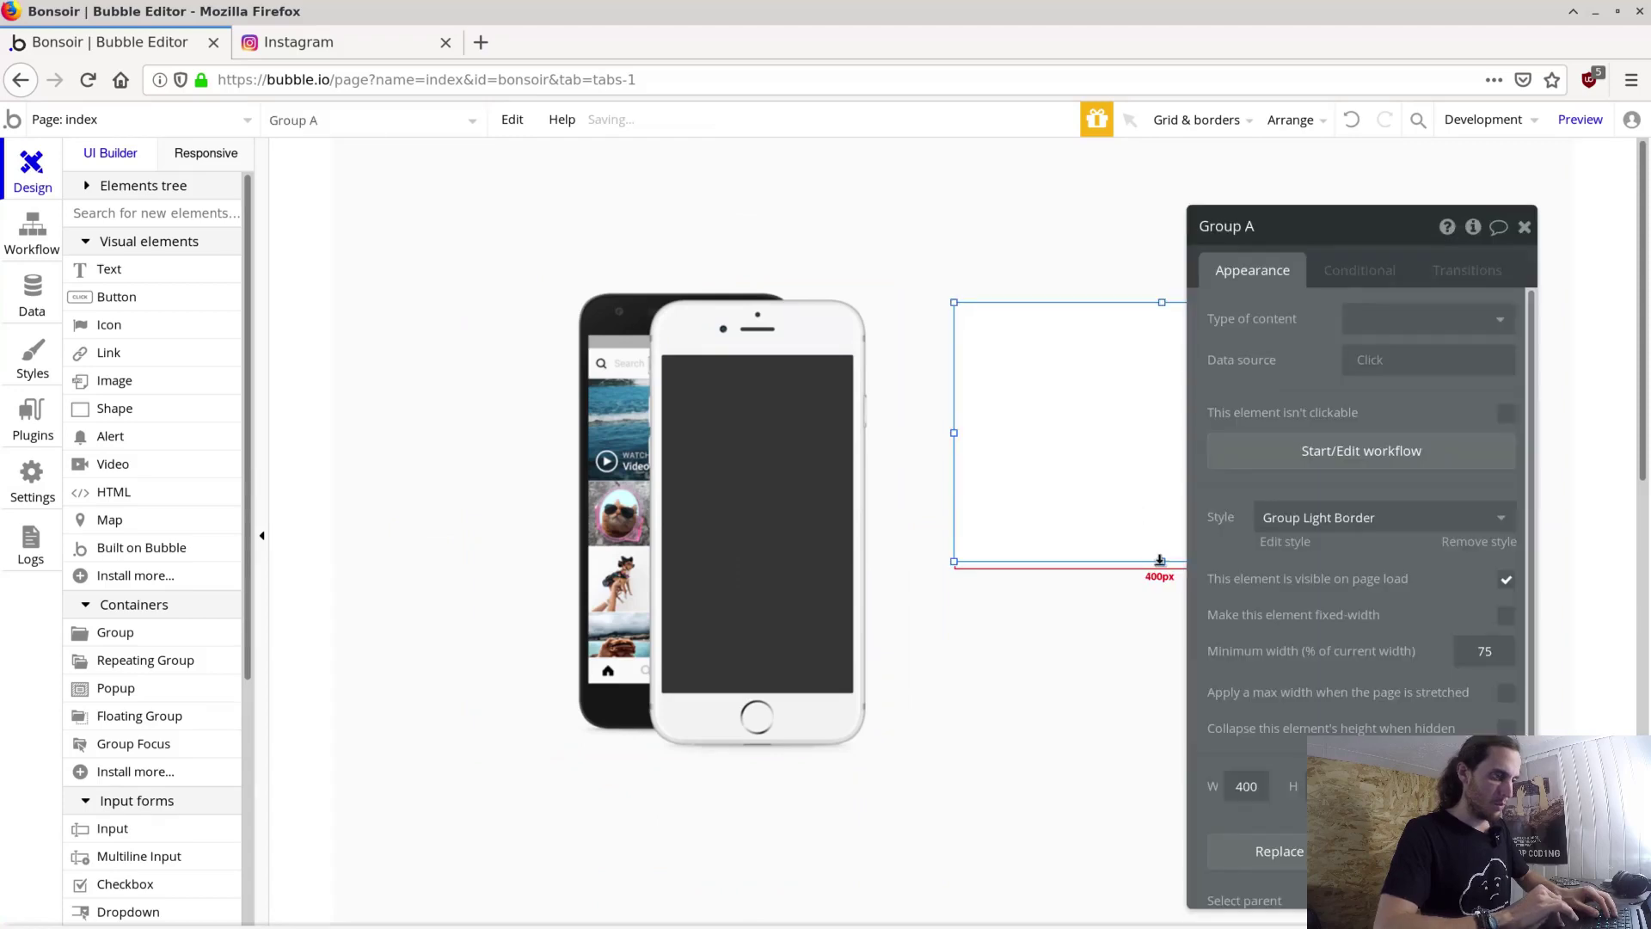
pyautogui.click(1161, 561)
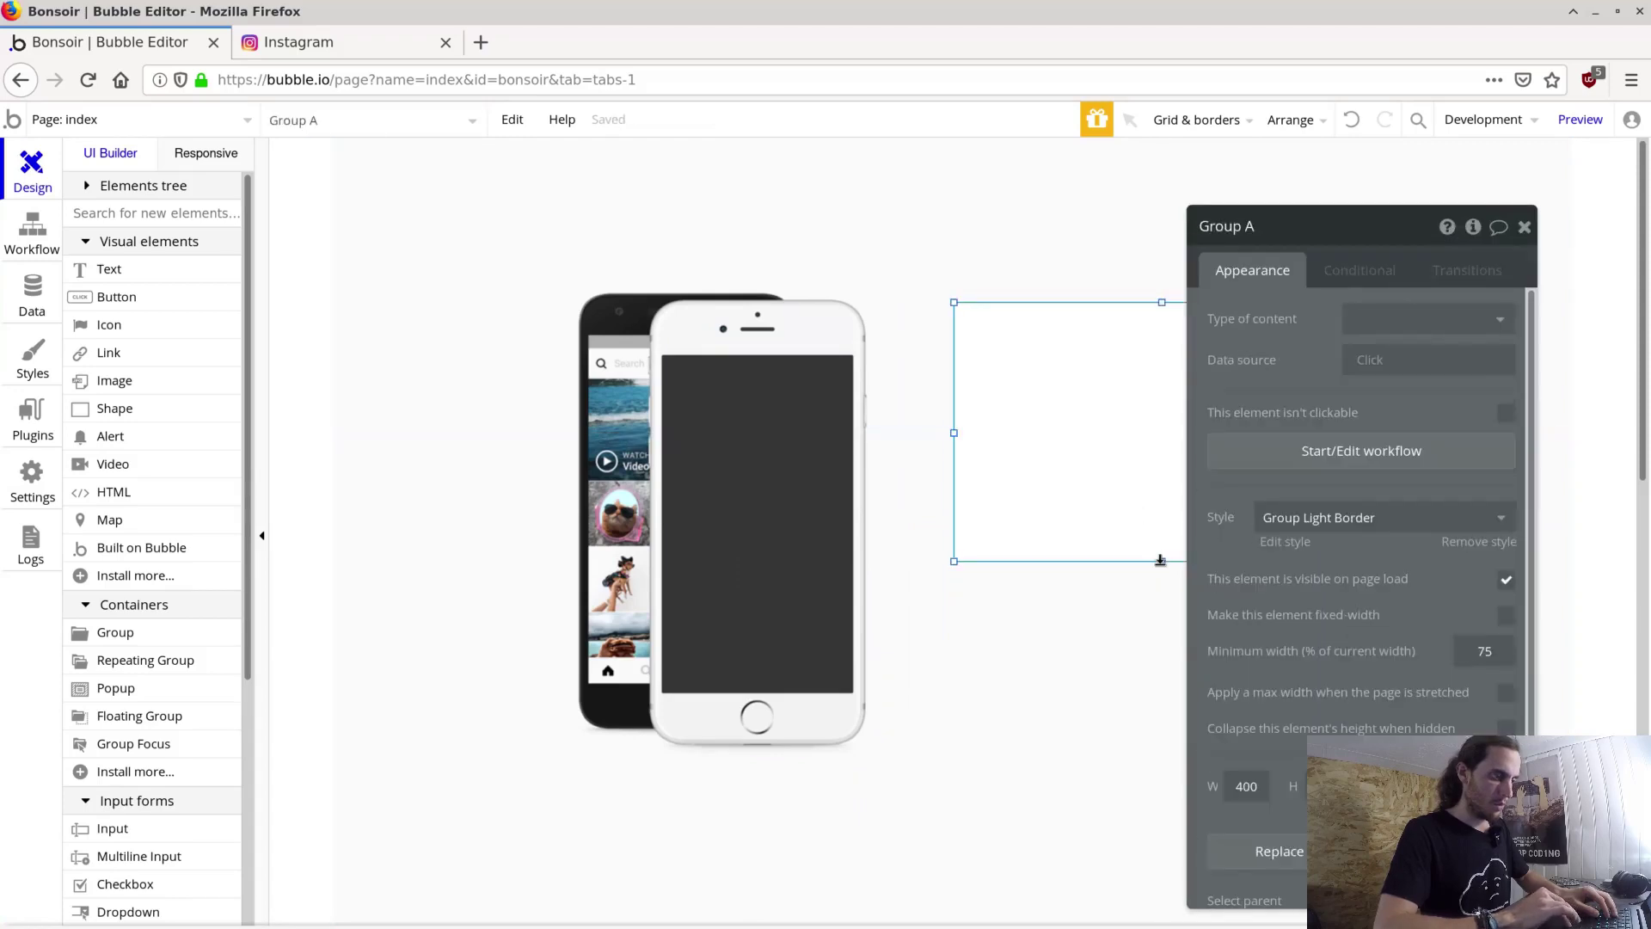
pyautogui.moveTo(1160, 560); pyautogui.dragTo(1167, 904)
pyautogui.moveTo(1115, 638); pyautogui.dragTo(1079, 614)
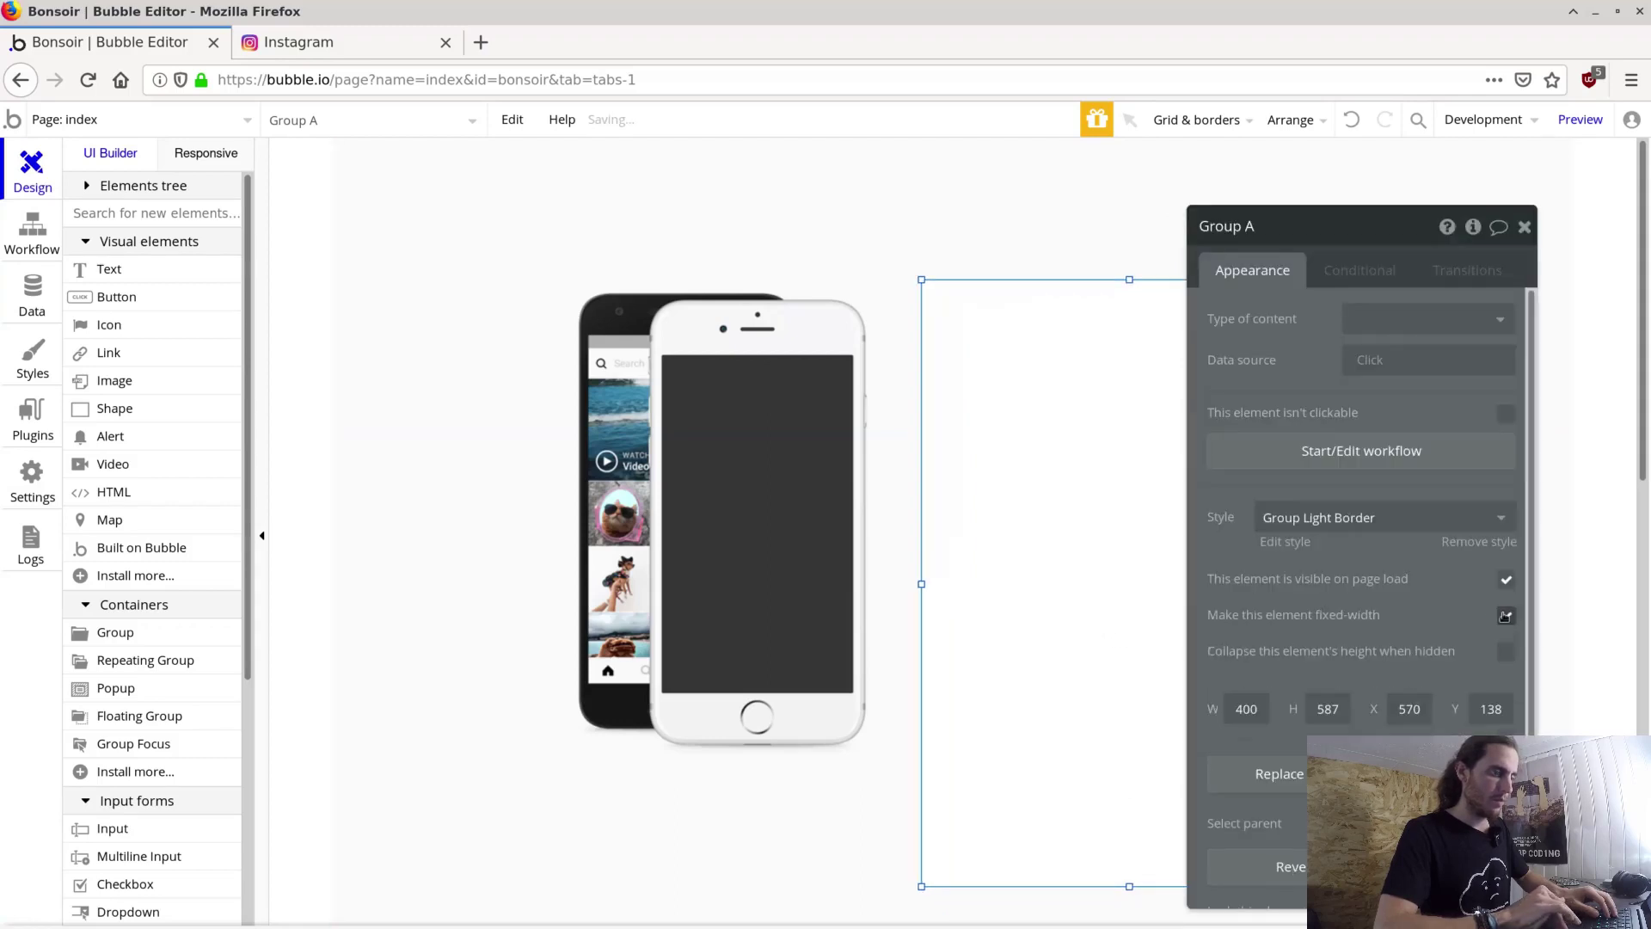
pyautogui.click(159, 262)
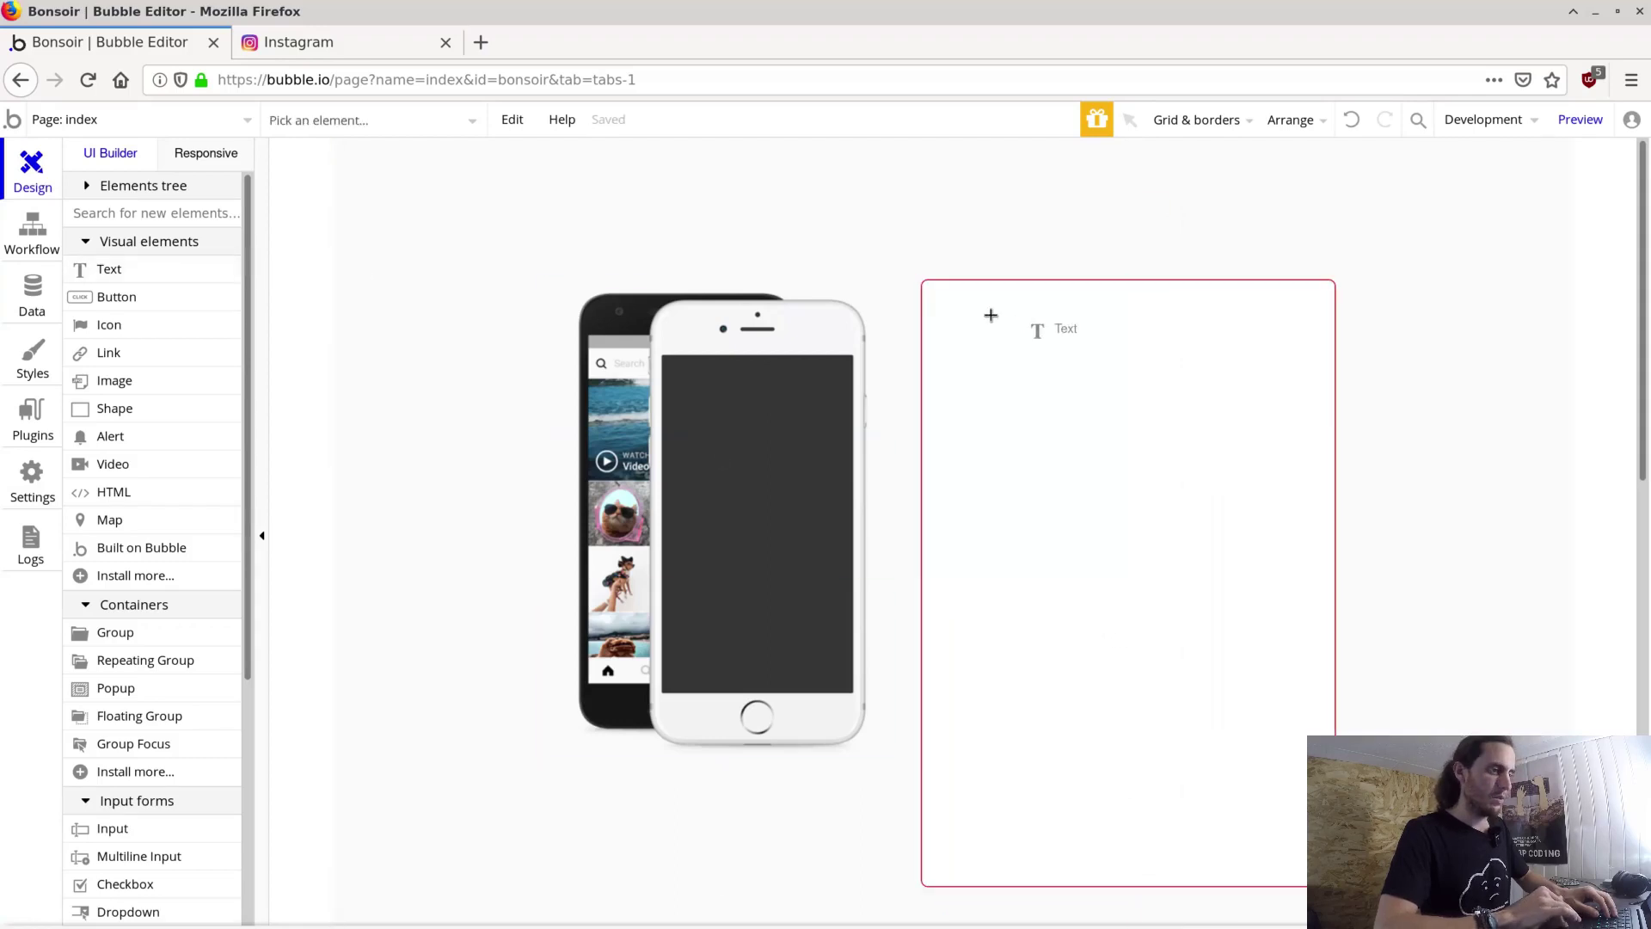
pyautogui.click(949, 315)
pyautogui.write('Instagram')
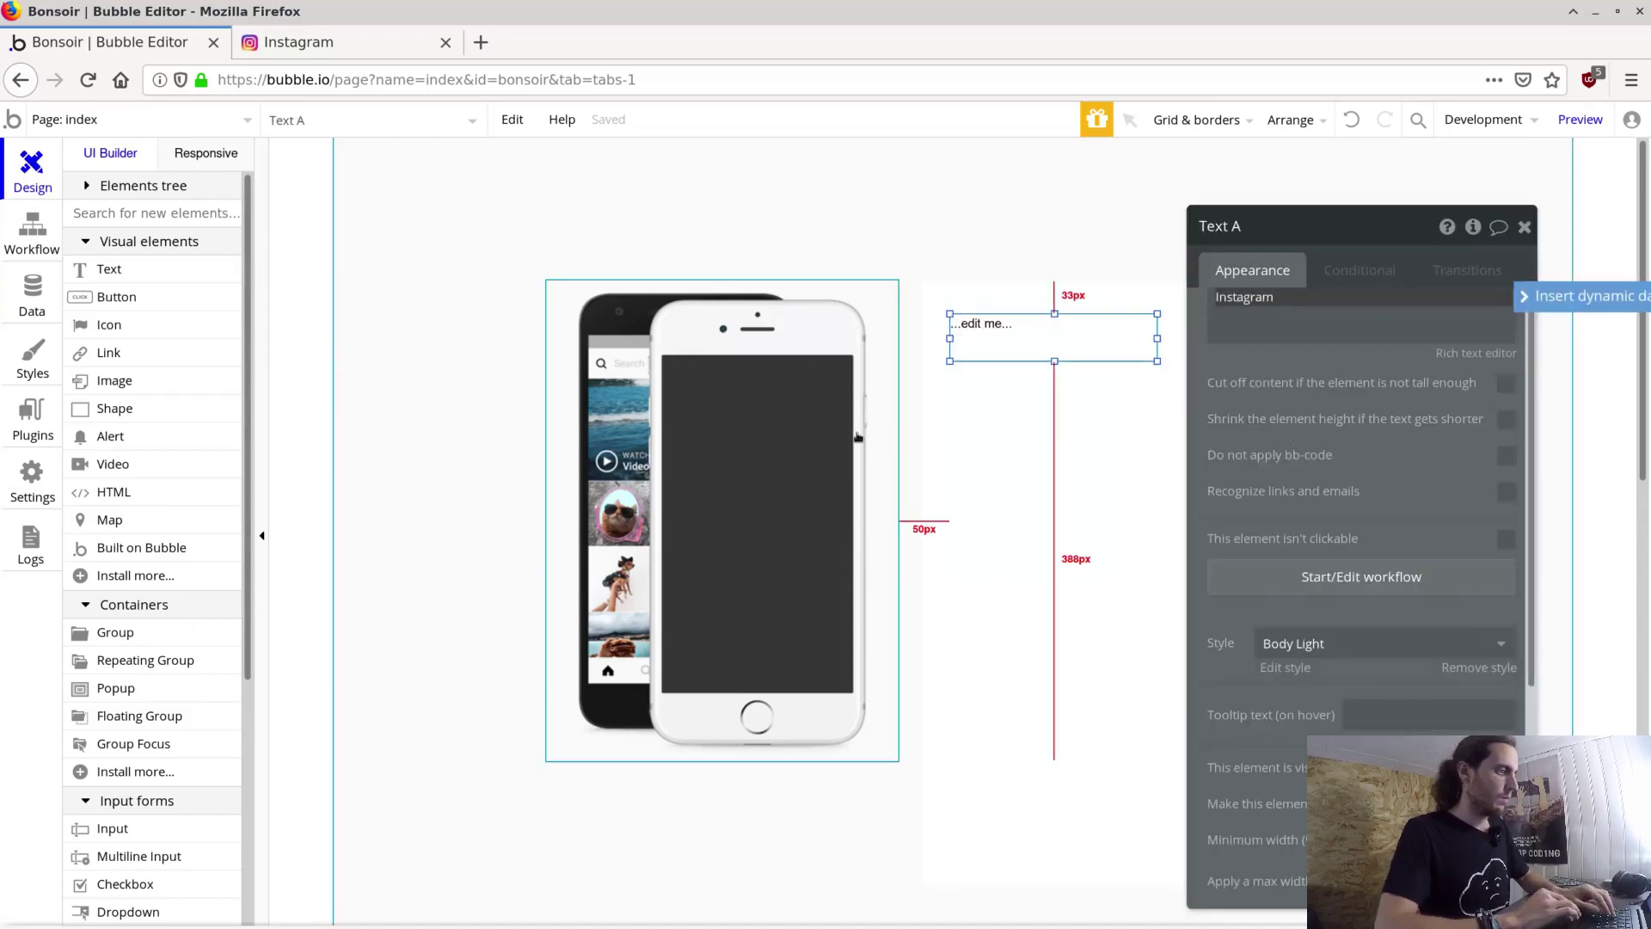
# Add a second text containing the copied tagline 'Inscrivez-vous pour voir les photos et vidéos de vos amis.'
pyautogui.click(183, 282)
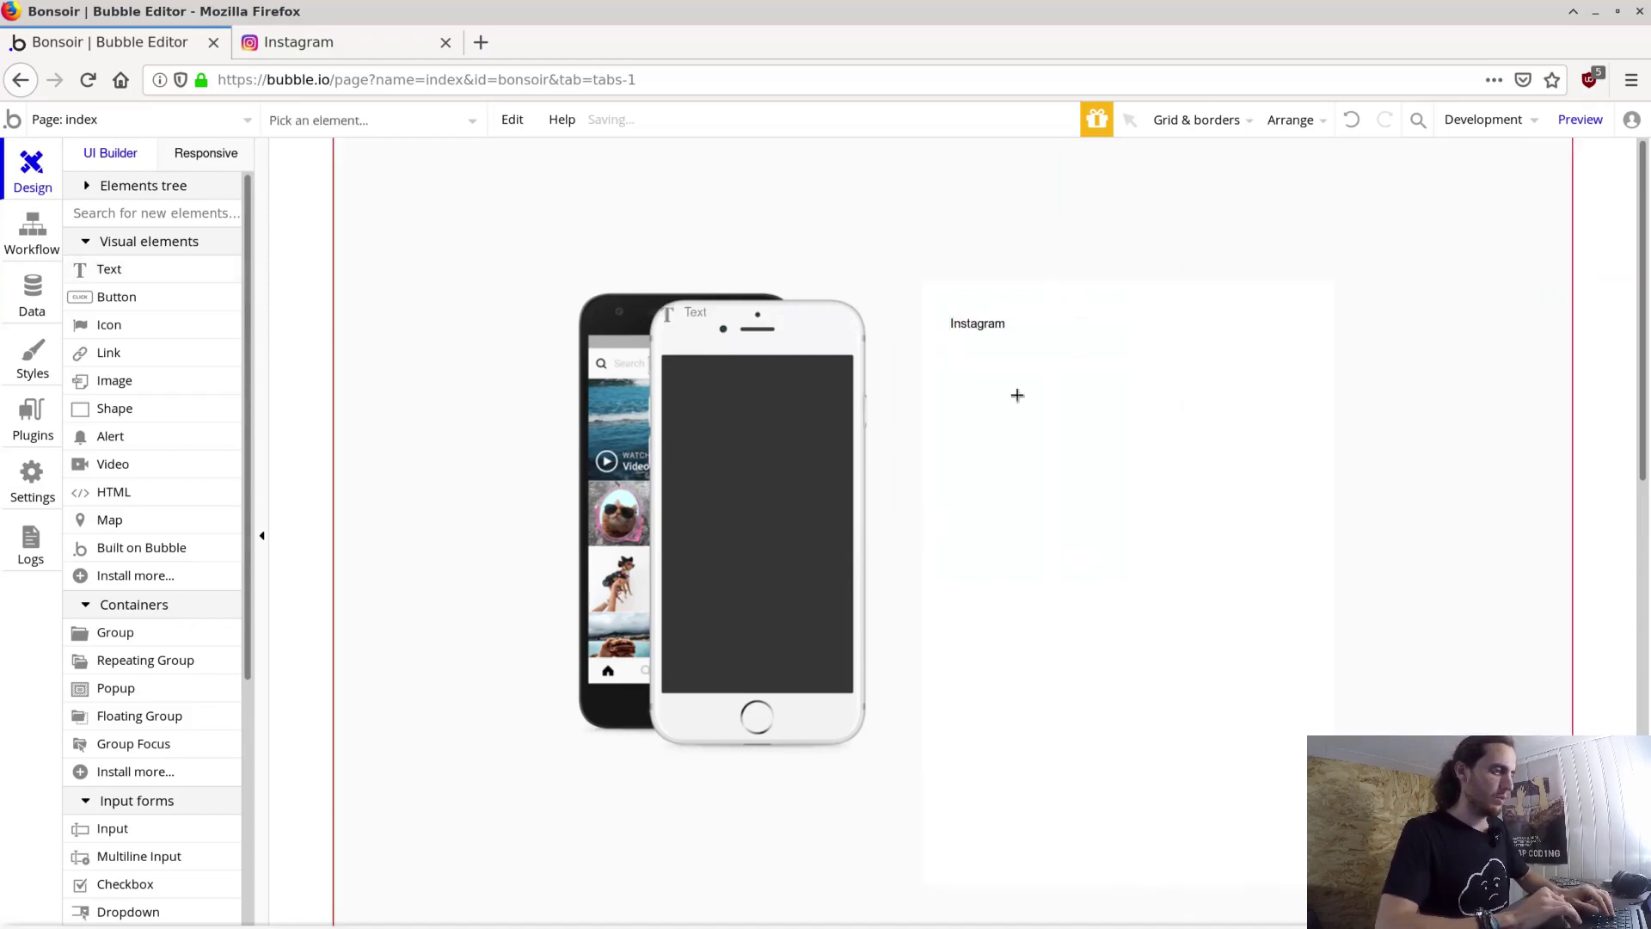
pyautogui.click(955, 373)
pyautogui.hotkey('ctrl', 'Tab')
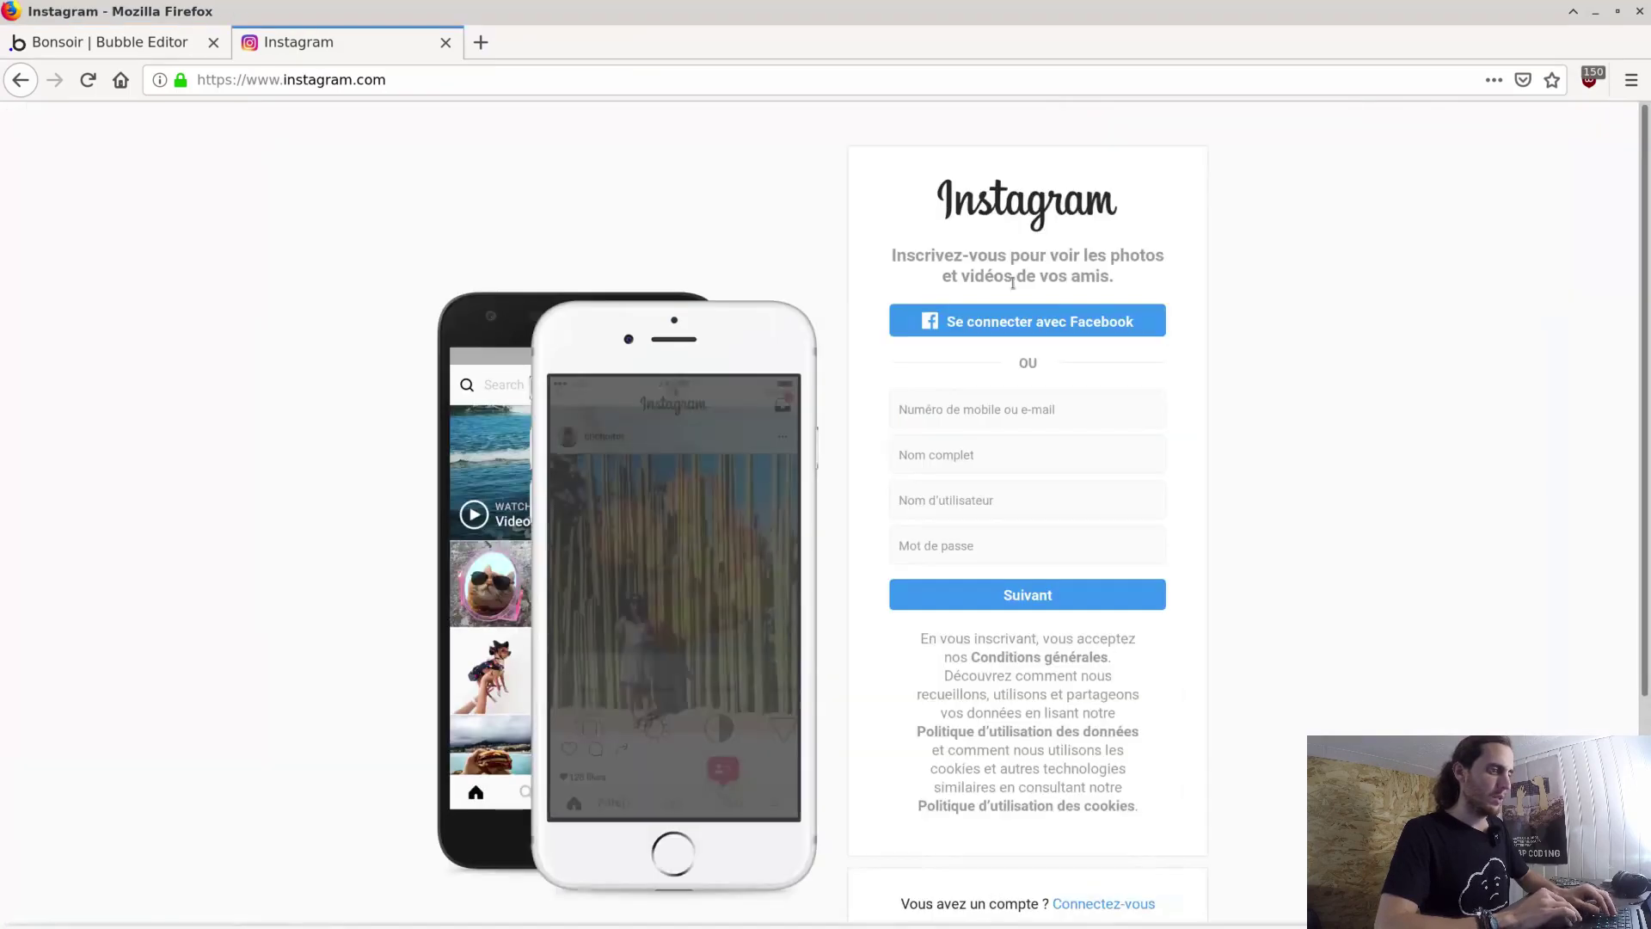
pyautogui.tripleClick(1013, 282)
pyautogui.hotkey('ctrl', 'c')
pyautogui.hotkey('ctrl', 'Tab')
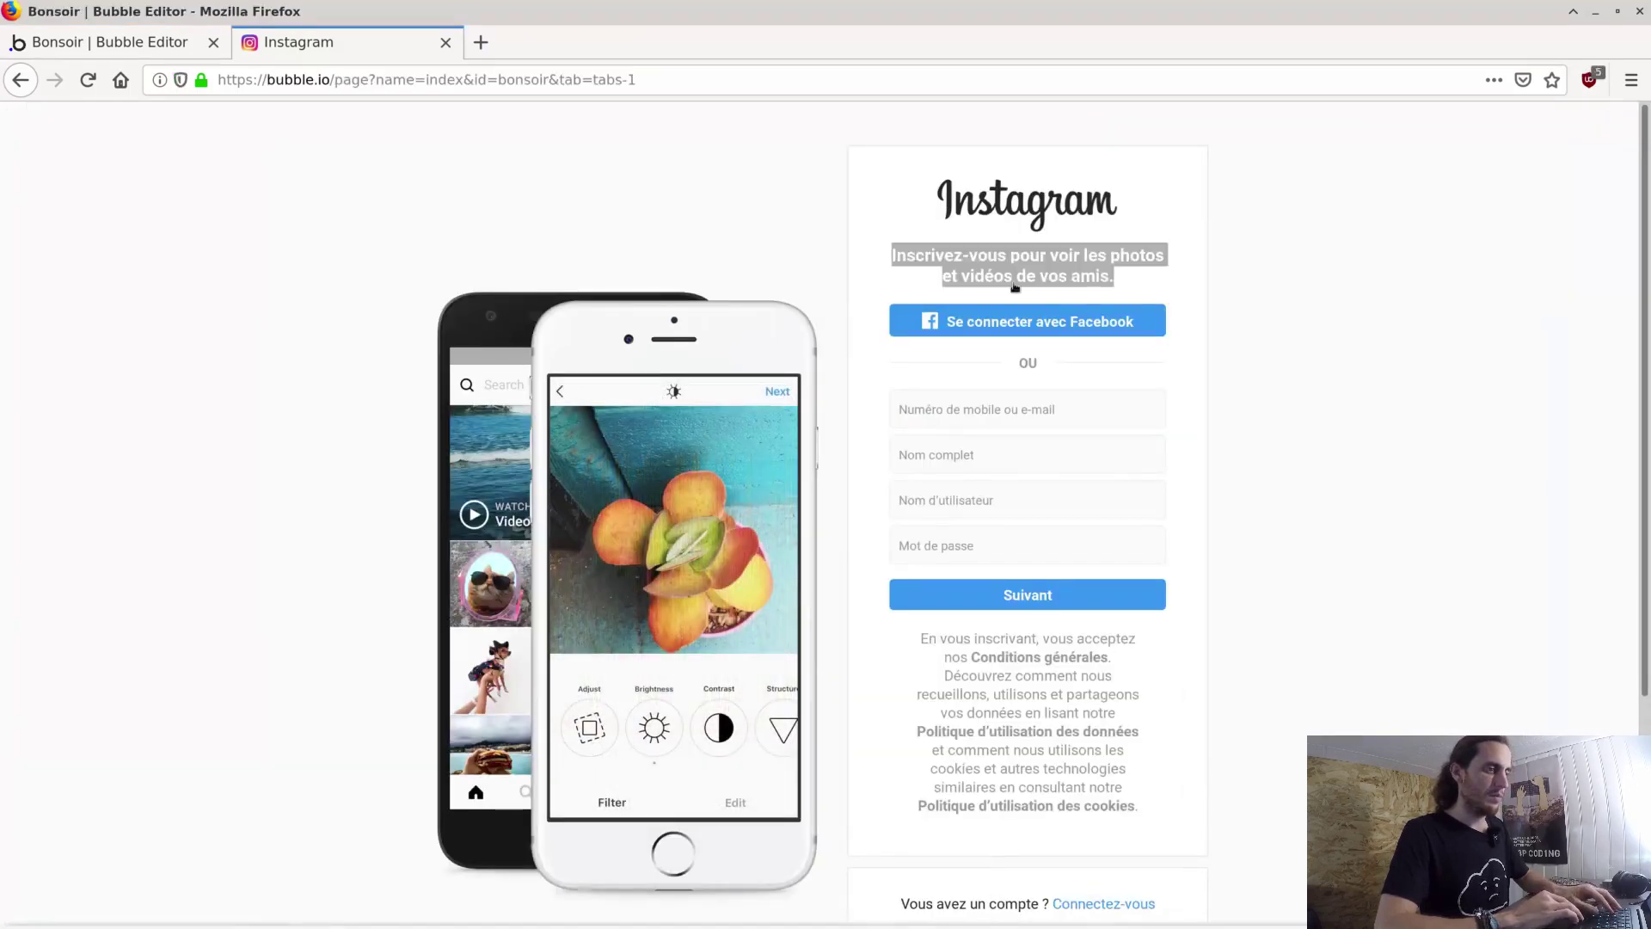
pyautogui.click(1312, 319)
pyautogui.hotkey('ctrl', 'v')
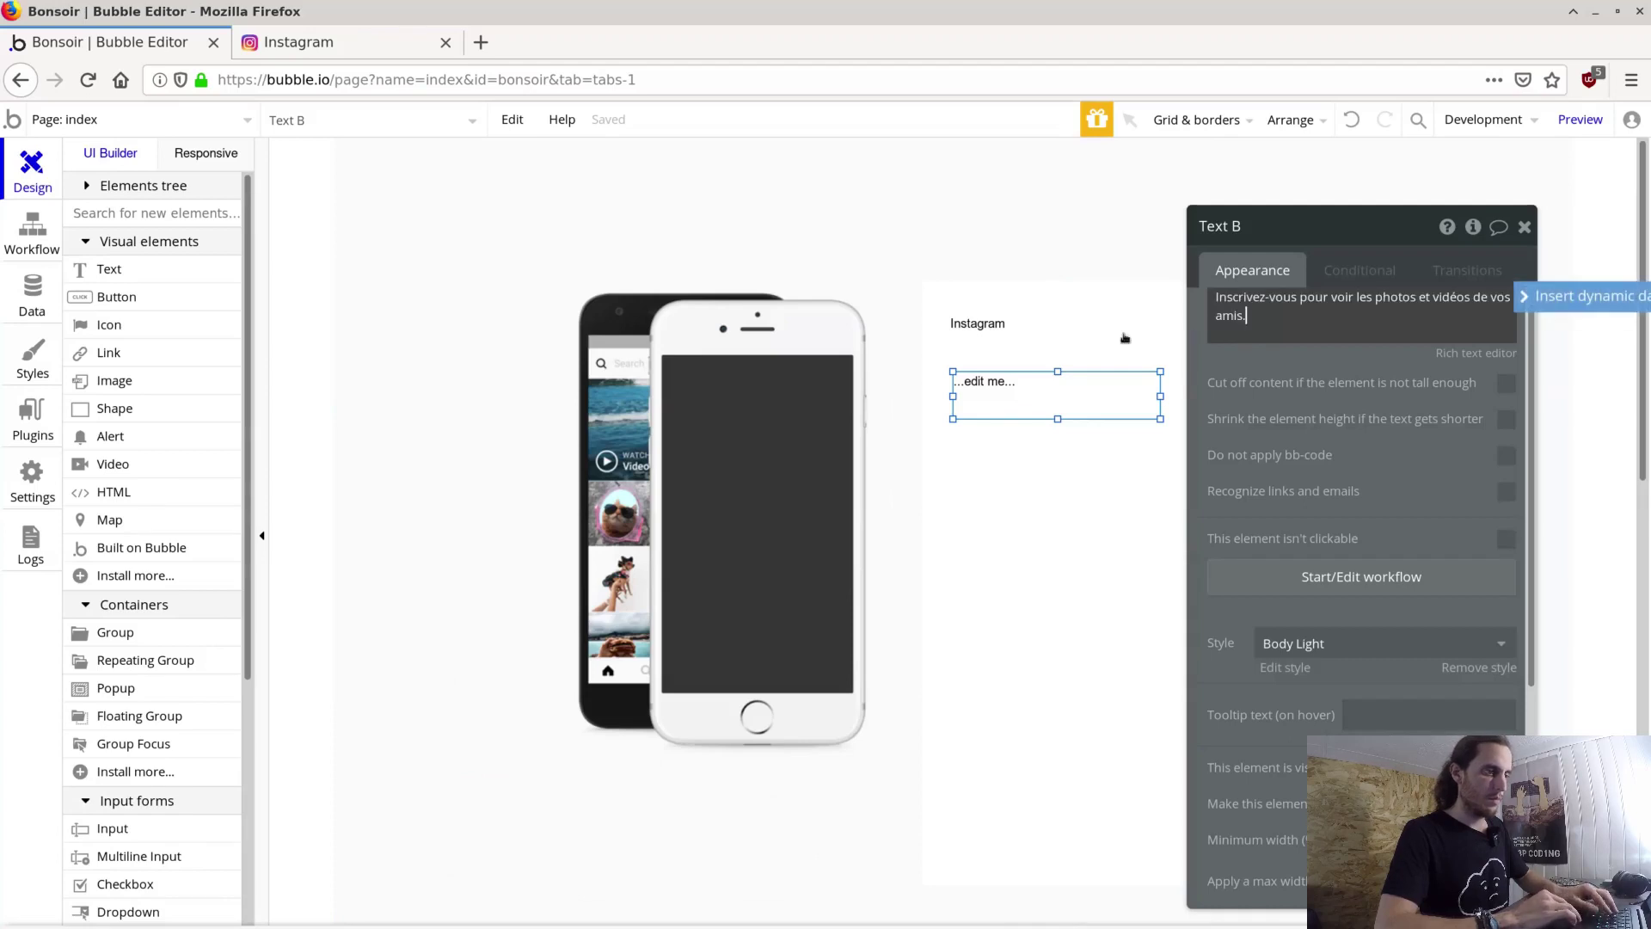
pyautogui.click(975, 469)
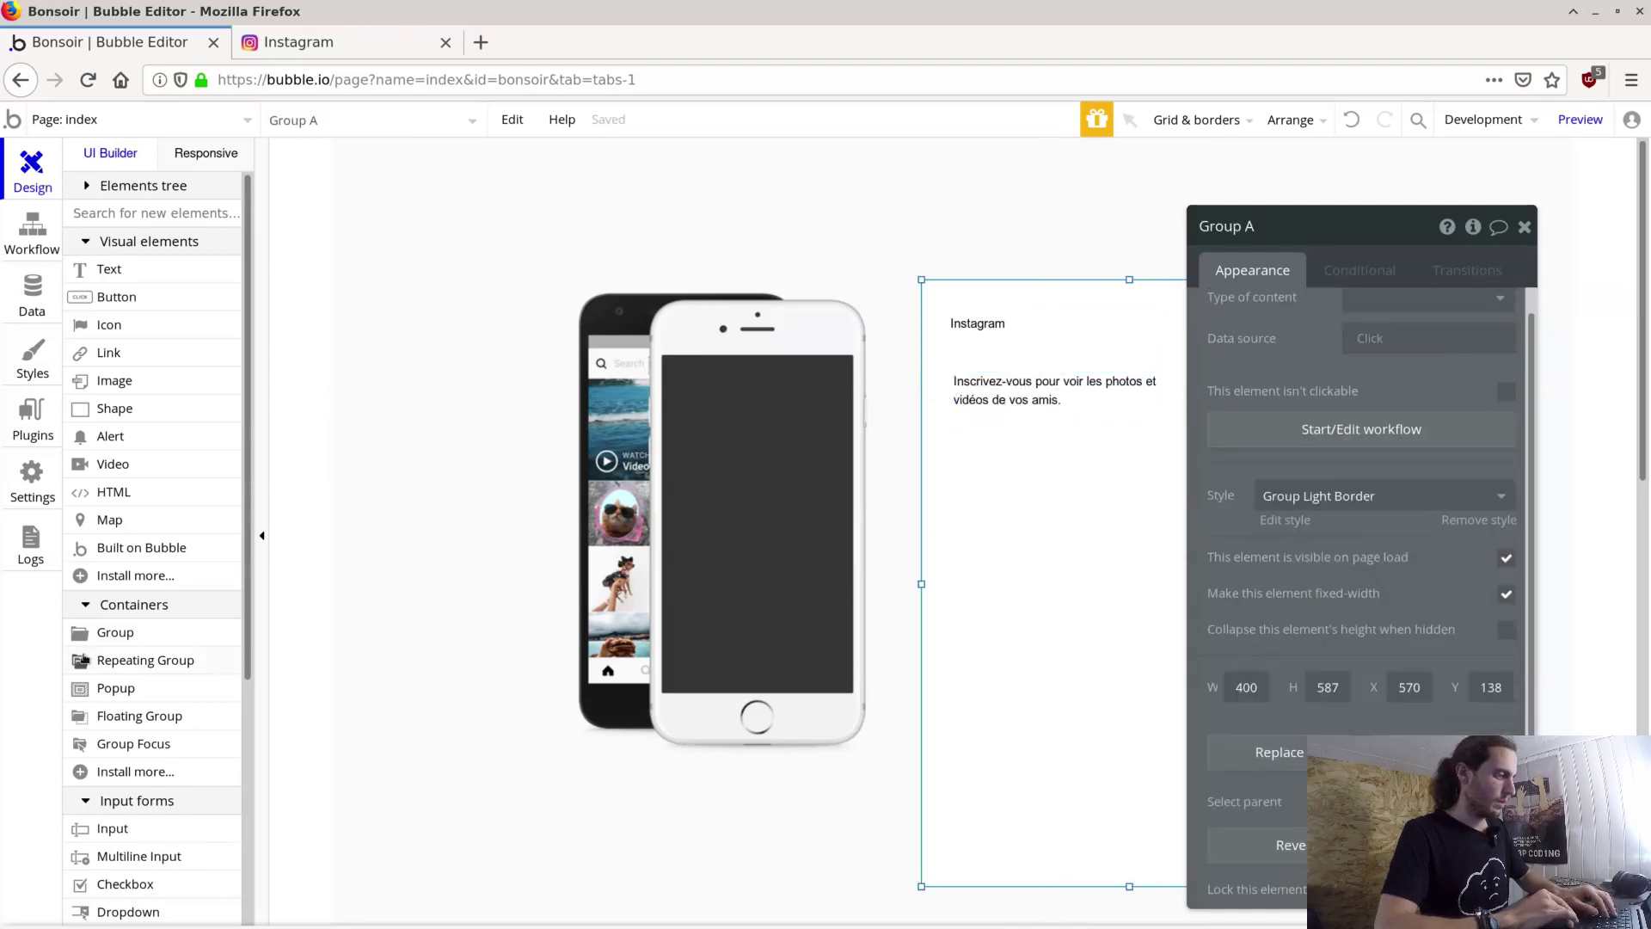
pyautogui.scroll(-4, 177, 524)
# Add three inputs to the group: Nom d'utilisateur, Adresse e-mail and Mot de passe
pyautogui.moveTo(161, 507); pyautogui.dragTo(954, 448)
pyautogui.write("Nom d'utilis")
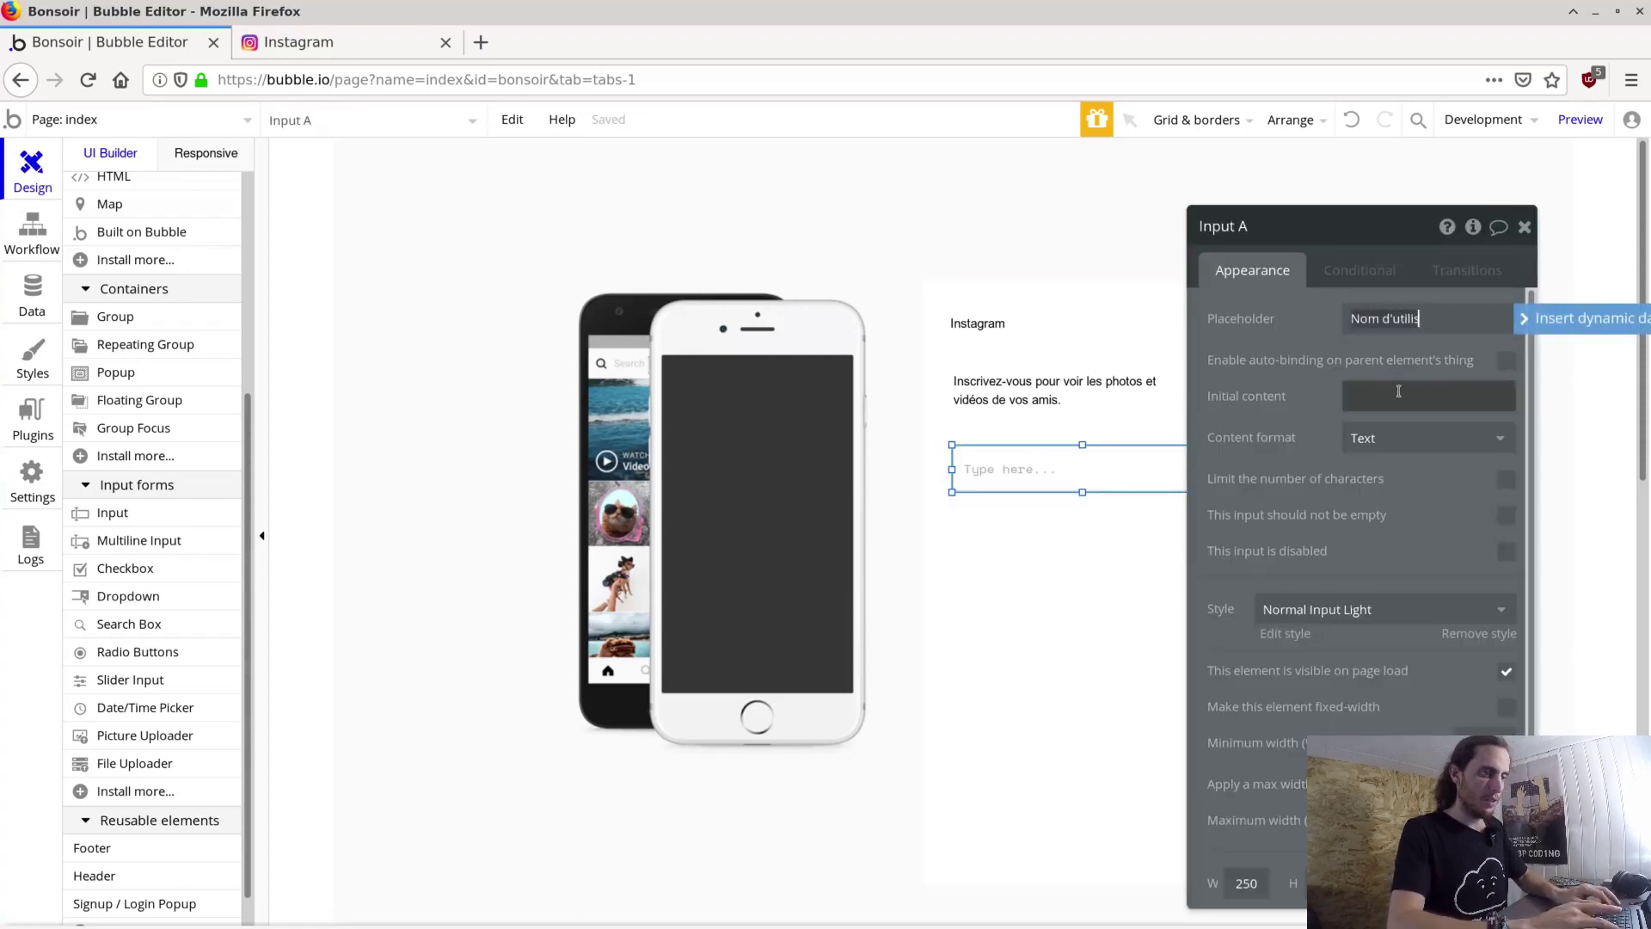
pyautogui.write('ateur')
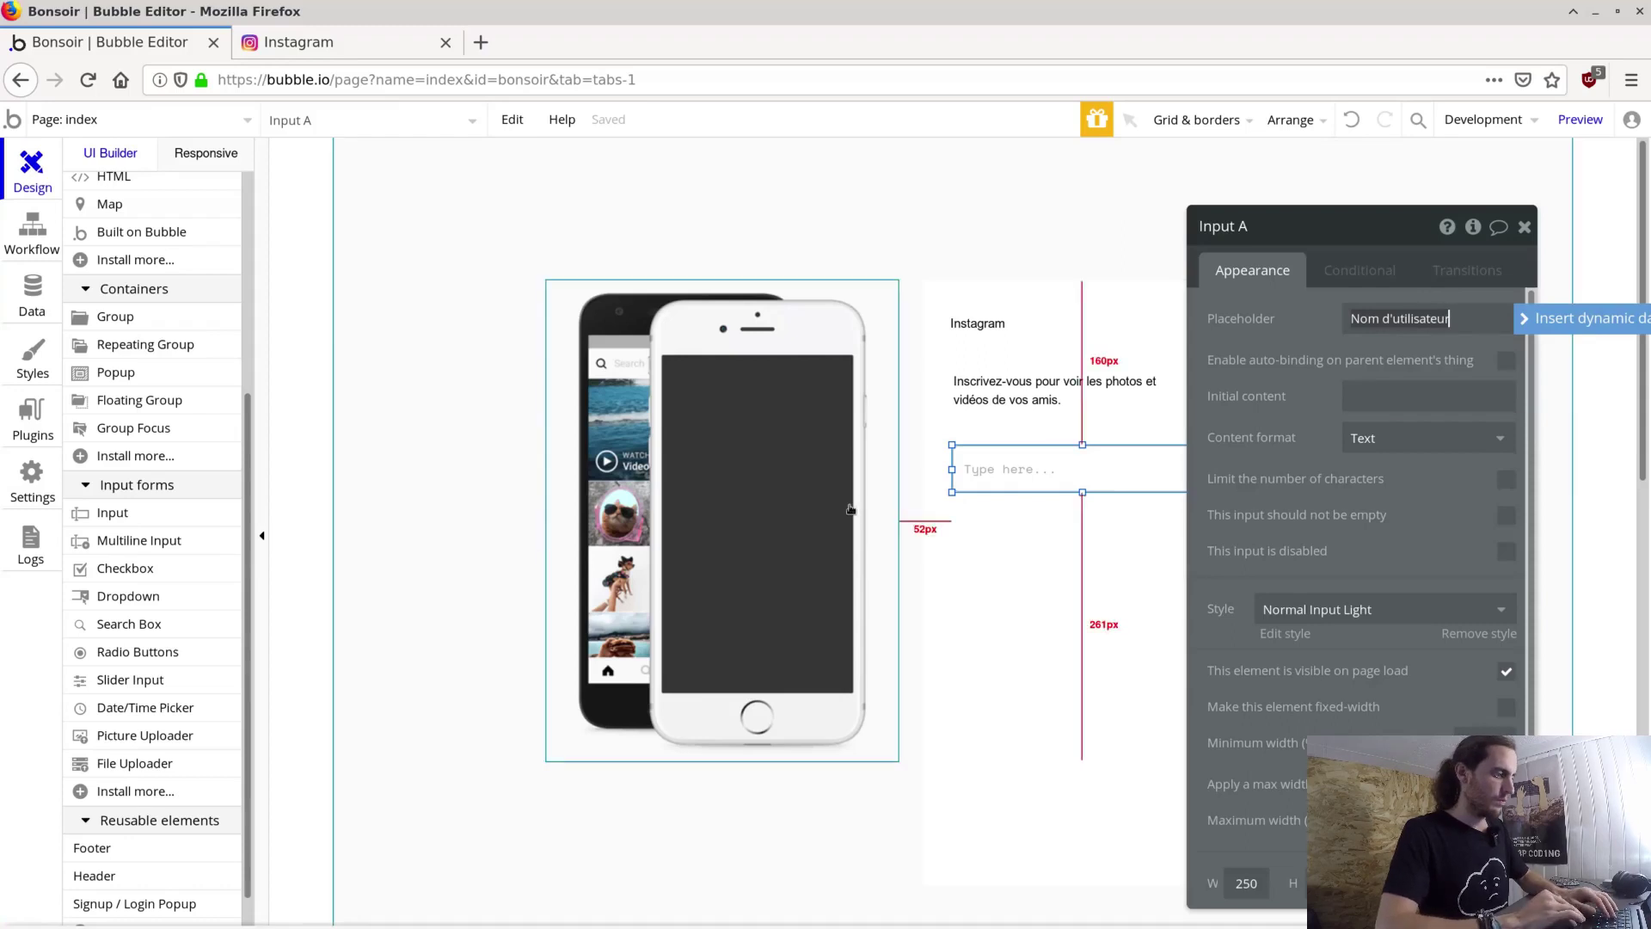
pyautogui.moveTo(159, 525); pyautogui.dragTo(957, 531)
pyautogui.write('Adresse e-mail')
pyautogui.moveTo(144, 510); pyautogui.dragTo(959, 626)
pyautogui.write('Mot de passe')
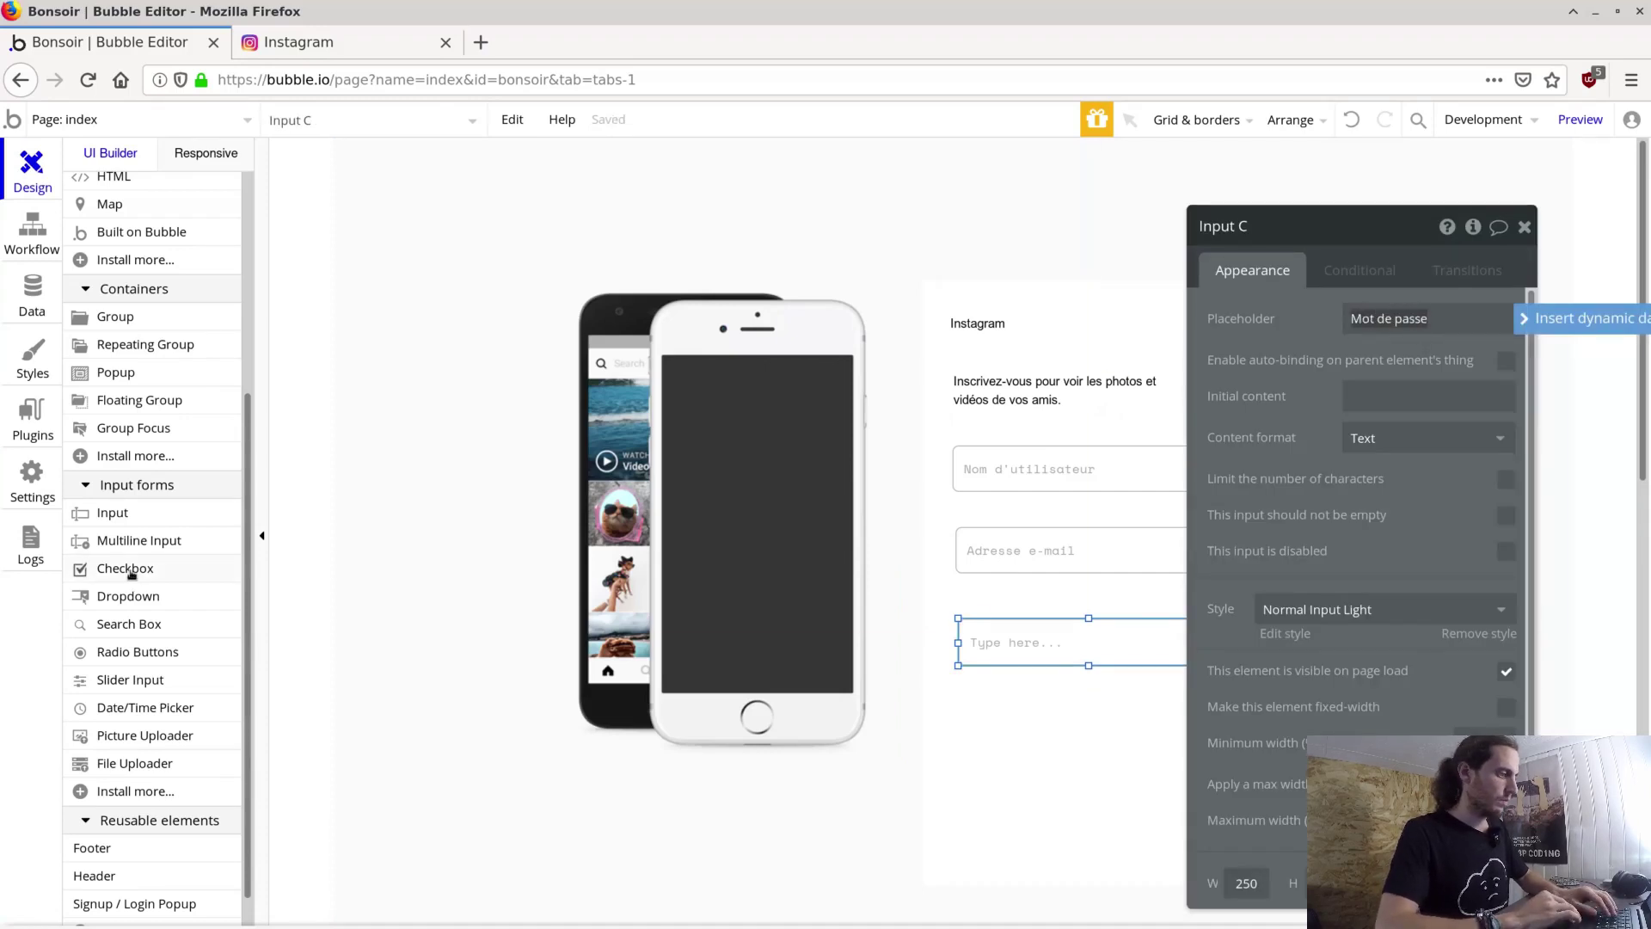
# Add a button labelled S'inscrire below the password input
pyautogui.scroll(6, 131, 573)
pyautogui.moveTo(827, 528); pyautogui.dragTo(963, 710)
pyautogui.write("S'inscribe")
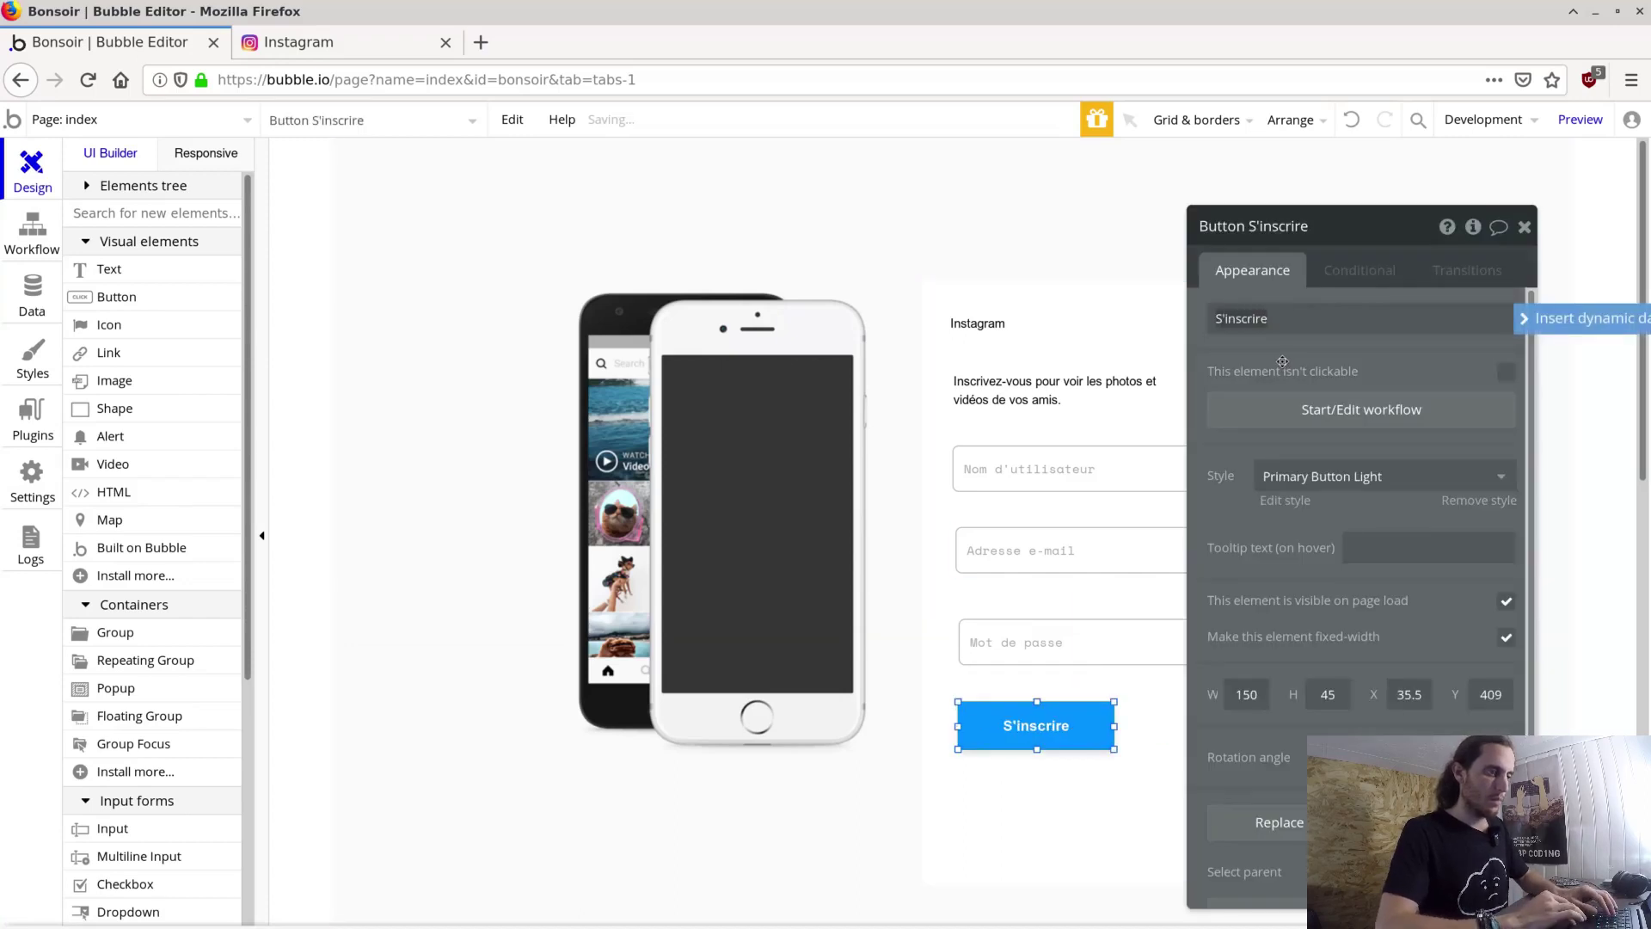
pyautogui.click(1303, 368)
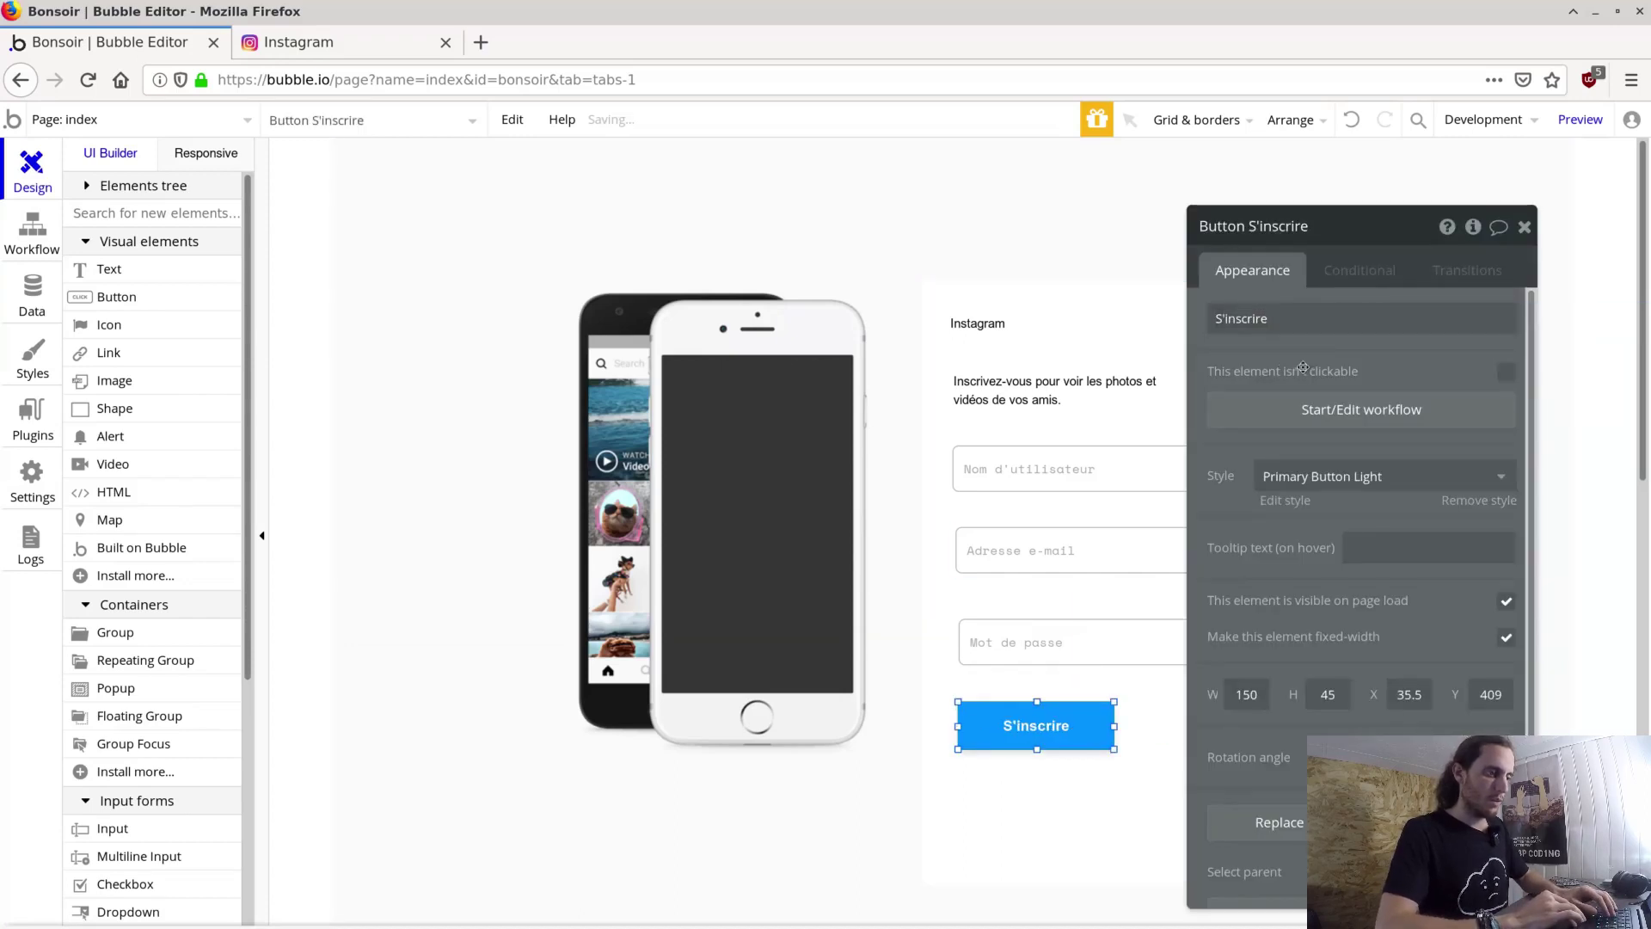
pyautogui.click(1331, 411)
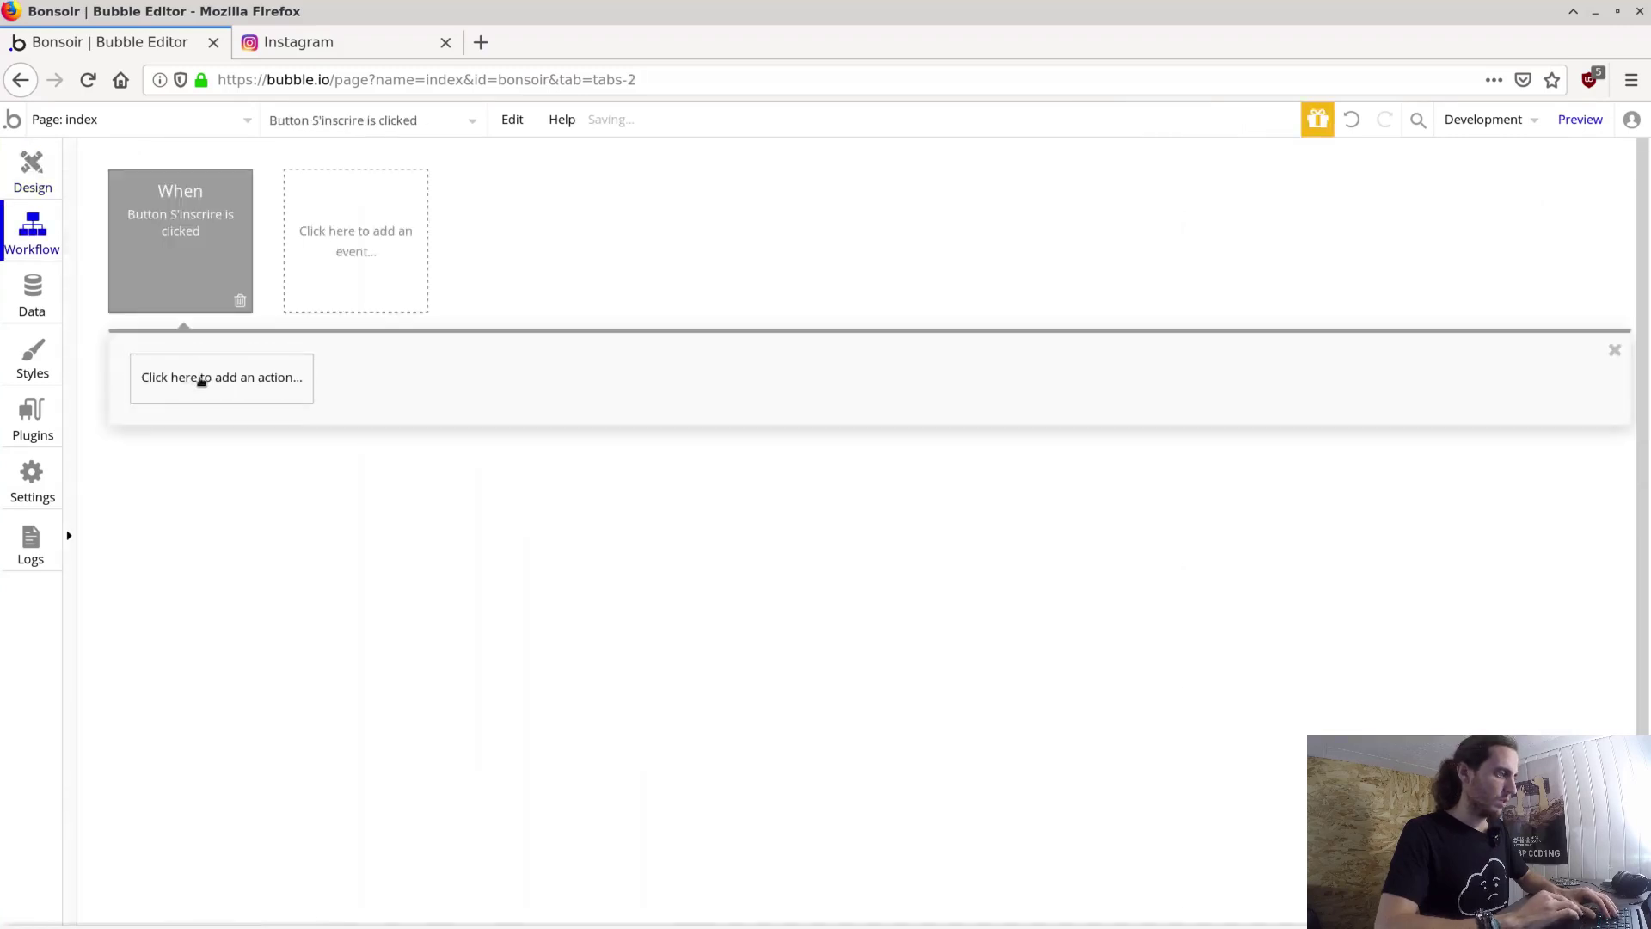
# Add a Sign the user up action using Input Adresse e-mail's value and Input Mot de passe's value
pyautogui.click(201, 381)
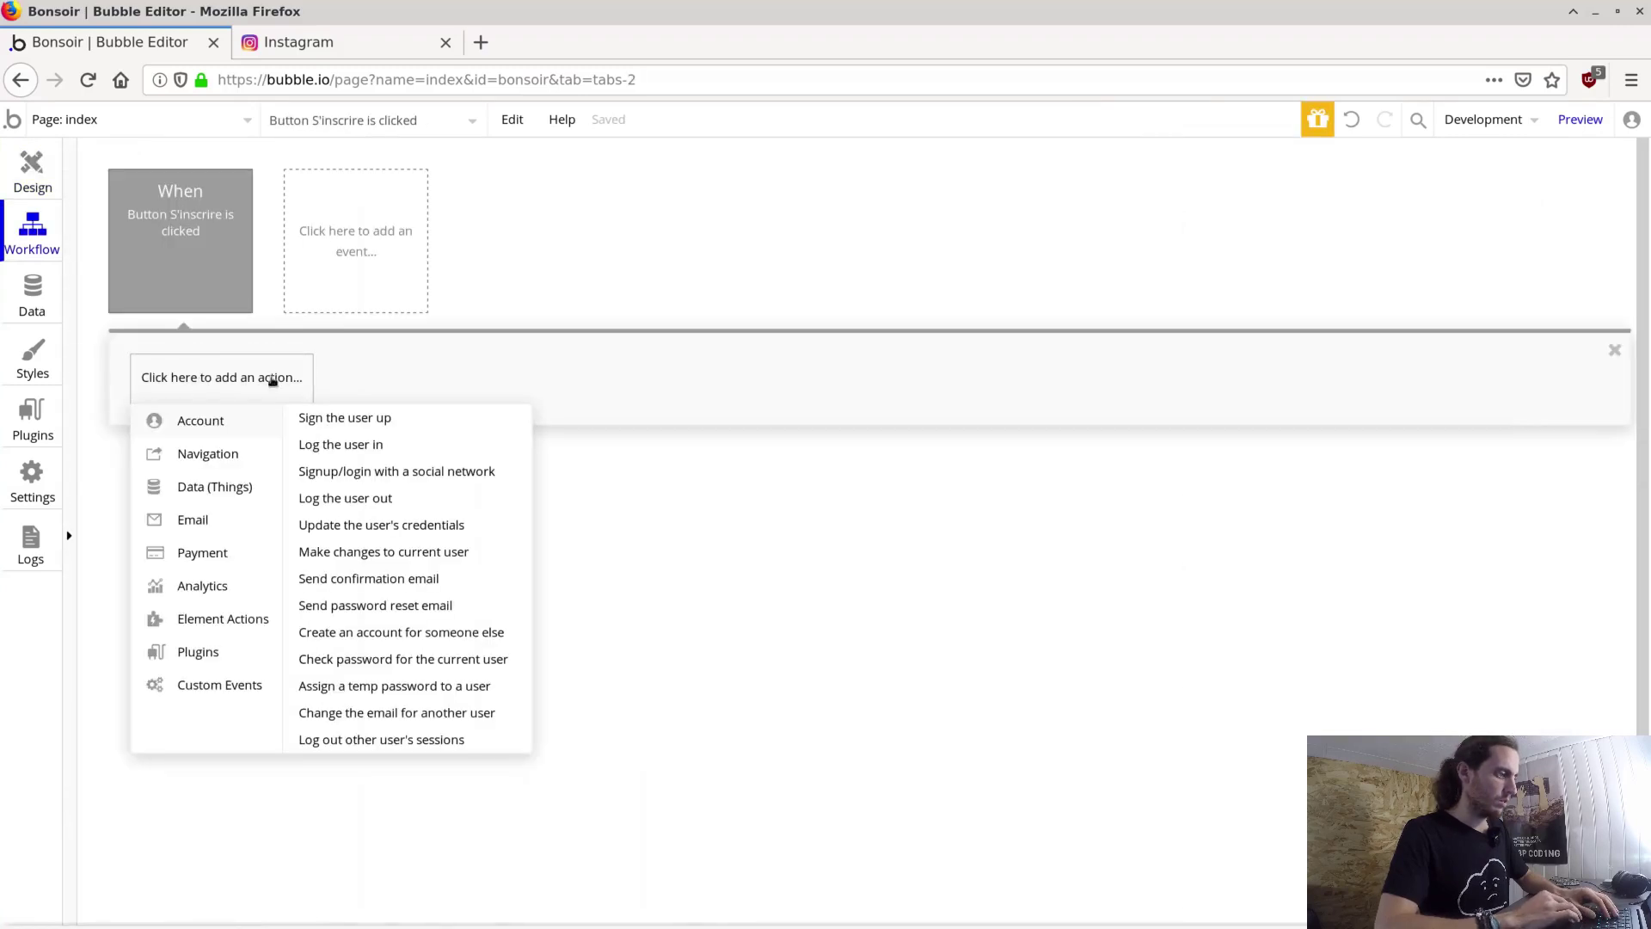
pyautogui.click(354, 419)
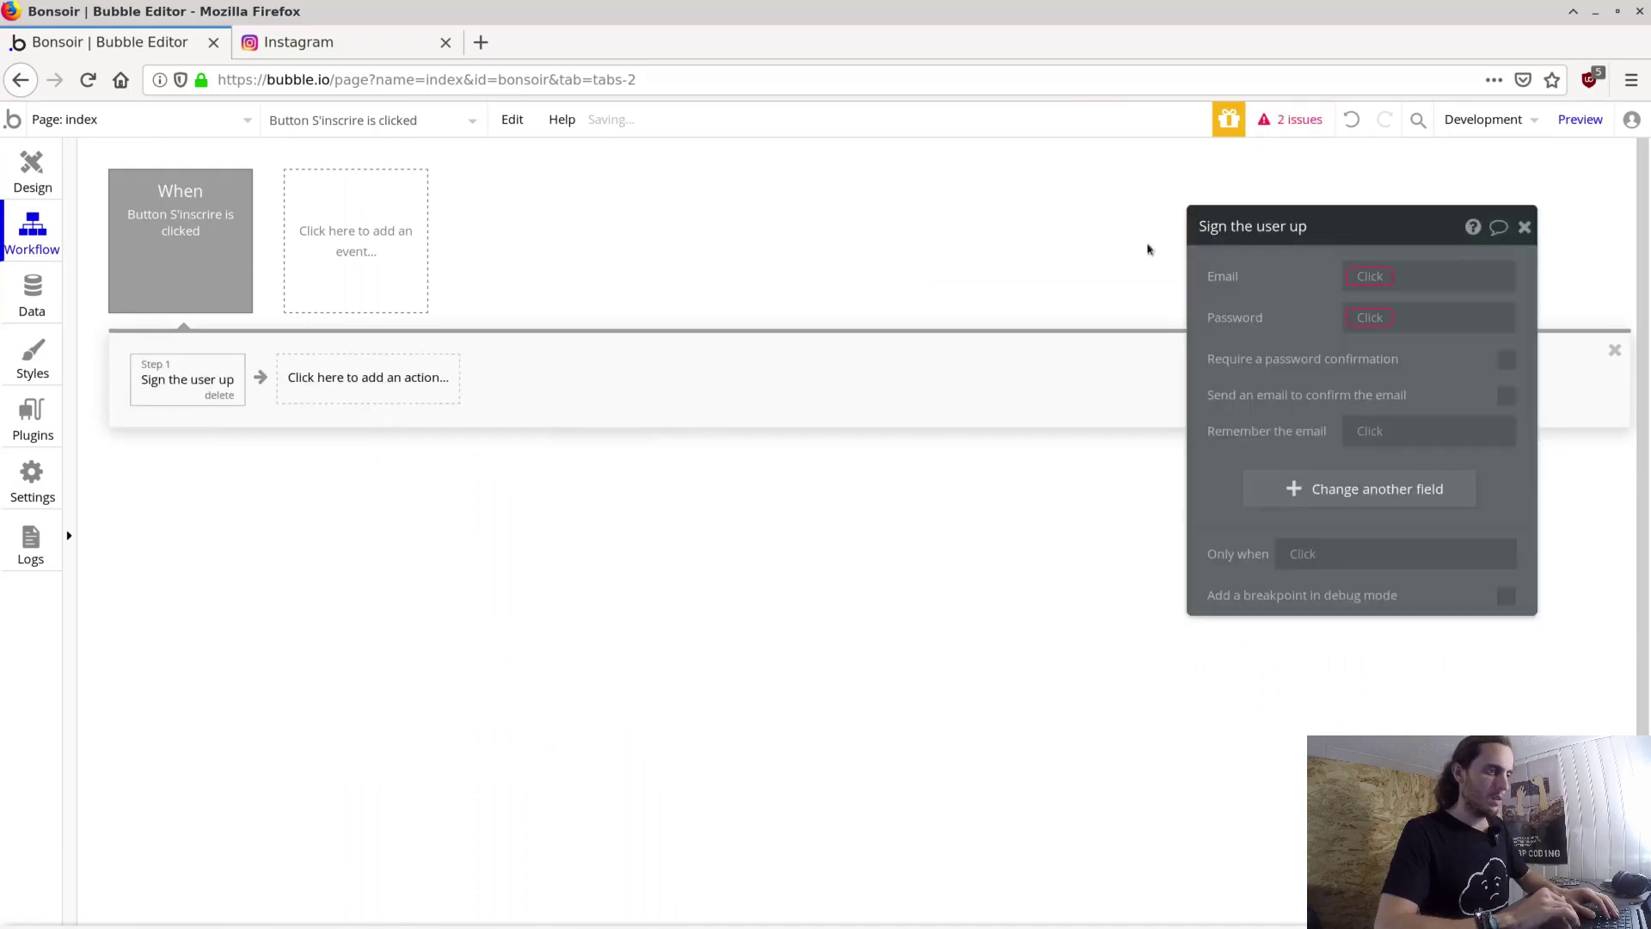
pyautogui.click(1386, 286)
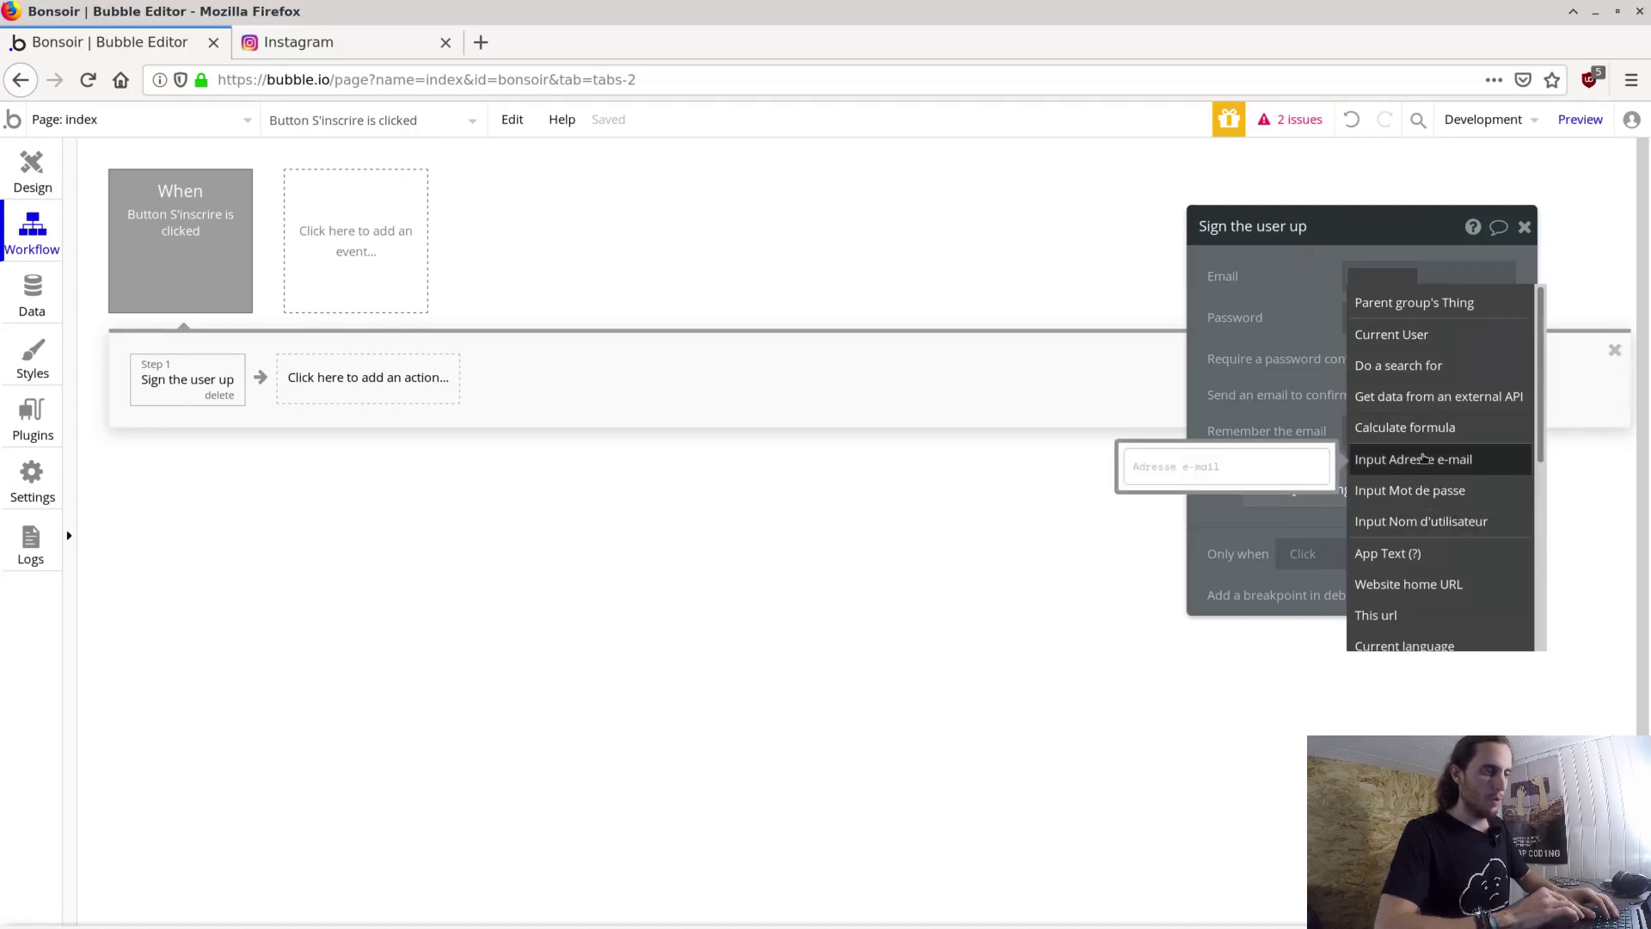
pyautogui.click(1423, 458)
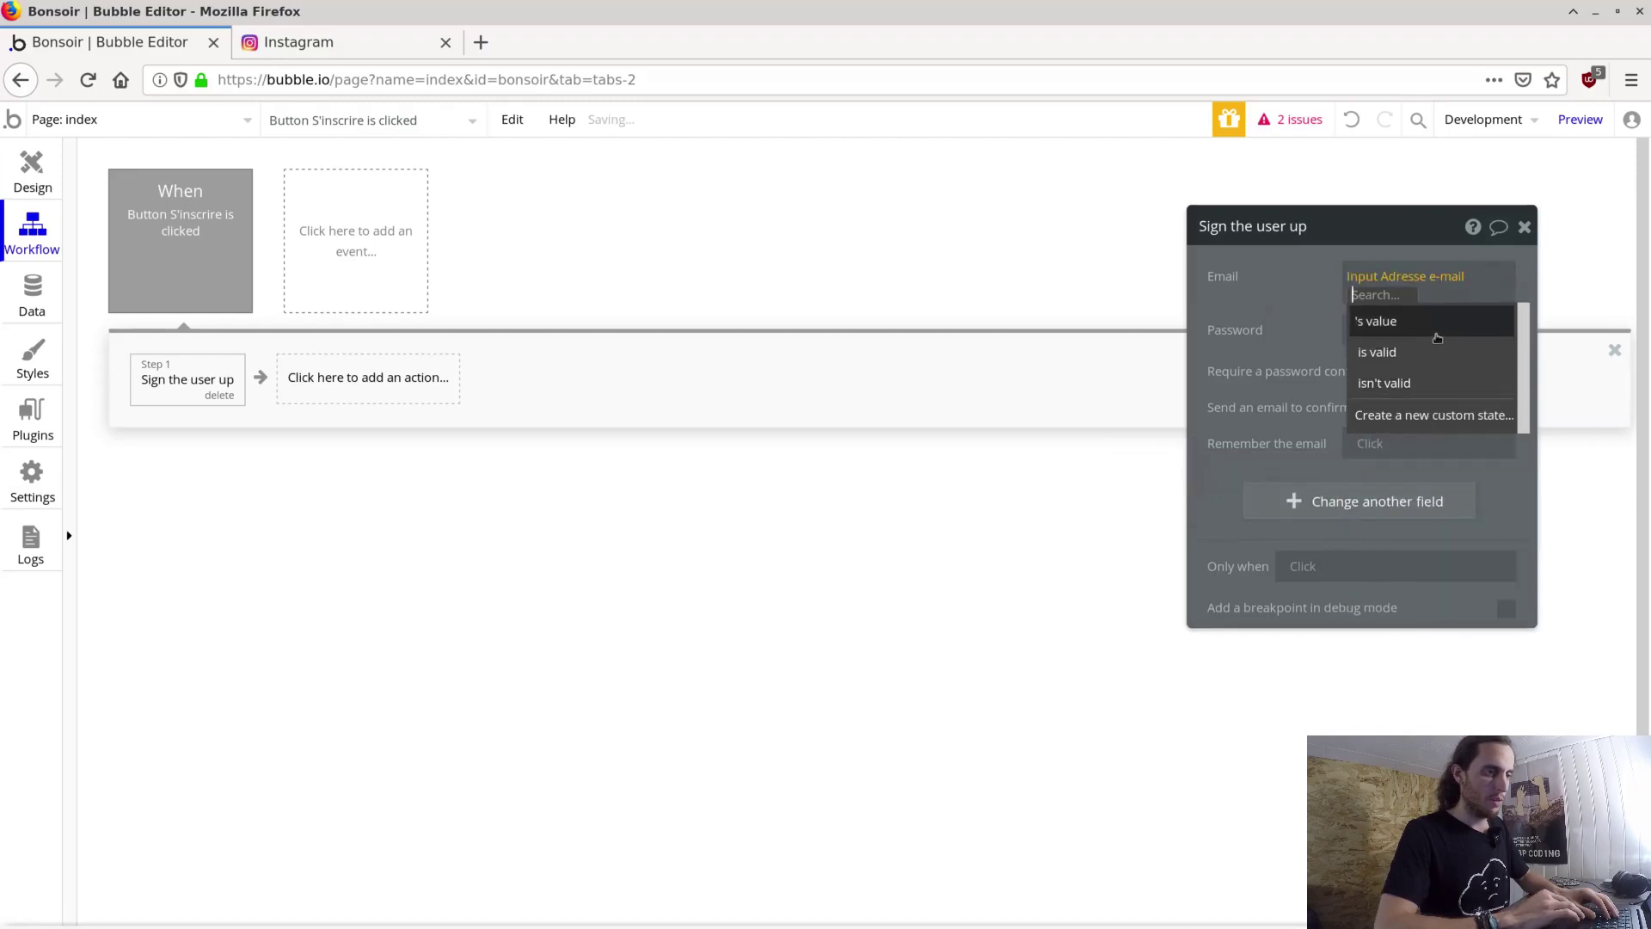
pyautogui.click(1435, 324)
pyautogui.click(1370, 343)
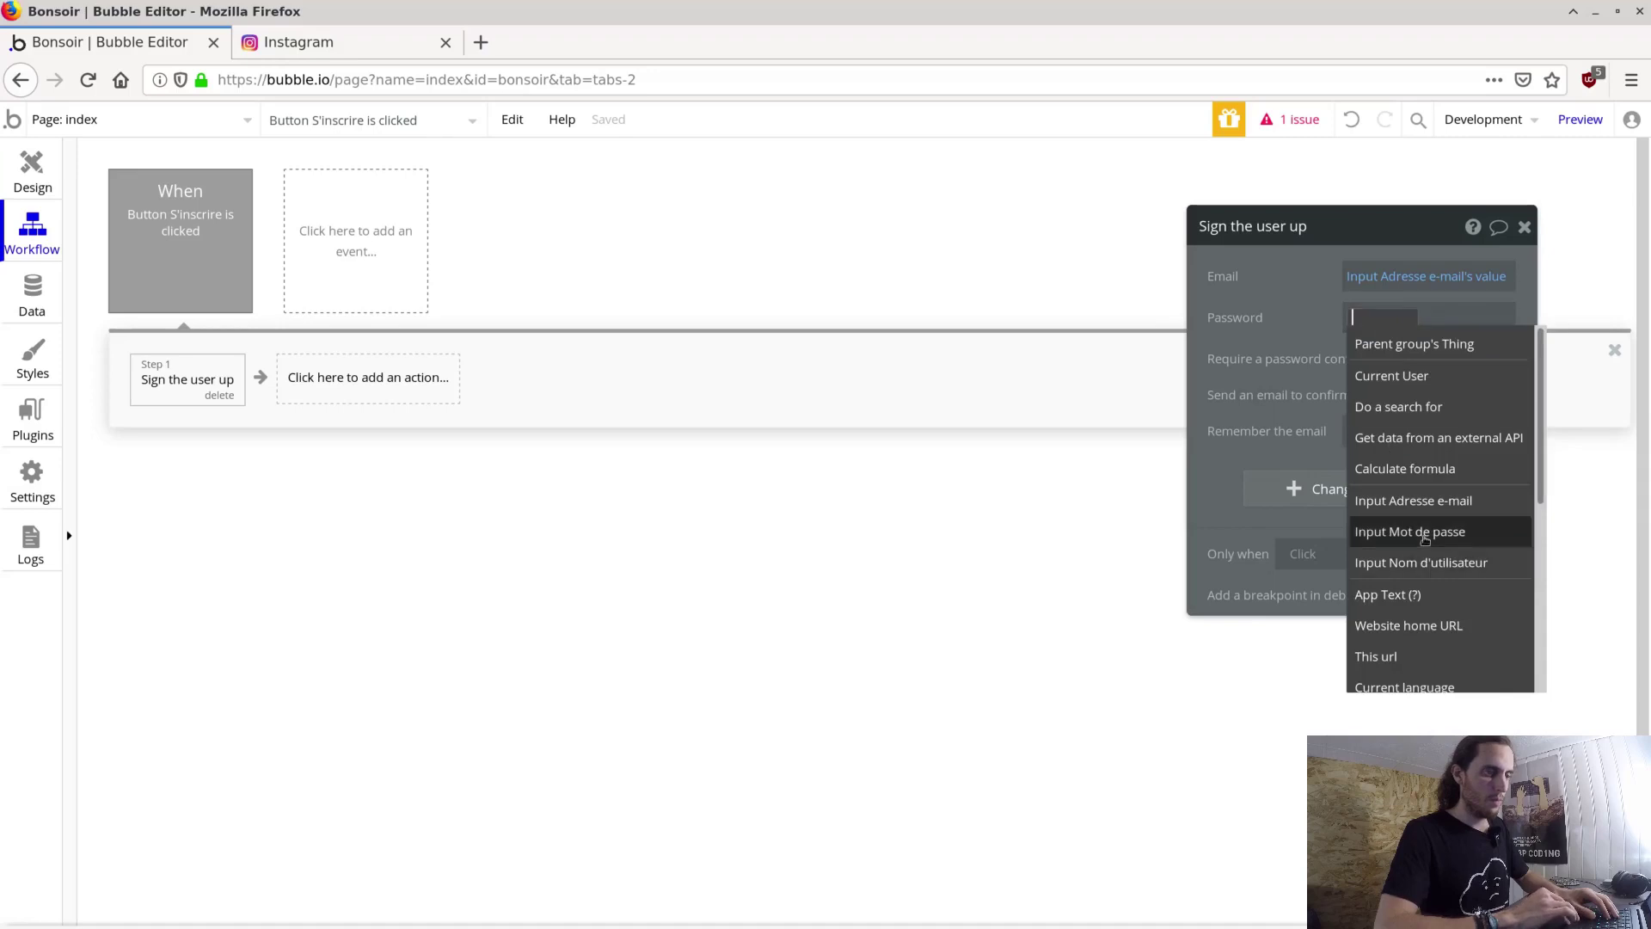
pyautogui.click(1423, 536)
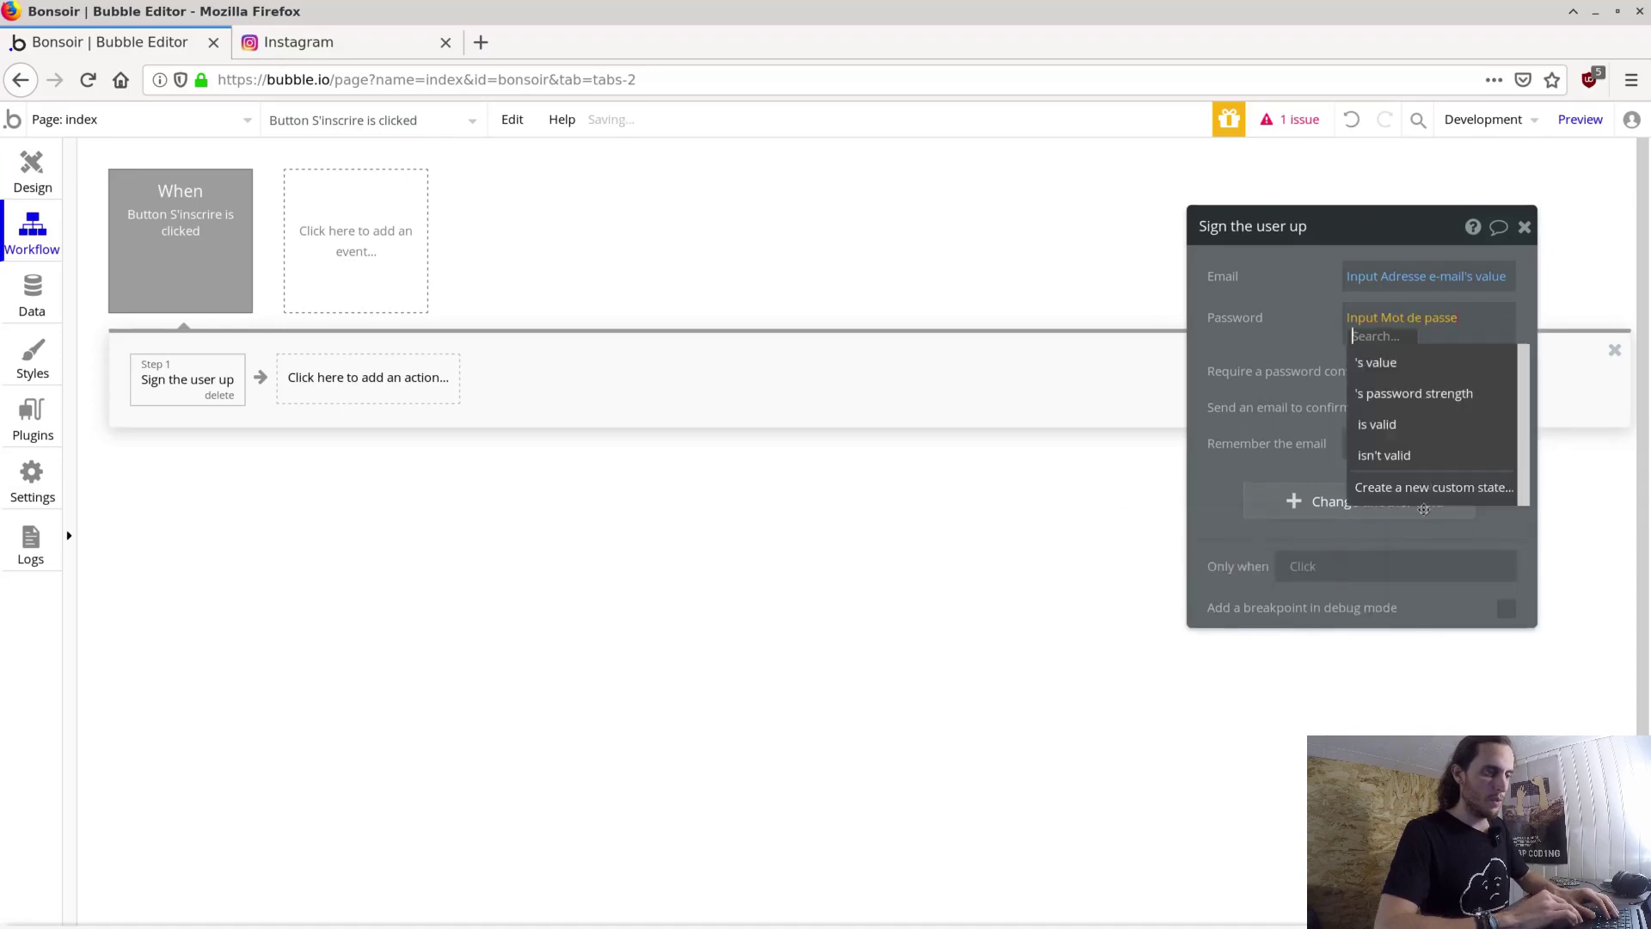
pyautogui.click(1406, 364)
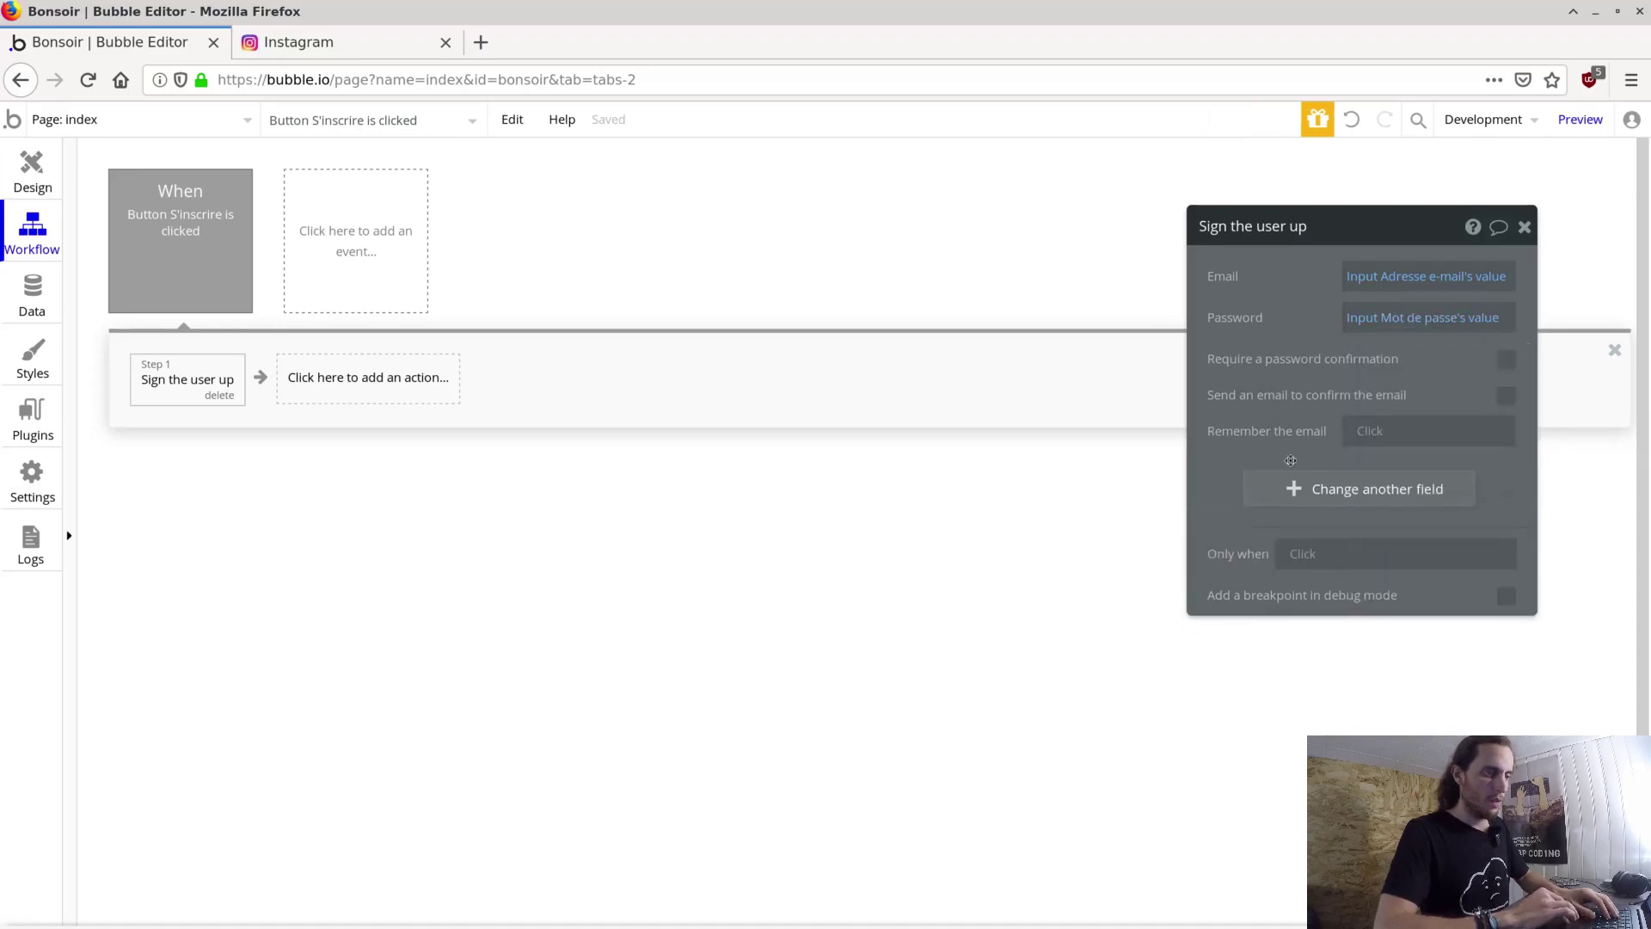
# Create a new text user field named Username in the sign-up action
pyautogui.click(1301, 487)
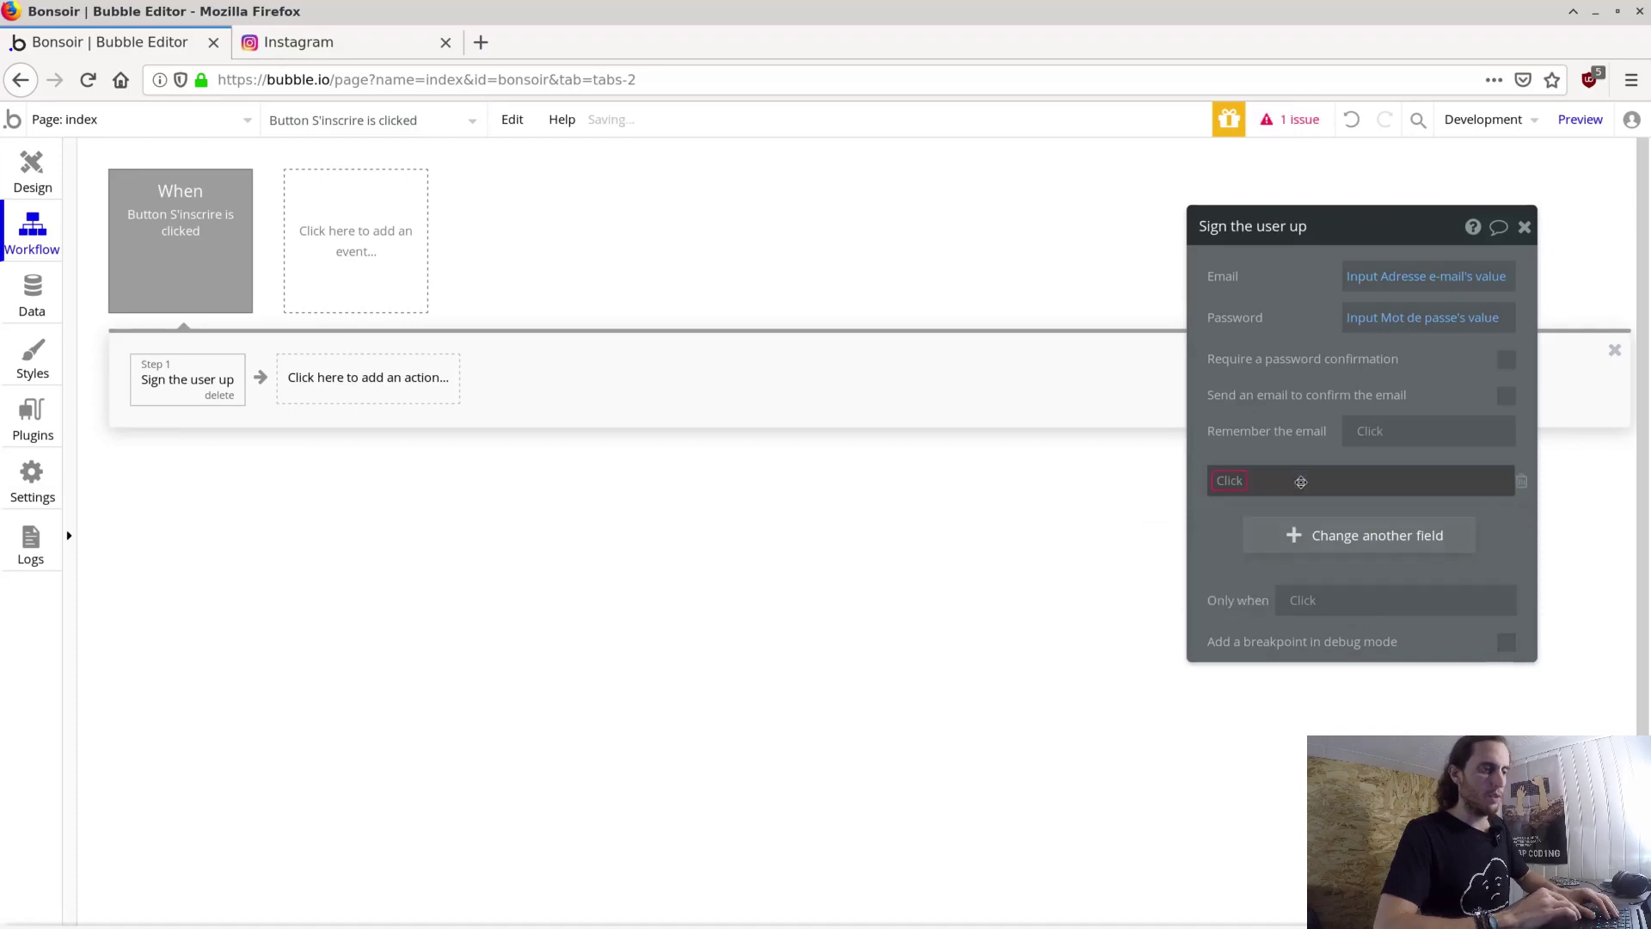
pyautogui.click(1232, 483)
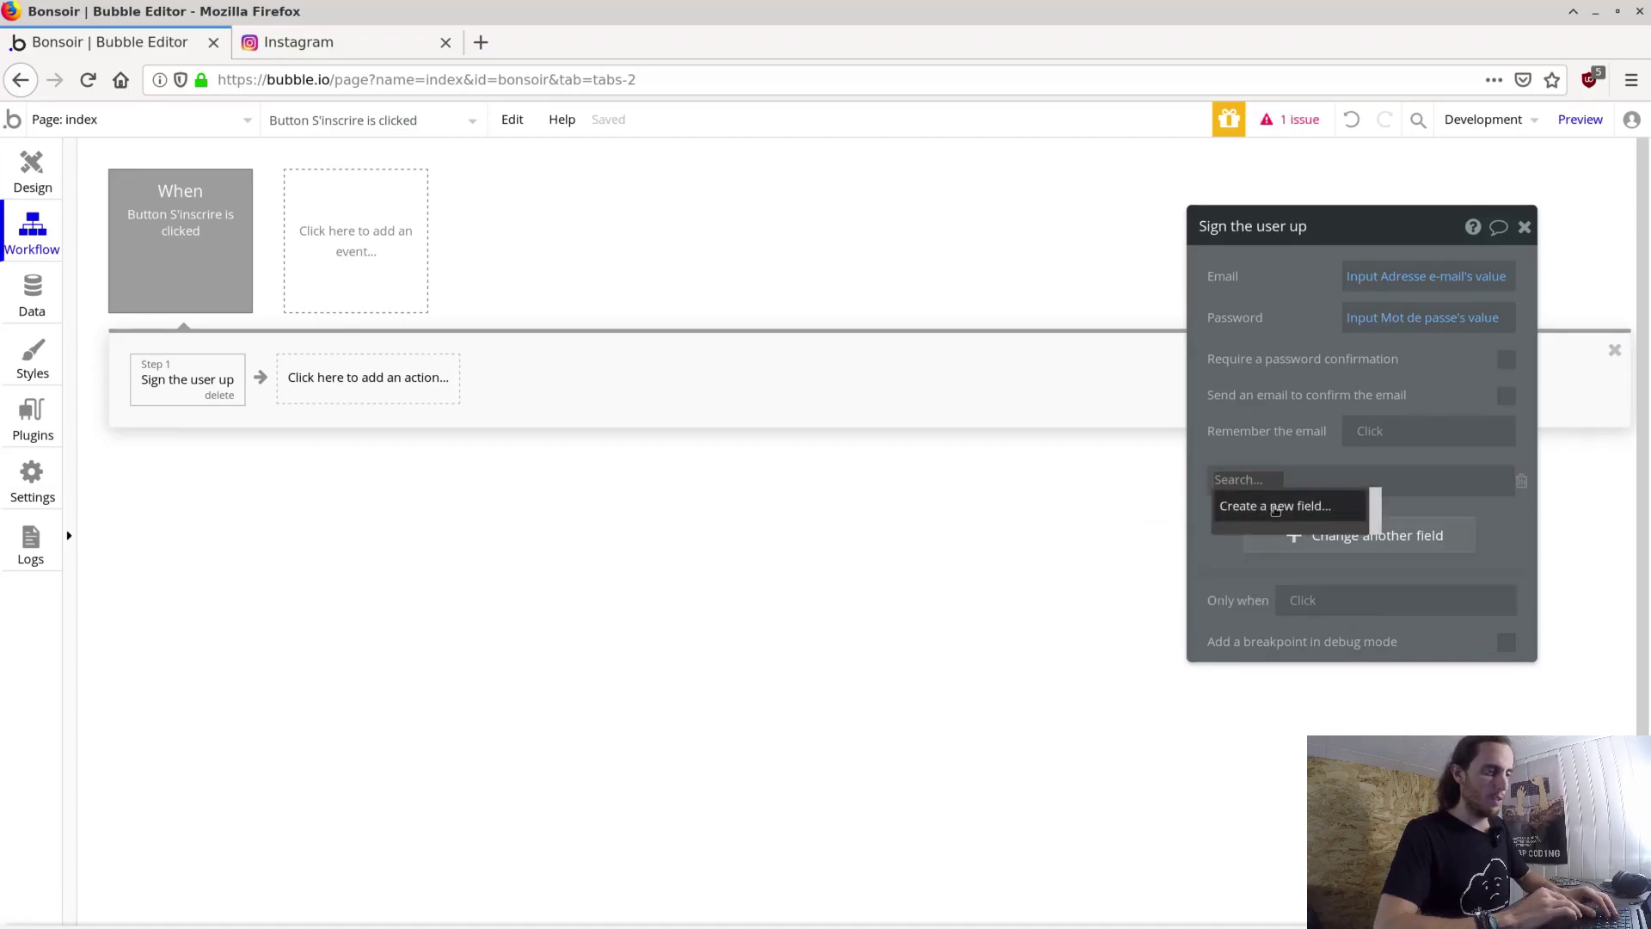
pyautogui.click(1272, 509)
pyautogui.write('Username')
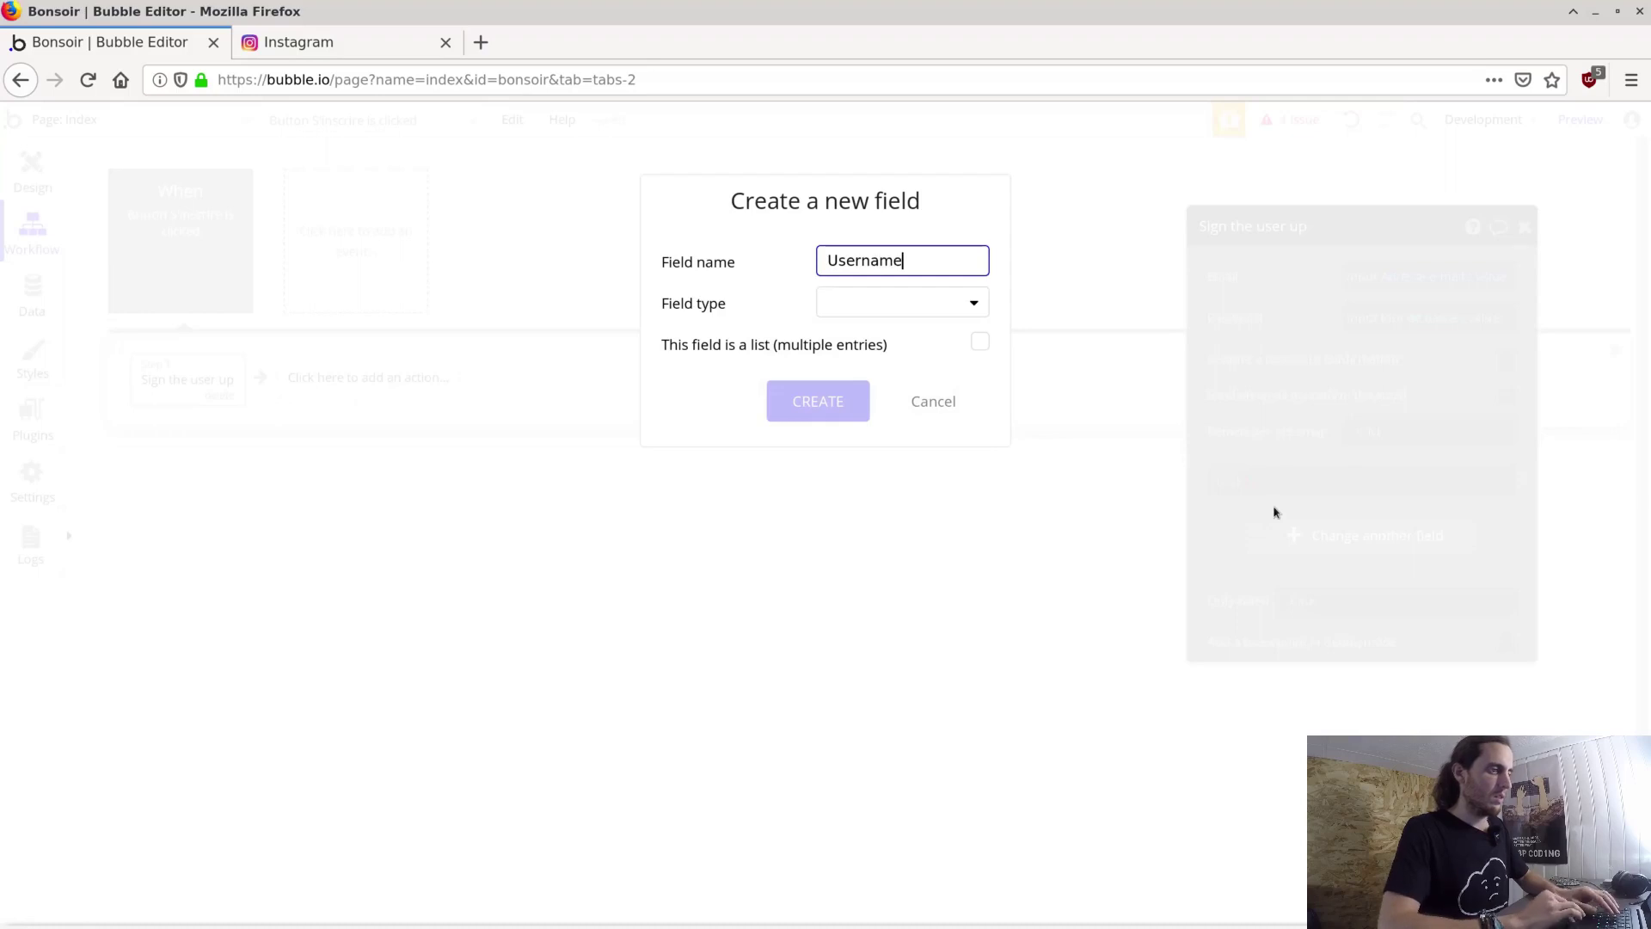
pyautogui.click(979, 307)
pyautogui.click(925, 342)
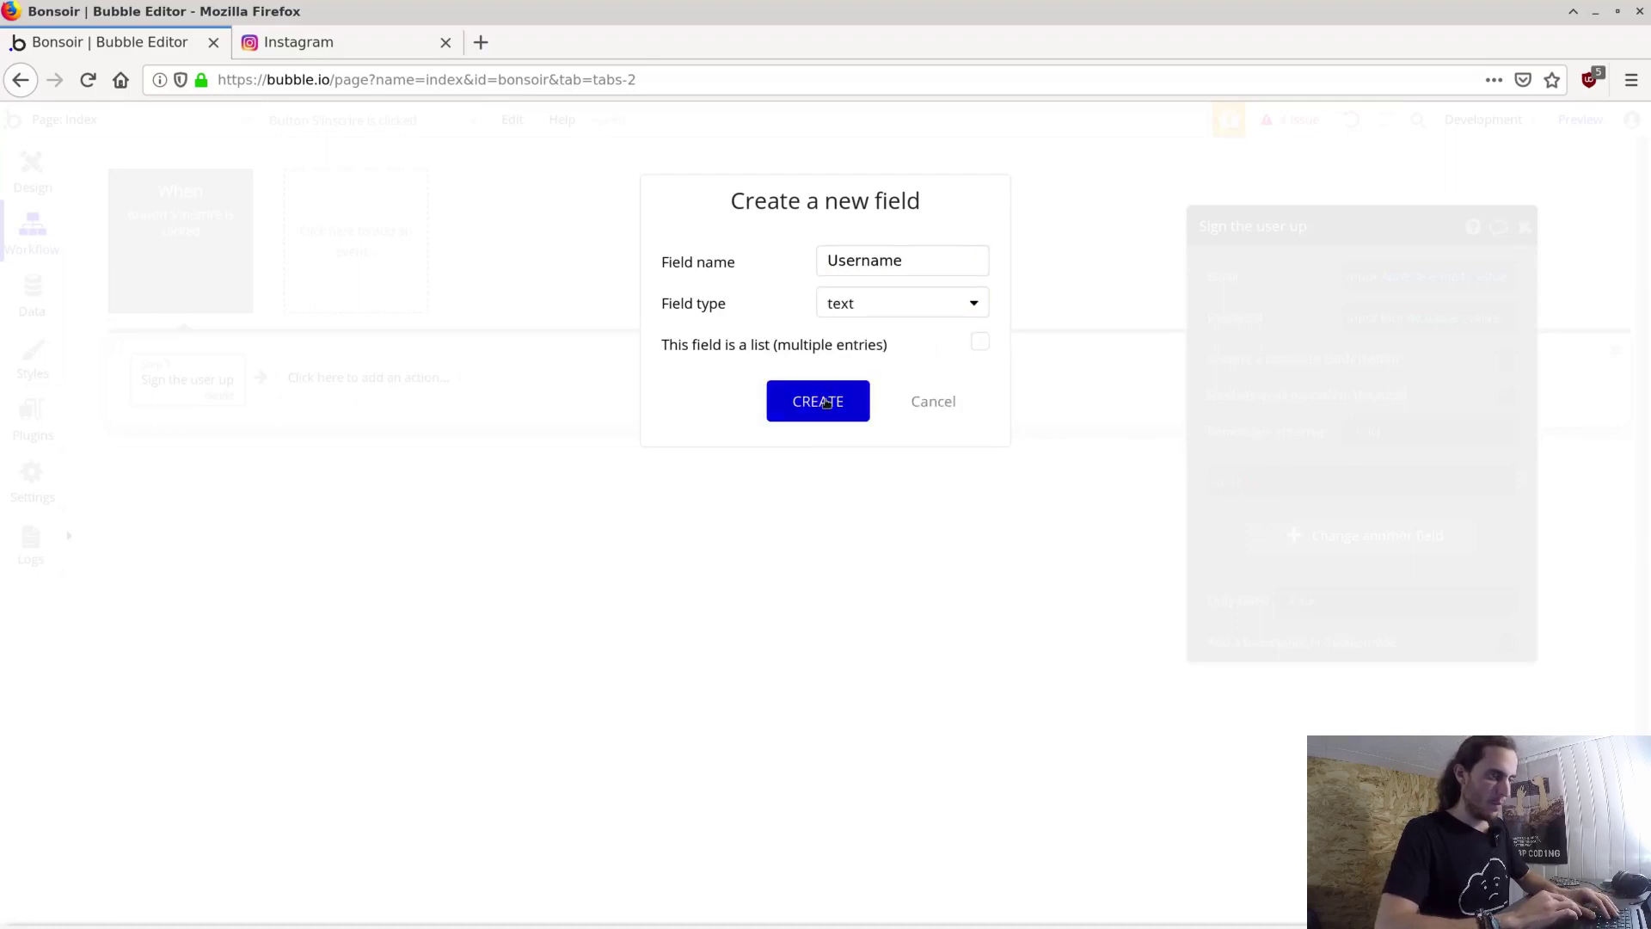
pyautogui.press('Return')
# Set Username to Input Nom d'utilisateur's value and close the action settings
pyautogui.click(1362, 487)
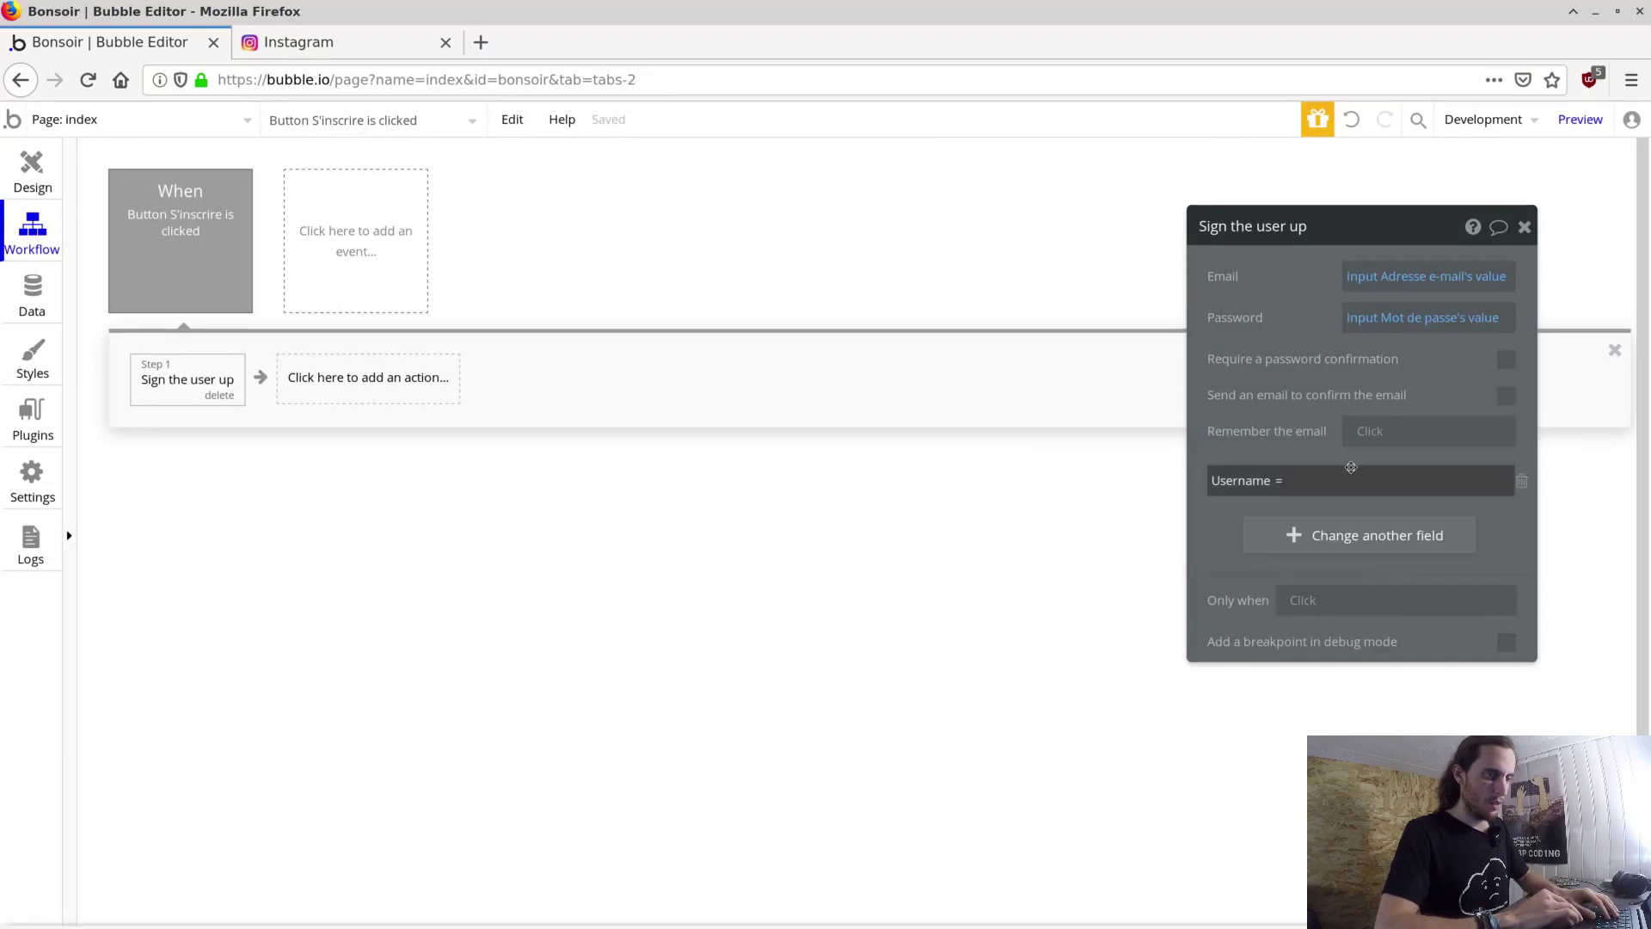
pyautogui.click(1536, 480)
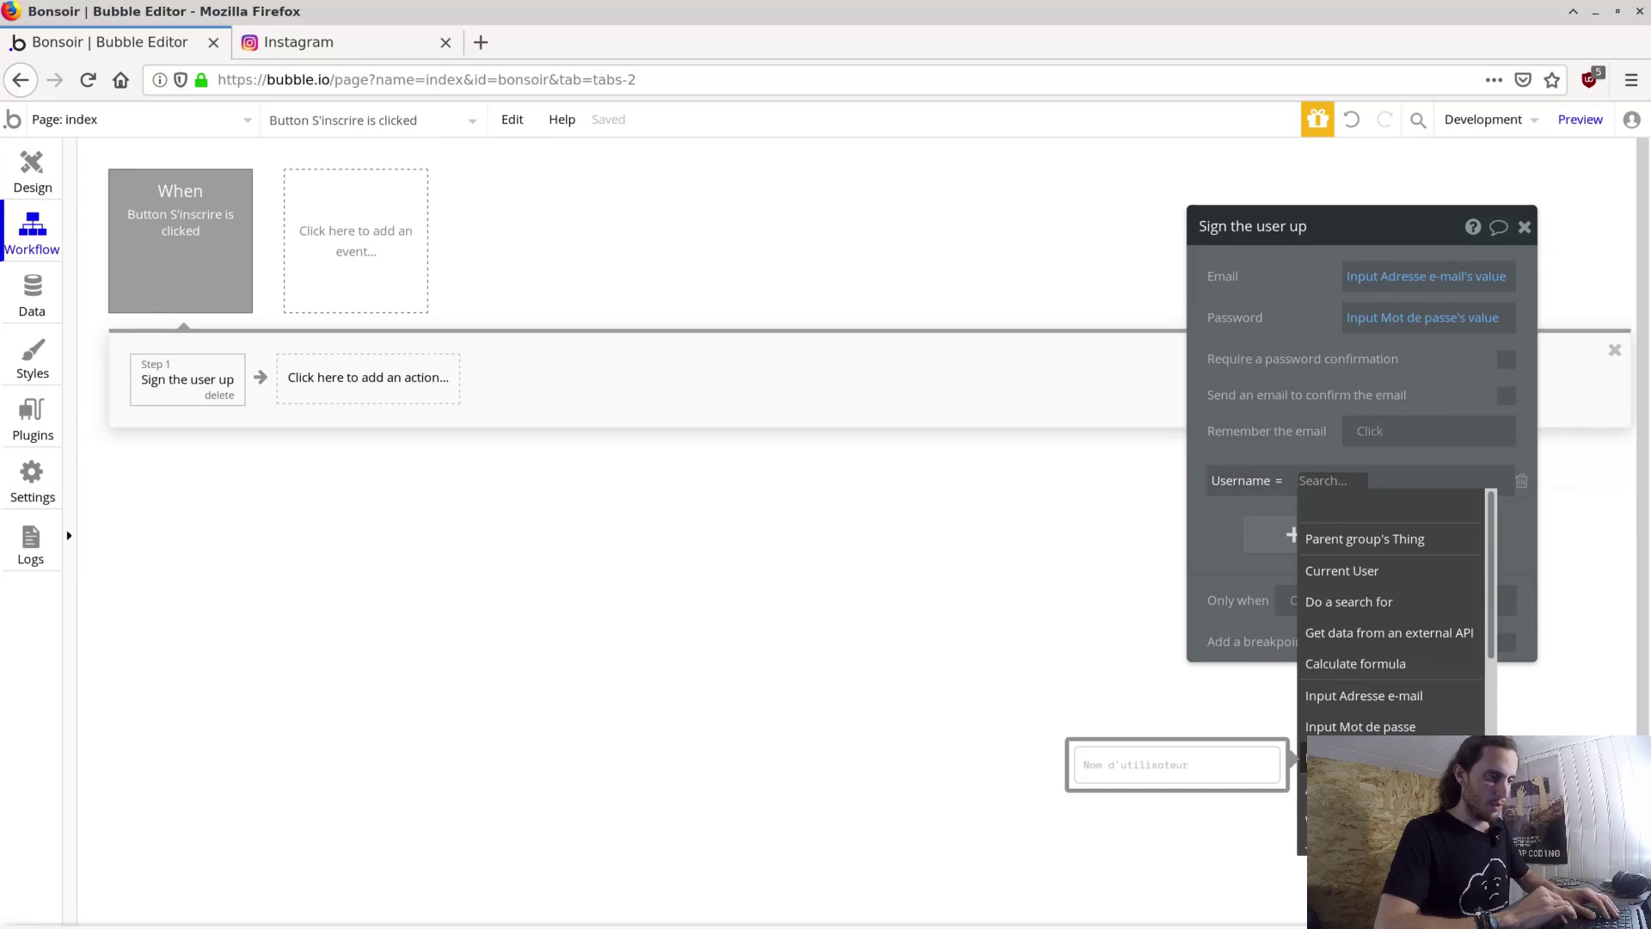
pyautogui.click(1393, 758)
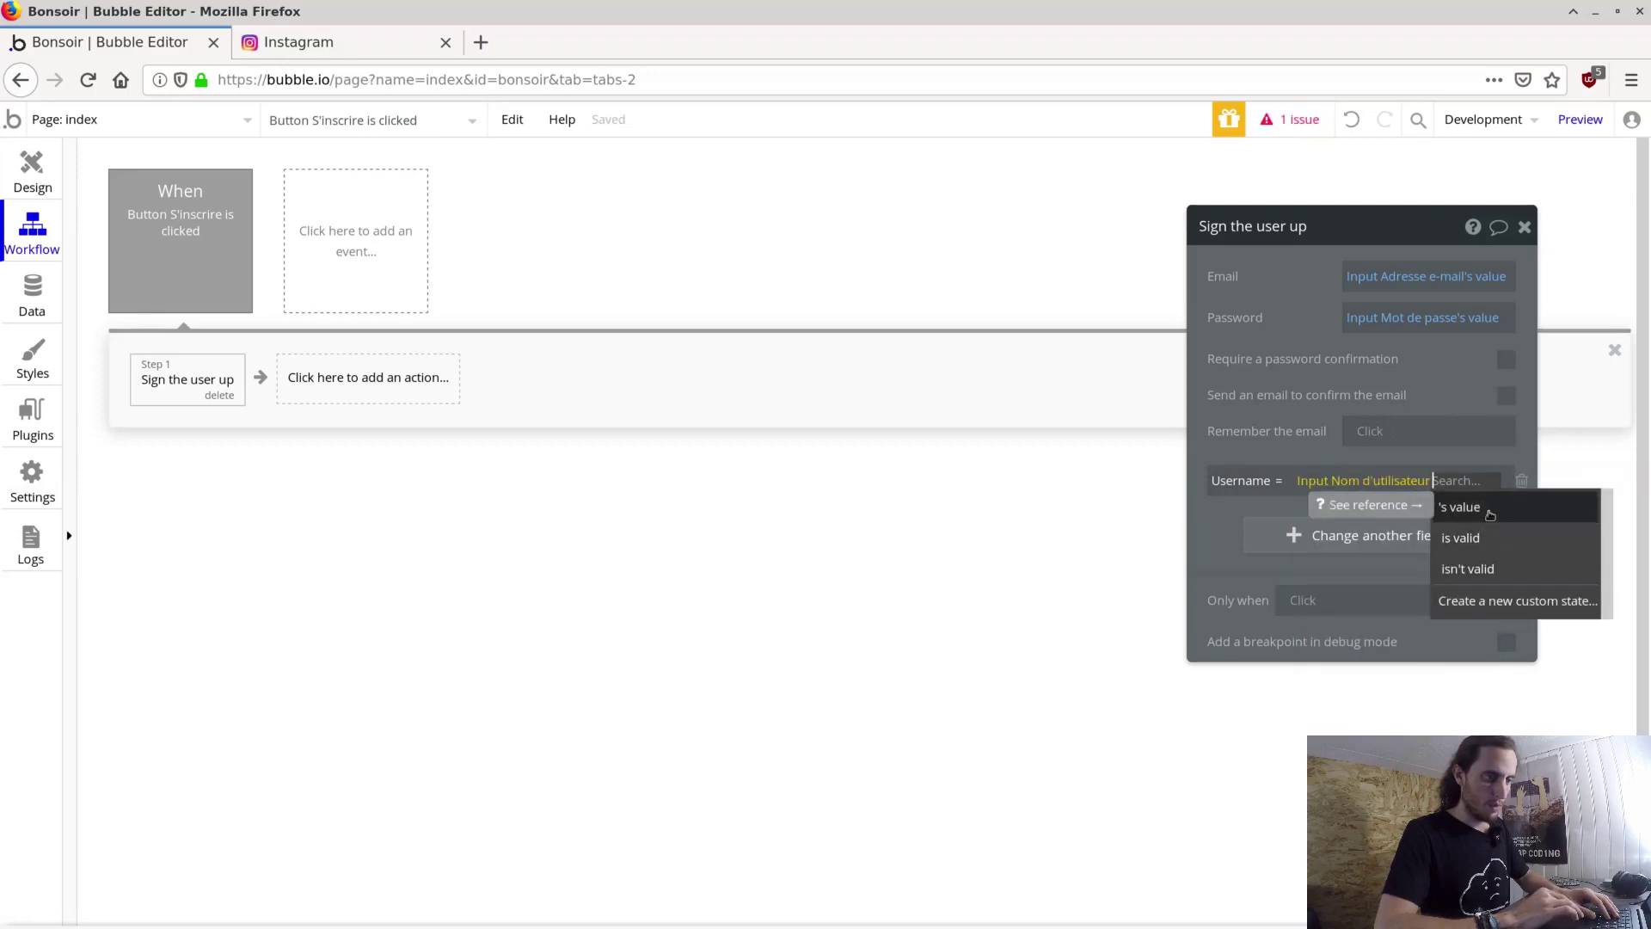
pyautogui.click(1490, 509)
pyautogui.click(1558, 263)
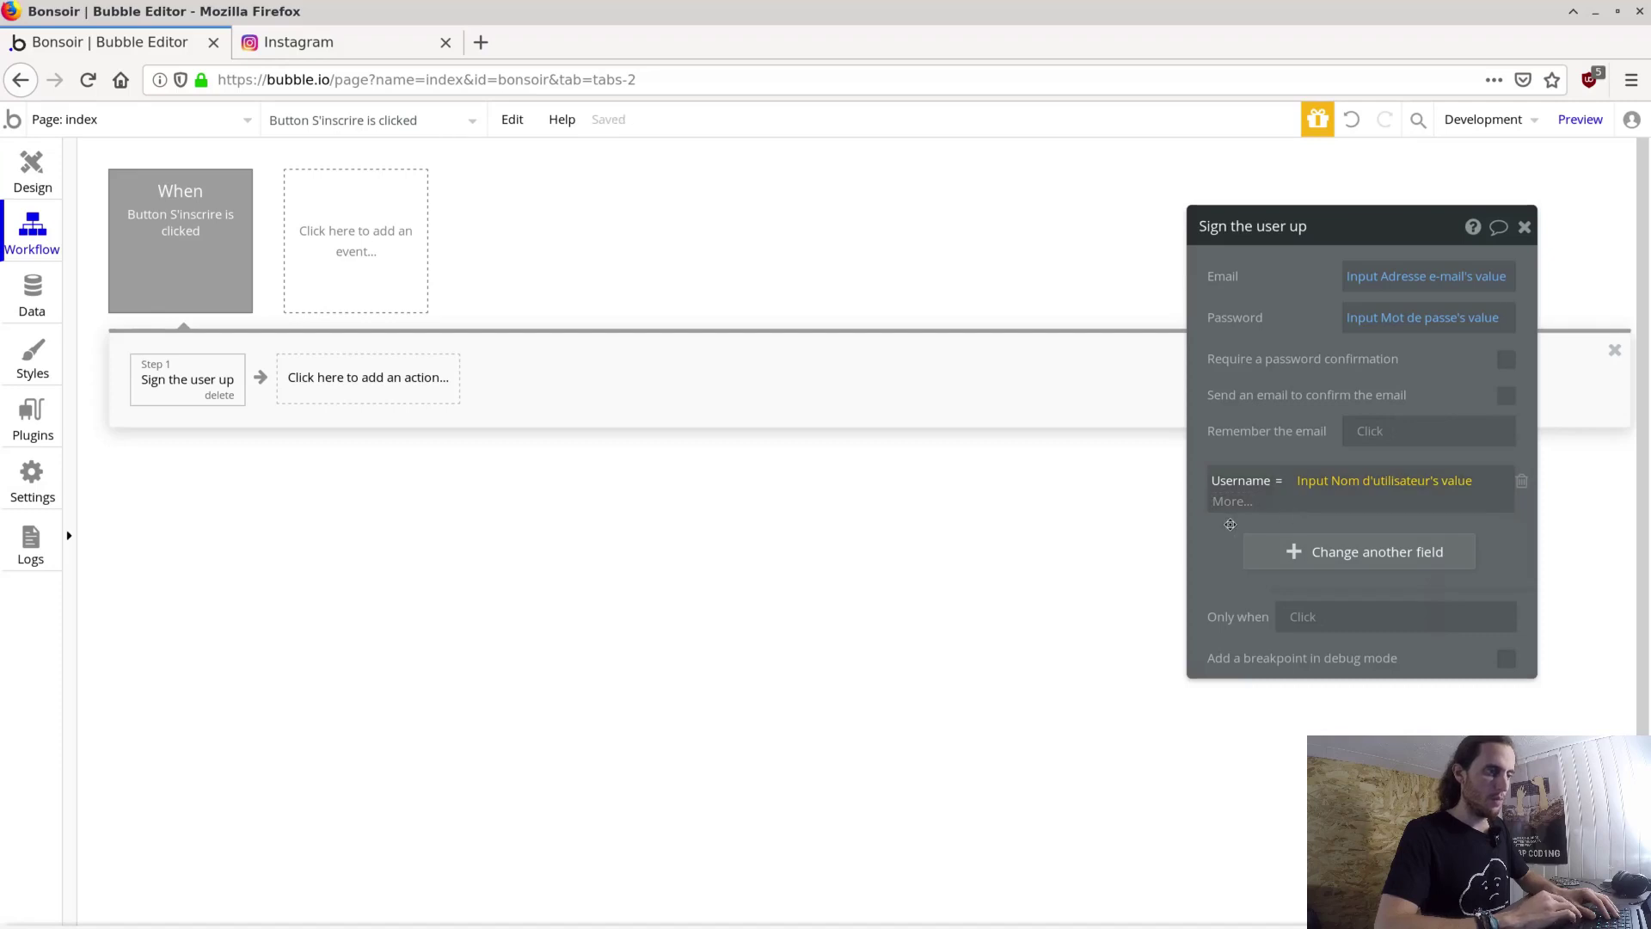
pyautogui.click(1526, 226)
pyautogui.click(1581, 119)
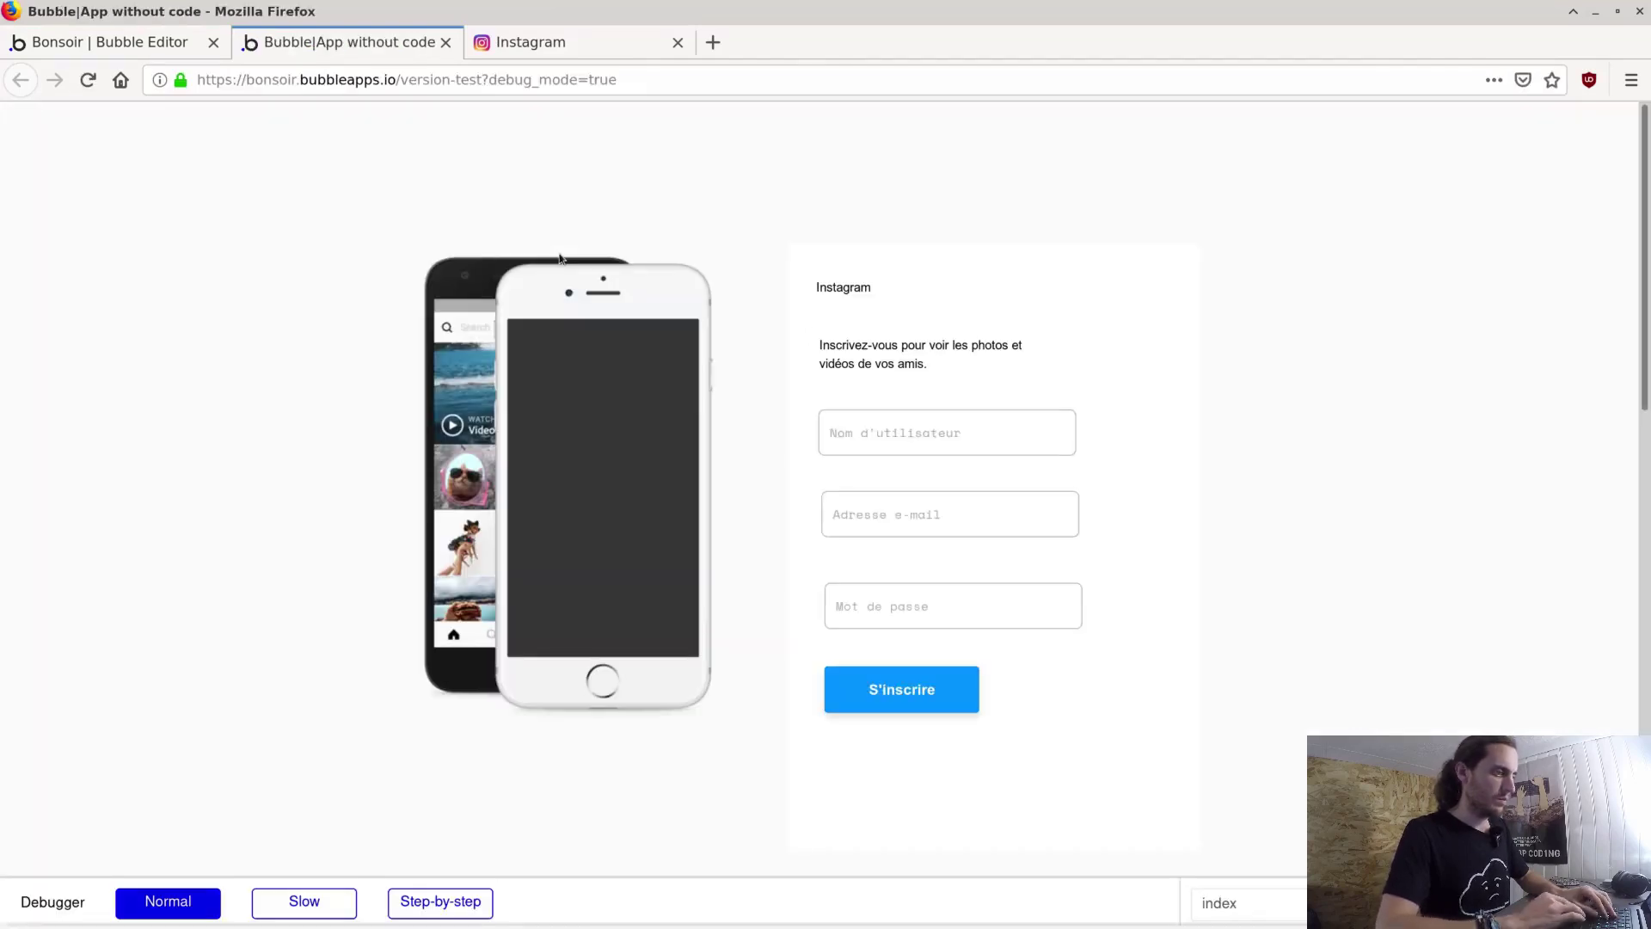
# Submit a test sign-up in the preview with a username, e-mail and password, then return to the editor
pyautogui.click(944, 434)
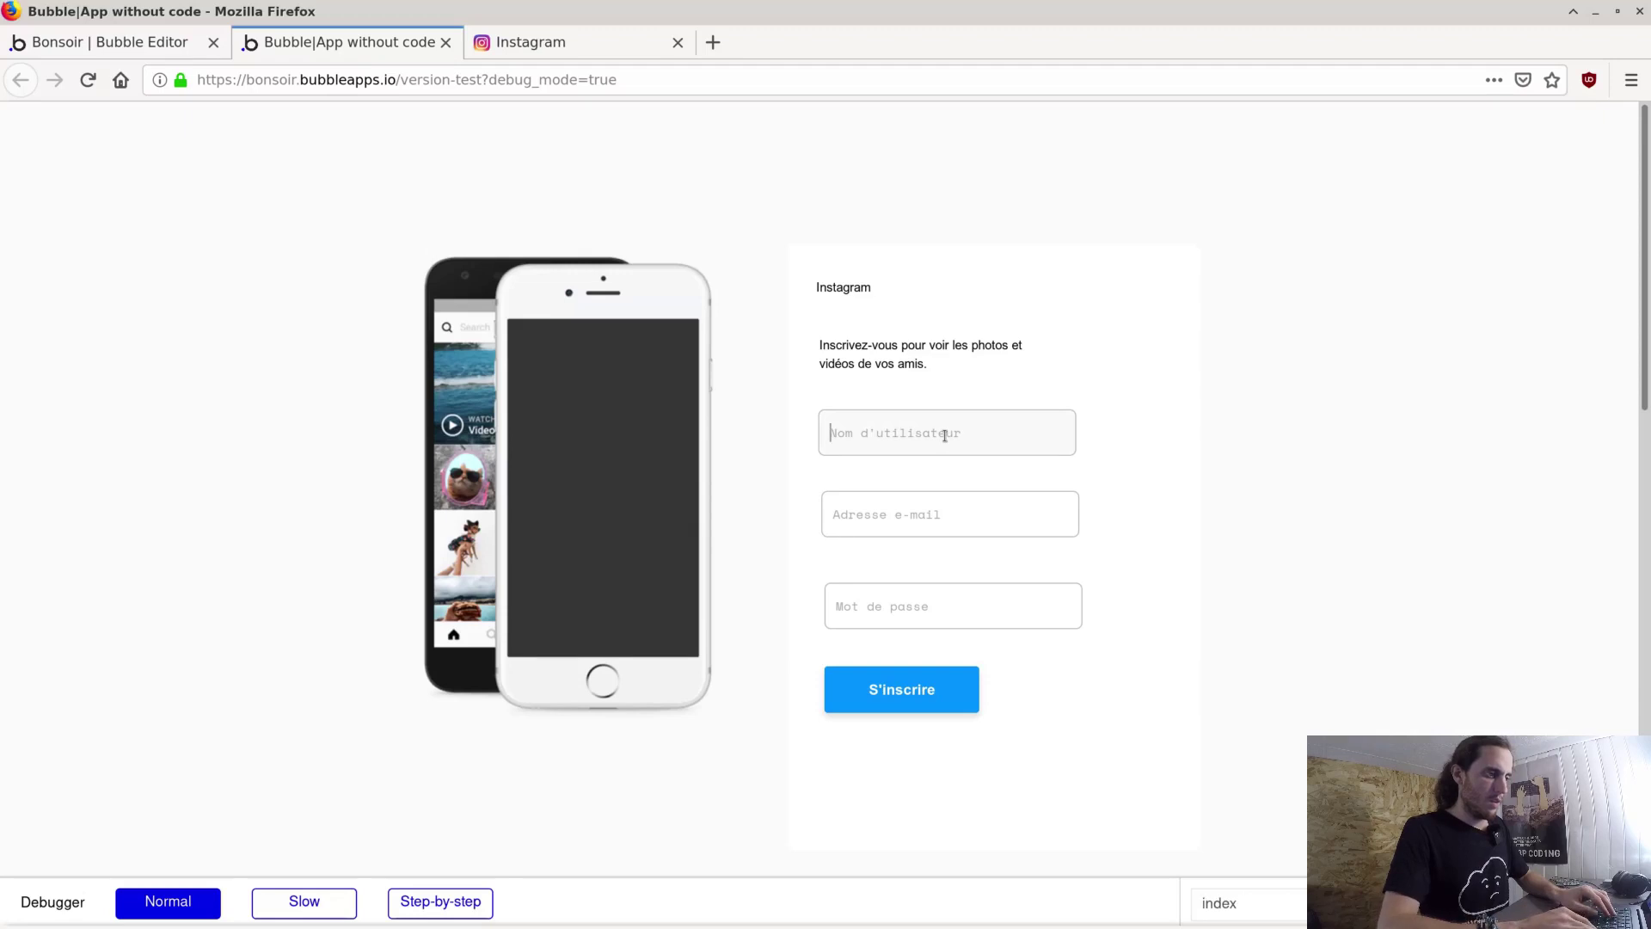
pyautogui.write('john')
pyautogui.press('Tab')
pyautogui.press('Tab')
pyautogui.write('123456789')
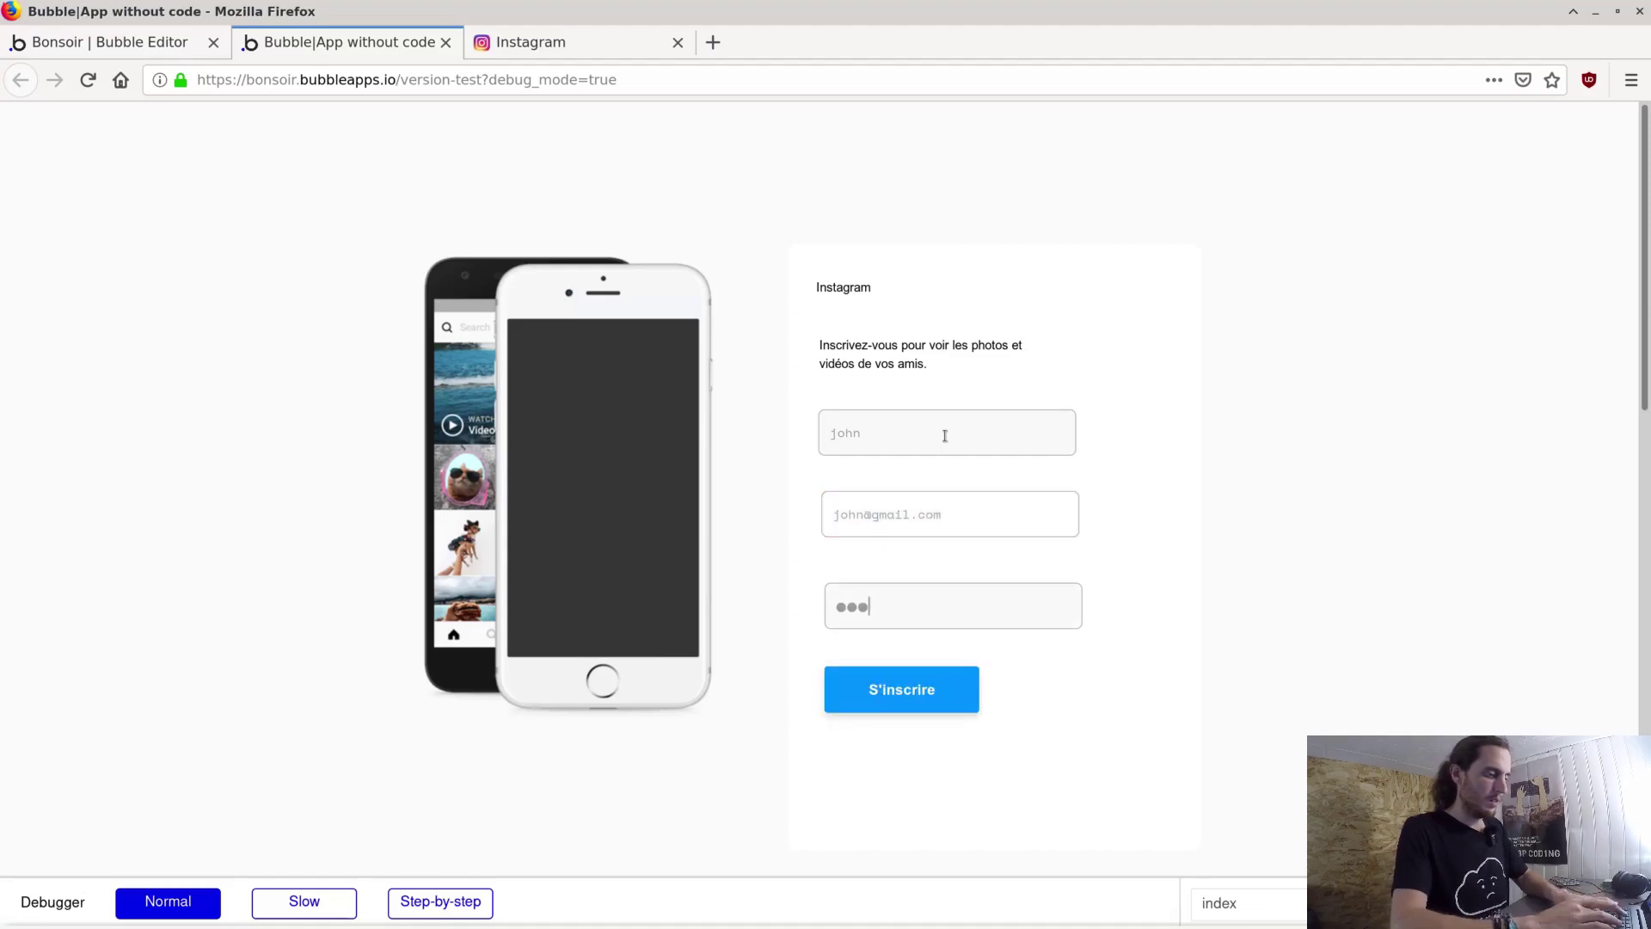
pyautogui.press('Tab')
pyautogui.press('Return')
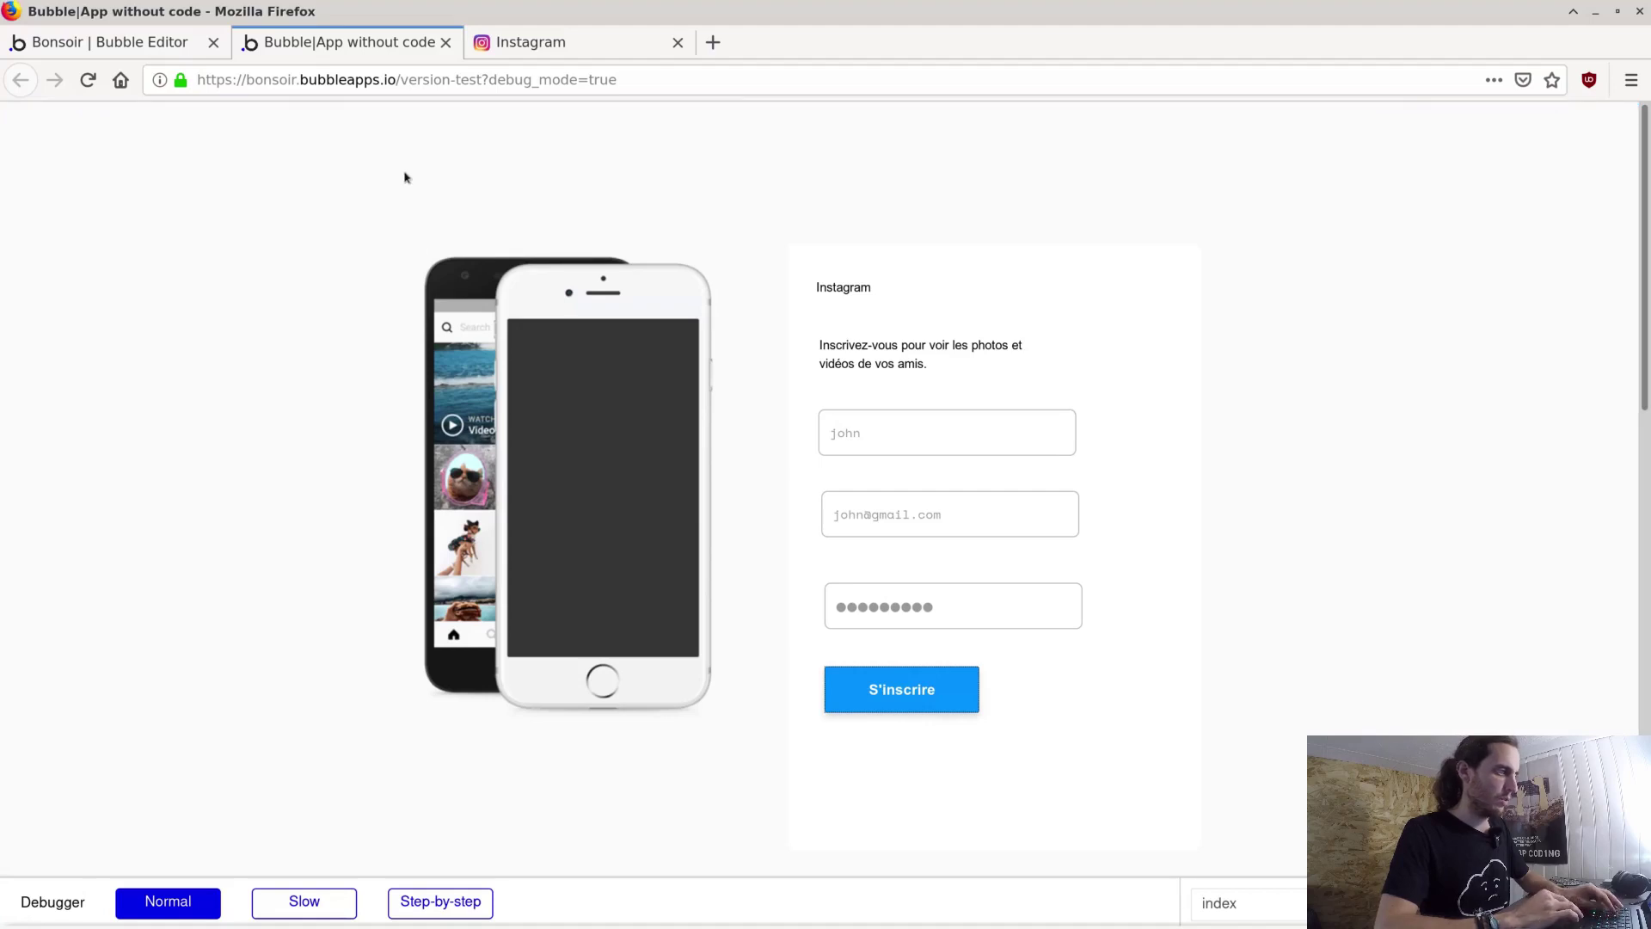
pyautogui.click(121, 45)
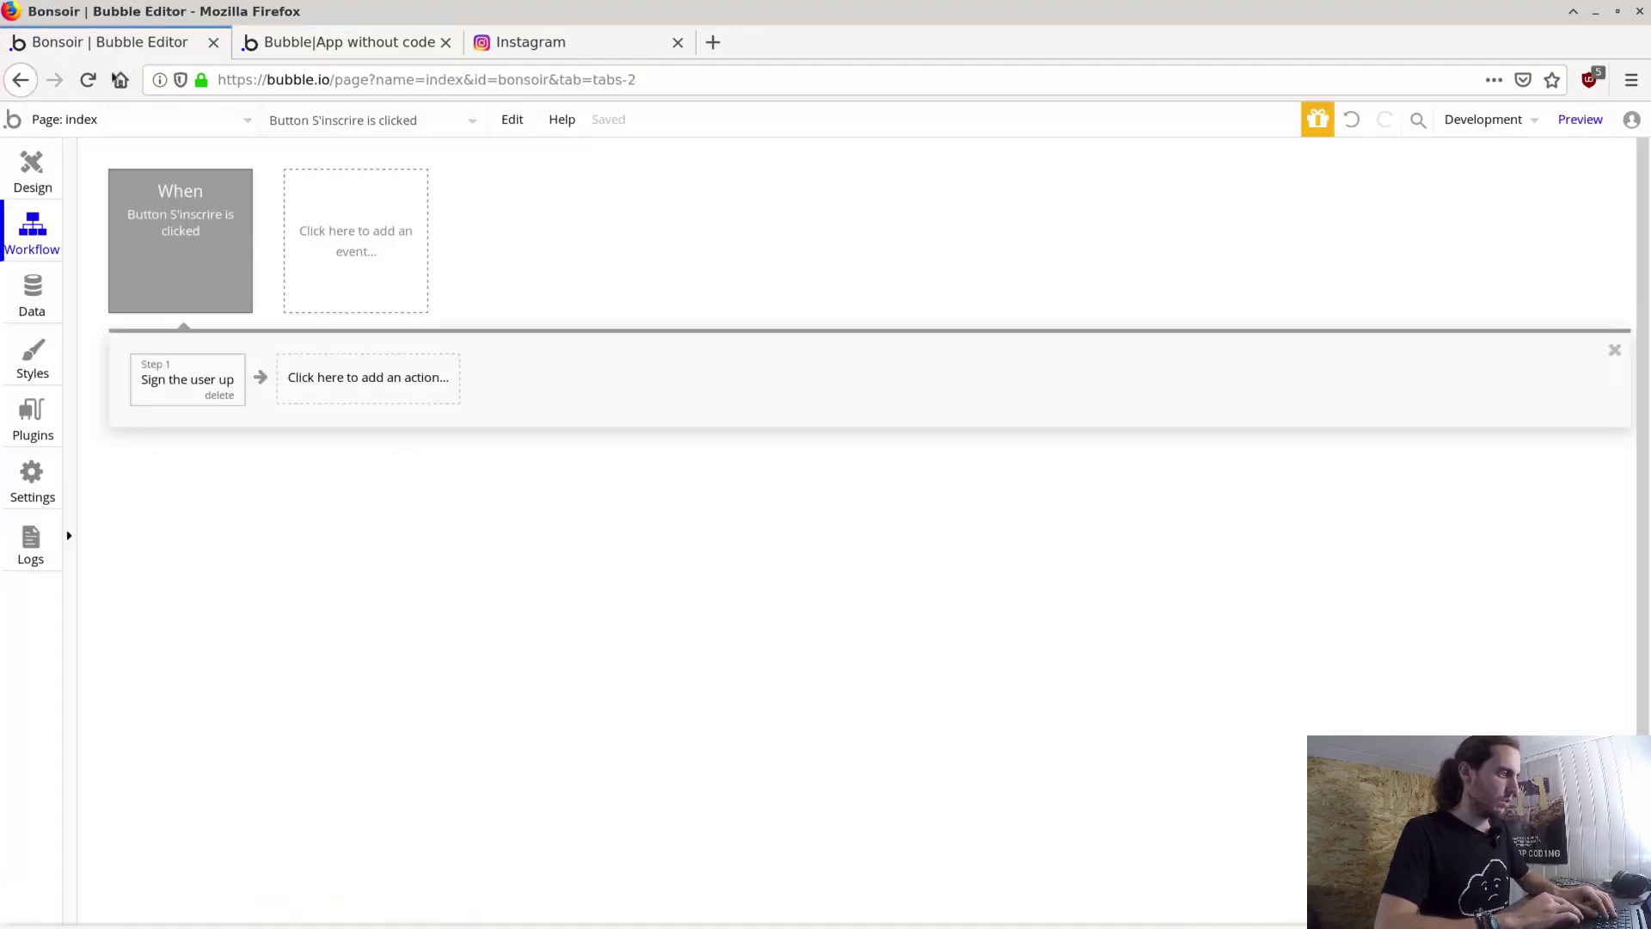
pyautogui.click(43, 305)
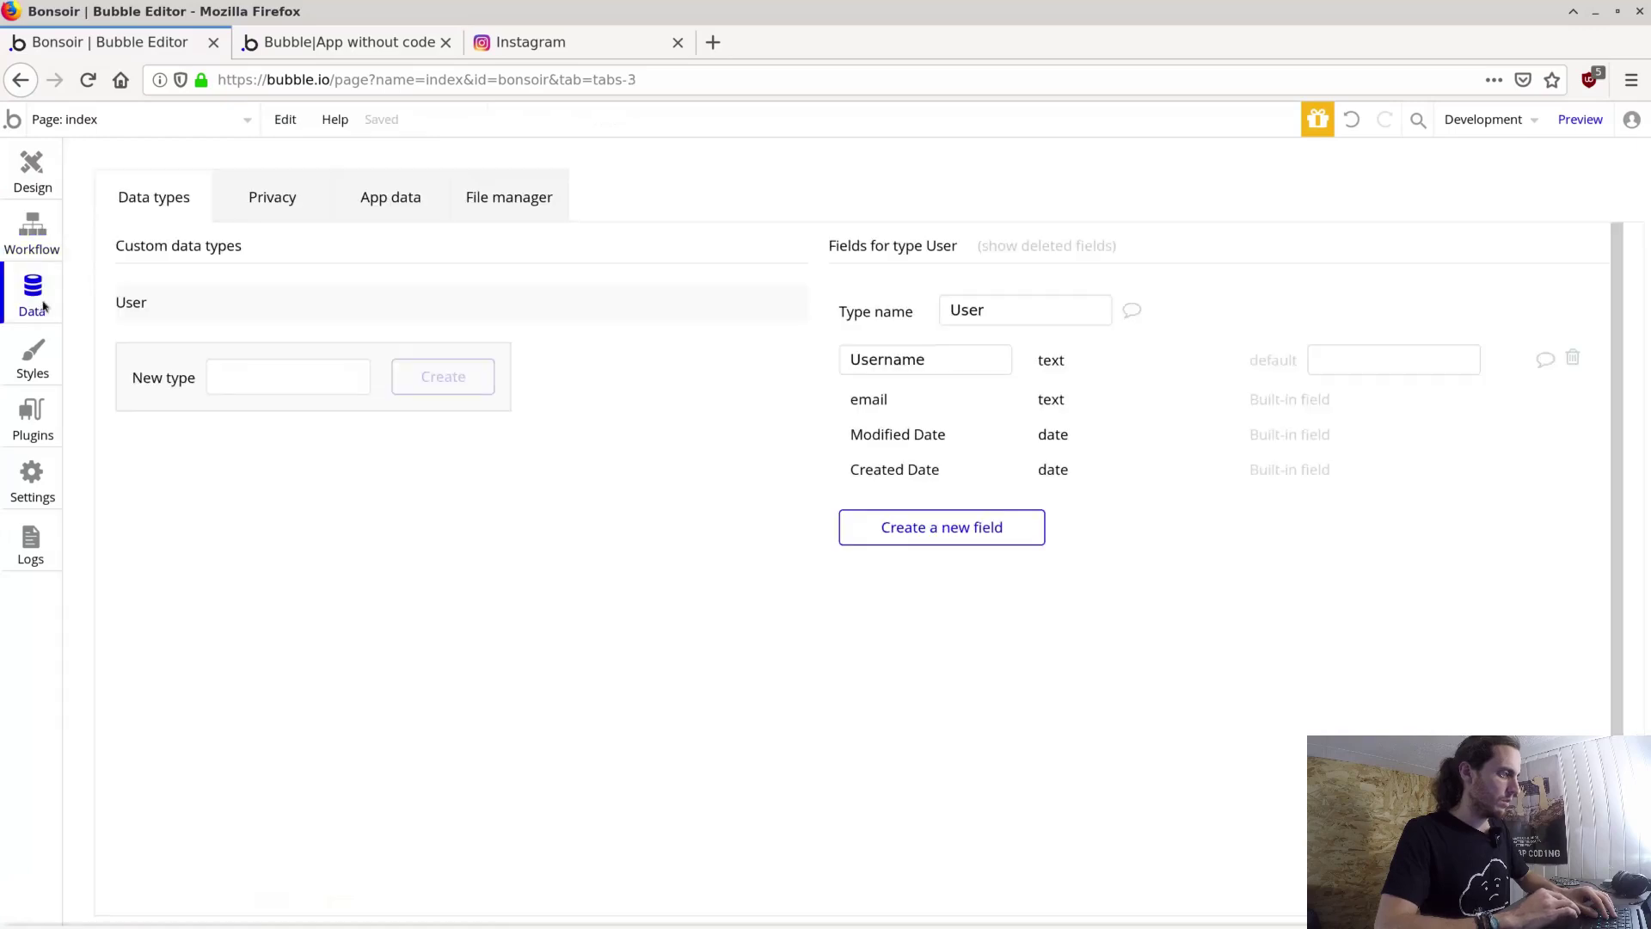
pyautogui.click(382, 204)
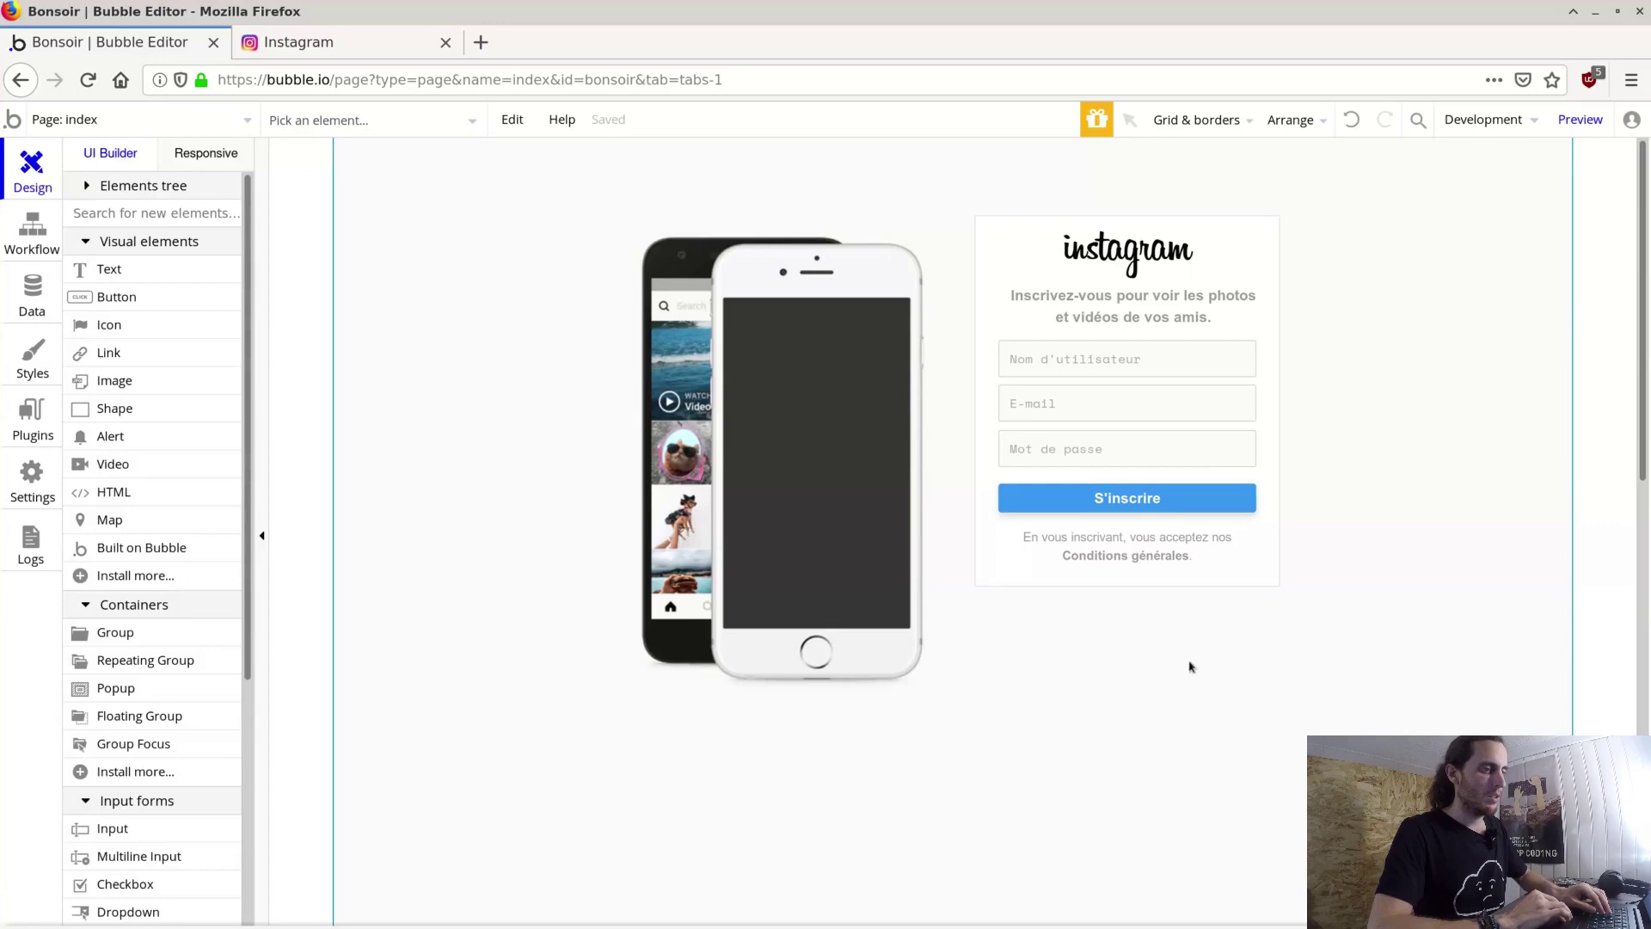
pyautogui.hotkey('ctrl', 'Tab')
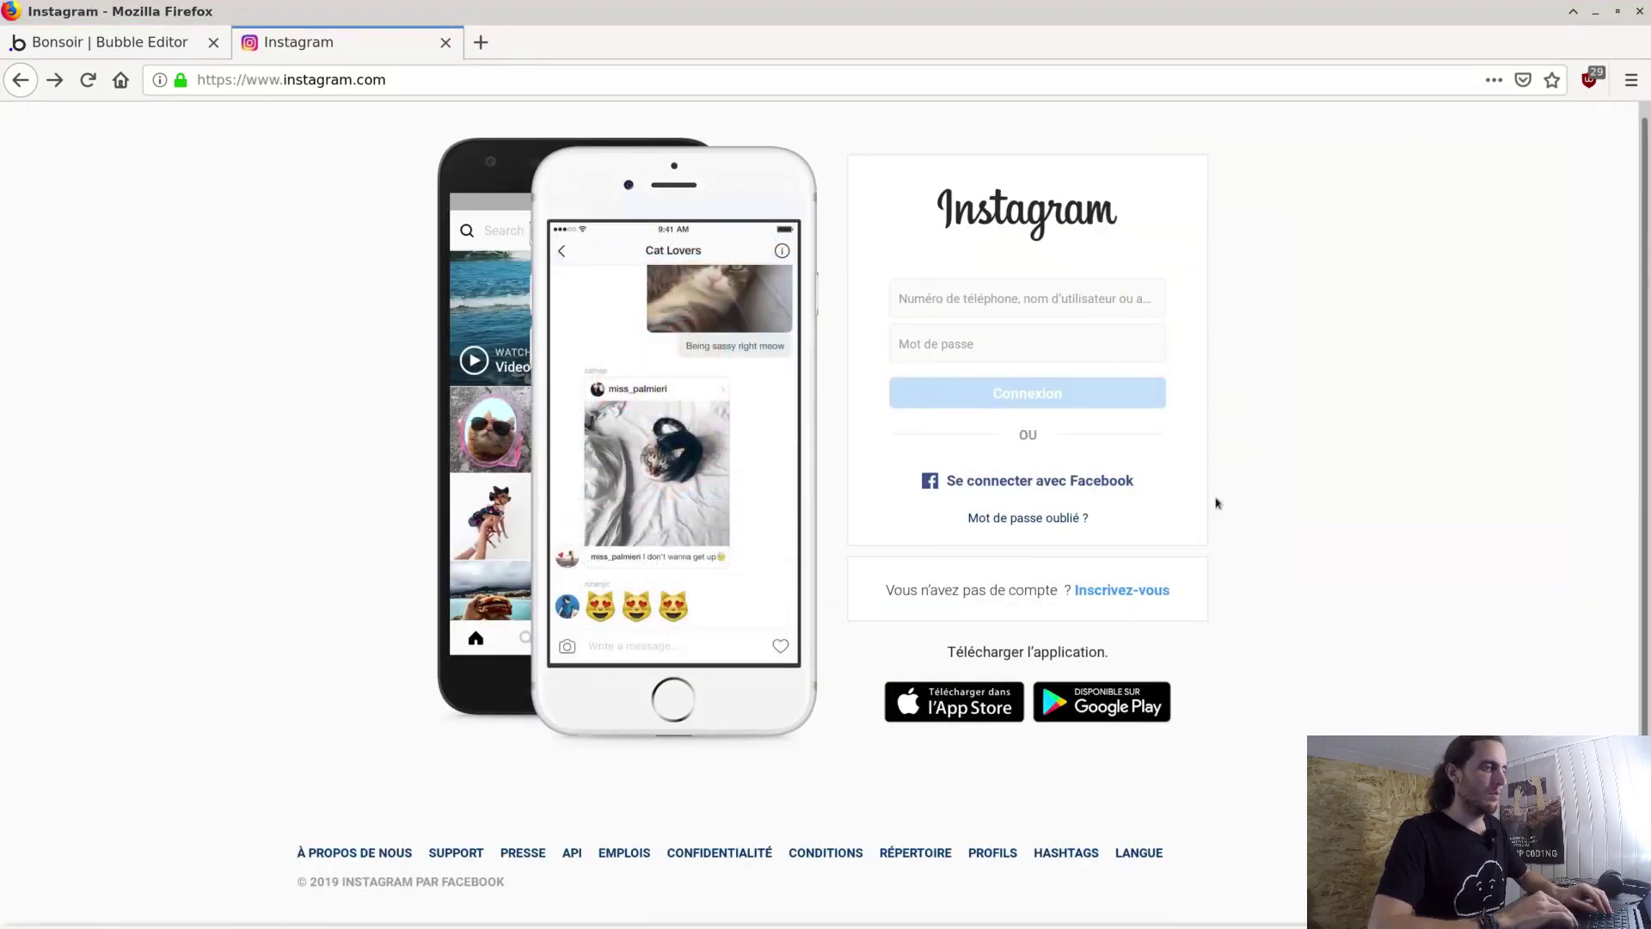
pyautogui.hotkey('ctrl', 'Tab')
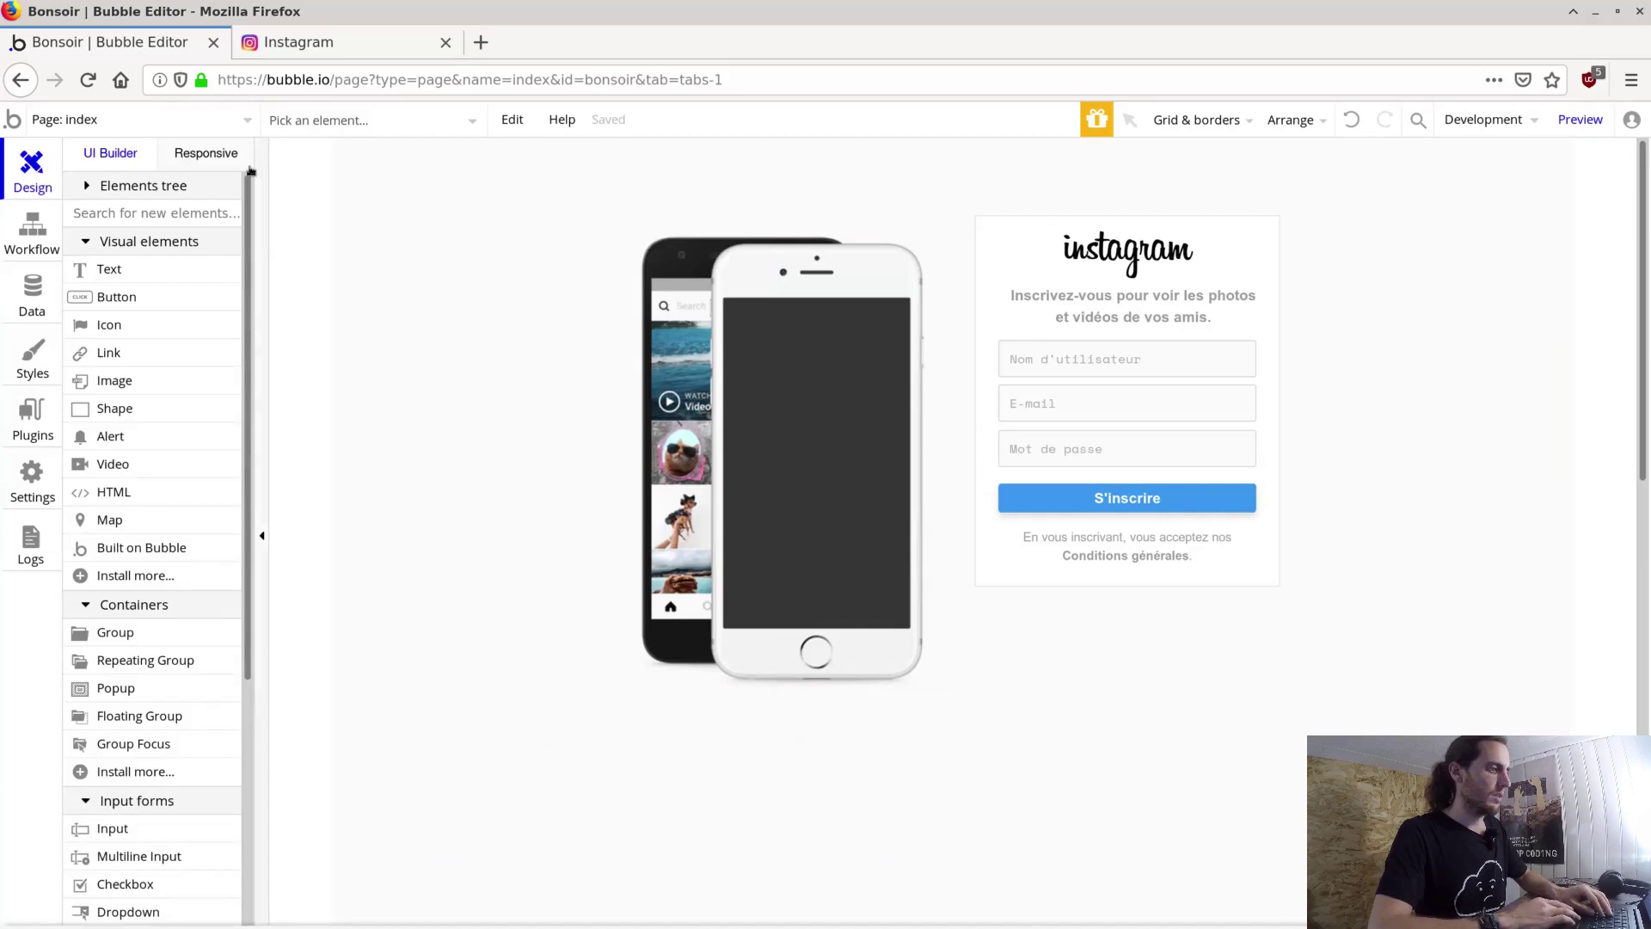
# Add a new page named login, cloned from the index page
pyautogui.click(228, 128)
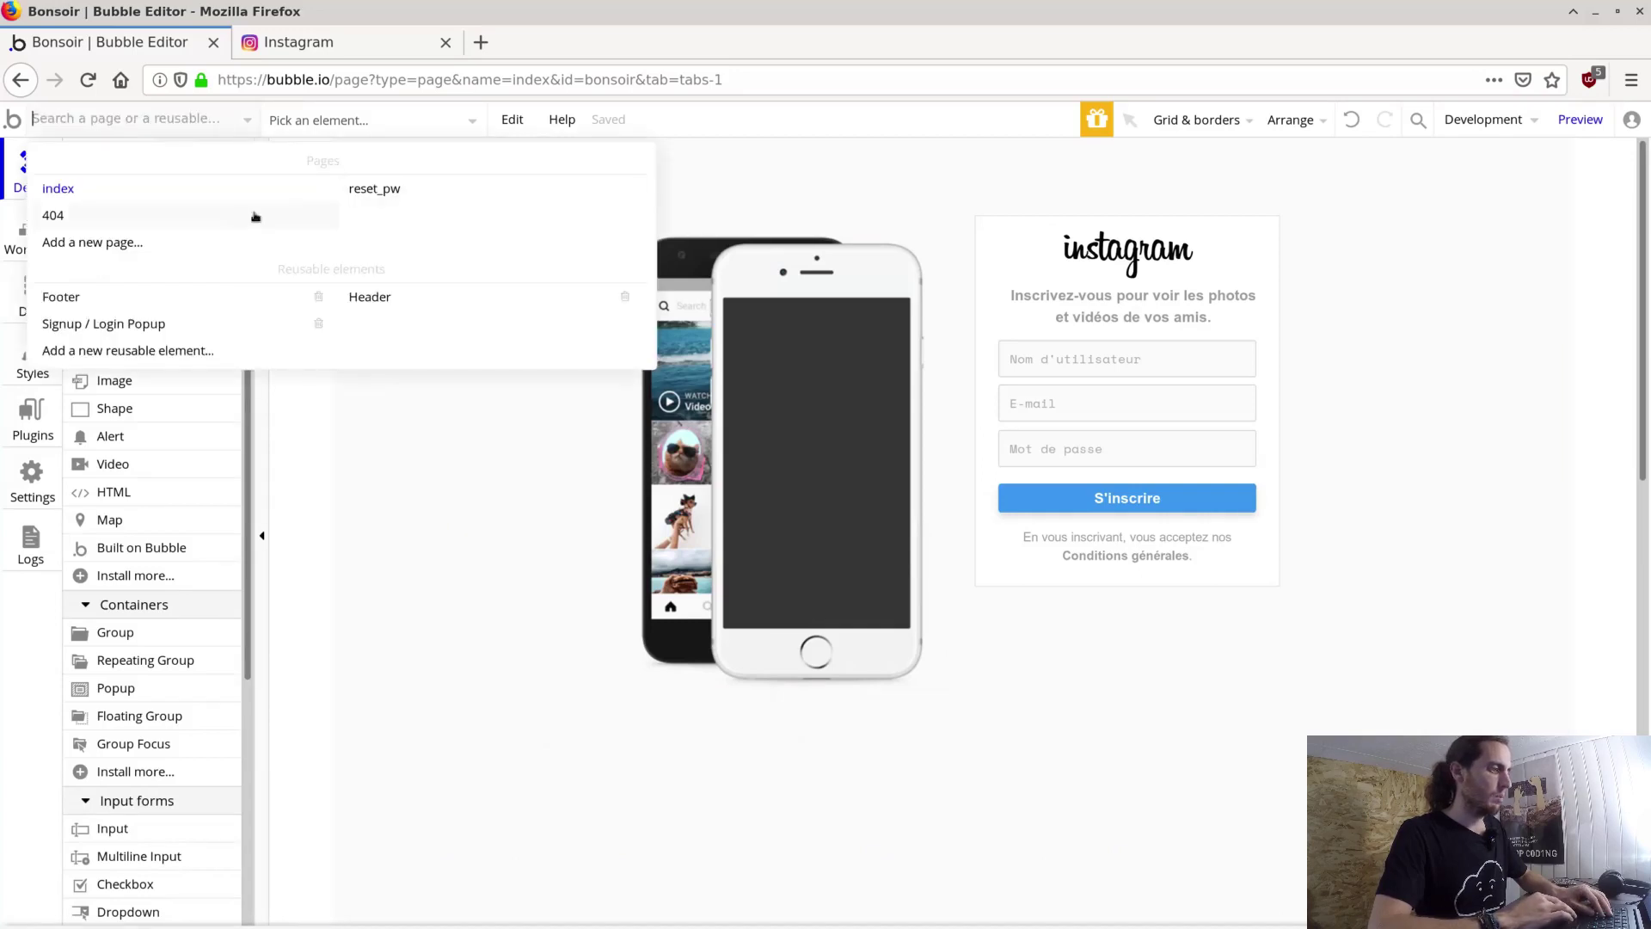
pyautogui.click(140, 242)
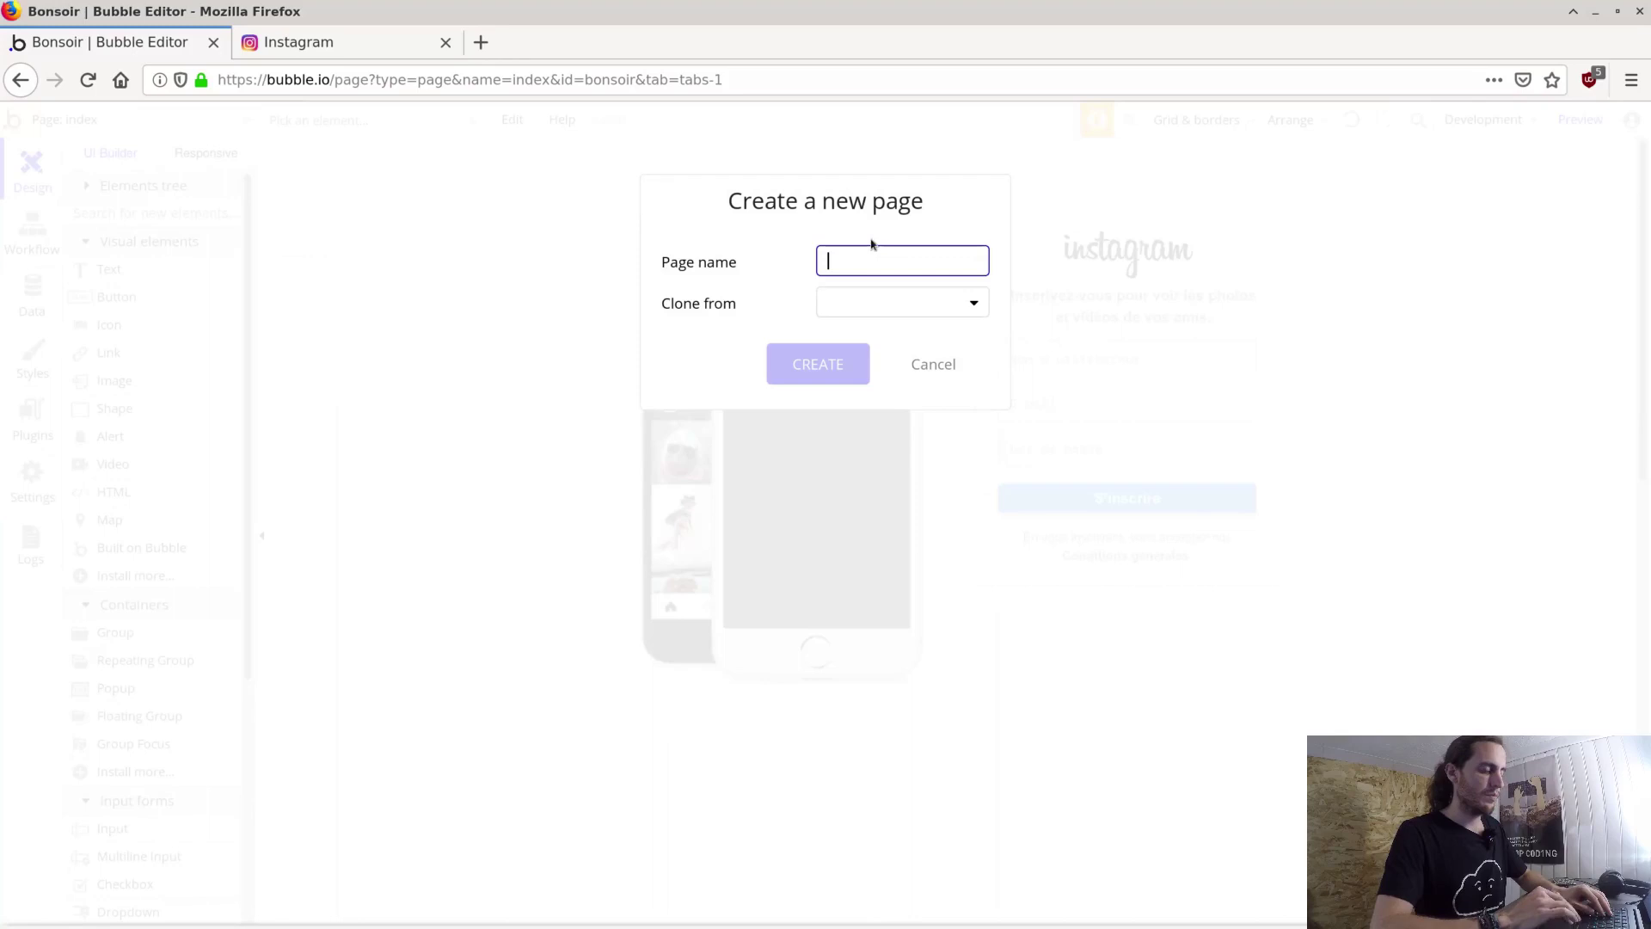
pyautogui.write('login')
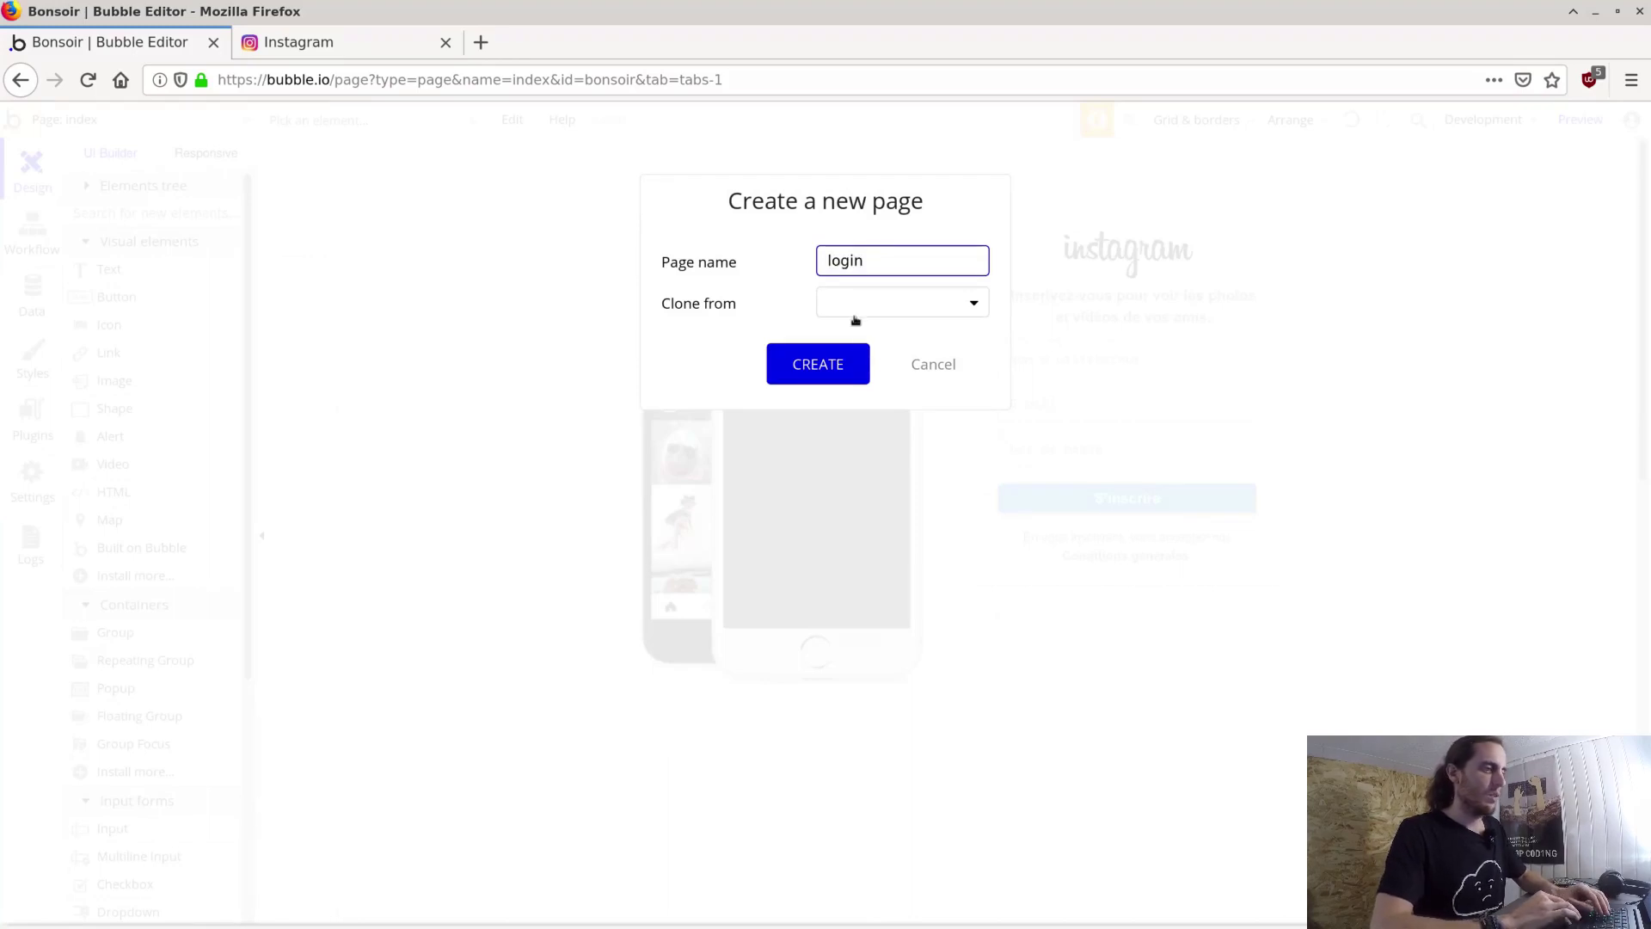
pyautogui.click(855, 313)
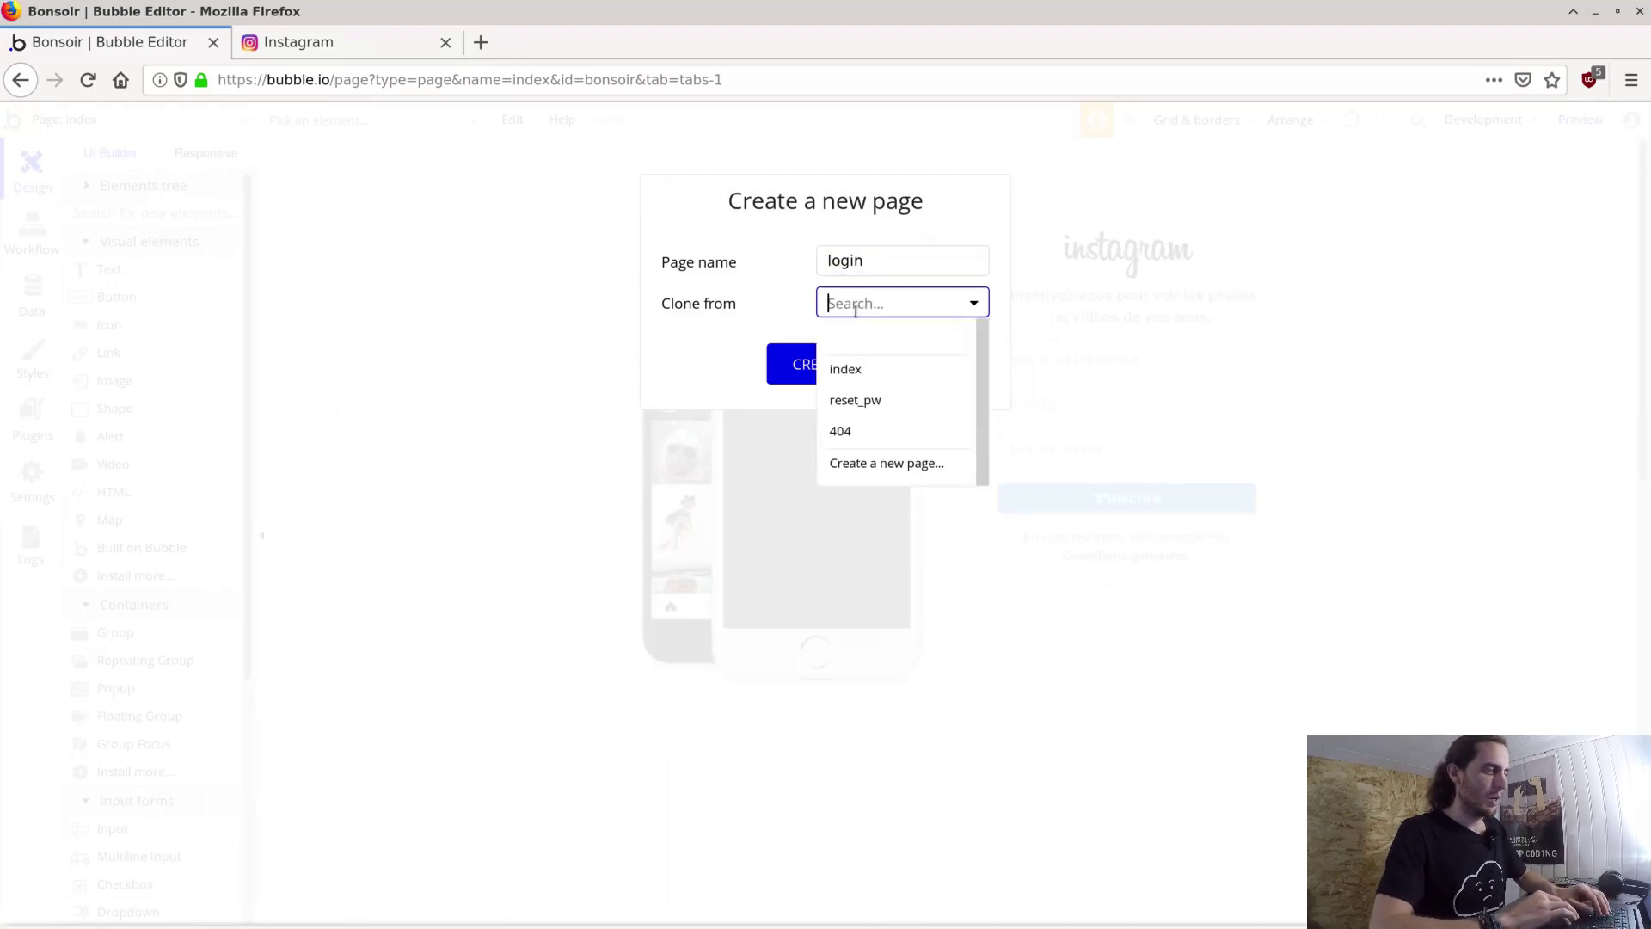
pyautogui.click(877, 377)
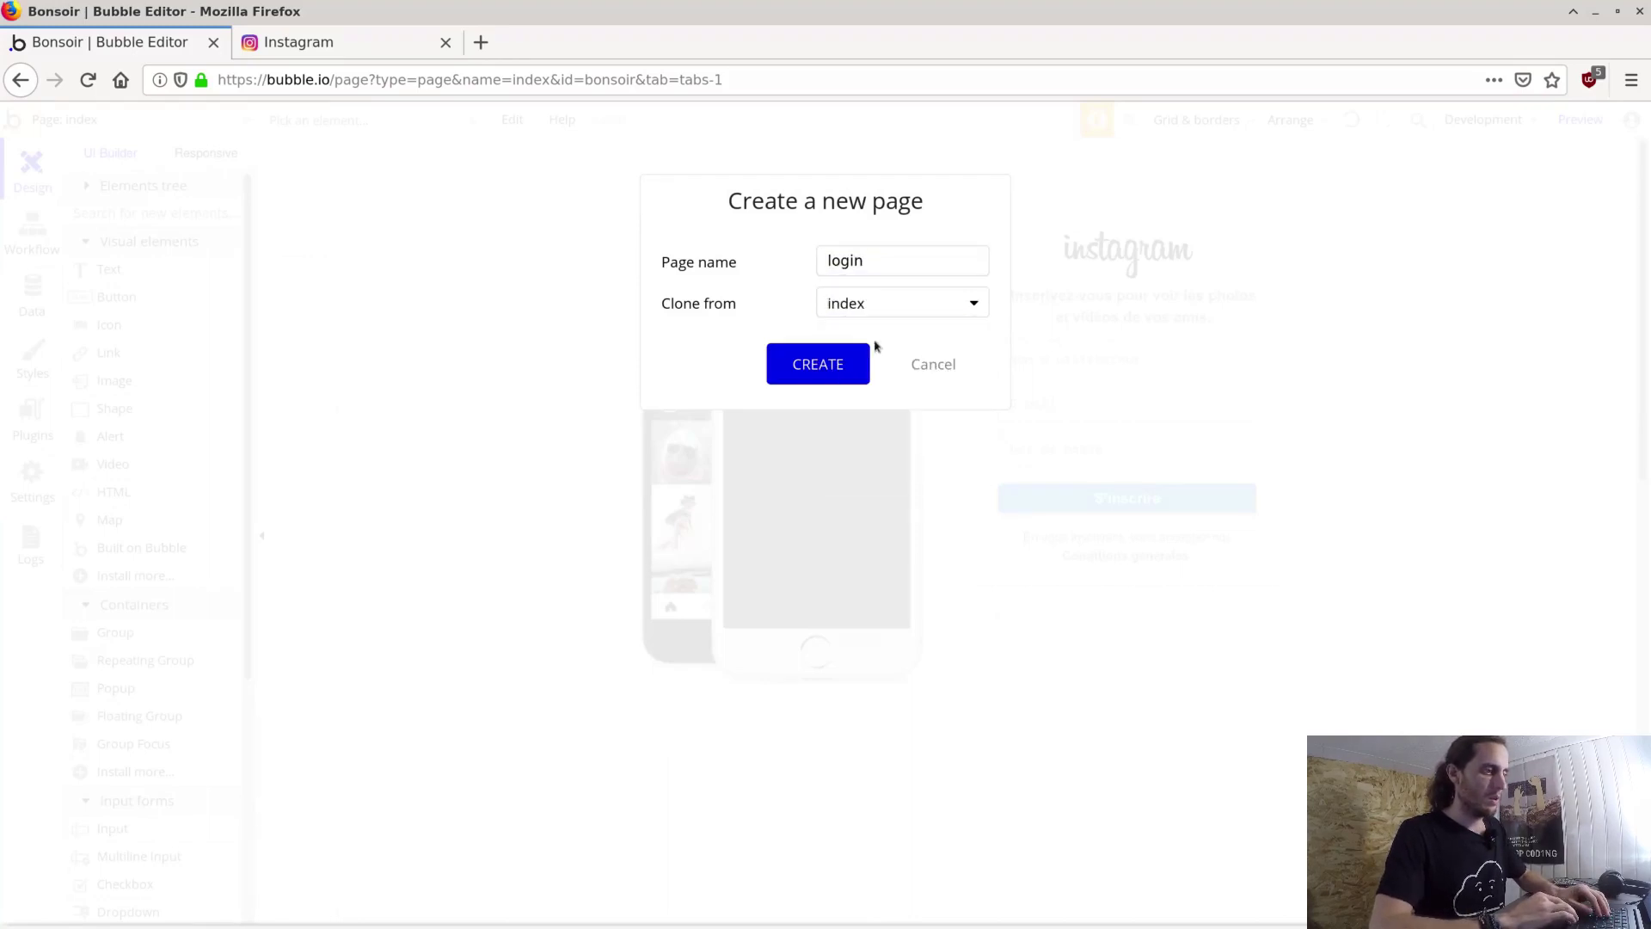
pyautogui.click(817, 365)
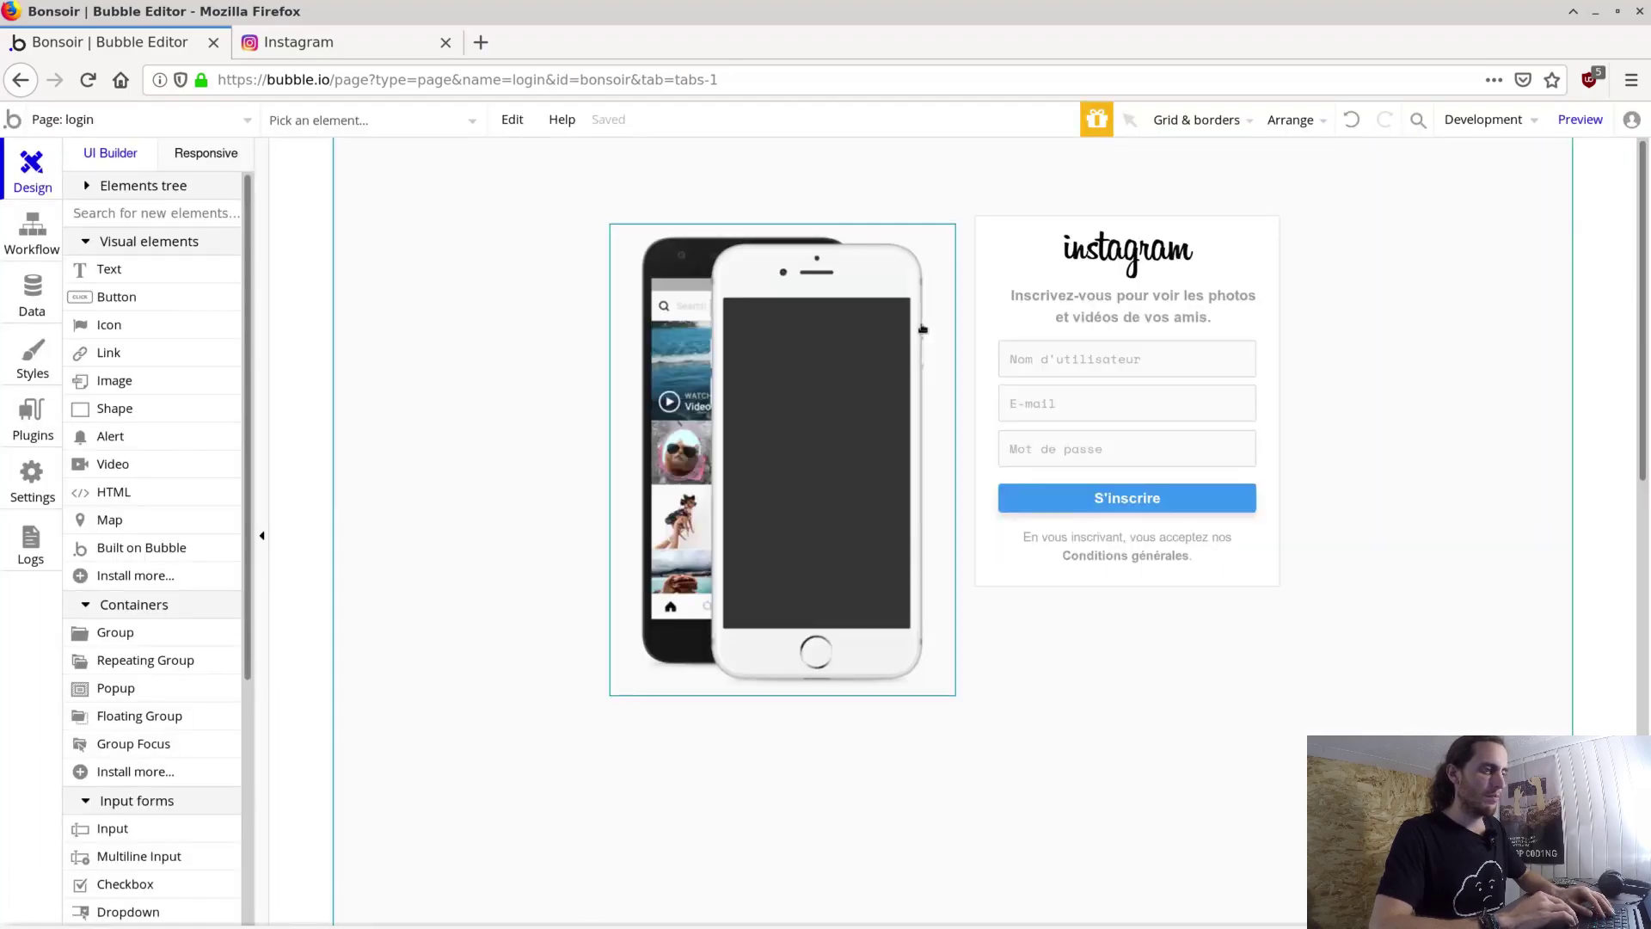
pyautogui.click(1101, 320)
# Delete the sign-up heading, the terms text and the username field from the login form
pyautogui.press('Delete')
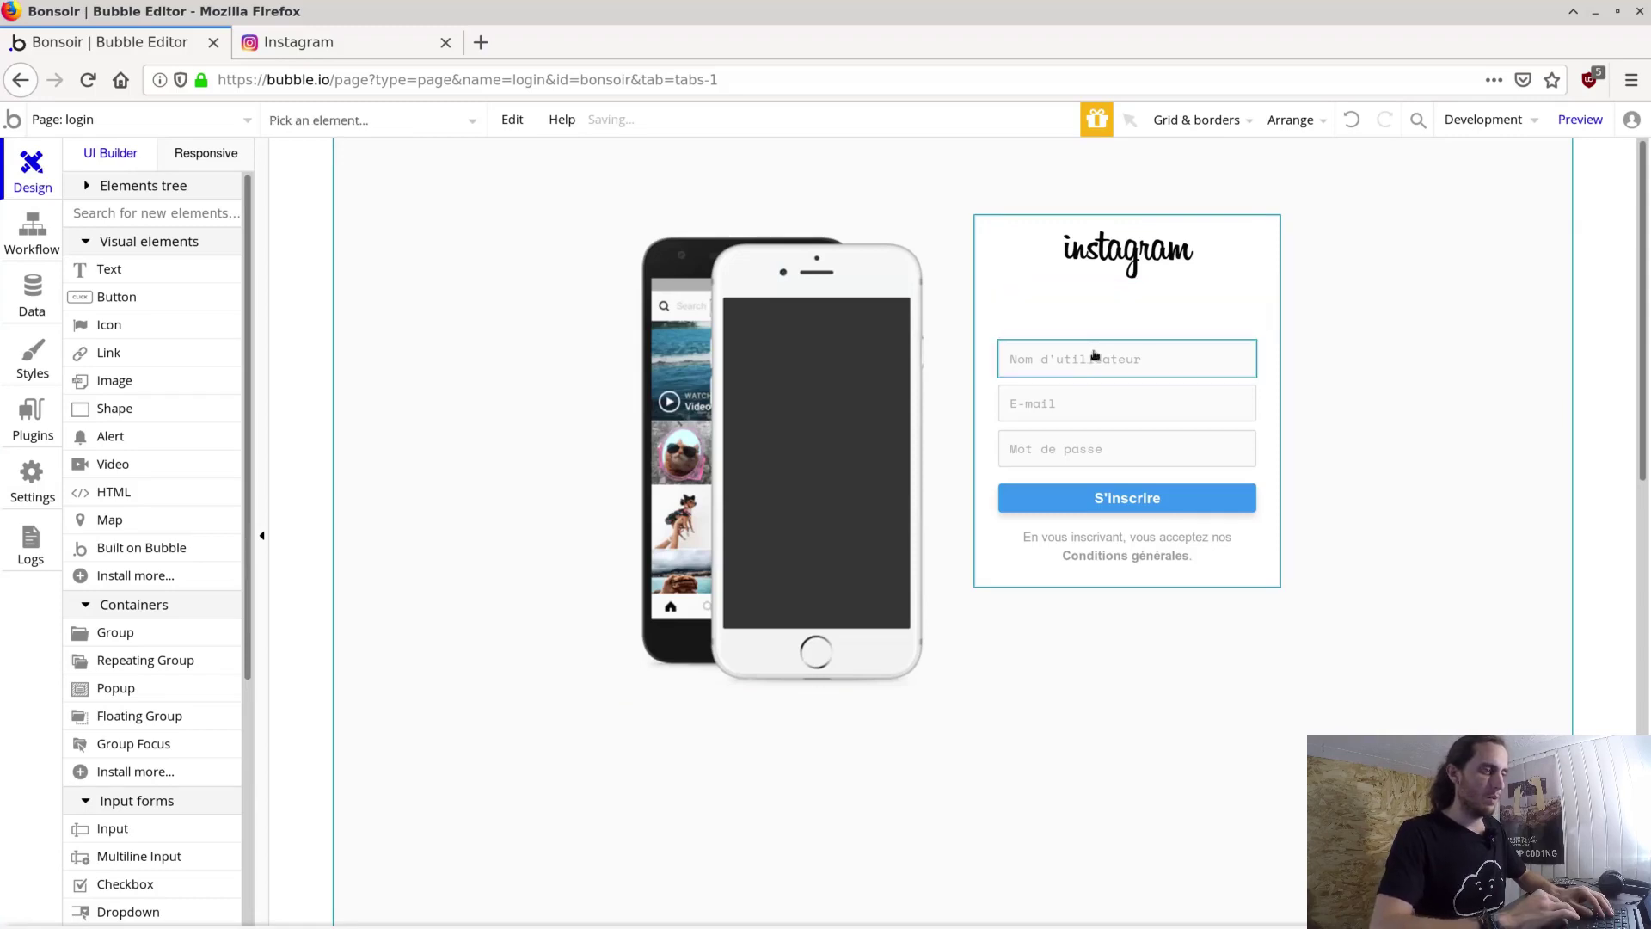
pyautogui.moveTo(1086, 370); pyautogui.dragTo(1086, 323)
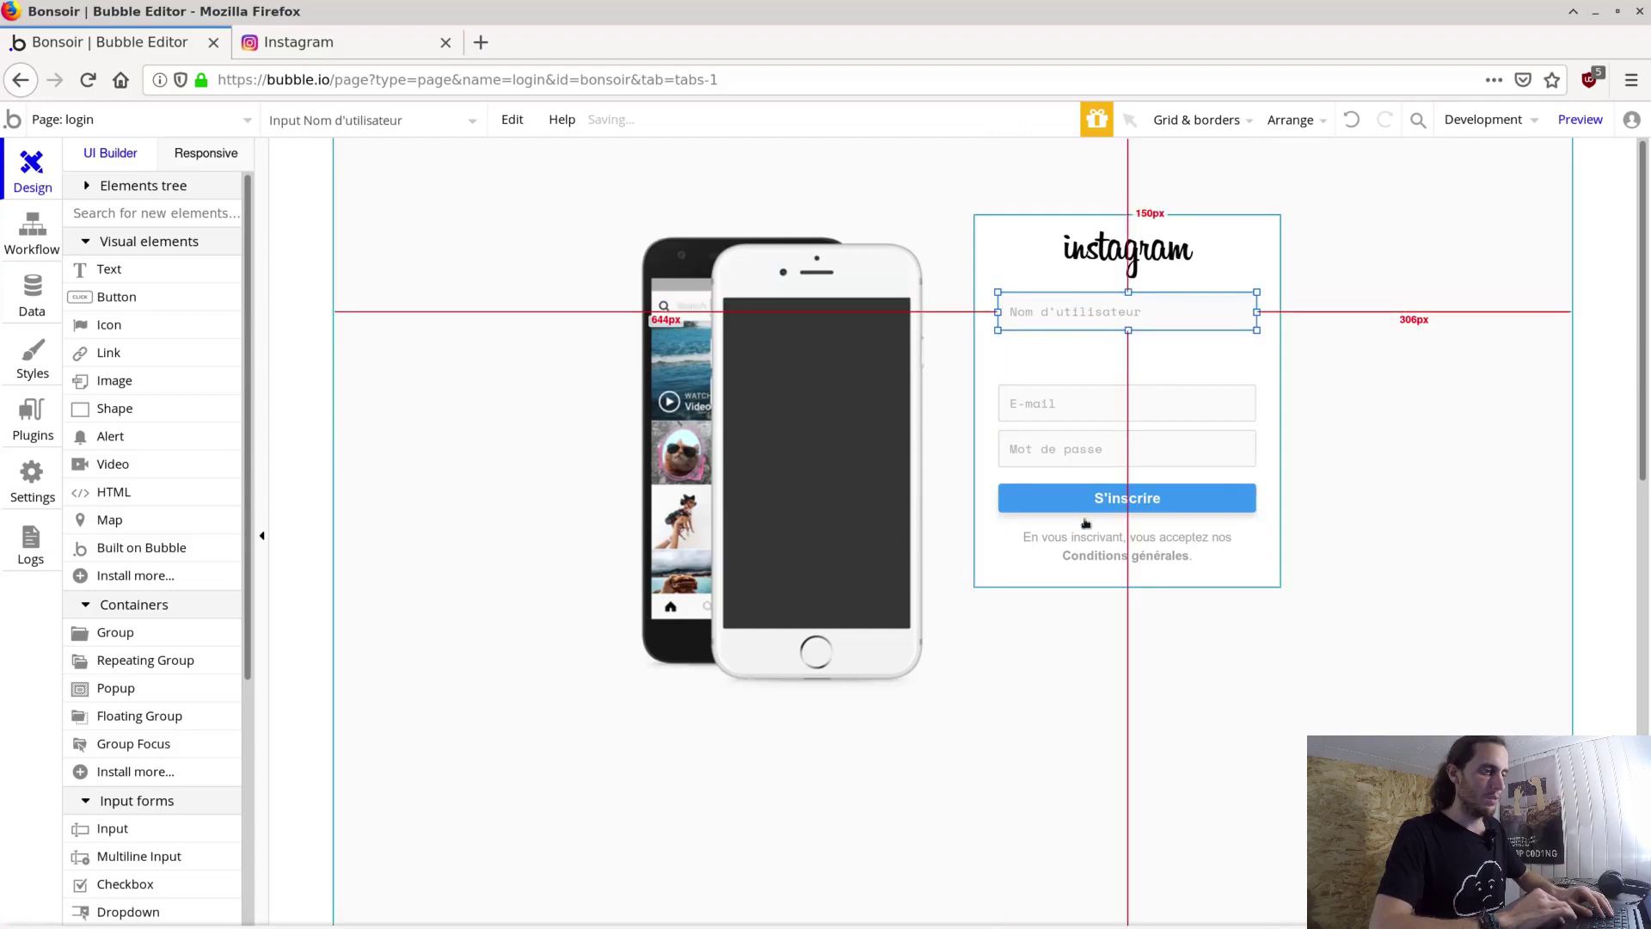
pyautogui.click(1087, 545)
pyautogui.press('Delete')
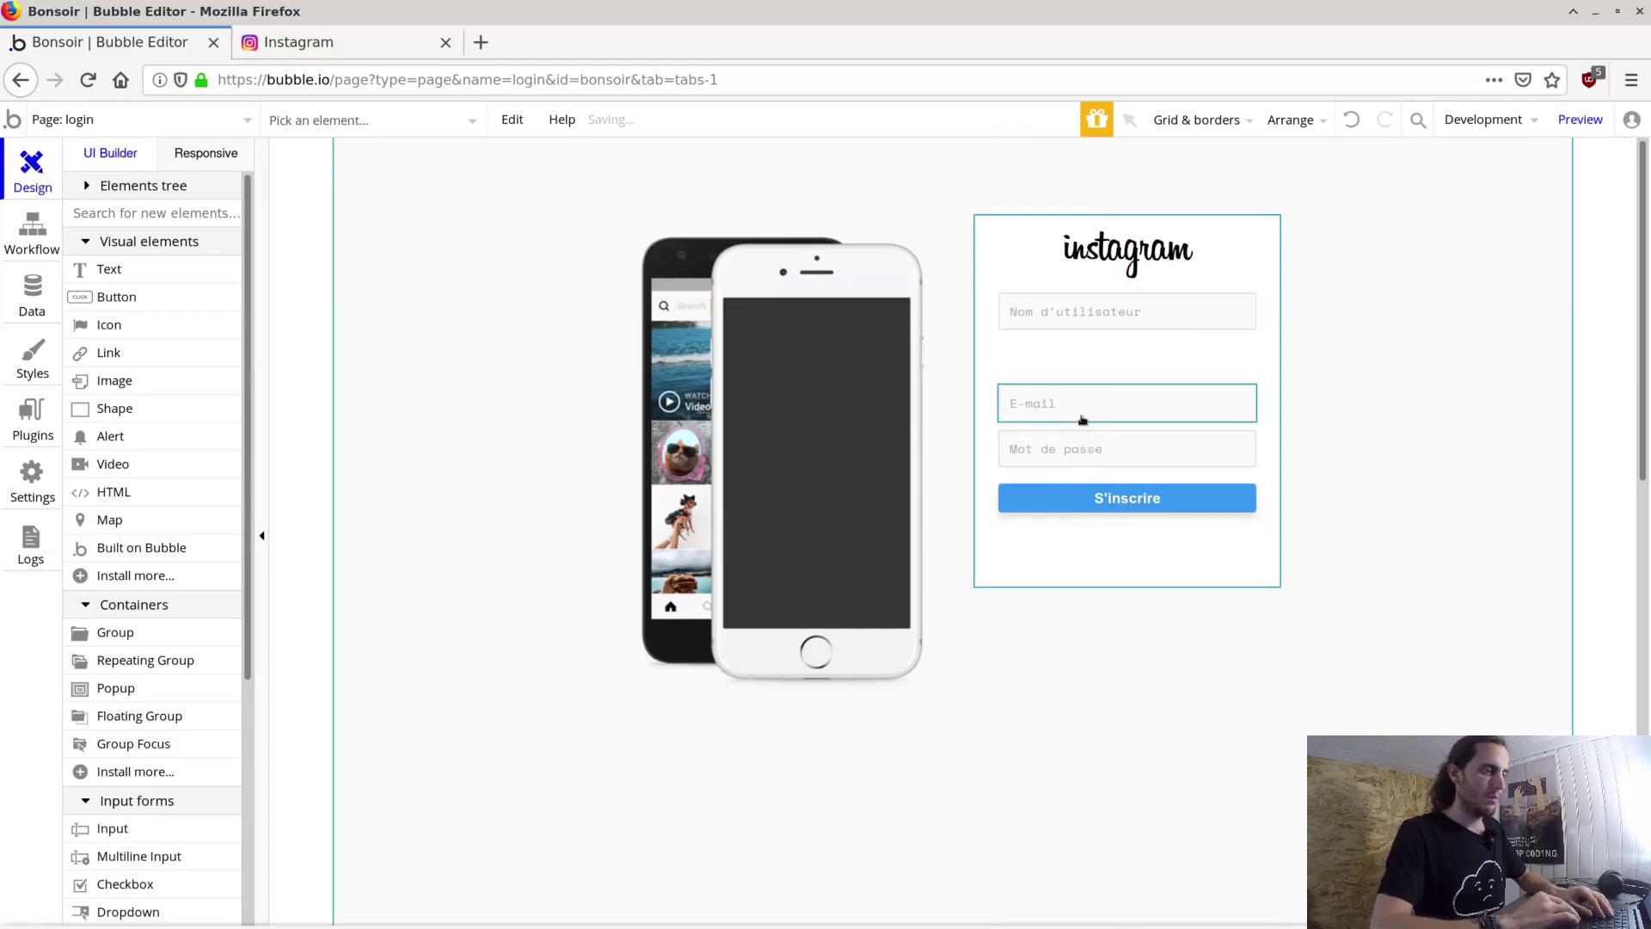
pyautogui.moveTo(1083, 419); pyautogui.dragTo(1082, 318)
pyautogui.click(1082, 318)
pyautogui.press('Delete')
# Move the E-mail, Mot de passe and button up under the logo and relabel the button 'Se connecter'
pyautogui.moveTo(1082, 376); pyautogui.dragTo(1078, 336)
pyautogui.moveTo(1079, 451); pyautogui.dragTo(1073, 372)
pyautogui.moveTo(1078, 493); pyautogui.dragTo(1126, 416)
pyautogui.doubleClick(1125, 416)
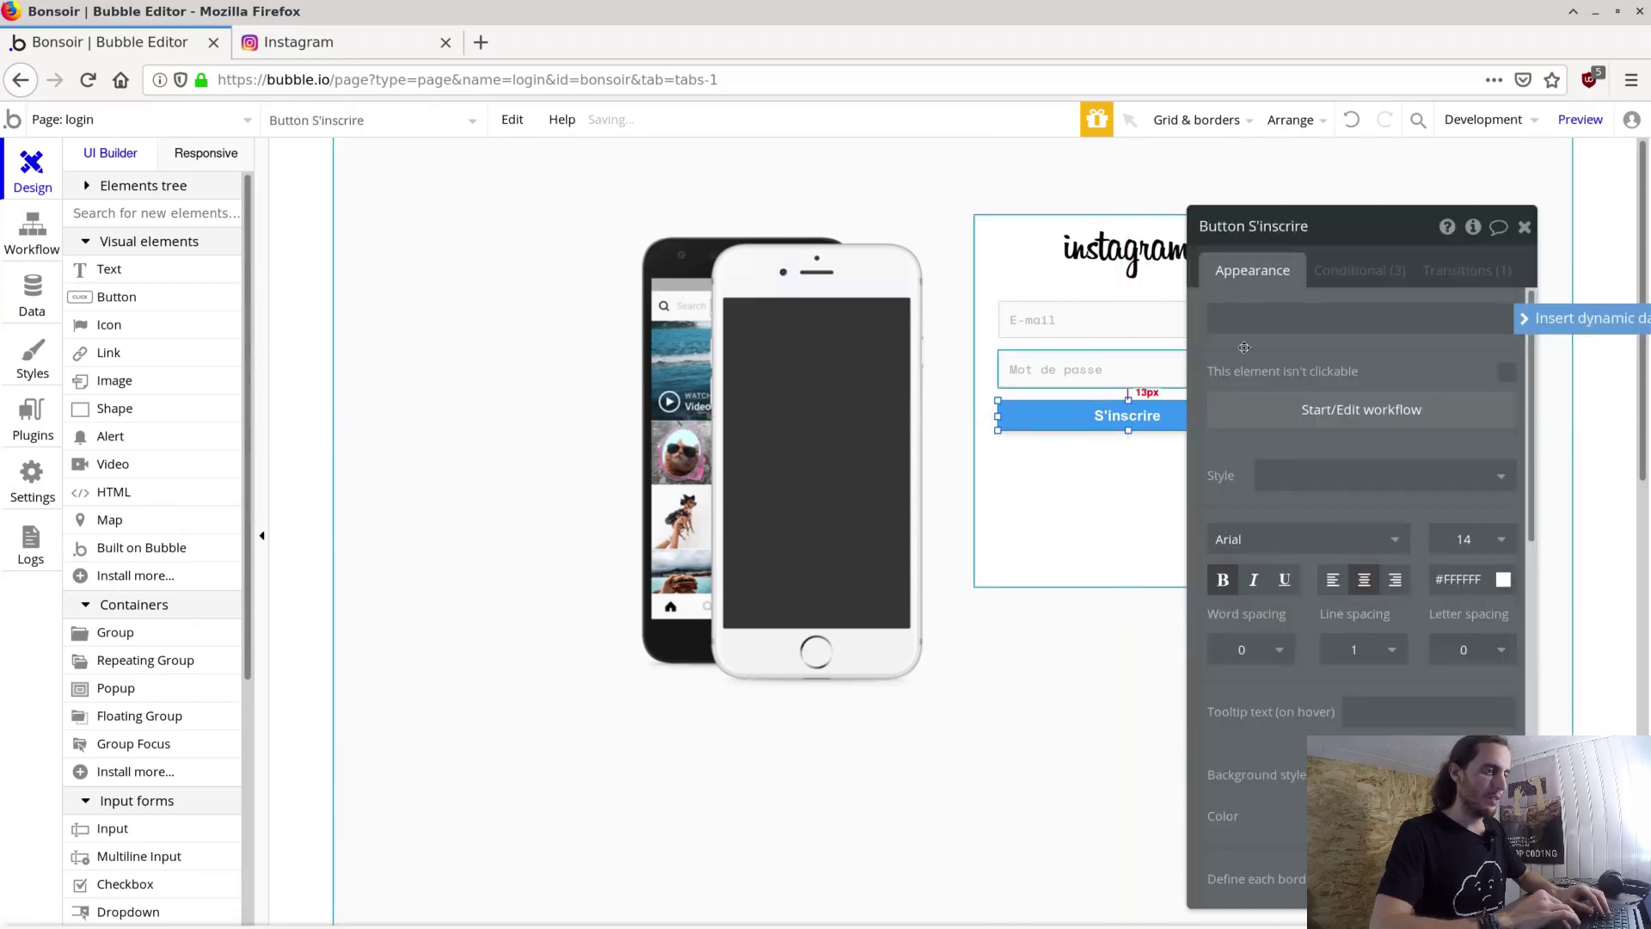
pyautogui.tripleClick(1288, 327)
pyautogui.write('Se connecter')
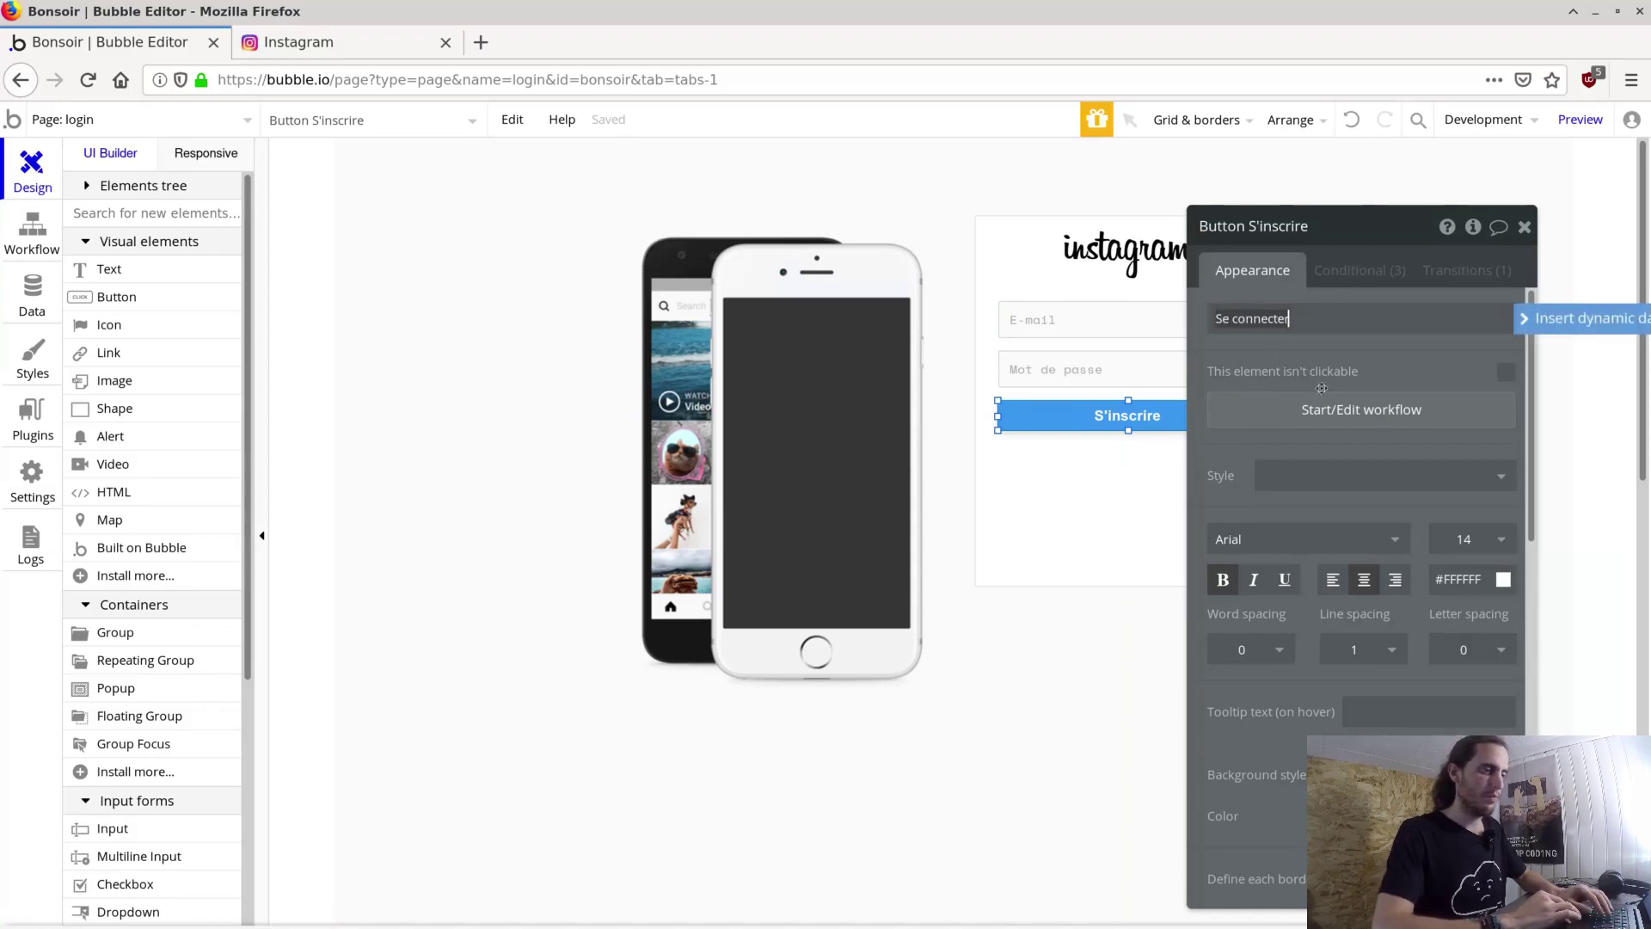
# Shrink the form's container group to fit the remaining fields
pyautogui.click(1129, 593)
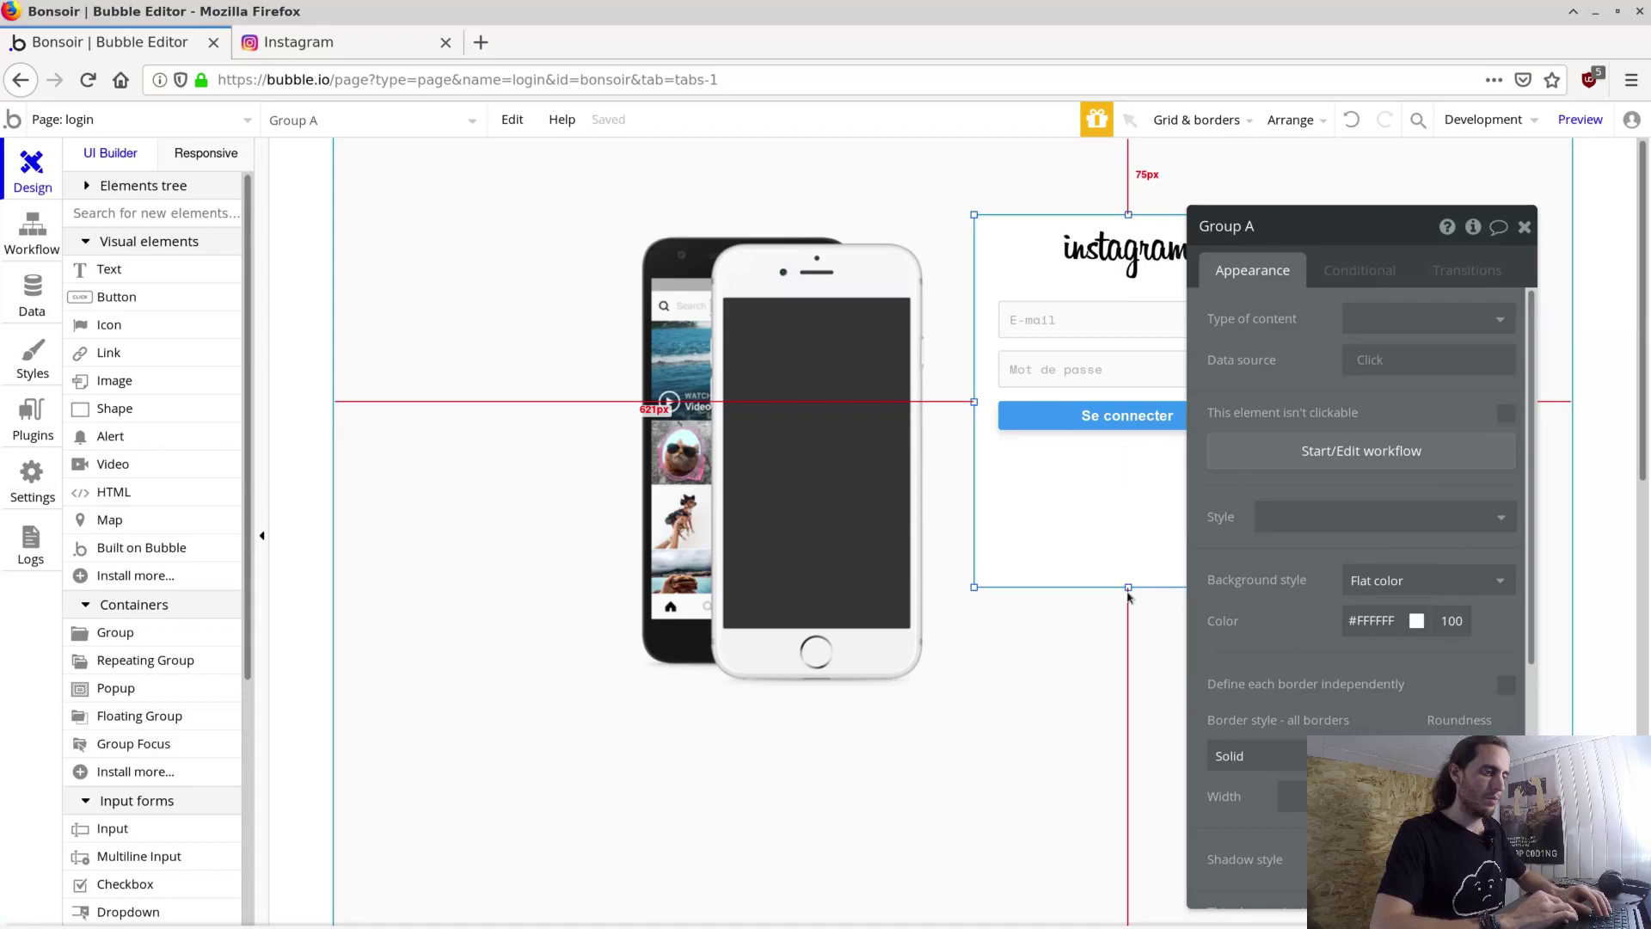
pyautogui.moveTo(1129, 593); pyautogui.dragTo(1145, 452)
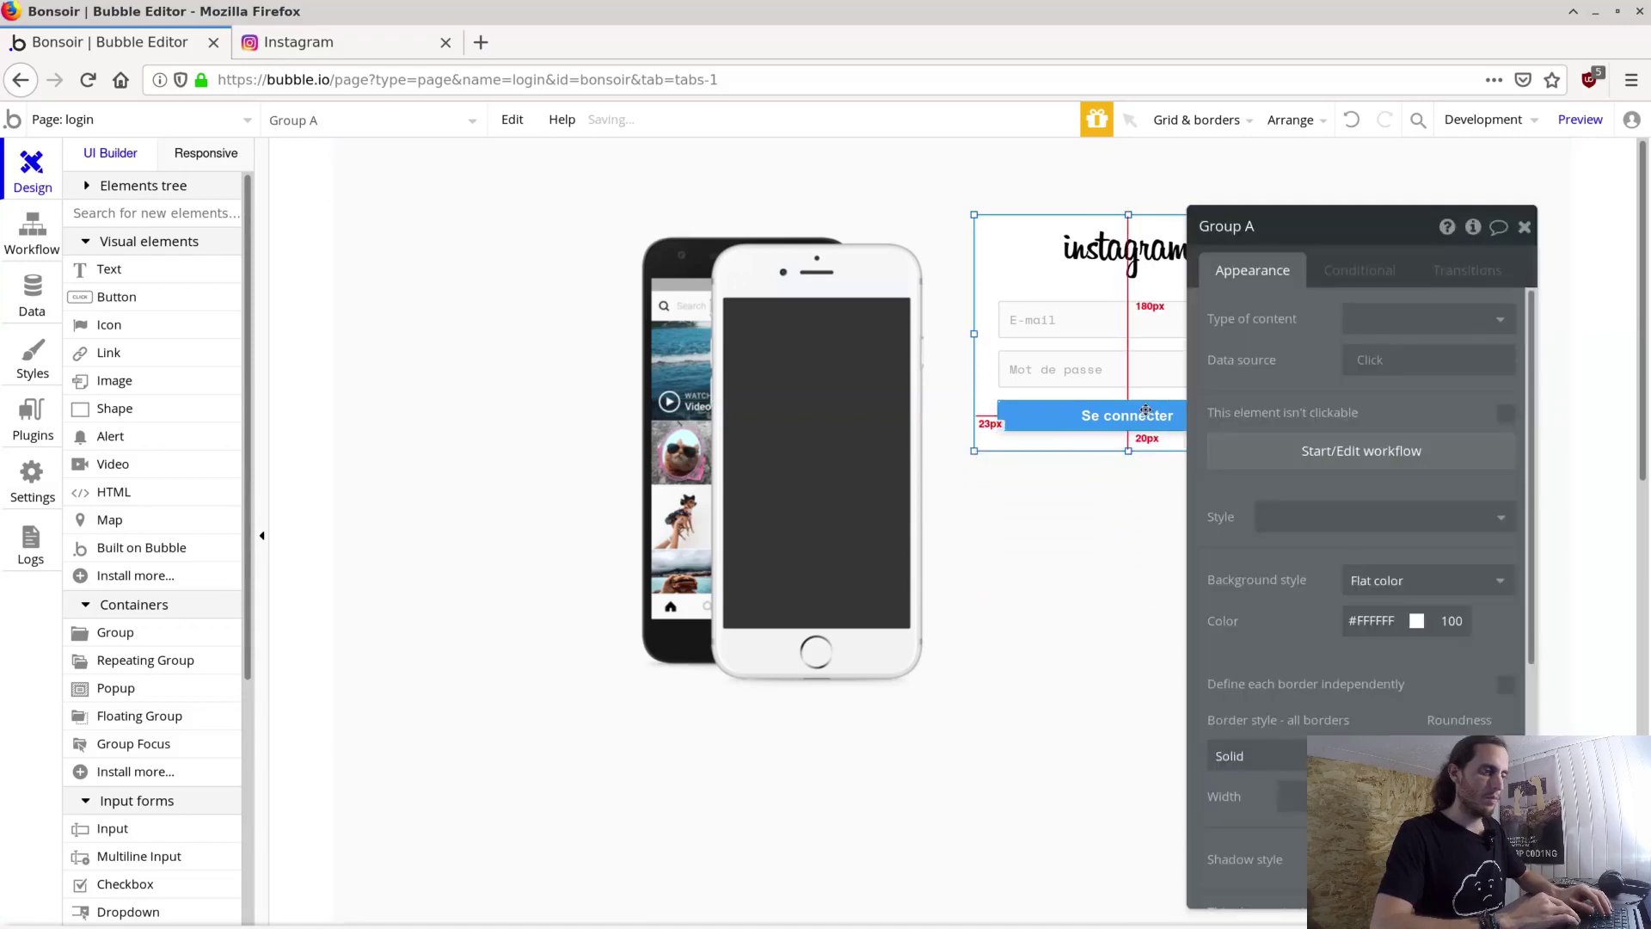
pyautogui.click(1143, 413)
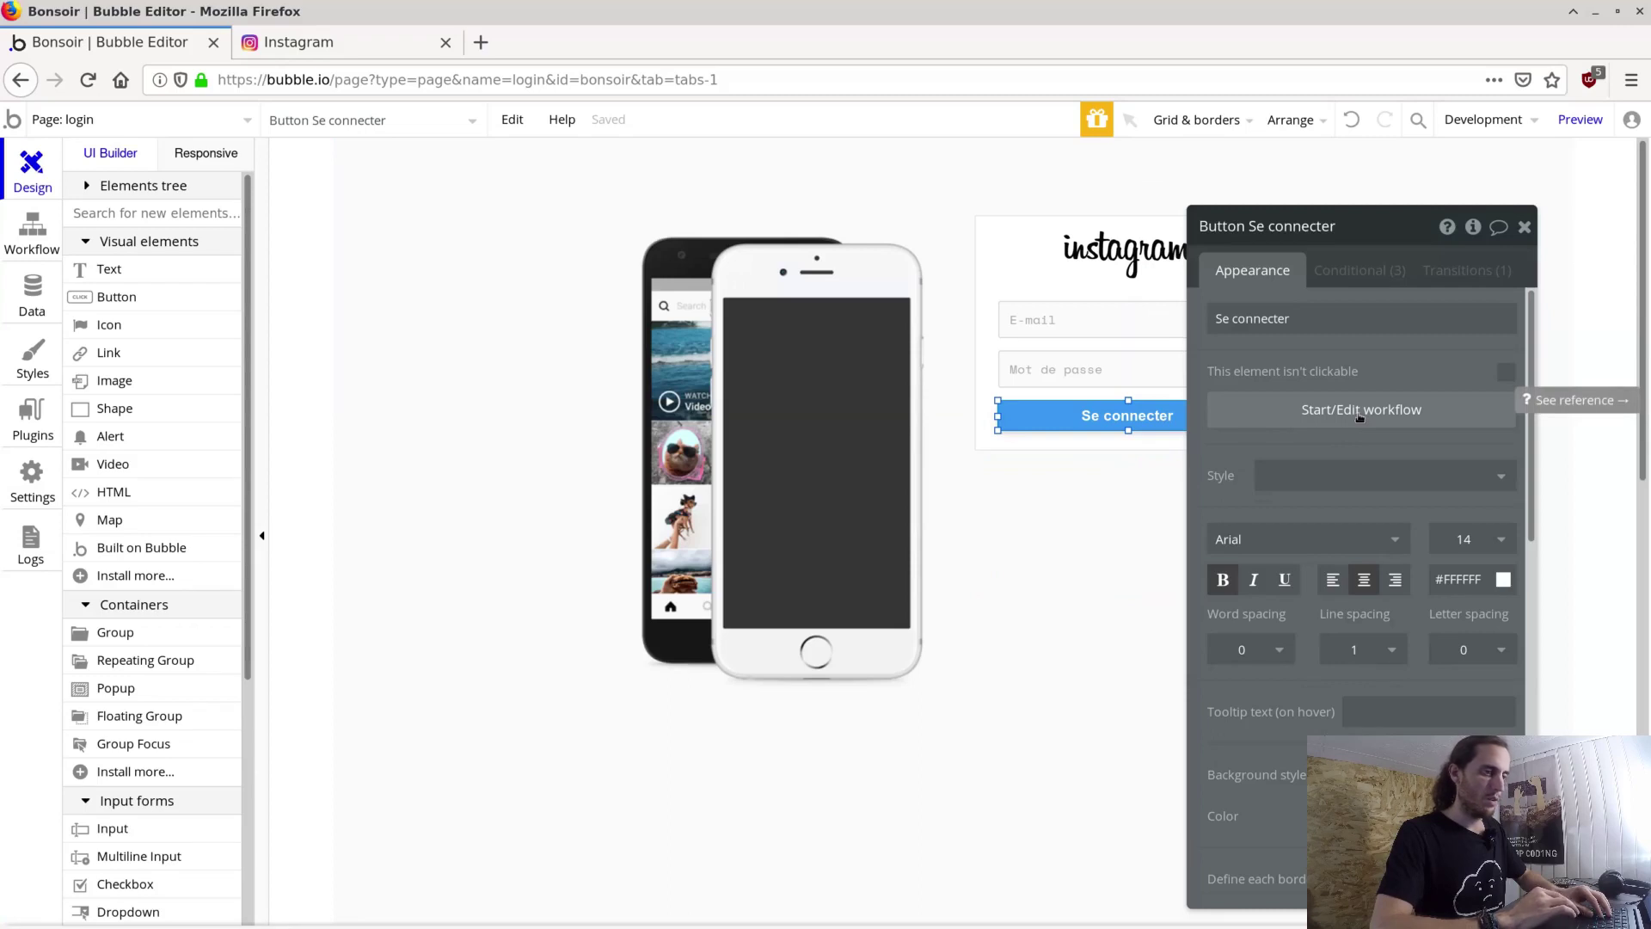
# Create a Se connecter click workflow with an Account > Log the user in action
pyautogui.click(1359, 411)
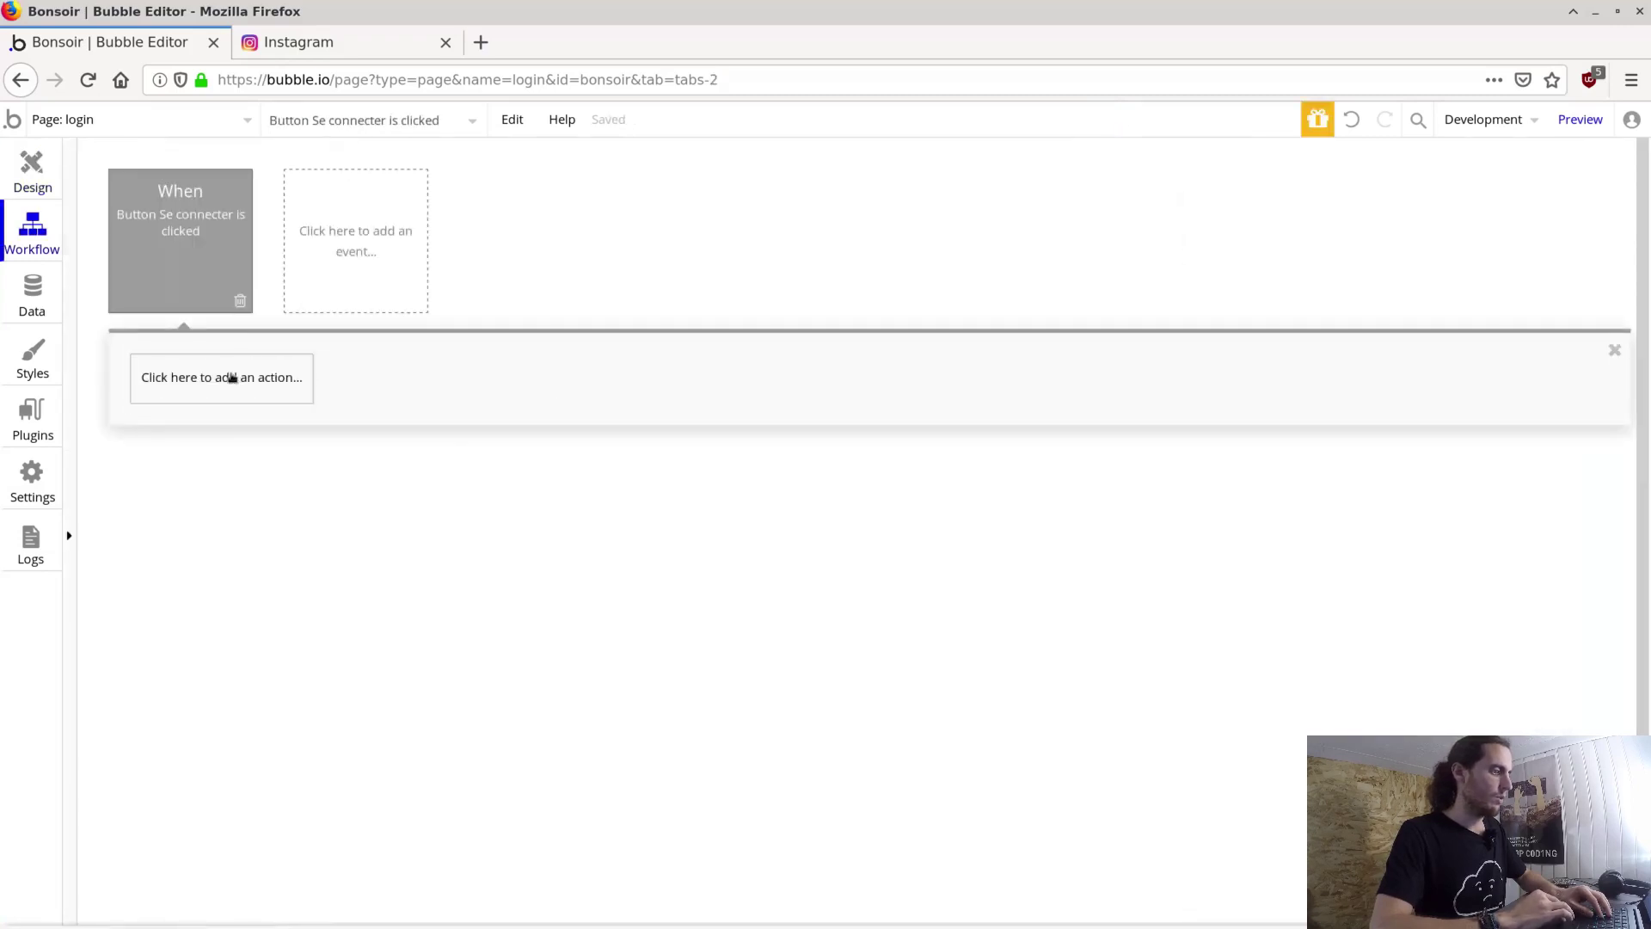
pyautogui.click(231, 377)
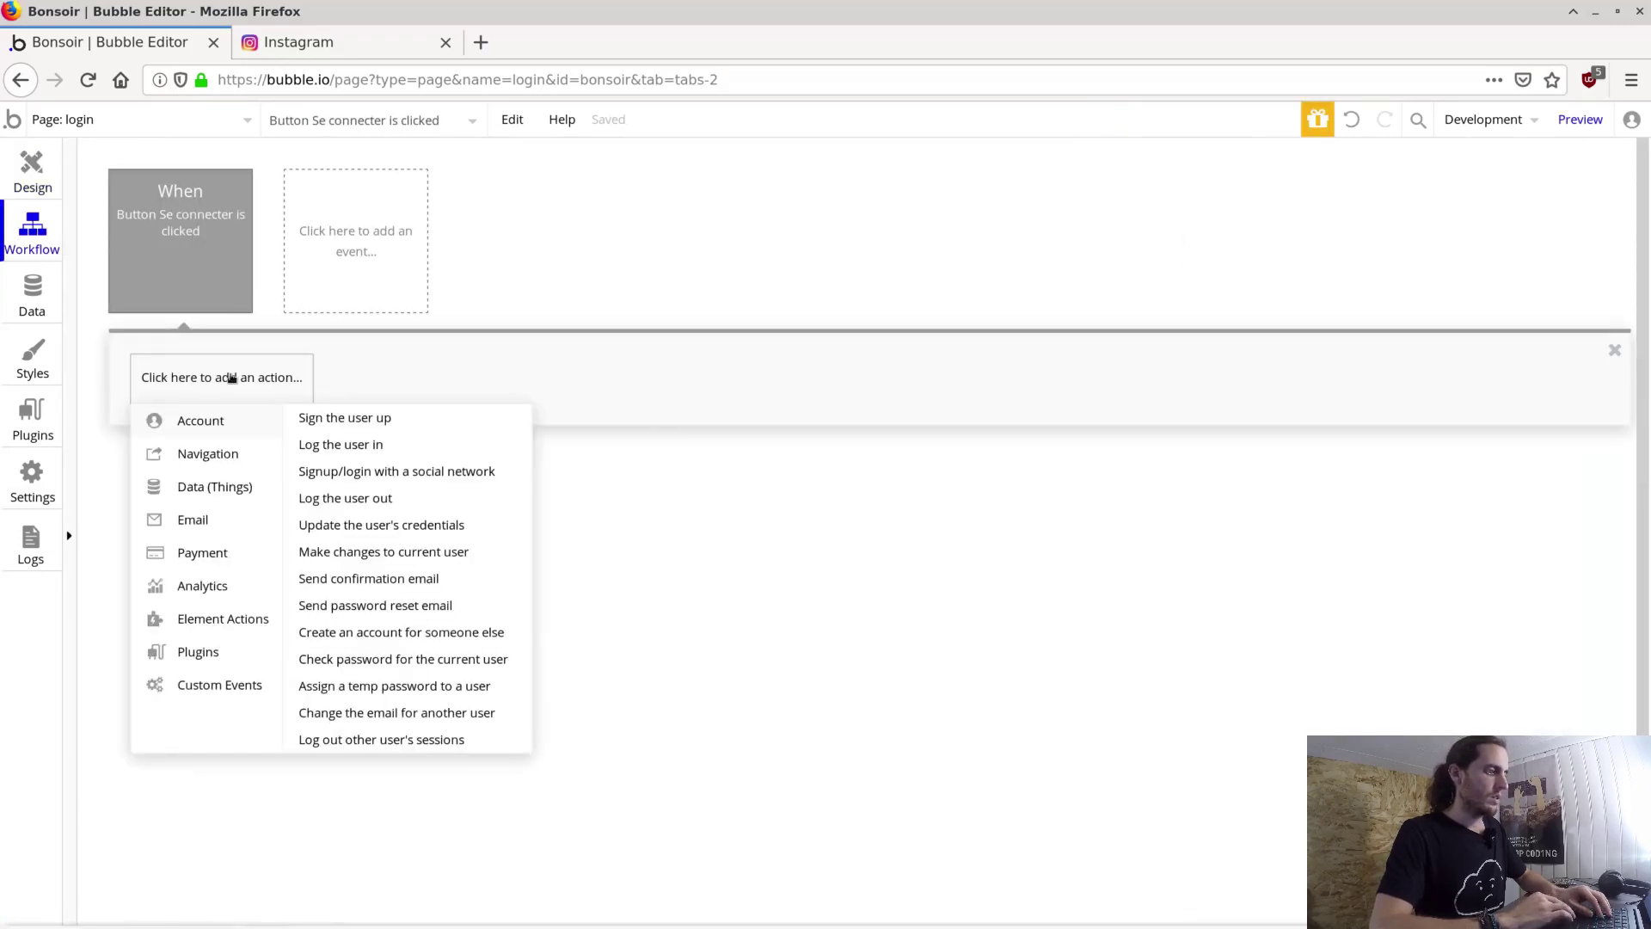
pyautogui.click(363, 443)
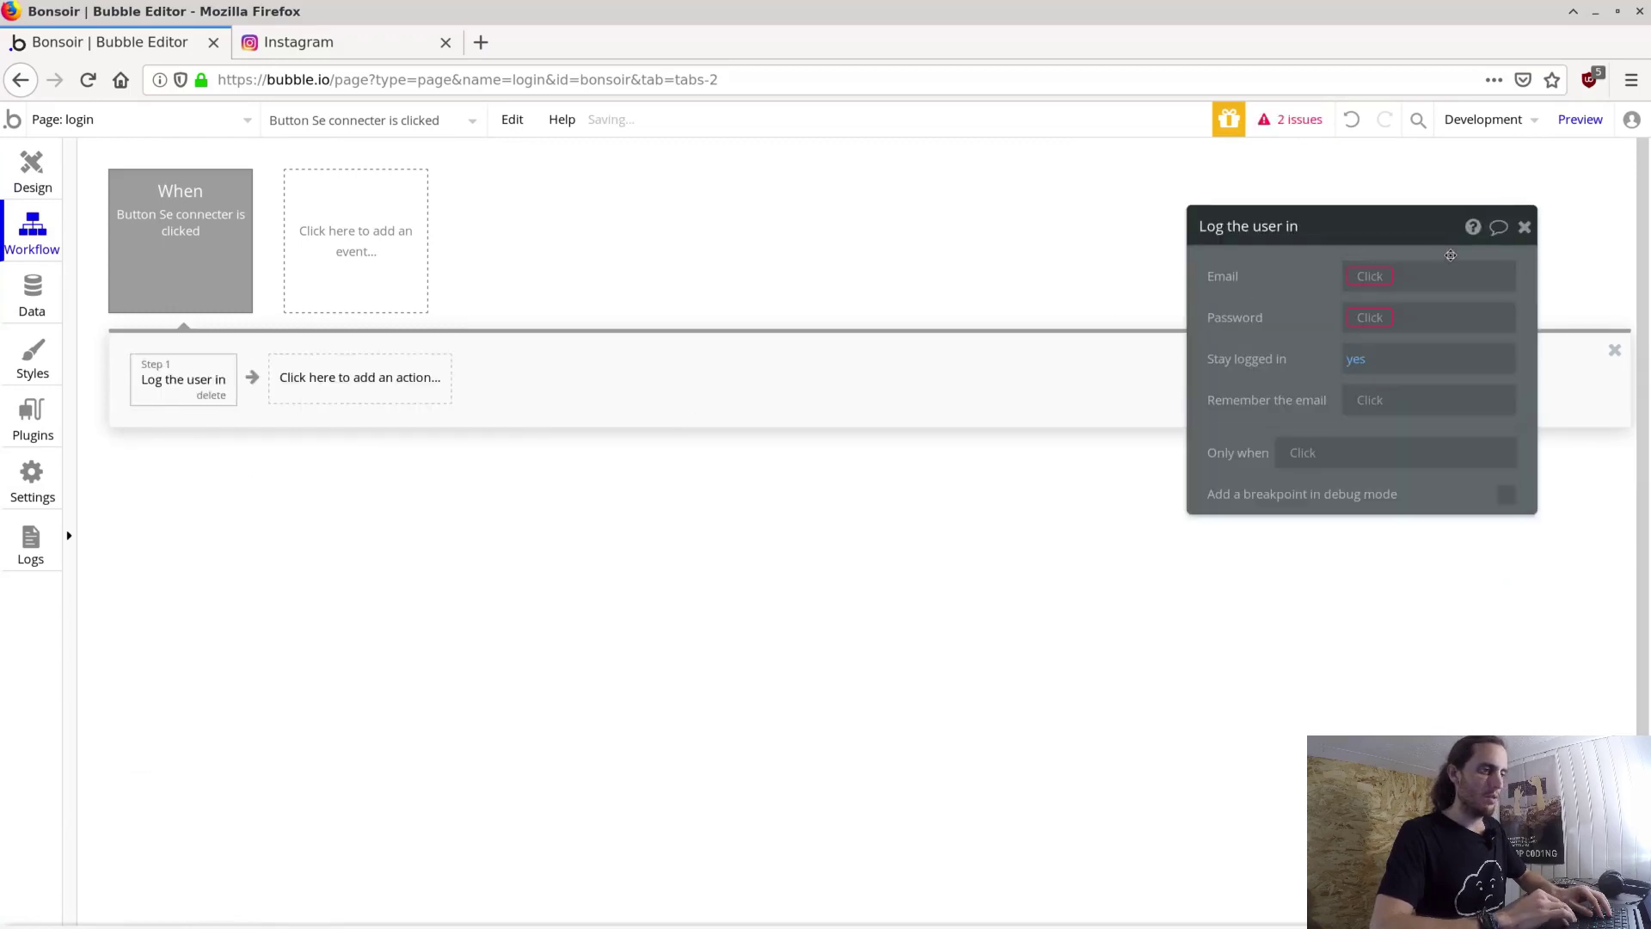
# Set the login Email to Input E-mail's value and Password to Input Mot de passe's value
pyautogui.click(1379, 281)
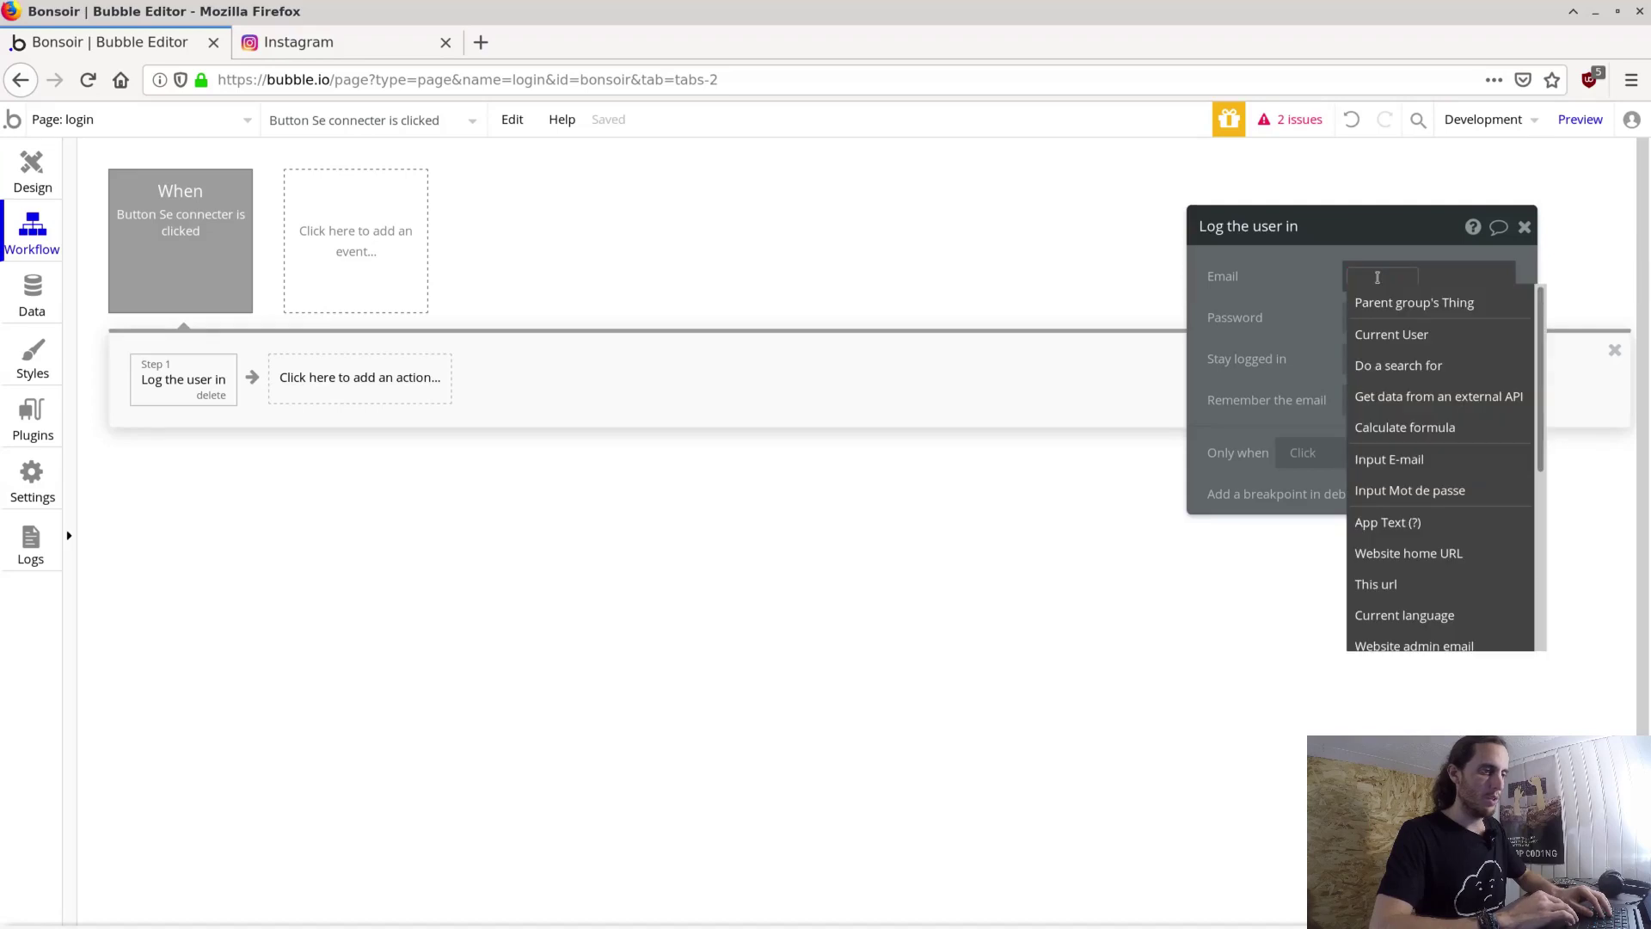
pyautogui.click(1427, 459)
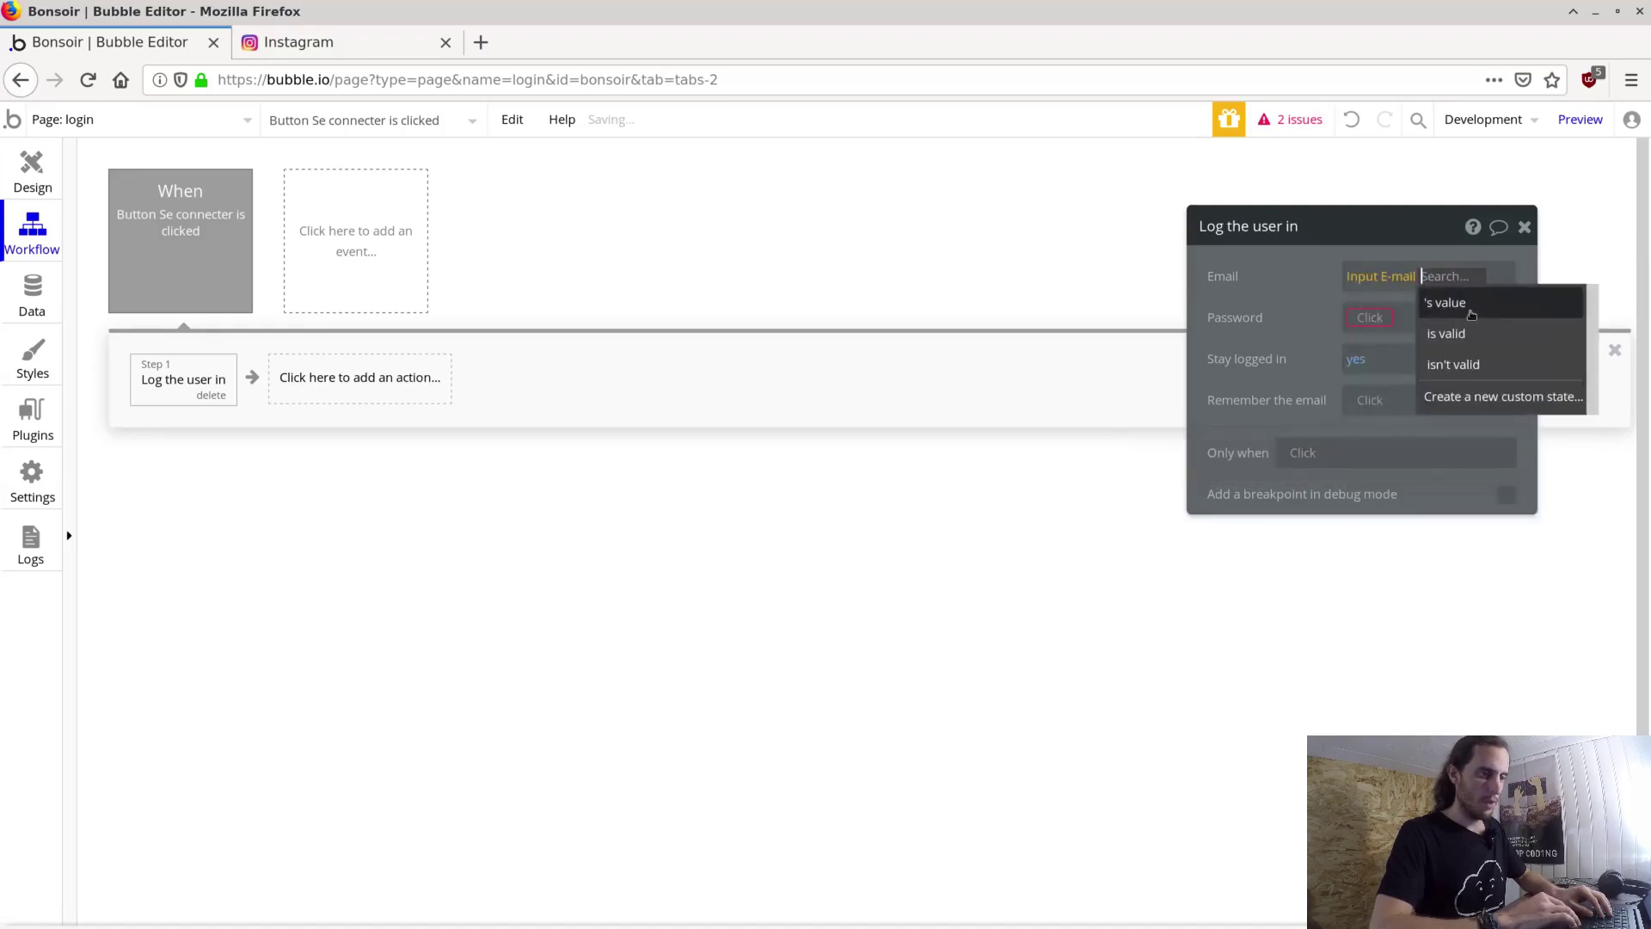
pyautogui.click(1479, 305)
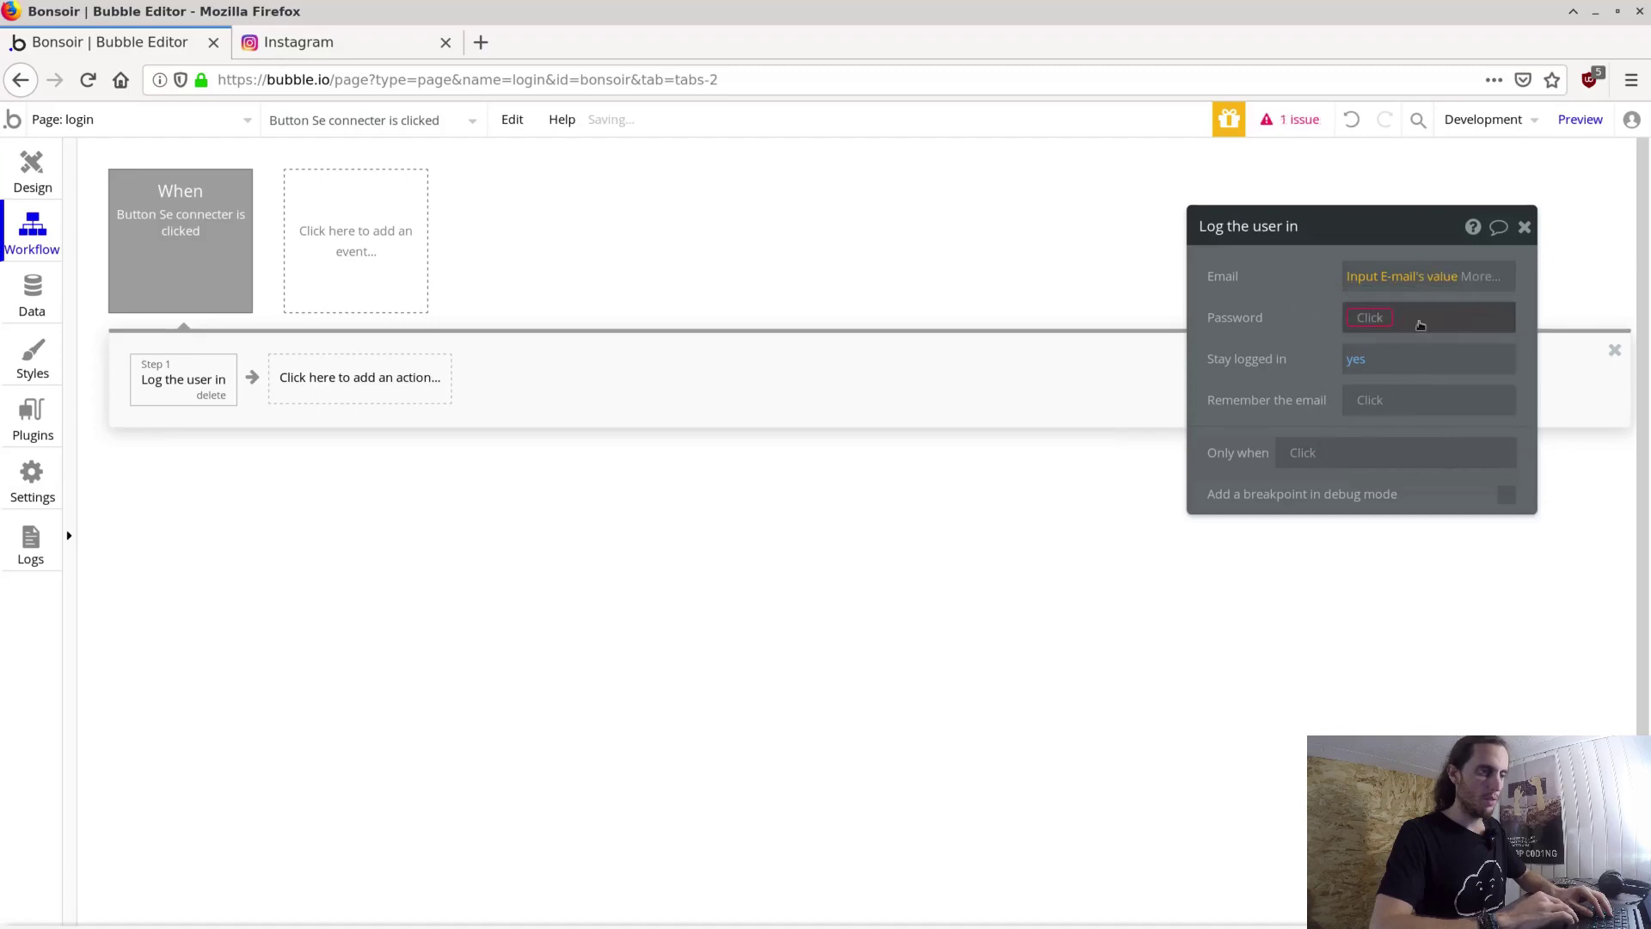
pyautogui.click(1374, 318)
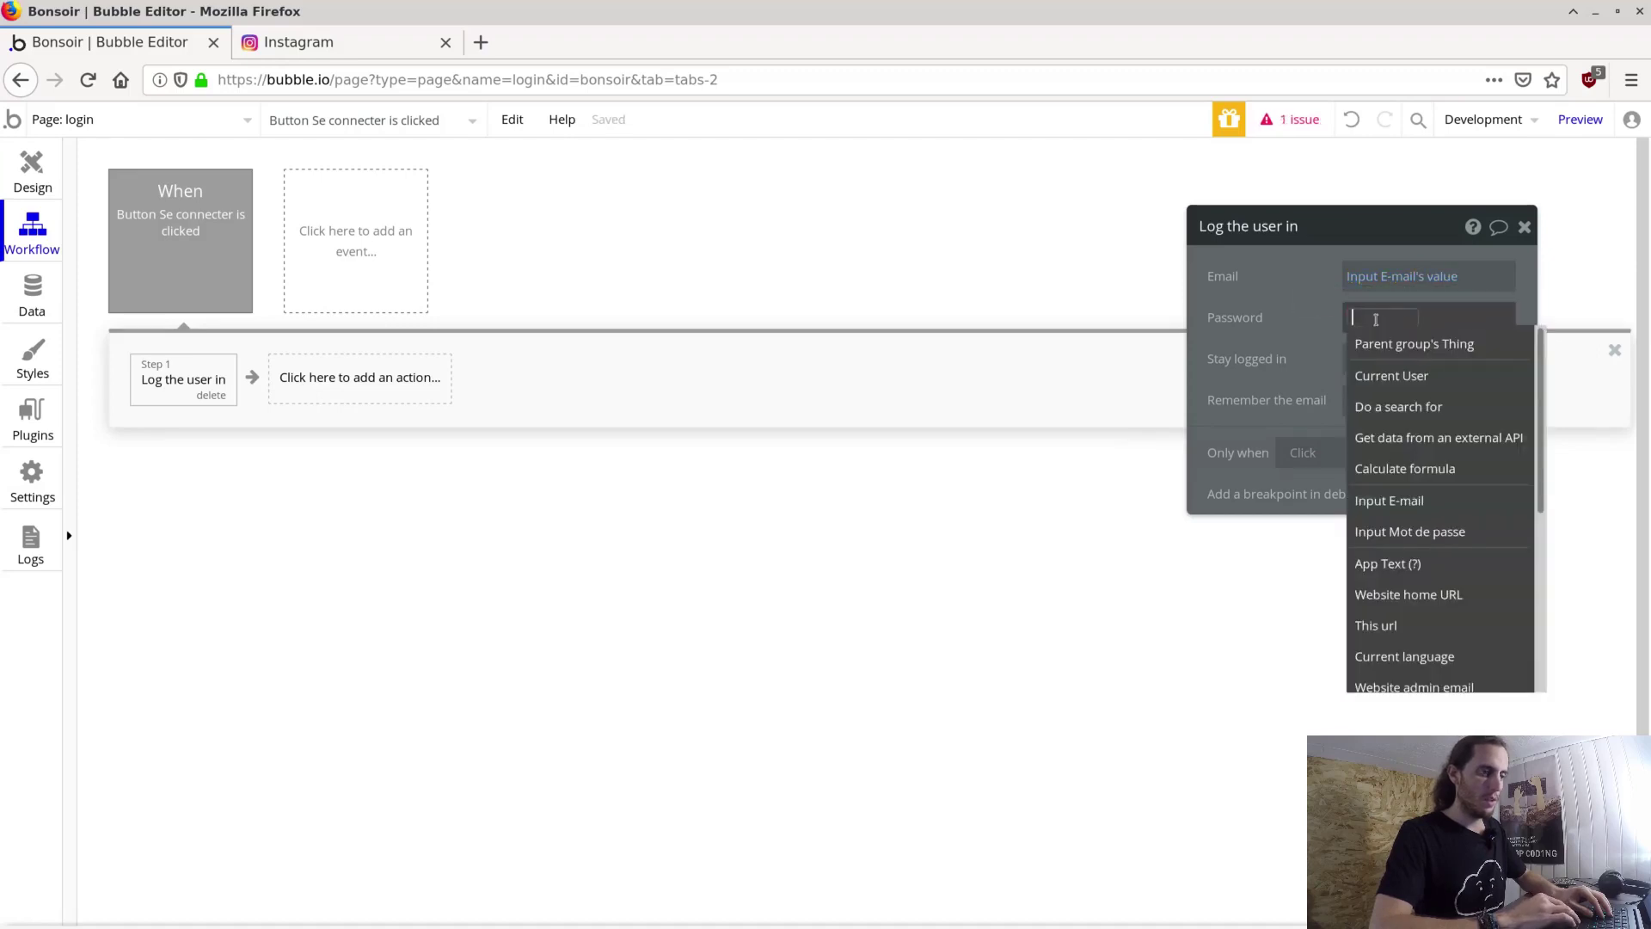
pyautogui.click(1421, 532)
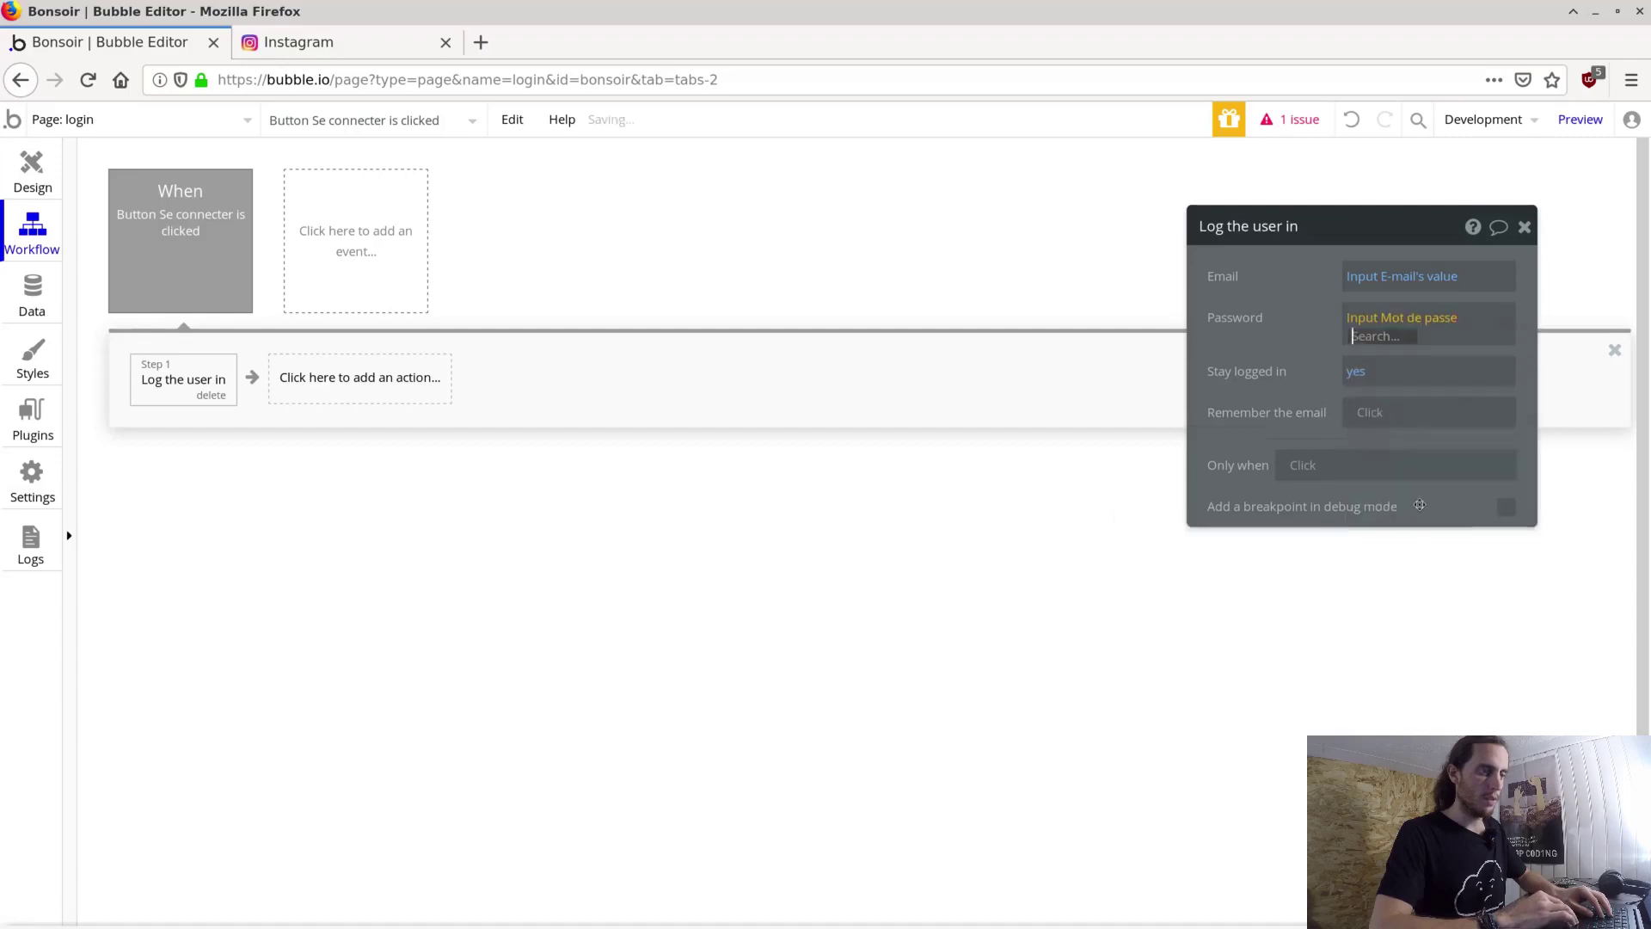
pyautogui.click(1369, 361)
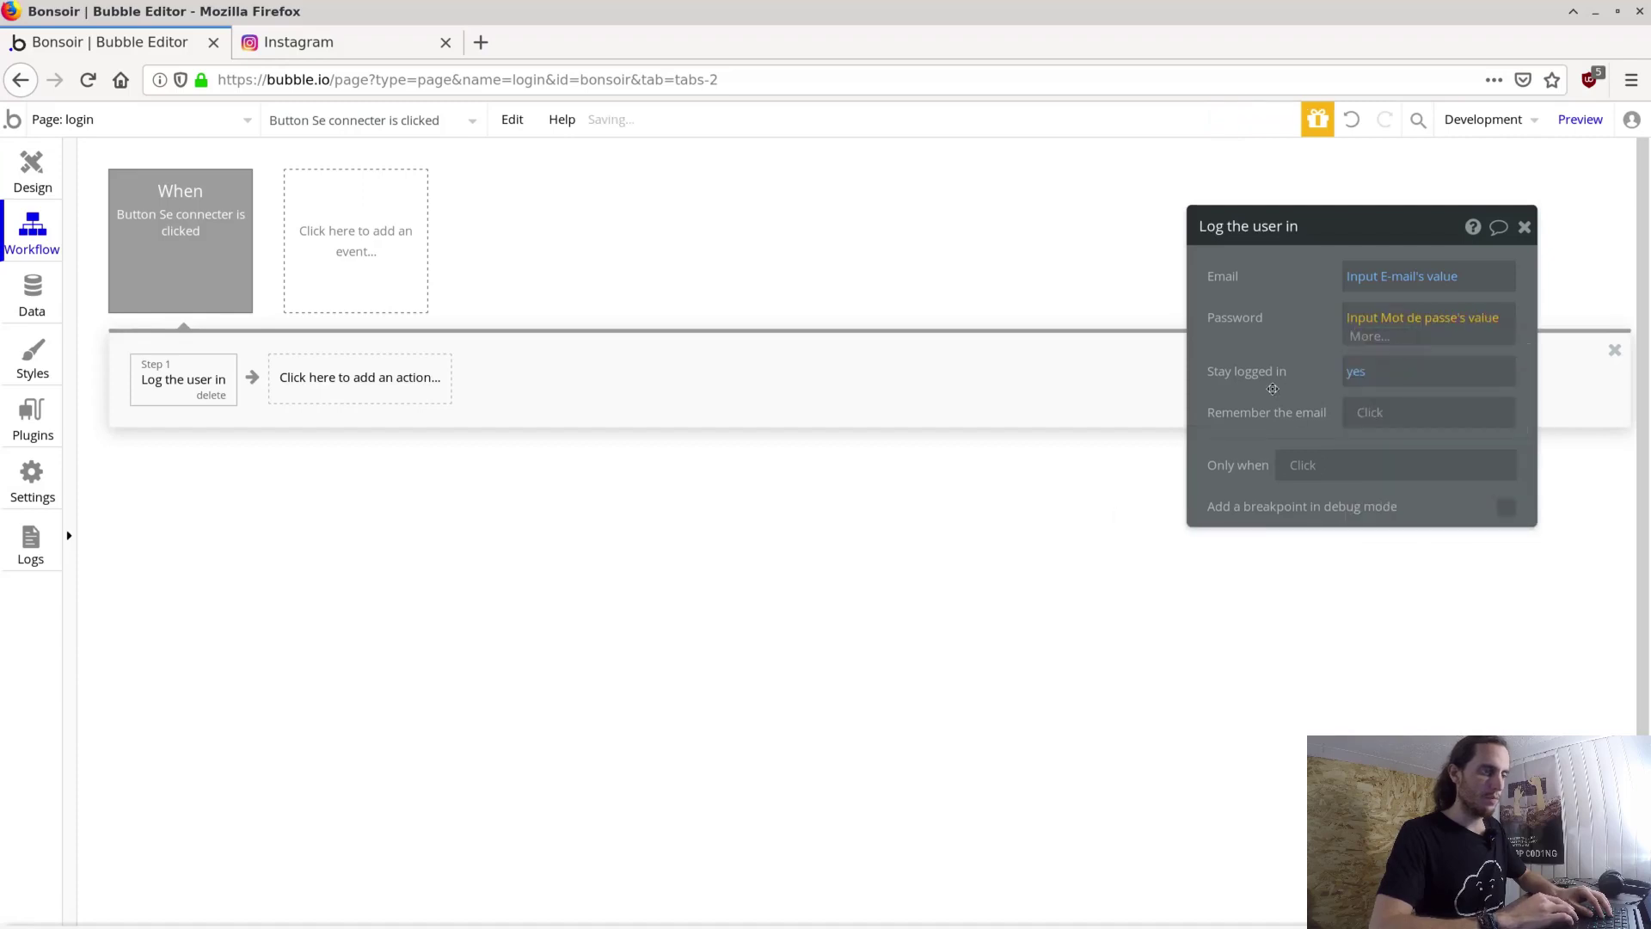
pyautogui.click(1523, 228)
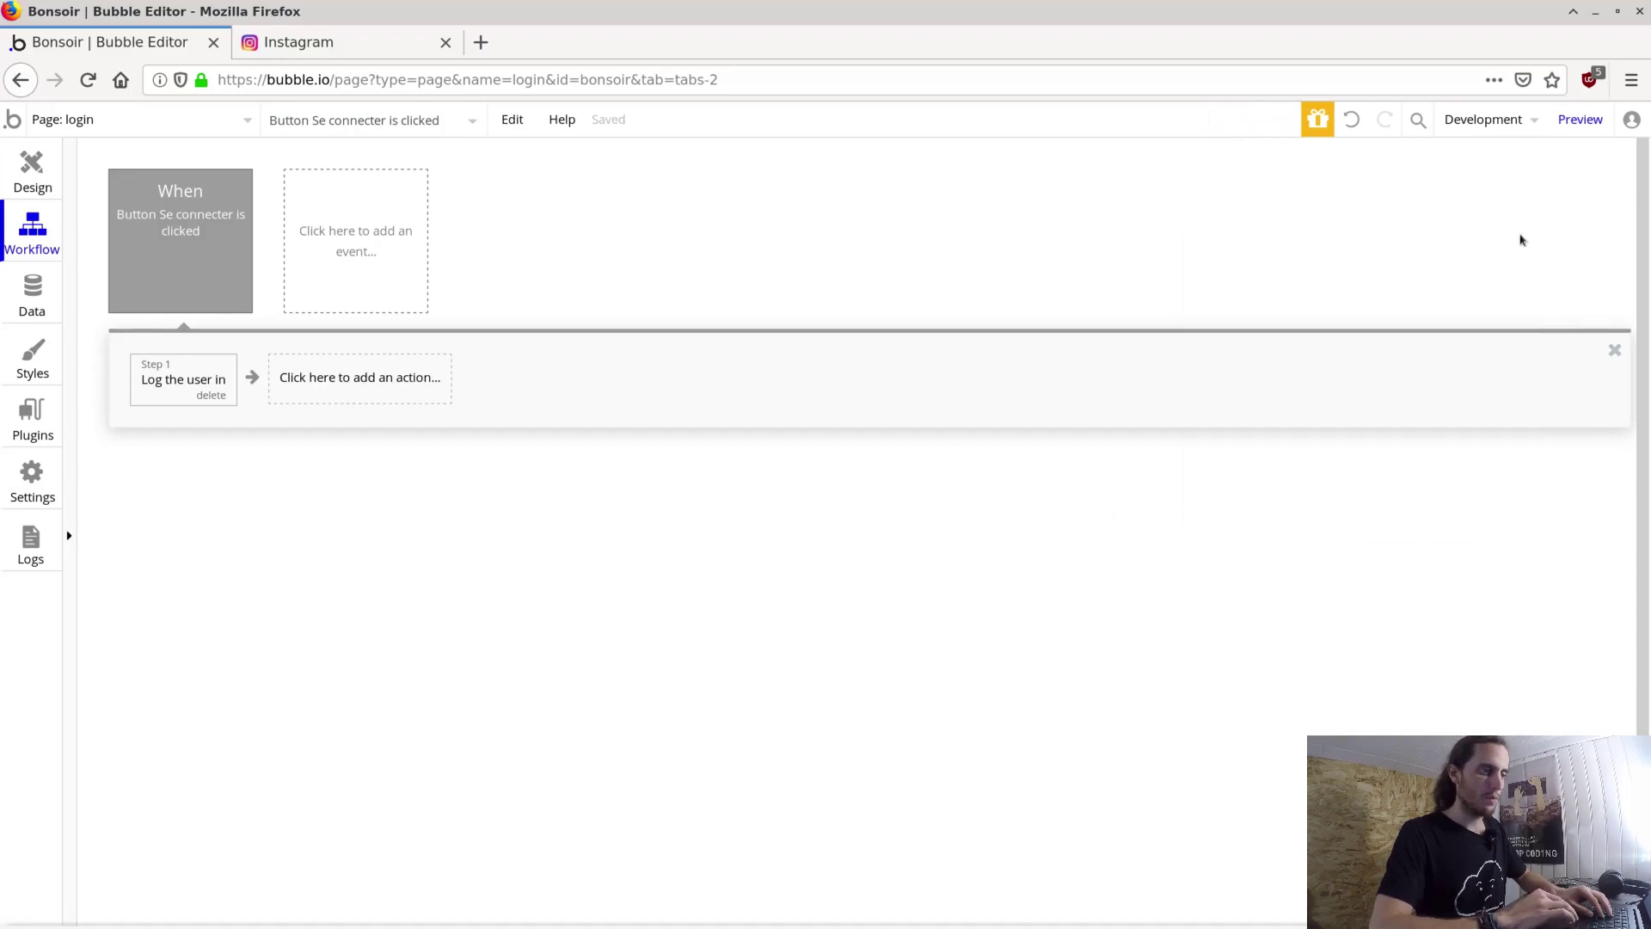
pyautogui.click(1579, 121)
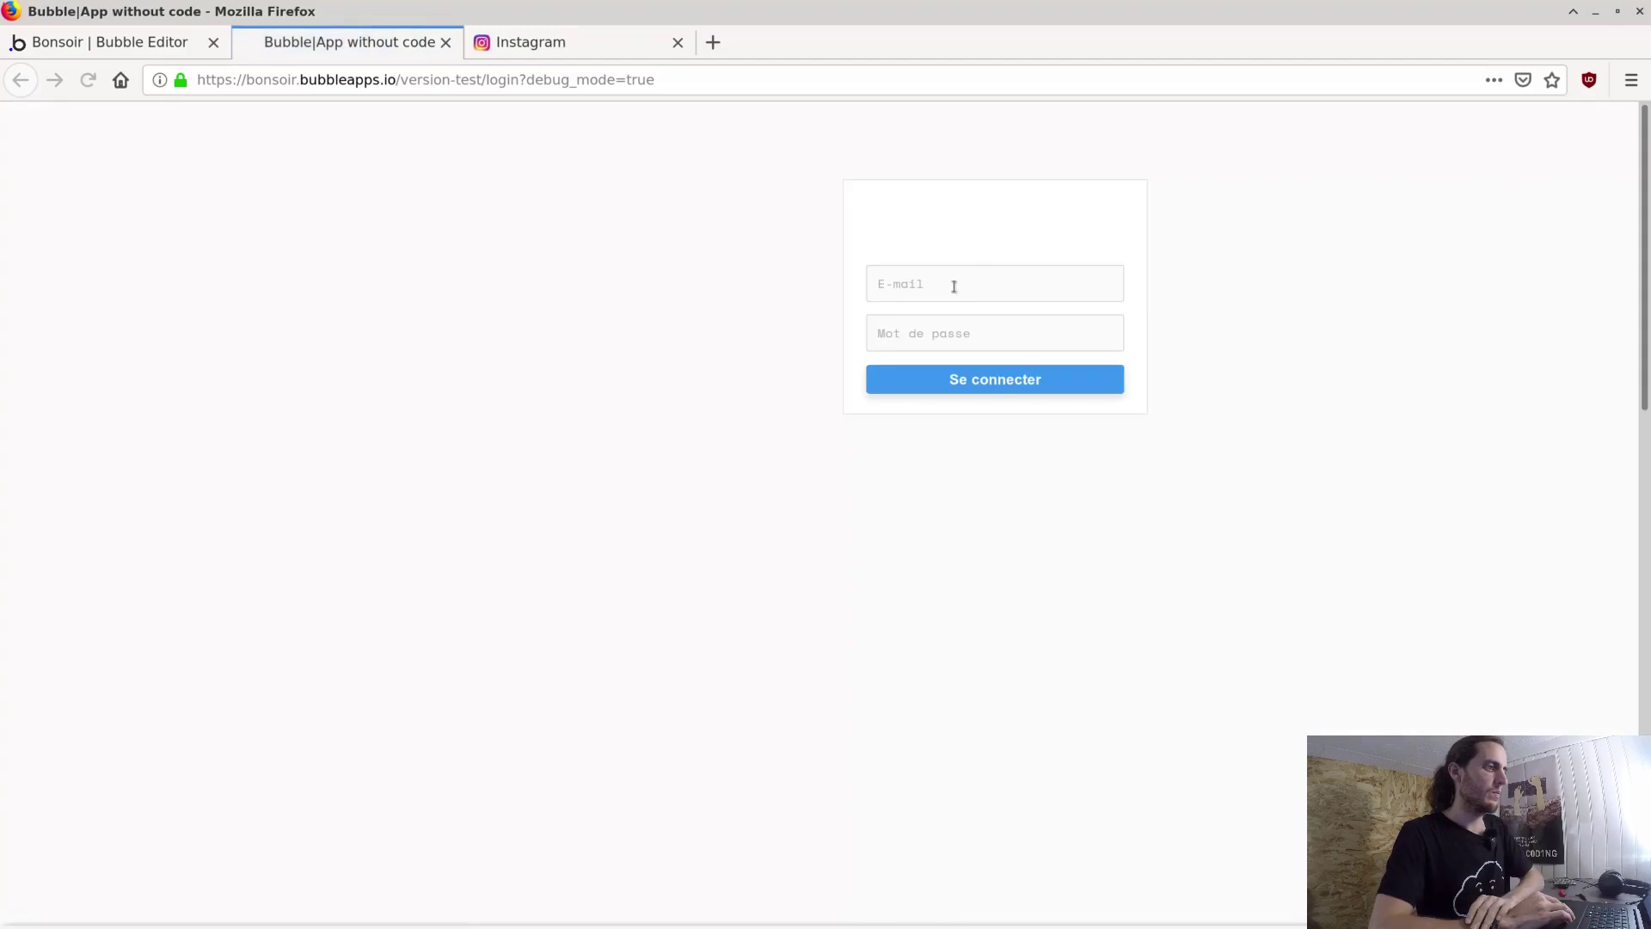
# Submit the preview login form with a test e-mail address and password
pyautogui.click(943, 288)
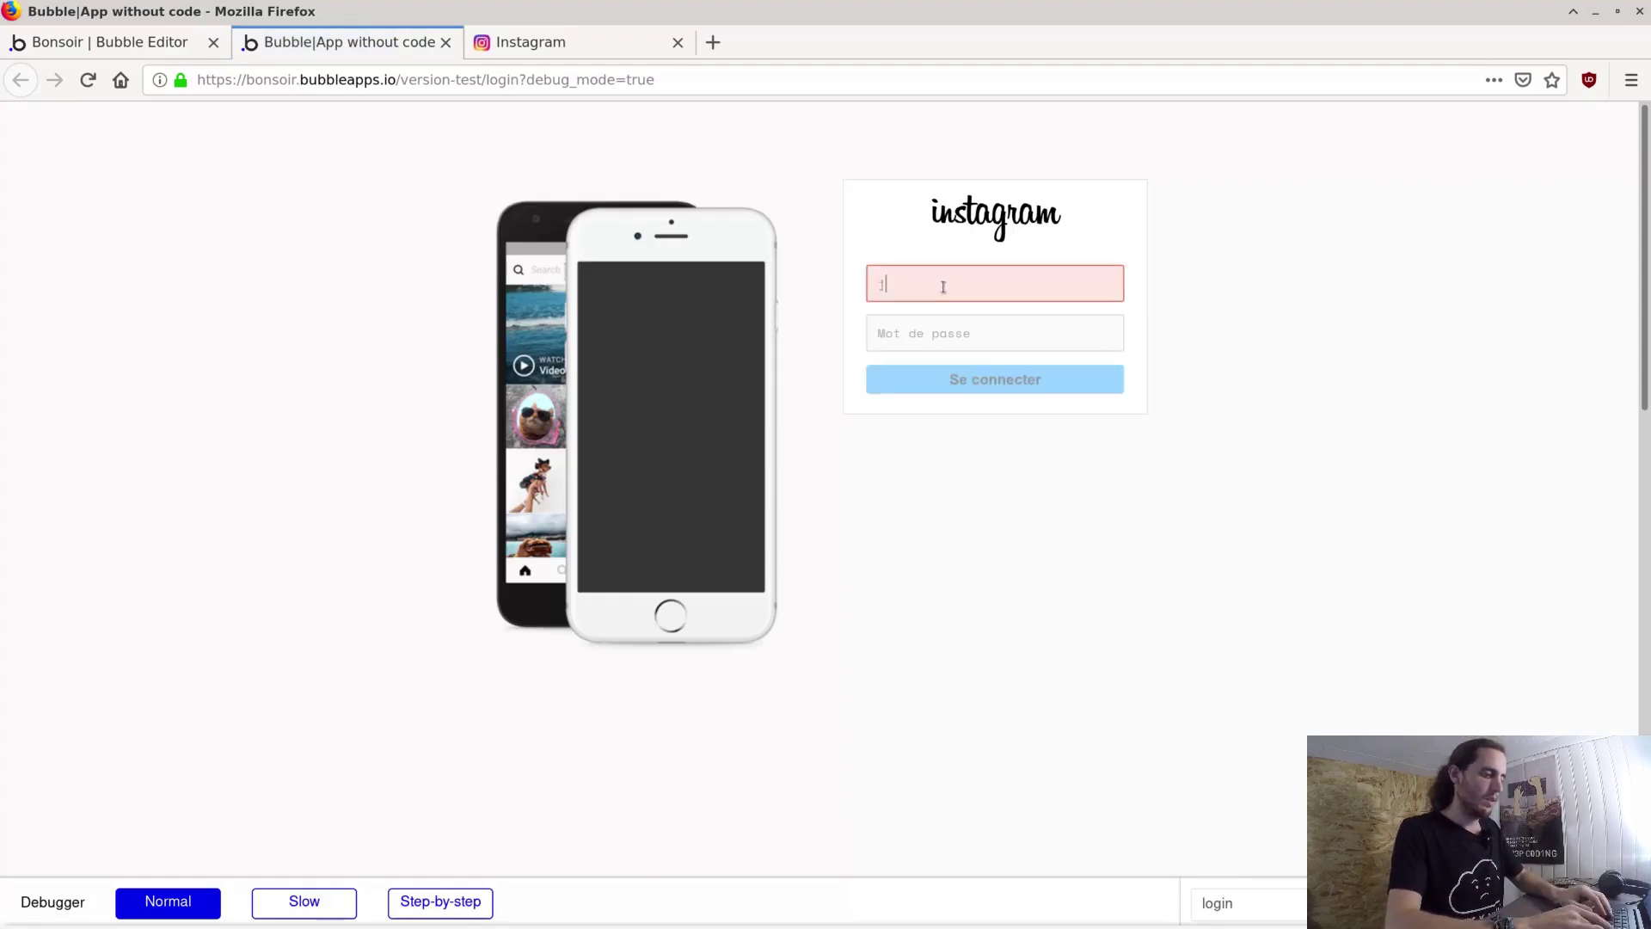
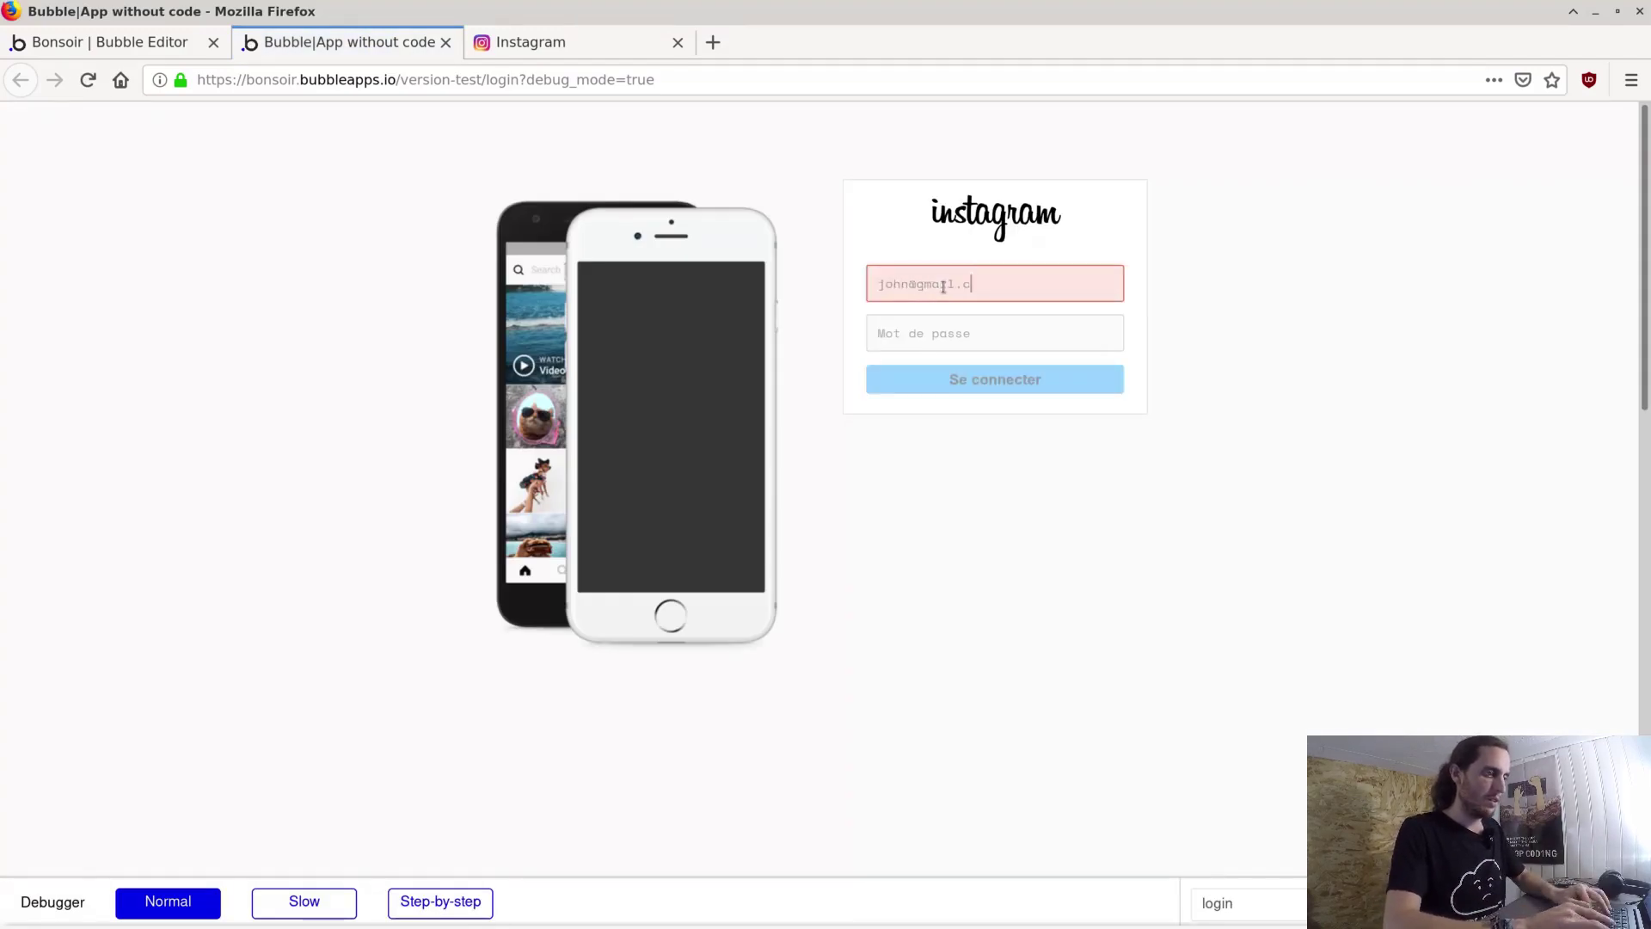
pyautogui.press('Tab')
pyautogui.write('password1')
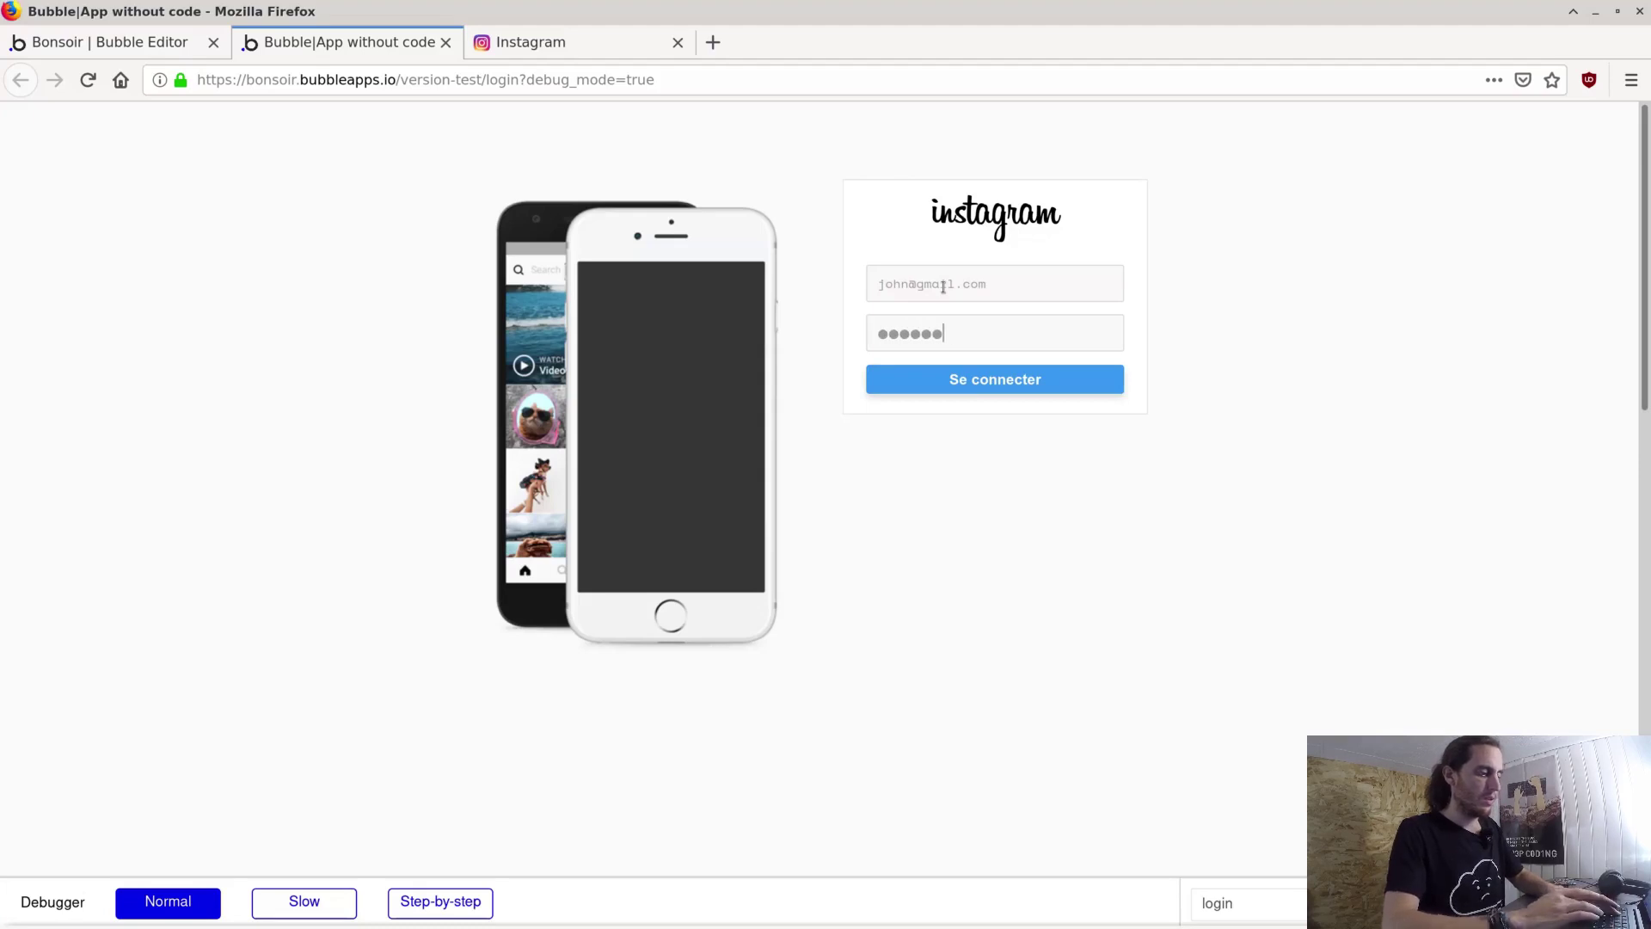
pyautogui.click(945, 378)
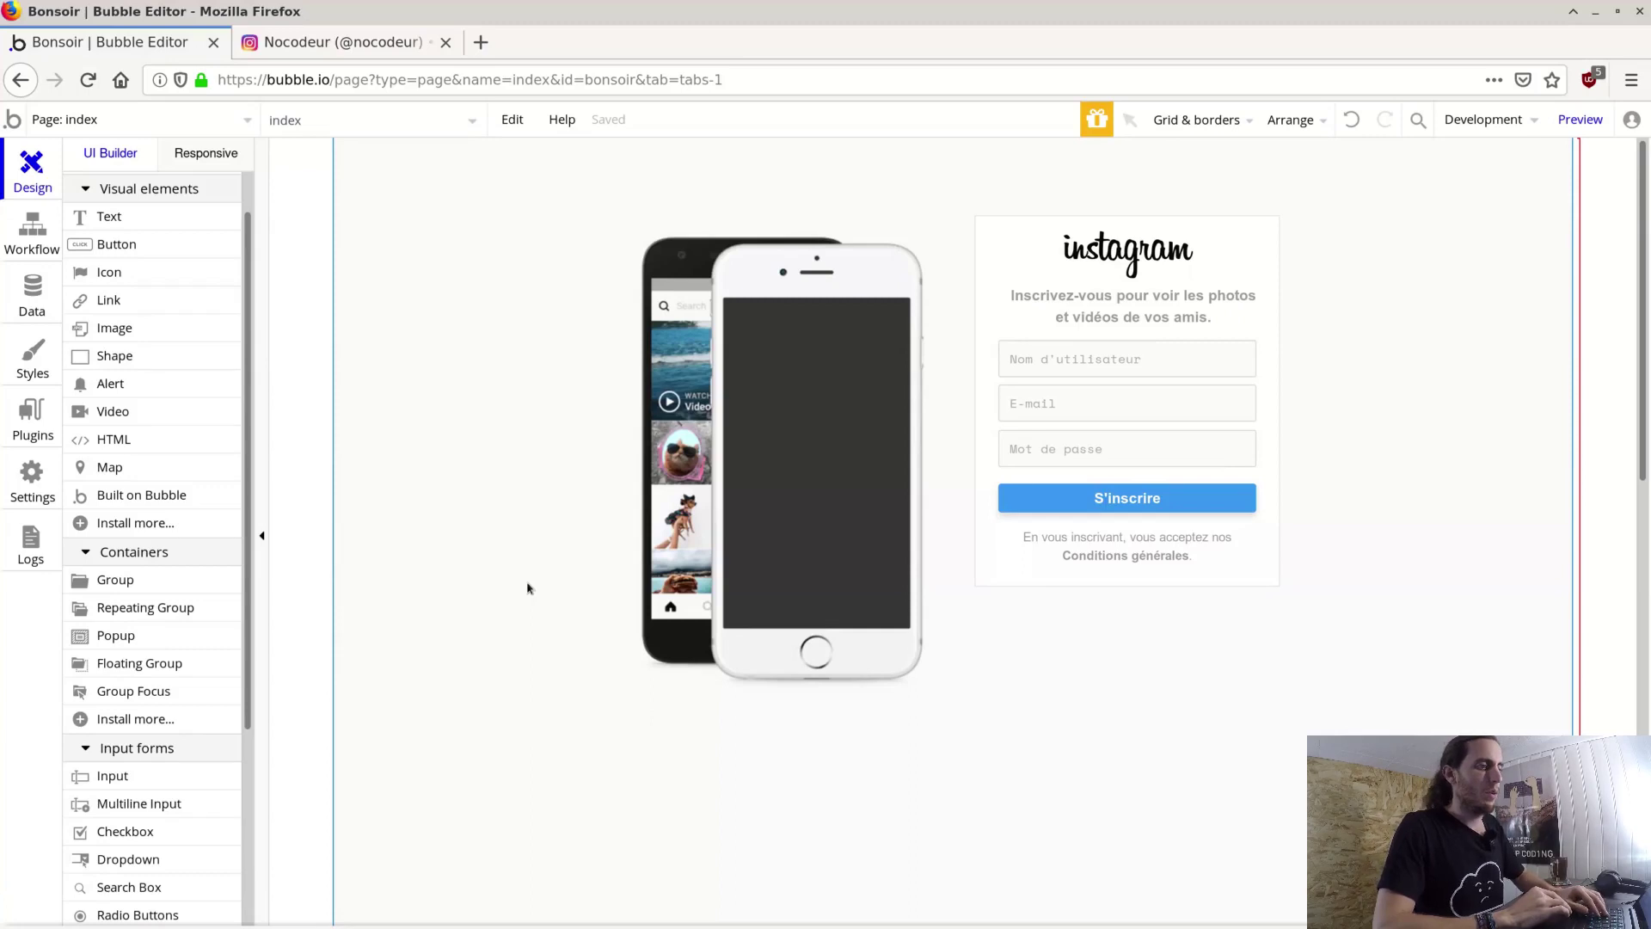
# Review the reference Instagram profile, then open the editor's list of pages and reusable elements
pyautogui.hotkey('ctrl', 'Tab')
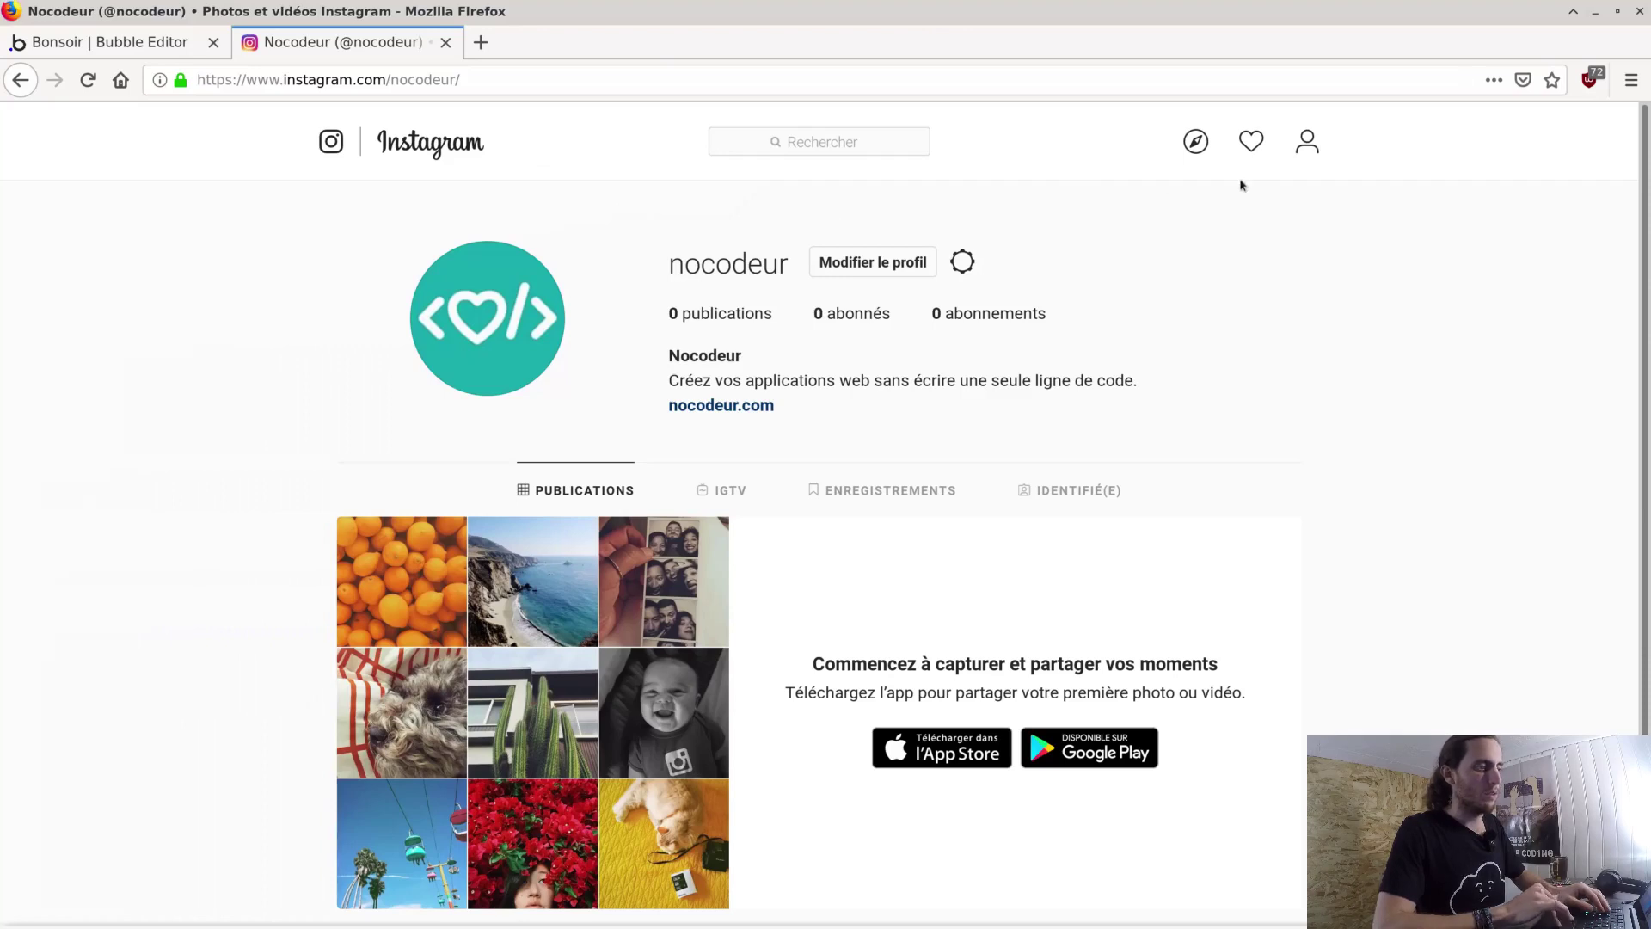
pyautogui.hotkey('ctrl', 'Tab')
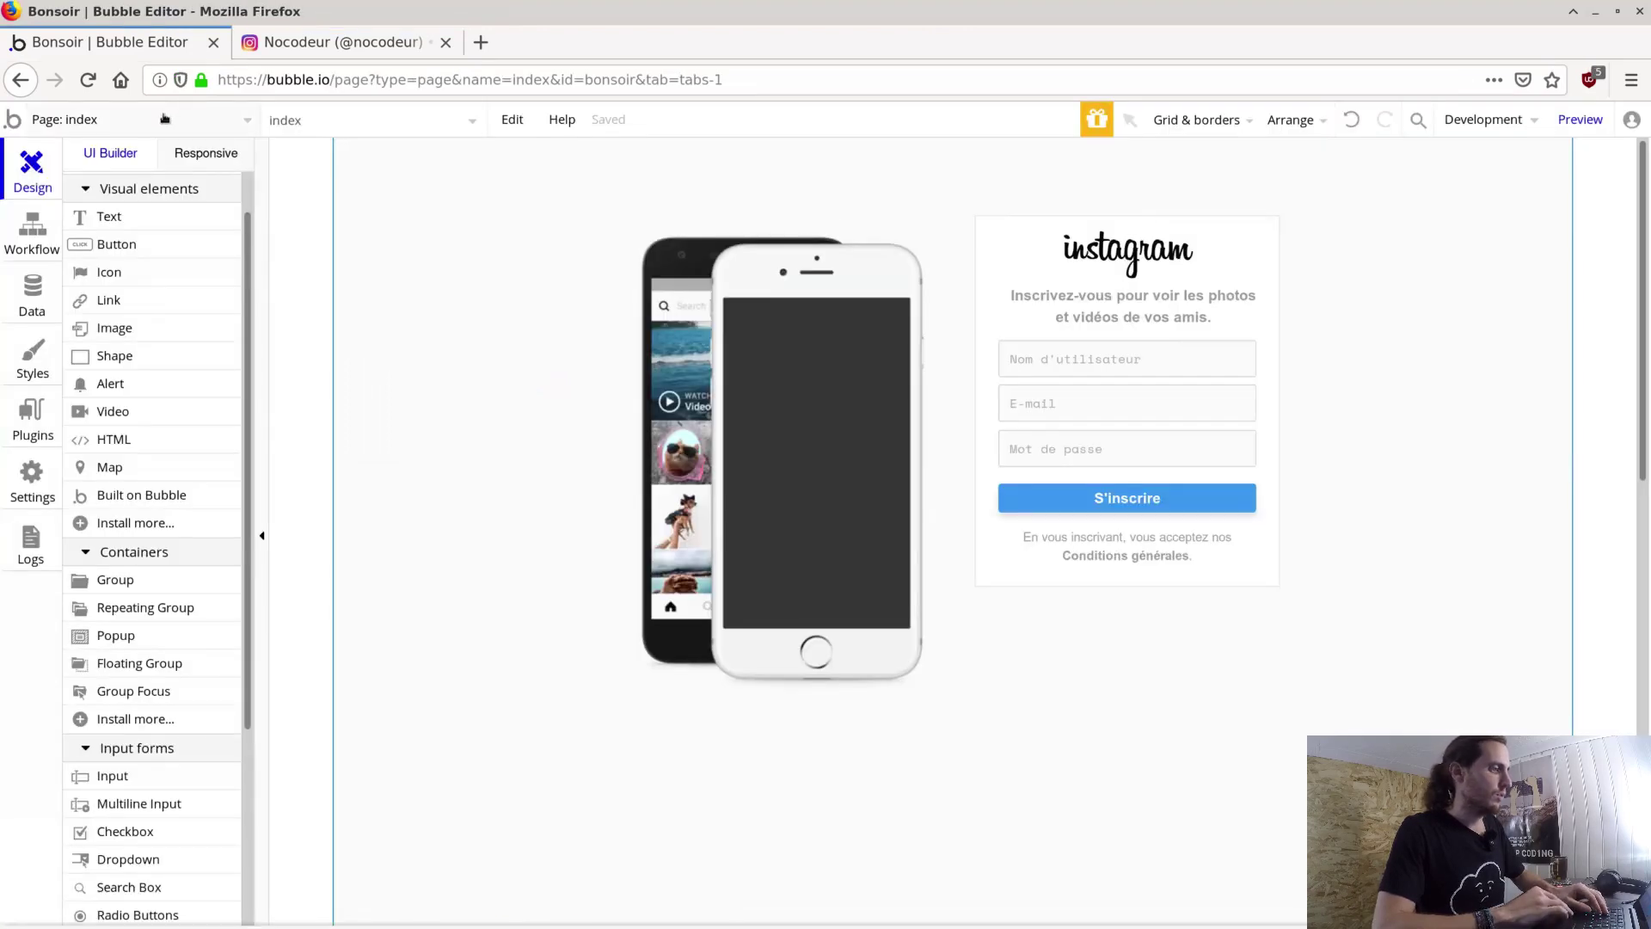
pyautogui.click(164, 118)
# Create a reusable element named Header and enlarge it to 1152×428 px
pyautogui.click(125, 326)
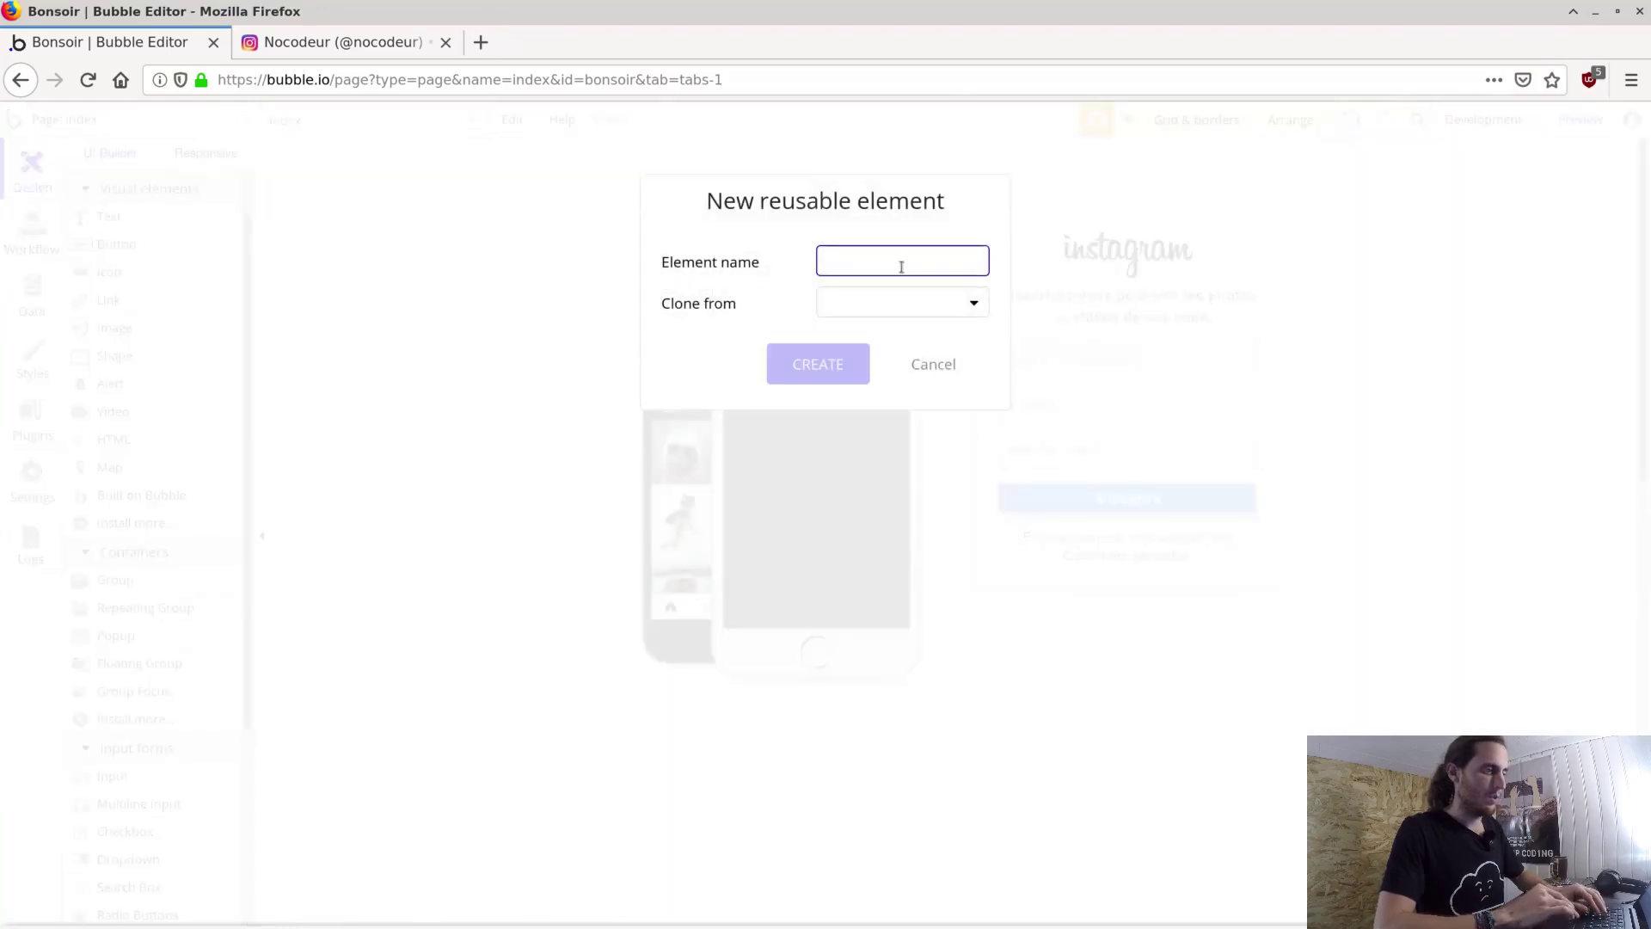
pyautogui.write('Header')
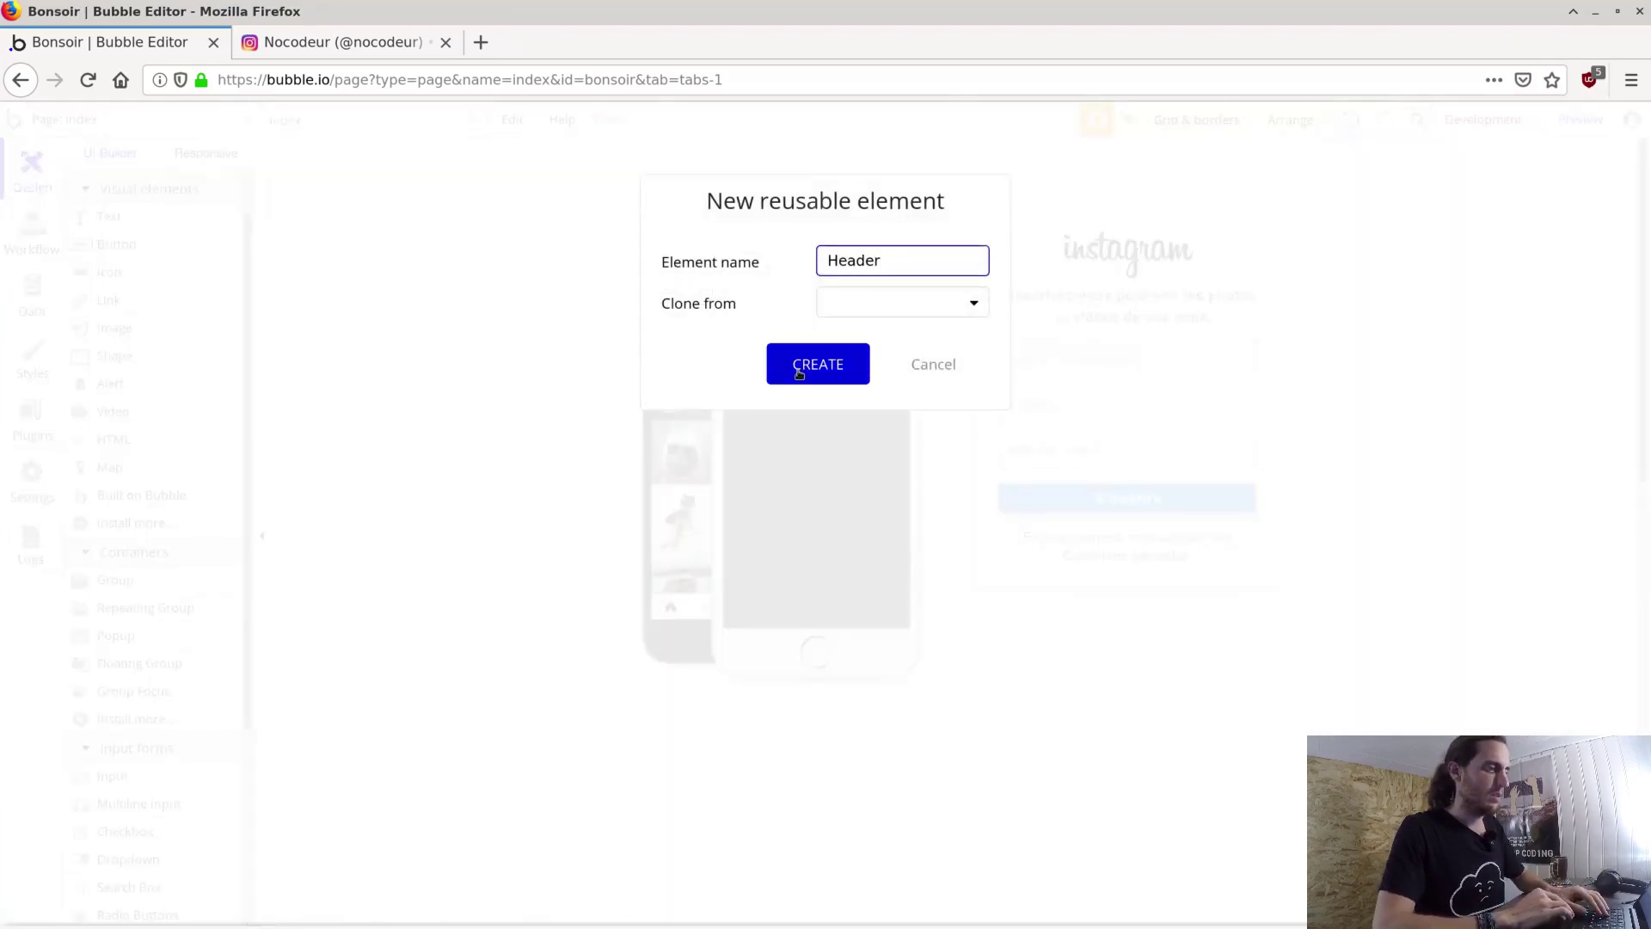
pyautogui.click(836, 362)
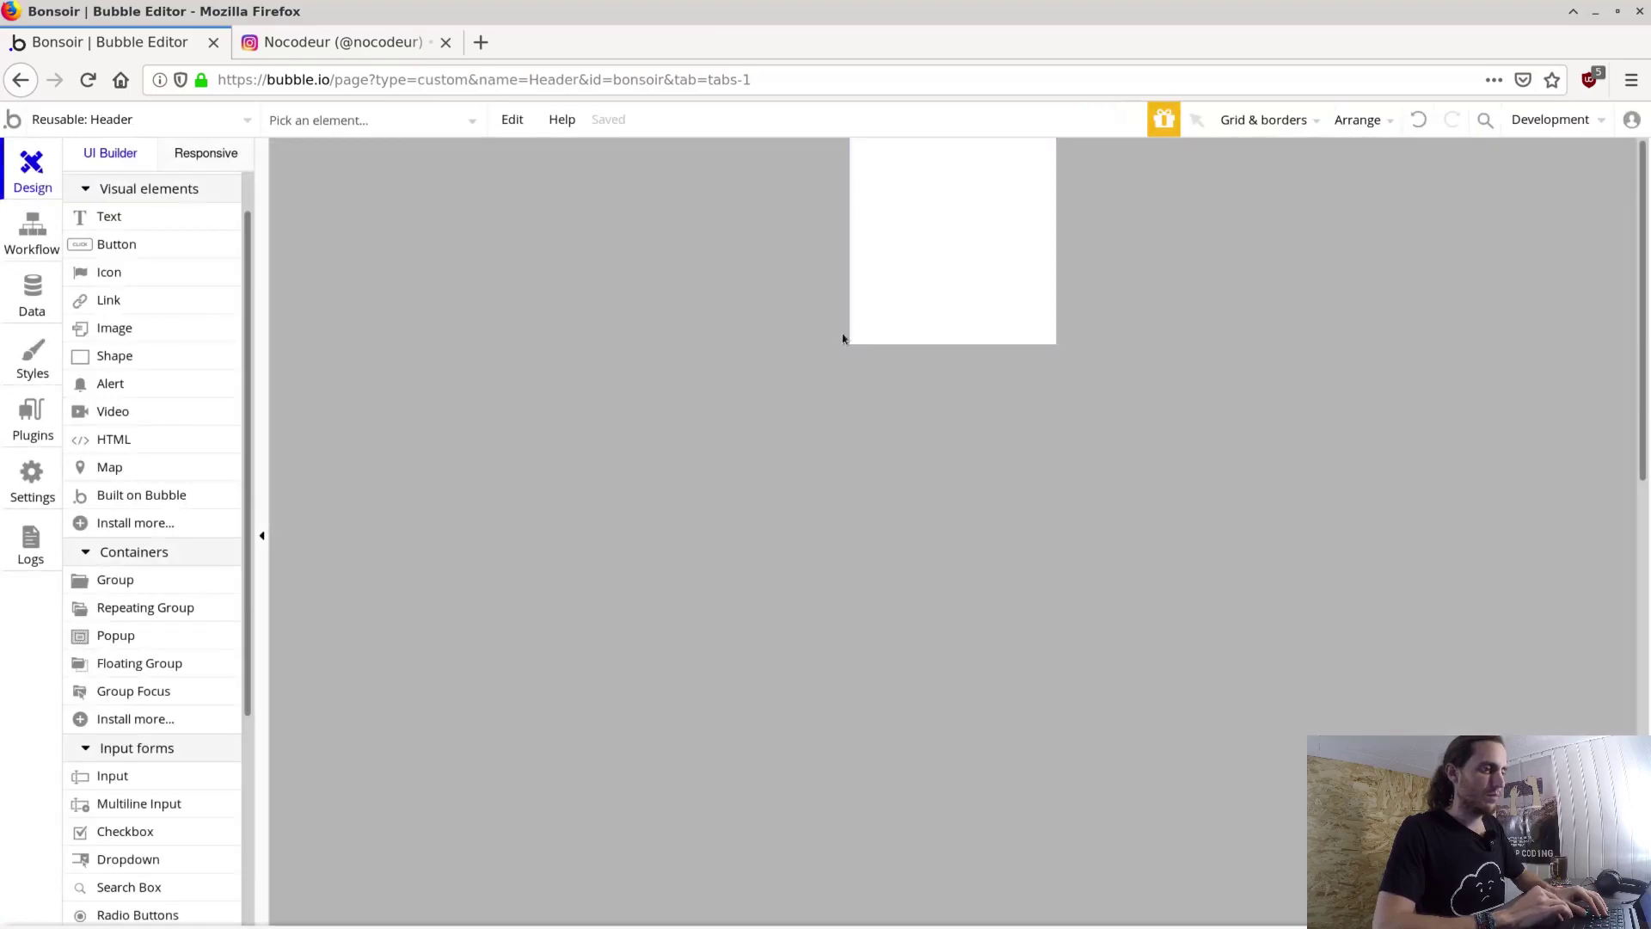
pyautogui.click(866, 340)
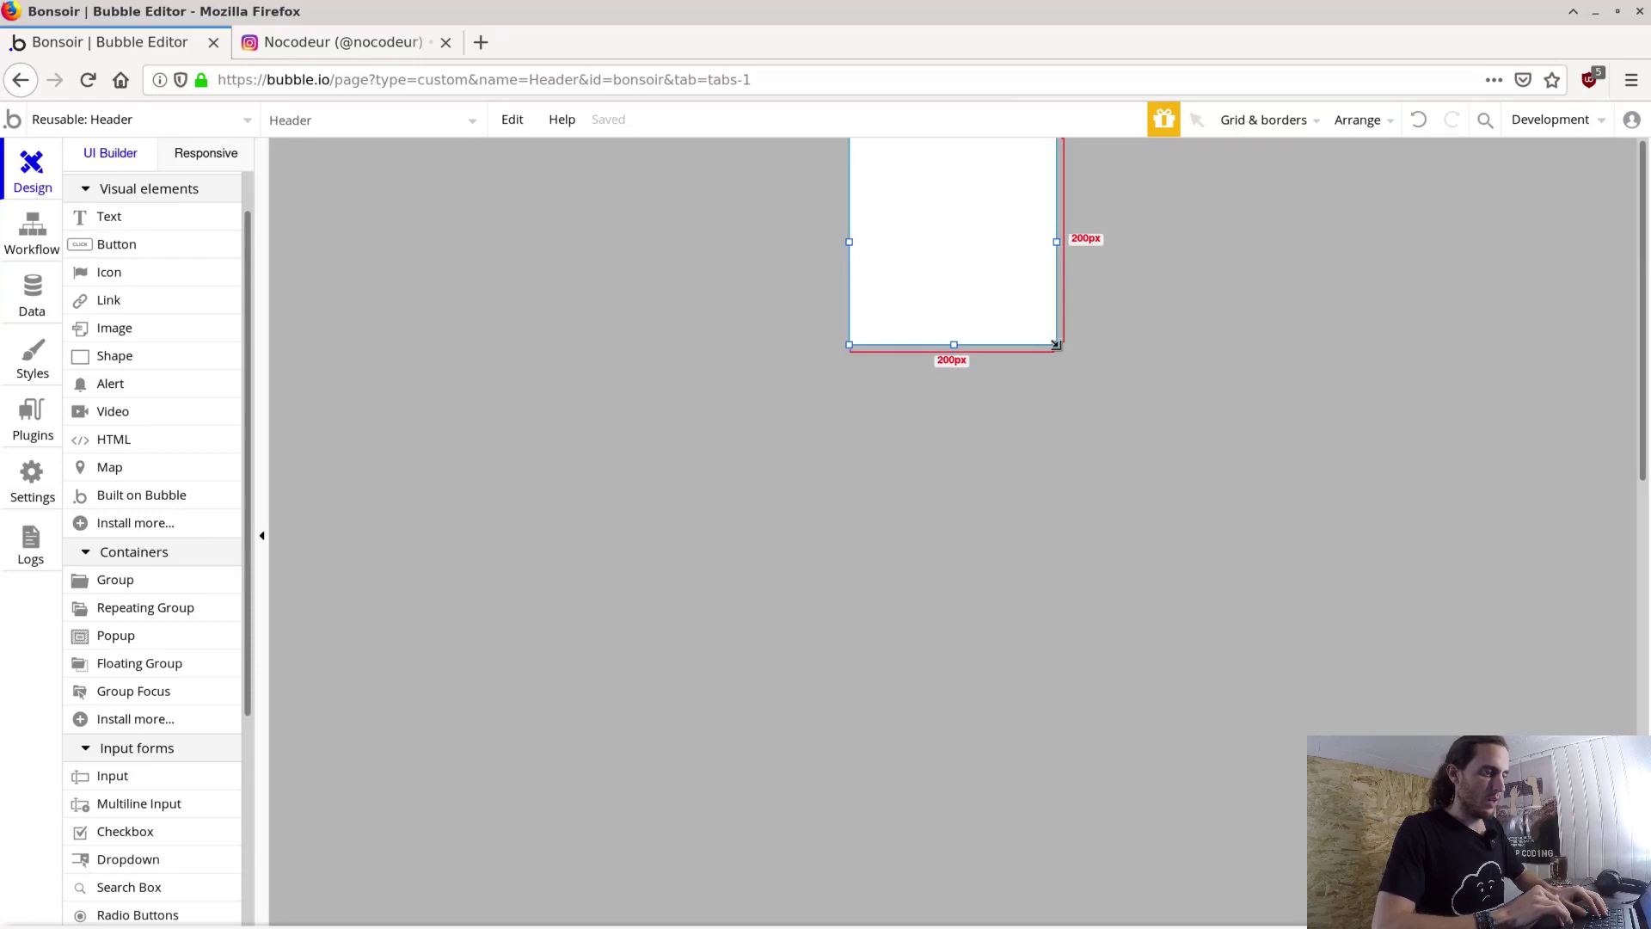
pyautogui.moveTo(1056, 344); pyautogui.dragTo(1547, 581)
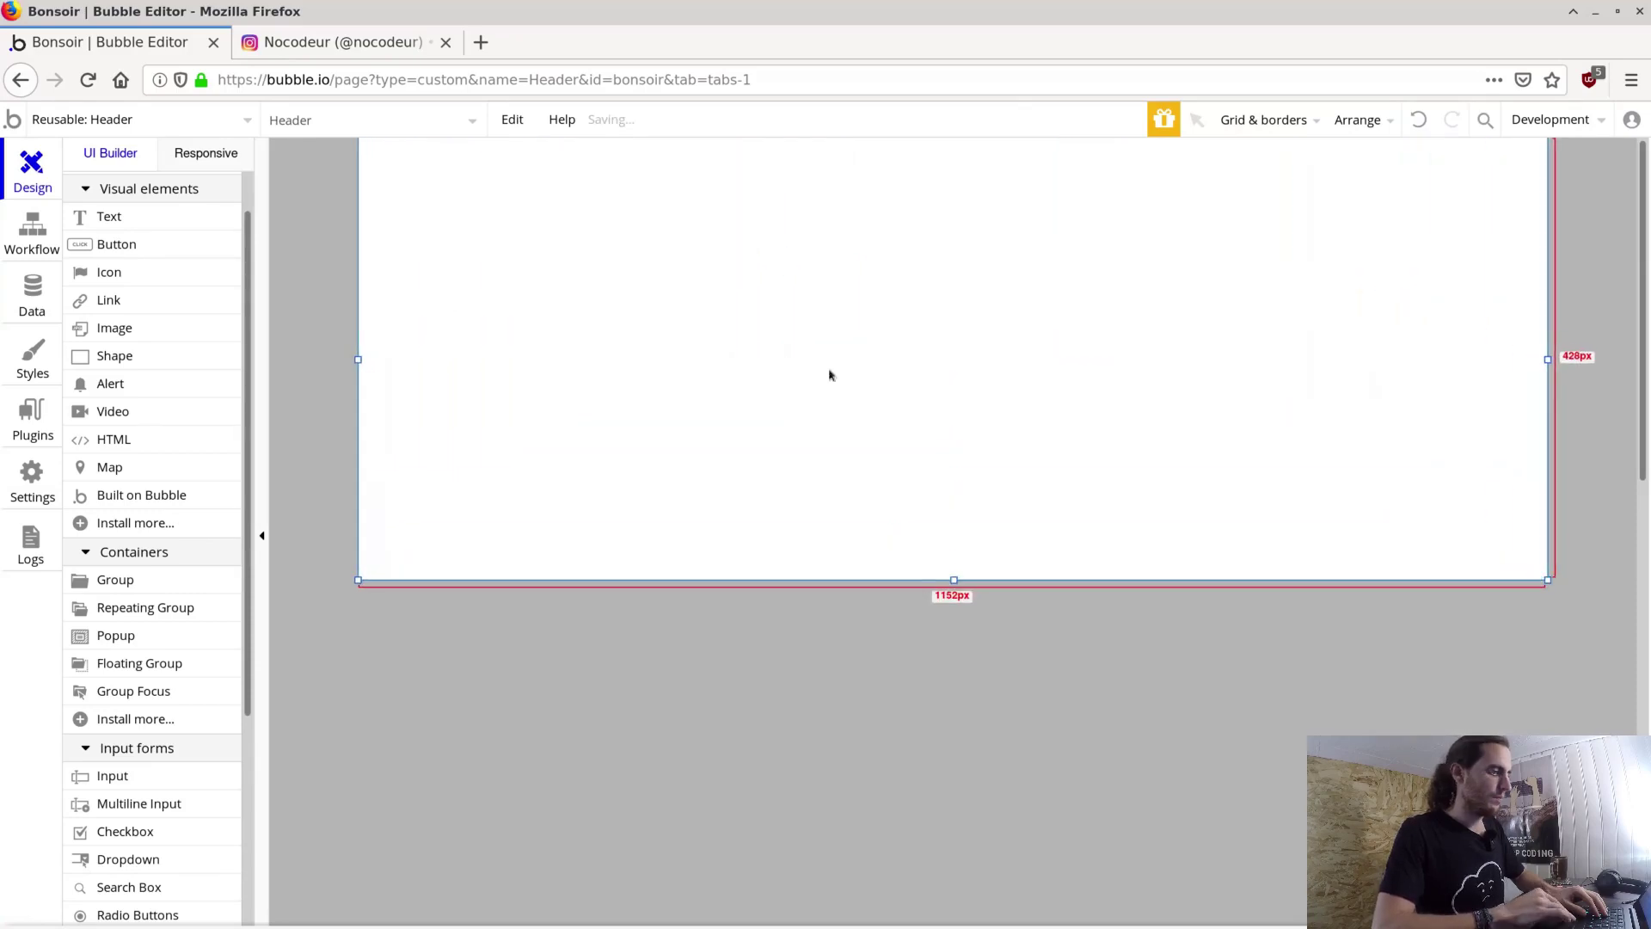
# Add an empty Image element inside the Header
pyautogui.hotkey('ctrl', 'Tab')
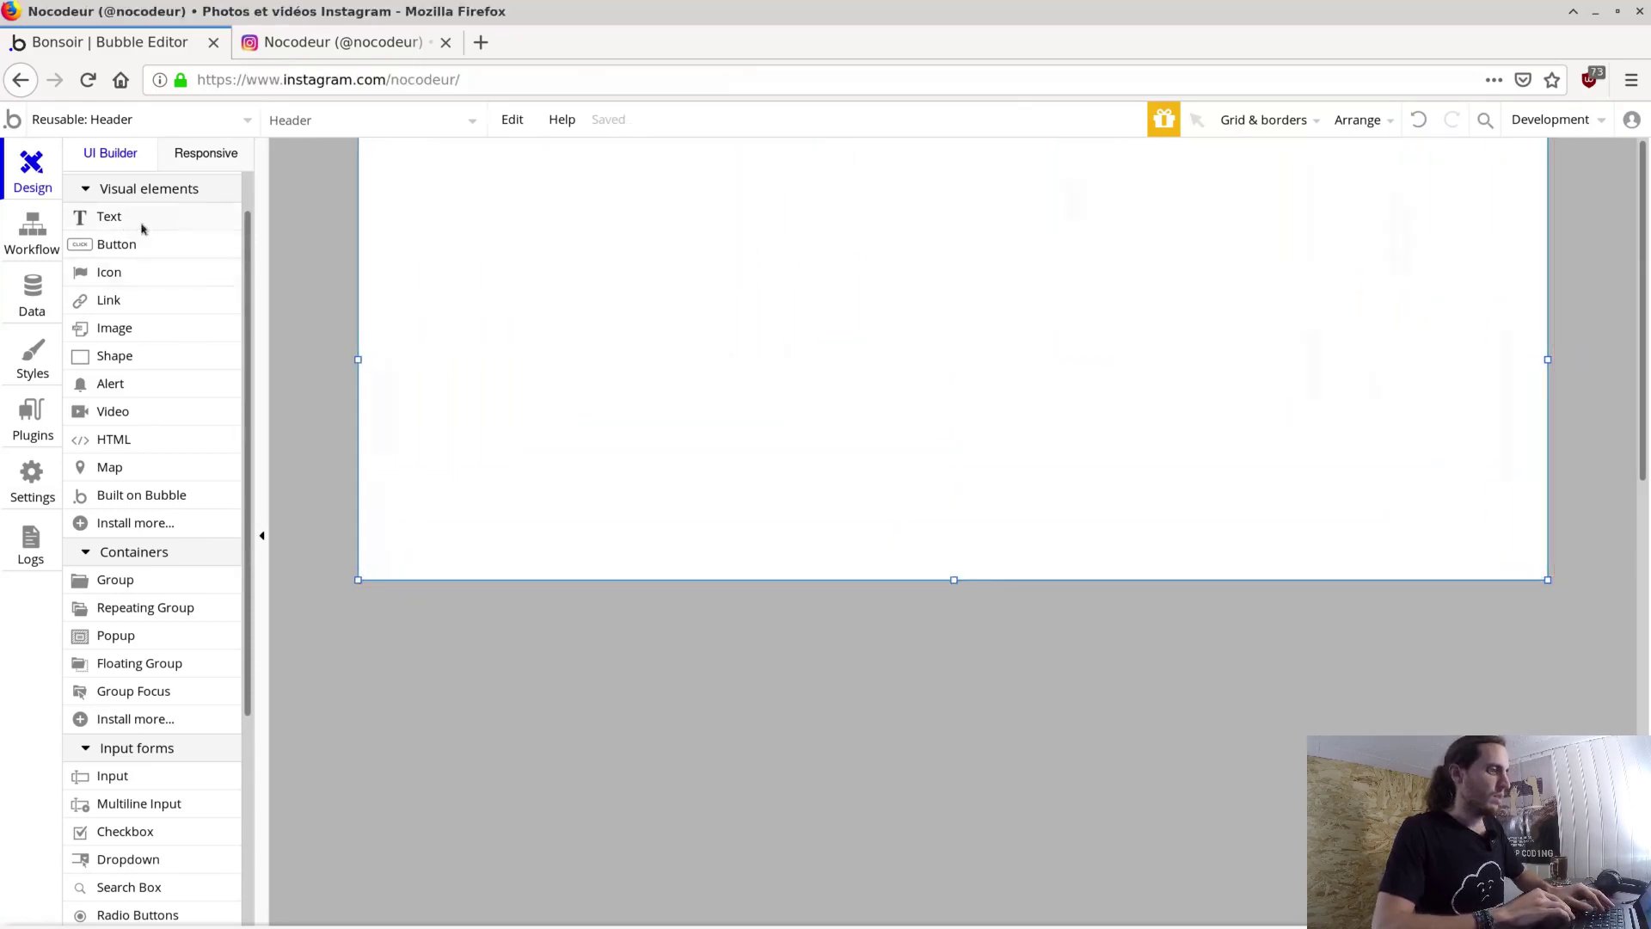
pyautogui.hotkey('ctrl', 'Tab')
pyautogui.click(136, 327)
pyautogui.click(461, 172)
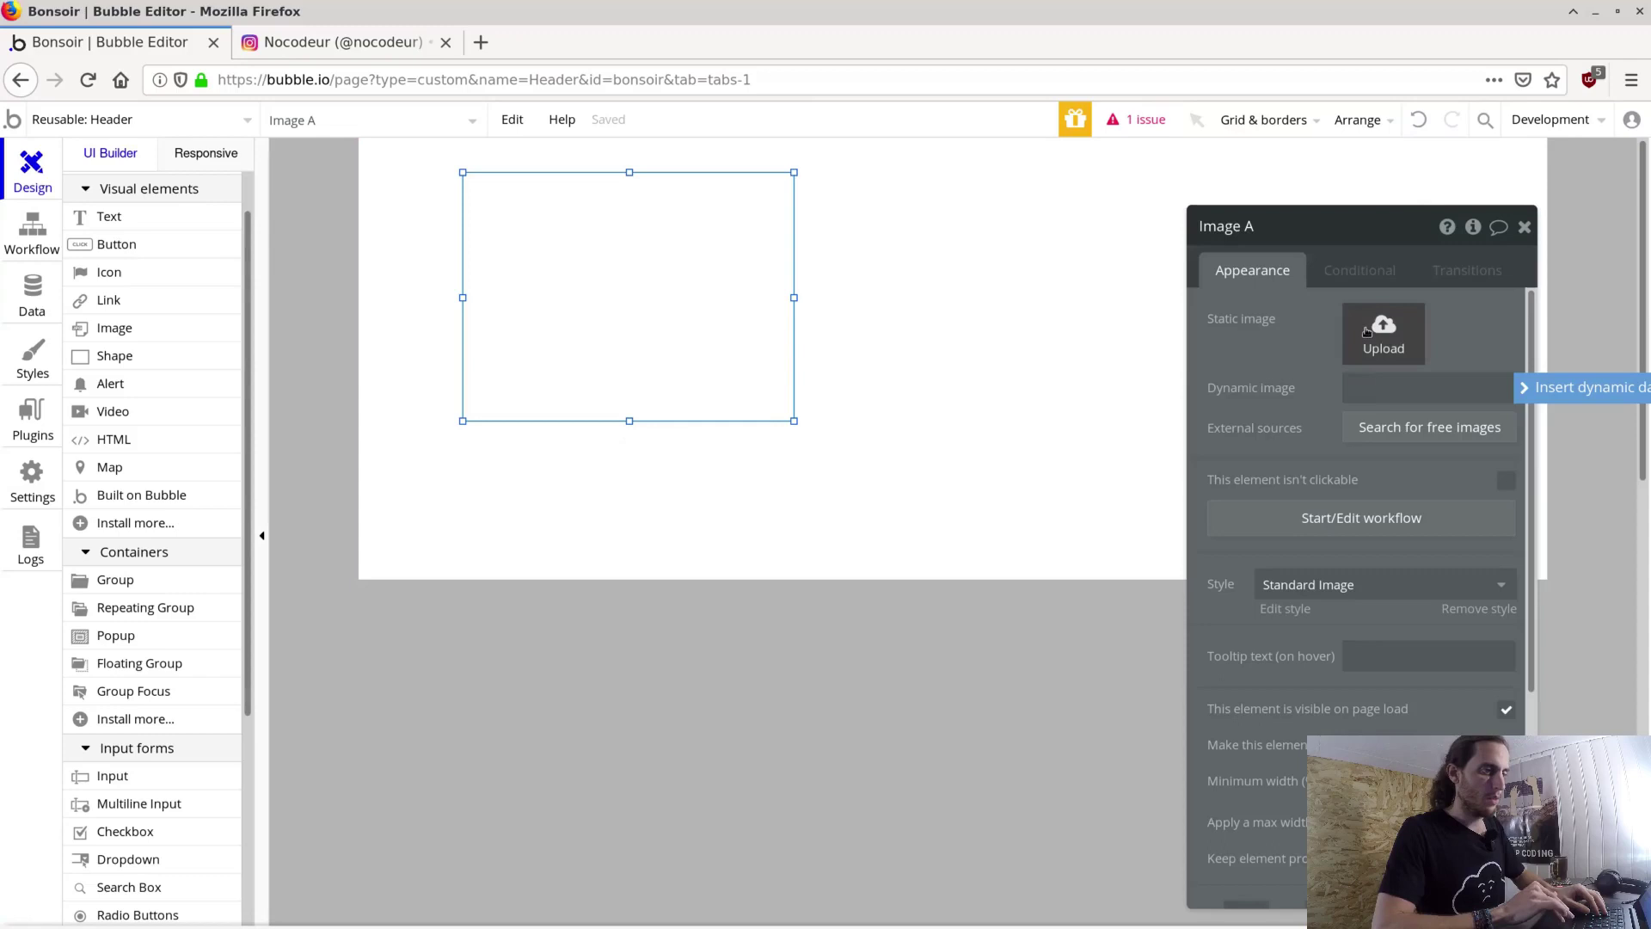
# Load camera.svg into the image and shrink it to 64 px
pyautogui.click(1367, 332)
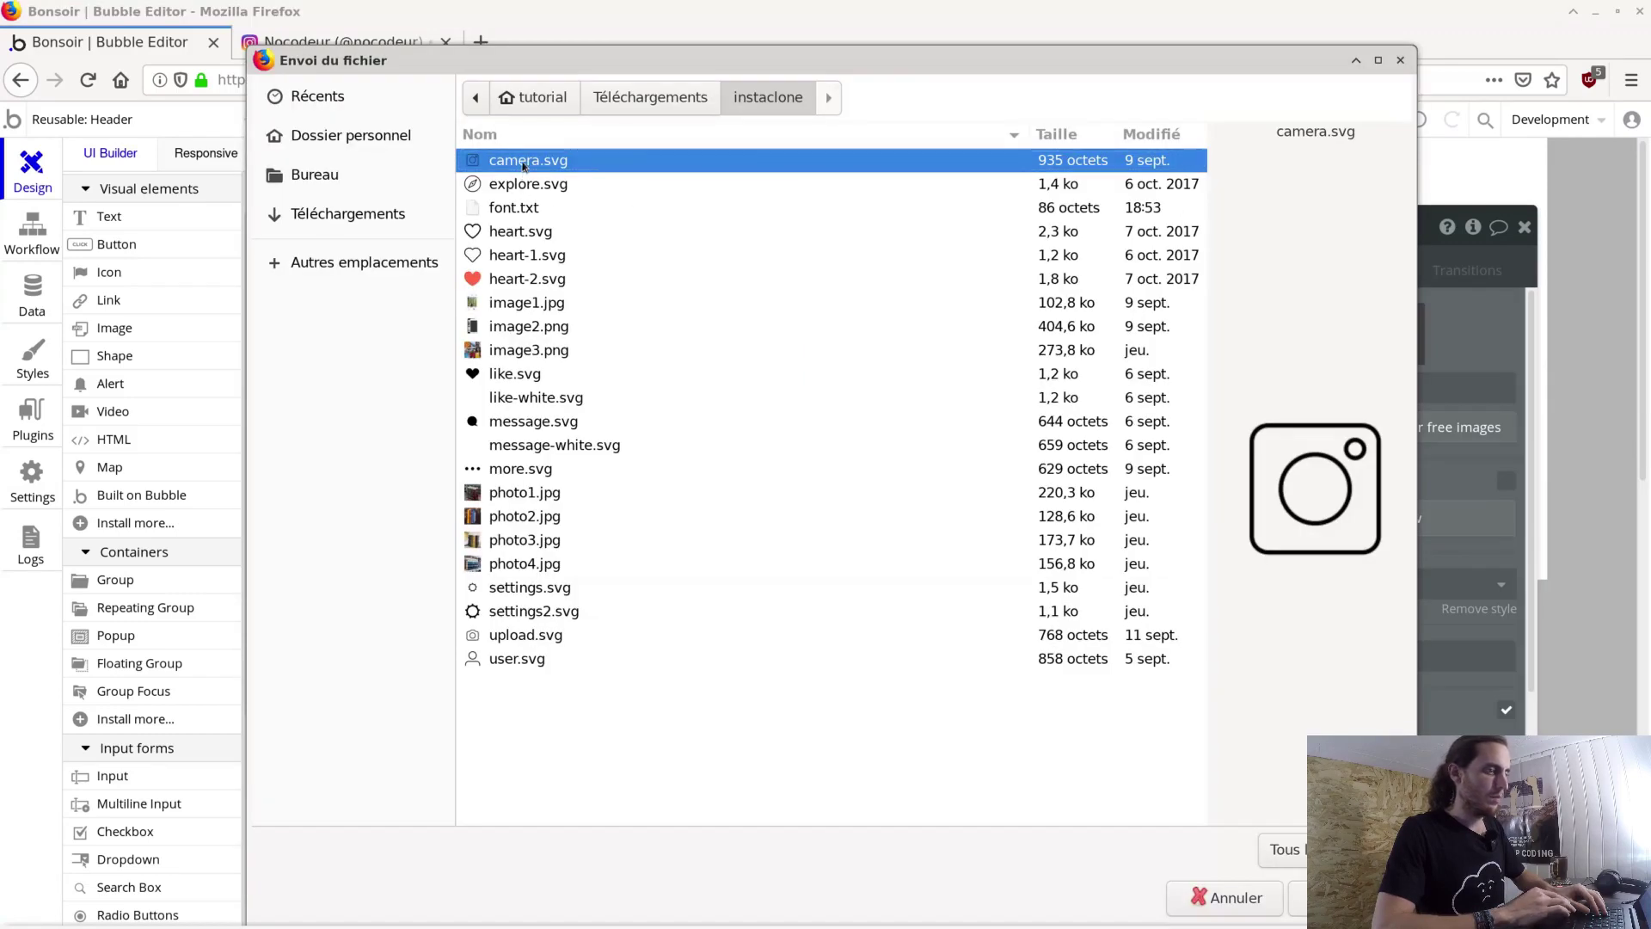
pyautogui.doubleClick(522, 162)
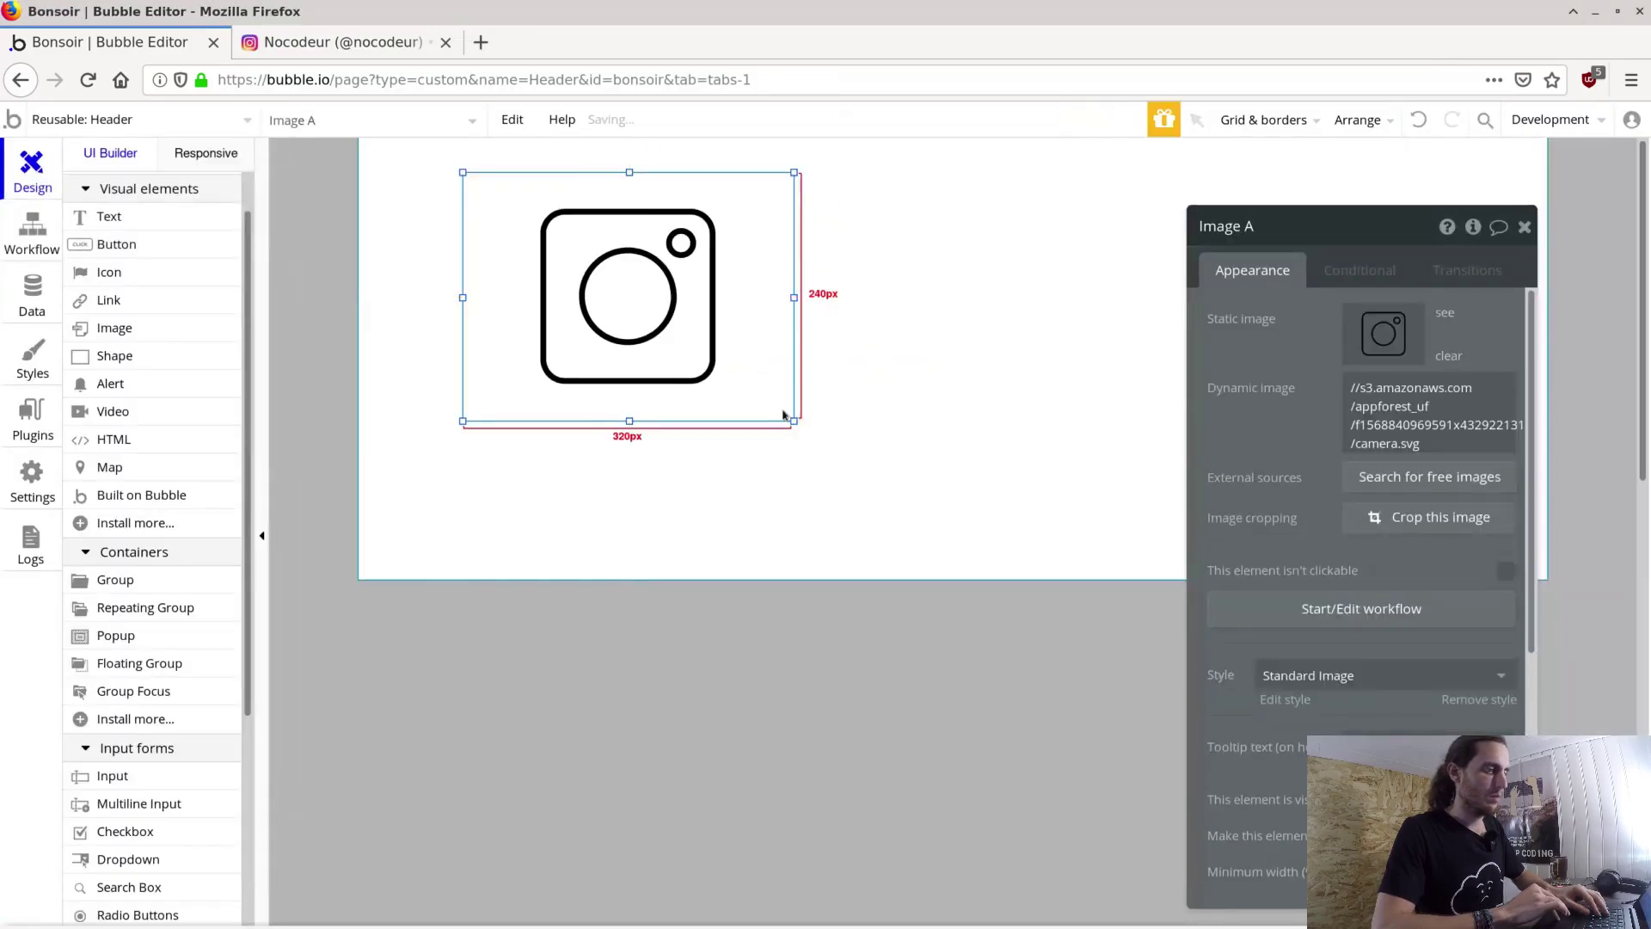
pyautogui.moveTo(707, 425); pyautogui.dragTo(522, 181)
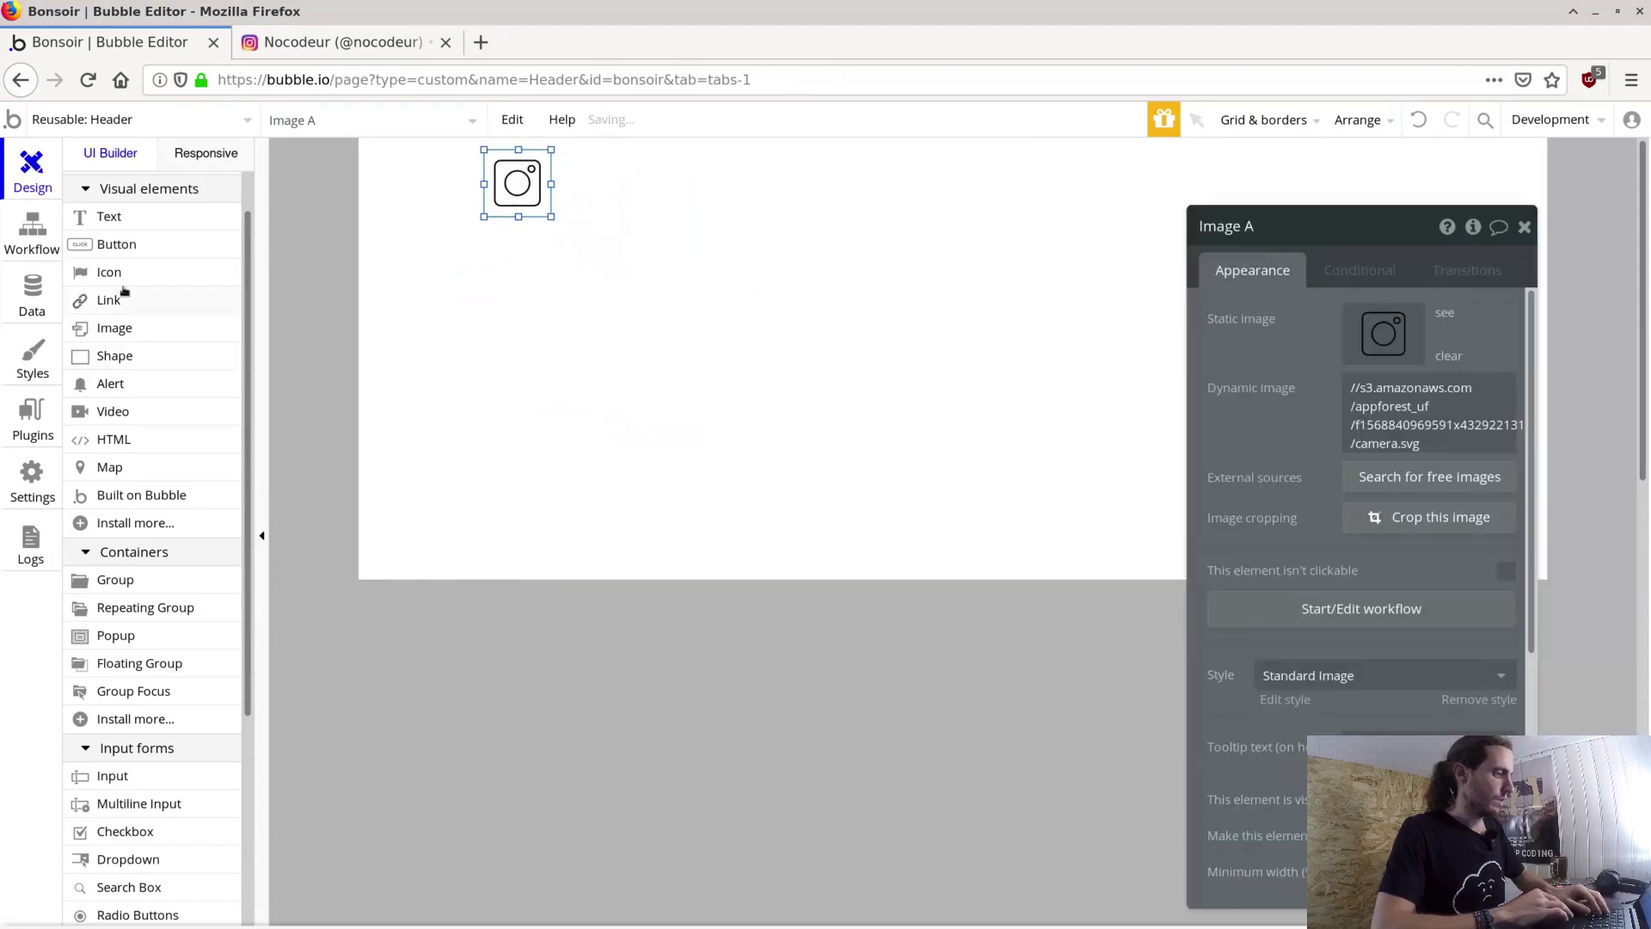
# Draw a Shape right of the camera icon and set its width to 1 px as a divider
pyautogui.click(132, 366)
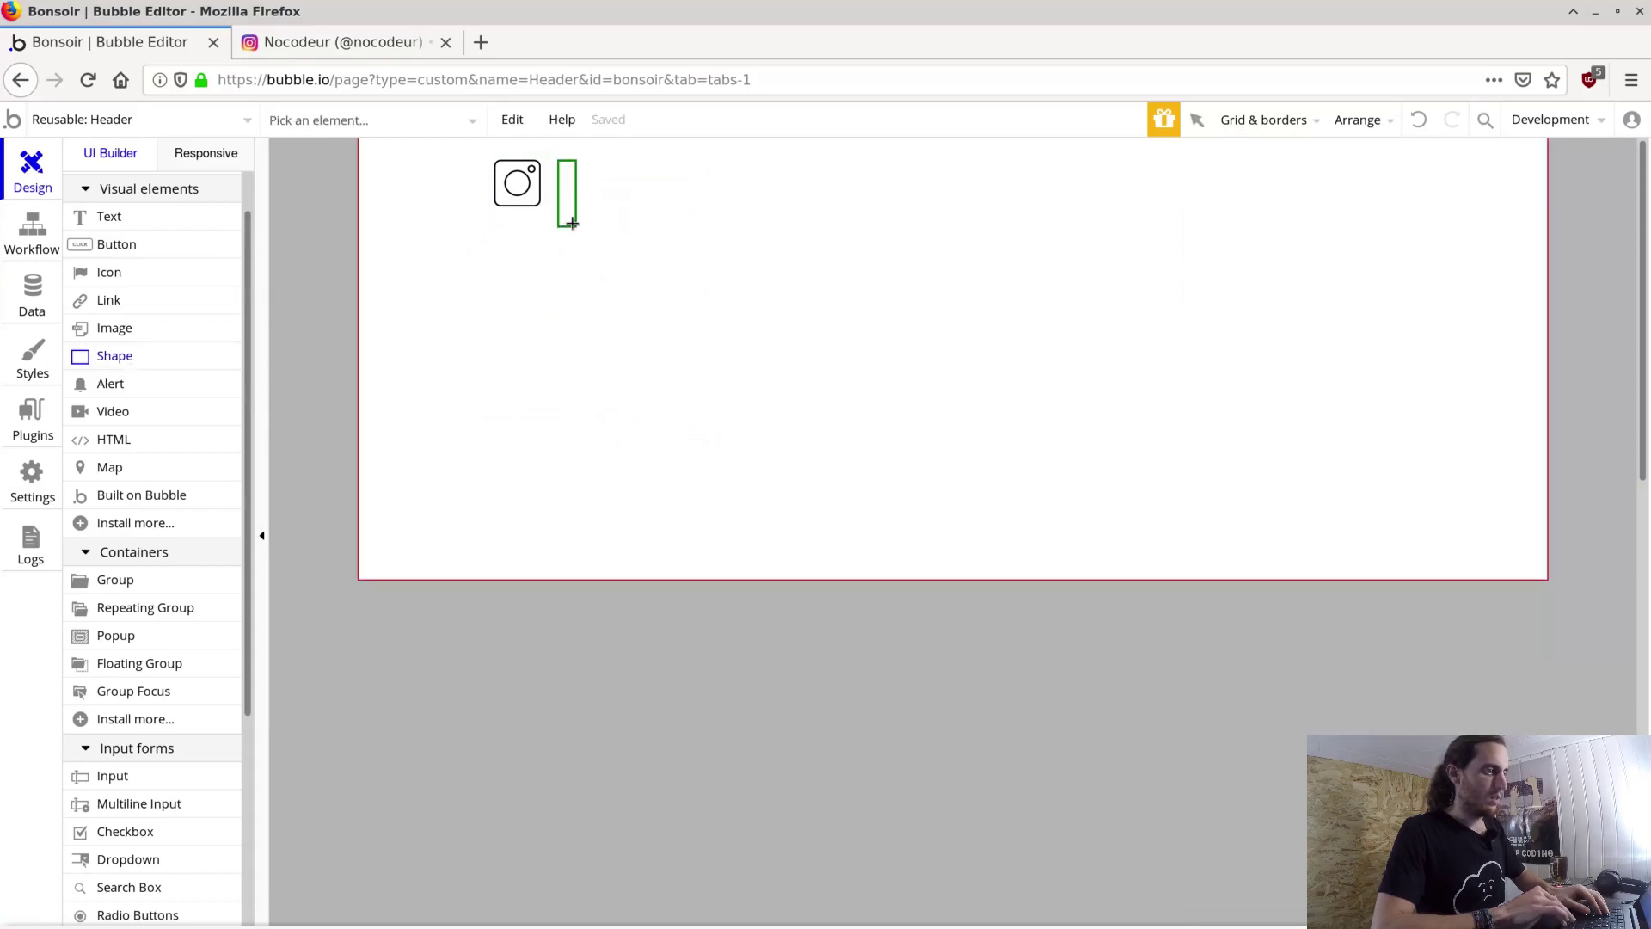
pyautogui.moveTo(569, 202); pyautogui.dragTo(572, 205)
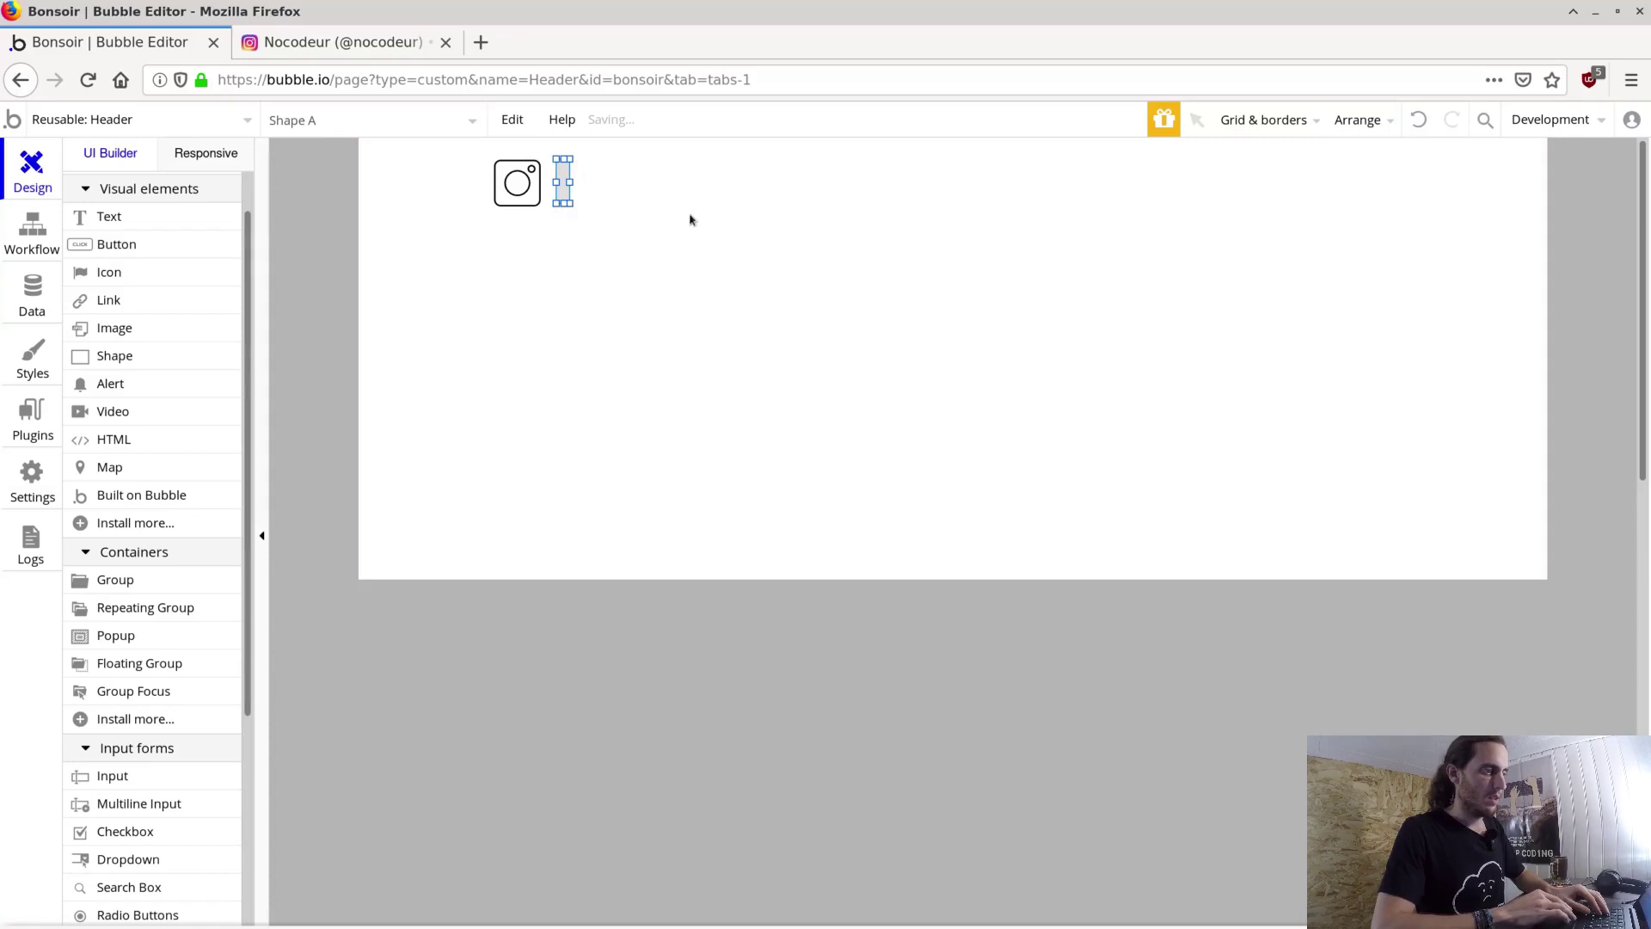
pyautogui.doubleClick(563, 169)
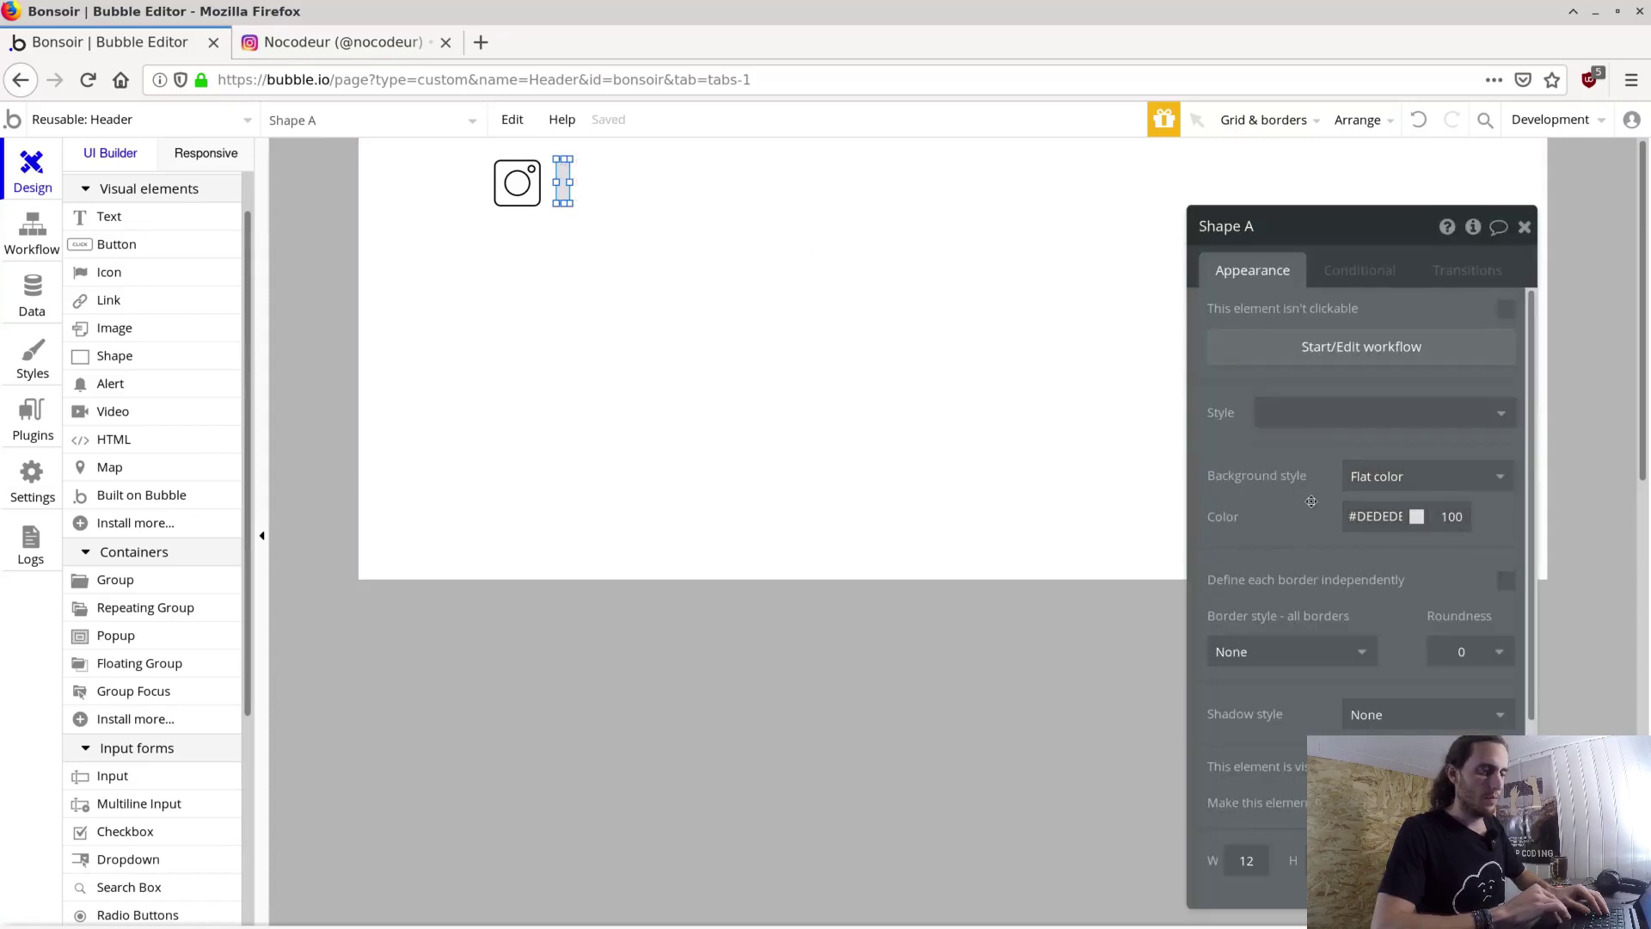
pyautogui.hotkey('ctrl', 'Tab')
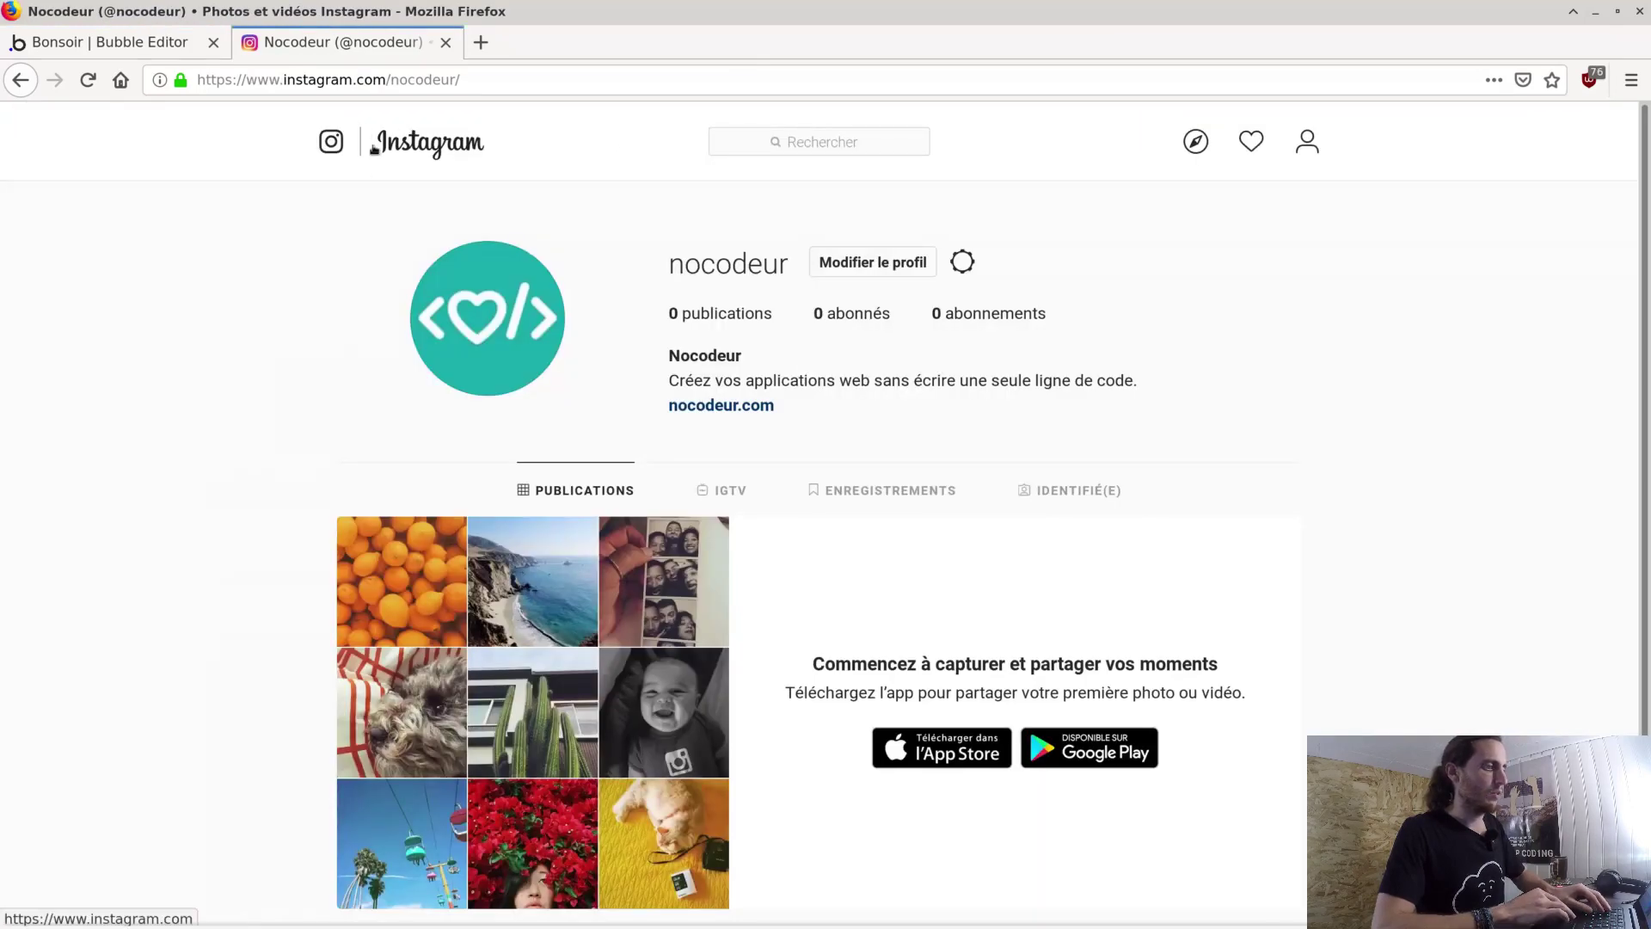
pyautogui.hotkey('ctrl', 'Tab')
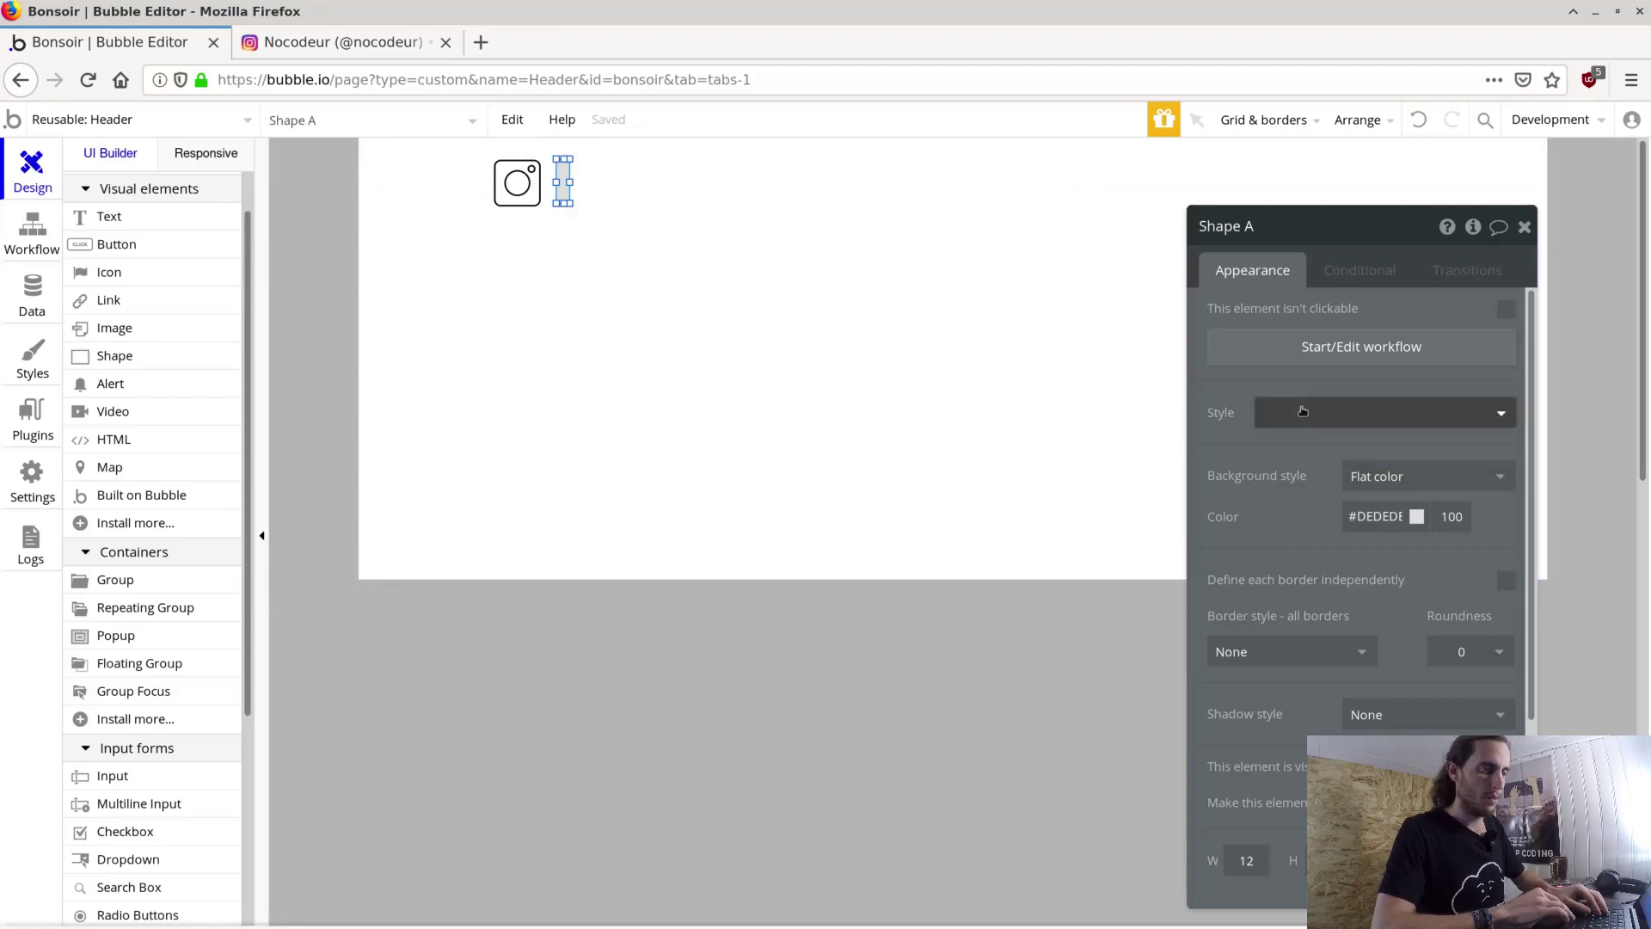
pyautogui.scroll(-2, 1359, 602)
pyautogui.scroll(-2, 1273, 688)
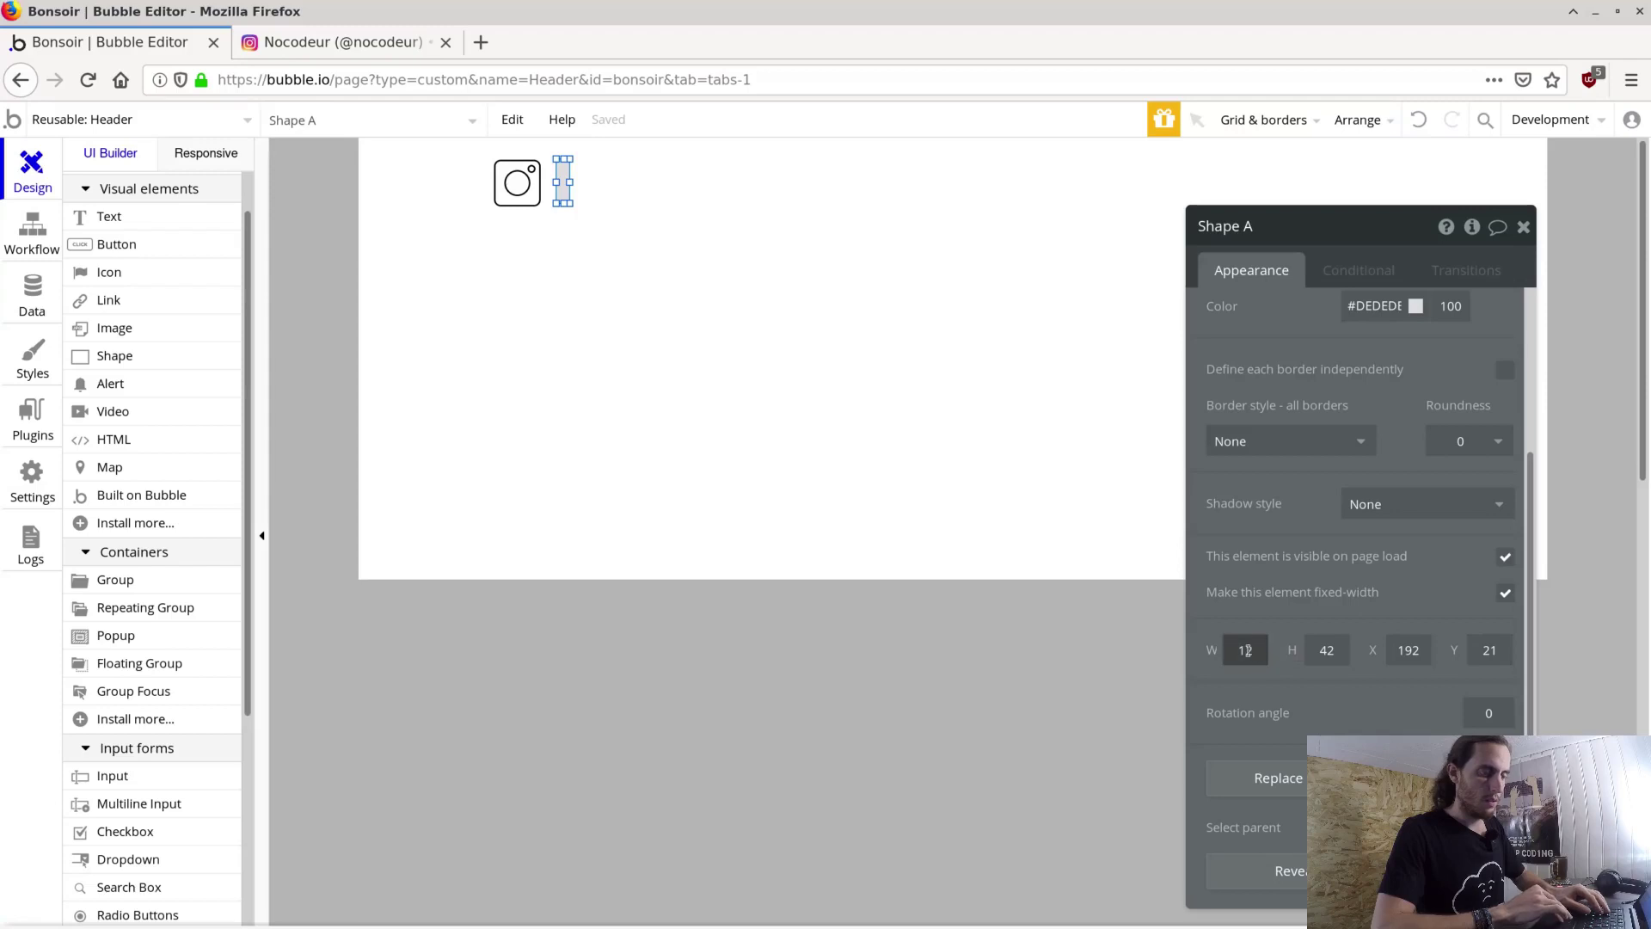
pyautogui.write('1')
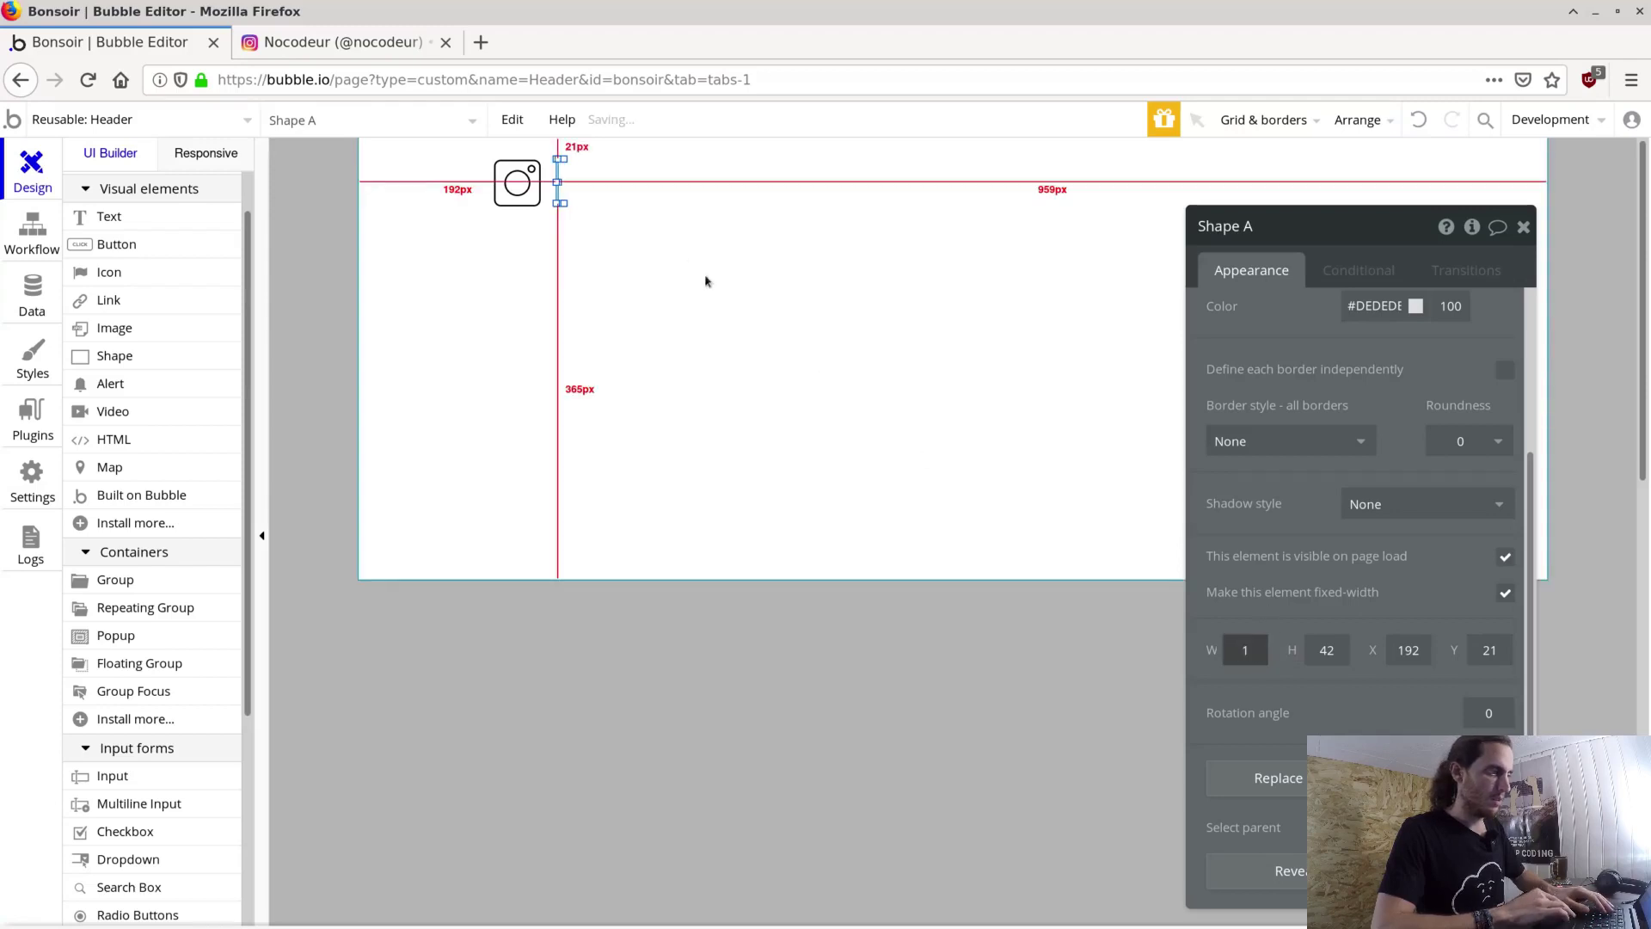
pyautogui.click(663, 250)
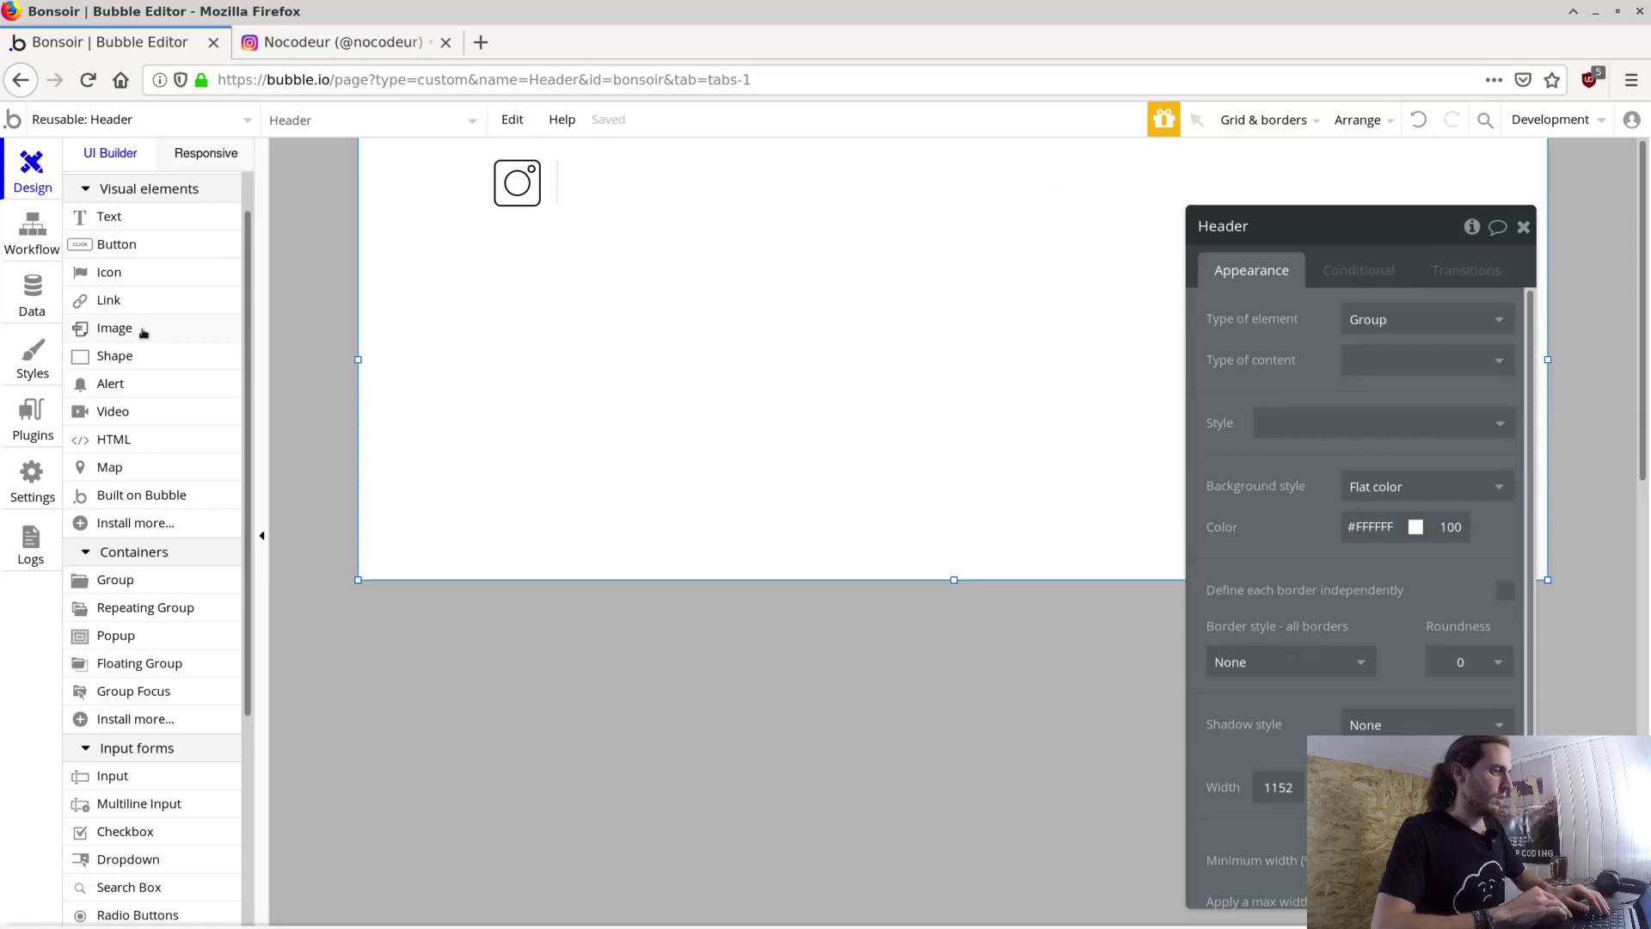
pyautogui.hotkey('ctrl', 'Tab')
pyautogui.hotkey('ctrl', 'Tab')
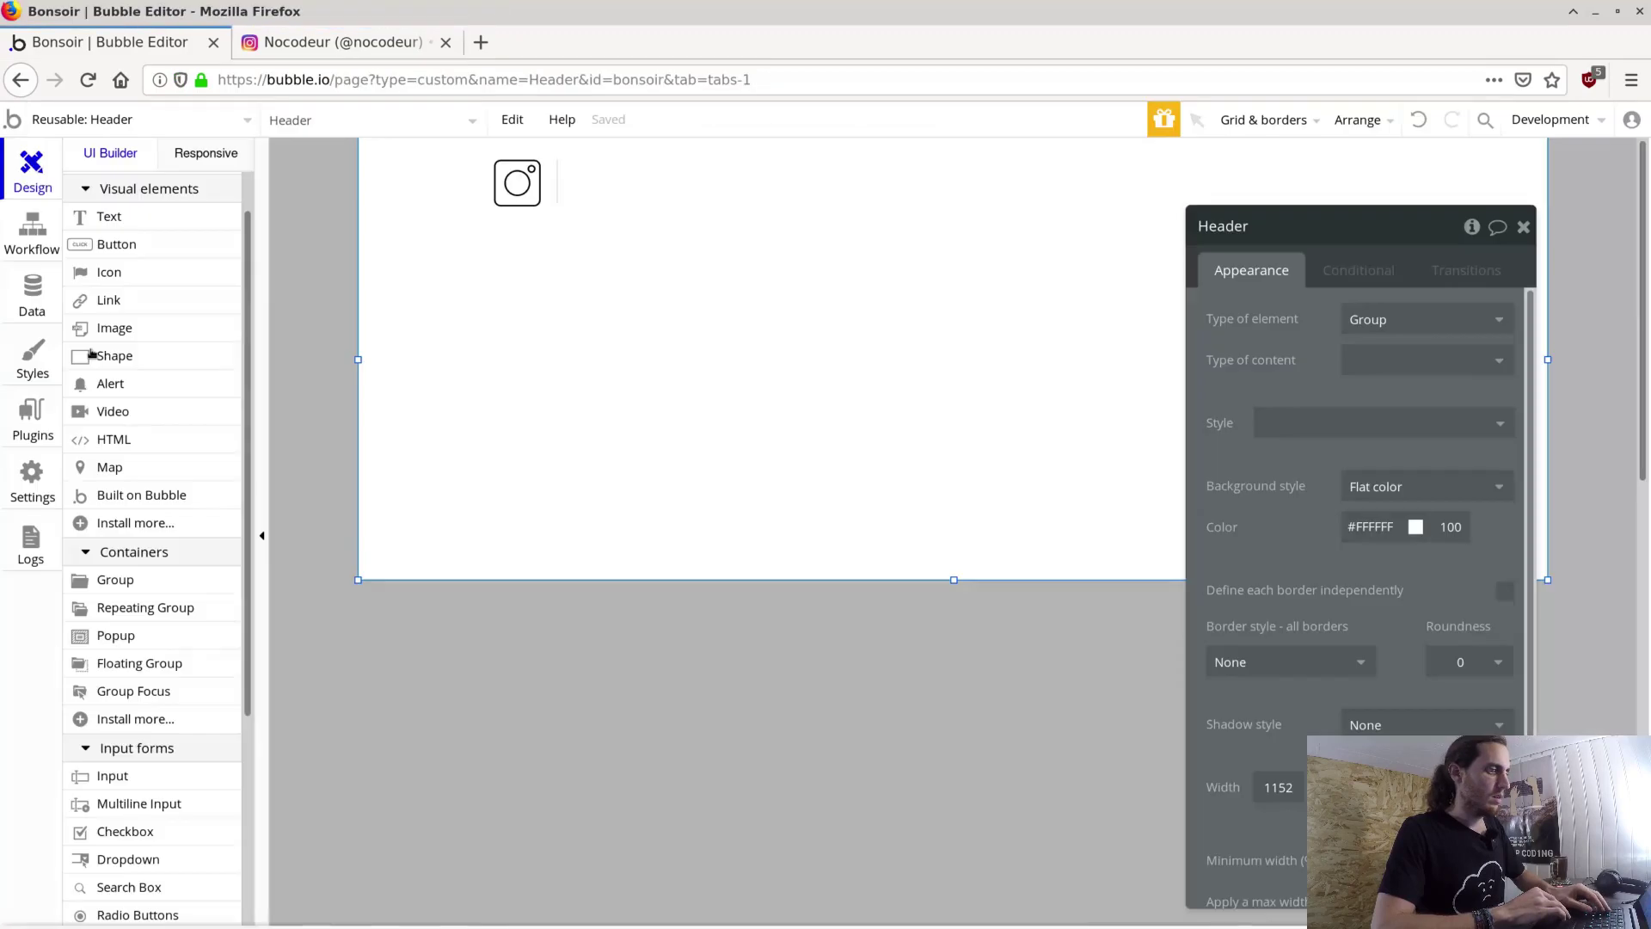
# Place a text element reading 'Instagram' beside the divider and resize its box
pyautogui.click(133, 225)
pyautogui.click(587, 180)
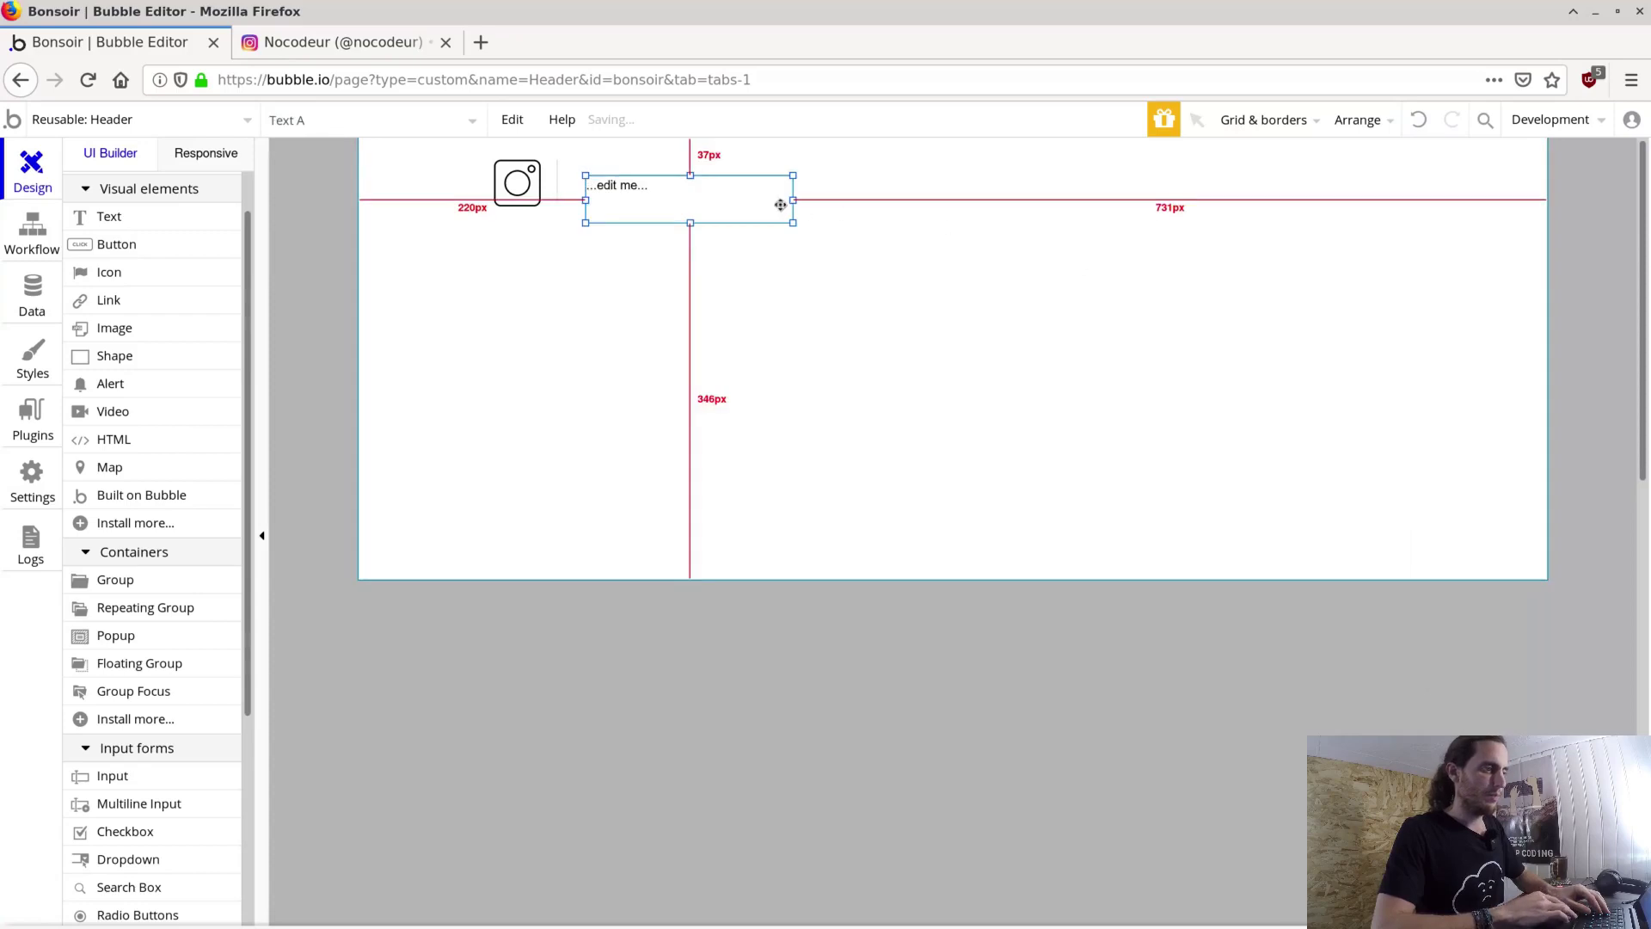
pyautogui.doubleClick(725, 203)
pyautogui.write('Instagram')
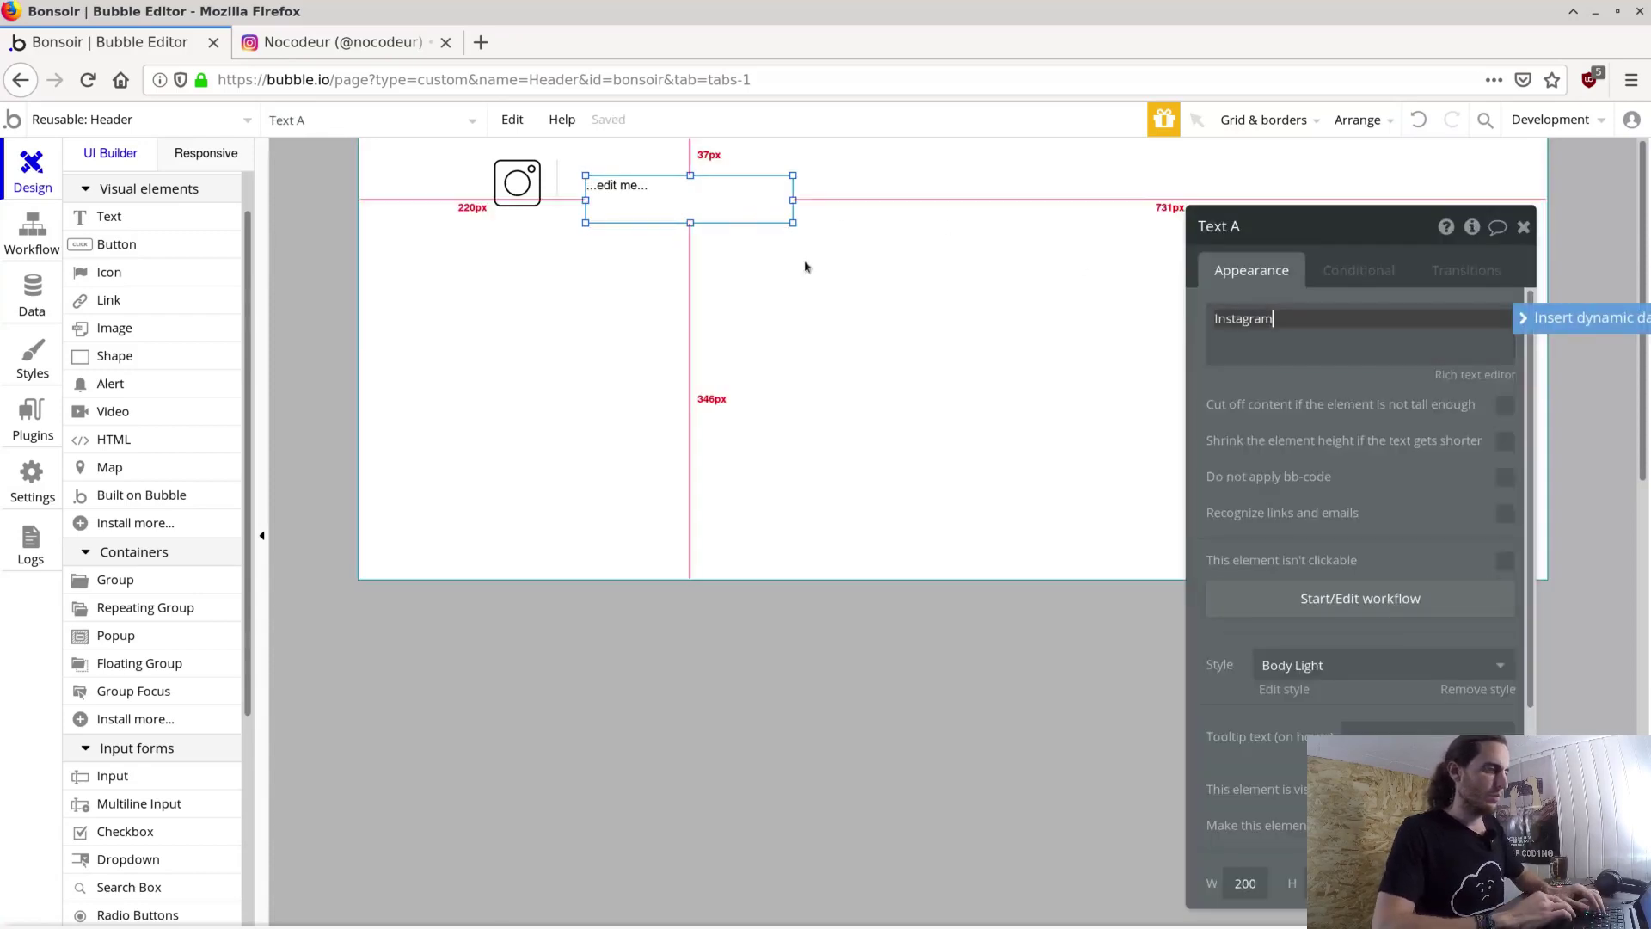
pyautogui.click(714, 218)
pyautogui.click(689, 196)
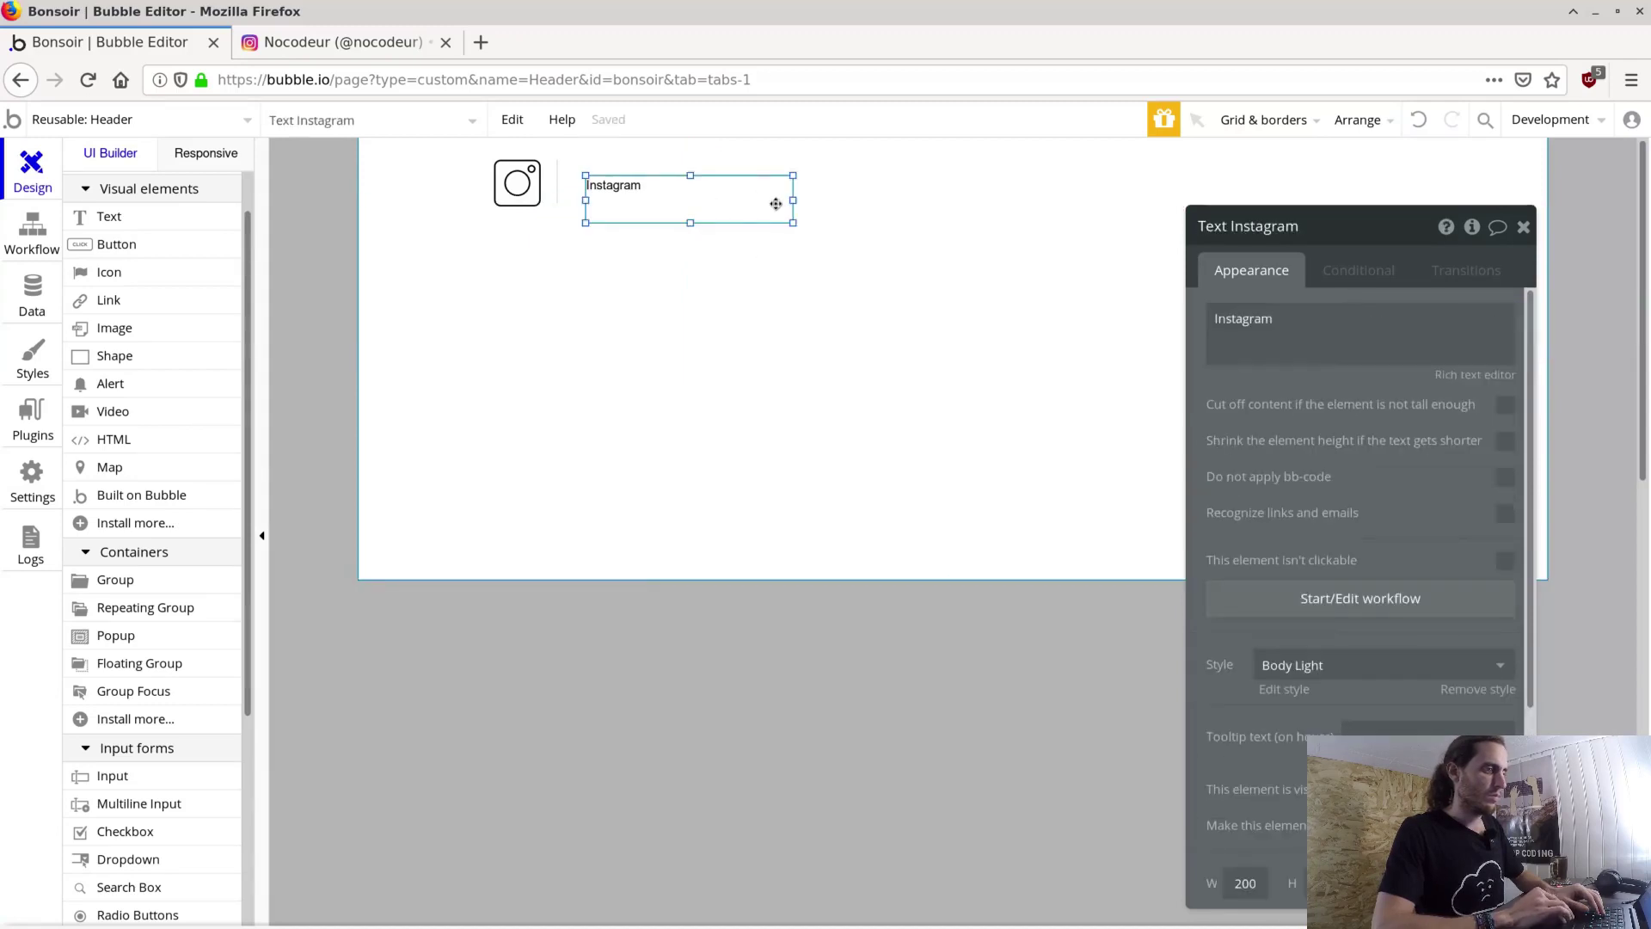
pyautogui.moveTo(793, 222); pyautogui.dragTo(714, 186)
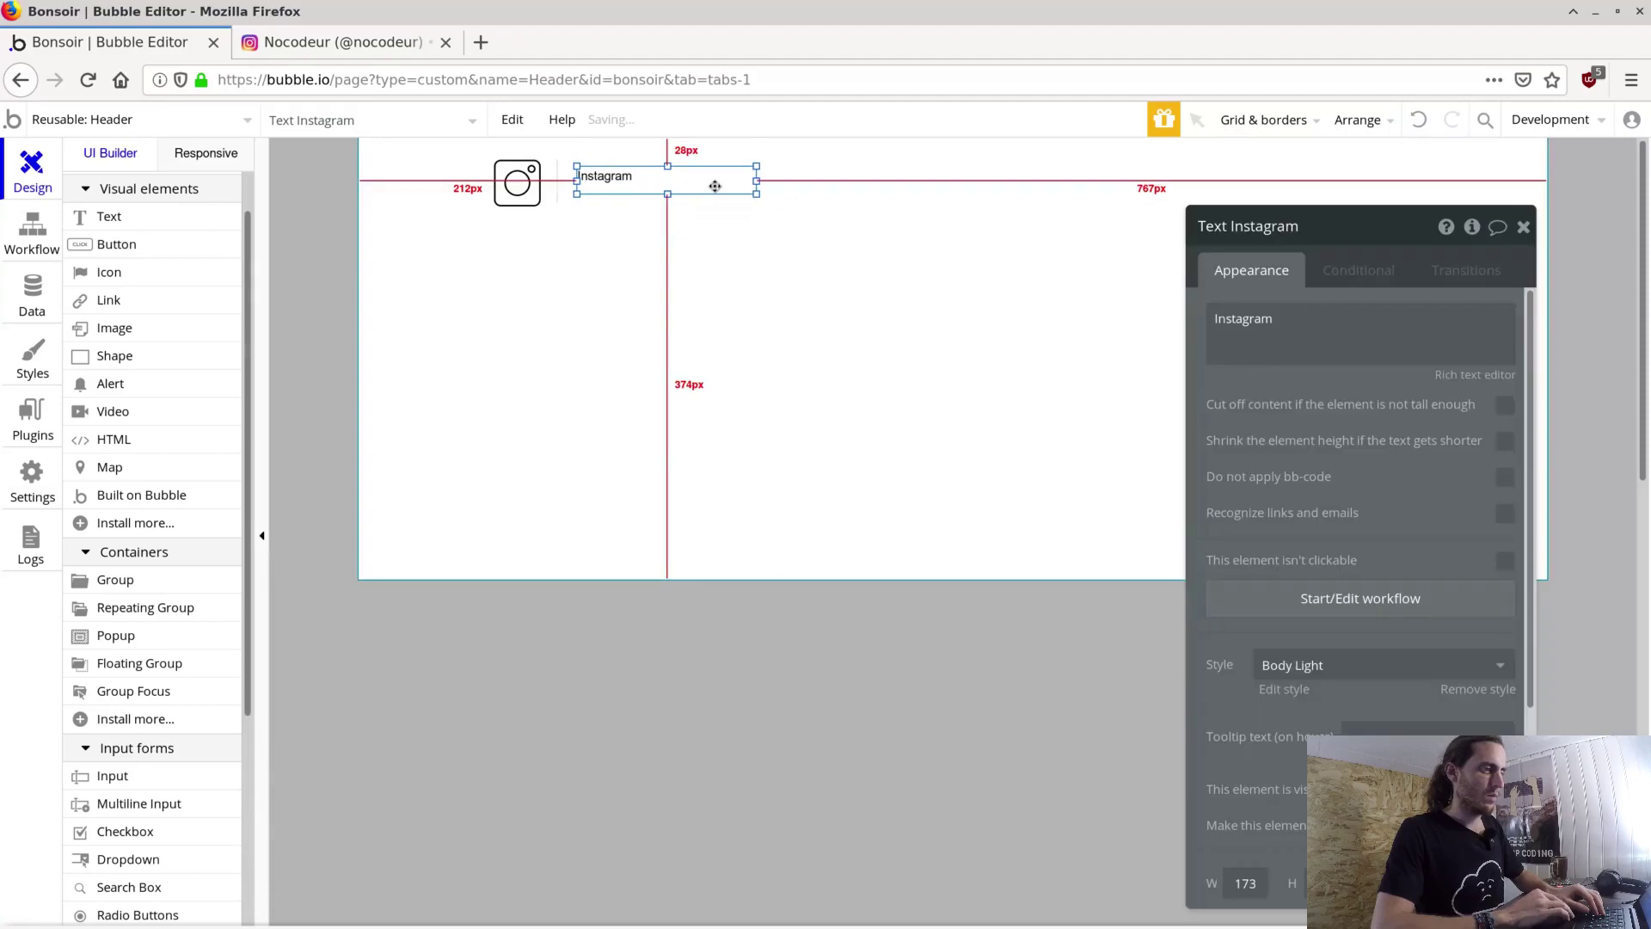
# Remove the Body Light style, set the Instagram text to font size 24 and fit its box
pyautogui.scroll(-5, 1261, 405)
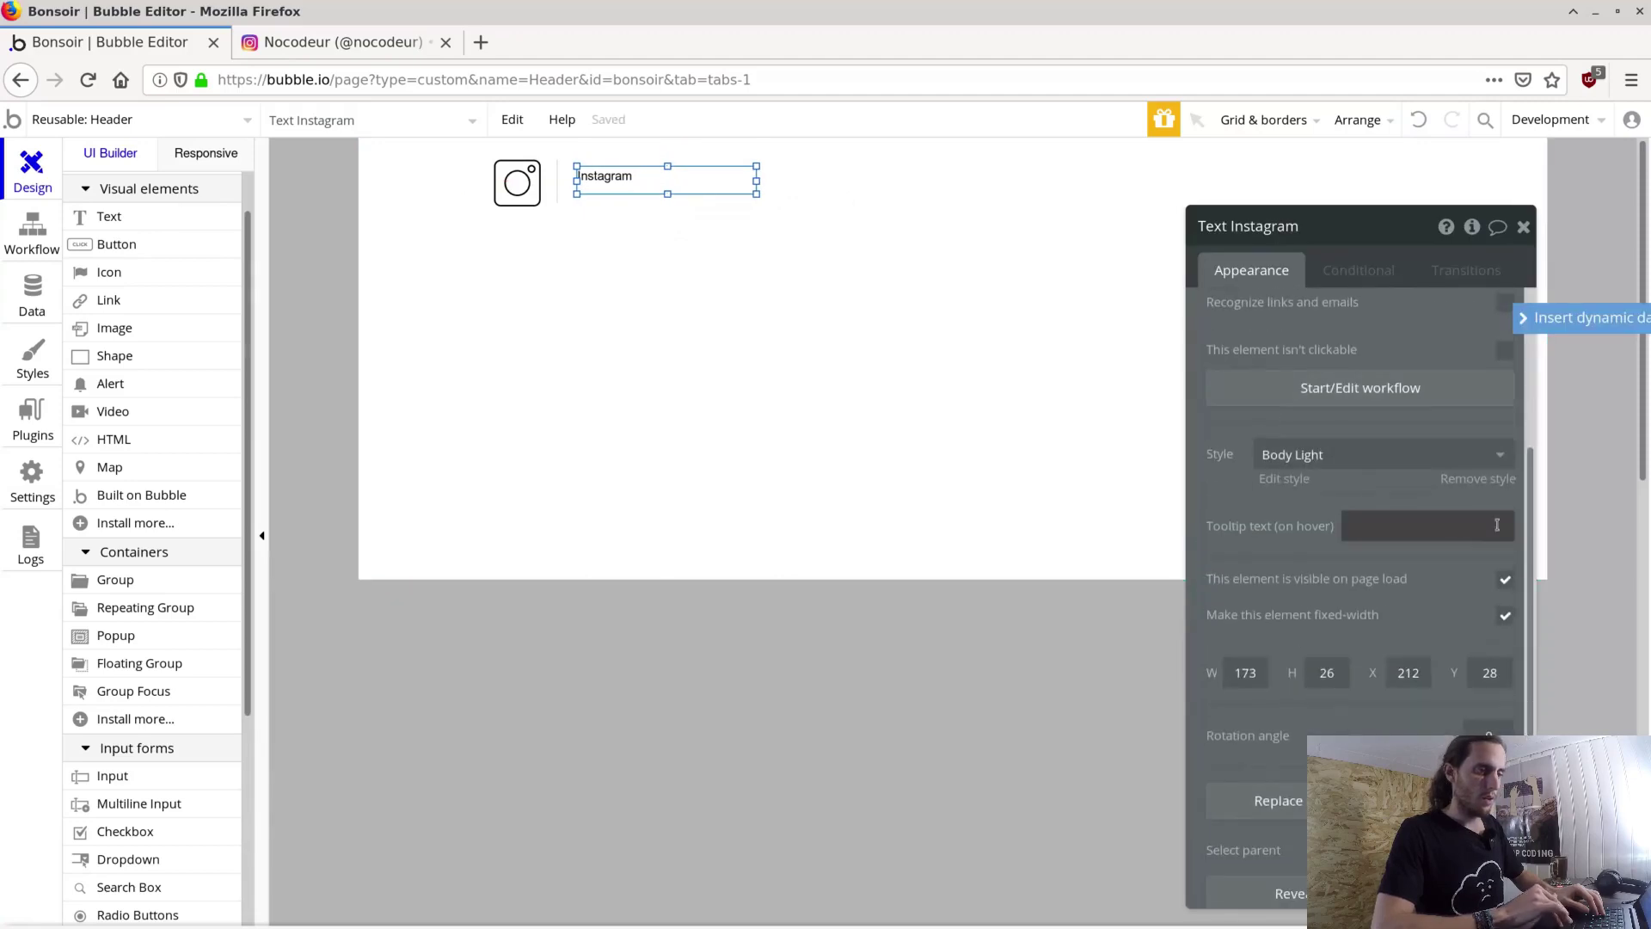
pyautogui.click(1488, 480)
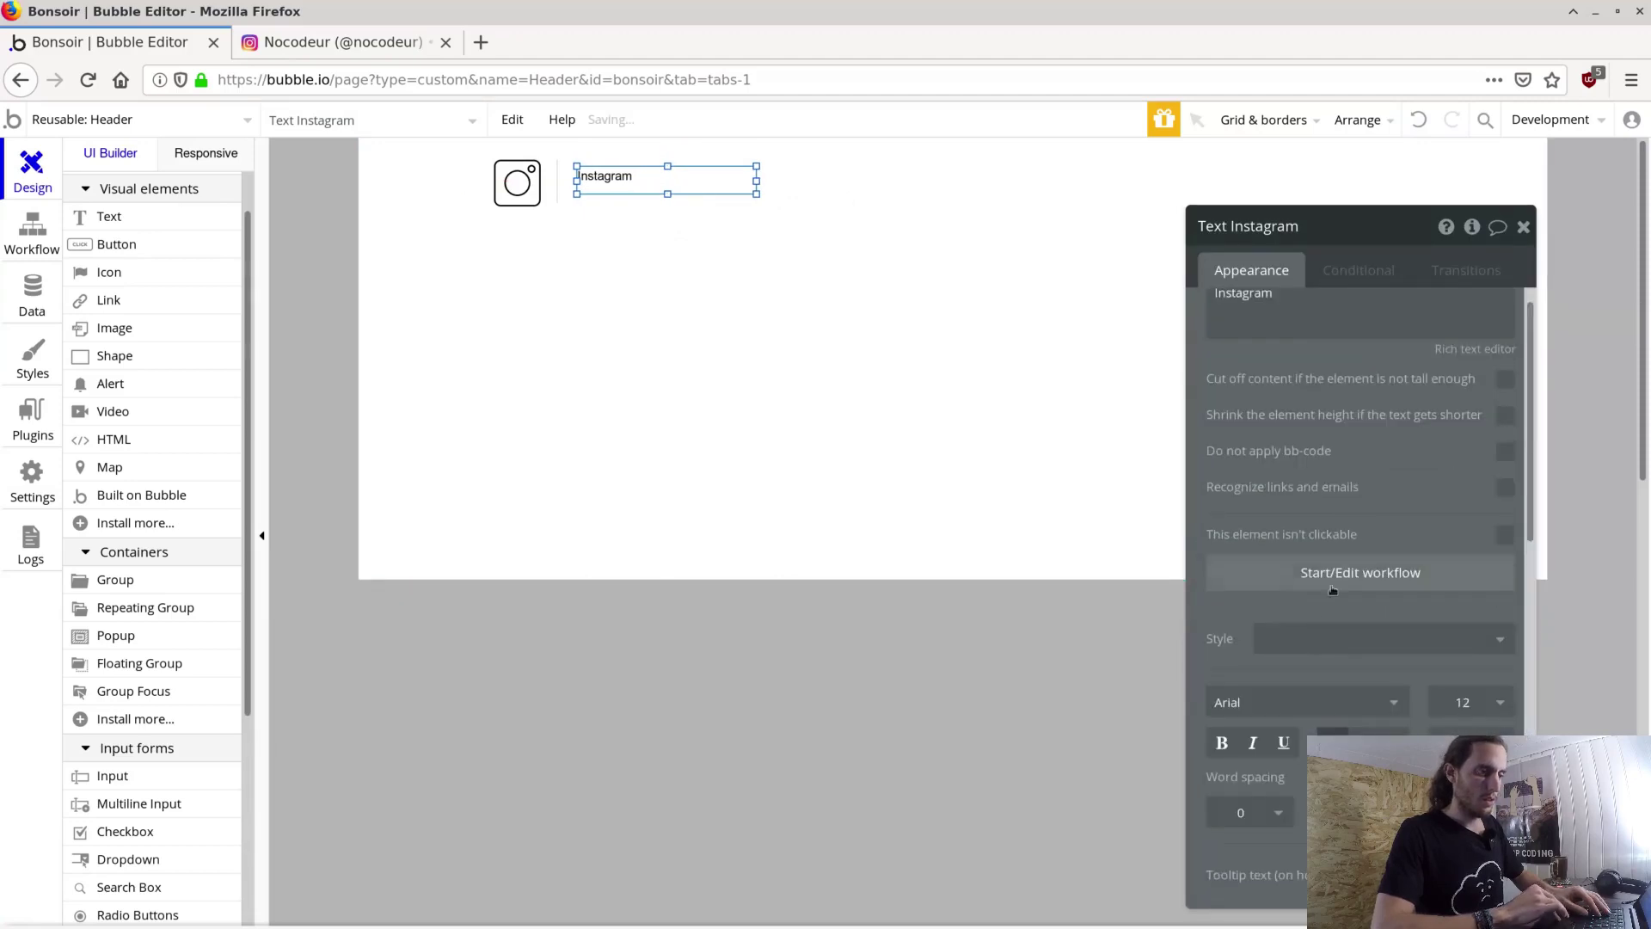
pyautogui.click(1469, 702)
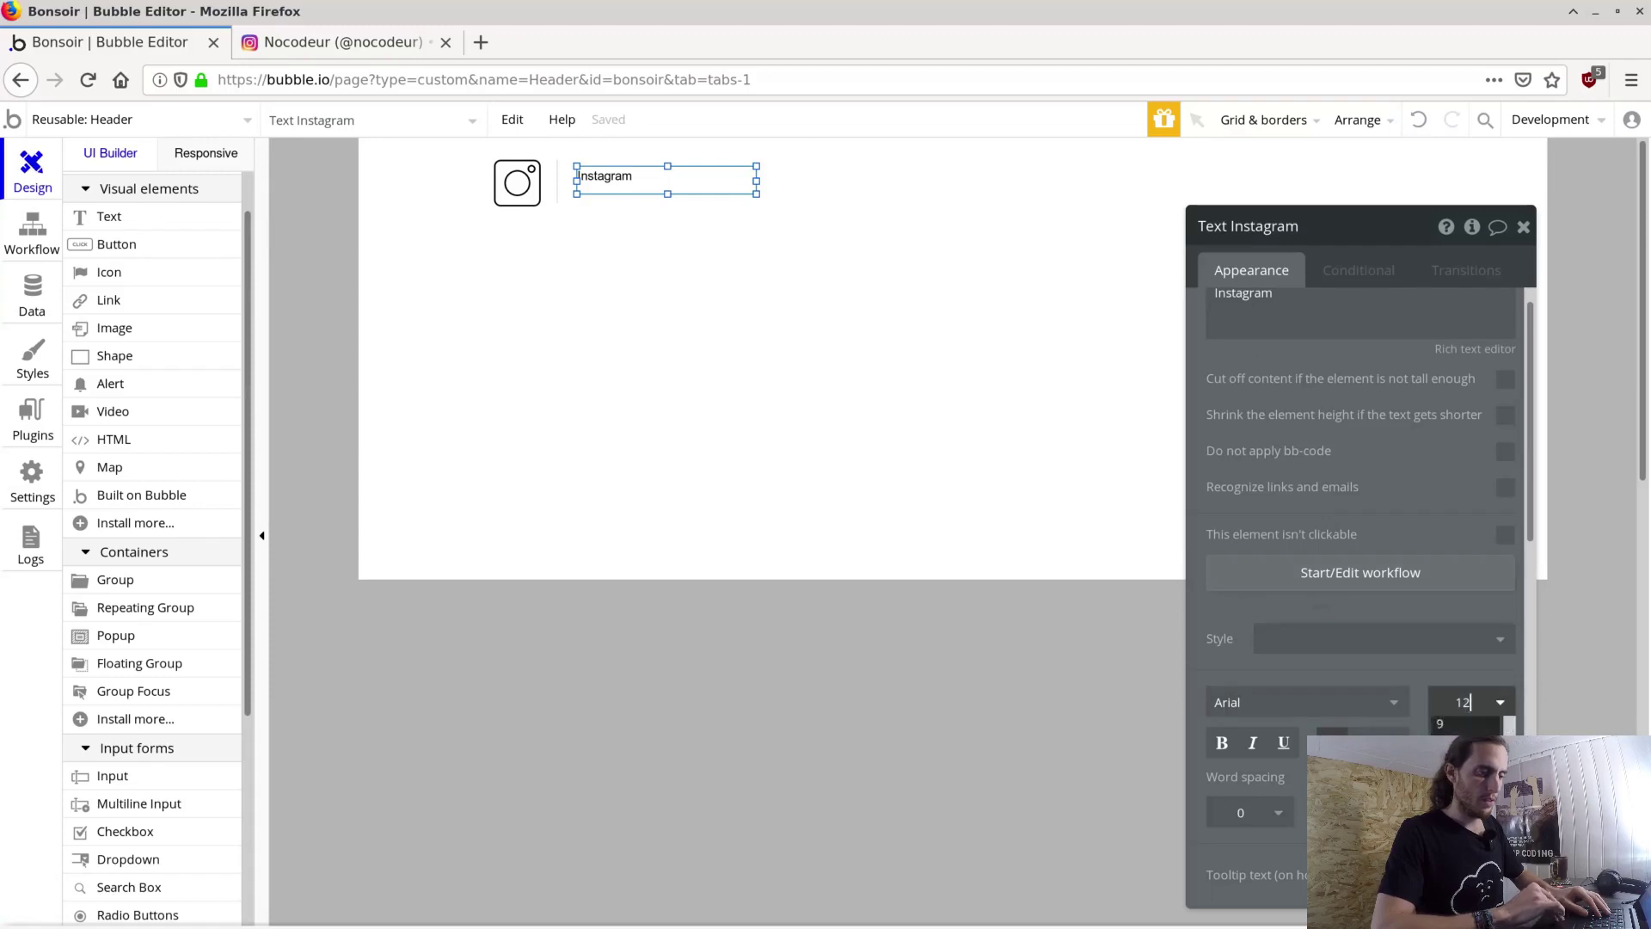
pyautogui.write('24')
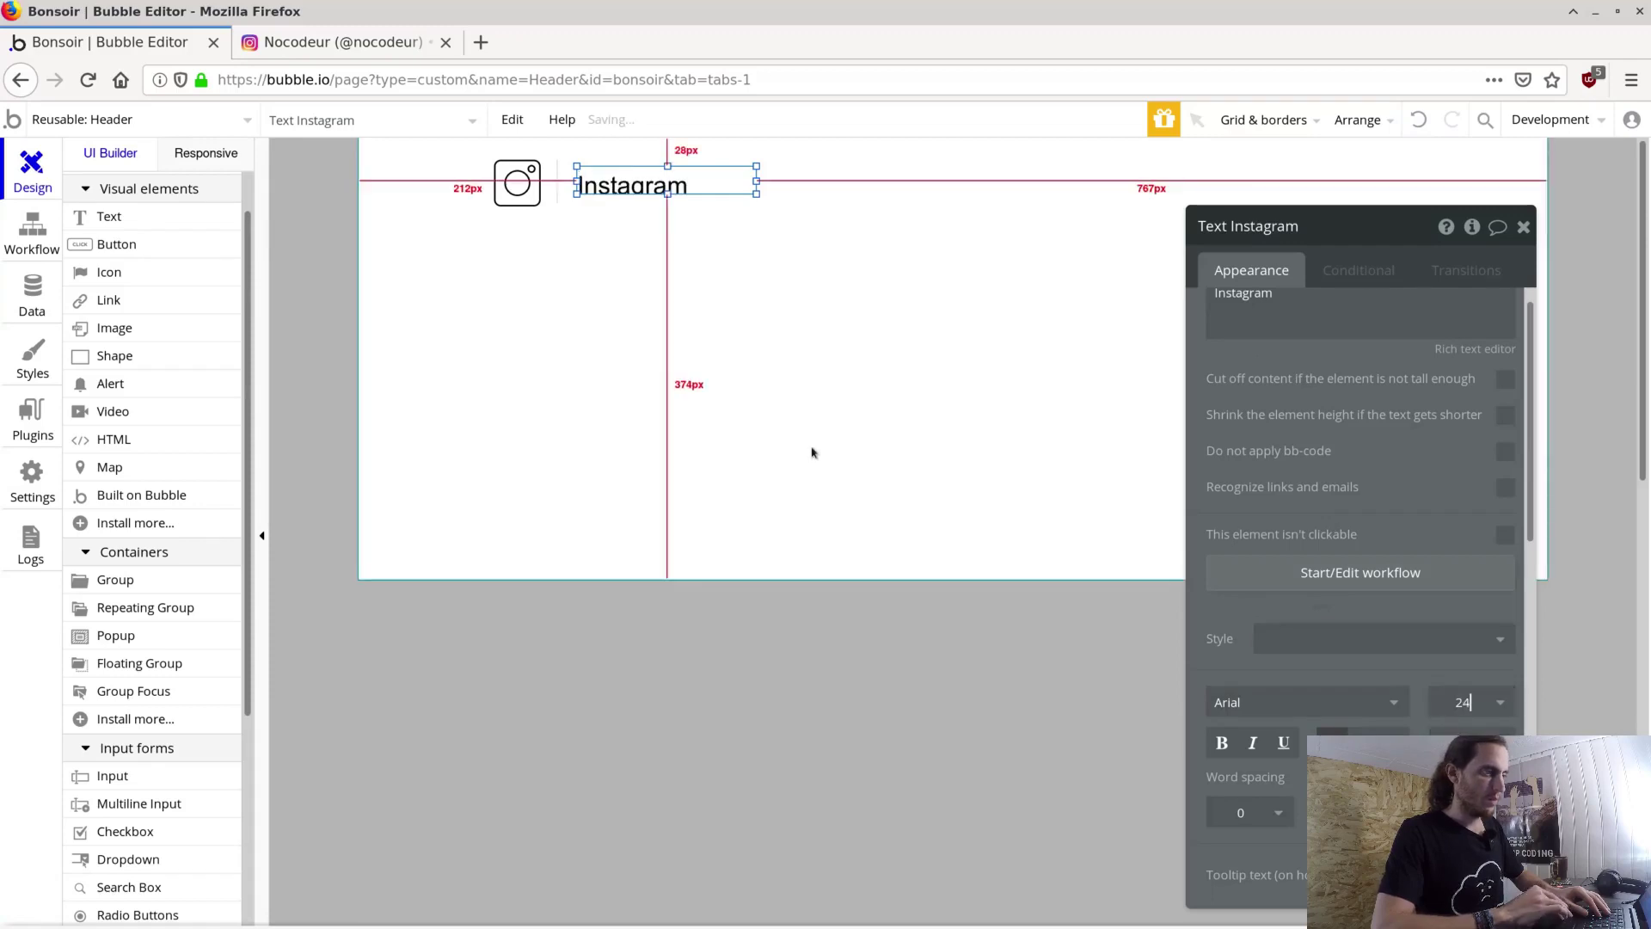
pyautogui.moveTo(667, 194); pyautogui.dragTo(668, 200)
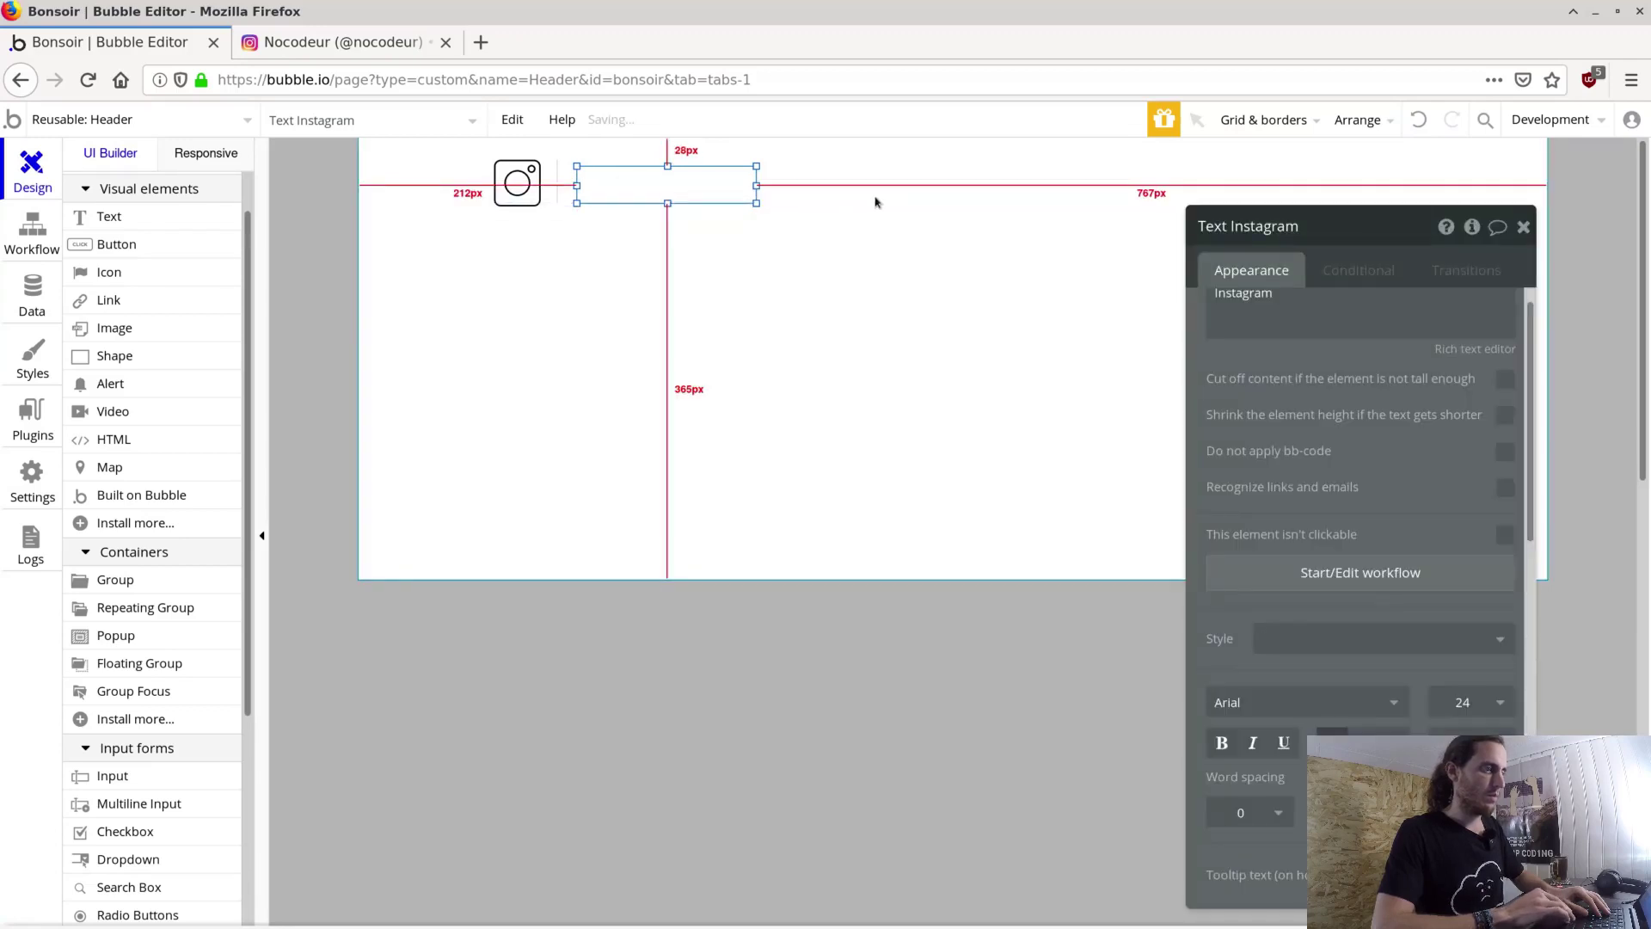
pyautogui.moveTo(664, 166); pyautogui.dragTo(667, 159)
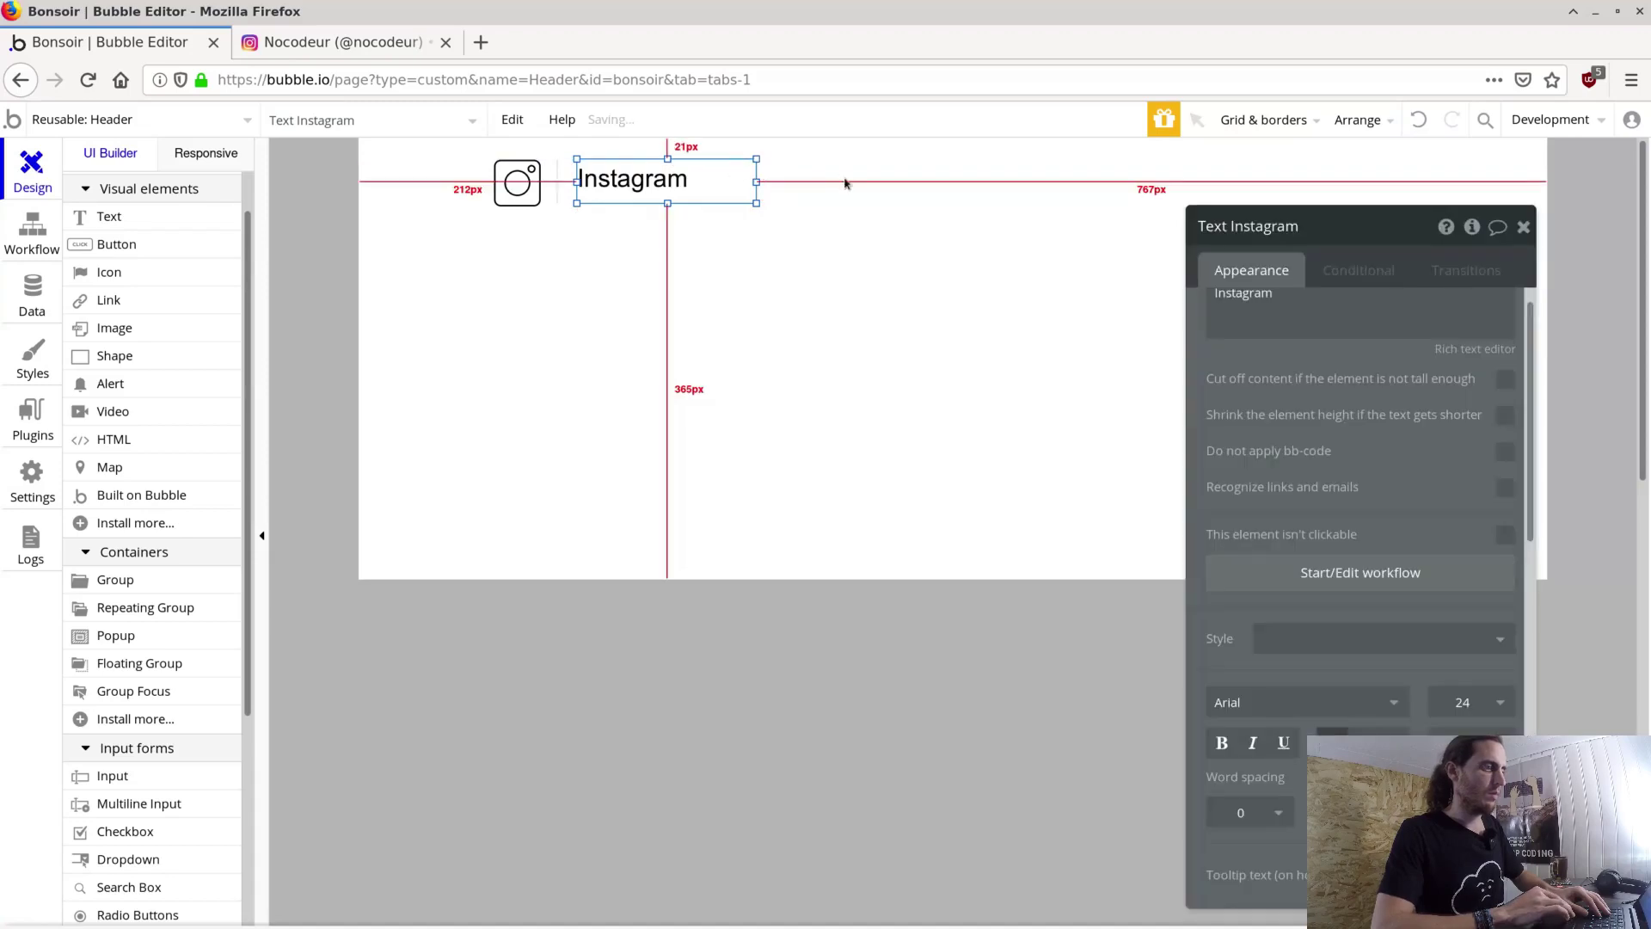
pyautogui.click(845, 183)
pyautogui.hotkey('ctrl', 'Tab')
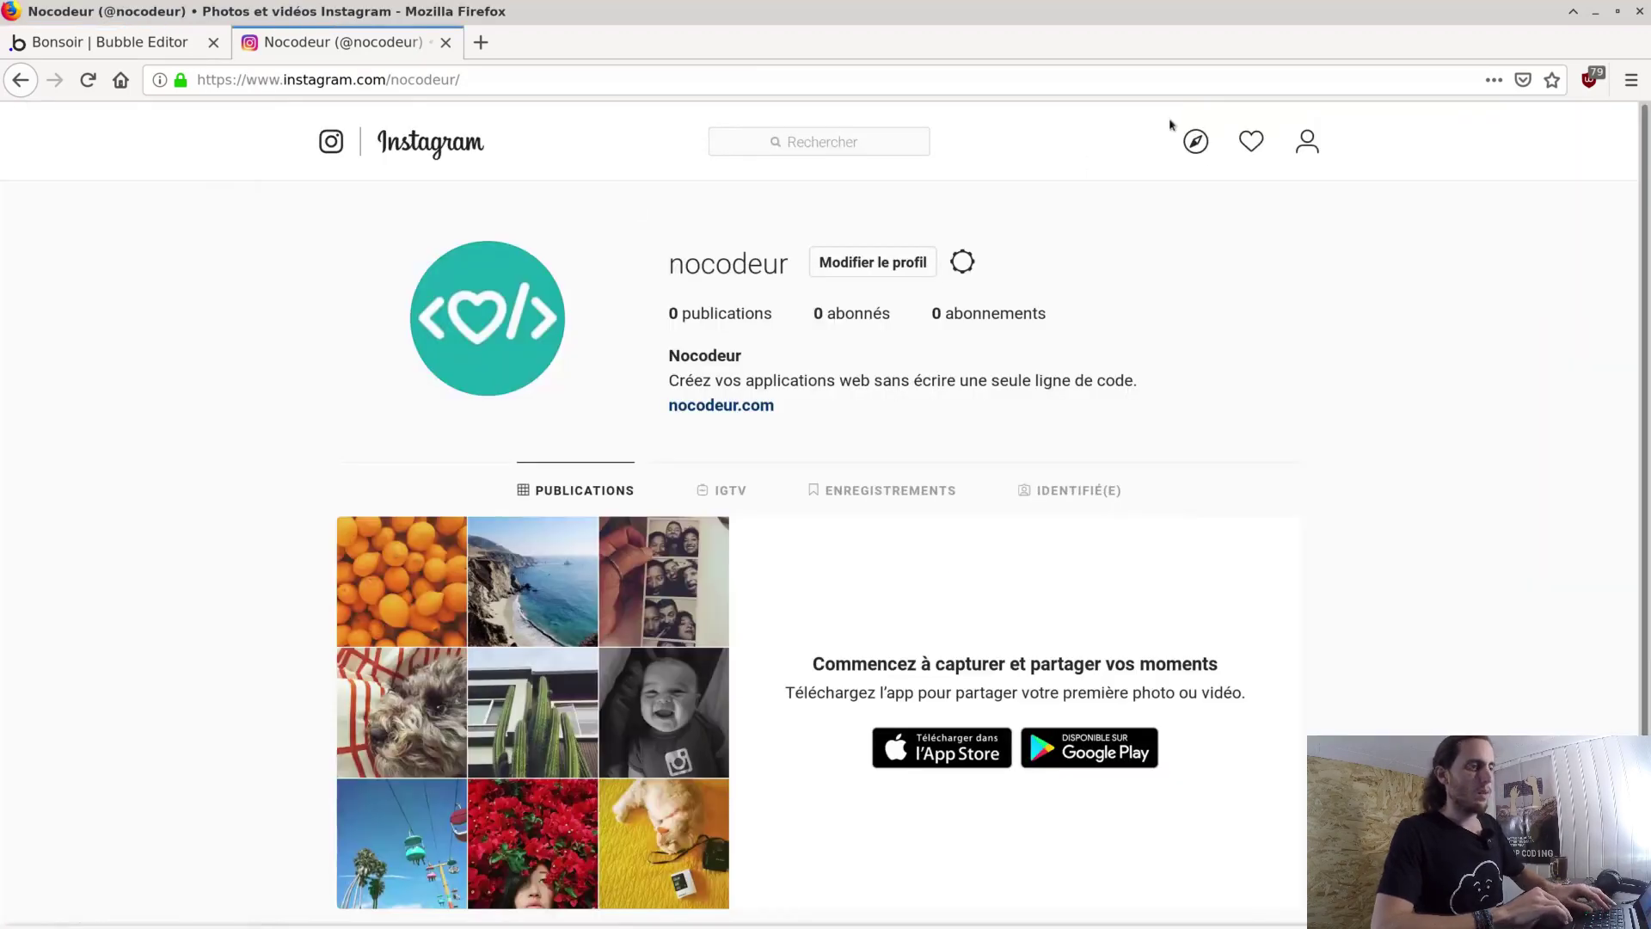
pyautogui.hotkey('ctrl', 'Tab')
pyautogui.scroll(-5, 119, 412)
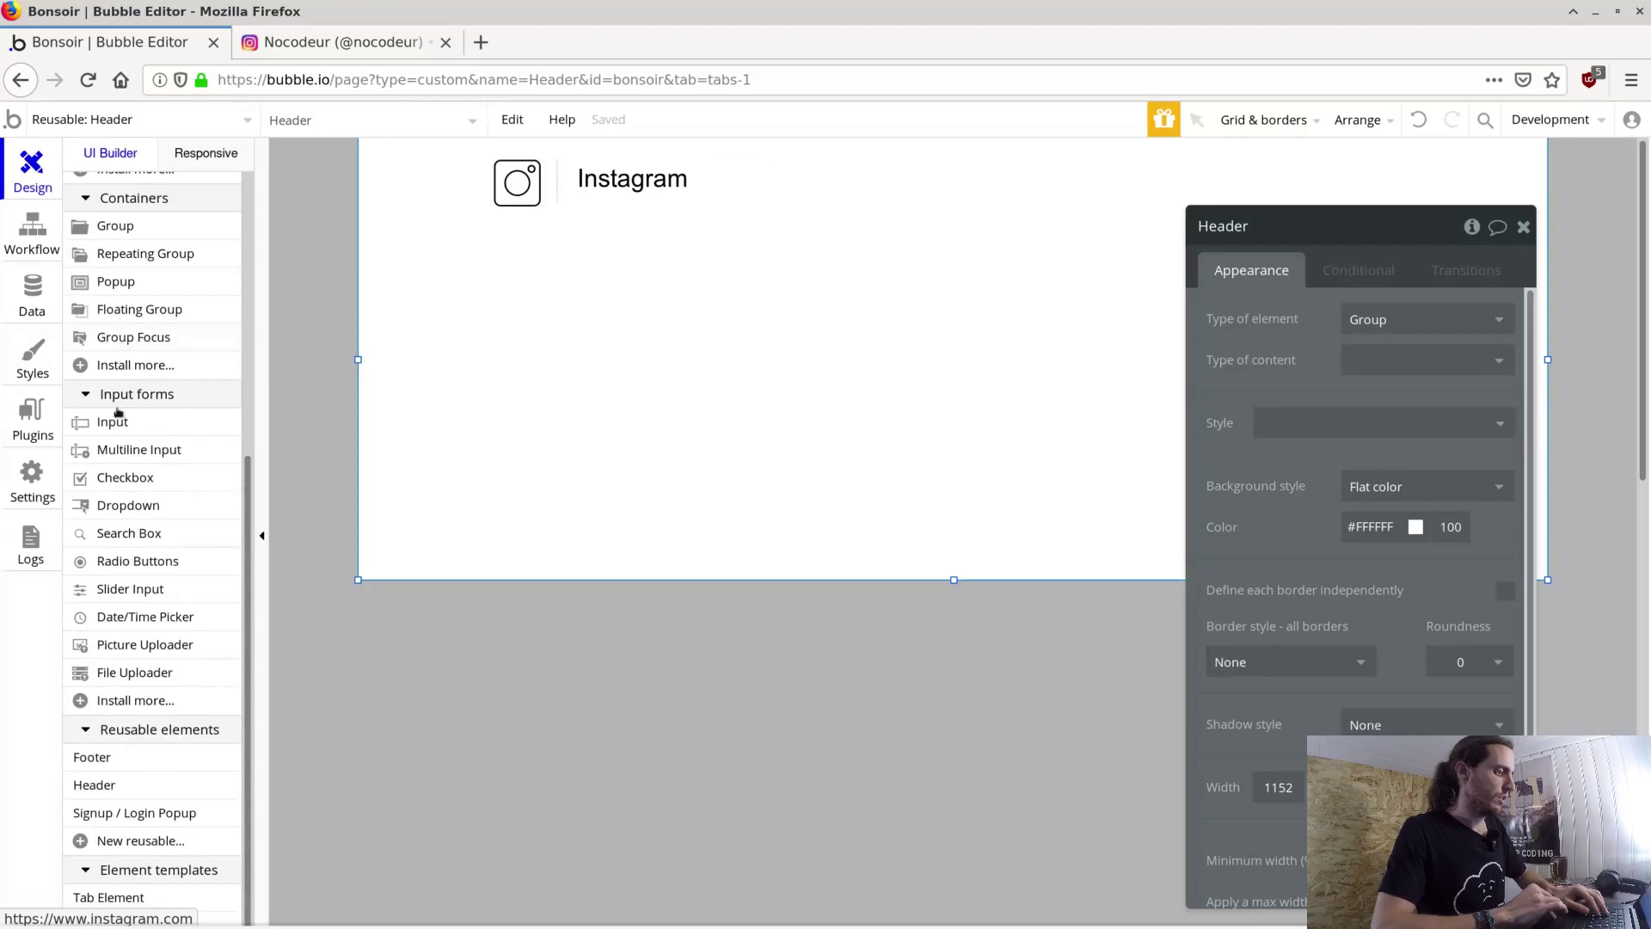
pyautogui.click(129, 533)
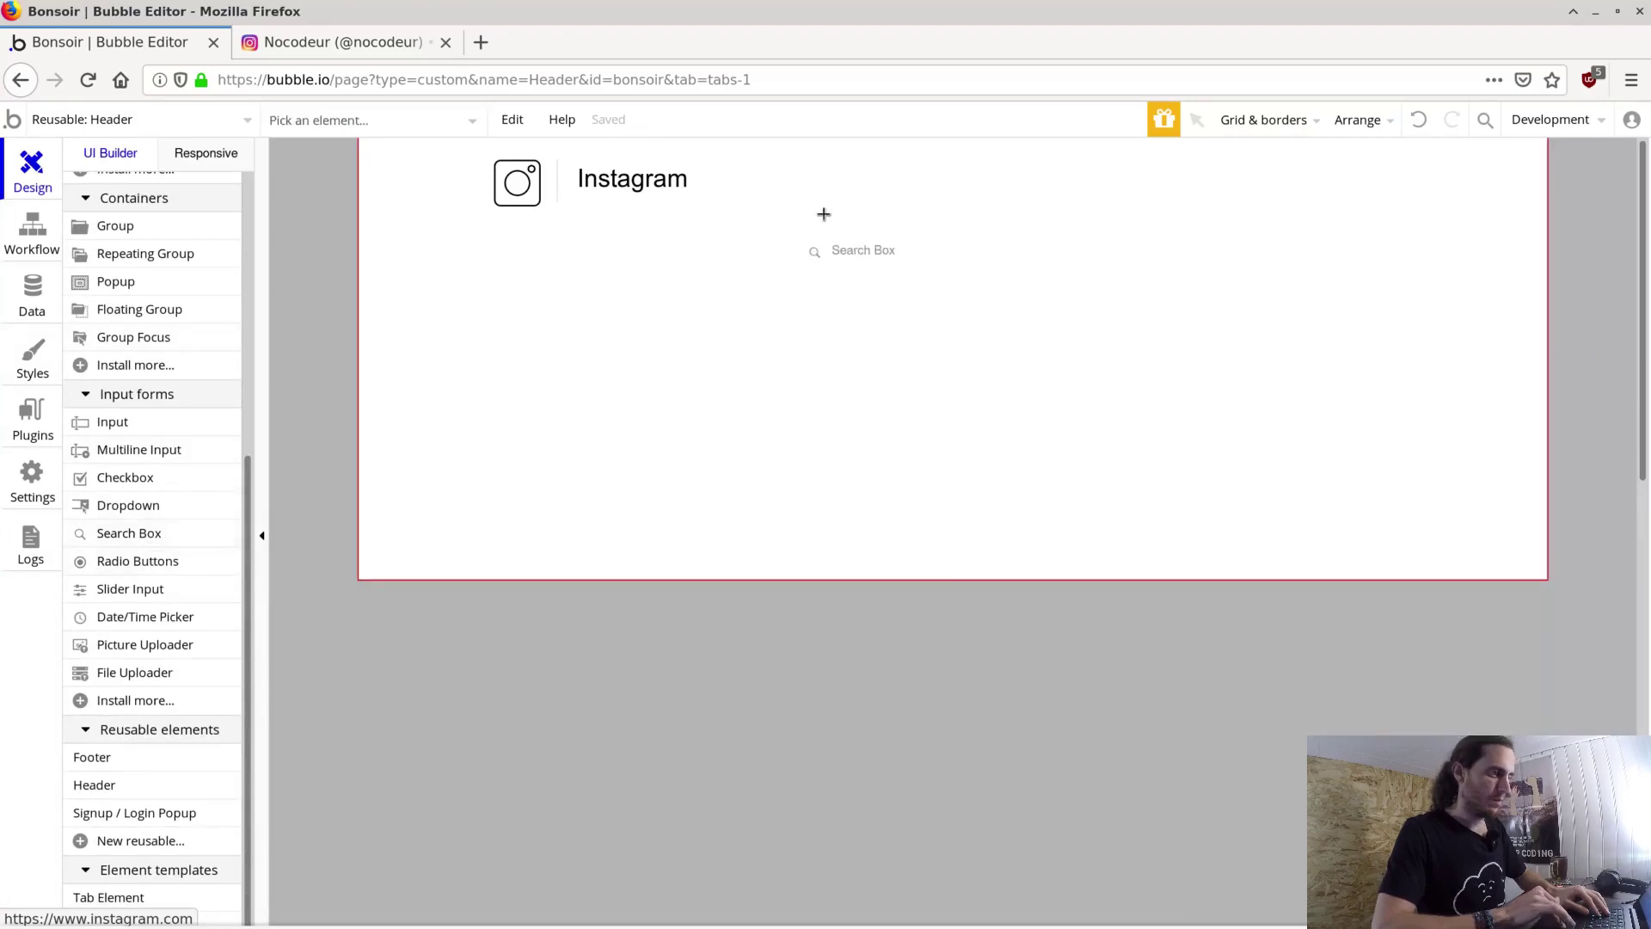
# Place a search box in the header with placeholder text 'Rechercher'
pyautogui.click(847, 168)
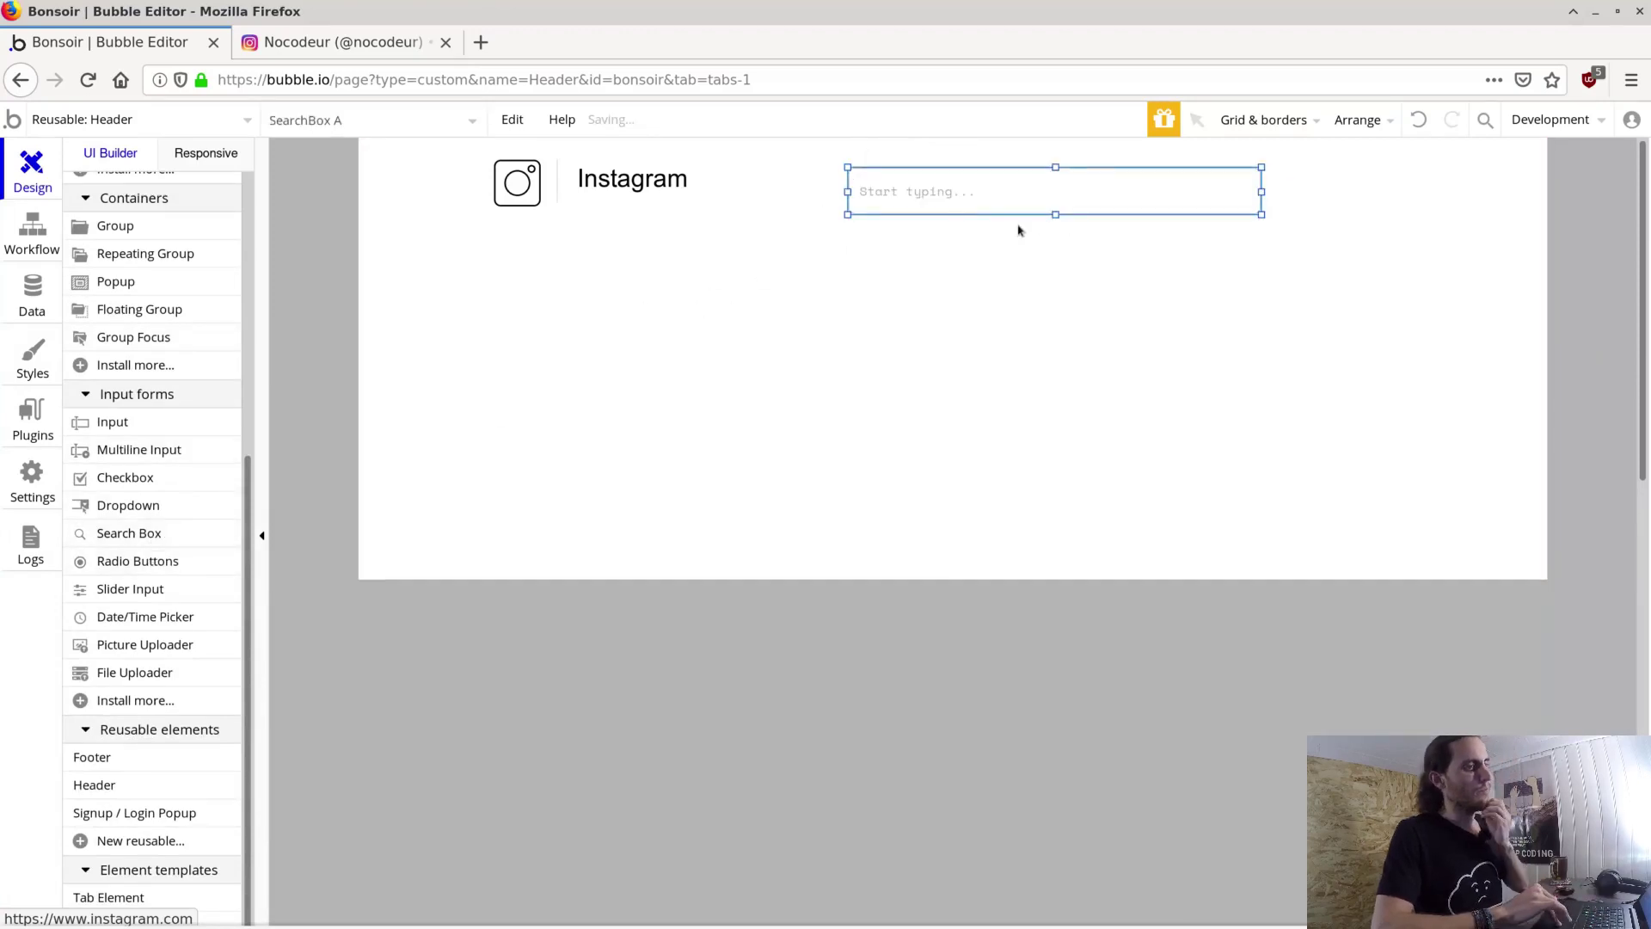
pyautogui.doubleClick(1077, 203)
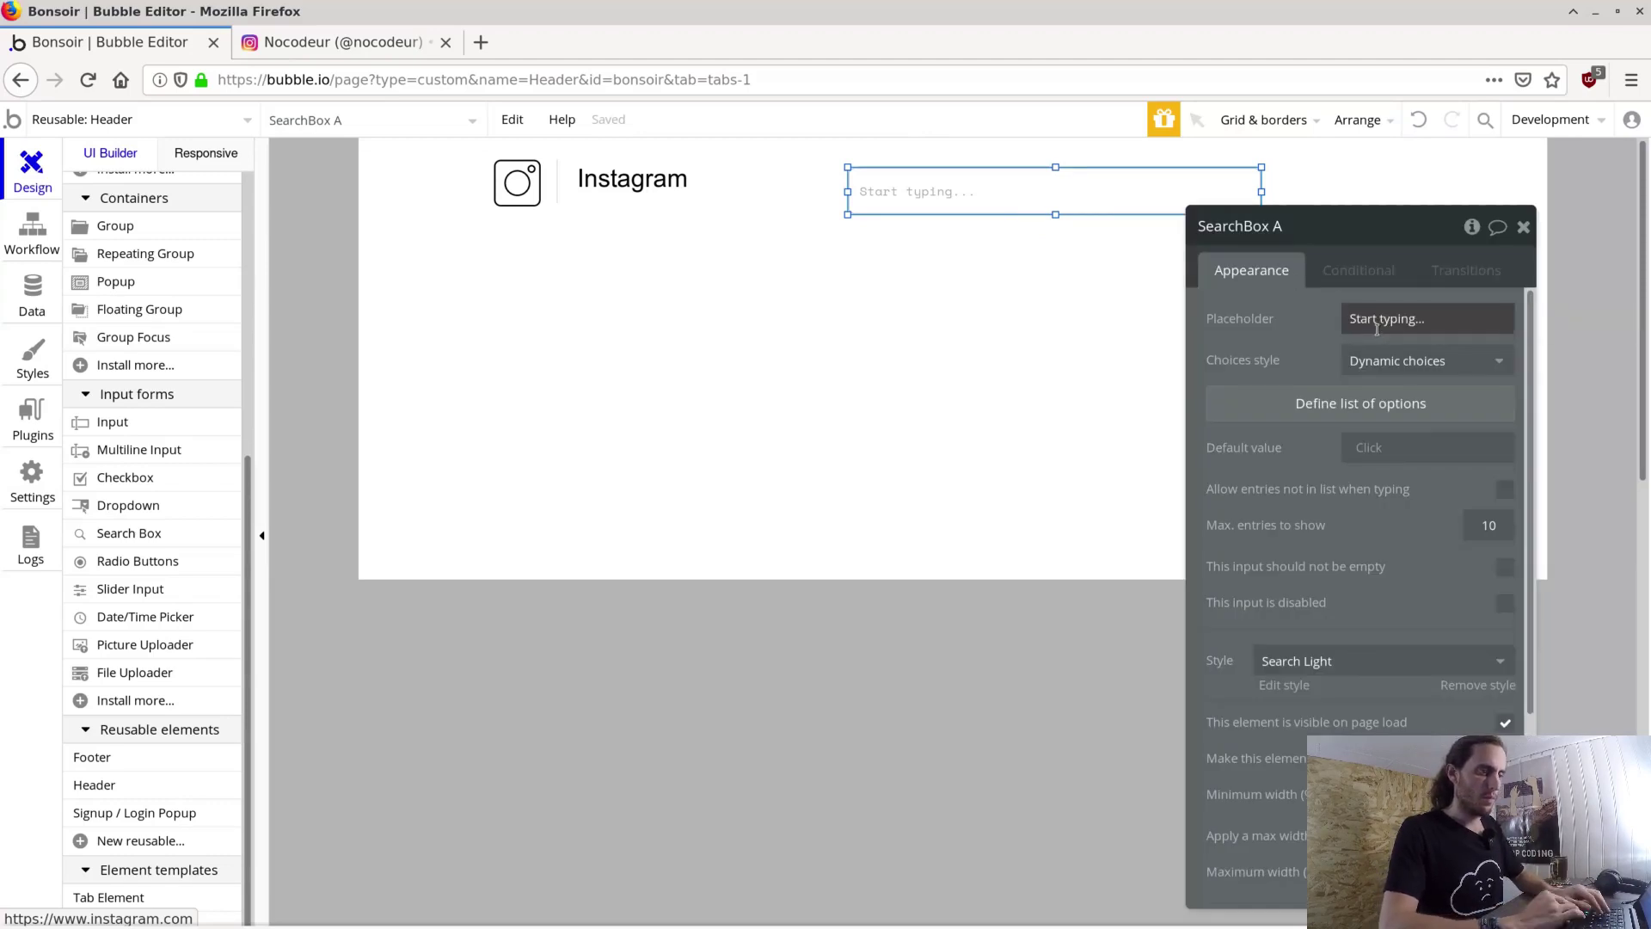
pyautogui.click(1377, 329)
pyautogui.write('Rochercher')
pyautogui.click(1176, 192)
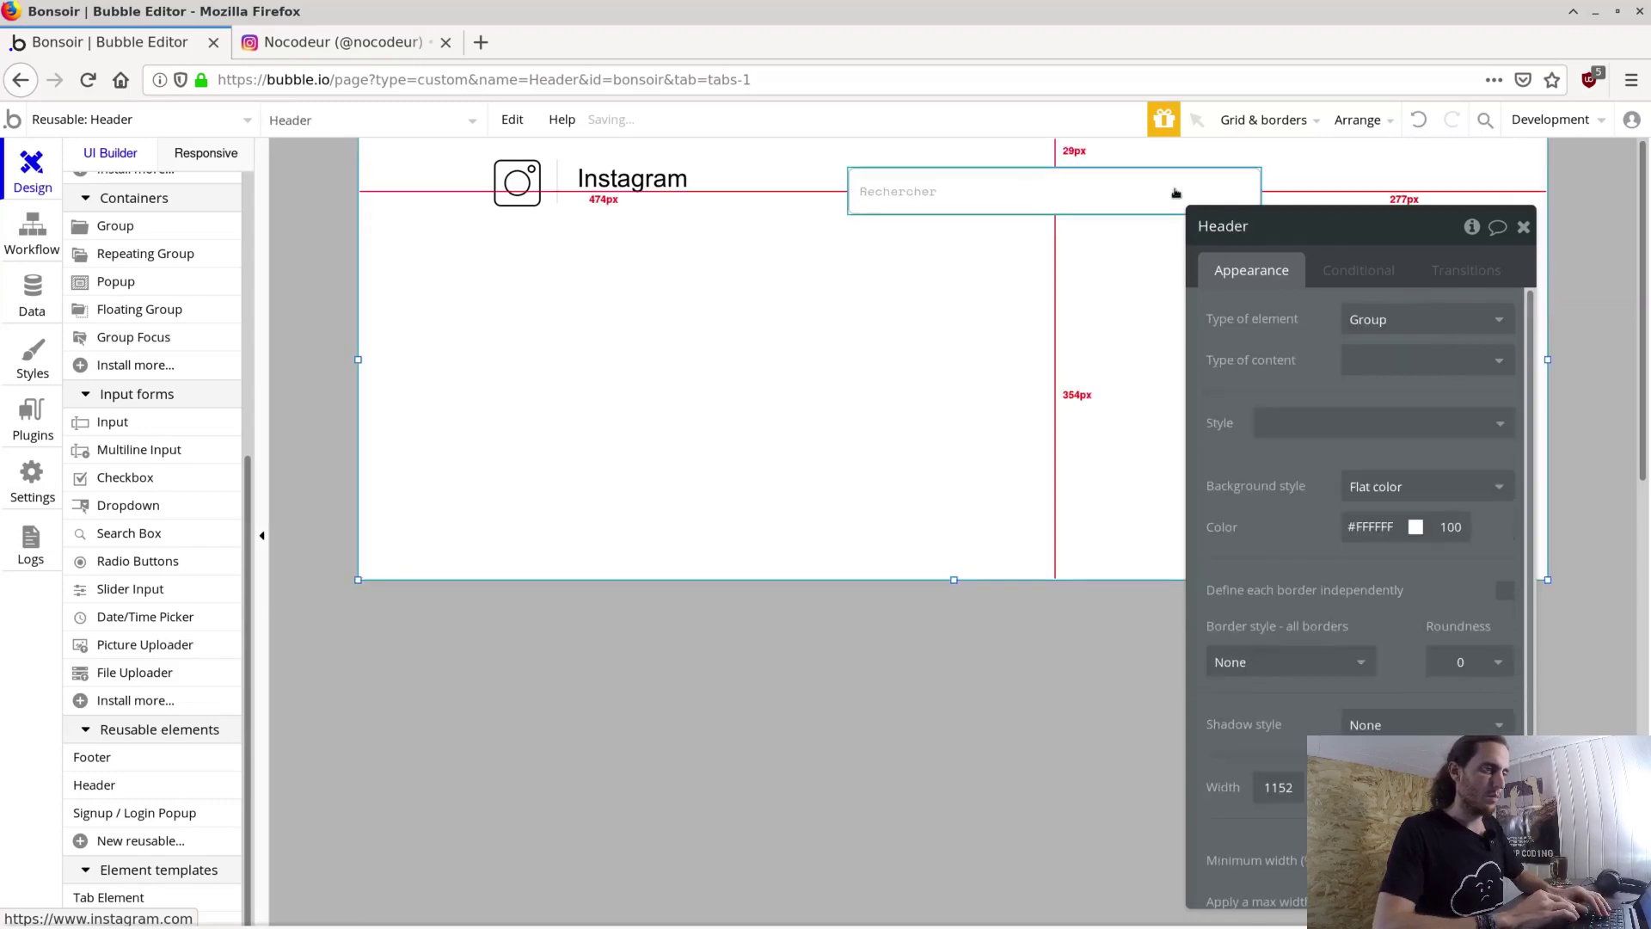
# Make the Rechercher search box narrower and shorter
pyautogui.click(1221, 189)
pyautogui.moveTo(1261, 192); pyautogui.dragTo(1138, 191)
pyautogui.moveTo(990, 215); pyautogui.dragTo(981, 183)
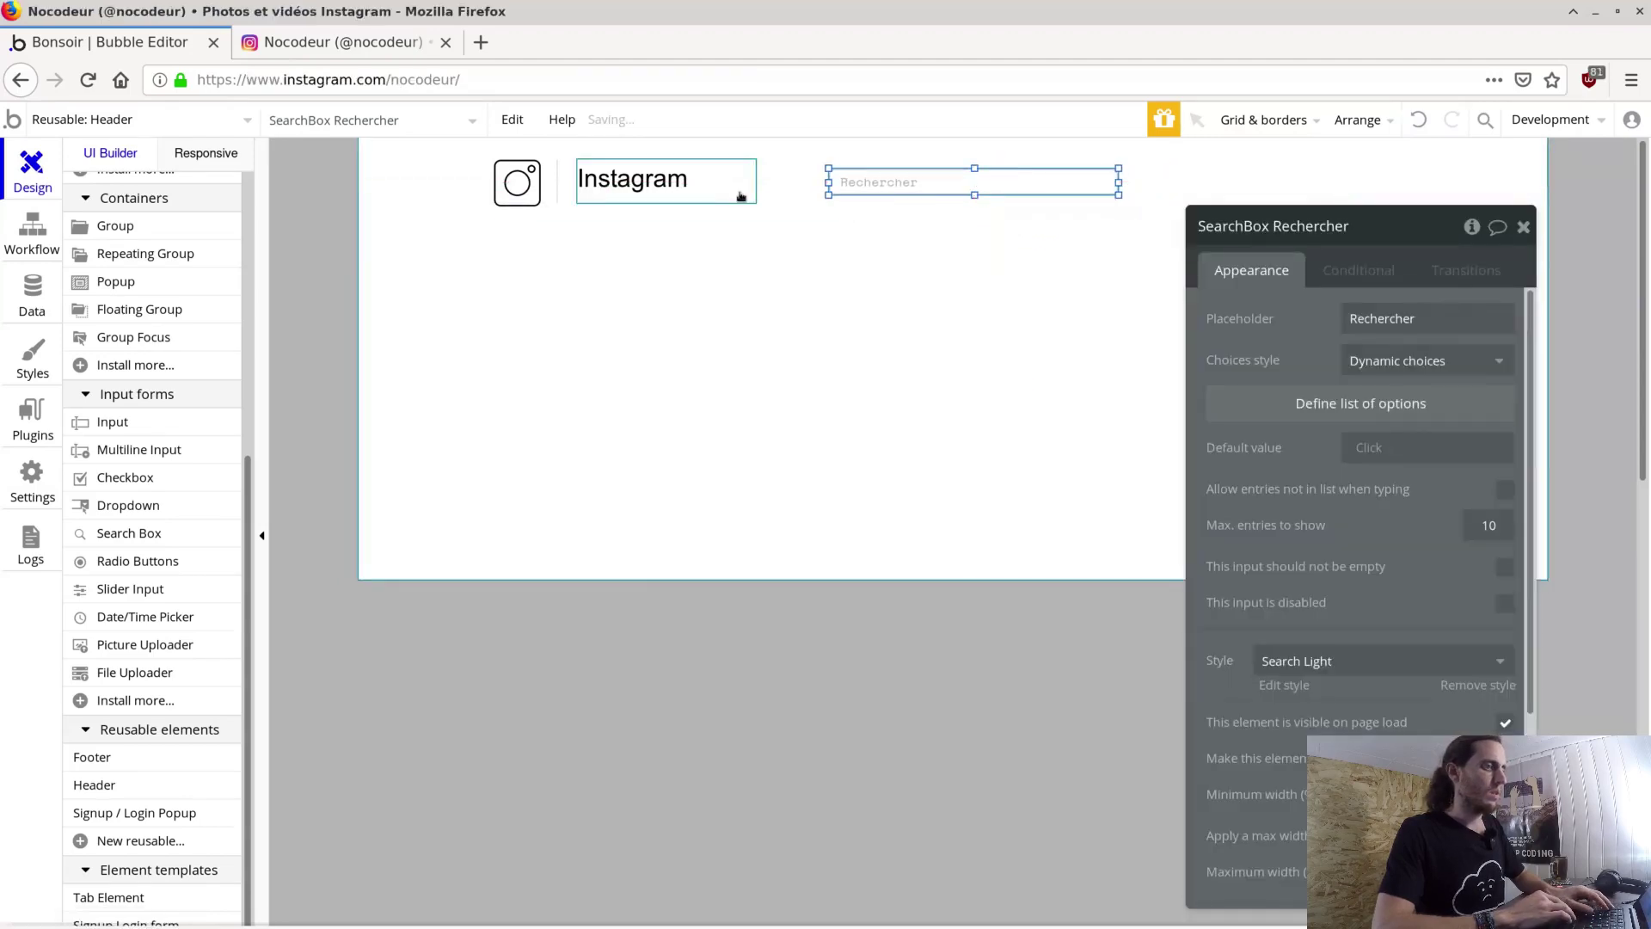
pyautogui.hotkey('ctrl', 'Tab')
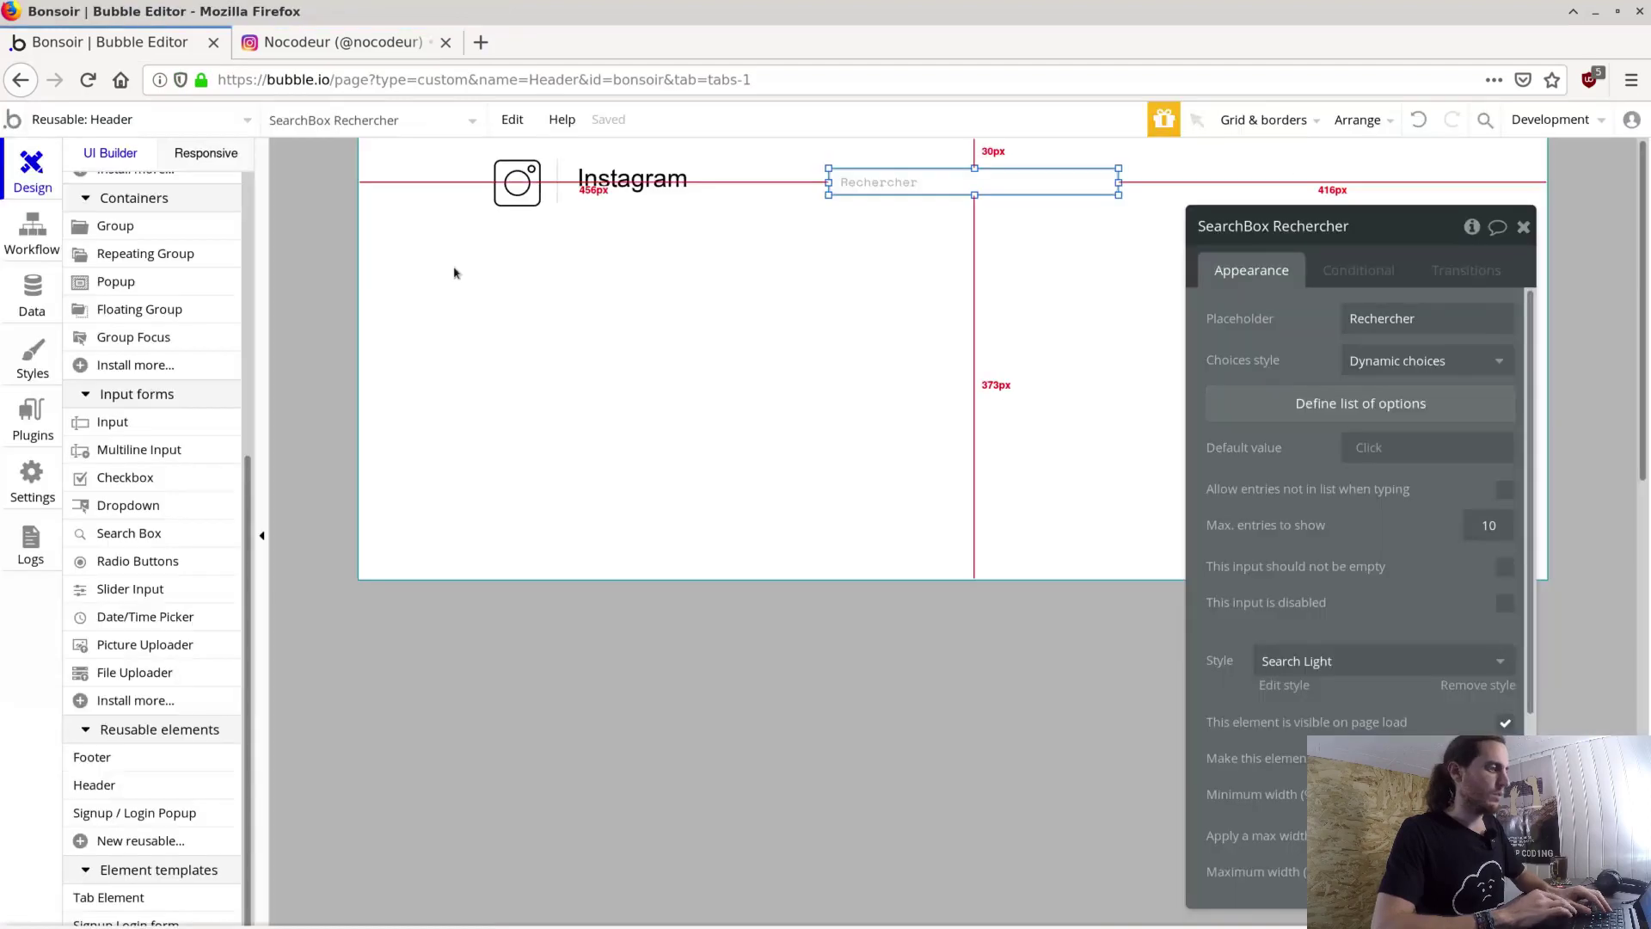
pyautogui.scroll(5, 177, 283)
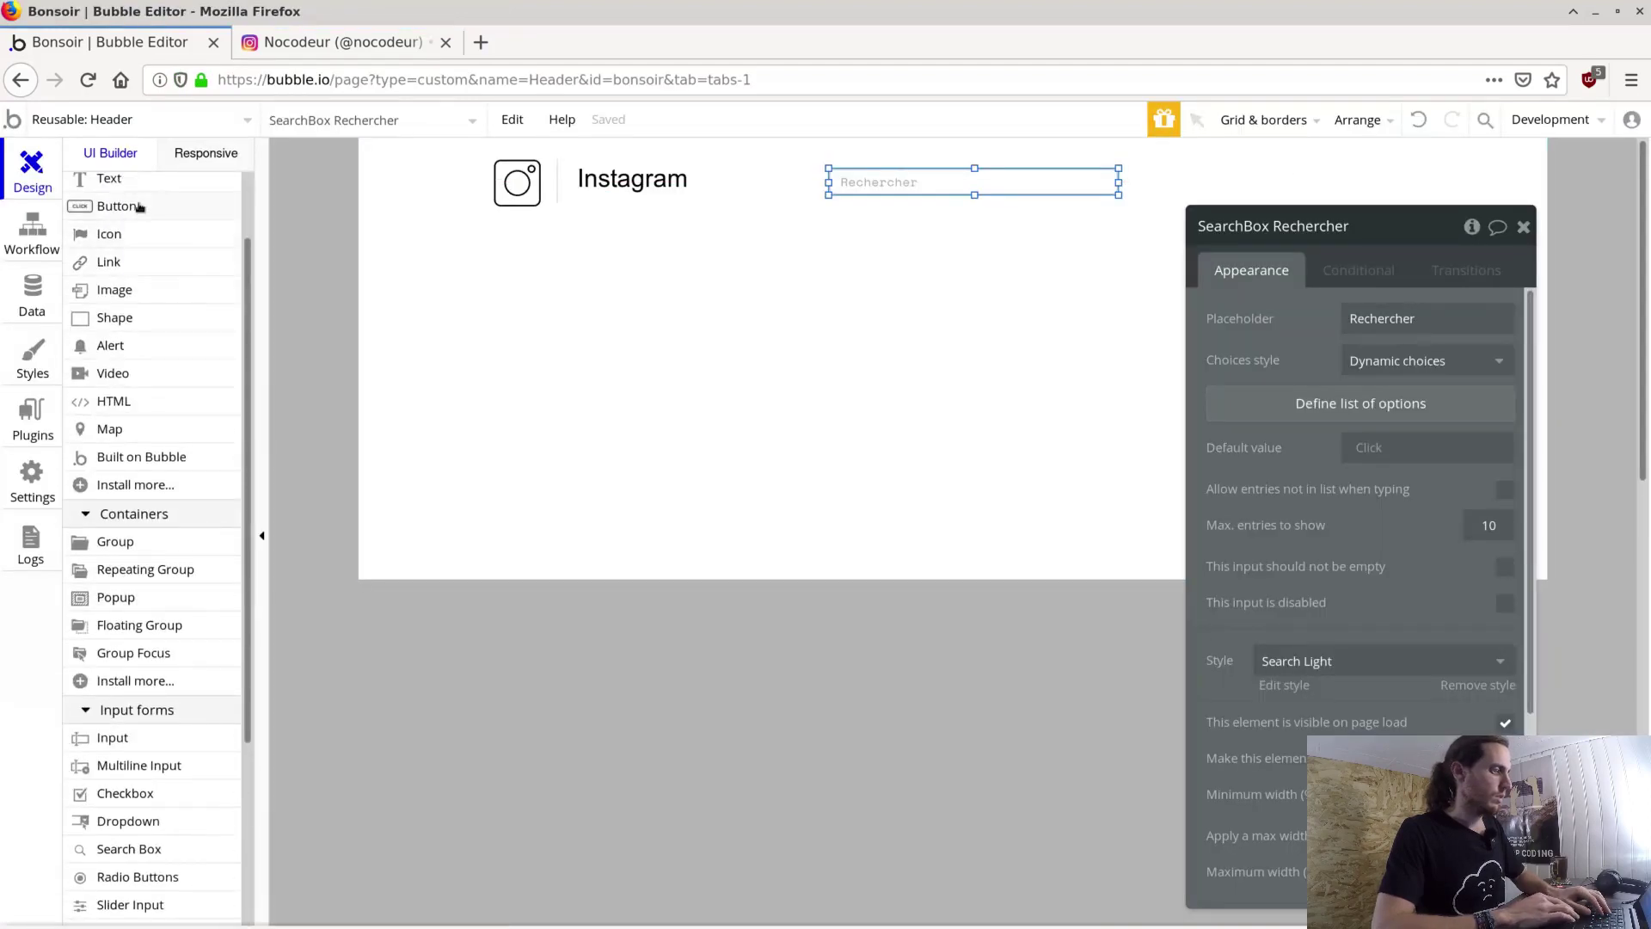
pyautogui.scroll(2, 137, 206)
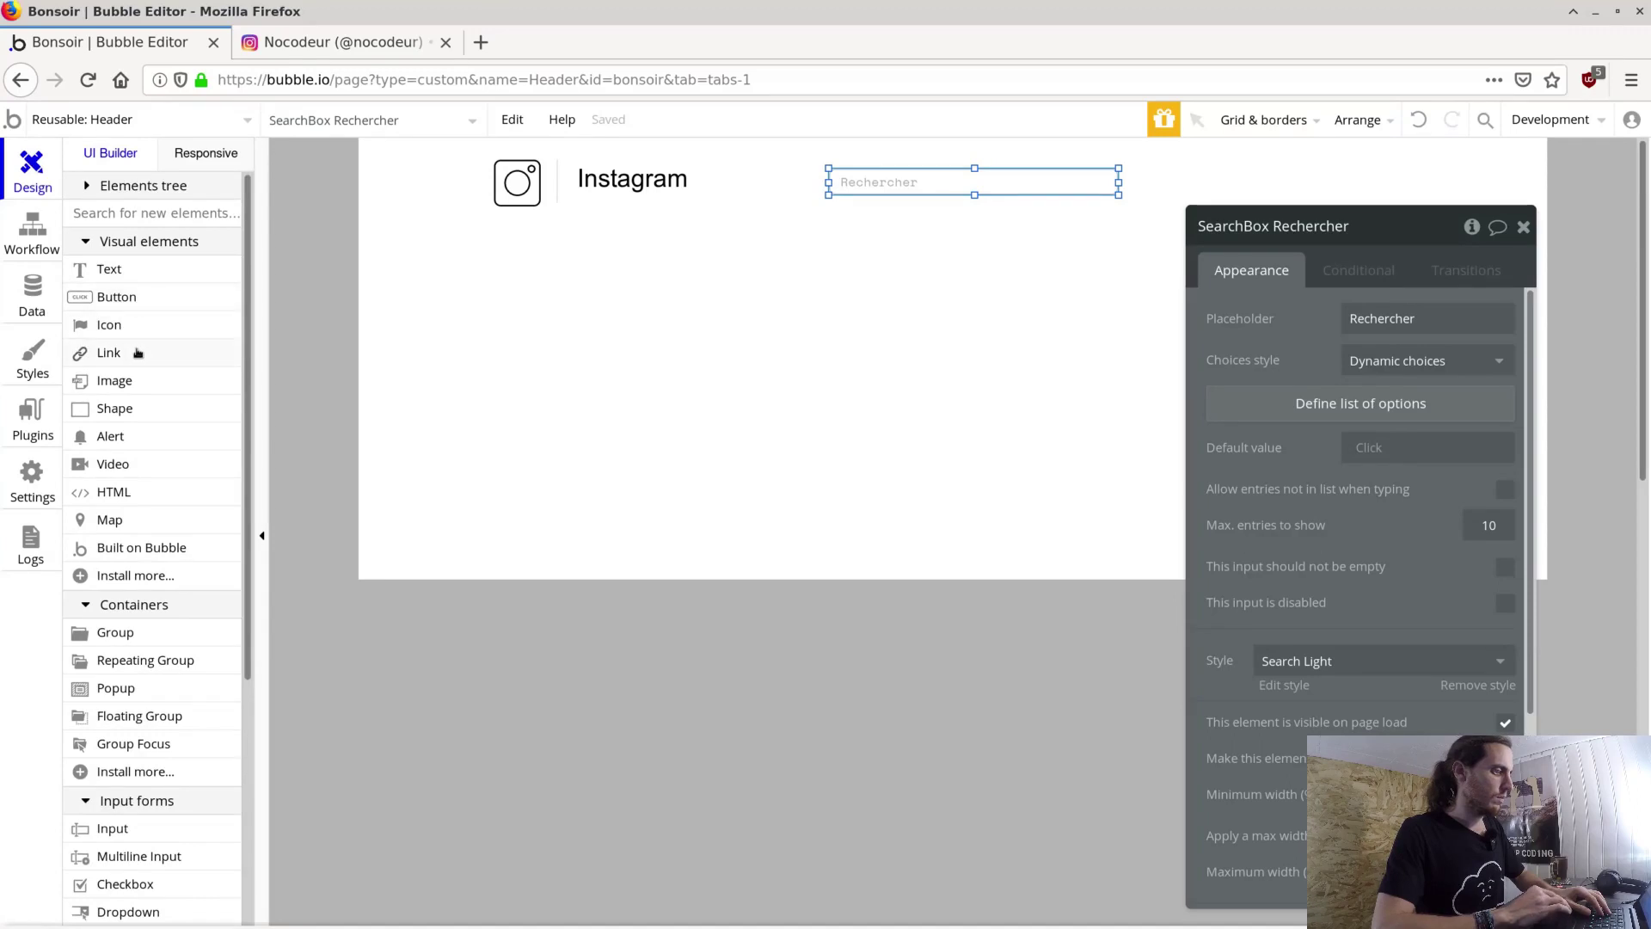
# Add an image using explore.svg and shrink the compass to icon size right of the search box
pyautogui.click(138, 389)
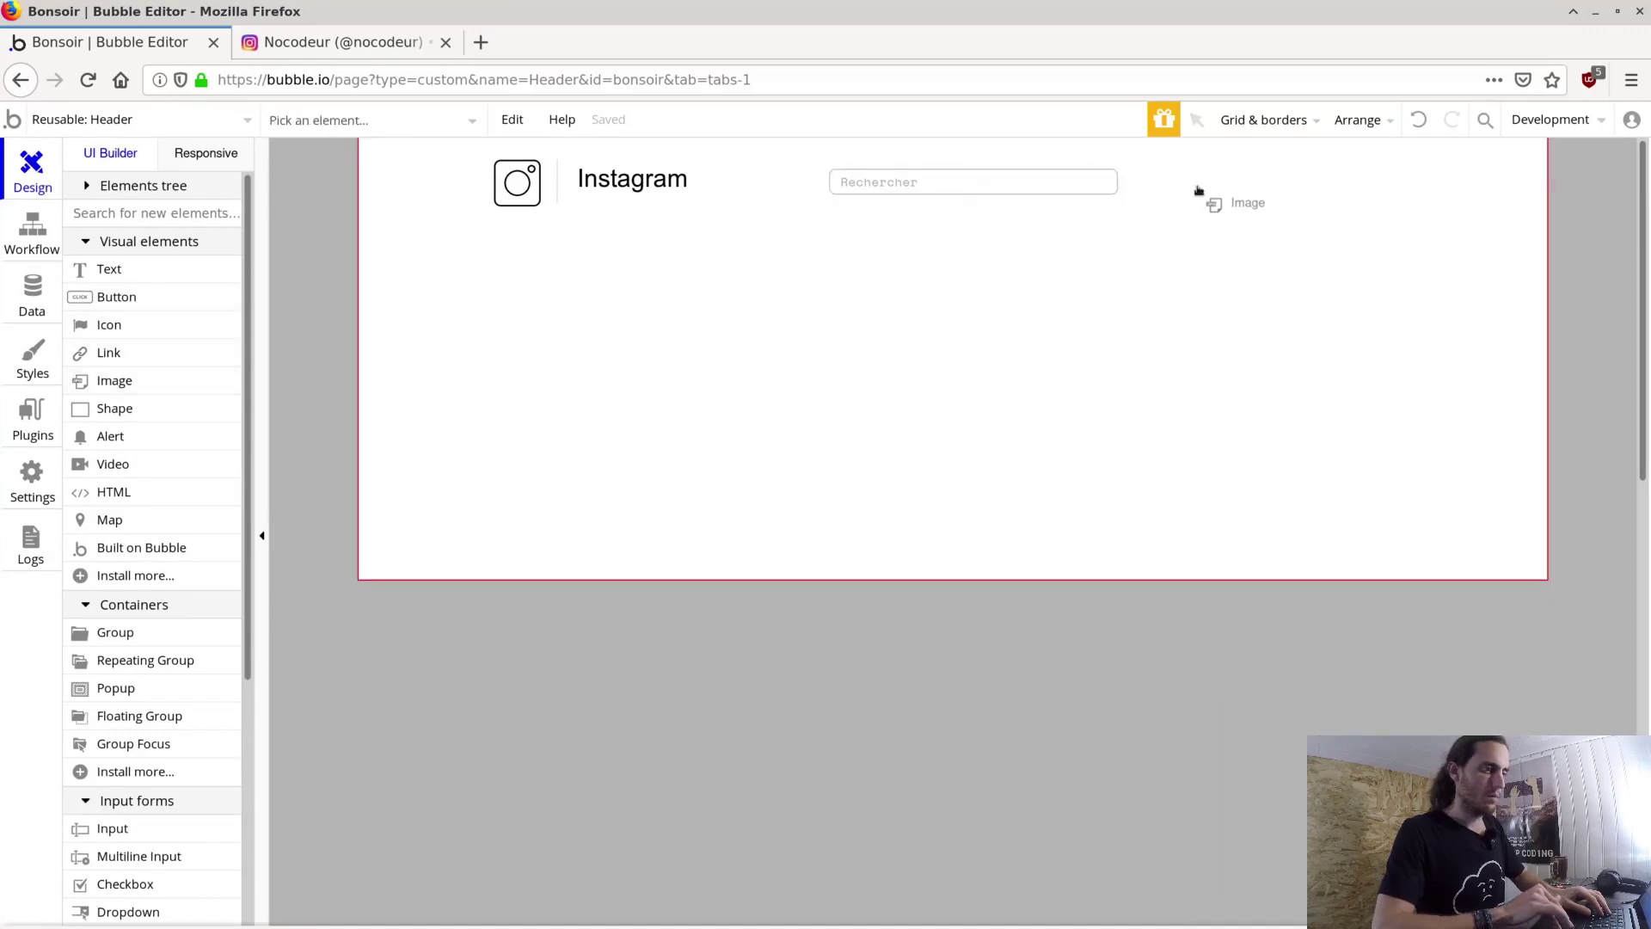
pyautogui.click(1218, 177)
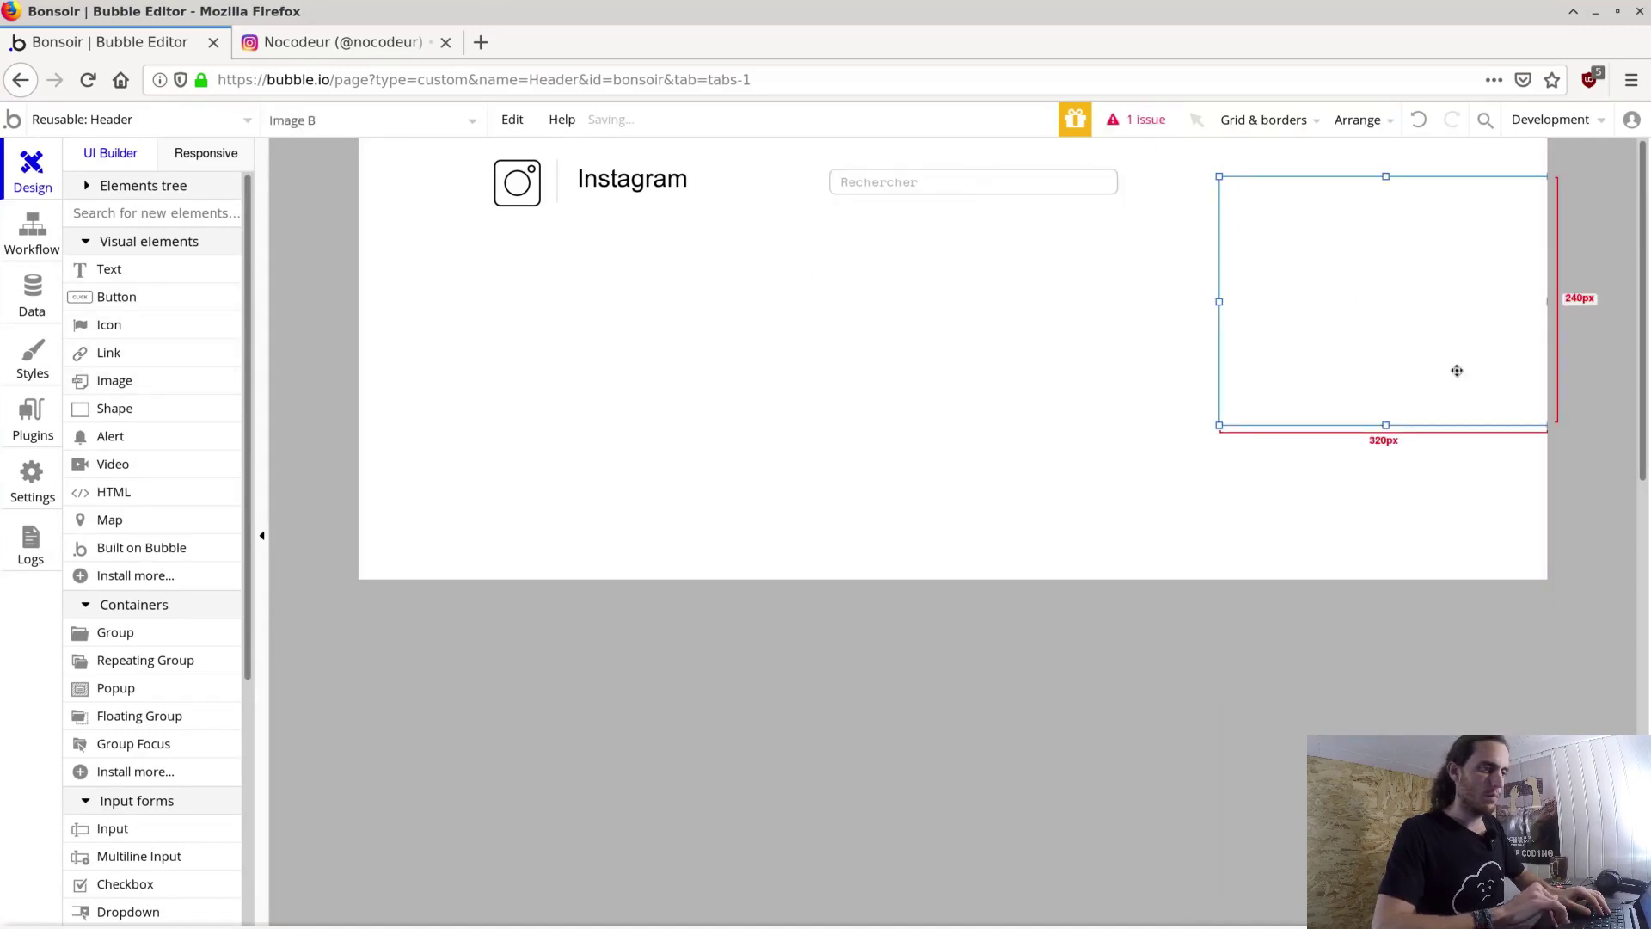
pyautogui.doubleClick(1485, 386)
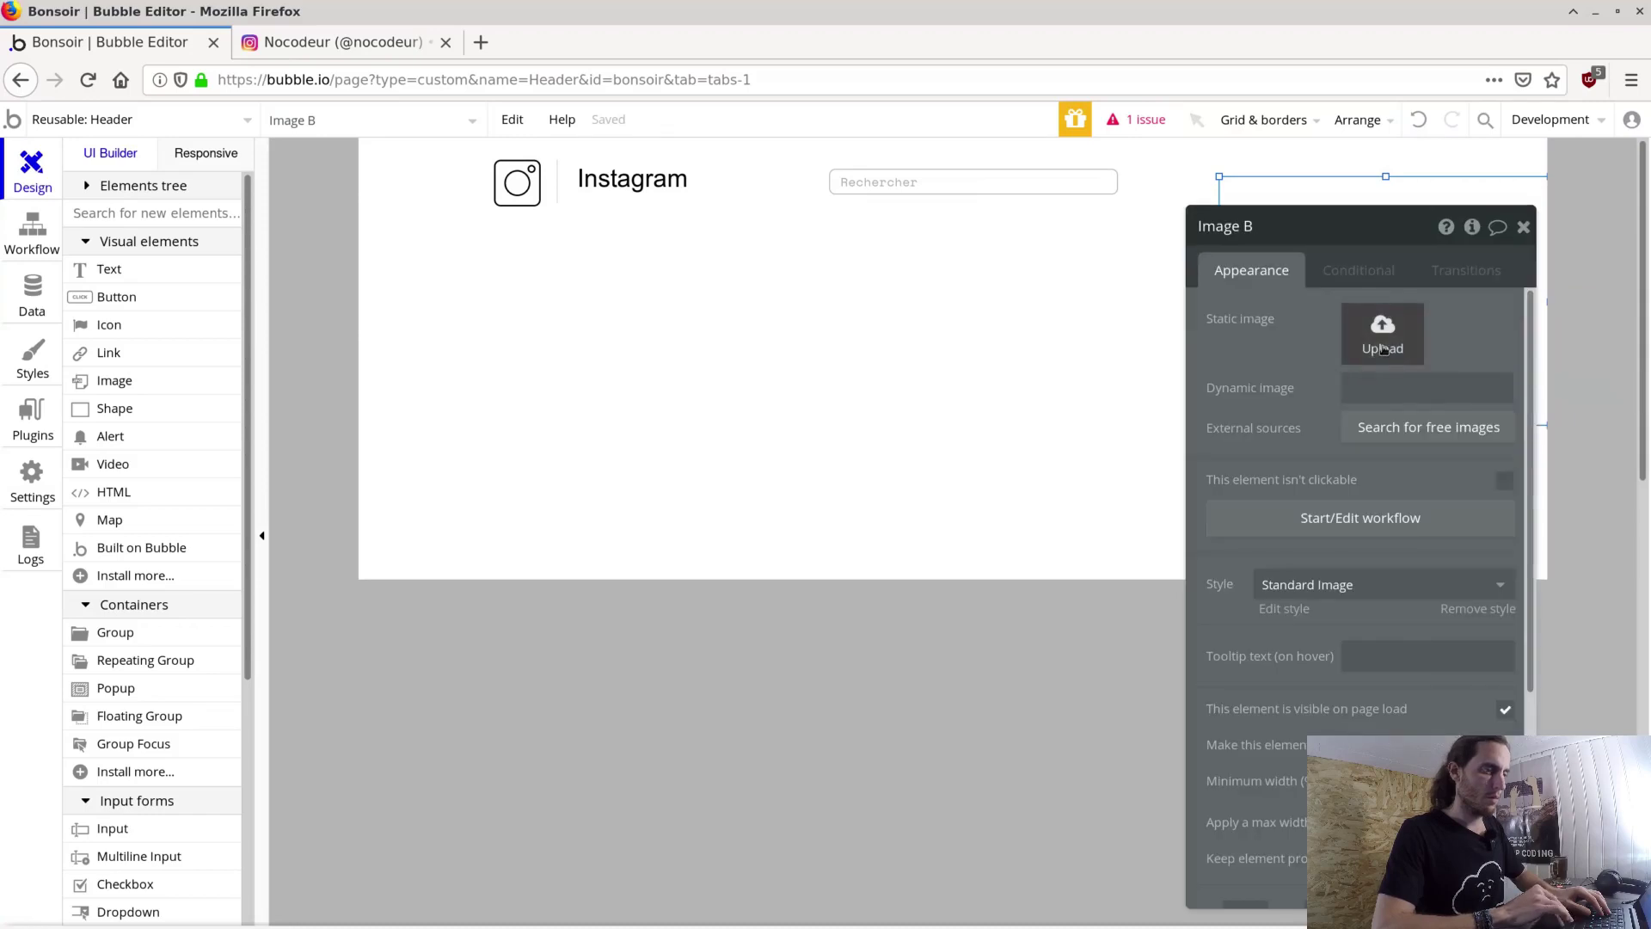
pyautogui.click(1383, 349)
pyautogui.doubleClick(527, 184)
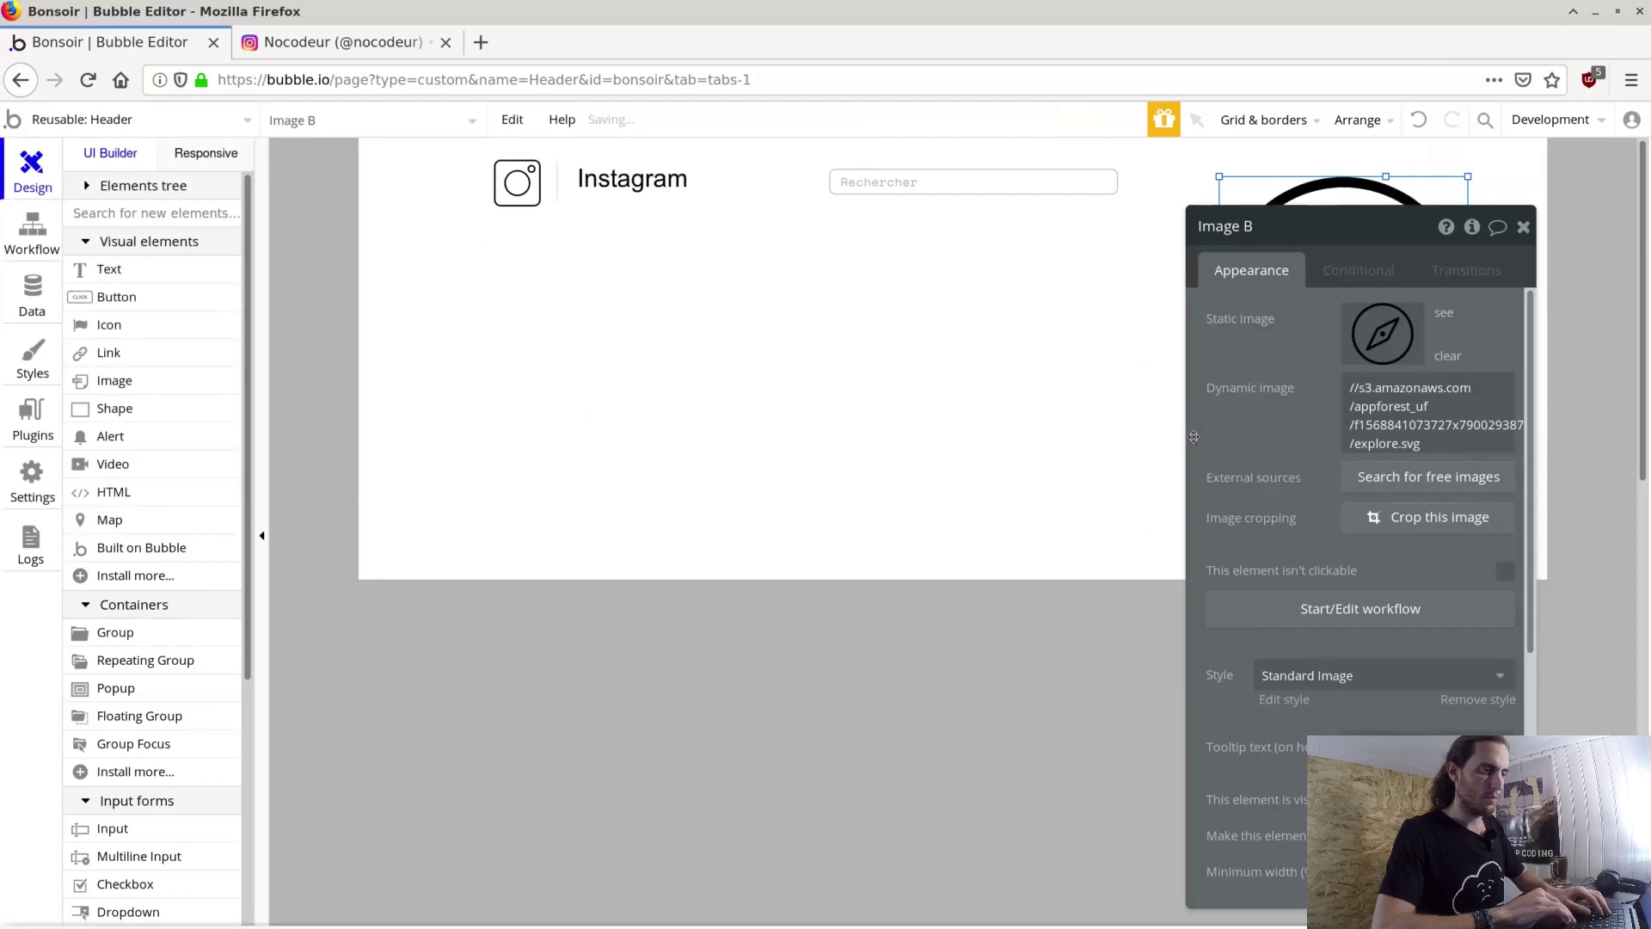
pyautogui.click(1524, 228)
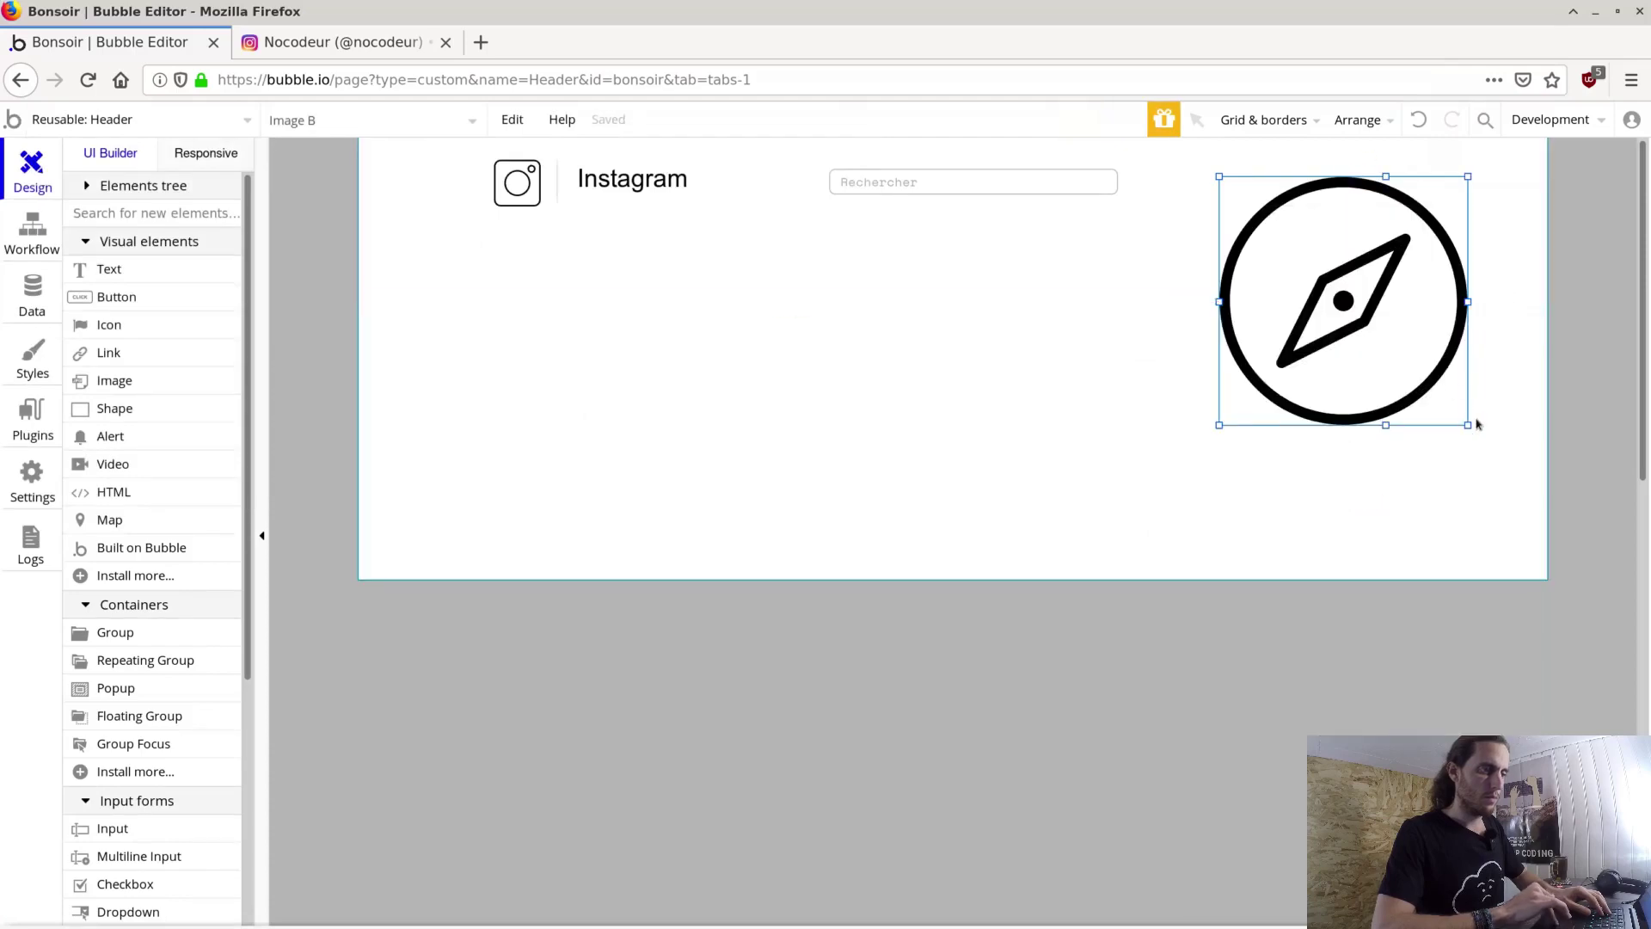
pyautogui.moveTo(1471, 427); pyautogui.dragTo(1258, 198)
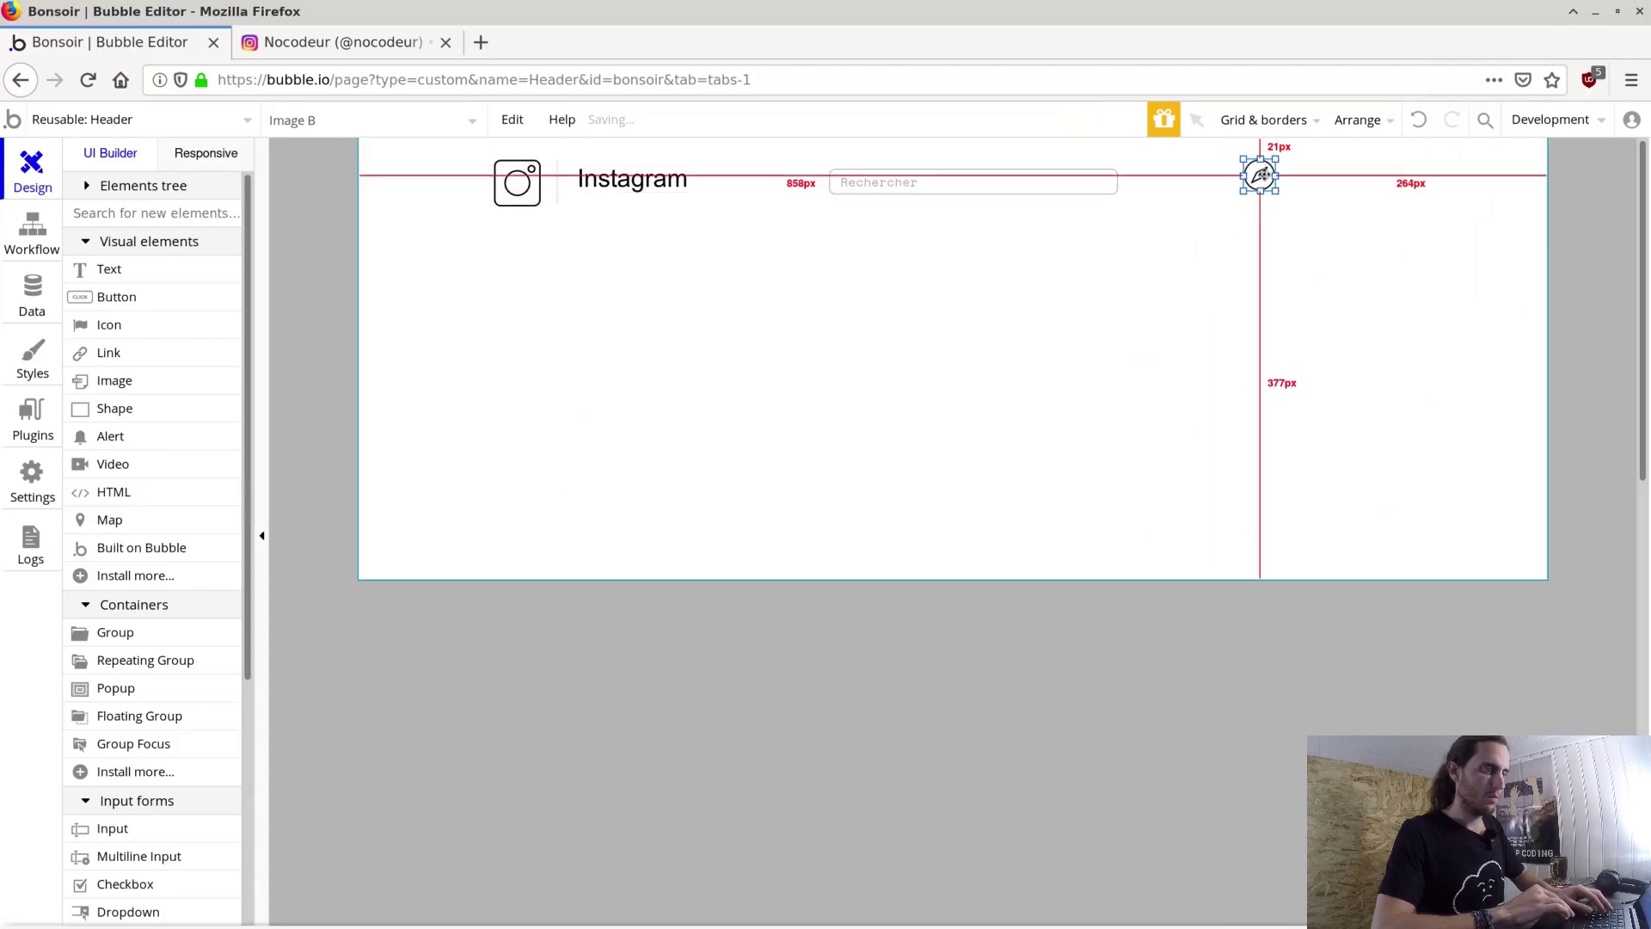
pyautogui.hotkey('ctrl', 'Tab')
pyautogui.hotkey('ctrl', 'Tab')
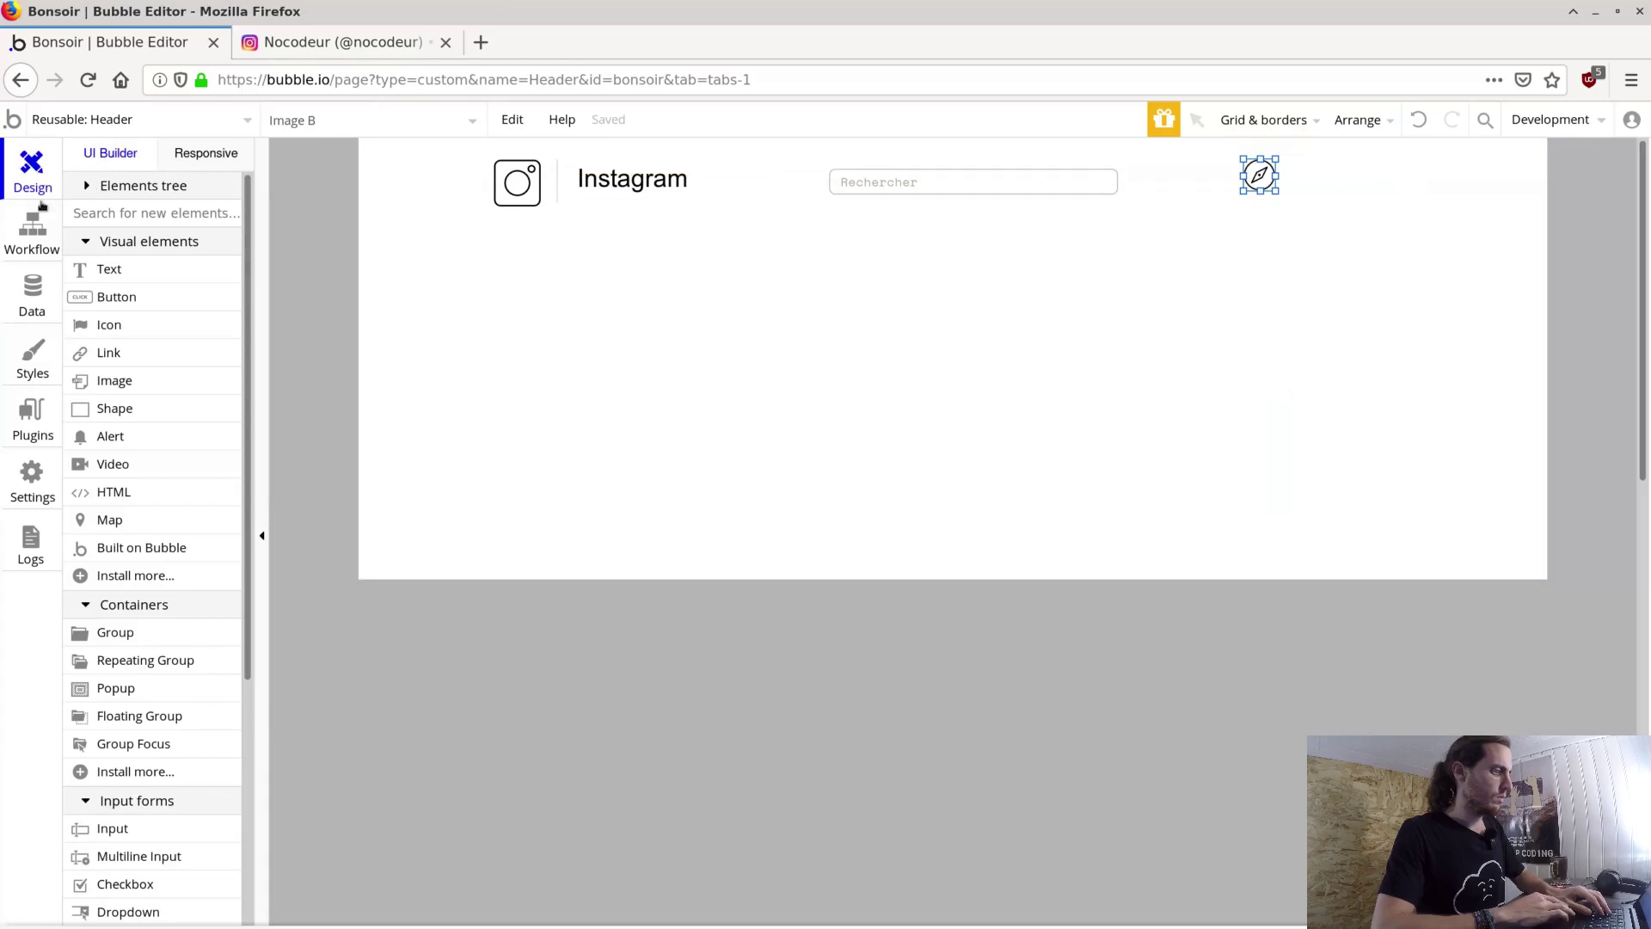
pyautogui.click(110, 325)
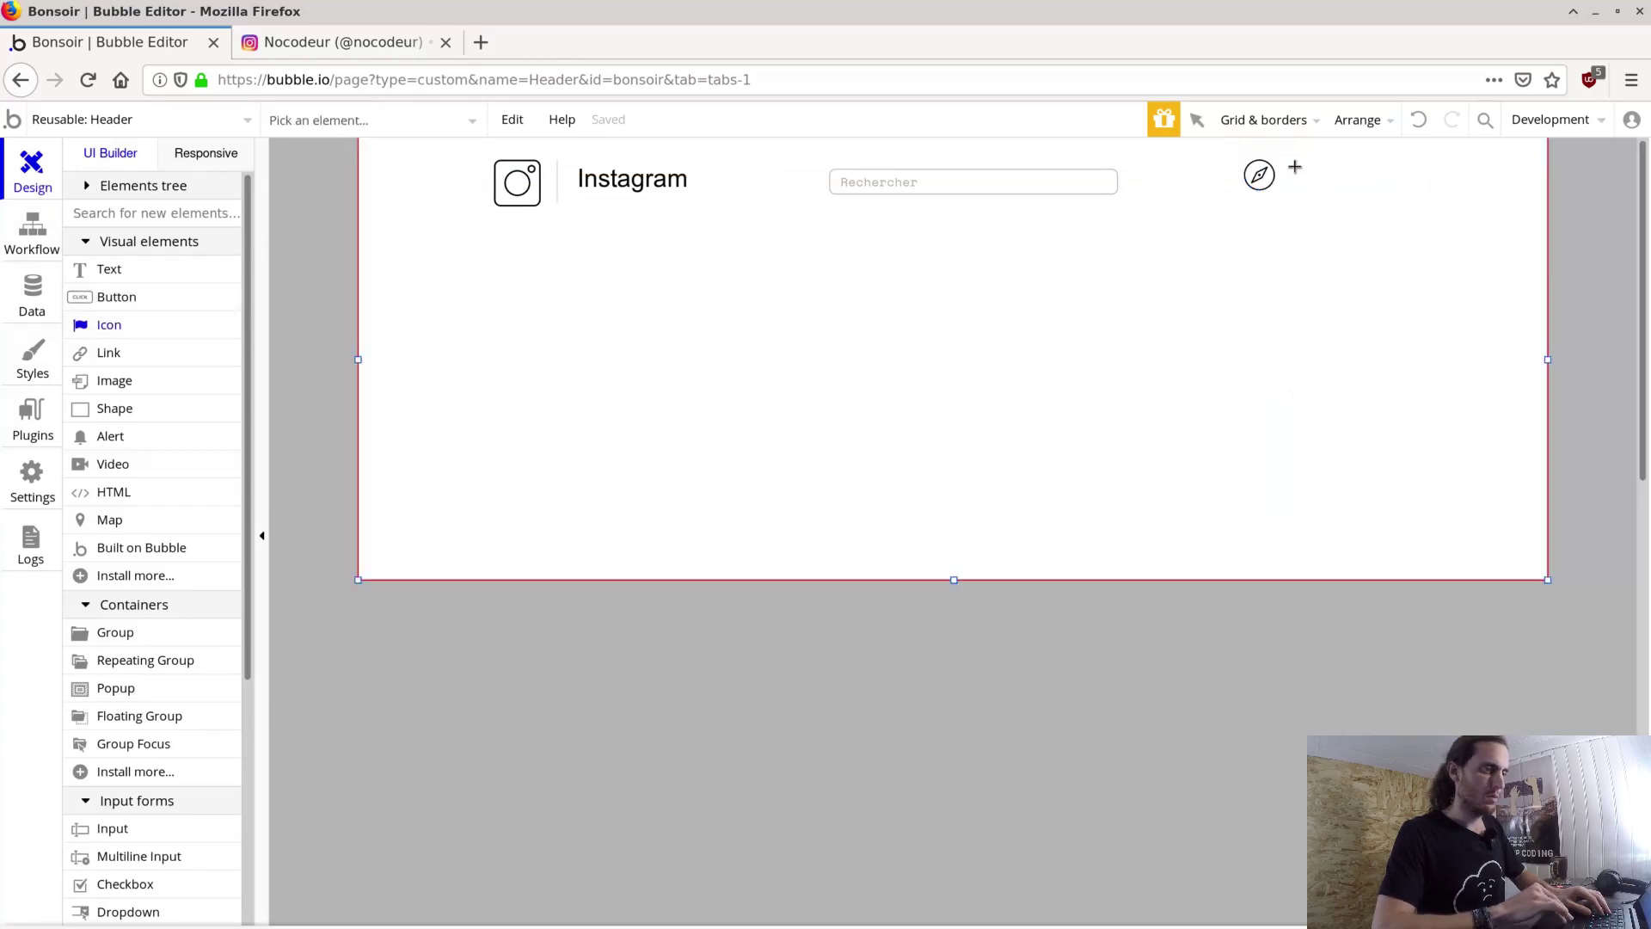
# Replace the stray icon with a heart-1.svg image, shrunk and nudged right of the compass, then add another image
pyautogui.click(1294, 167)
pyautogui.hotkey('ctrl', 'z')
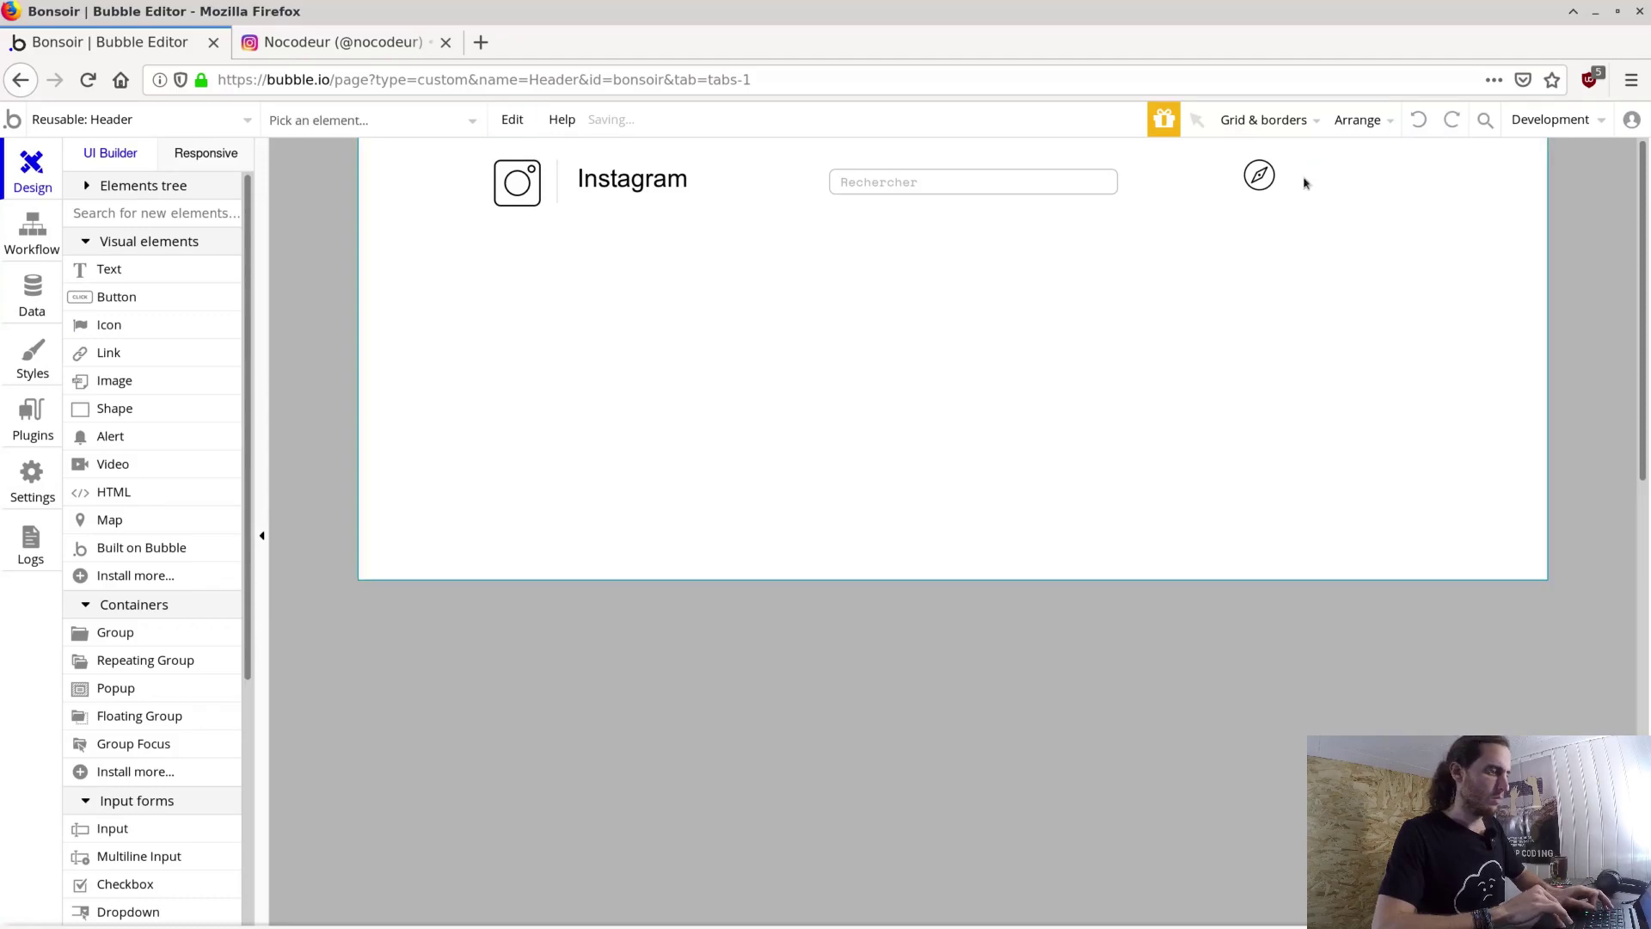
pyautogui.click(114, 380)
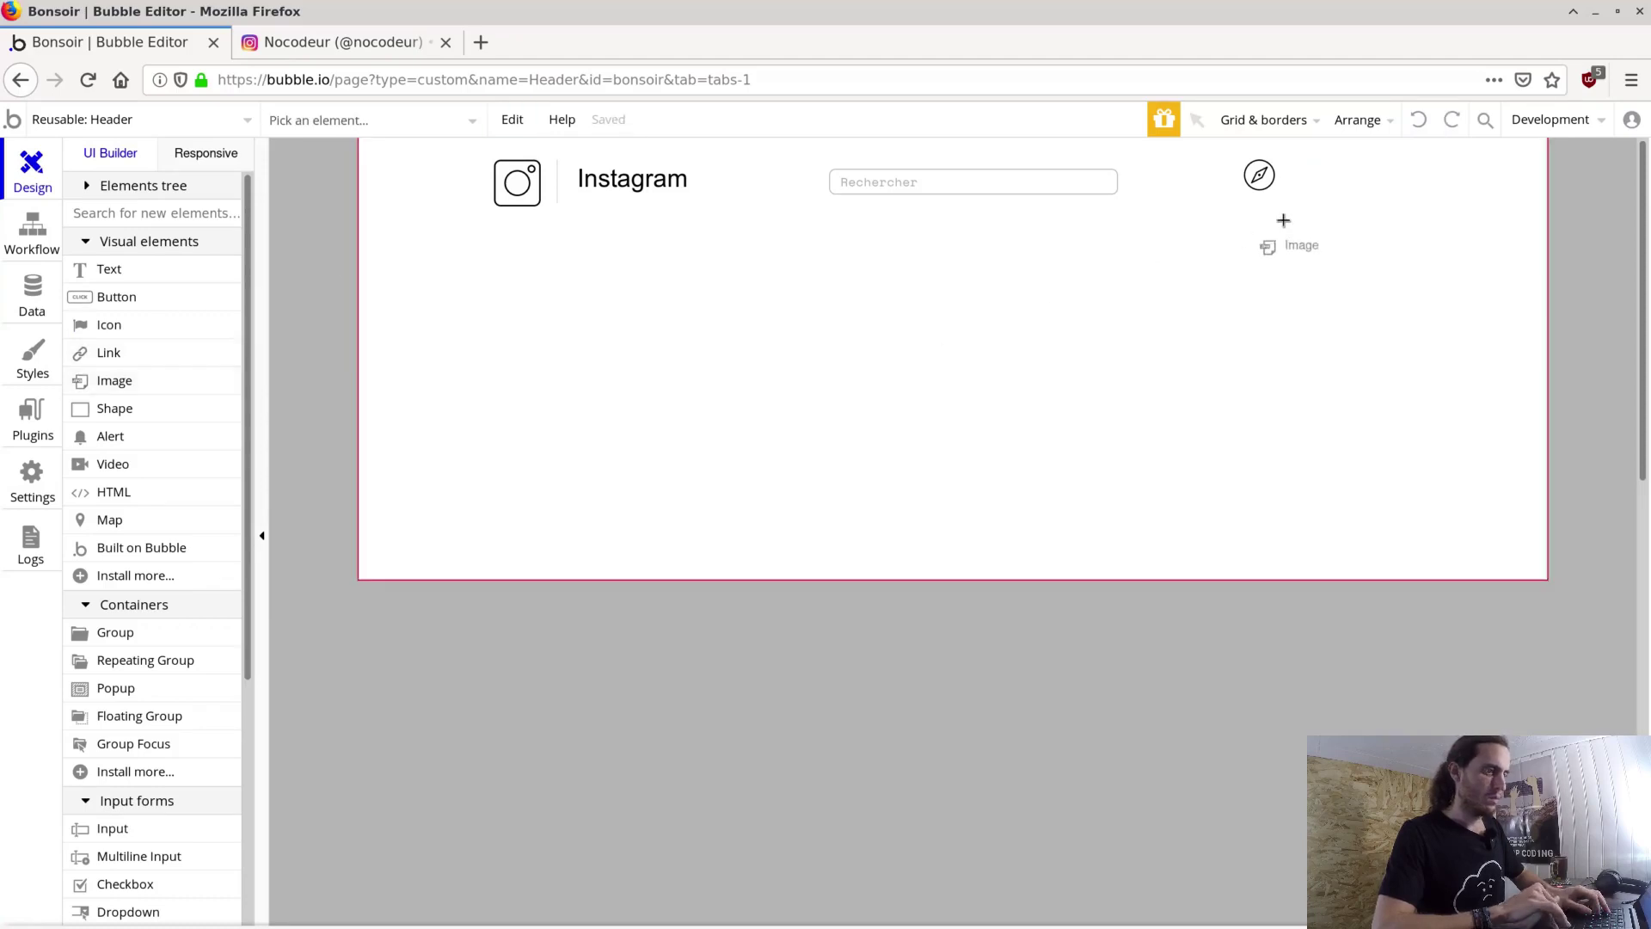
pyautogui.click(1299, 167)
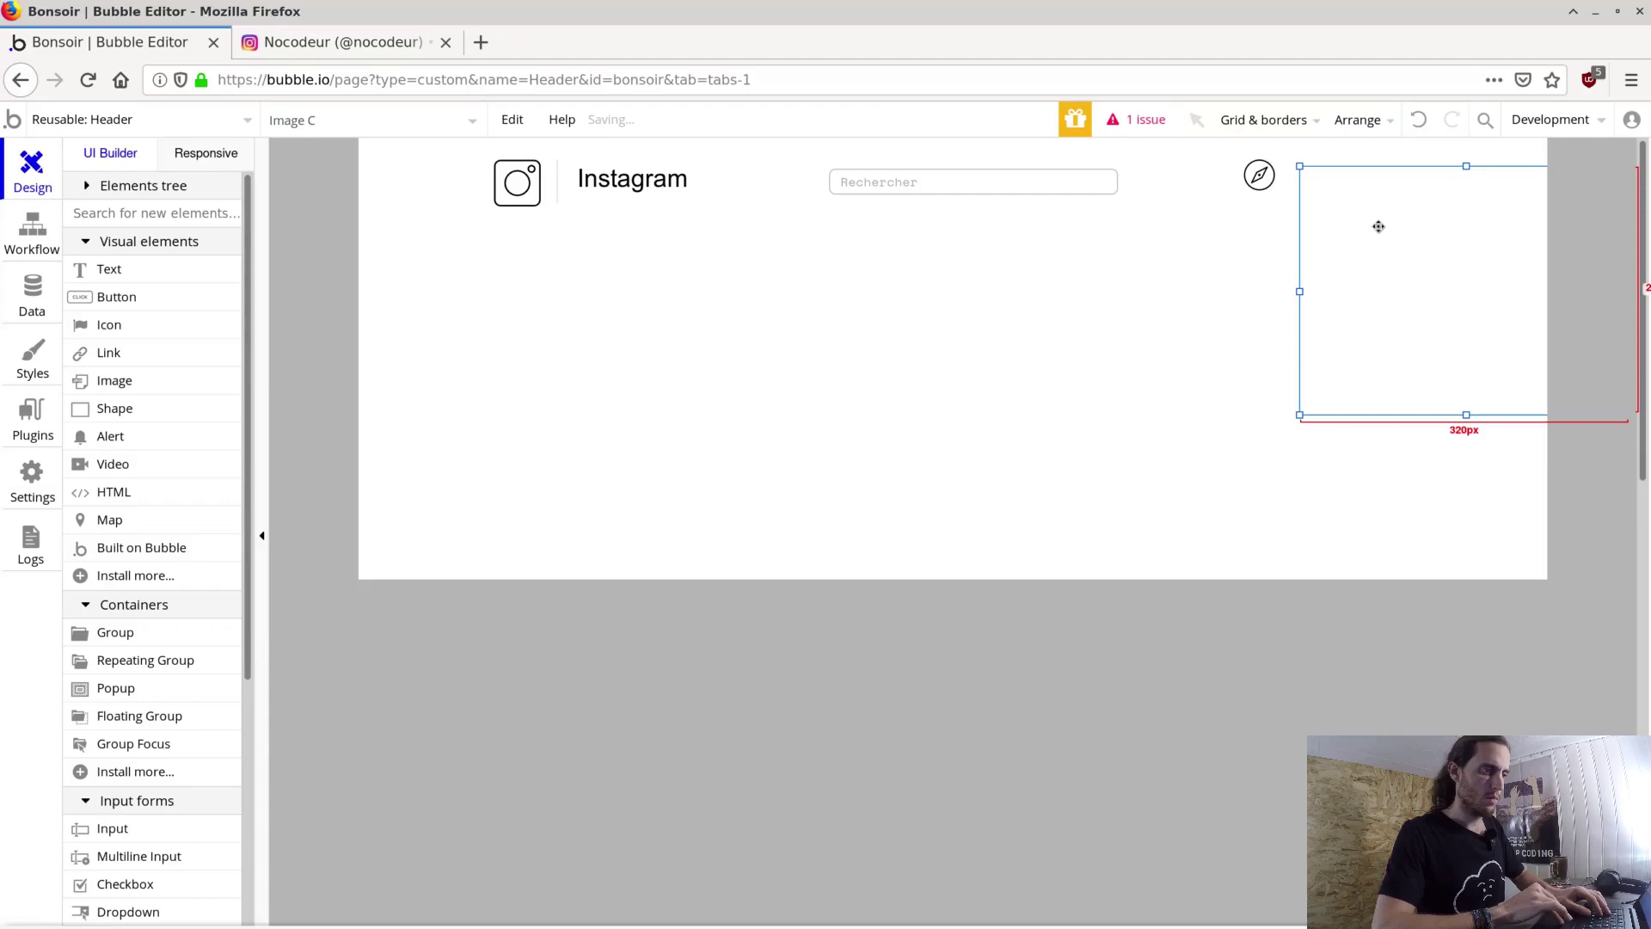
pyautogui.click(1368, 328)
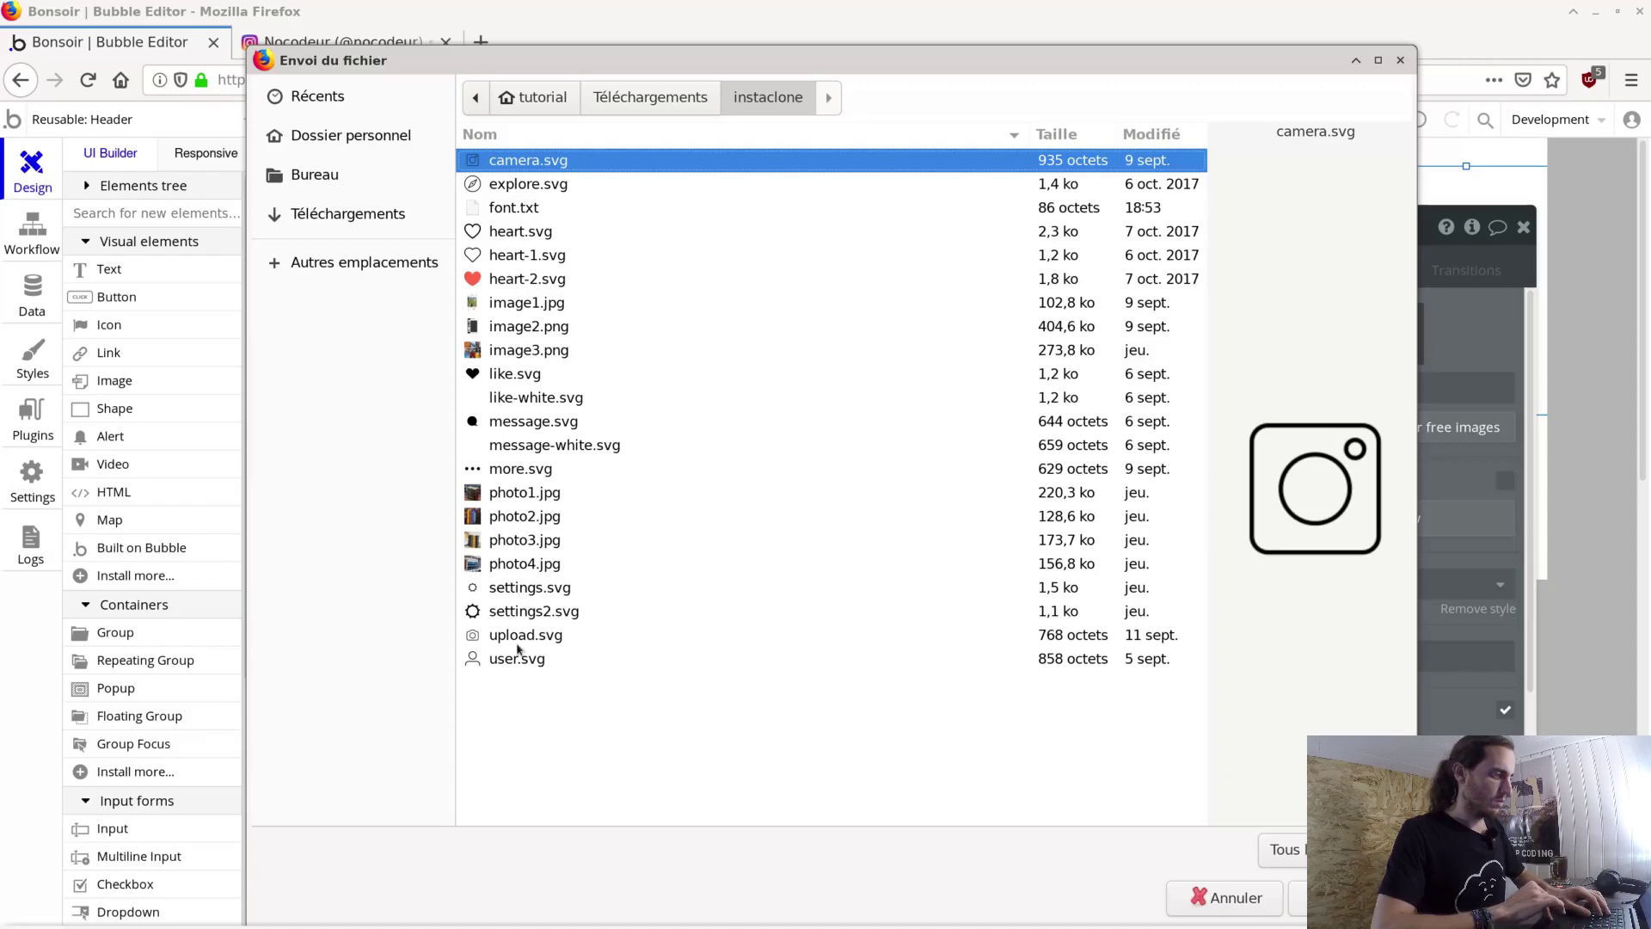
pyautogui.doubleClick(515, 257)
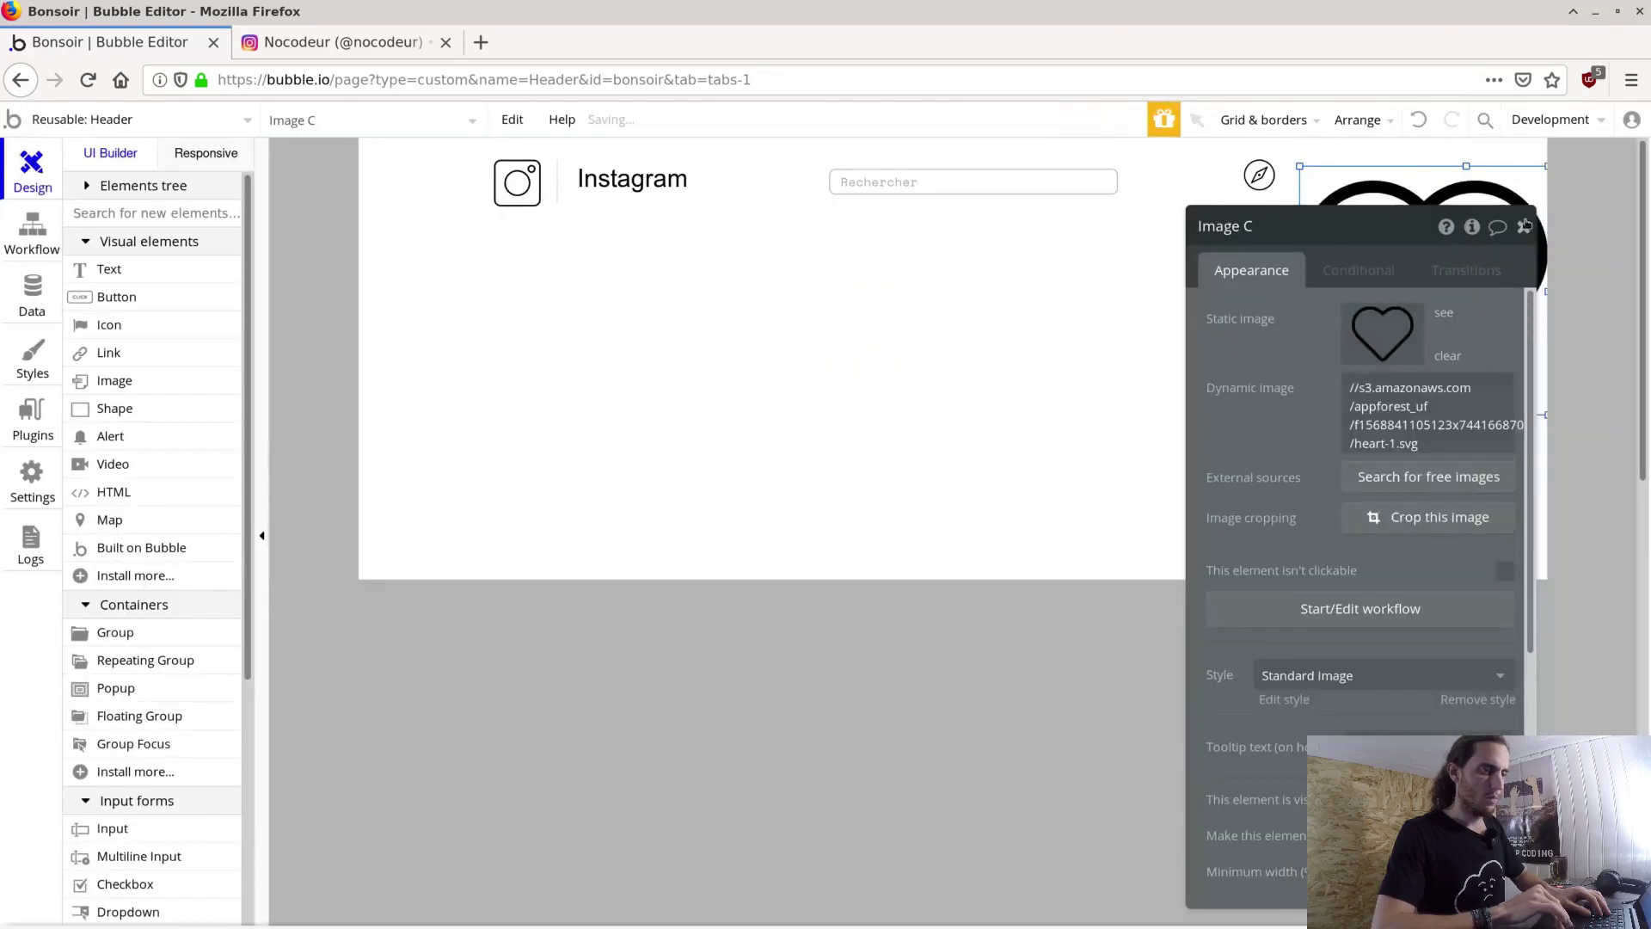
pyautogui.click(1525, 228)
pyautogui.moveTo(1307, 410); pyautogui.dragTo(1304, 182)
pyautogui.press('Right')
pyautogui.press('Right')
pyautogui.press('Right')
pyautogui.press('Right')
pyautogui.press('Right')
pyautogui.press('Right')
pyautogui.press('Right')
pyautogui.press('Right')
pyautogui.press('Right')
pyautogui.press('Right')
pyautogui.press('Right')
pyautogui.press('Right')
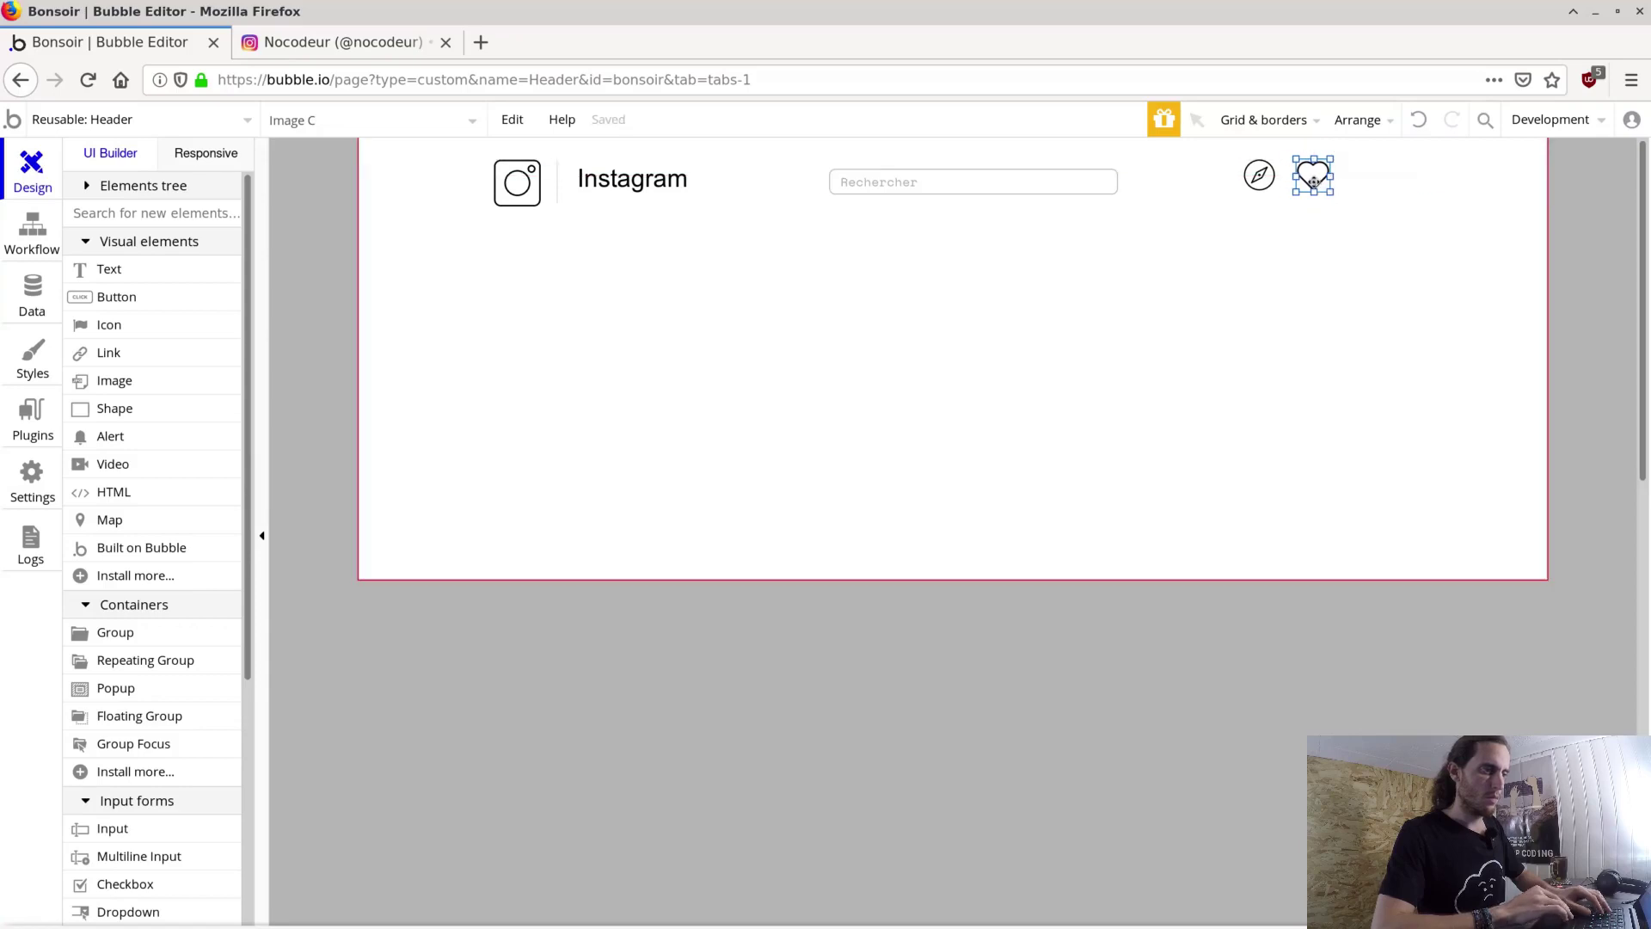
pyautogui.click(145, 375)
pyautogui.click(1355, 169)
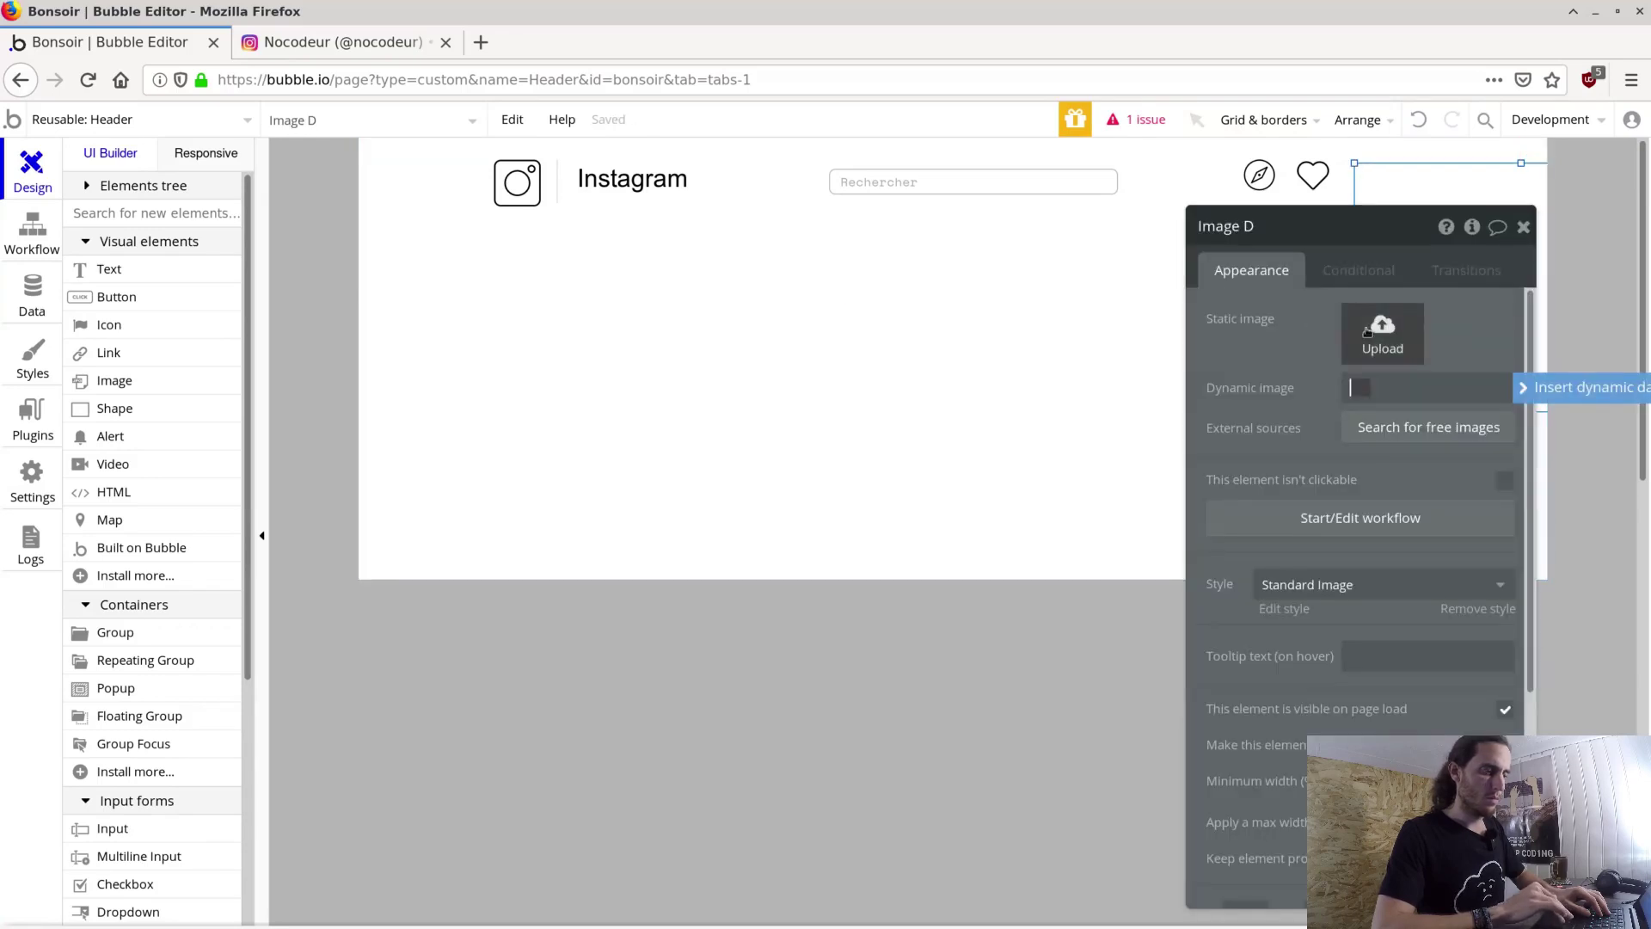
# Upload user.svg into the new image and shrink it to about 31×30 px beside the heart
pyautogui.click(1369, 332)
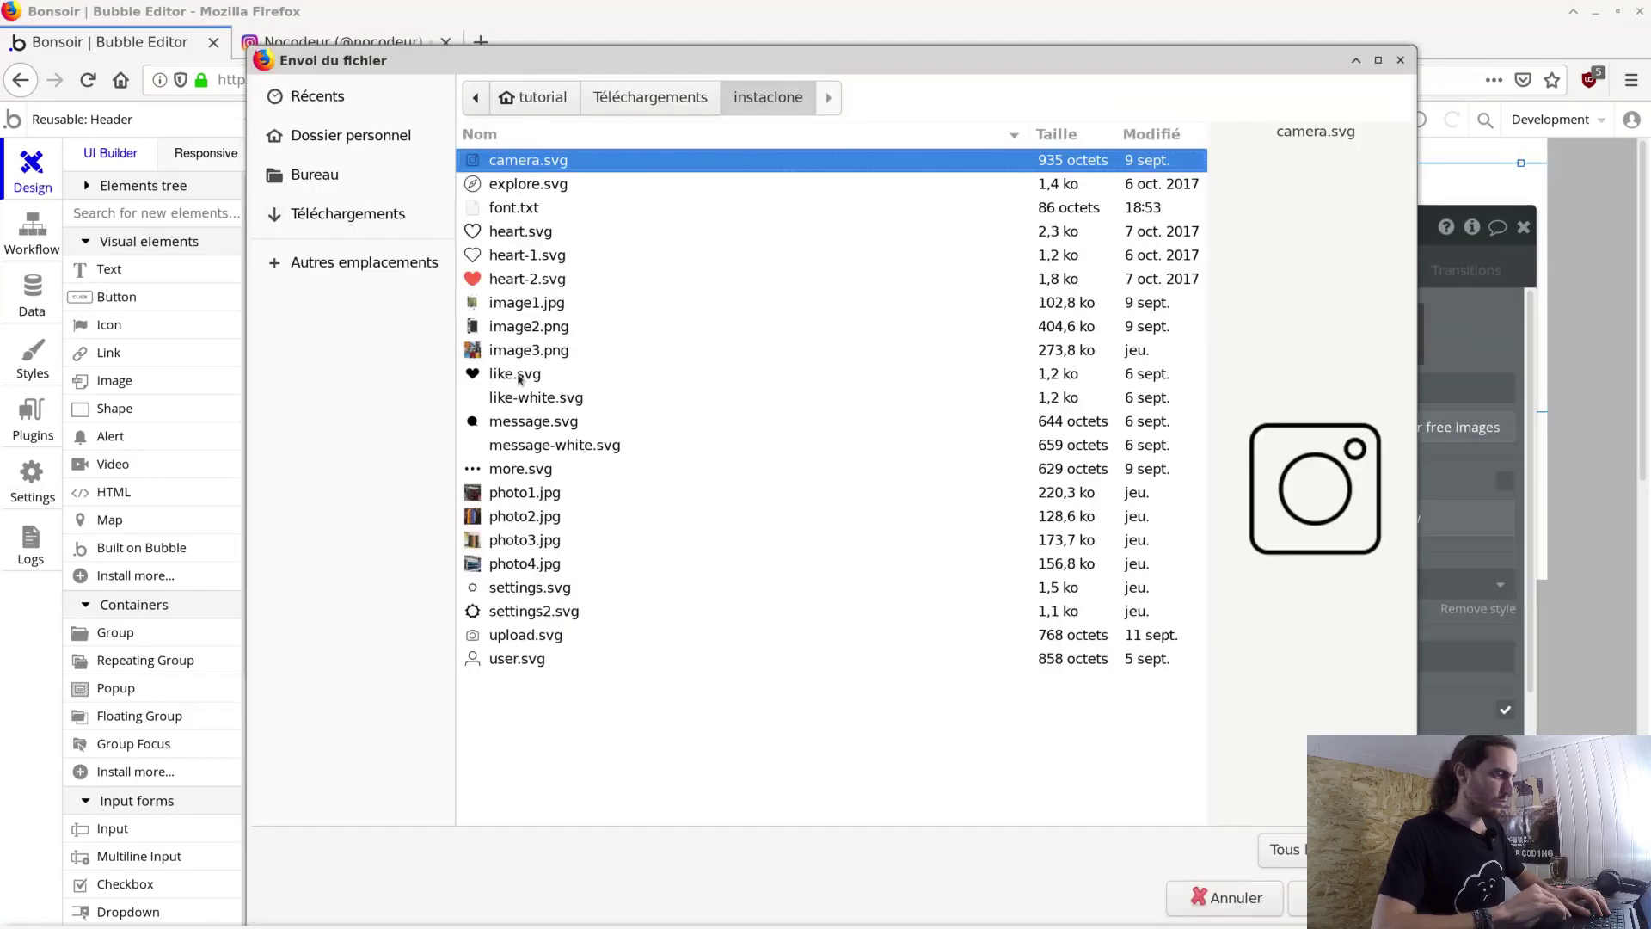
pyautogui.doubleClick(501, 664)
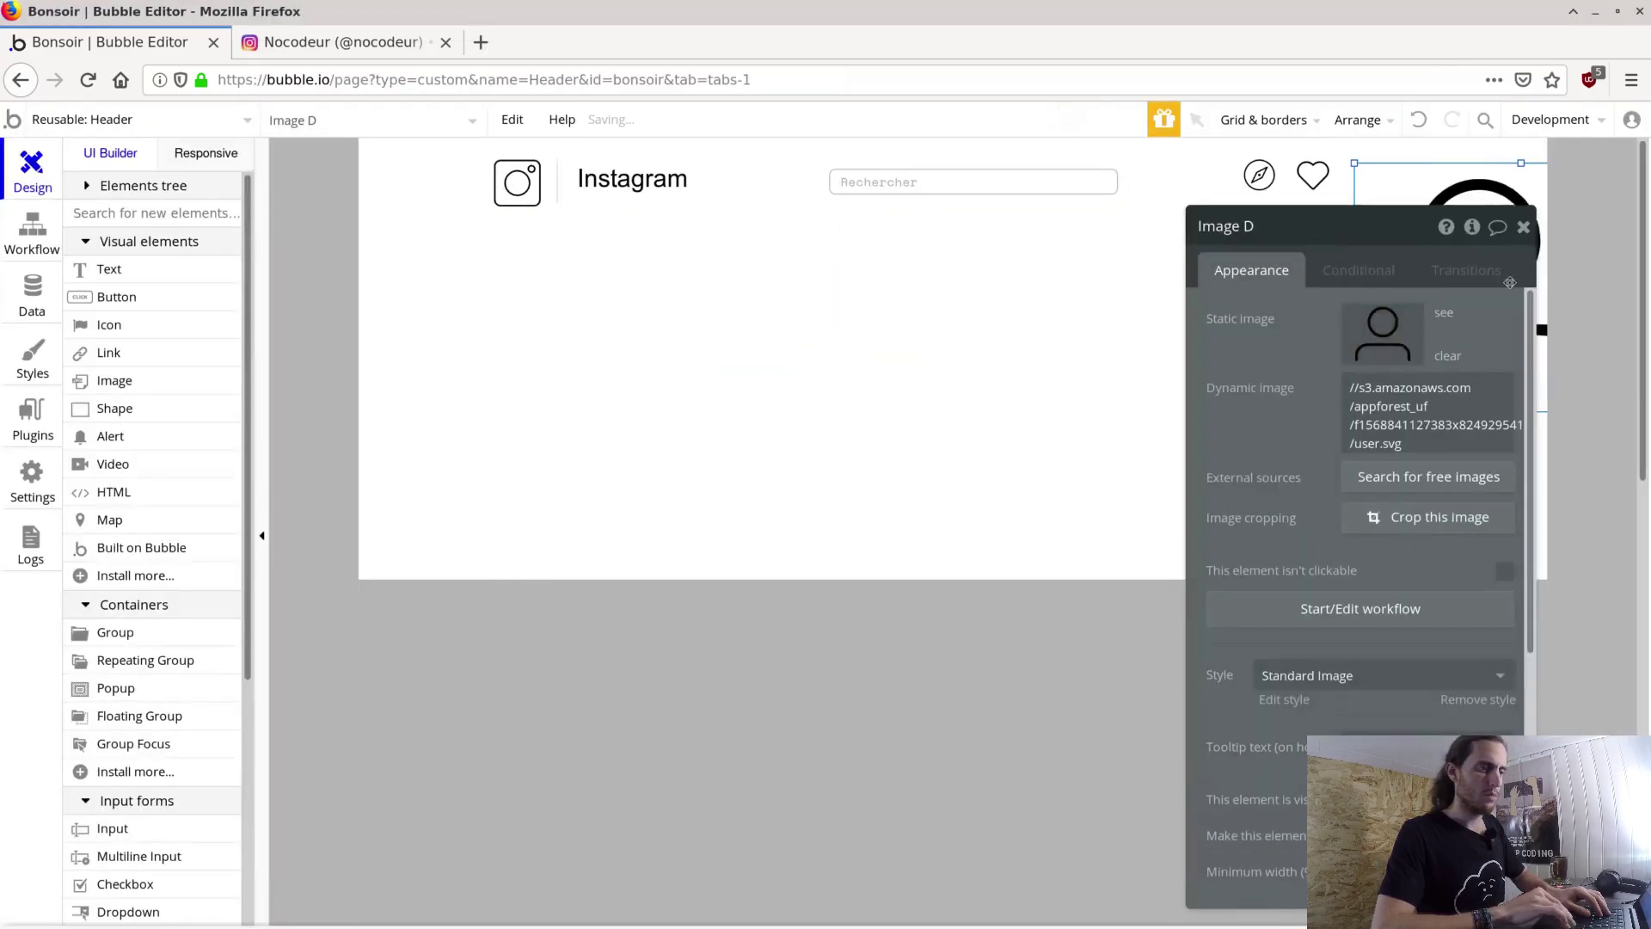
pyautogui.click(1523, 227)
pyautogui.moveTo(1354, 409); pyautogui.dragTo(1360, 176)
pyautogui.click(1095, 239)
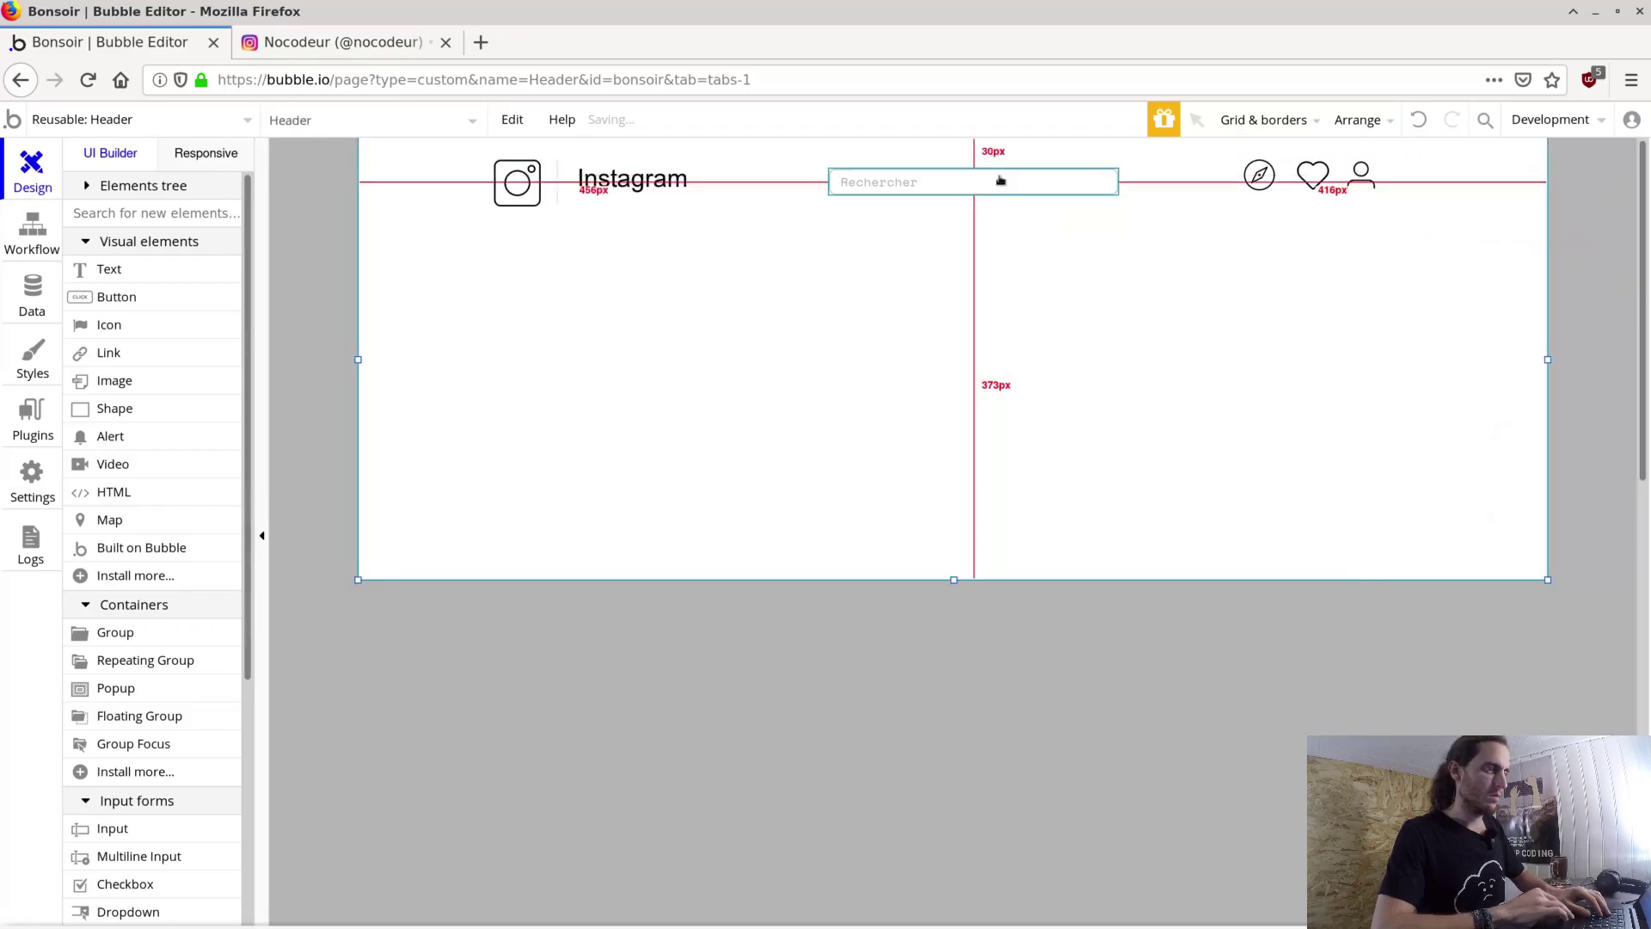
# Nudge the search box up-left and resize the Header to a 76 px tall, ~1202 px wide bar
pyautogui.moveTo(995, 182); pyautogui.dragTo(985, 178)
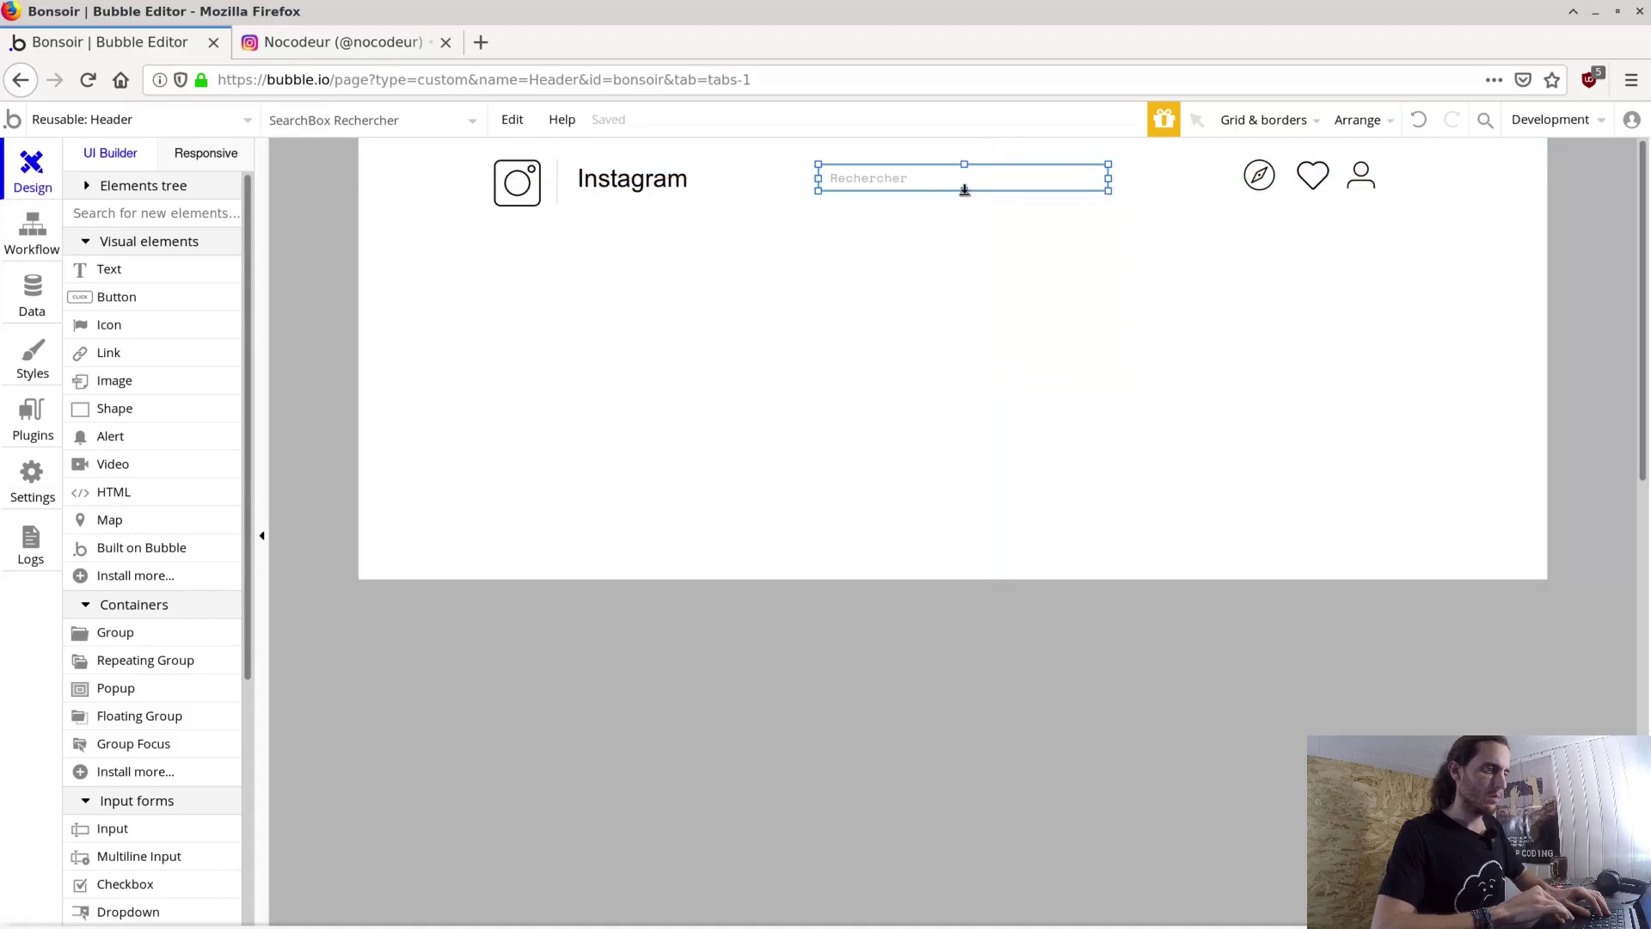
pyautogui.click(1029, 262)
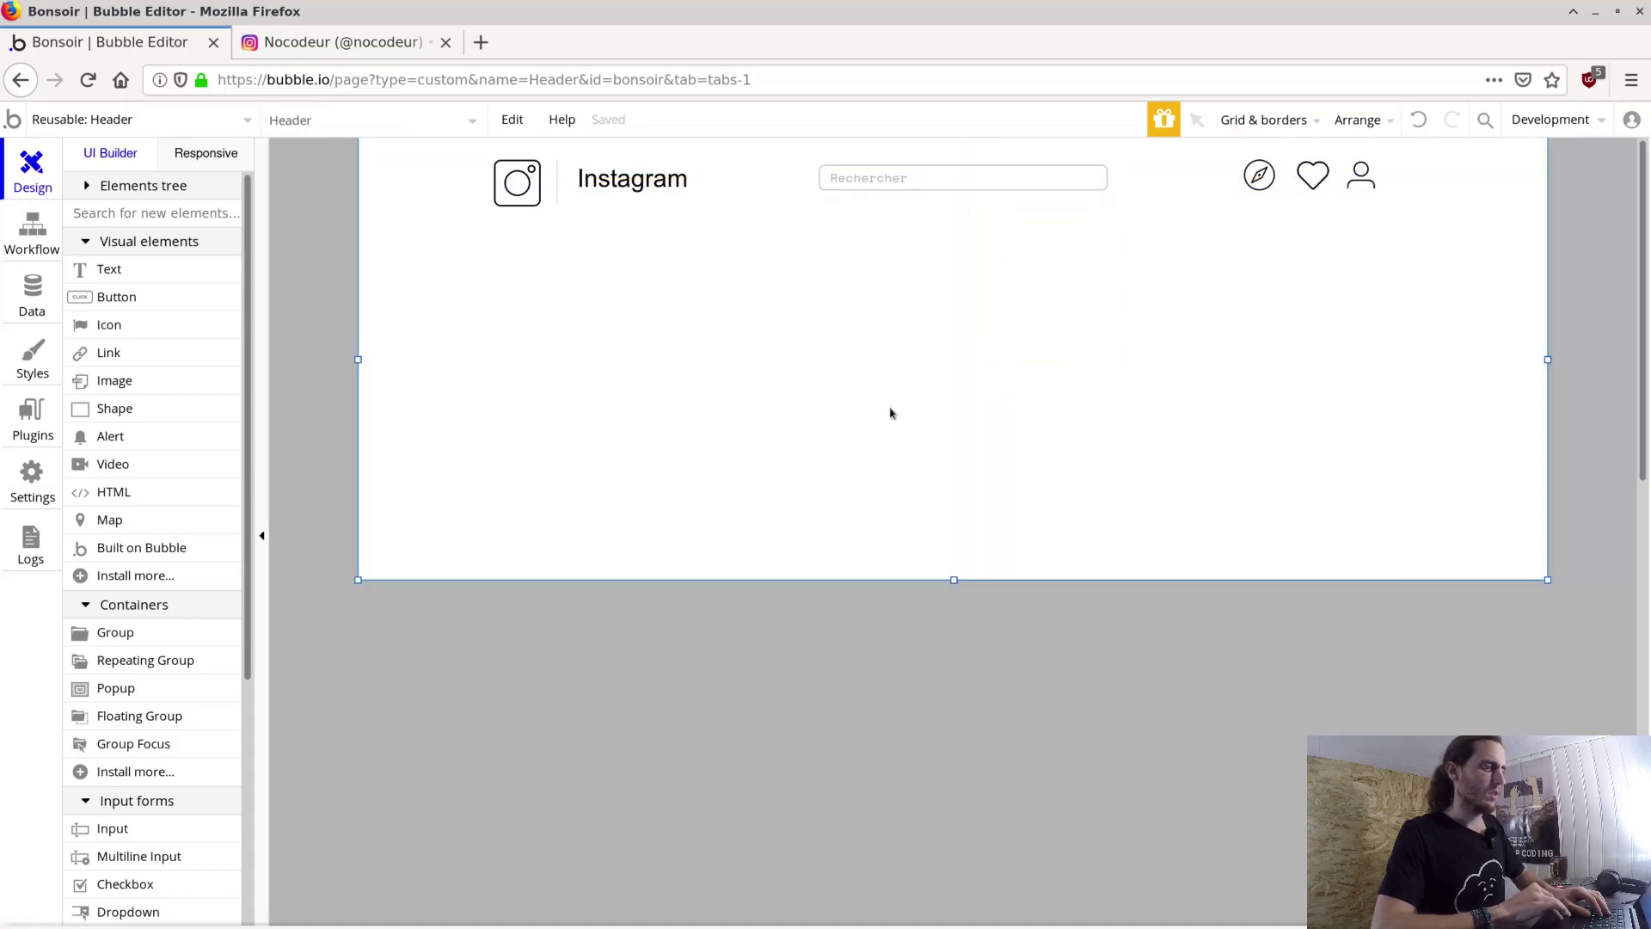
pyautogui.moveTo(952, 577); pyautogui.dragTo(875, 206)
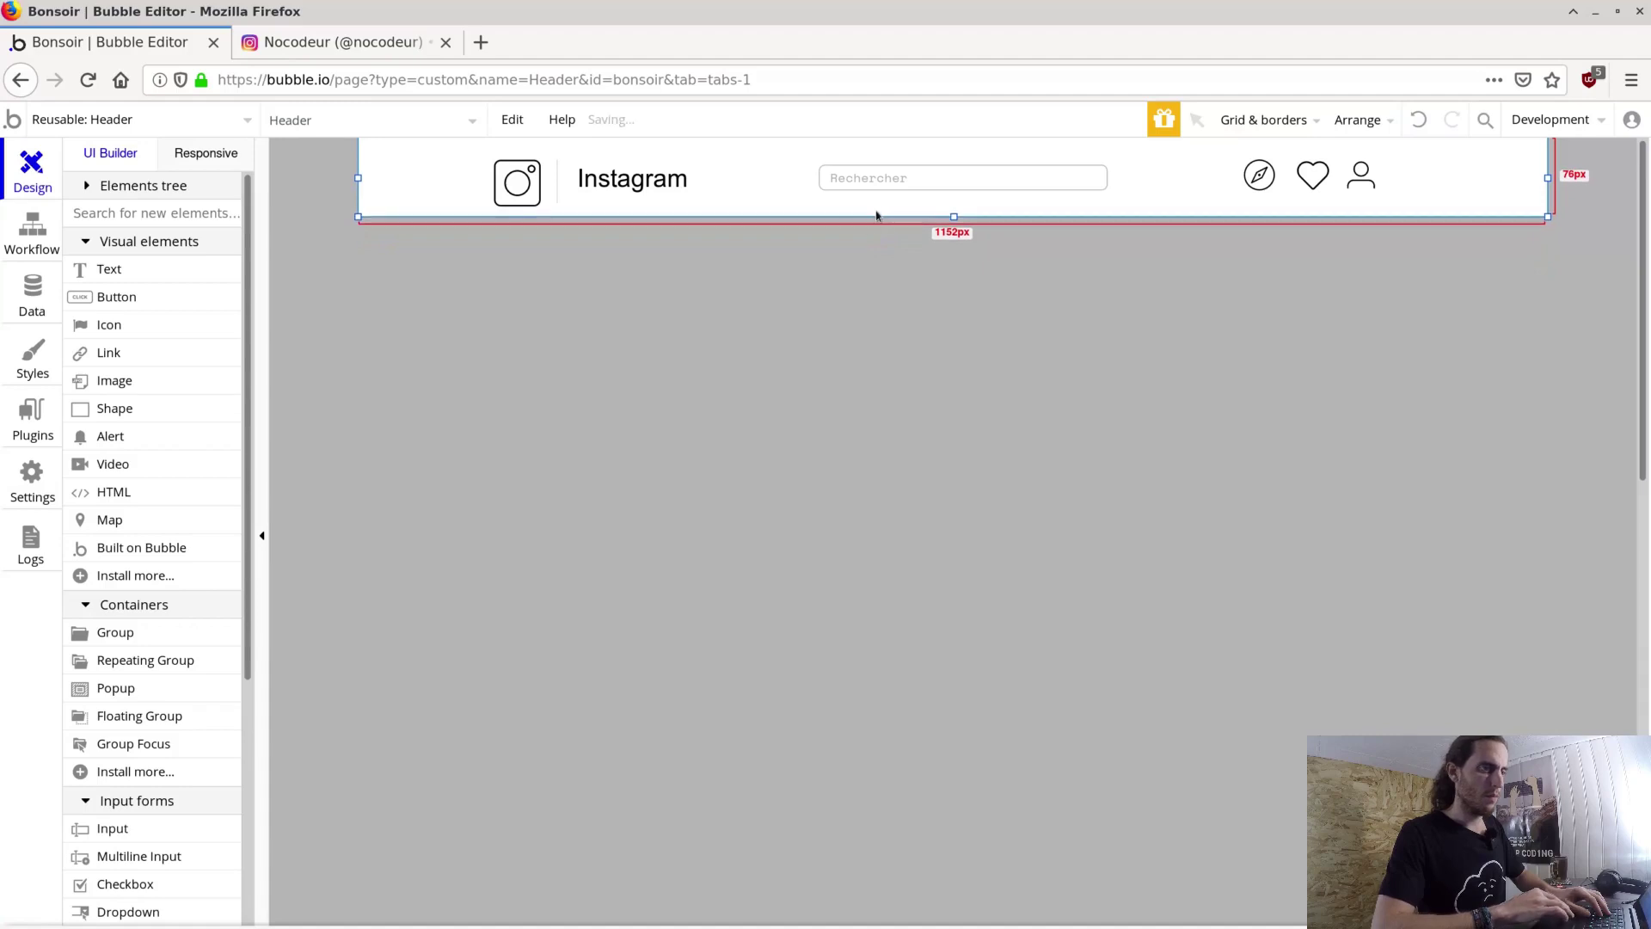
pyautogui.moveTo(360, 177); pyautogui.dragTo(335, 177)
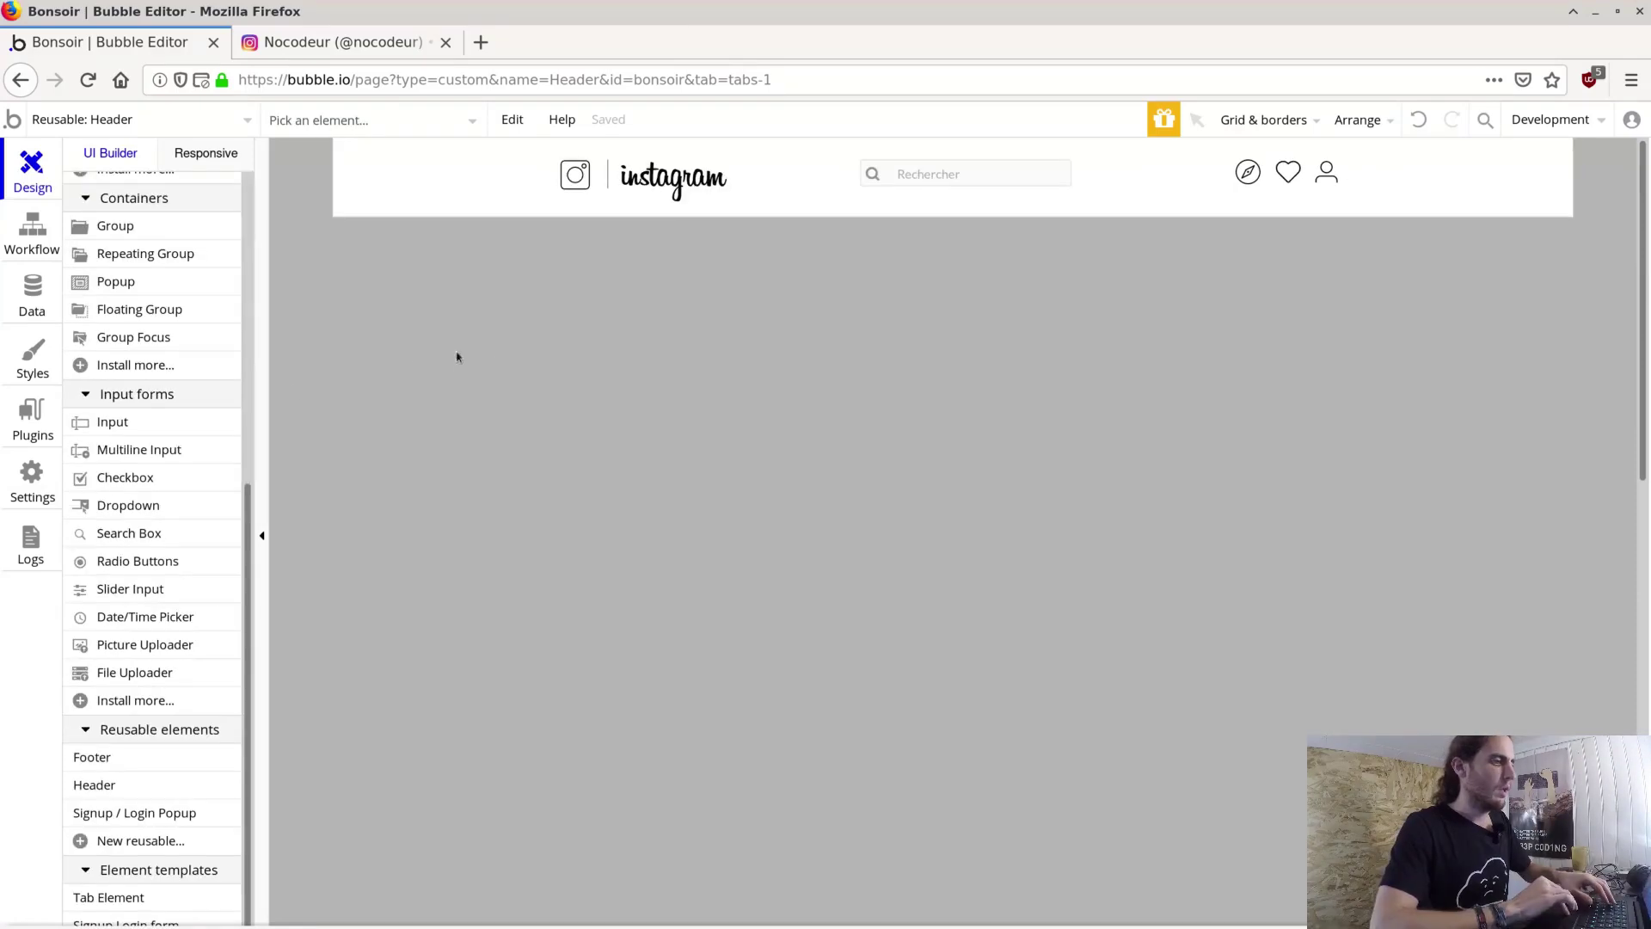
pyautogui.hotkey('ctrl', 'Tab')
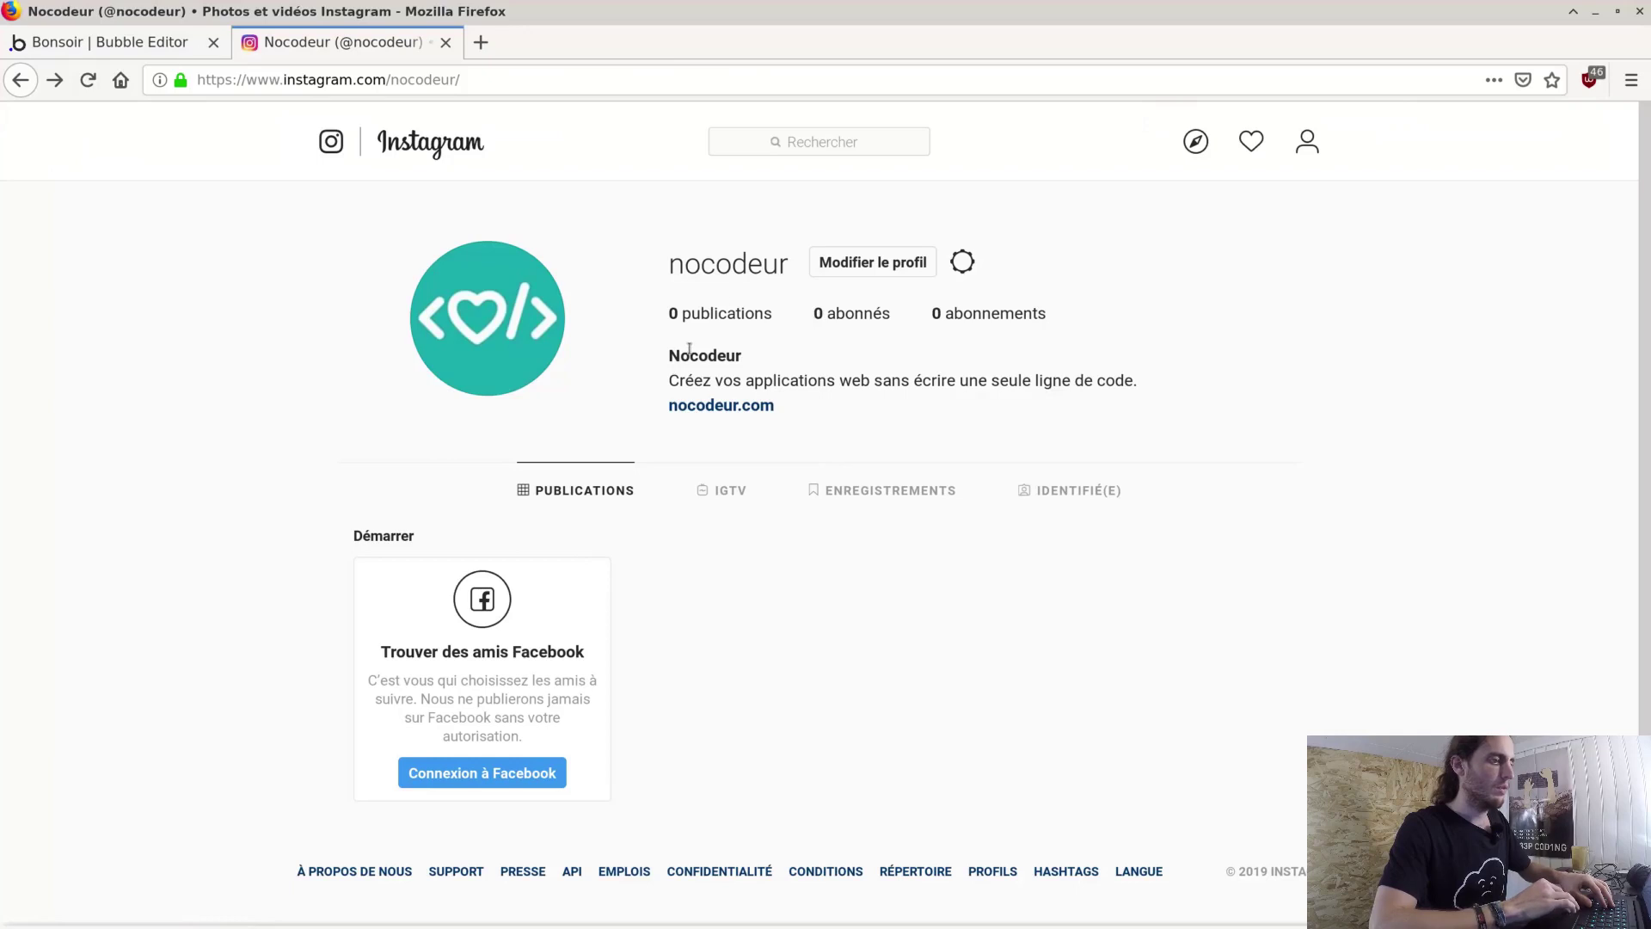
# Reload the Instagram profile and select its username and bio text
pyautogui.press('F5')
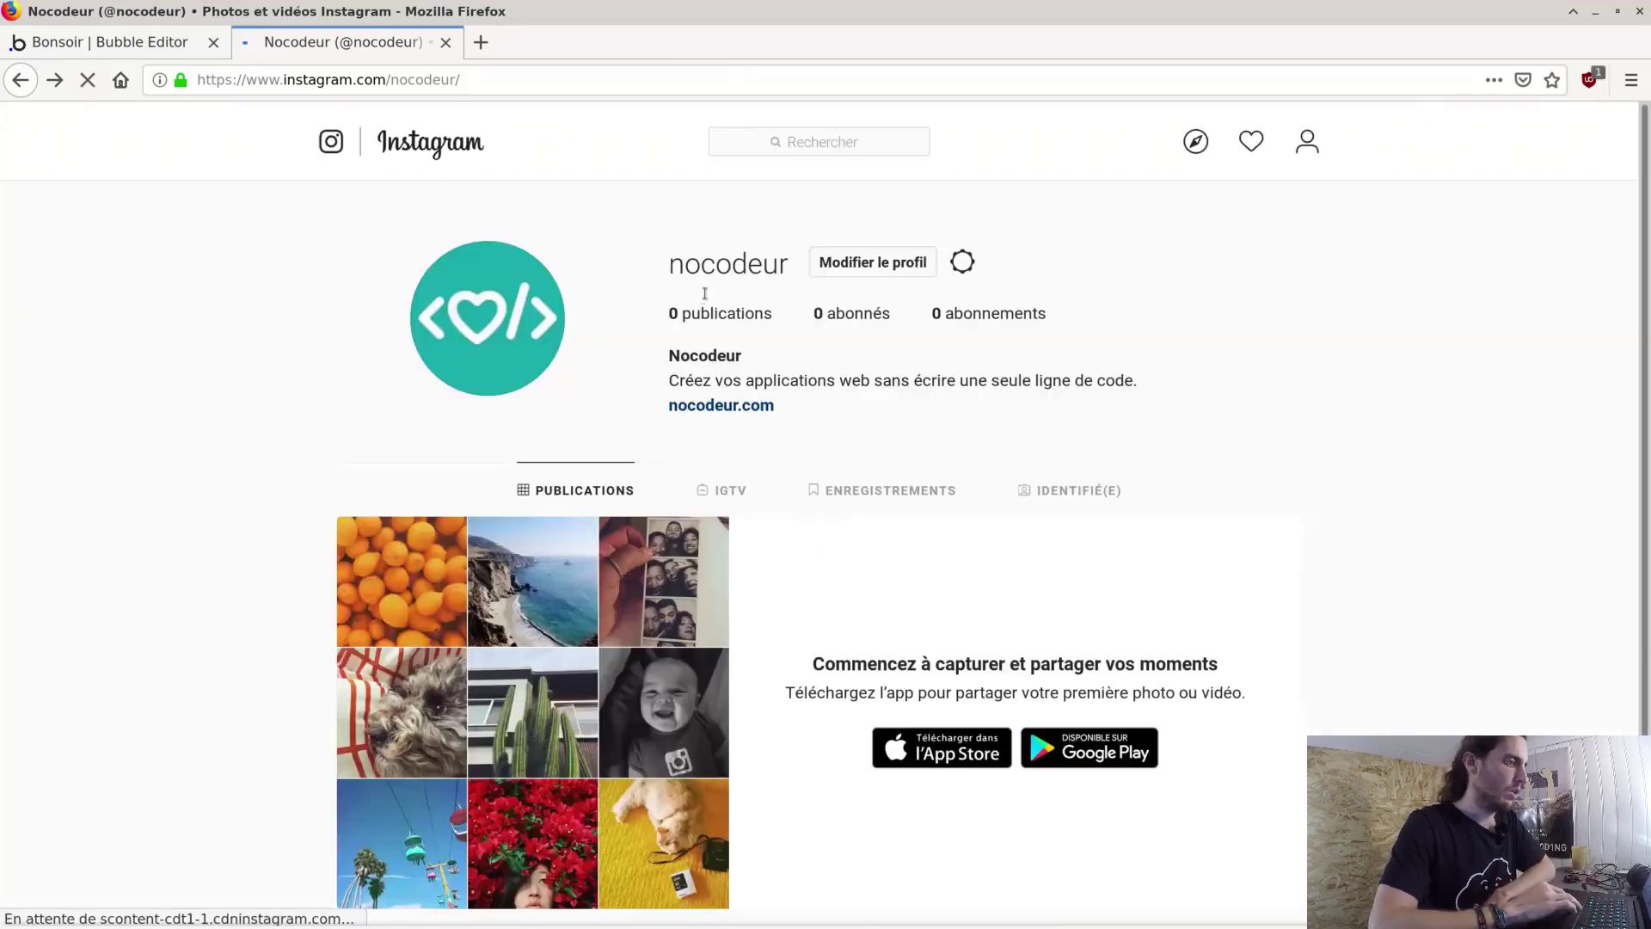
pyautogui.doubleClick(716, 258)
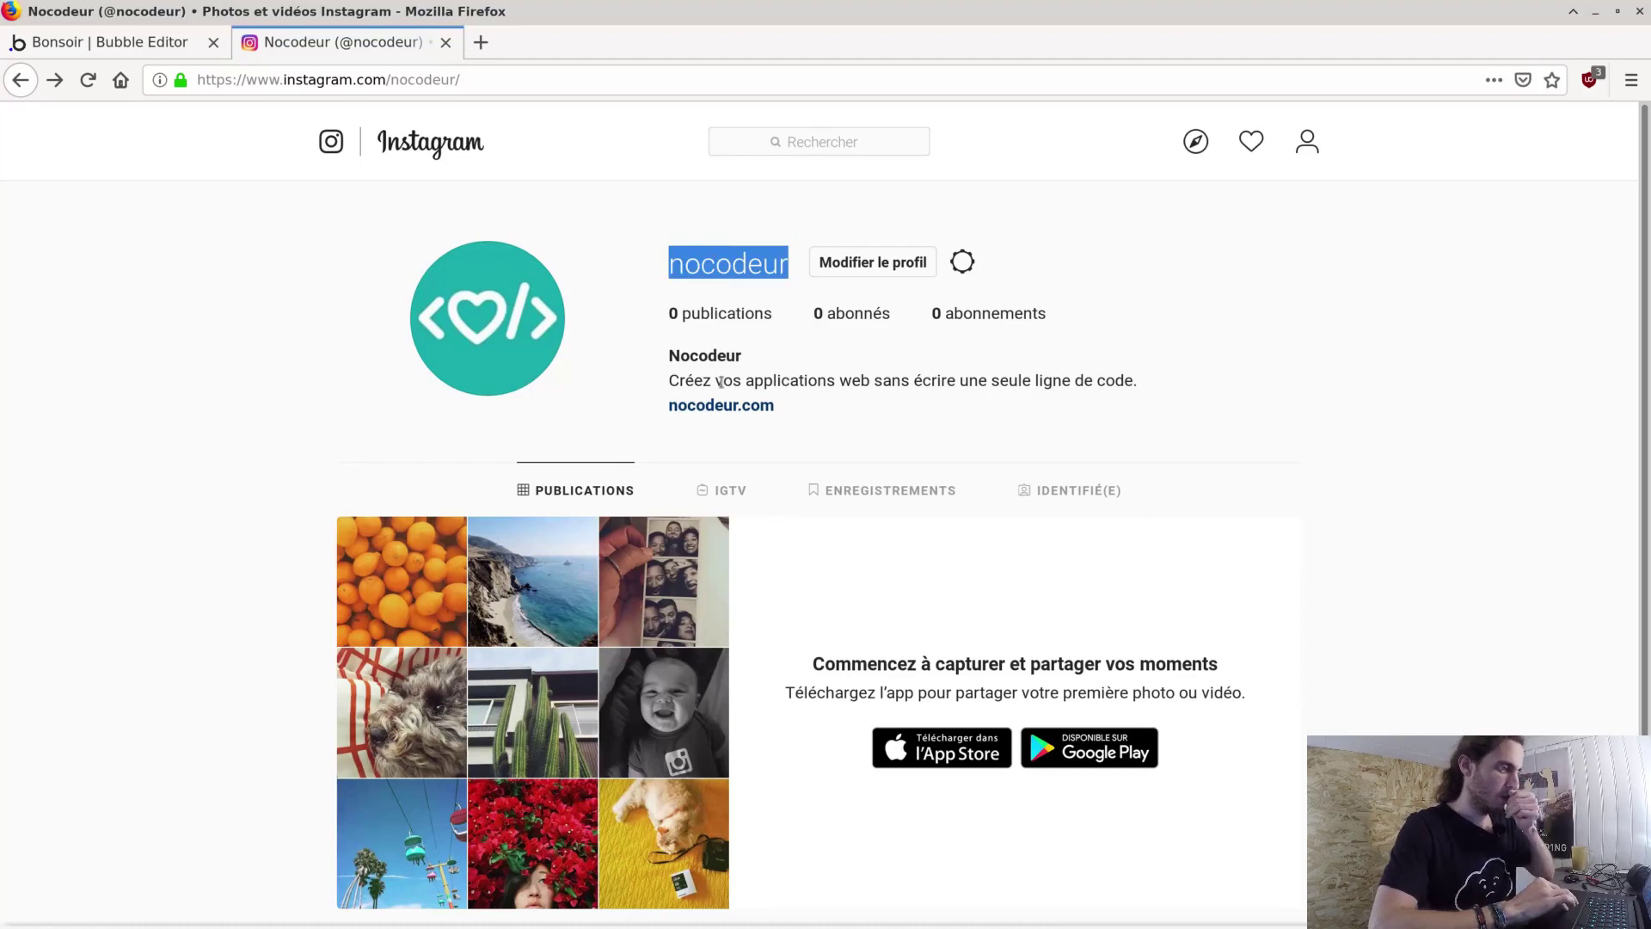
pyautogui.tripleClick(720, 382)
pyautogui.click(722, 382)
pyautogui.moveTo(779, 407); pyautogui.dragTo(606, 421)
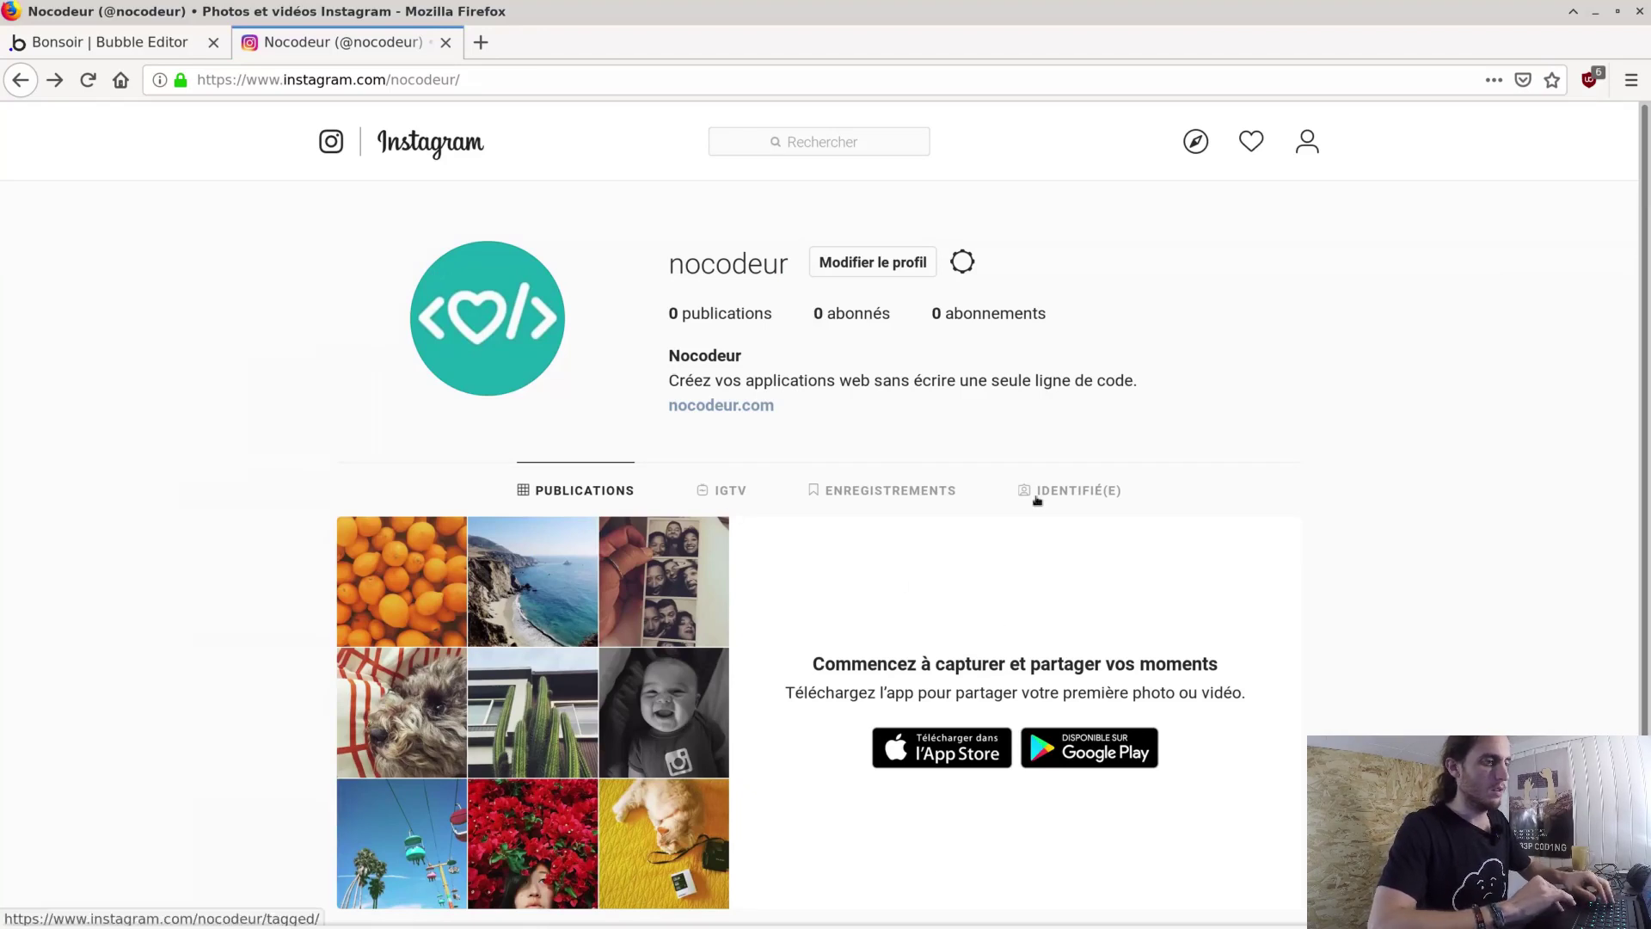
# Open Instagram's Explore page and scroll through its photo grid
pyautogui.click(1201, 150)
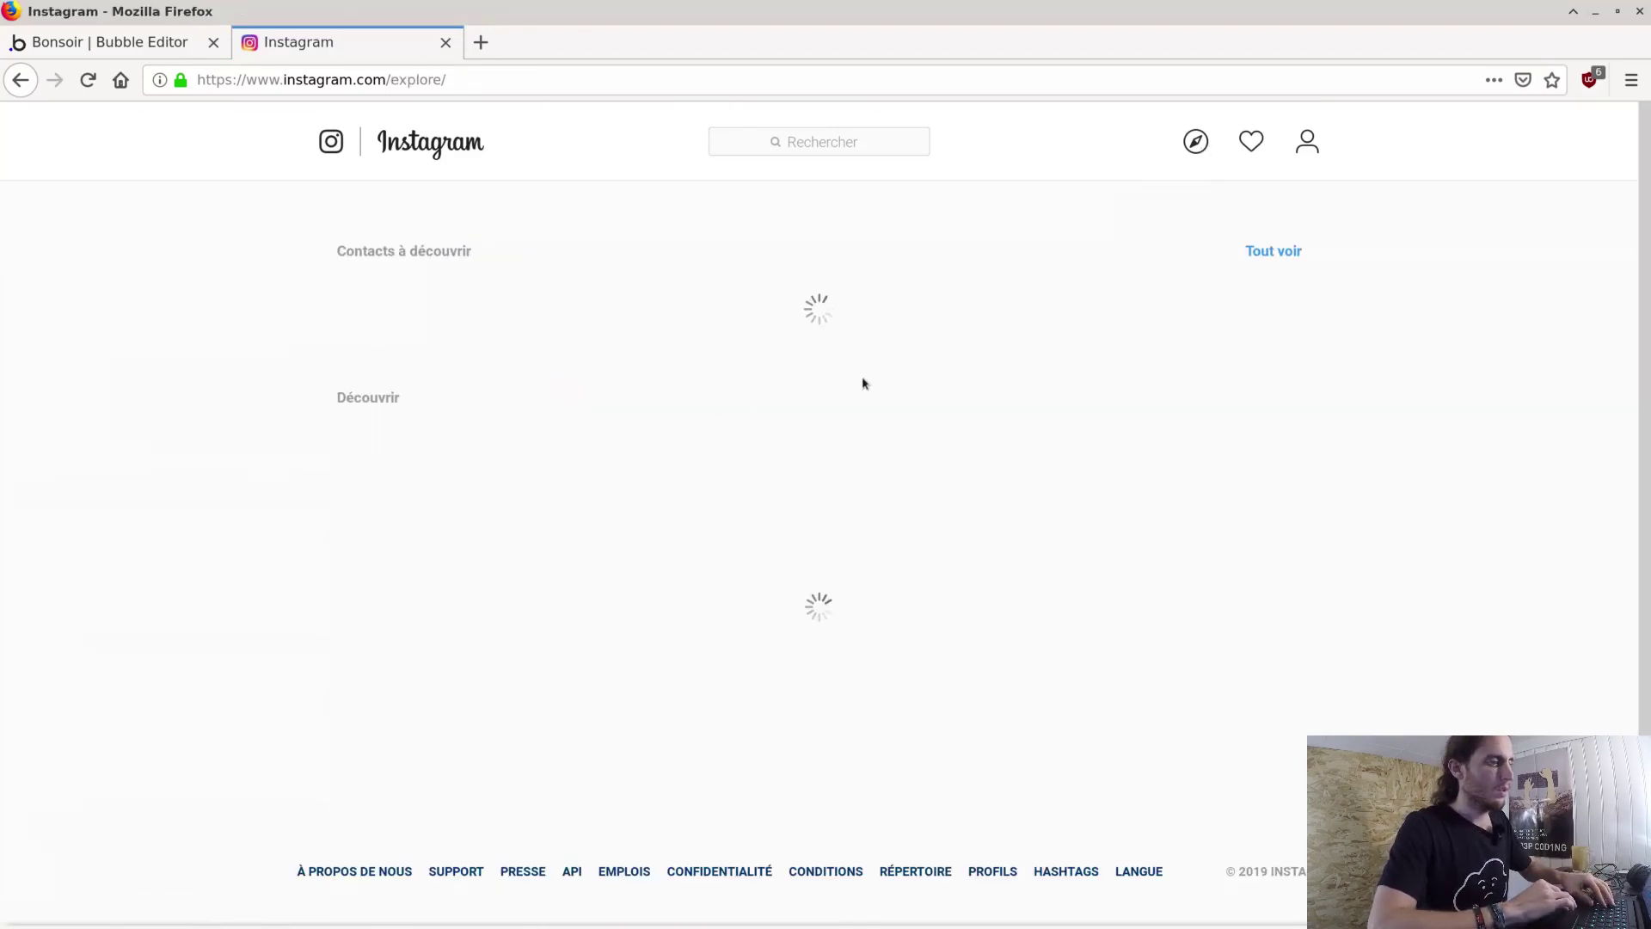
pyautogui.scroll(-5, 862, 382)
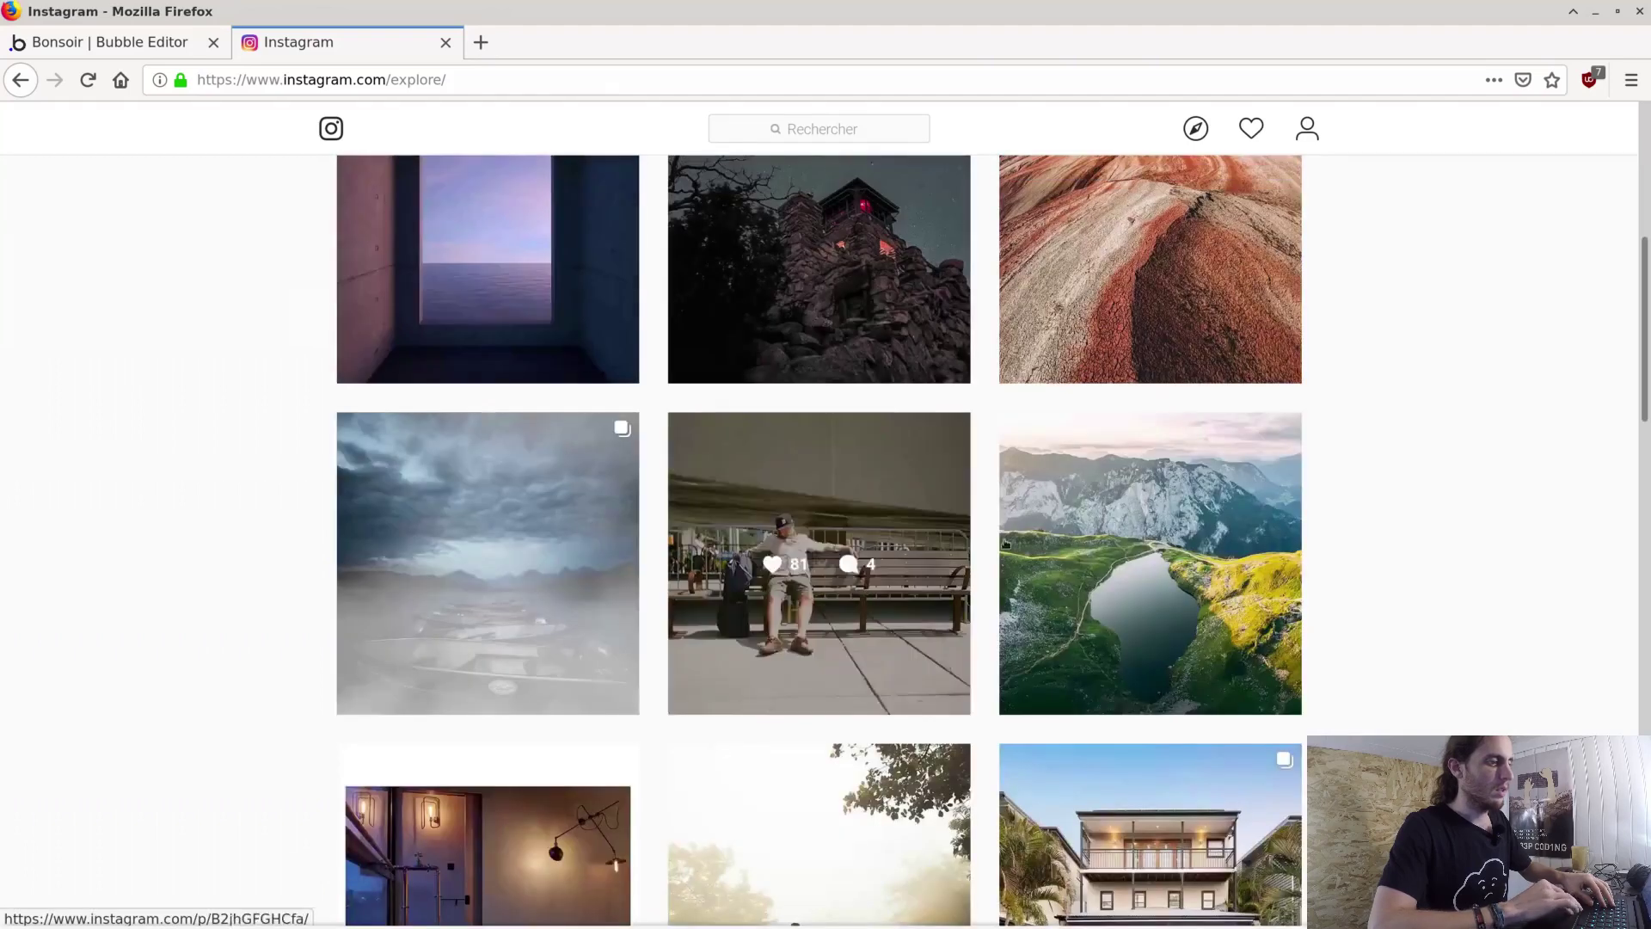
pyautogui.hotkey('ctrl', 'Tab')
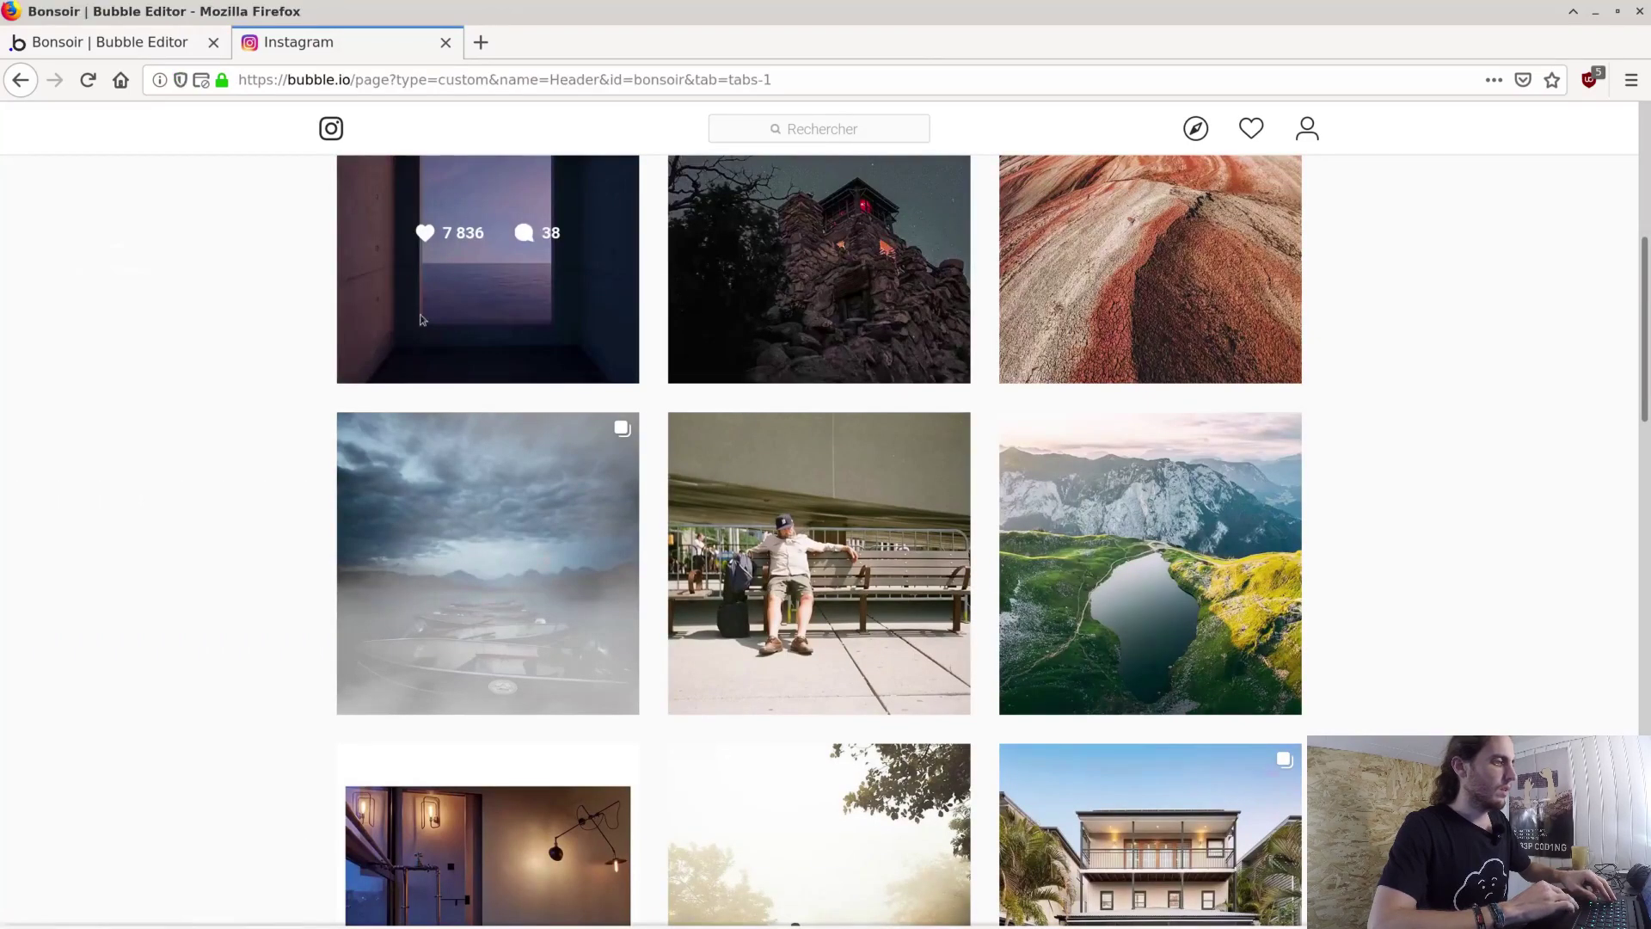
# Create a new page named home, cloned from index
pyautogui.click(239, 128)
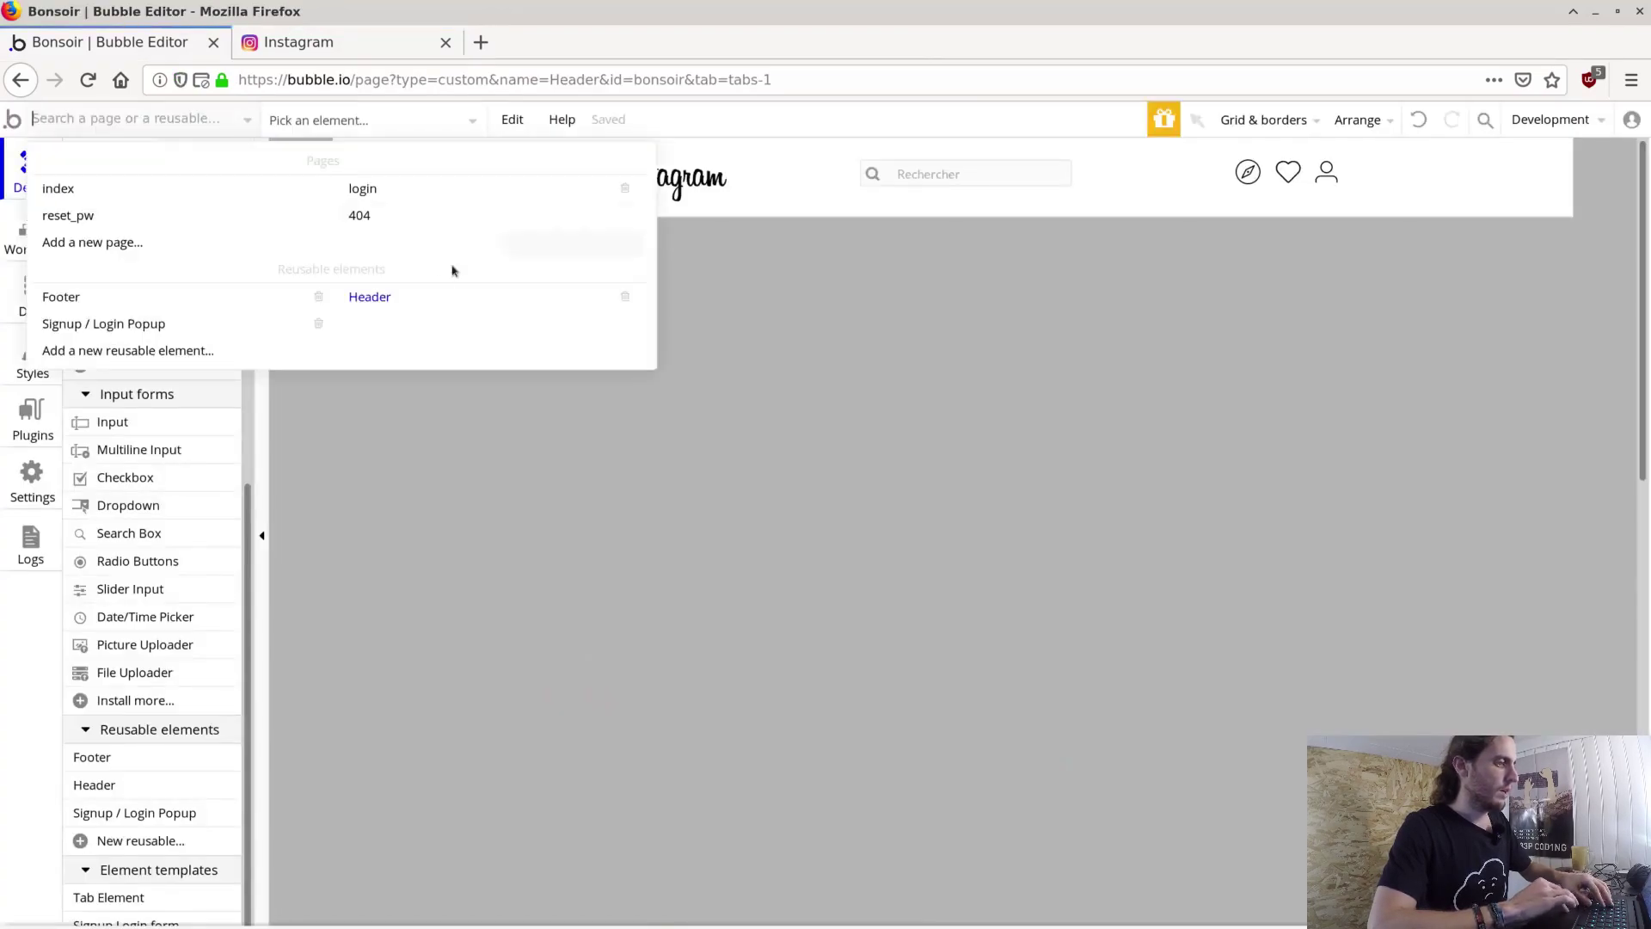
pyautogui.click(165, 241)
pyautogui.write('home')
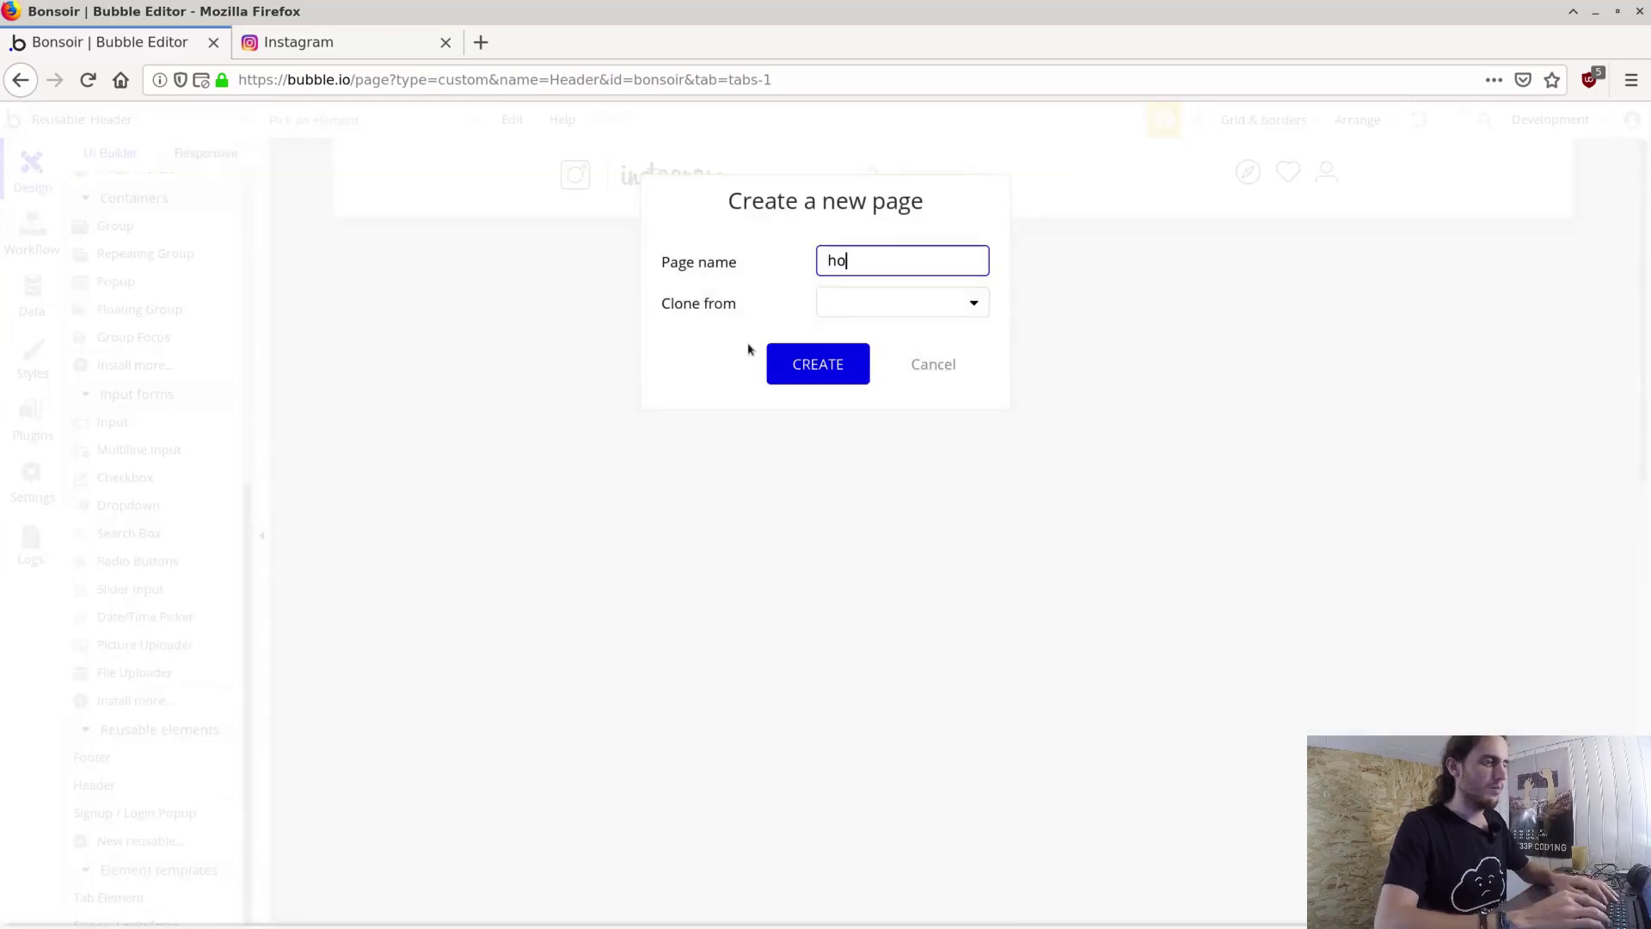
pyautogui.click(916, 306)
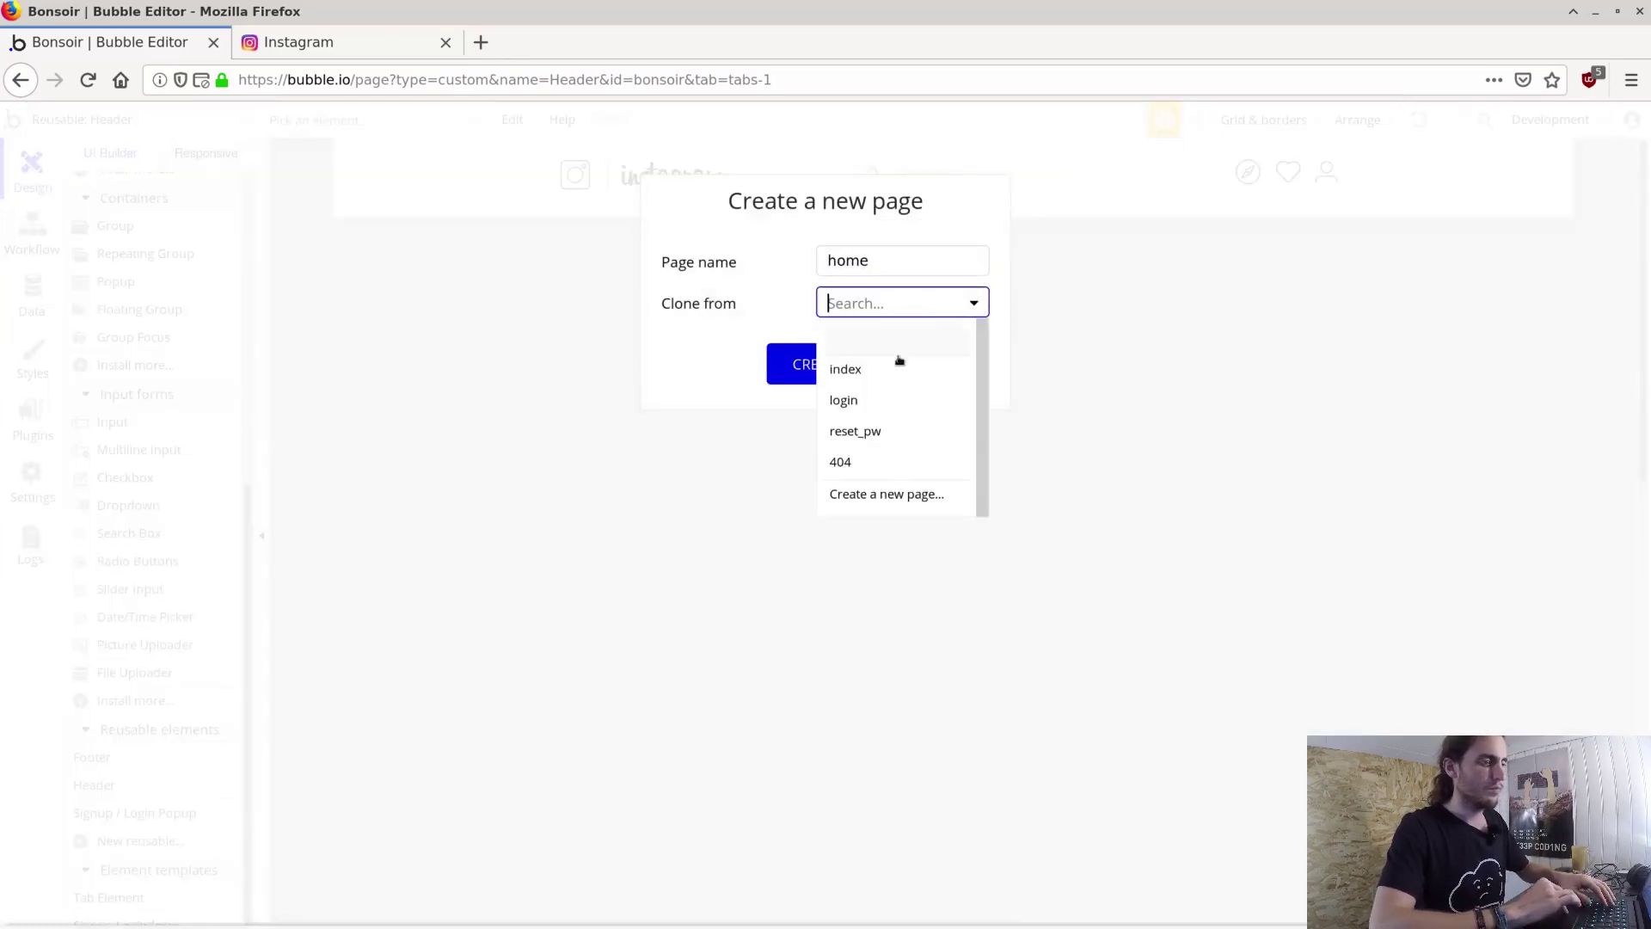
pyautogui.click(895, 371)
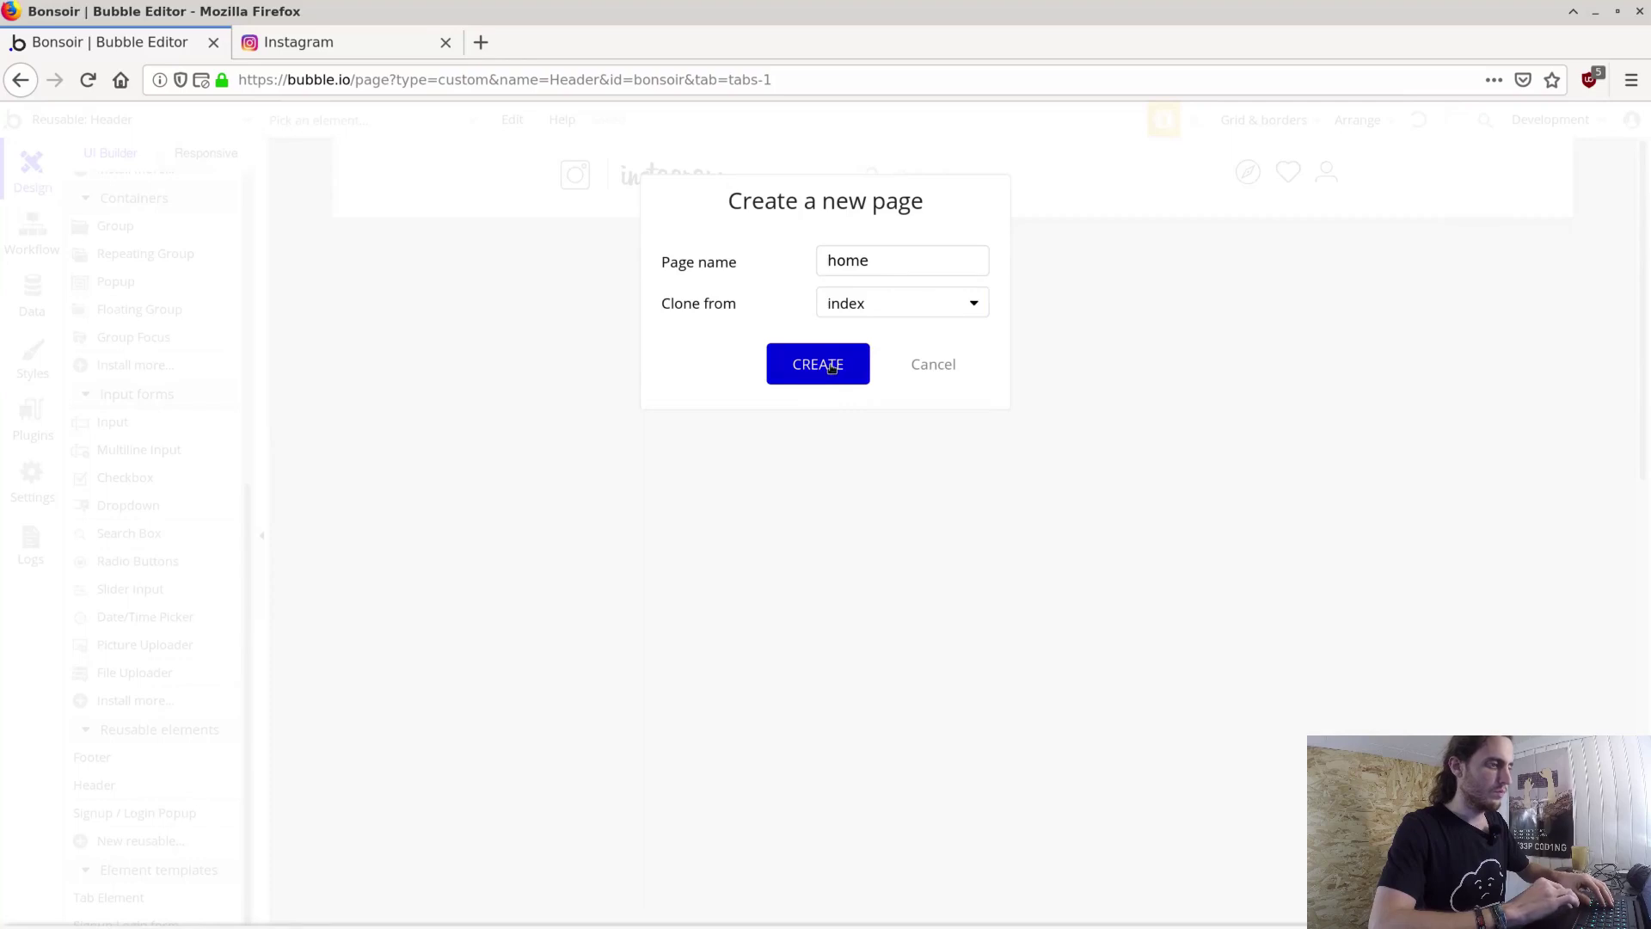
pyautogui.click(832, 368)
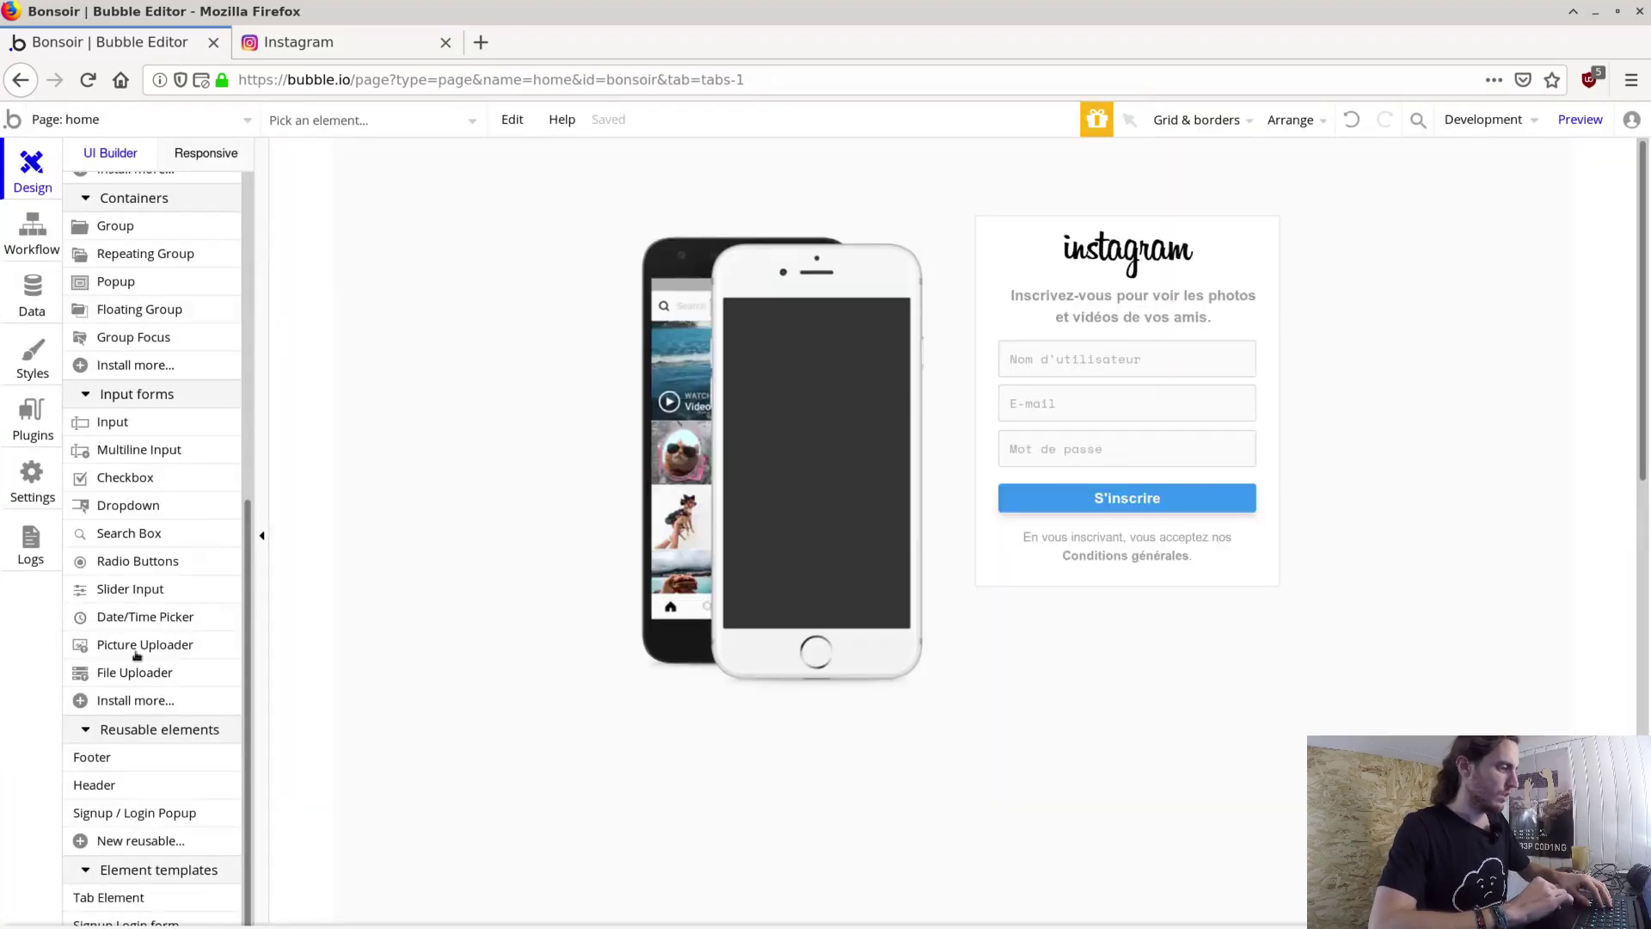
# Place the Header at the home page's top-left corner and delete the front phone image
pyautogui.click(433, 160)
pyautogui.moveTo(546, 208); pyautogui.dragTo(449, 185)
pyautogui.click(764, 357)
pyautogui.press('Delete')
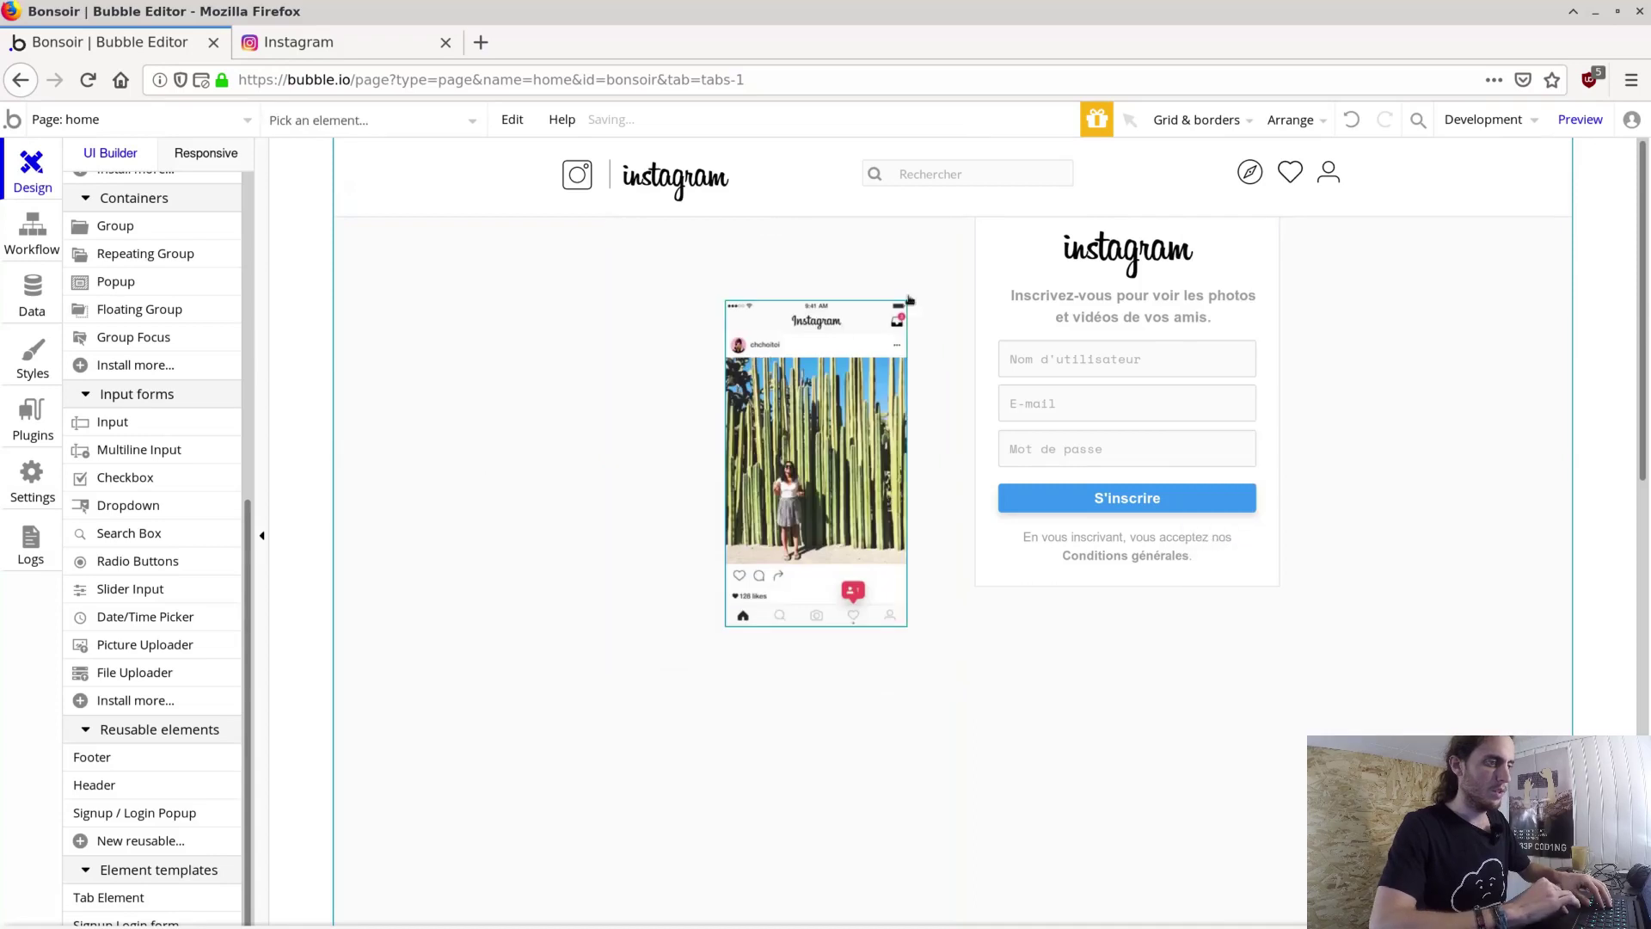
pyautogui.doubleClick(864, 335)
# Delete the remaining phone screenshot image and the signup group from the home page
pyautogui.click(864, 336)
pyautogui.press('Delete')
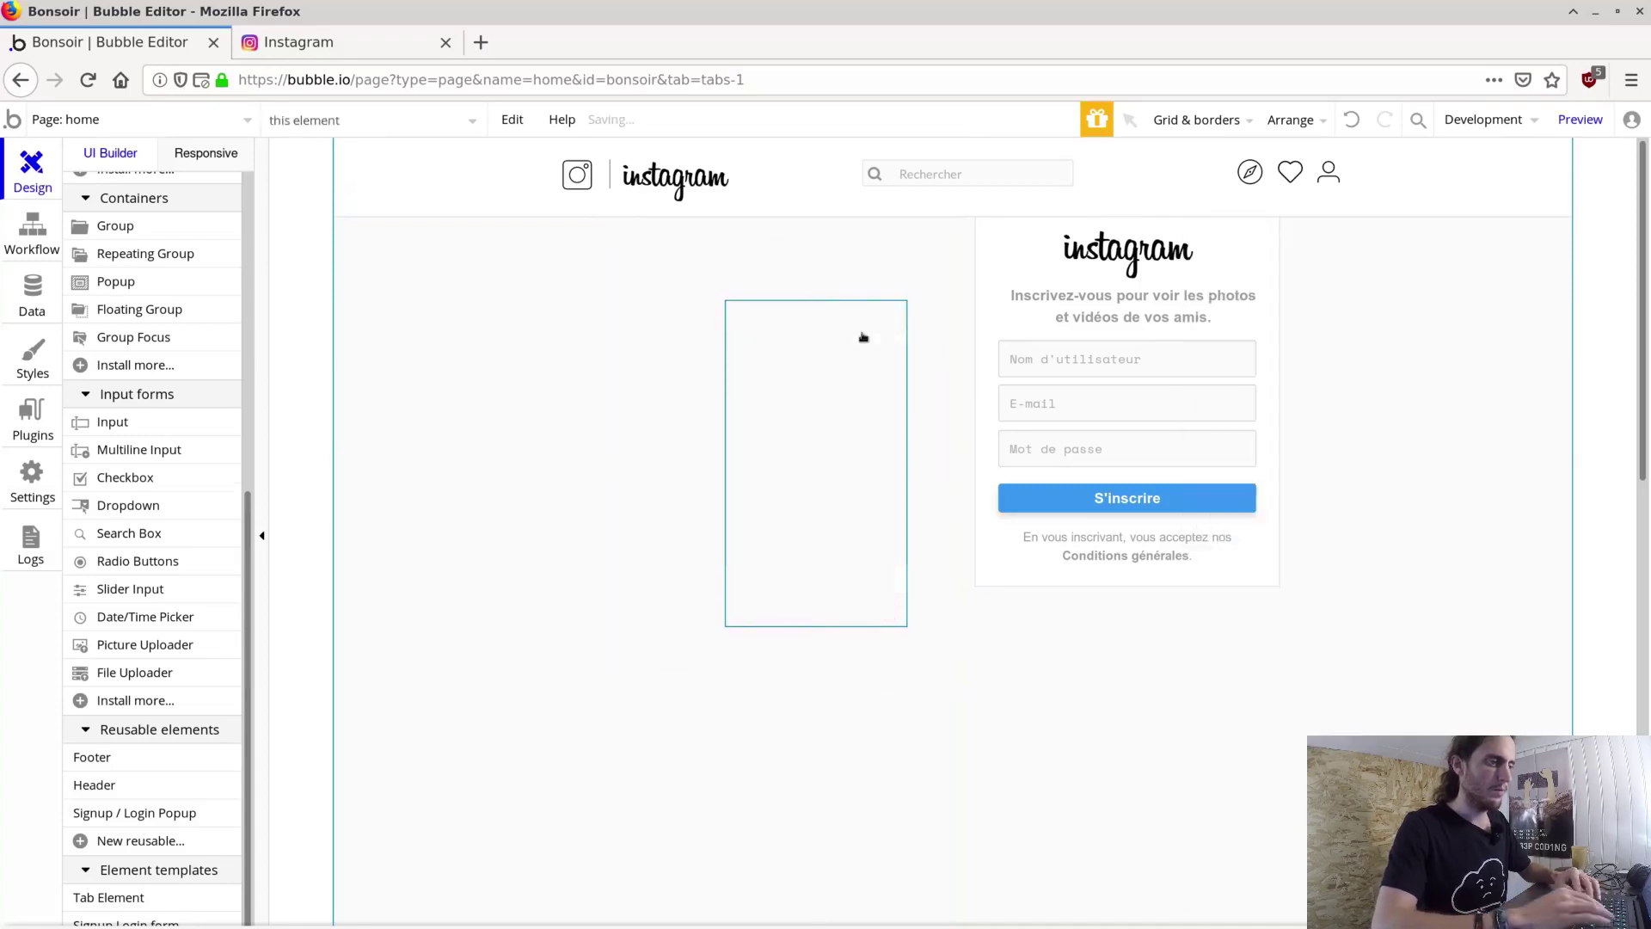
pyautogui.doubleClick(996, 260)
pyautogui.click(980, 262)
pyautogui.press('Delete')
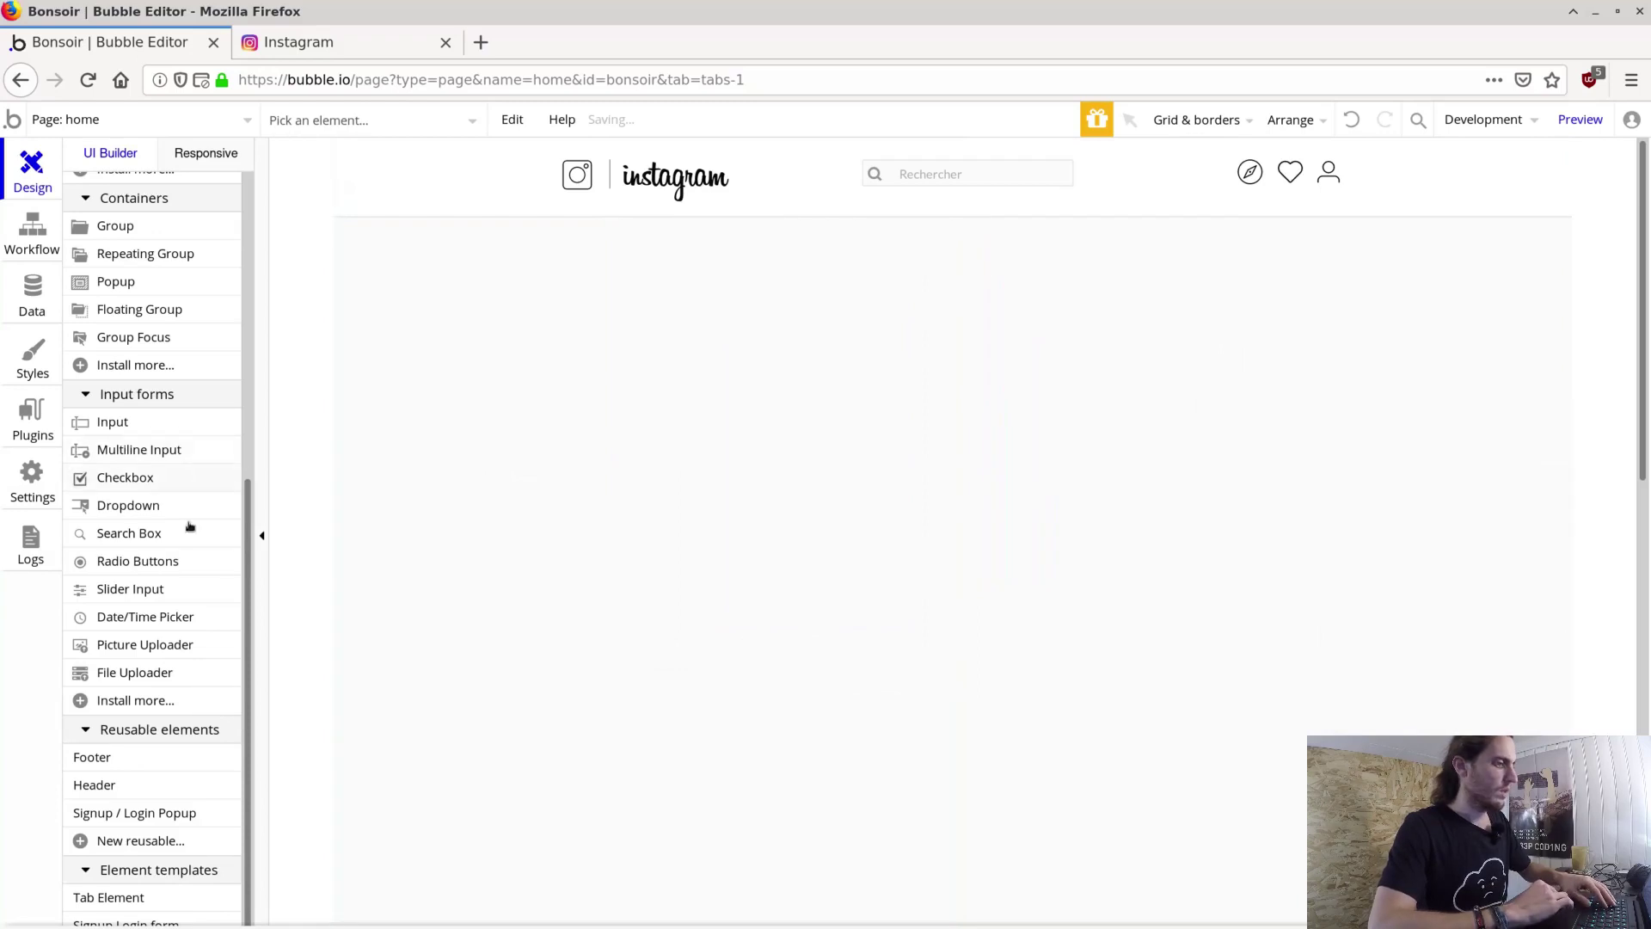
pyautogui.scroll(5, 152, 613)
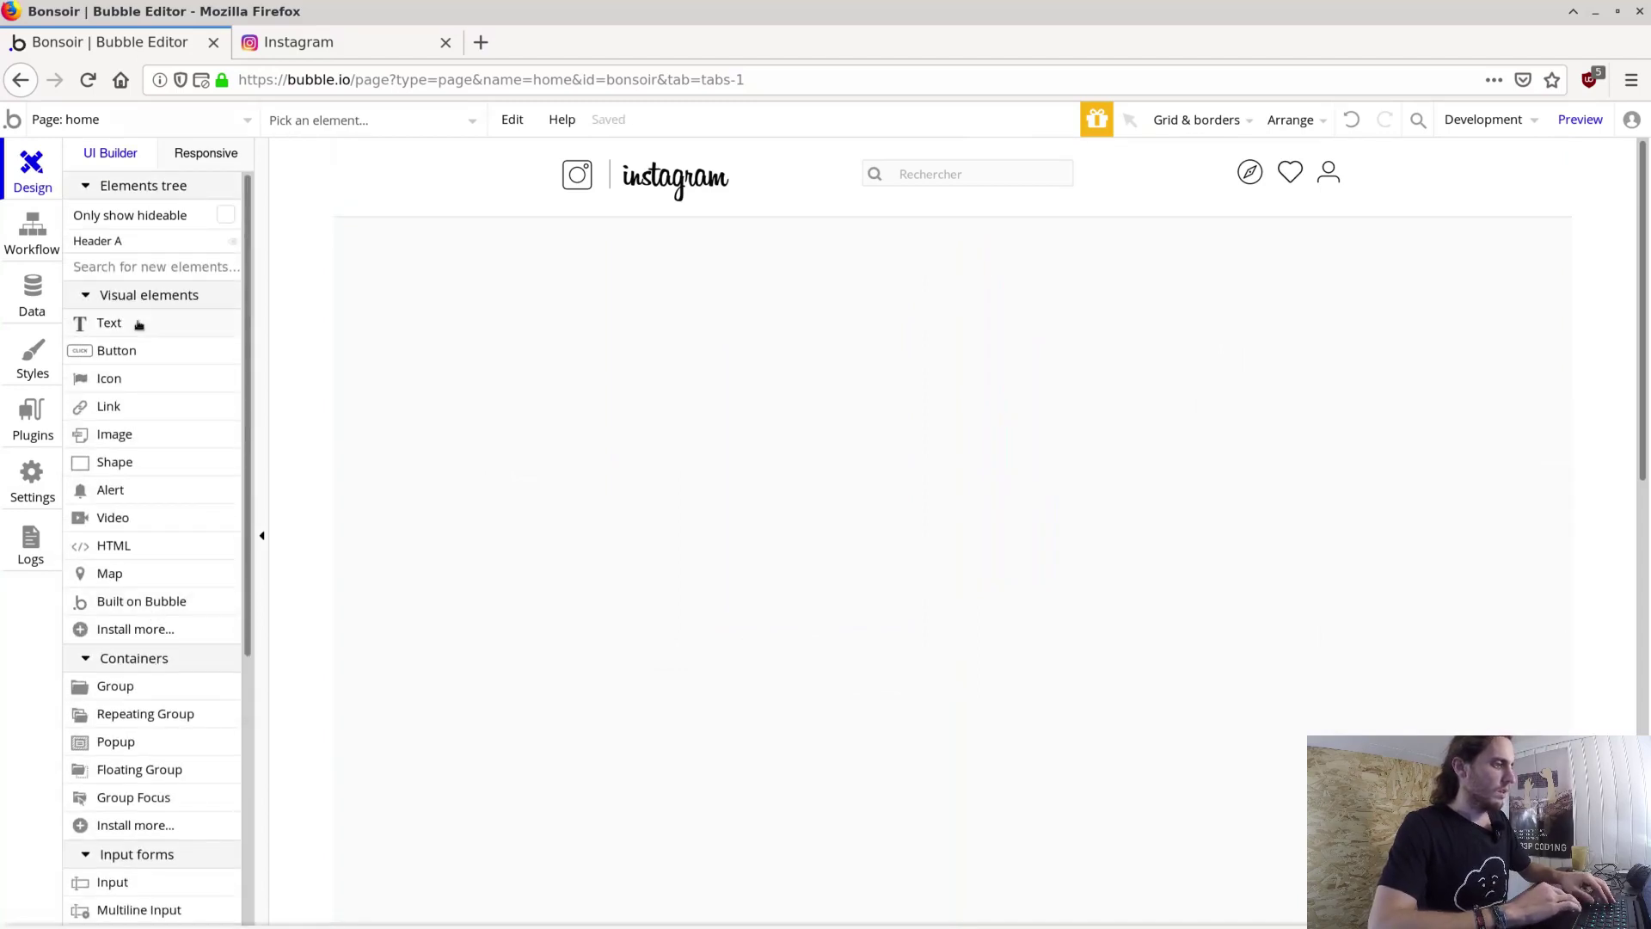
# Glance back at the Instagram Explore and profile pages before returning to the editor
pyautogui.hotkey('ctrl', 'Tab')
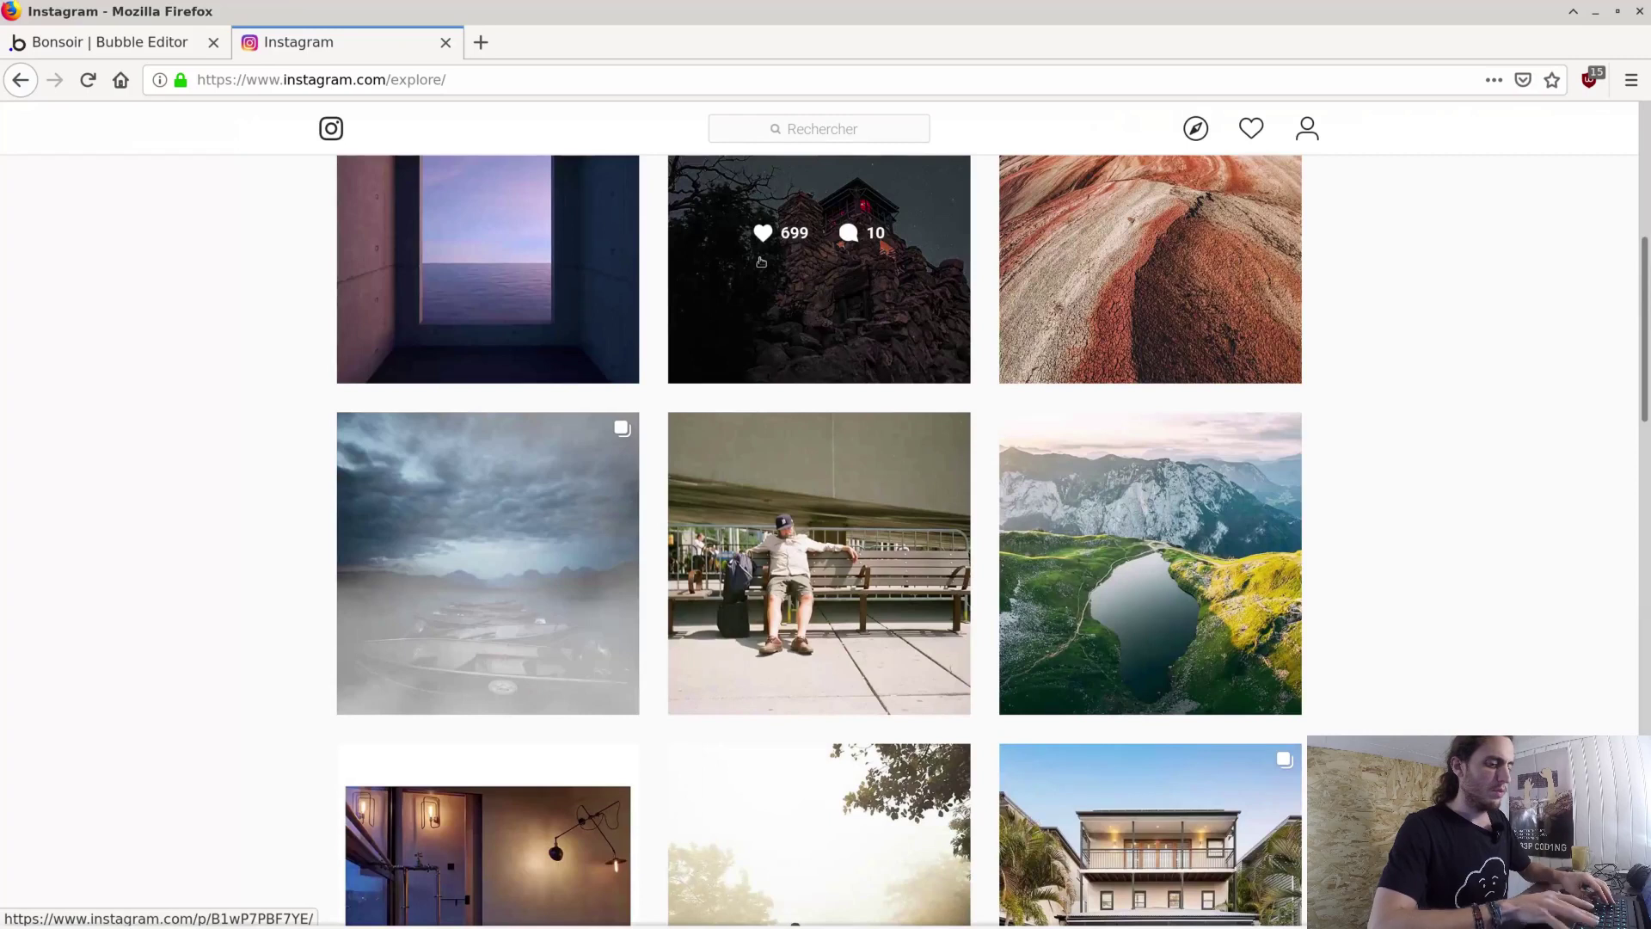
pyautogui.hotkey('alt', 'Left')
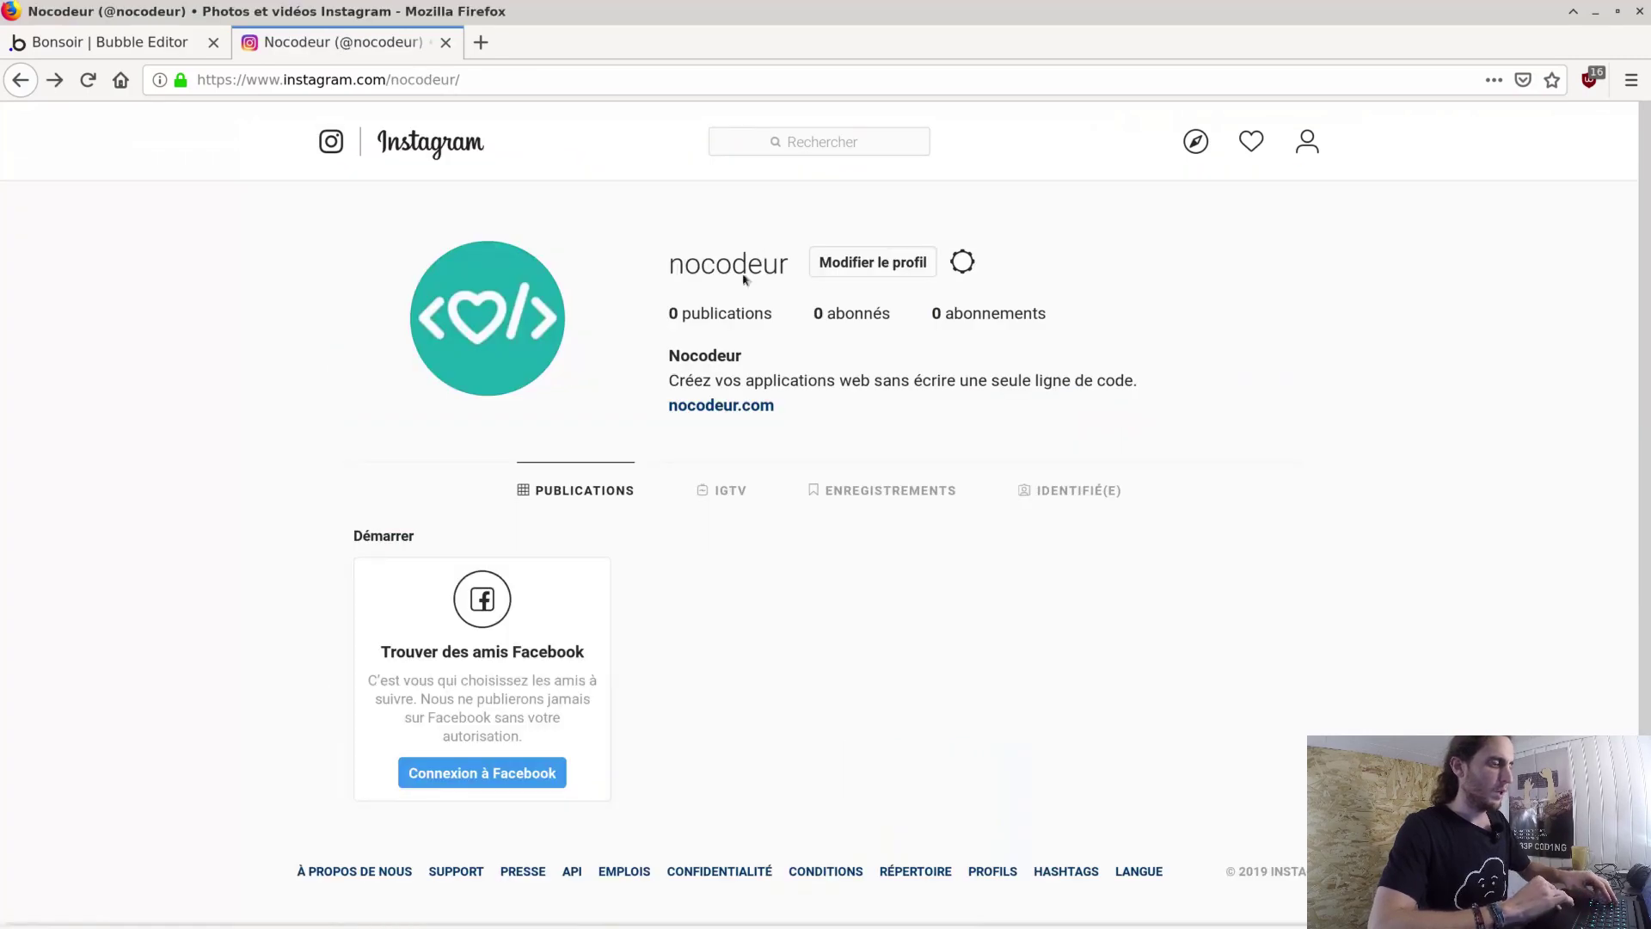
pyautogui.hotkey('ctrl', 'Tab')
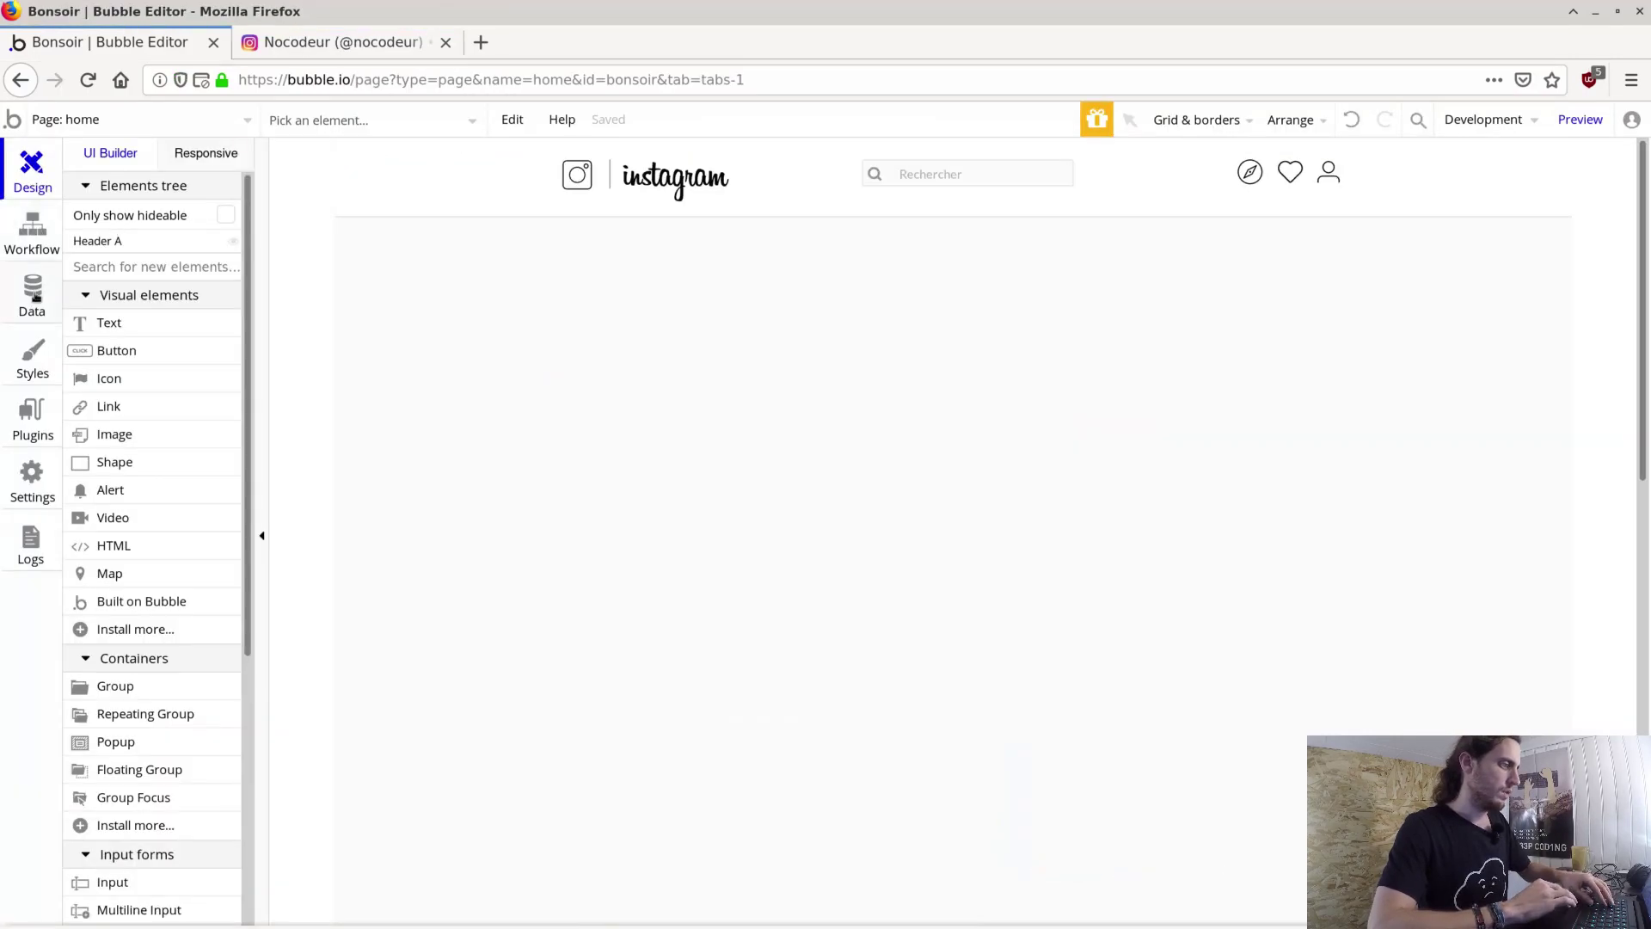
pyautogui.click(35, 297)
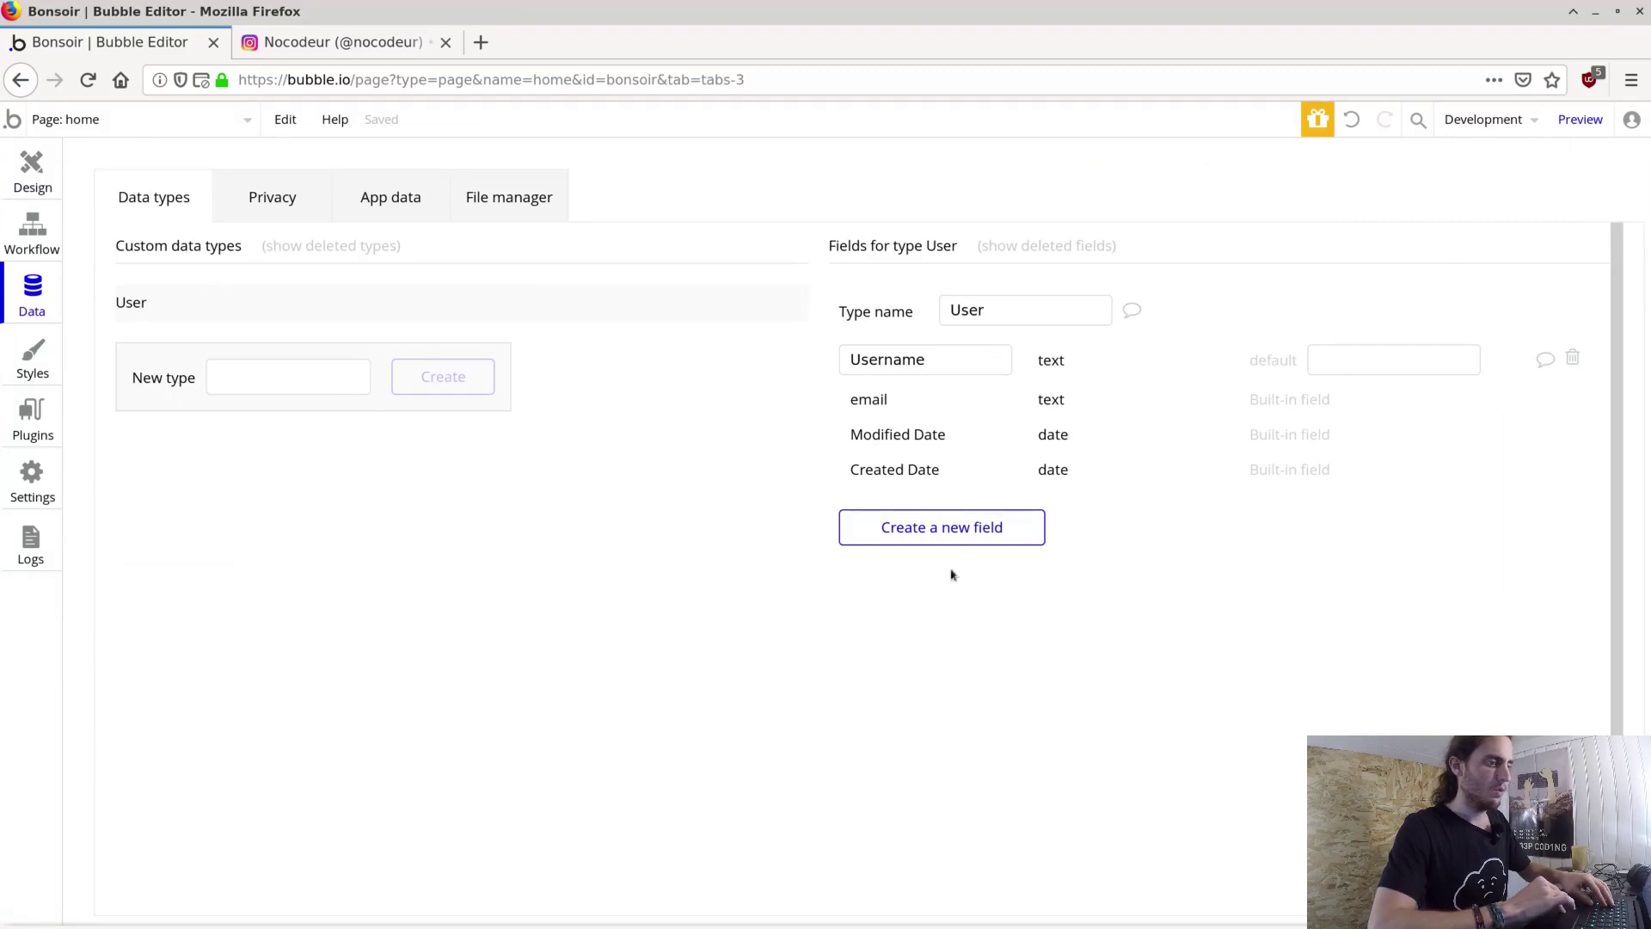
# Add an Avatar image field and a Website text field to the User data type
pyautogui.click(929, 542)
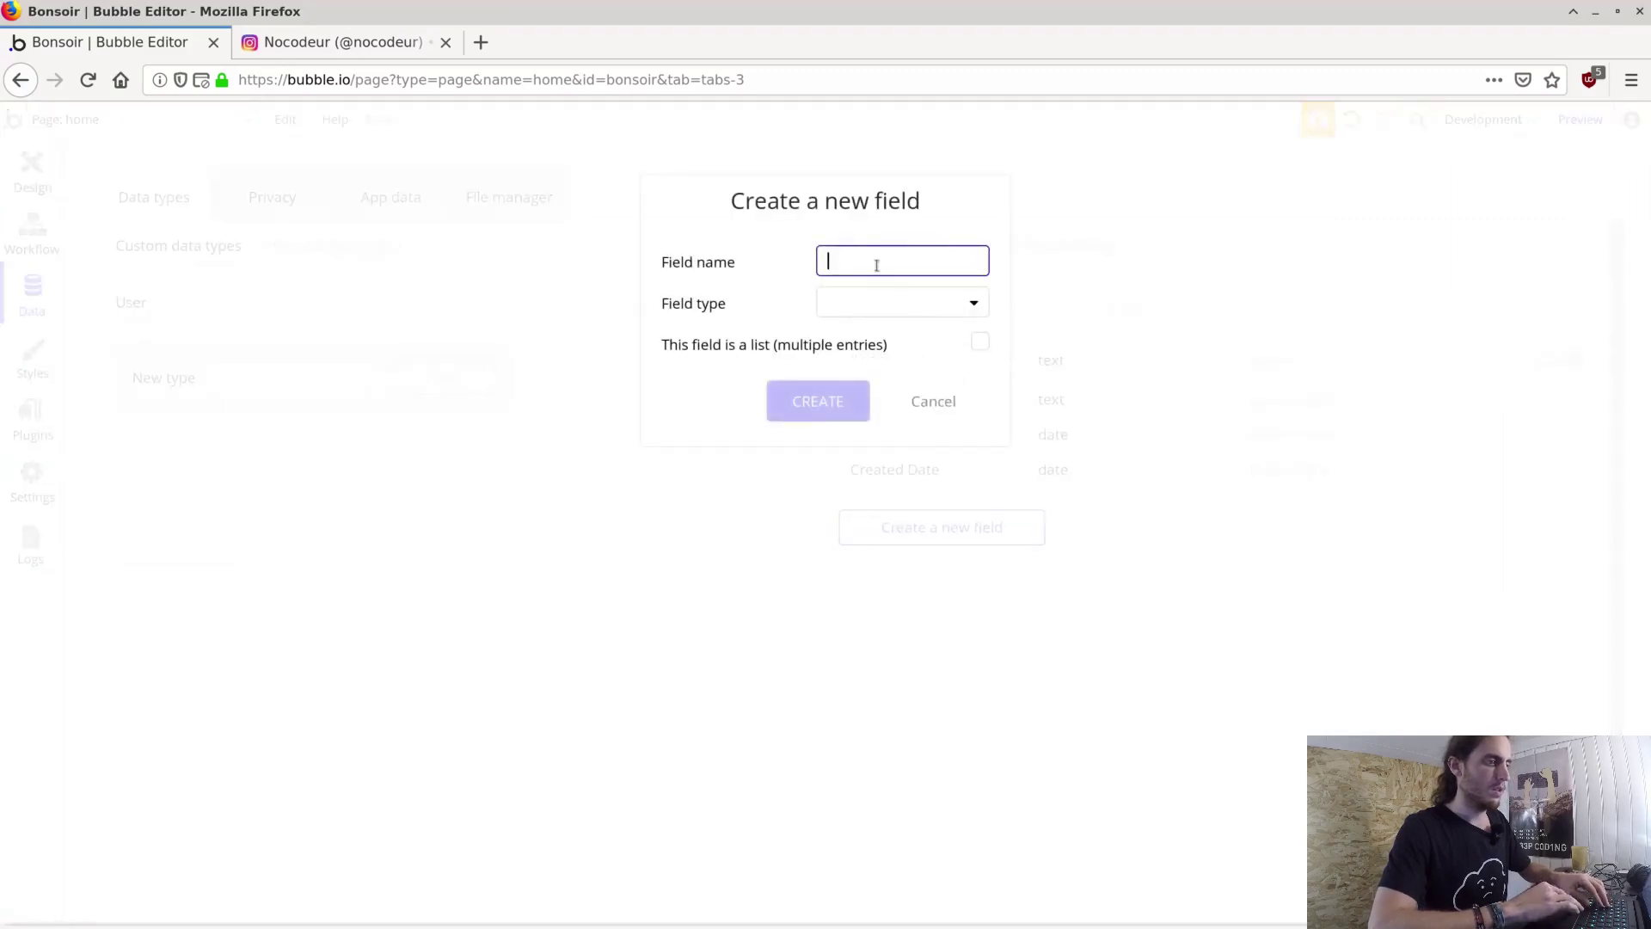
pyautogui.write('Avatar')
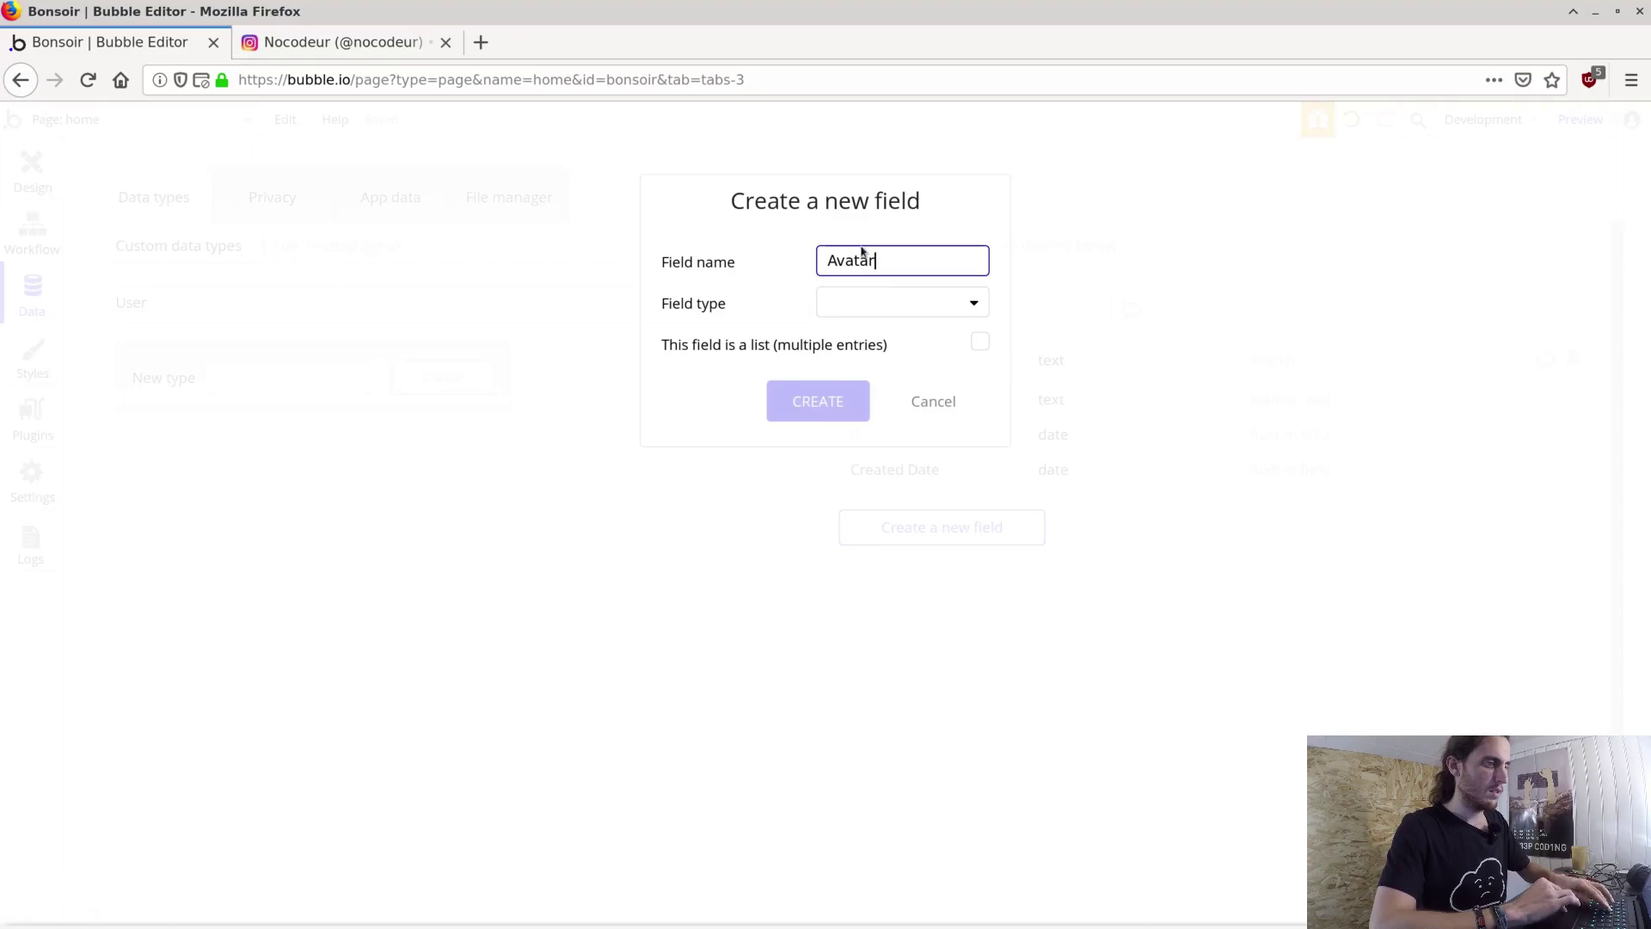
pyautogui.click(883, 302)
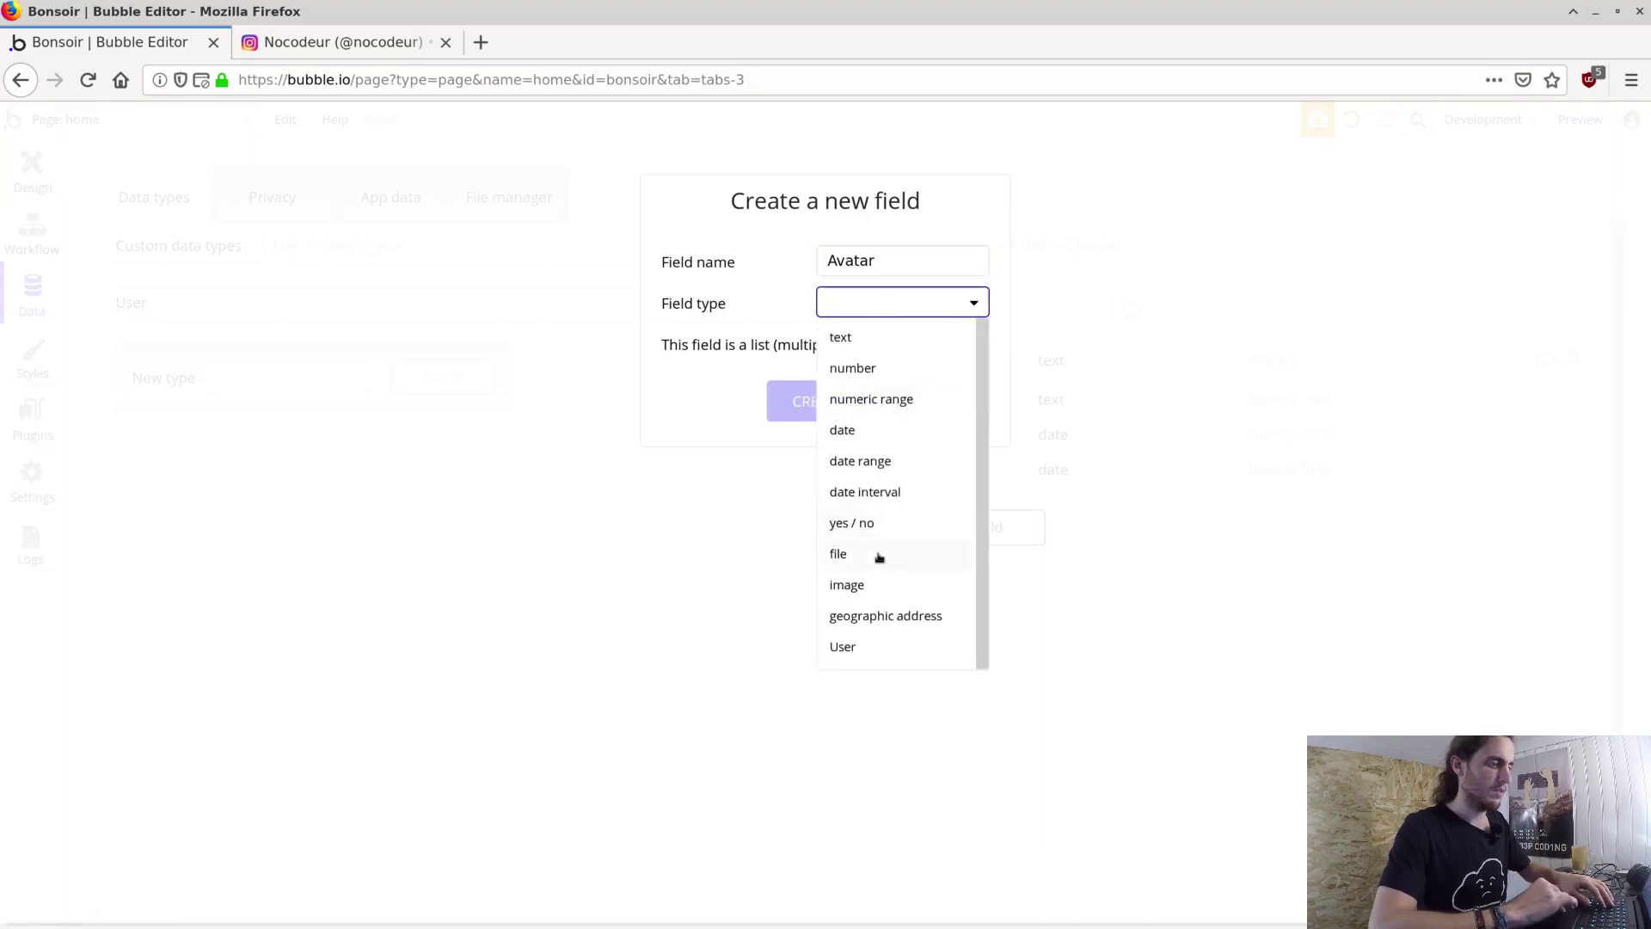
pyautogui.click(874, 592)
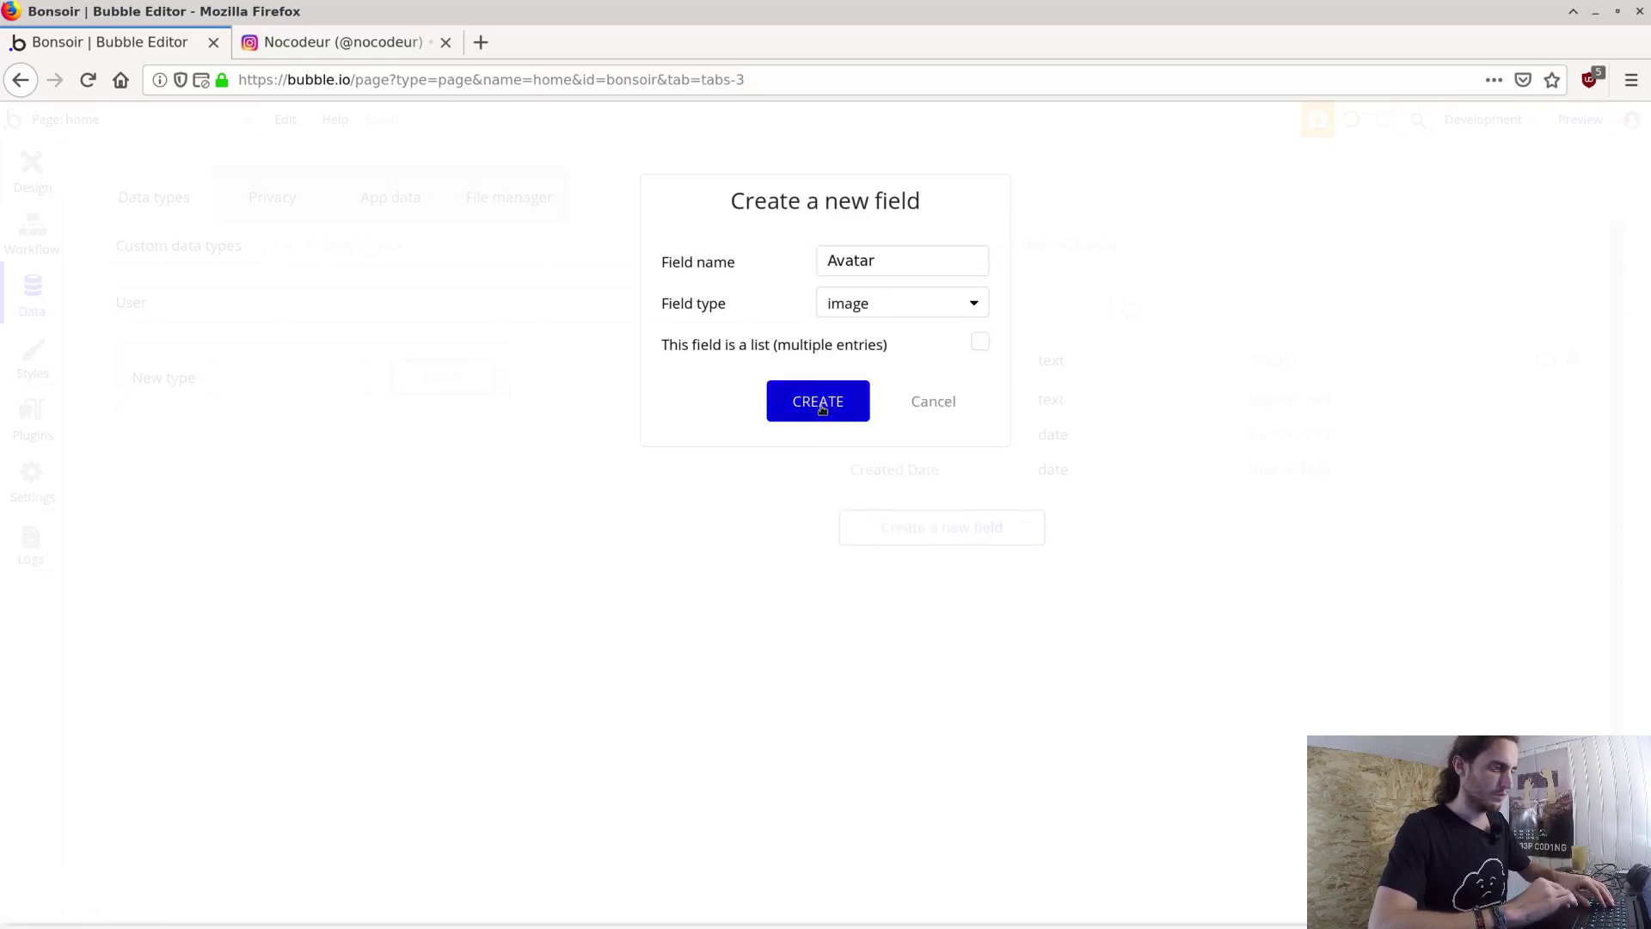
pyautogui.click(822, 409)
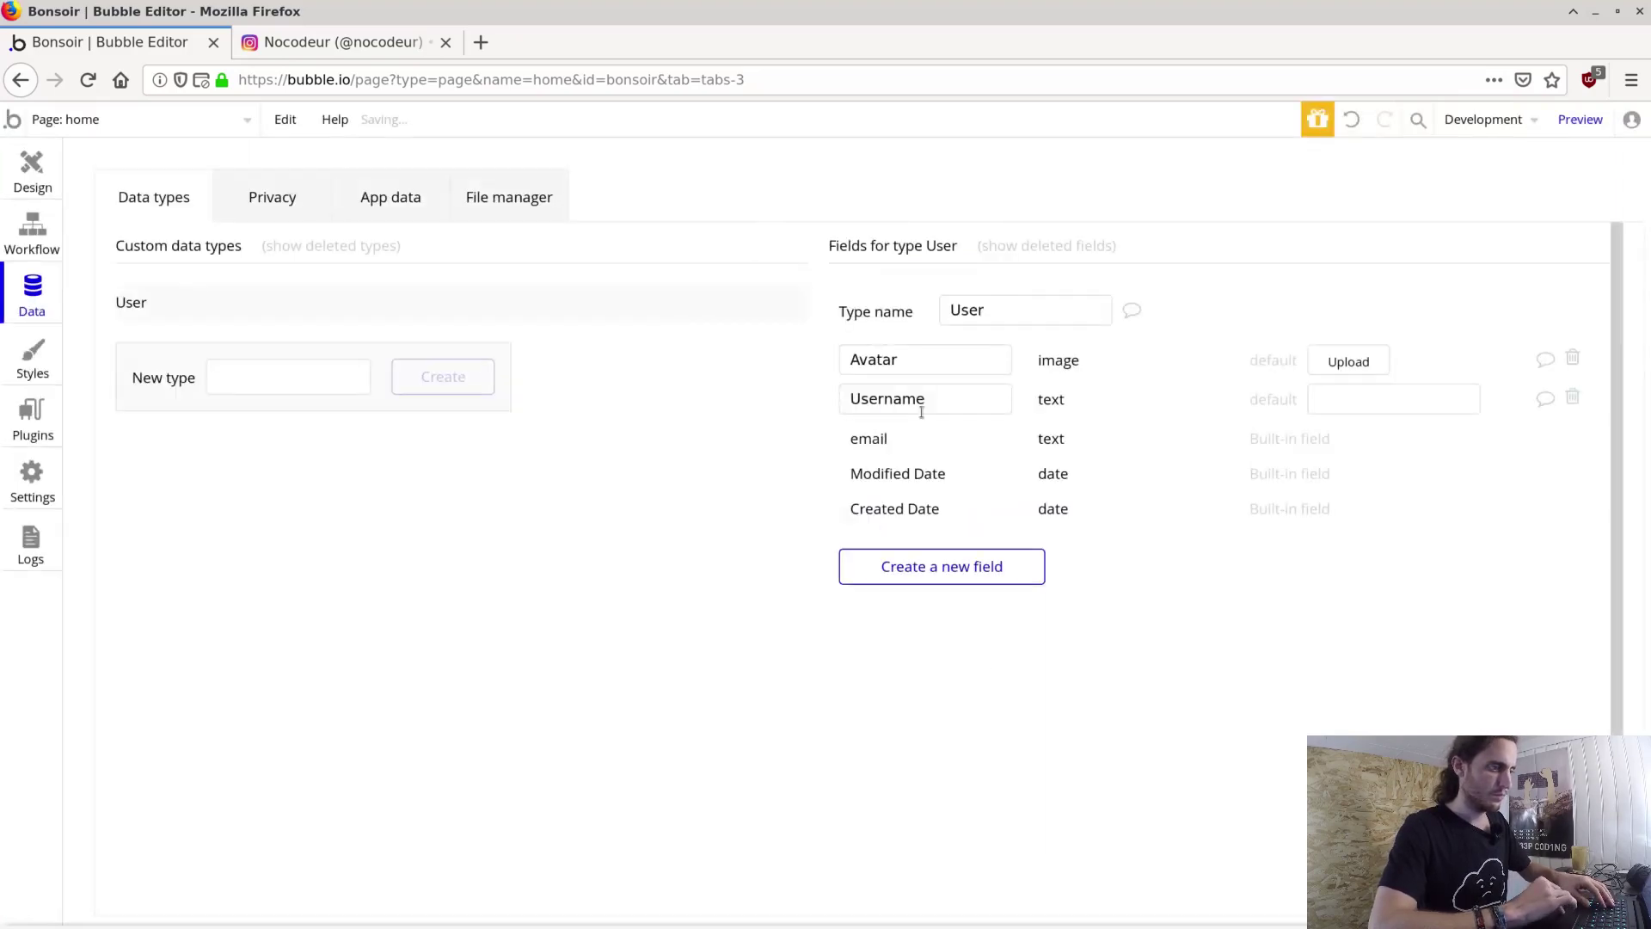
pyautogui.click(936, 566)
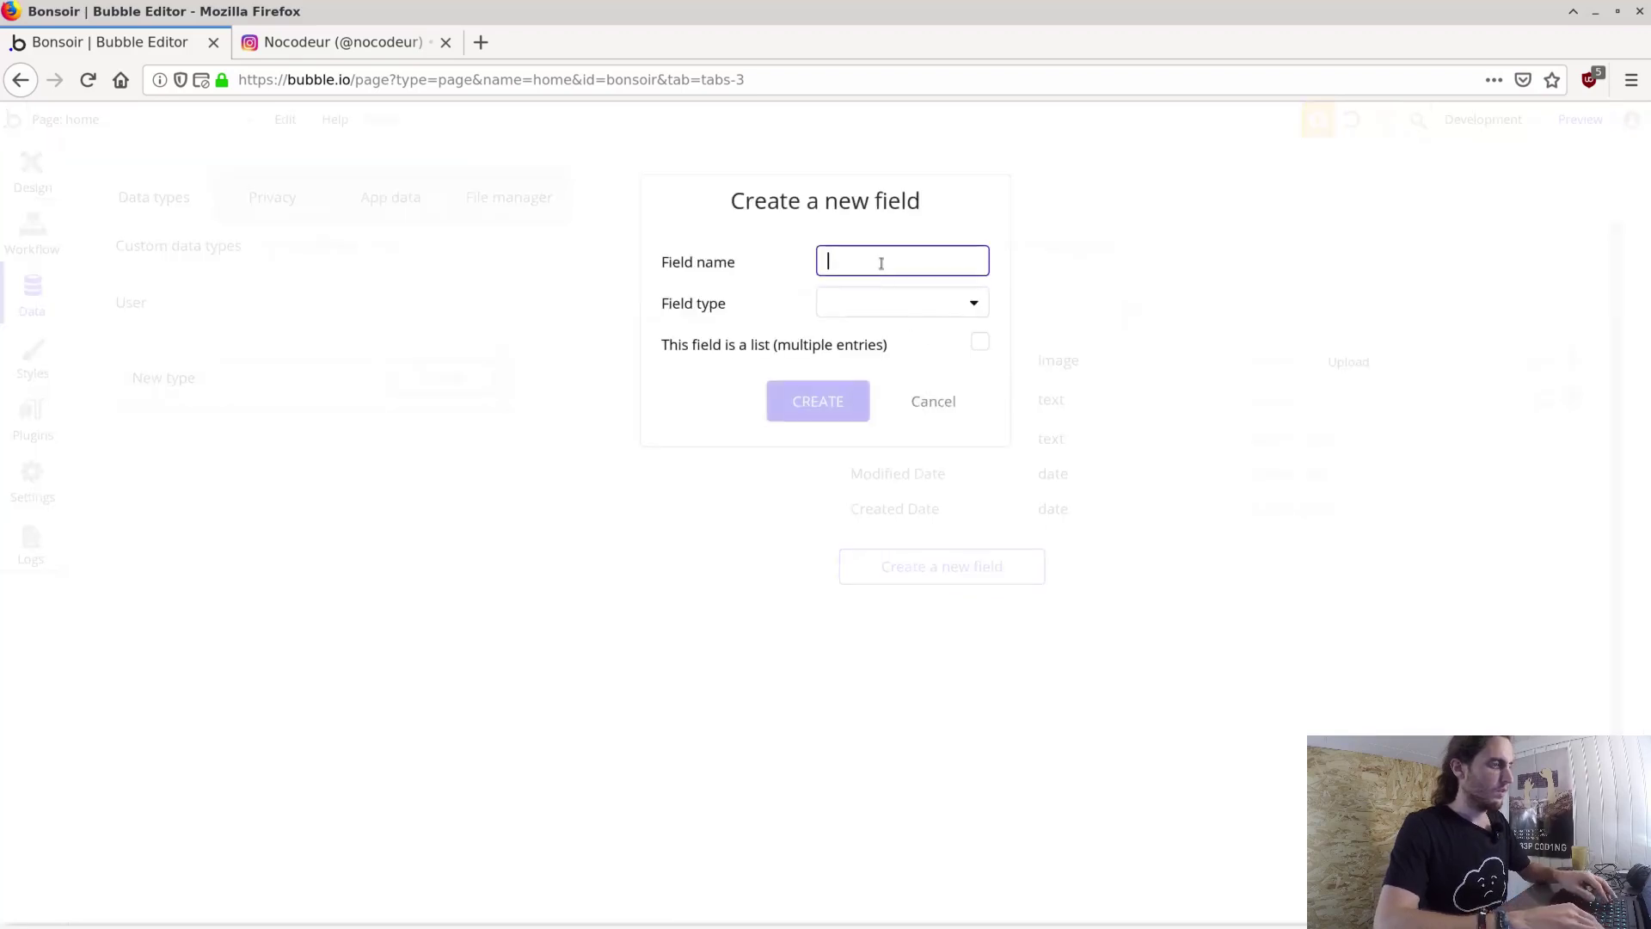
pyautogui.write('Website')
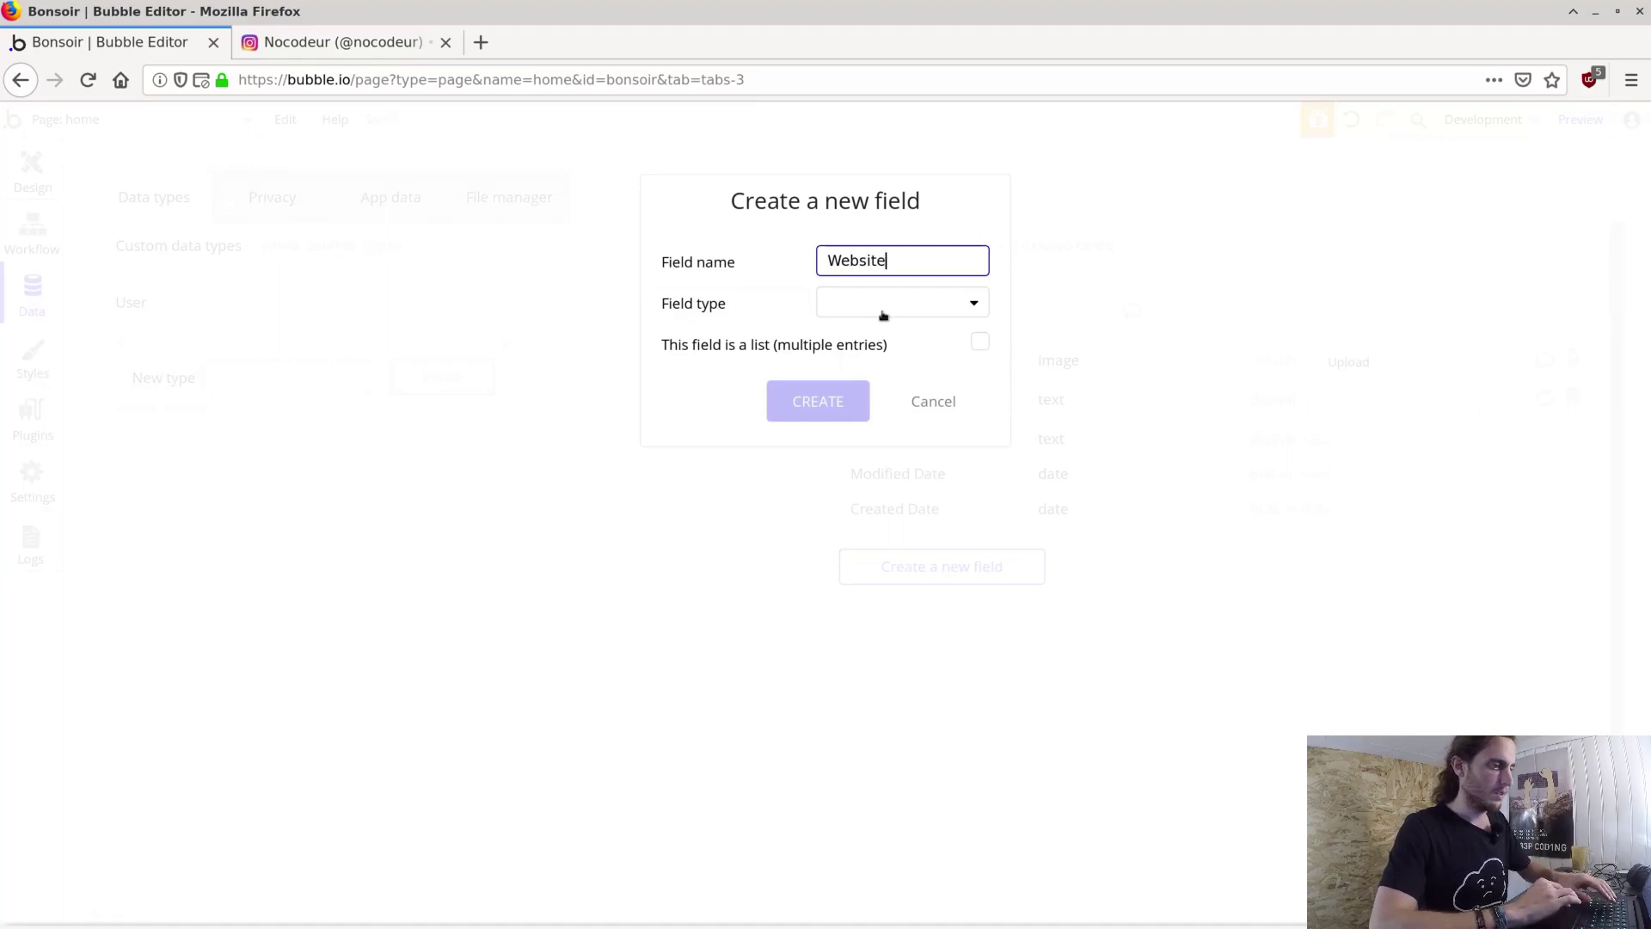
pyautogui.click(884, 310)
pyautogui.click(883, 342)
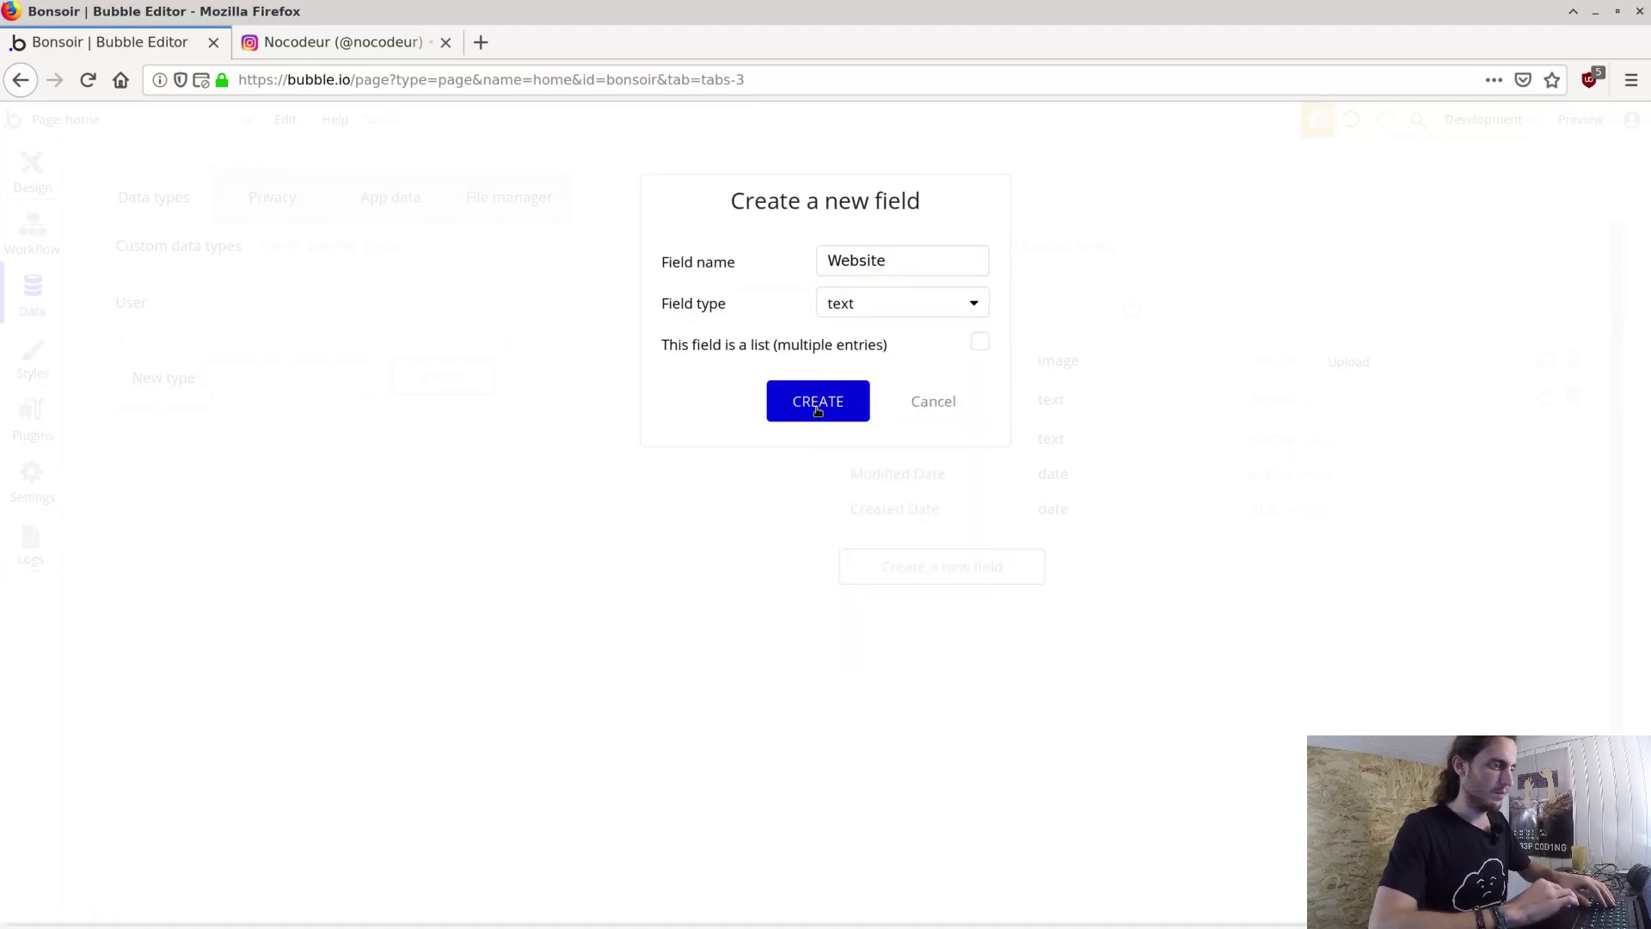
pyautogui.click(818, 405)
# Add a Description text field to User, then check the Instagram profile for reference
pyautogui.click(929, 609)
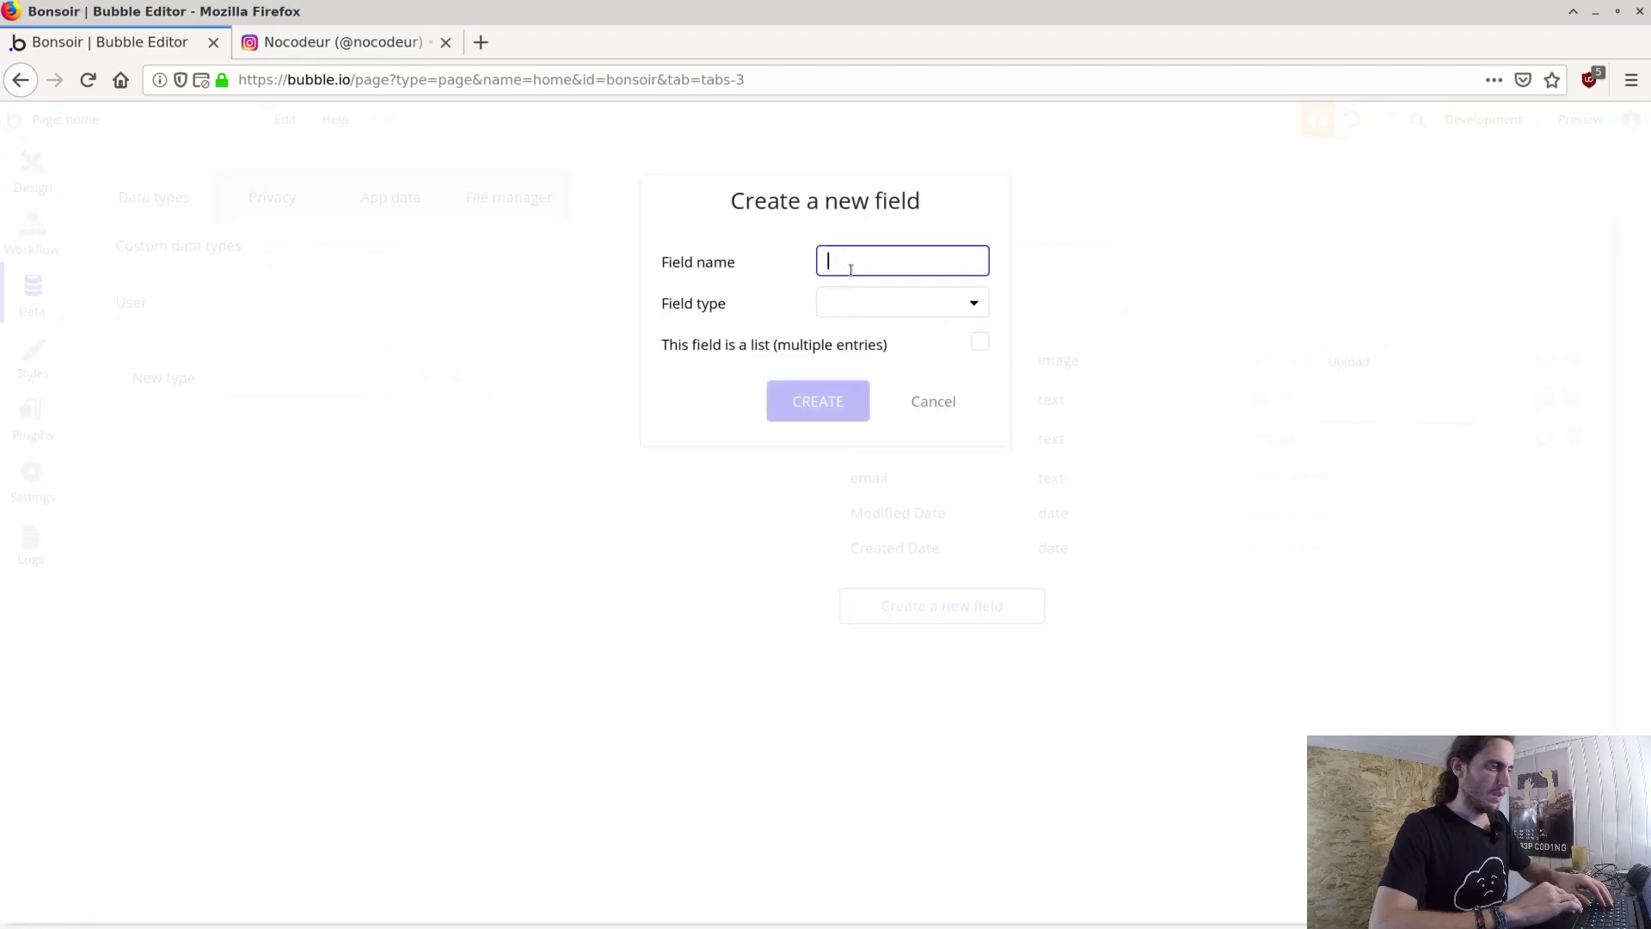
pyautogui.write('Descri')
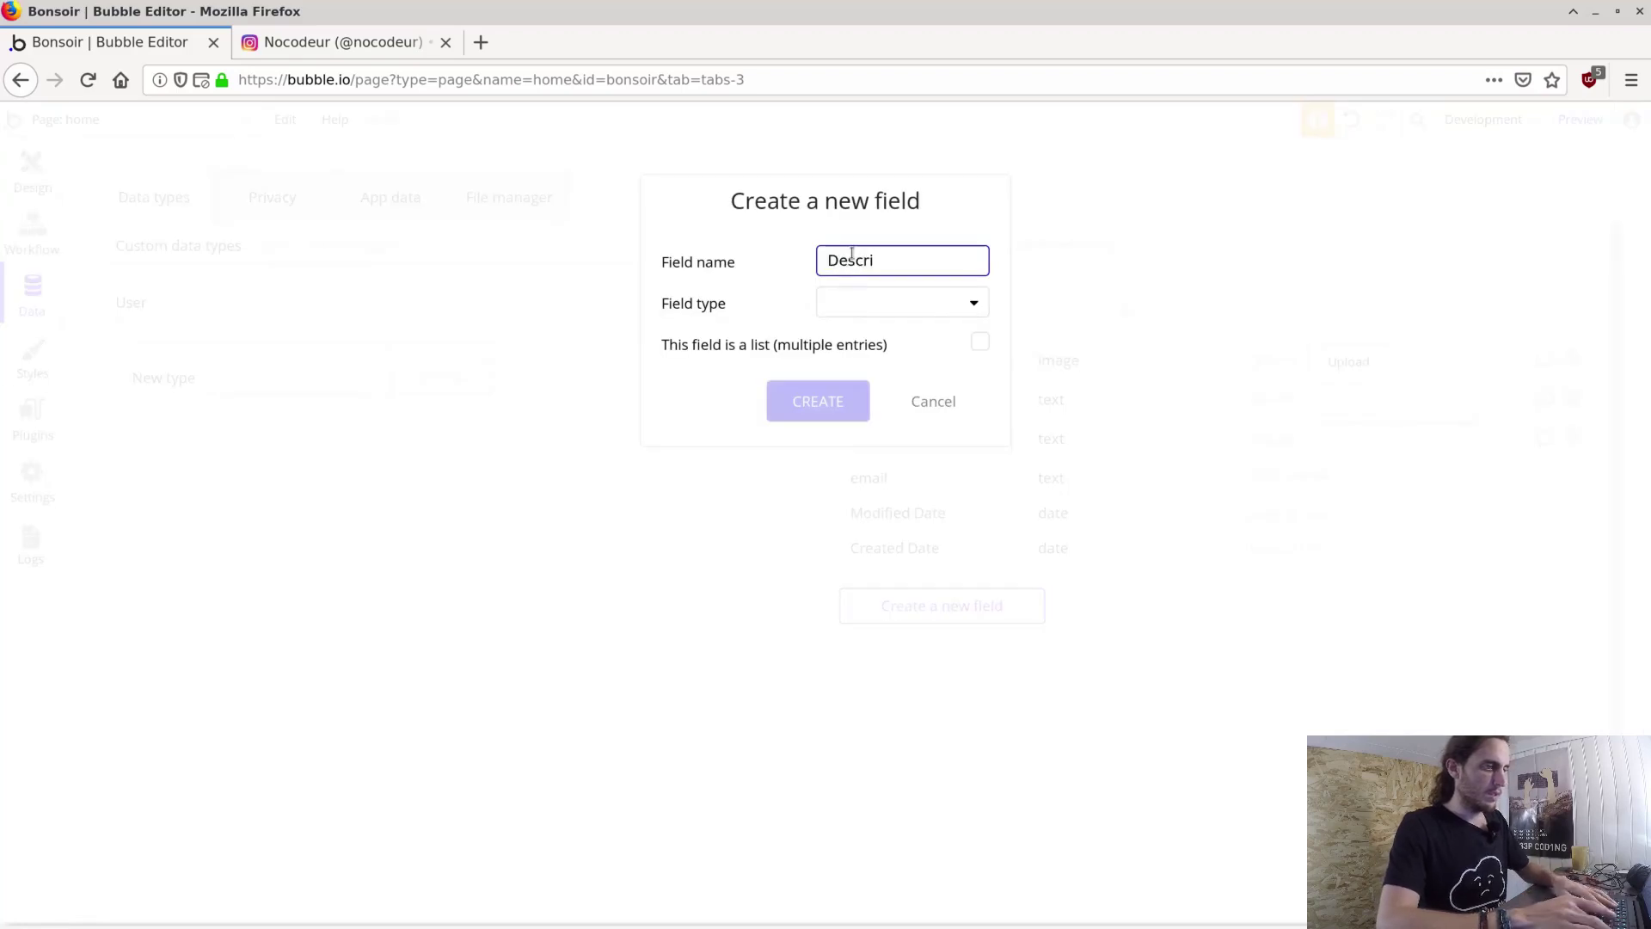
pyautogui.write('ption')
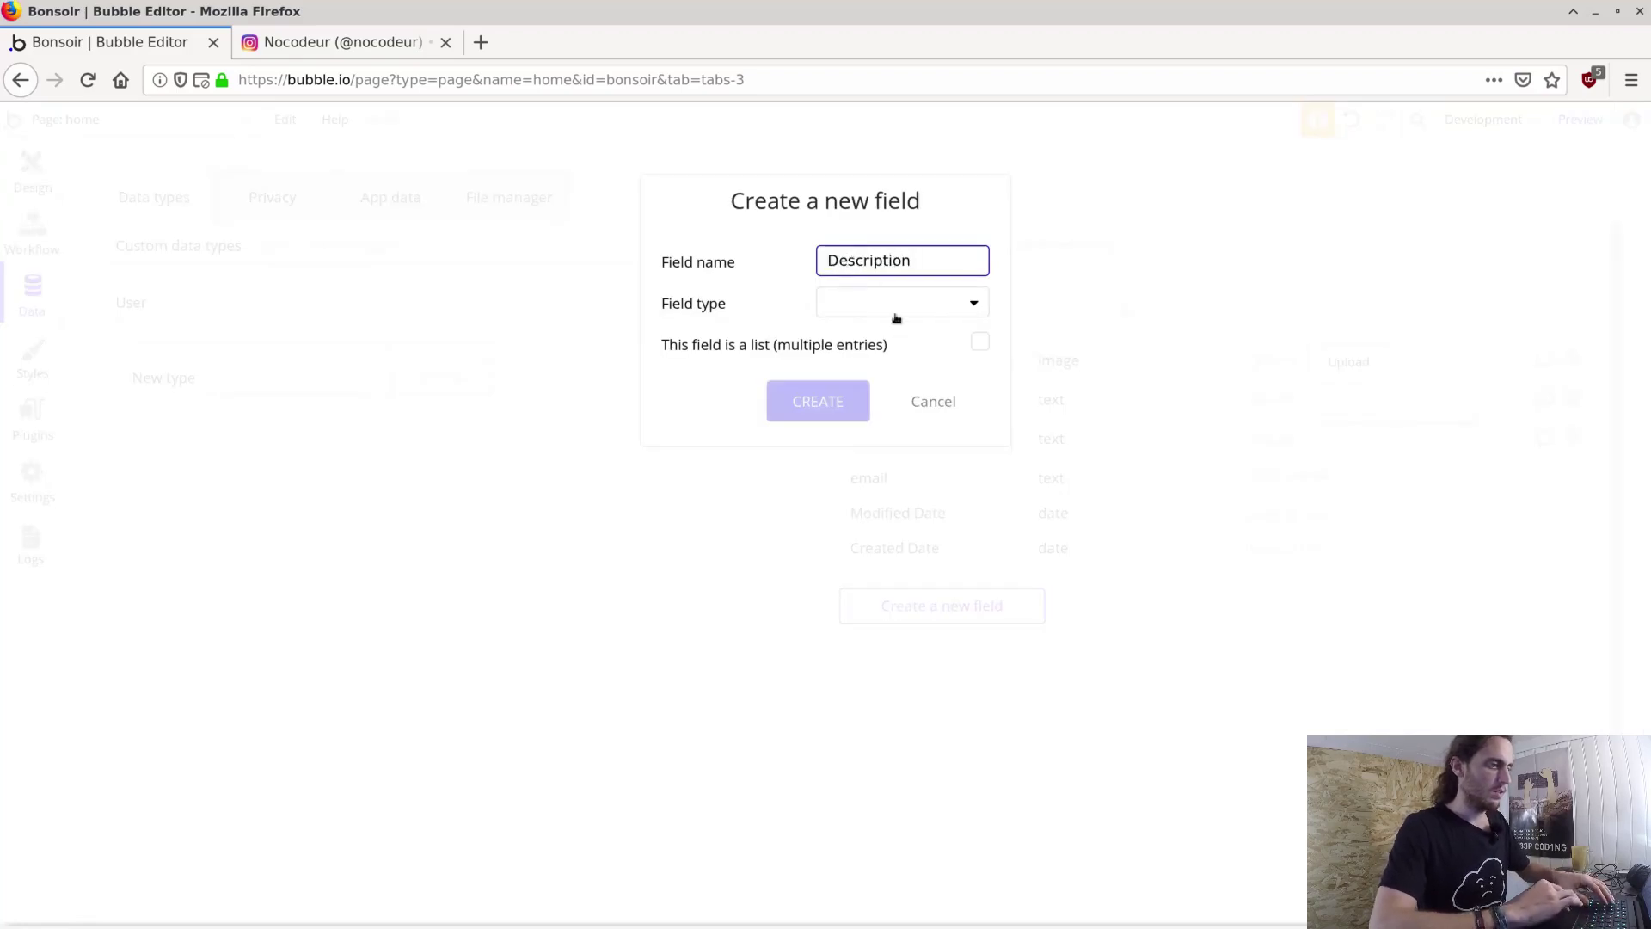
pyautogui.click(896, 309)
pyautogui.click(896, 343)
pyautogui.click(817, 406)
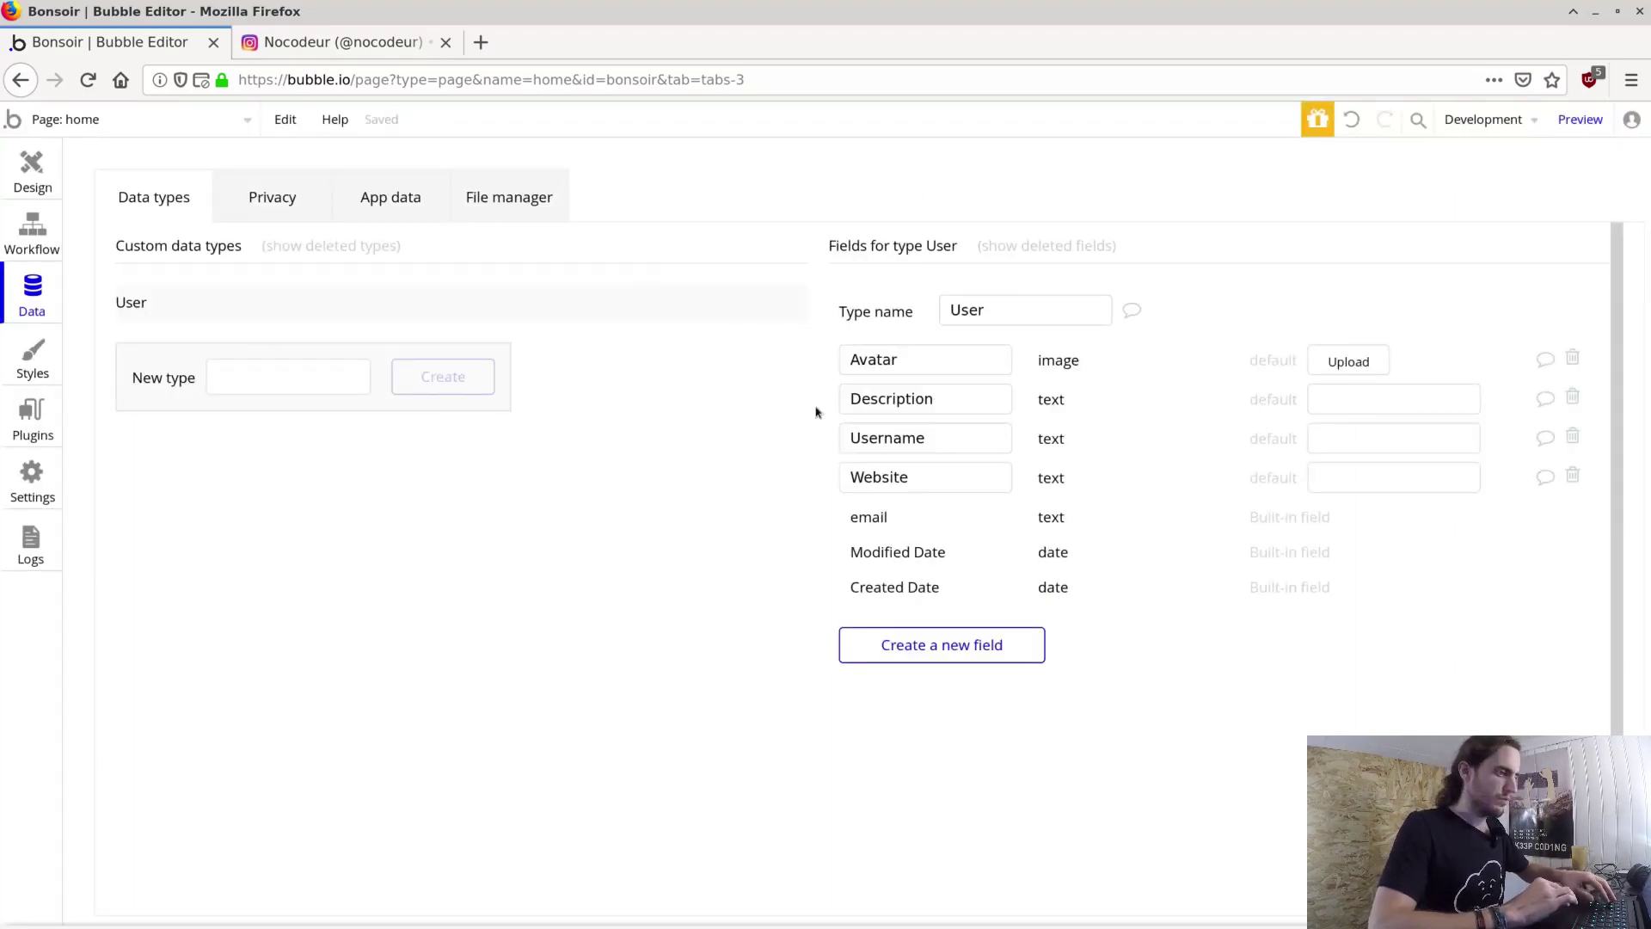
pyautogui.hotkey('ctrl', 'Tab')
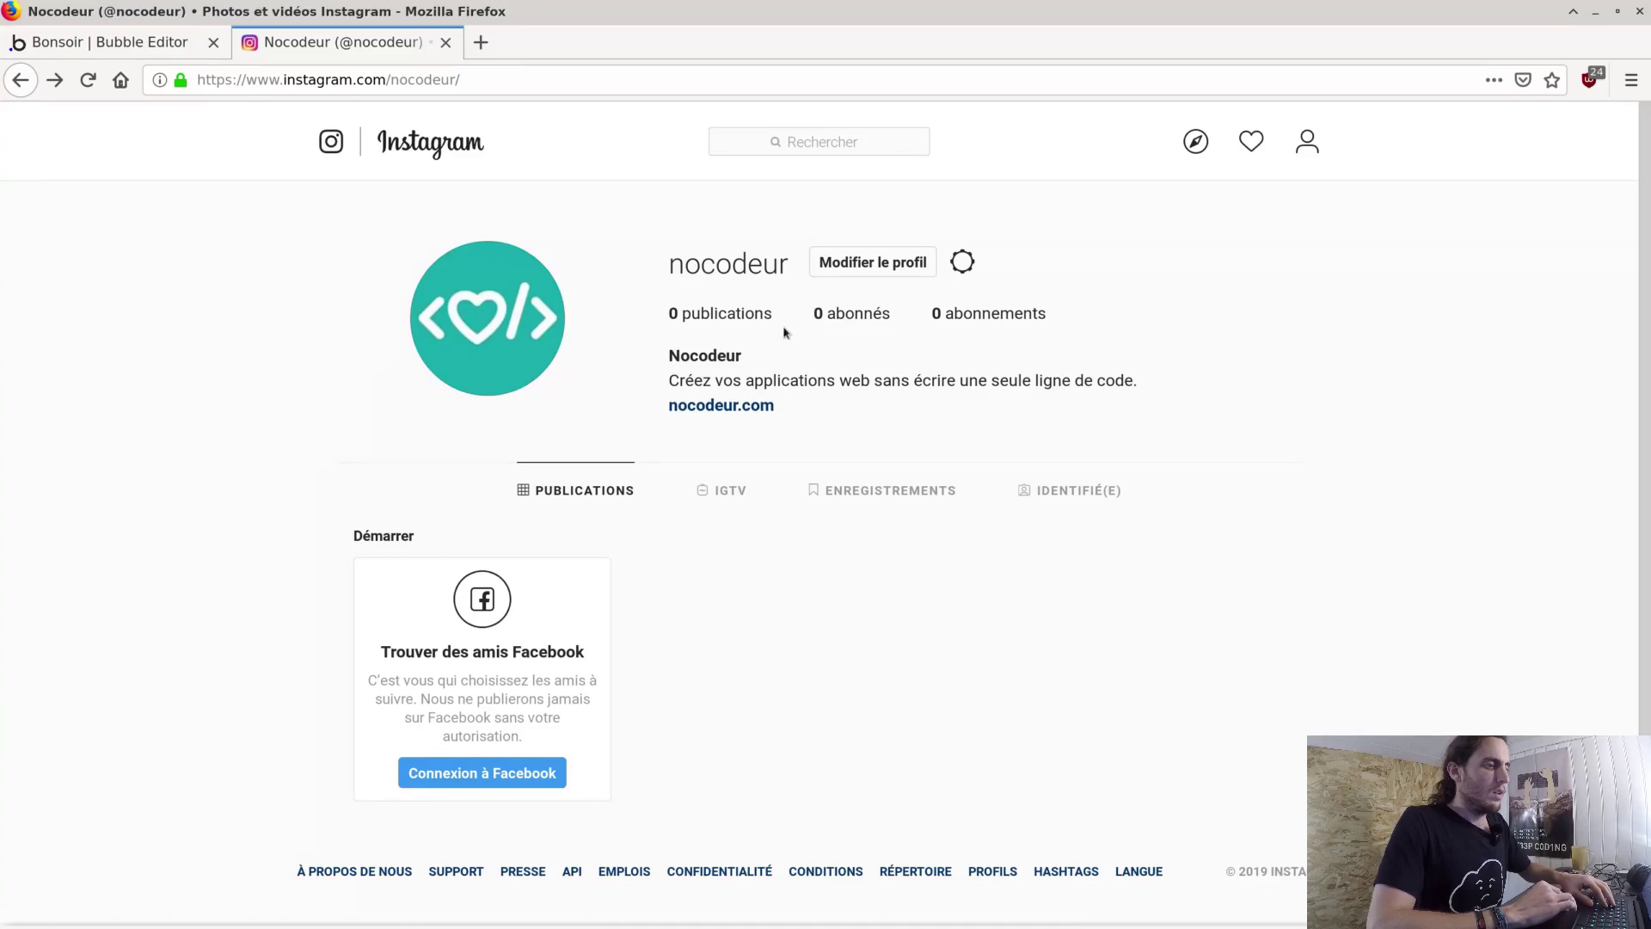
pyautogui.hotkey('ctrl', 'Tab')
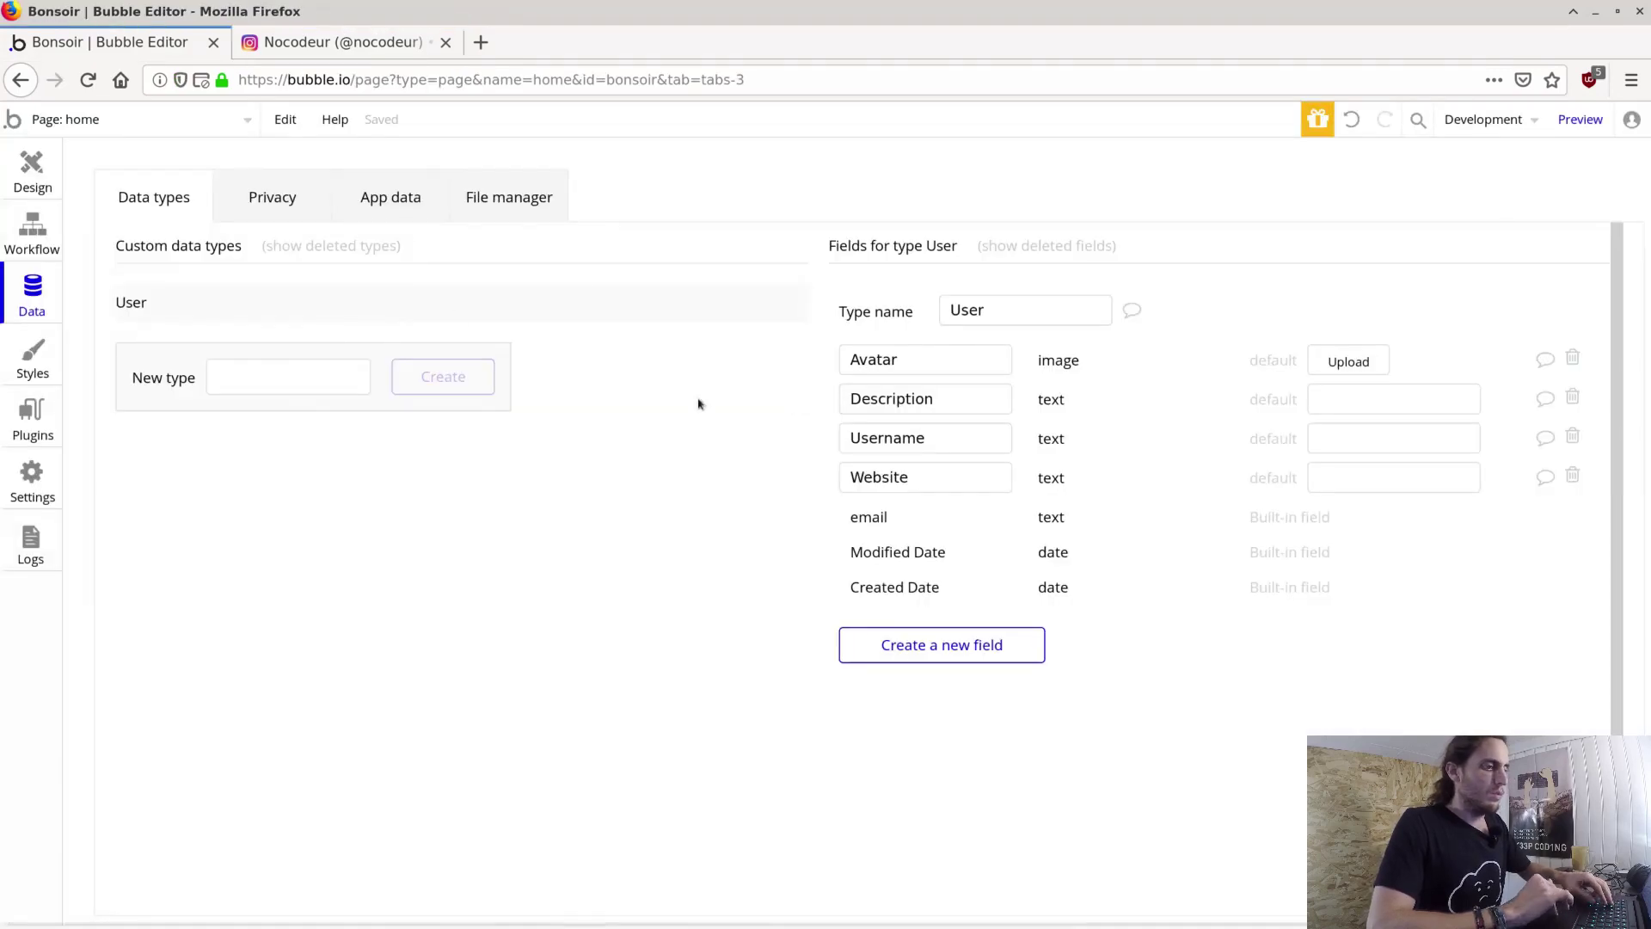
# In App data, edit the existing user and upload avatar.jpg as its avatar
pyautogui.click(371, 204)
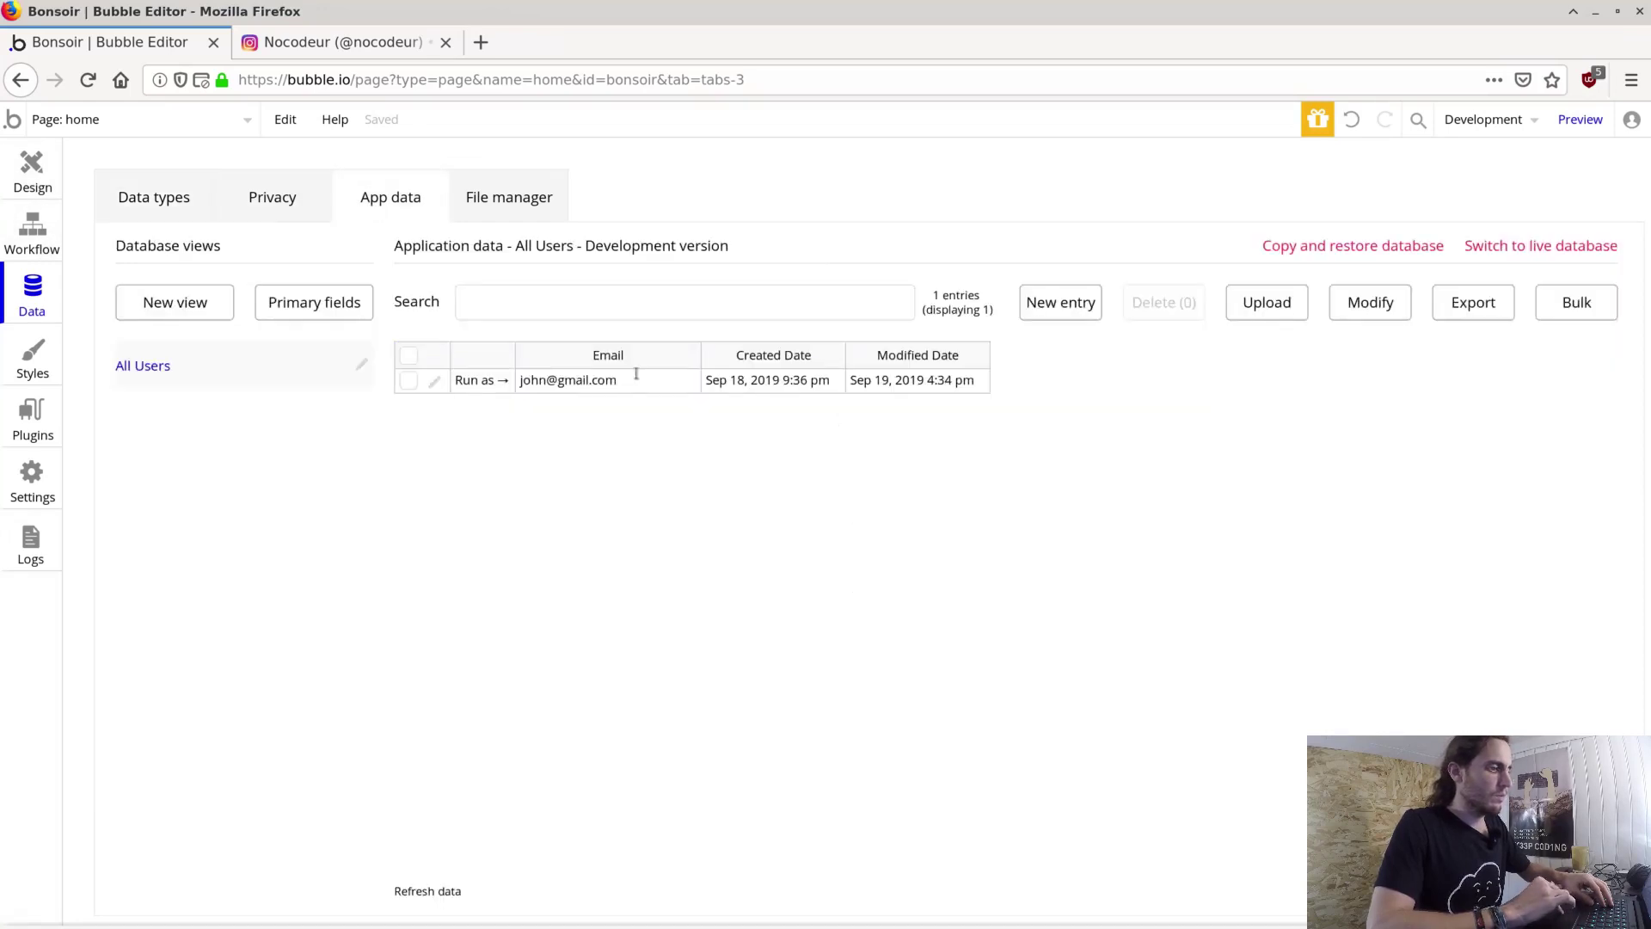
pyautogui.click(434, 382)
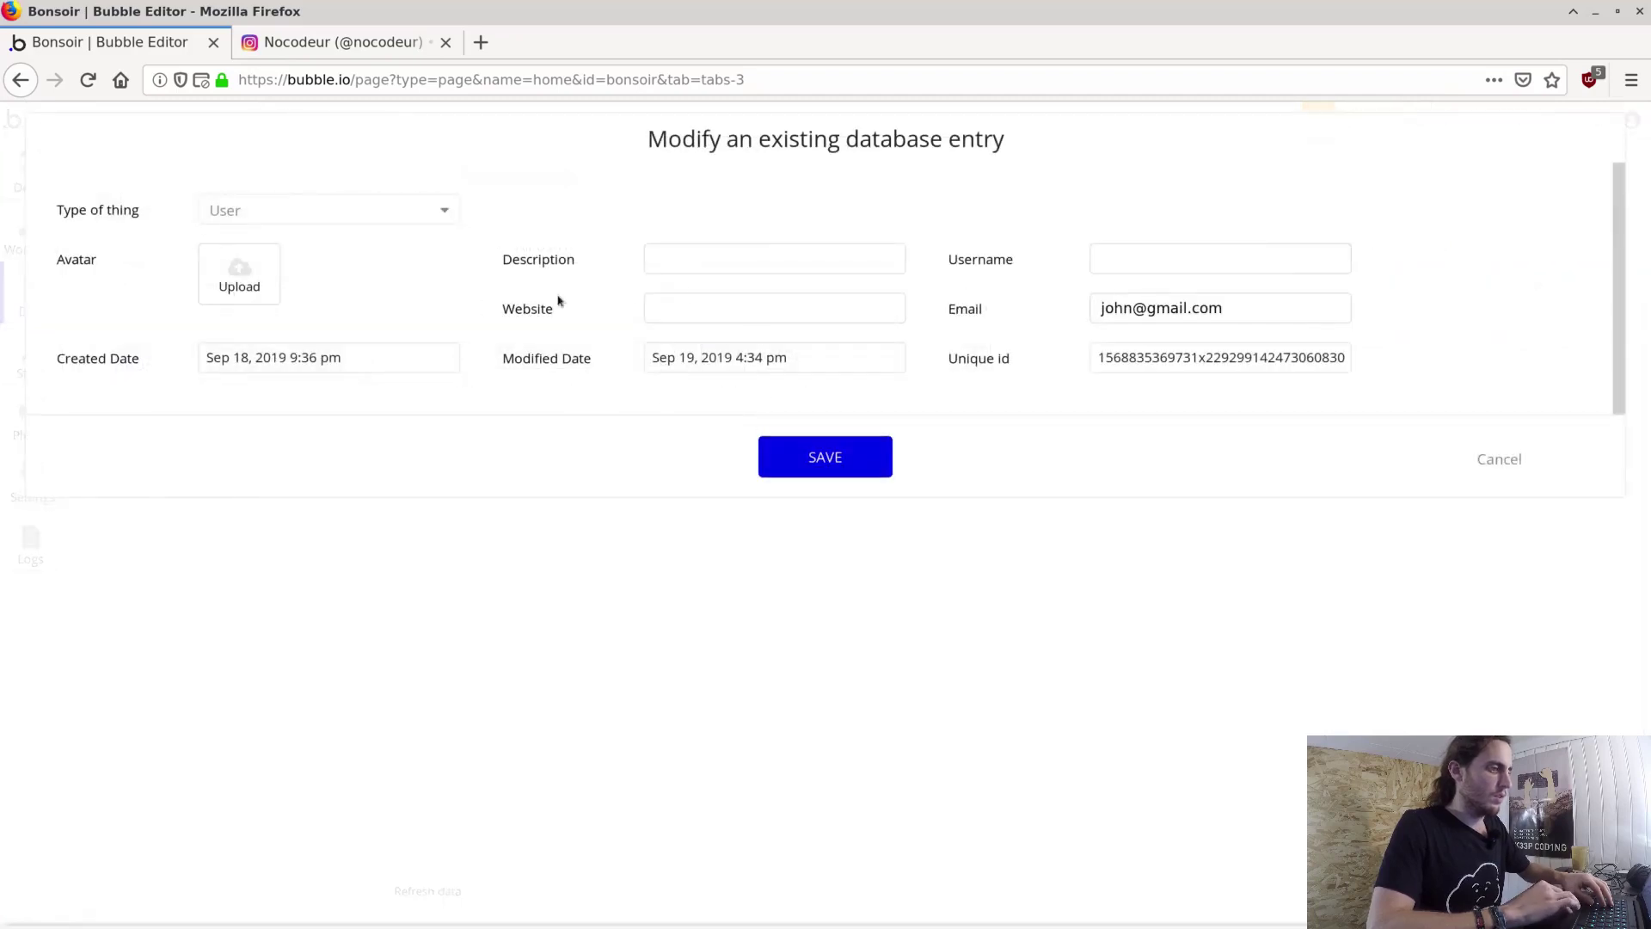
pyautogui.click(256, 264)
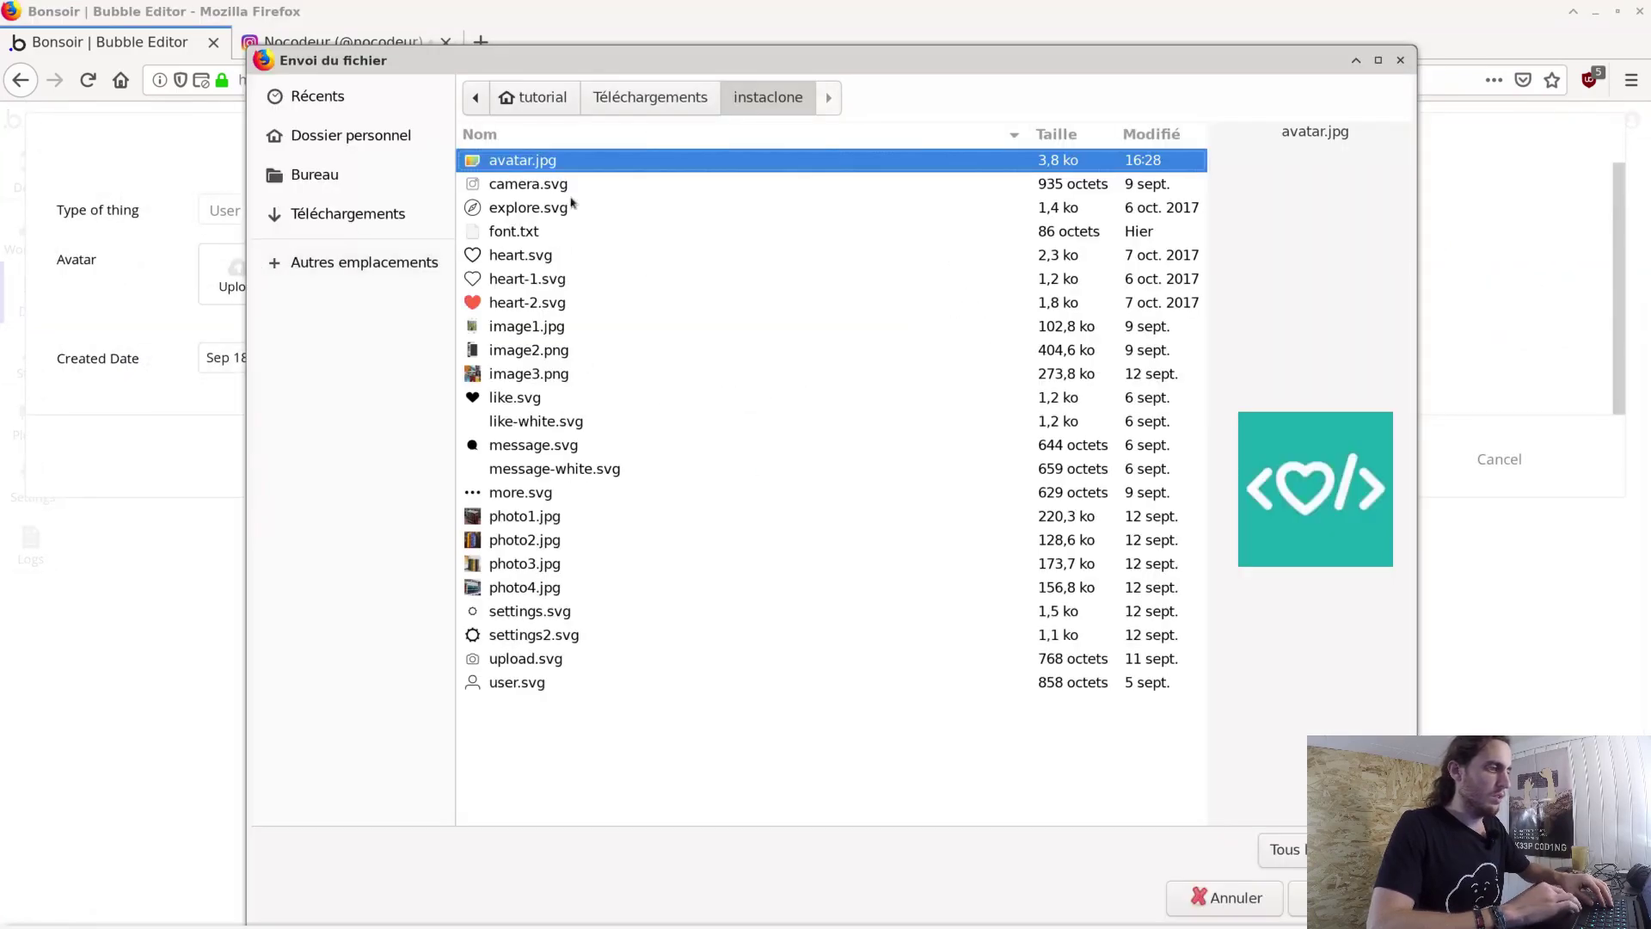
pyautogui.doubleClick(544, 163)
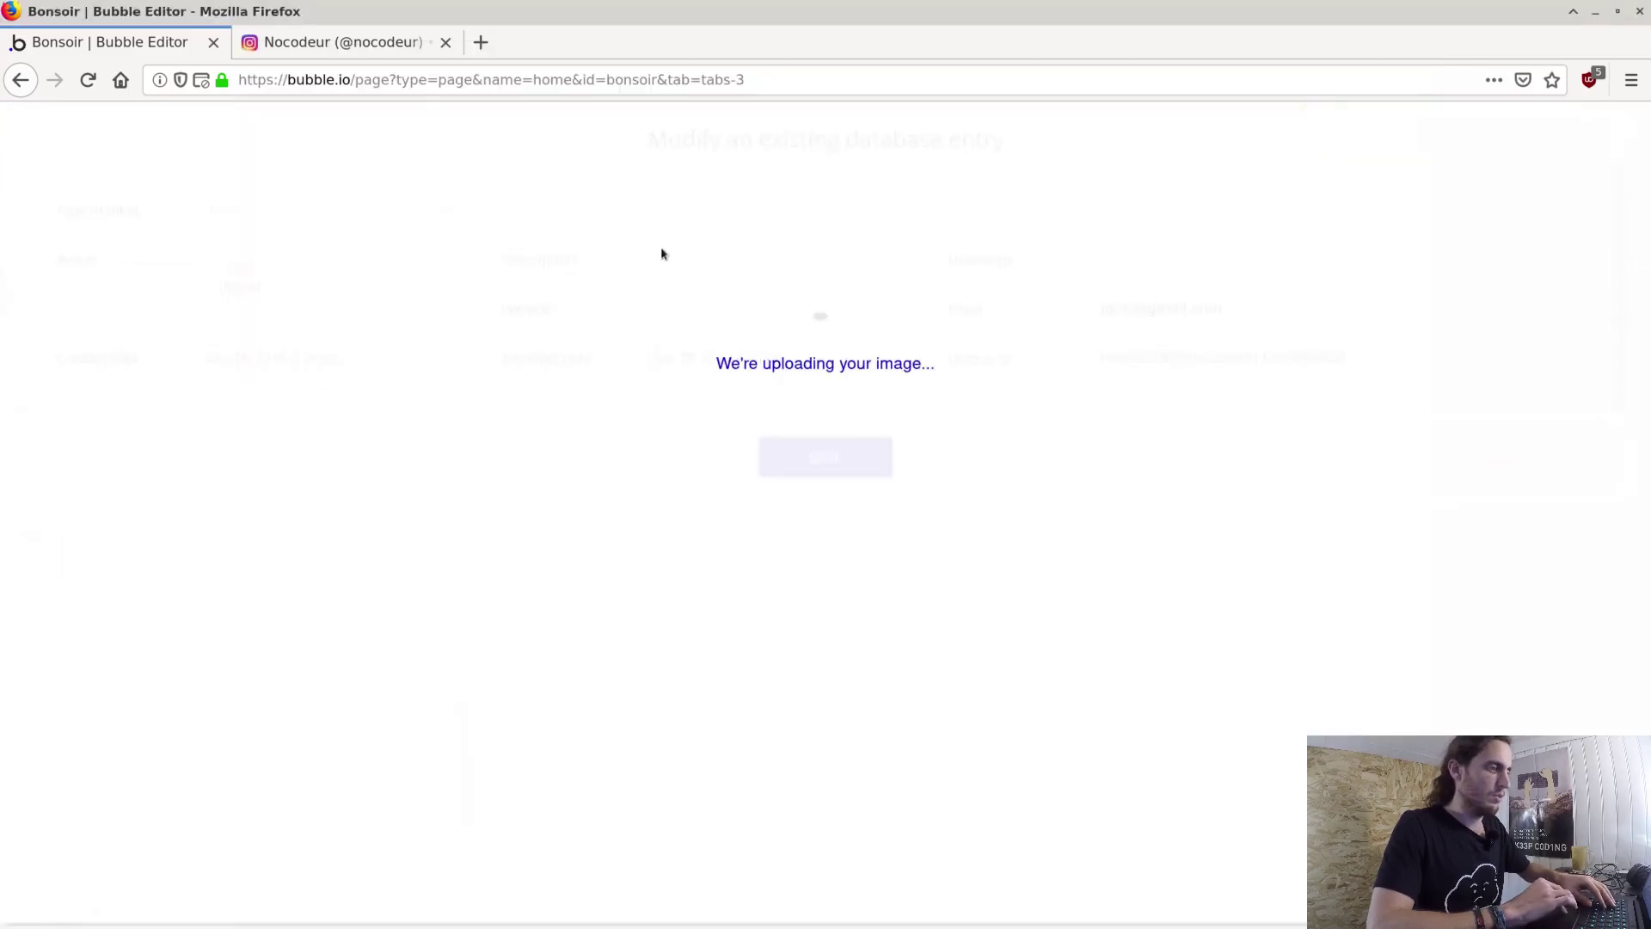
pyautogui.click(696, 269)
pyautogui.write('Bonjour tout le monde !')
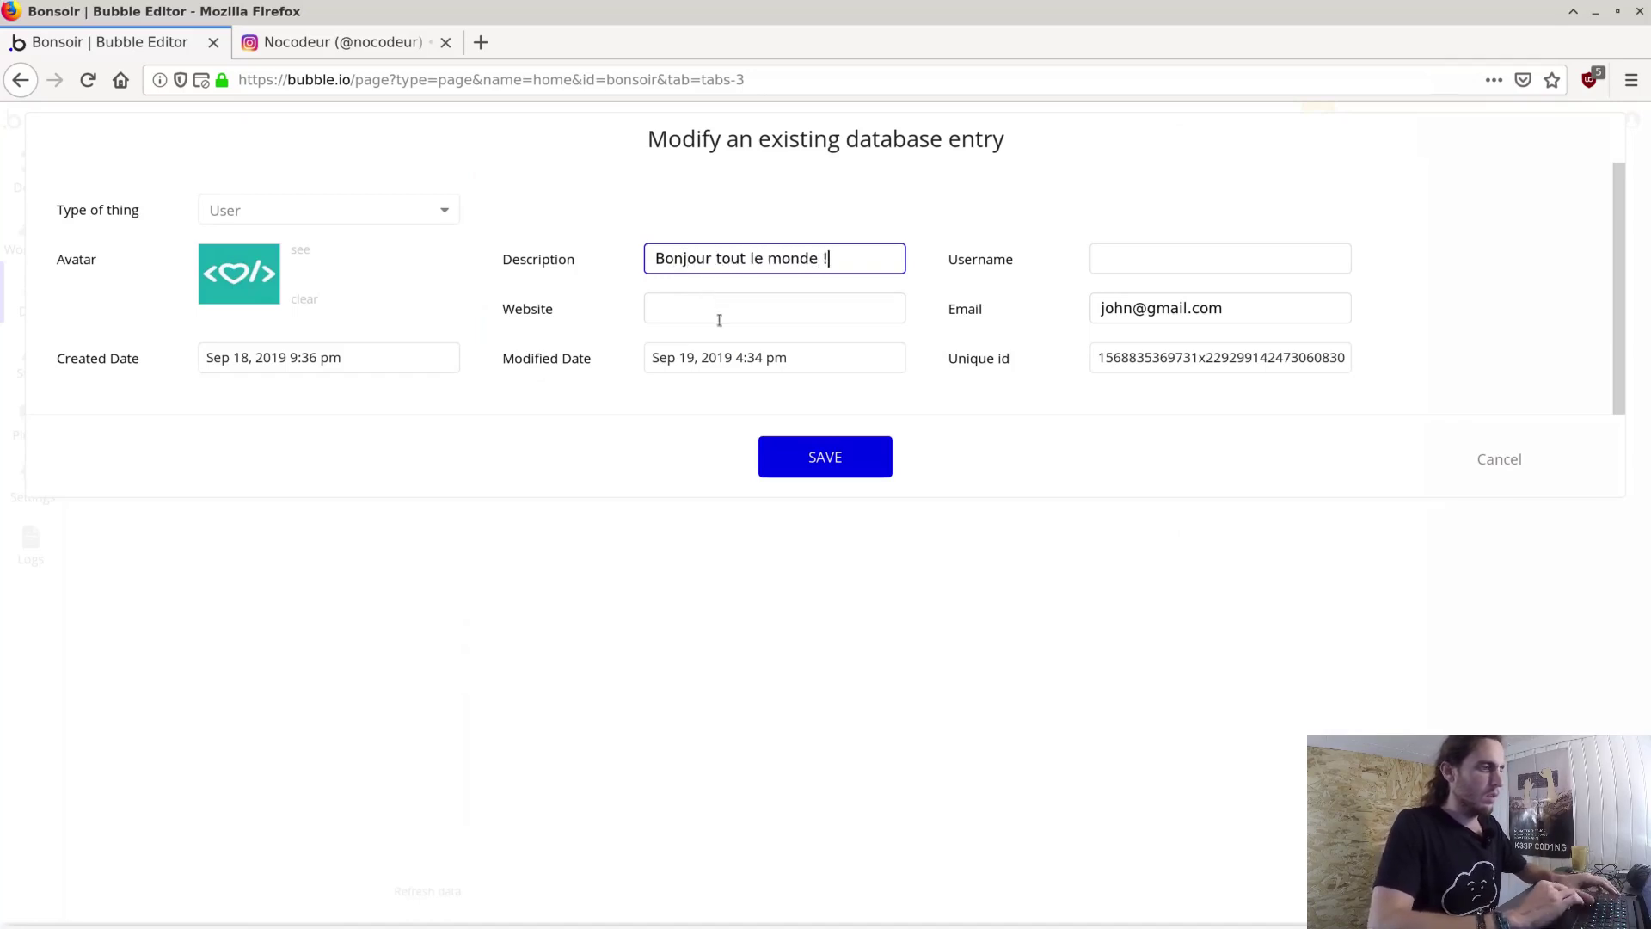
pyautogui.click(718, 320)
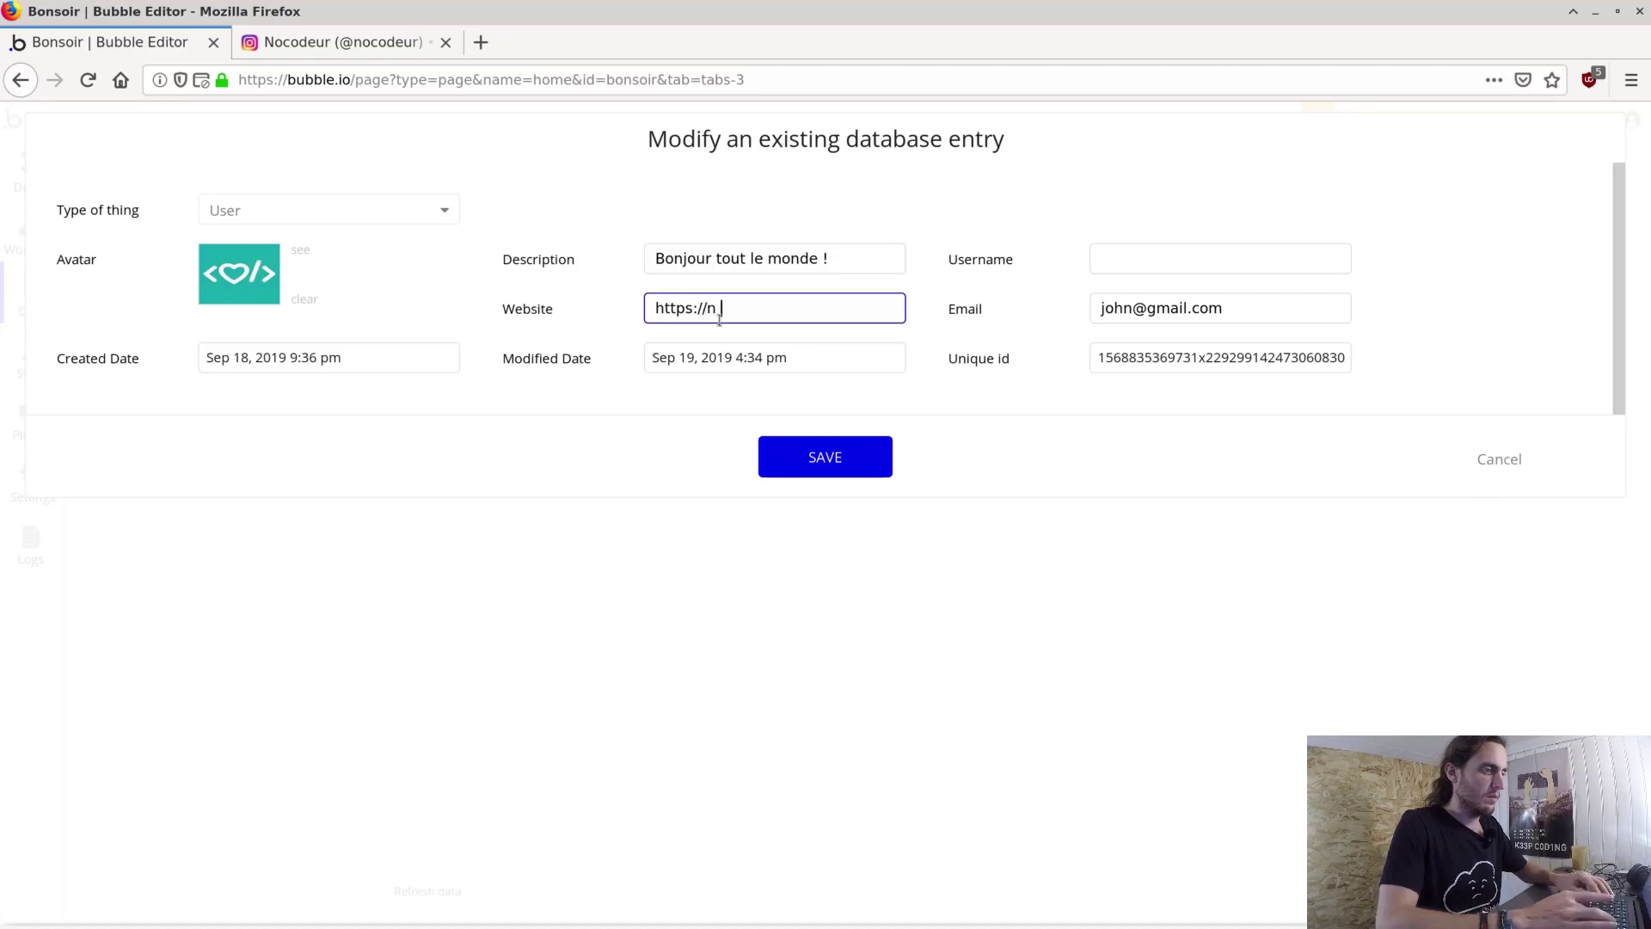
pyautogui.write('https://nocodeur.com')
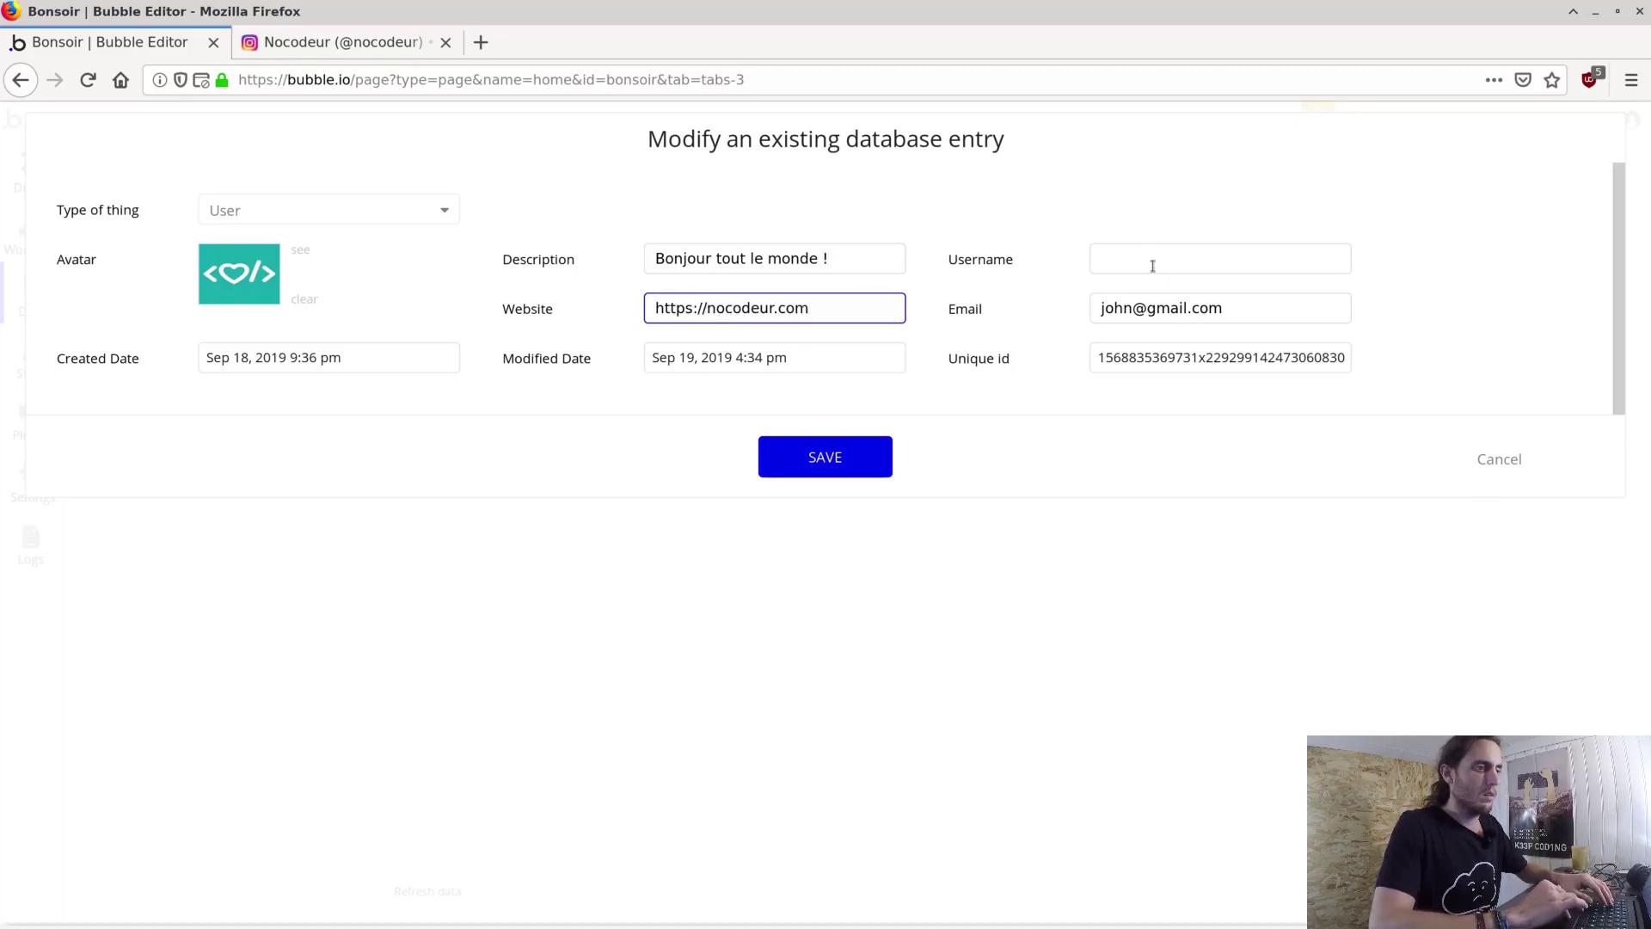
pyautogui.click(1152, 265)
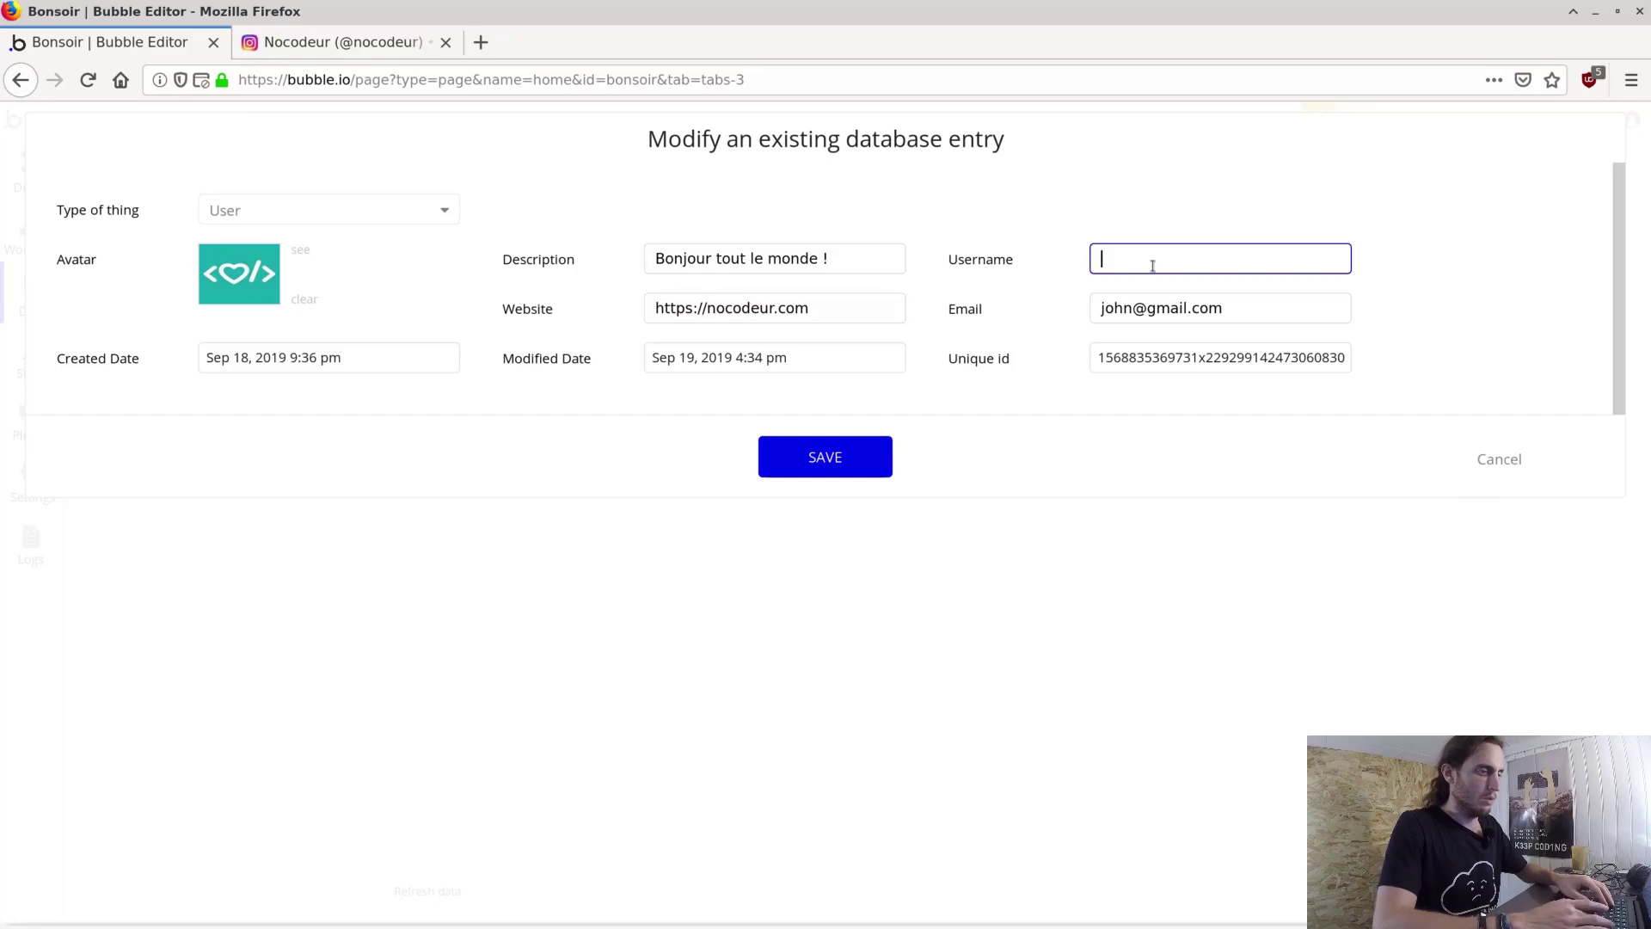
pyautogui.click(860, 465)
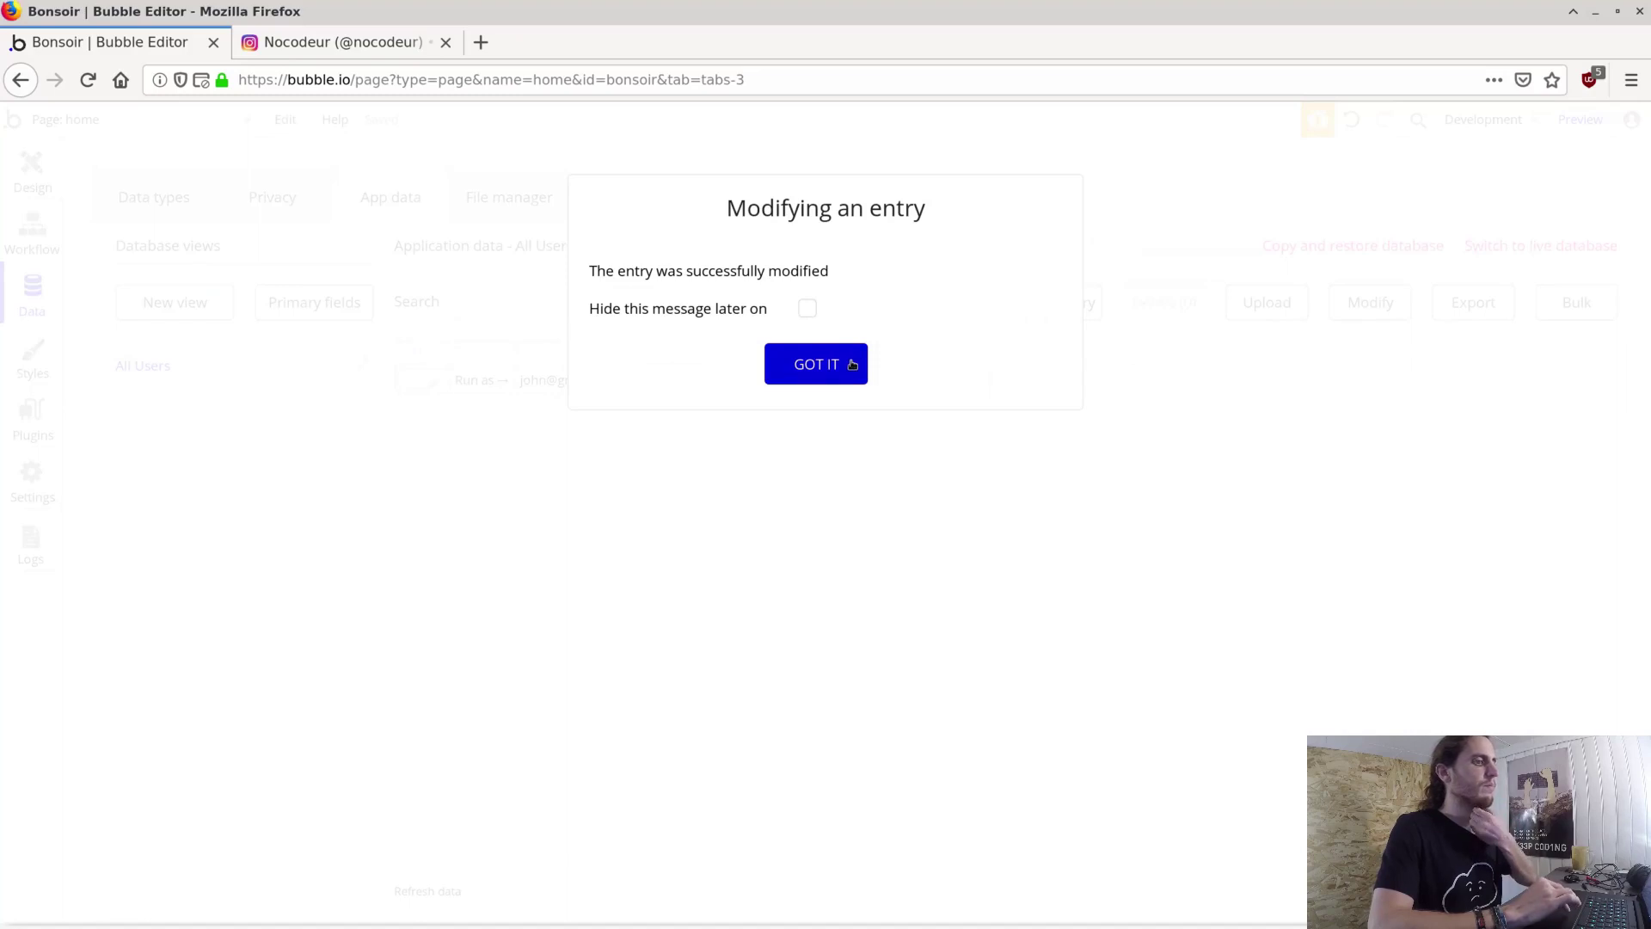
pyautogui.click(852, 364)
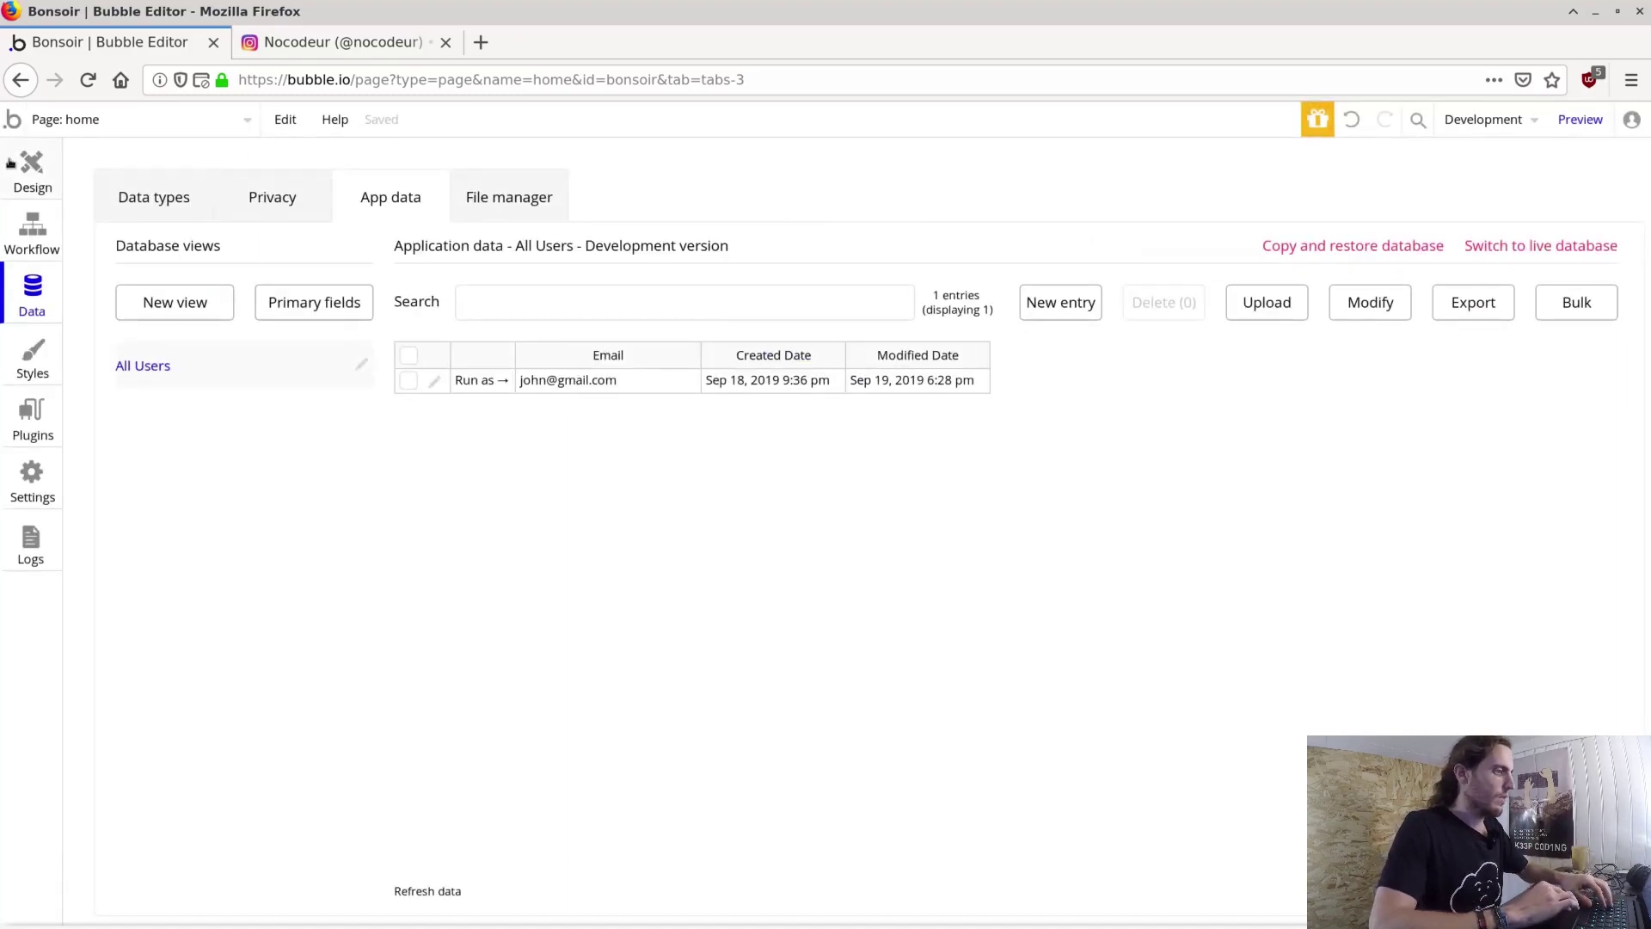
pyautogui.click(29, 165)
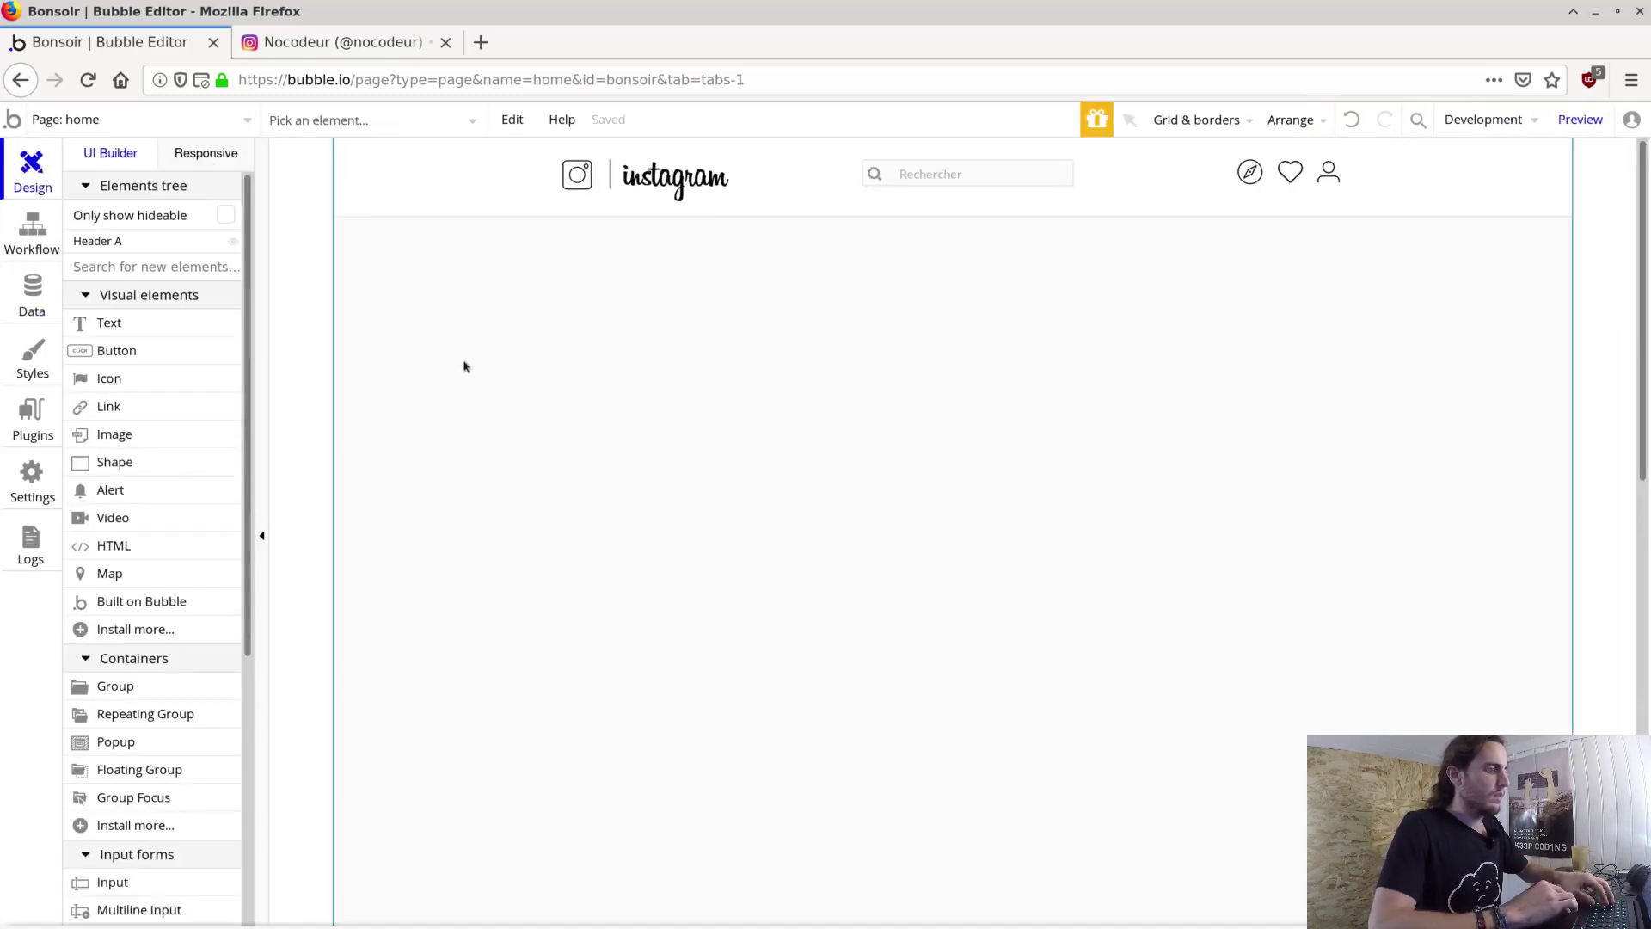
# Add a text showing Current User's Username and move it toward the page centre
pyautogui.click(154, 325)
pyautogui.click(595, 319)
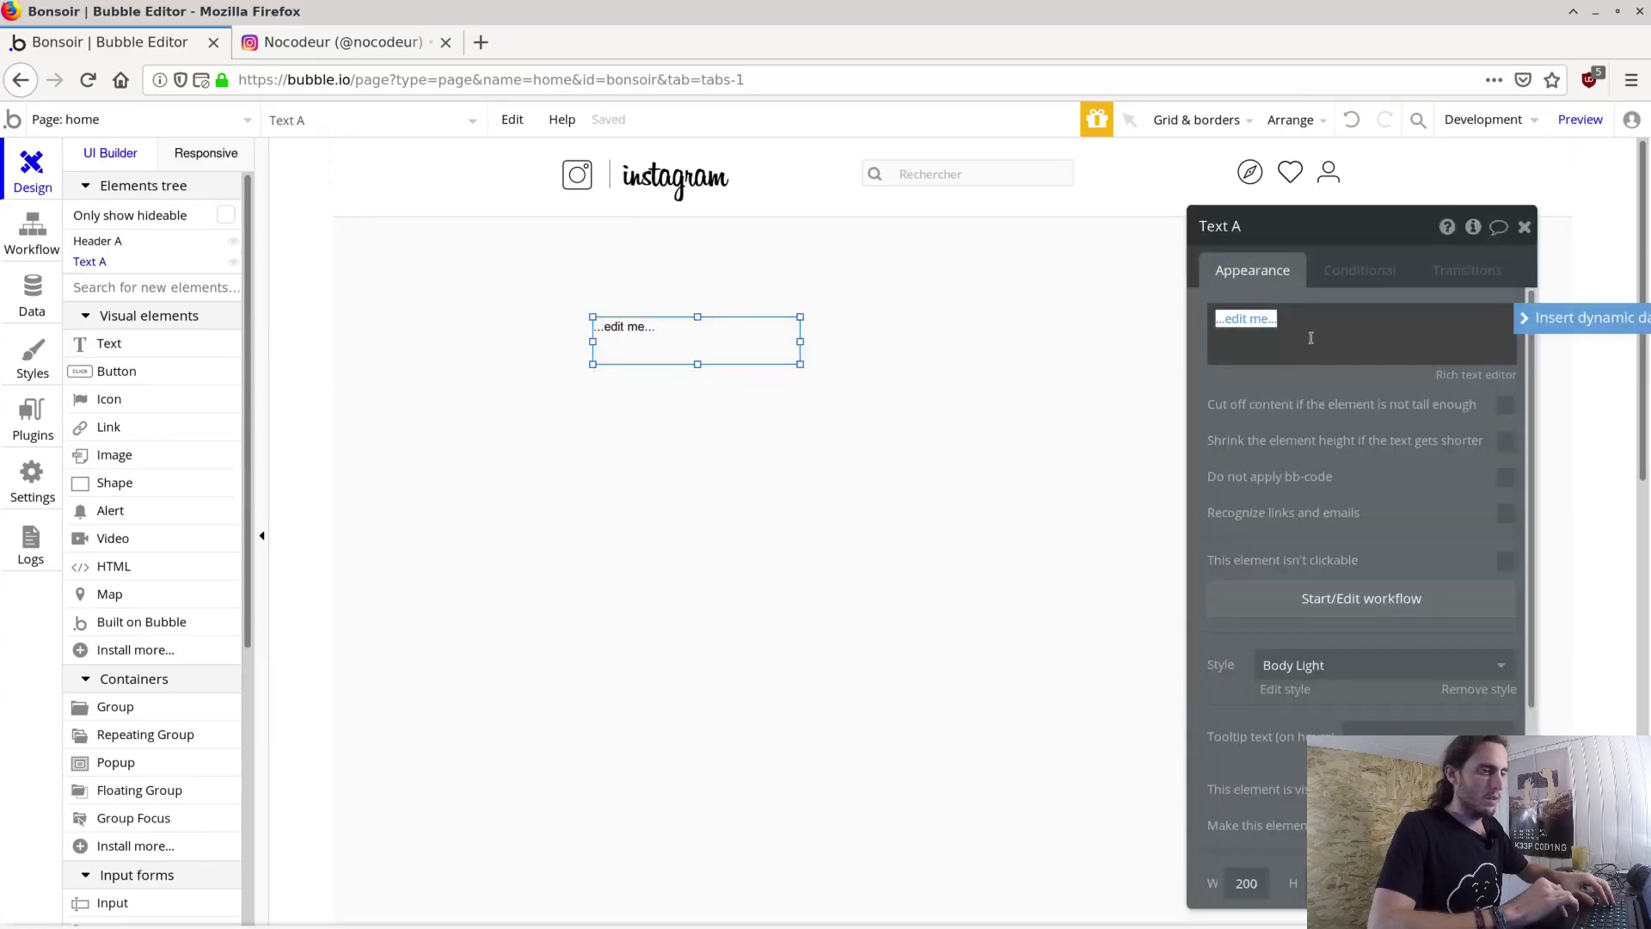
pyautogui.click(1551, 331)
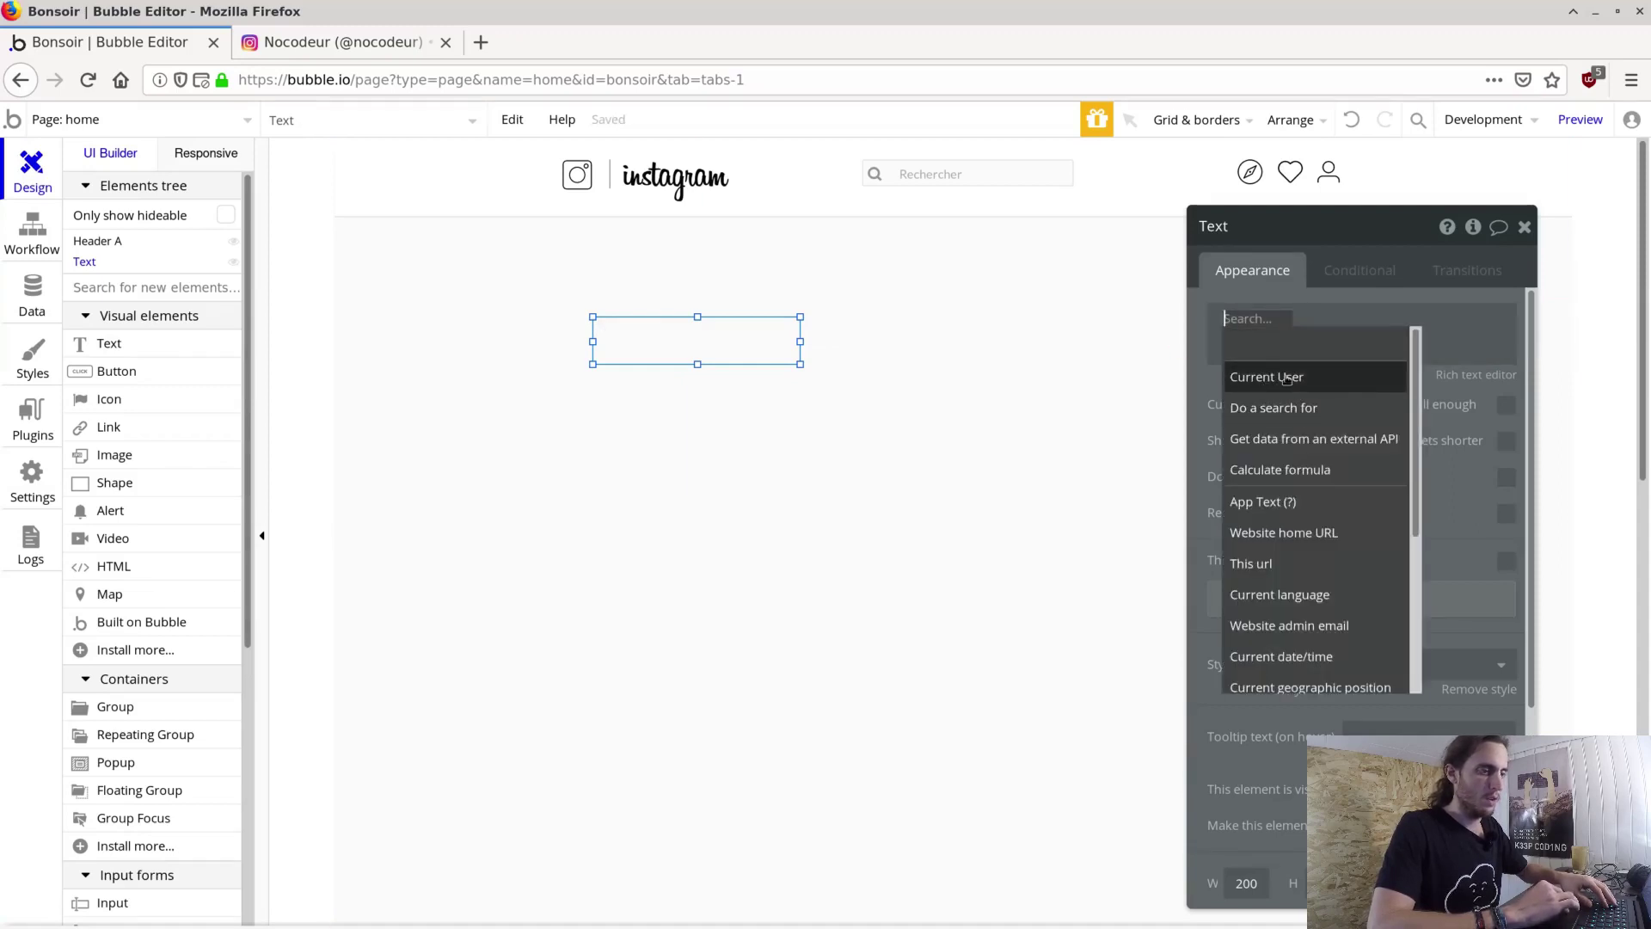
pyautogui.click(1287, 379)
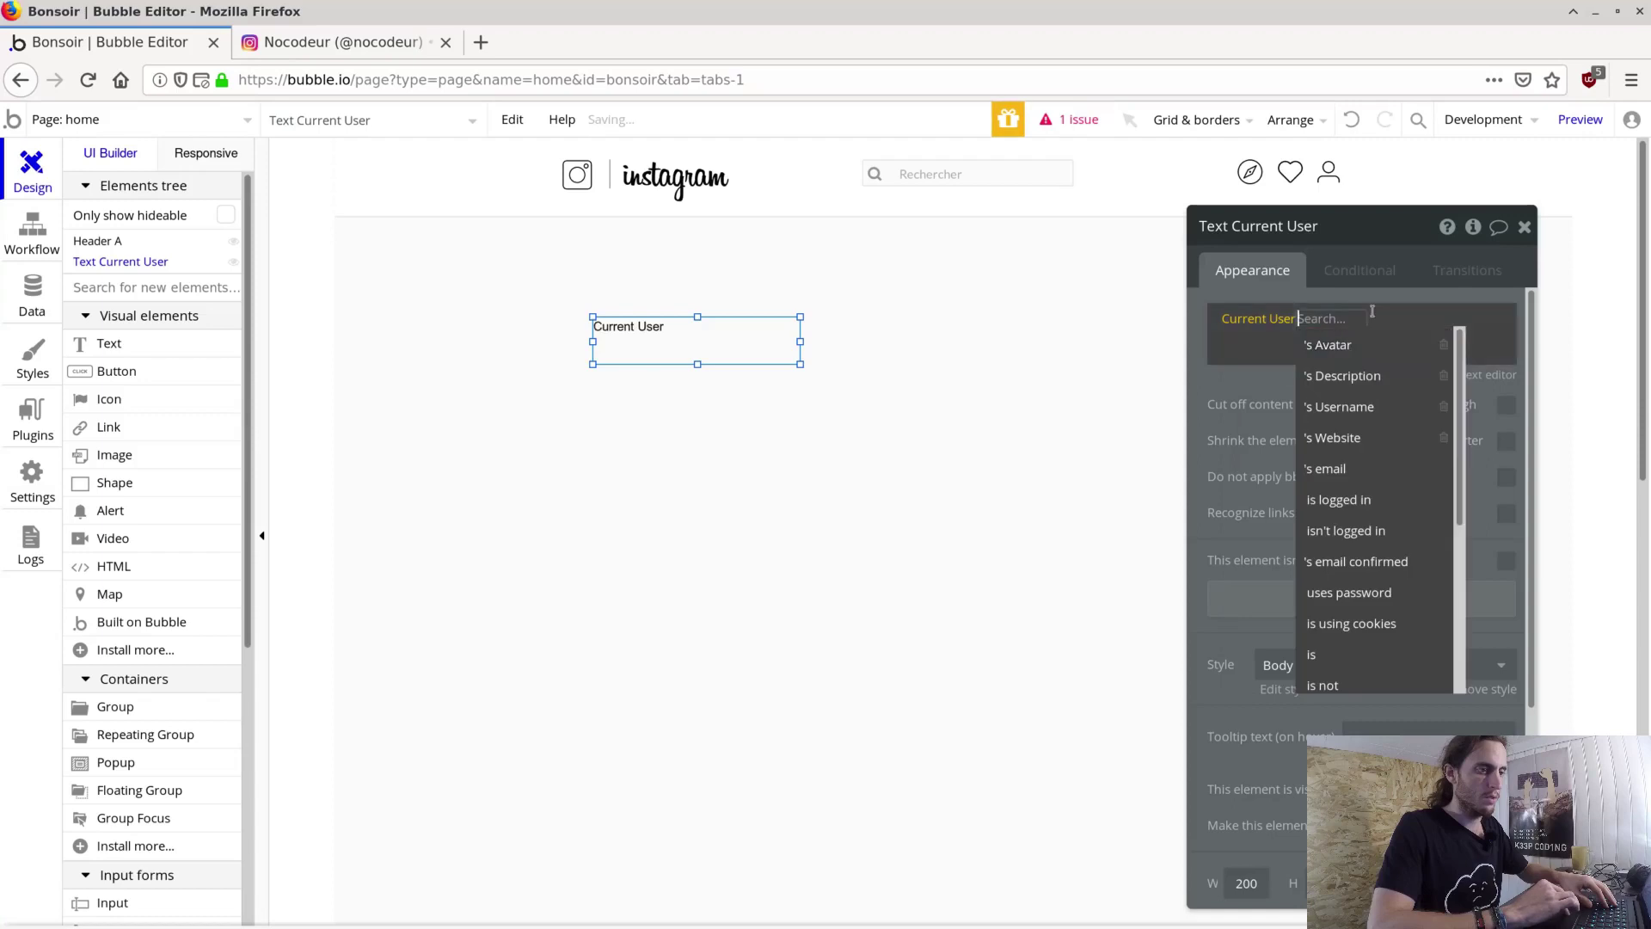
pyautogui.click(1364, 415)
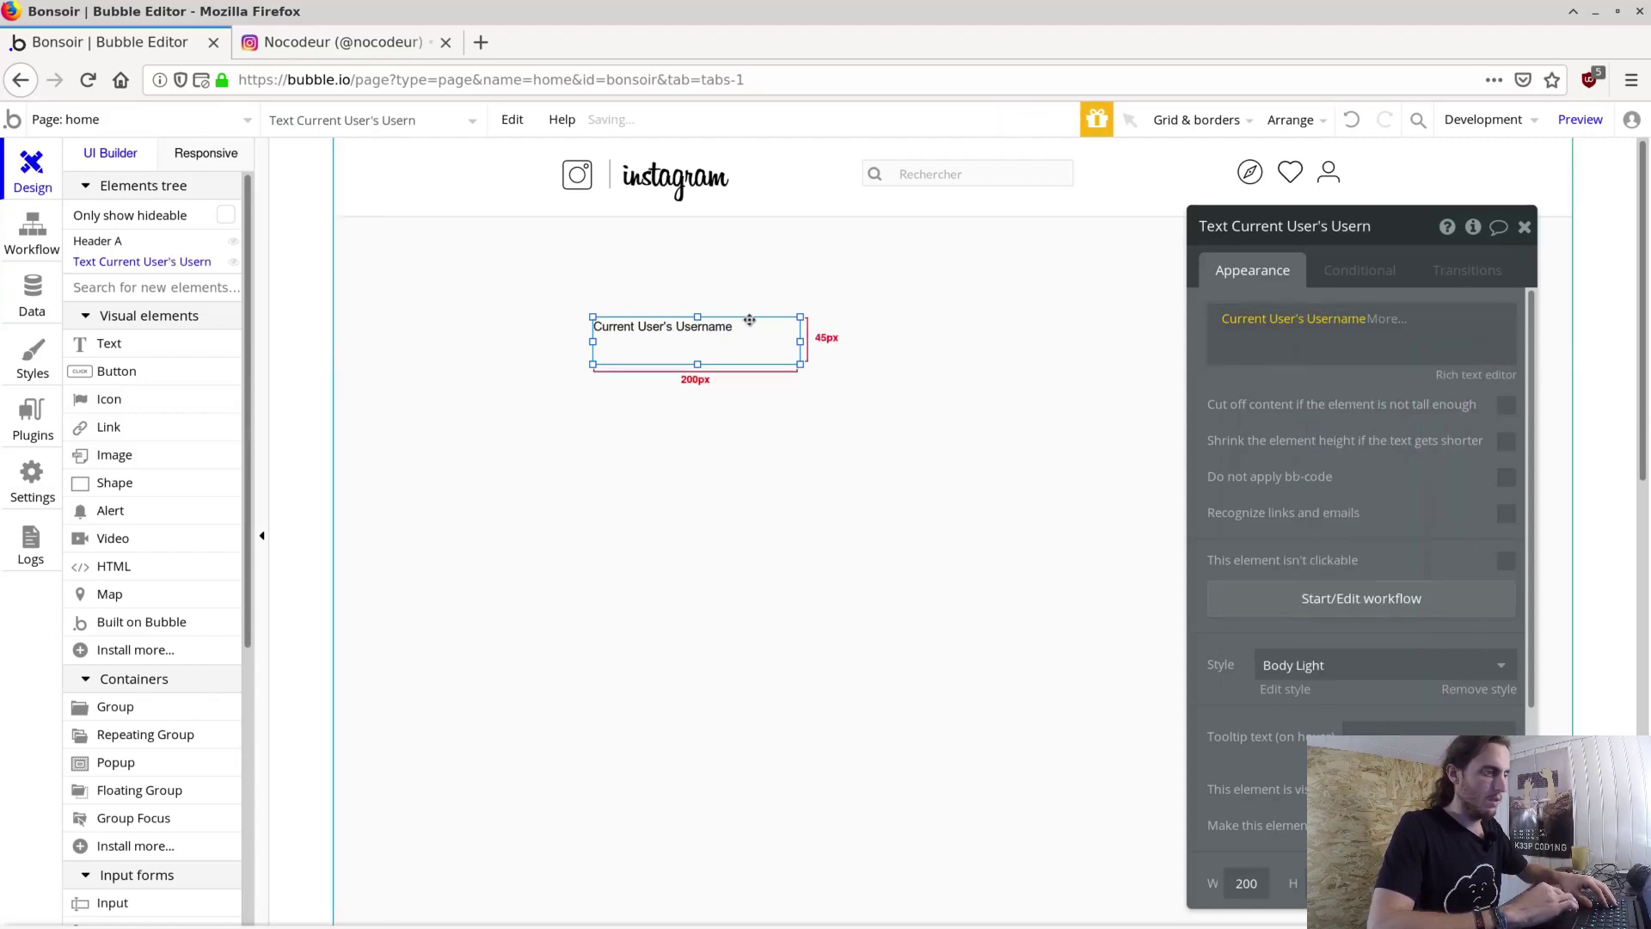
pyautogui.doubleClick(800, 342)
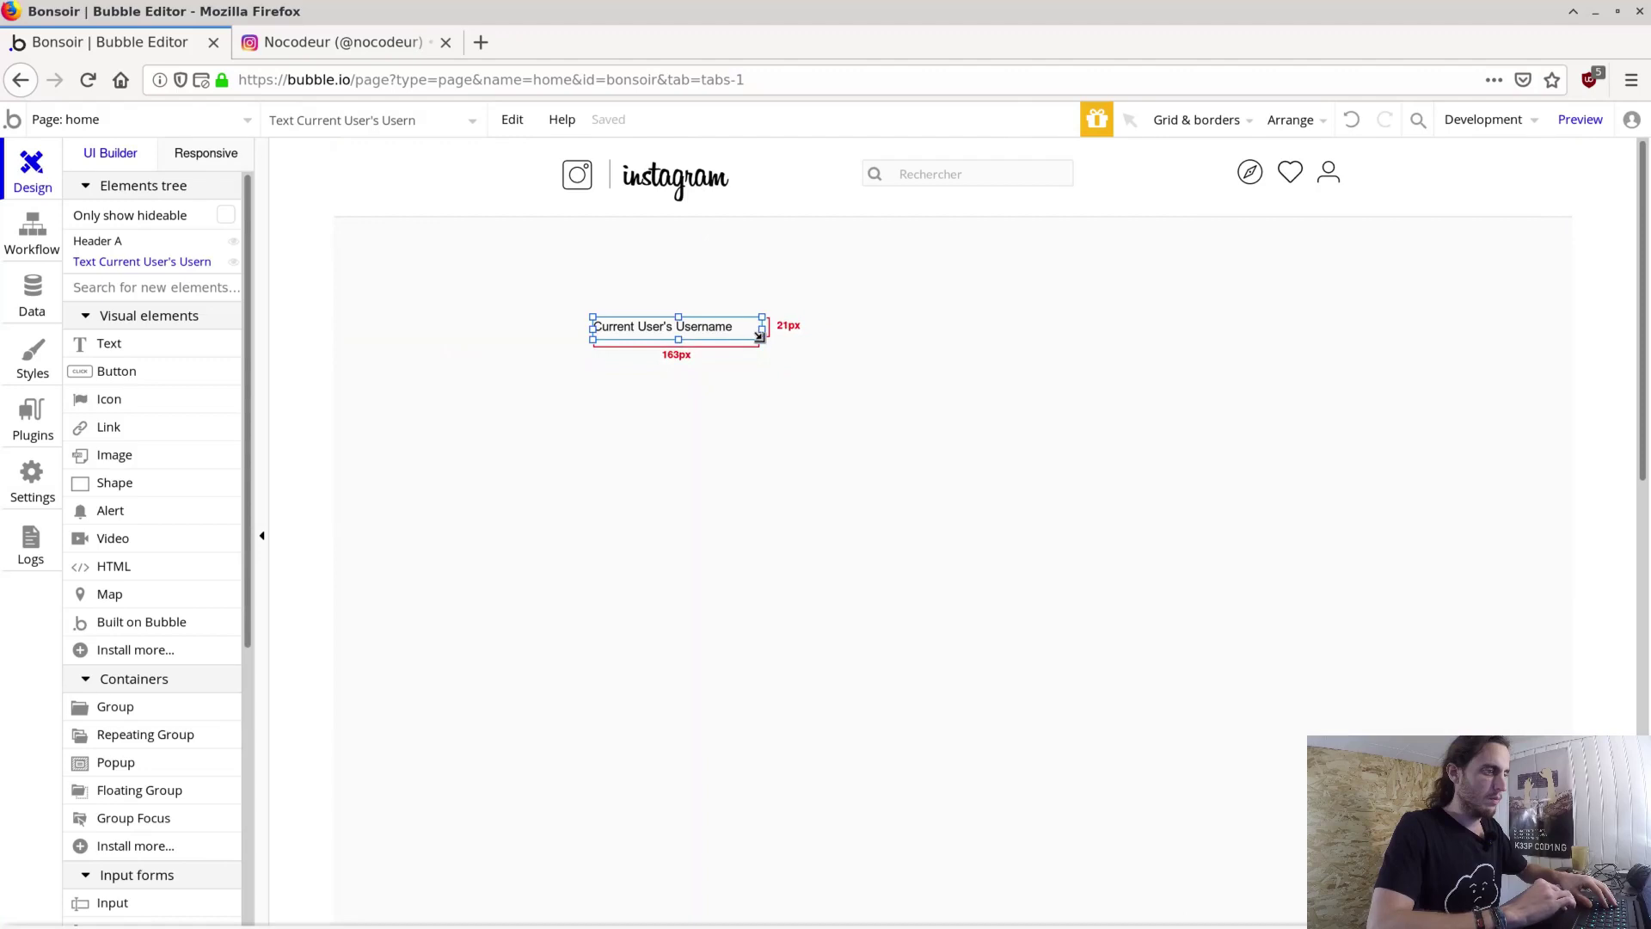
pyautogui.moveTo(719, 330); pyautogui.dragTo(812, 300)
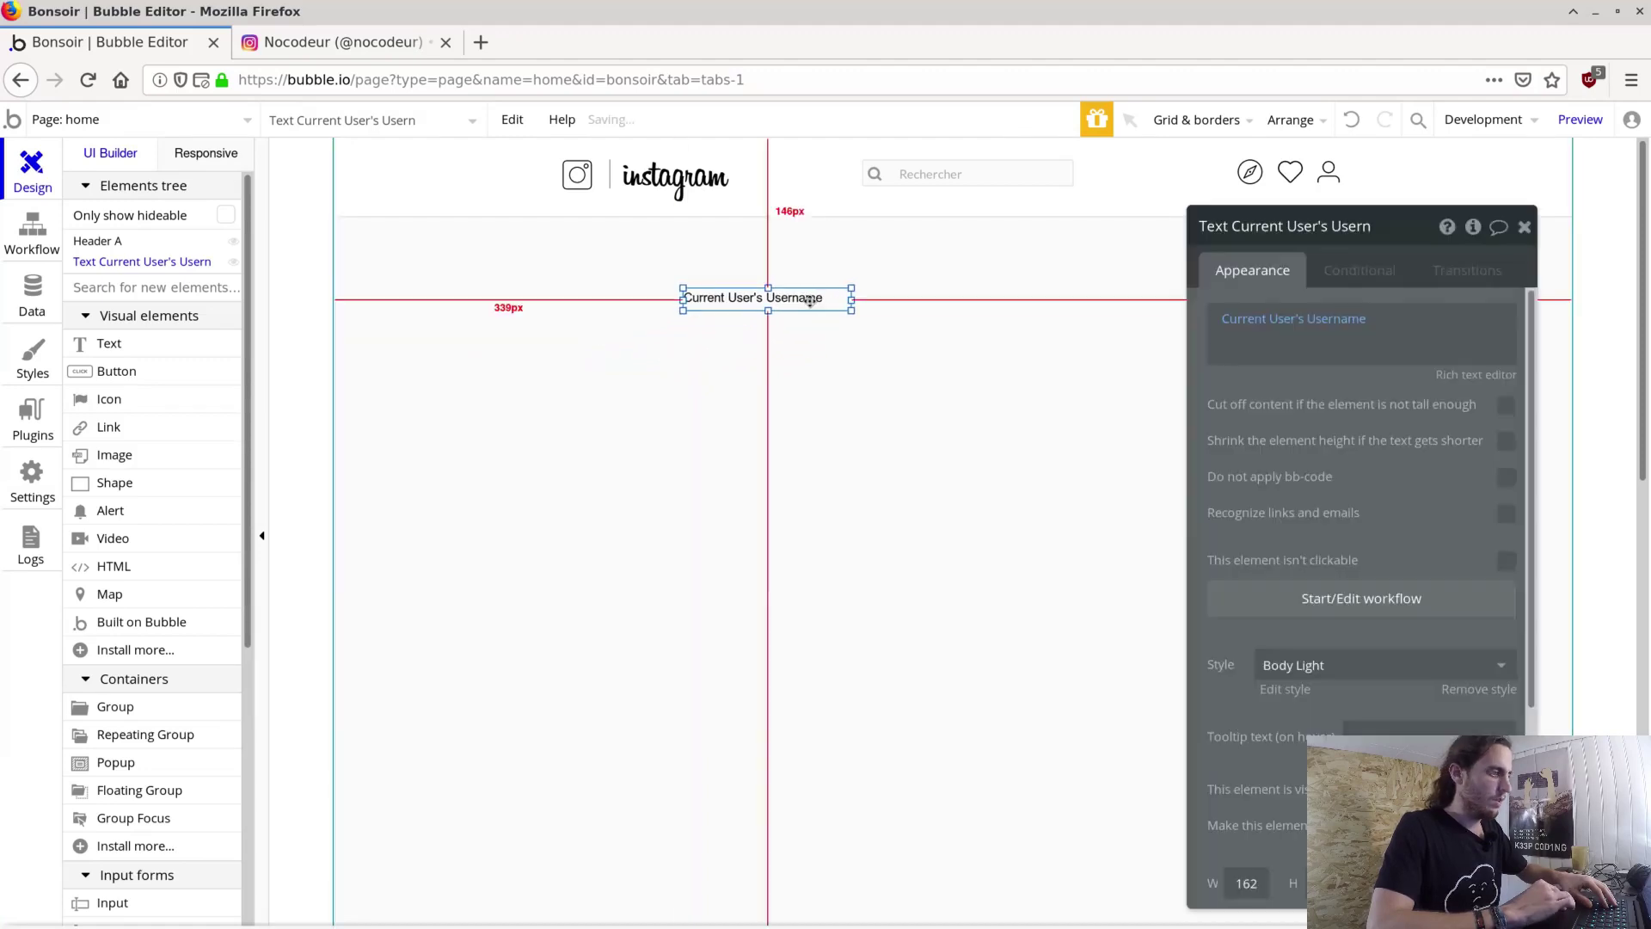
# Add a second text below it showing Current User's Description
pyautogui.moveTo(155, 350); pyautogui.dragTo(691, 344)
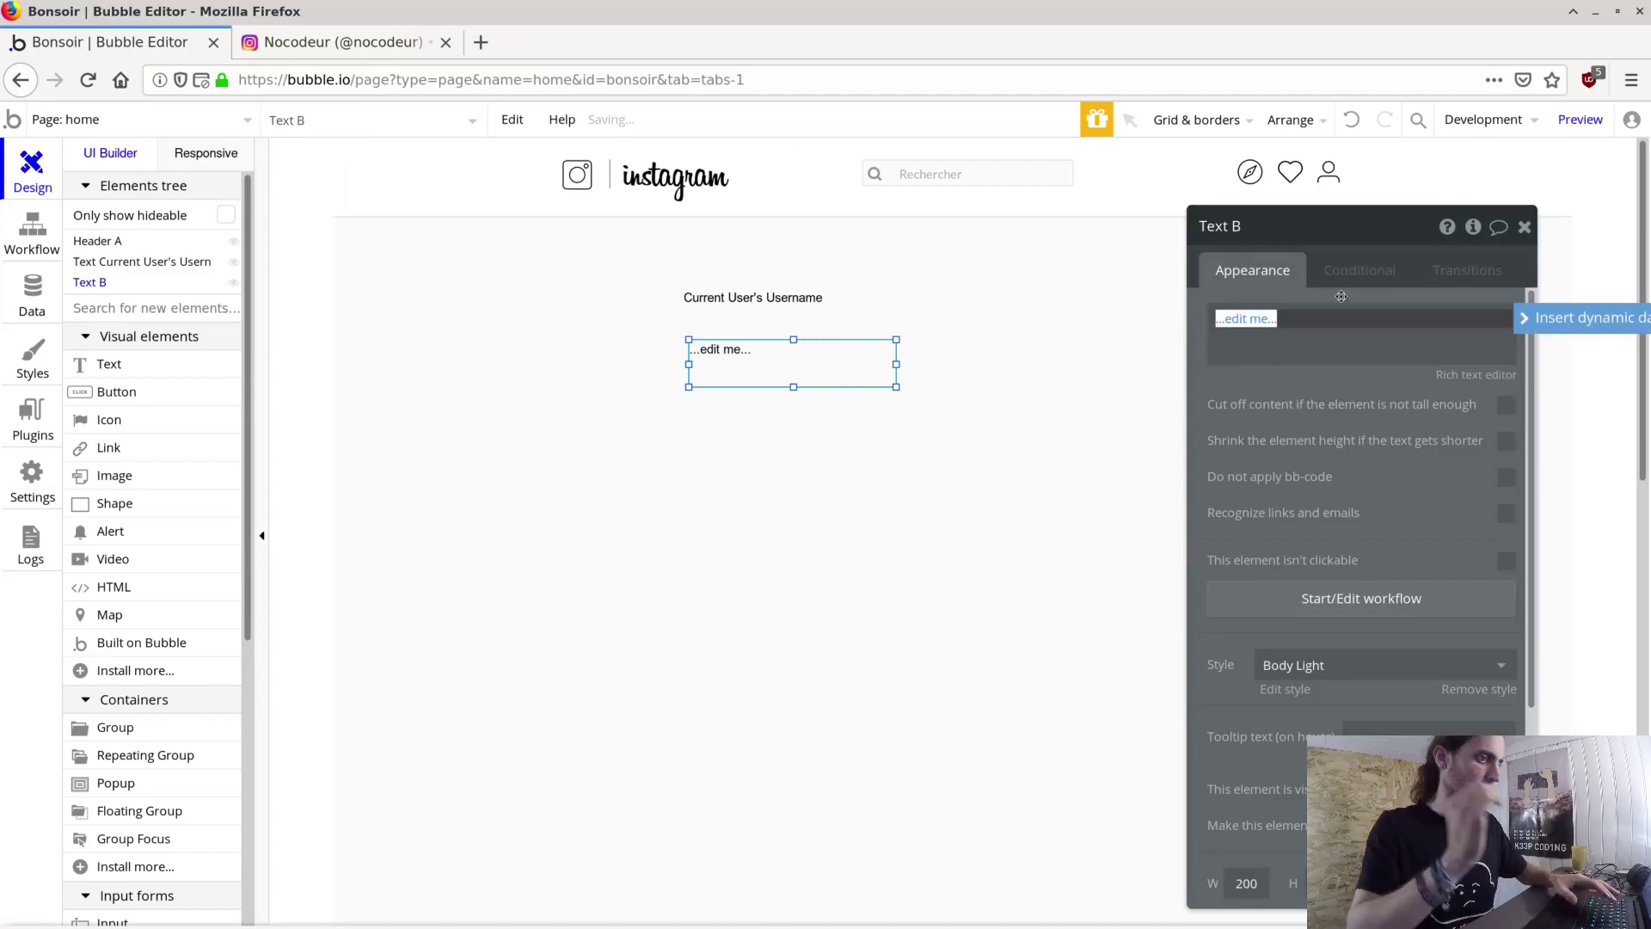
pyautogui.press('BackSpace')
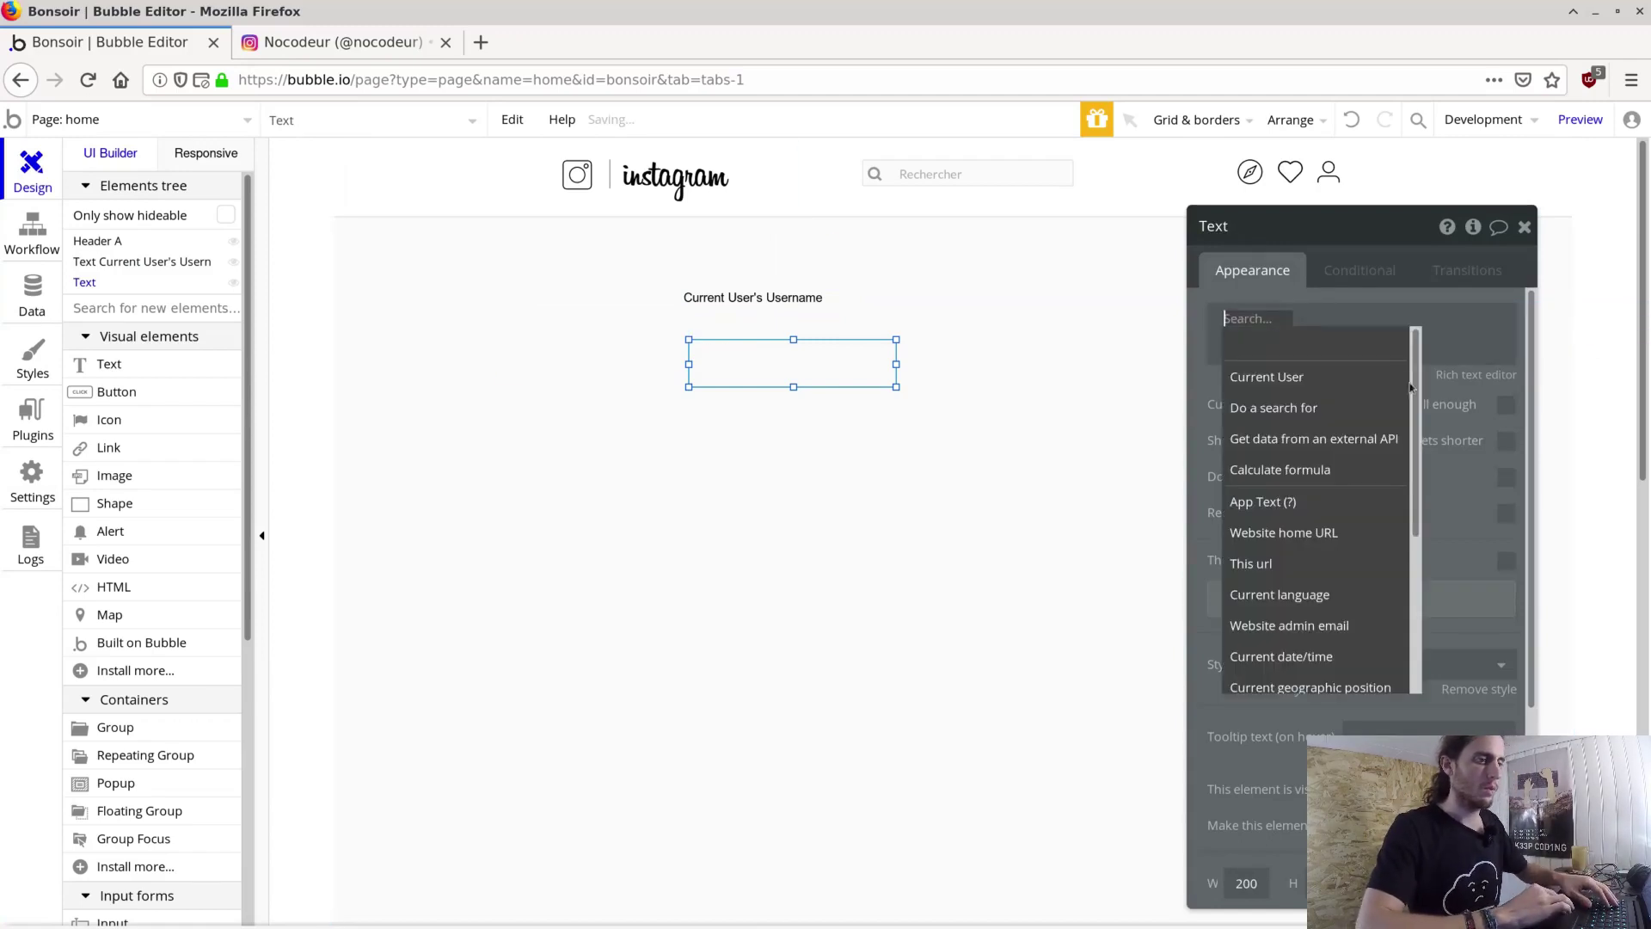
pyautogui.click(1350, 389)
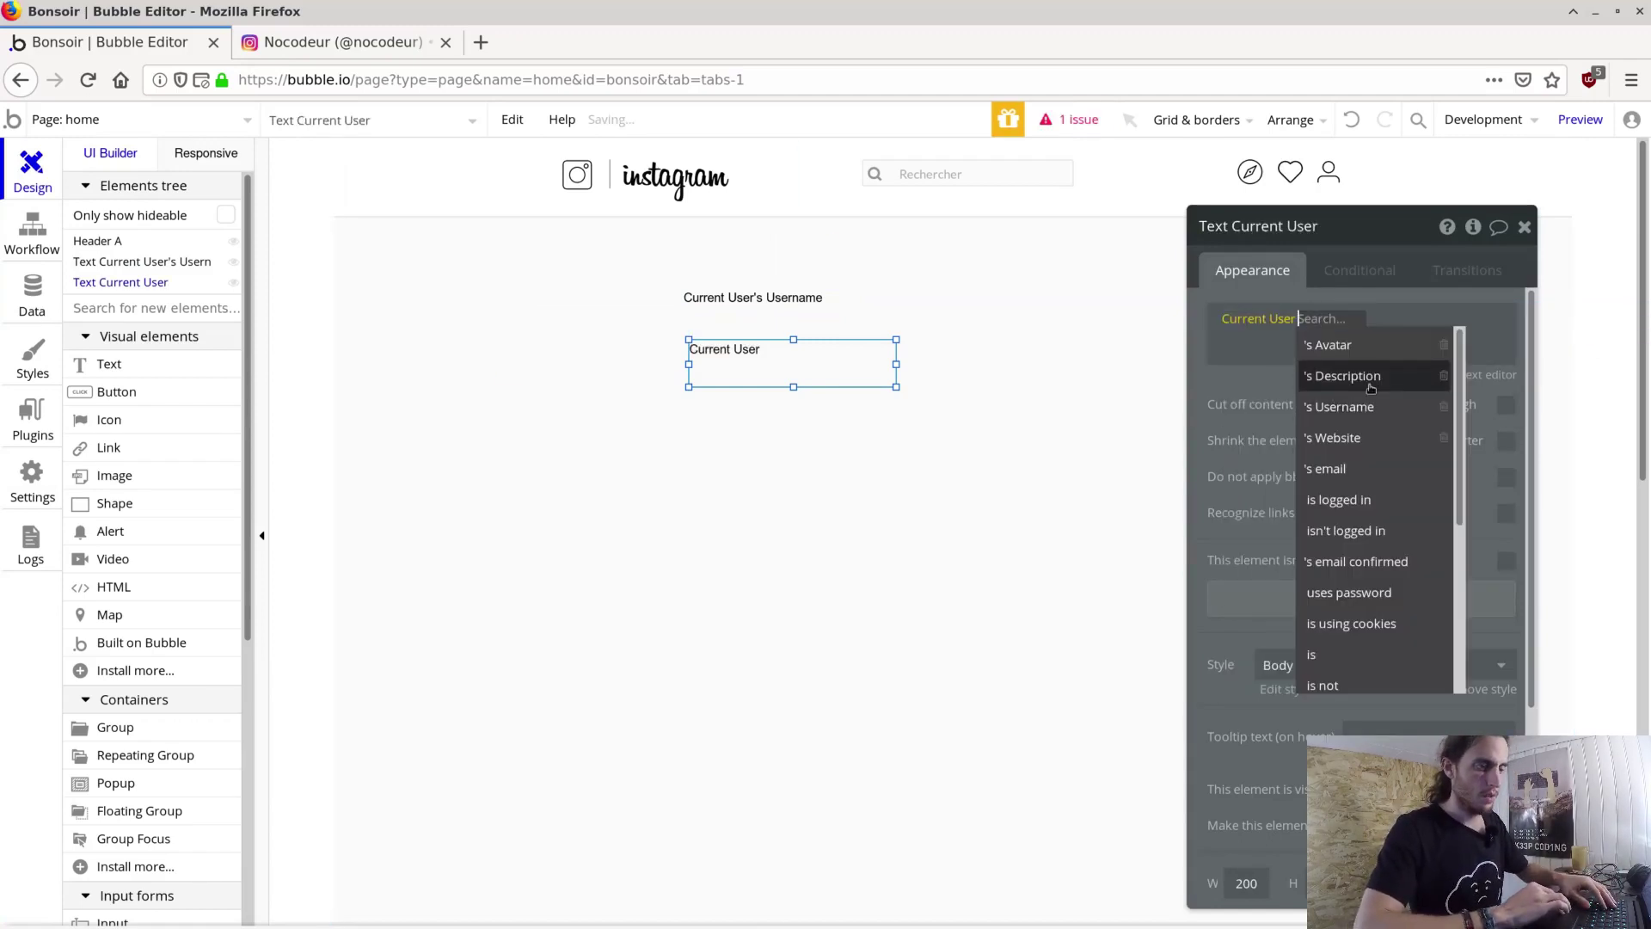
pyautogui.click(1369, 384)
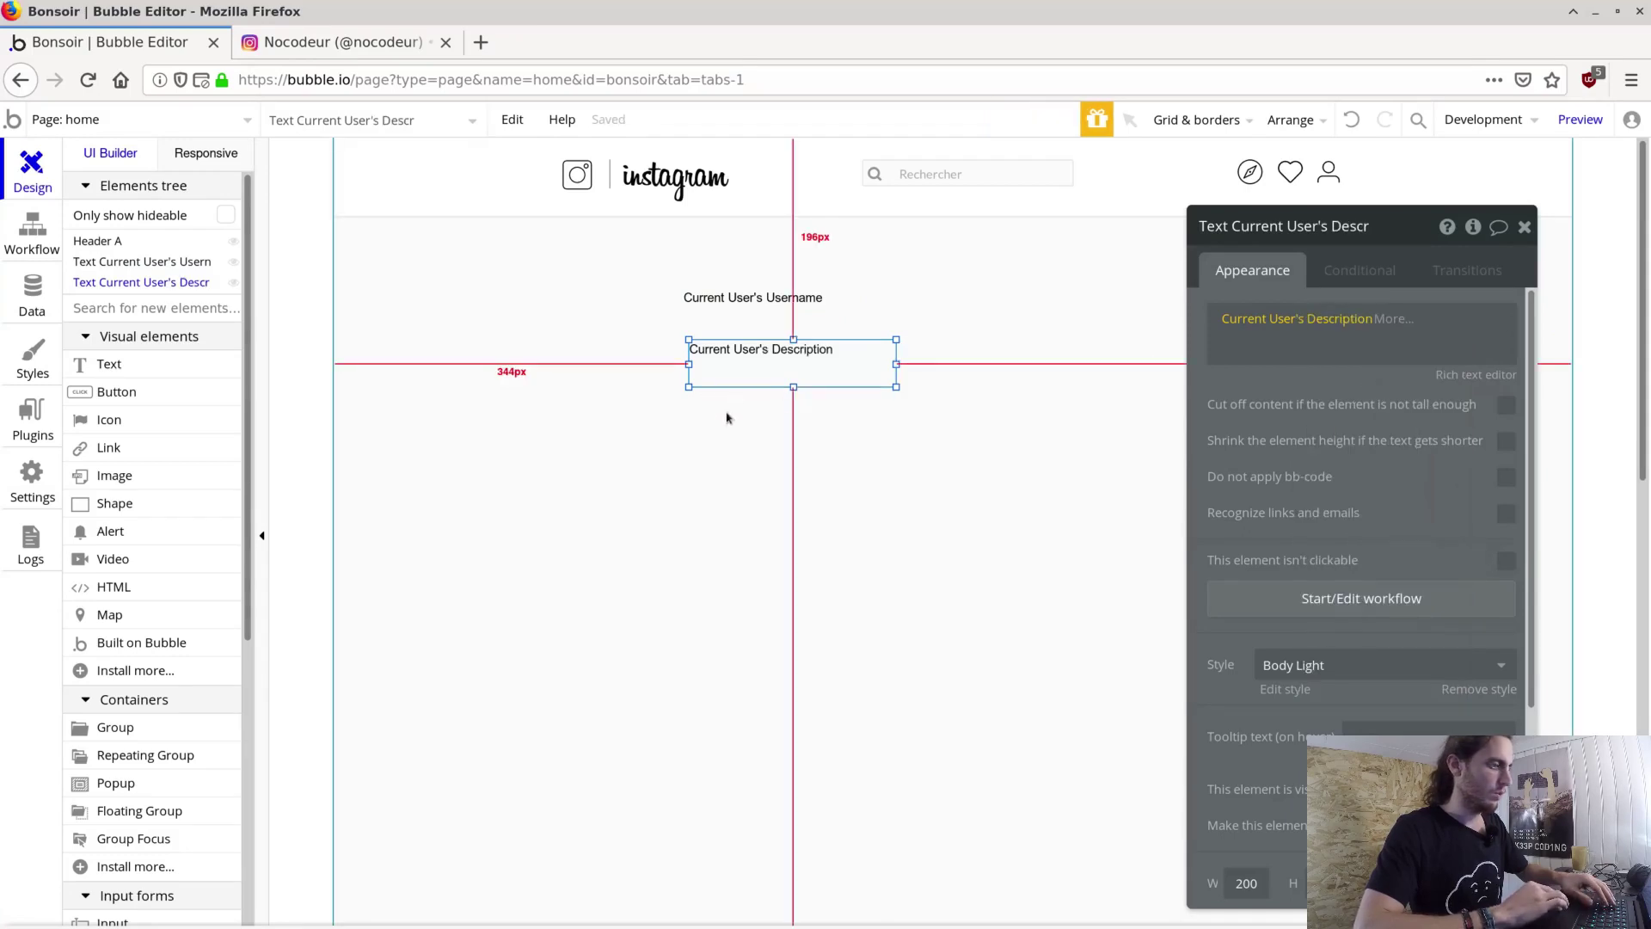
pyautogui.click(456, 398)
# Add a third text showing Current User's Website, 26 px tall, and realign the Username text
pyautogui.click(169, 363)
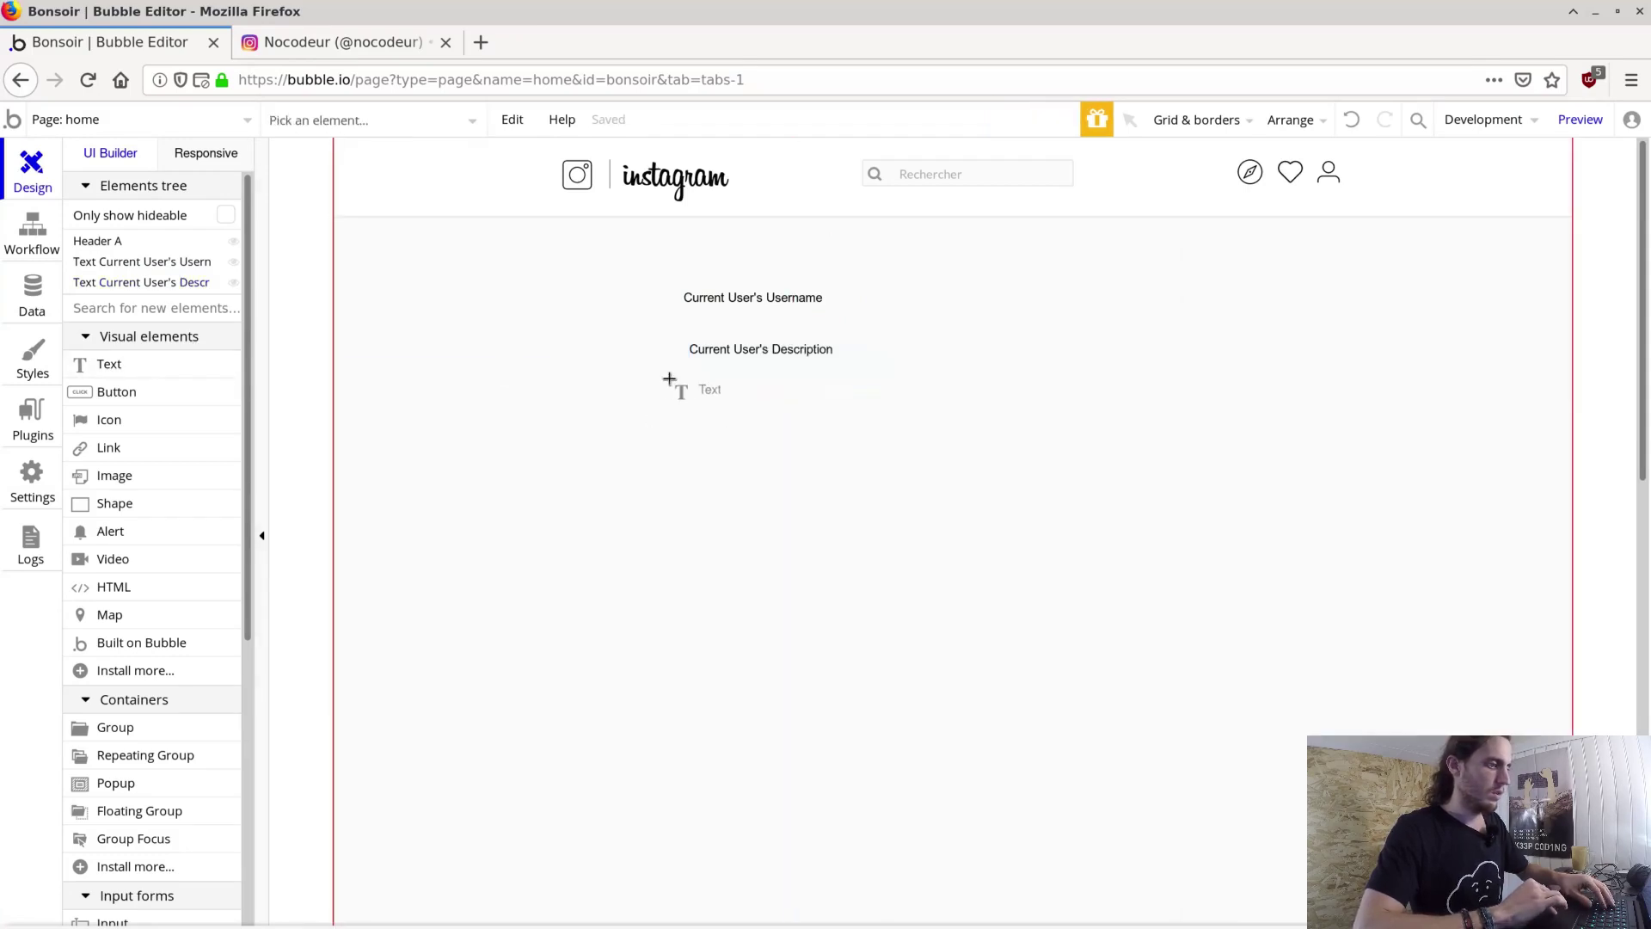
pyautogui.click(678, 377)
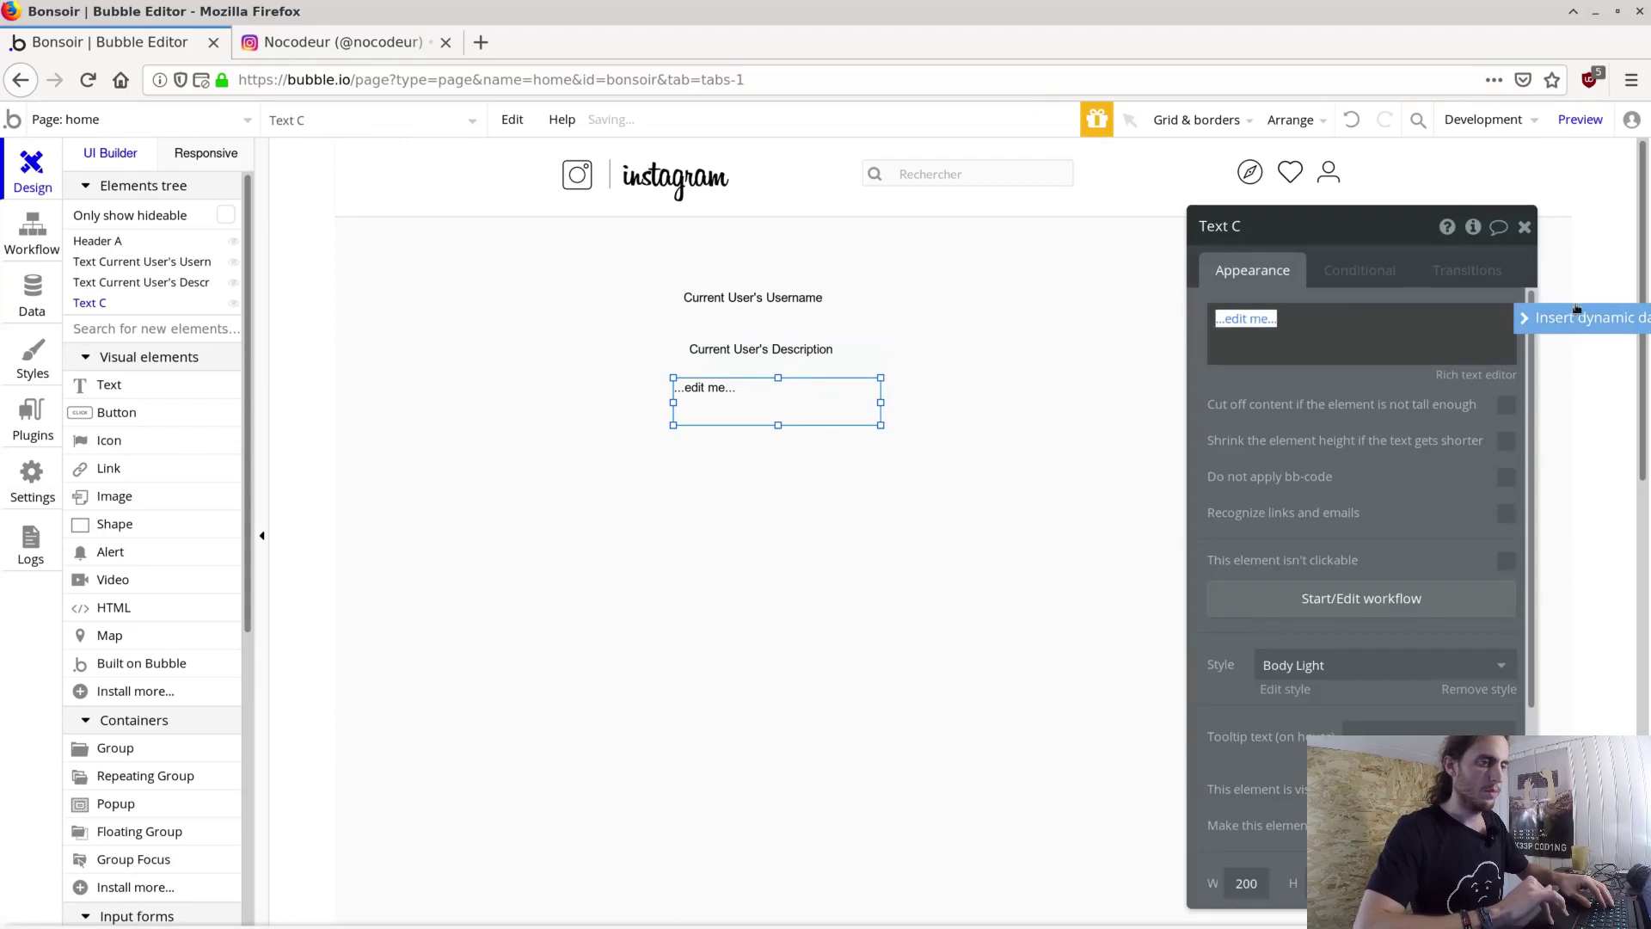
pyautogui.click(1584, 315)
pyautogui.click(1340, 378)
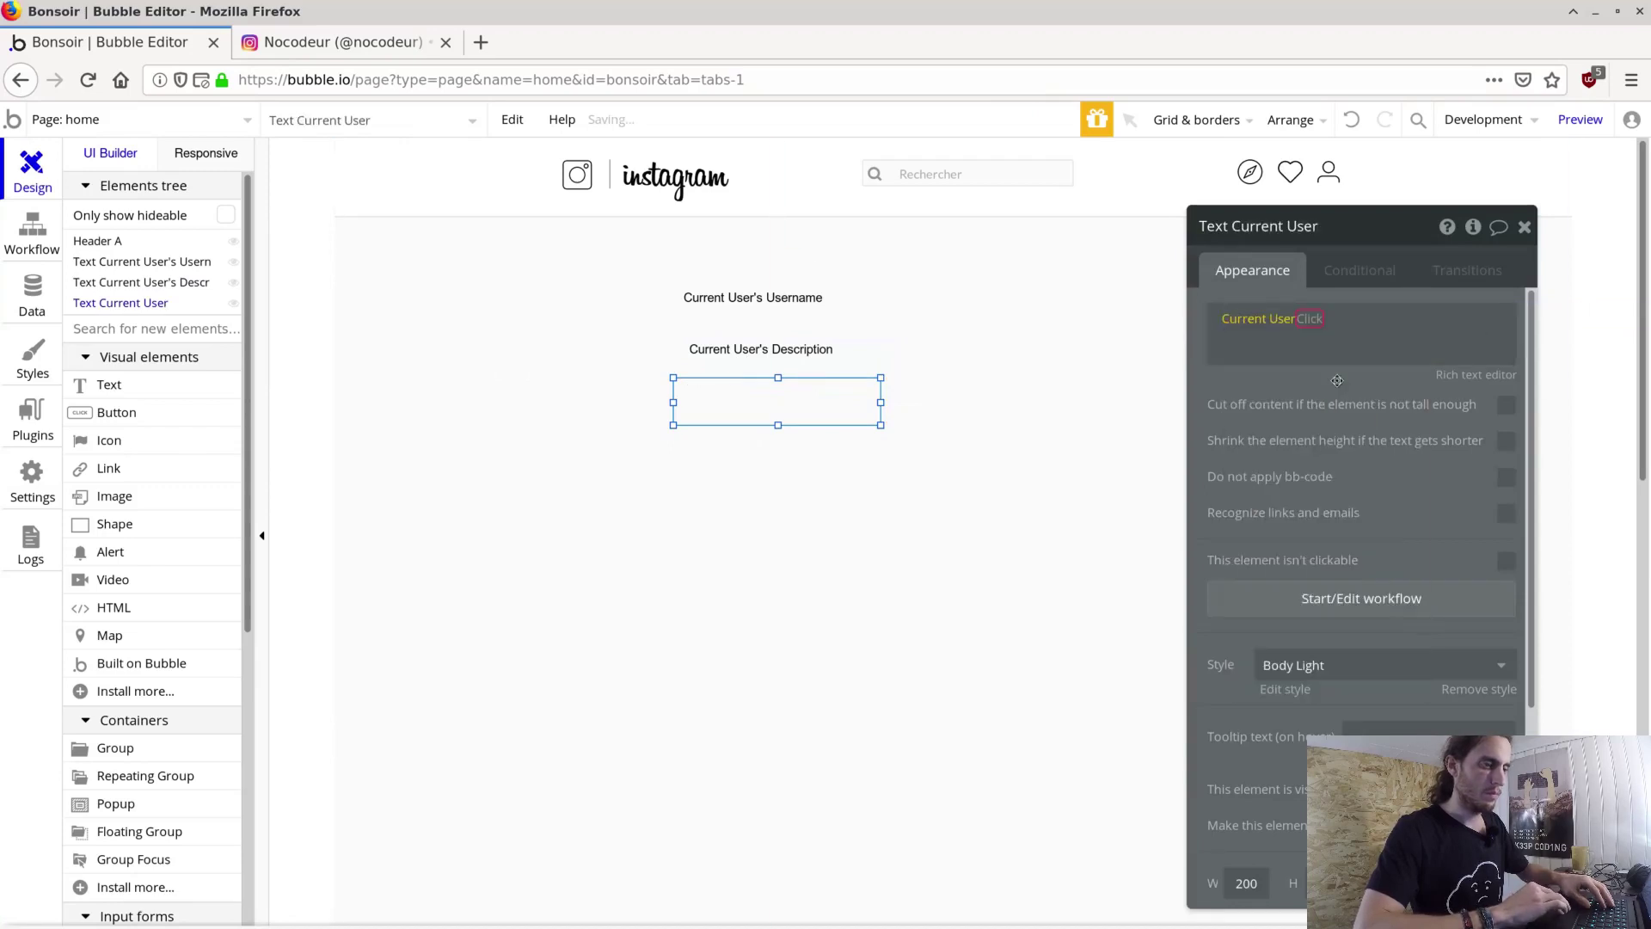
pyautogui.click(1369, 438)
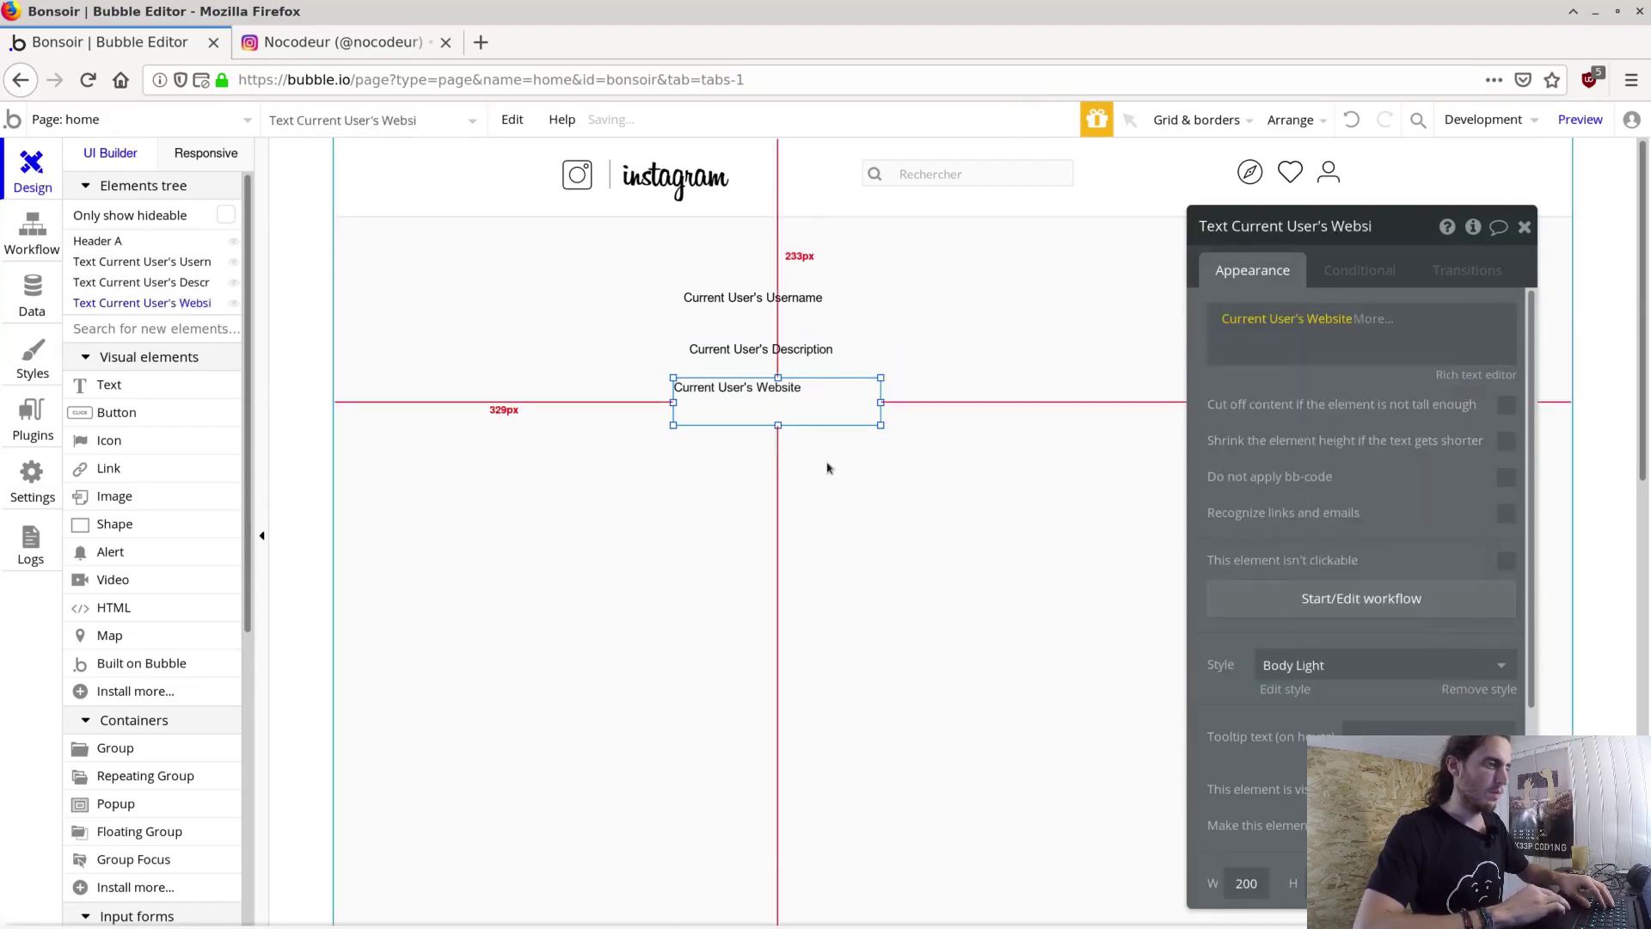
pyautogui.moveTo(780, 434); pyautogui.dragTo(789, 388)
pyautogui.moveTo(770, 293); pyautogui.dragTo(773, 299)
pyautogui.moveTo(151, 496); pyautogui.dragTo(112, 498)
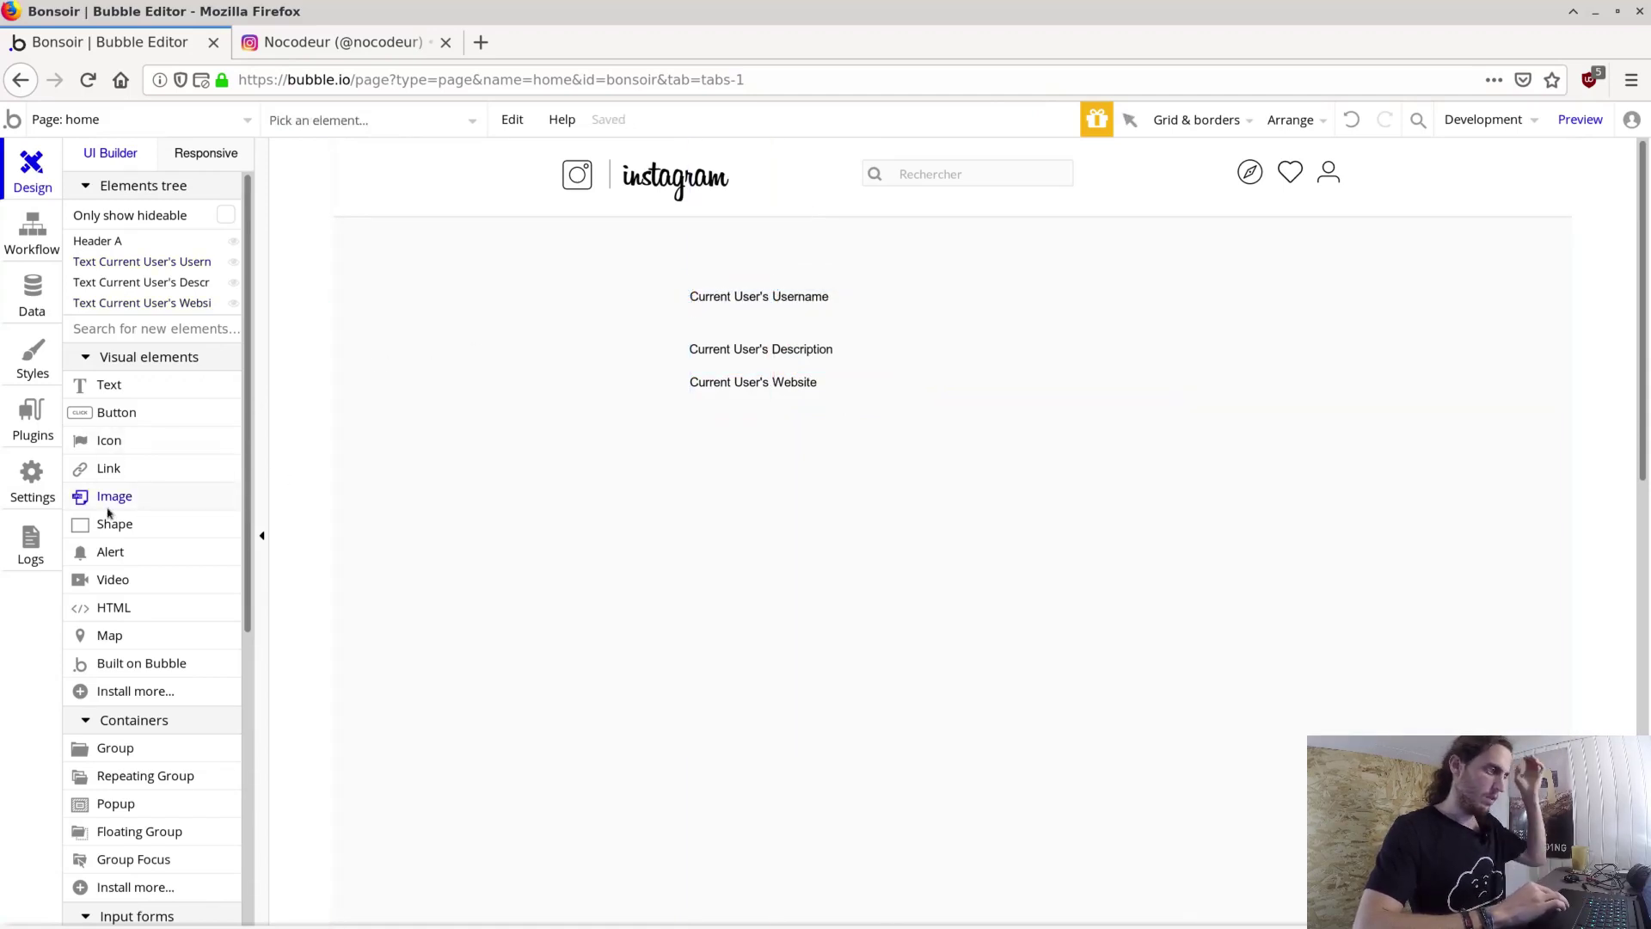
# Draw an image box left of the profile texts showing Current User's Avatar, then preview the app
pyautogui.moveTo(531, 289)
pyautogui.mouseDown()
pyautogui.moveTo(587, 313)
pyautogui.moveTo(656, 400)
pyautogui.mouseUp()
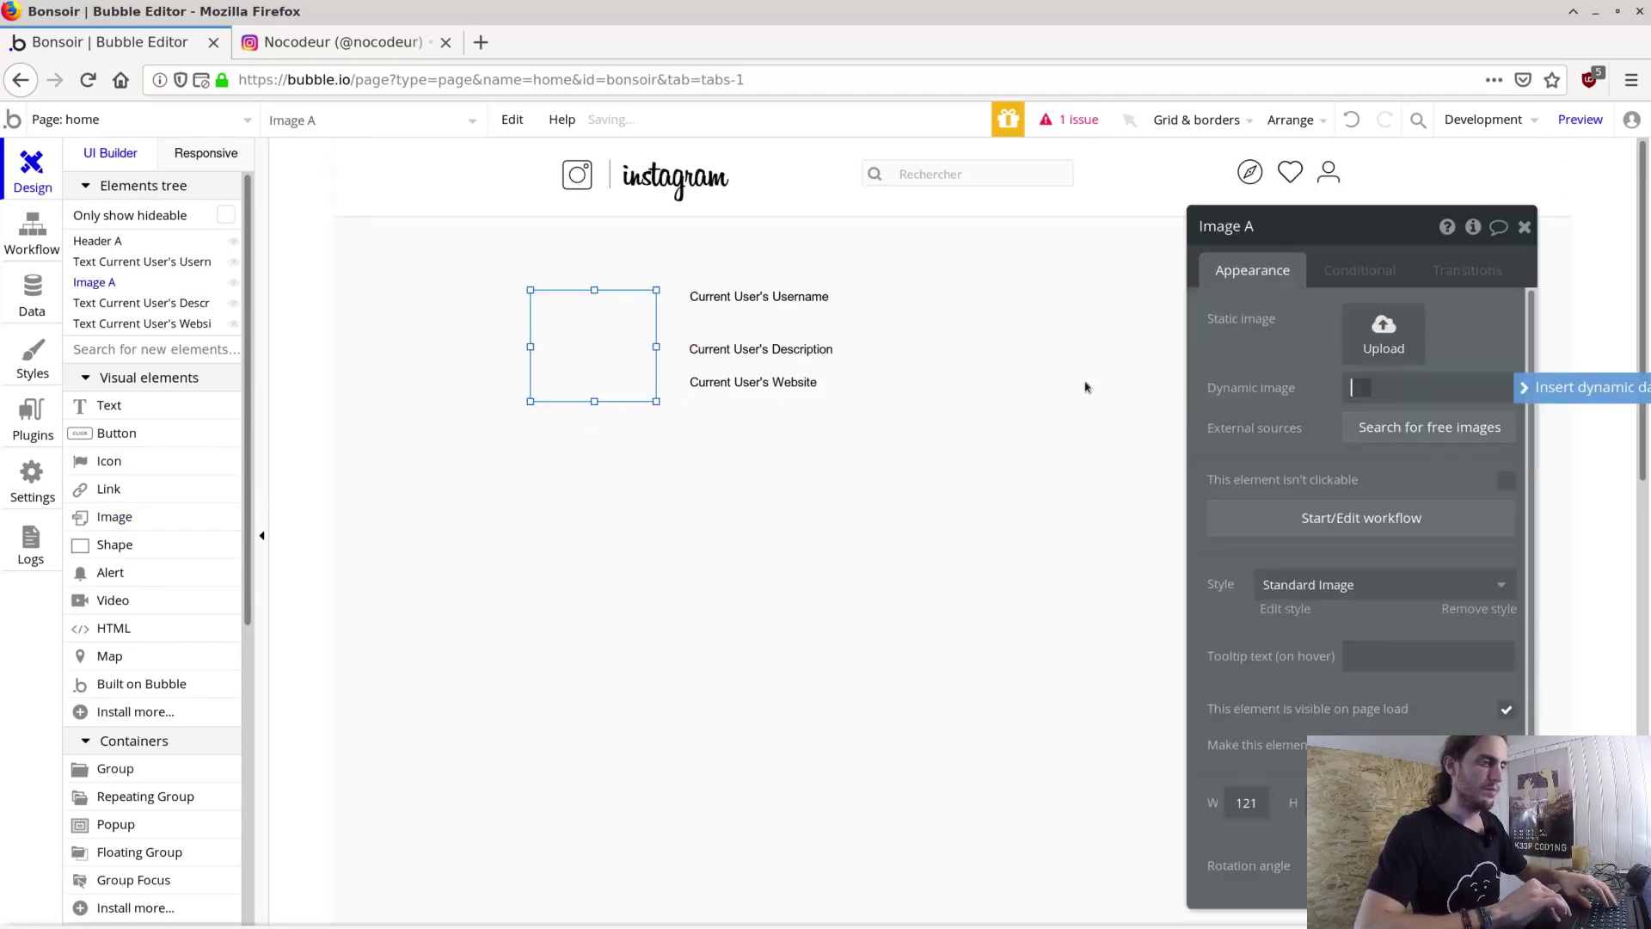
pyautogui.click(1361, 389)
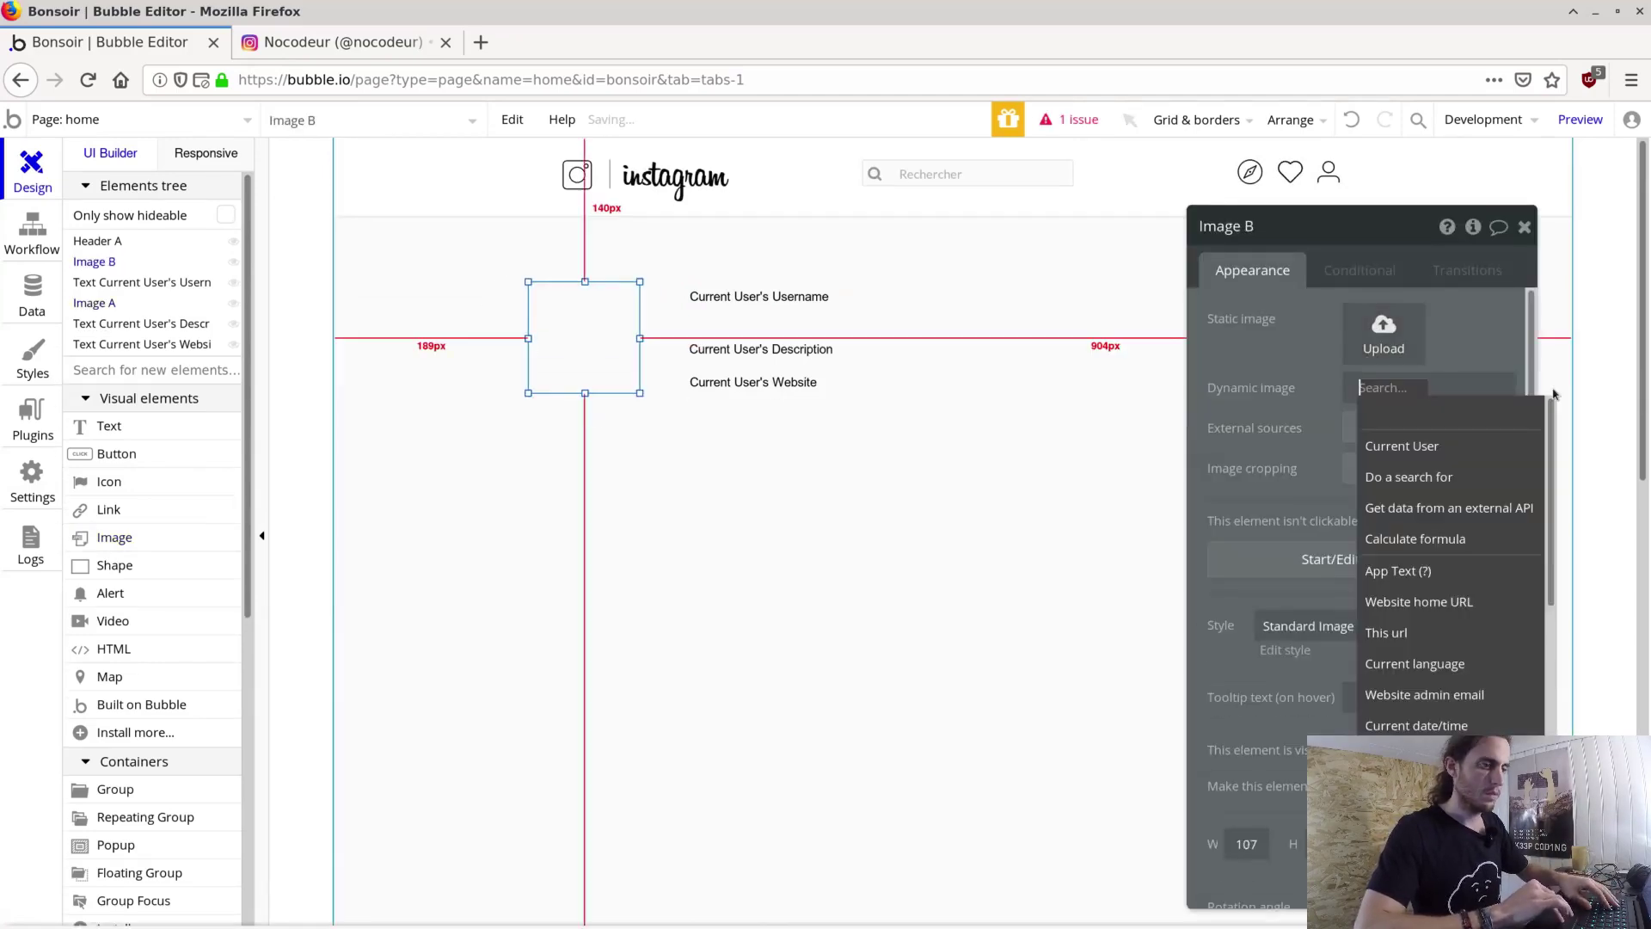
pyautogui.click(1369, 443)
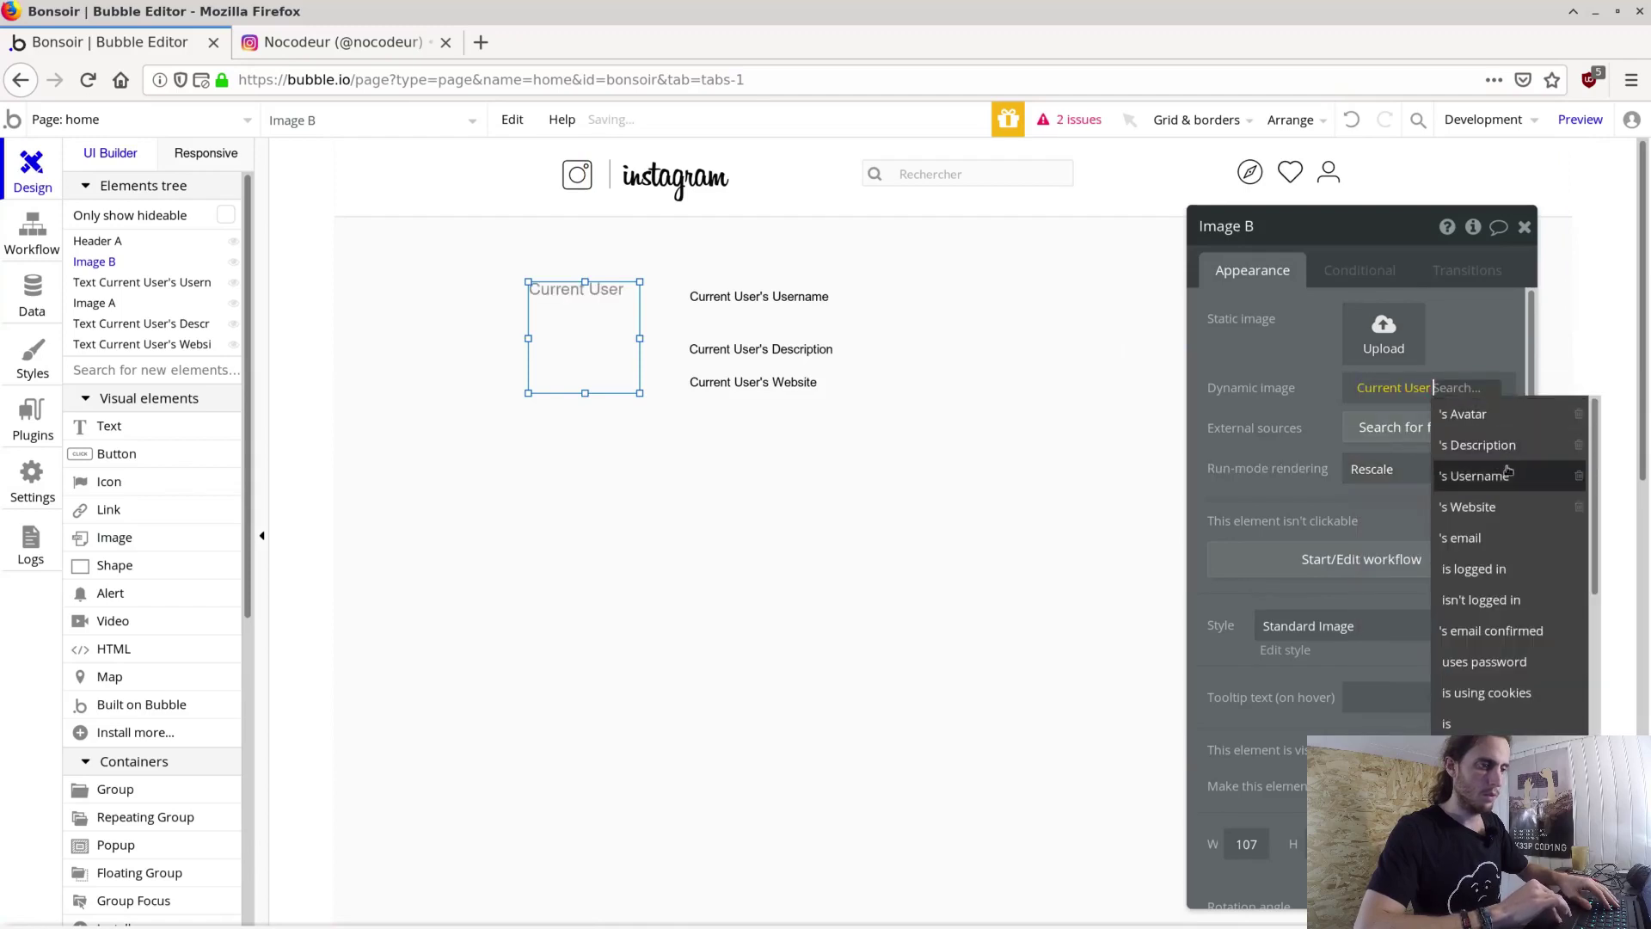
pyautogui.click(1469, 413)
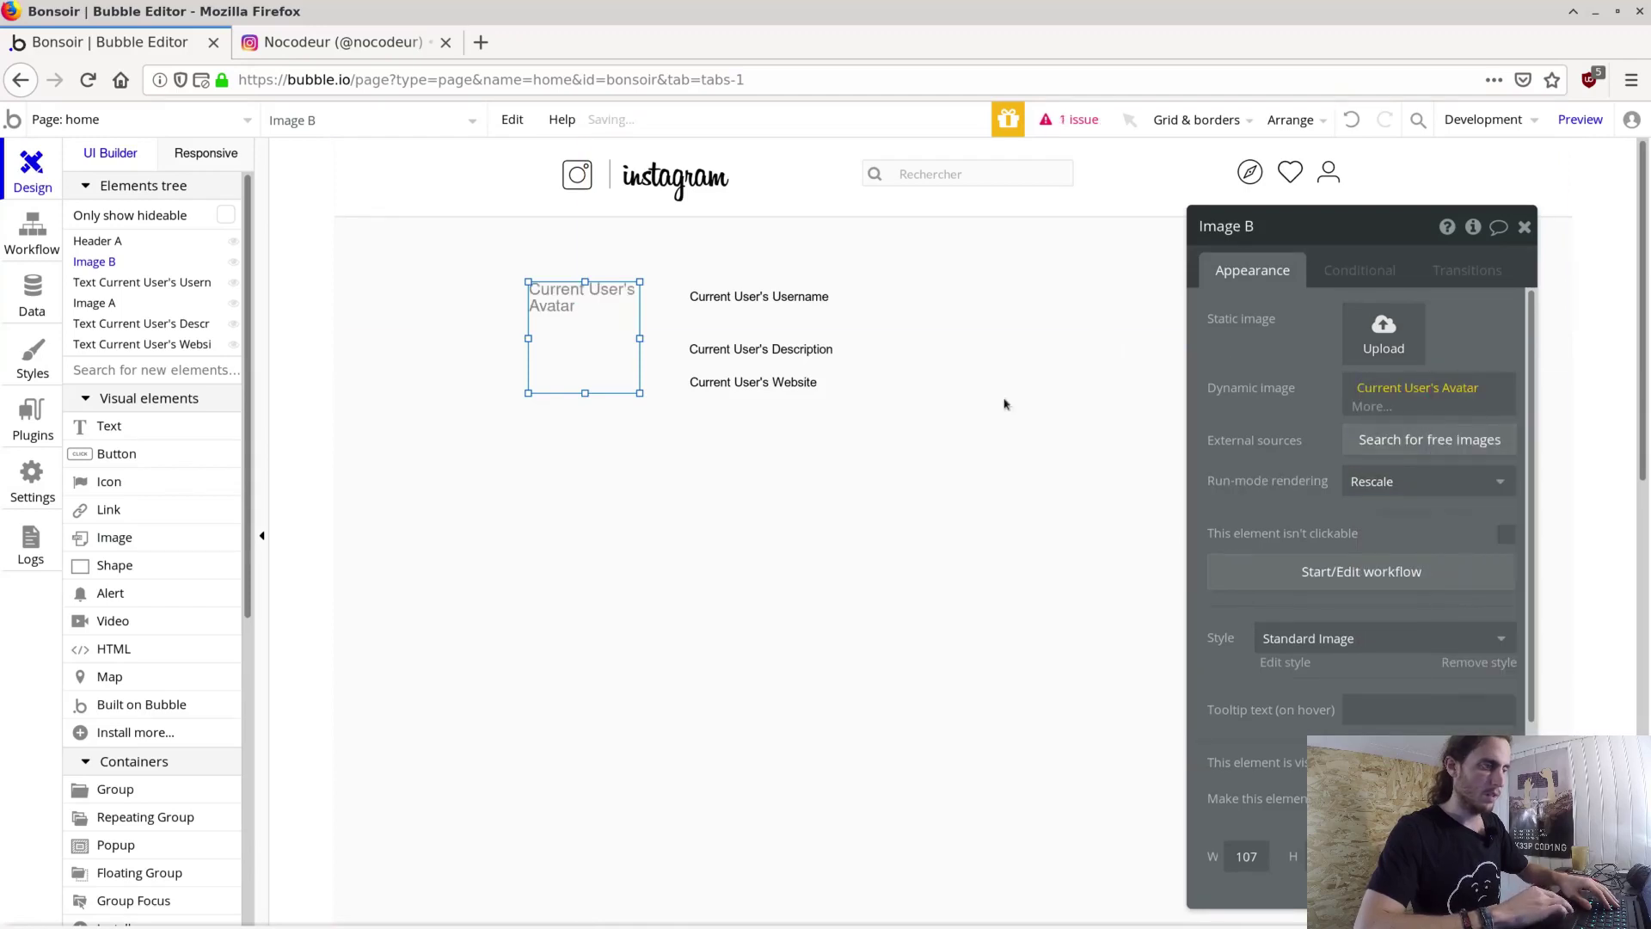
pyautogui.click(885, 416)
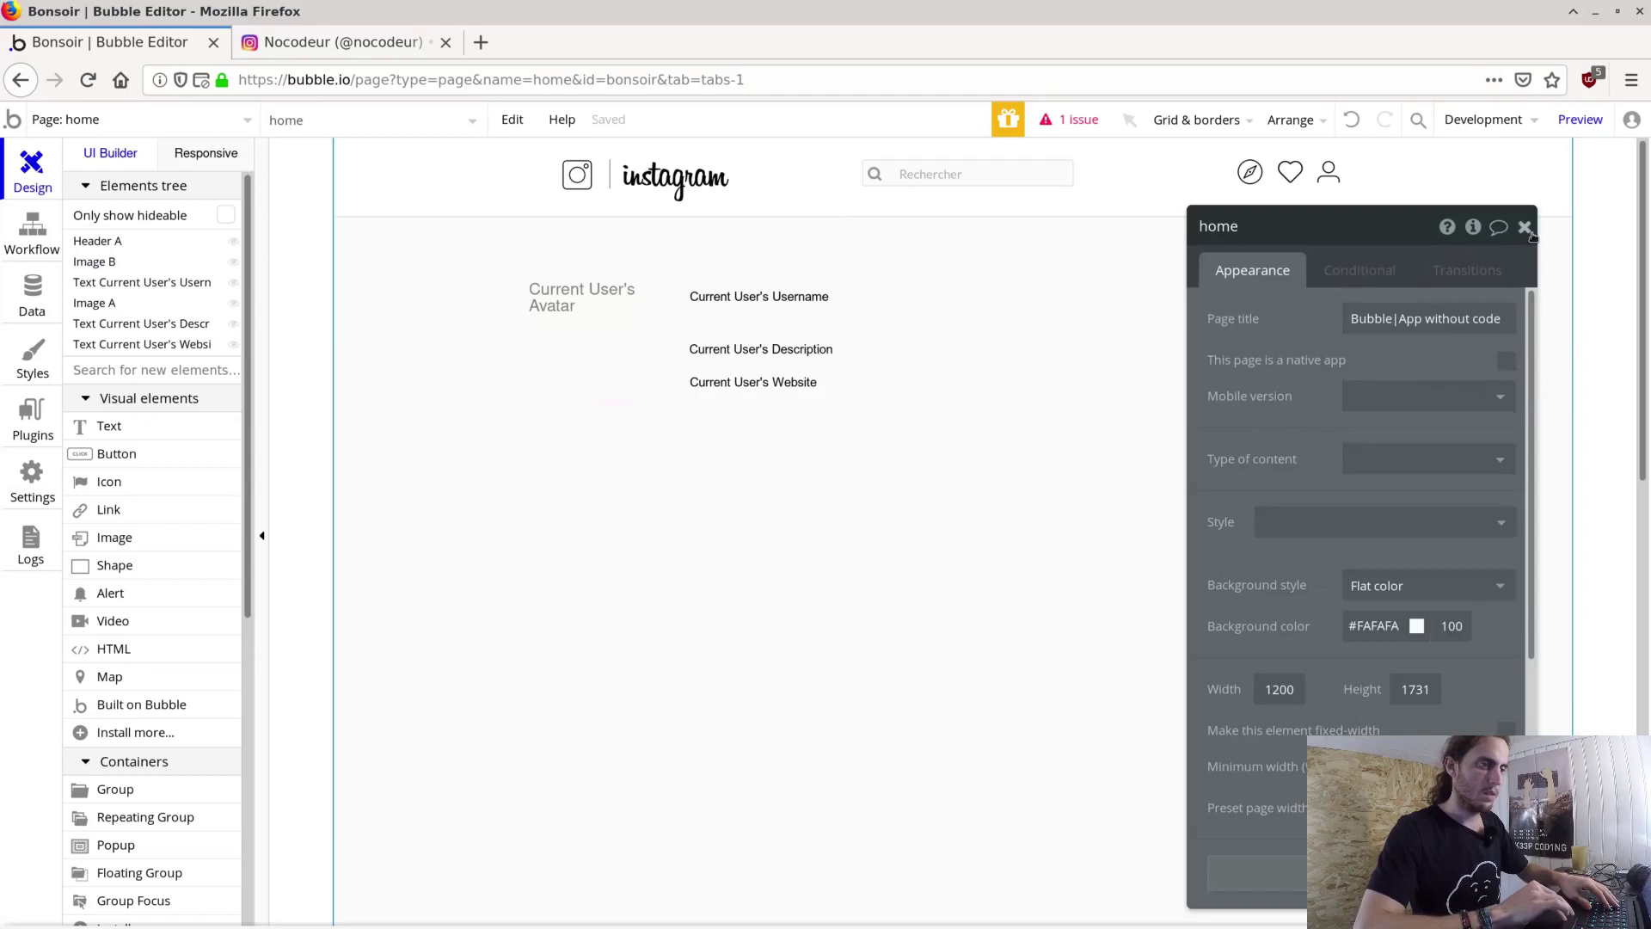
pyautogui.click(1575, 123)
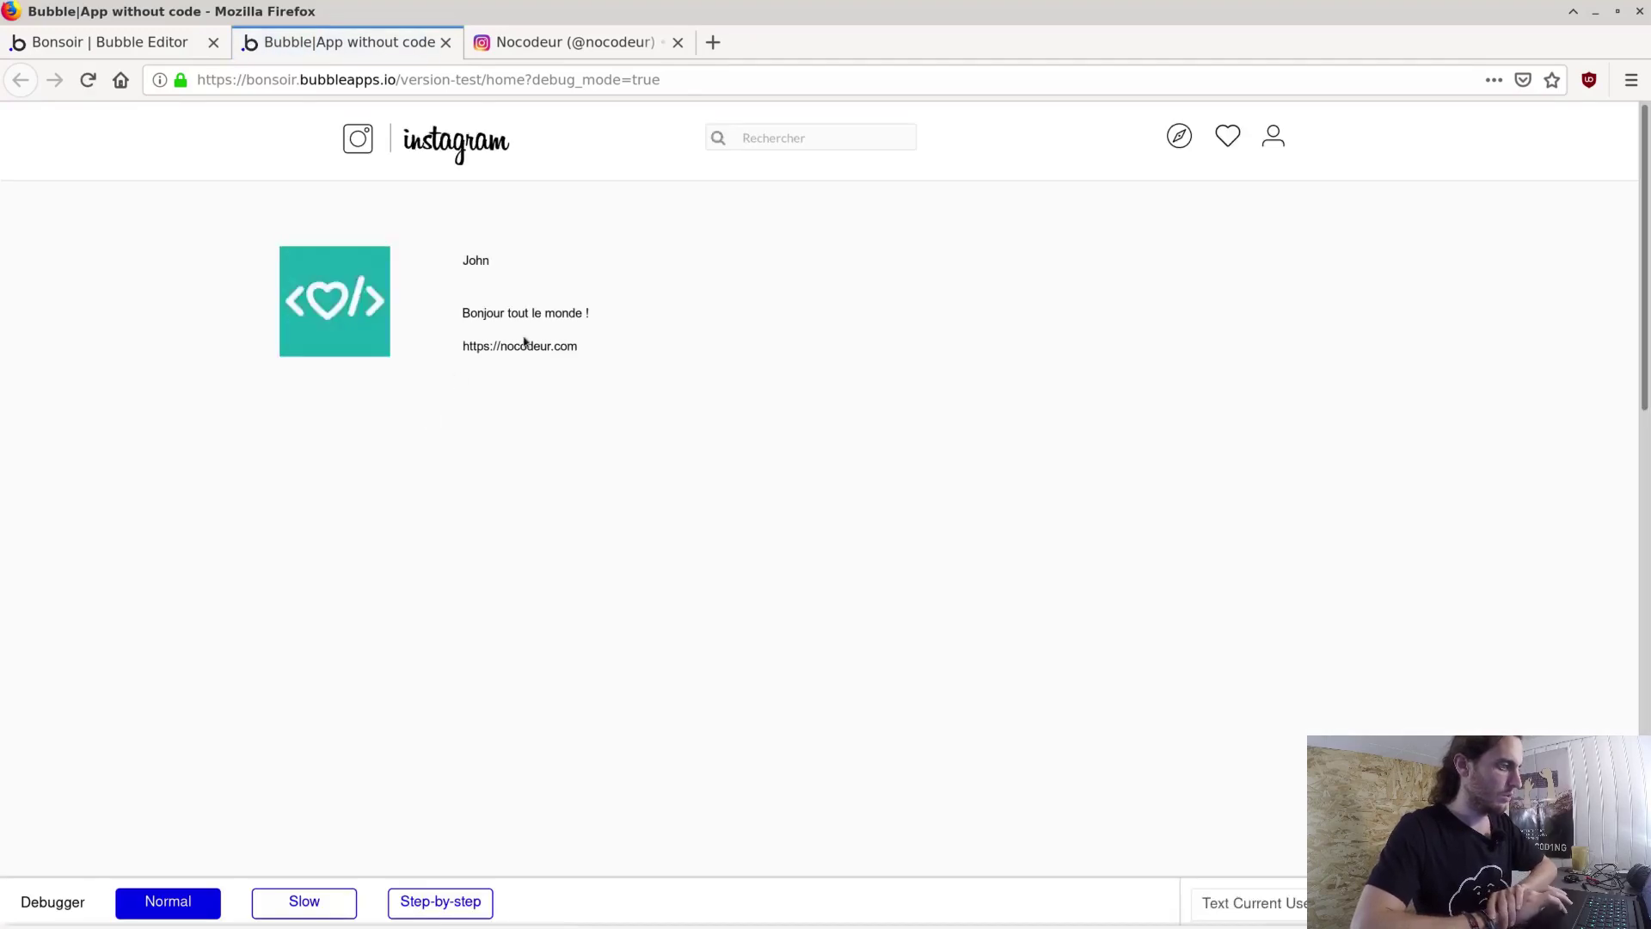
# Check the rendered profile content in the preview, then return to the editor
pyautogui.moveTo(584, 361); pyautogui.dragTo(439, 258)
pyautogui.click(438, 258)
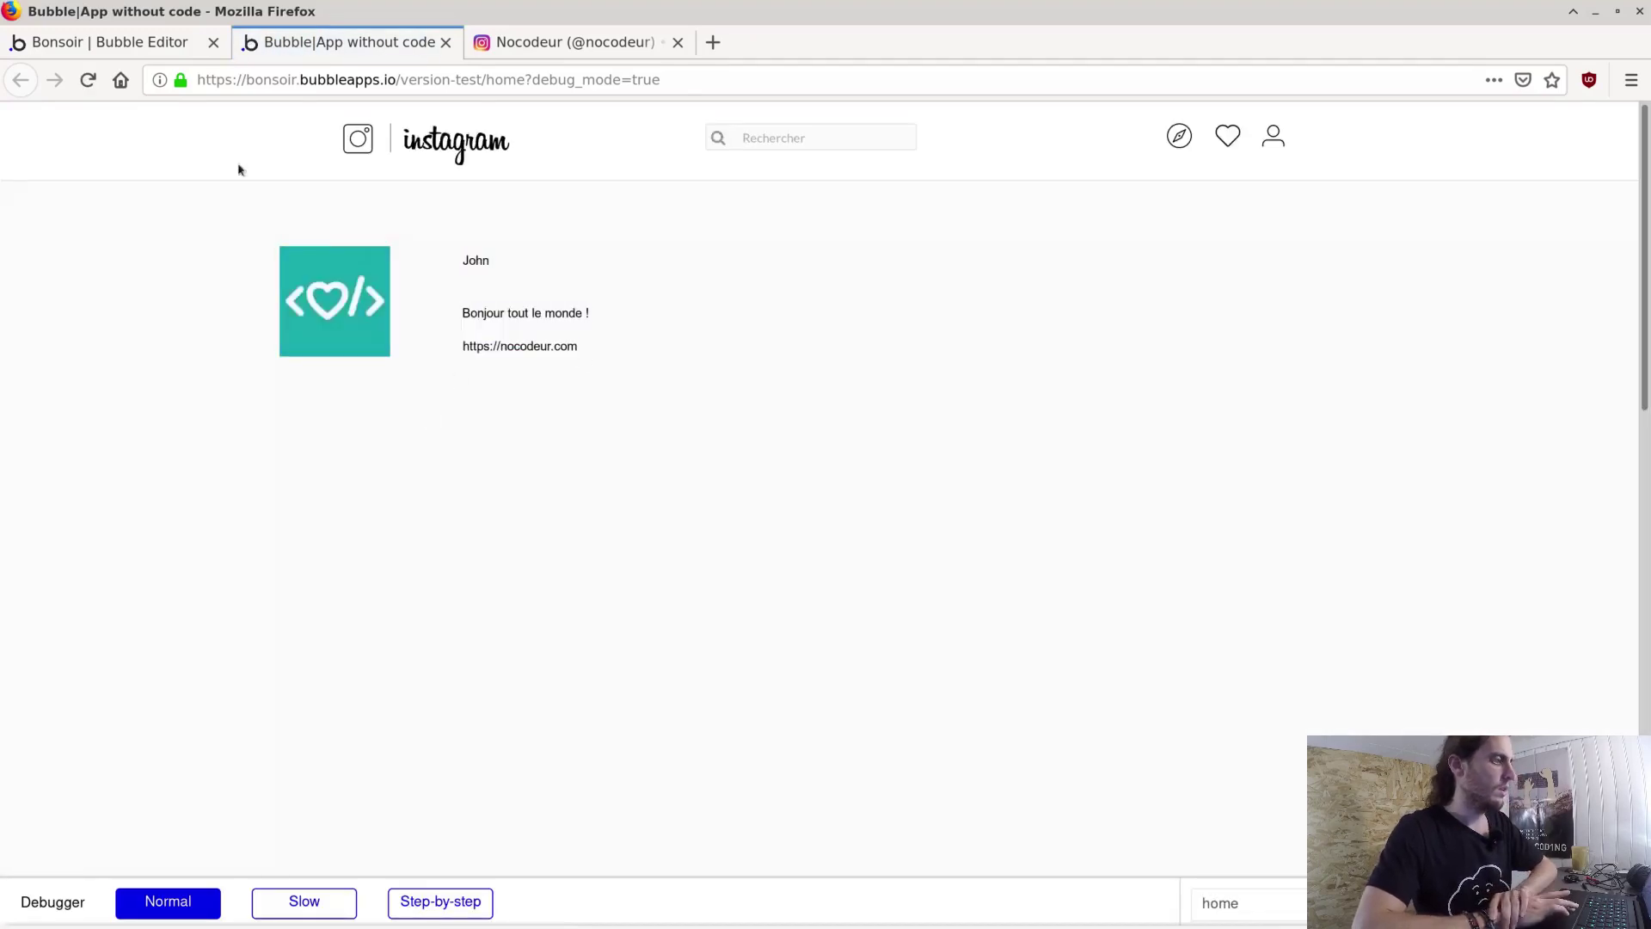
pyautogui.click(112, 42)
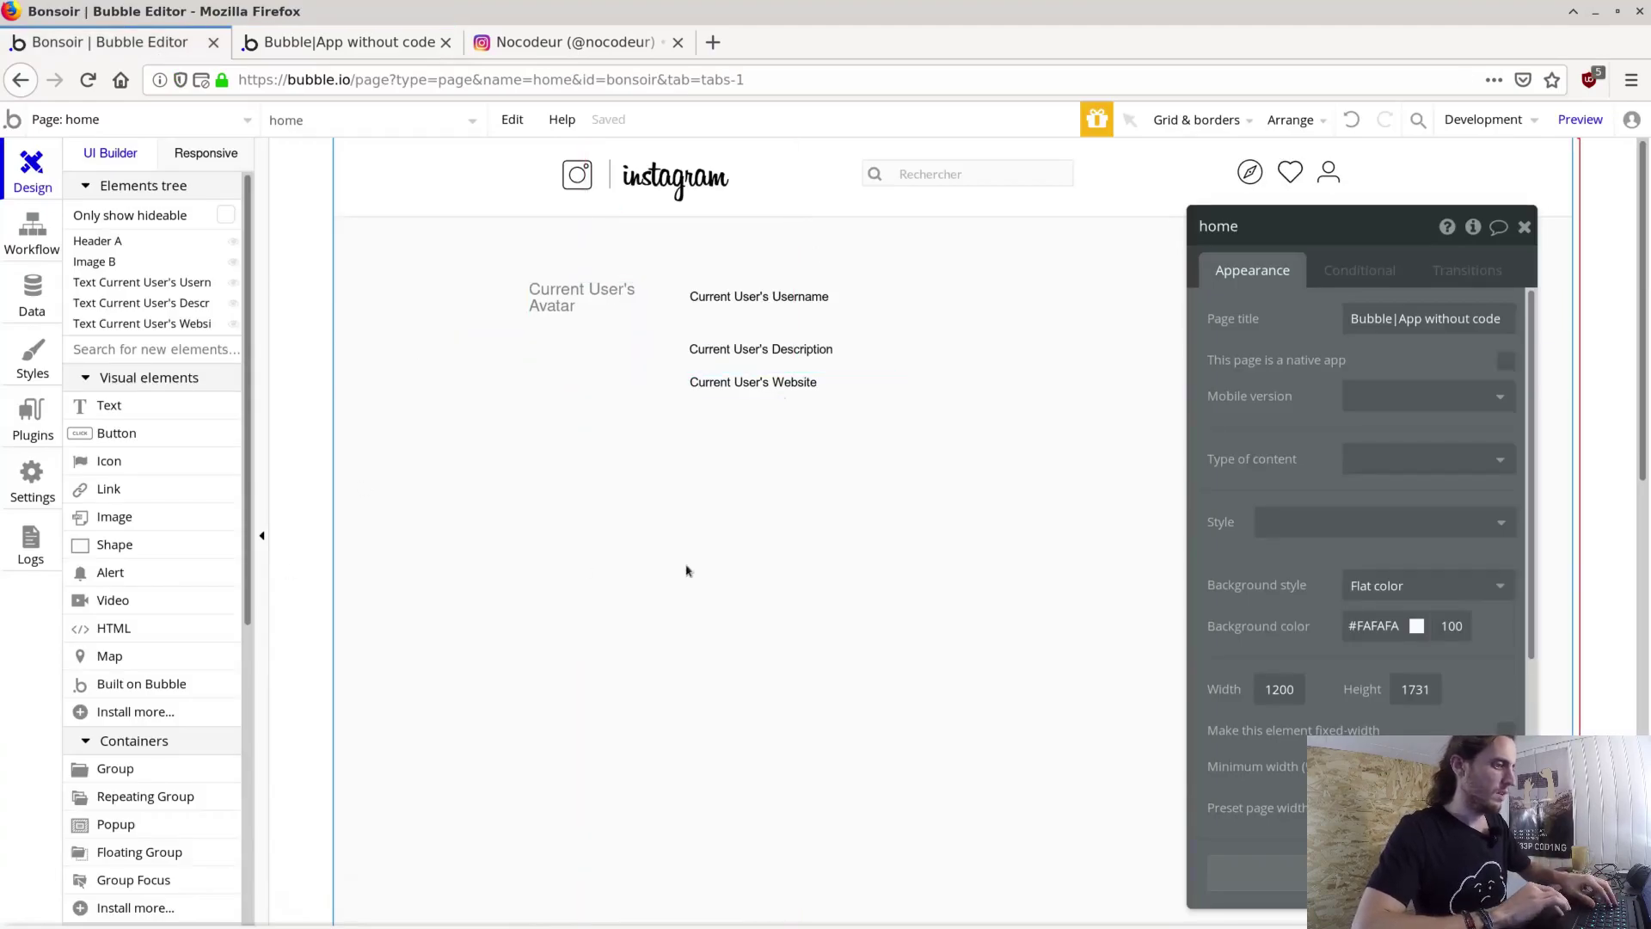
# Browse the Instagram profile and Explore photo grid, then go back to the Bubble editor
pyautogui.hotkey('ctrl', 'Tab')
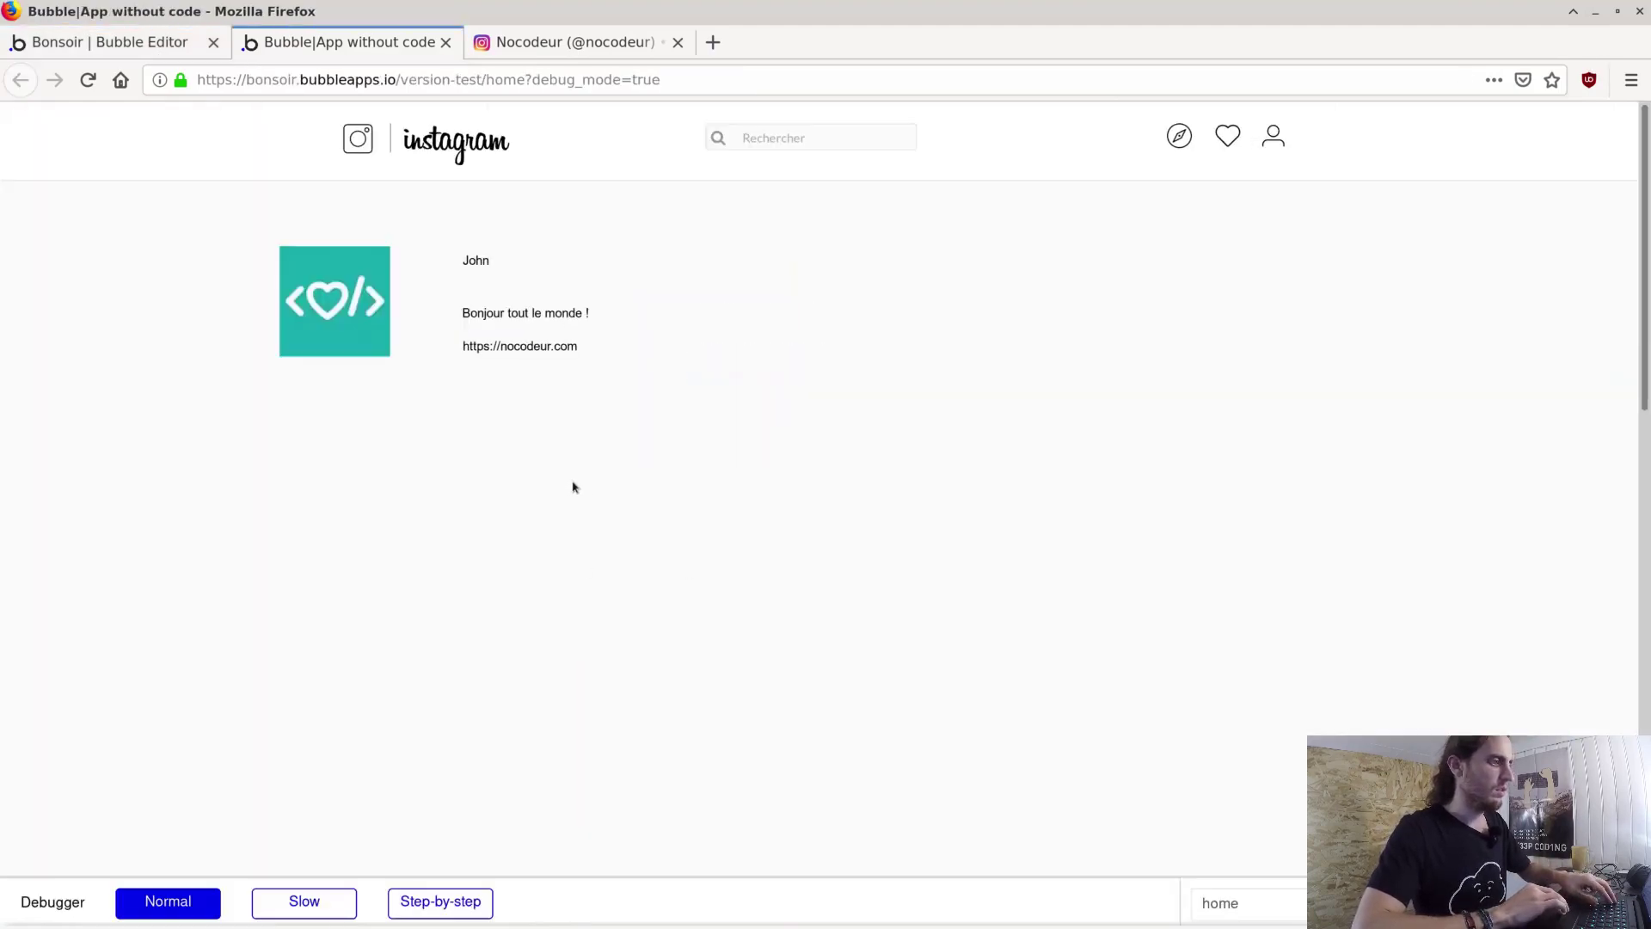
pyautogui.hotkey('ctrl', 'Tab')
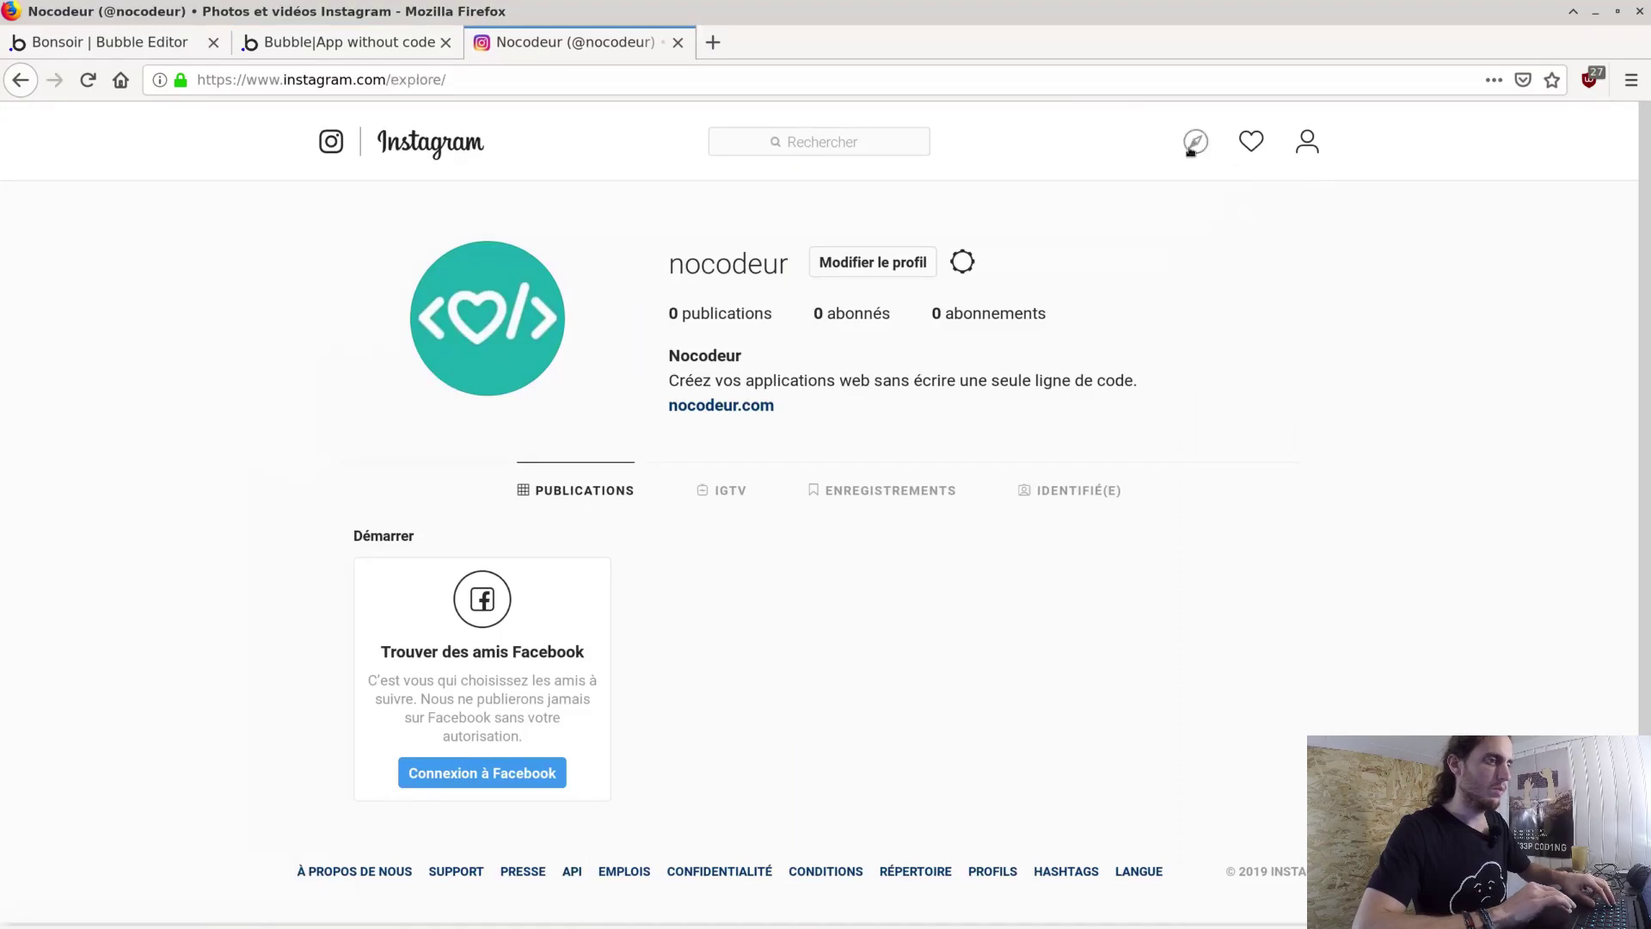
pyautogui.click(1192, 147)
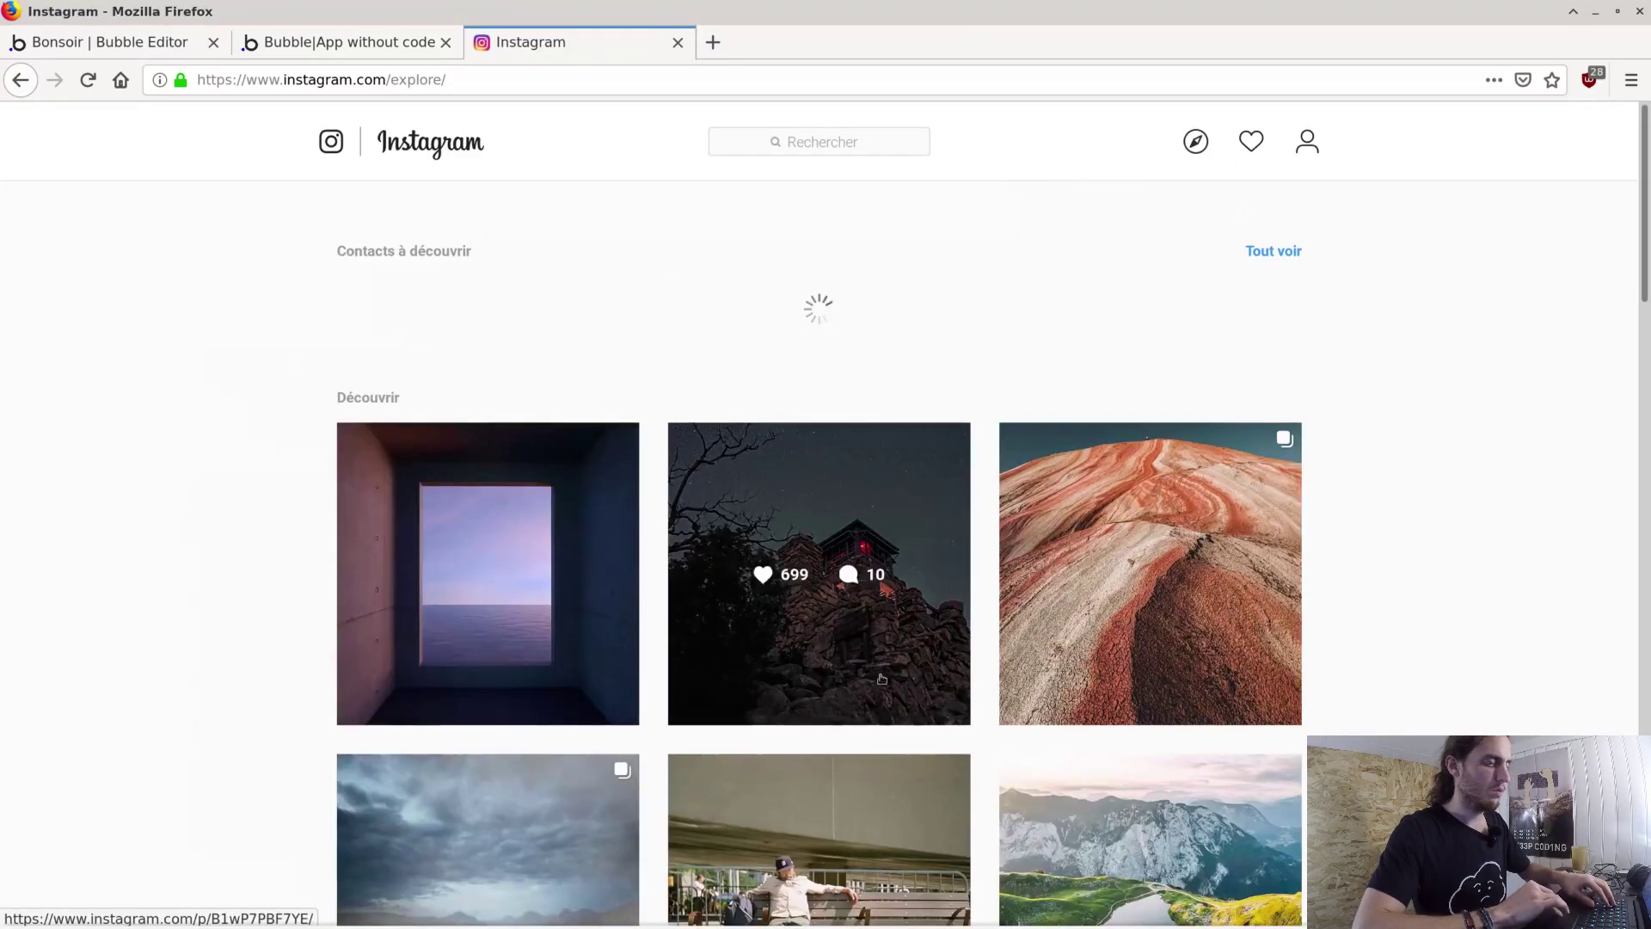
pyautogui.scroll(-3, 825, 654)
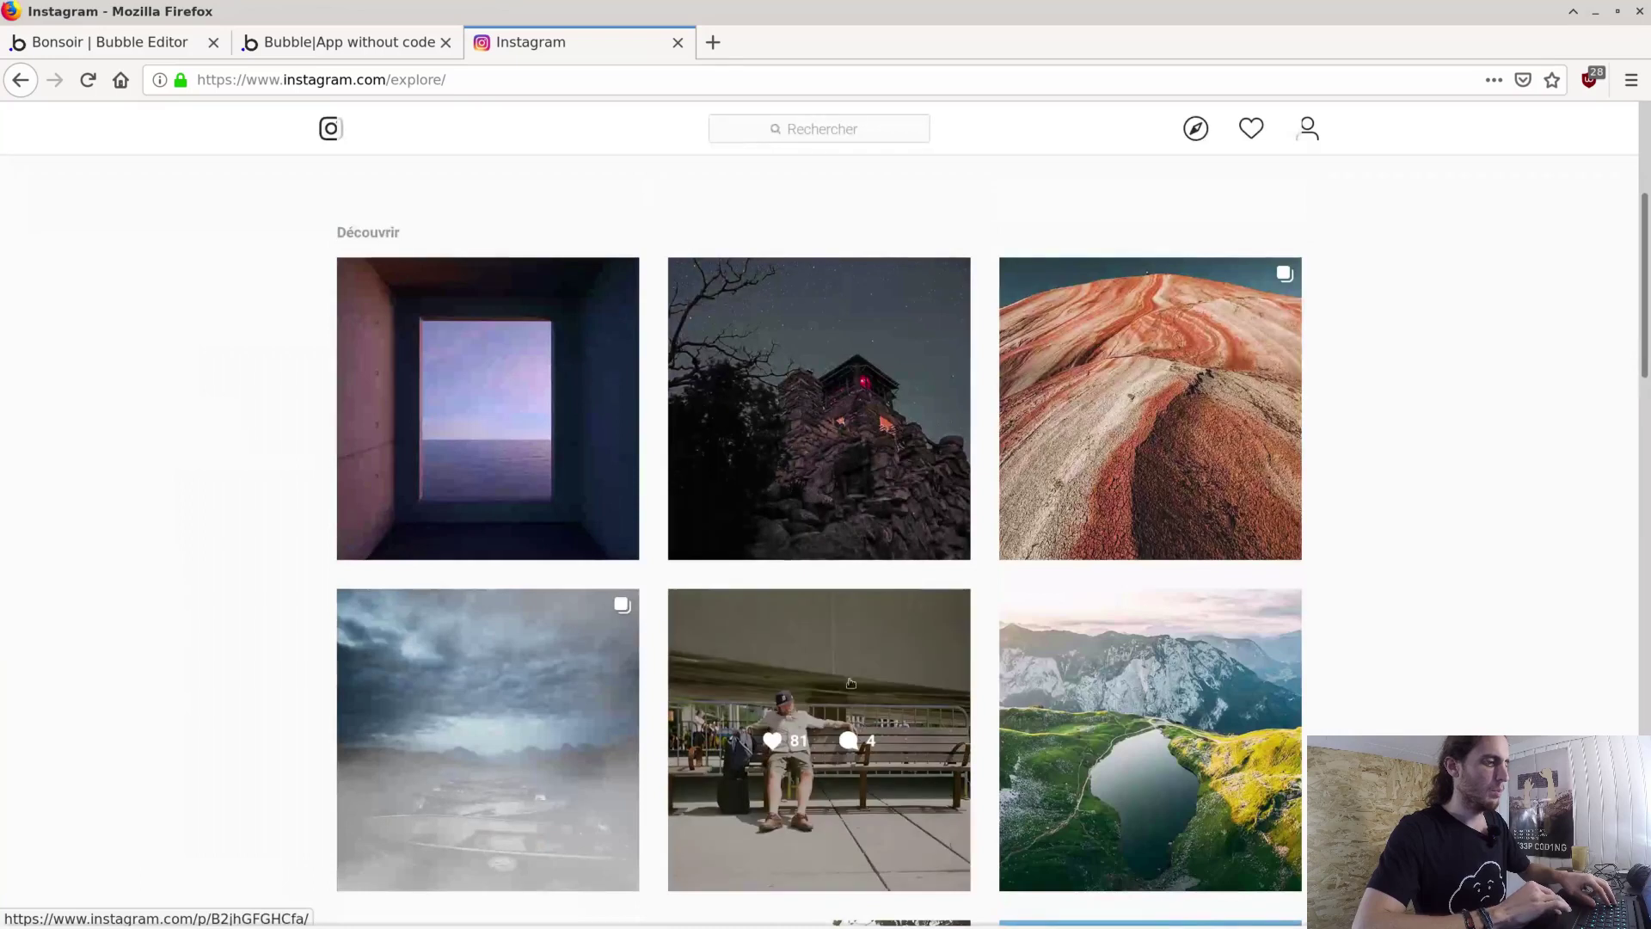
pyautogui.hotkey('ctrl', 'Tab')
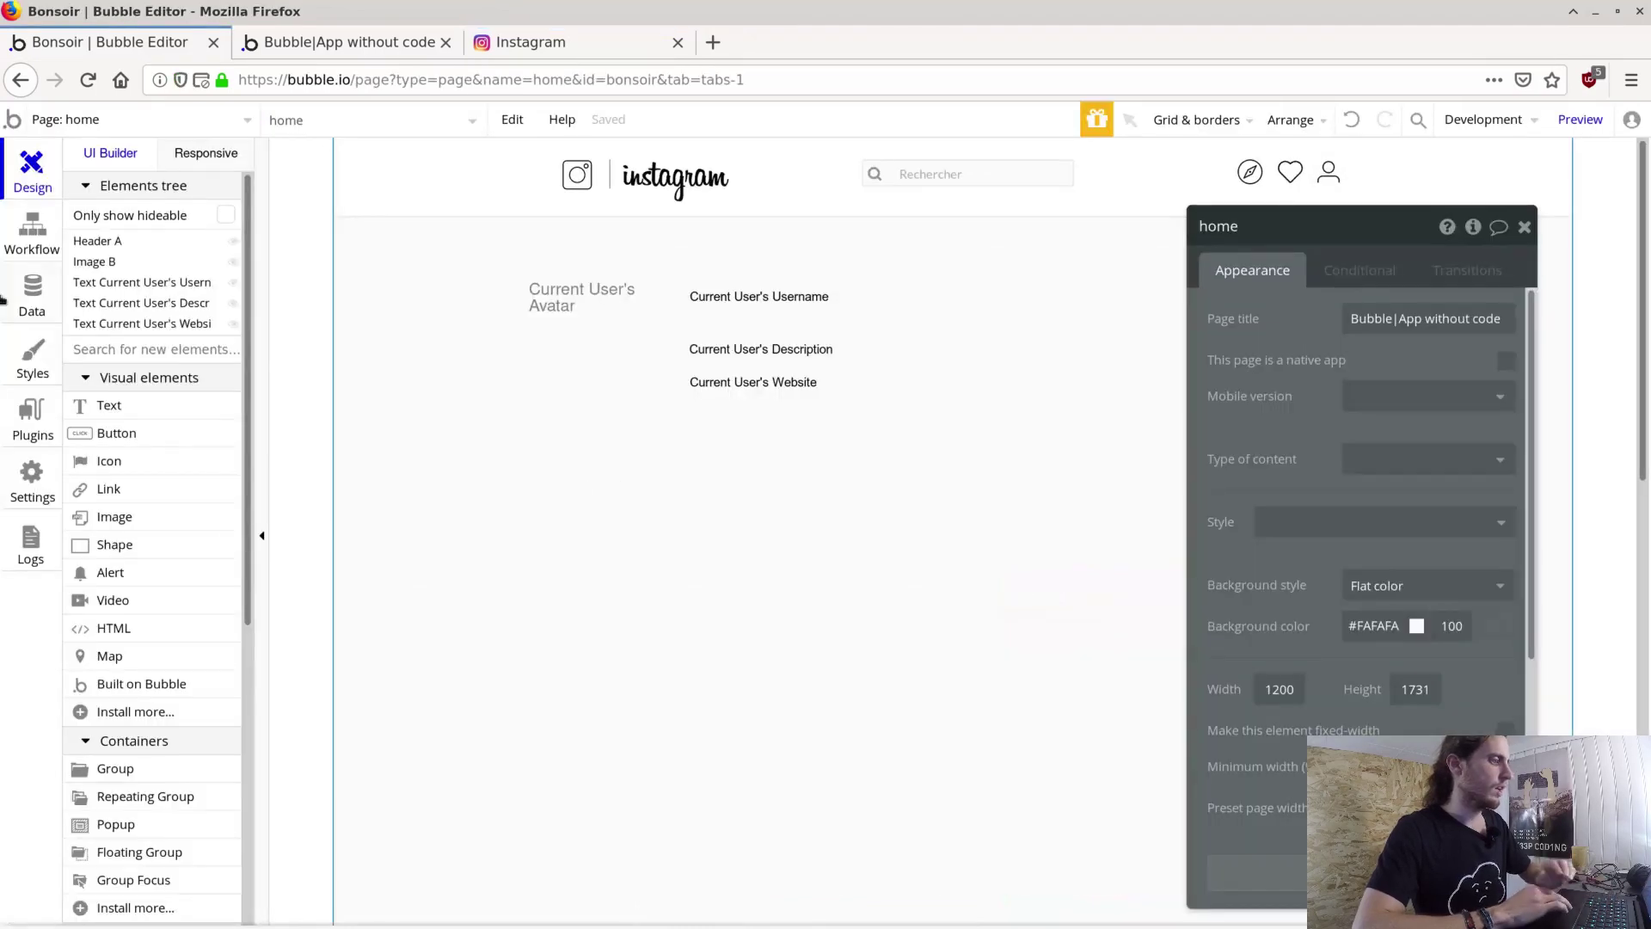
pyautogui.click(19, 293)
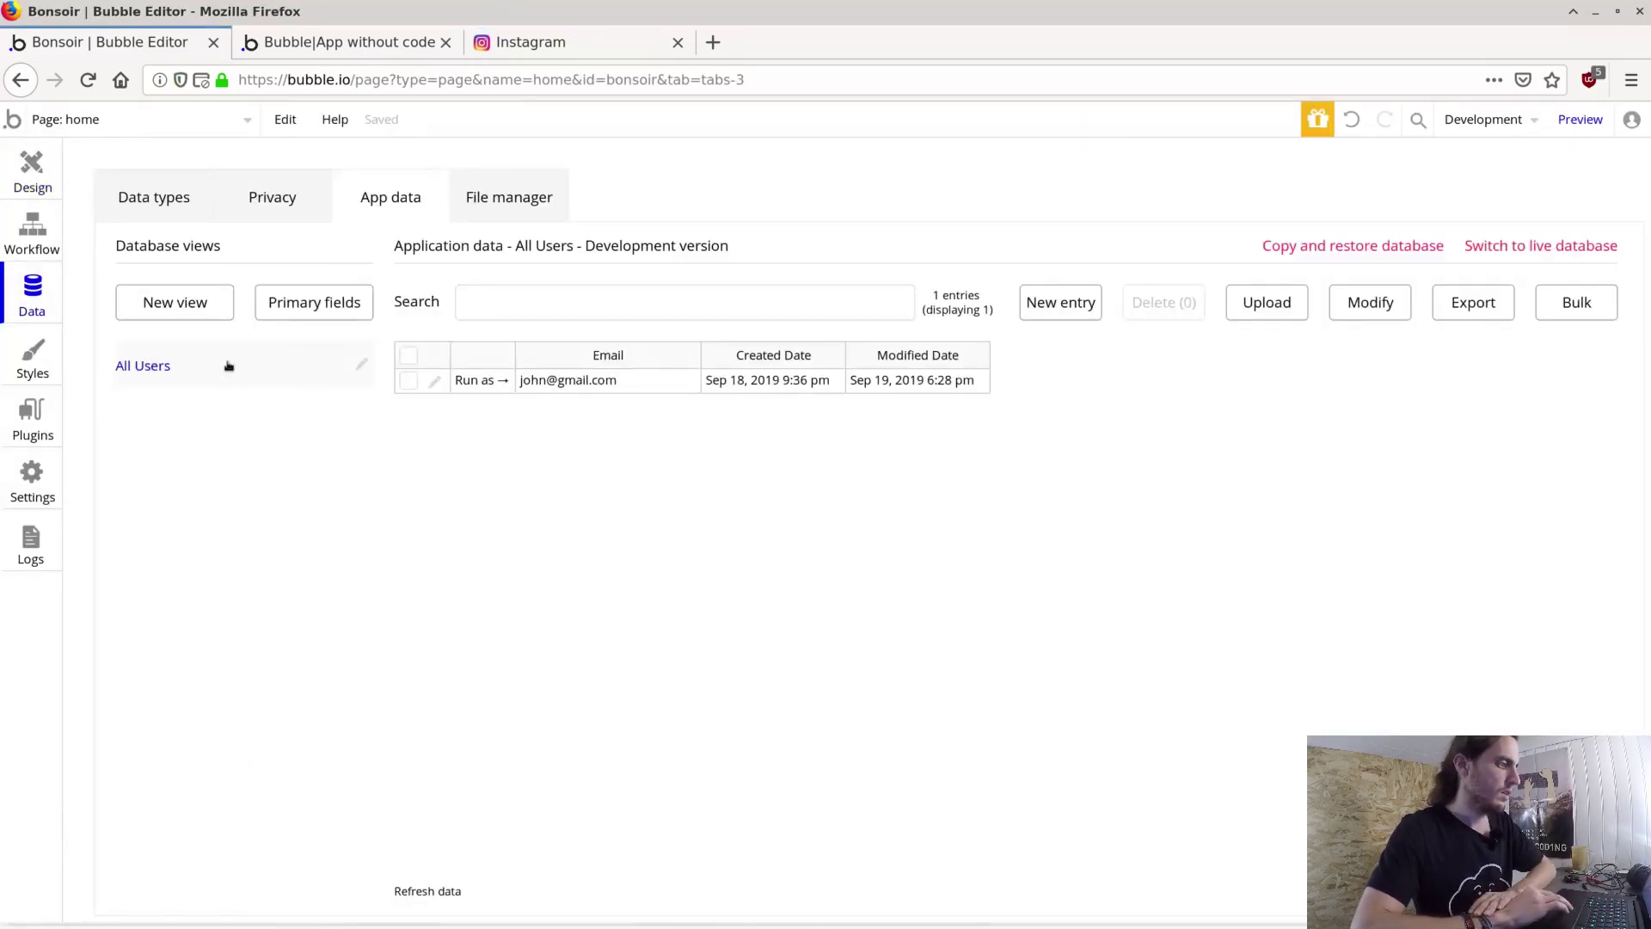
# Create a new data type named Post
pyautogui.click(172, 192)
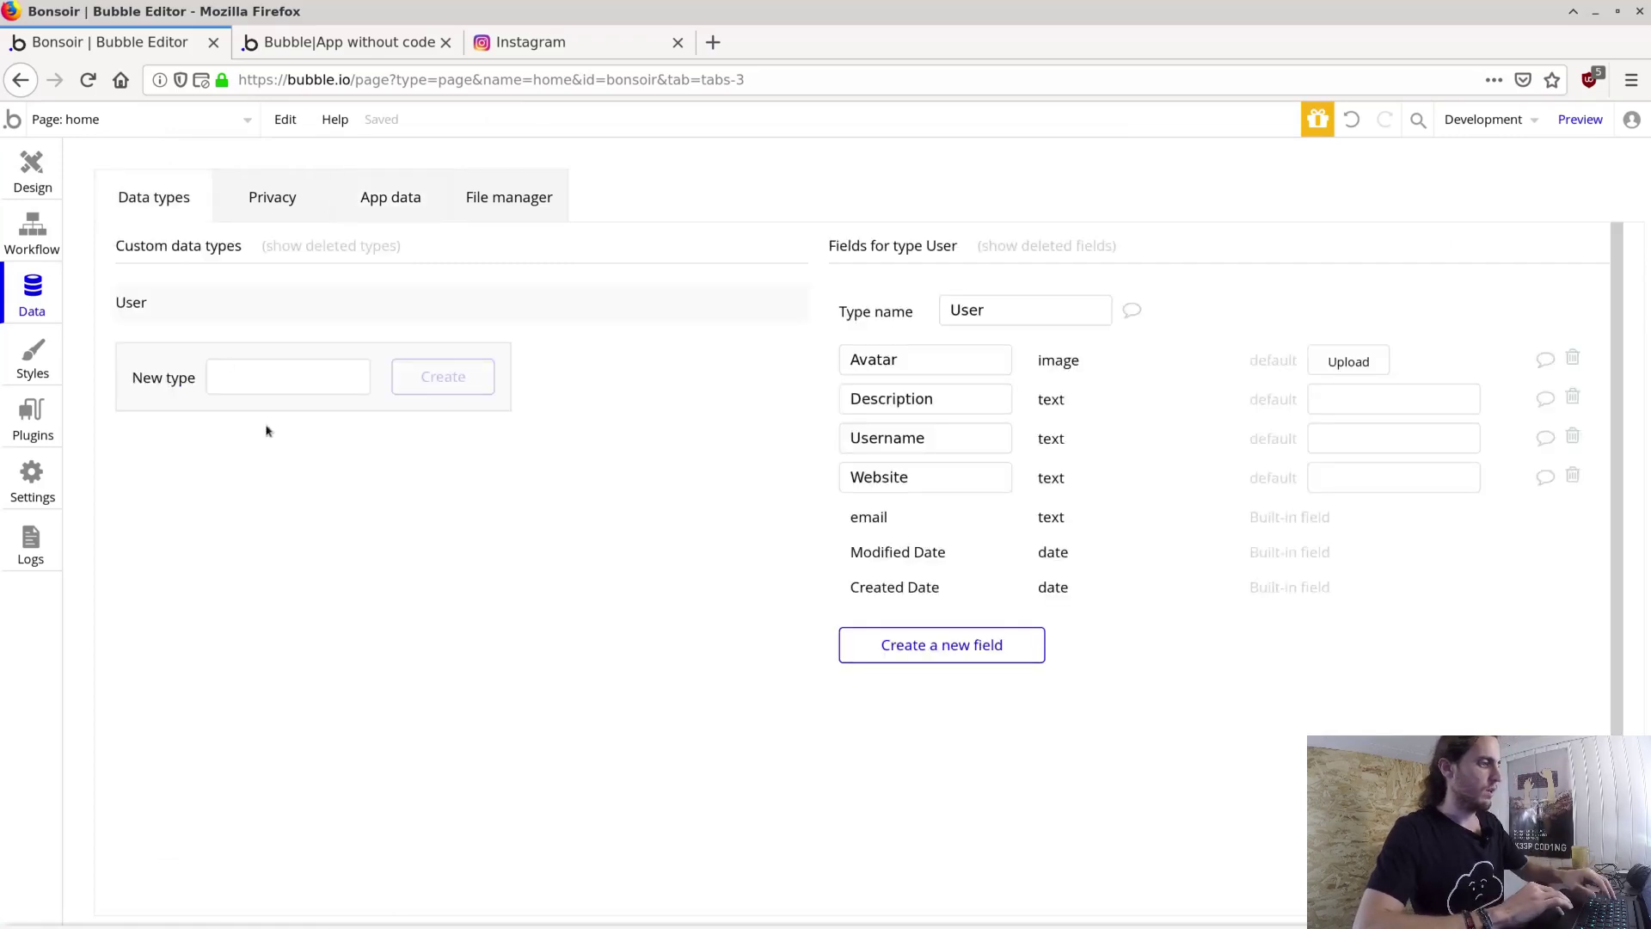
pyautogui.click(287, 376)
pyautogui.write('Post')
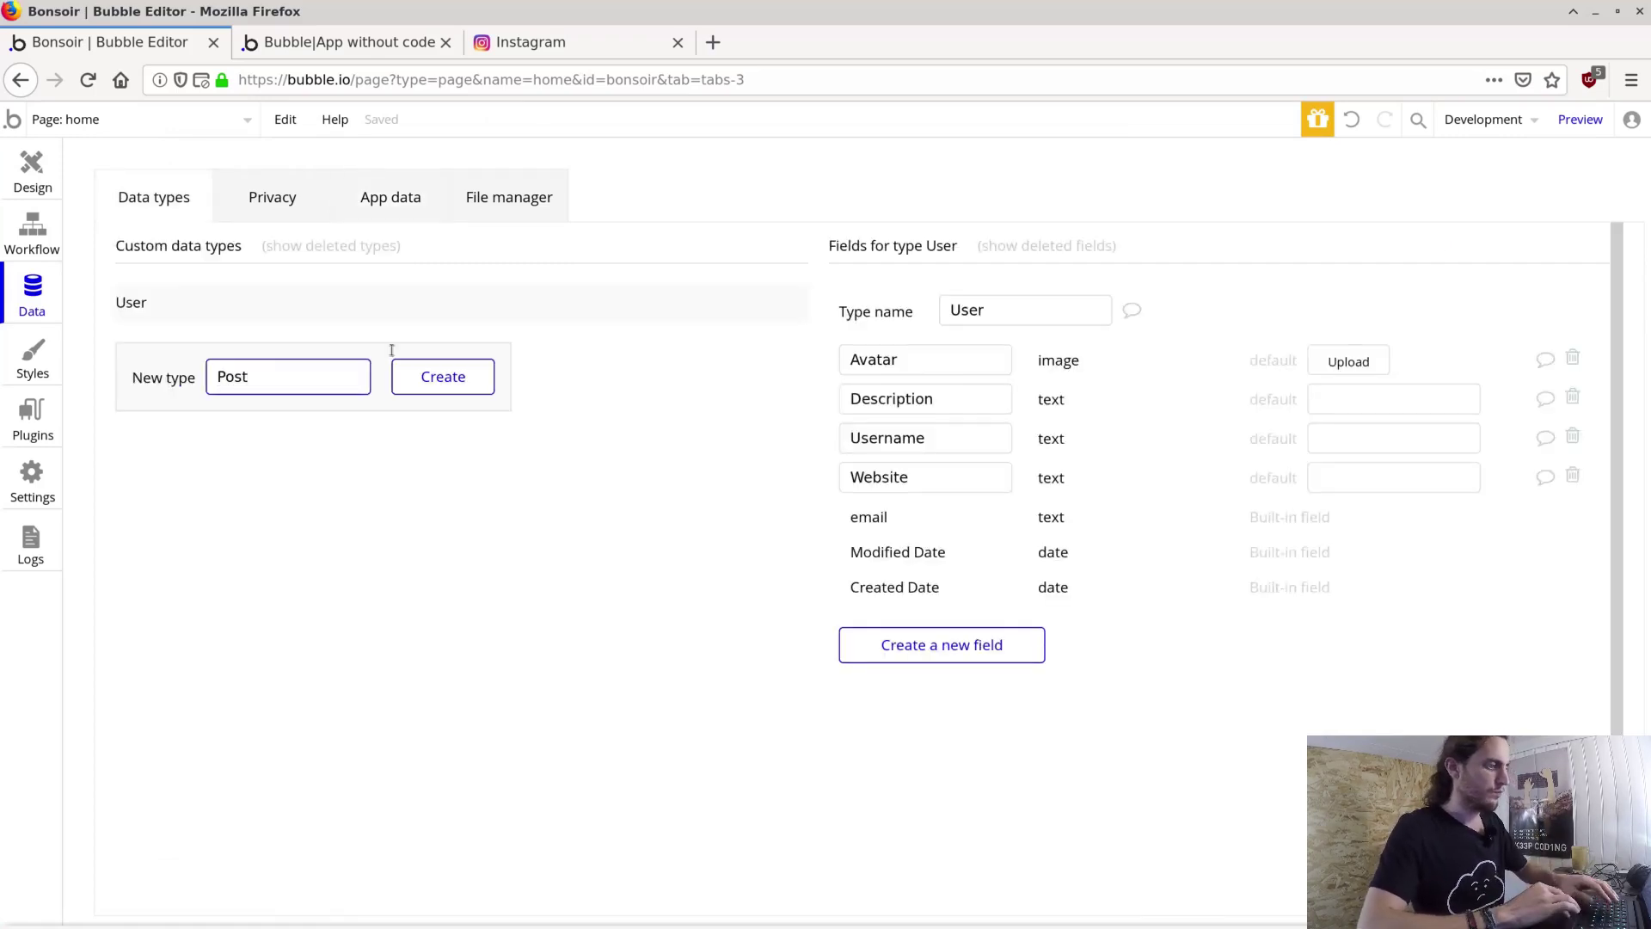
pyautogui.click(487, 374)
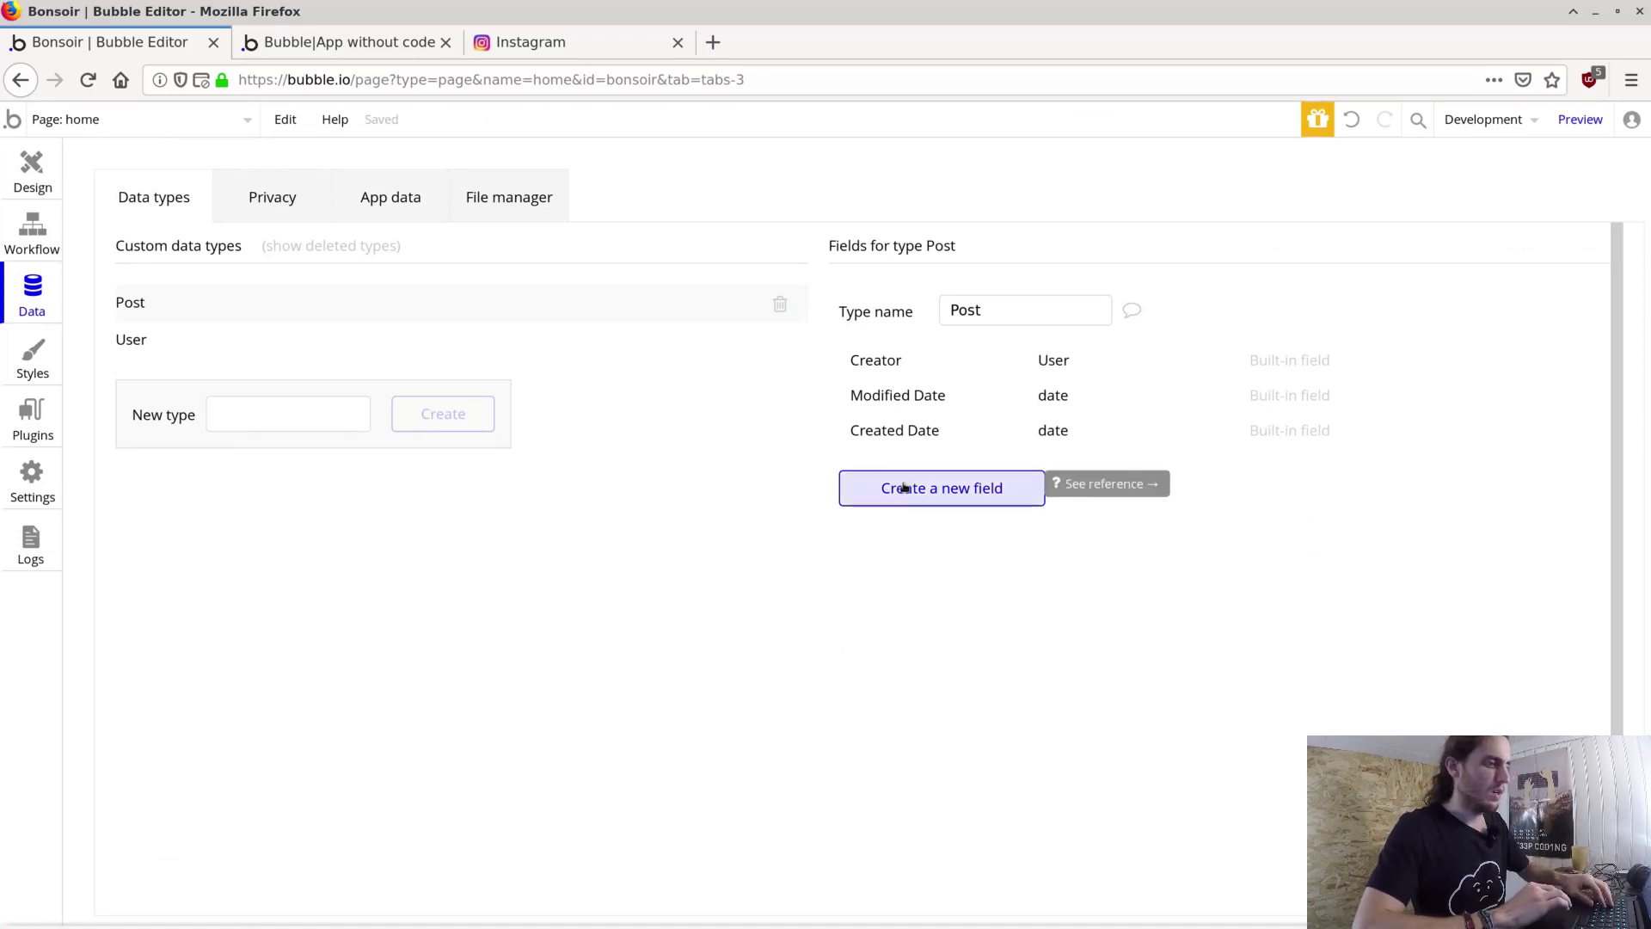
# Add a field named Image of type image to Post
pyautogui.click(903, 488)
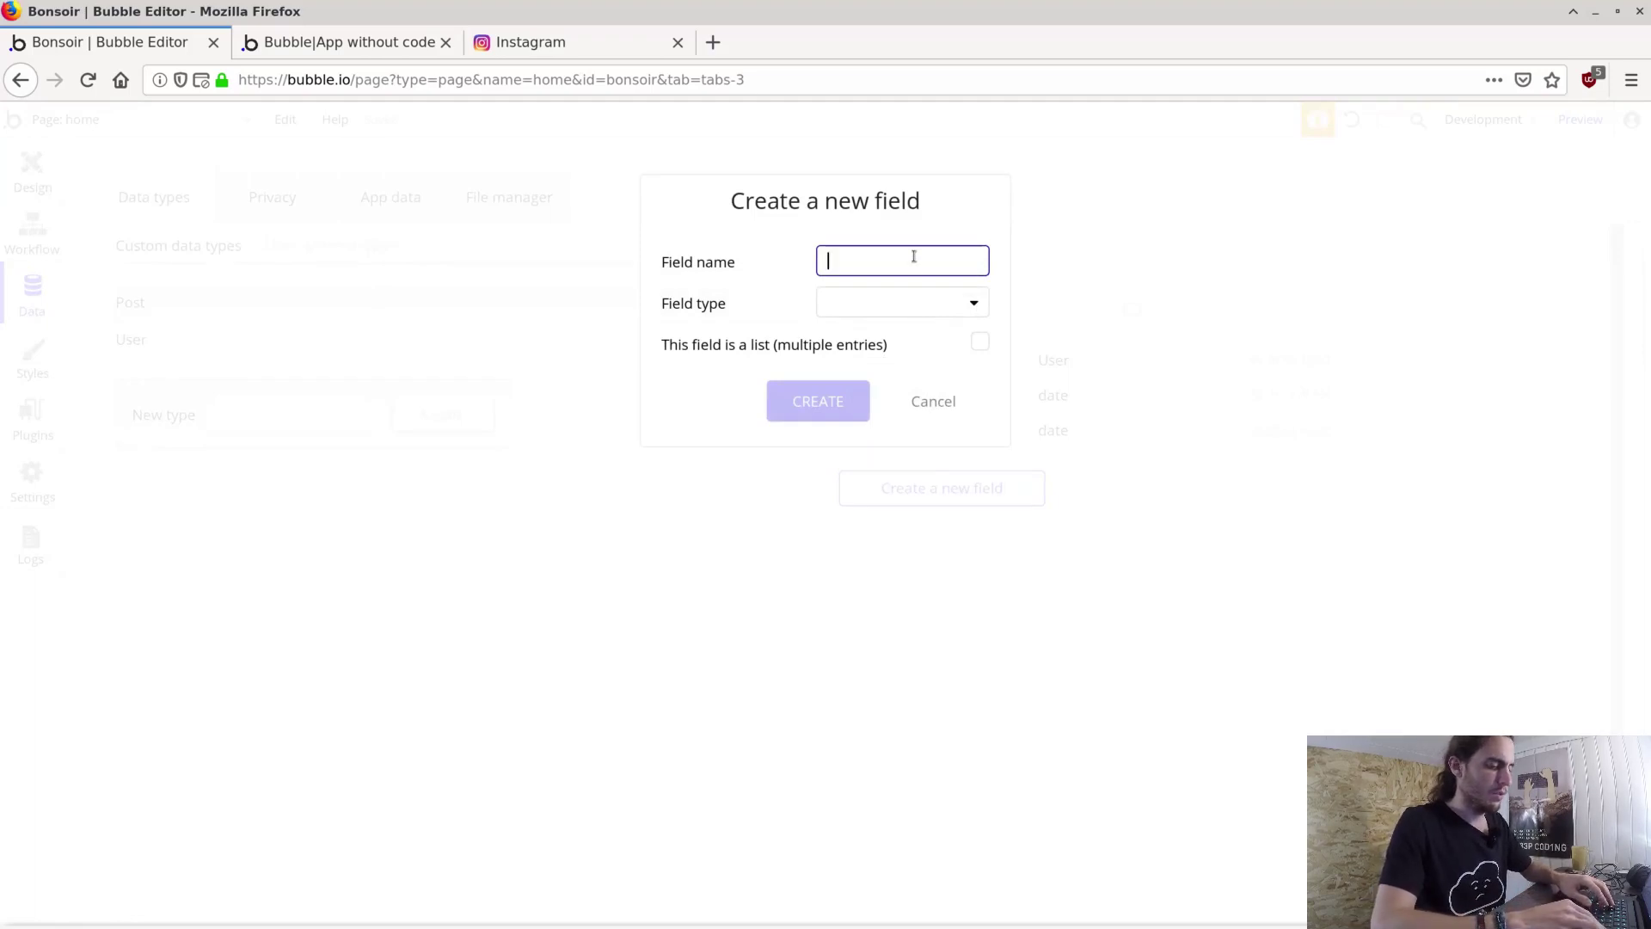
pyautogui.write('Image')
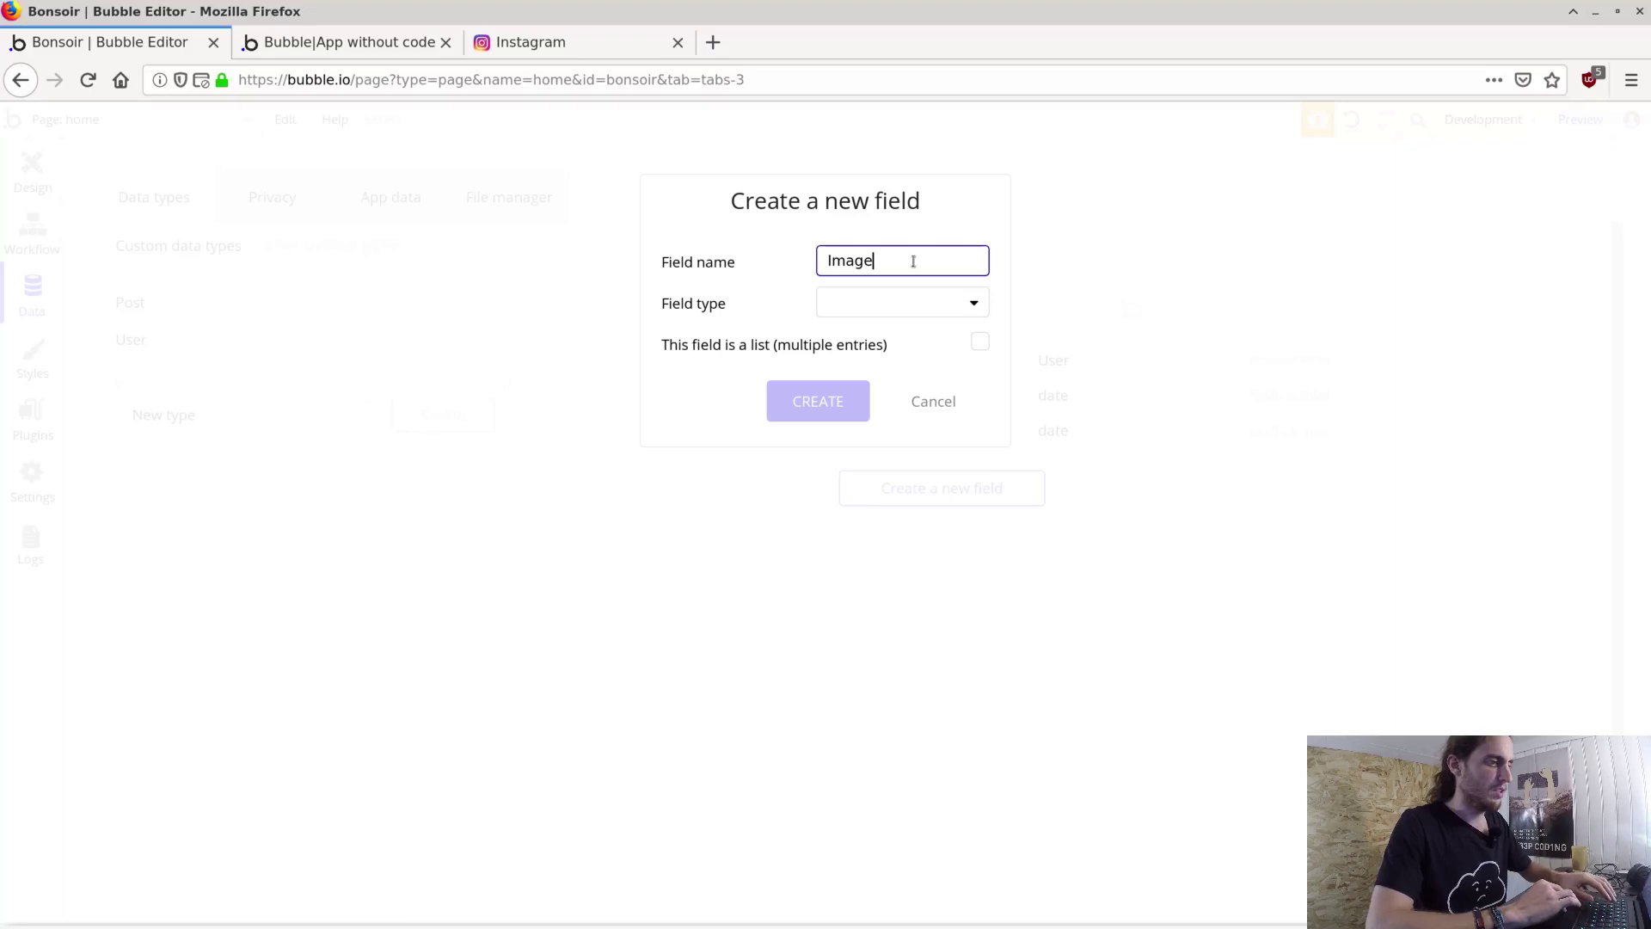
pyautogui.click(902, 318)
pyautogui.click(902, 318)
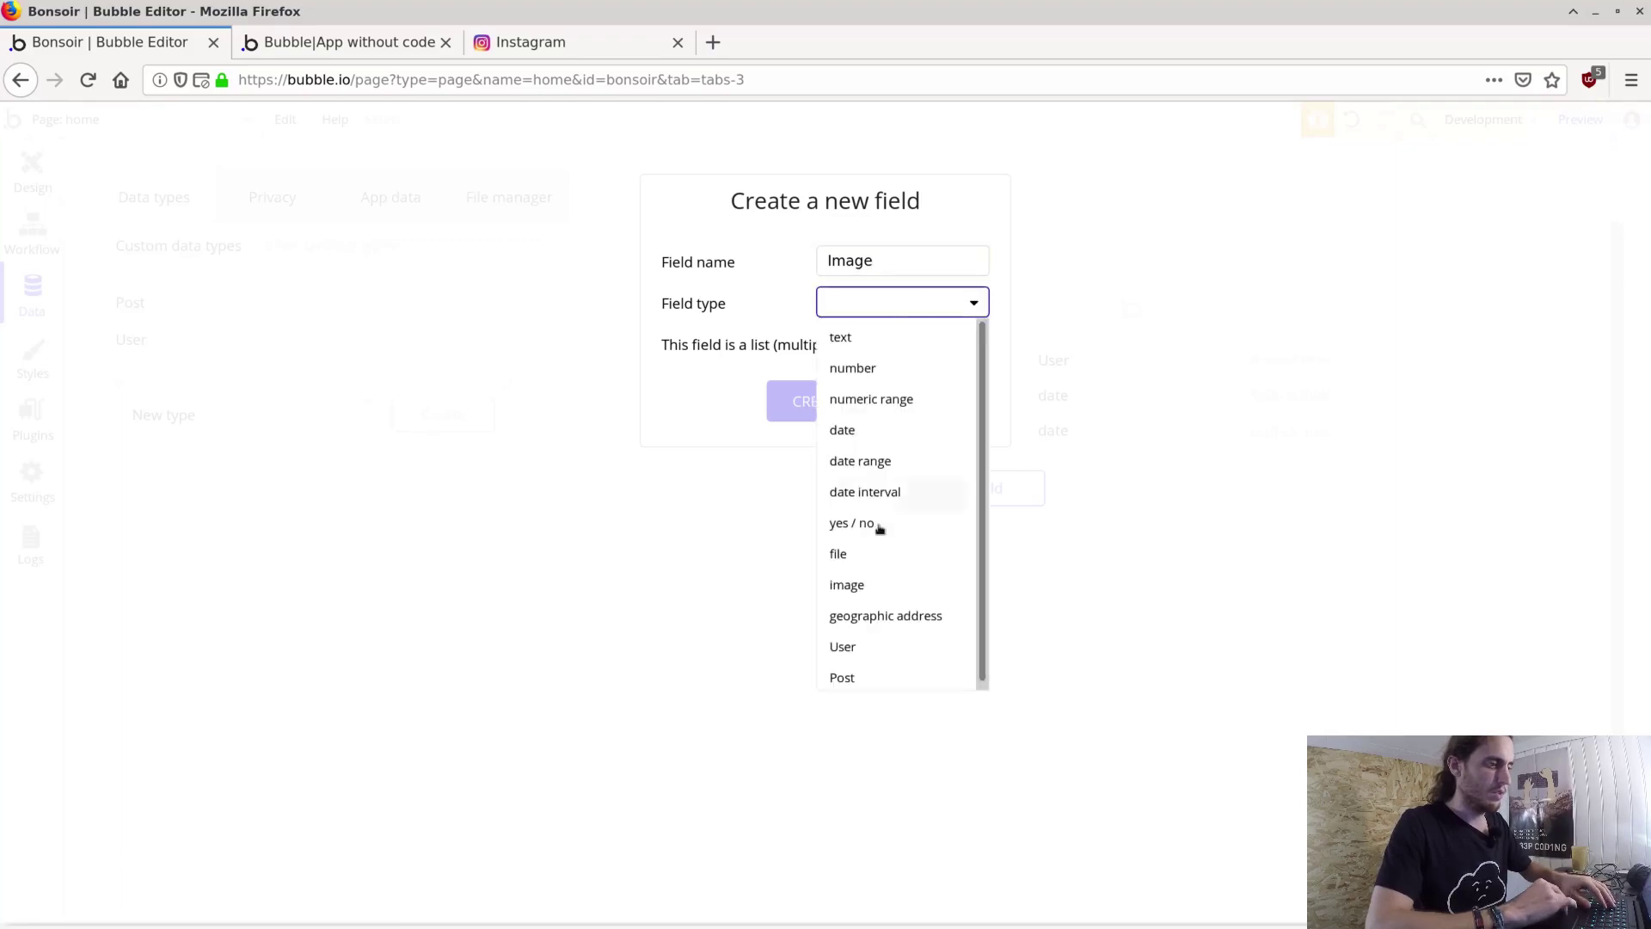
pyautogui.click(879, 584)
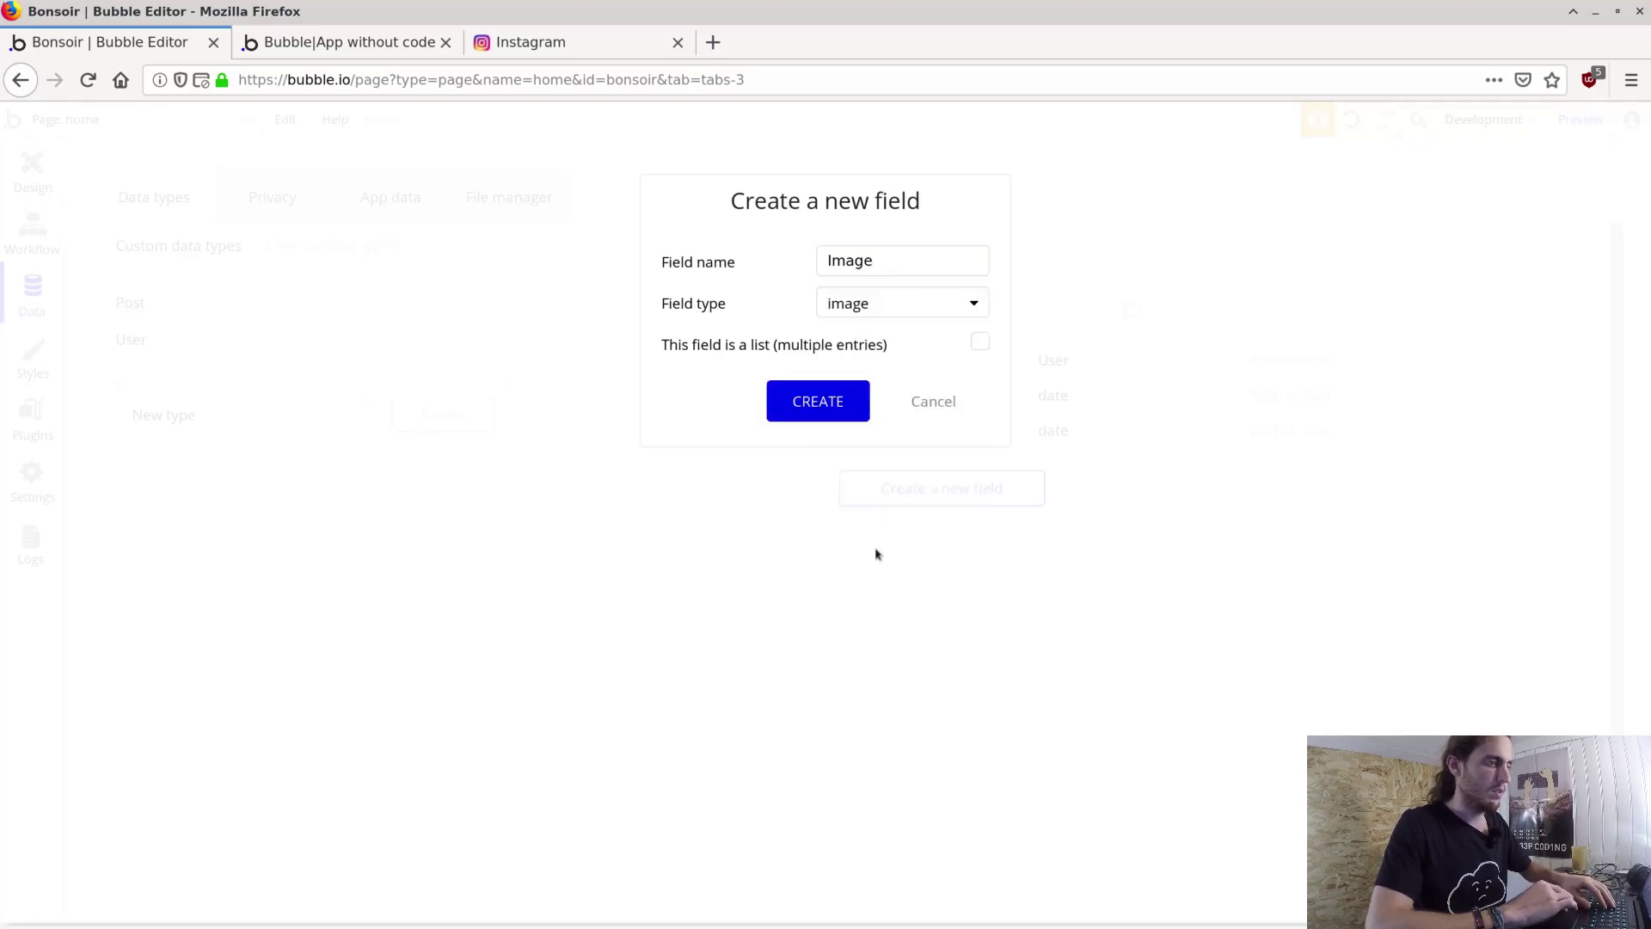
pyautogui.click(834, 400)
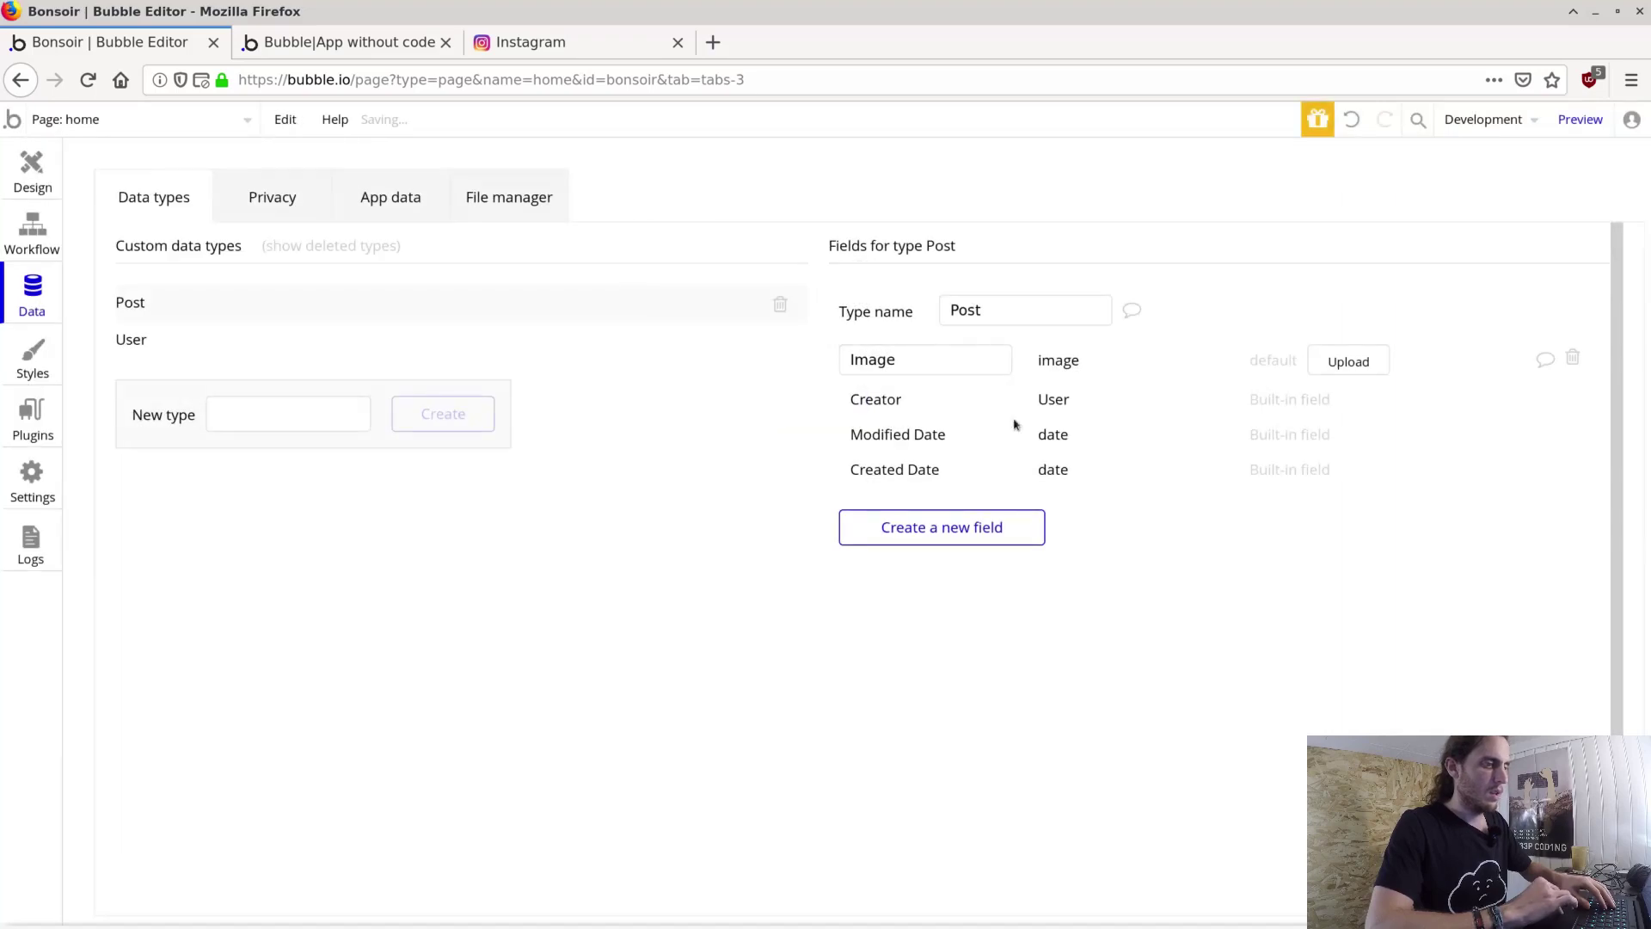
# Give Post a Likes field of type User, set as a list
pyautogui.click(950, 528)
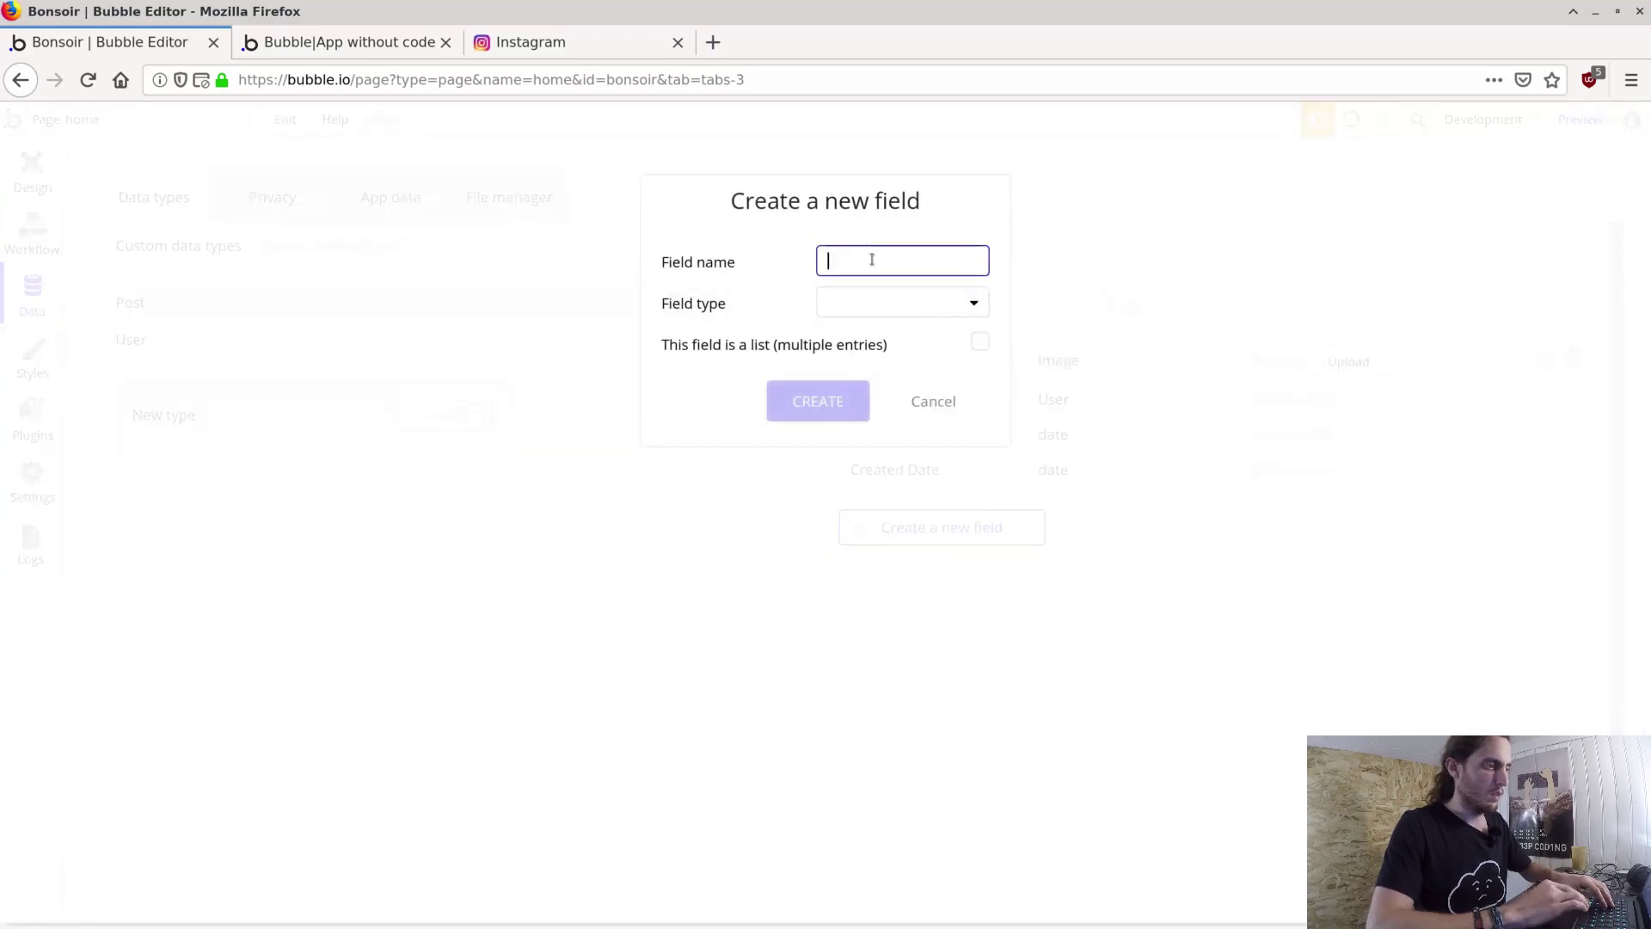
pyautogui.hotkey('ctrl', 'Tab')
pyautogui.hotkey('ctrl', 'Tab')
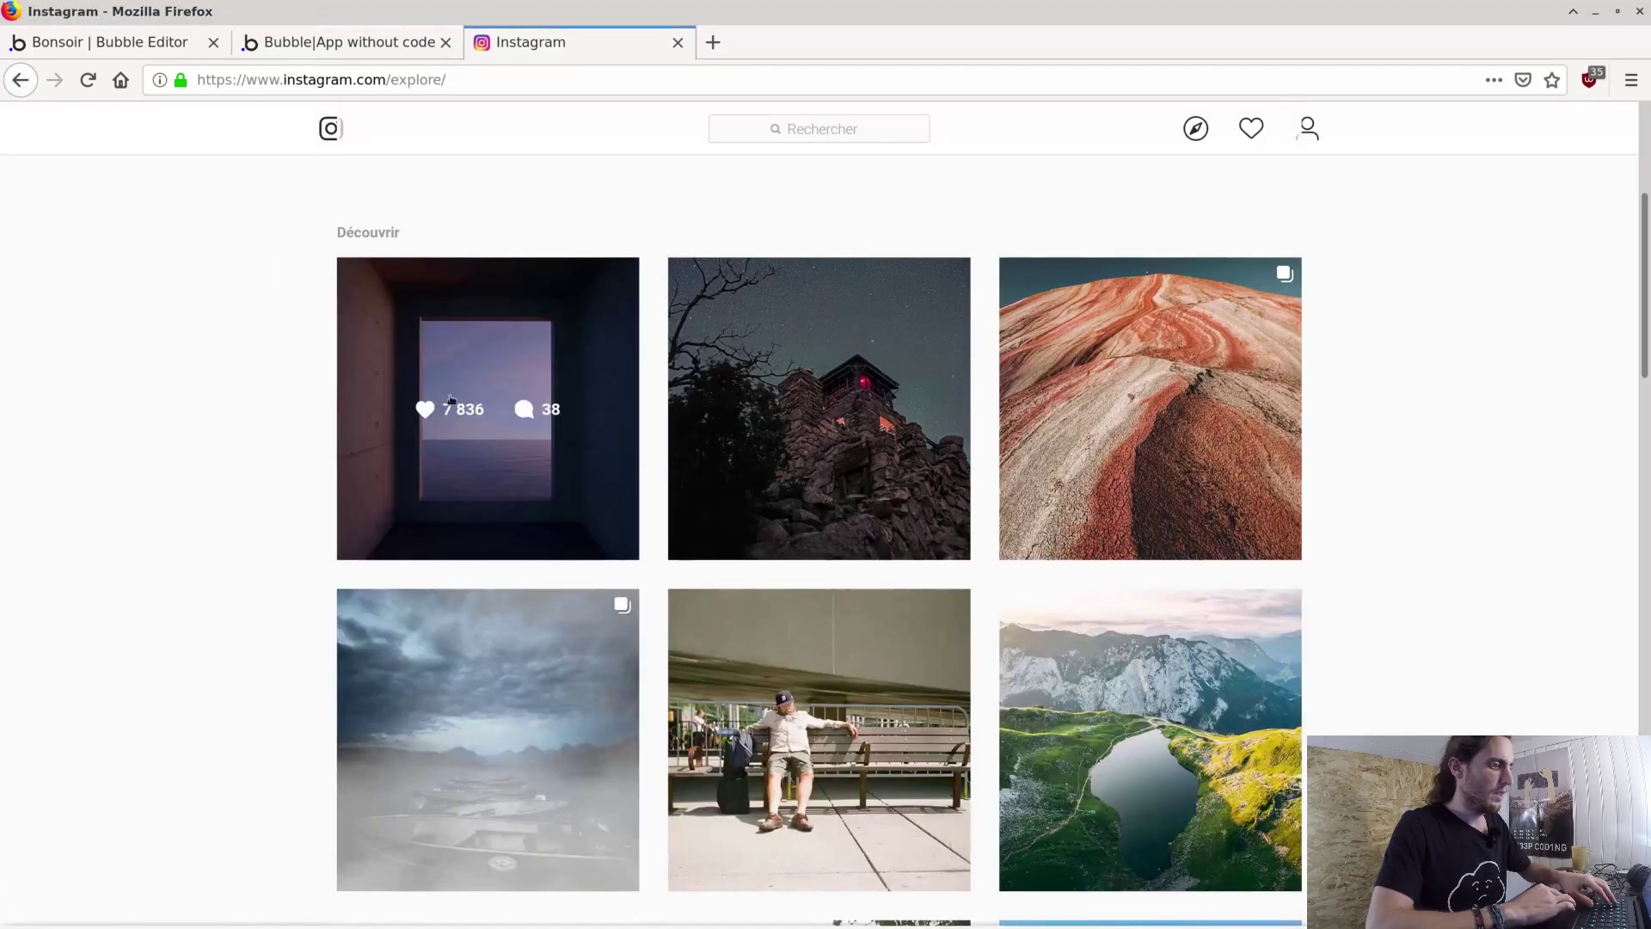
pyautogui.hotkey('ctrl', 'Tab')
pyautogui.click(920, 264)
pyautogui.write('Likes')
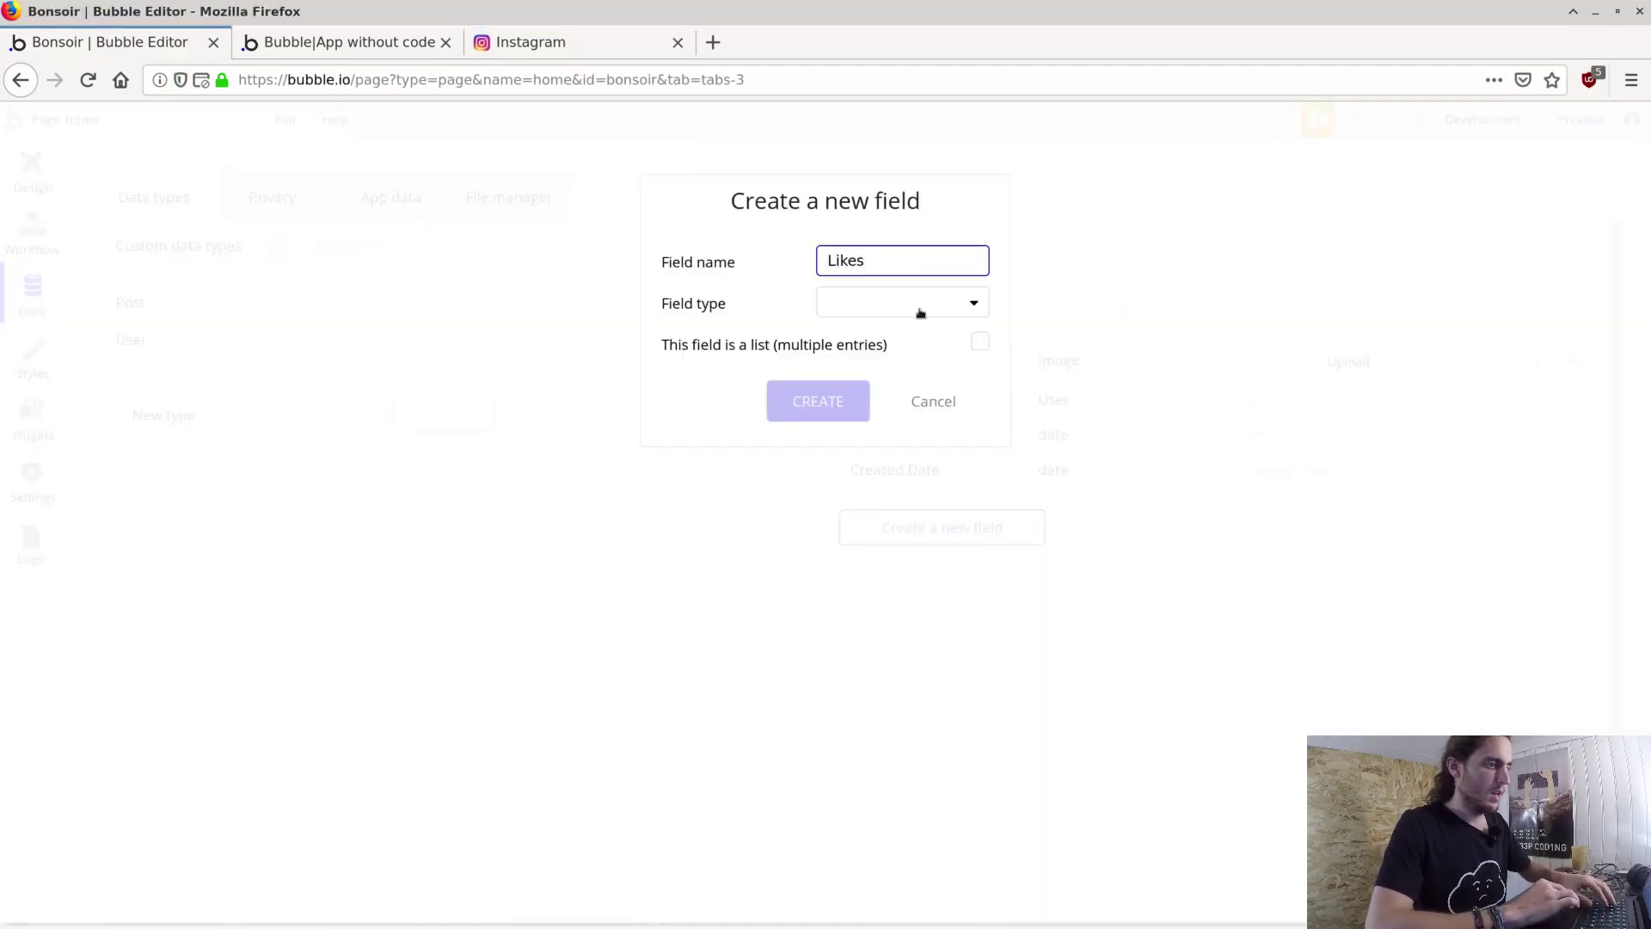
pyautogui.click(920, 313)
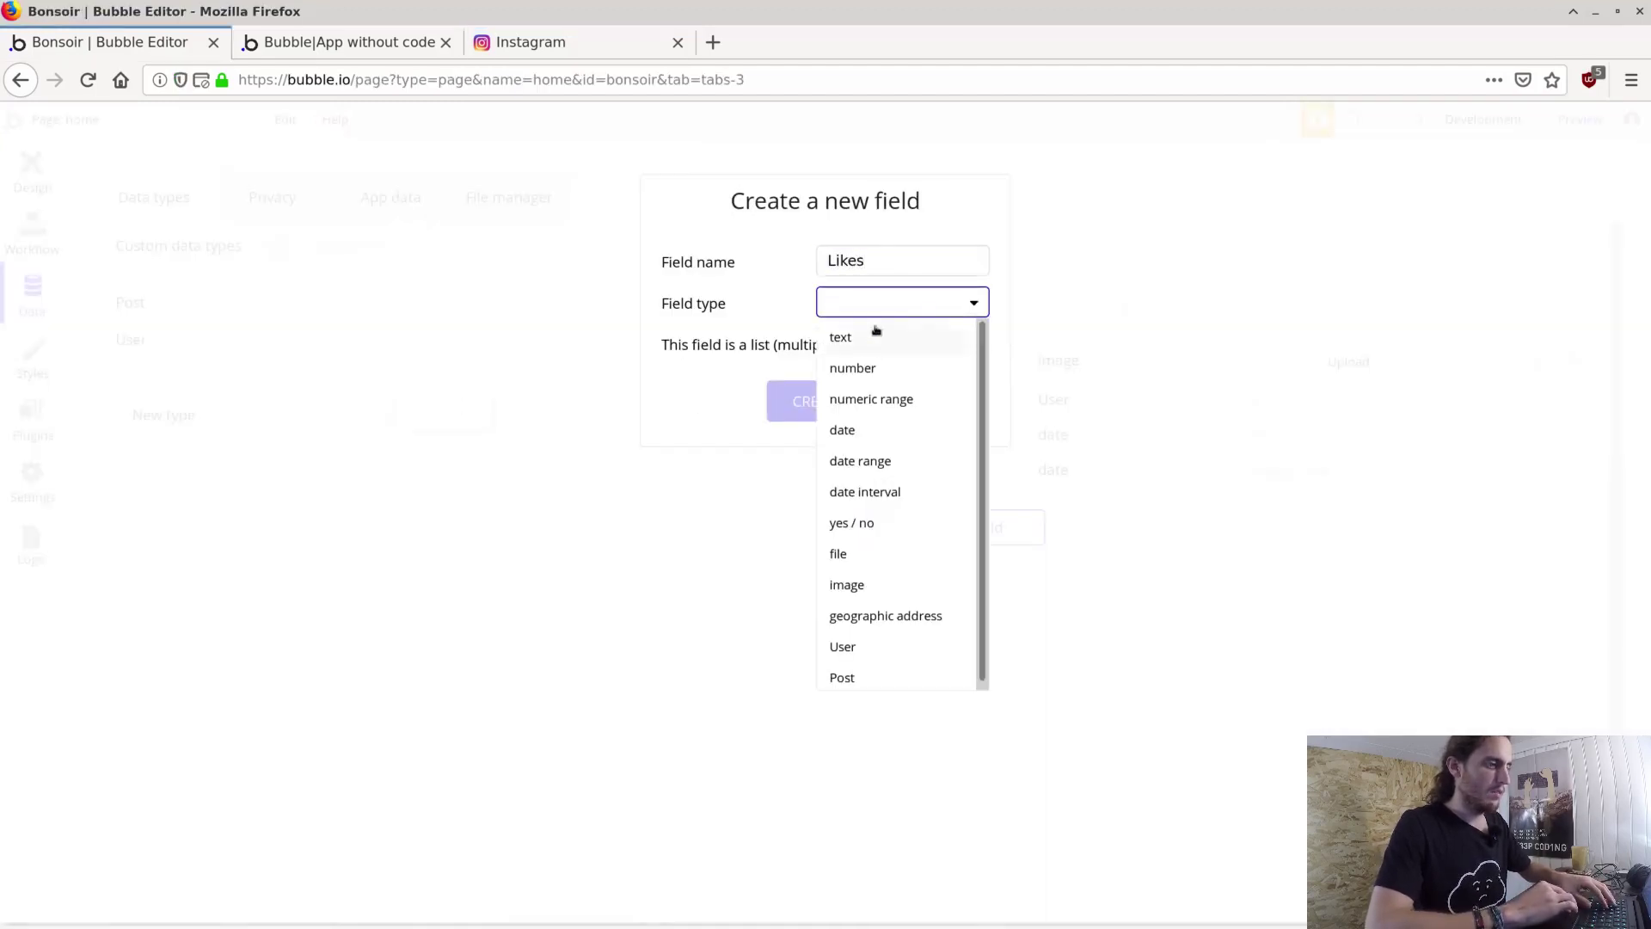
pyautogui.click(880, 640)
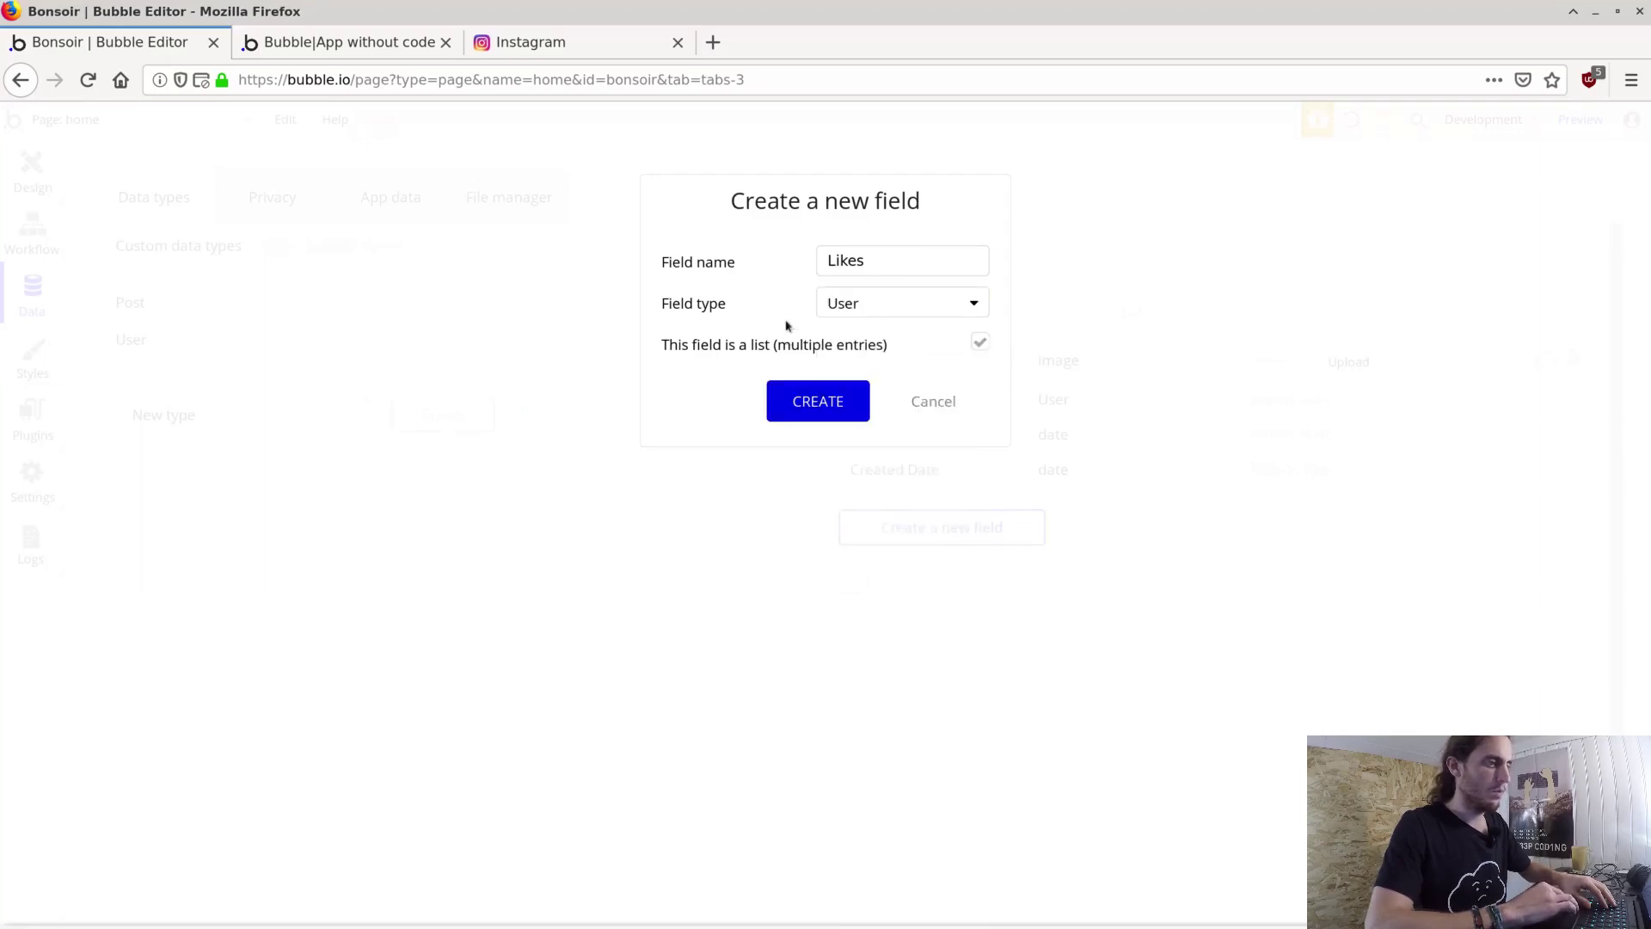
pyautogui.click(826, 419)
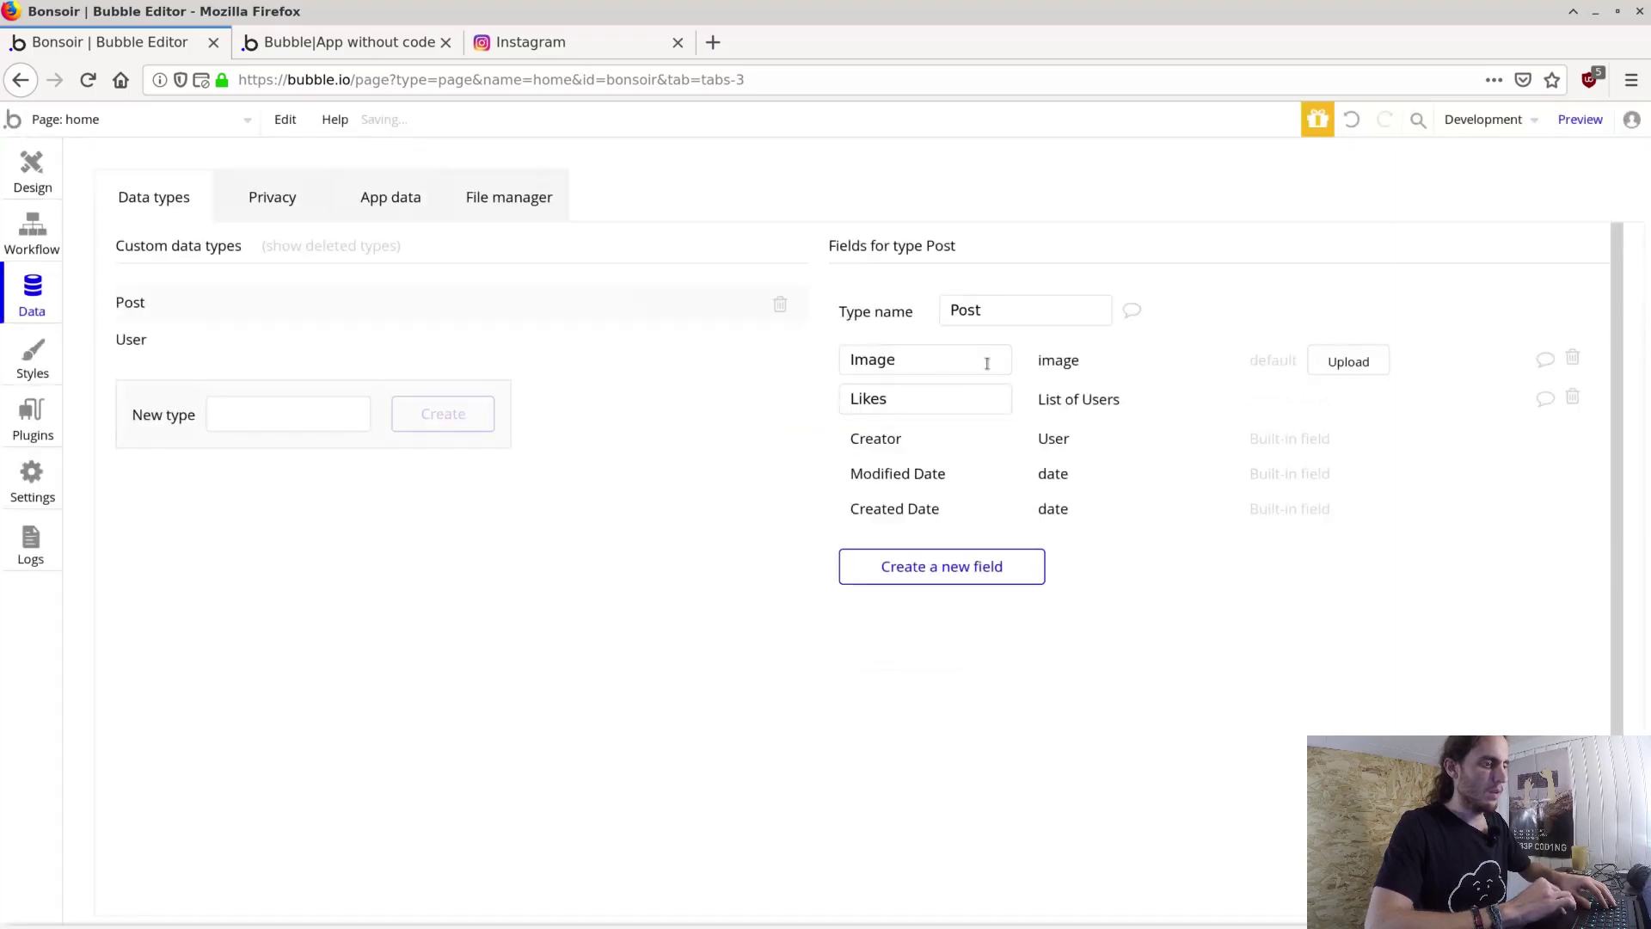
pyautogui.click(927, 571)
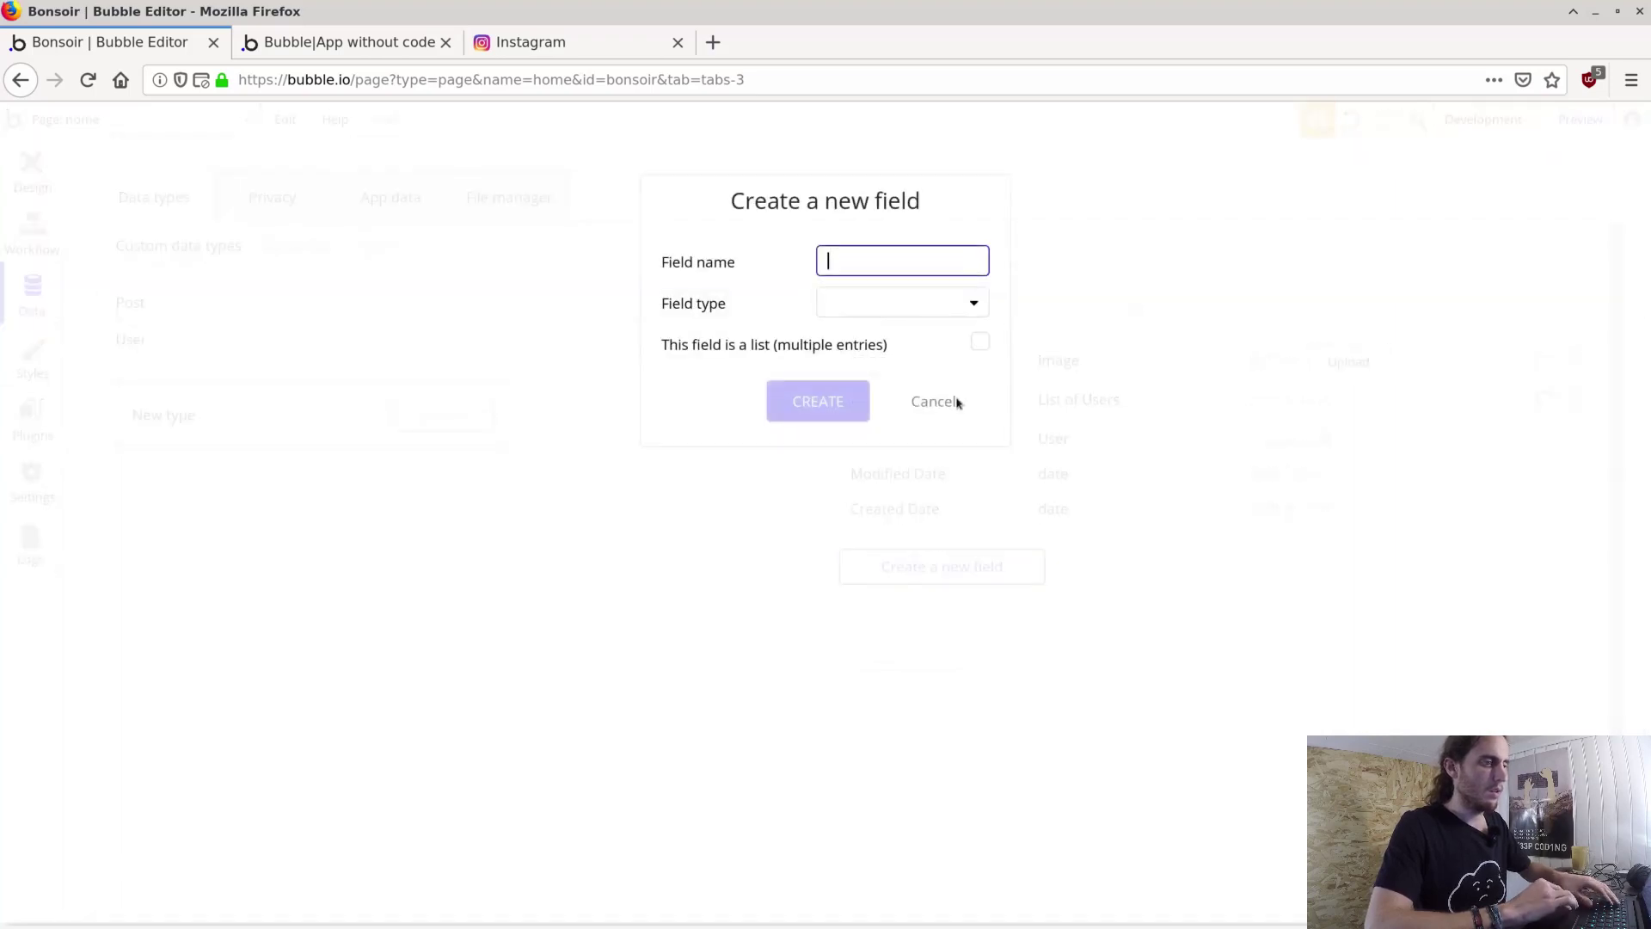
pyautogui.click(934, 403)
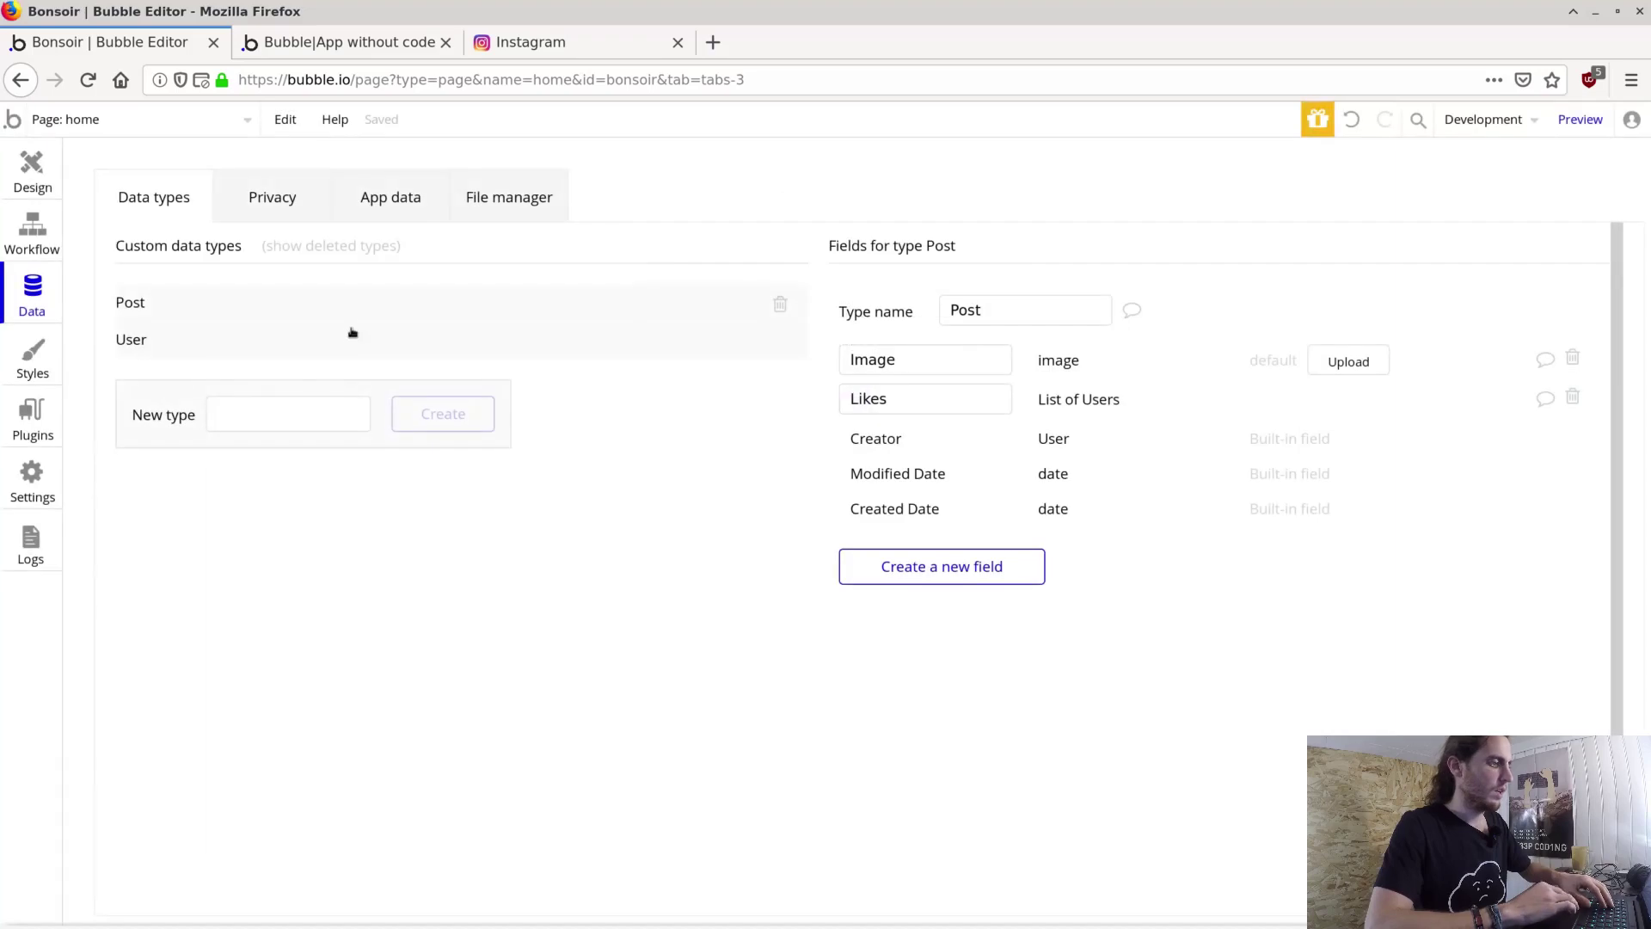
# Create a new data type named Comment
pyautogui.click(291, 413)
pyautogui.write('Comments')
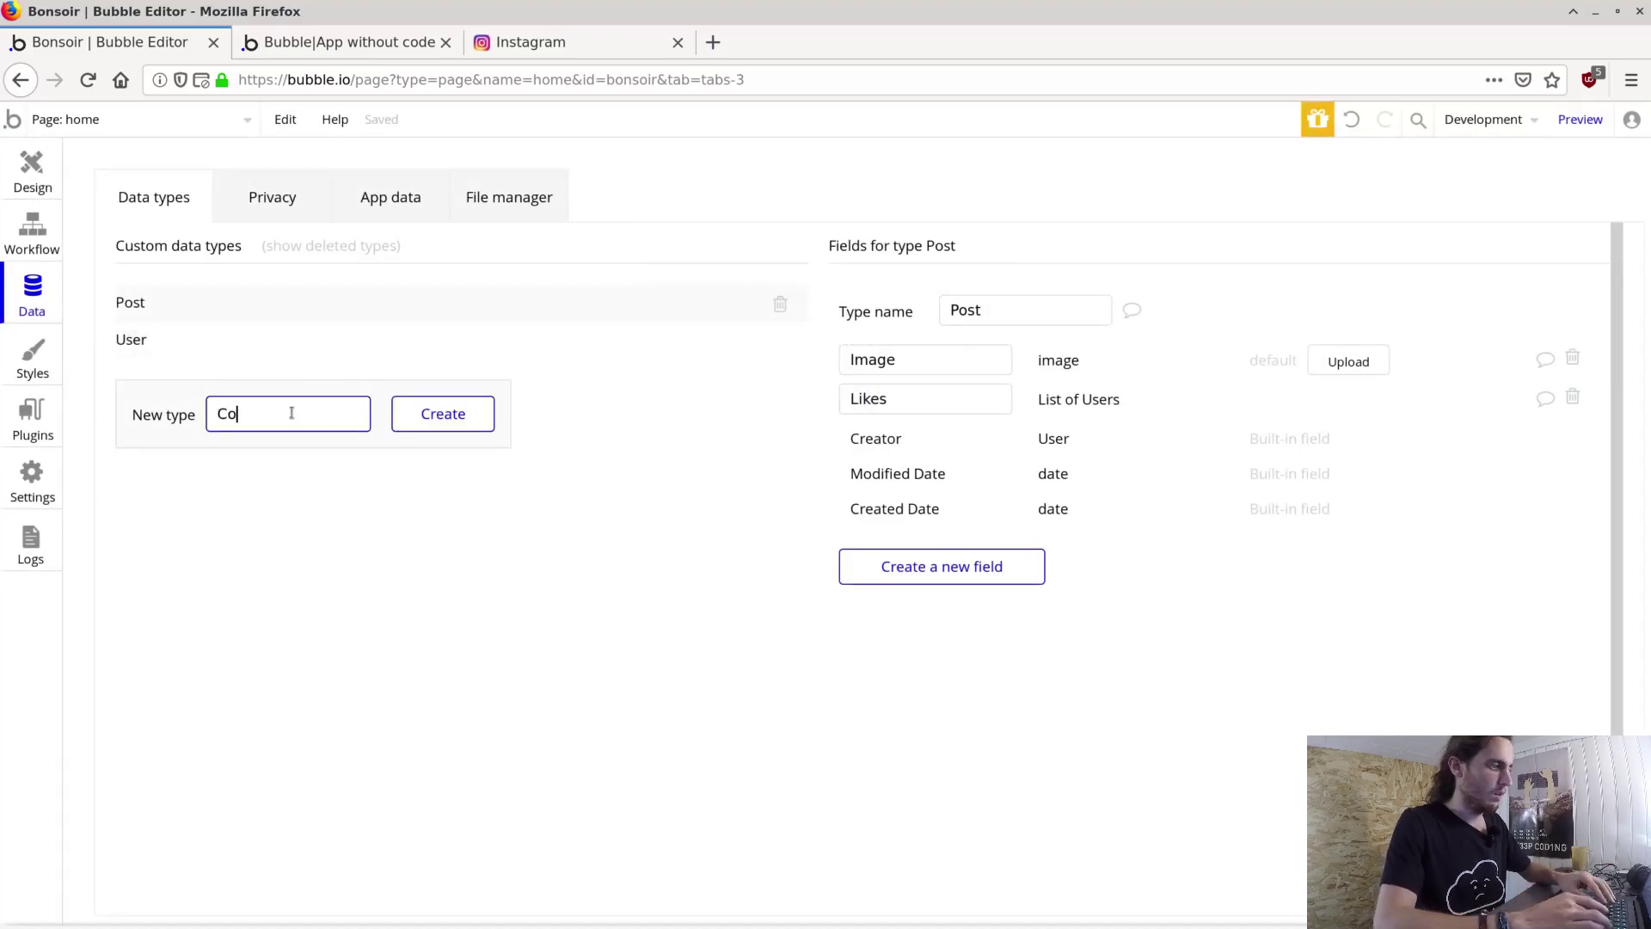
pyautogui.press('BackSpace')
pyautogui.click(444, 414)
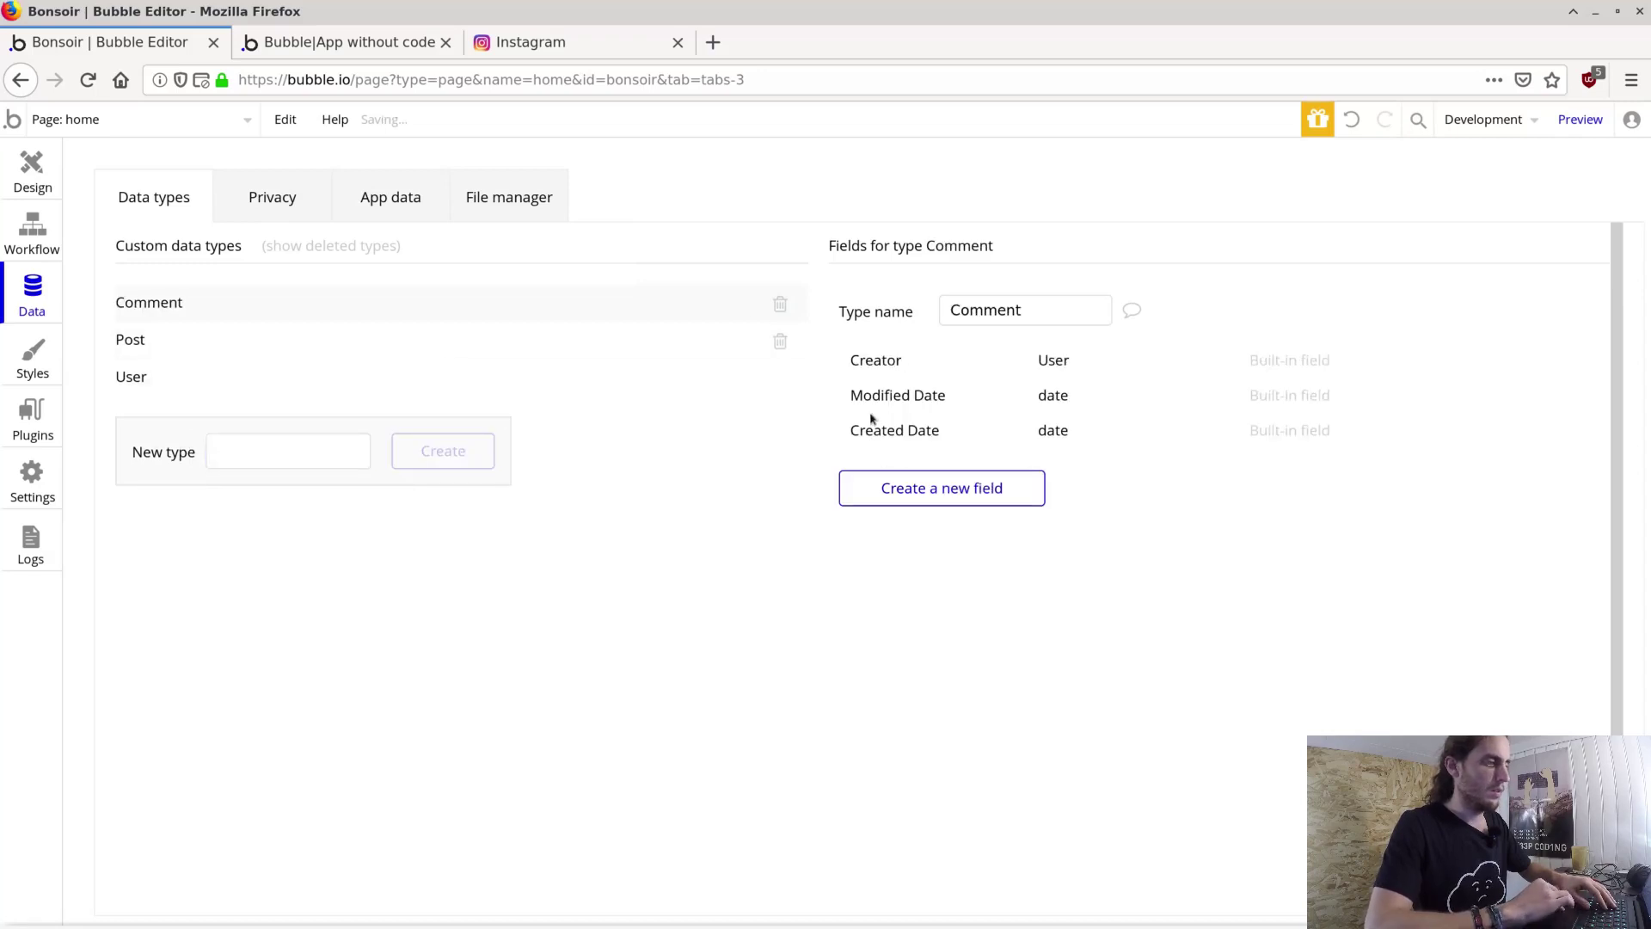
# Add a Comments field to Post holding a list of Comment, then view App data
pyautogui.click(193, 346)
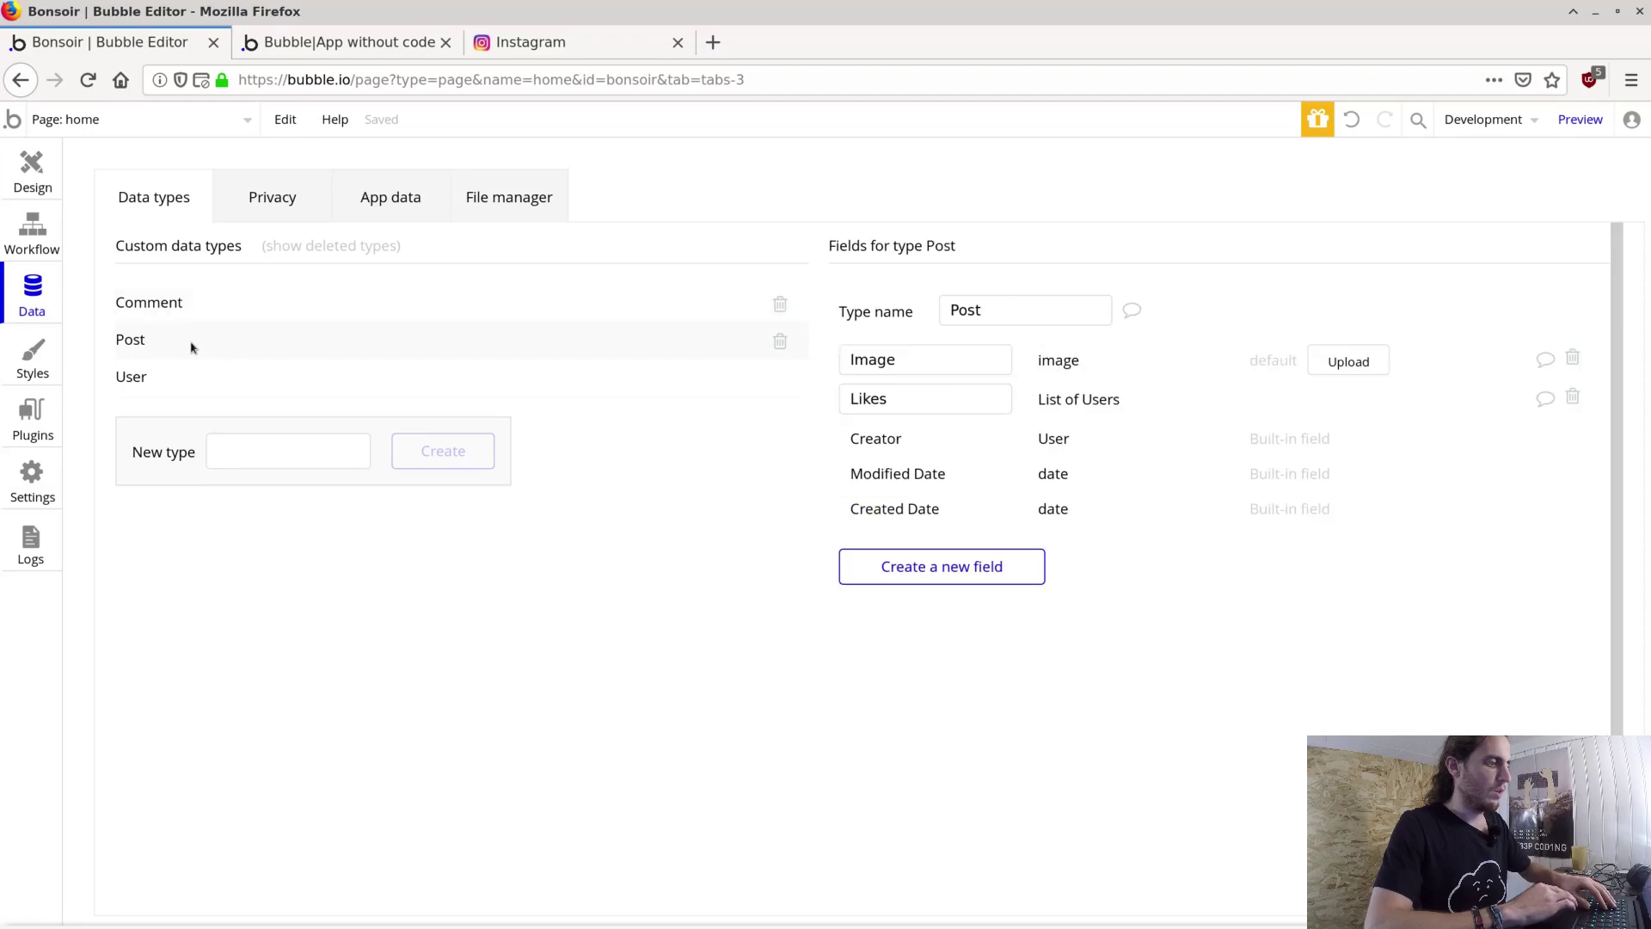
pyautogui.click(942, 568)
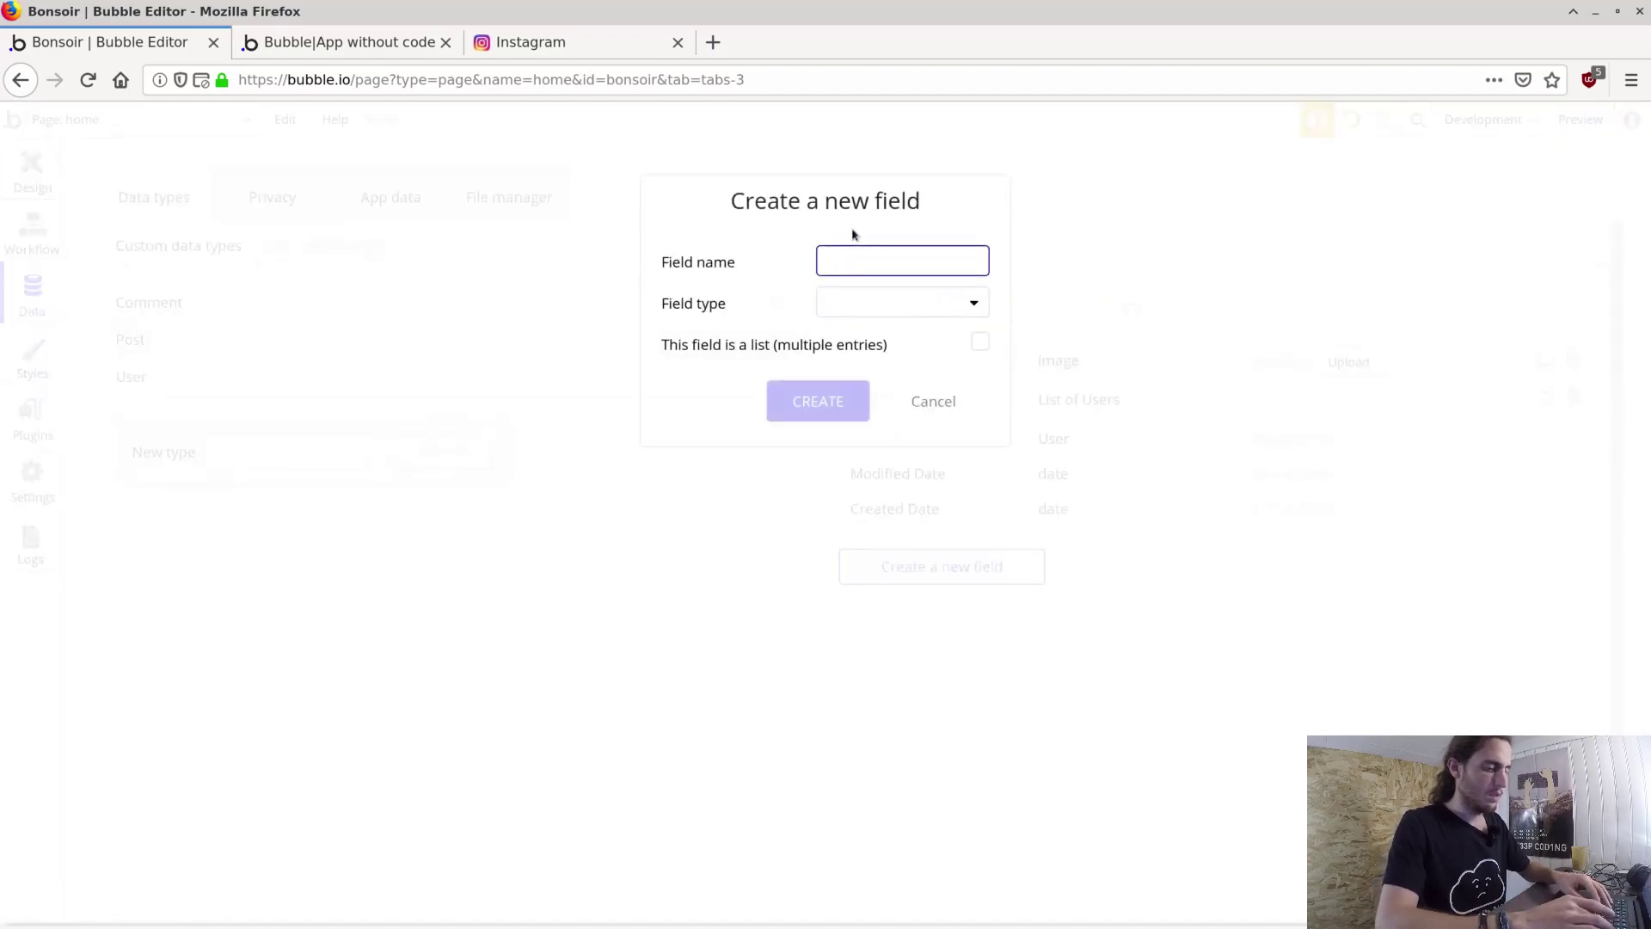
pyautogui.write('Comments')
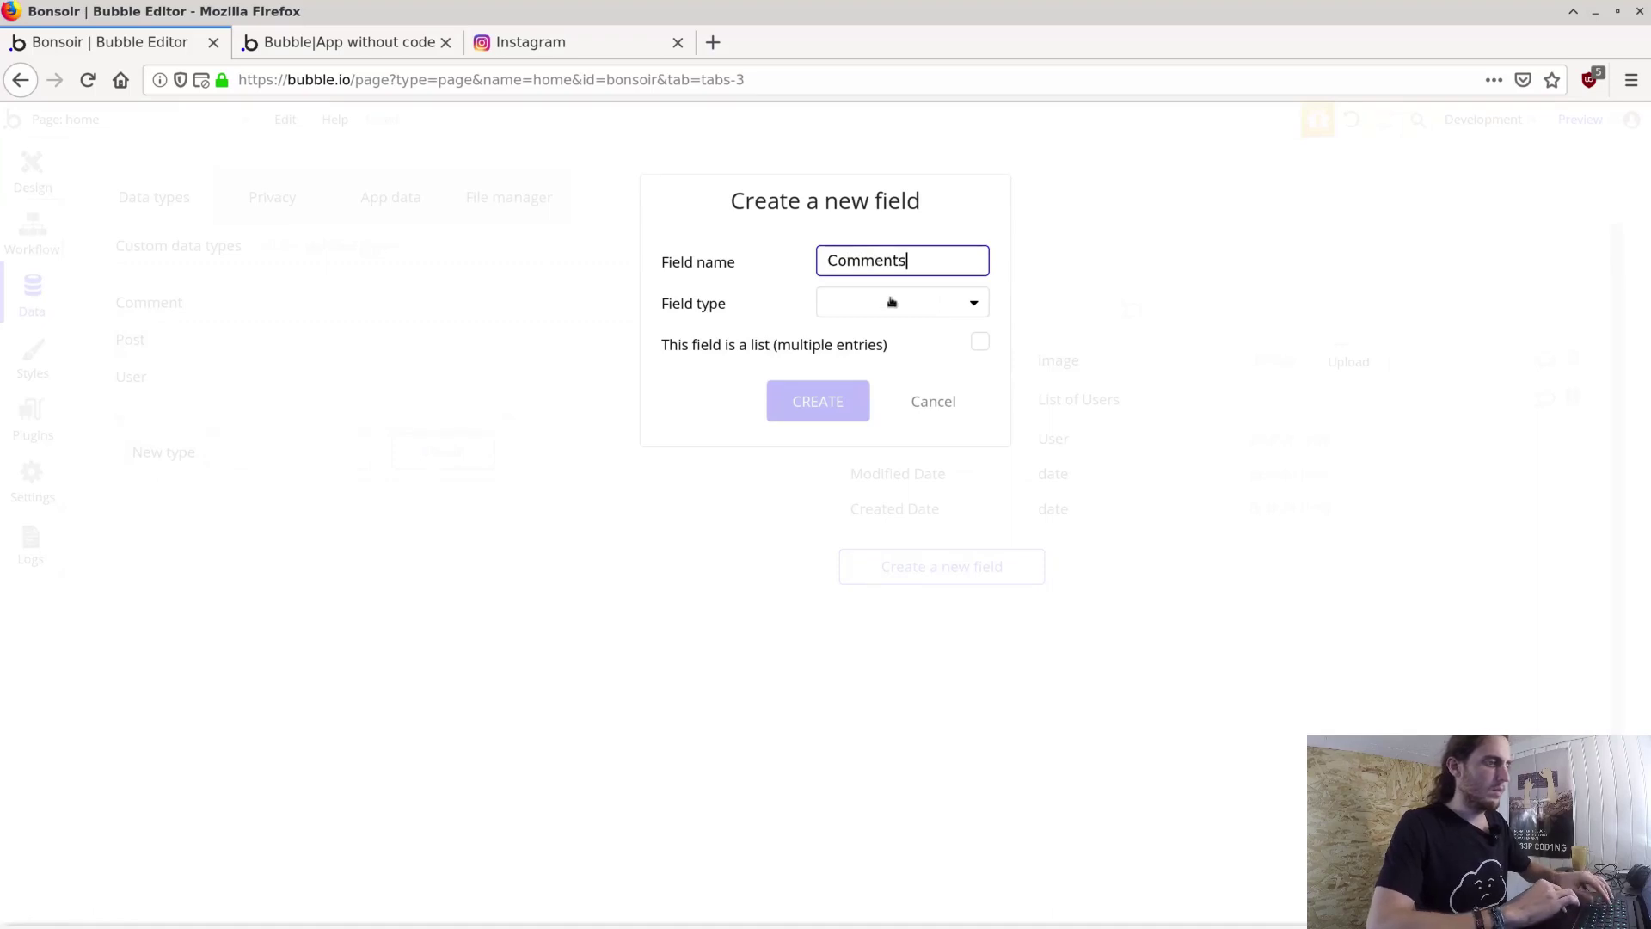
pyautogui.click(897, 313)
pyautogui.scroll(-1, 877, 464)
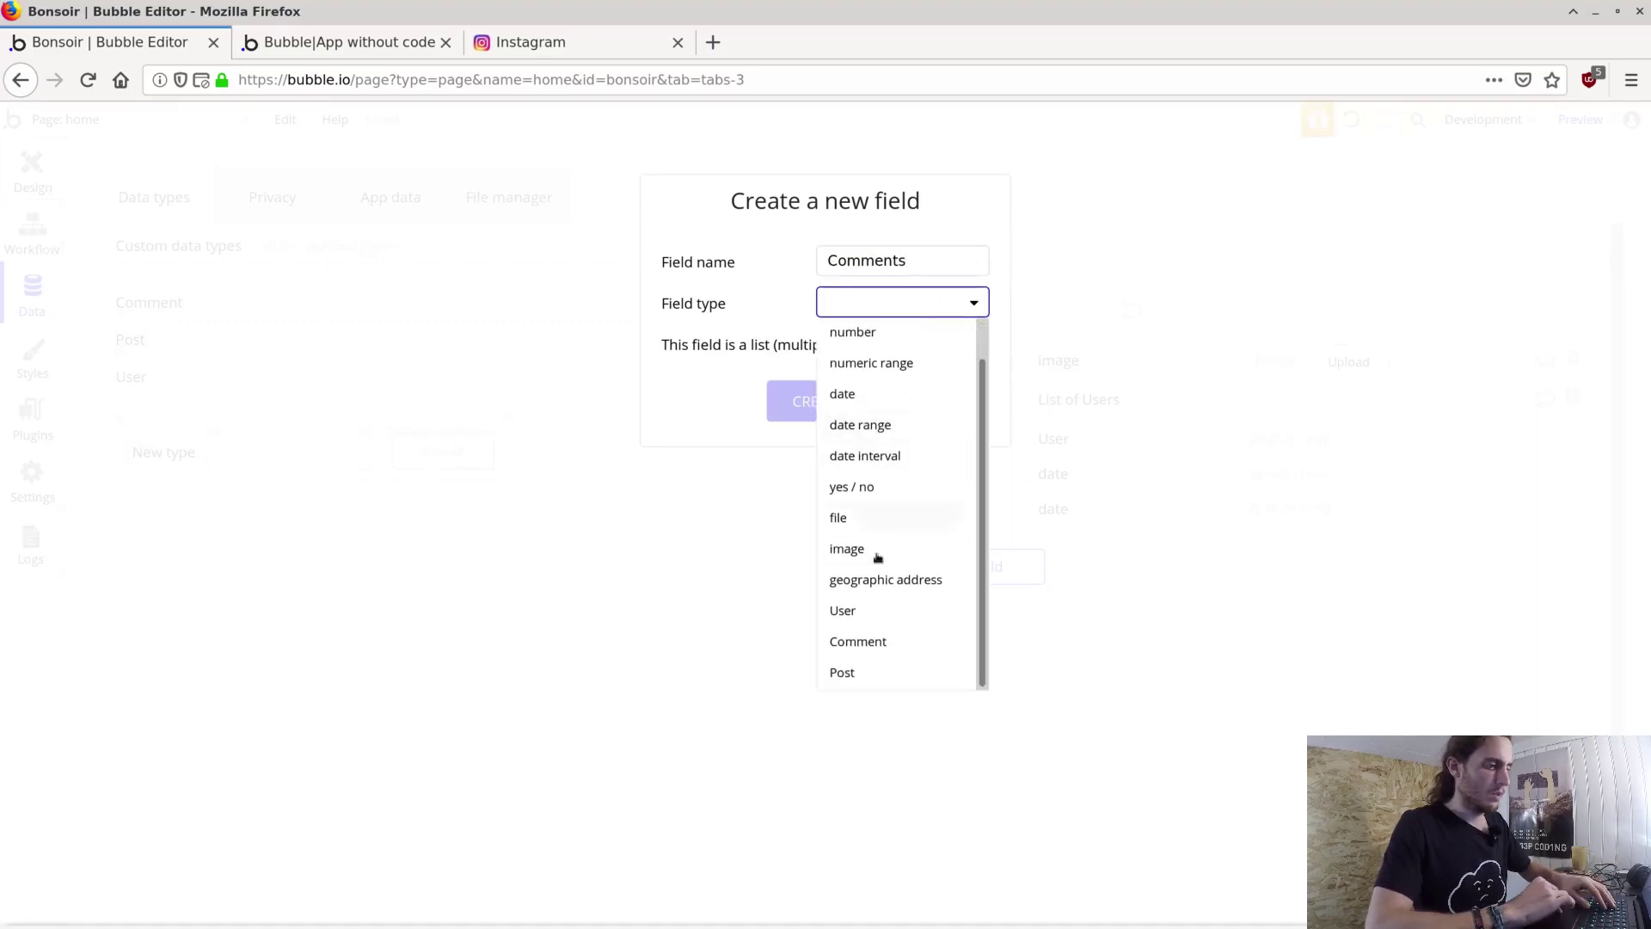
pyautogui.click(911, 644)
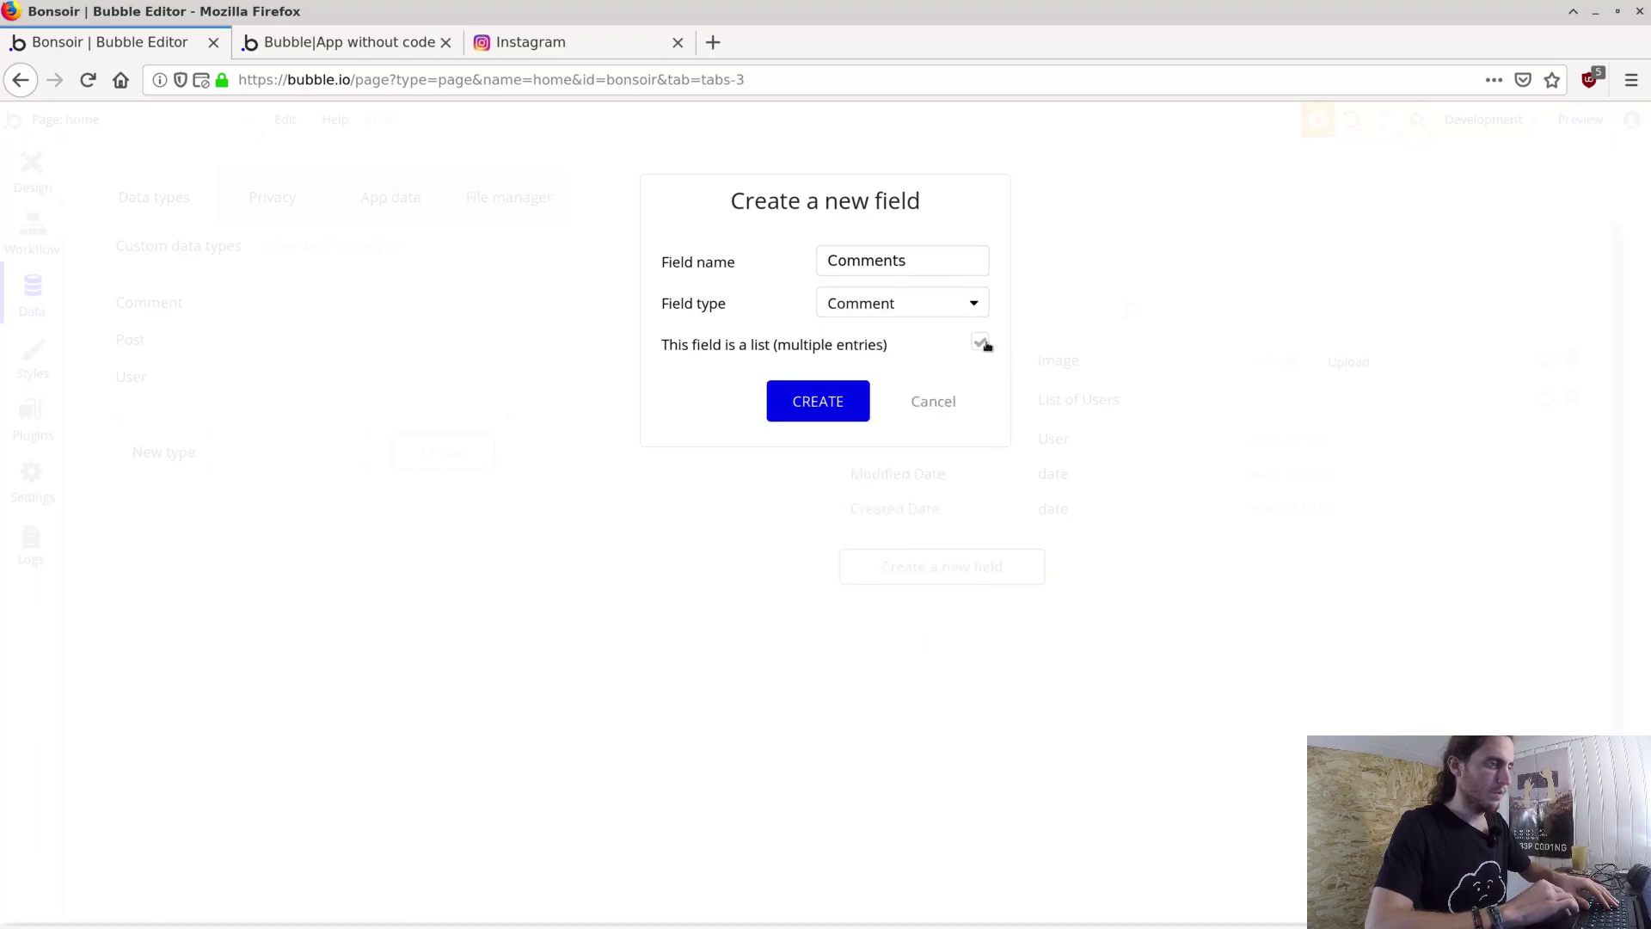
pyautogui.click(840, 404)
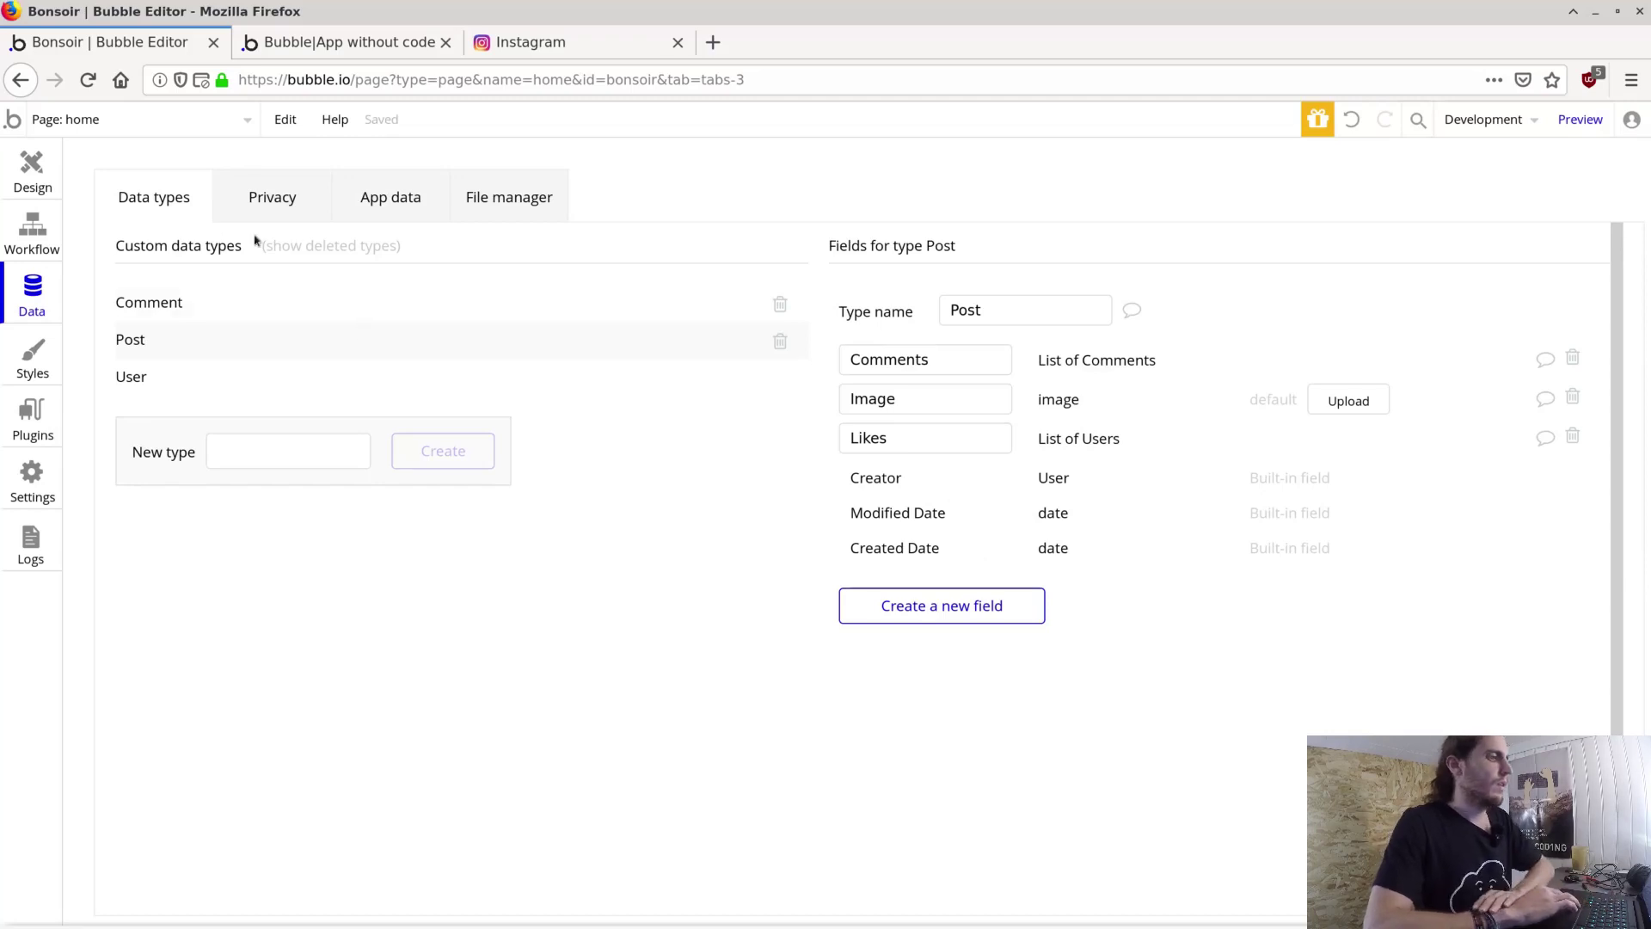
pyautogui.click(361, 219)
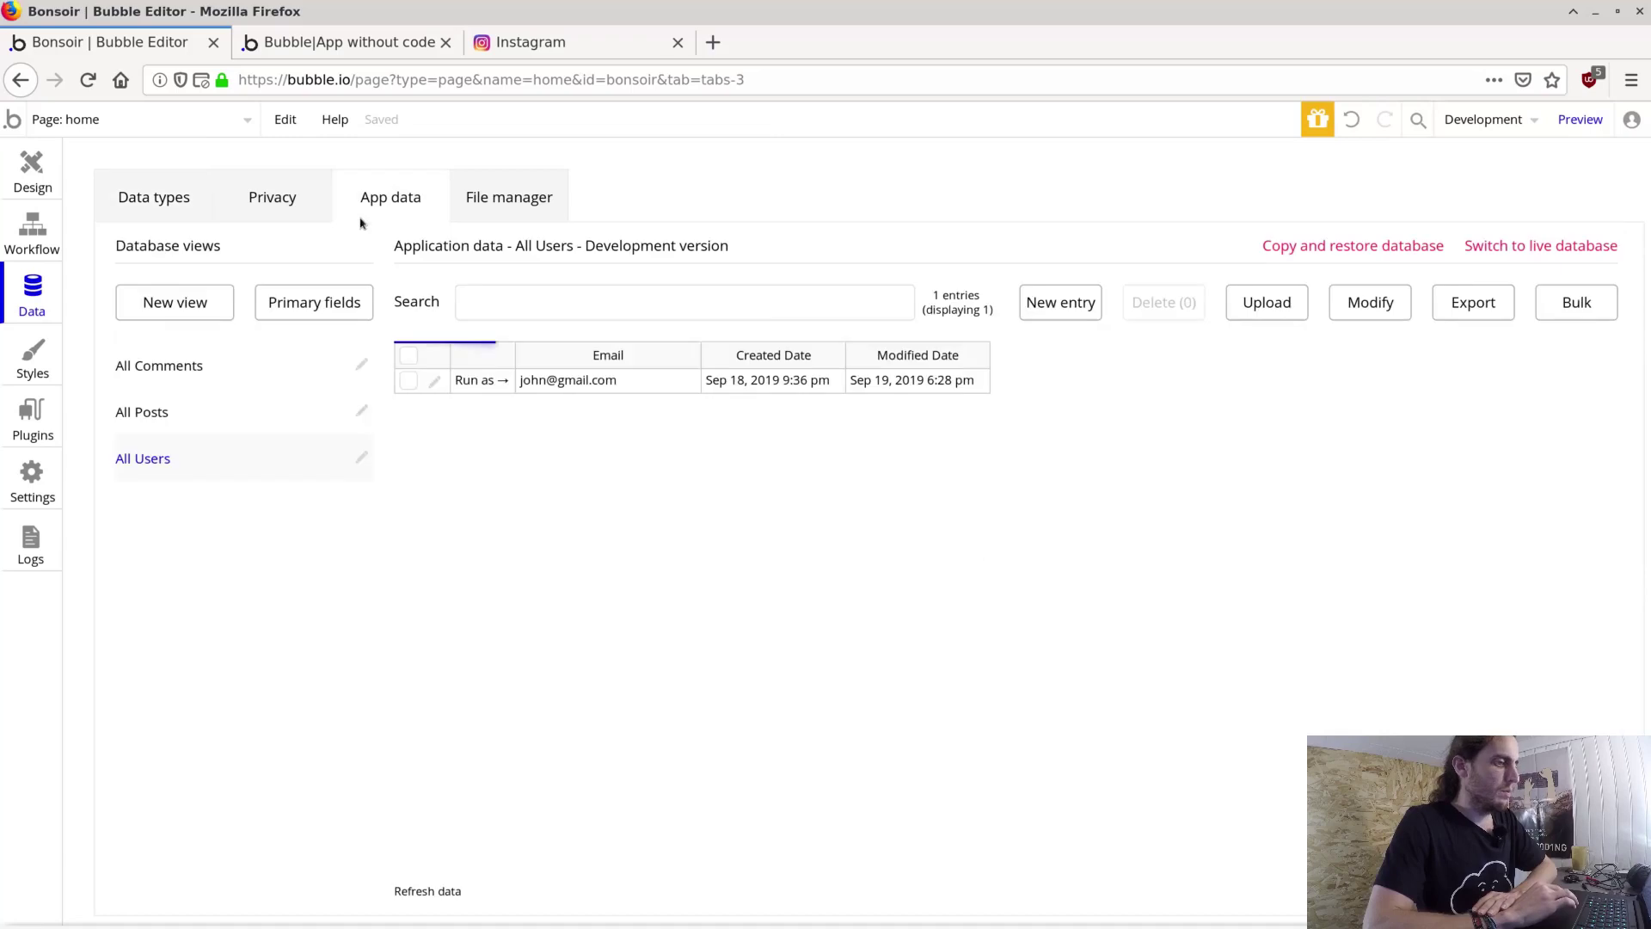
# In All Posts, create two Post entries with photo1.jpg and photo2.jpg as their images
pyautogui.click(176, 430)
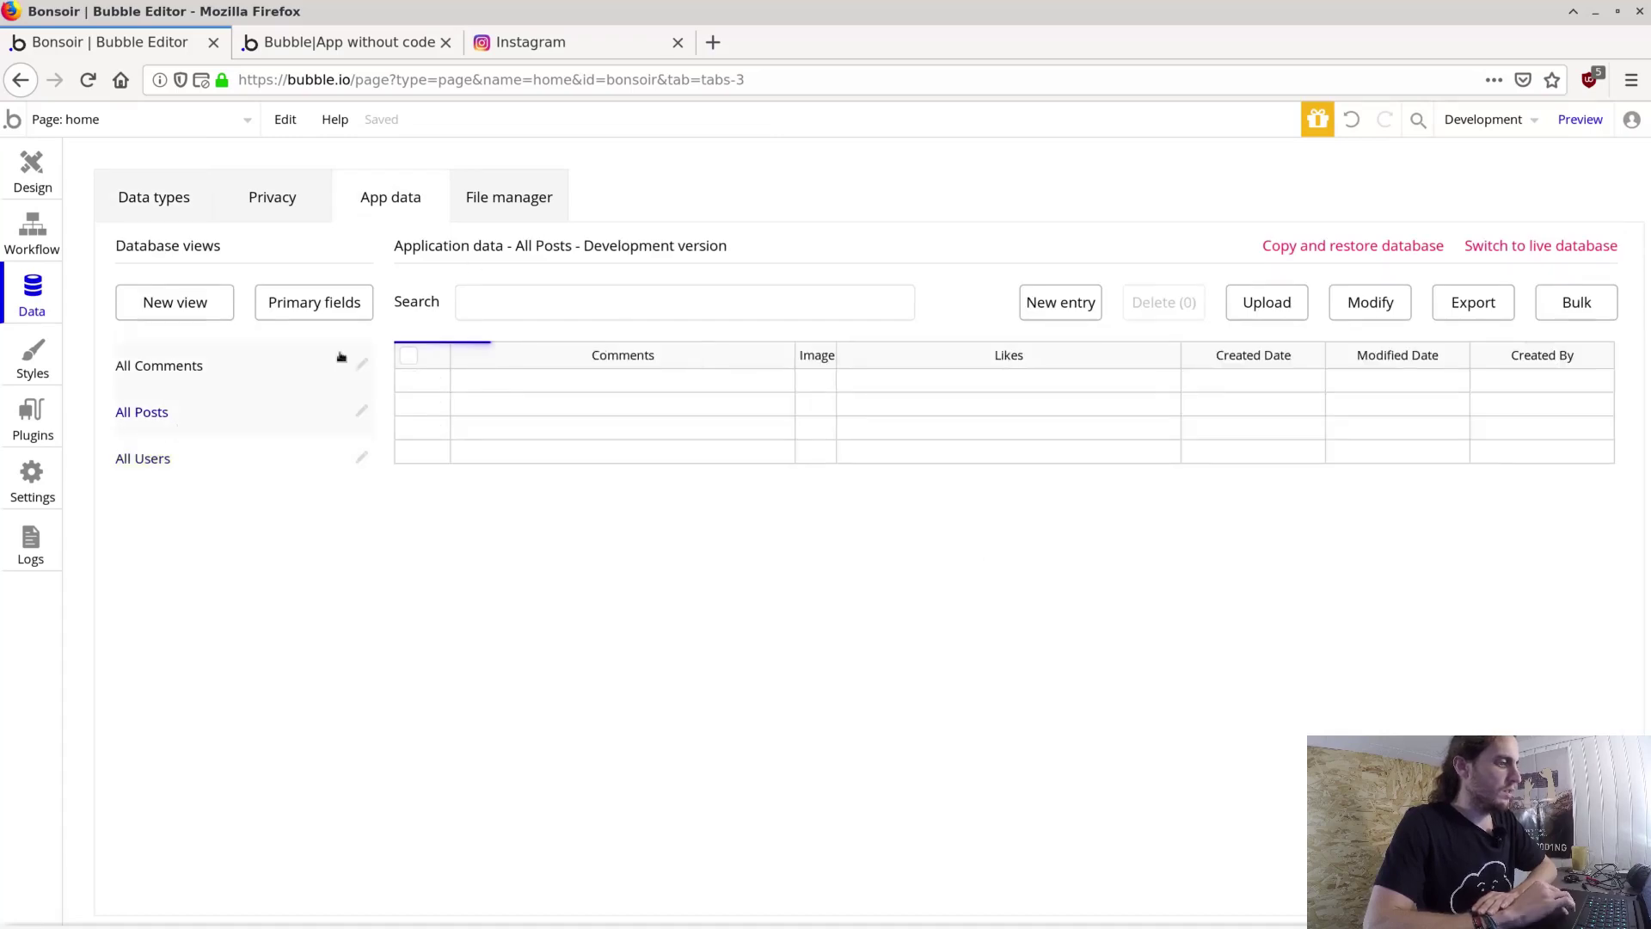
pyautogui.click(1074, 304)
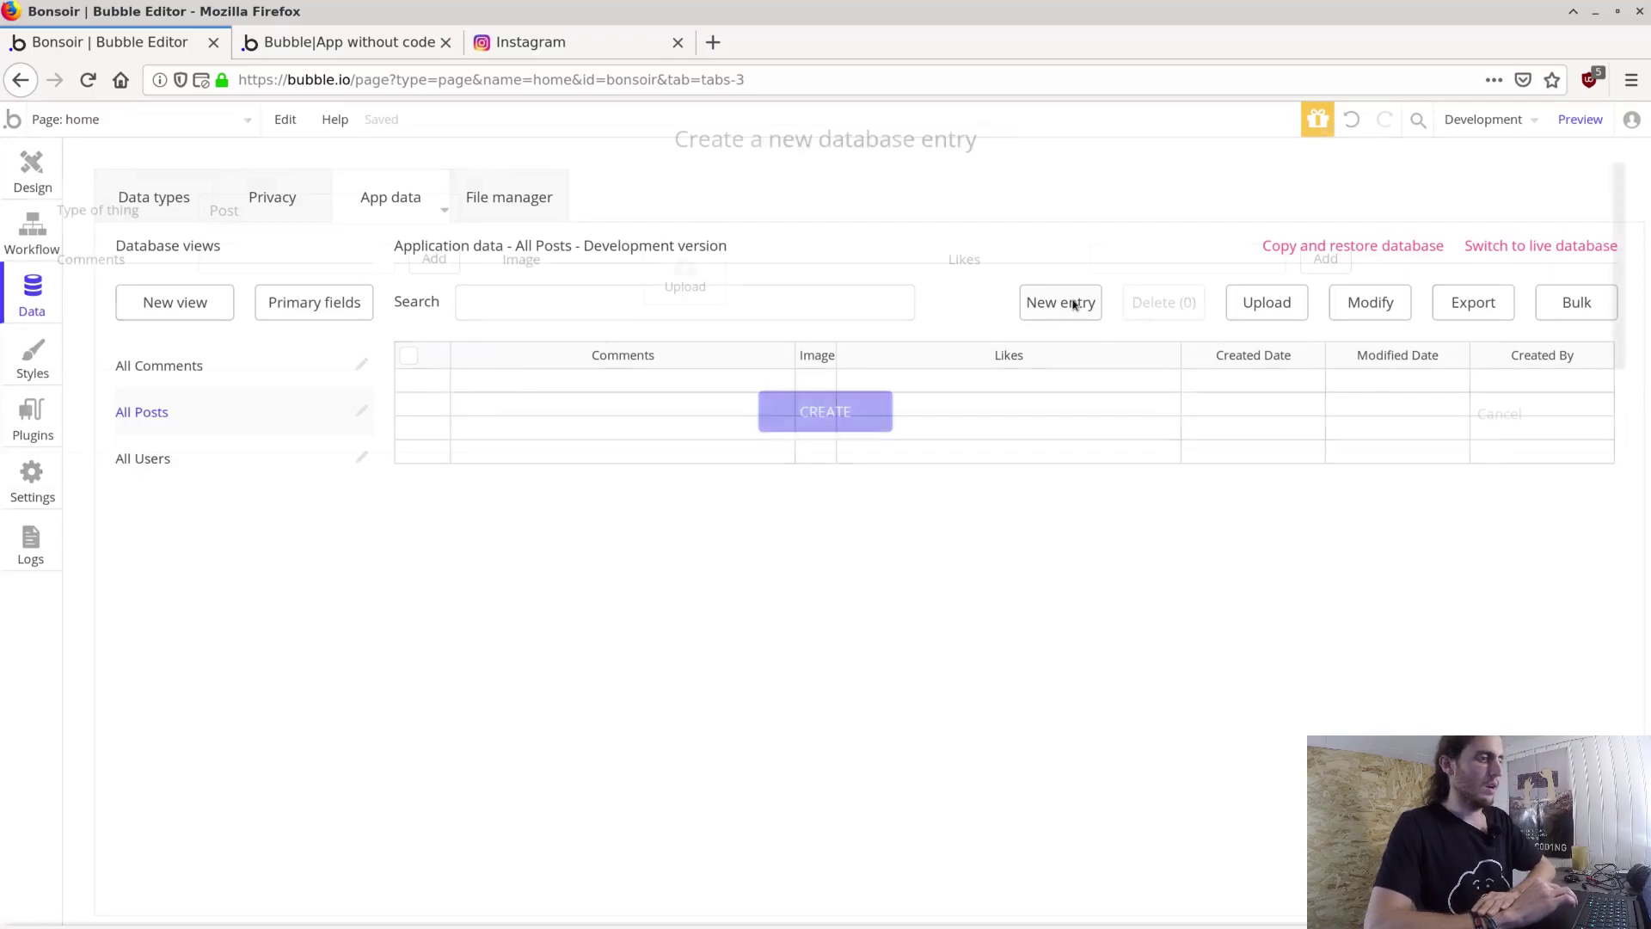
pyautogui.click(673, 276)
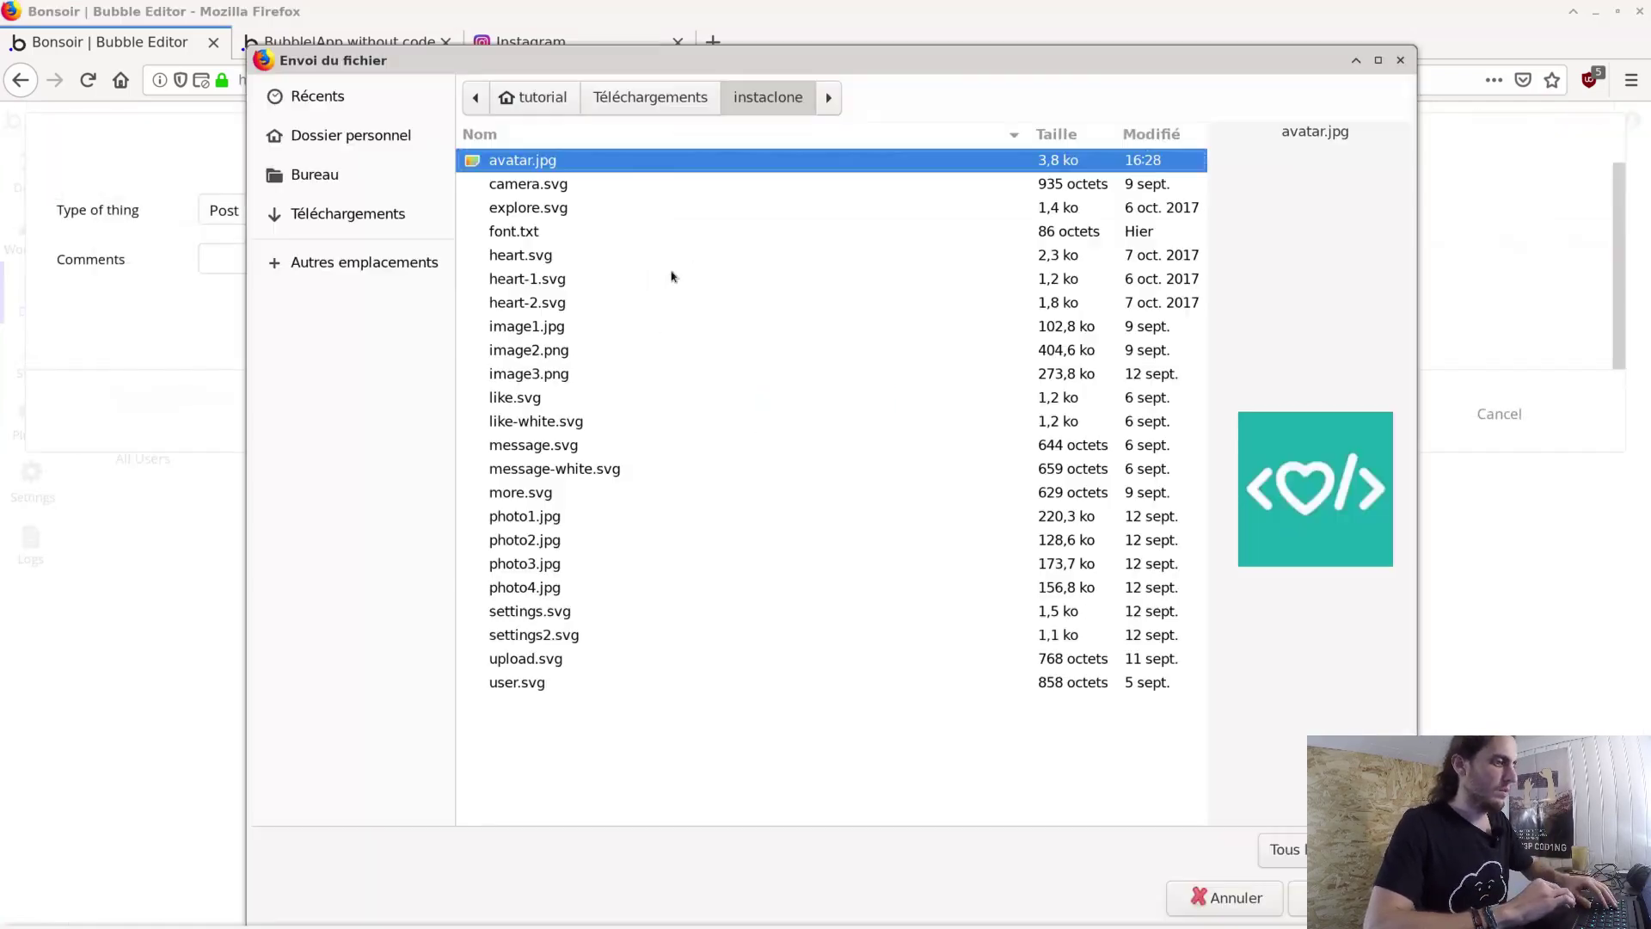
pyautogui.click(538, 522)
pyautogui.press('Return')
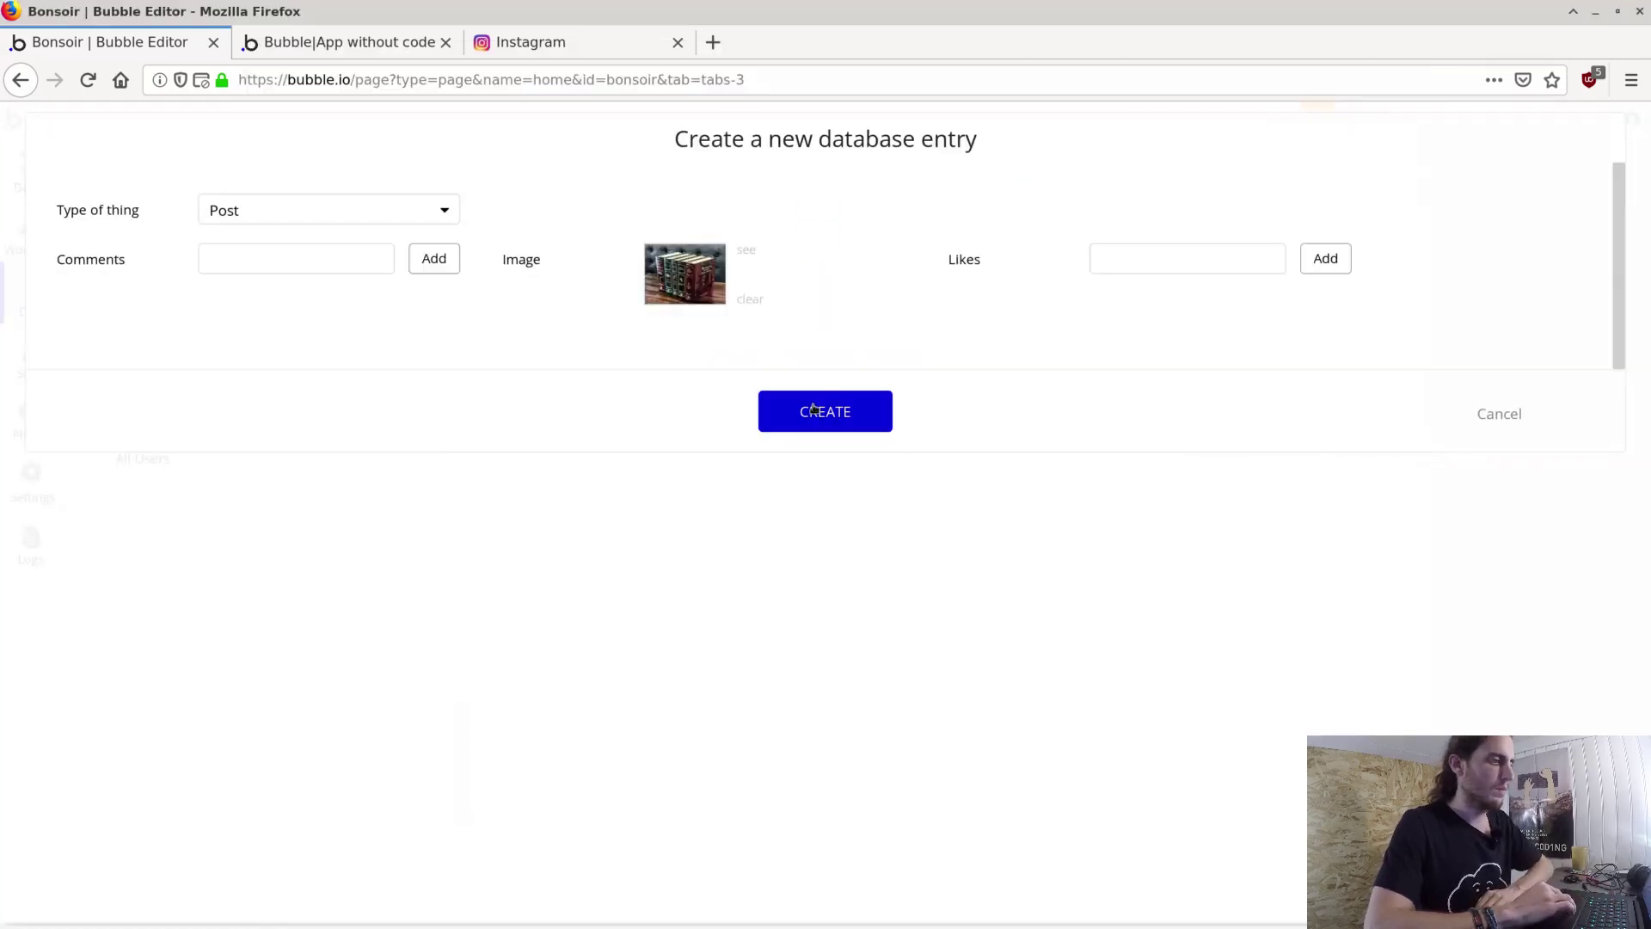
pyautogui.click(813, 410)
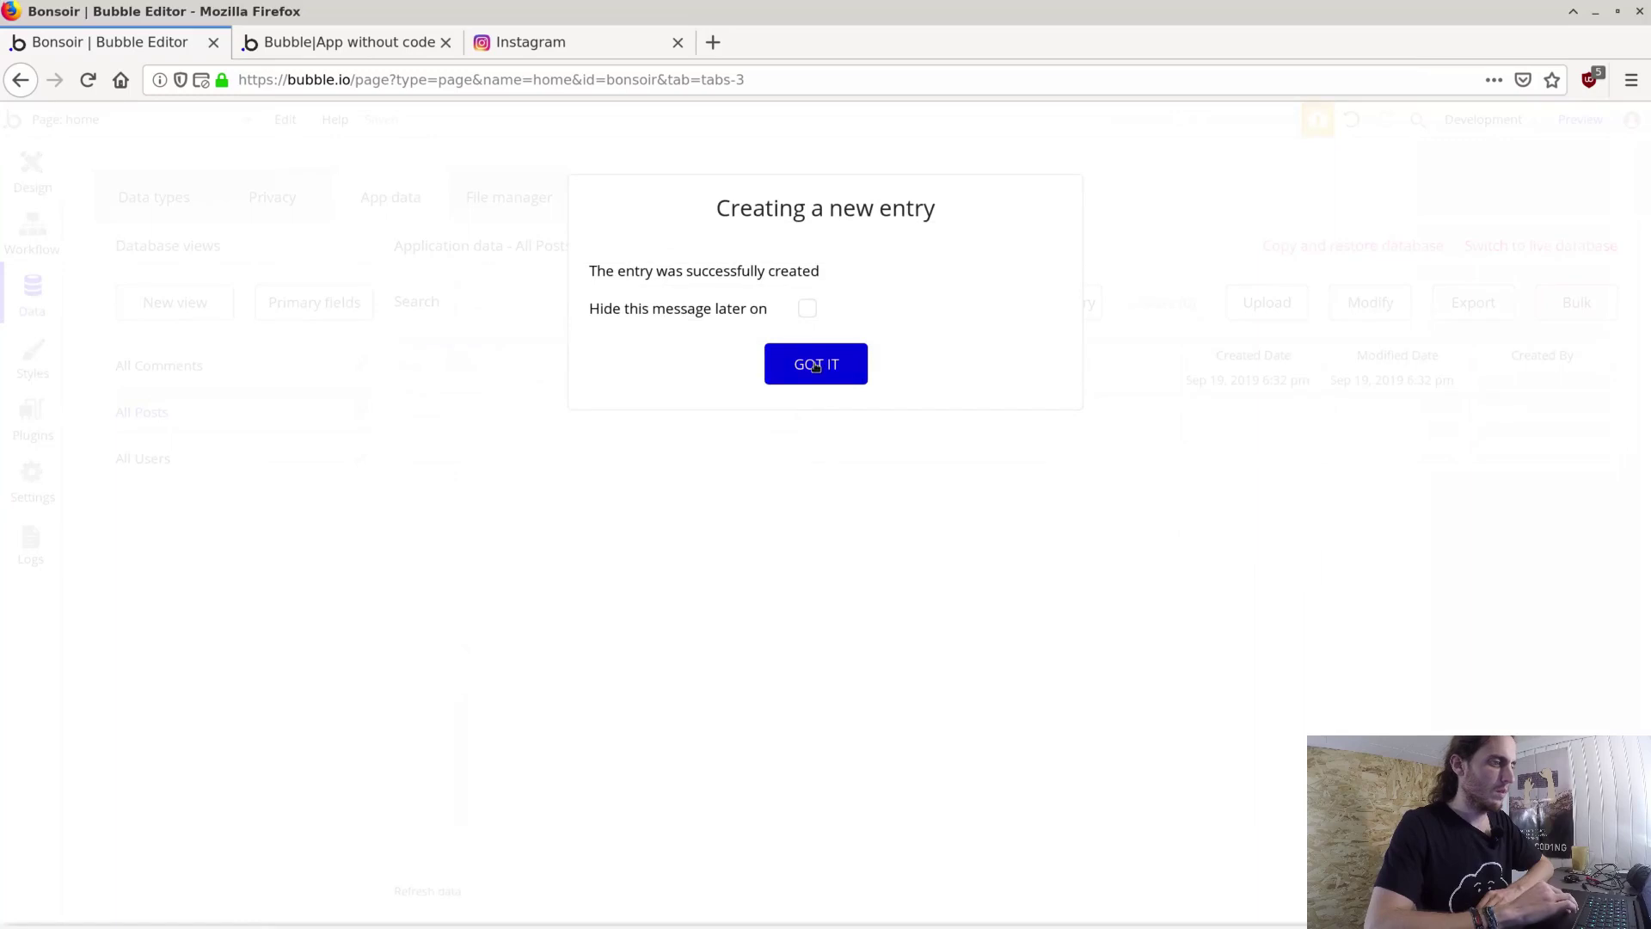
pyautogui.click(810, 363)
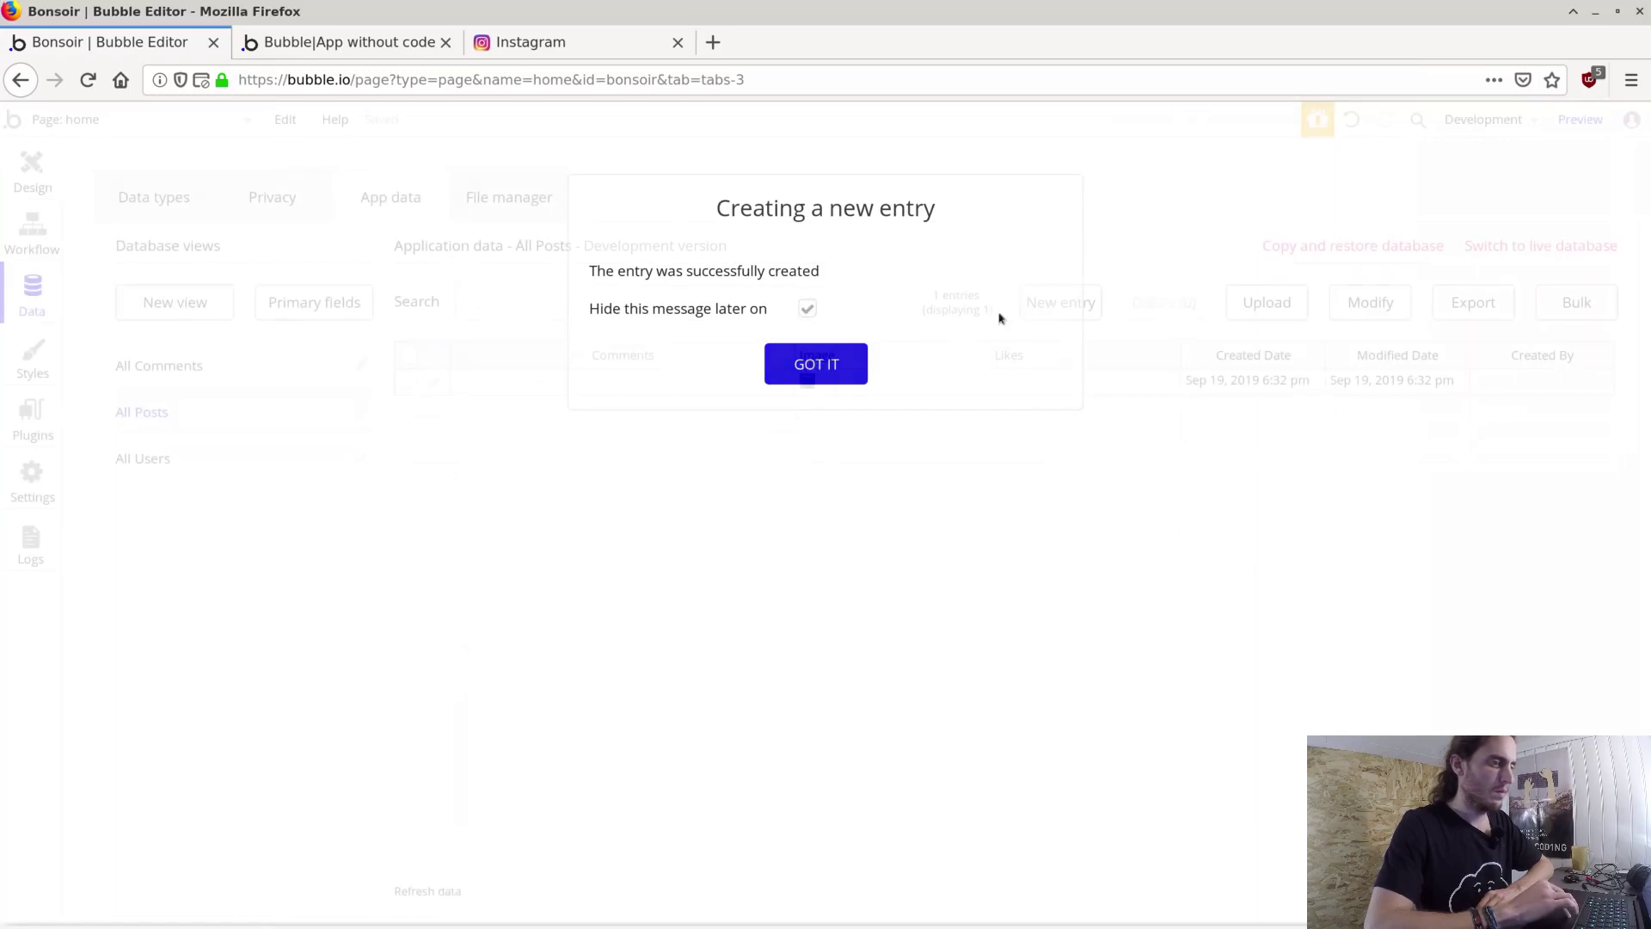
pyautogui.click(1089, 310)
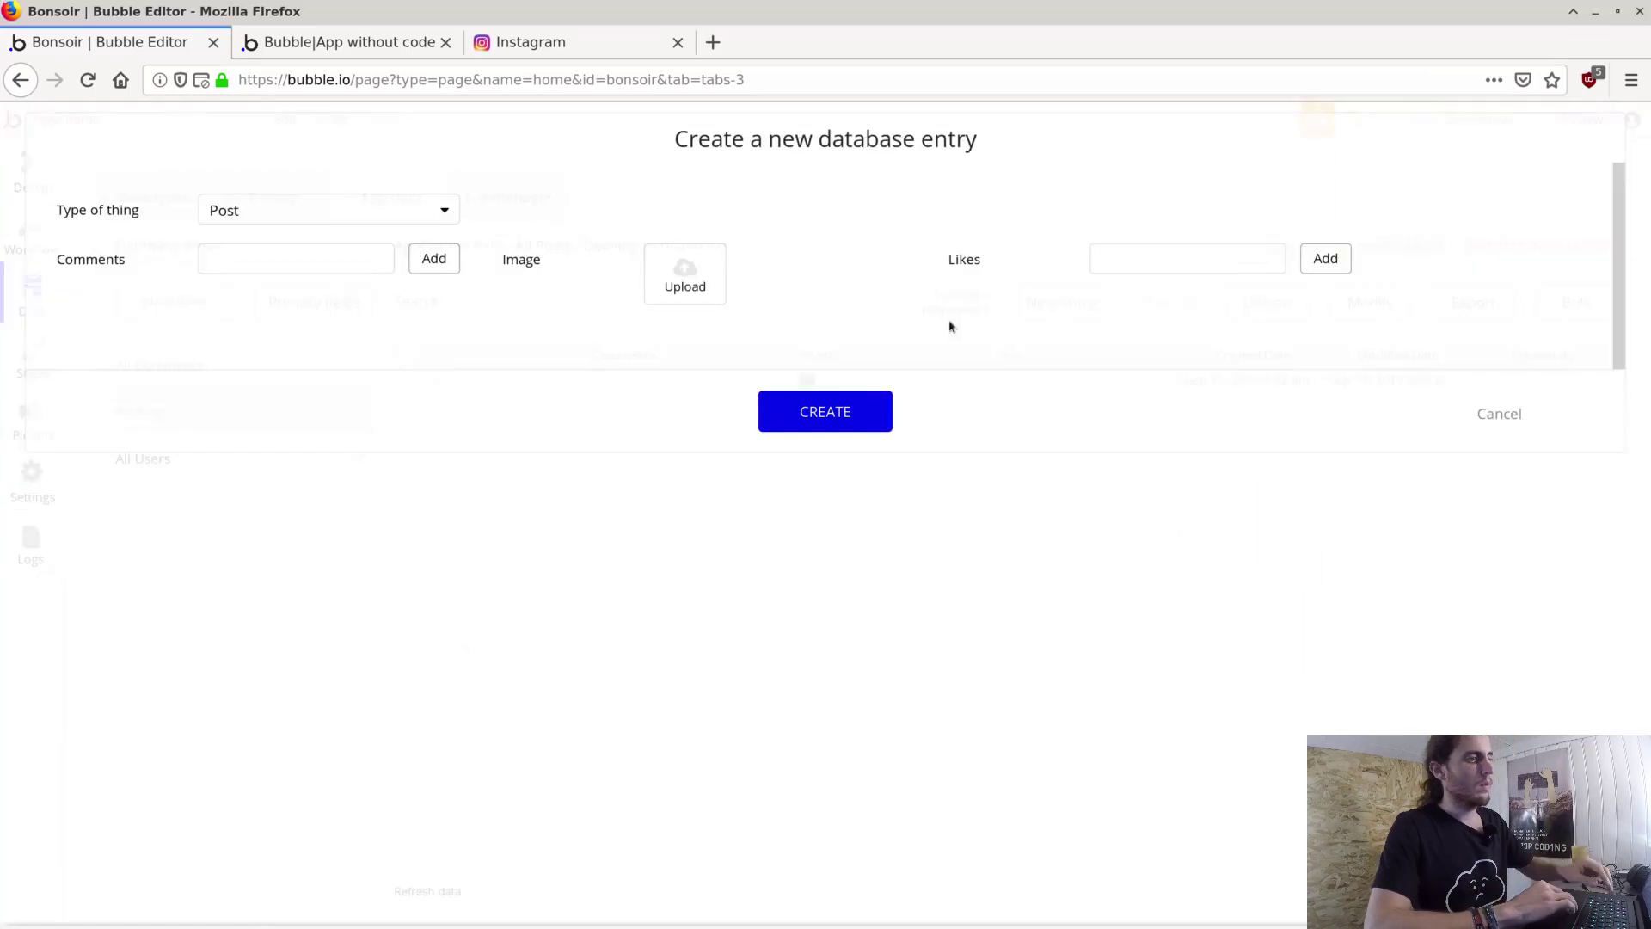
pyautogui.click(676, 290)
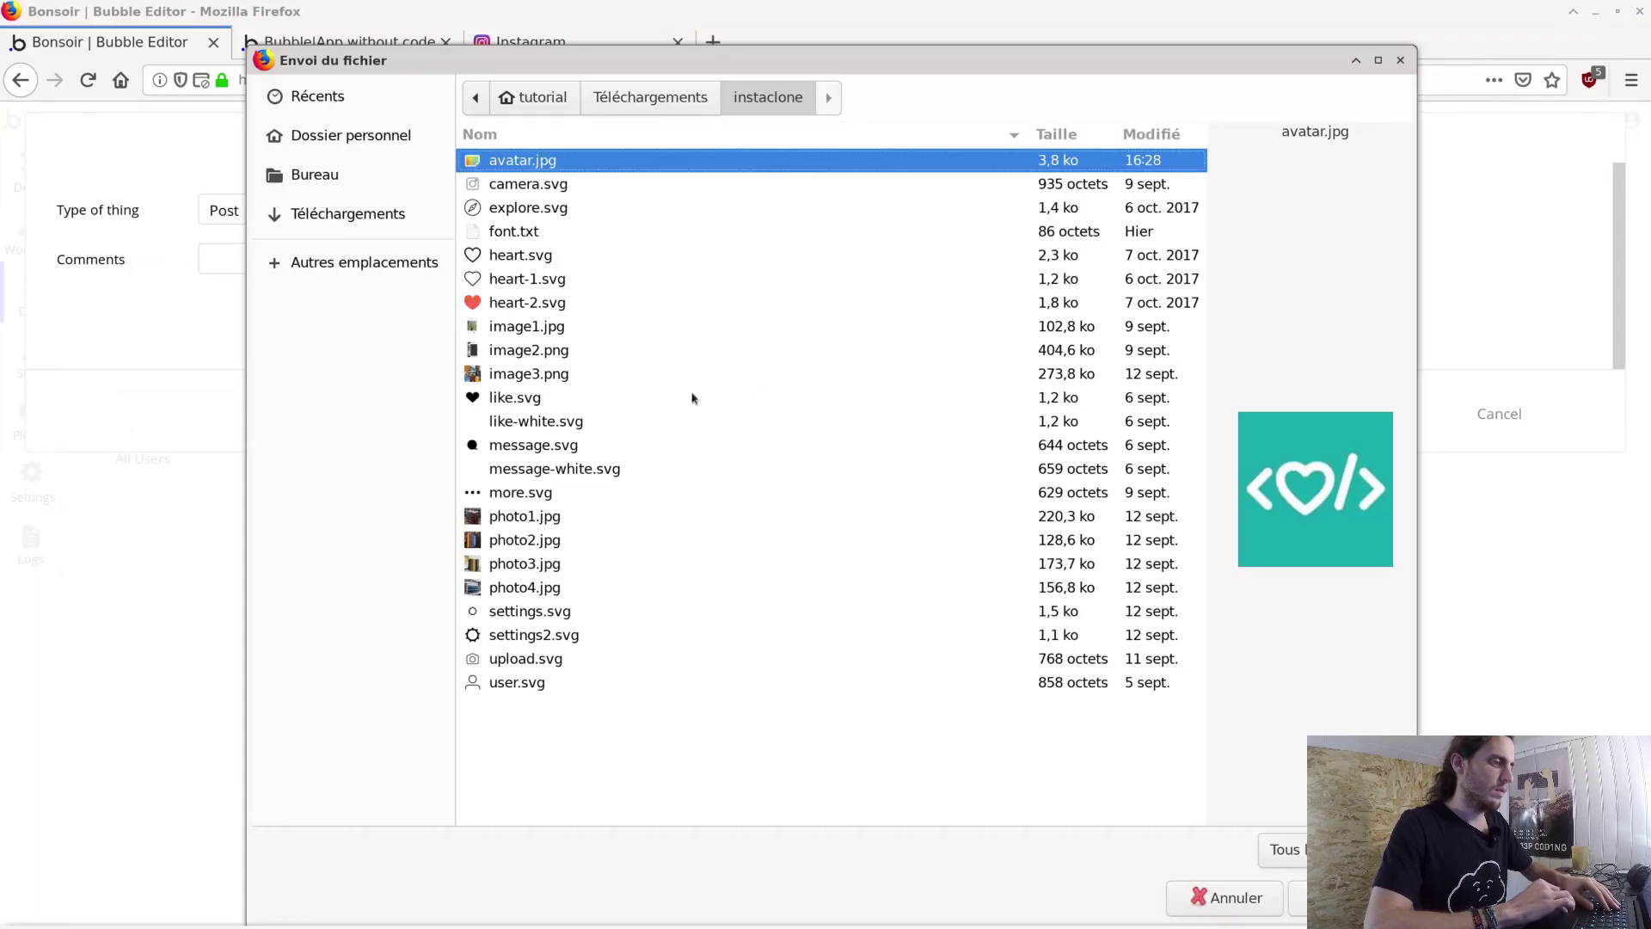
pyautogui.doubleClick(513, 540)
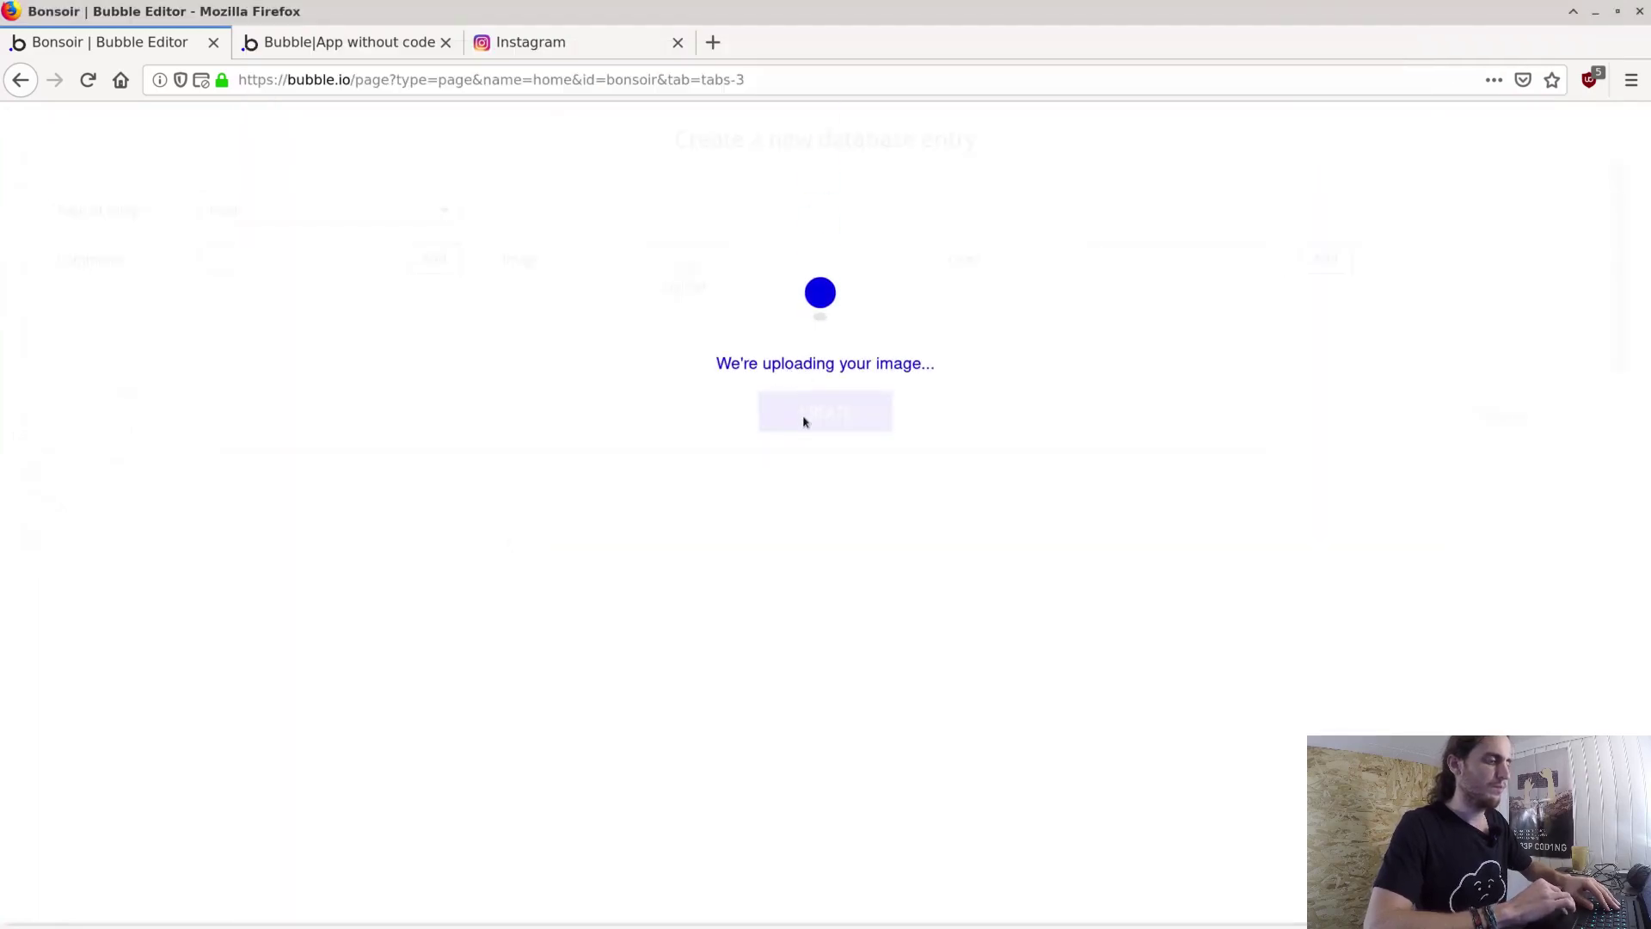
pyautogui.click(809, 421)
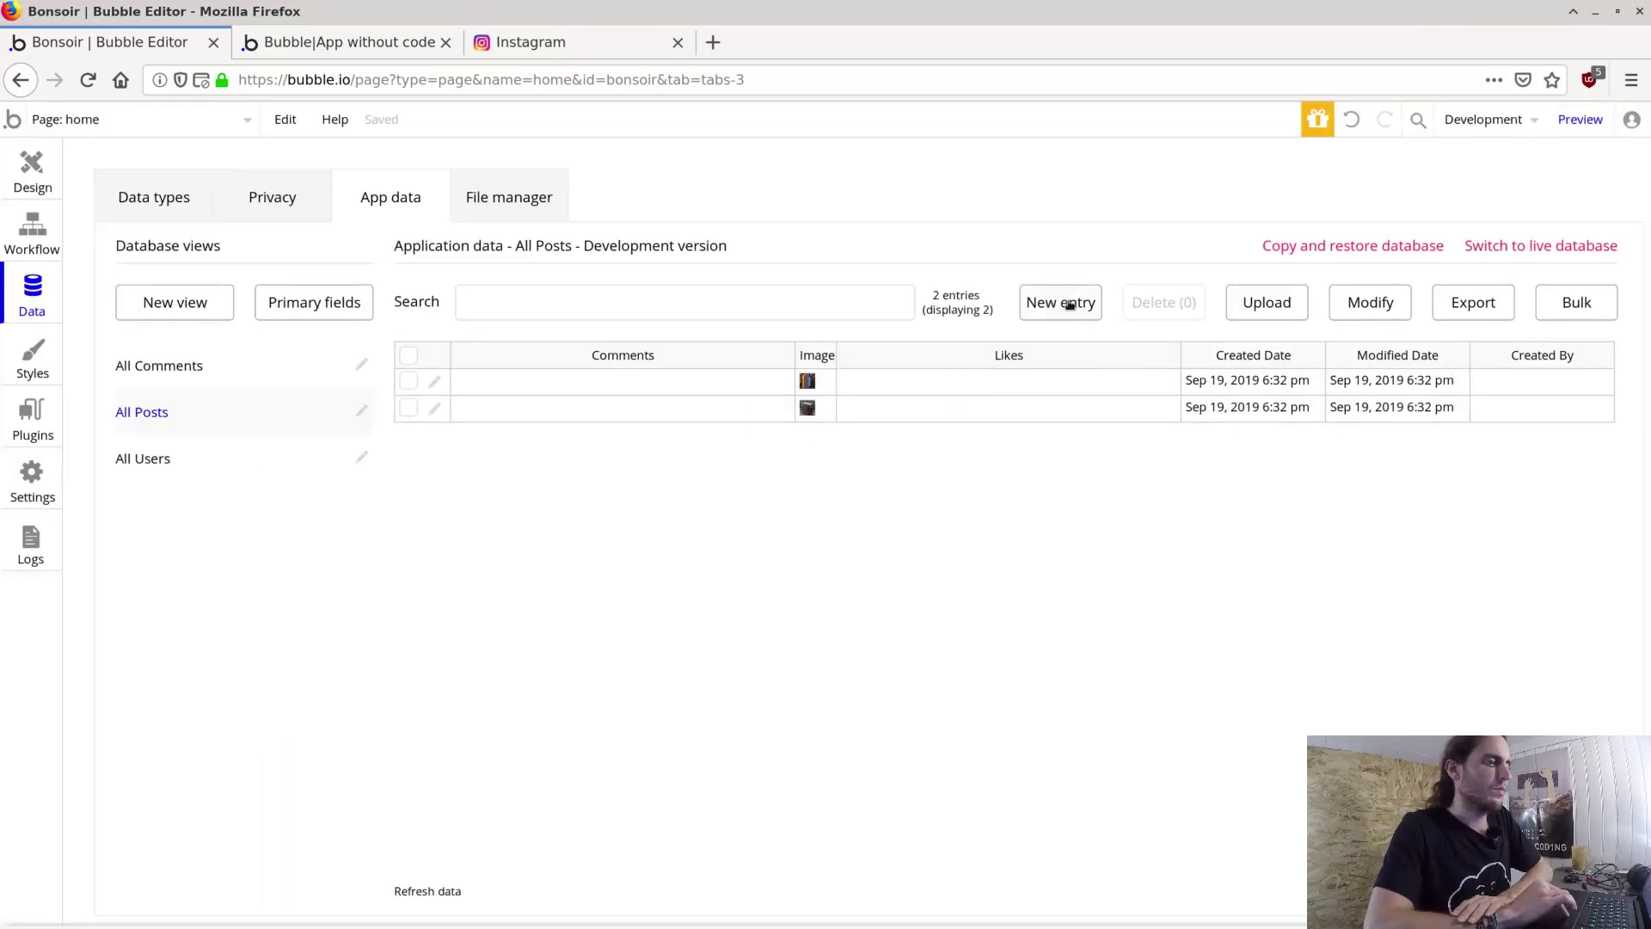
# Add two more Post entries using photo3.jpg and photo4.jpg as images
pyautogui.click(1069, 306)
pyautogui.click(689, 299)
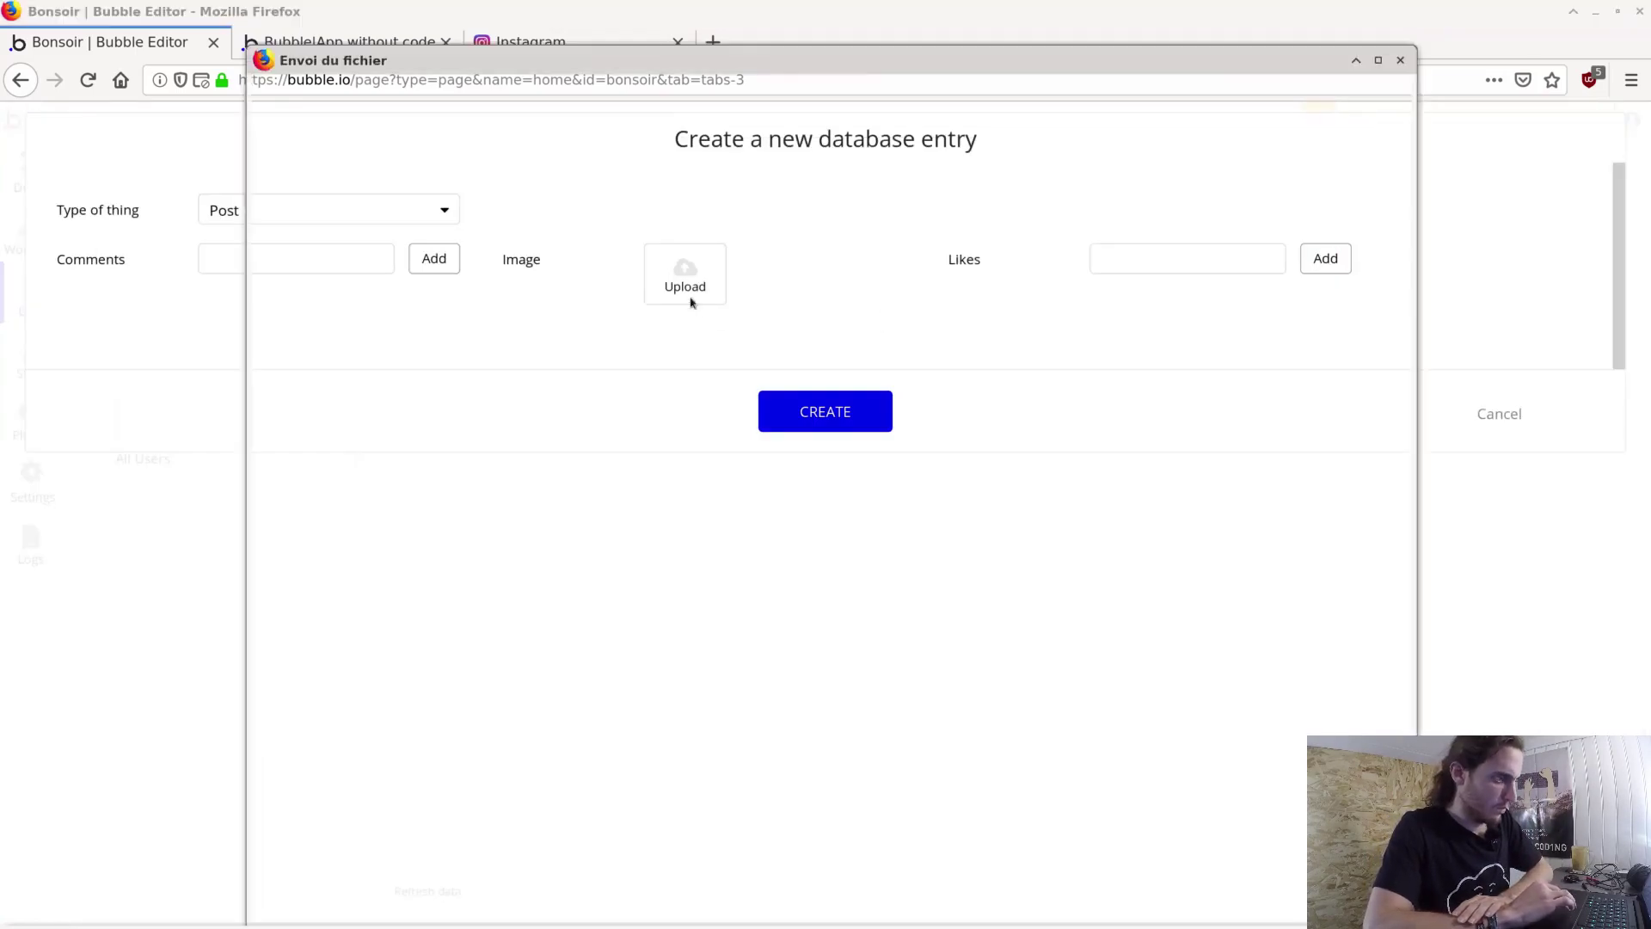
pyautogui.doubleClick(531, 564)
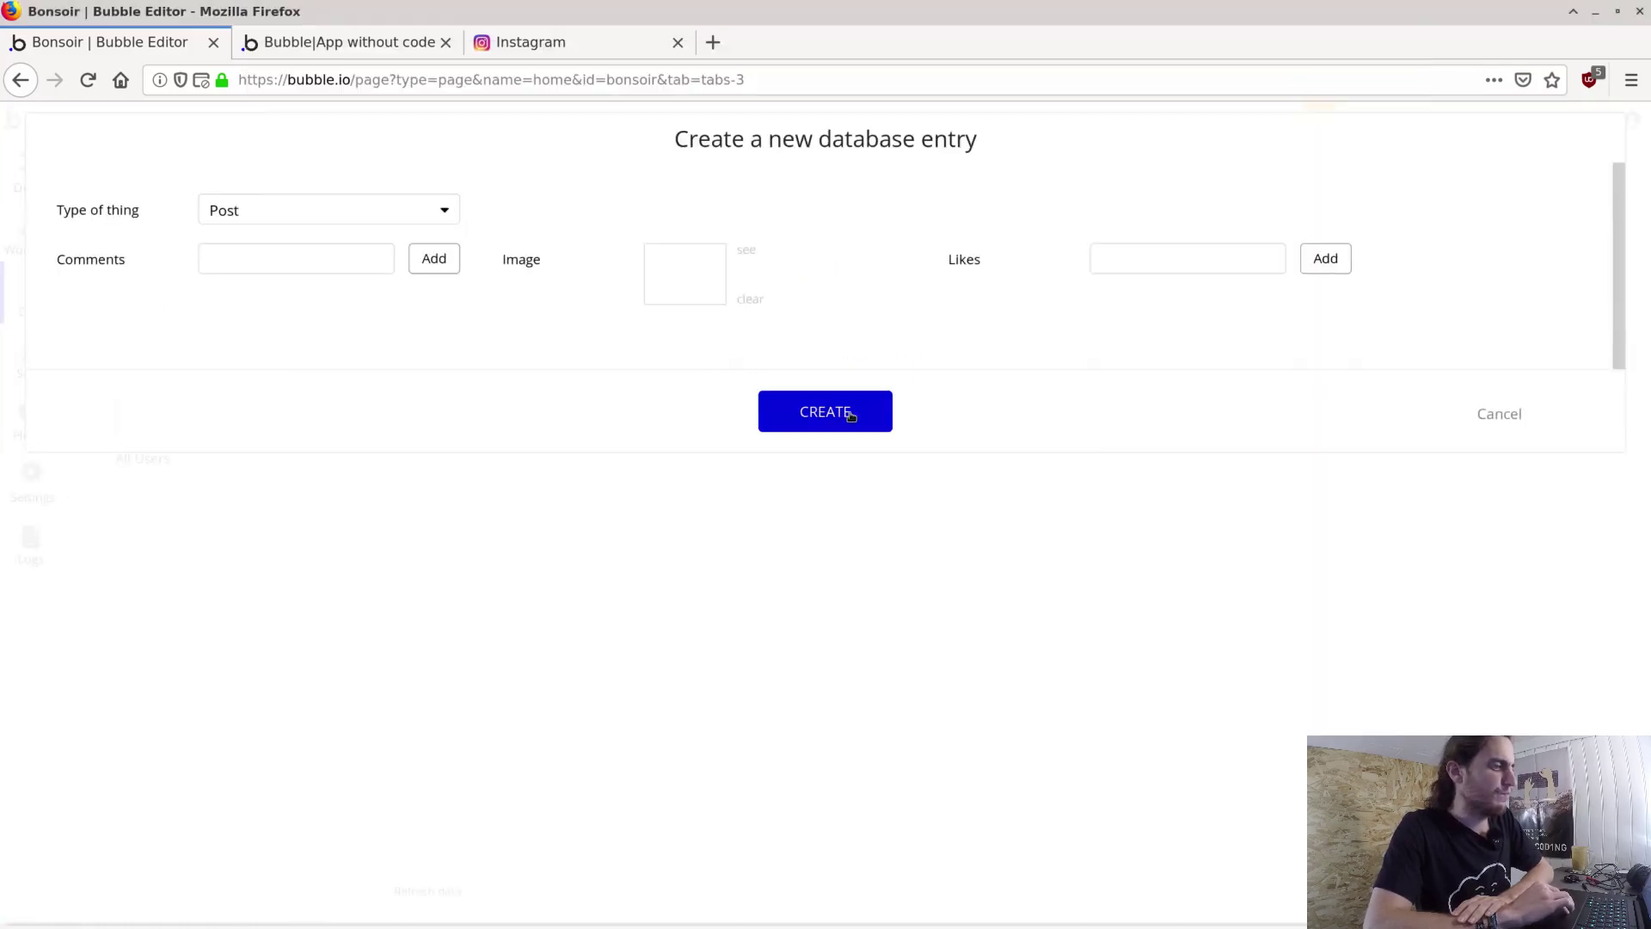
pyautogui.click(839, 412)
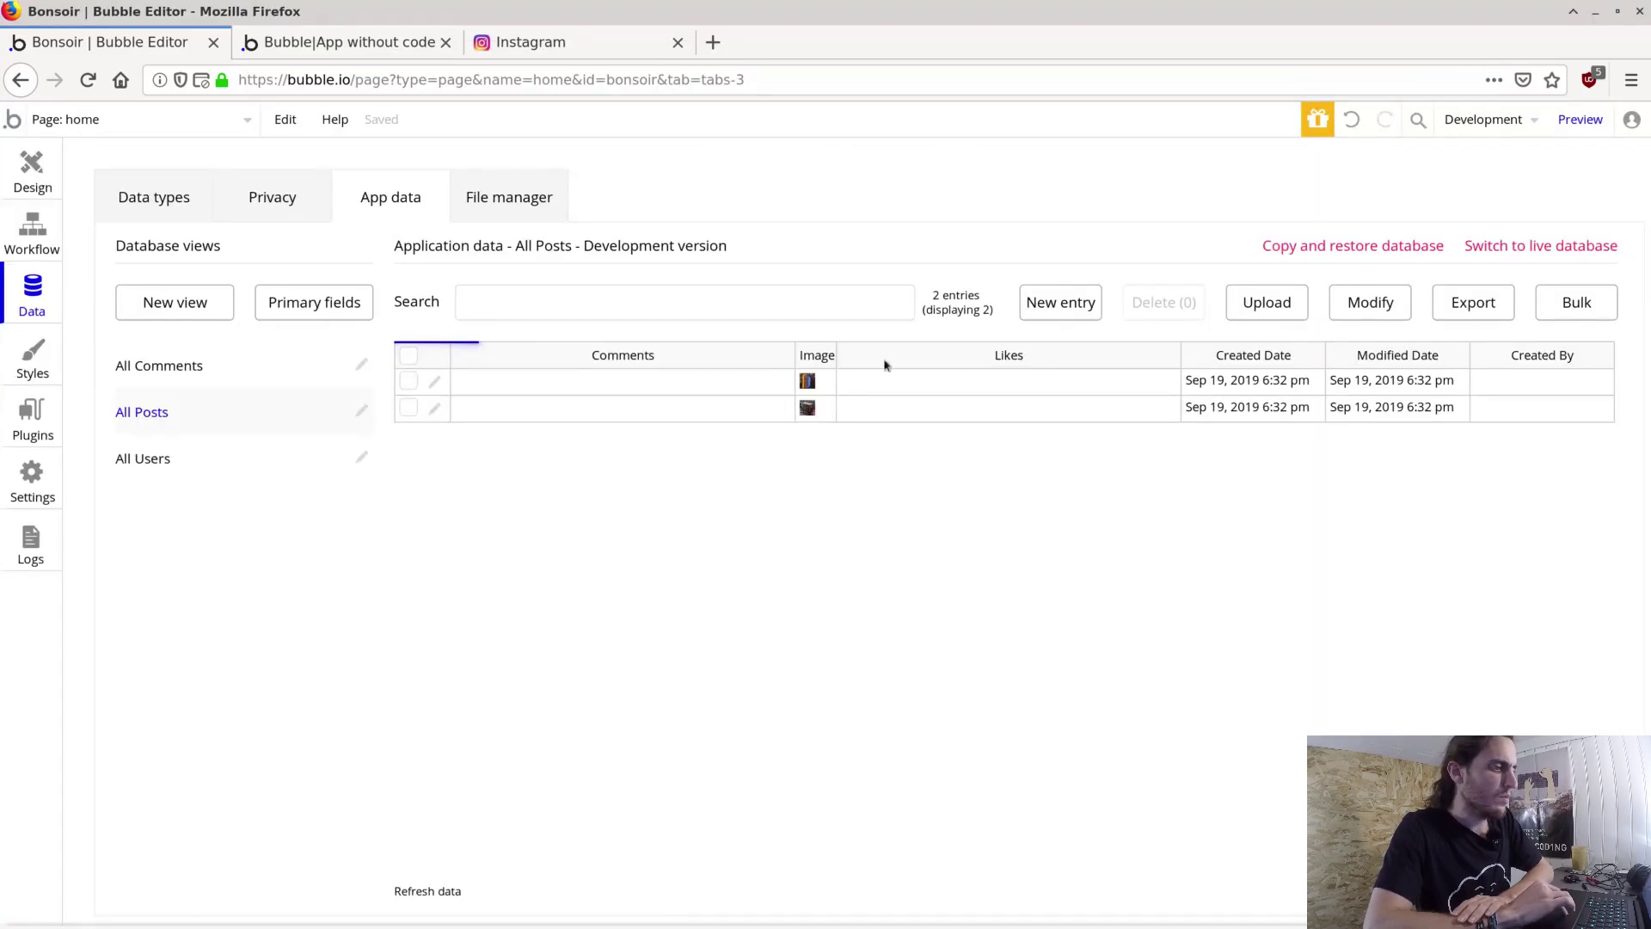
pyautogui.click(1094, 302)
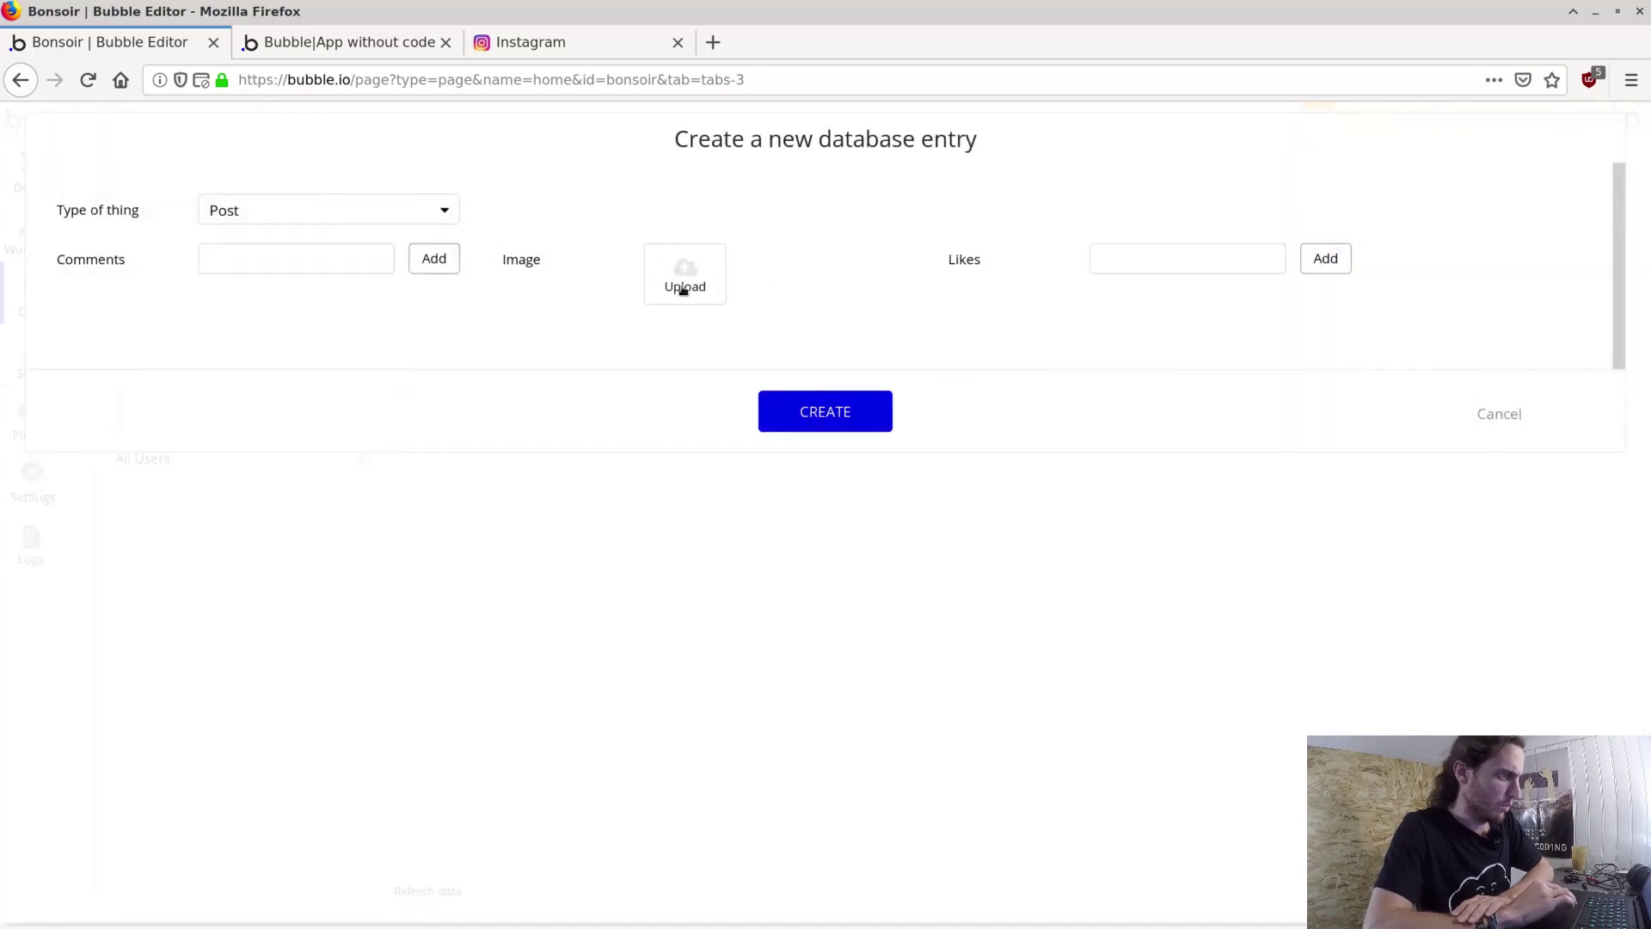
pyautogui.click(684, 287)
pyautogui.doubleClick(516, 587)
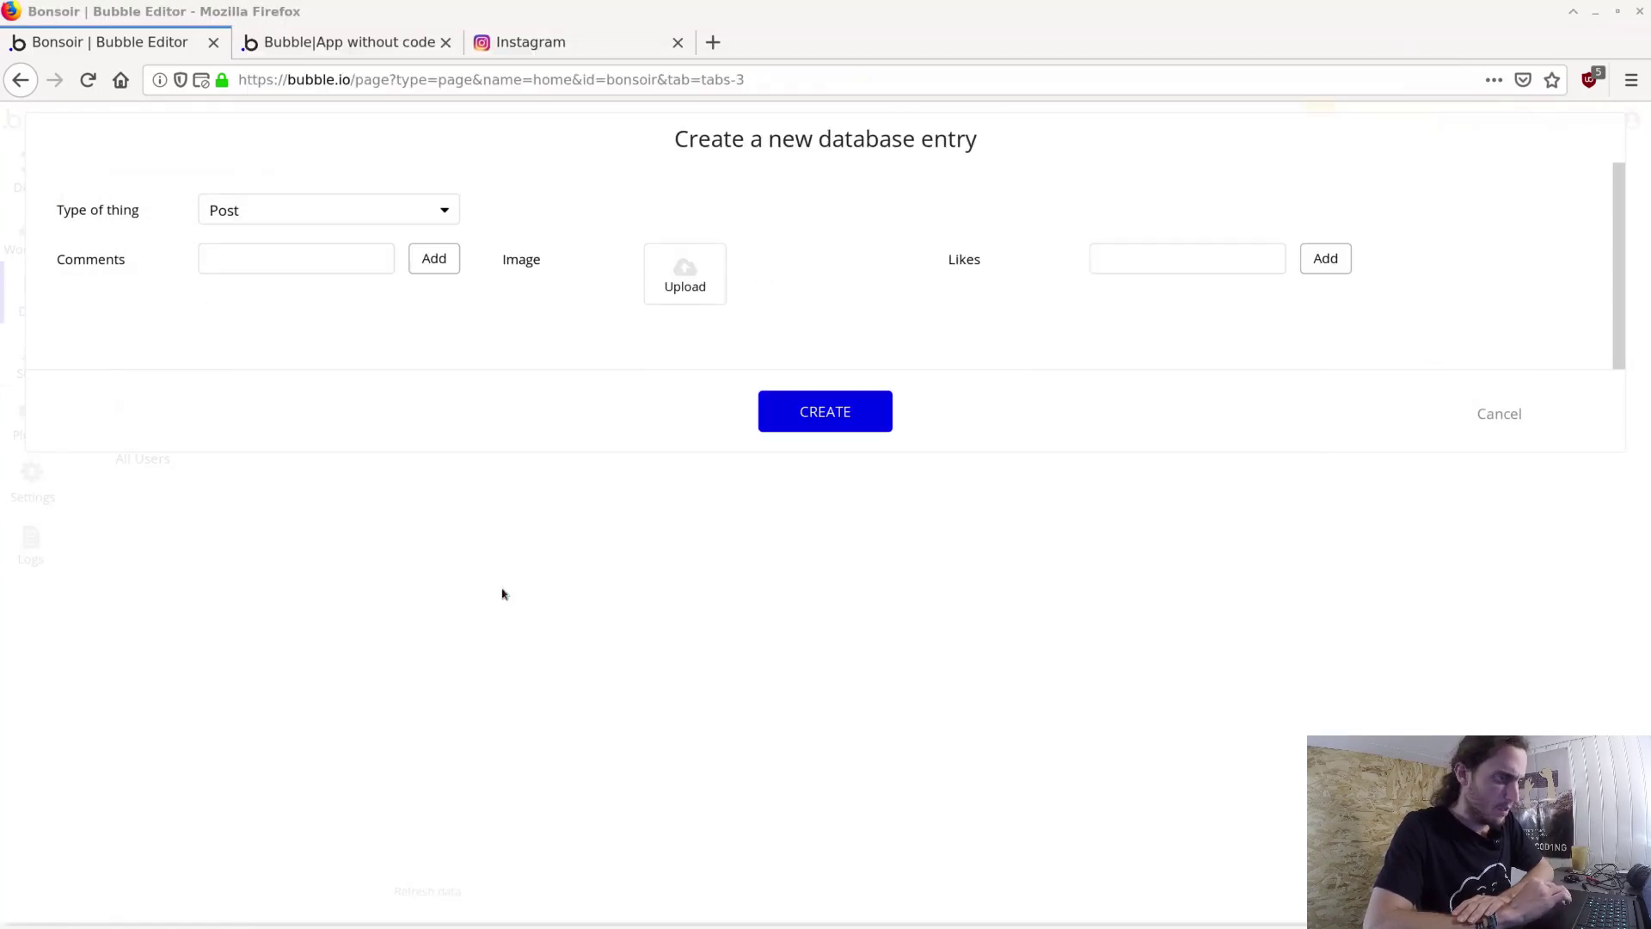
pyautogui.click(825, 412)
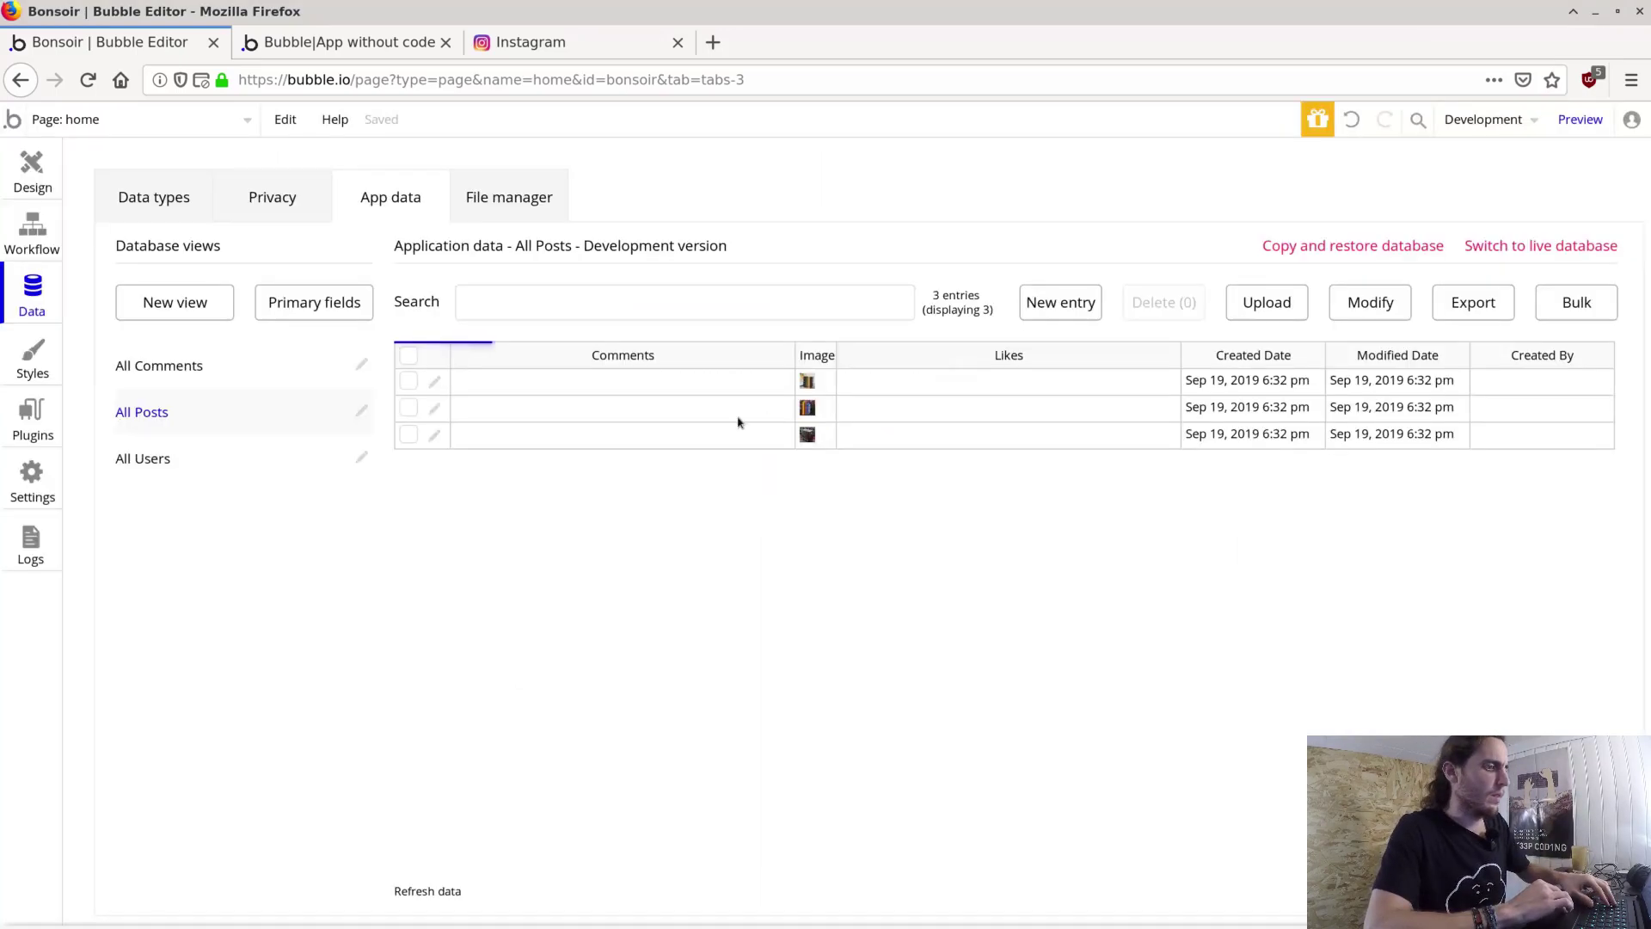
pyautogui.click(32, 172)
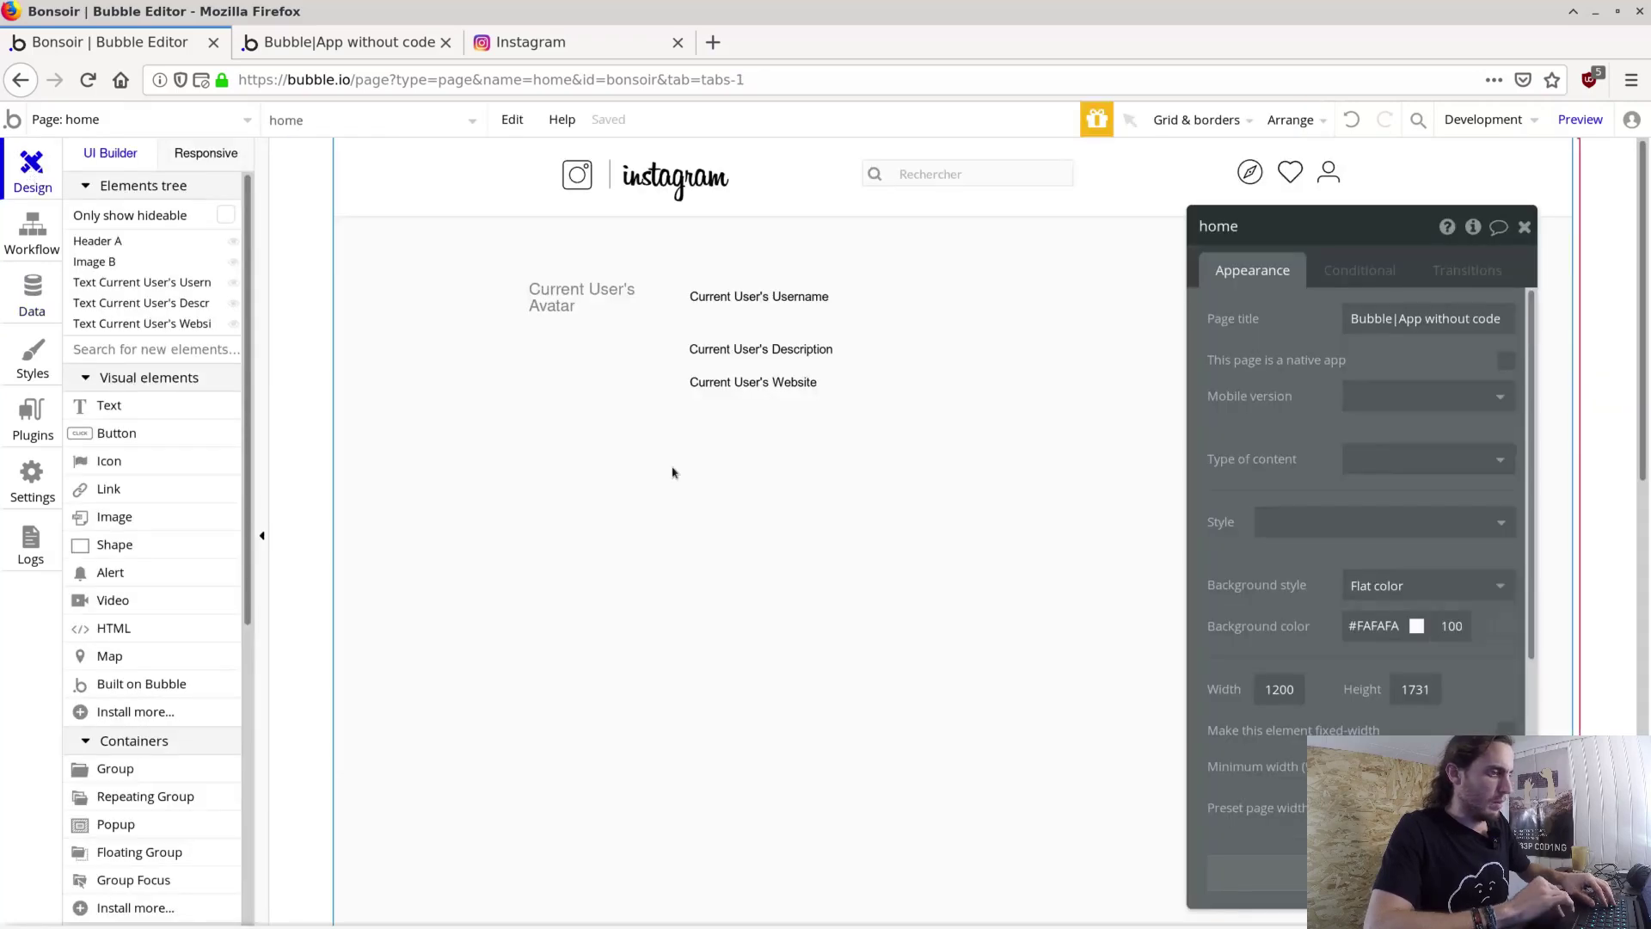
# Draw a repeating group below the profile details, stretching it toward the page bottom
pyautogui.click(1526, 227)
pyautogui.scroll(-4, 241, 484)
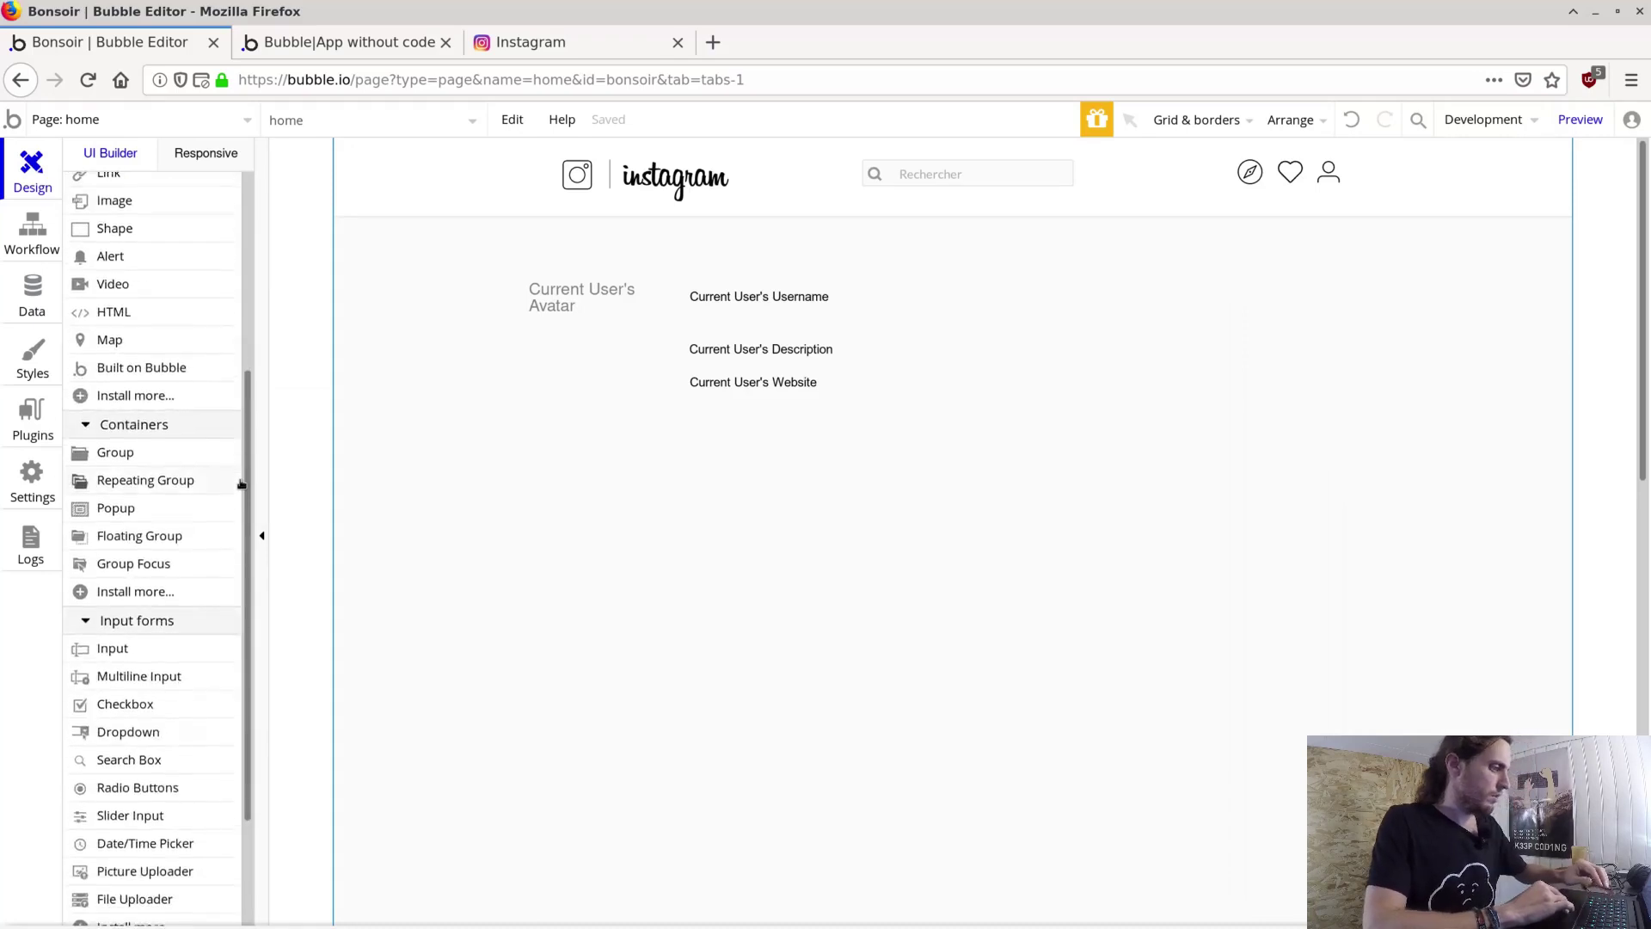
pyautogui.scroll(-3, 241, 484)
pyautogui.click(169, 272)
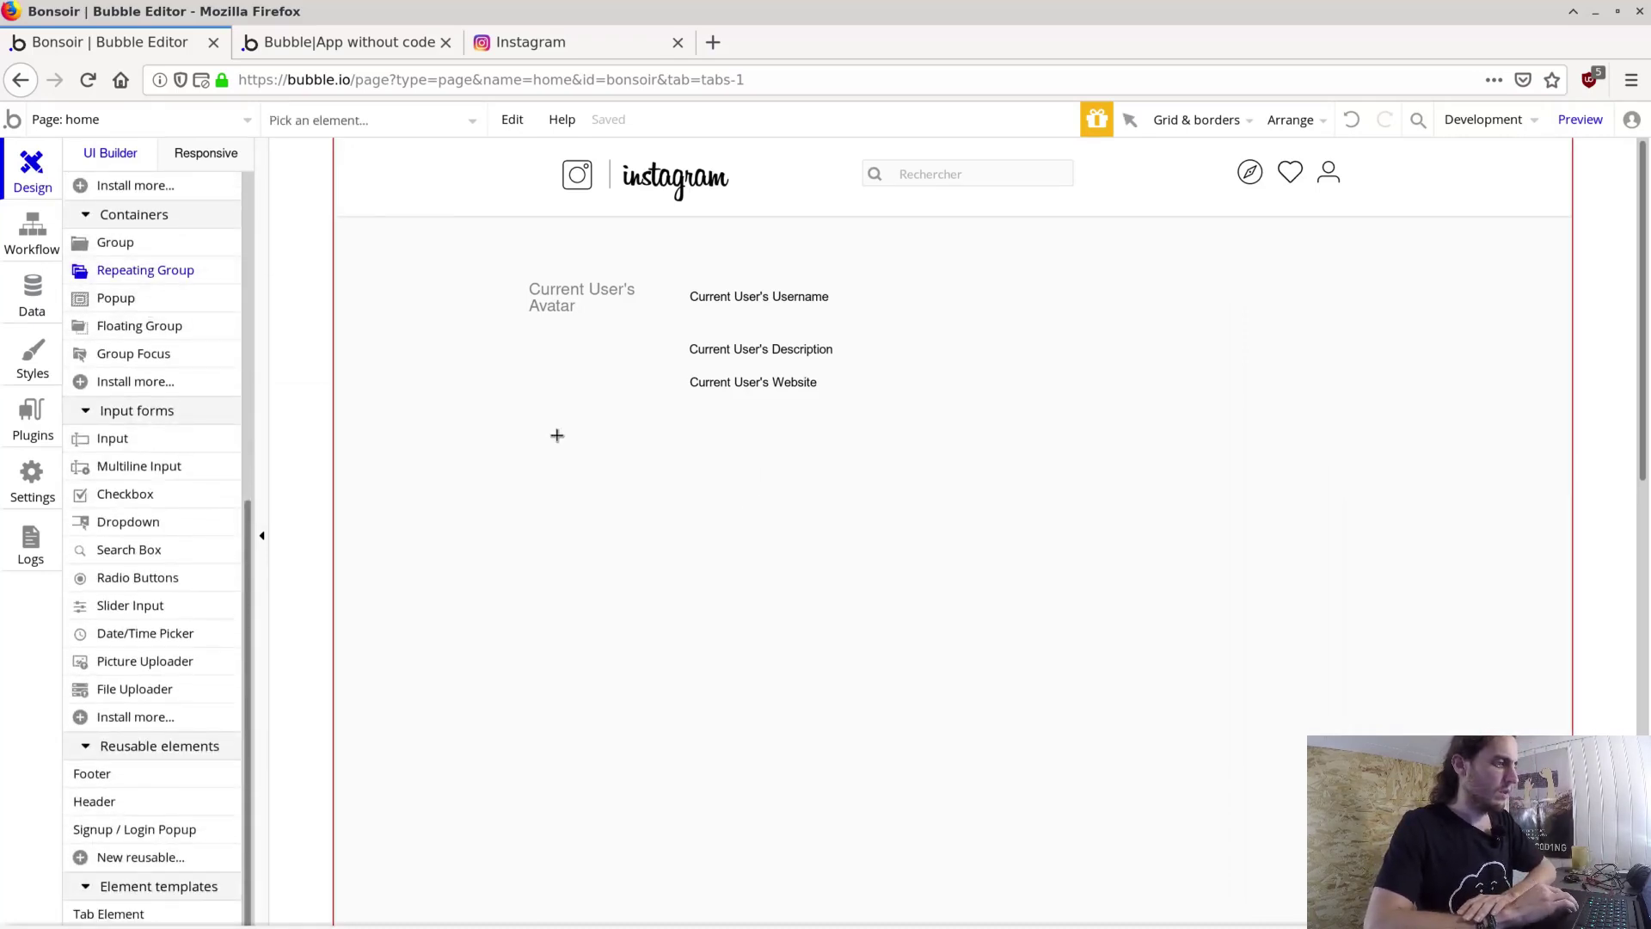
pyautogui.moveTo(553, 432); pyautogui.dragTo(1429, 762)
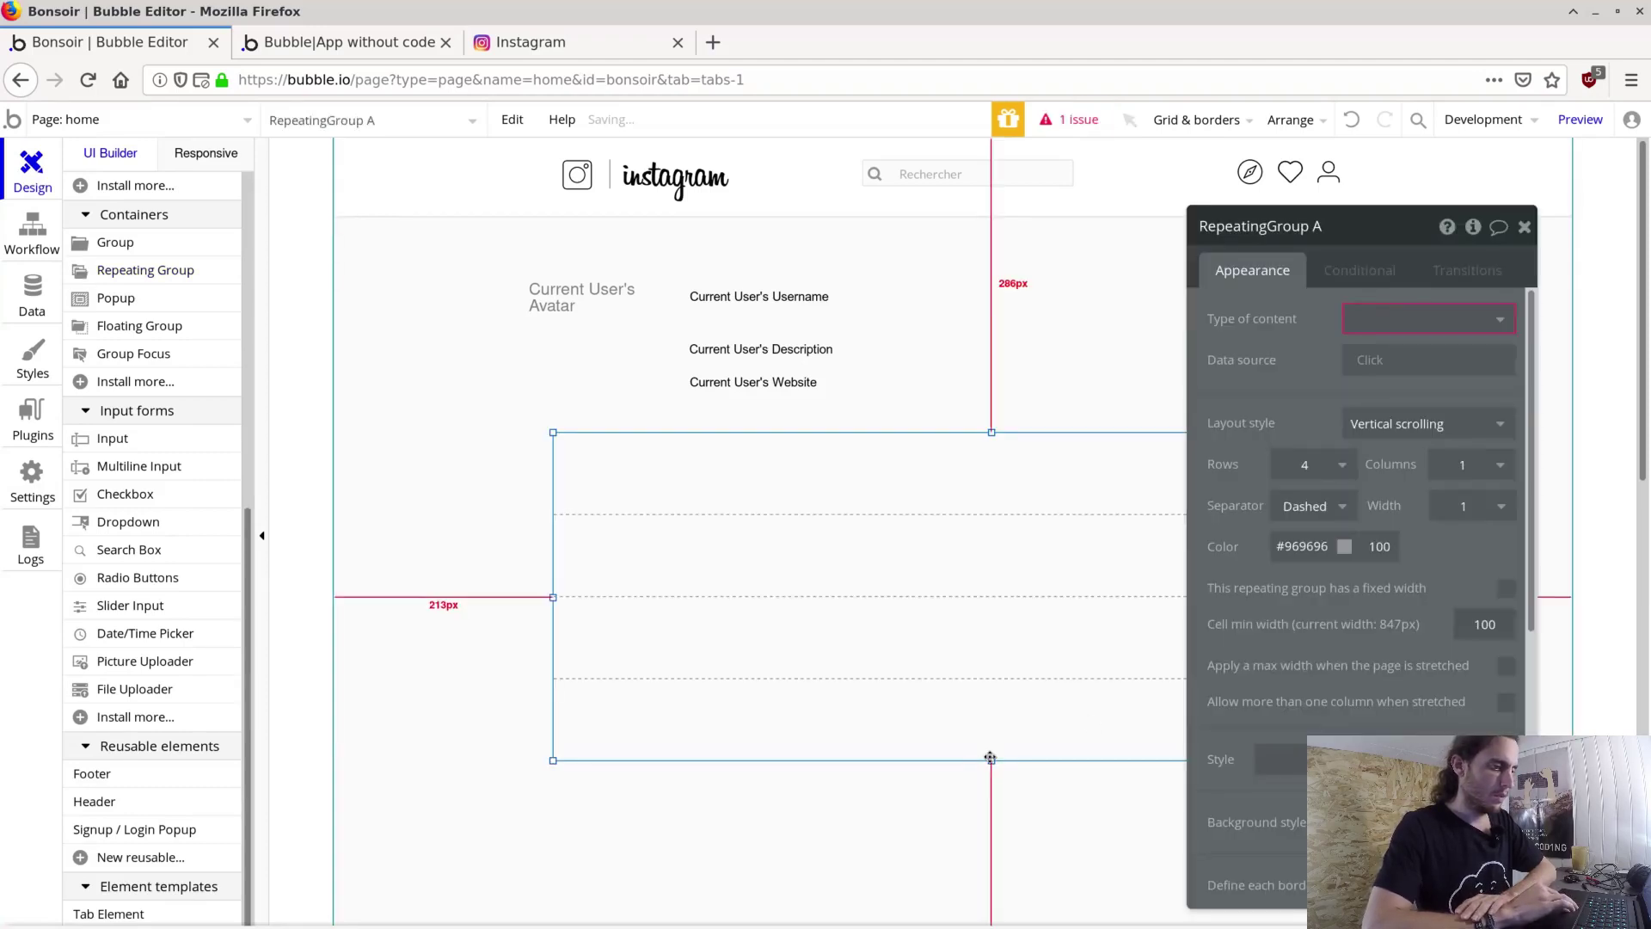
pyautogui.click(996, 767)
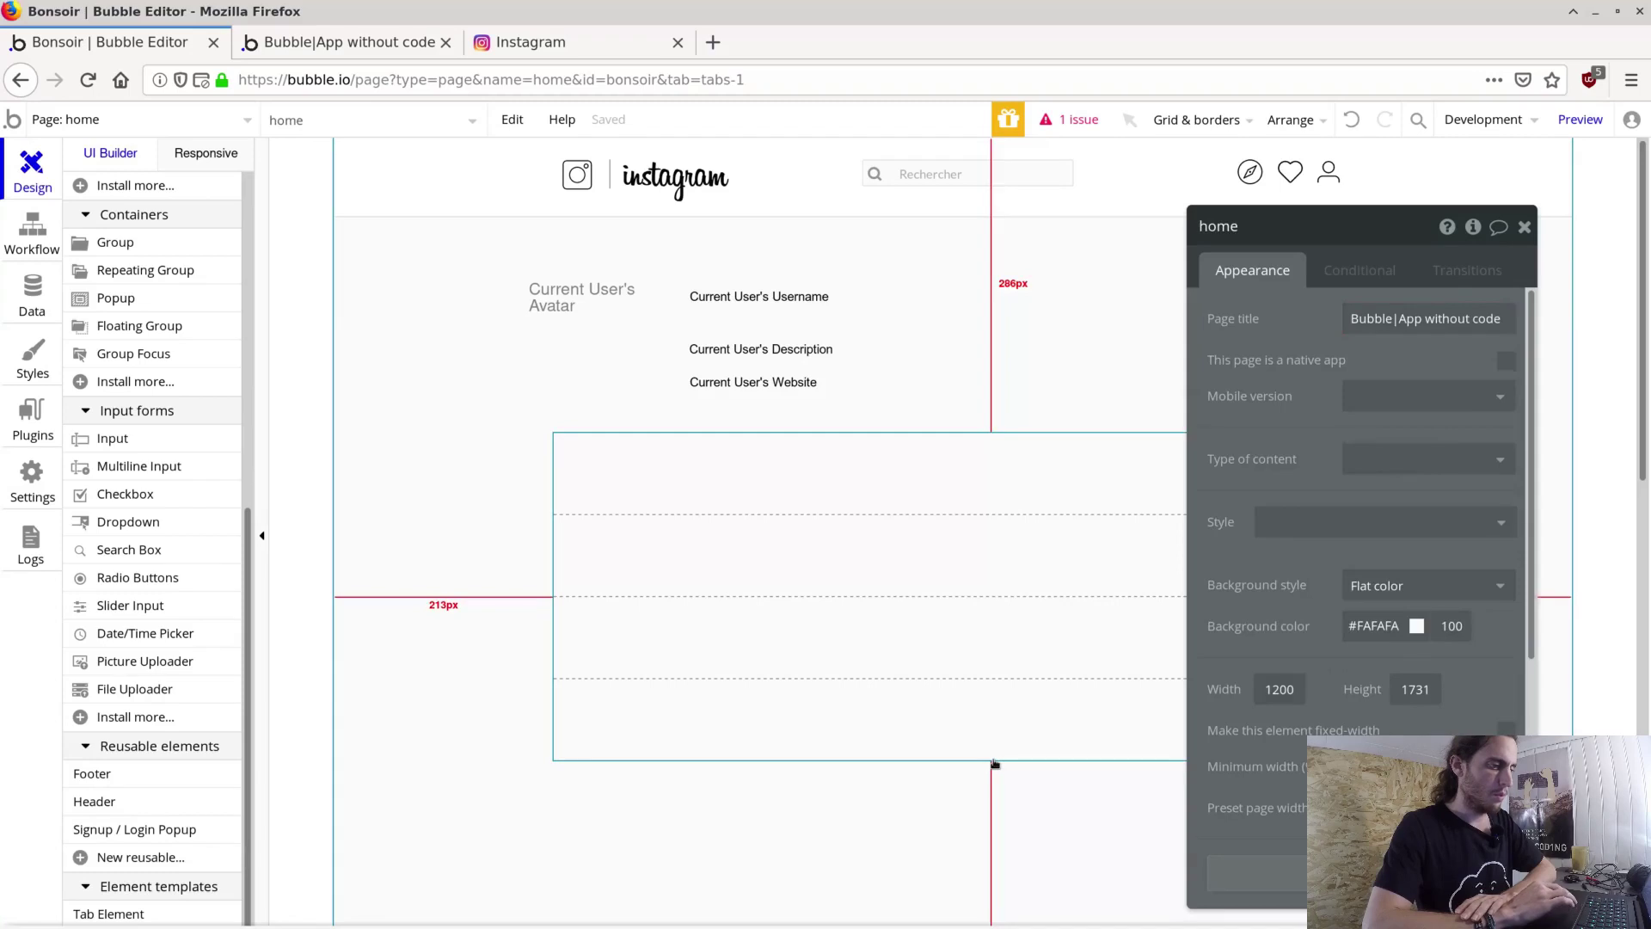
pyautogui.click(993, 753)
pyautogui.moveTo(993, 759); pyautogui.dragTo(991, 925)
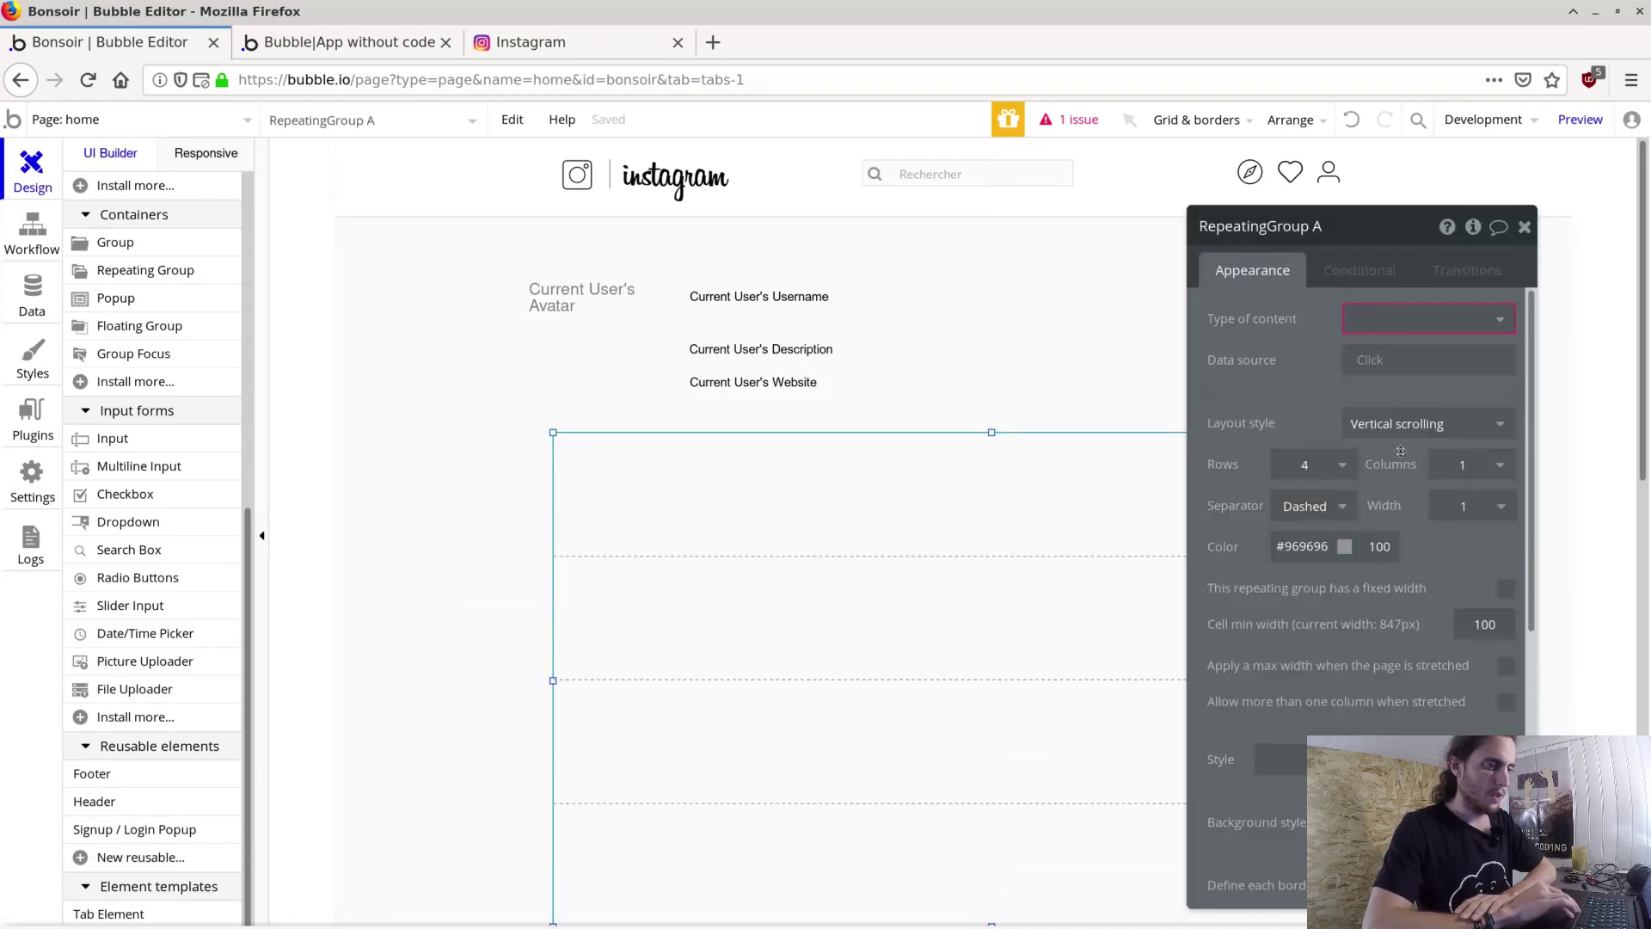
# Give the repeating group 3 columns and 2 rows, nudging it slightly left
pyautogui.click(1468, 465)
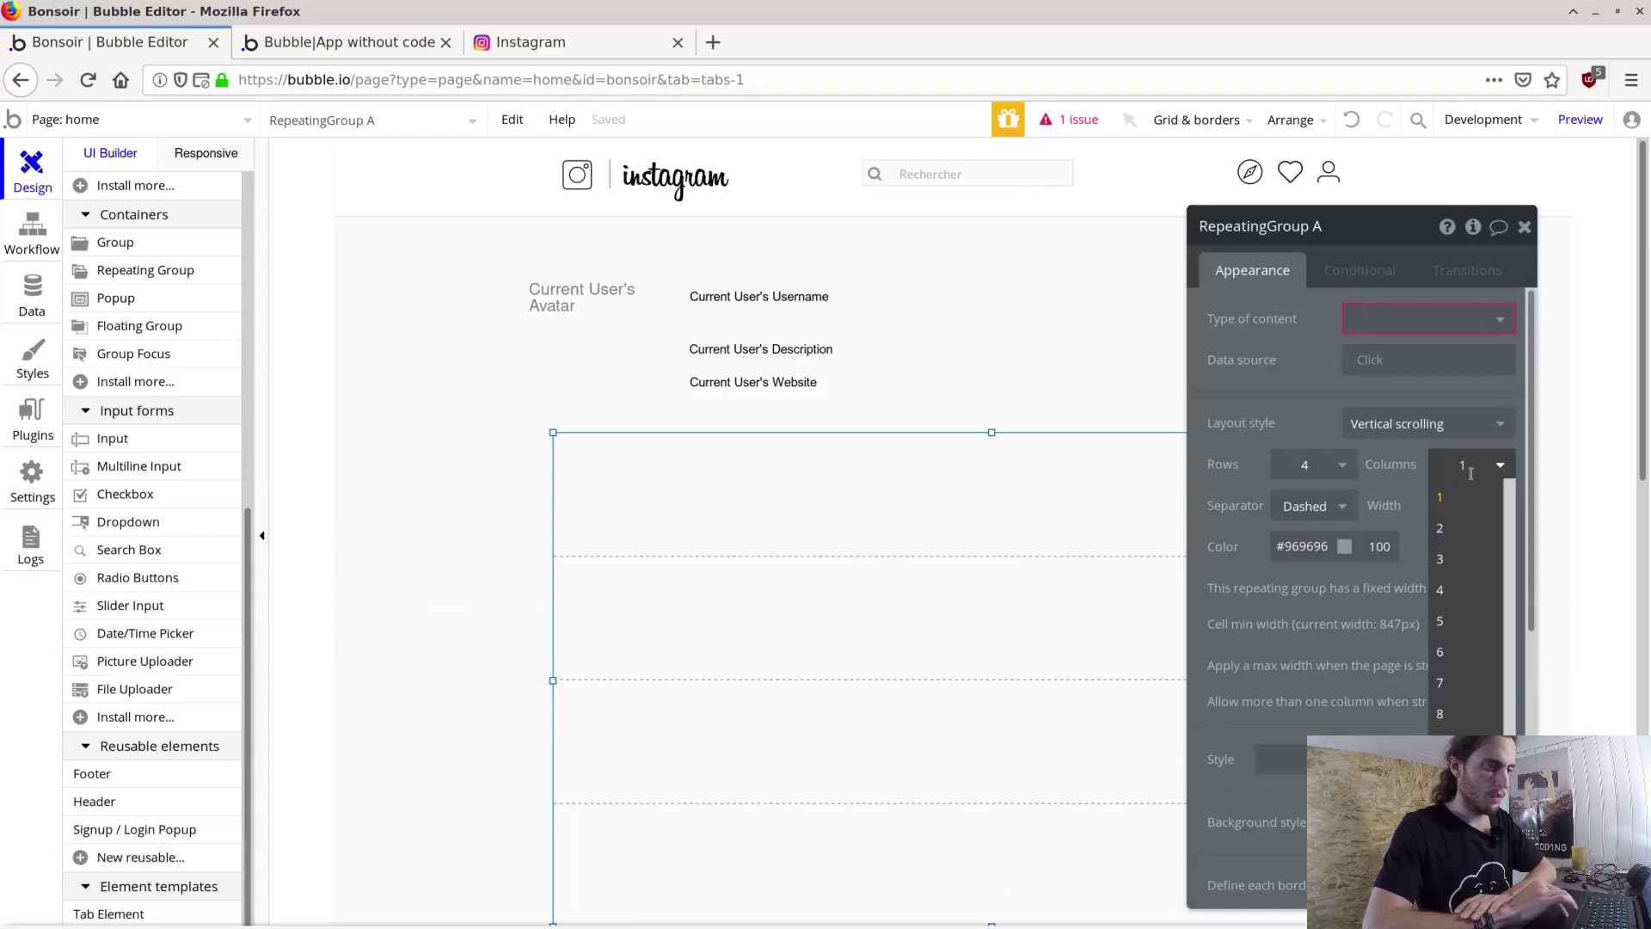
pyautogui.click(1462, 559)
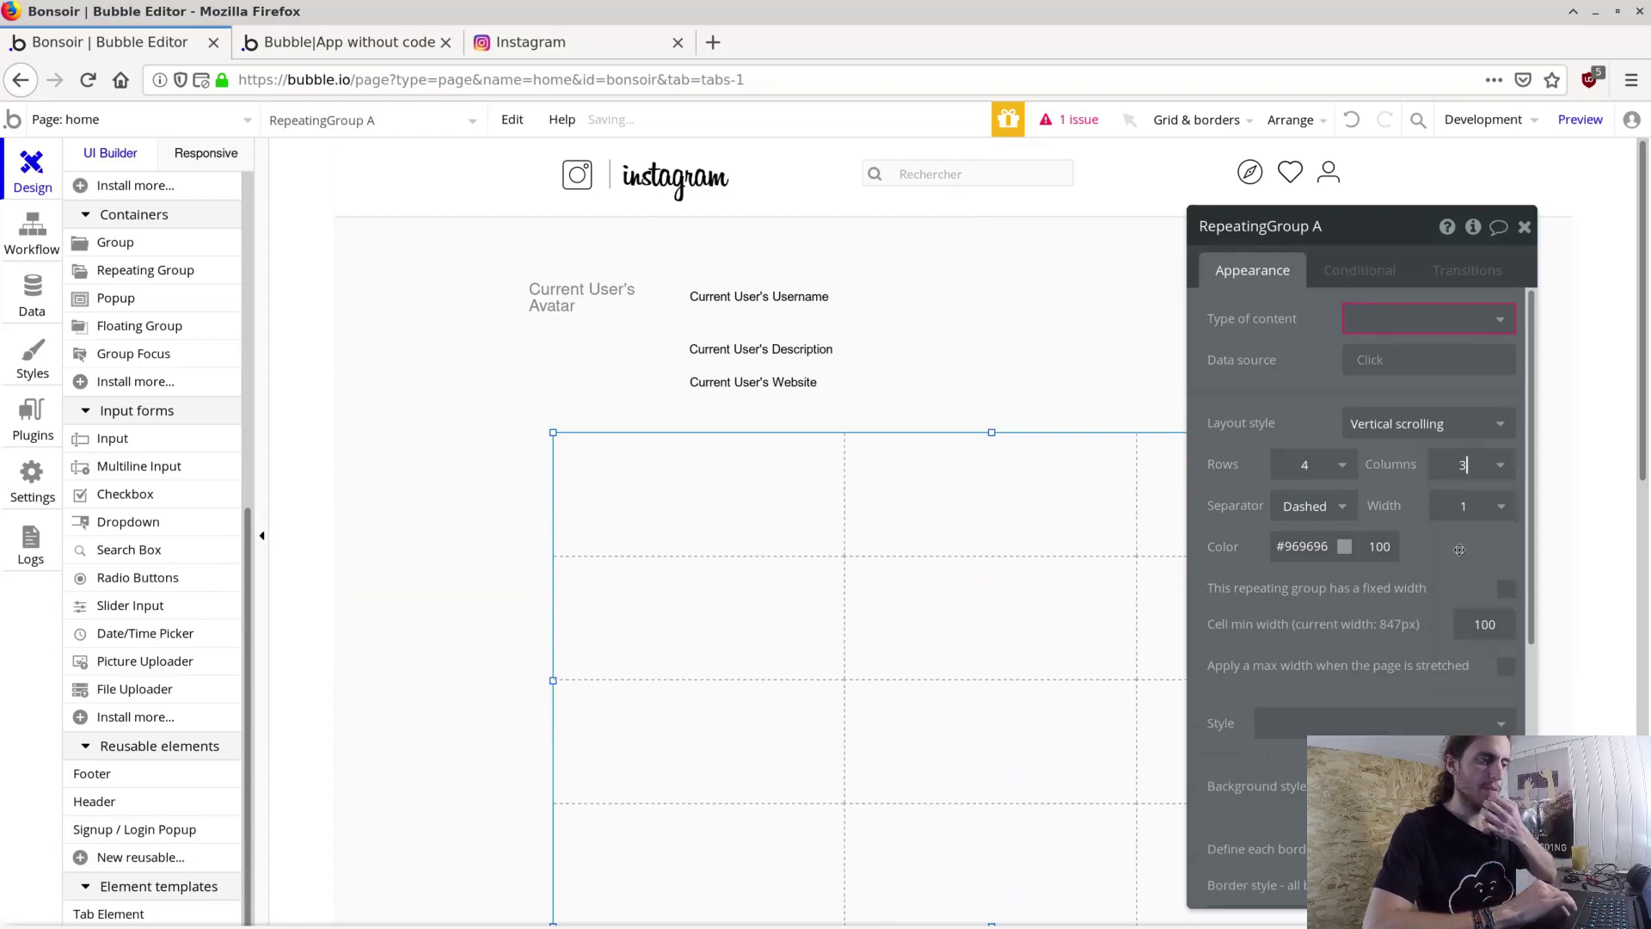
pyautogui.click(1315, 463)
pyautogui.click(1320, 550)
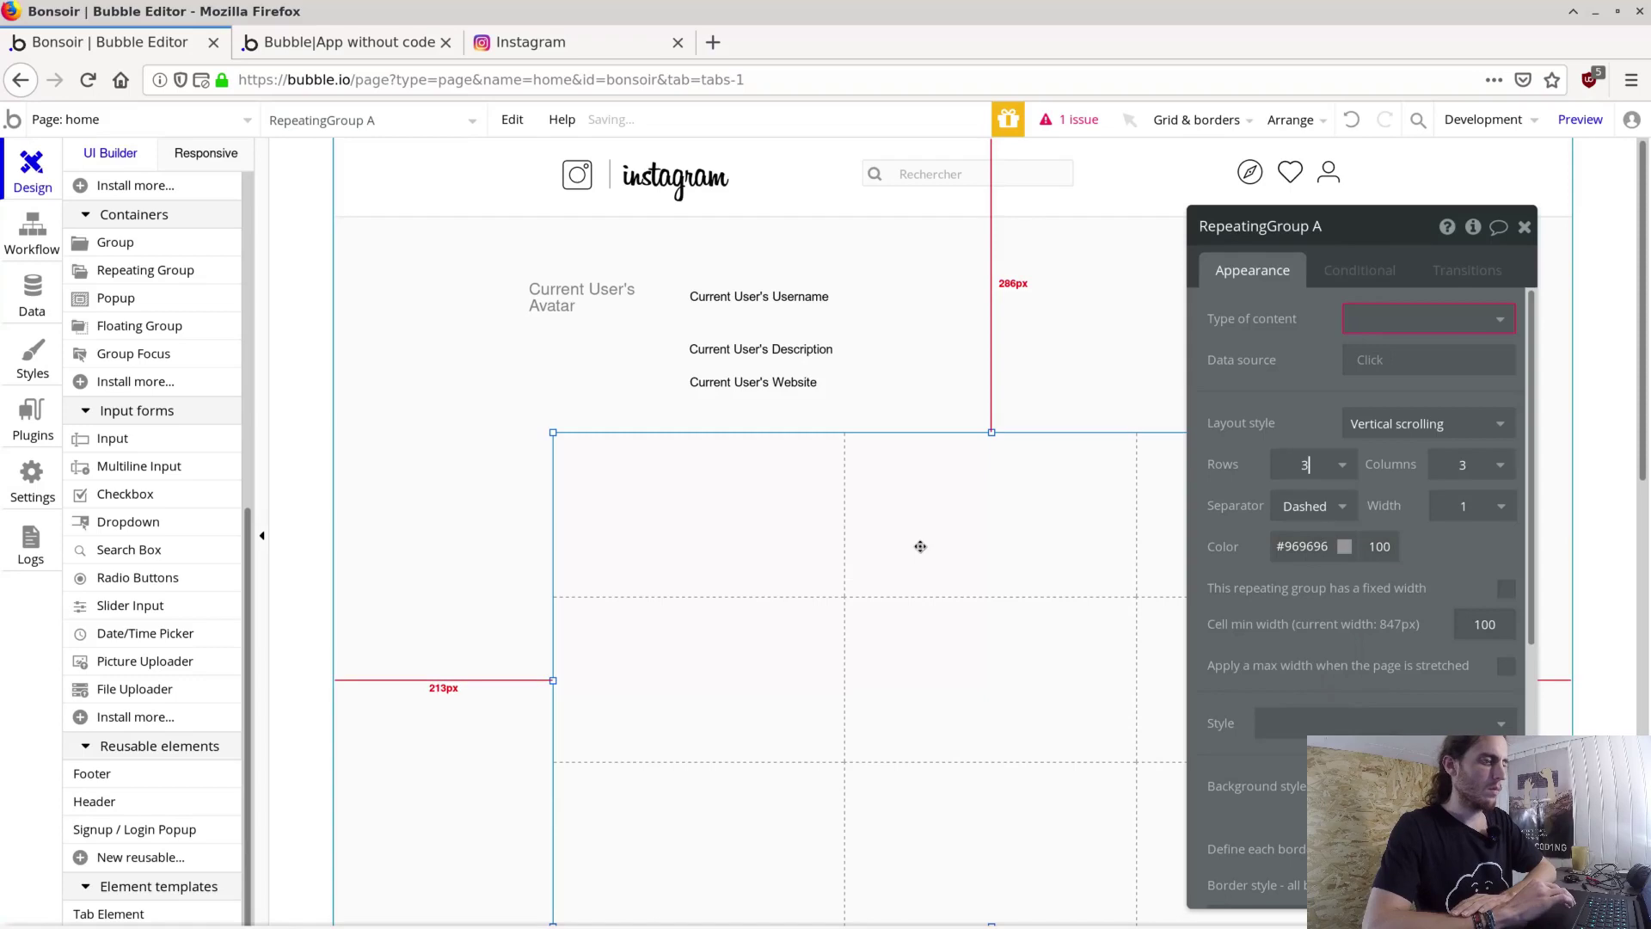
pyautogui.moveTo(868, 477); pyautogui.dragTo(826, 473)
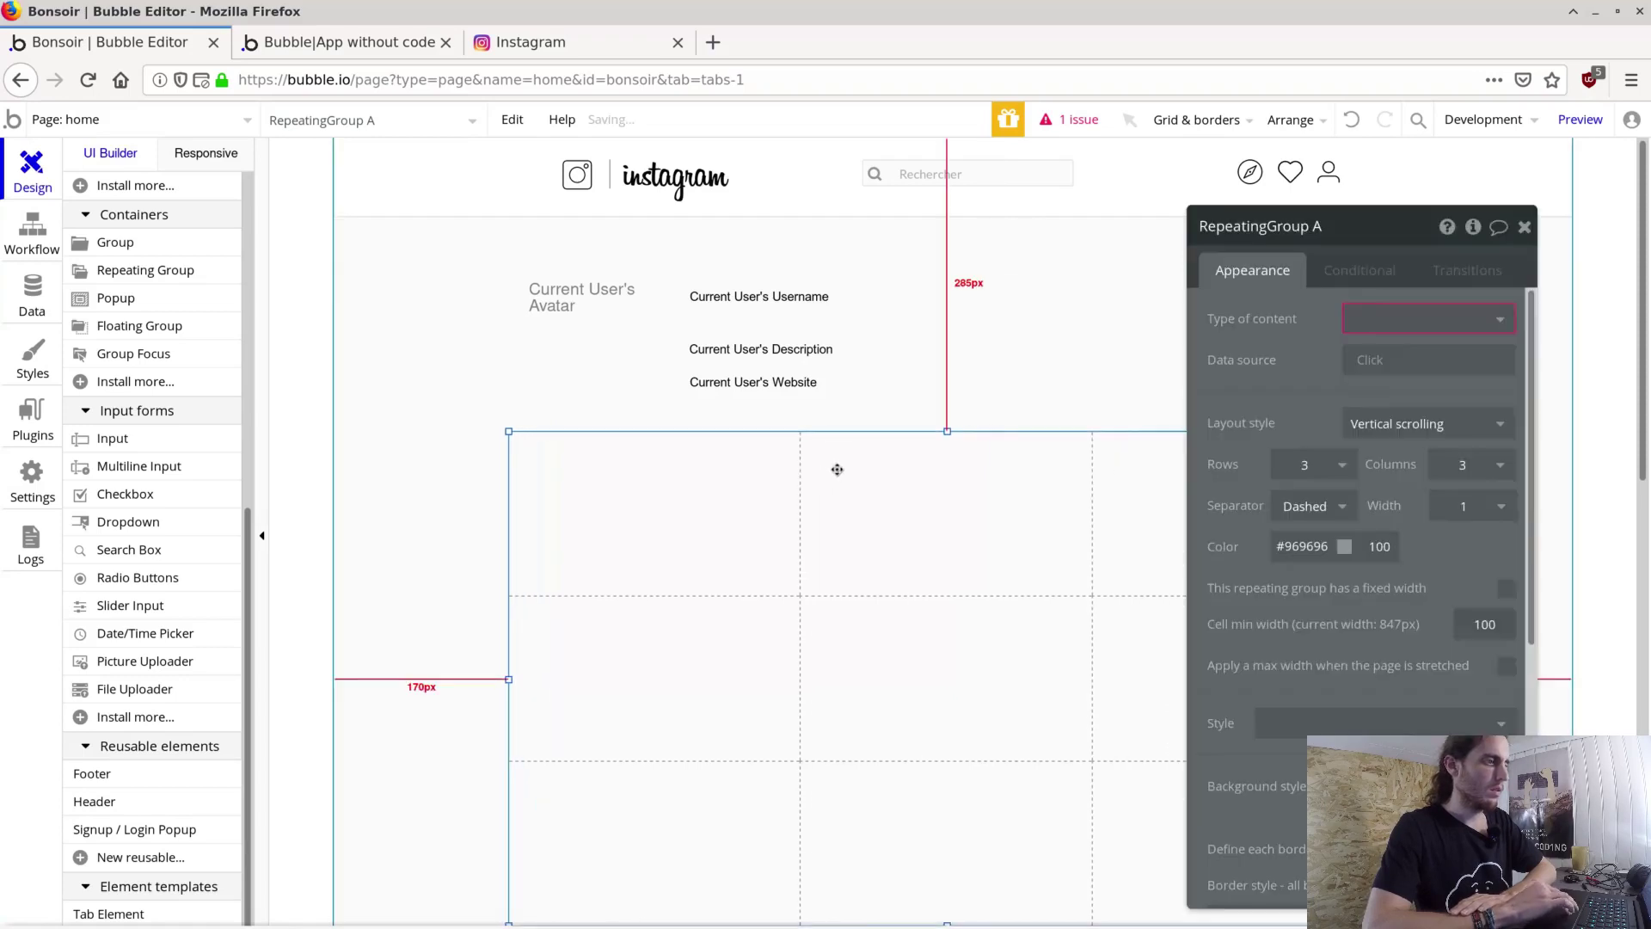
pyautogui.click(535, 37)
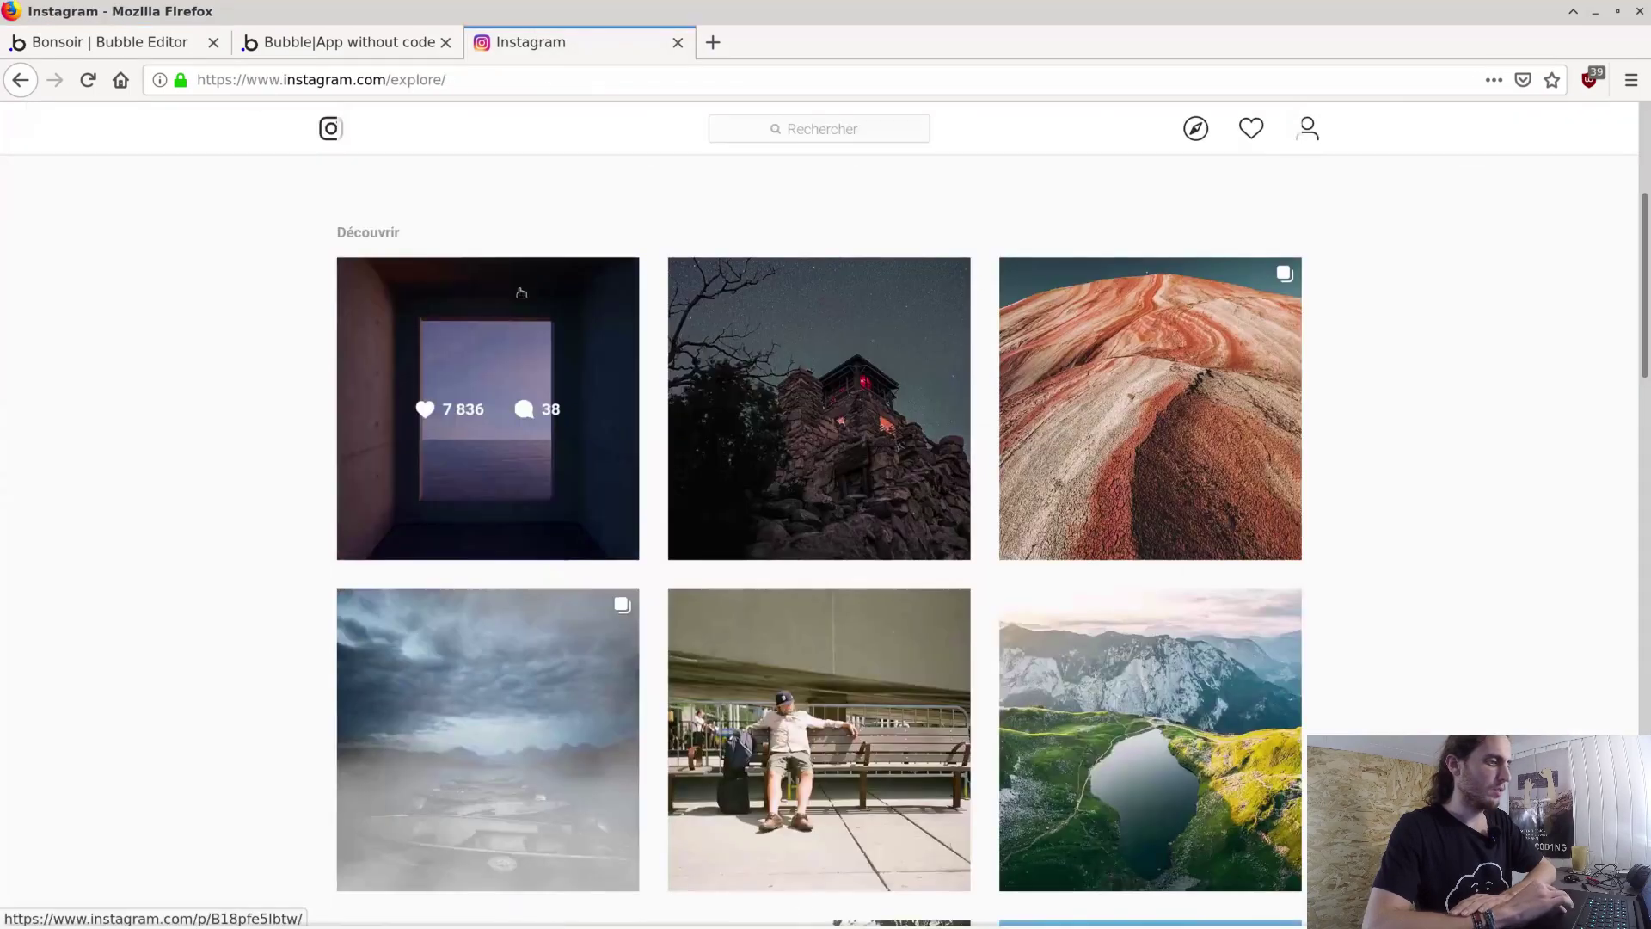
pyautogui.click(109, 42)
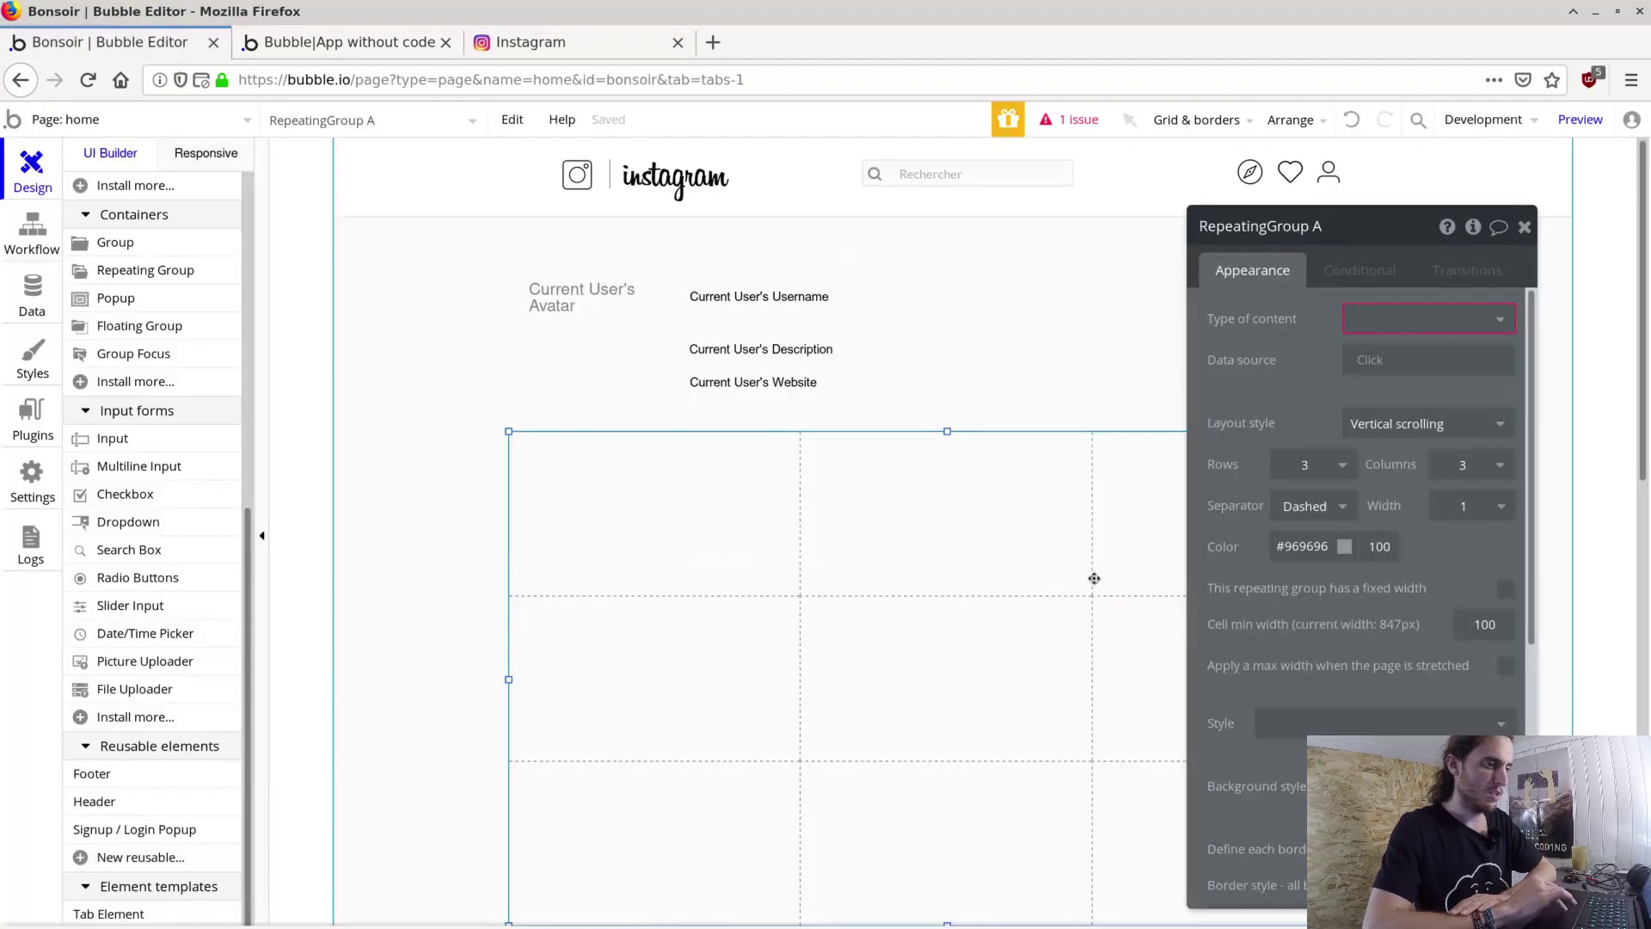
pyautogui.click(1351, 477)
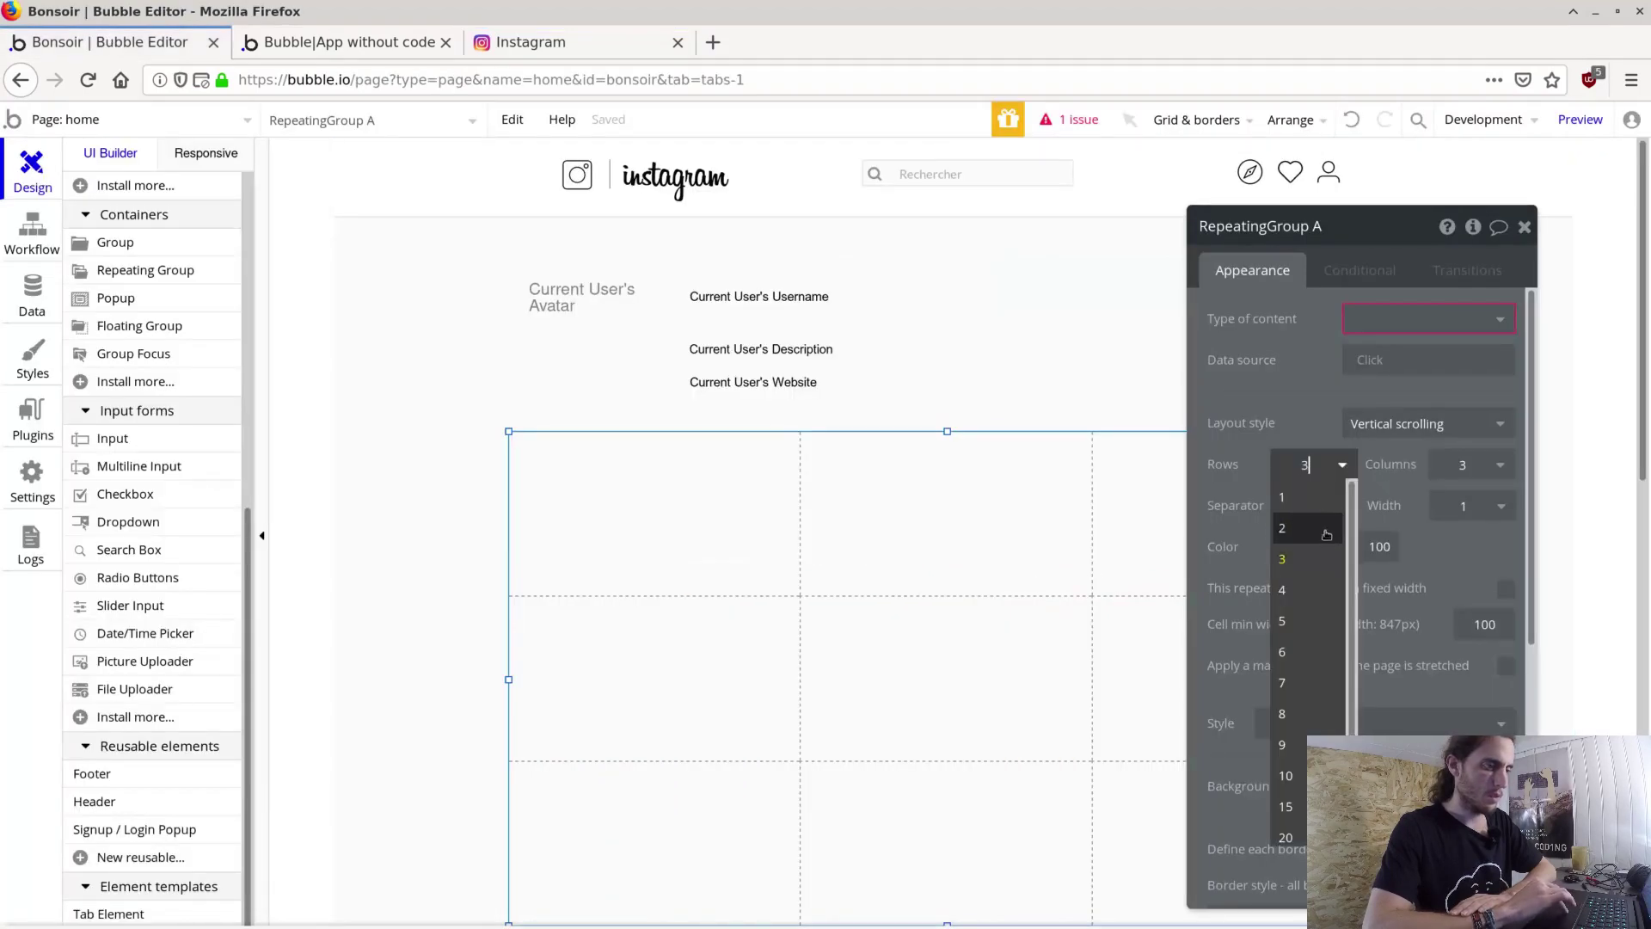
pyautogui.click(1311, 511)
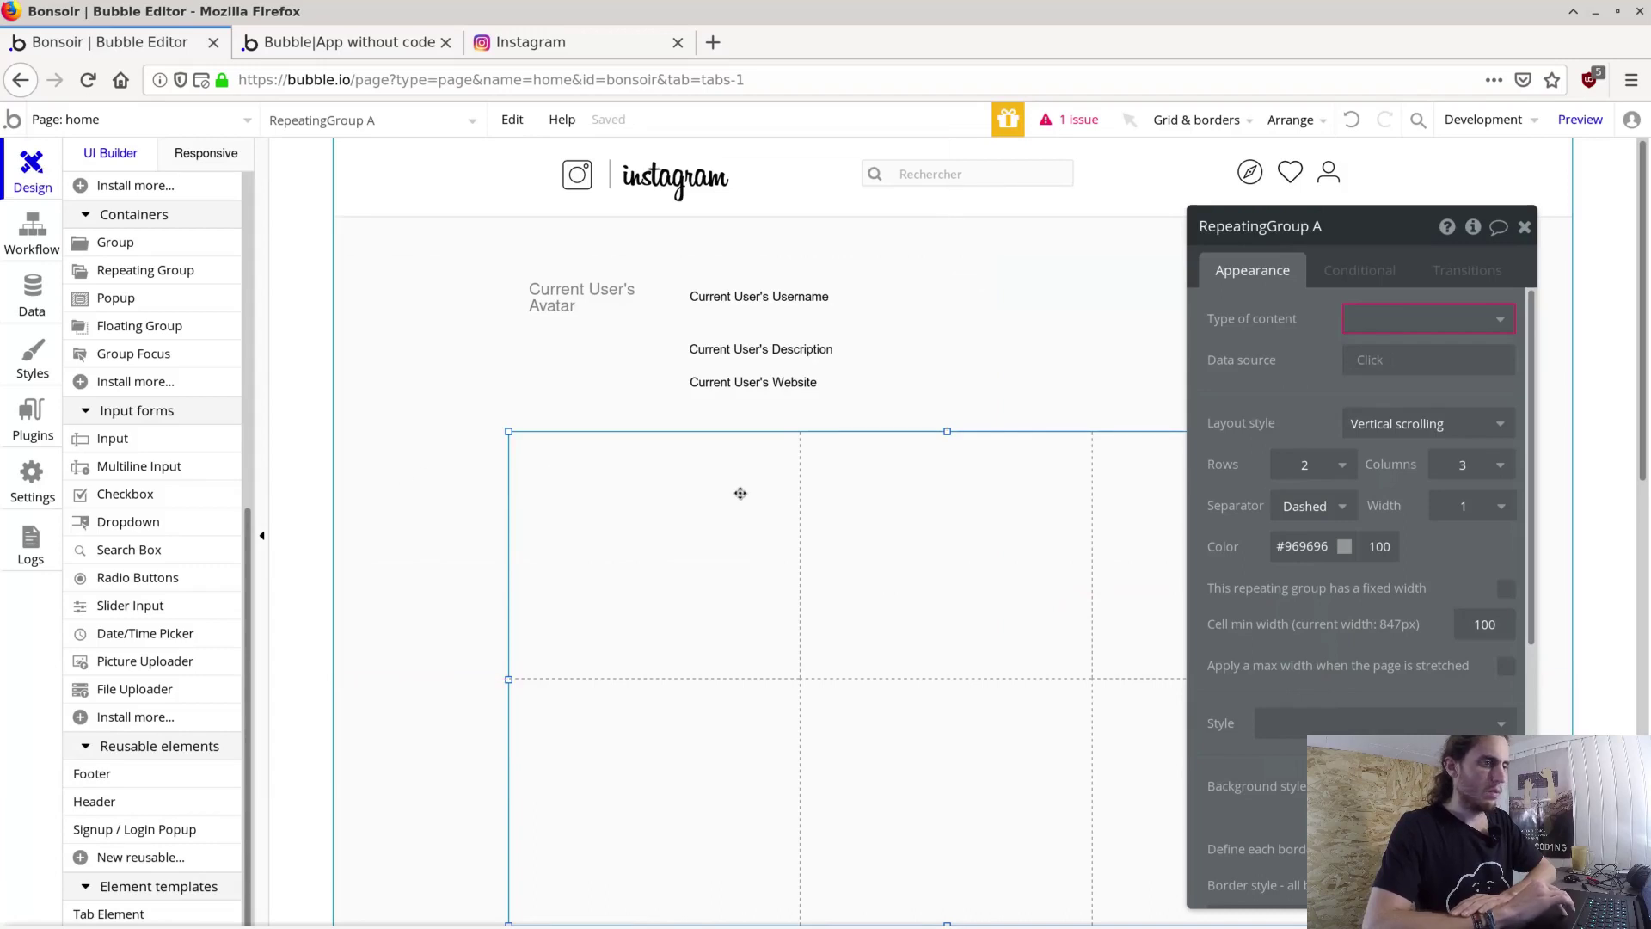
# Rename the repeating group to Posts
pyautogui.click(1340, 230)
pyautogui.hotkey('ctrl', 'a')
pyautogui.press('BackSpace')
pyautogui.write('Posts')
pyautogui.press('Return')
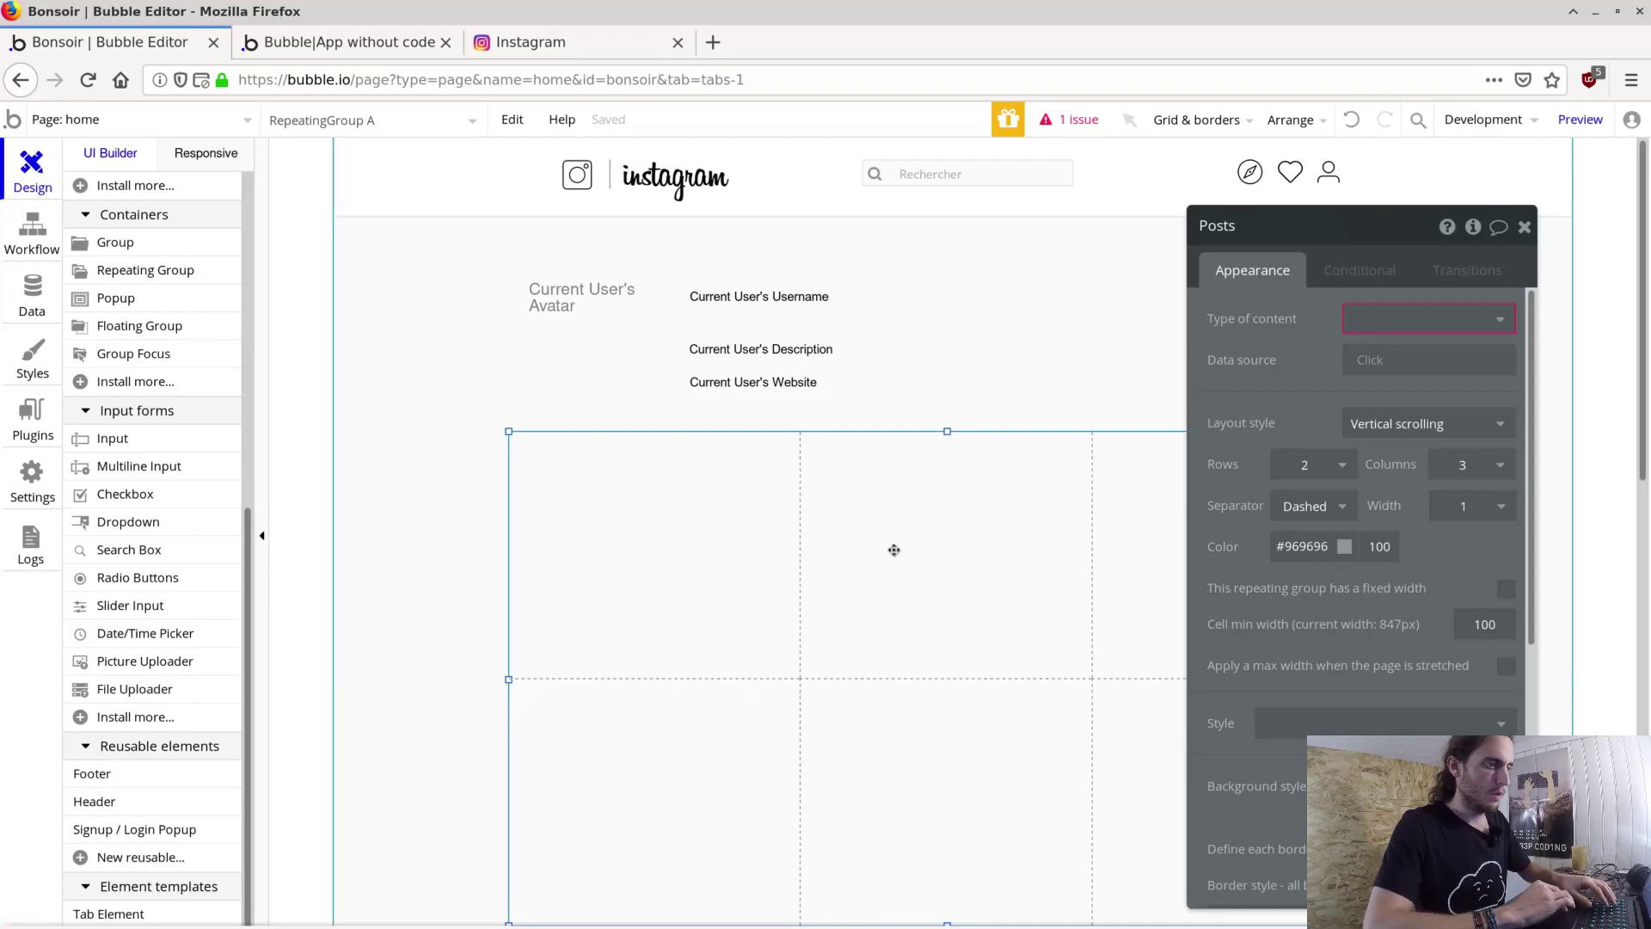
# Set the Posts group's content type to Post and its data source to Search for Posts
pyautogui.click(1429, 316)
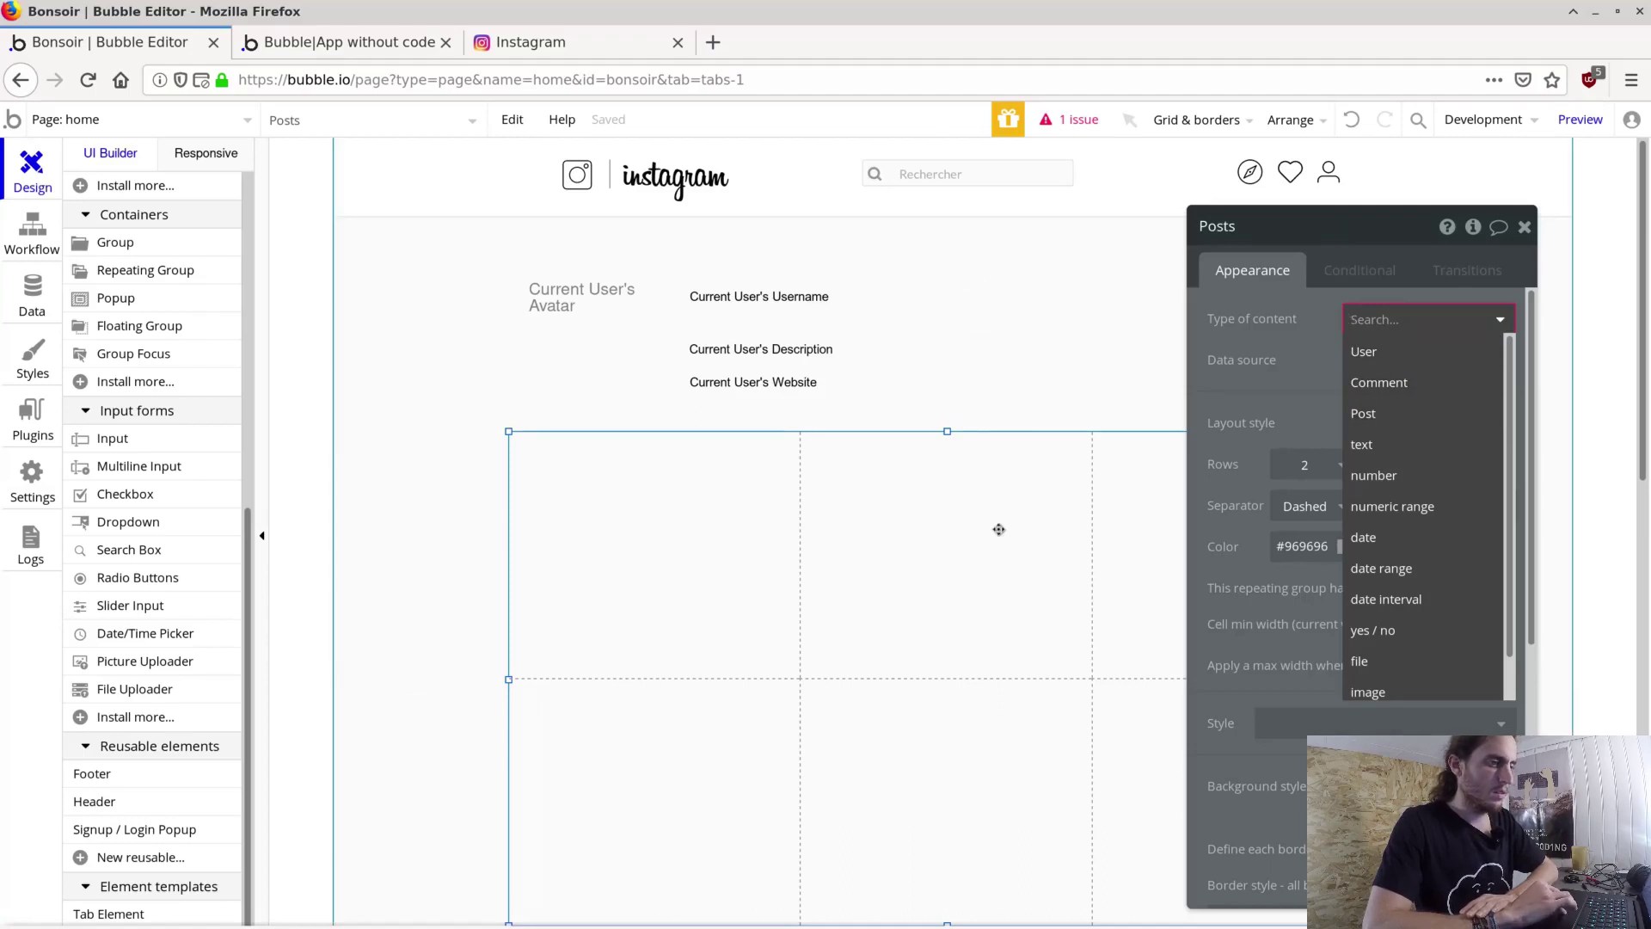
pyautogui.click(1399, 416)
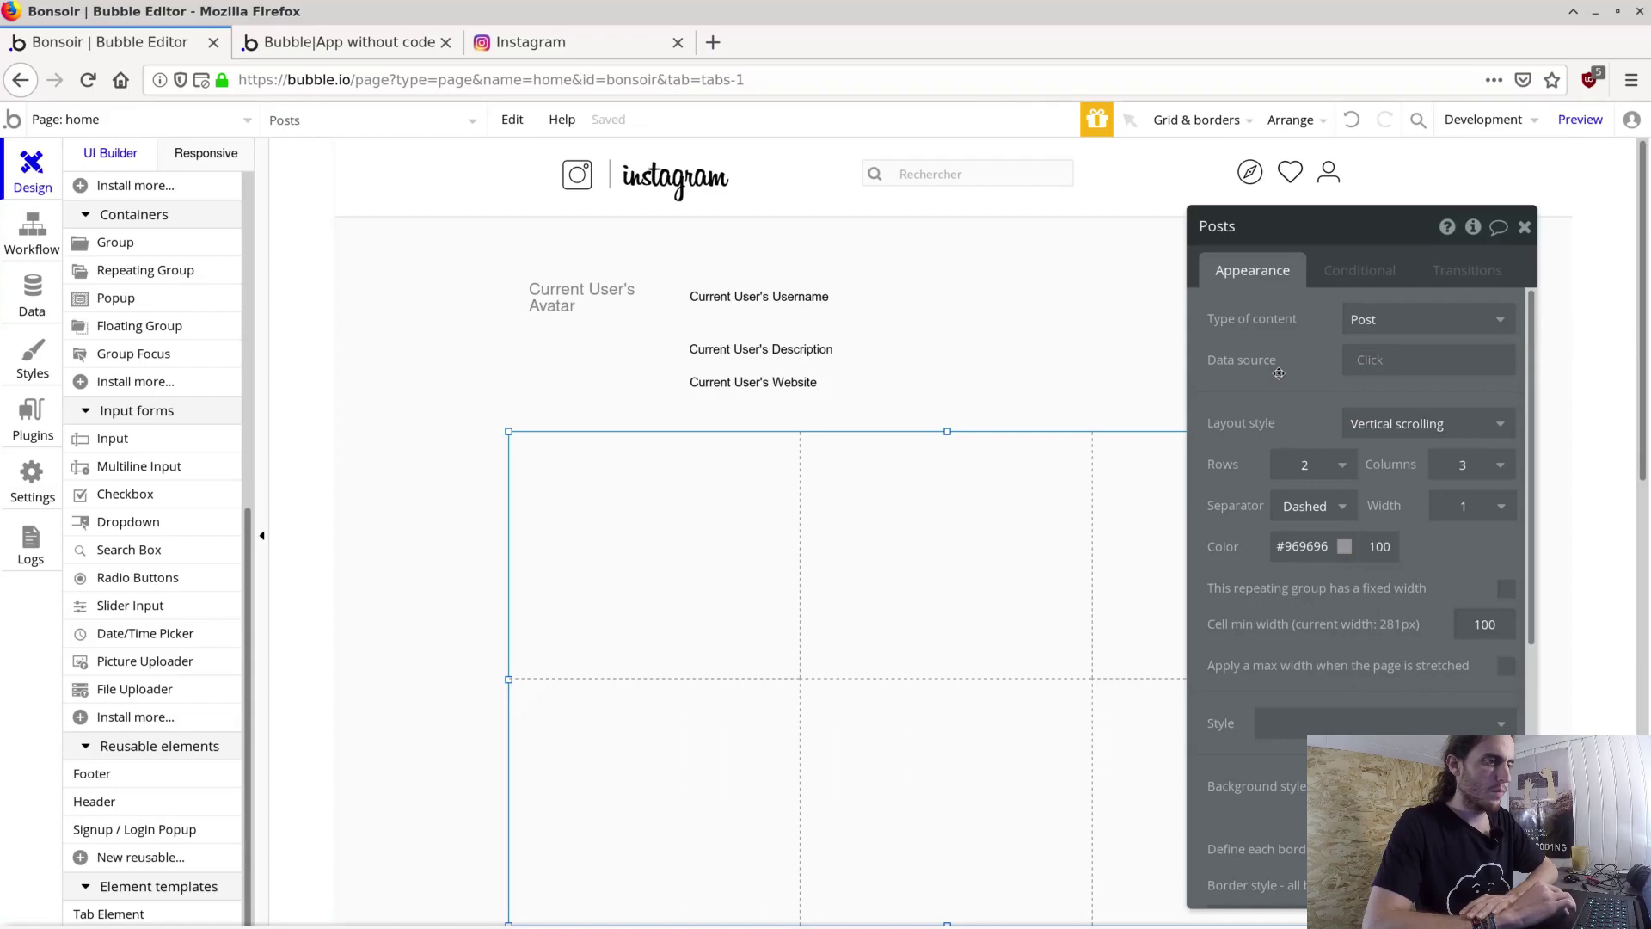
pyautogui.click(1381, 361)
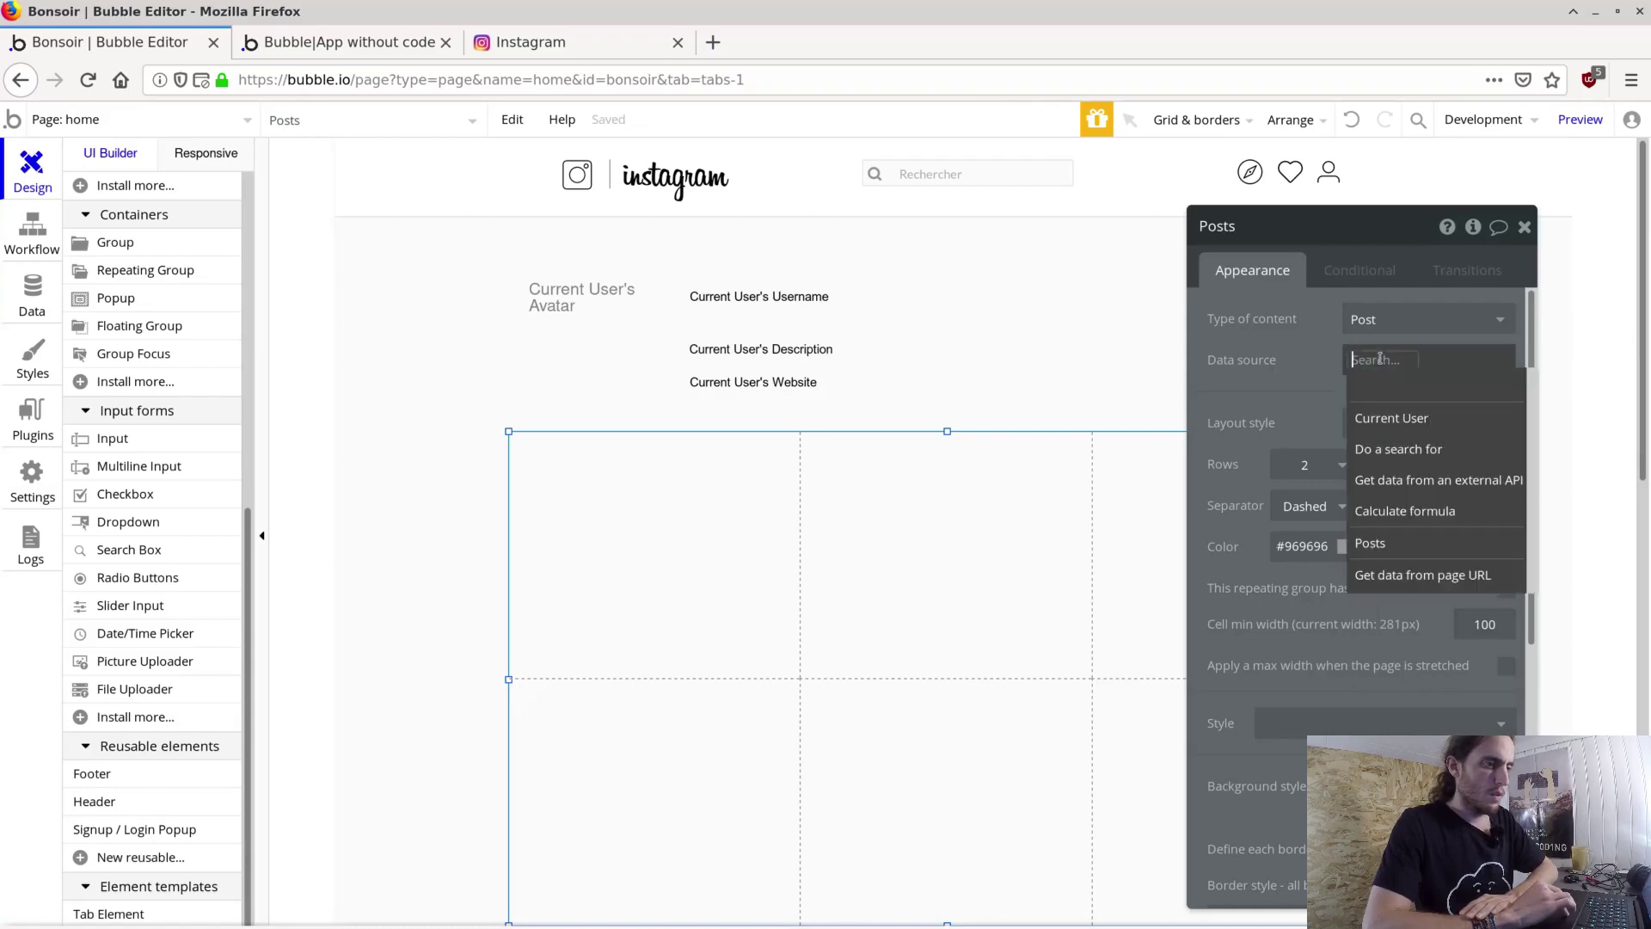
pyautogui.click(1395, 449)
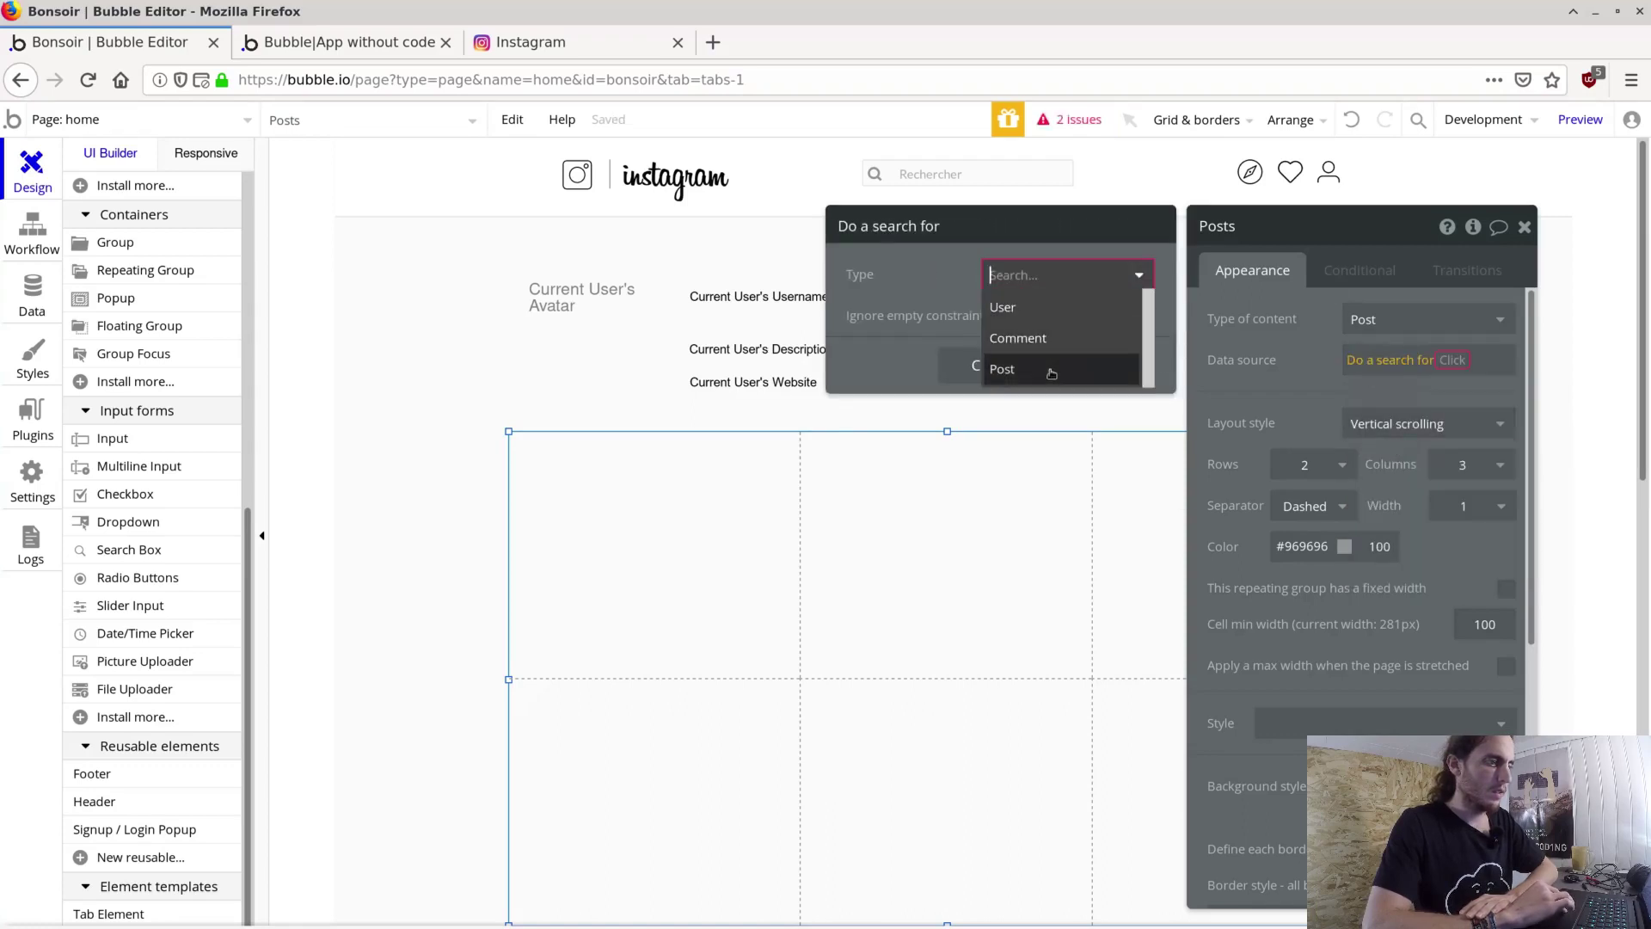
pyautogui.click(1053, 362)
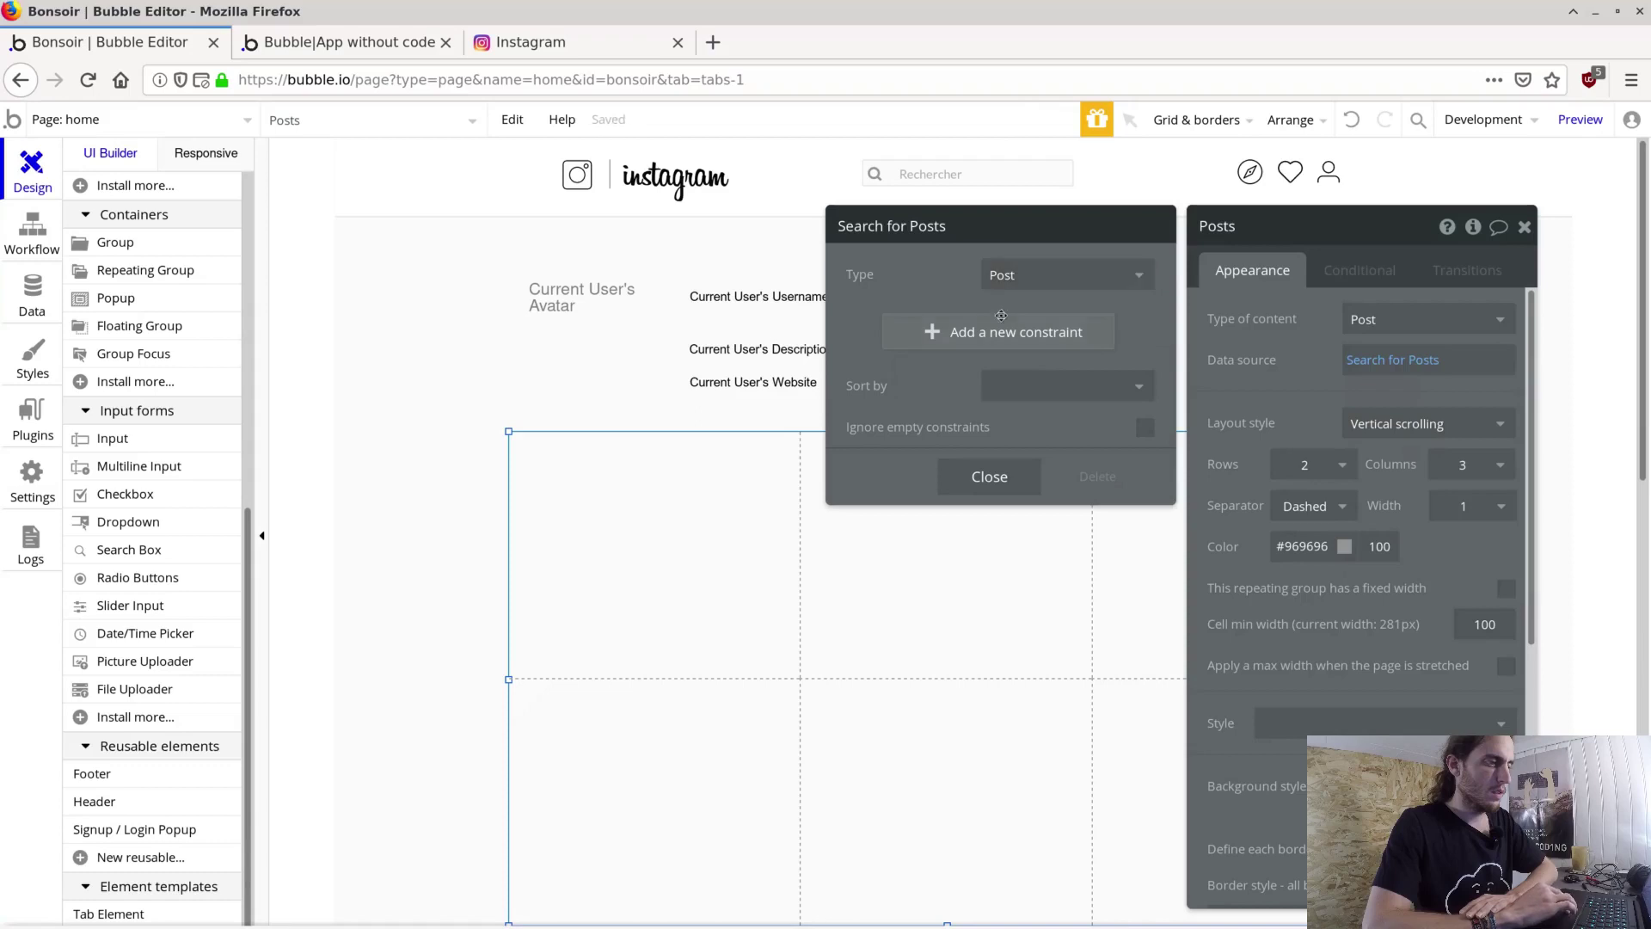
pyautogui.click(989, 477)
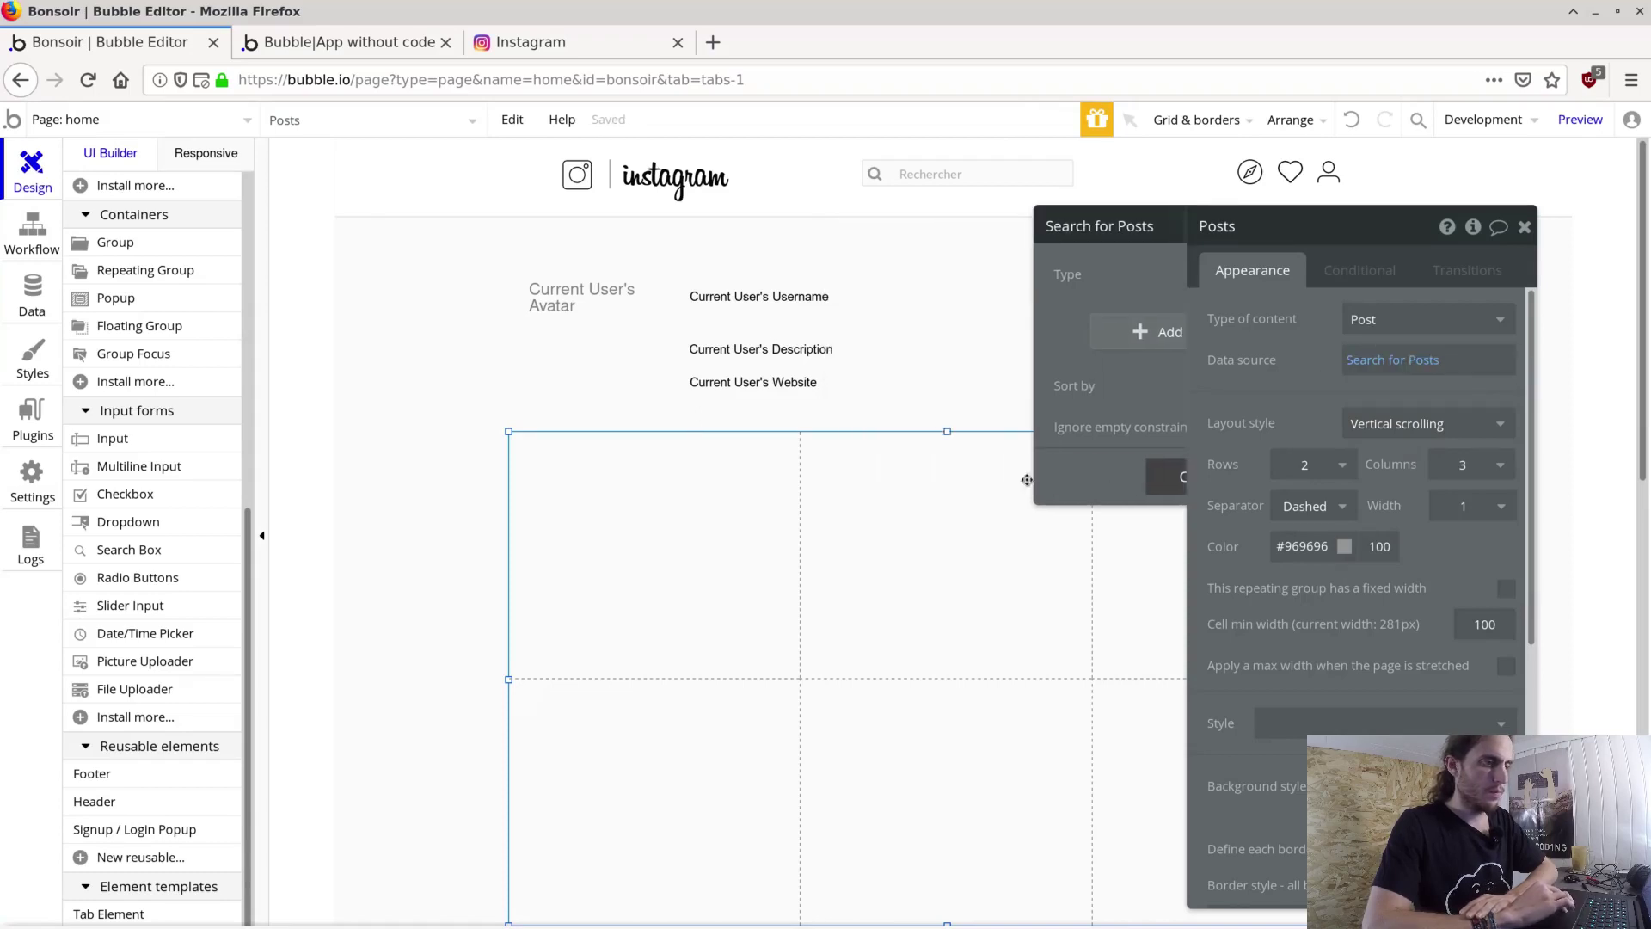
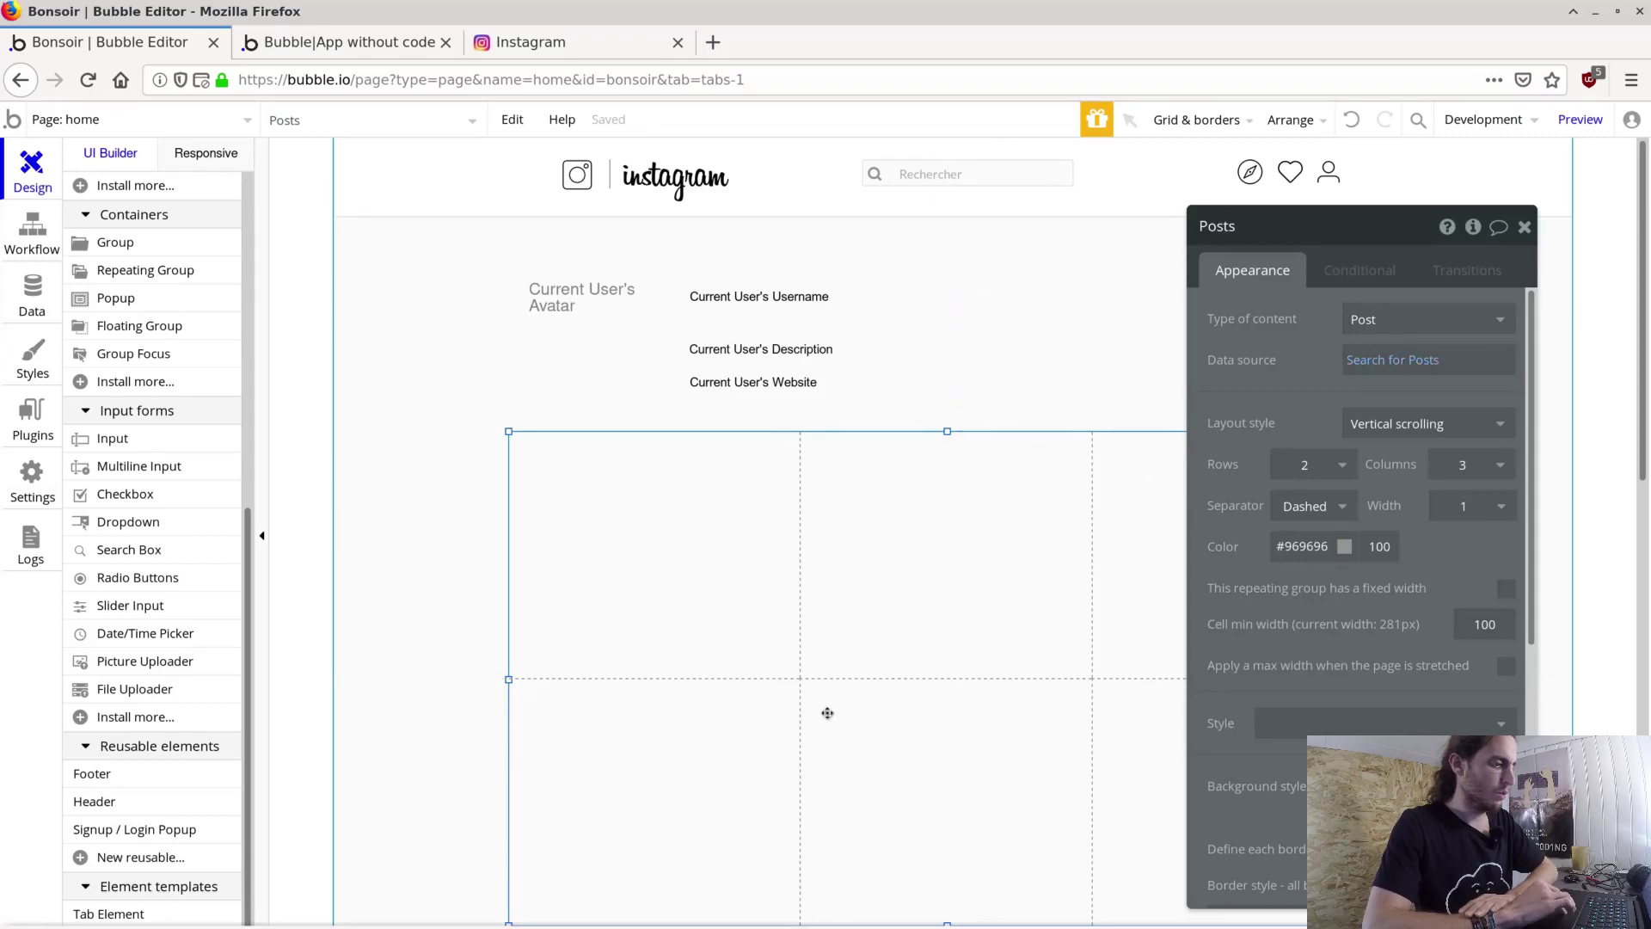
# Draw a new Group container (237 by 204) inside the first cell of the Posts repeating group
pyautogui.scroll(-1, 108, 534)
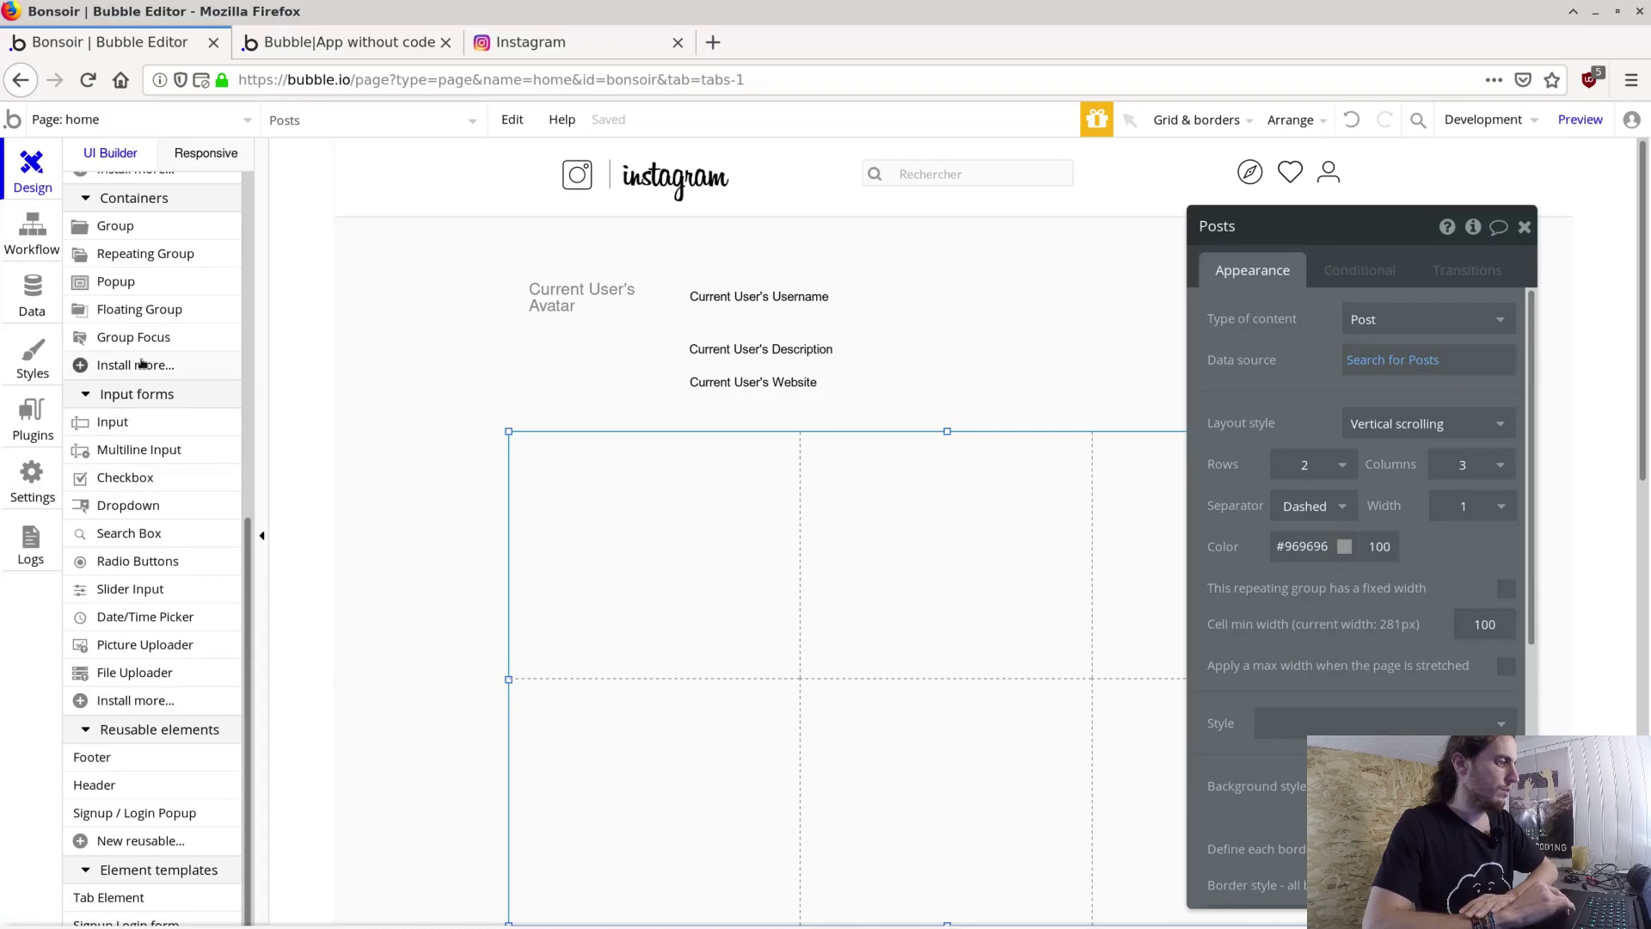
pyautogui.scroll(5, 142, 364)
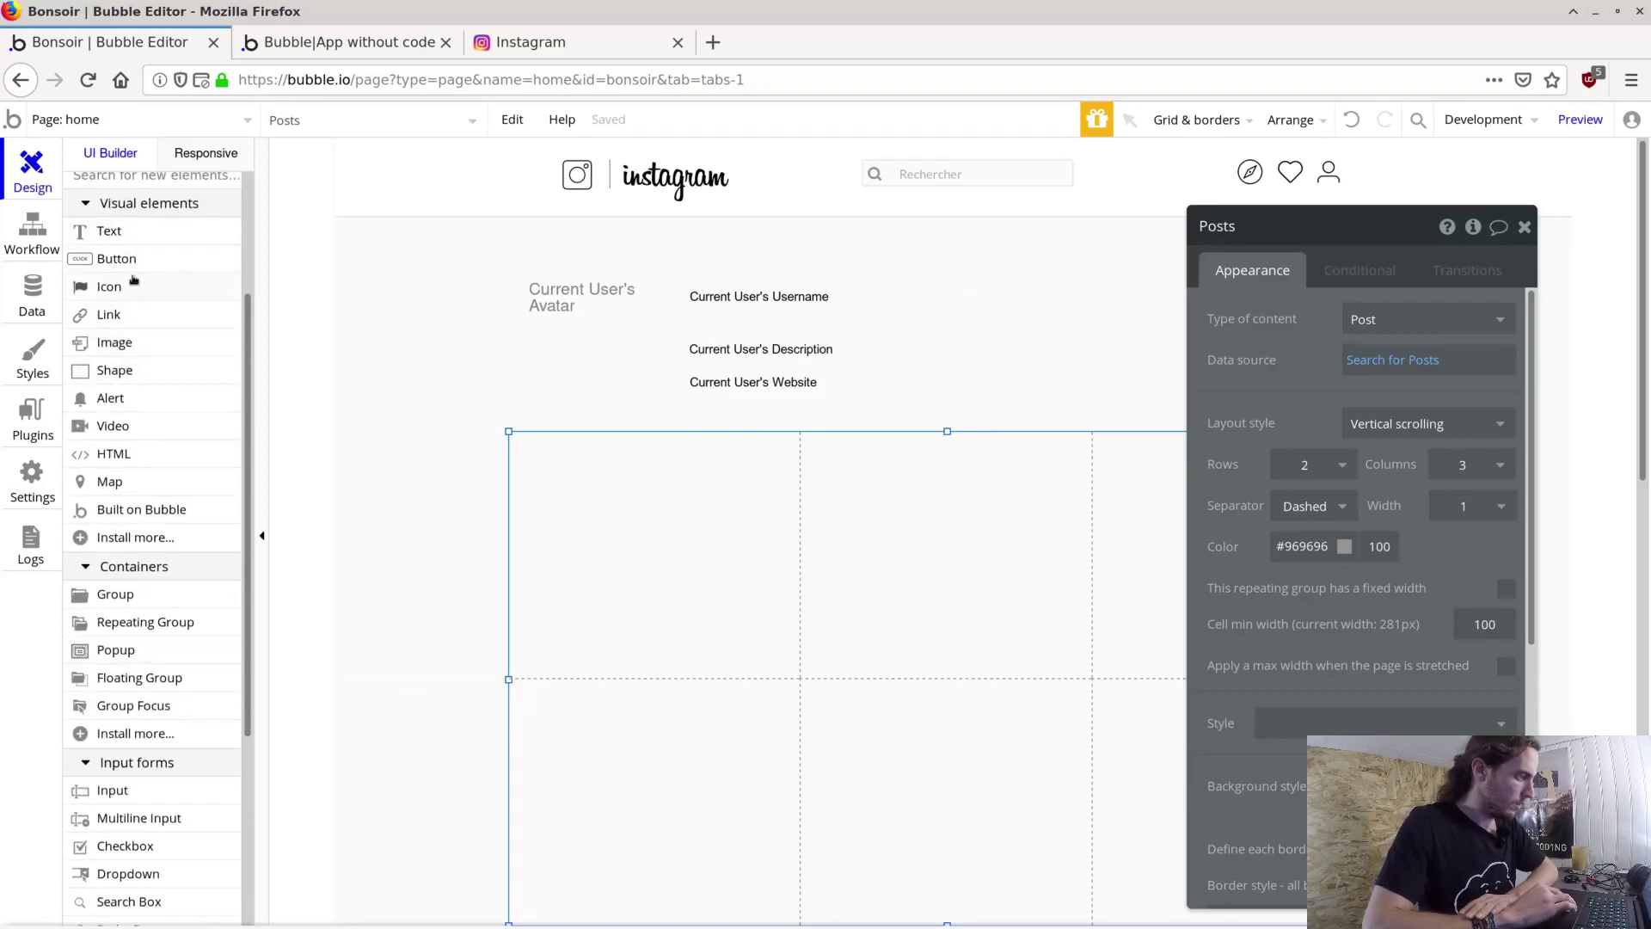
pyautogui.scroll(-3, 116, 413)
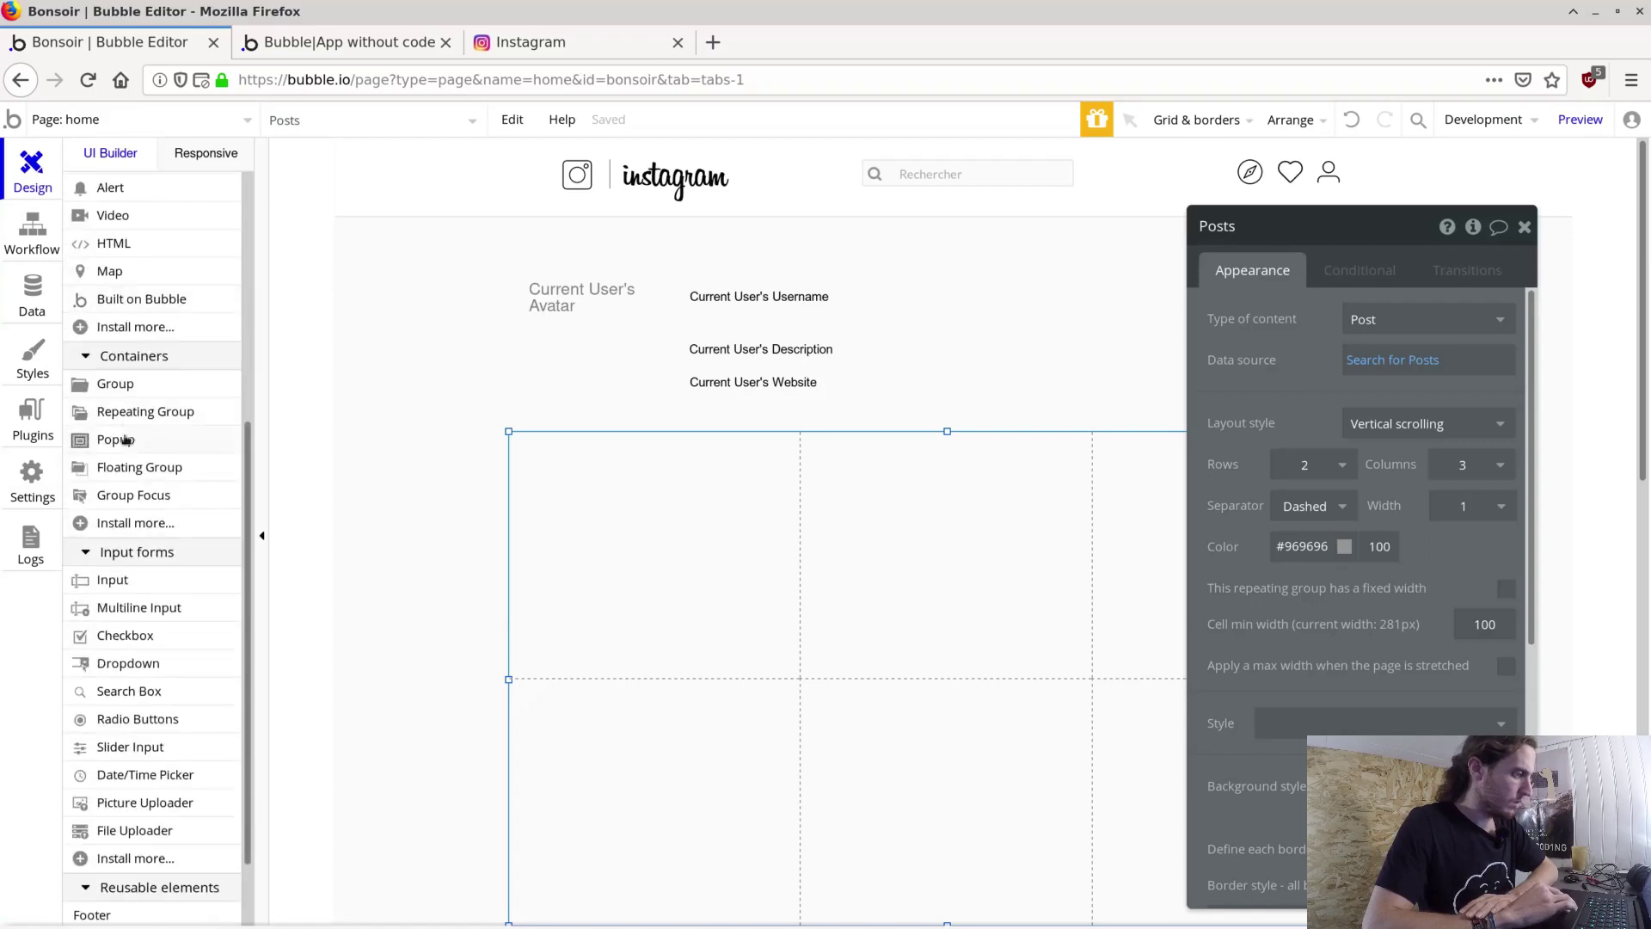
pyautogui.click(120, 387)
pyautogui.moveTo(538, 450); pyautogui.dragTo(782, 662)
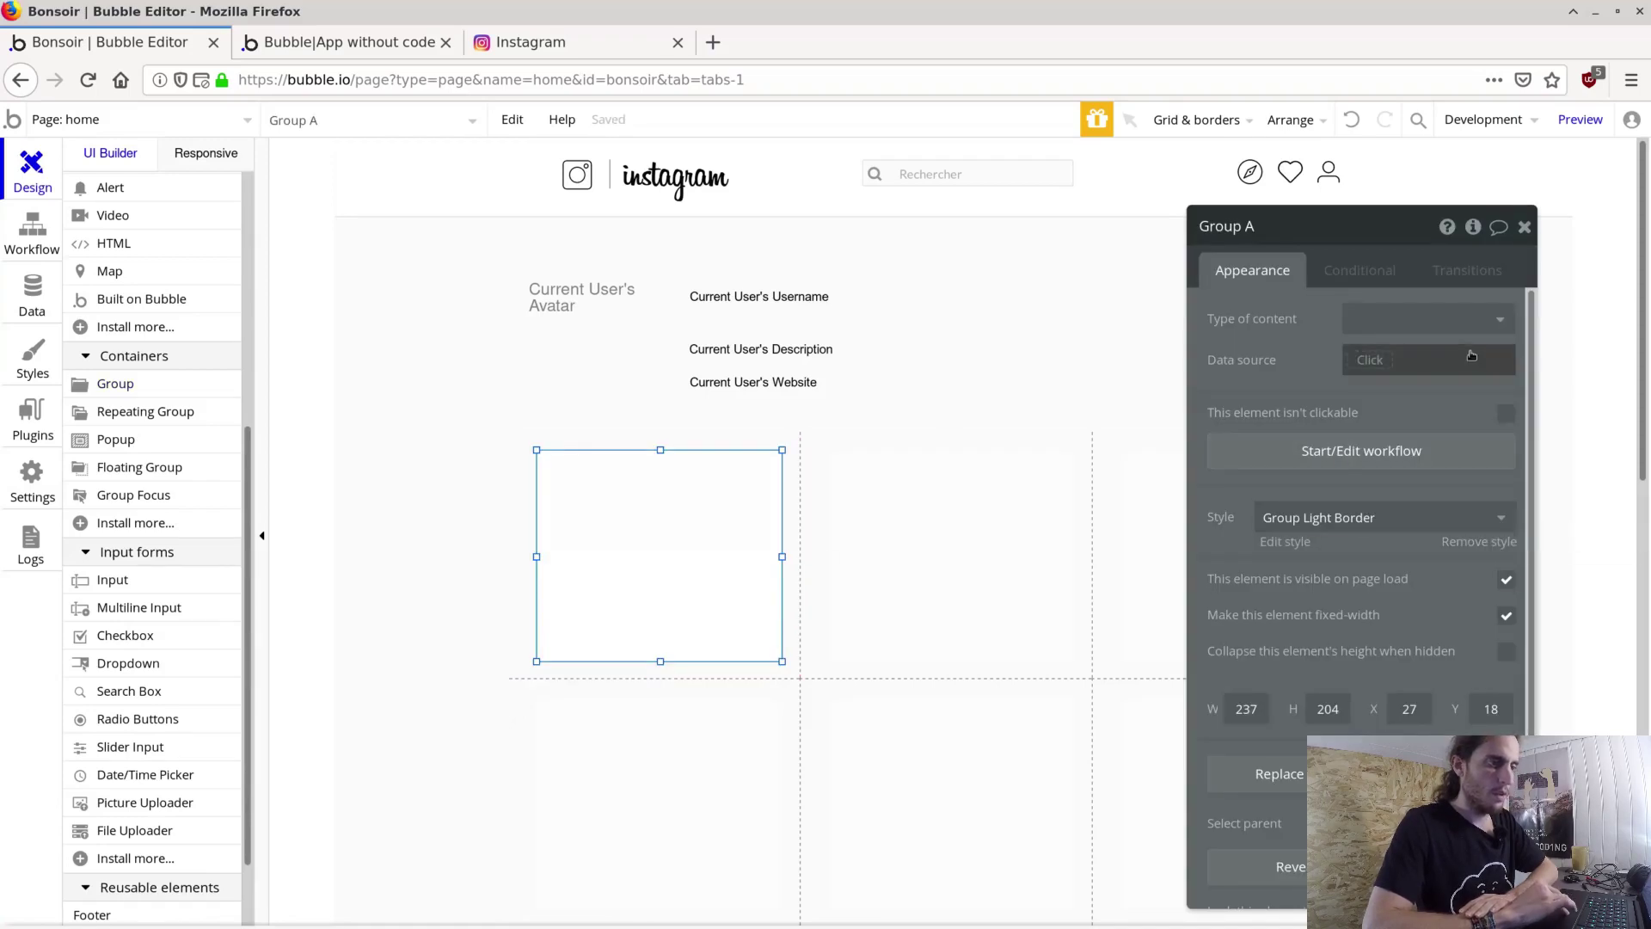
# Set the group's content type to Post and data source to Current cell's Post, removing its preset style
pyautogui.click(1464, 320)
pyautogui.scroll(-1, 1419, 473)
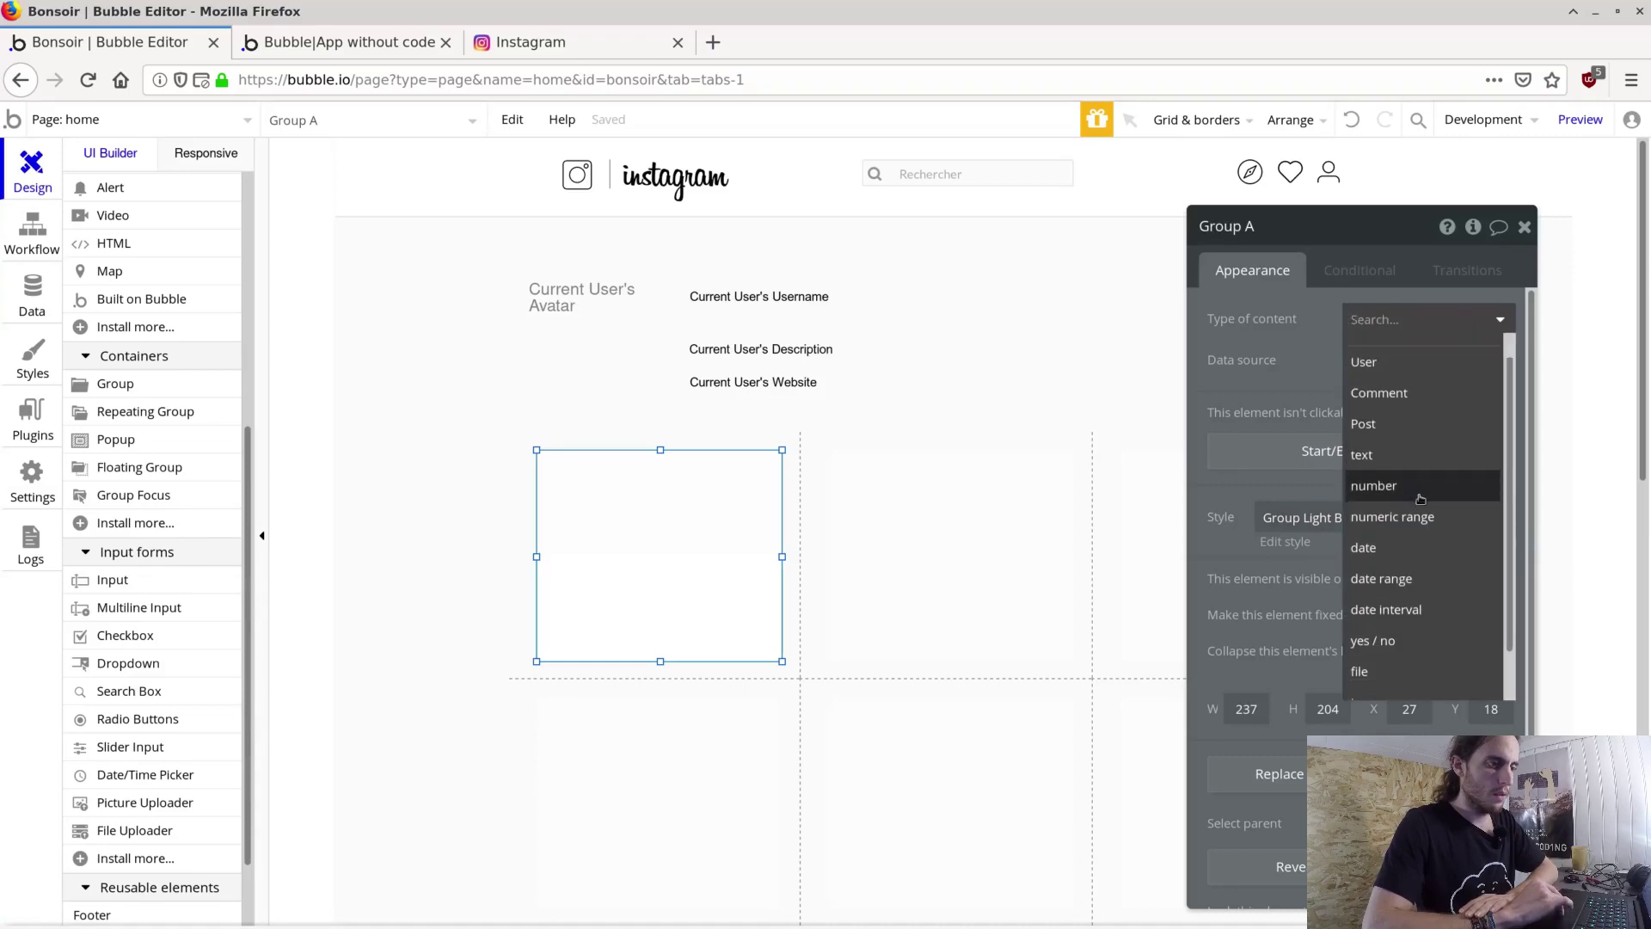
pyautogui.scroll(1, 1418, 412)
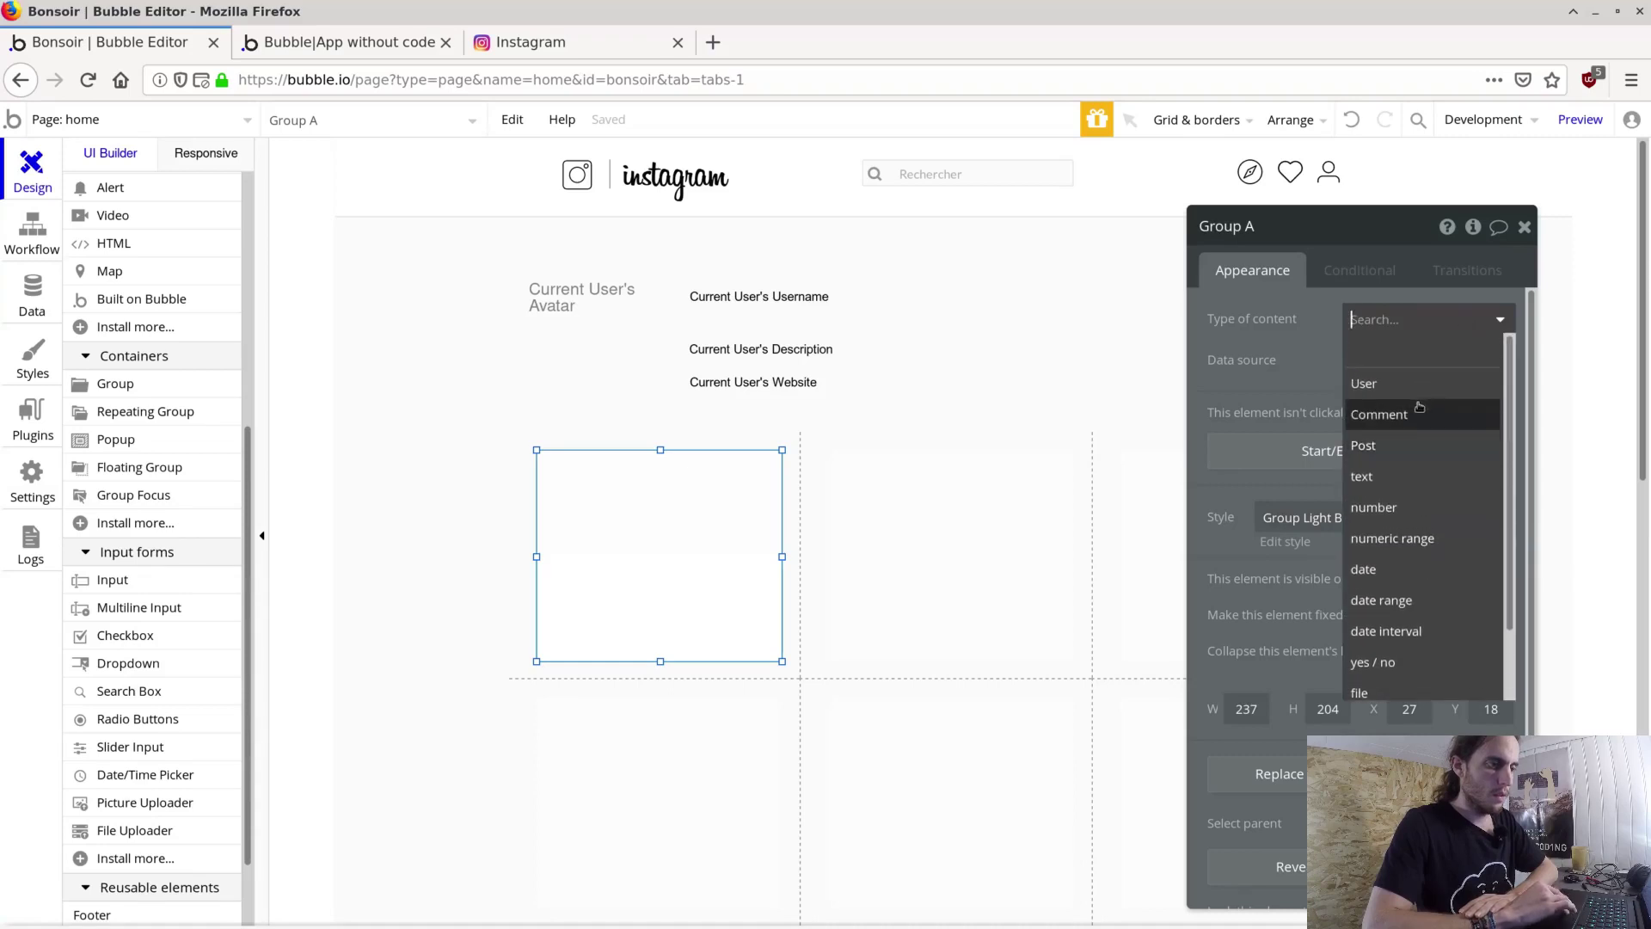
pyautogui.click(1401, 453)
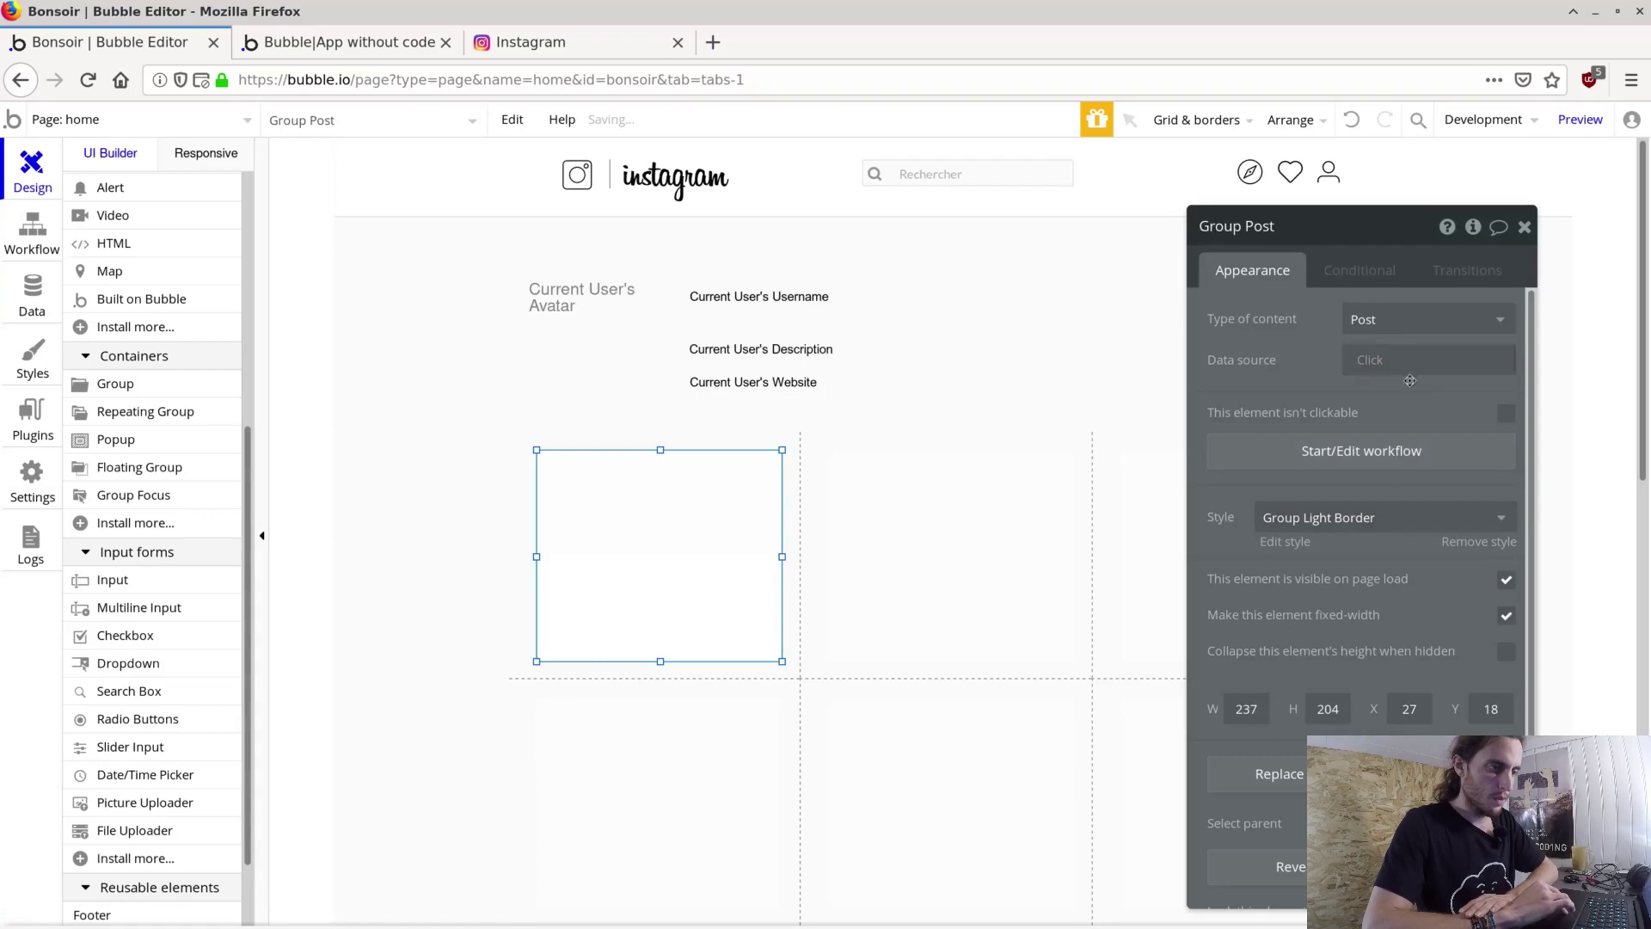
pyautogui.click(1370, 362)
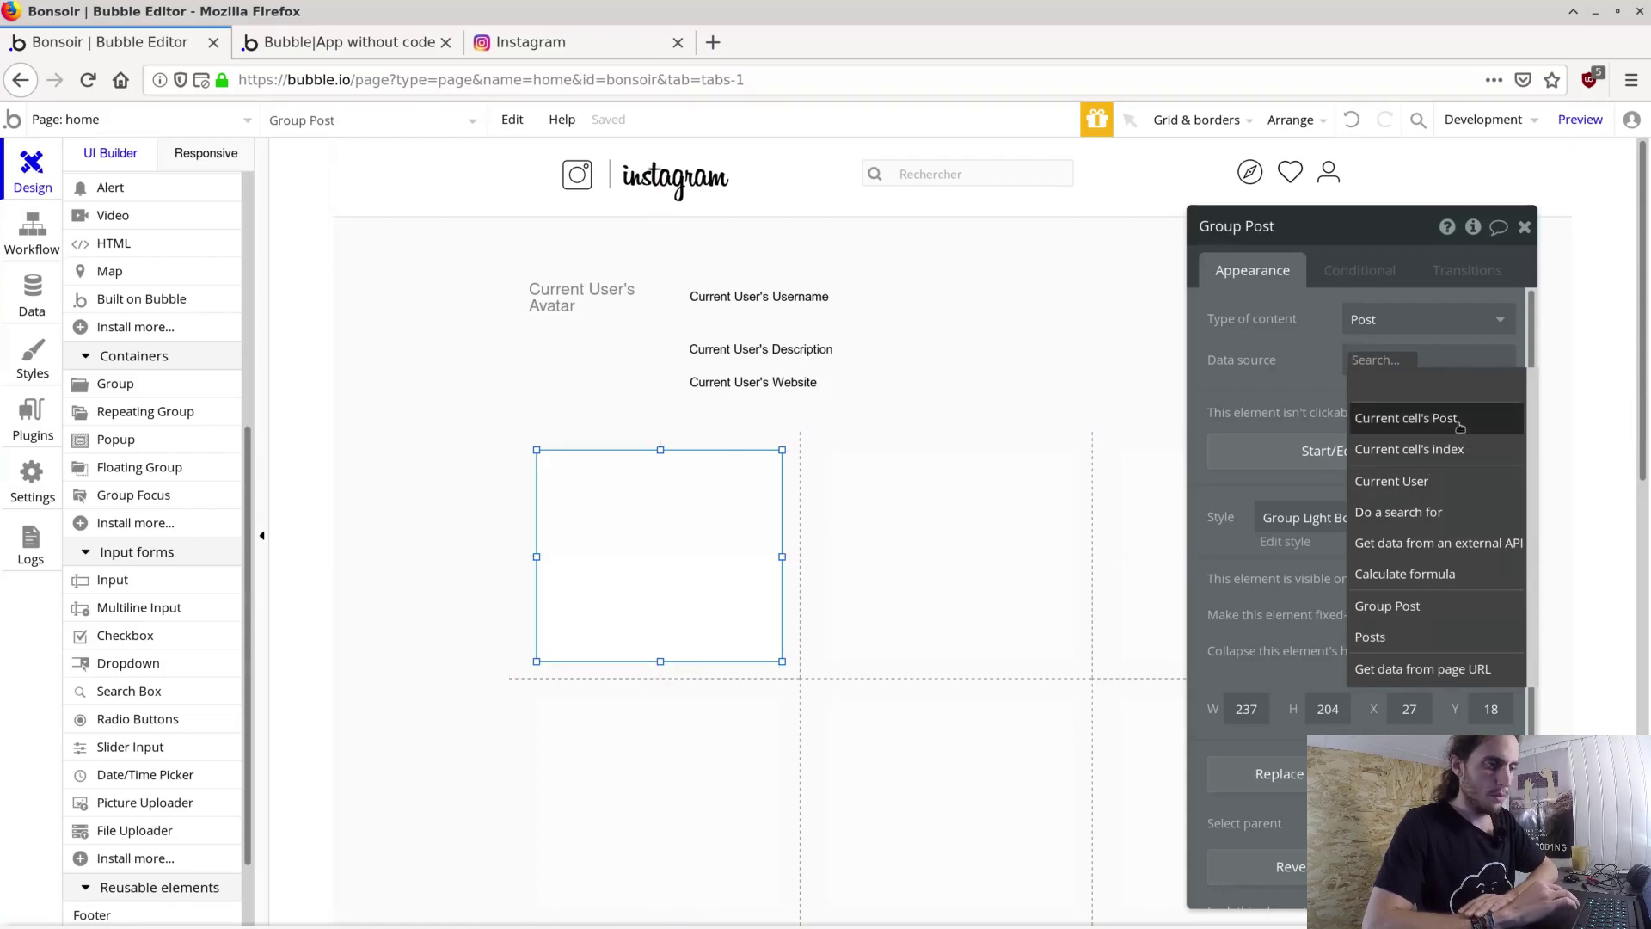
pyautogui.click(1459, 422)
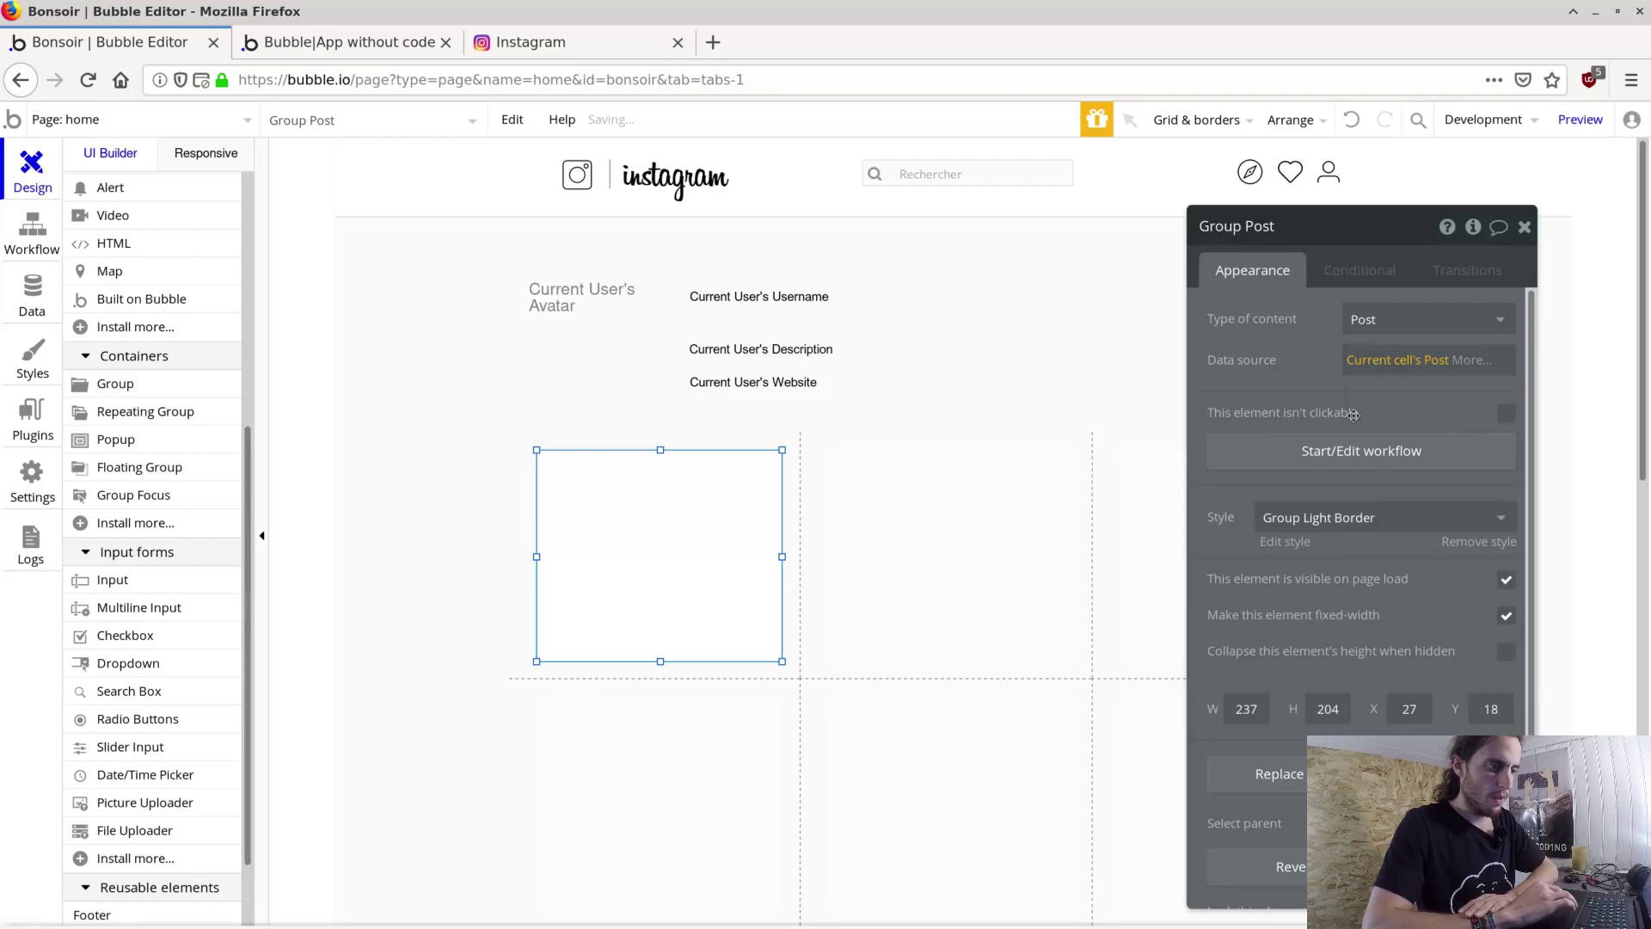
pyautogui.click(1476, 544)
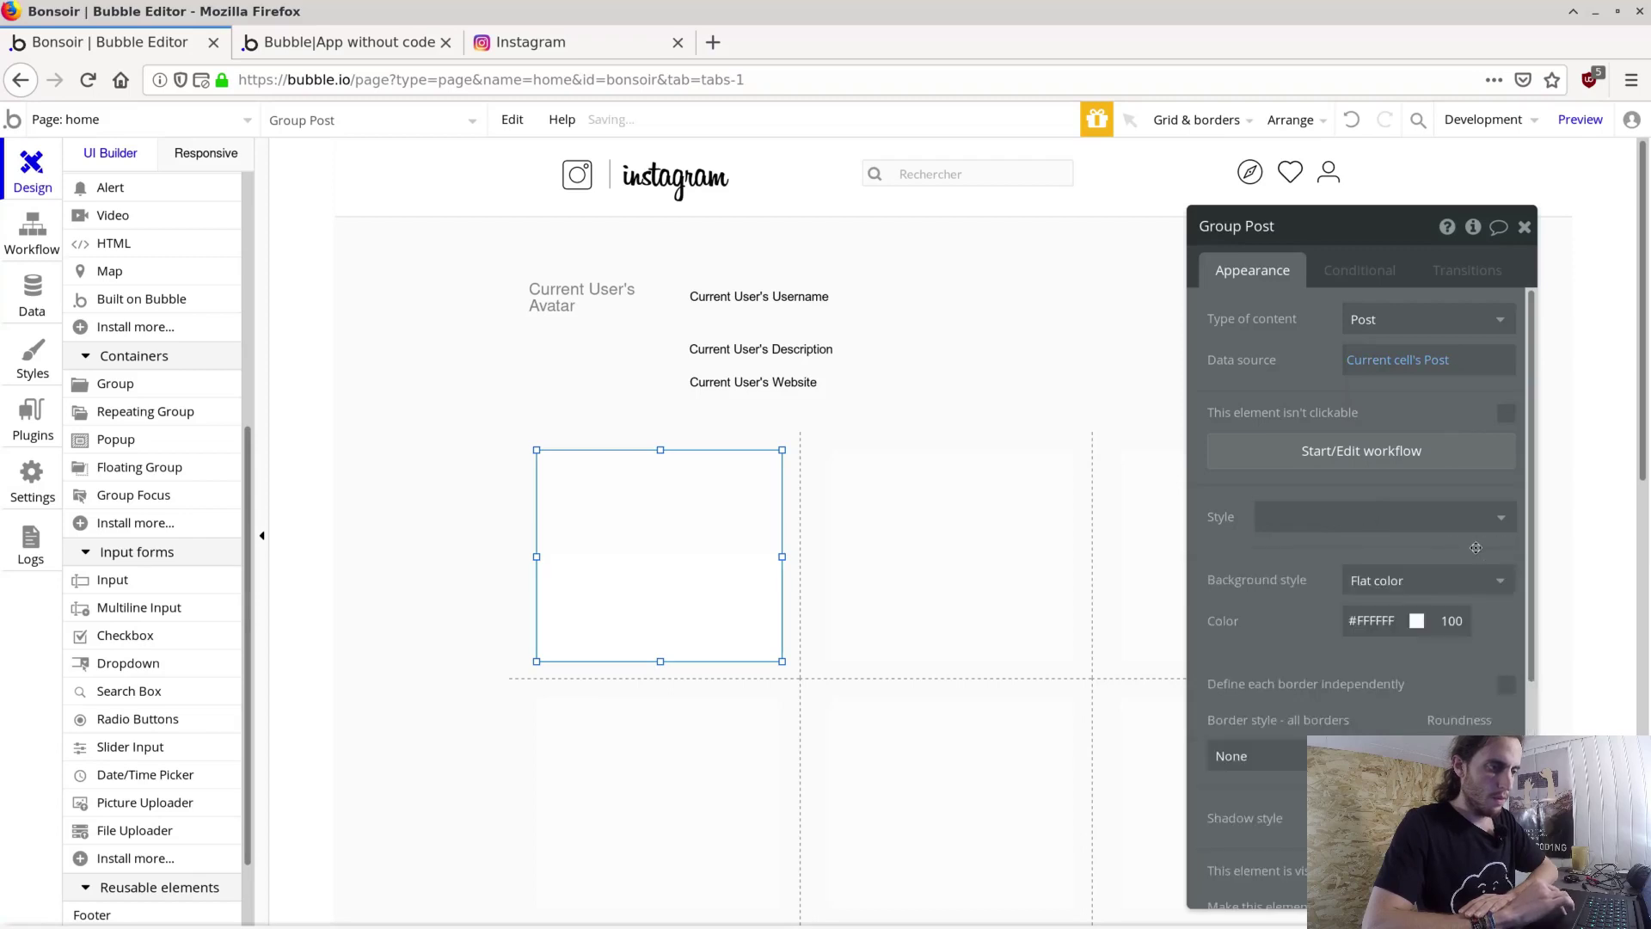
# Make the group's background an image driven by Current cell's Post's Image, nudging it slightly up
pyautogui.scroll(-4, 1419, 541)
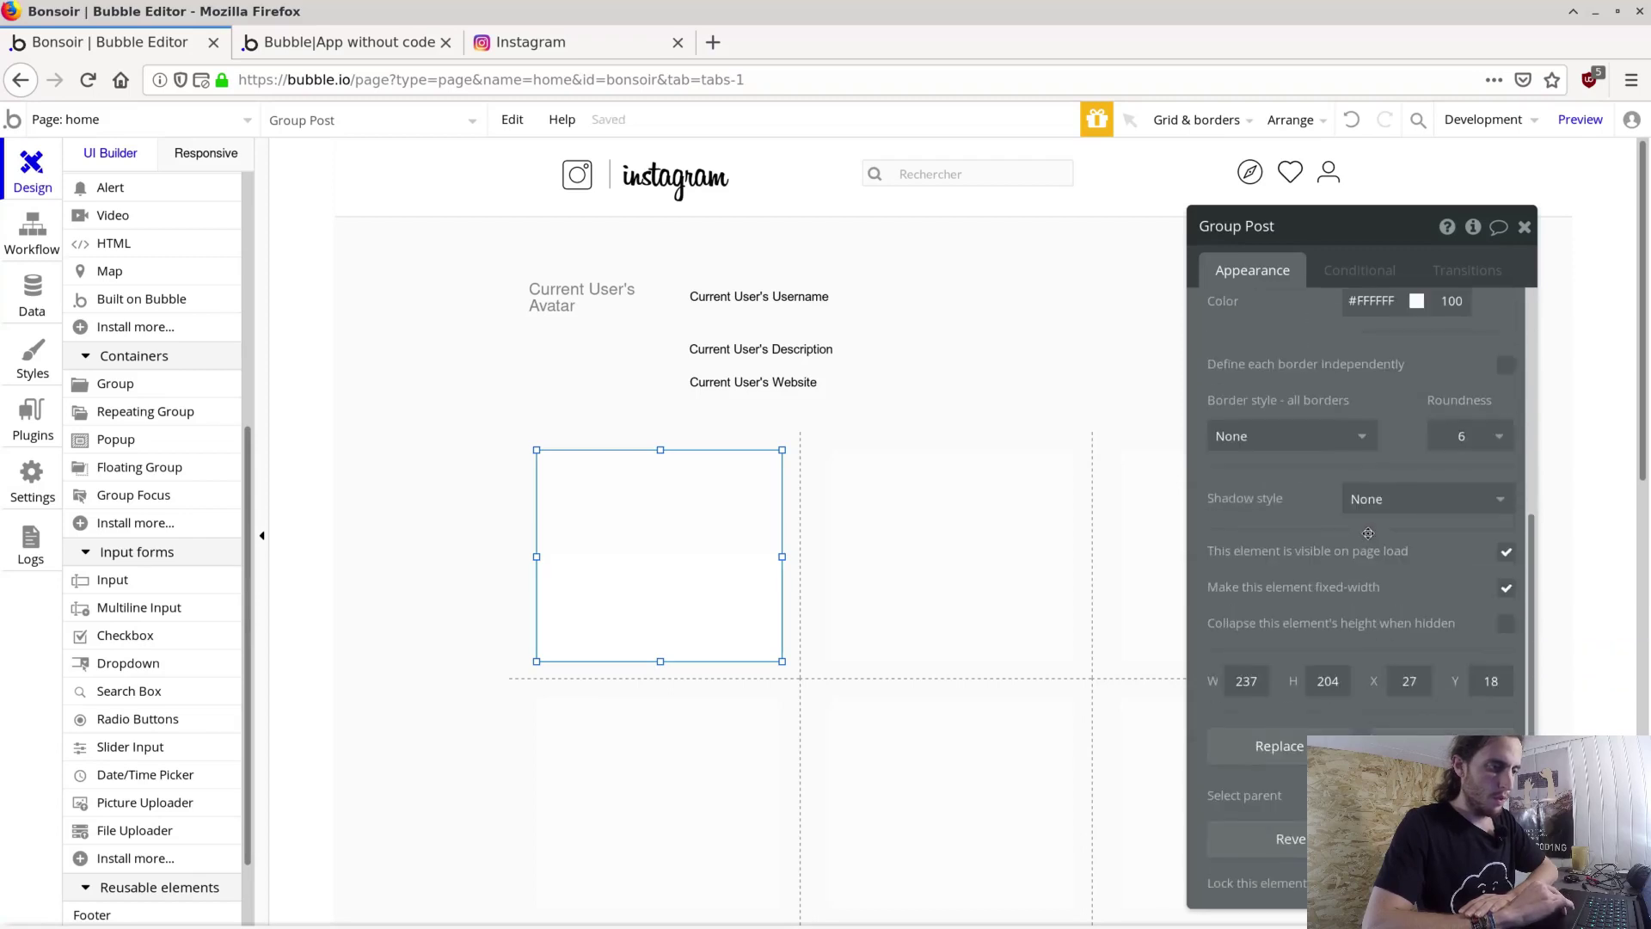
pyautogui.scroll(4, 1368, 533)
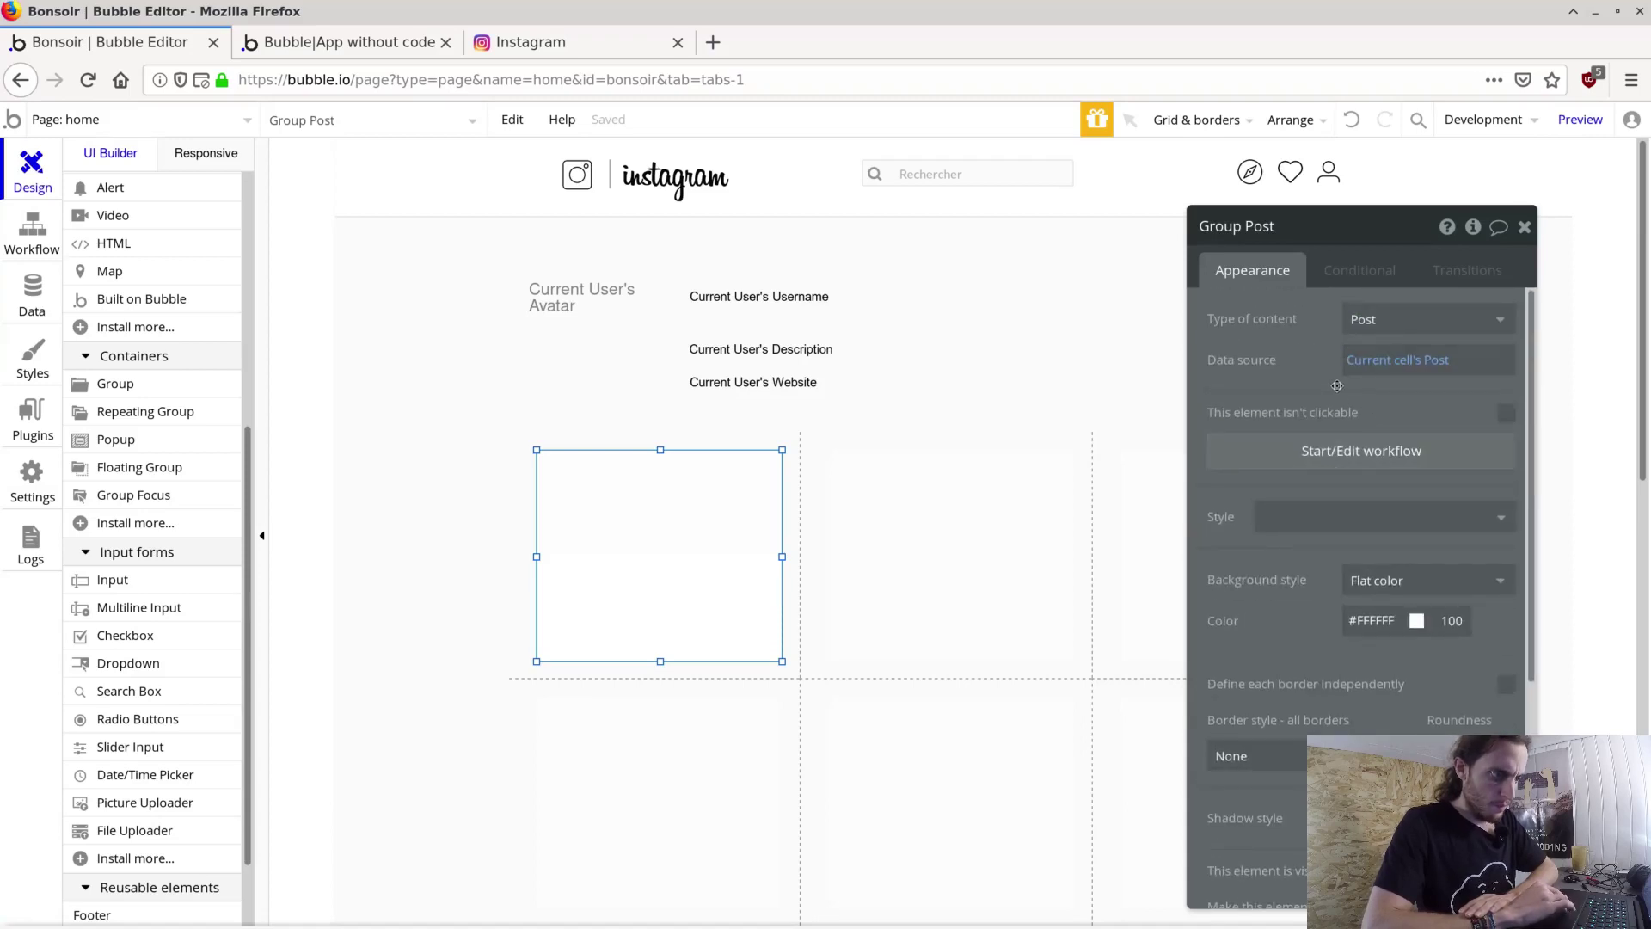
pyautogui.scroll(-1, 1337, 386)
pyautogui.click(1402, 492)
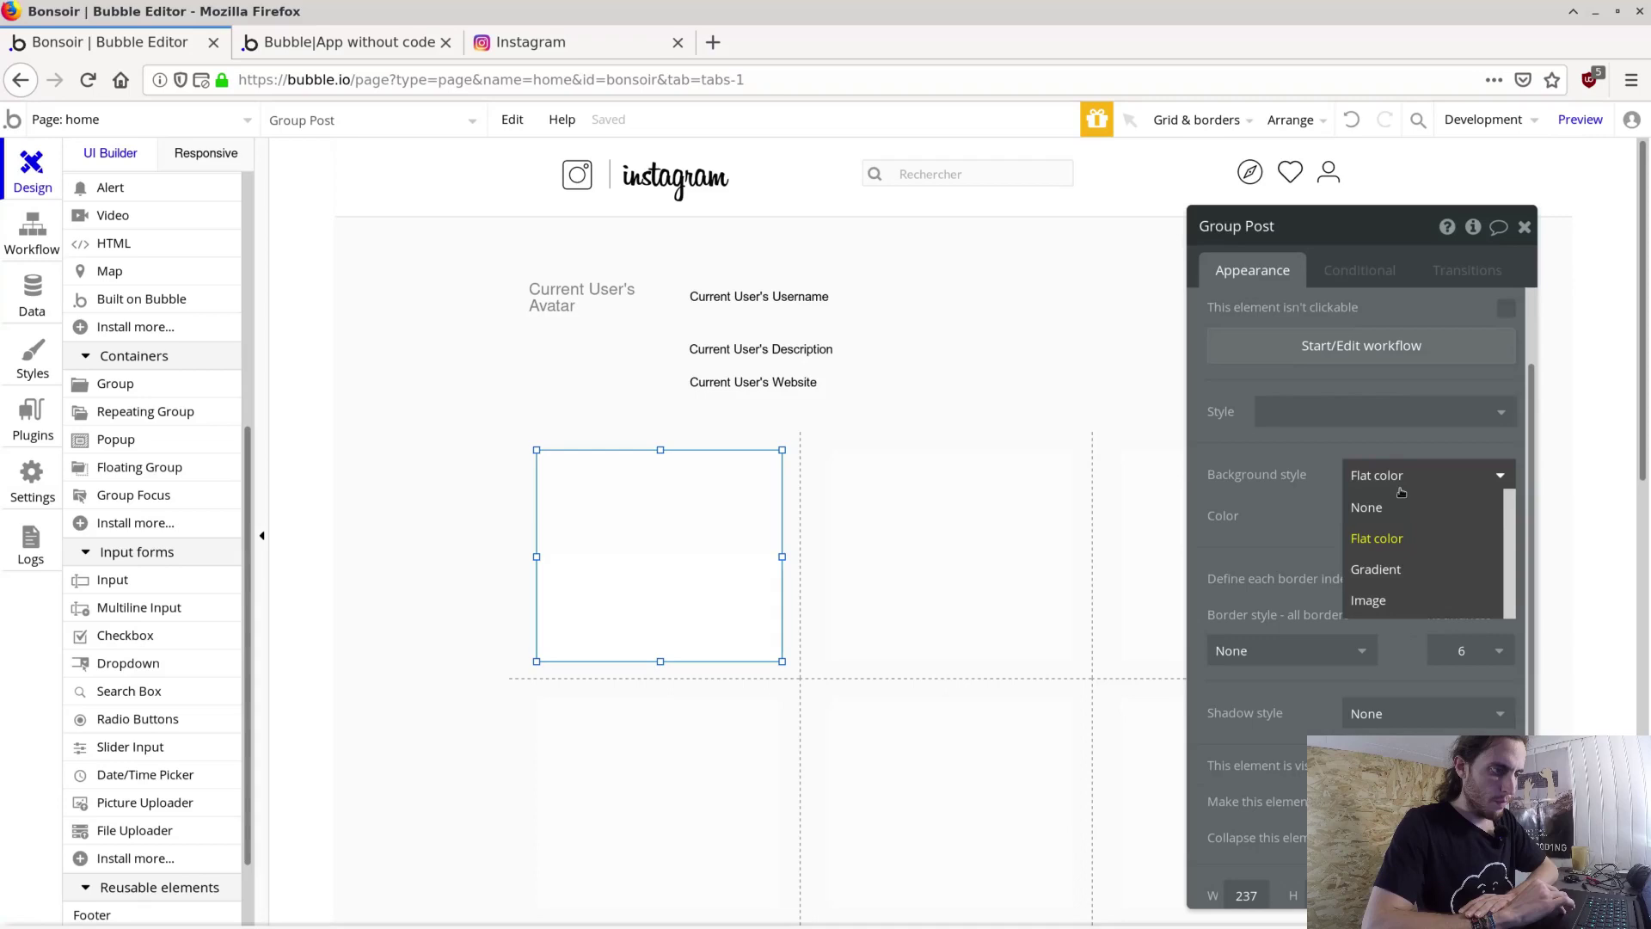
pyautogui.click(1383, 598)
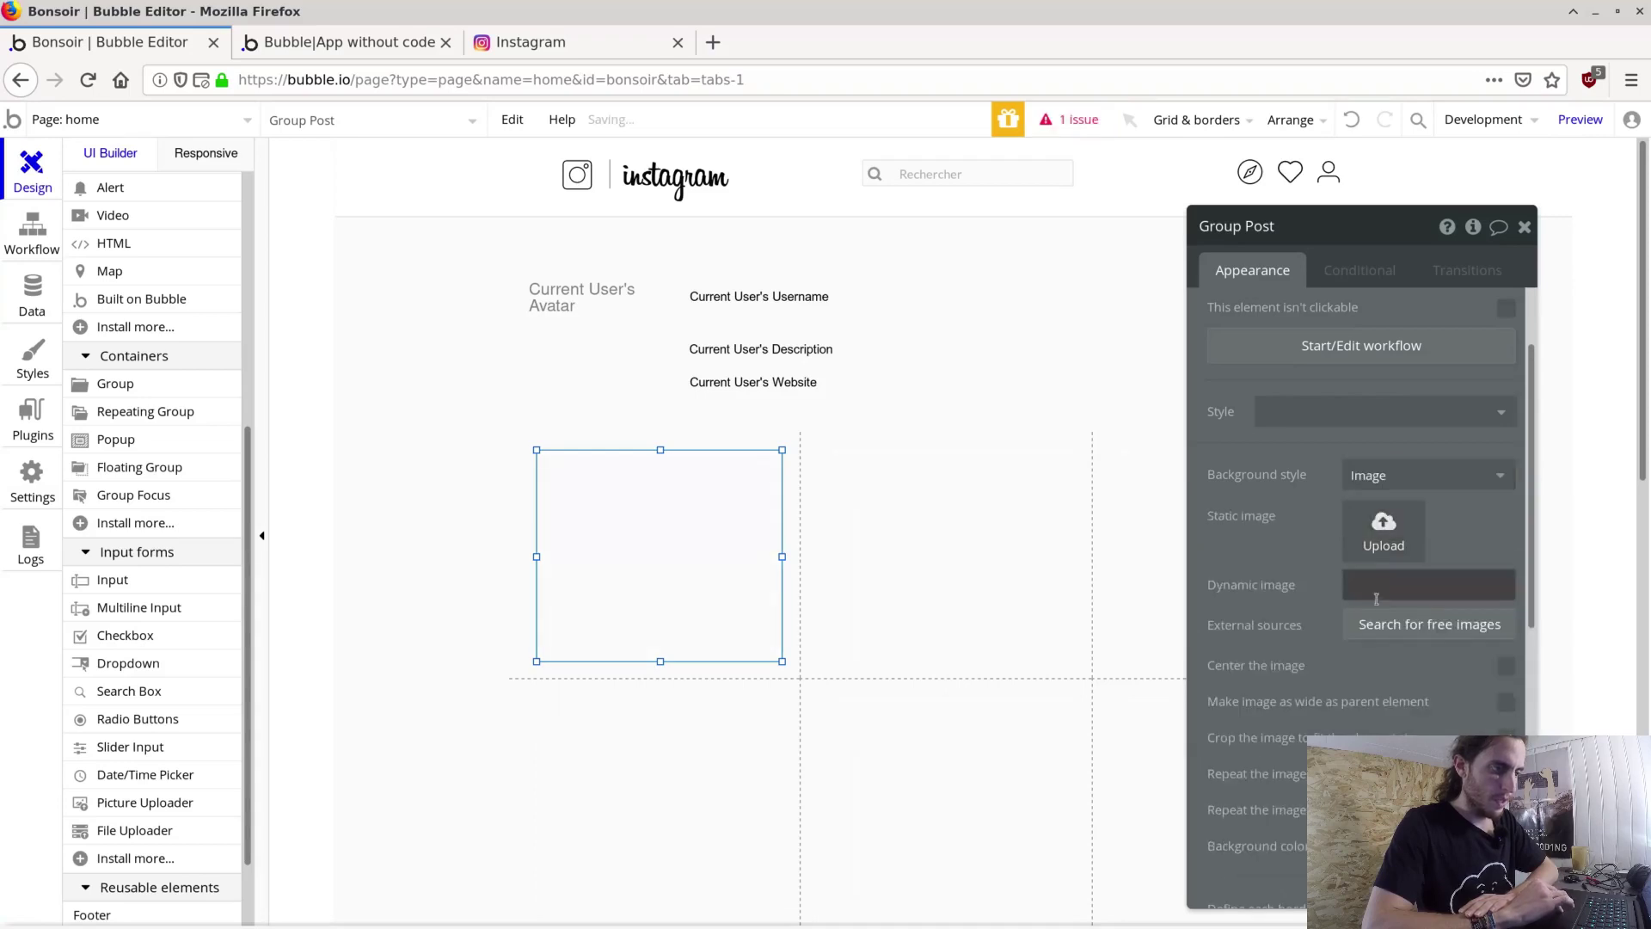
pyautogui.click(1484, 579)
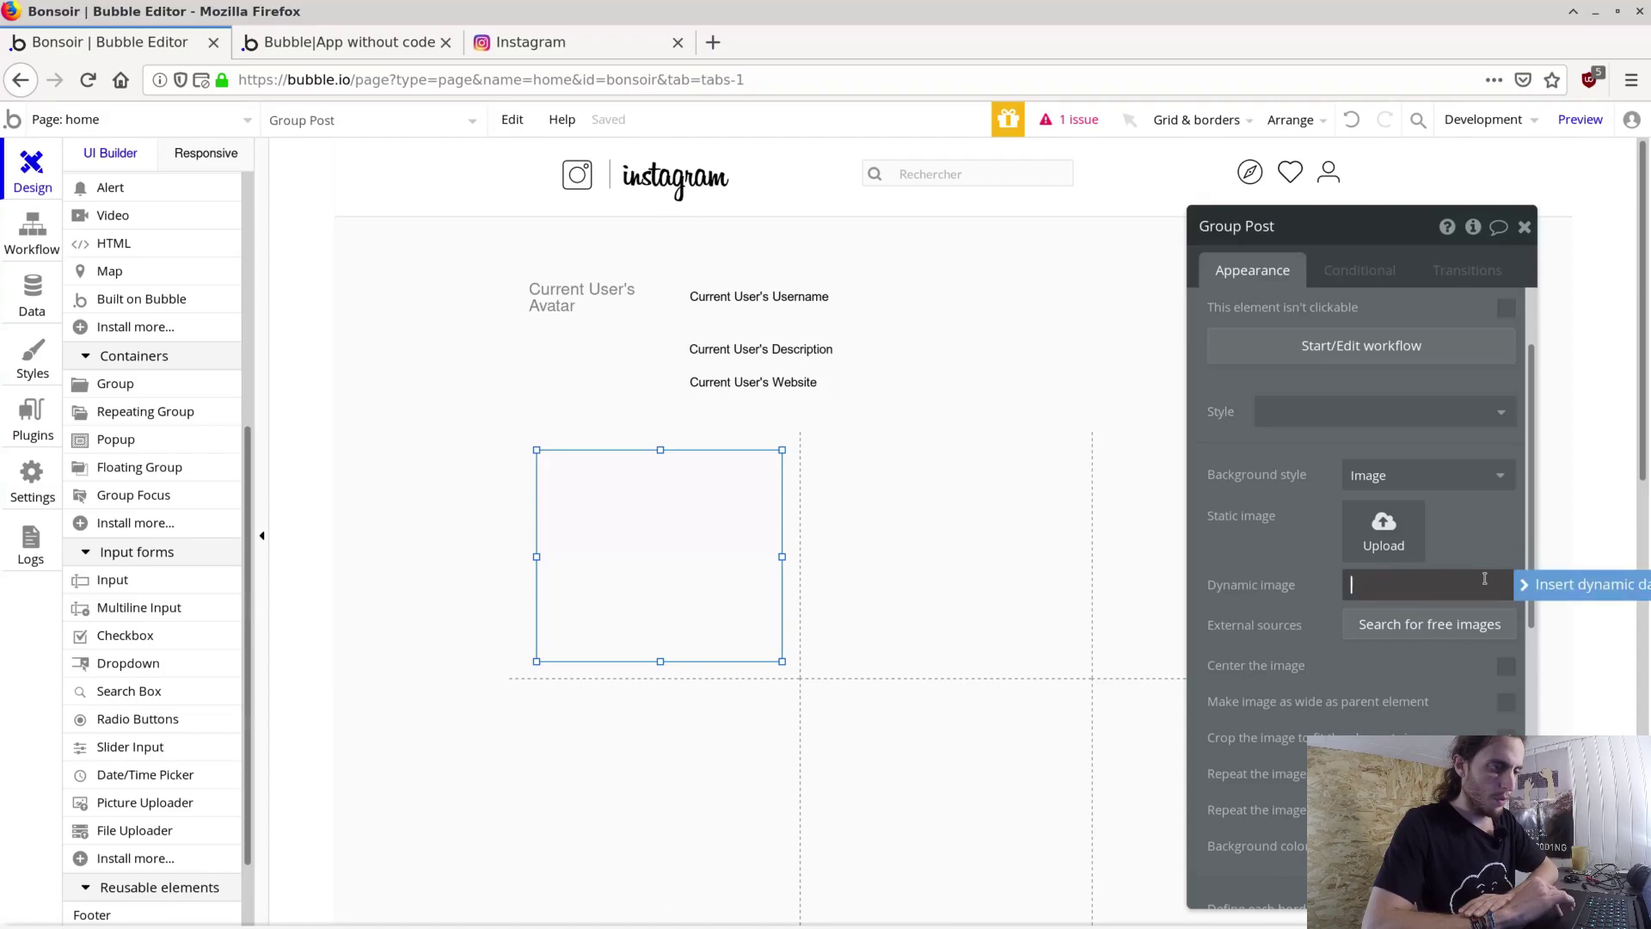
pyautogui.click(1537, 588)
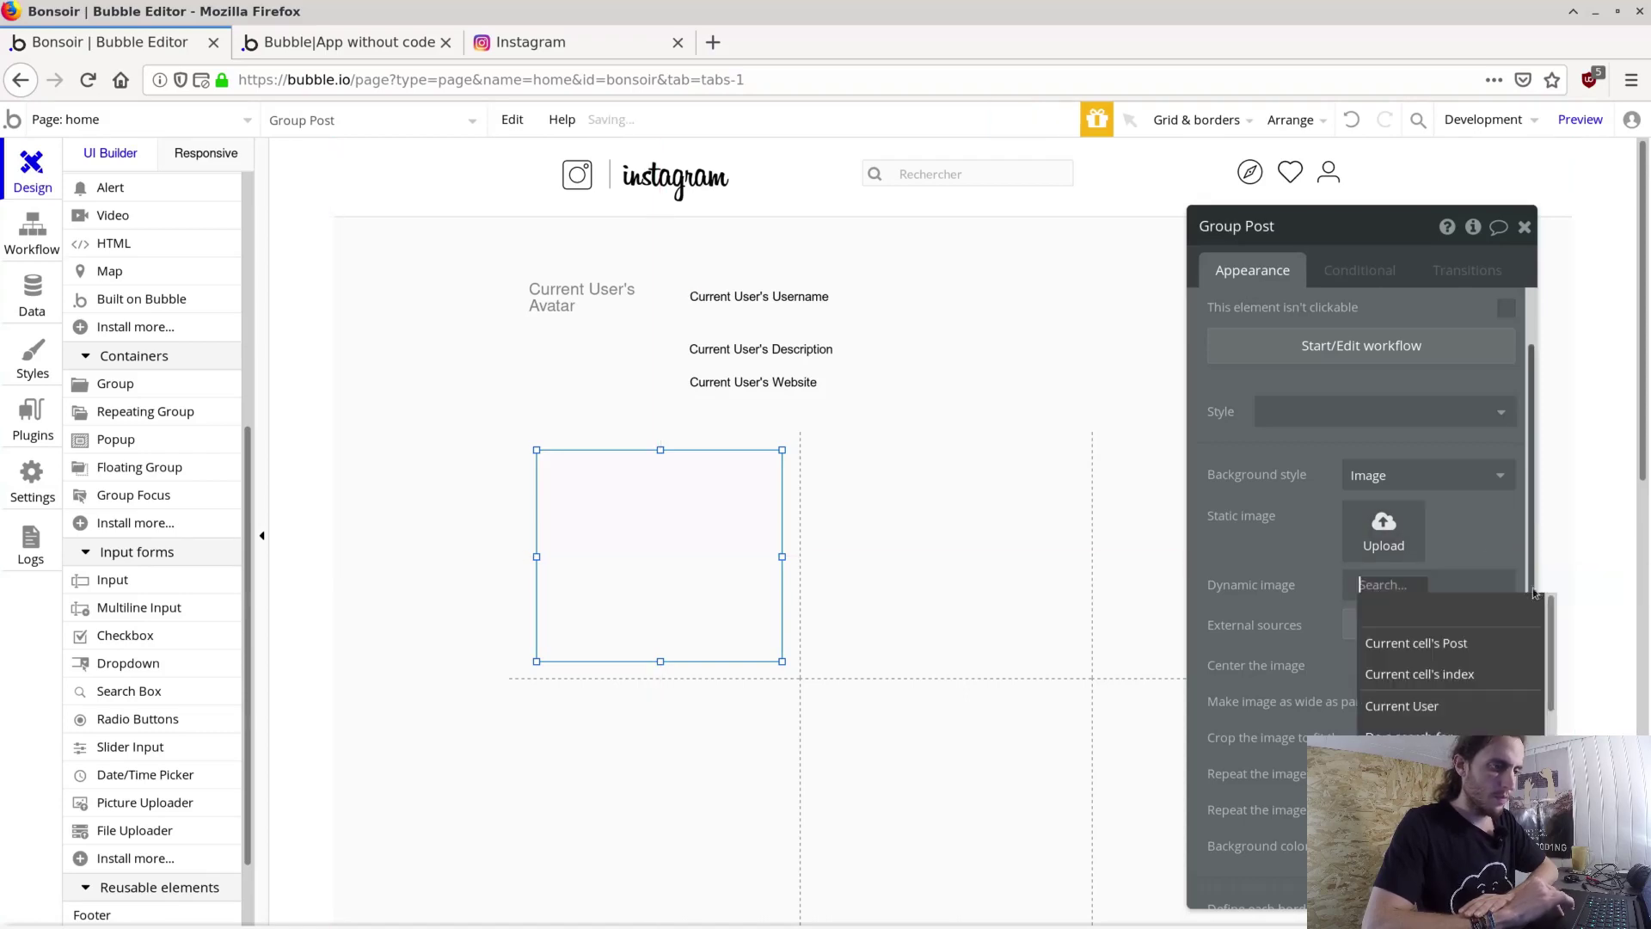
pyautogui.click(1420, 645)
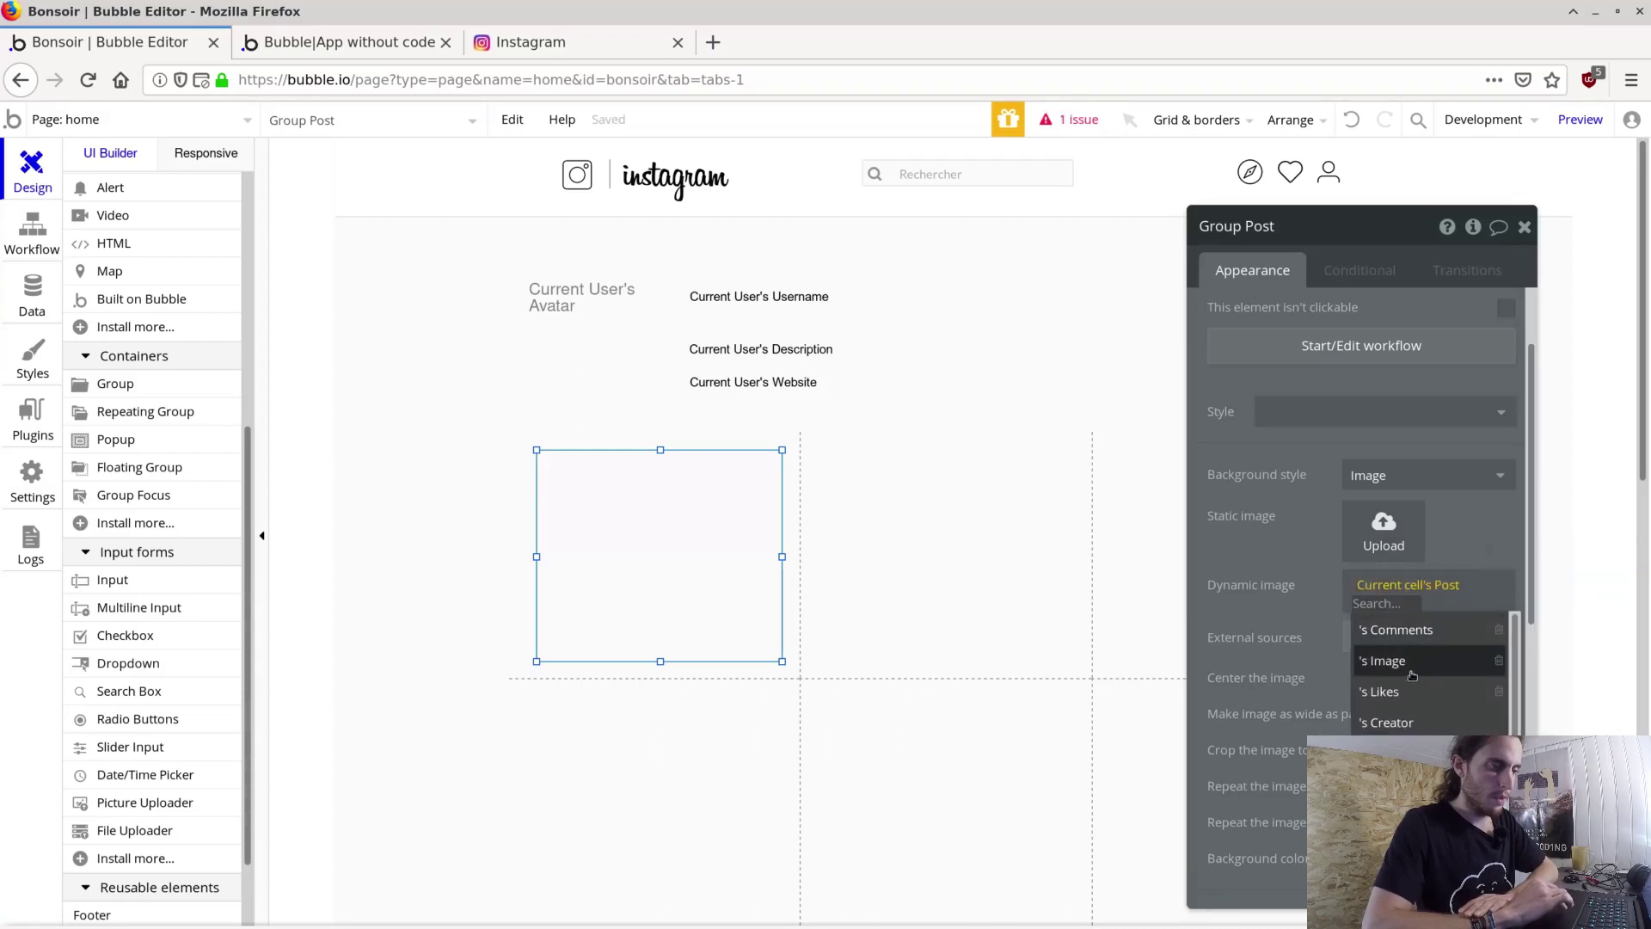
pyautogui.click(1411, 662)
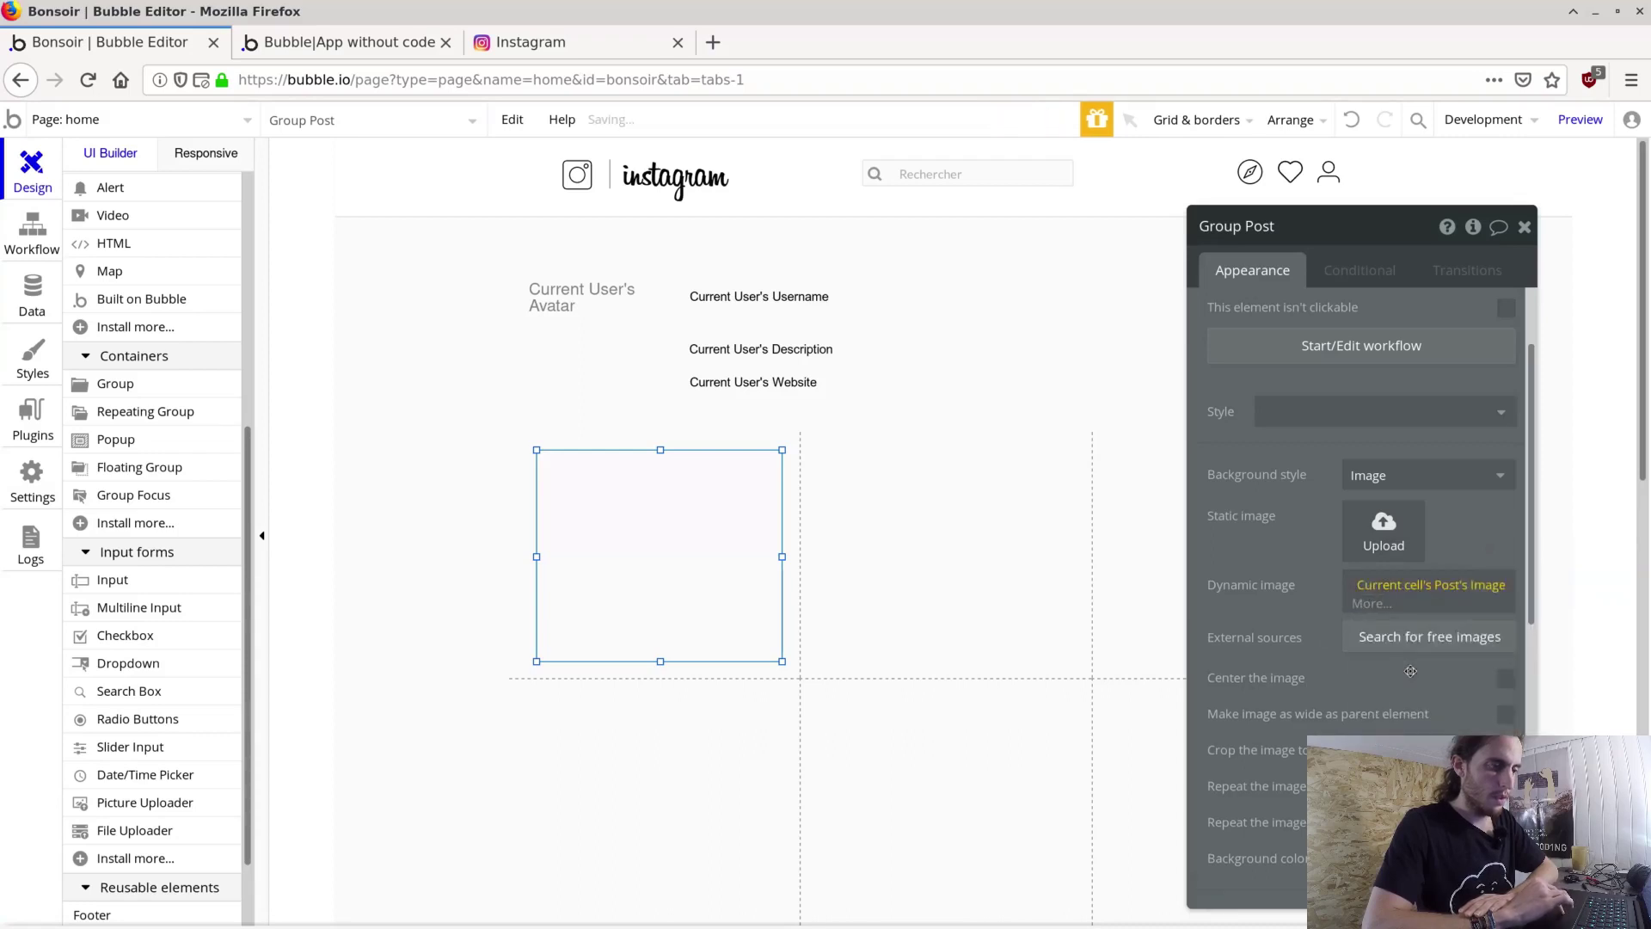
pyautogui.click(1306, 600)
pyautogui.moveTo(648, 522); pyautogui.dragTo(644, 520)
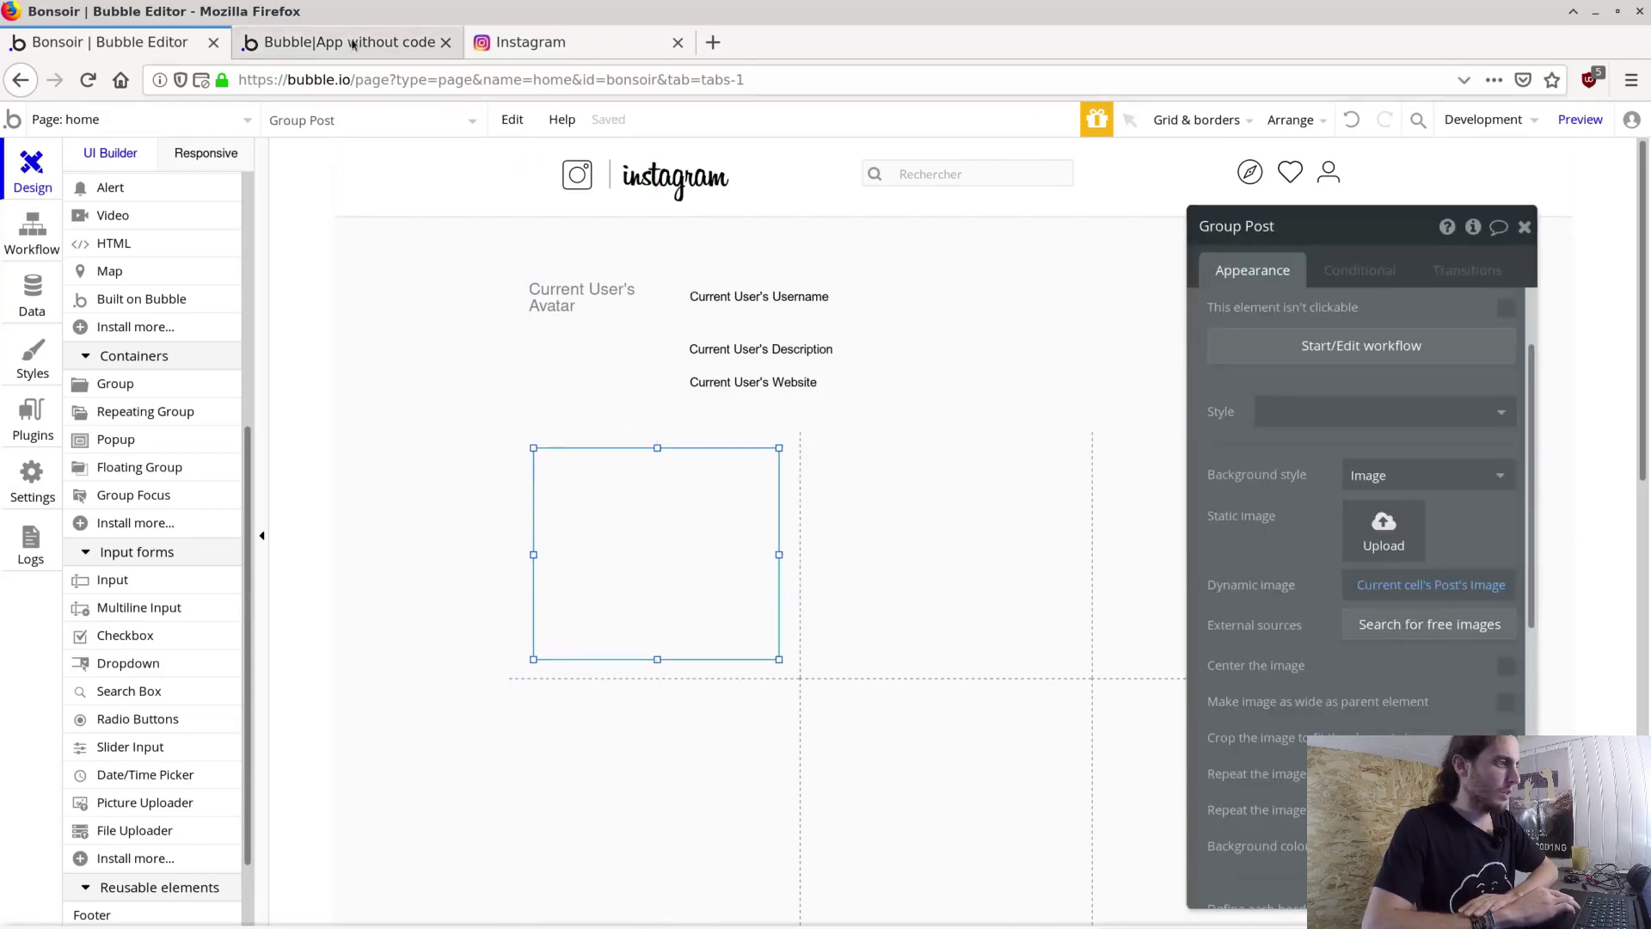
# Preview the app to check each cell's book photo against the Instagram reference page
pyautogui.click(1561, 122)
pyautogui.click(324, 44)
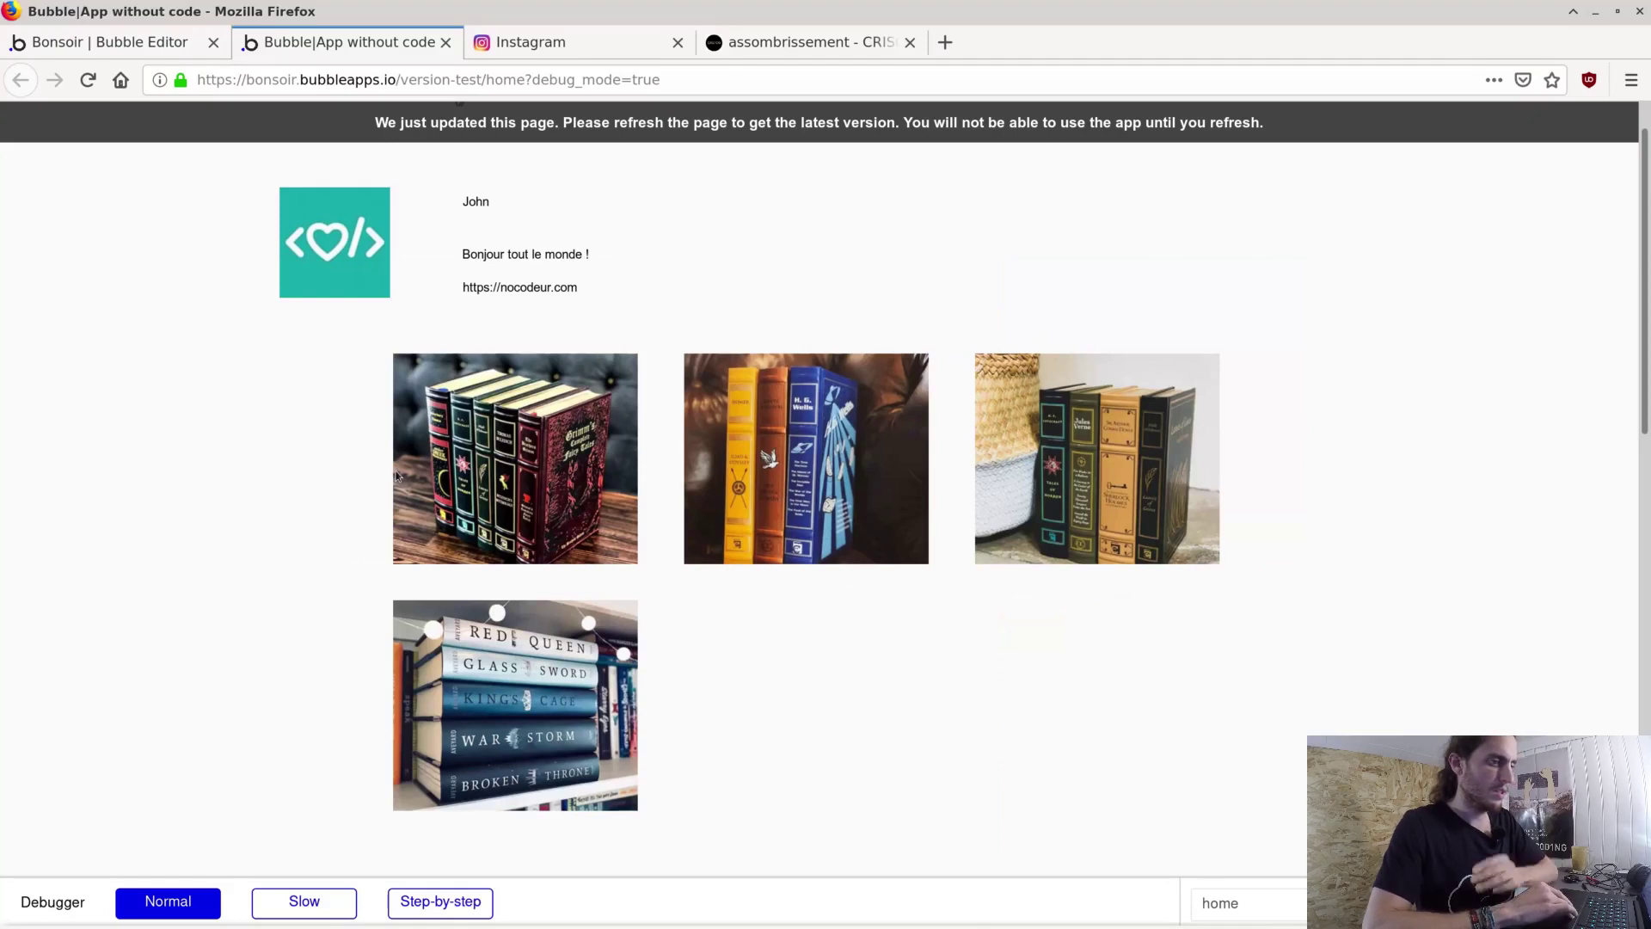
pyautogui.hotkey('ctrl', 'Tab')
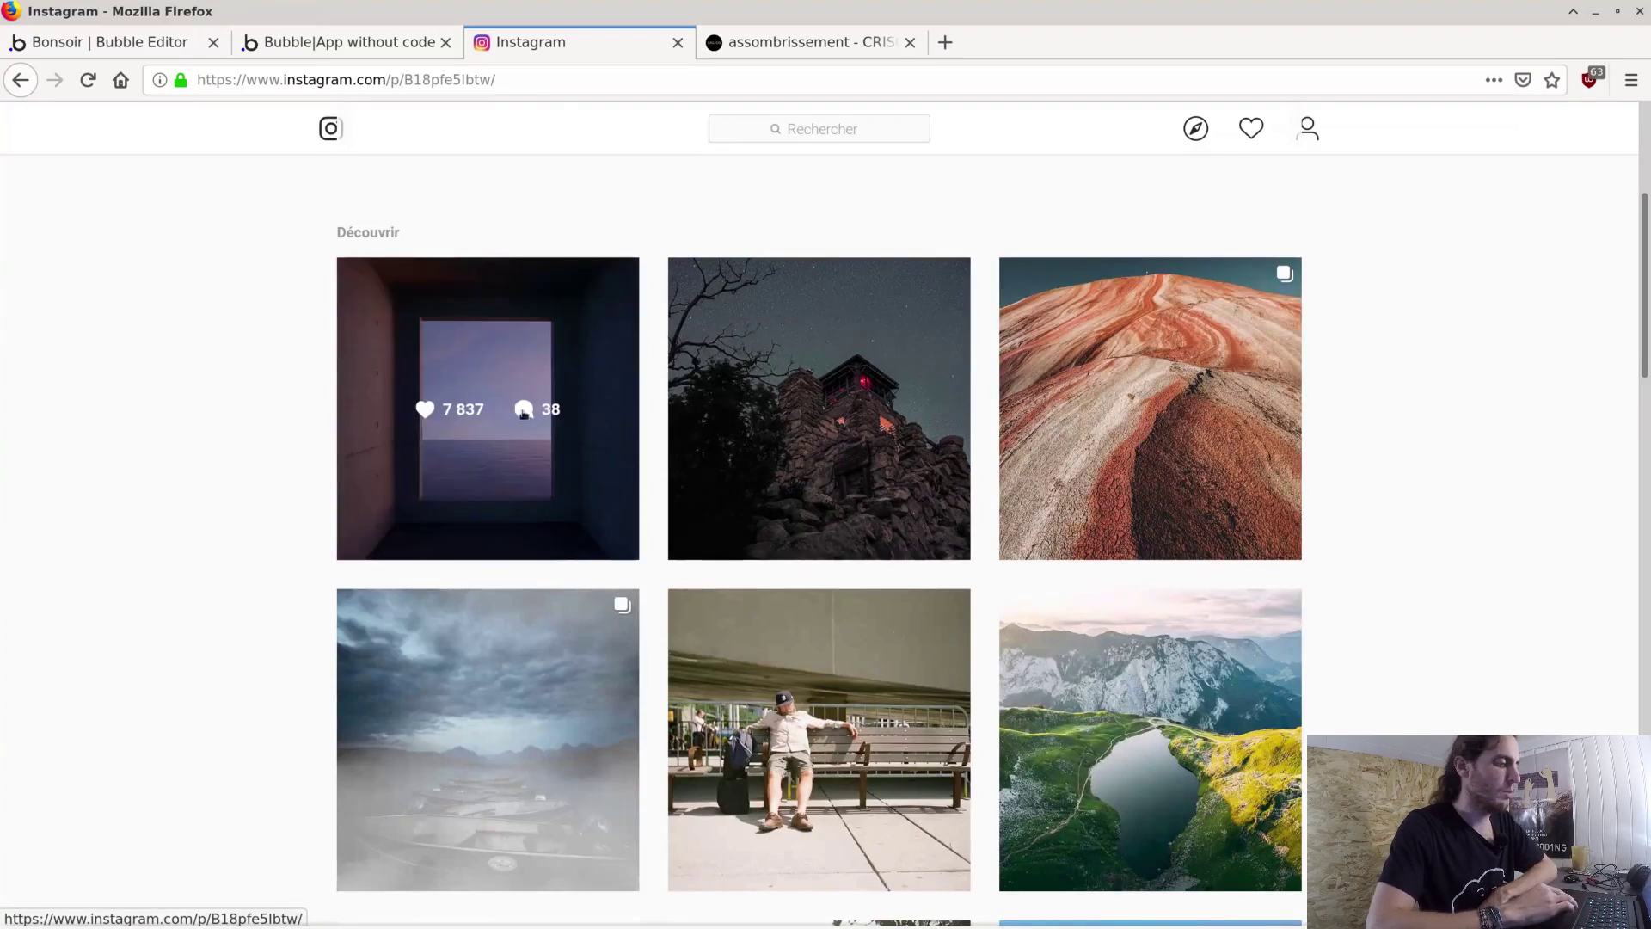
pyautogui.hotkey('ctrl', 'shift', 'Tab')
pyautogui.hotkey('ctrl', 'shift', 'Tab')
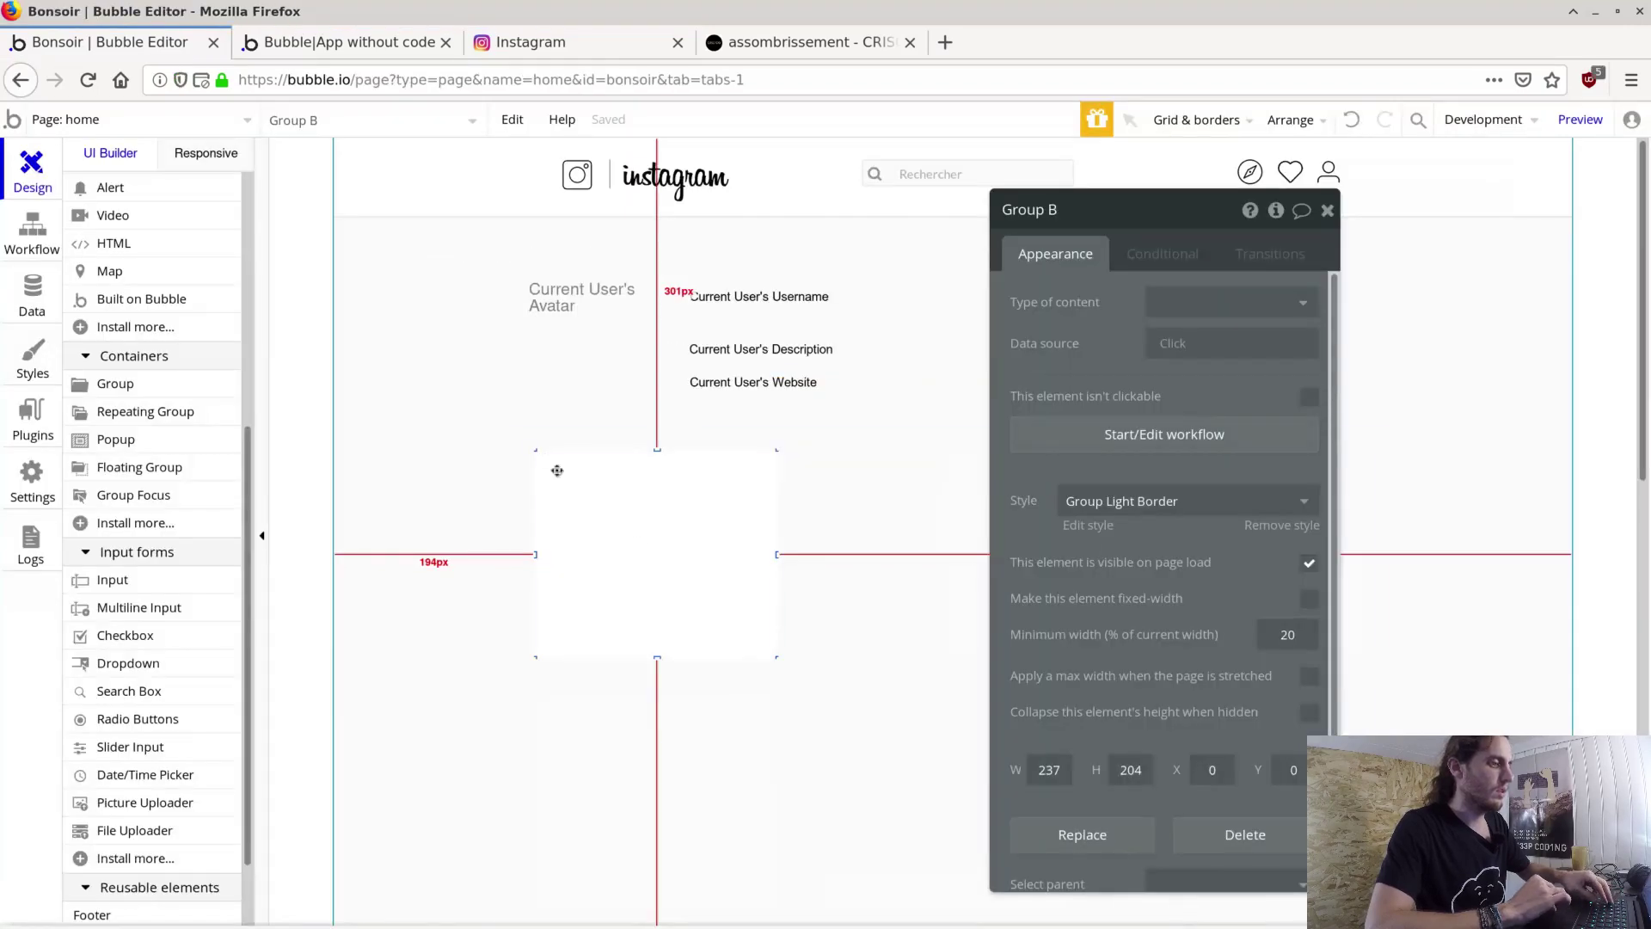
# Replace Group B with a new group stretched to the cell's 0/0 corner, holding a Post
pyautogui.press('Delete')
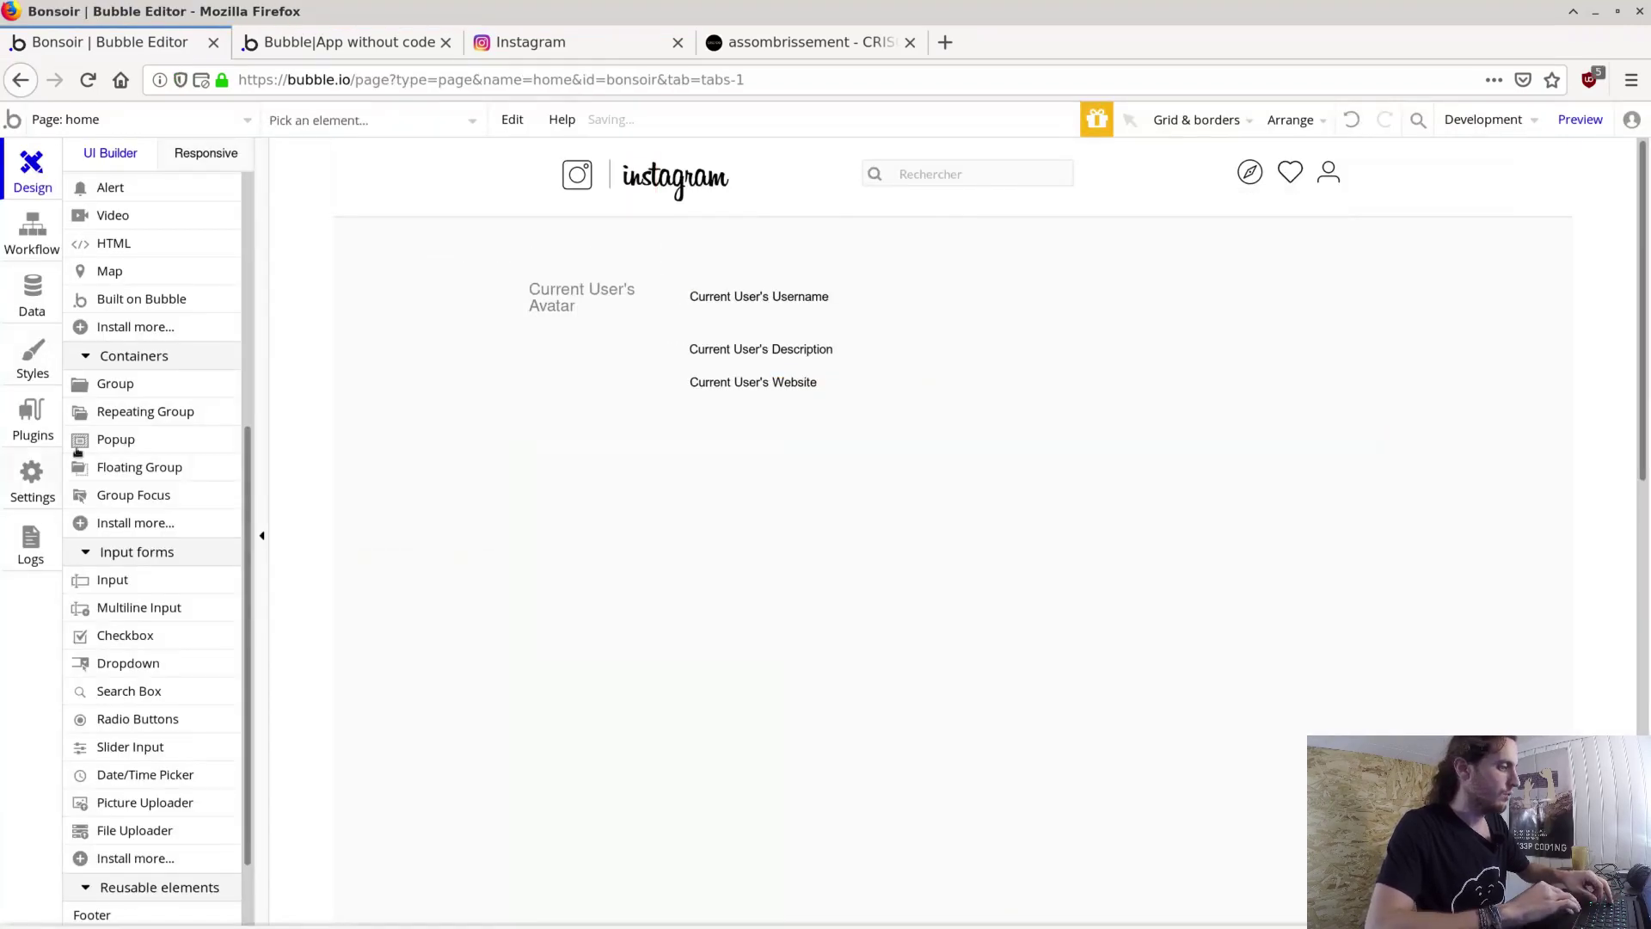
pyautogui.click(120, 384)
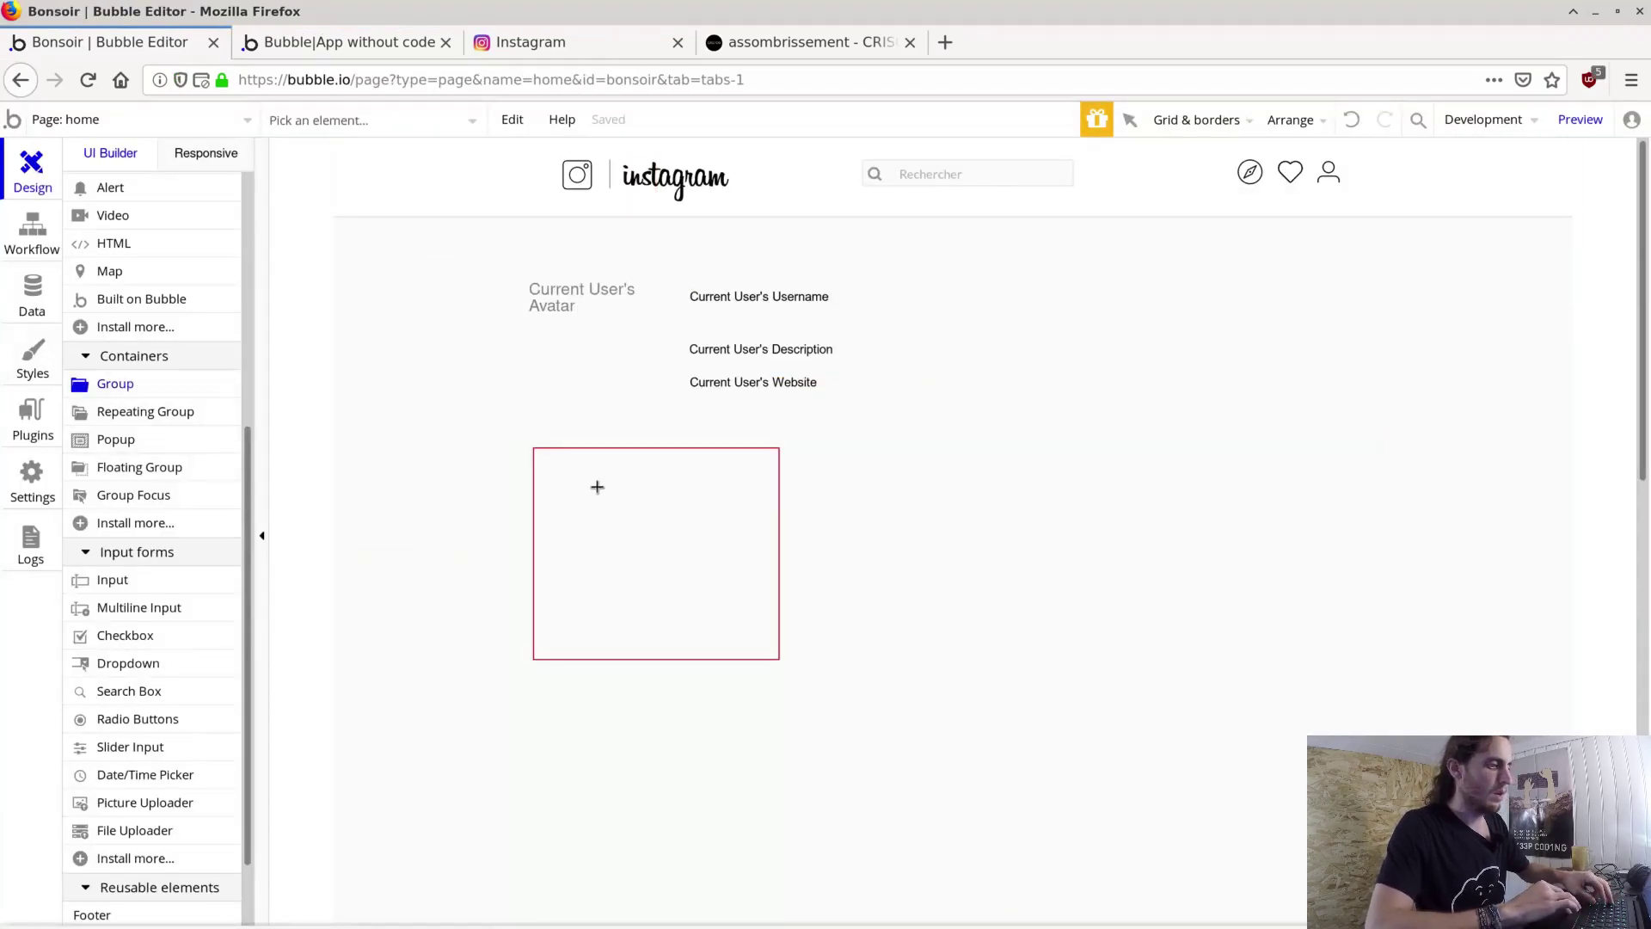
pyautogui.moveTo(545, 460)
pyautogui.mouseDown()
pyautogui.moveTo(811, 652)
pyautogui.moveTo(752, 630)
pyautogui.moveTo(768, 648)
pyautogui.mouseUp()
pyautogui.moveTo(548, 461); pyautogui.dragTo(535, 449)
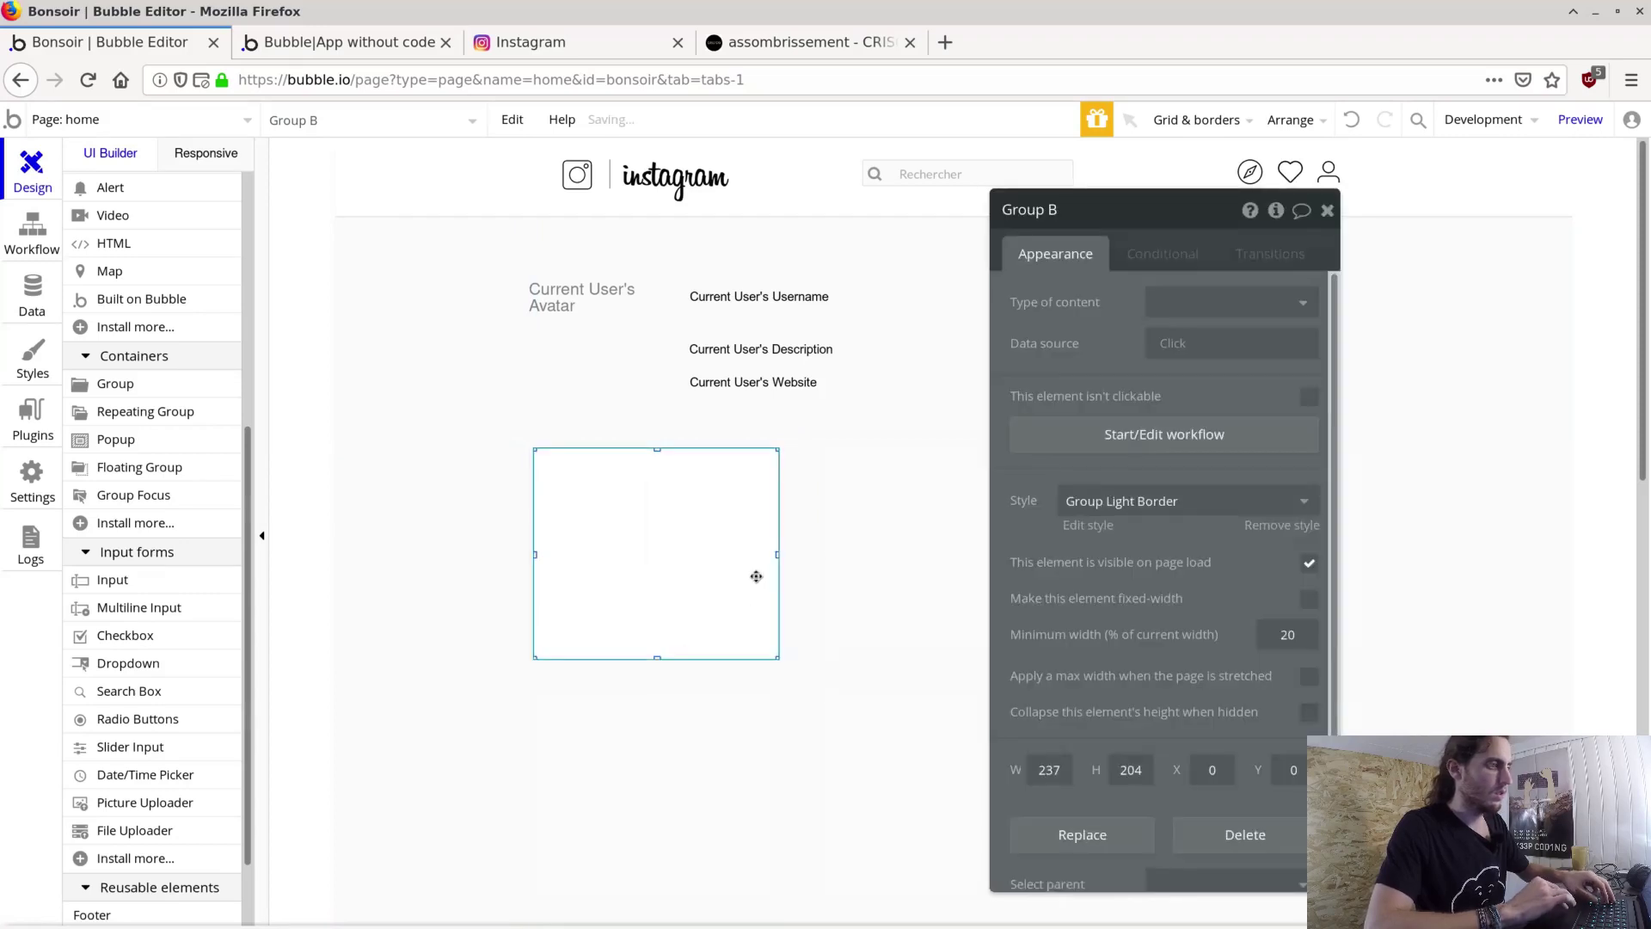
pyautogui.hotkey('ctrl', 'Tab')
pyautogui.hotkey('ctrl', 'Tab')
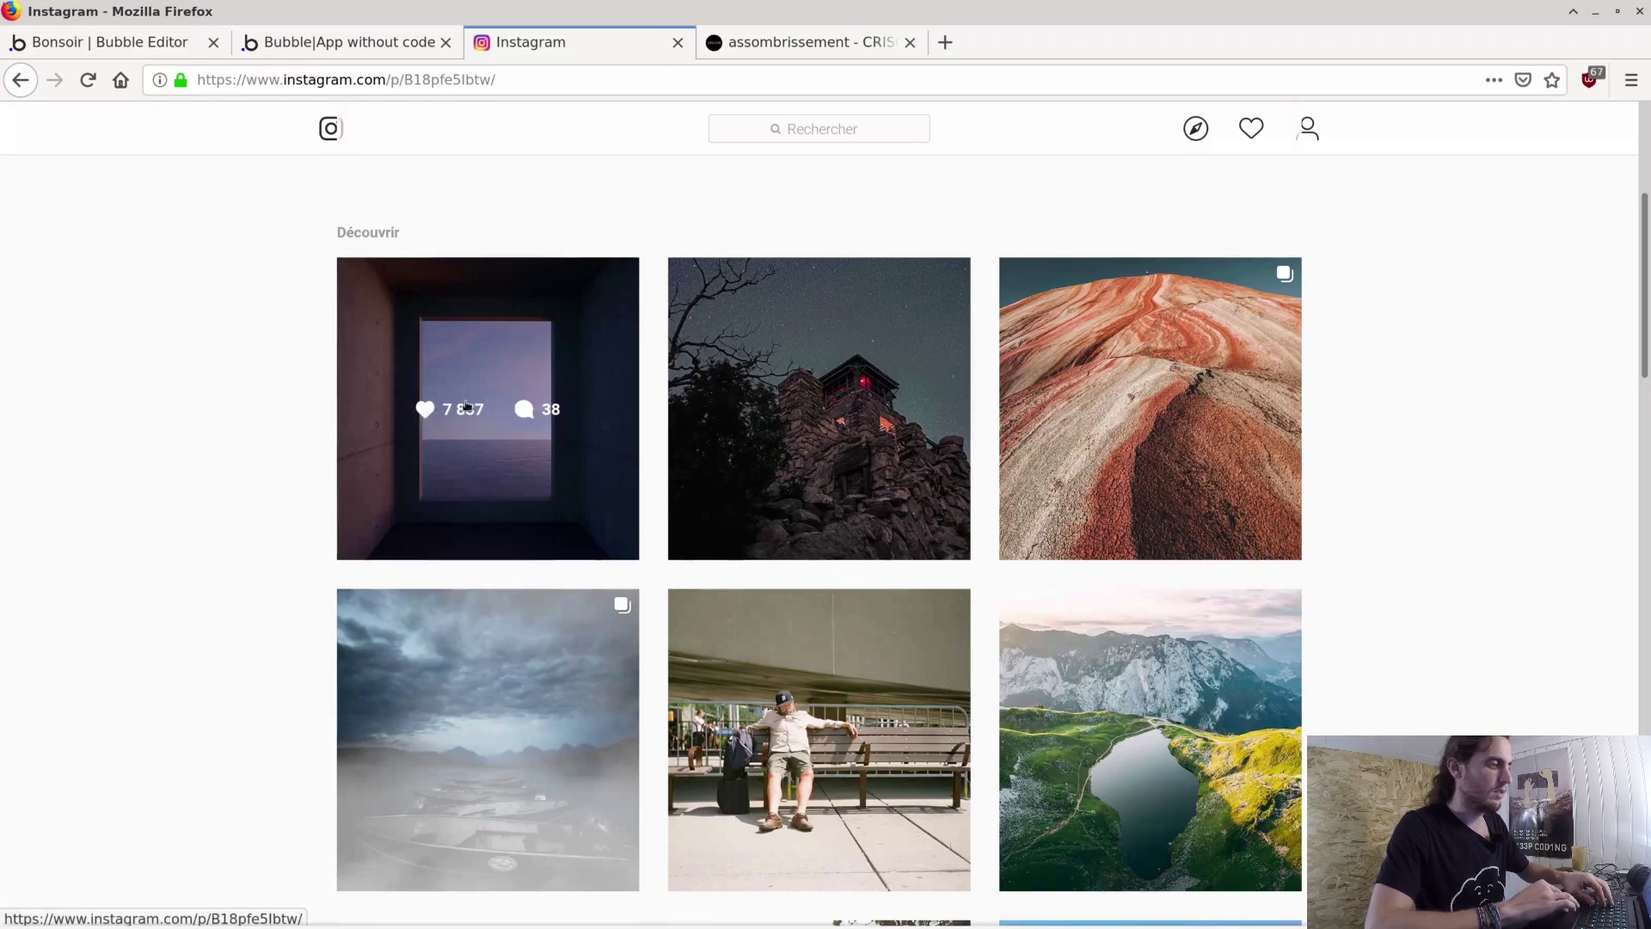
pyautogui.hotkey('ctrl', 'shift', 'Tab')
pyautogui.hotkey('ctrl', 'shift', 'Tab')
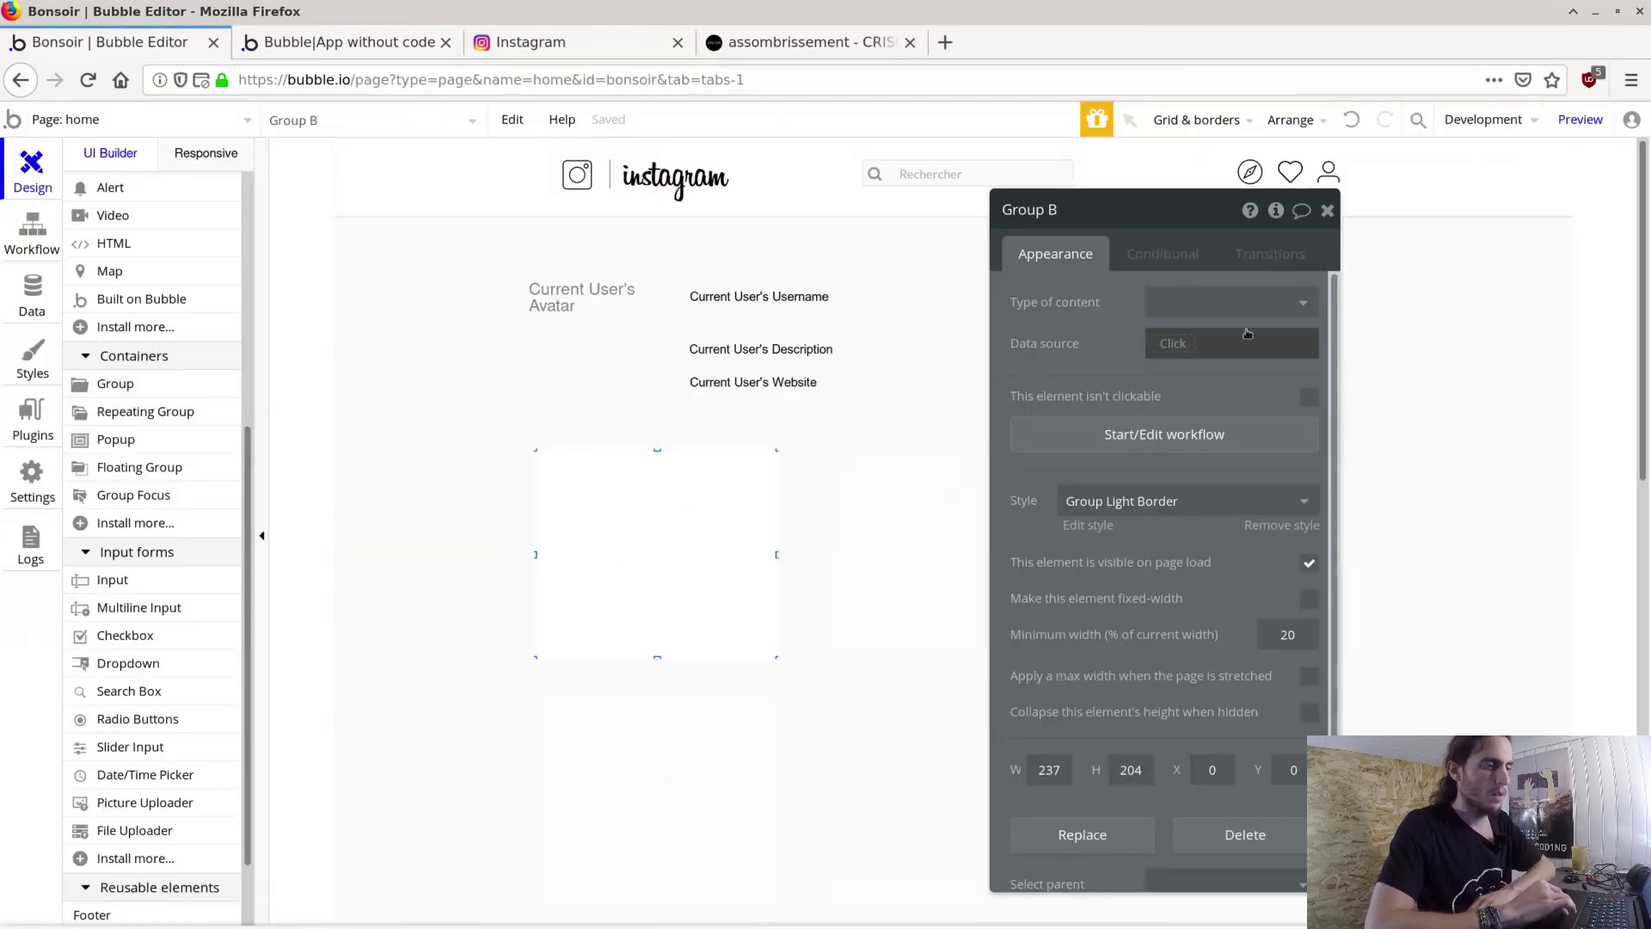
pyautogui.click(1280, 314)
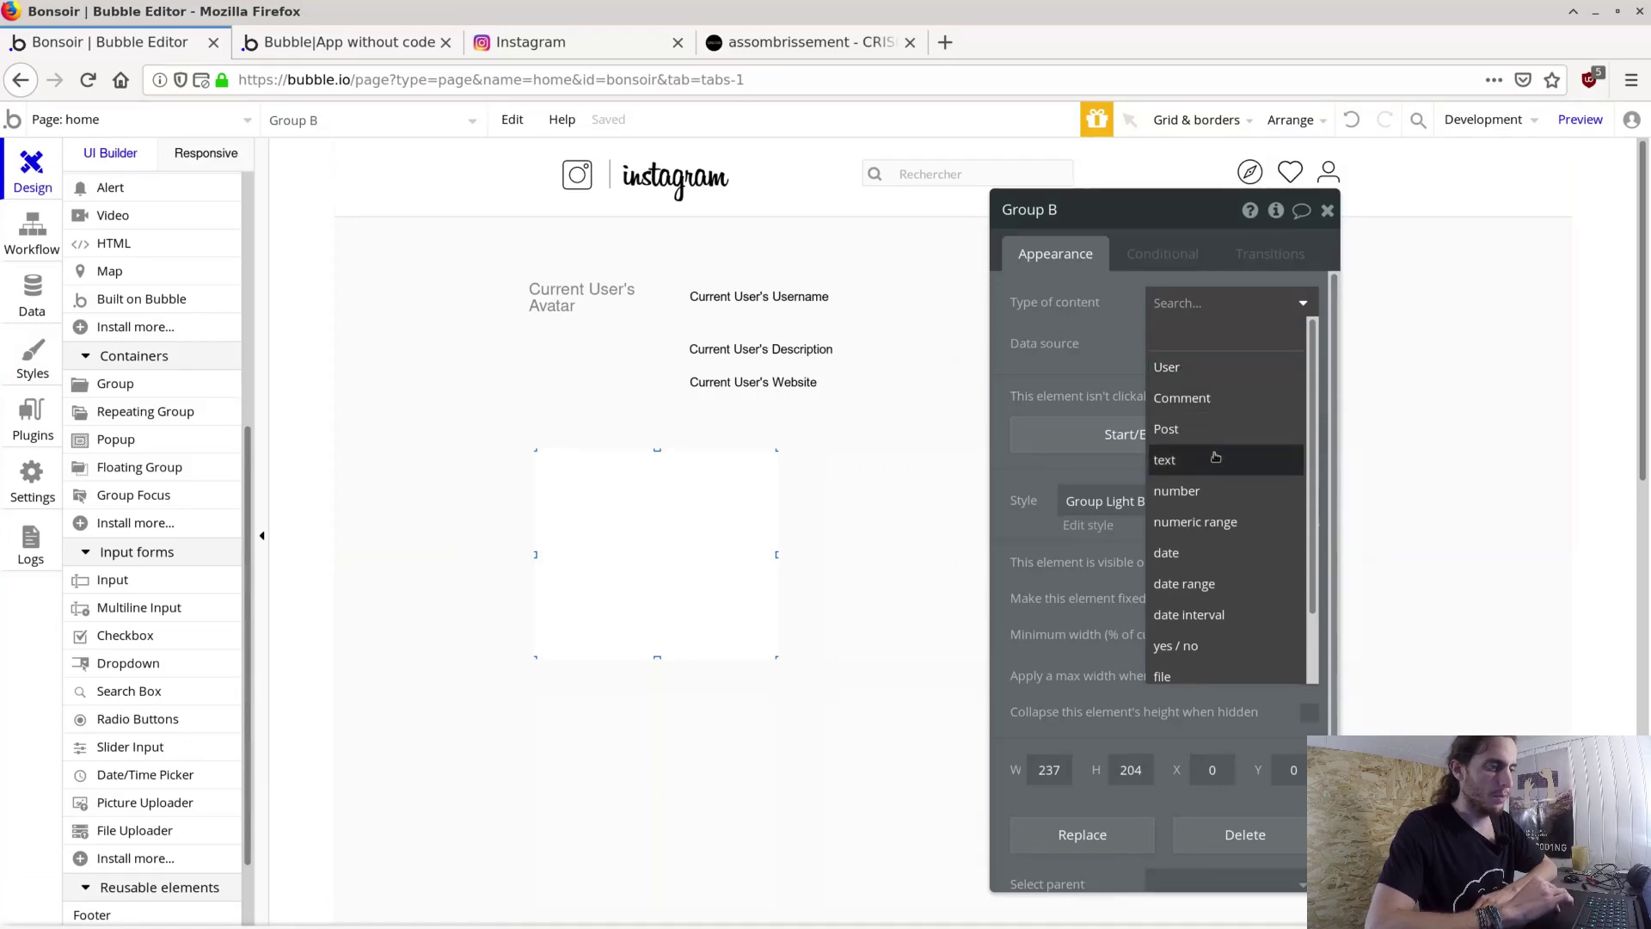
pyautogui.click(1231, 428)
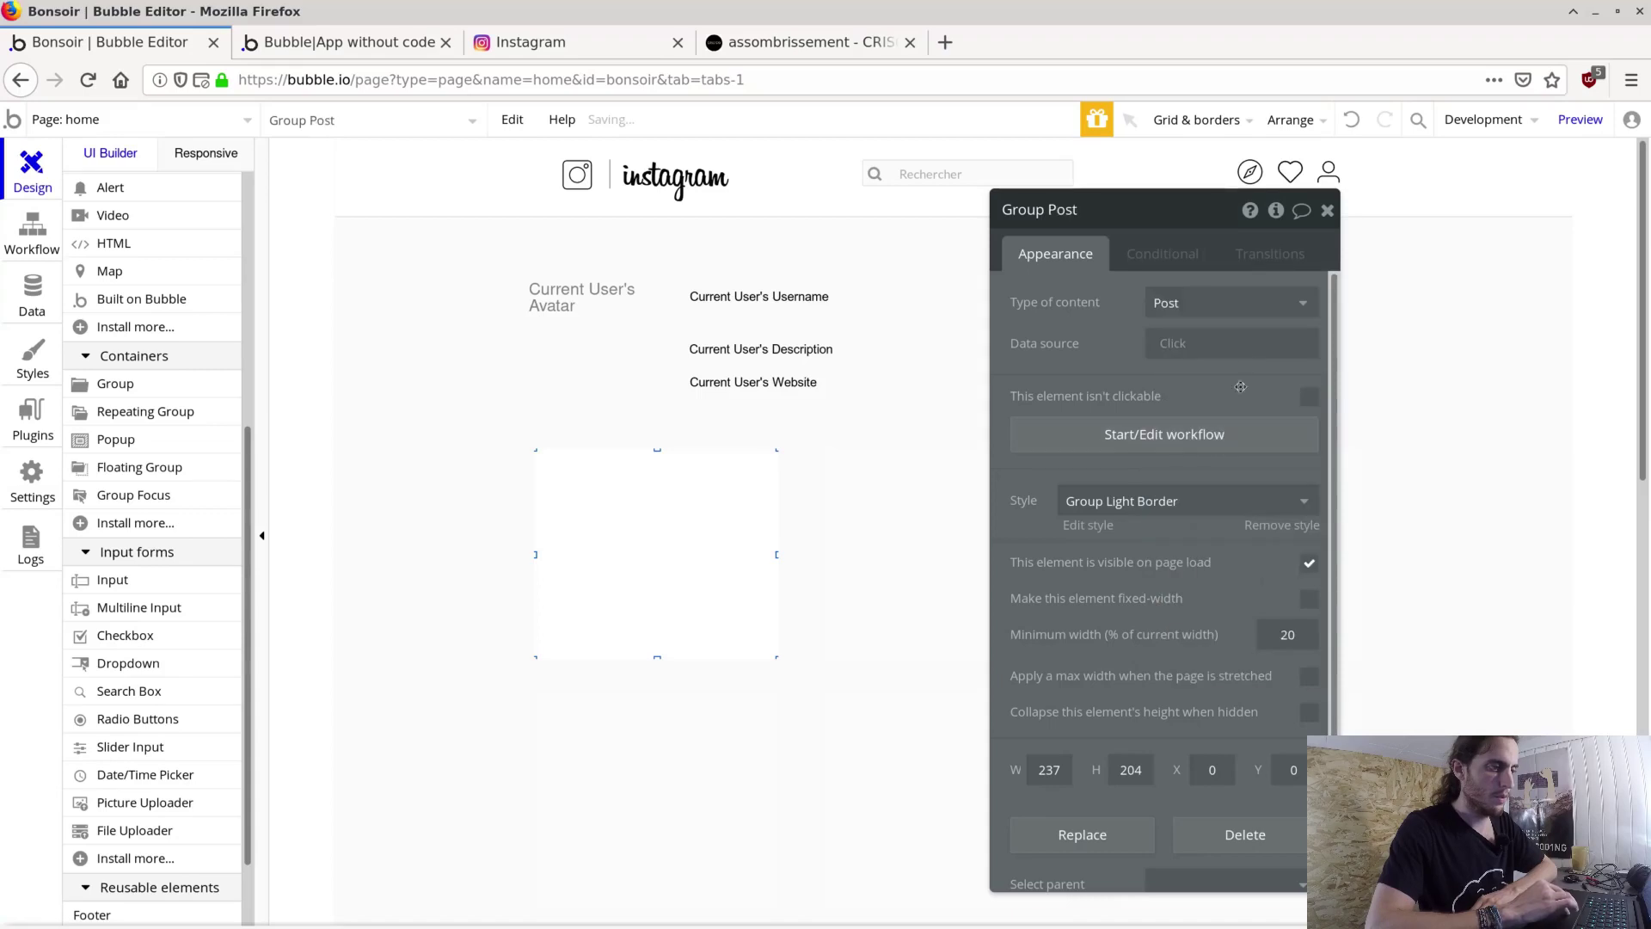
# Set the group's data source to Parent group's Post and remove its preset style
pyautogui.click(1180, 344)
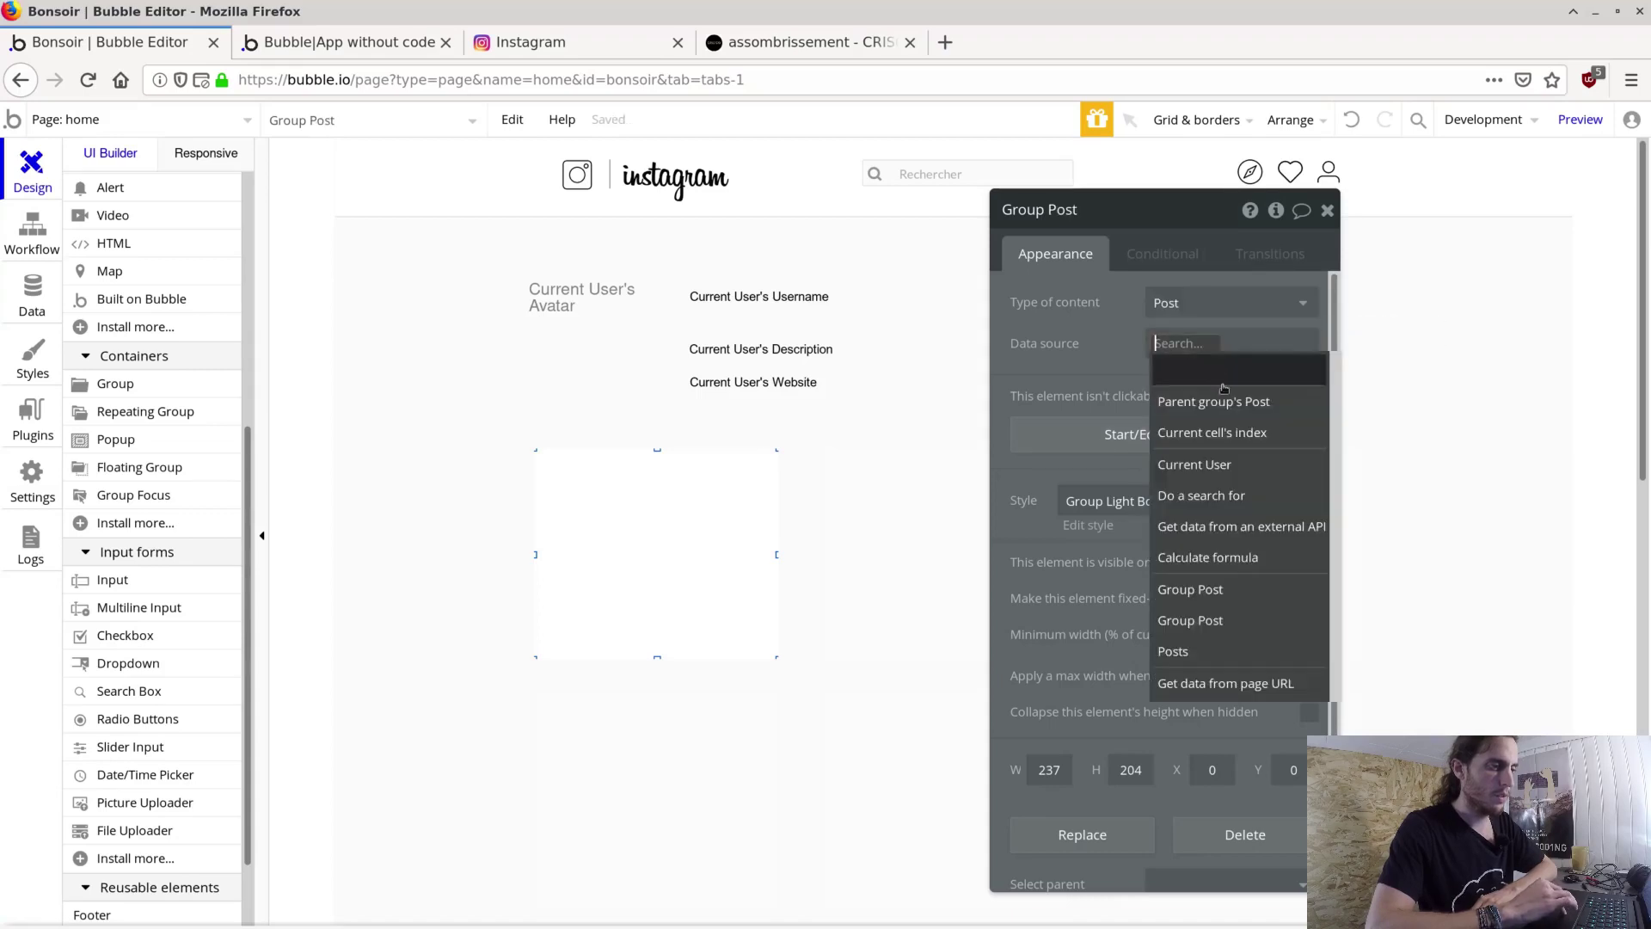
pyautogui.click(1229, 405)
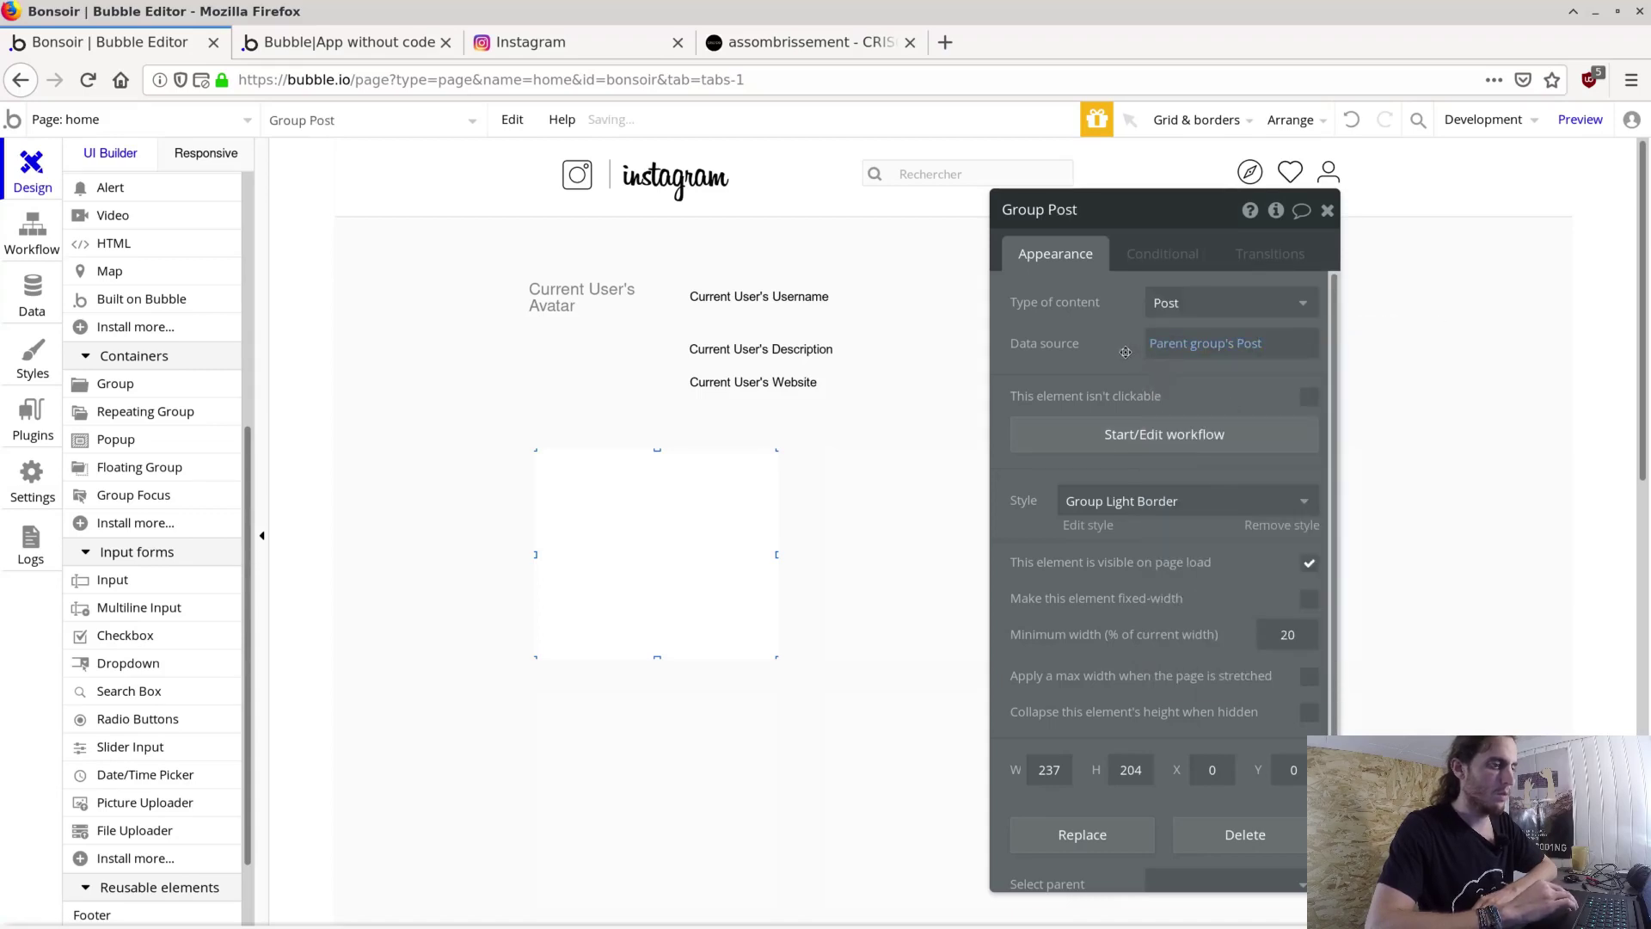
pyautogui.click(1270, 526)
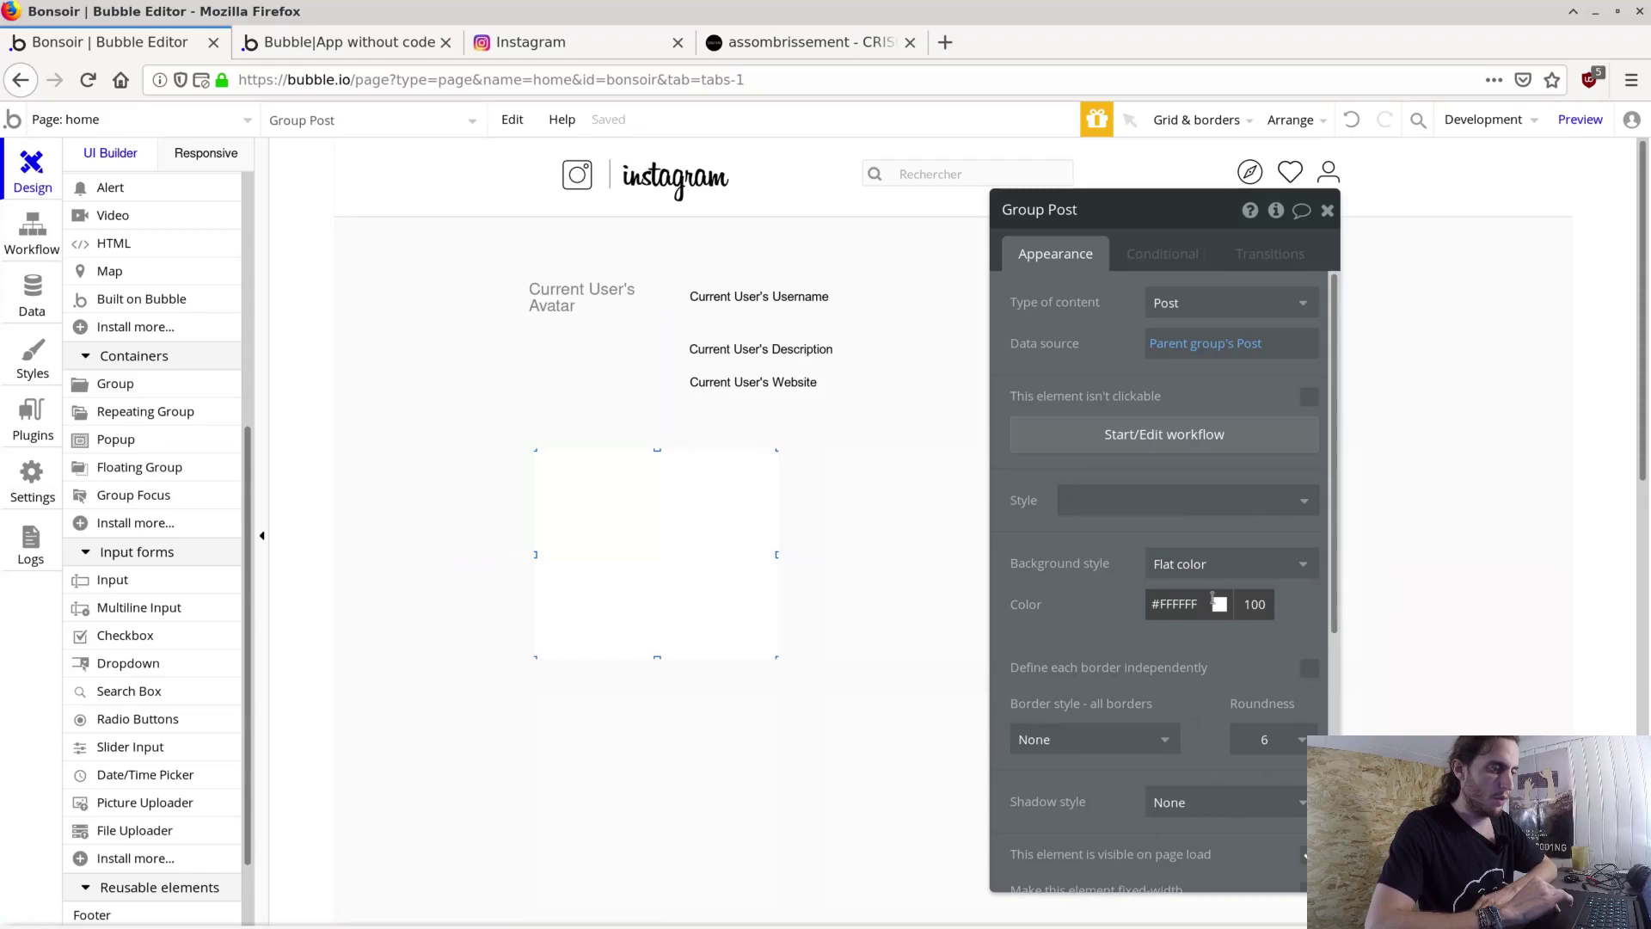
# Give the group a flat #000000 background at 25 opacity and check the grey shading in the preview
pyautogui.click(1213, 609)
pyautogui.moveTo(1211, 673); pyautogui.dragTo(1333, 733)
pyautogui.click(1335, 725)
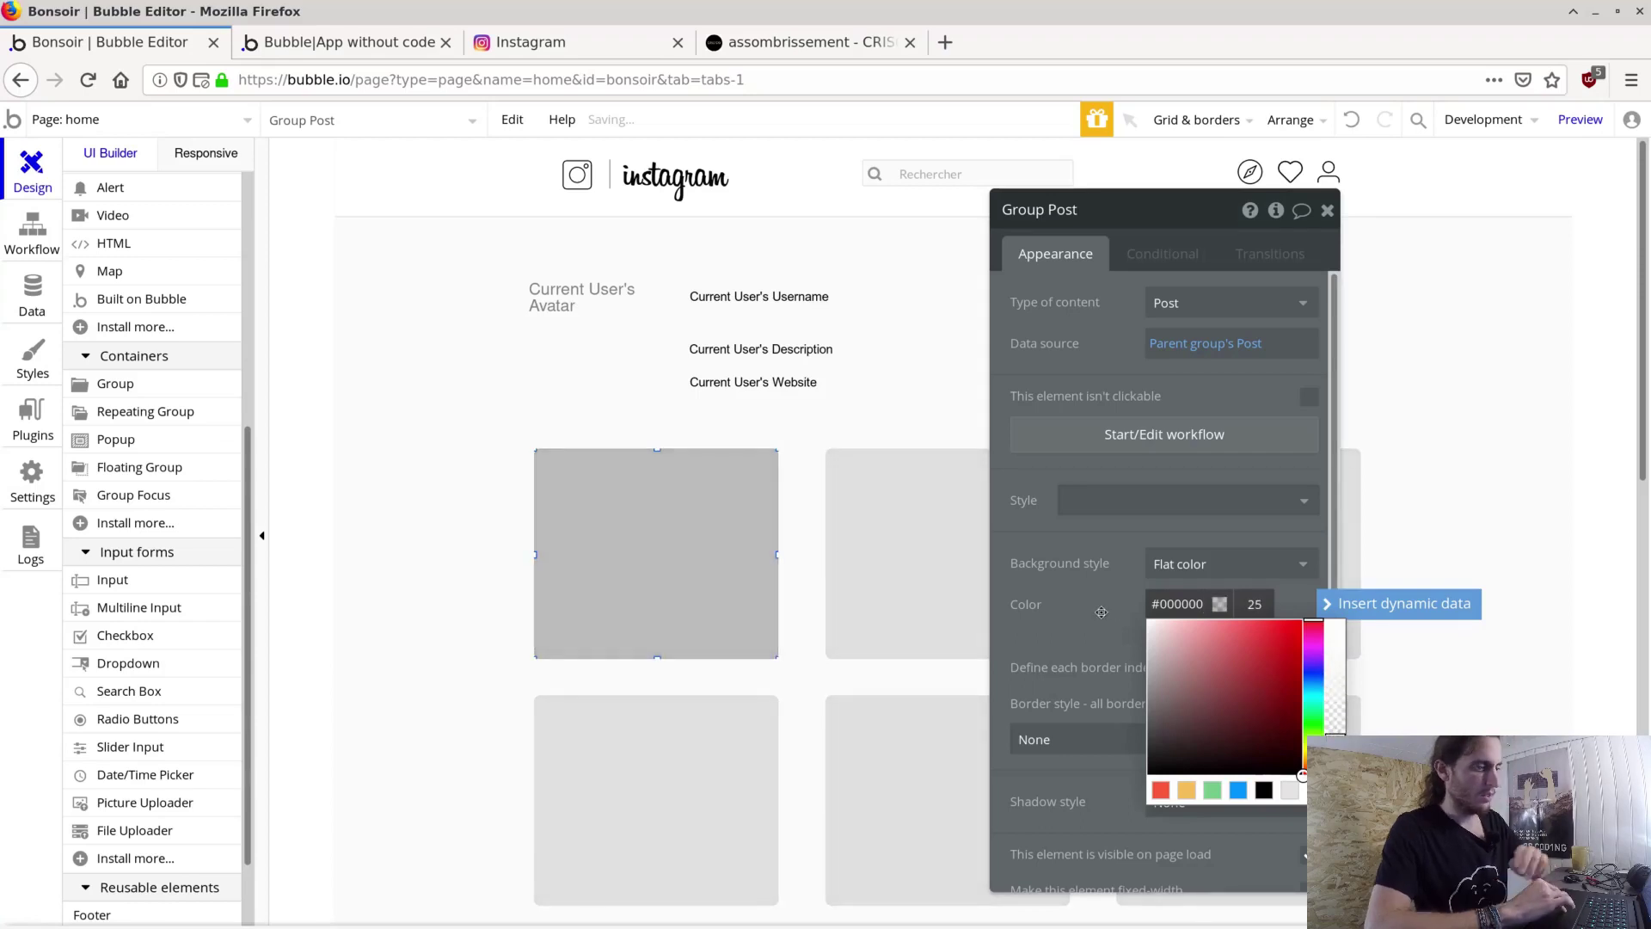
pyautogui.click(1139, 612)
pyautogui.hotkey('ctrl', 'Tab')
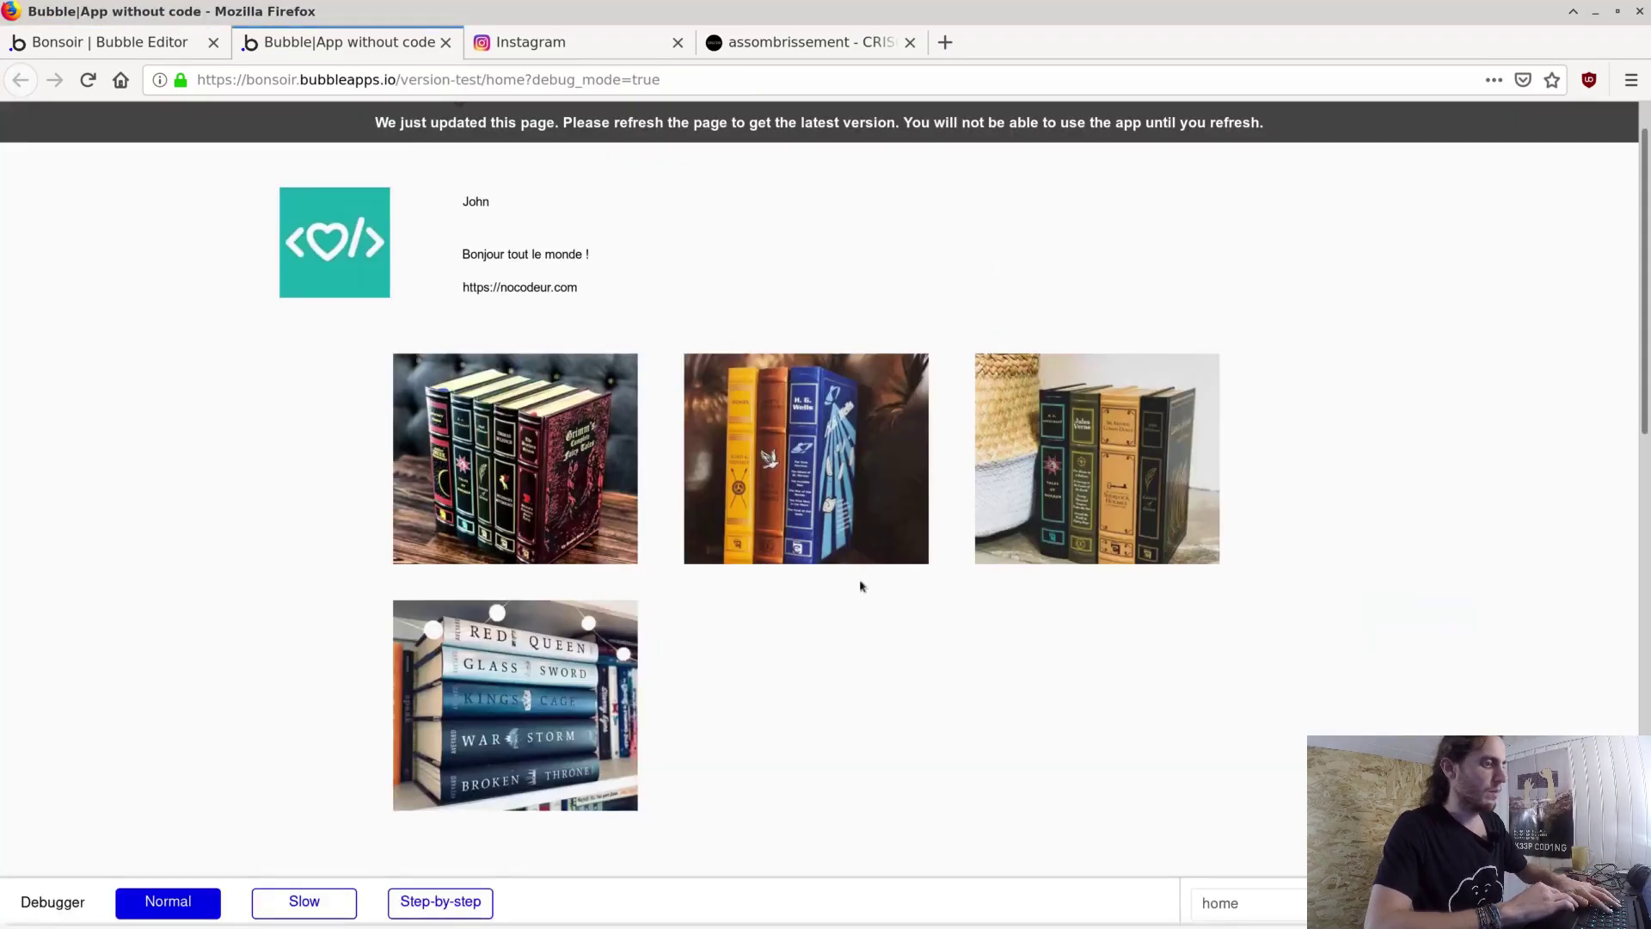
pyautogui.hotkey('ctrl', 'shift', 'Tab')
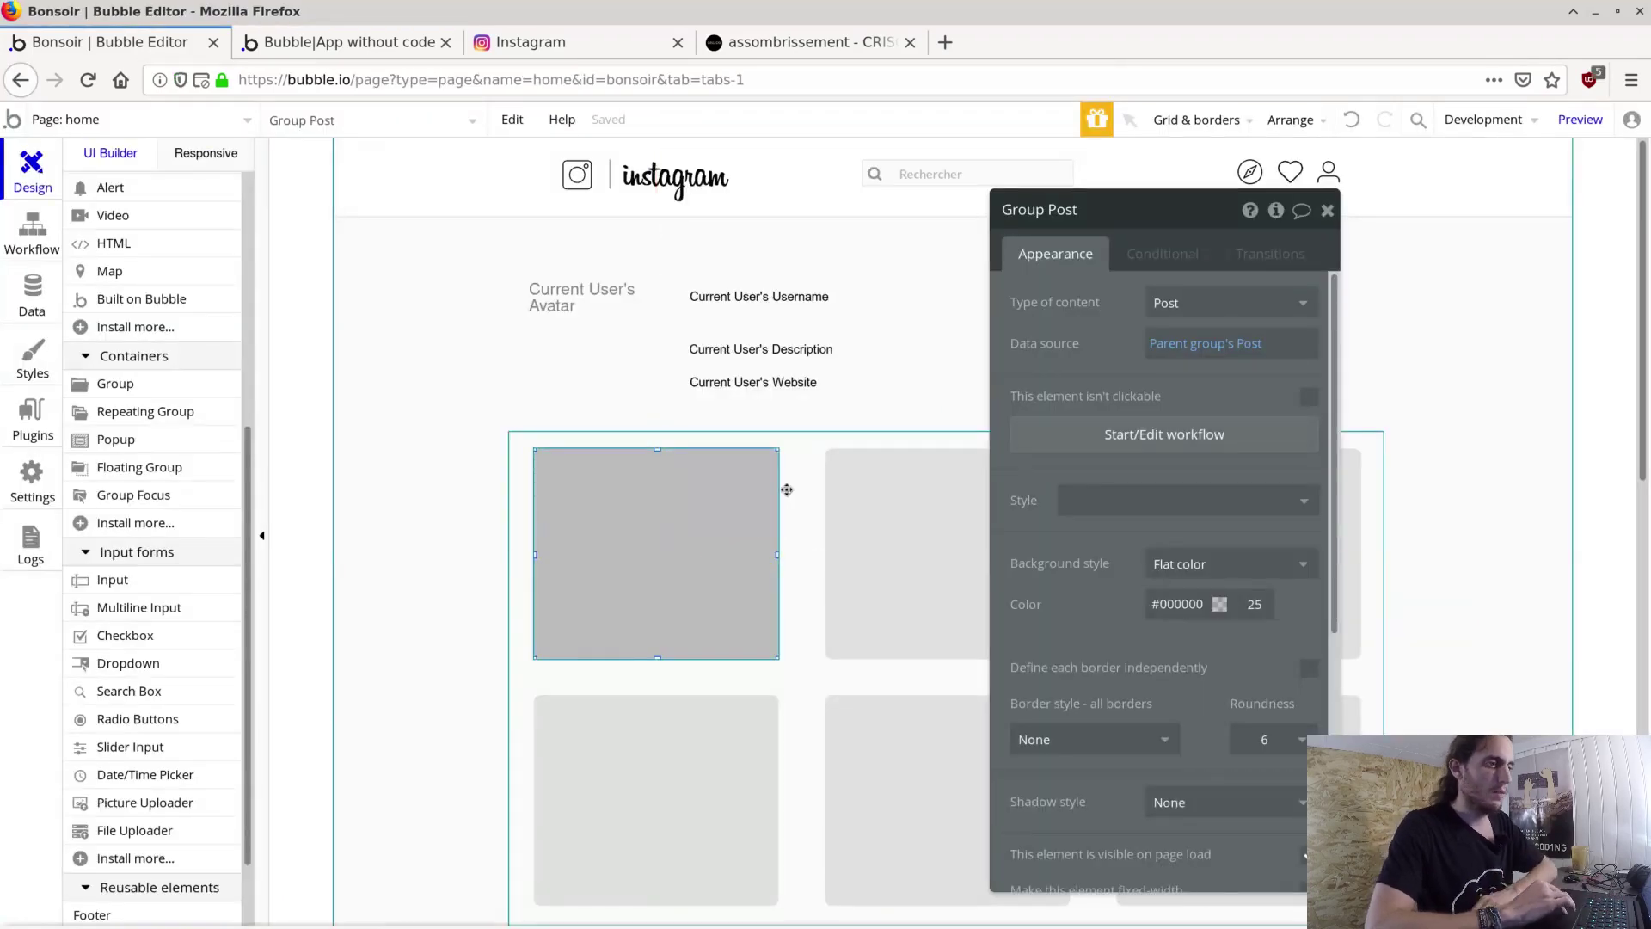
pyautogui.click(1173, 256)
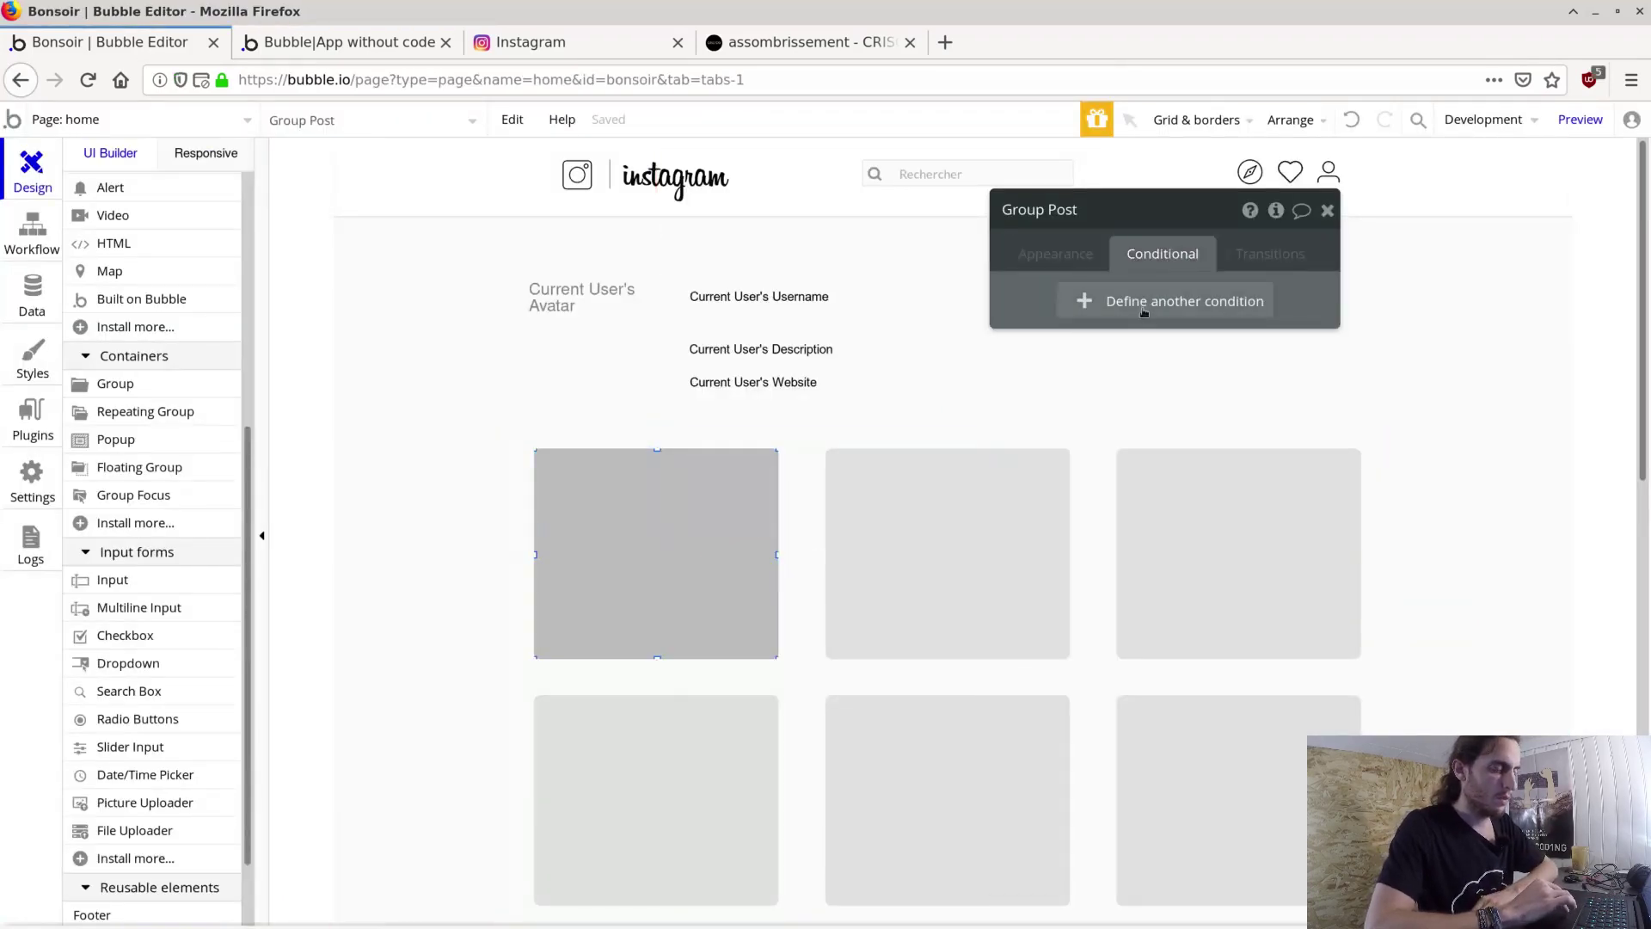
# Add a new, still empty condition to Group Post
pyautogui.click(1144, 307)
pyautogui.click(1080, 312)
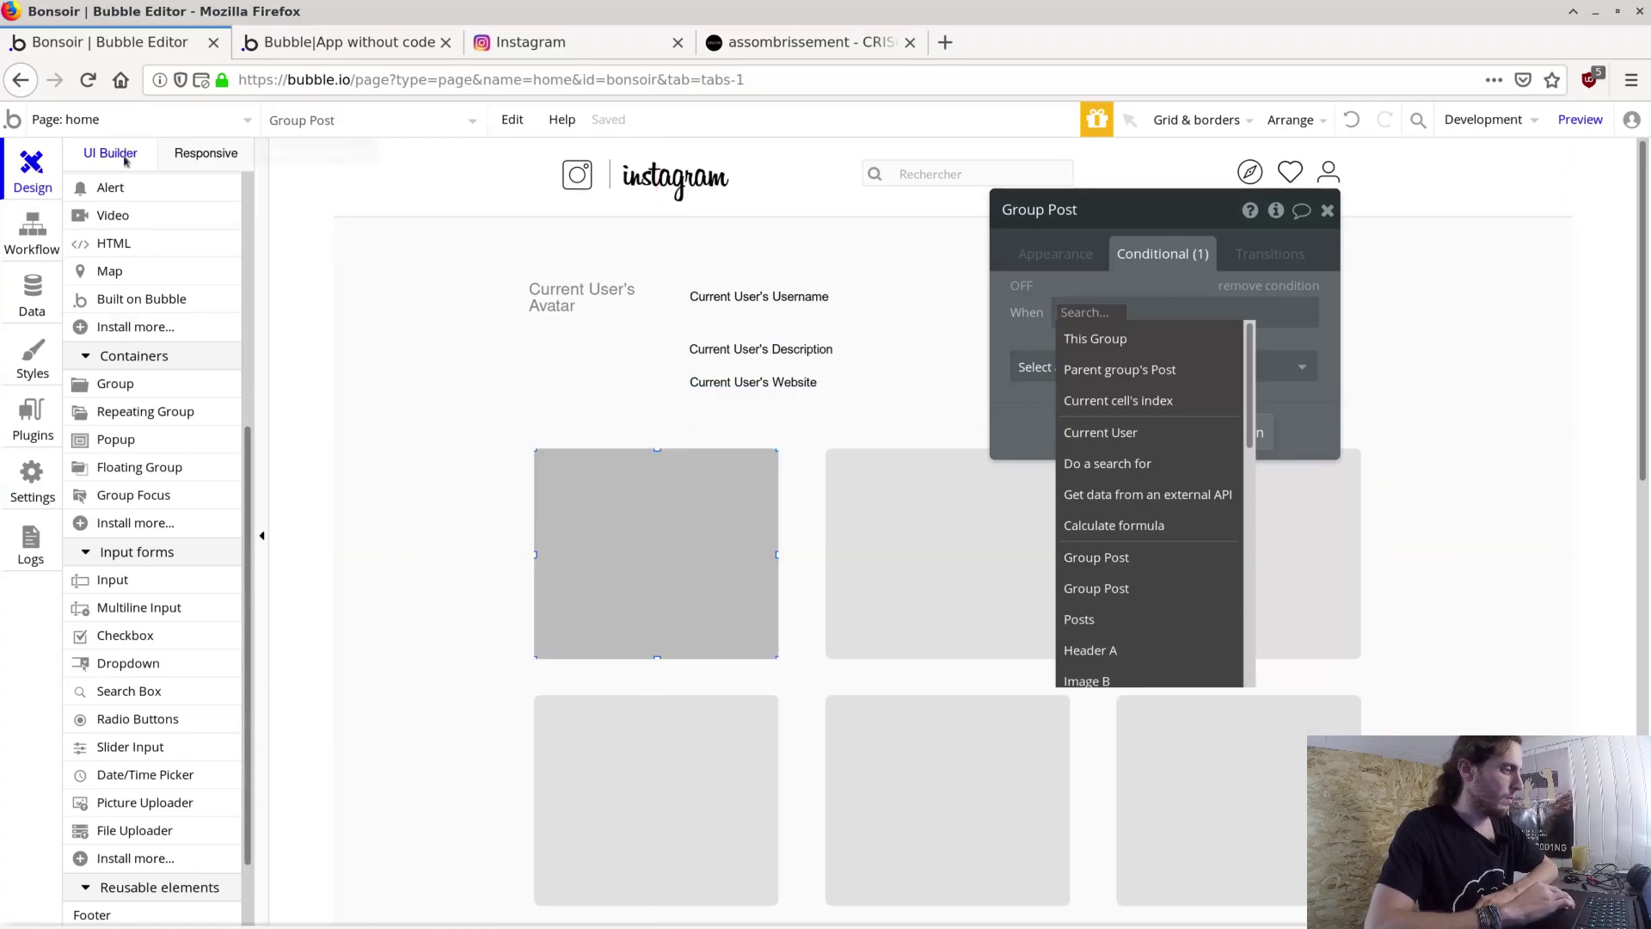
pyautogui.click(356, 296)
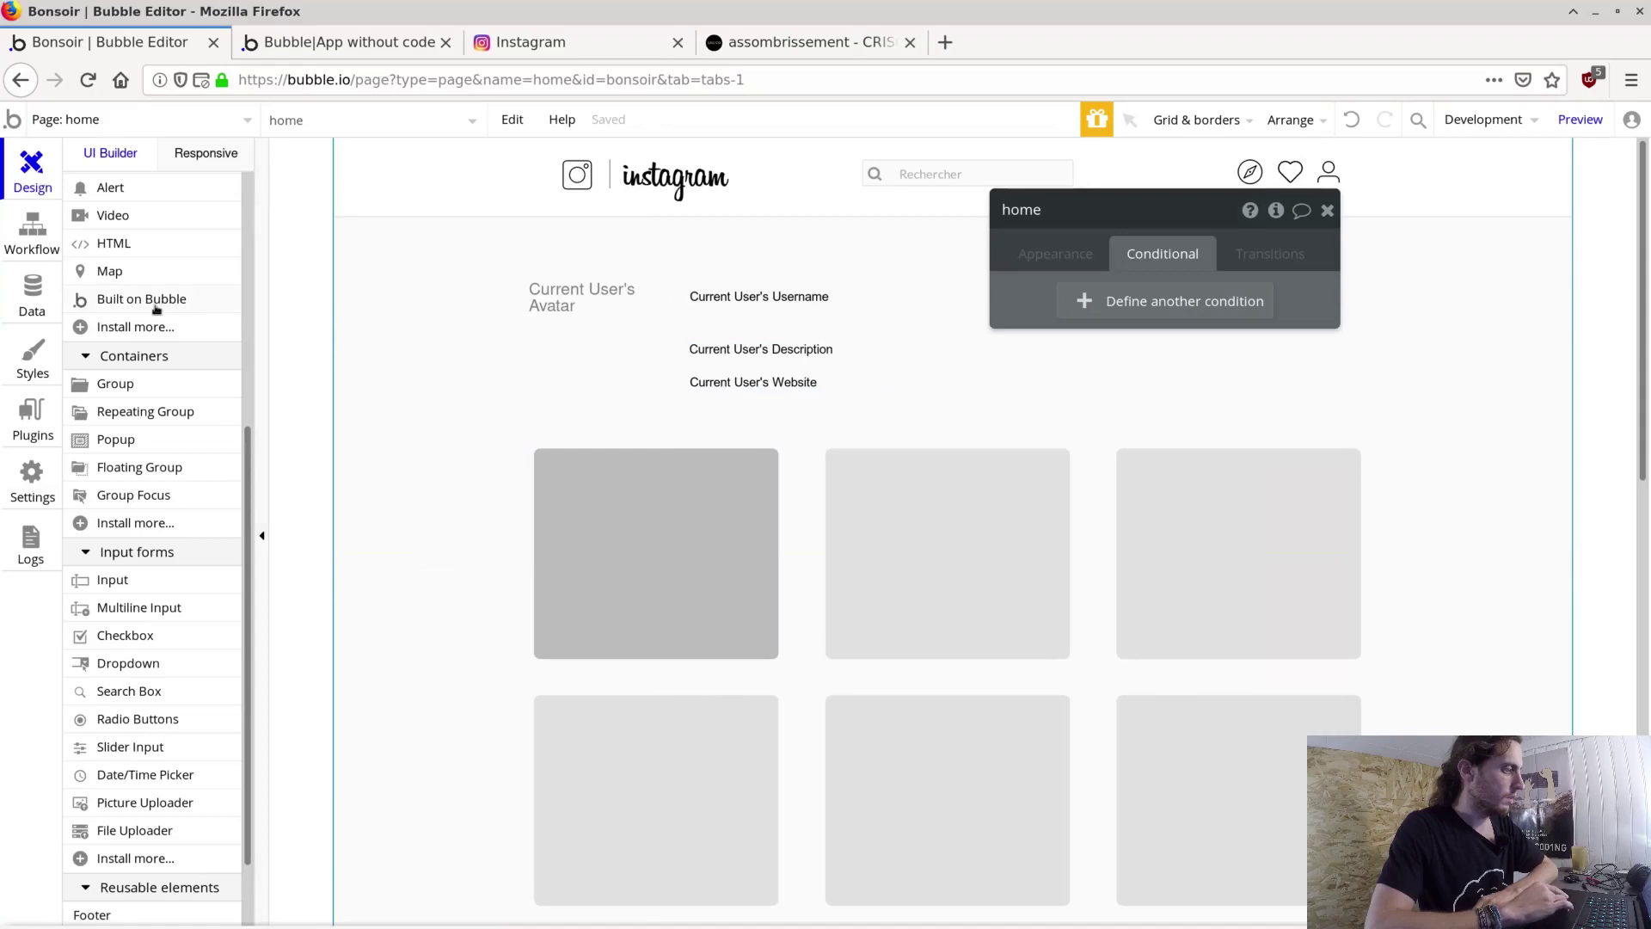
# Select and expand the Posts repeating group in the Elements tree
pyautogui.scroll(5, 155, 310)
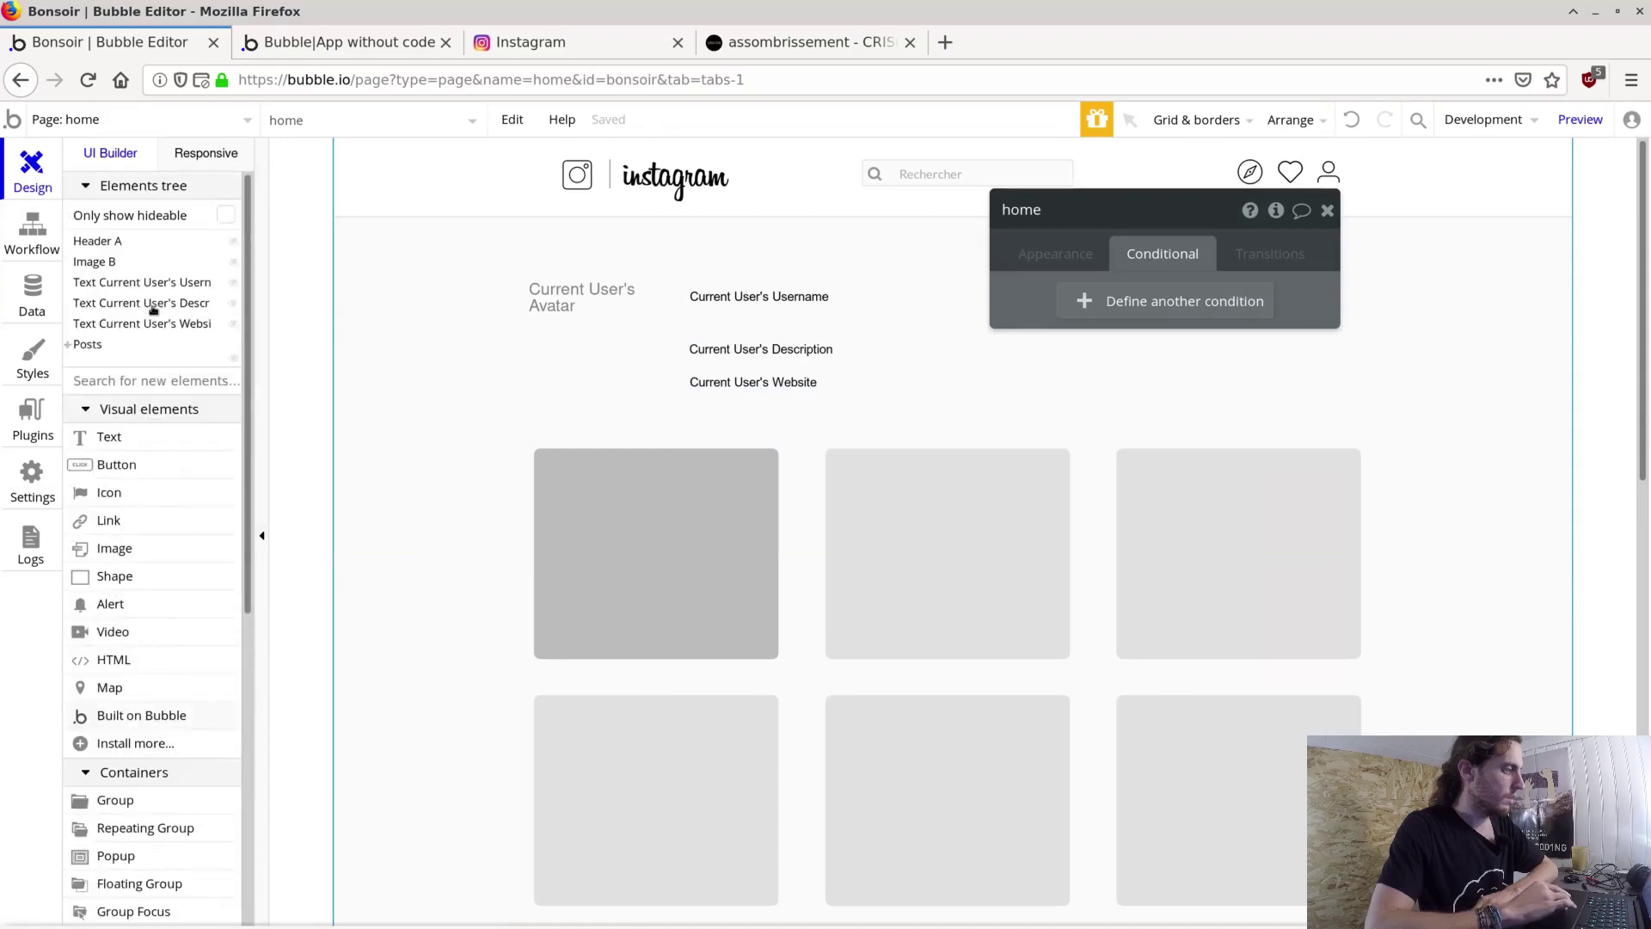
pyautogui.click(75, 344)
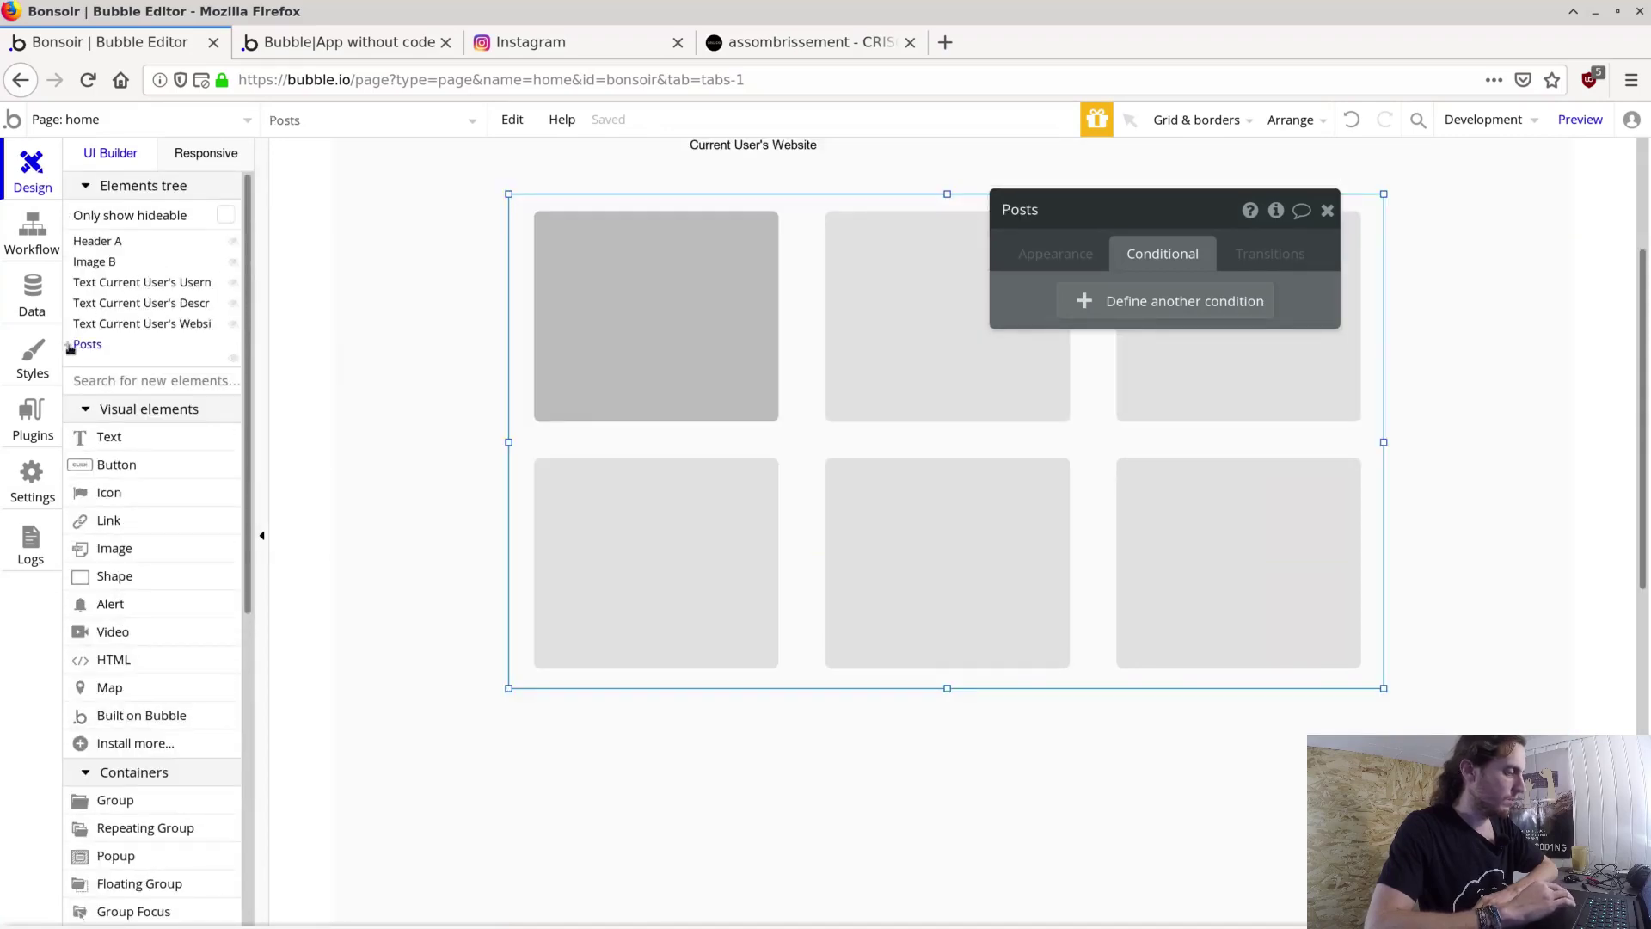
pyautogui.click(68, 345)
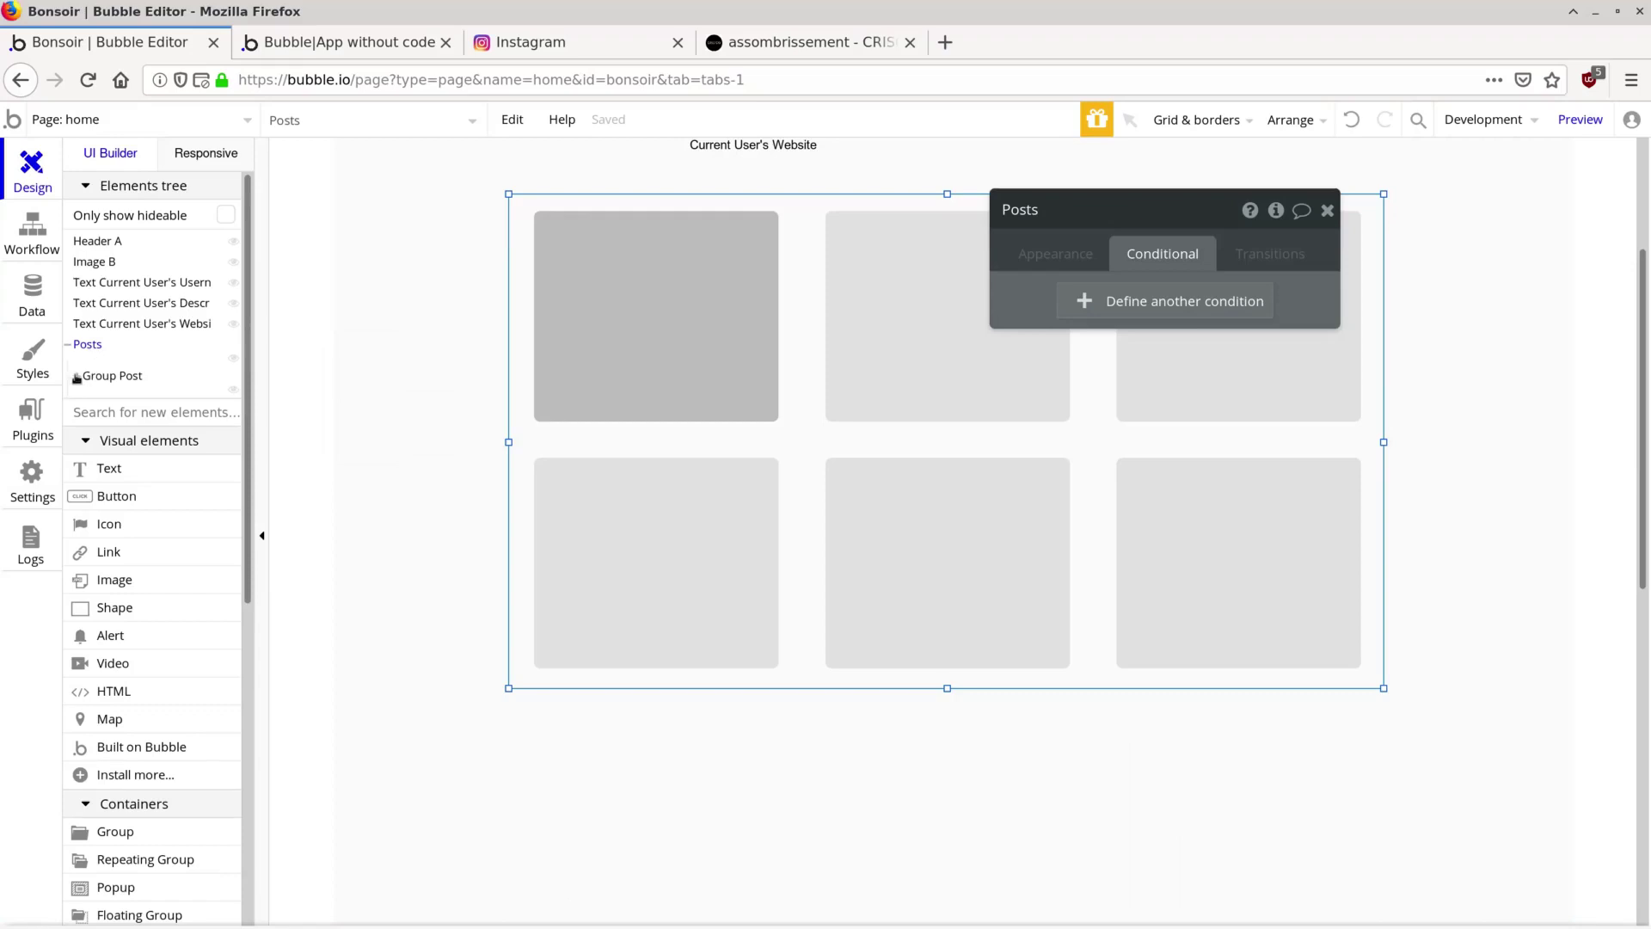
# Rename the outer group inside Posts to Post
pyautogui.click(78, 378)
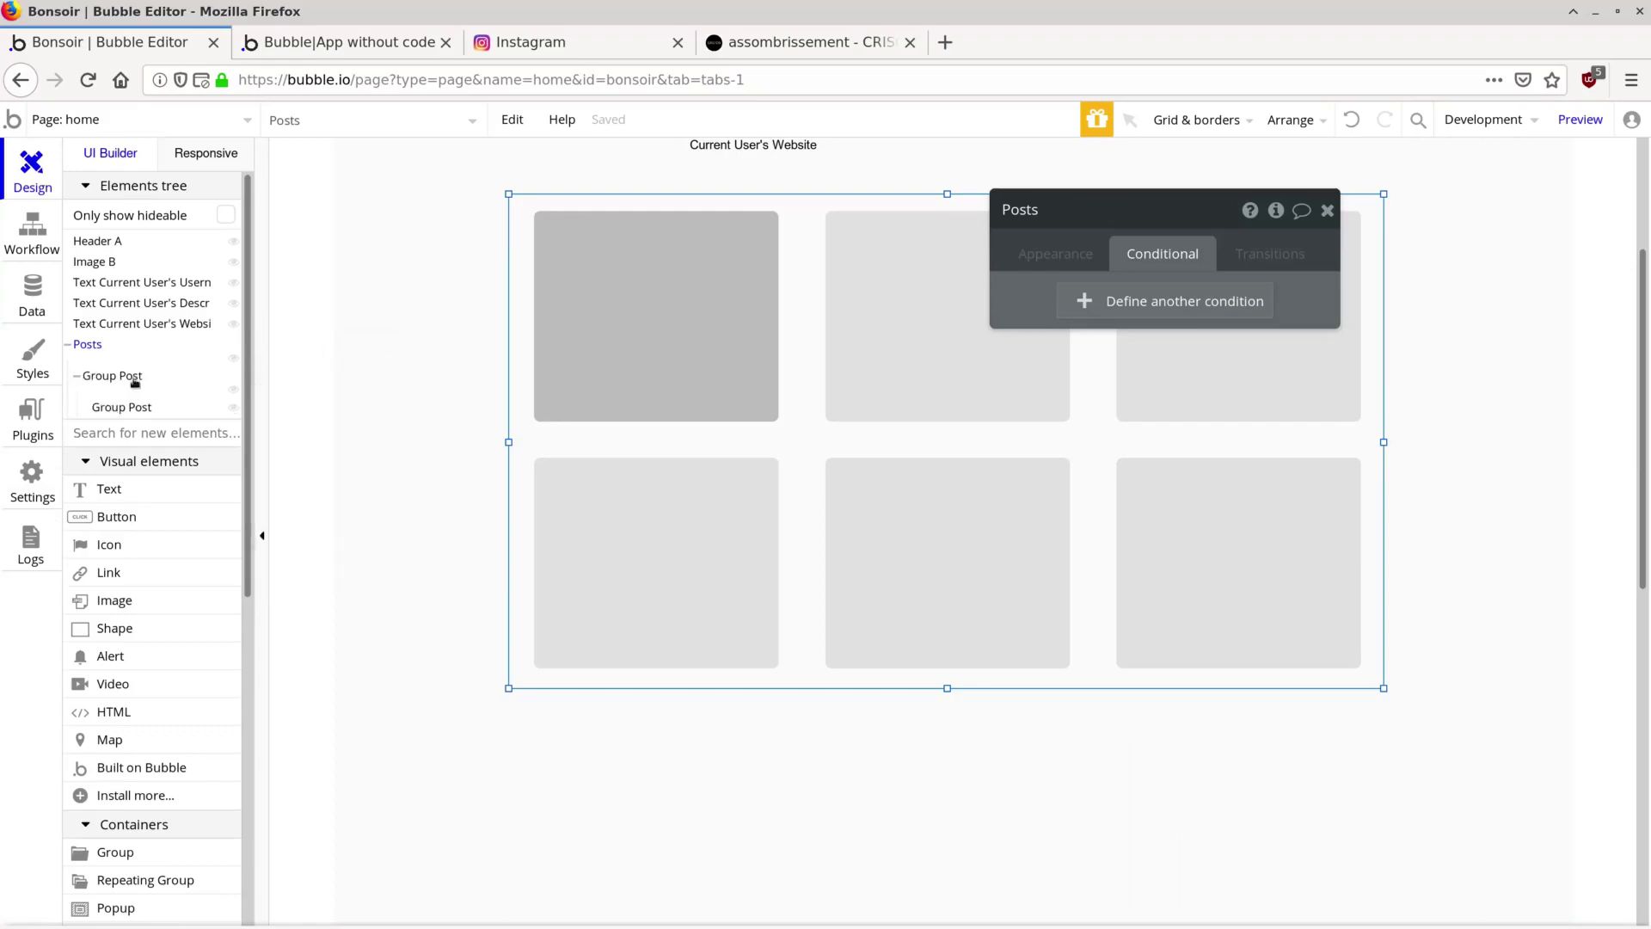
pyautogui.click(112, 377)
pyautogui.click(1089, 215)
pyautogui.press('BackSpace')
pyautogui.press('BackSpace')
pyautogui.hotkey('ctrl', 'a')
pyautogui.write('Po')
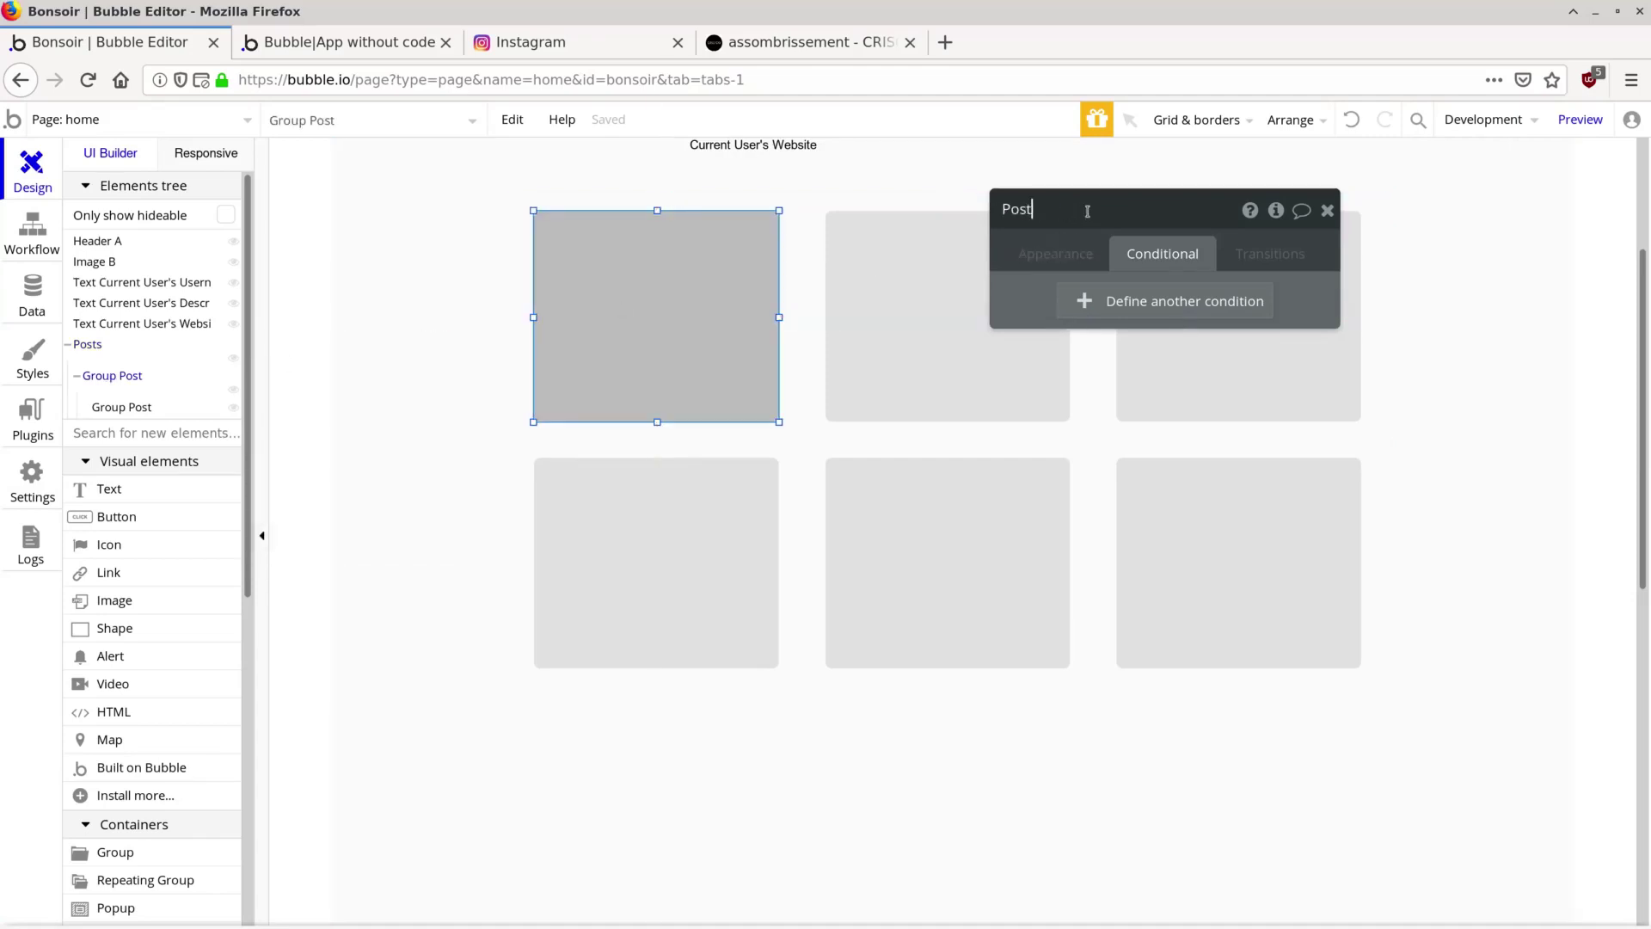
# Rename the inner shading group to Overlay
pyautogui.click(144, 405)
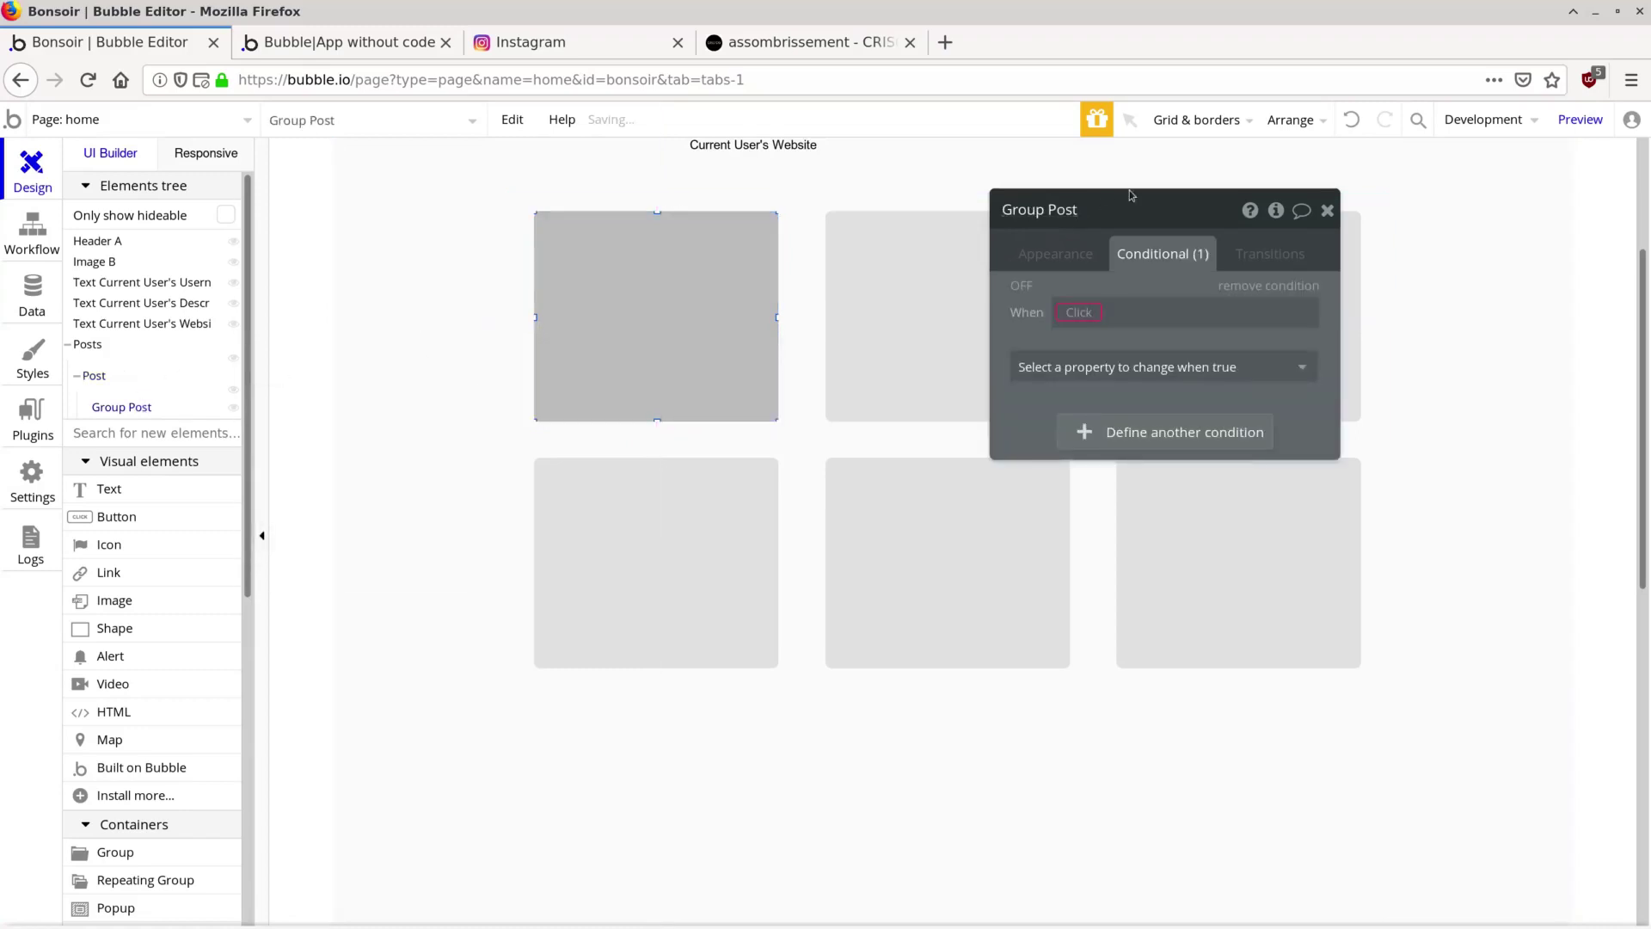
pyautogui.click(1135, 204)
pyautogui.write('Overlay')
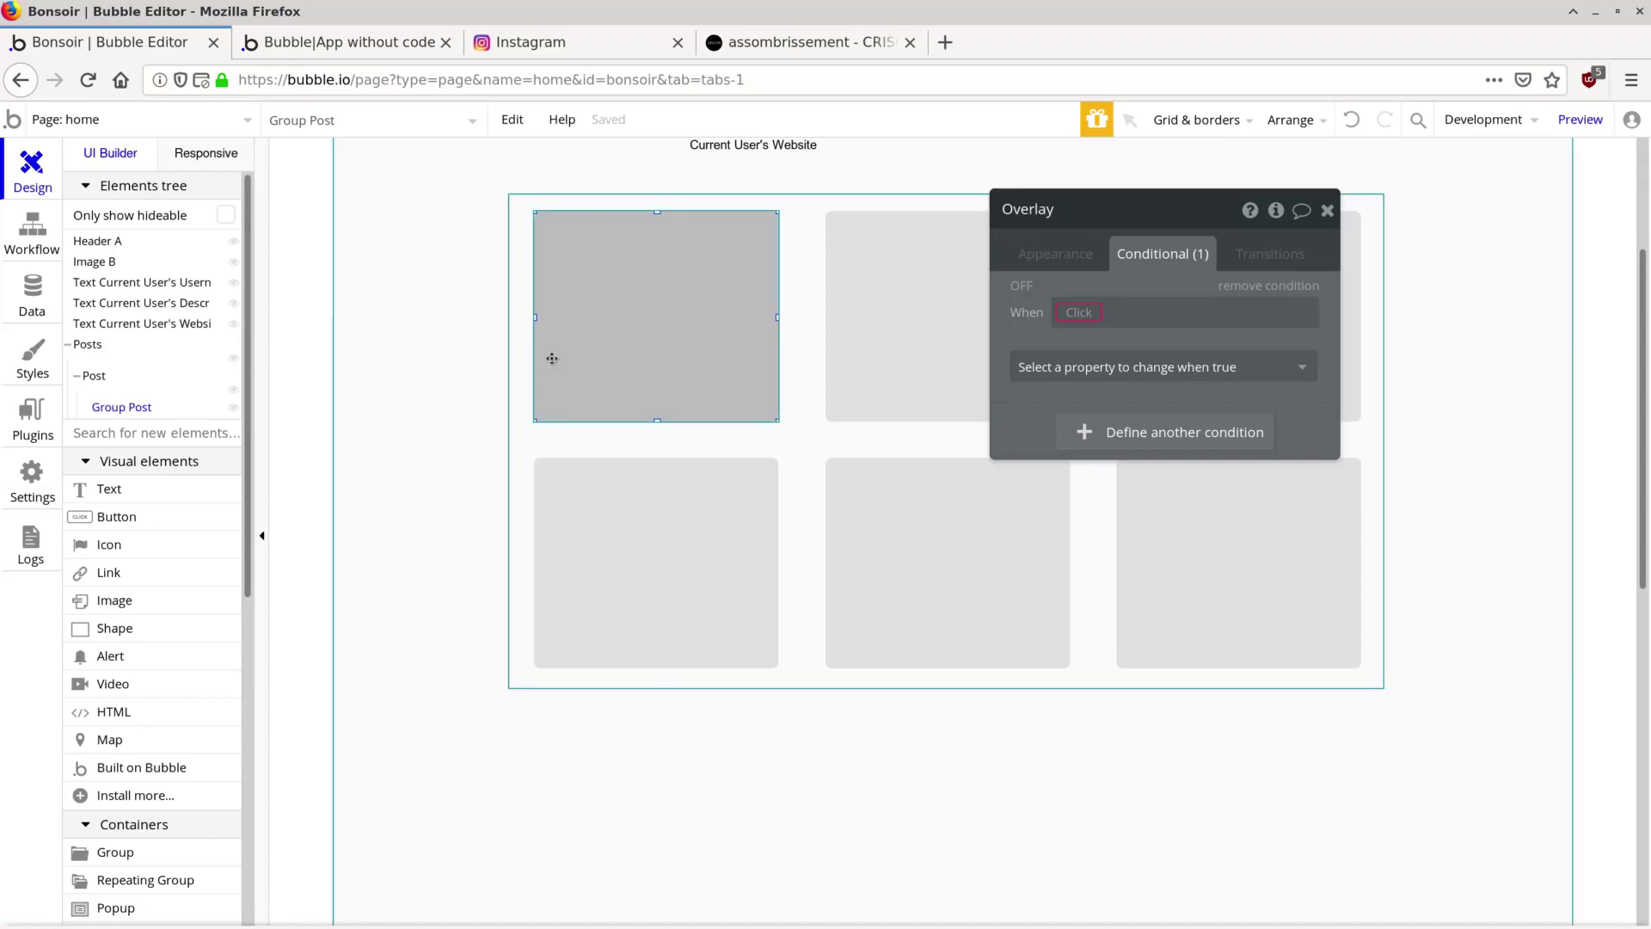
pyautogui.click(477, 361)
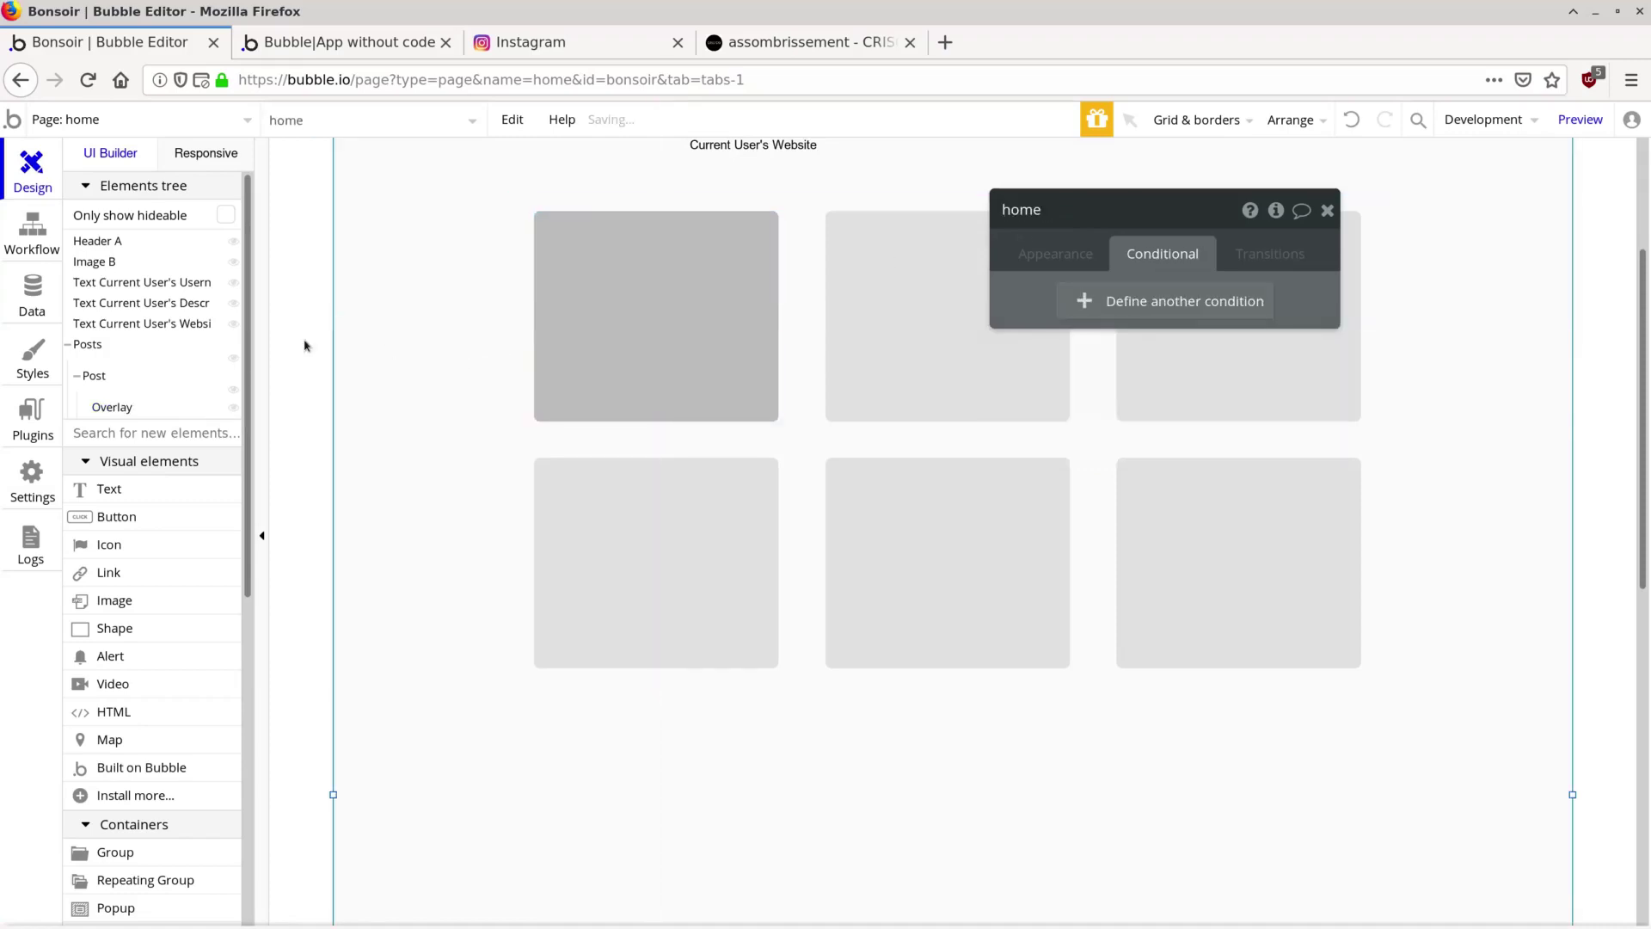
pyautogui.click(728, 317)
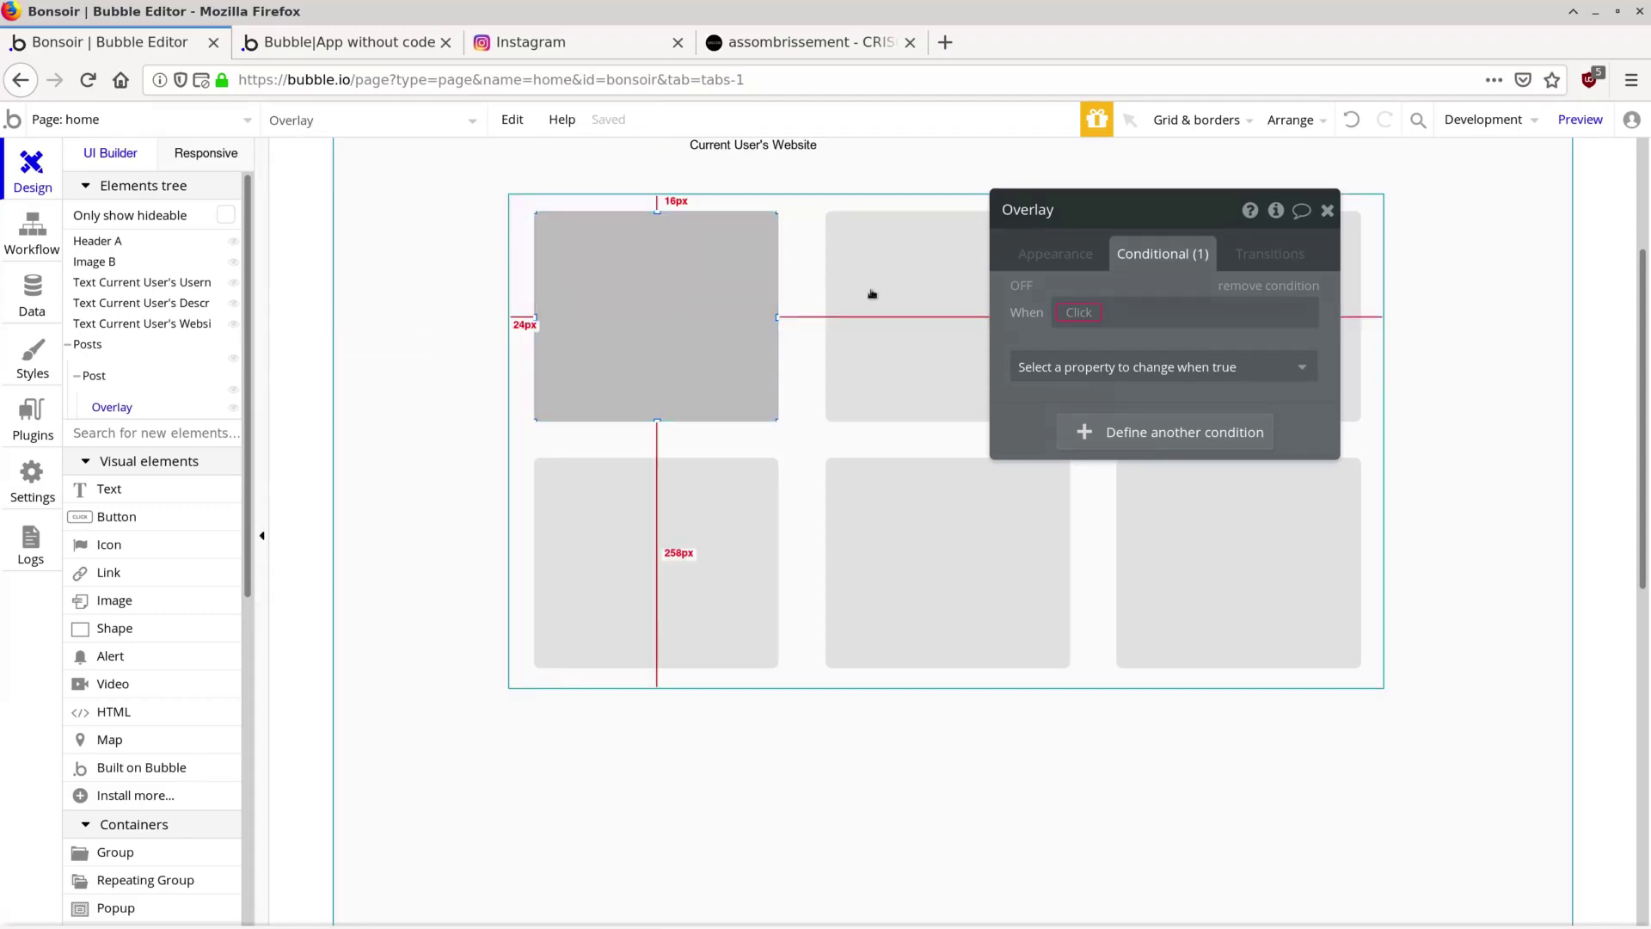
# Give Overlay a condition: when Post is hovered, This element is visible is checked
pyautogui.click(1081, 313)
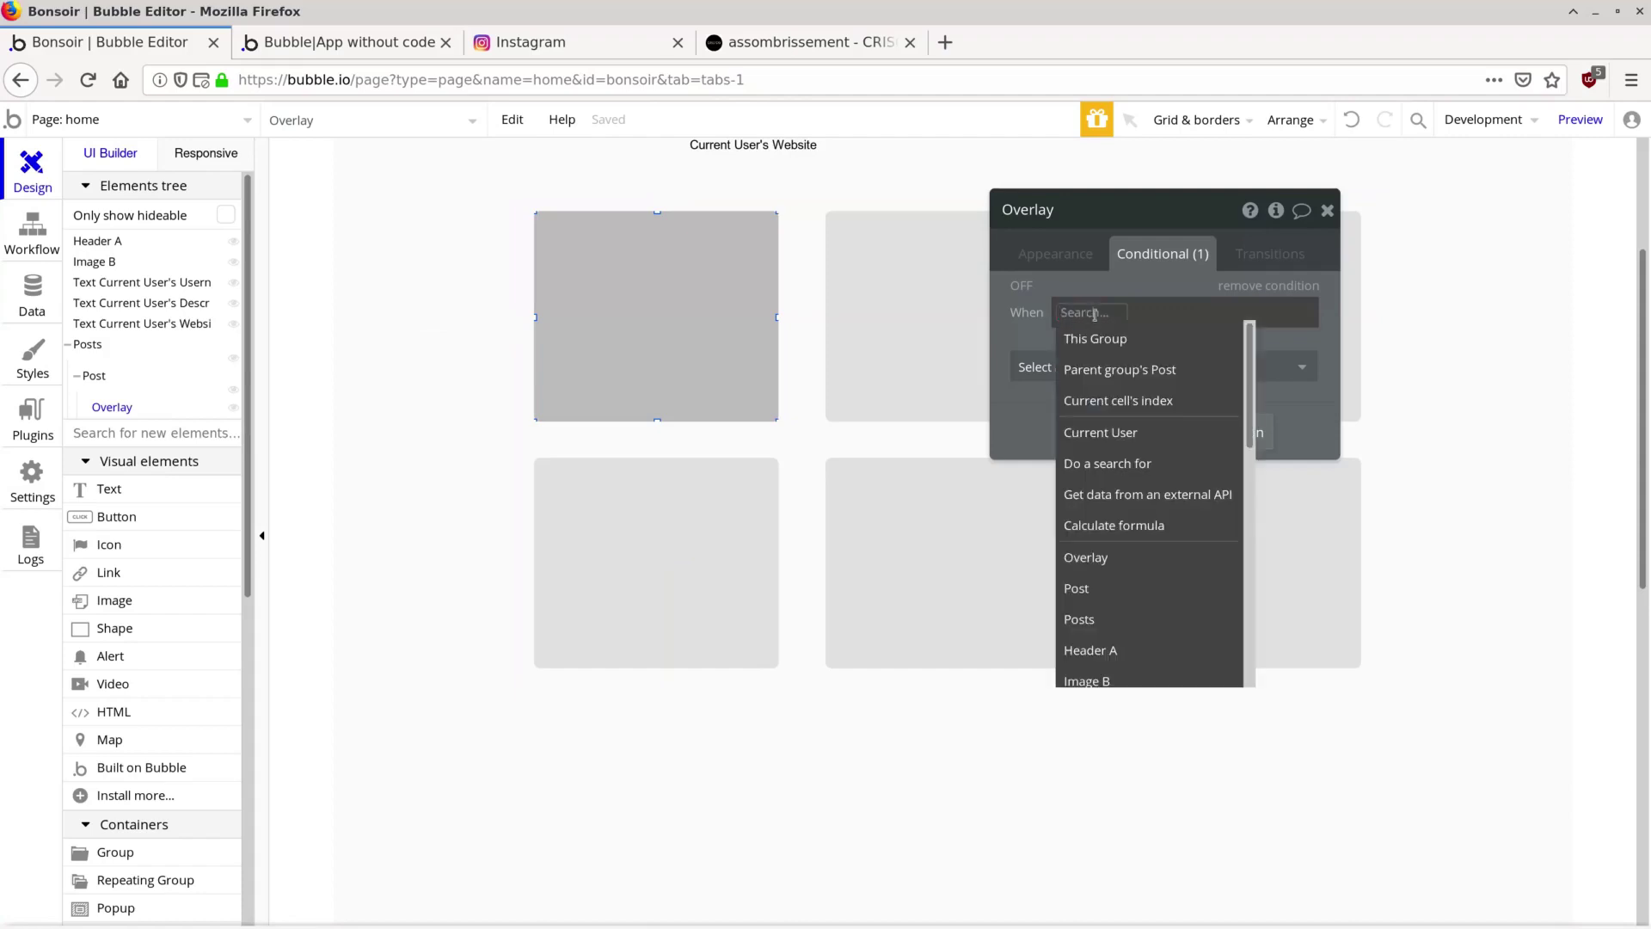
pyautogui.click(1119, 594)
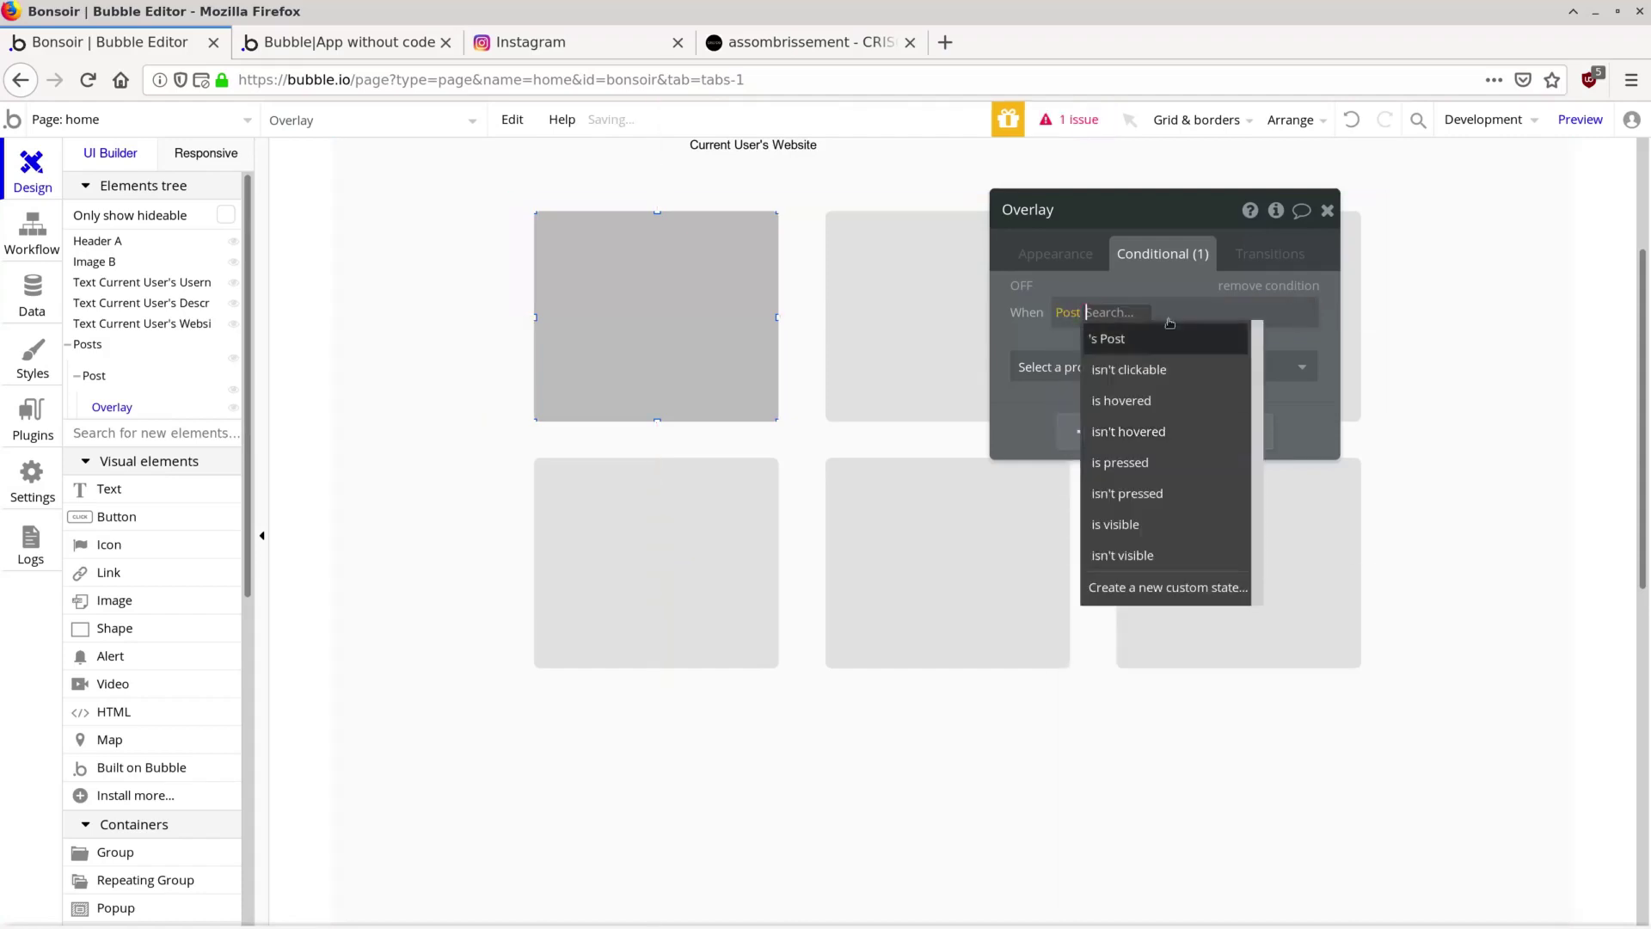
pyautogui.click(1168, 408)
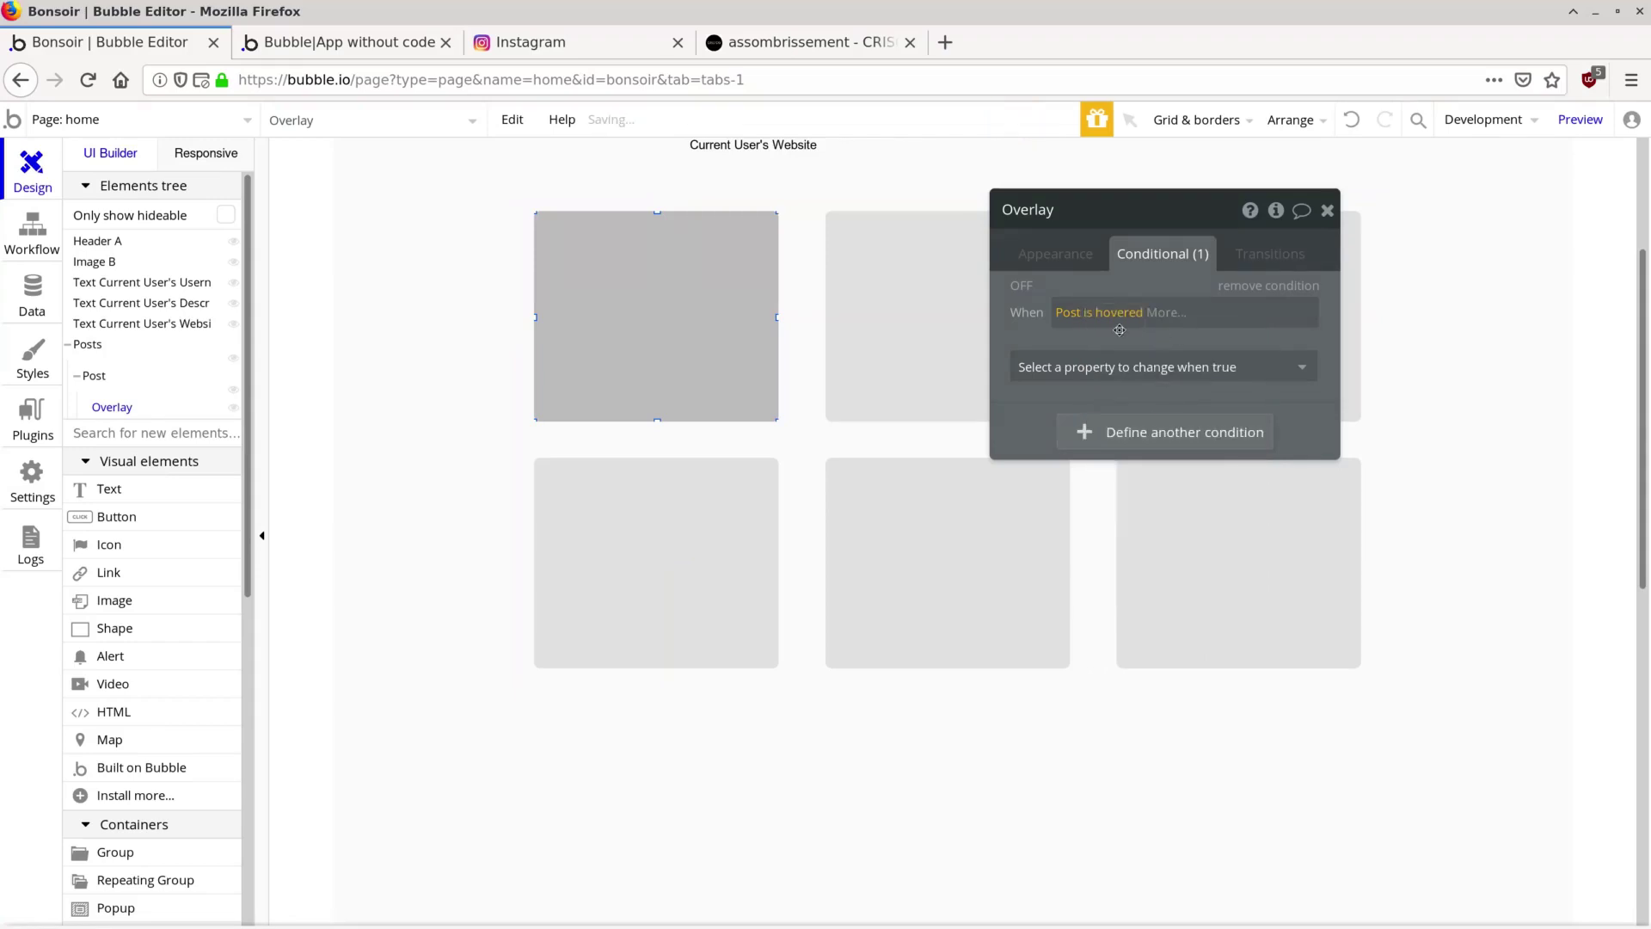
pyautogui.click(1119, 367)
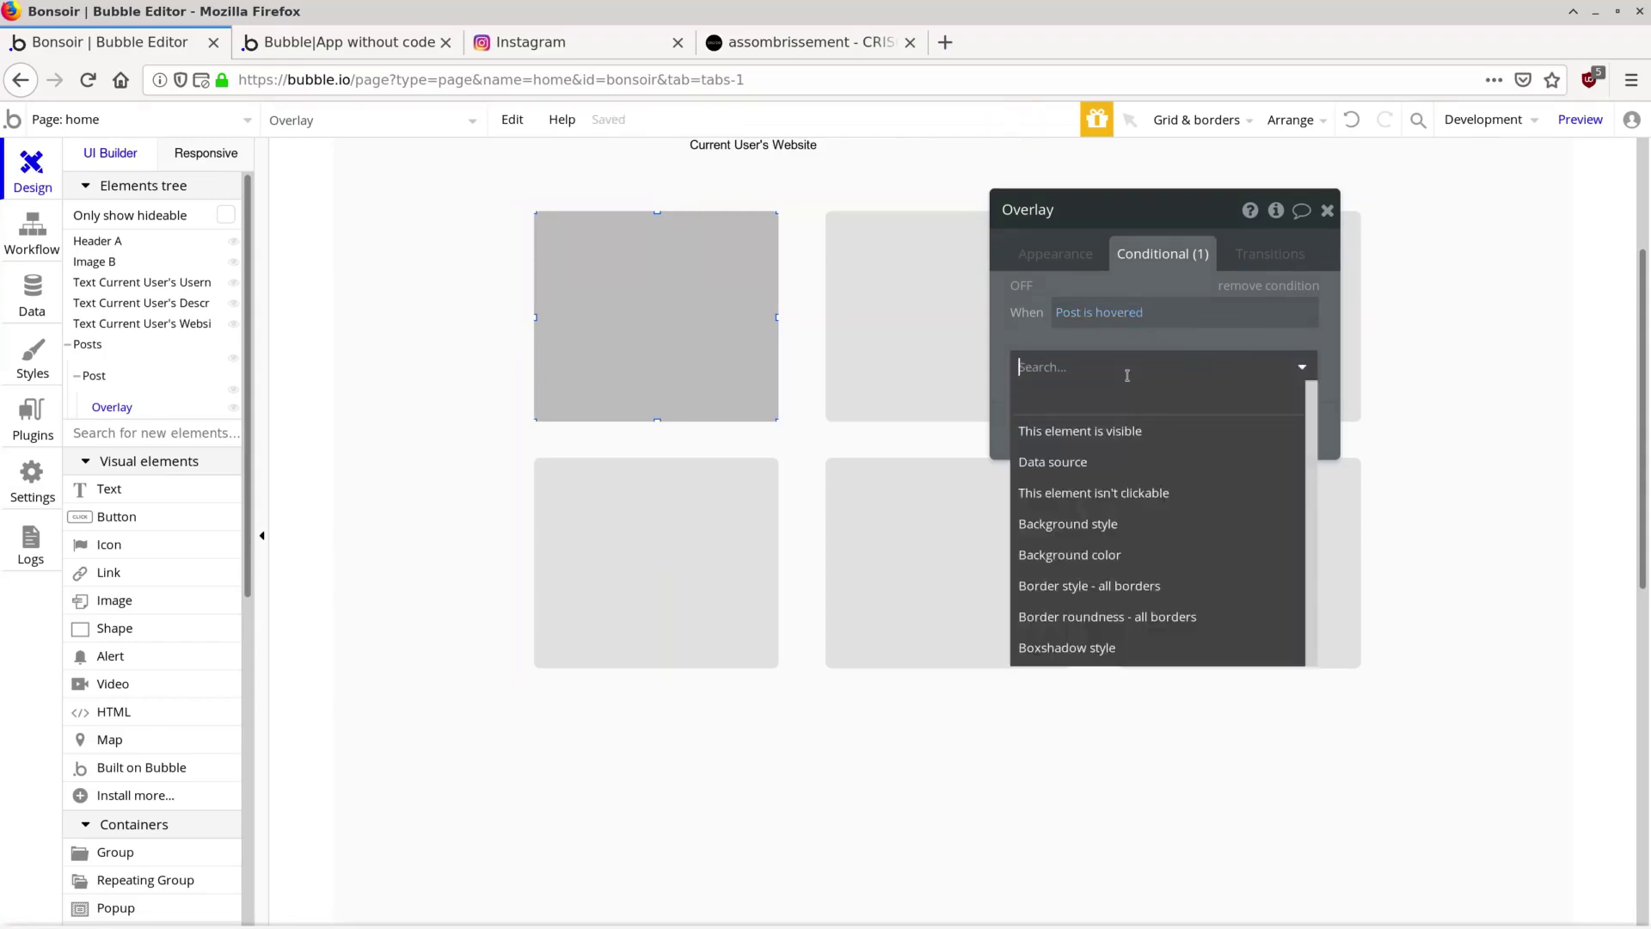
pyautogui.click(1109, 432)
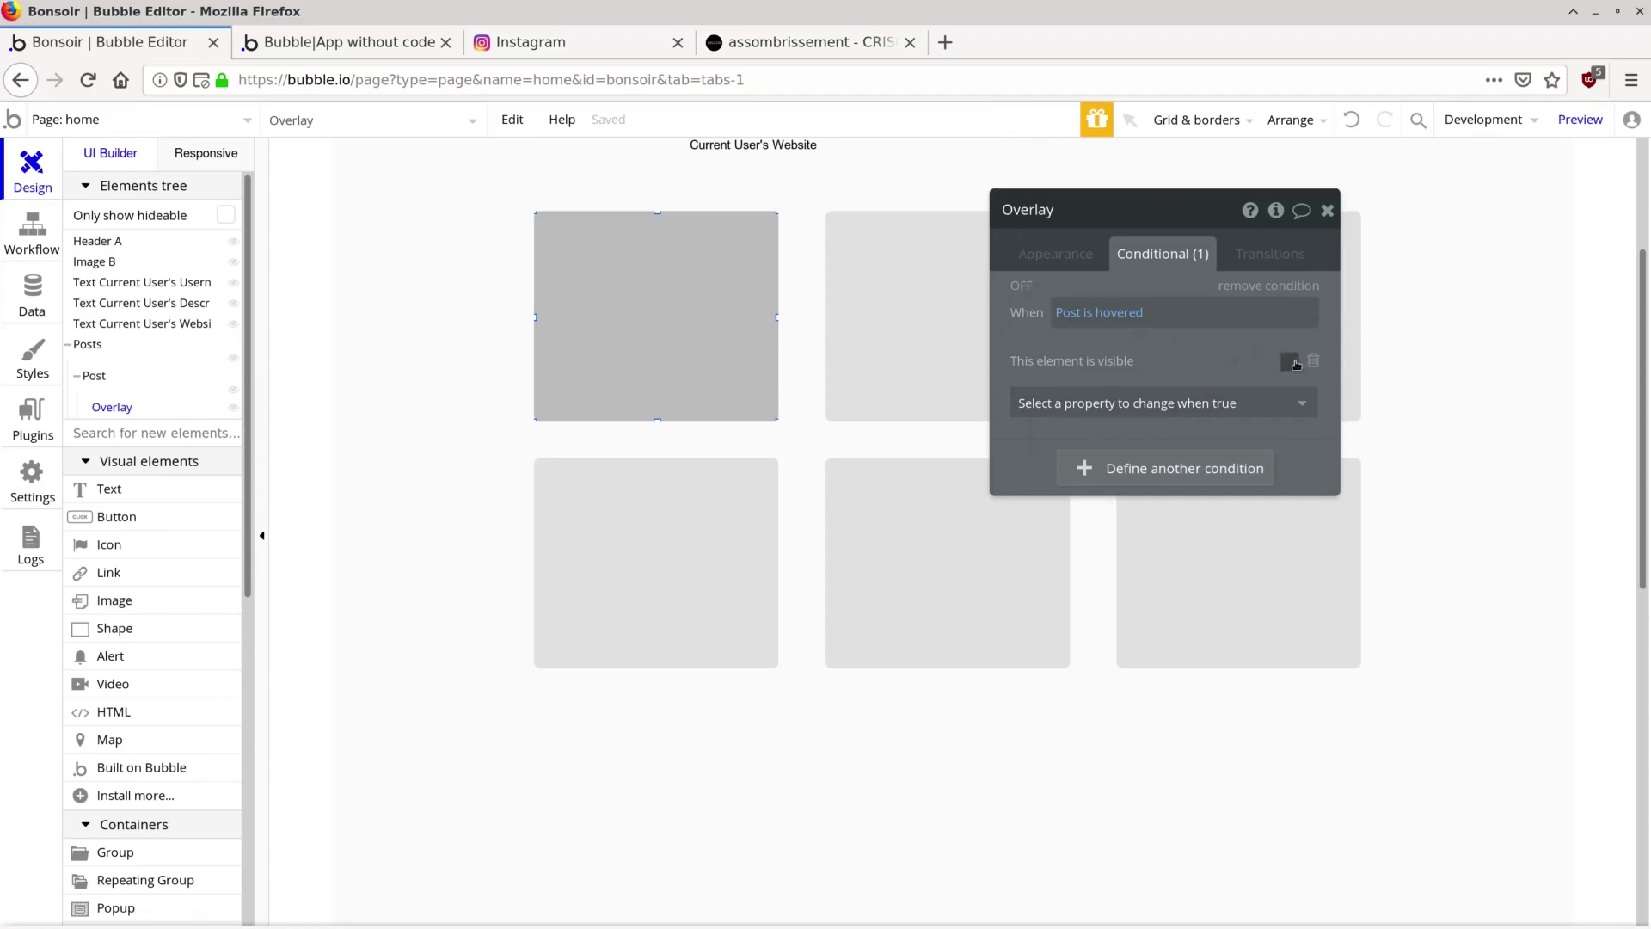
pyautogui.click(1046, 256)
pyautogui.scroll(-10, 1103, 529)
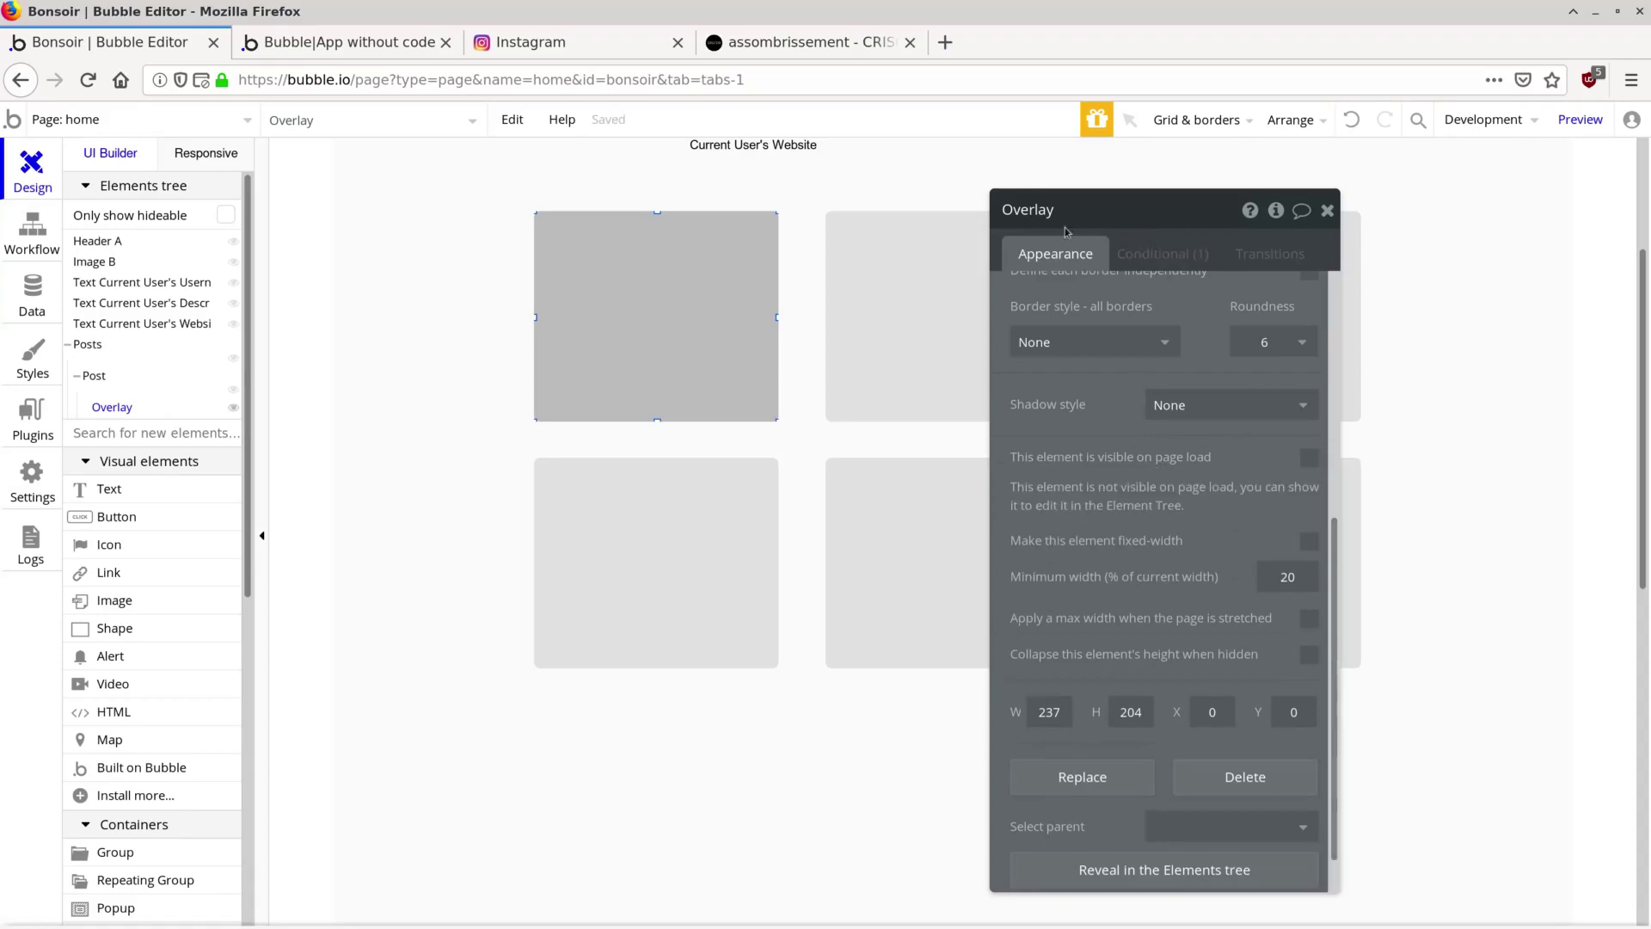
# Reload the app preview to check the four book-photo posts, then close the Overlay's settings
pyautogui.hotkey('ctrl', 'Tab')
pyautogui.press('F5')
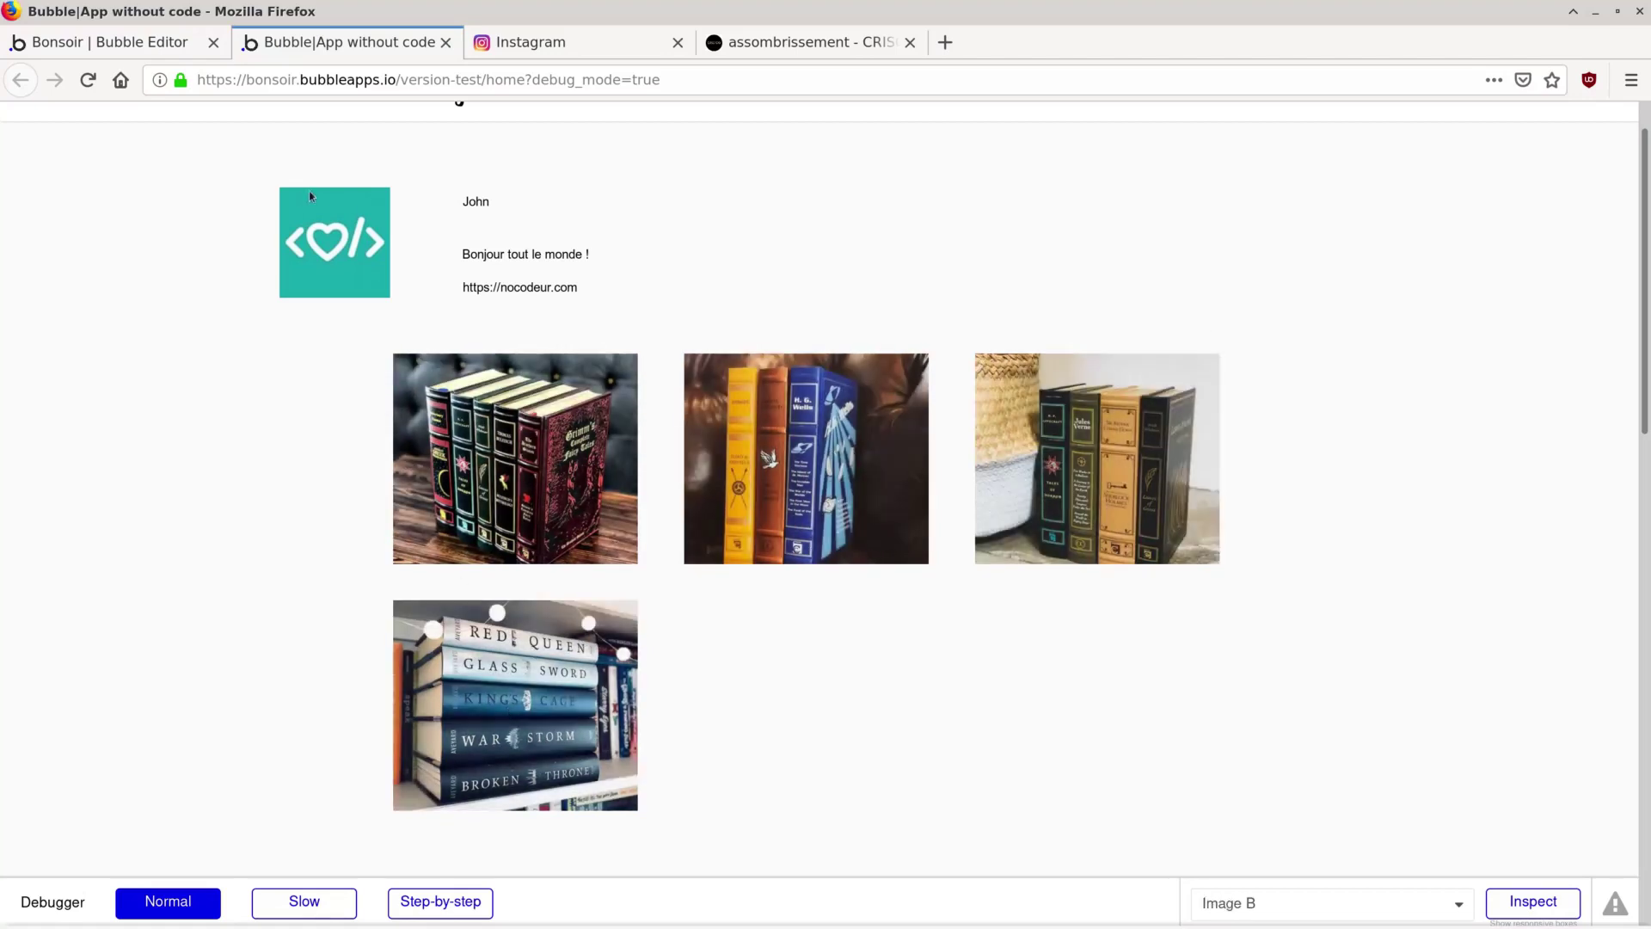
pyautogui.click(64, 52)
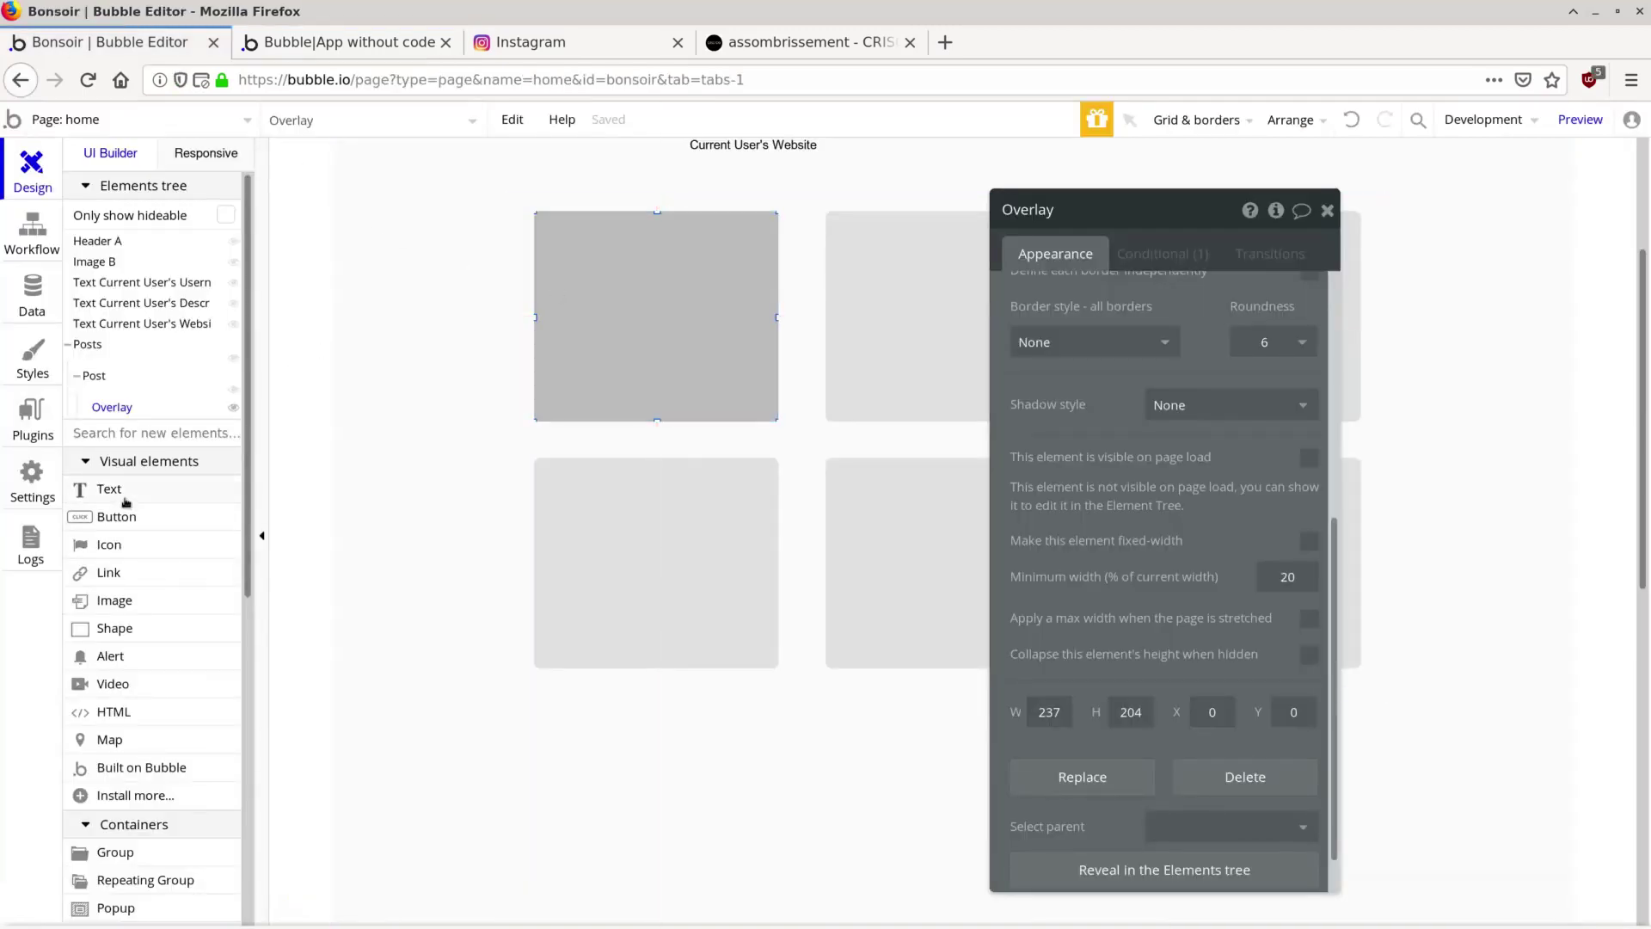
pyautogui.press('Escape')
# Add a small image showing like-white.svg in the first post cell and widen it slightly
pyautogui.click(113, 600)
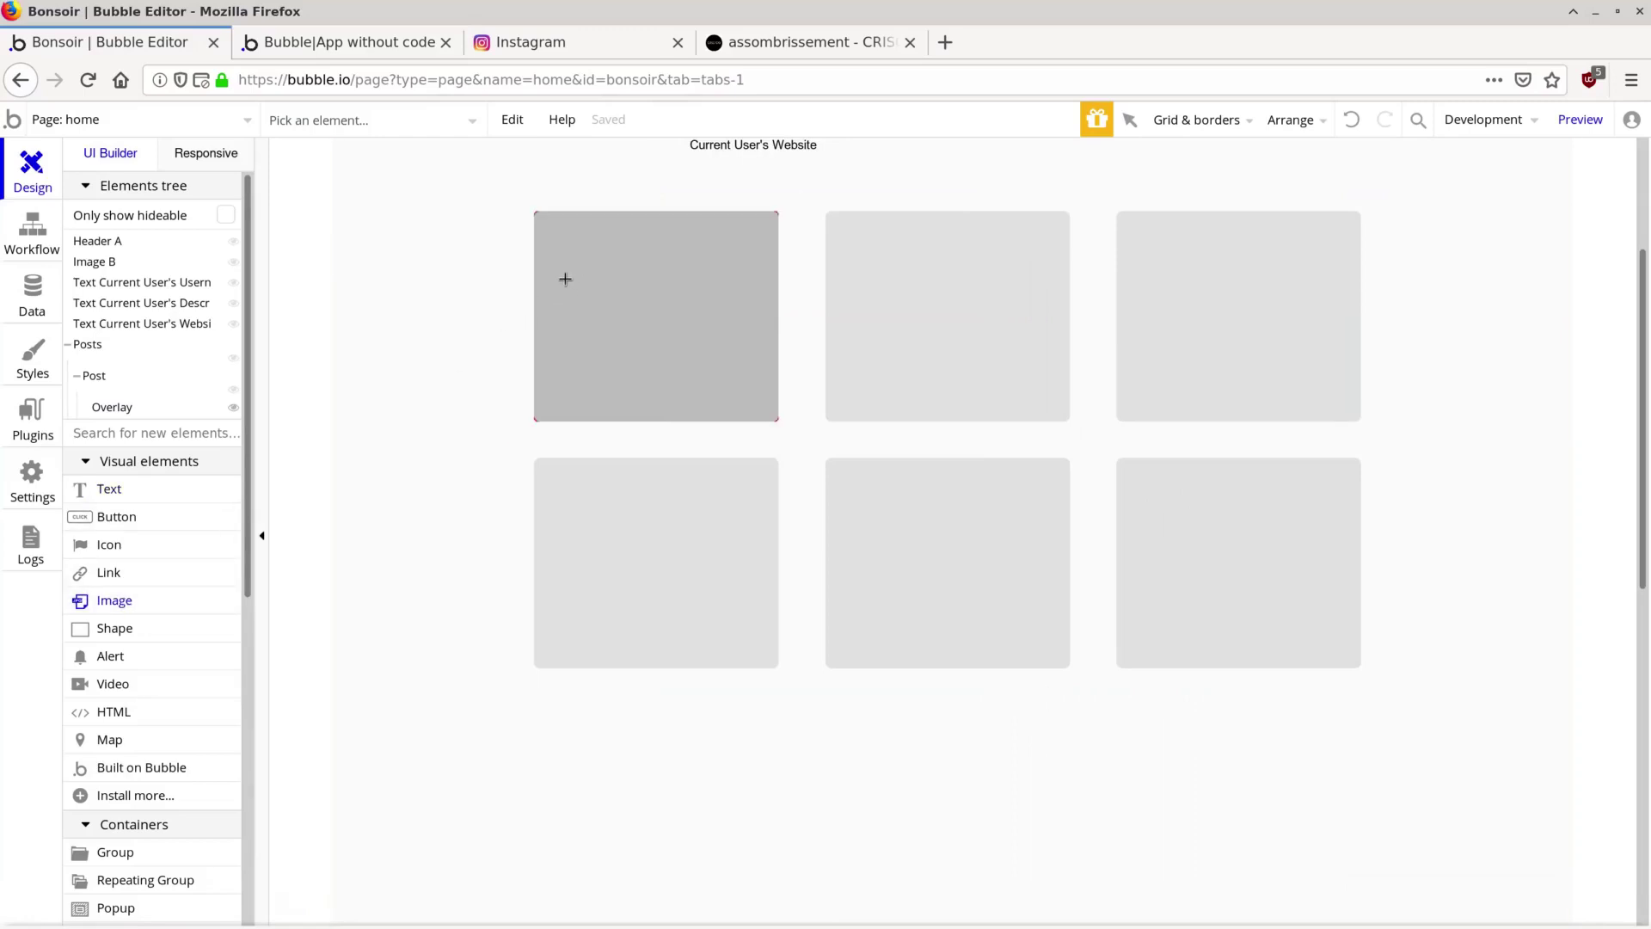
pyautogui.moveTo(591, 308); pyautogui.dragTo(564, 279)
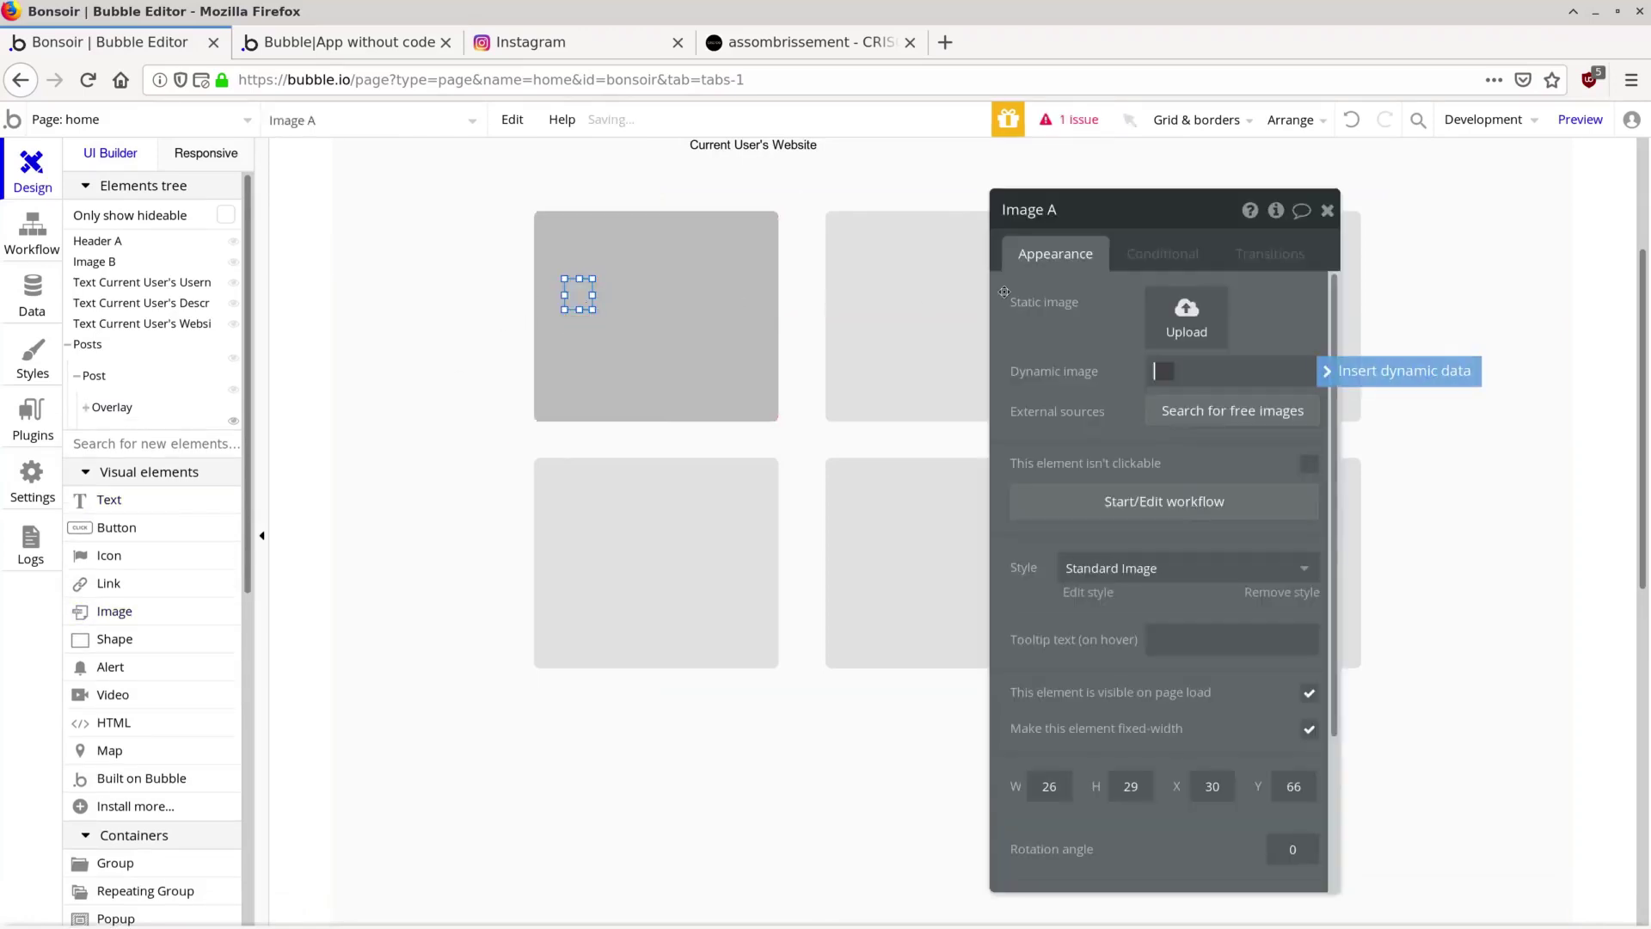
pyautogui.click(1187, 318)
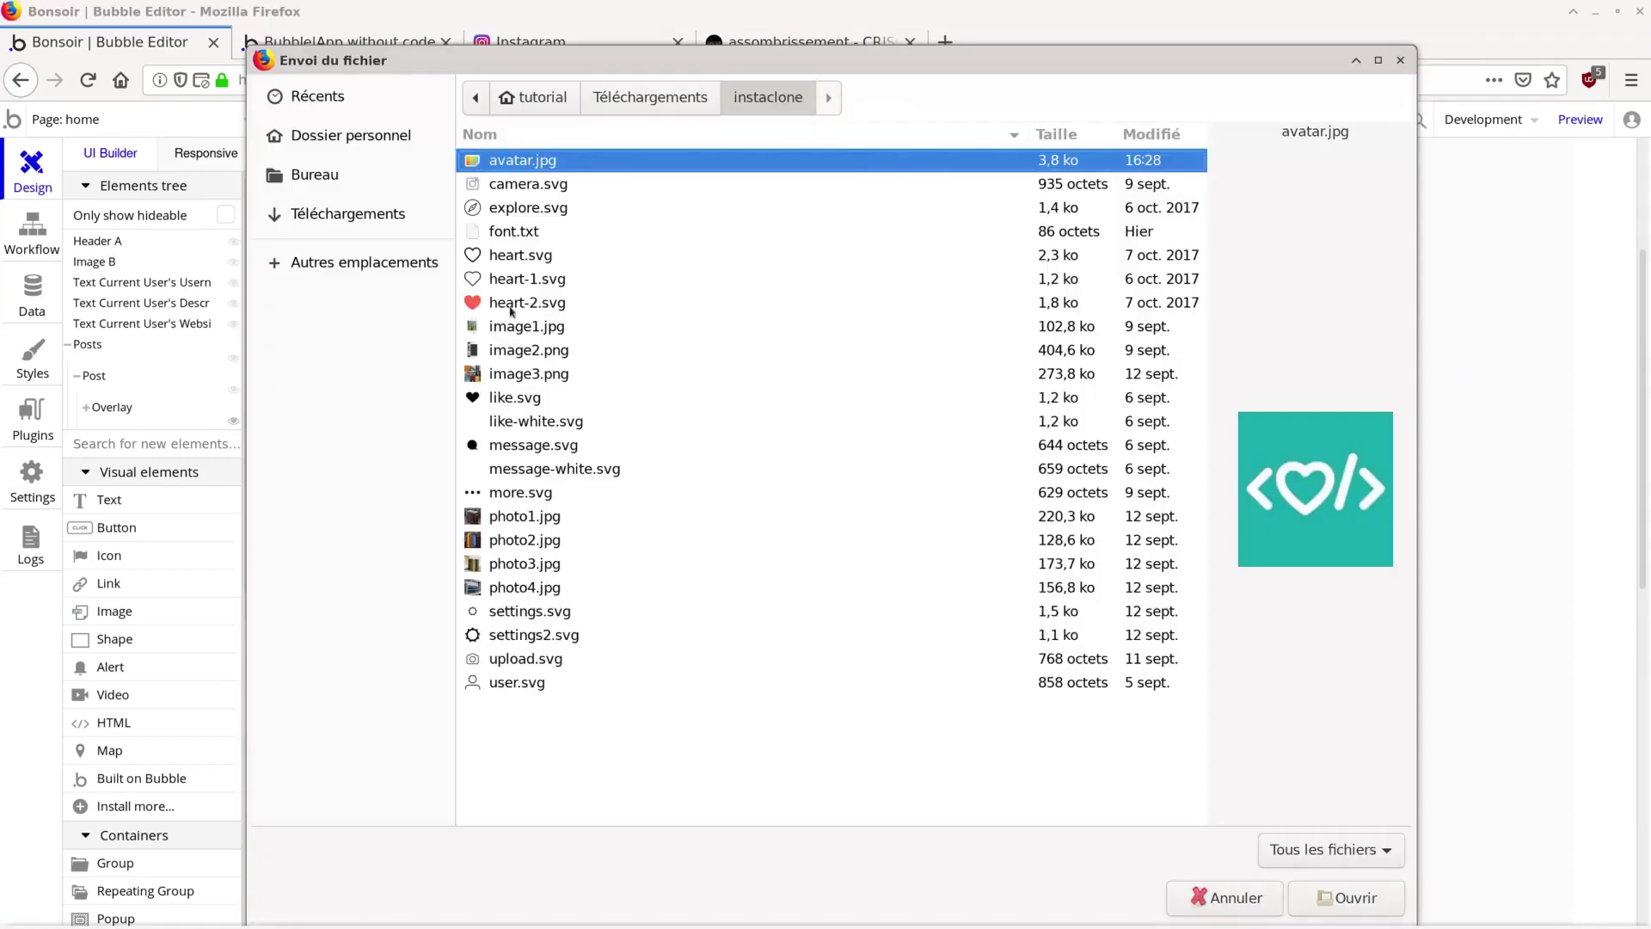
pyautogui.click(511, 422)
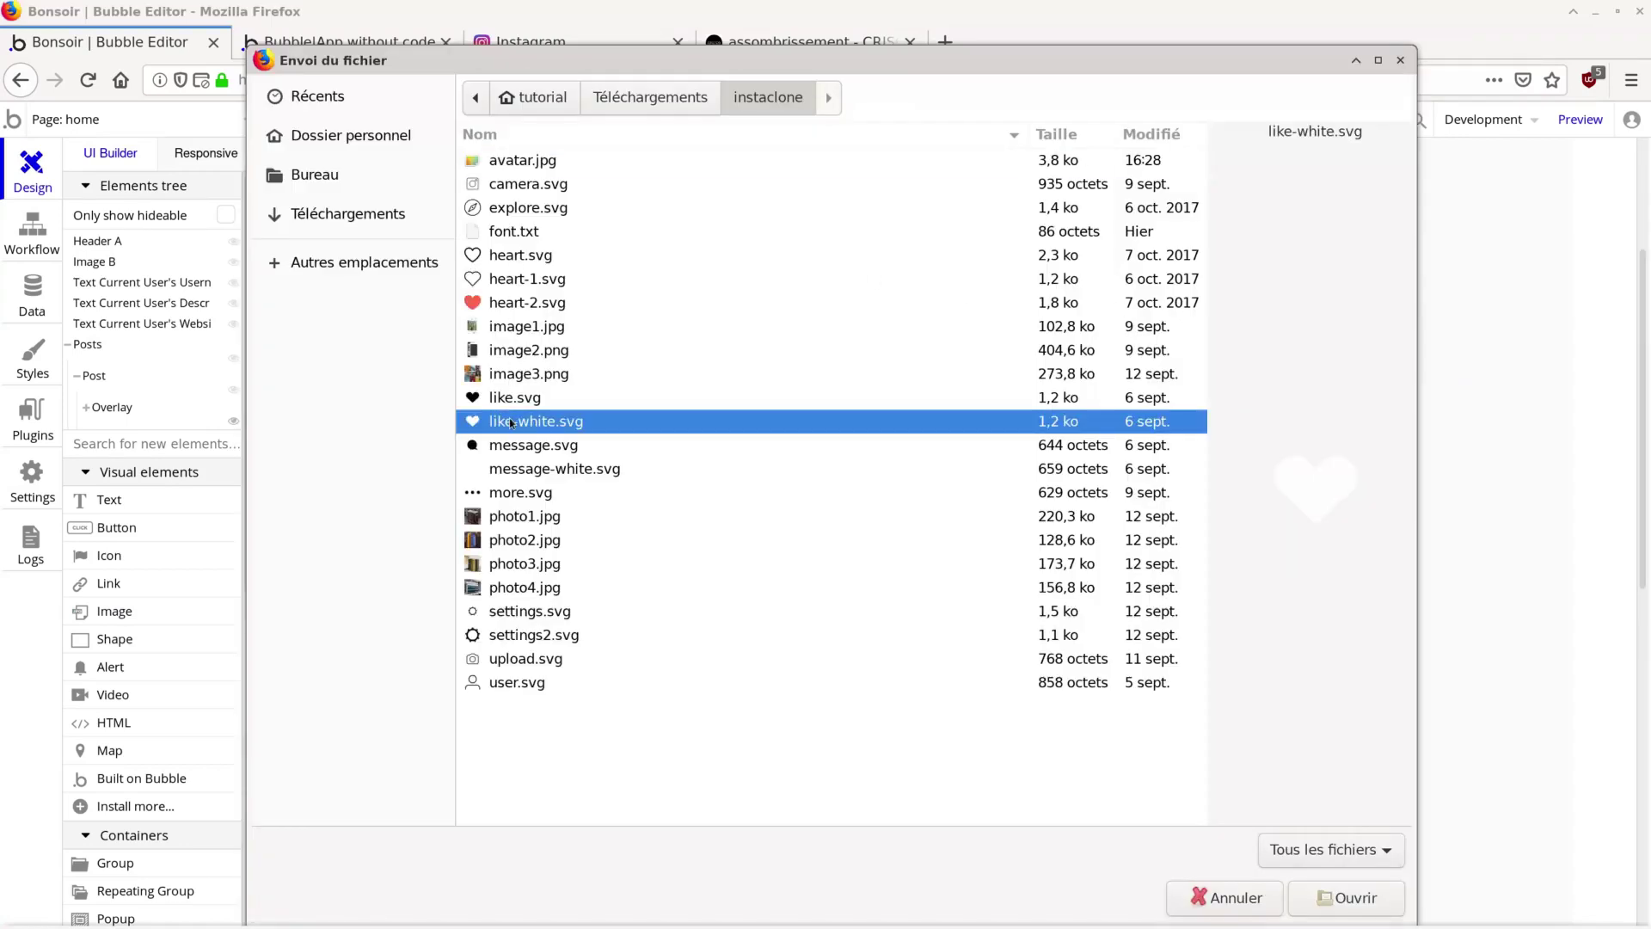
pyautogui.doubleClick(509, 419)
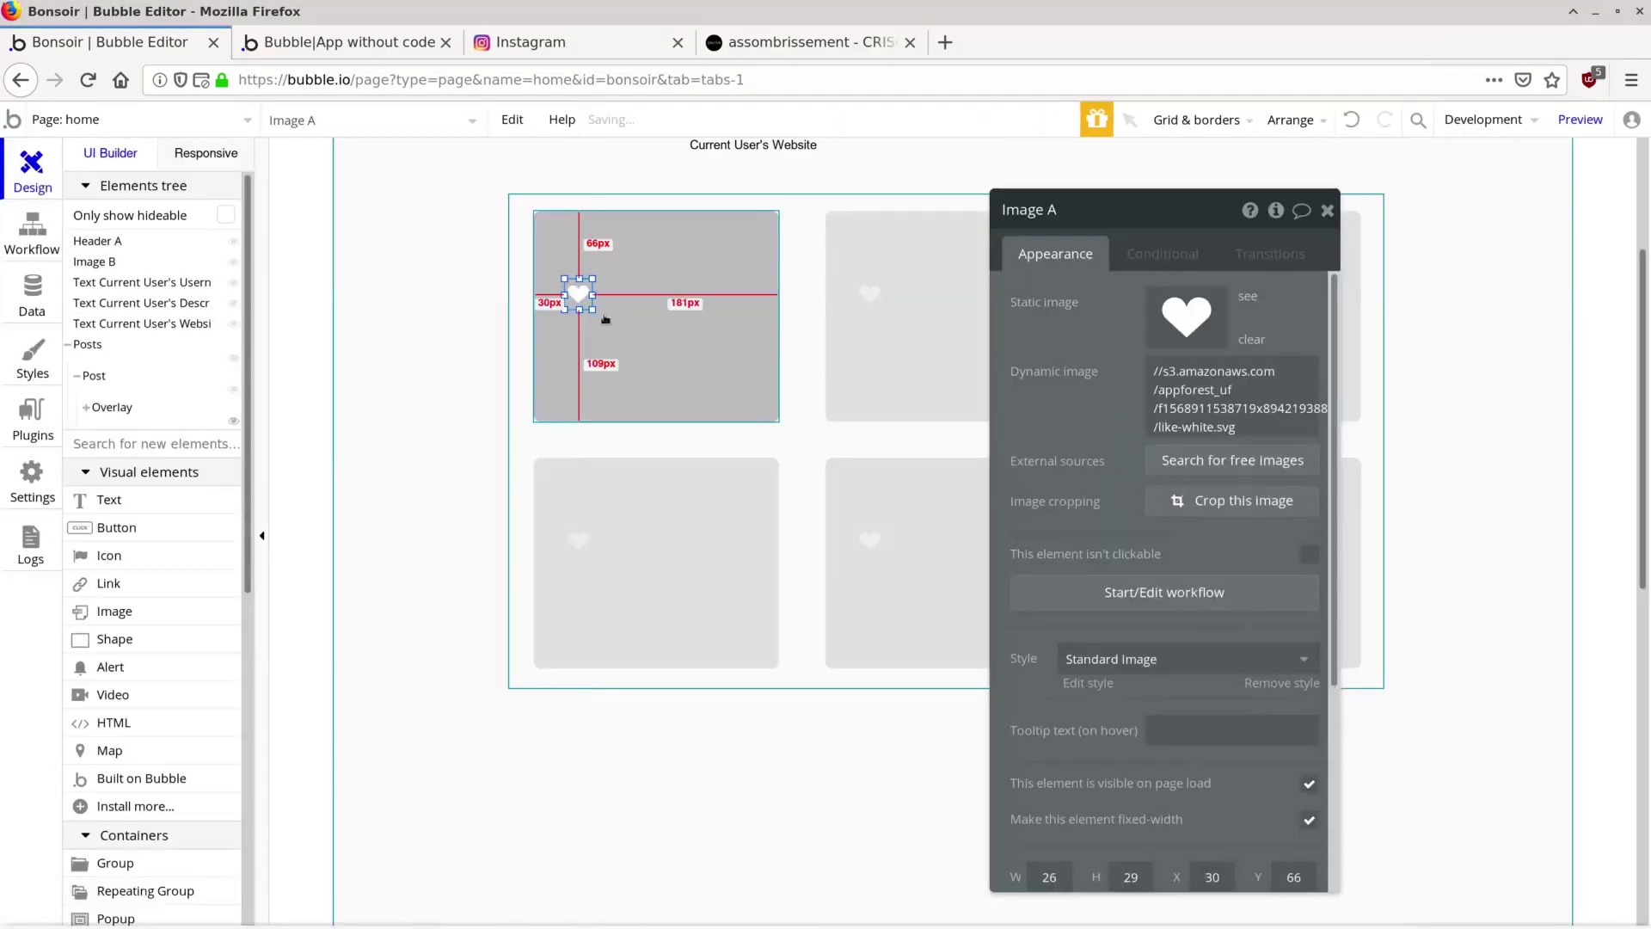
pyautogui.moveTo(593, 295); pyautogui.dragTo(596, 295)
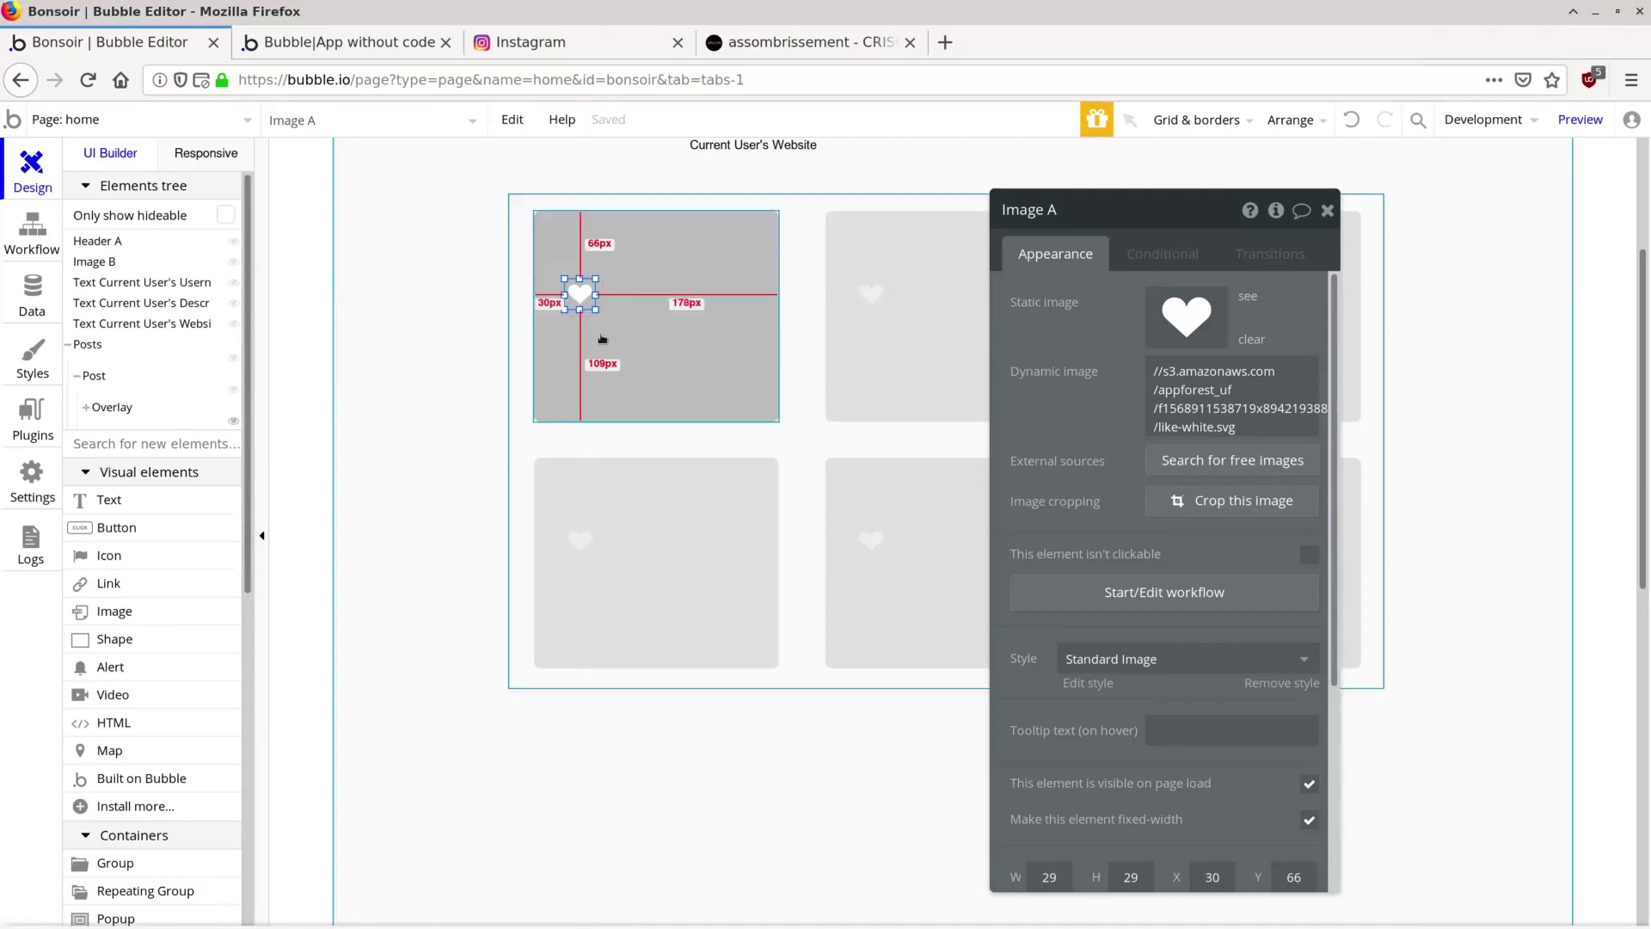
# Add a second image to the right of the heart showing message-white.svg
pyautogui.click(114, 612)
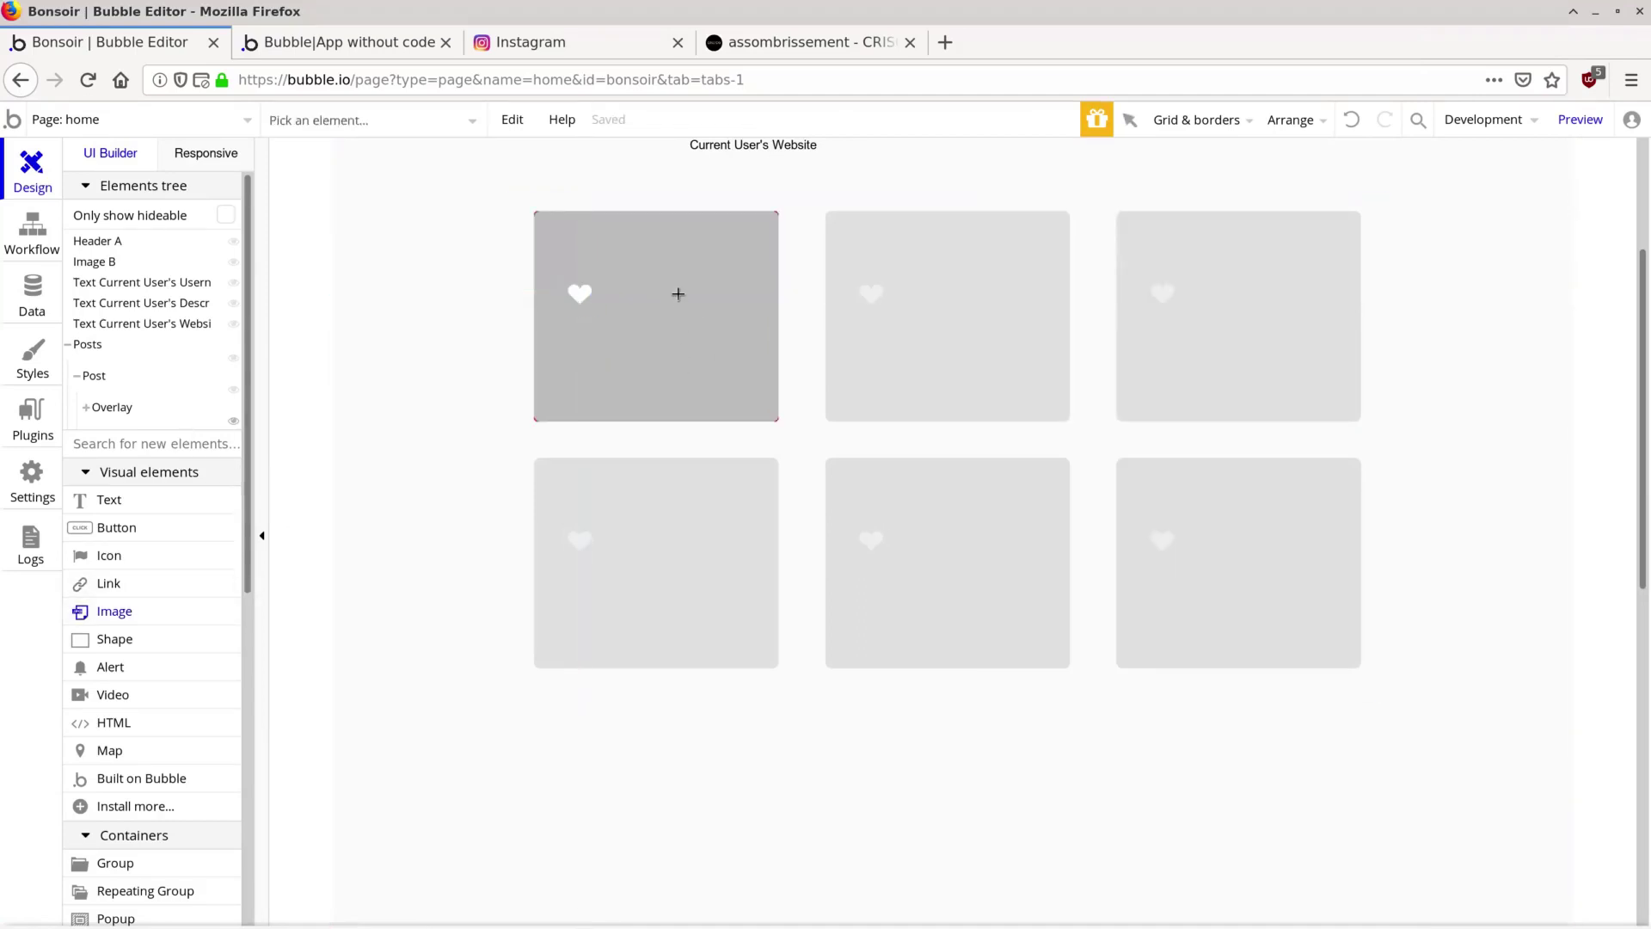
pyautogui.moveTo(677, 276); pyautogui.dragTo(712, 308)
pyautogui.click(1145, 326)
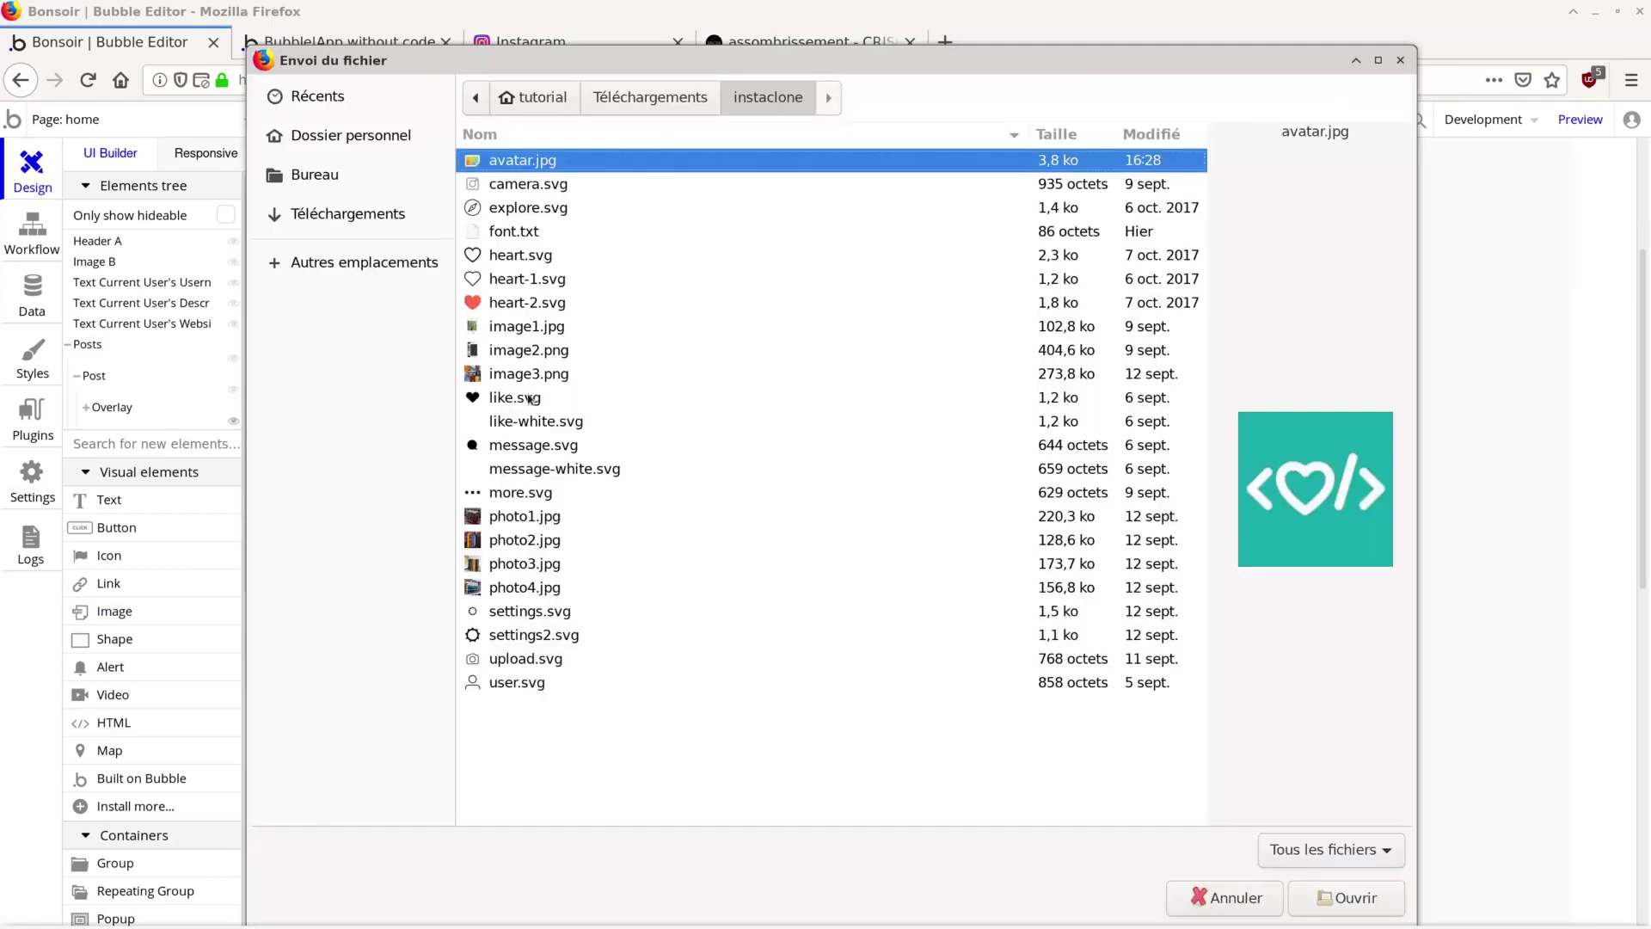
pyautogui.click(531, 472)
pyautogui.click(1345, 897)
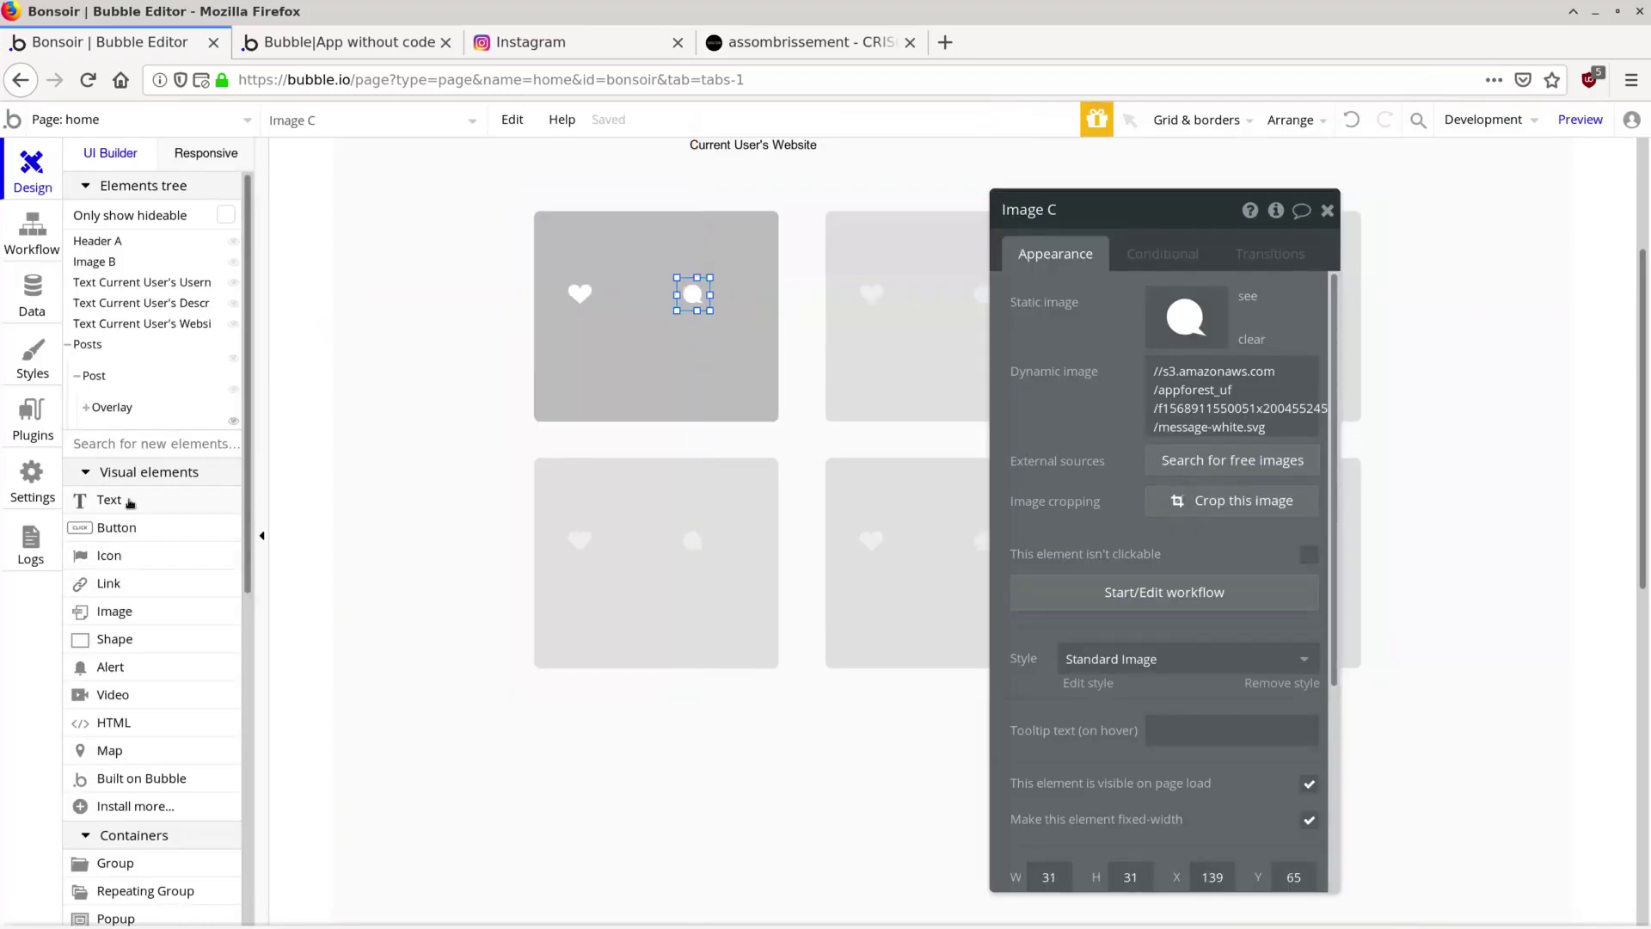
# Draw a text beside the heart with its style removed, bold, and colour #FFFFFF
pyautogui.click(110, 500)
pyautogui.moveTo(612, 297); pyautogui.dragTo(628, 307)
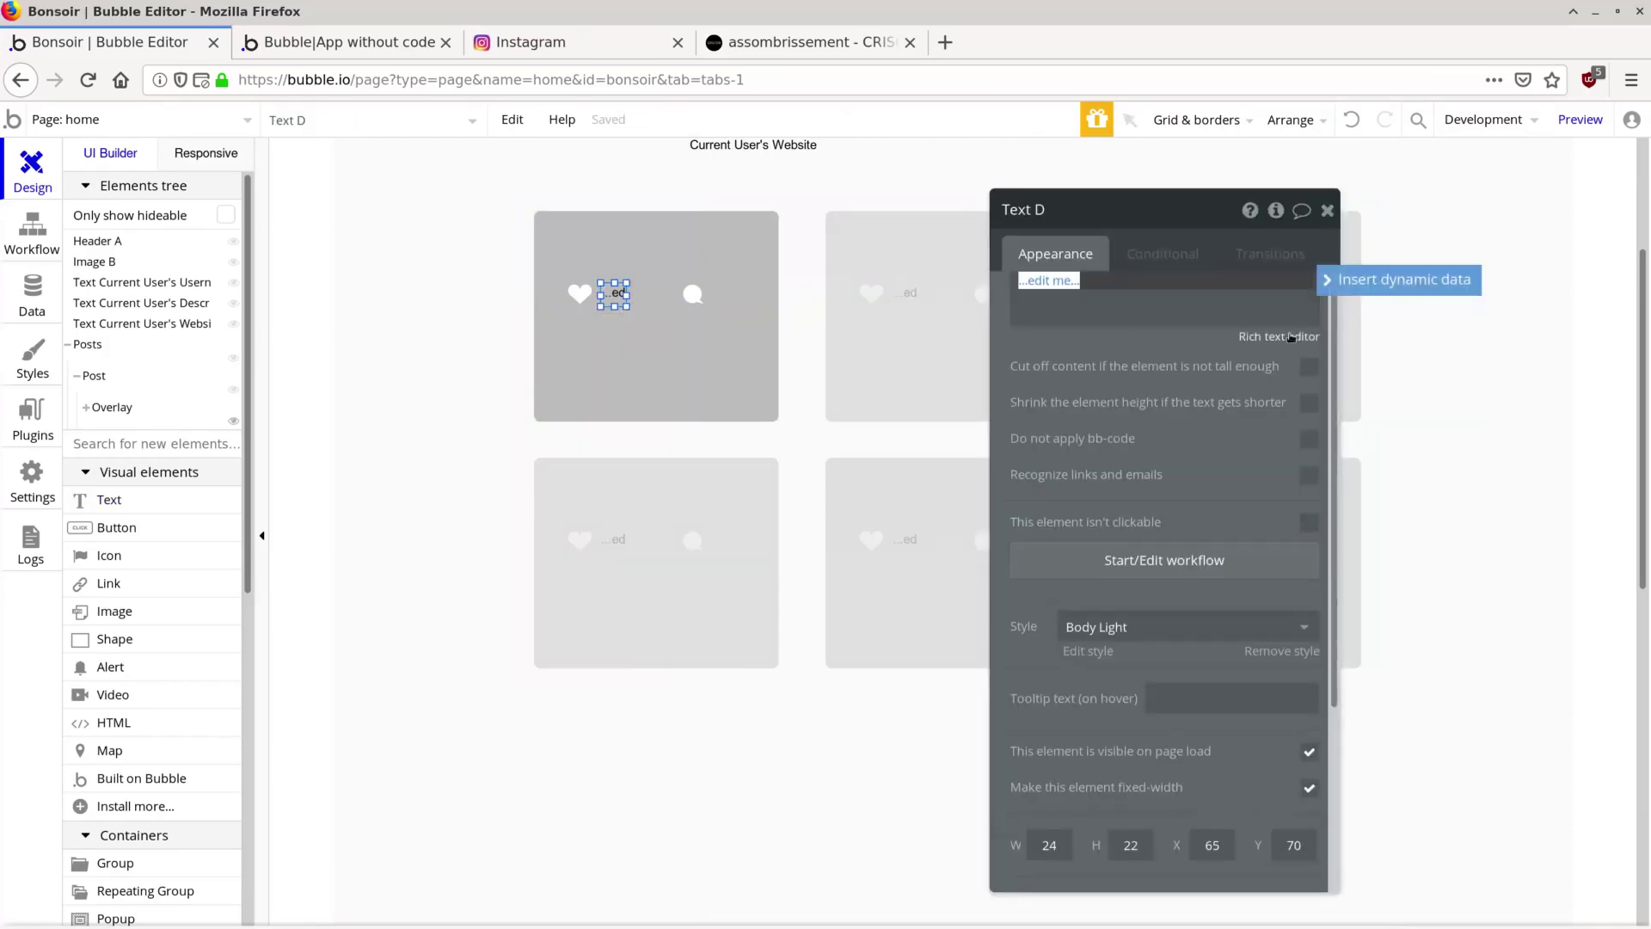
pyautogui.click(1296, 652)
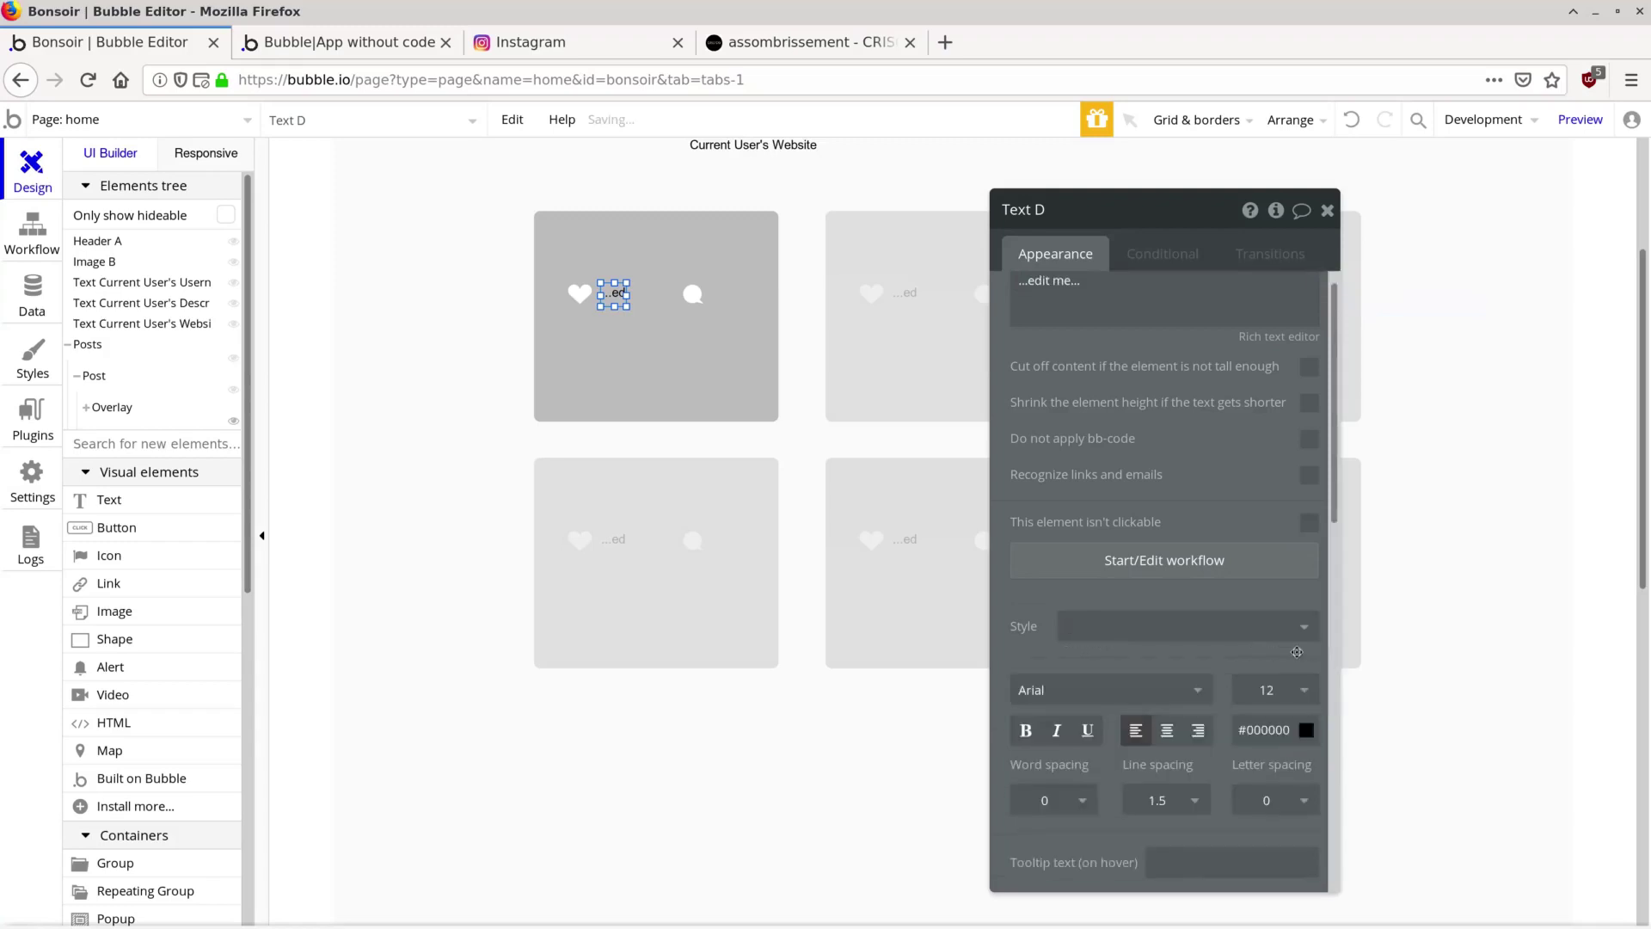
pyautogui.click(1025, 730)
pyautogui.doubleClick(1291, 731)
pyautogui.write('FFFFFF')
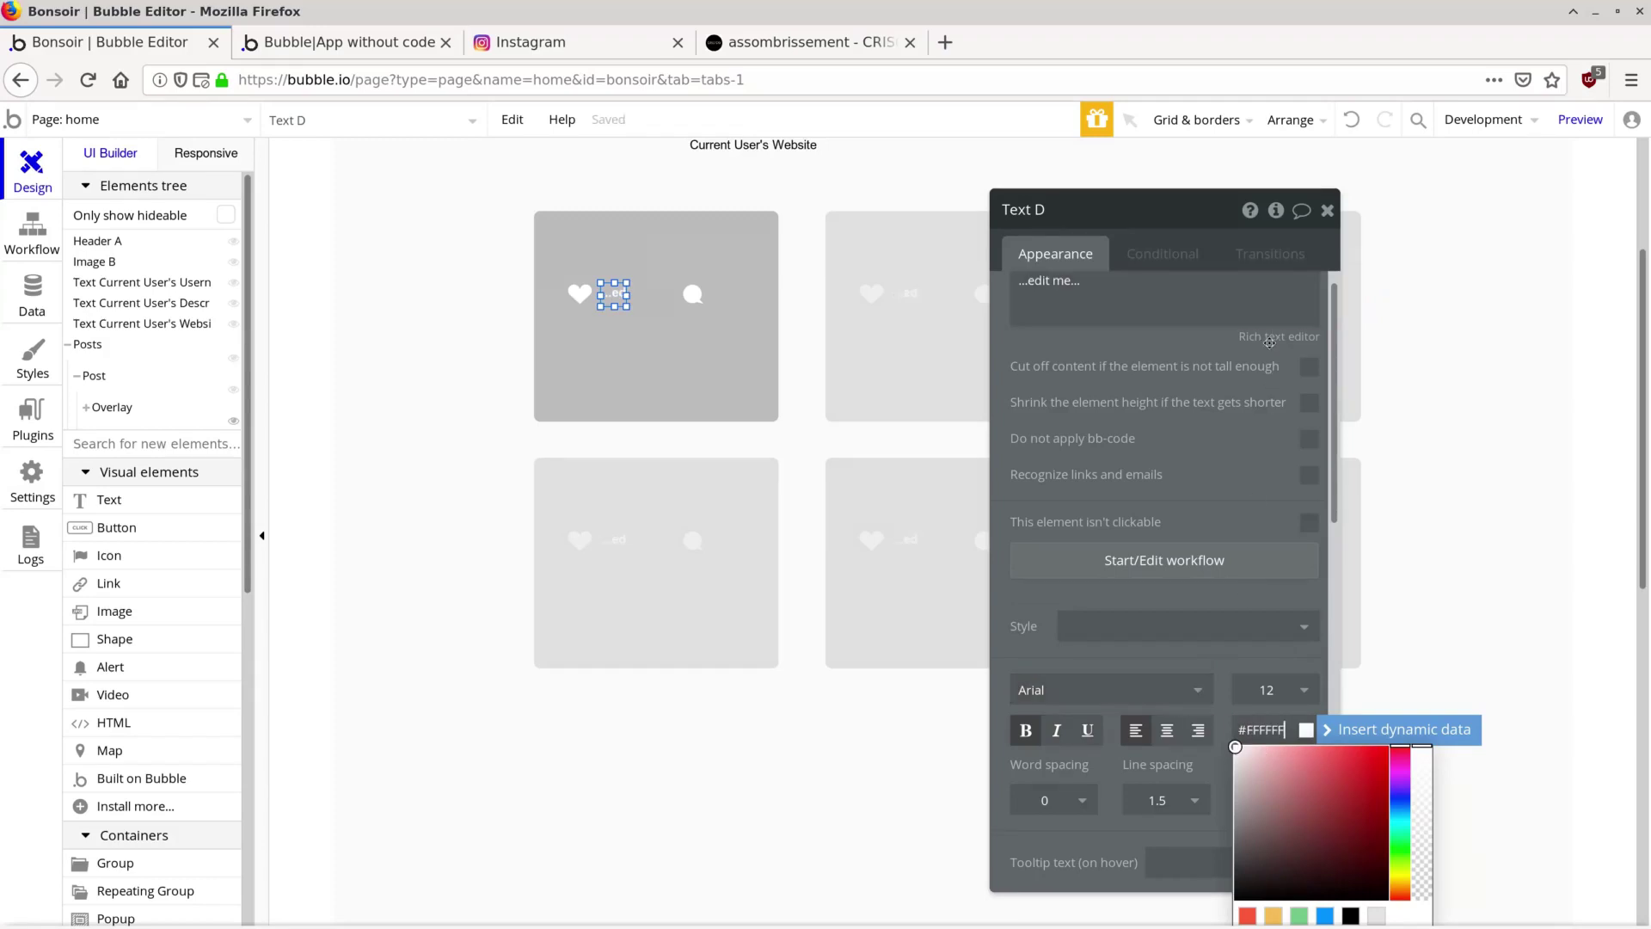
pyautogui.click(1204, 290)
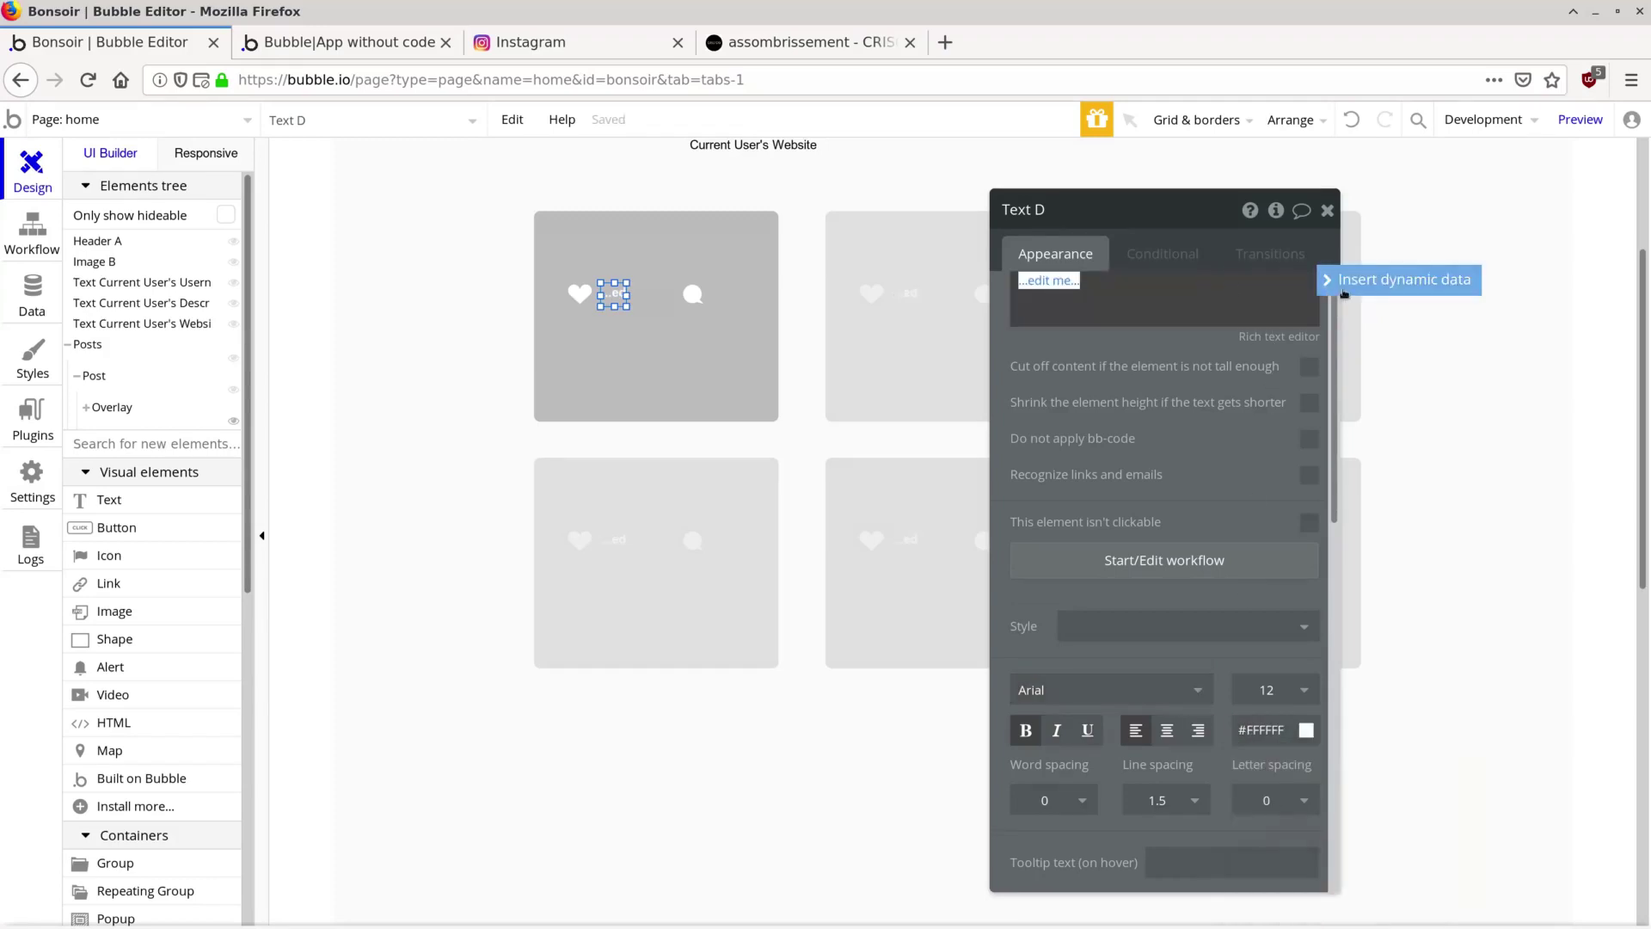
# Make the text display Parent group's Post's Likes:count
pyautogui.click(1398, 277)
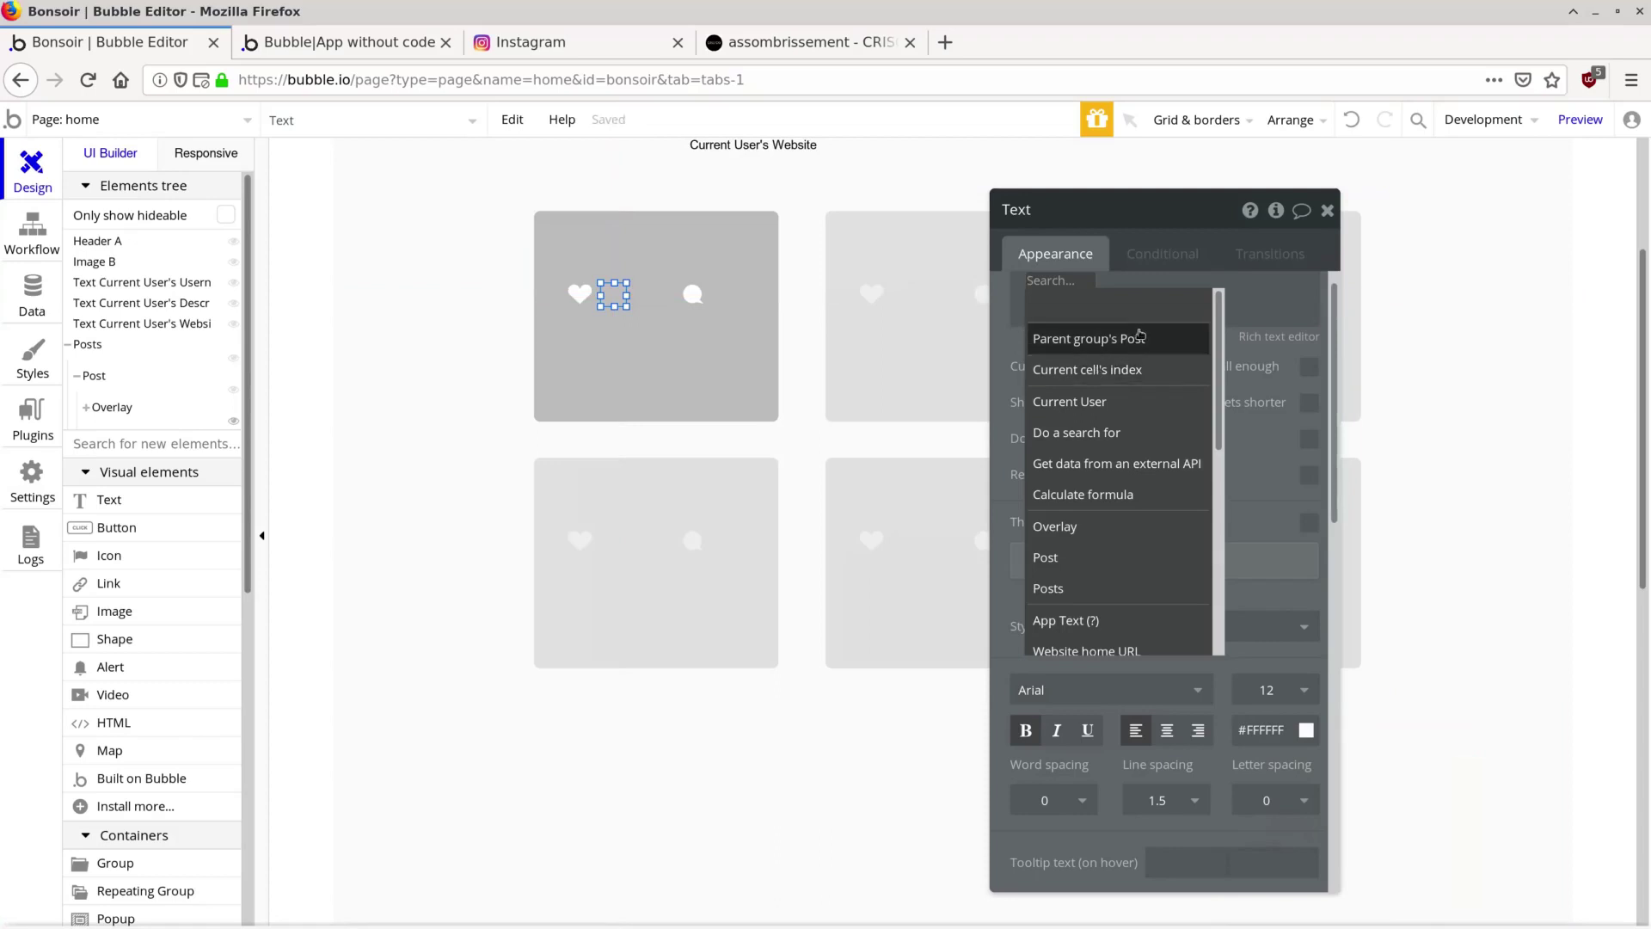
pyautogui.click(1139, 335)
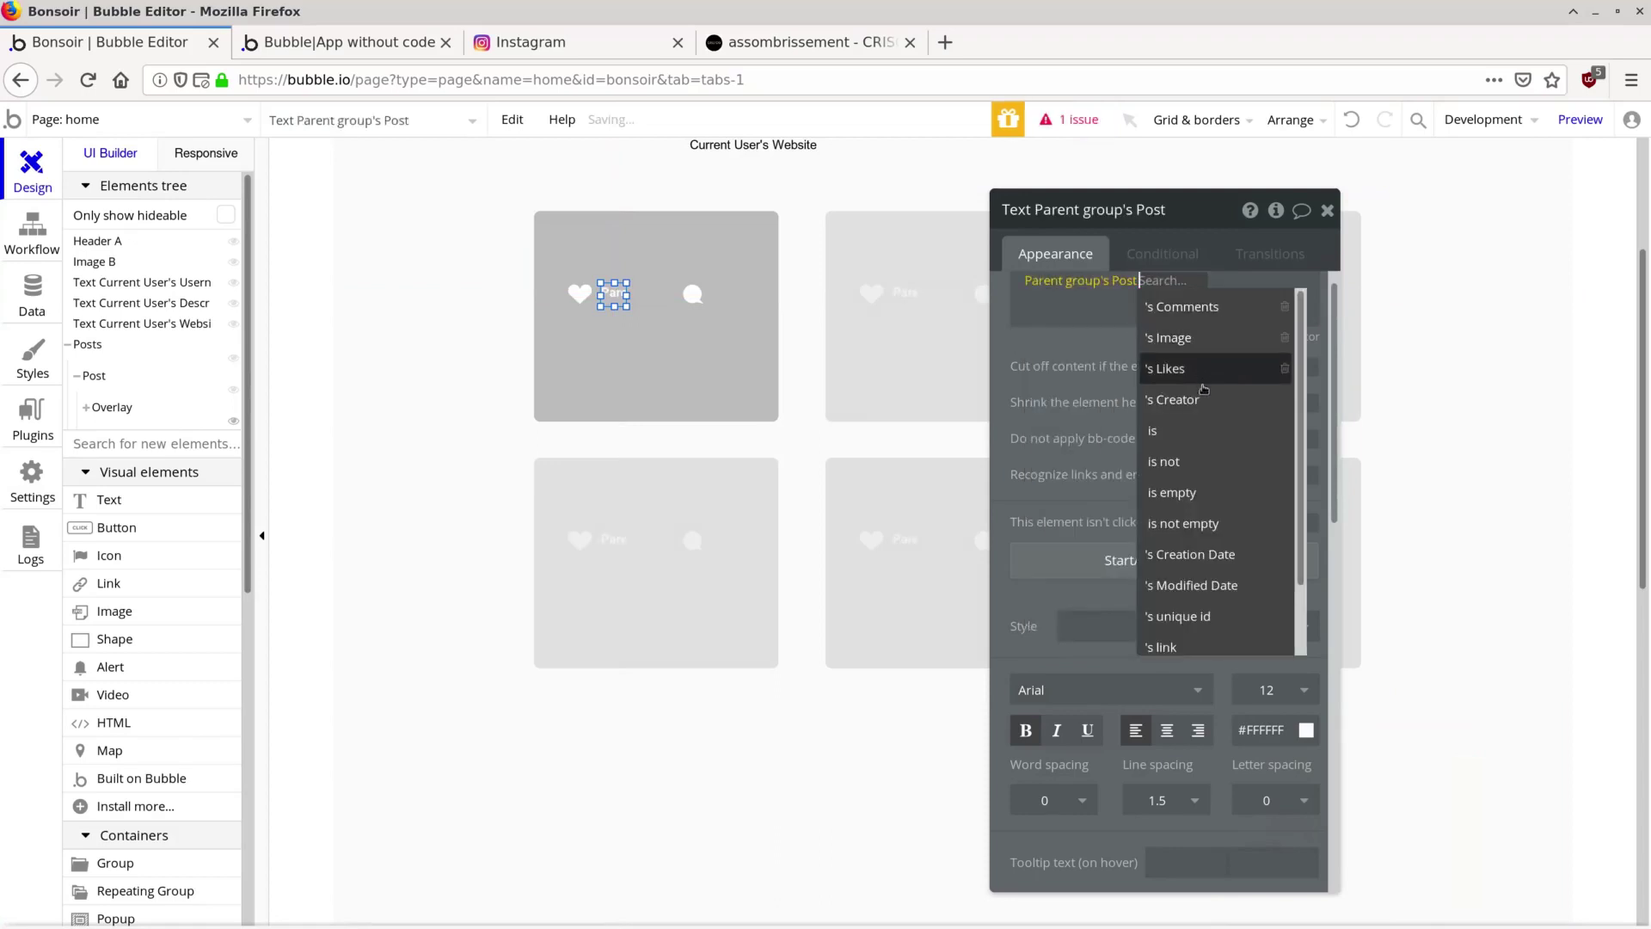
pyautogui.click(1202, 378)
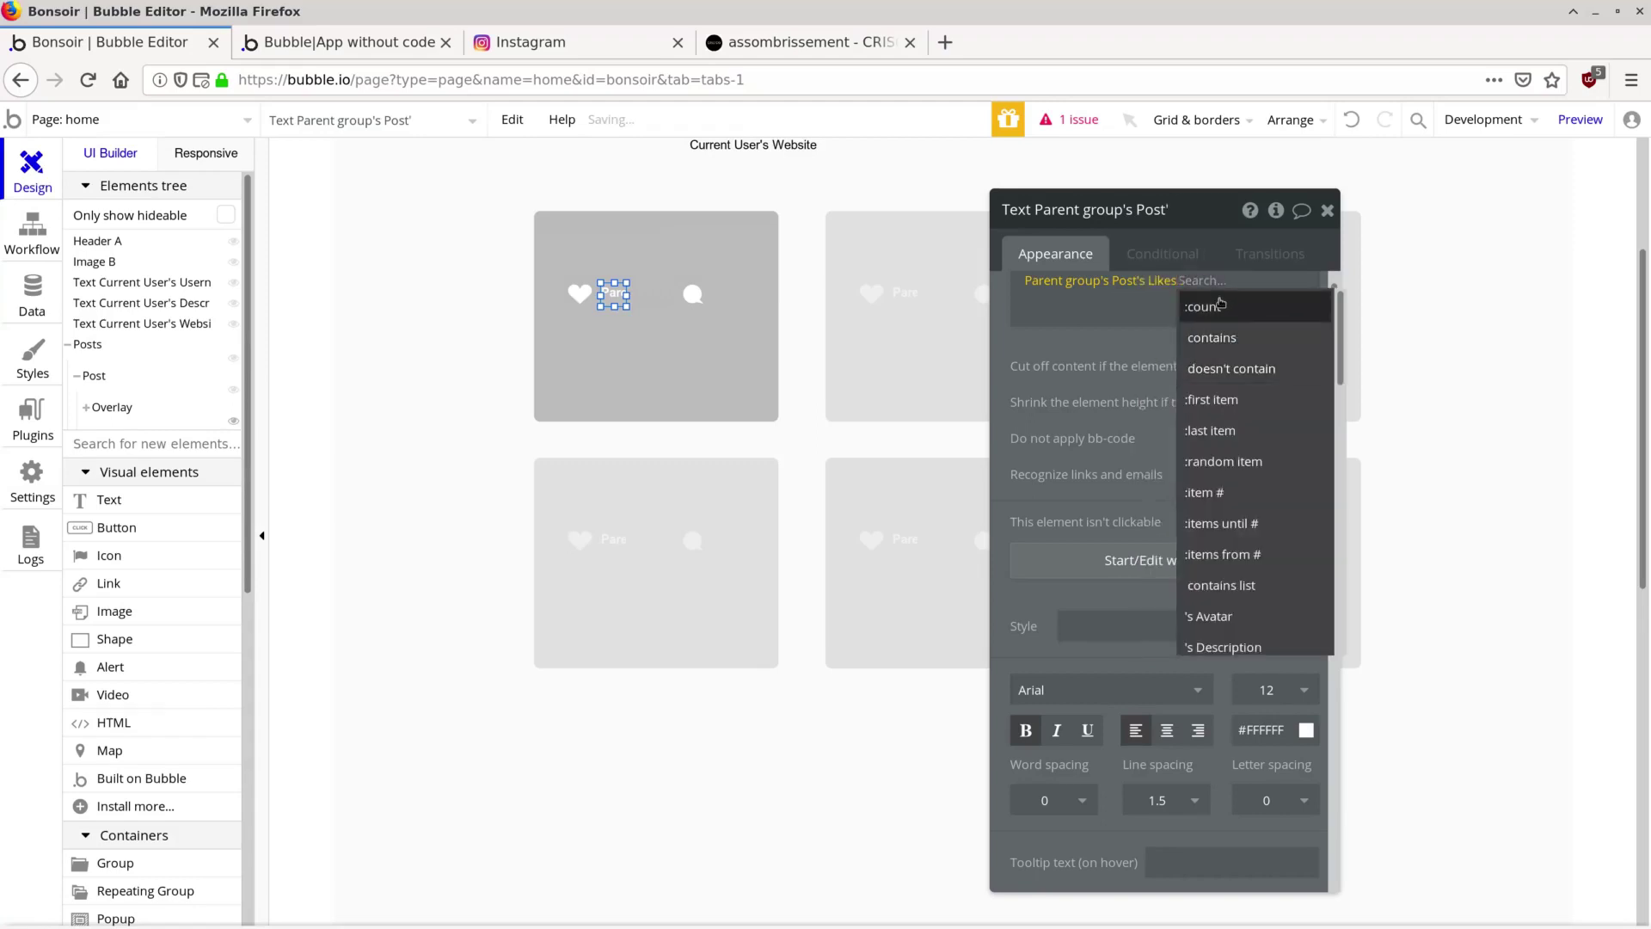
pyautogui.click(1220, 305)
pyautogui.click(1150, 344)
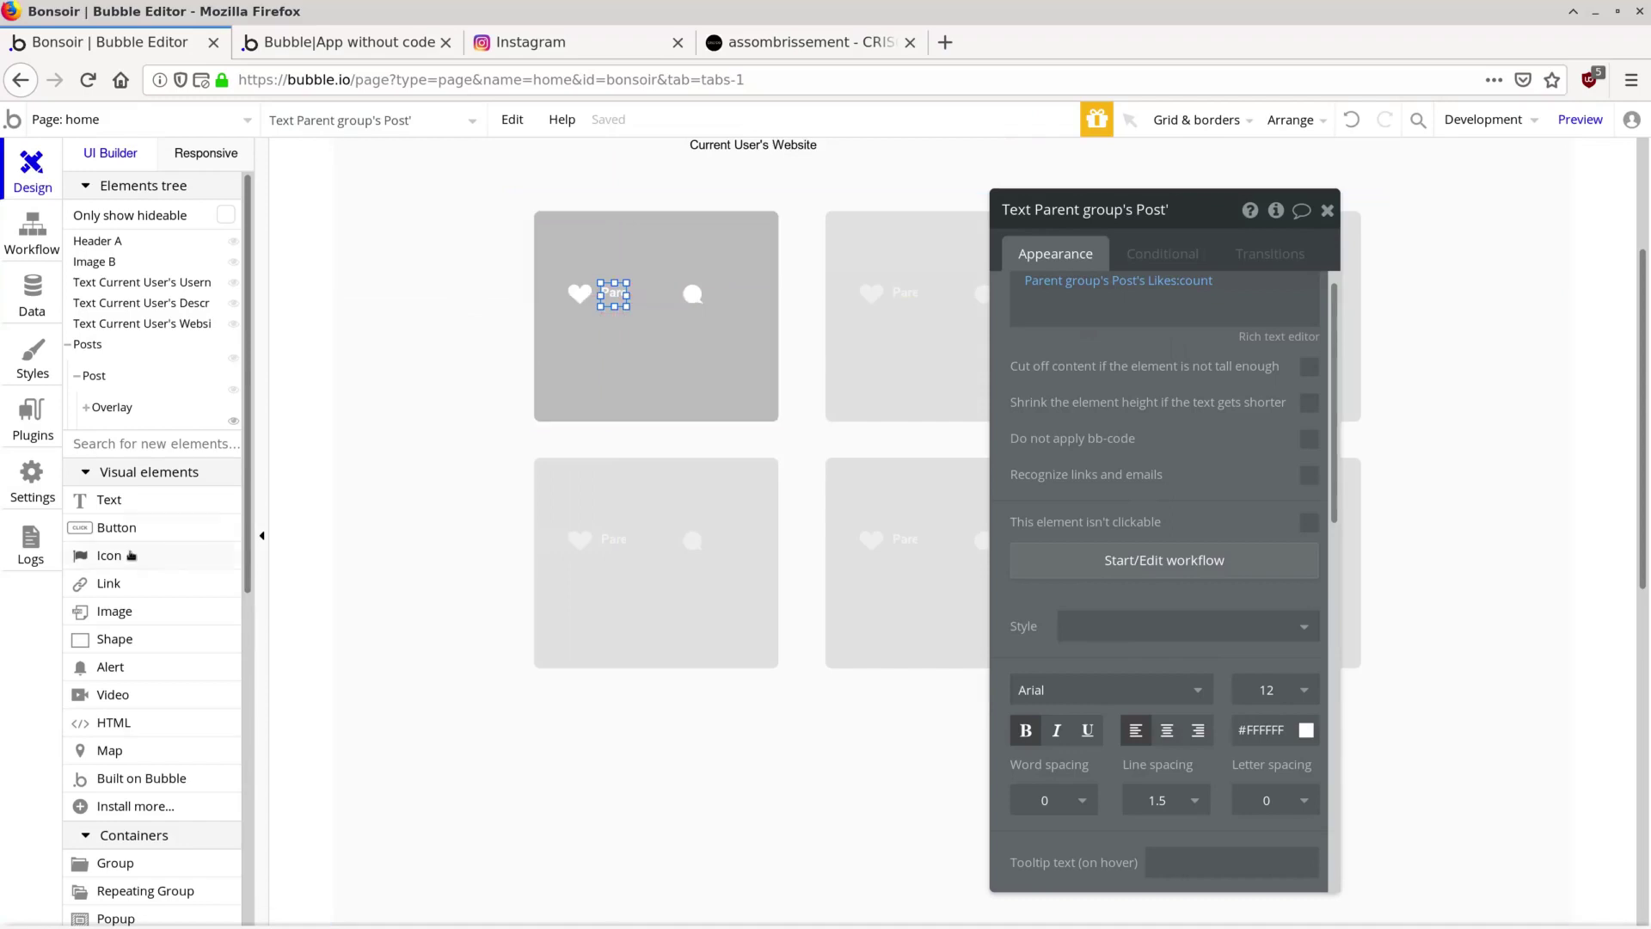
pyautogui.click(179, 496)
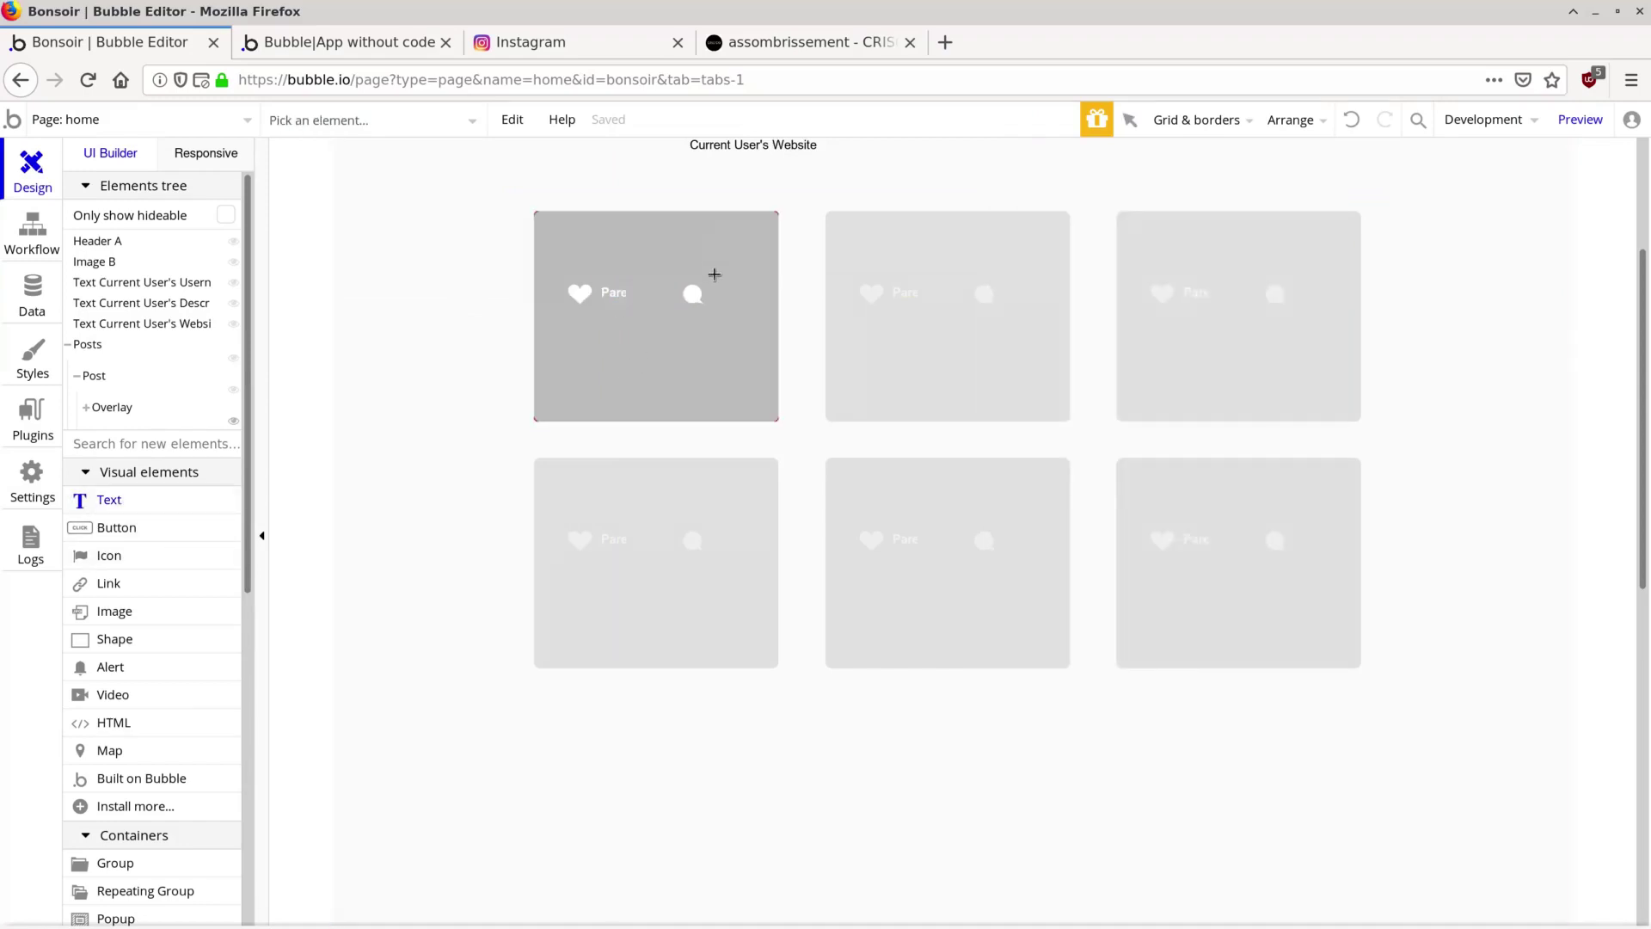
# Add a text beside the message icon showing Parent group's Post's Comments:count
pyautogui.click(738, 307)
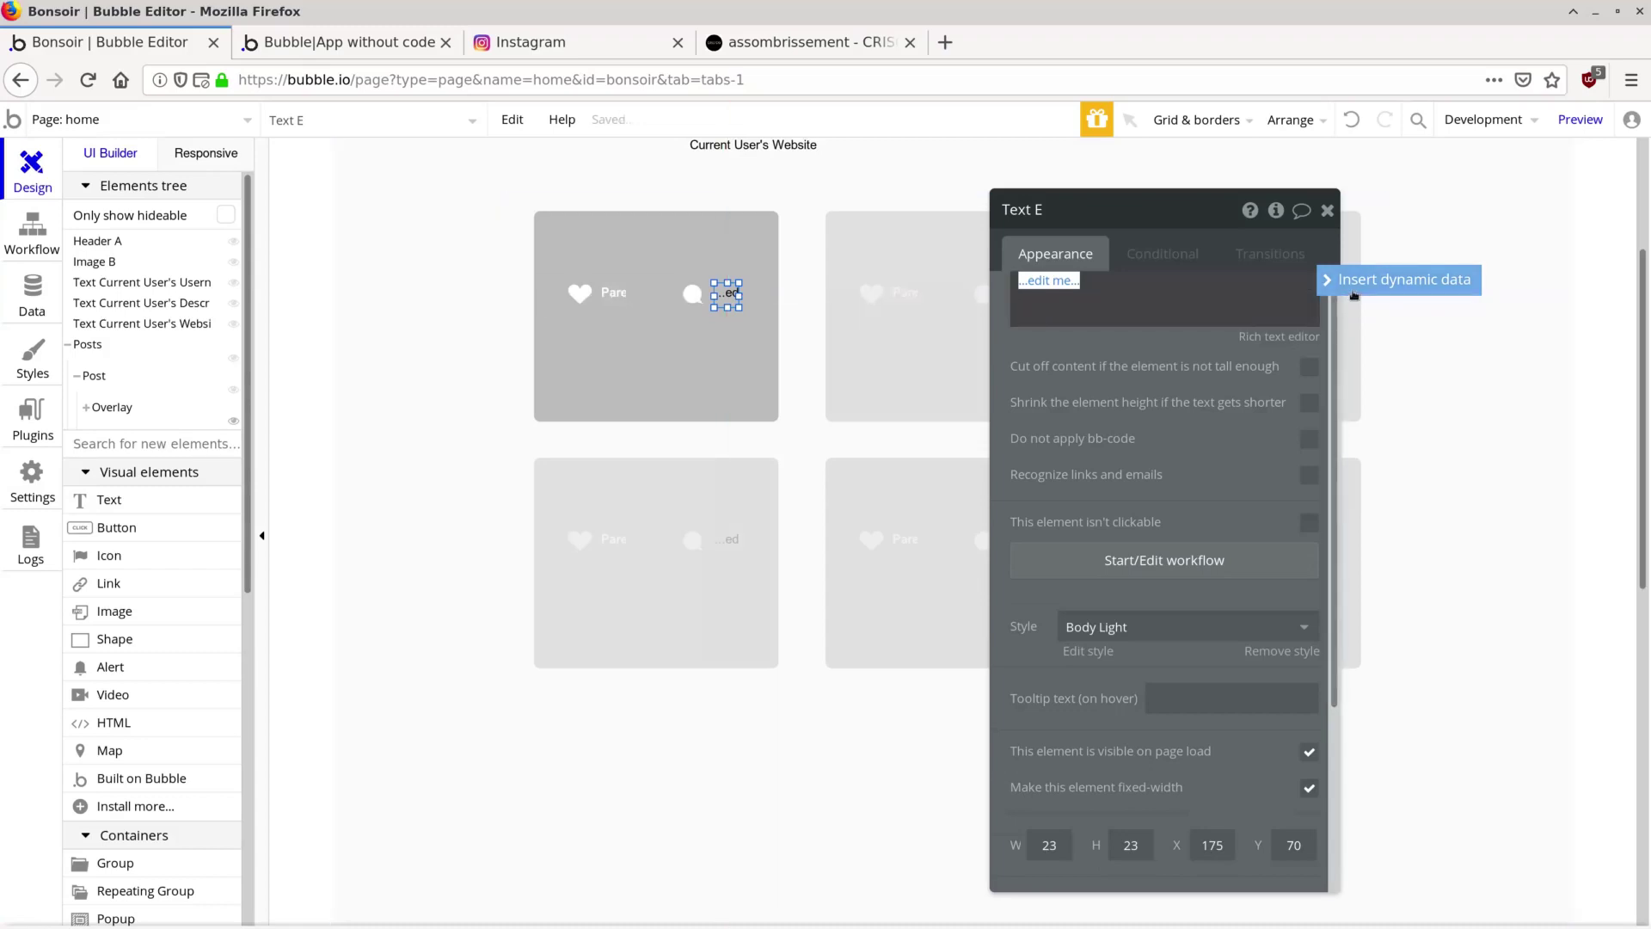
pyautogui.click(1354, 292)
pyautogui.click(1110, 341)
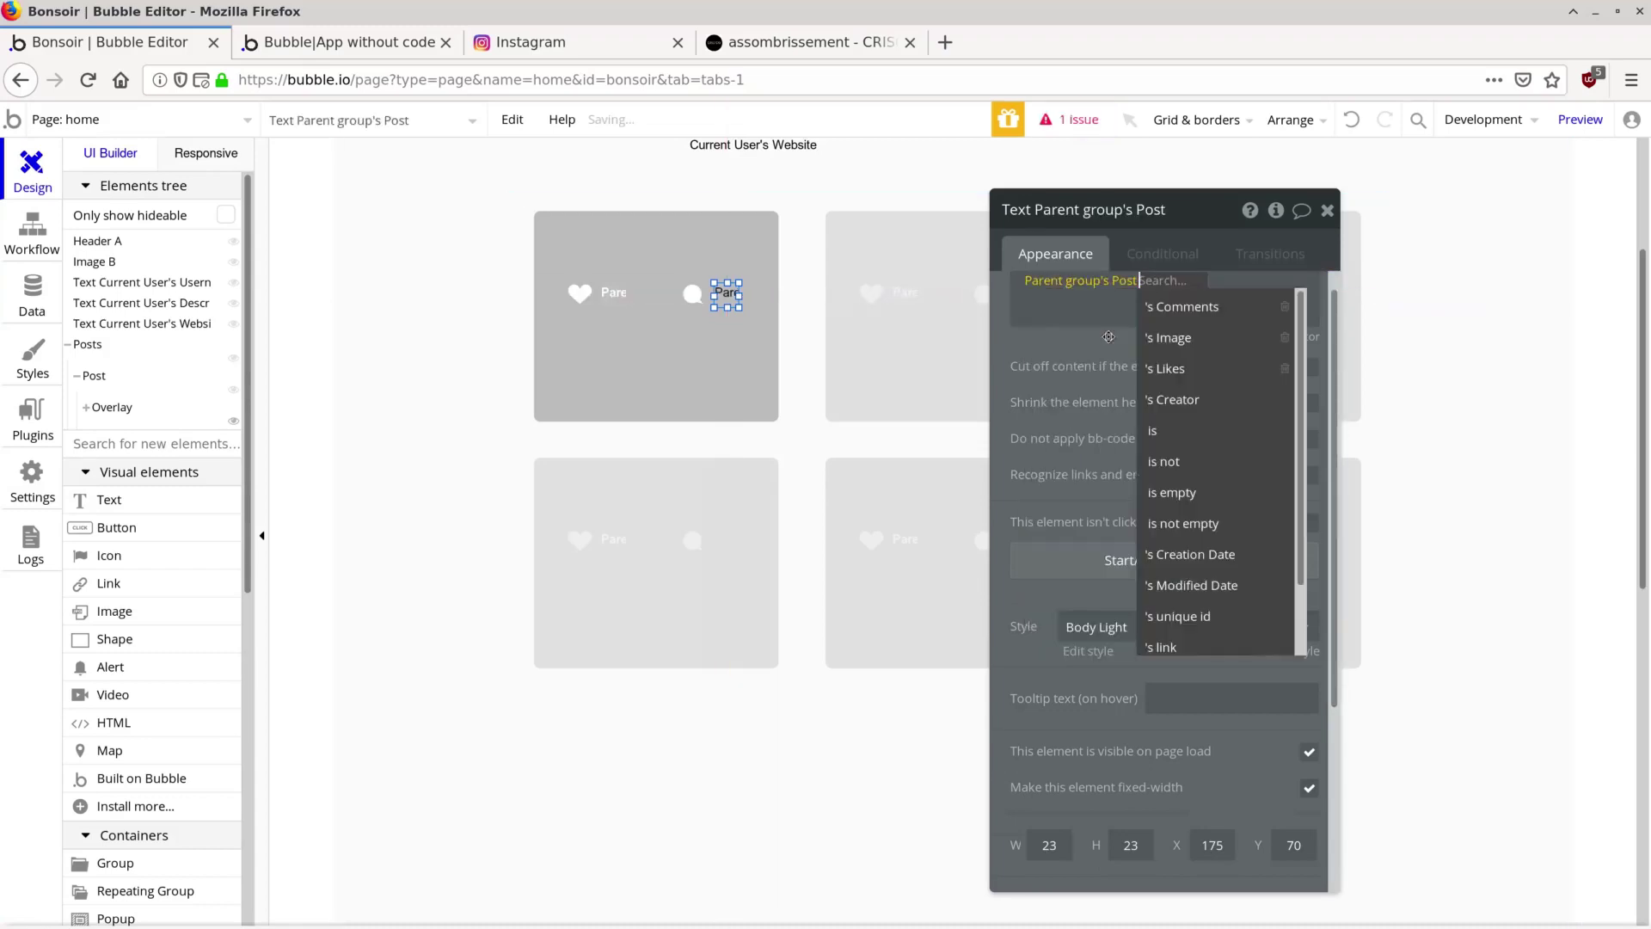
pyautogui.click(1210, 309)
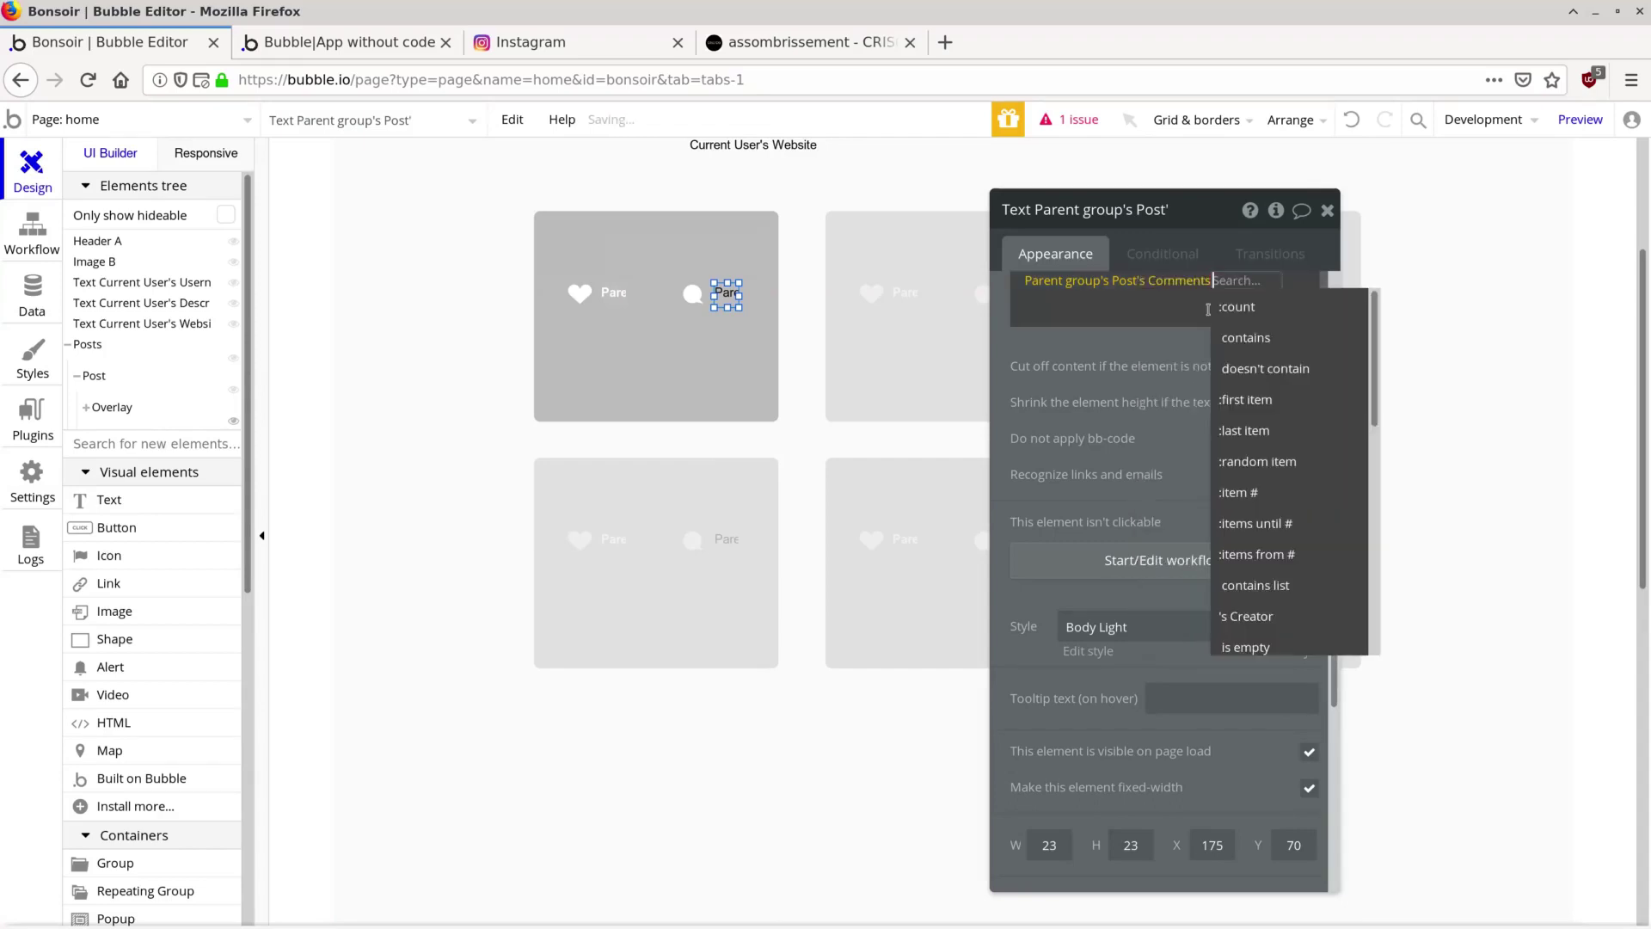
pyautogui.click(1262, 310)
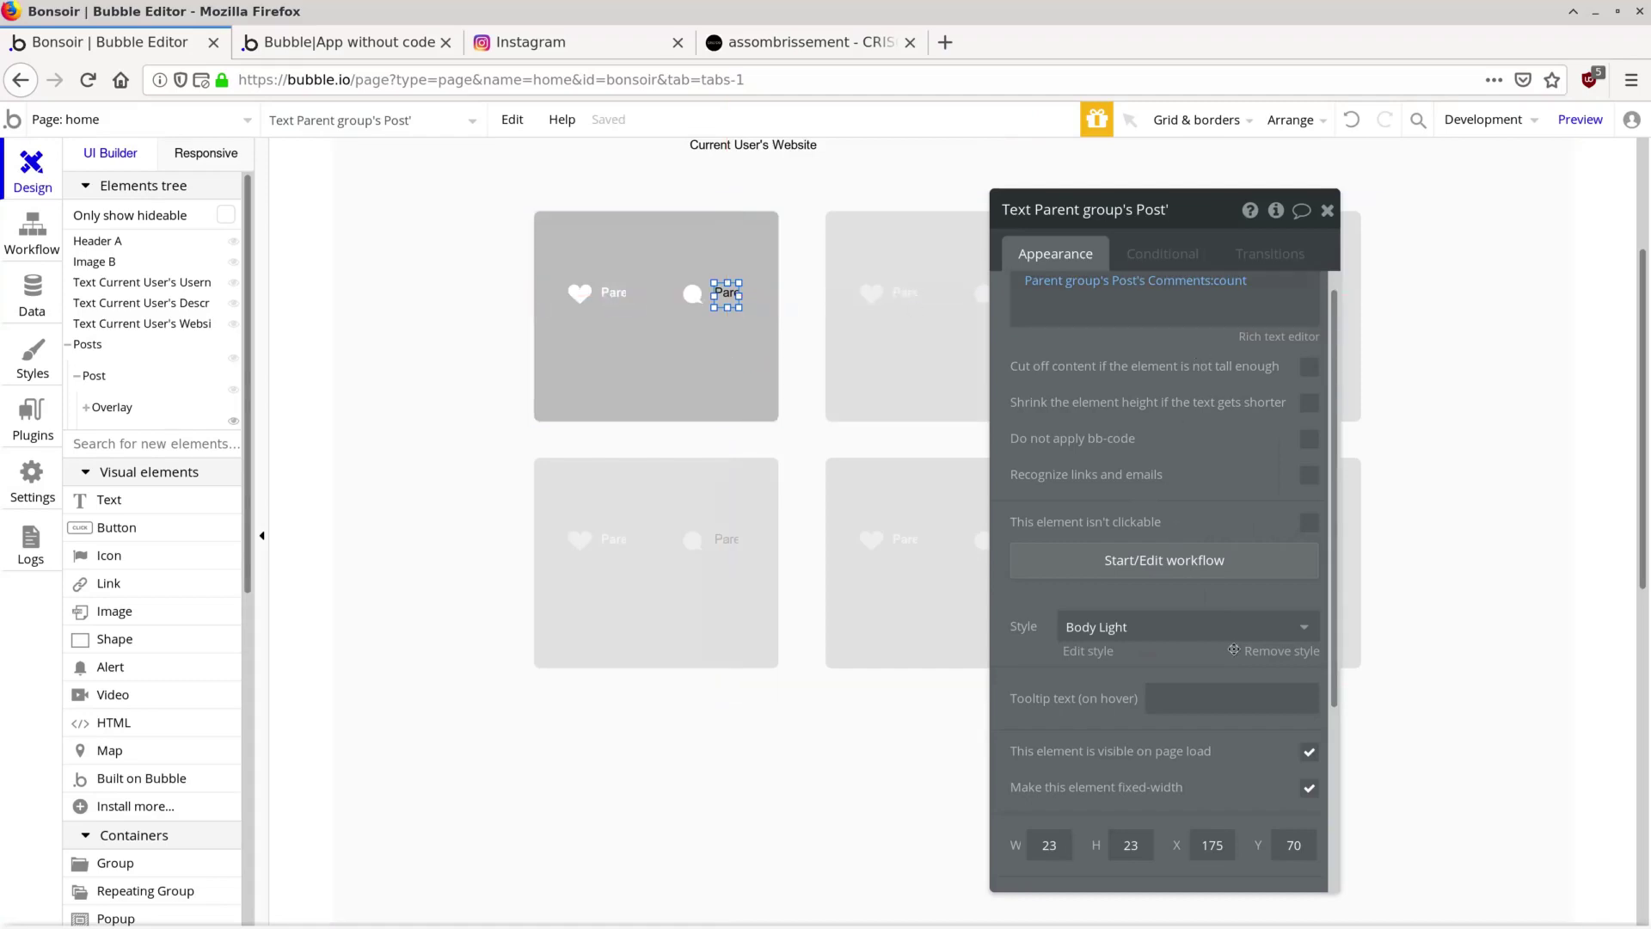
# Remove the text's style, colour it white, and reload the app preview
pyautogui.click(1272, 653)
pyautogui.scroll(-3, 1075, 516)
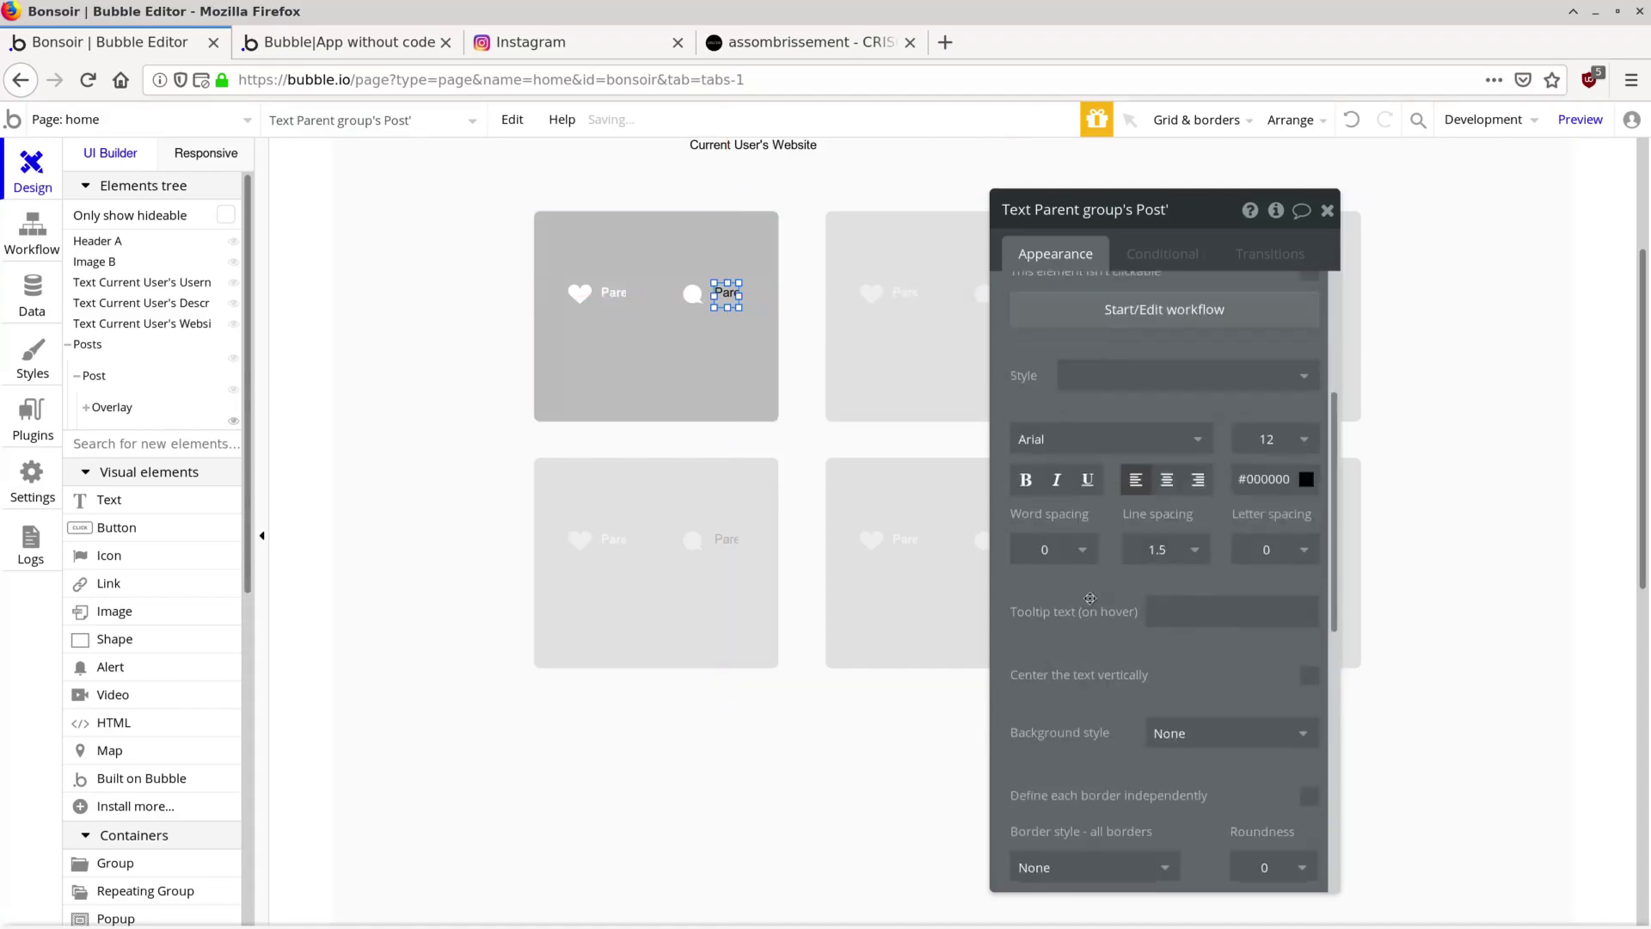
pyautogui.click(1281, 466)
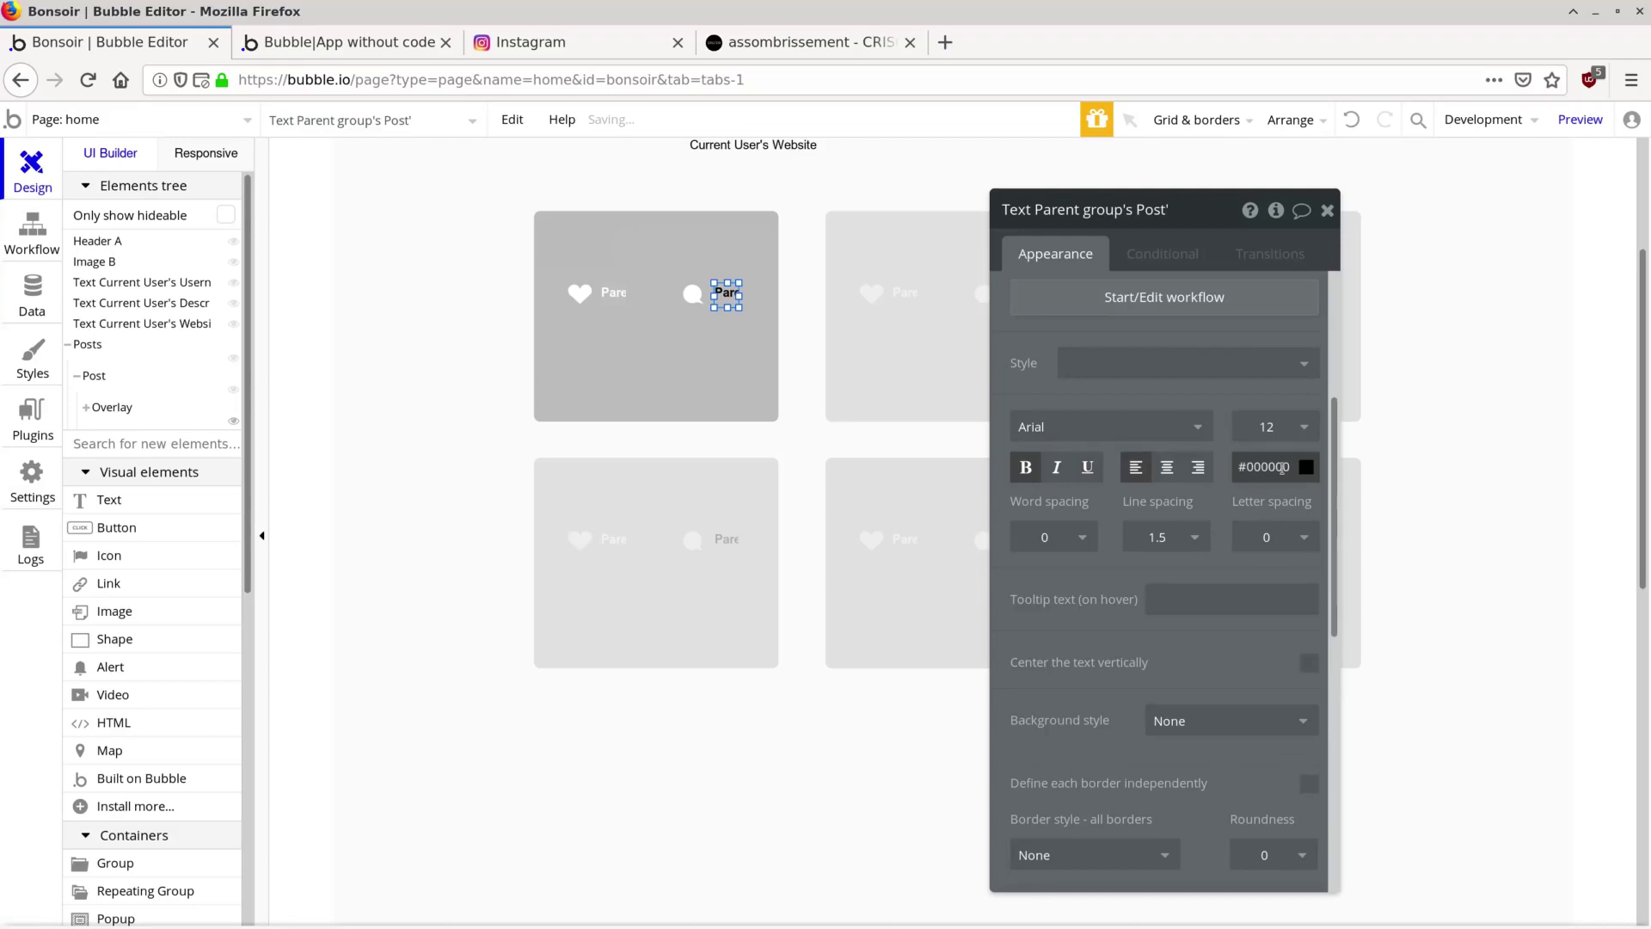
pyautogui.click(1235, 484)
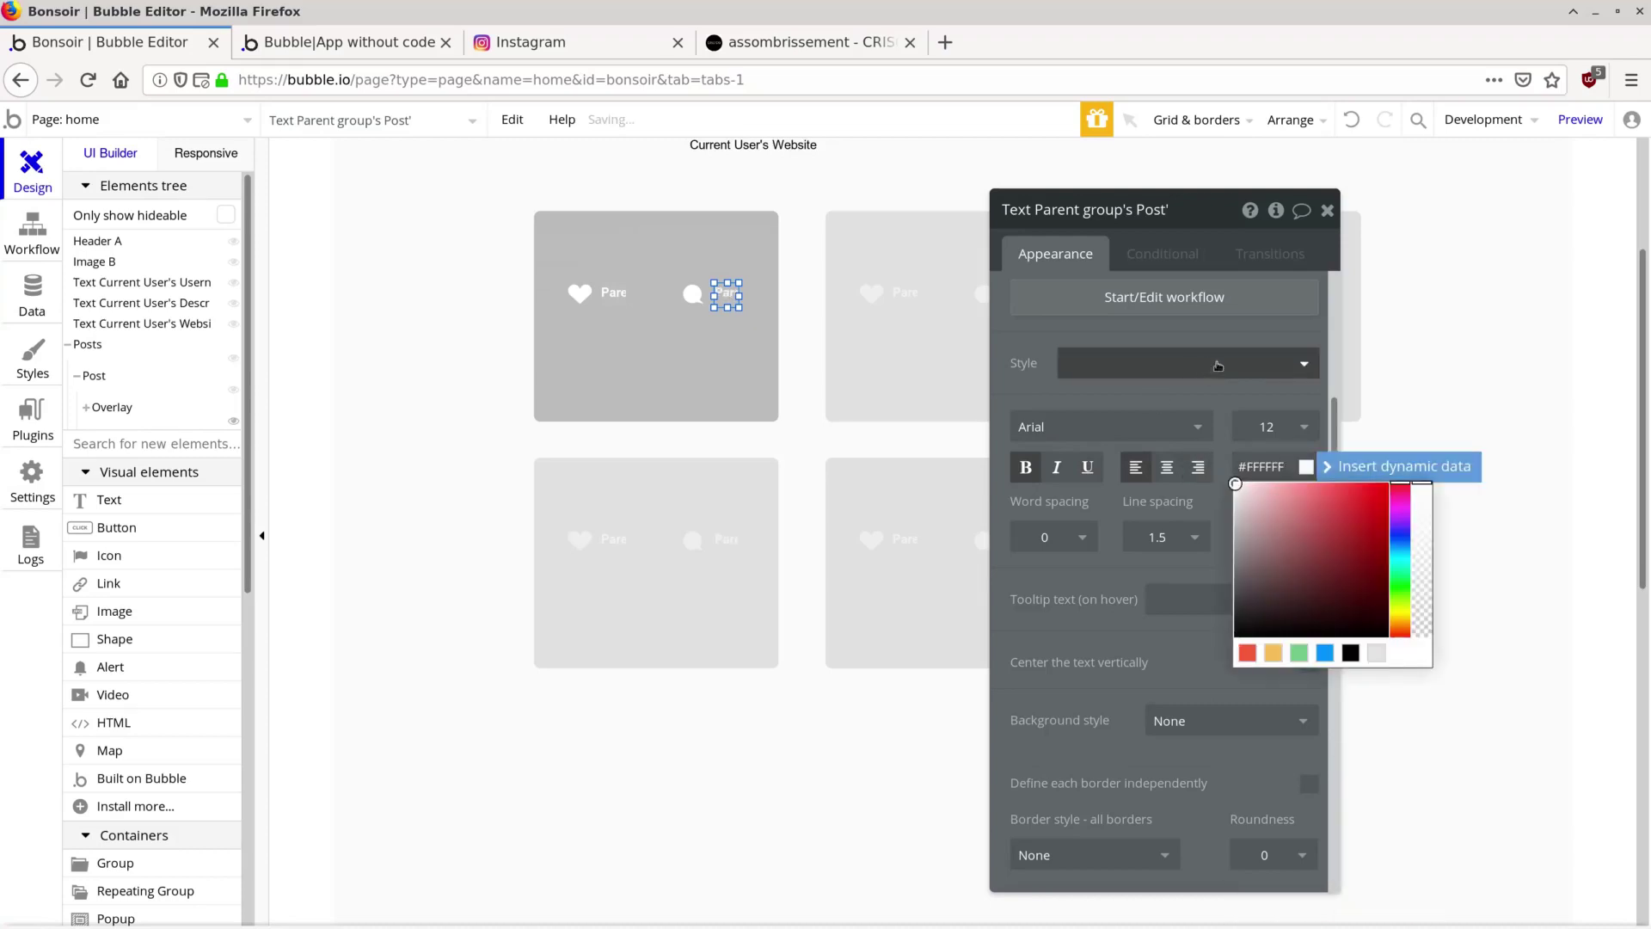
pyautogui.click(1216, 398)
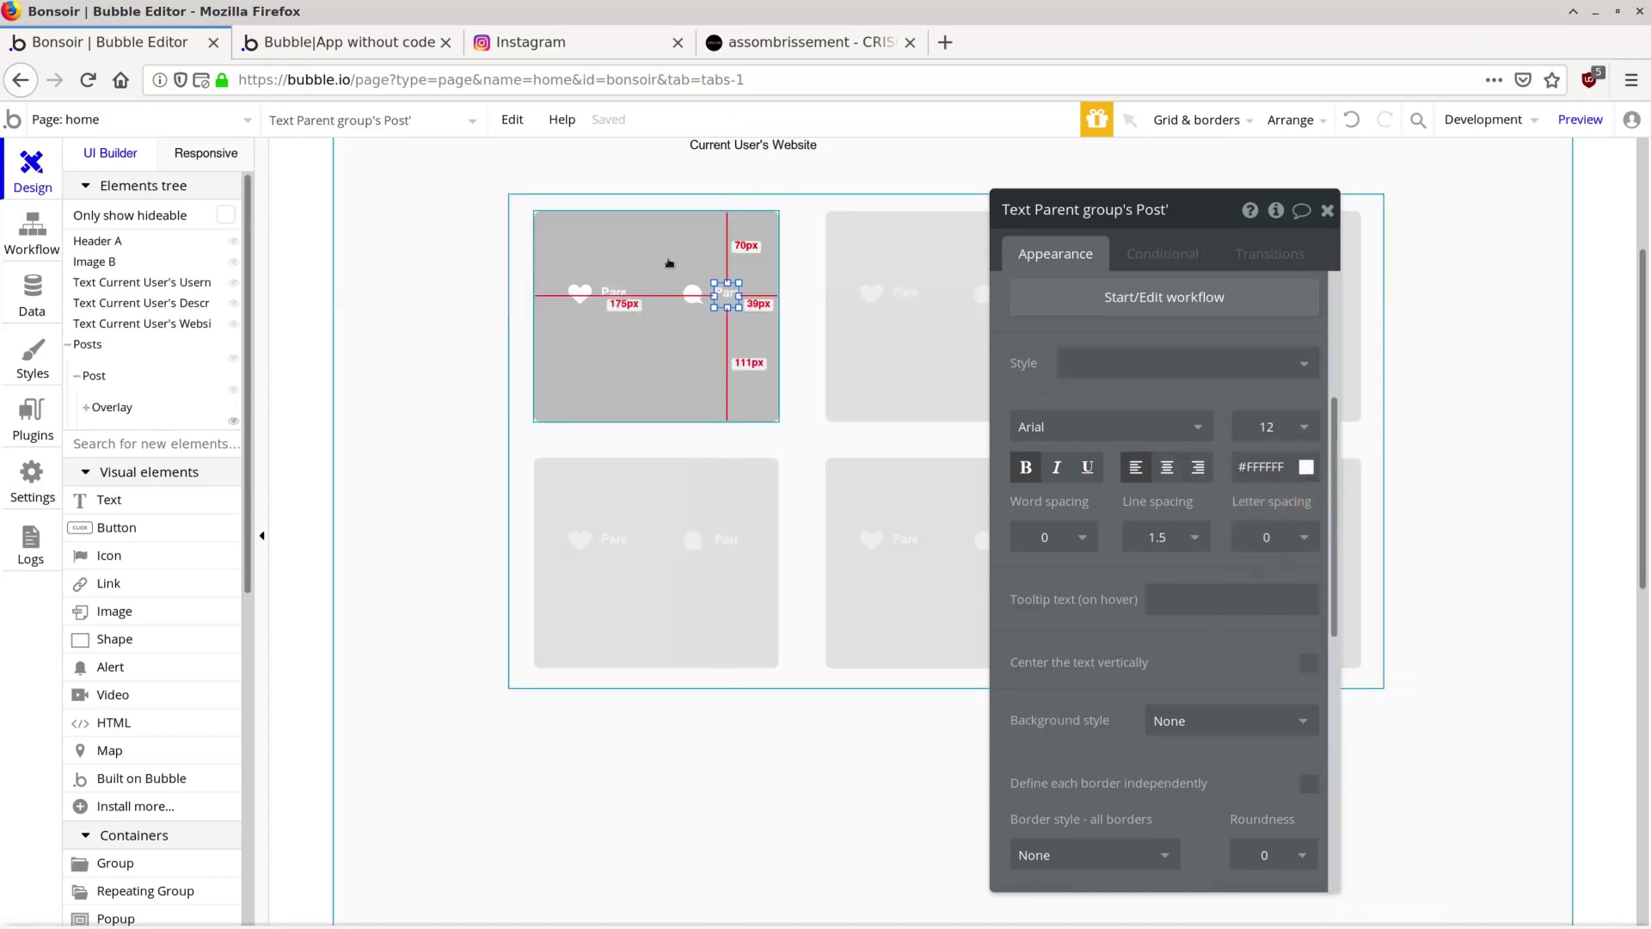
pyautogui.hotkey('ctrl', 'Tab')
pyautogui.press('F5')
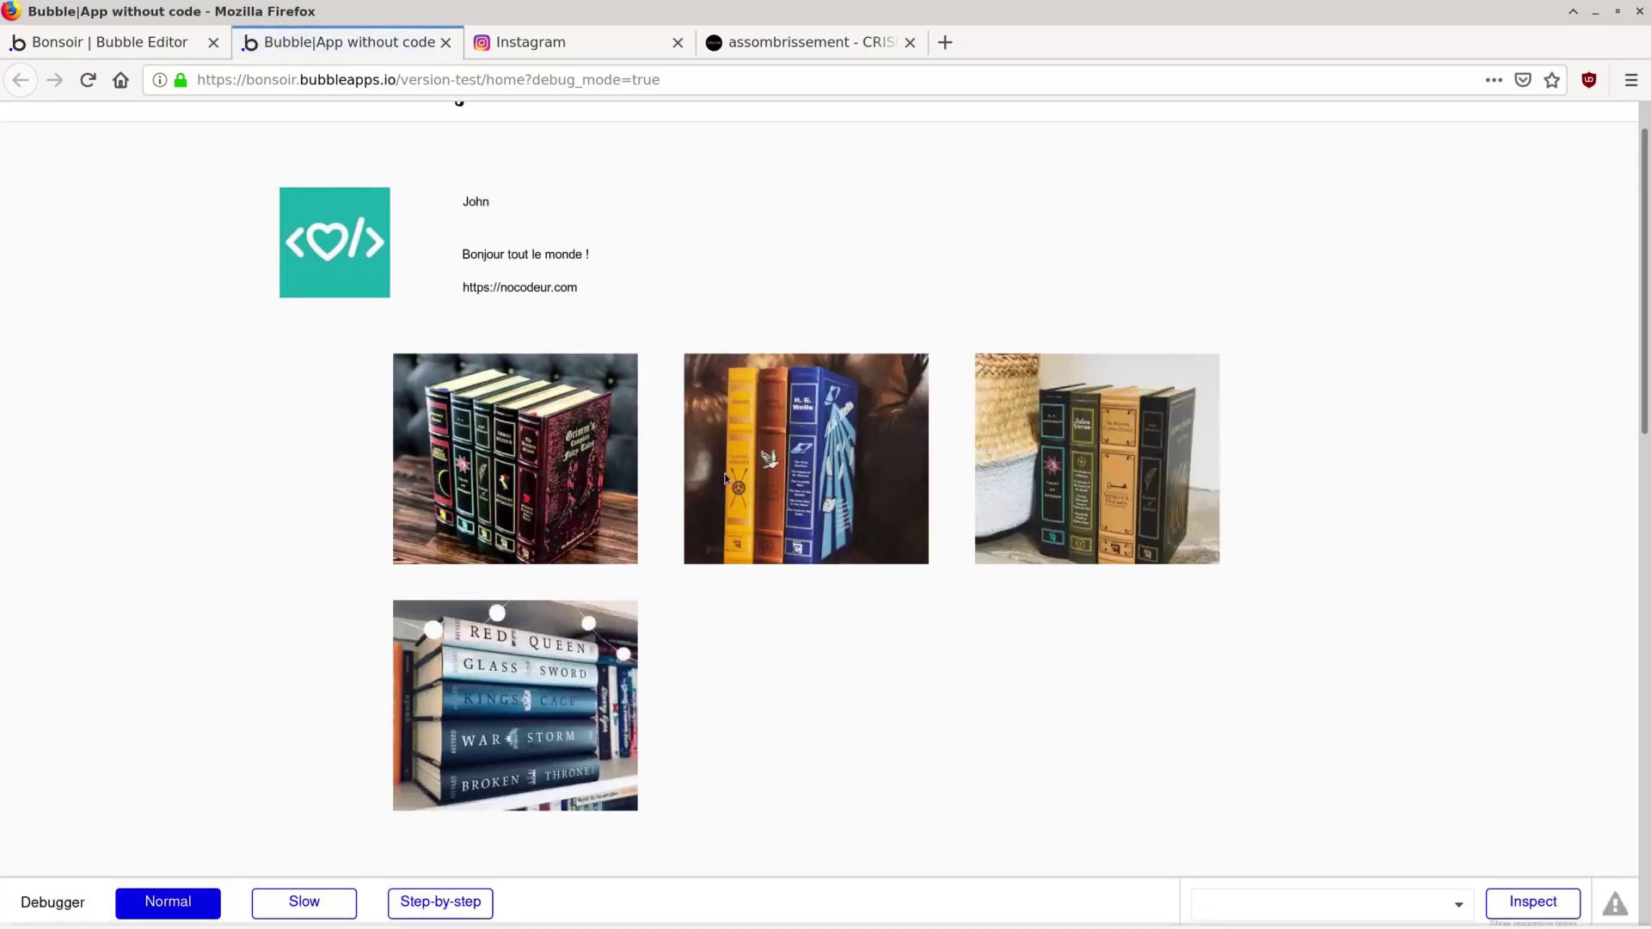
# Check that the previewed post overlay shows 0 likes and 0 comments
pyautogui.moveTo(1118, 462)
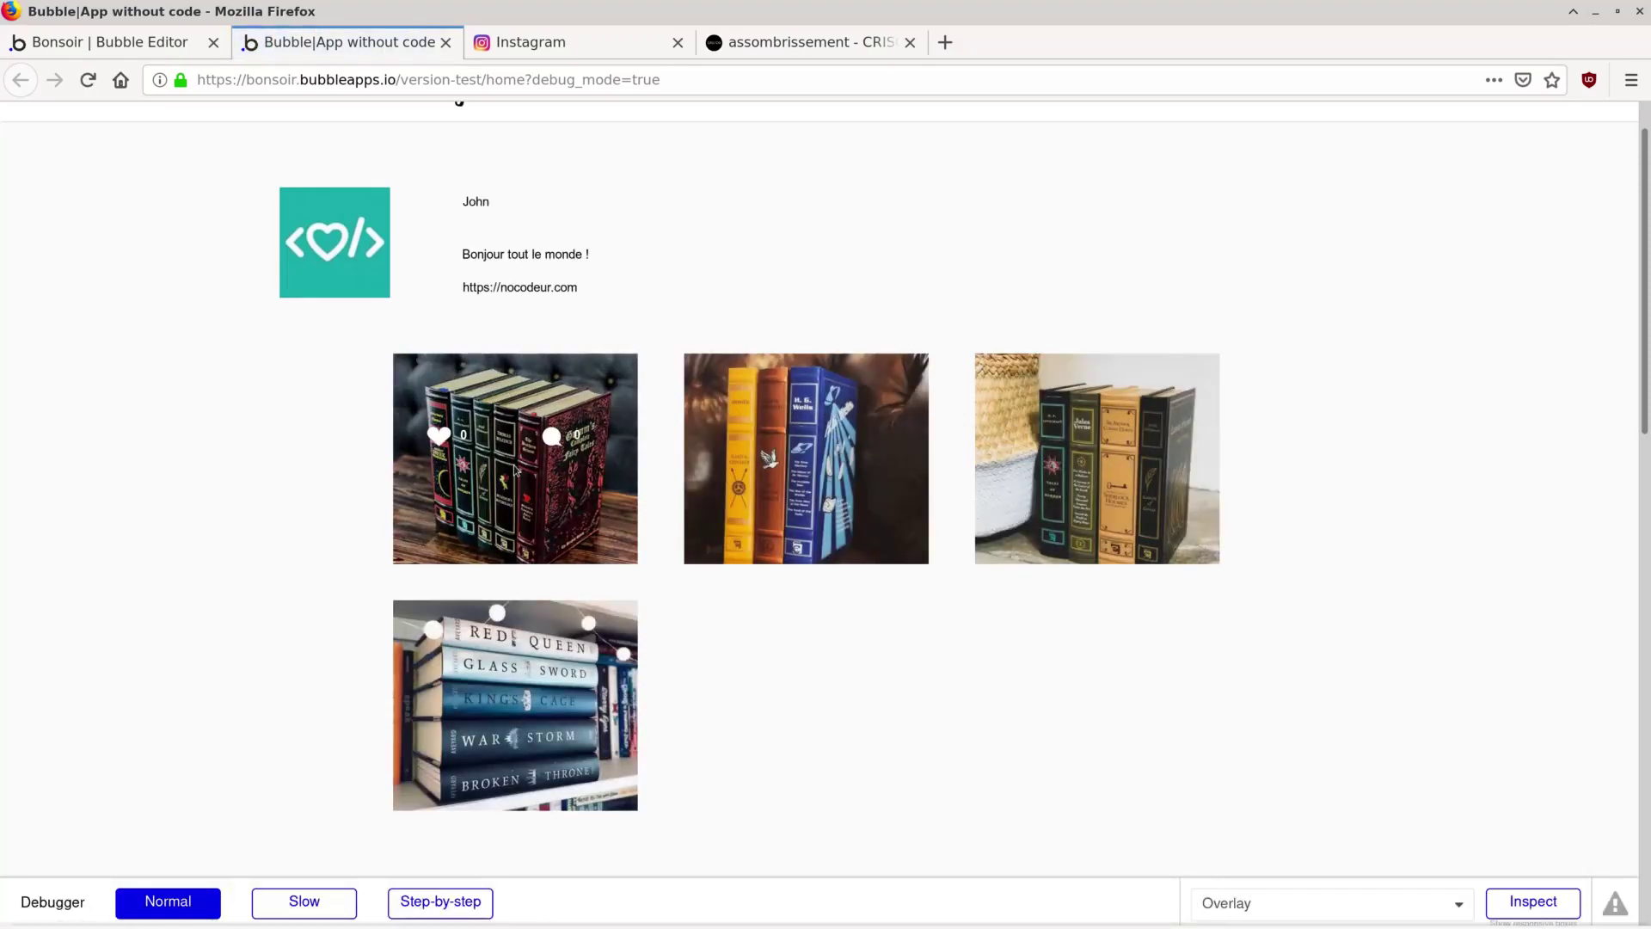
pyautogui.scroll(1, 516, 705)
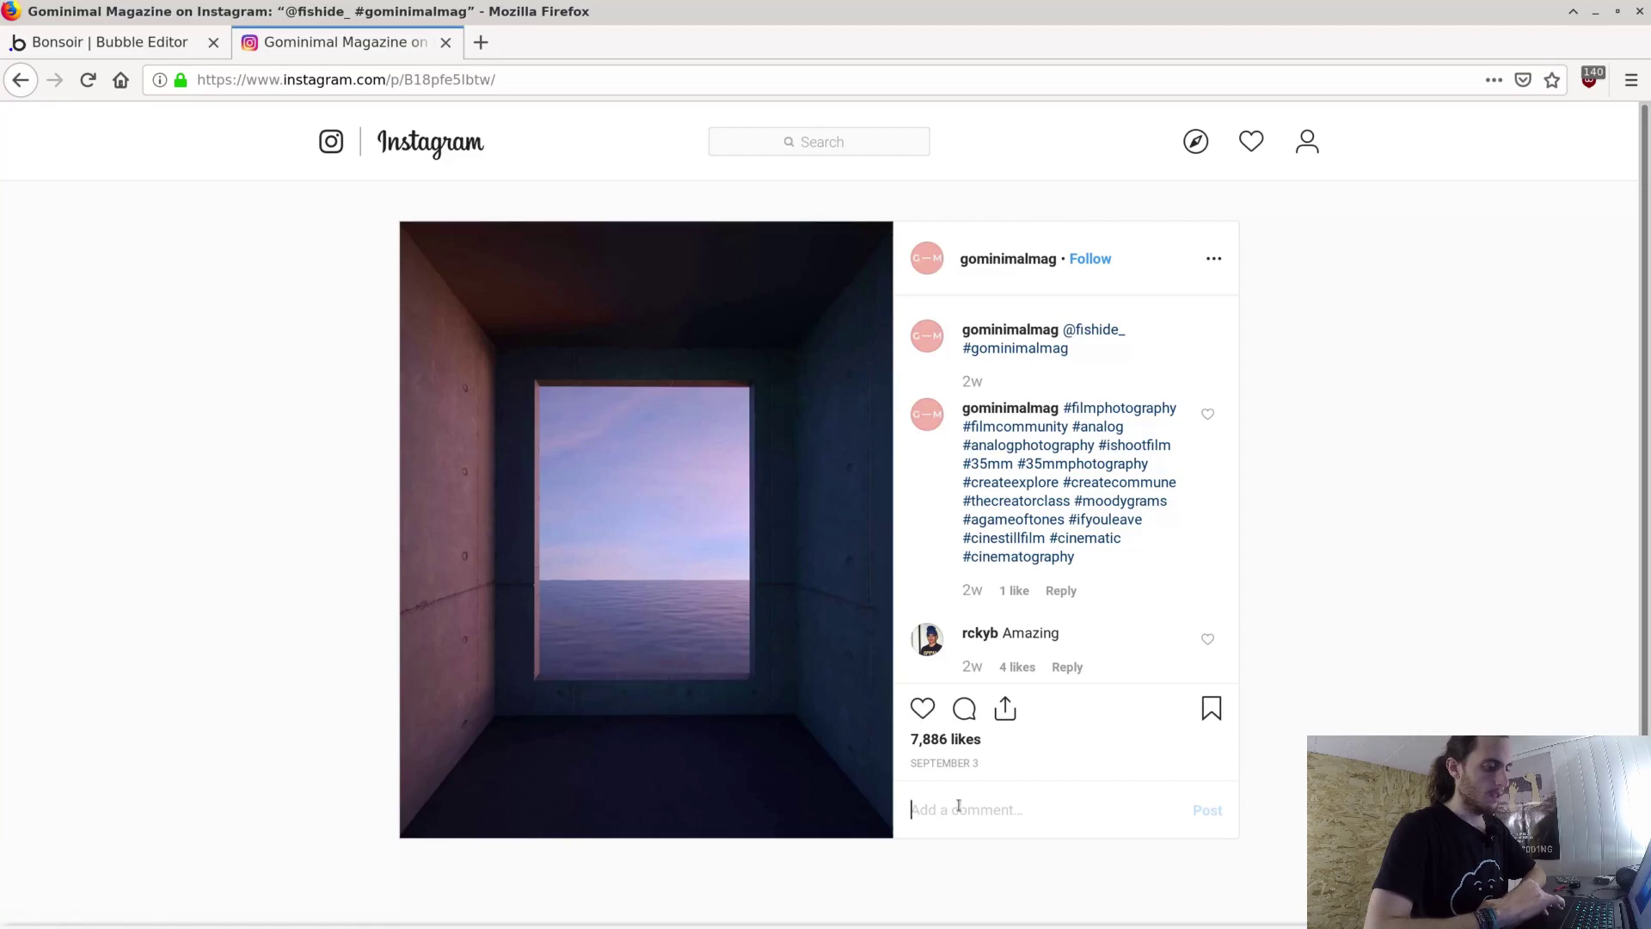
# Add a Navigation > Go to page action to the Overlay's click workflow
pyautogui.click(64, 39)
pyautogui.doubleClick(604, 520)
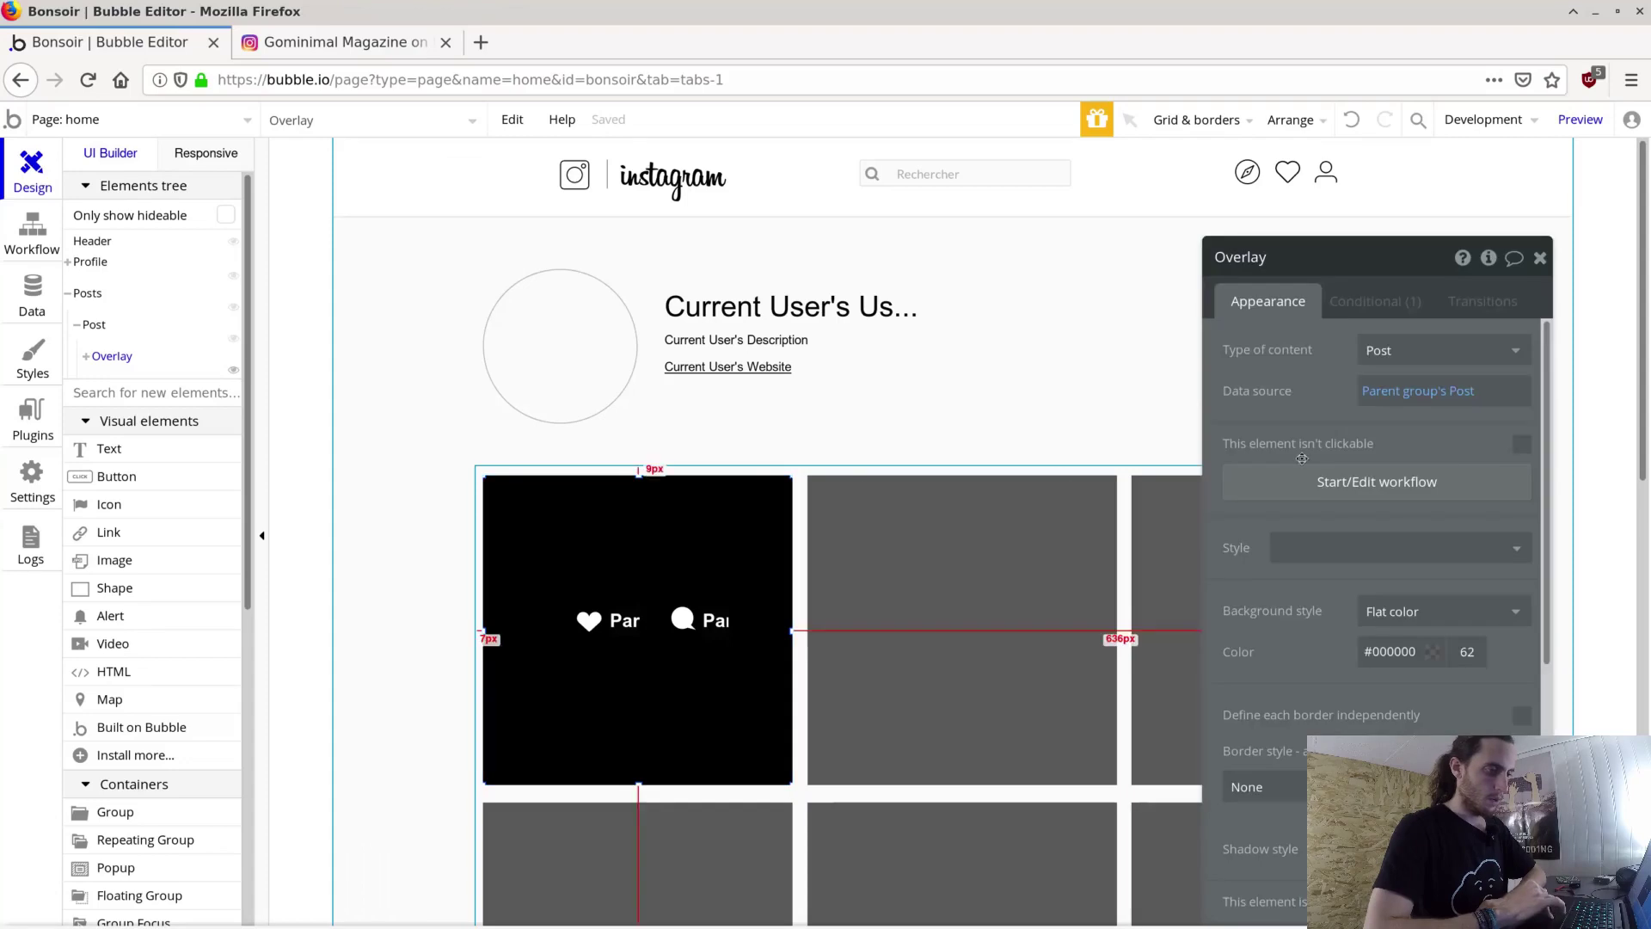
pyautogui.click(1354, 484)
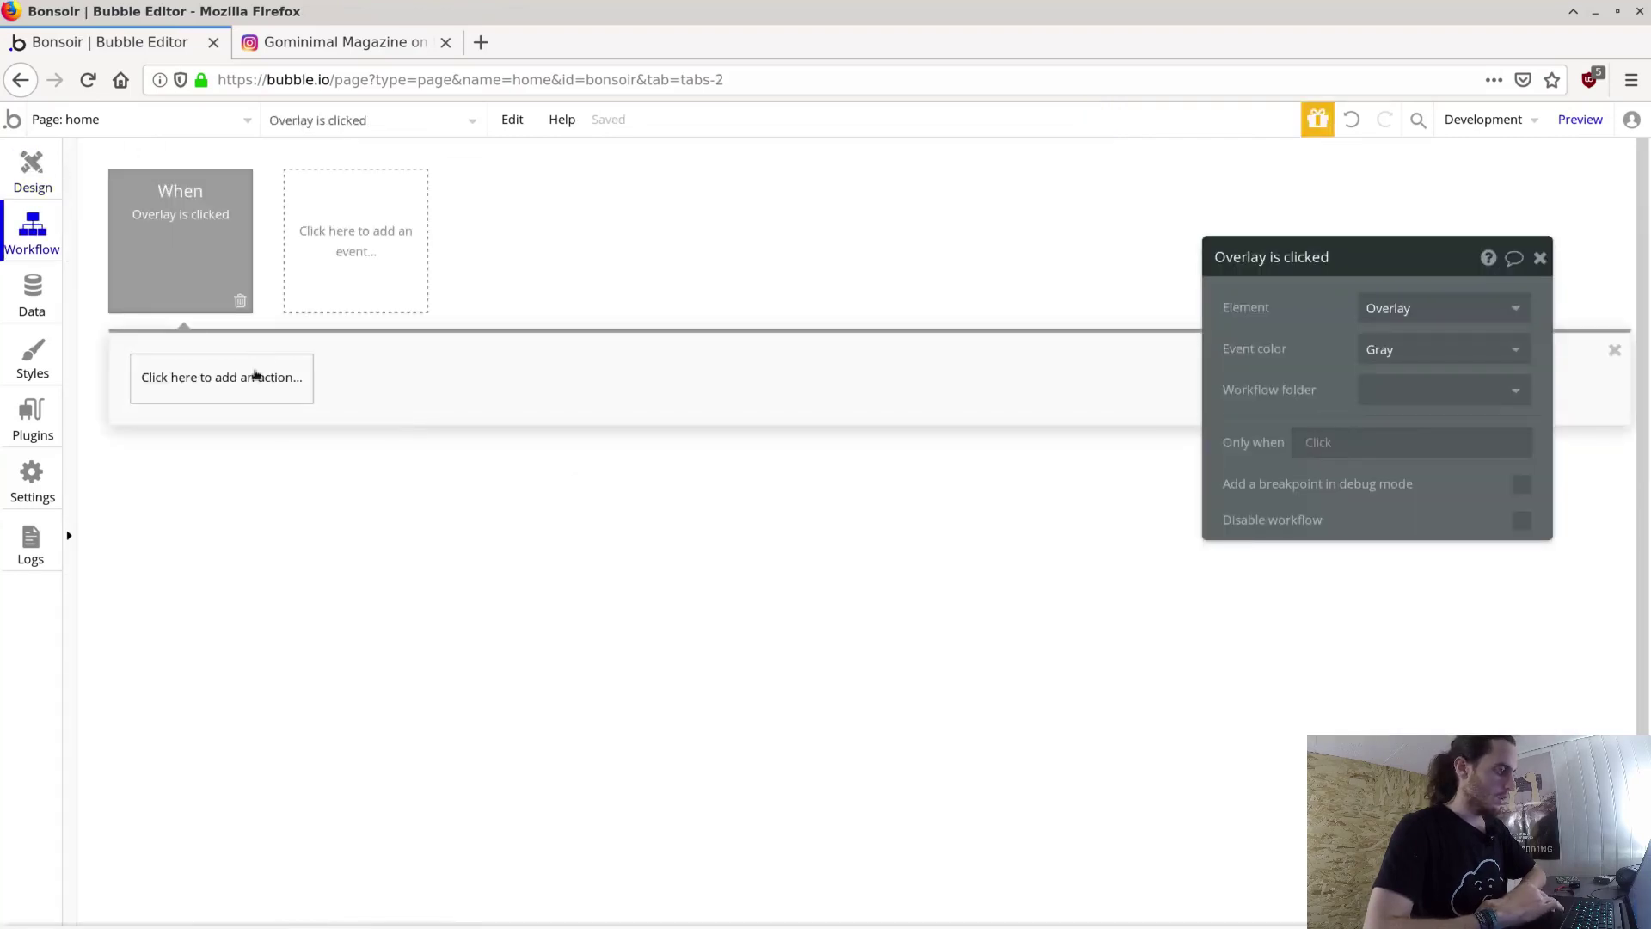
pyautogui.click(255, 375)
pyautogui.moveTo(228, 470)
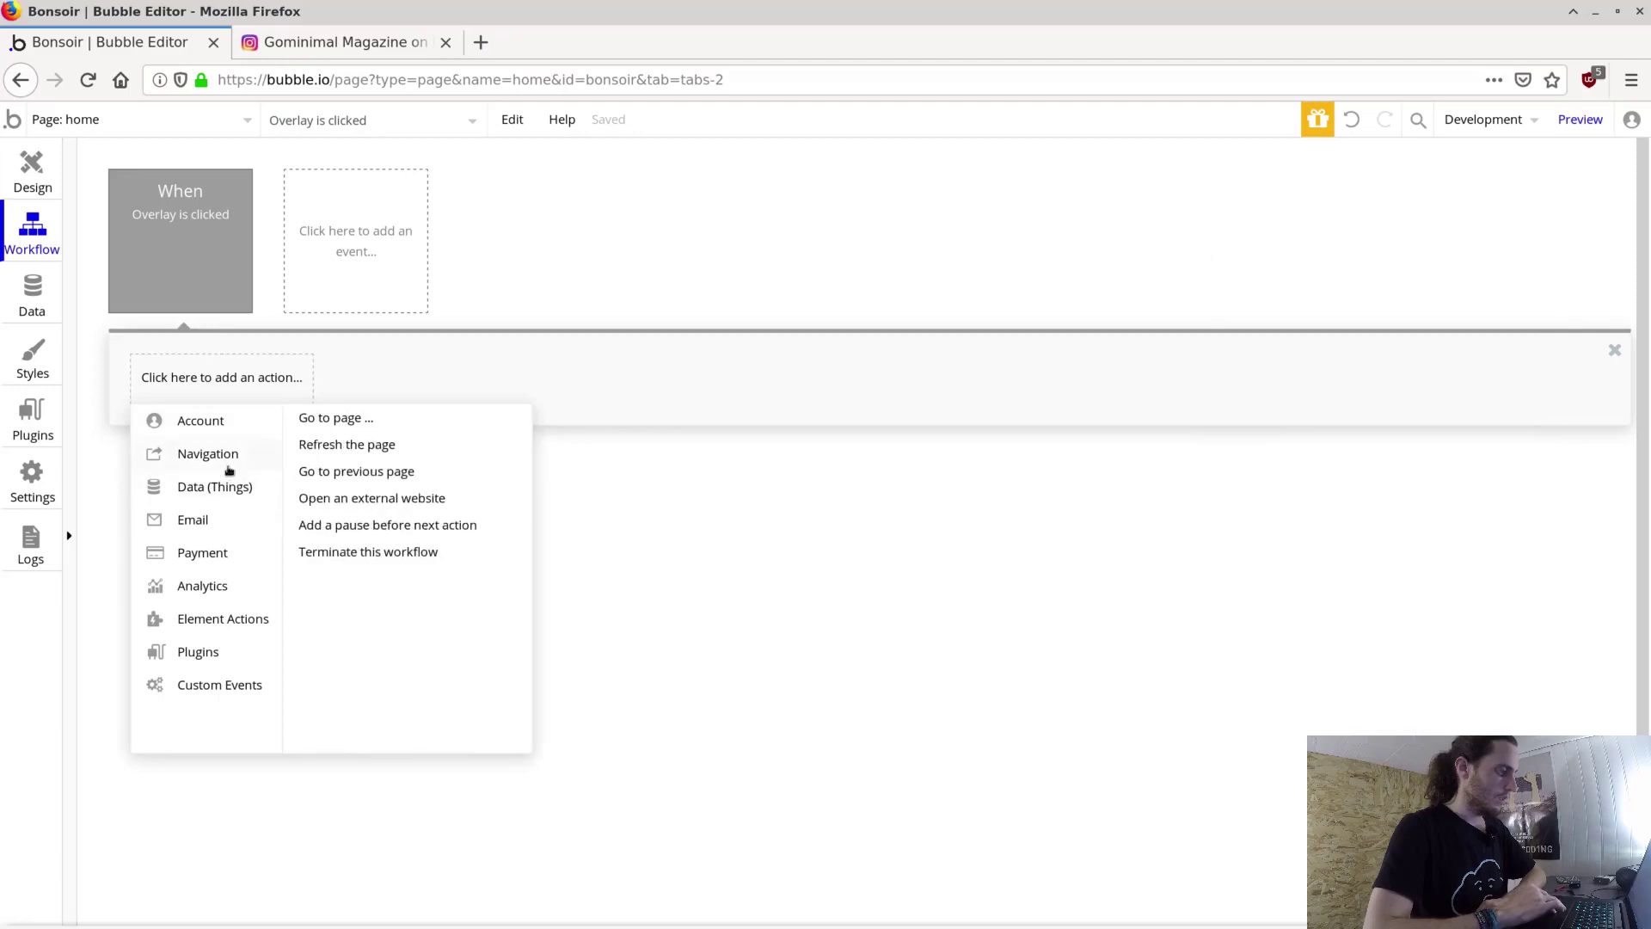
pyautogui.click(343, 427)
pyautogui.click(1398, 312)
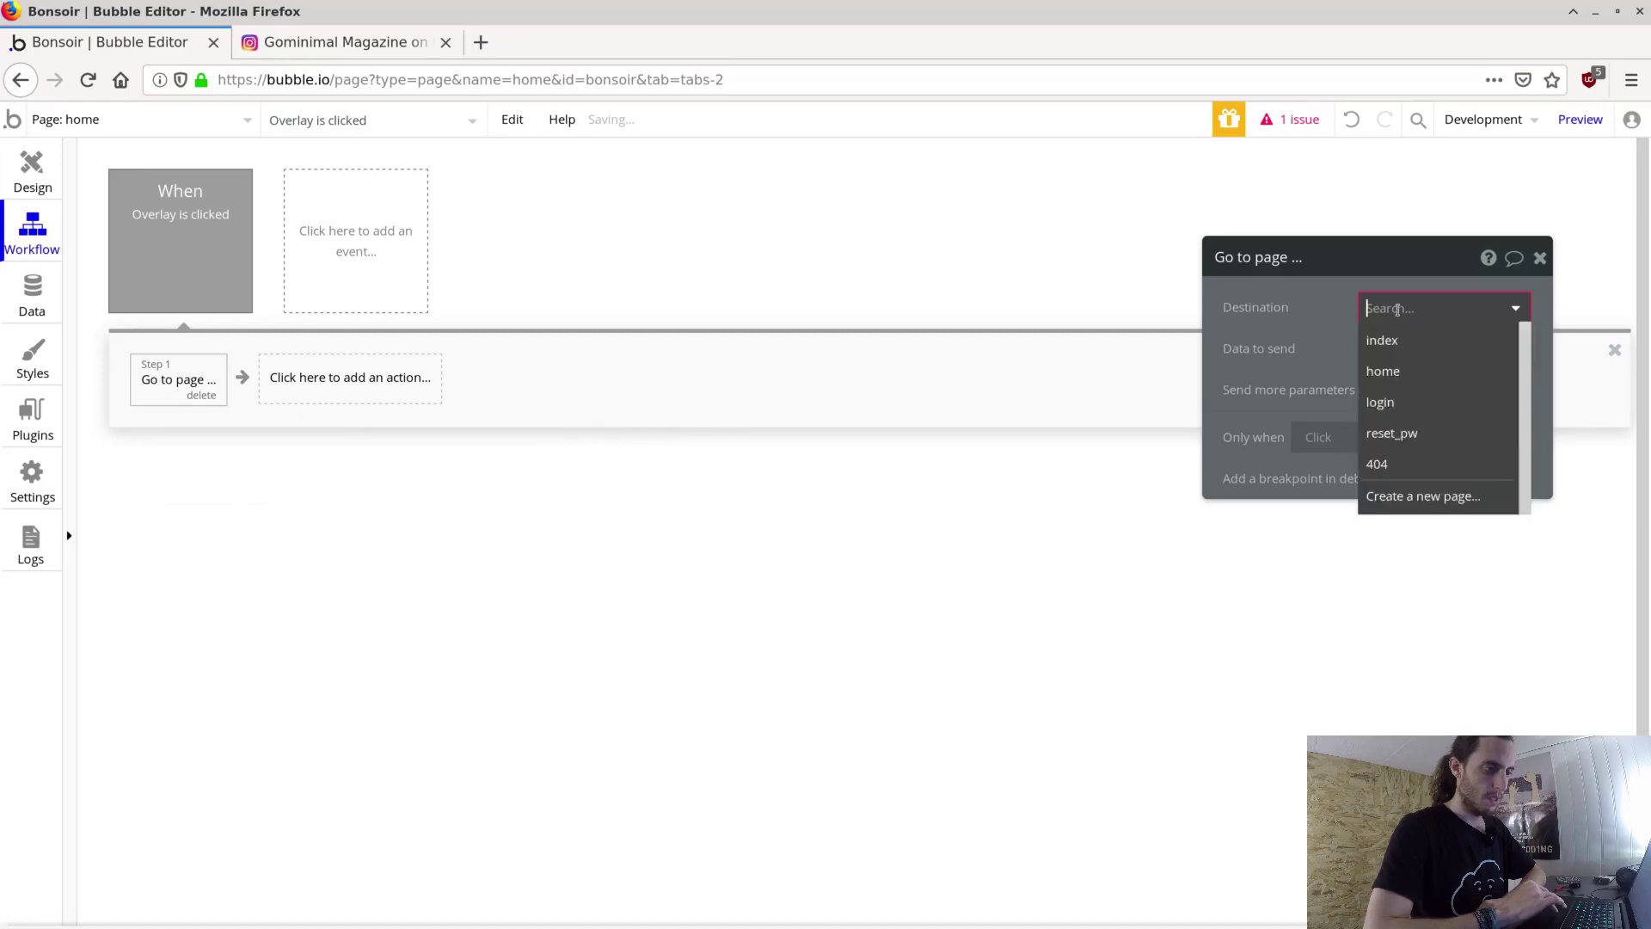
# Create a new destination page named 'post', cloned from home
pyautogui.click(1406, 497)
pyautogui.write('post')
pyautogui.click(888, 314)
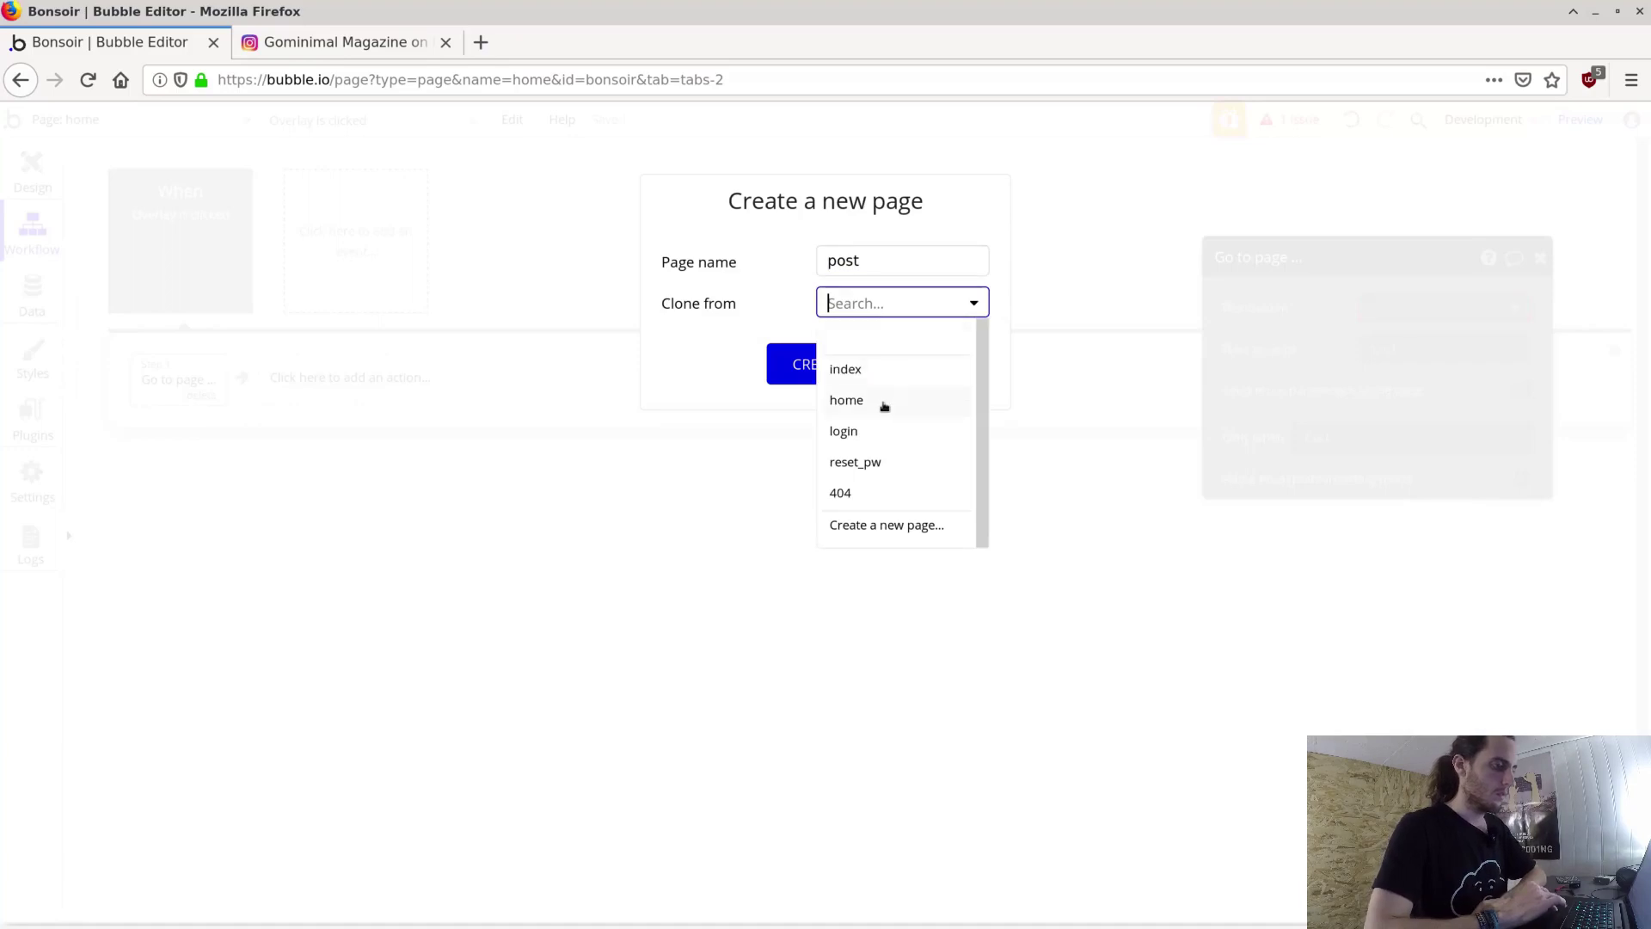
pyautogui.click(883, 379)
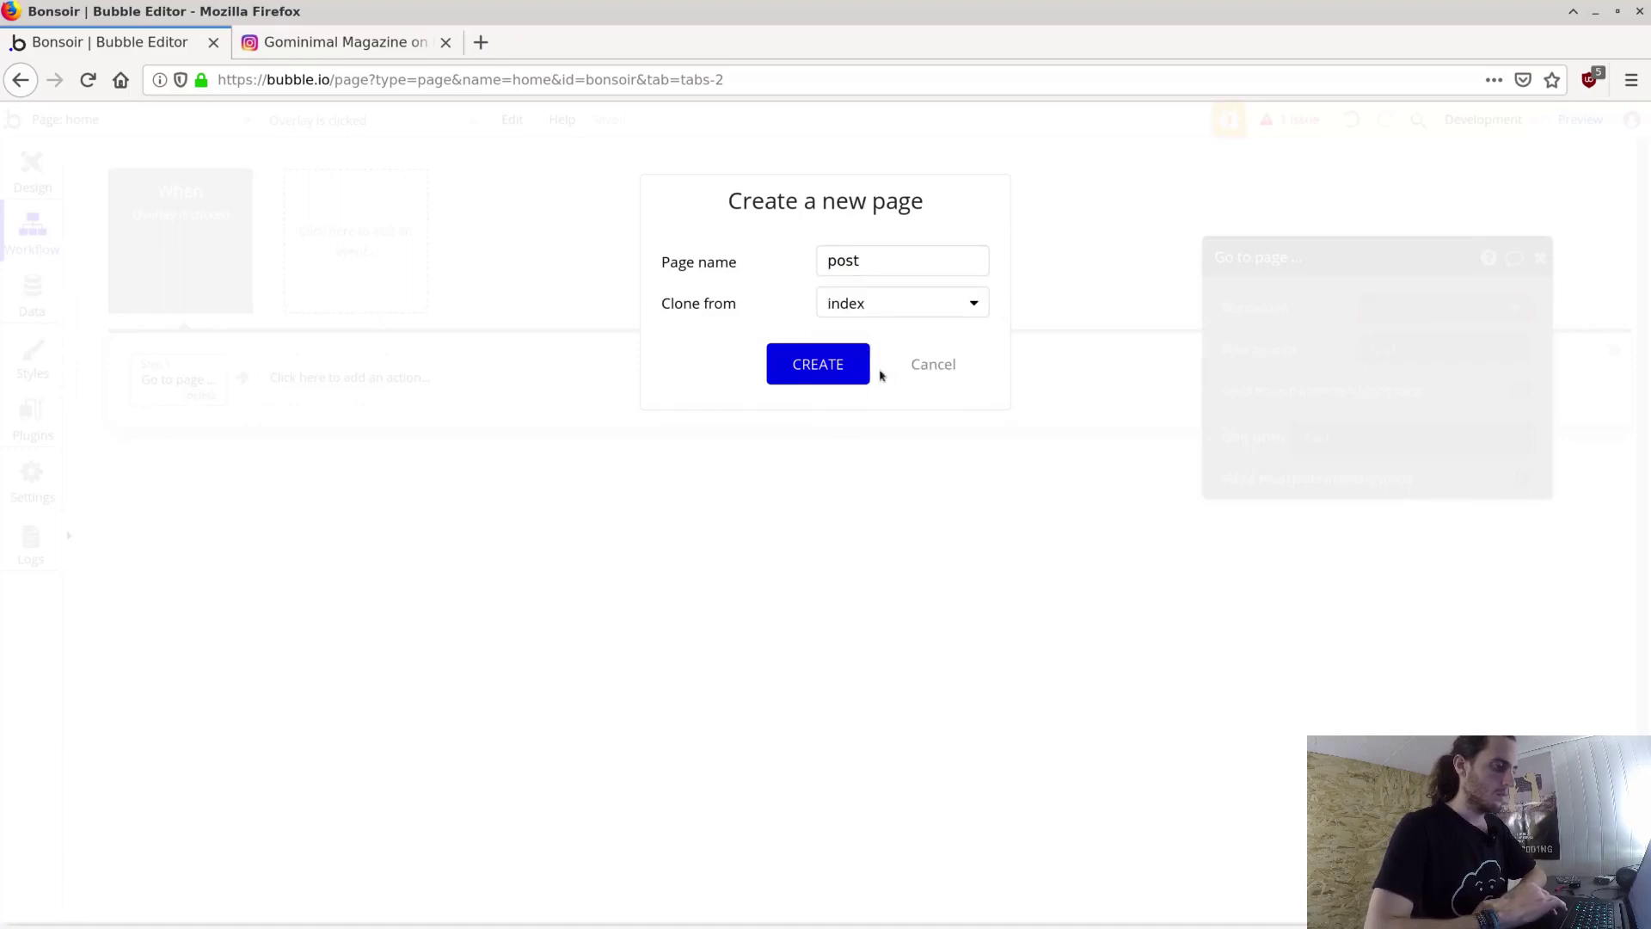
pyautogui.click(877, 314)
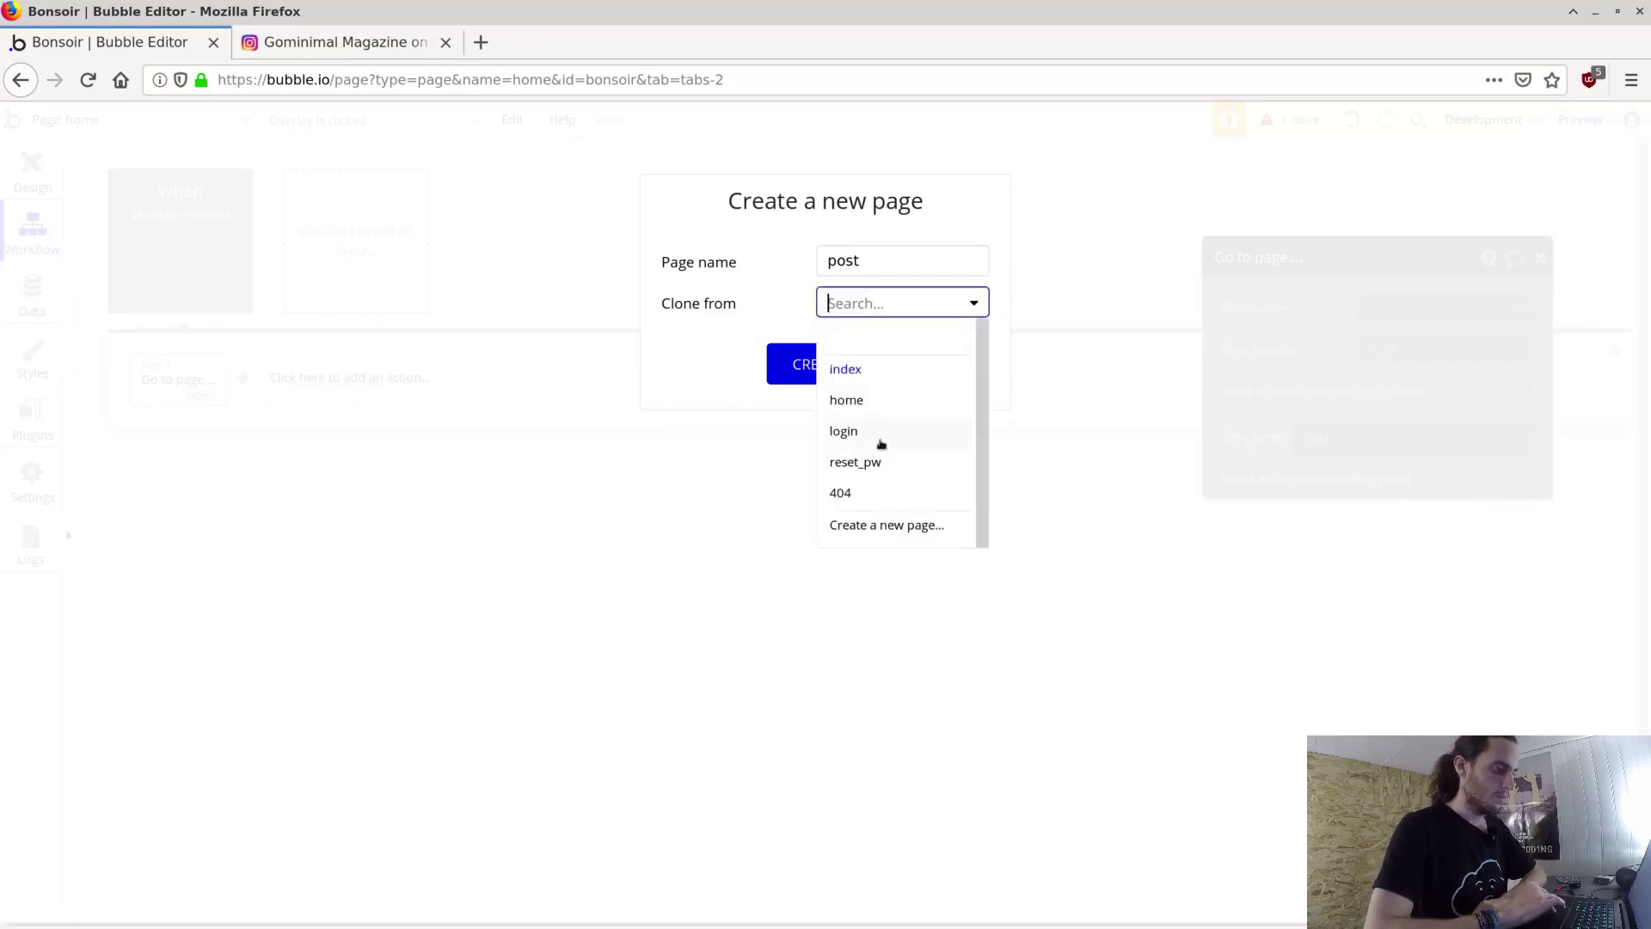
pyautogui.click(880, 402)
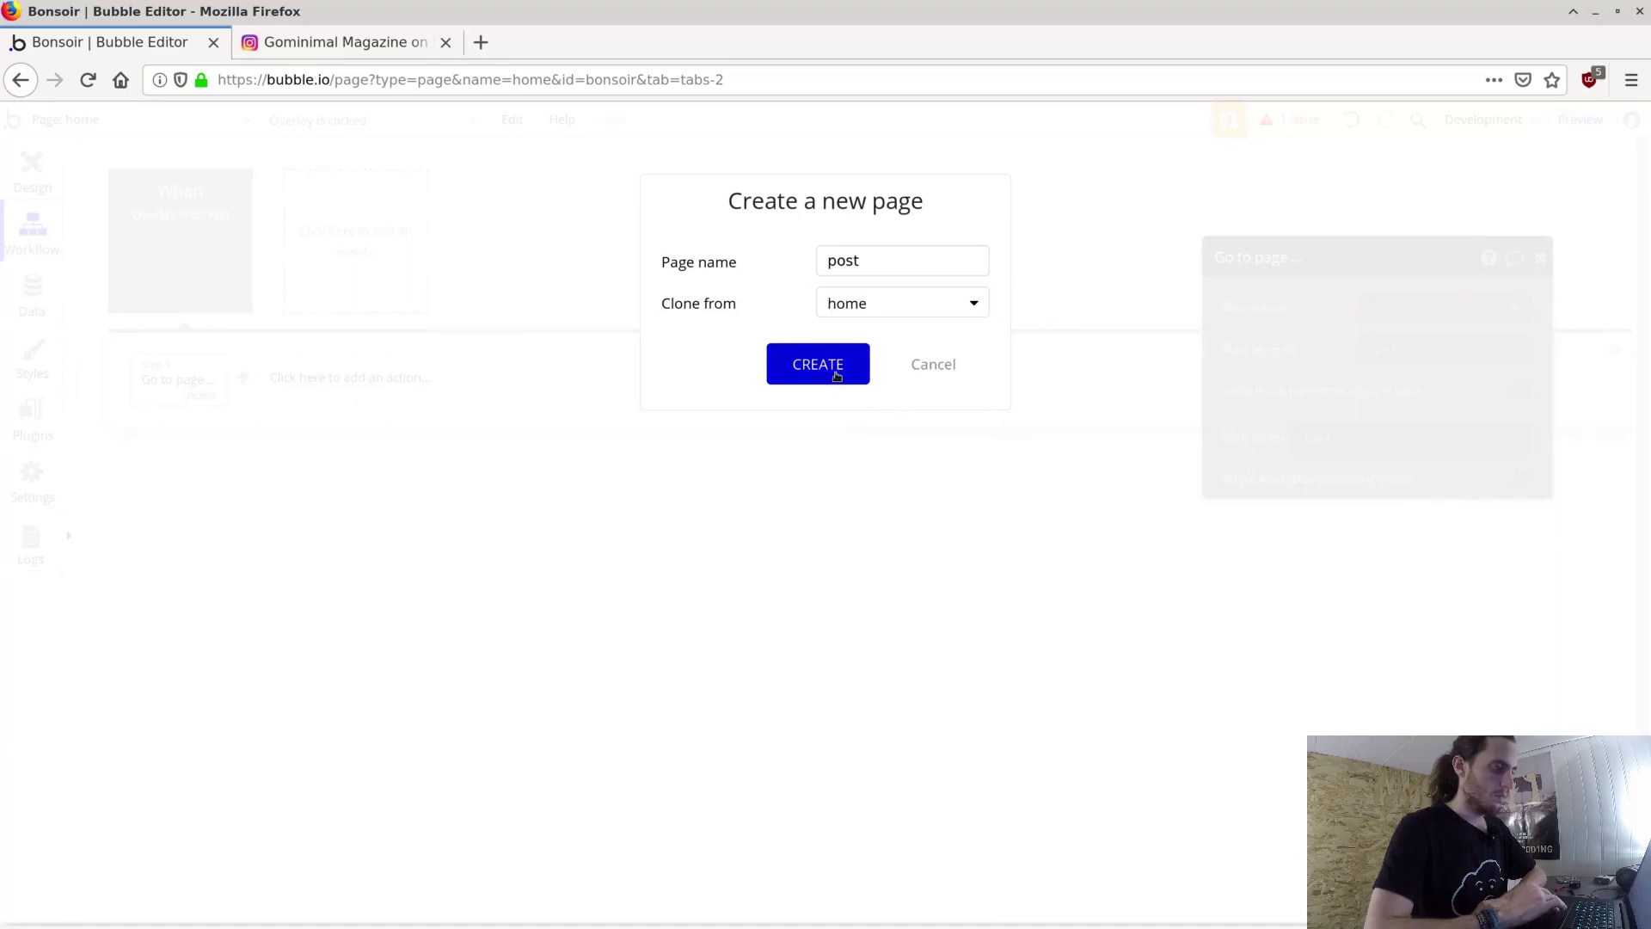
# Enable sending more parameters and add a parameter with key 'post'
pyautogui.click(1380, 360)
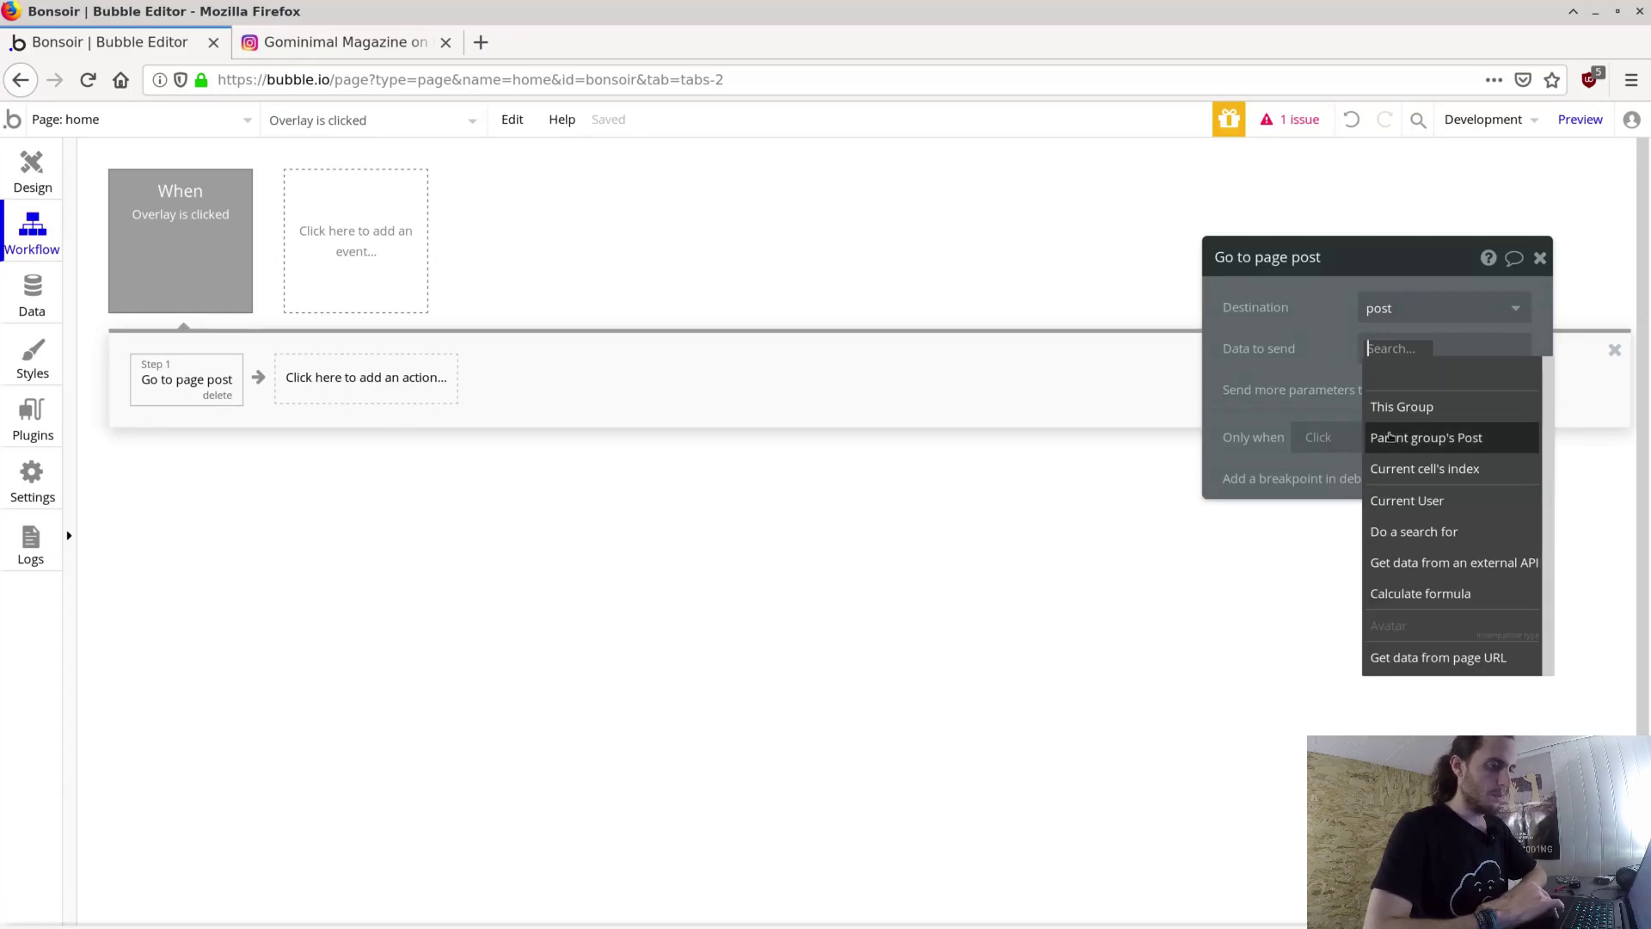
pyautogui.click(1328, 385)
pyautogui.click(1523, 392)
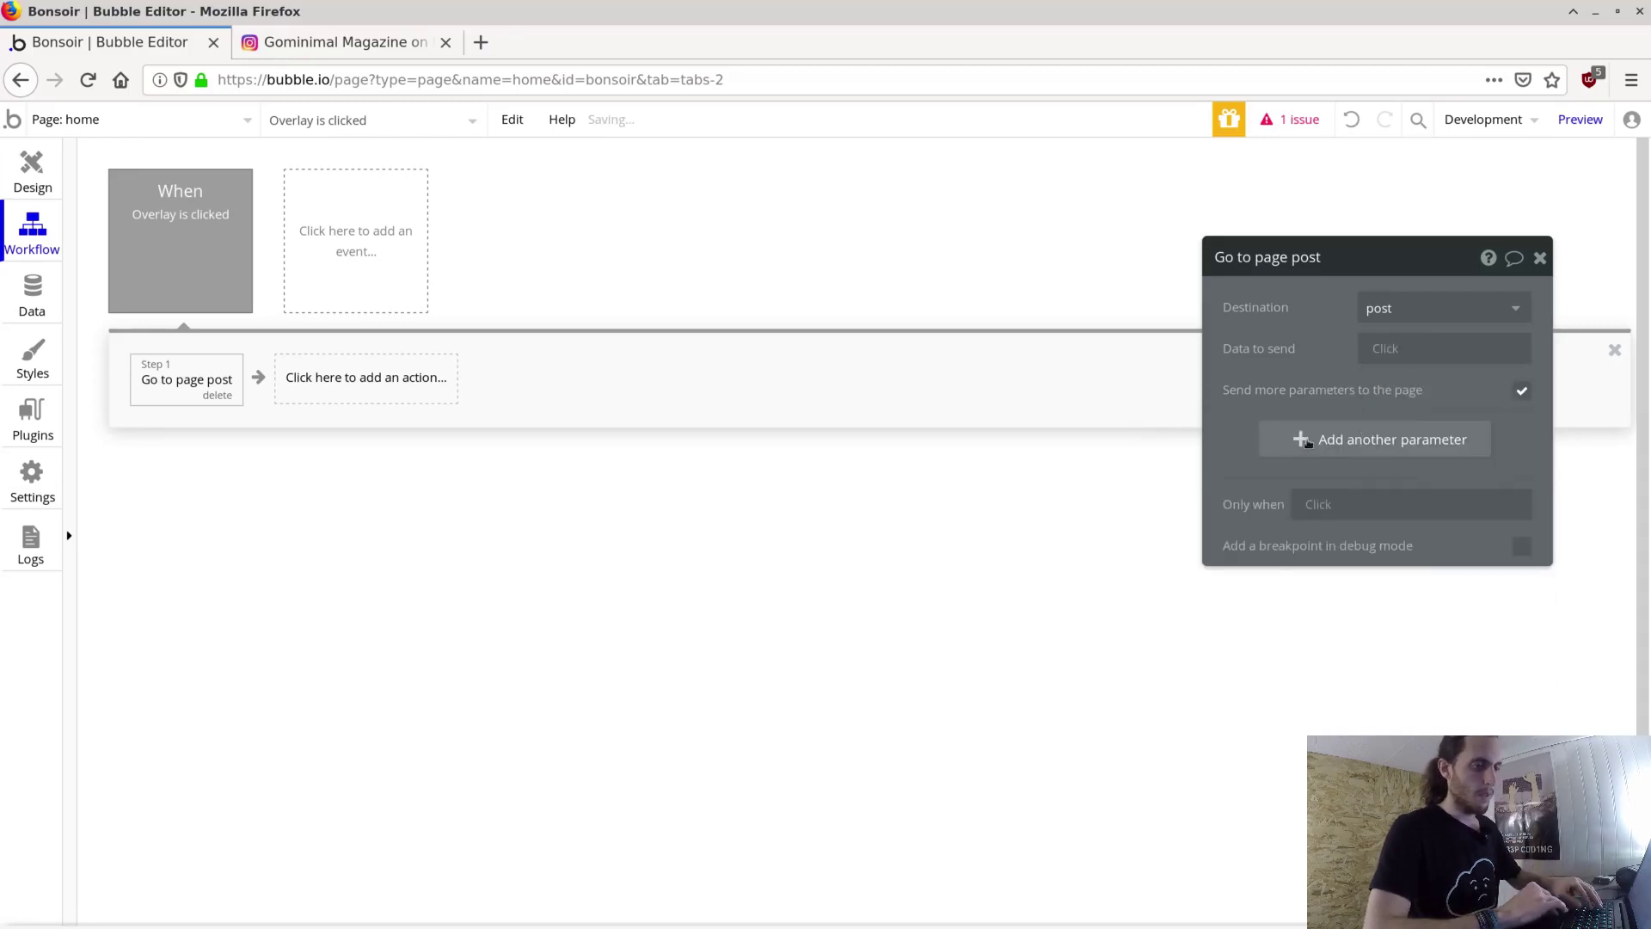
pyautogui.click(1272, 437)
pyautogui.write('post')
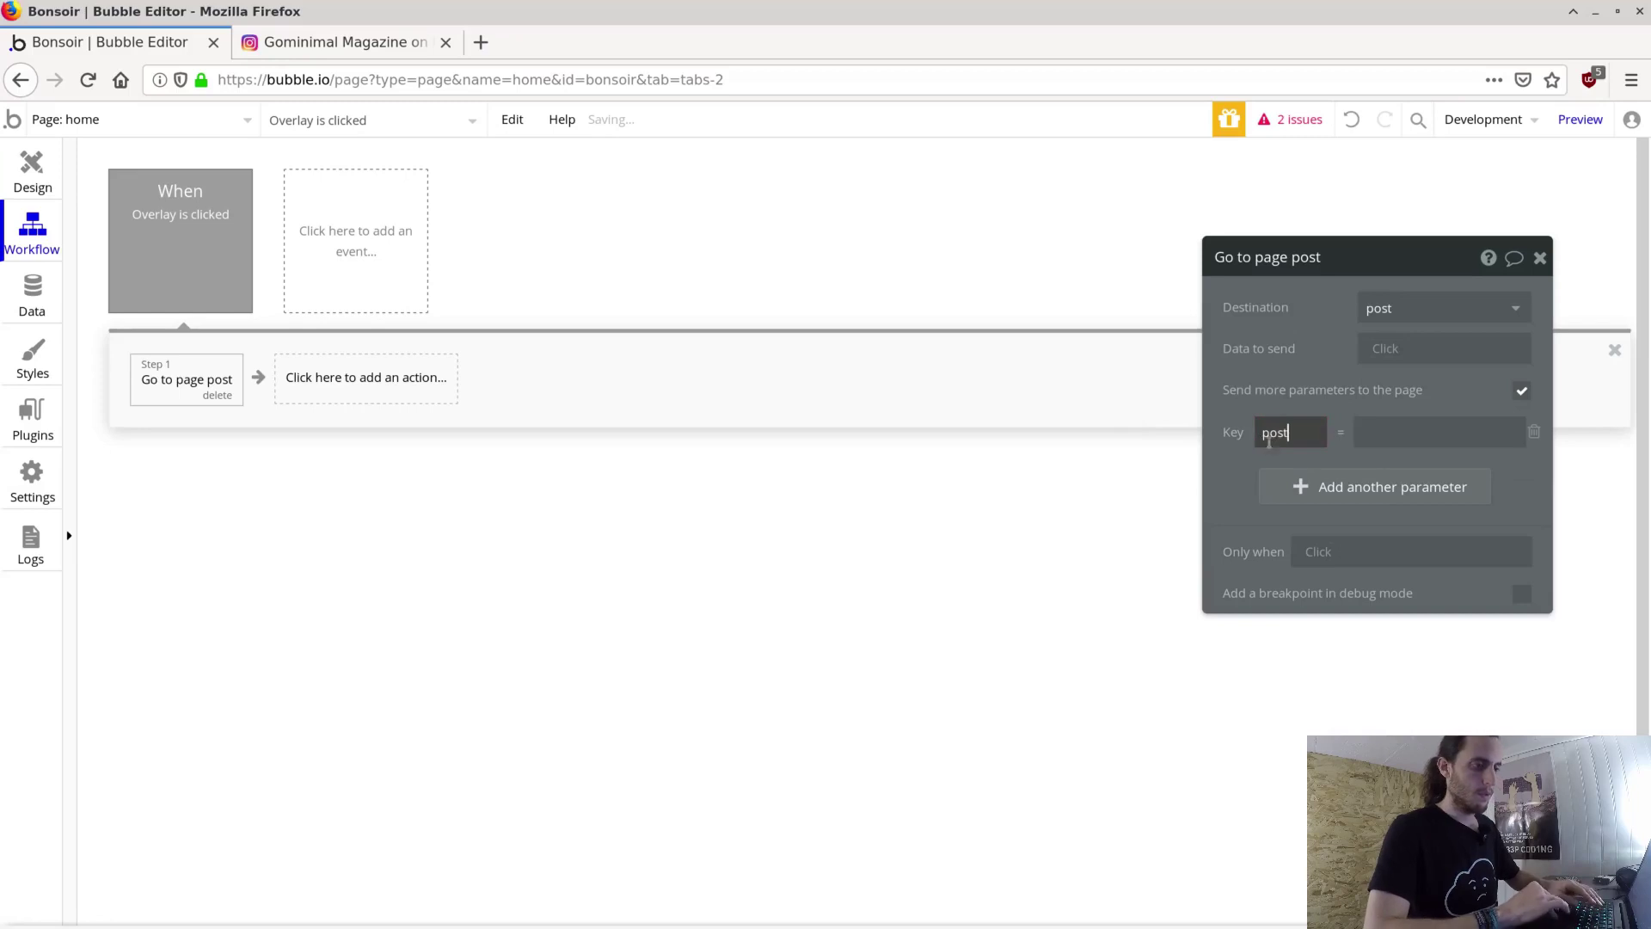
# Set the post parameter's value to Parent group's Post's unique id
pyautogui.click(1427, 432)
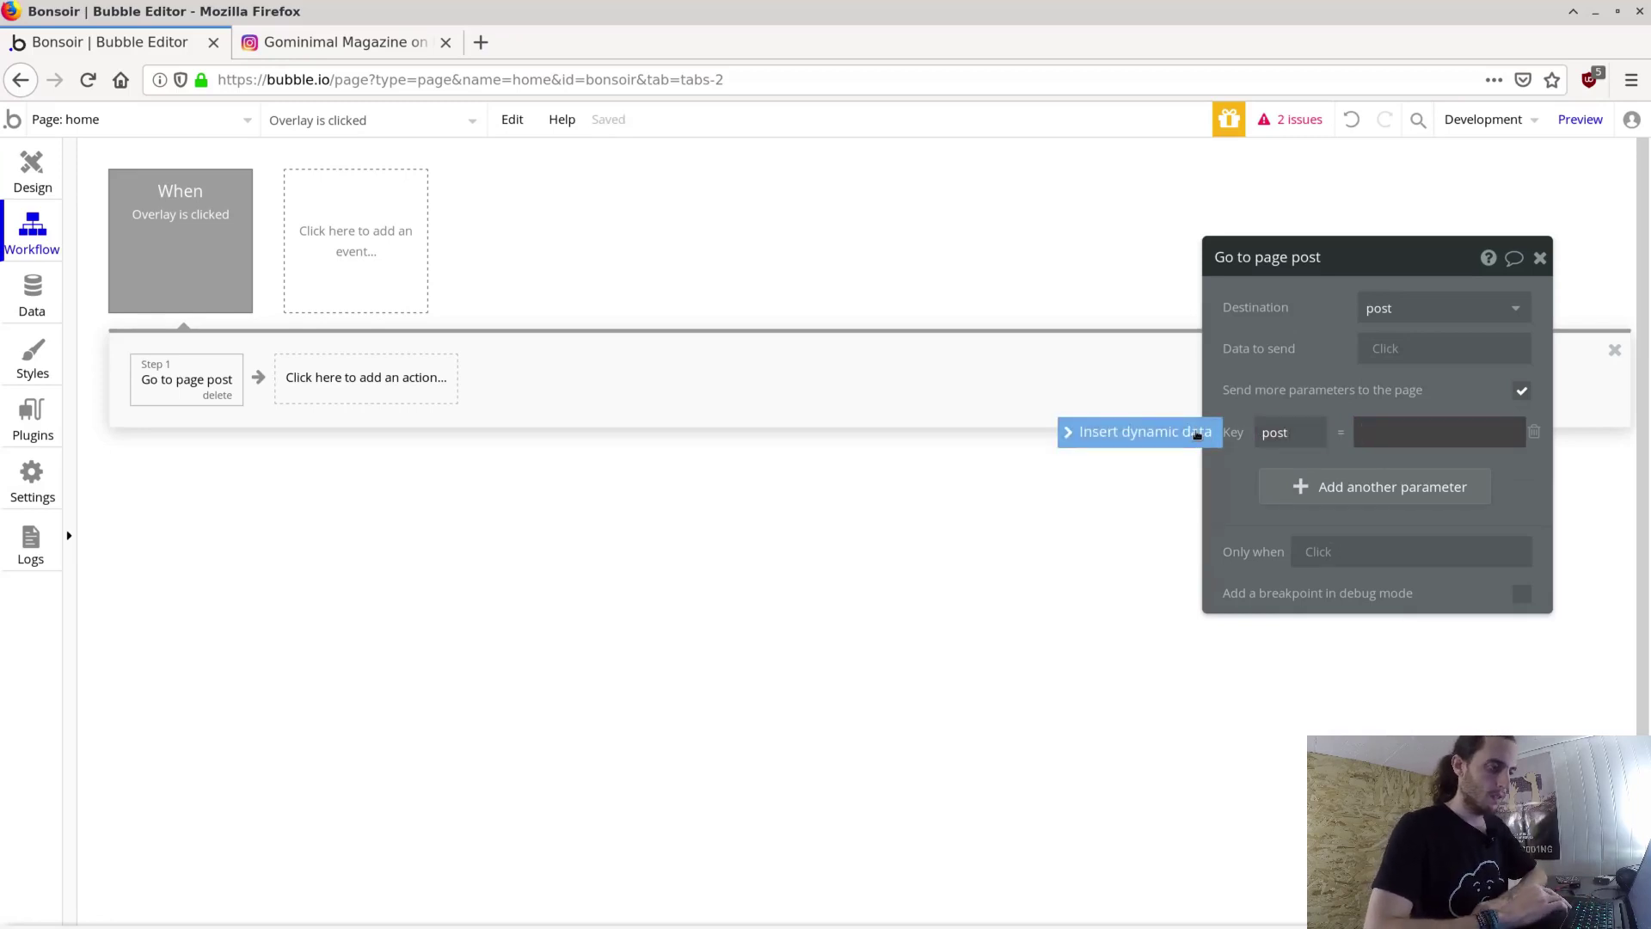
pyautogui.click(1414, 433)
pyautogui.scroll(-2, 1410, 526)
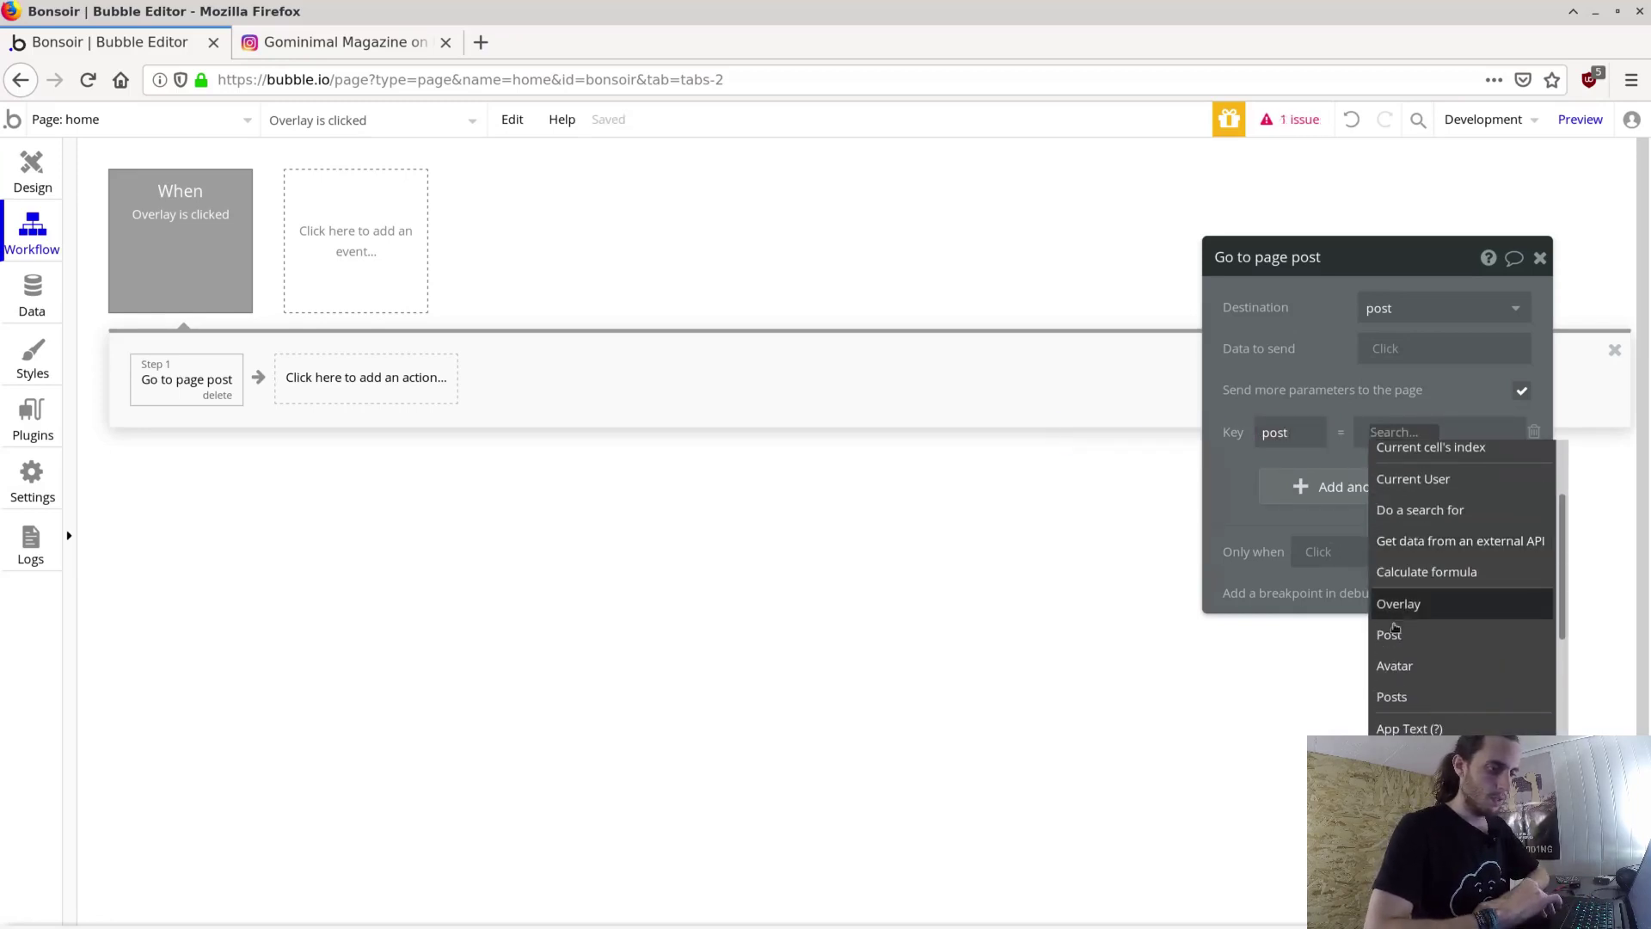
pyautogui.scroll(2, 1464, 509)
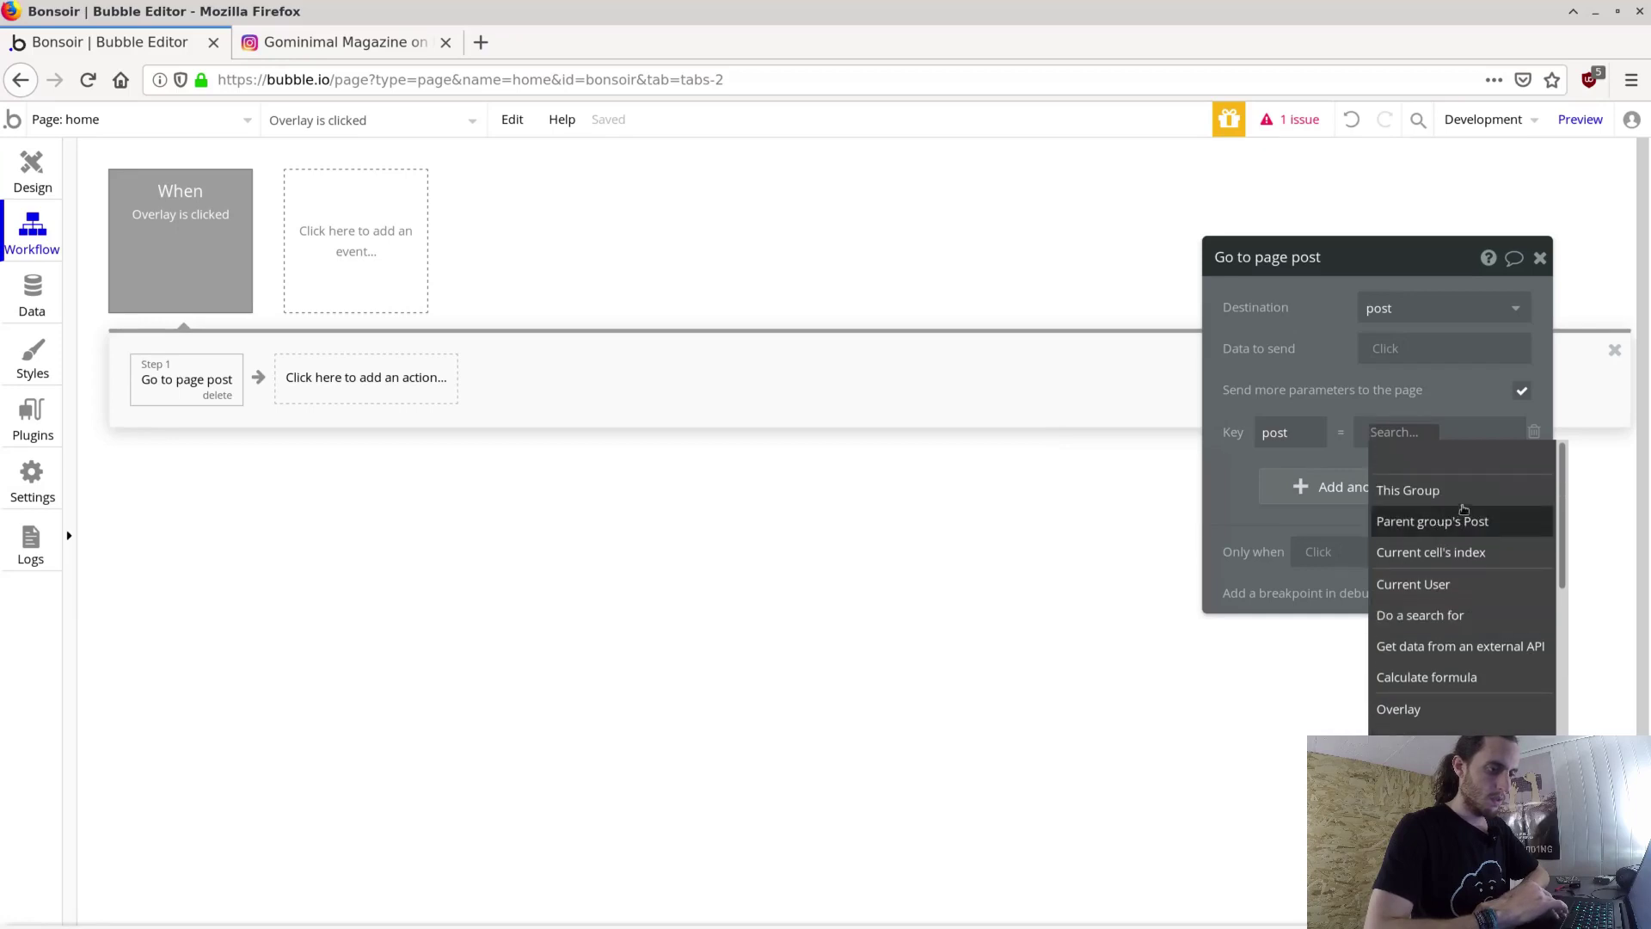
pyautogui.click(1476, 519)
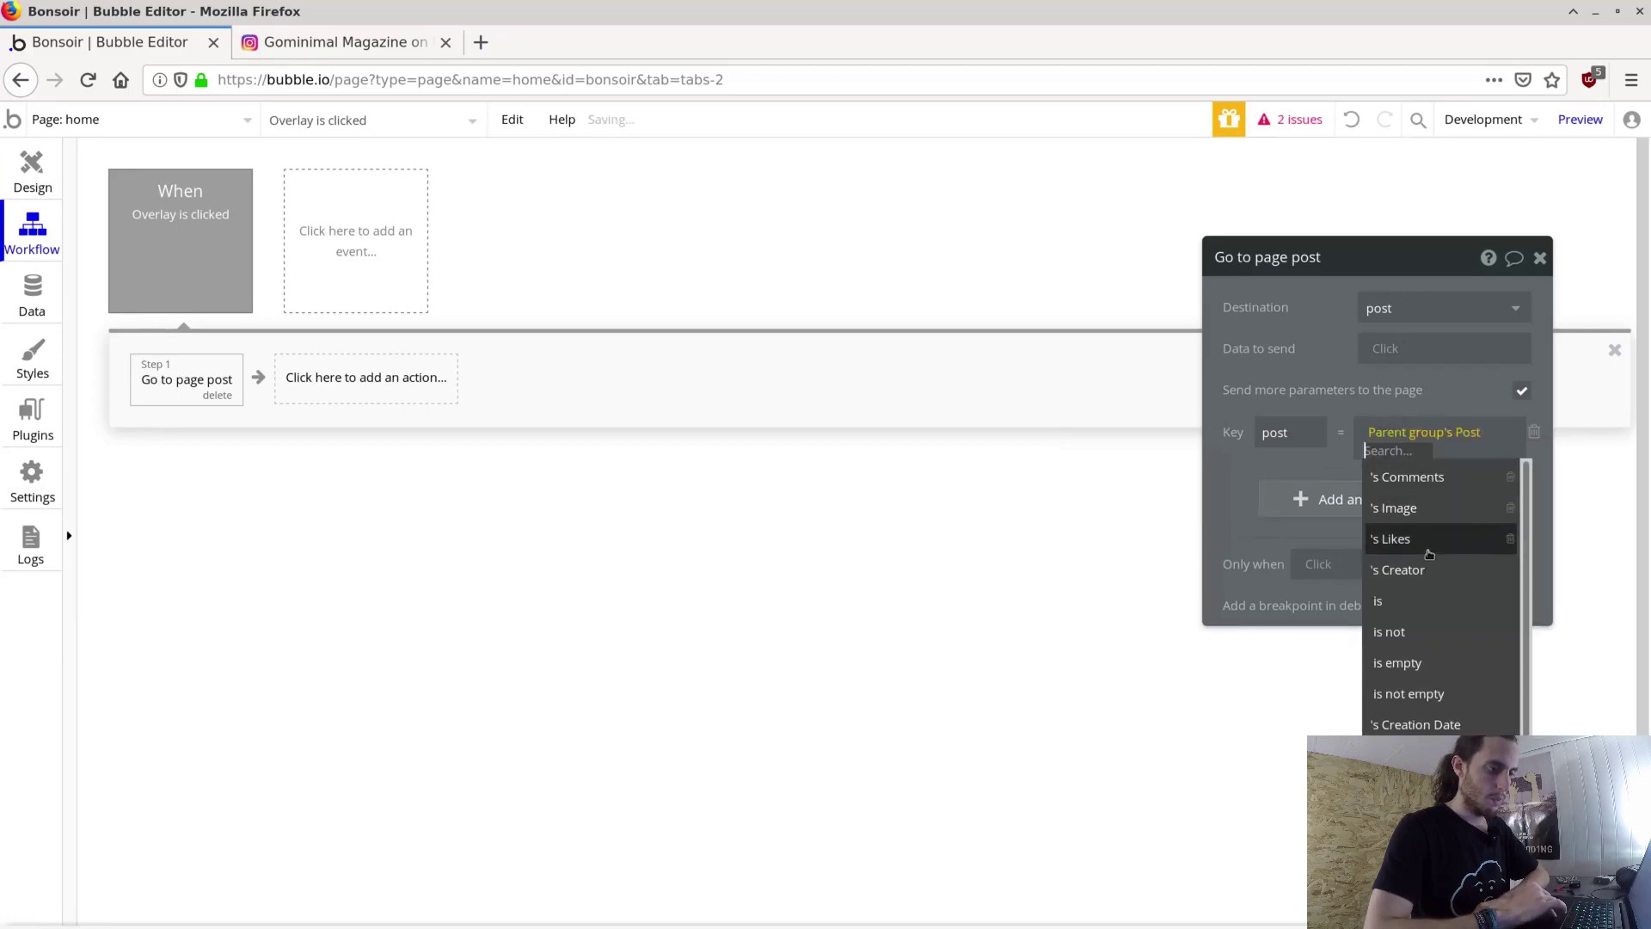
pyautogui.write('unique')
pyautogui.press('Return')
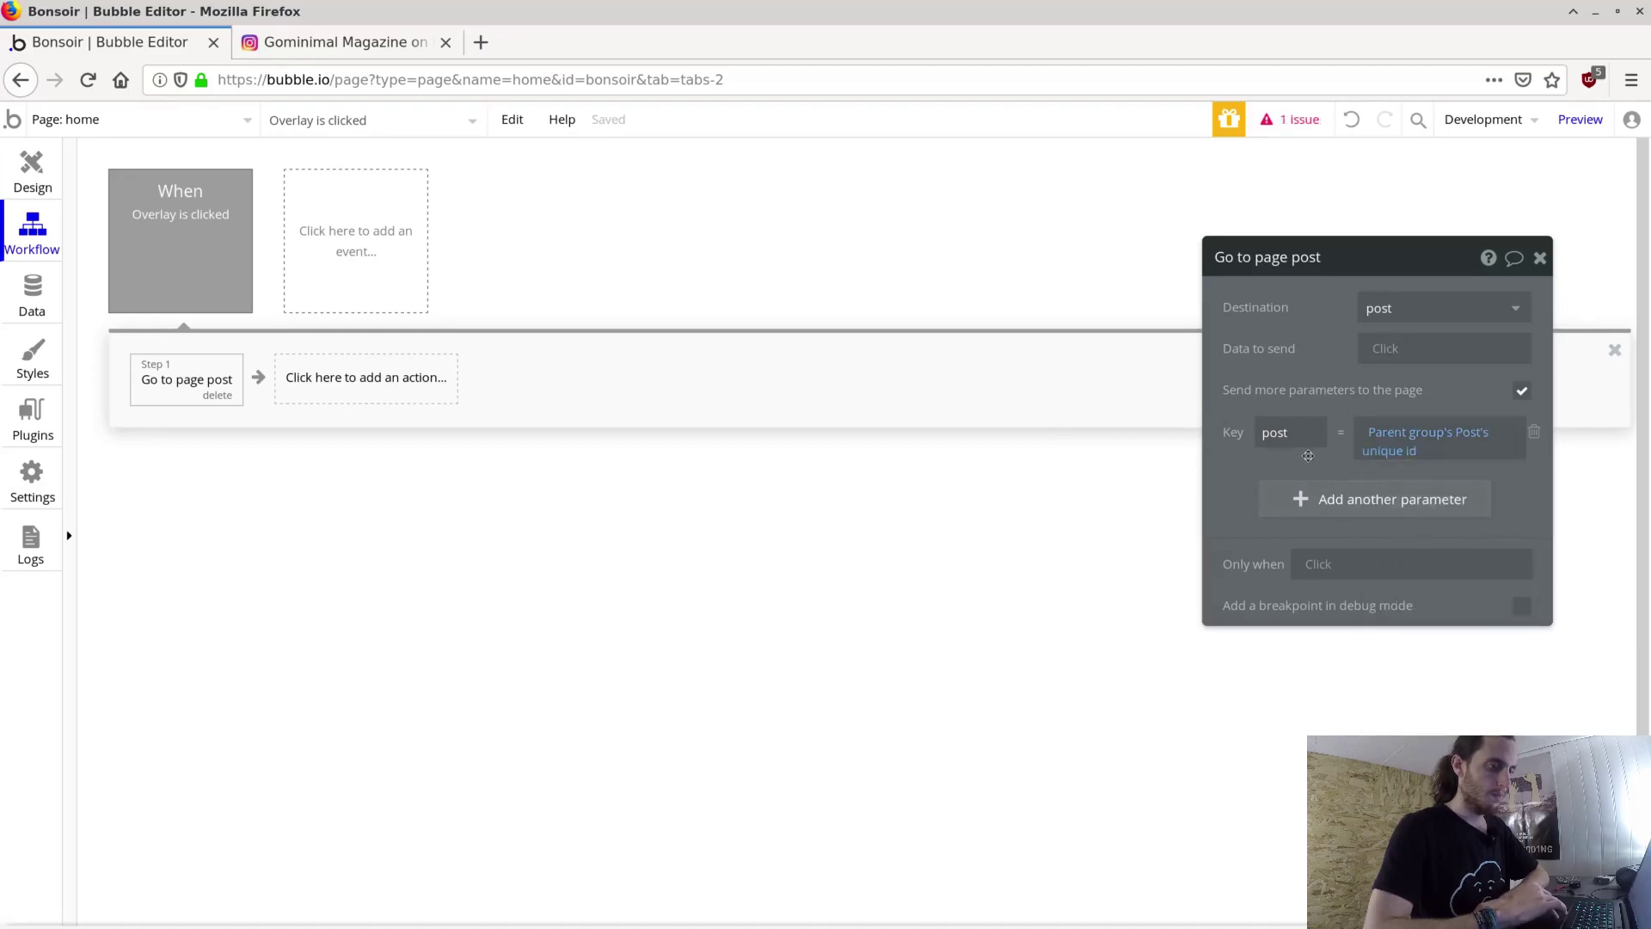
pyautogui.click(149, 123)
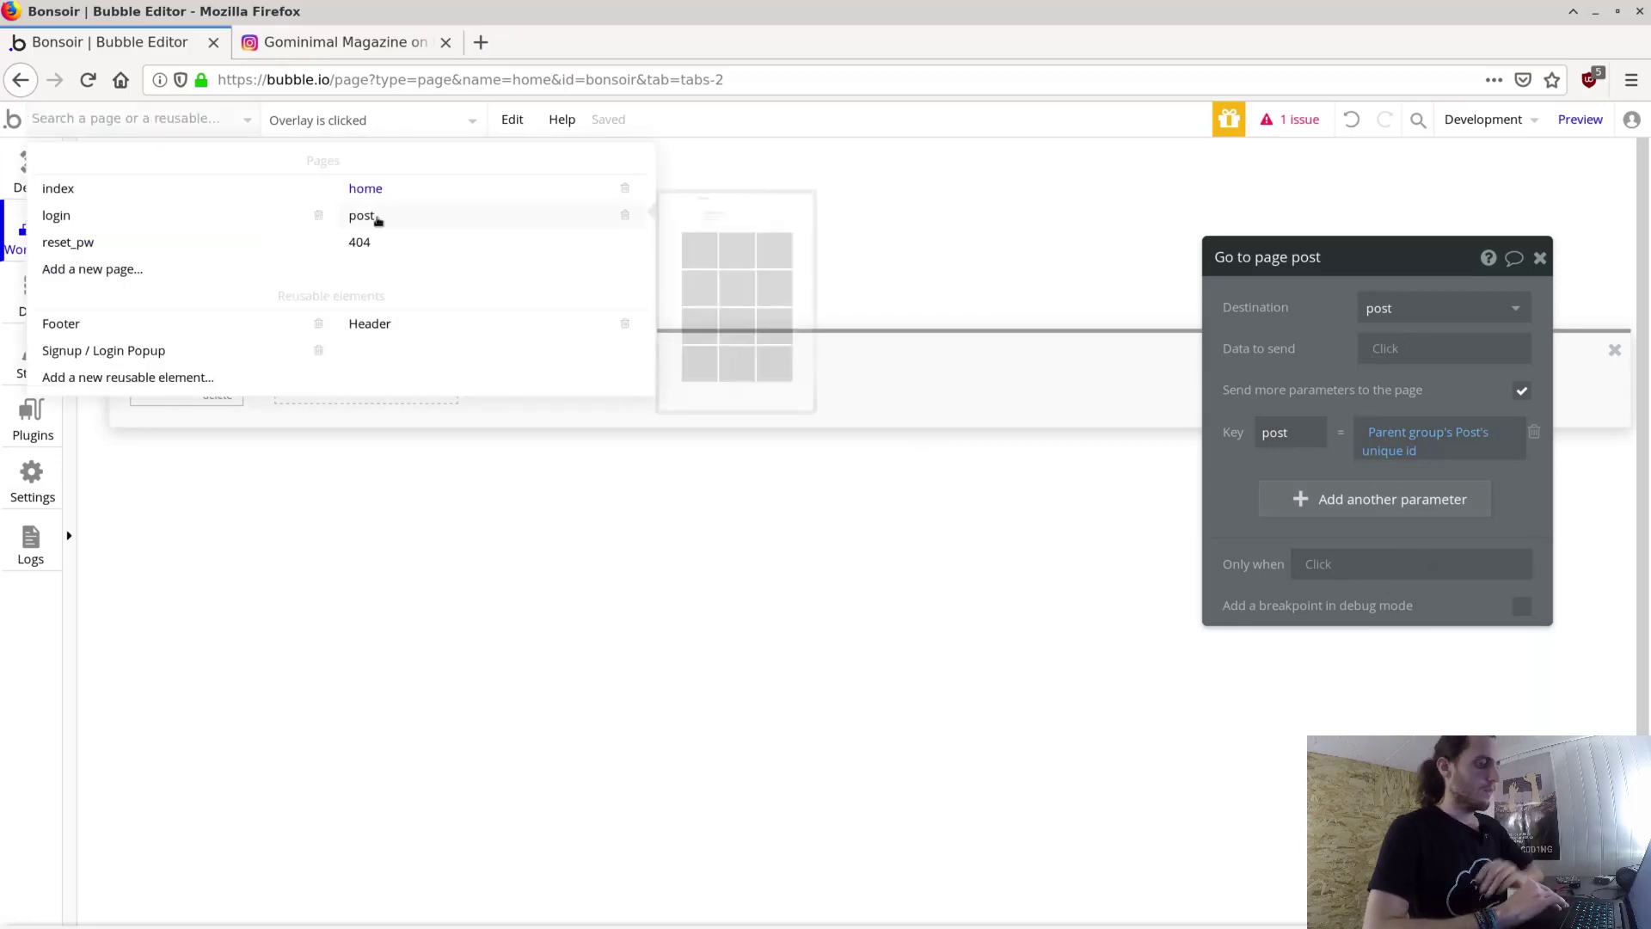
# On the post page, delete the Posts repeating group and the Profile group
pyautogui.click(376, 219)
pyautogui.click(45, 198)
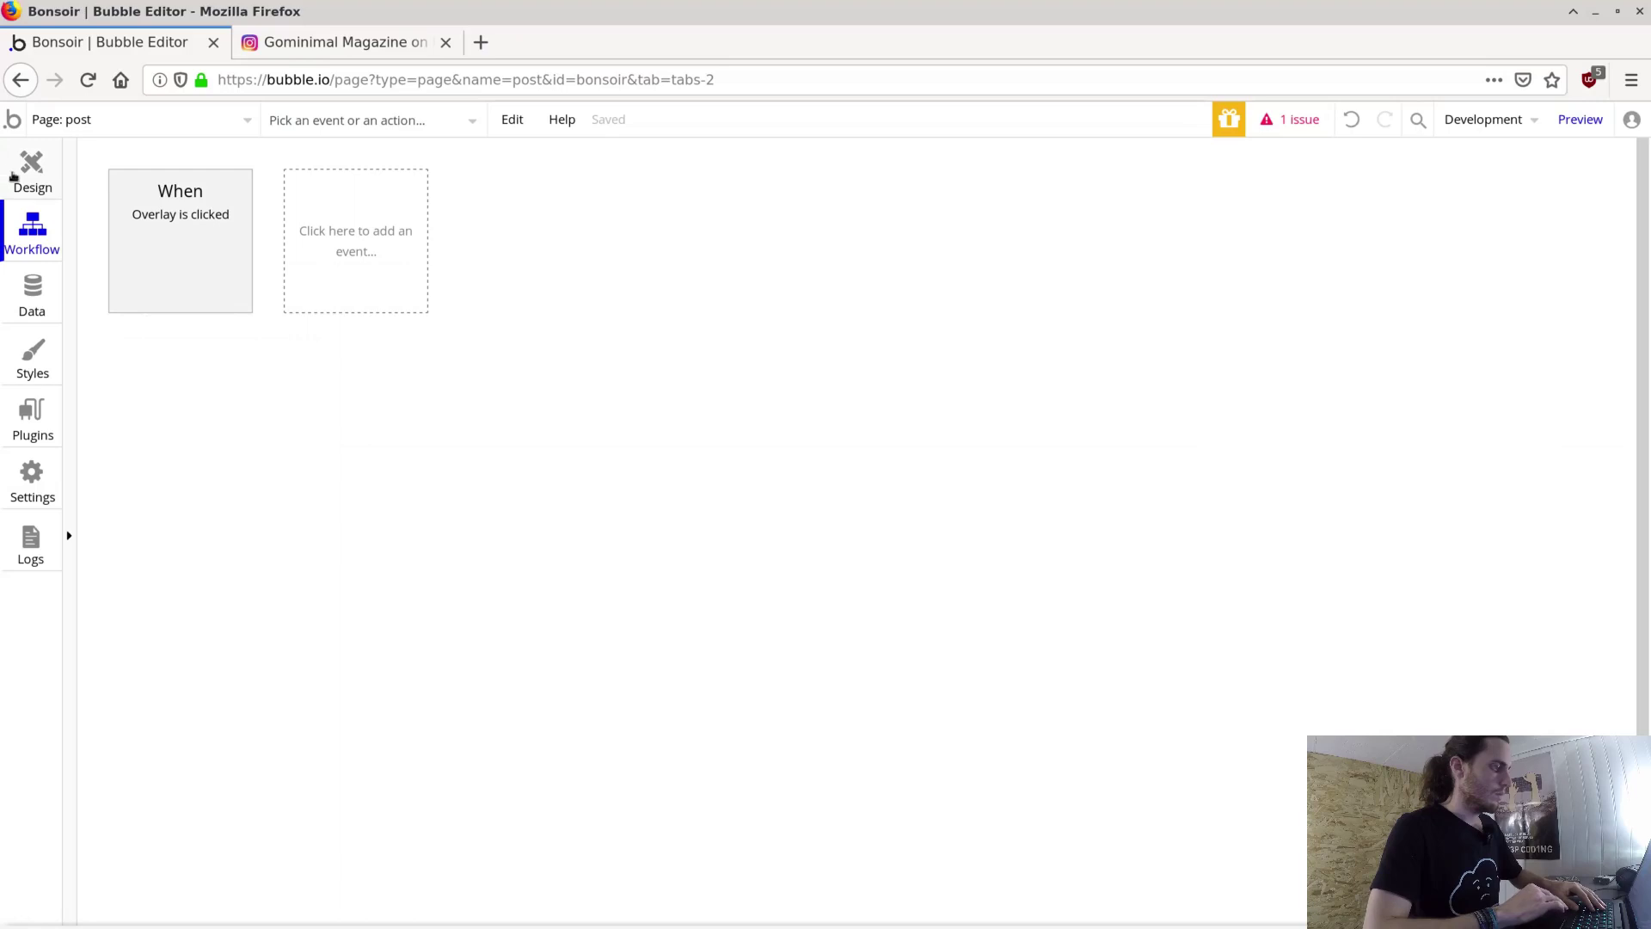
pyautogui.click(919, 491)
pyautogui.press('Delete')
pyautogui.click(961, 372)
pyautogui.press('Delete')
pyautogui.click(613, 376)
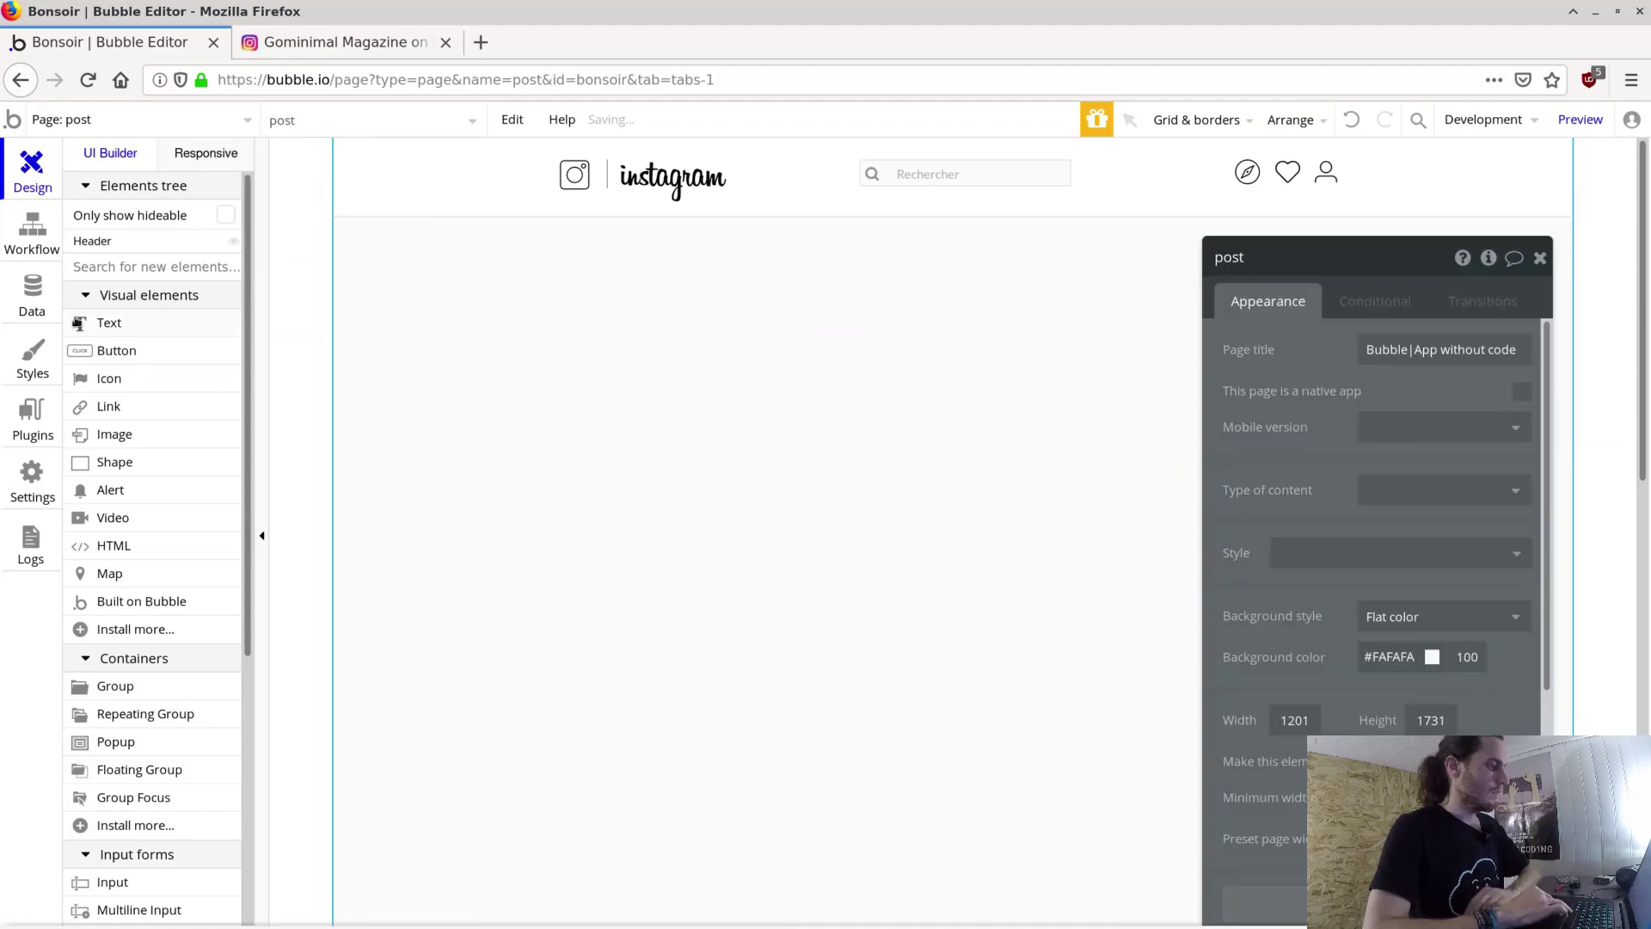
# Draw a Group of type Post loading its data from URL parameter 'post', typed Post
pyautogui.click(146, 688)
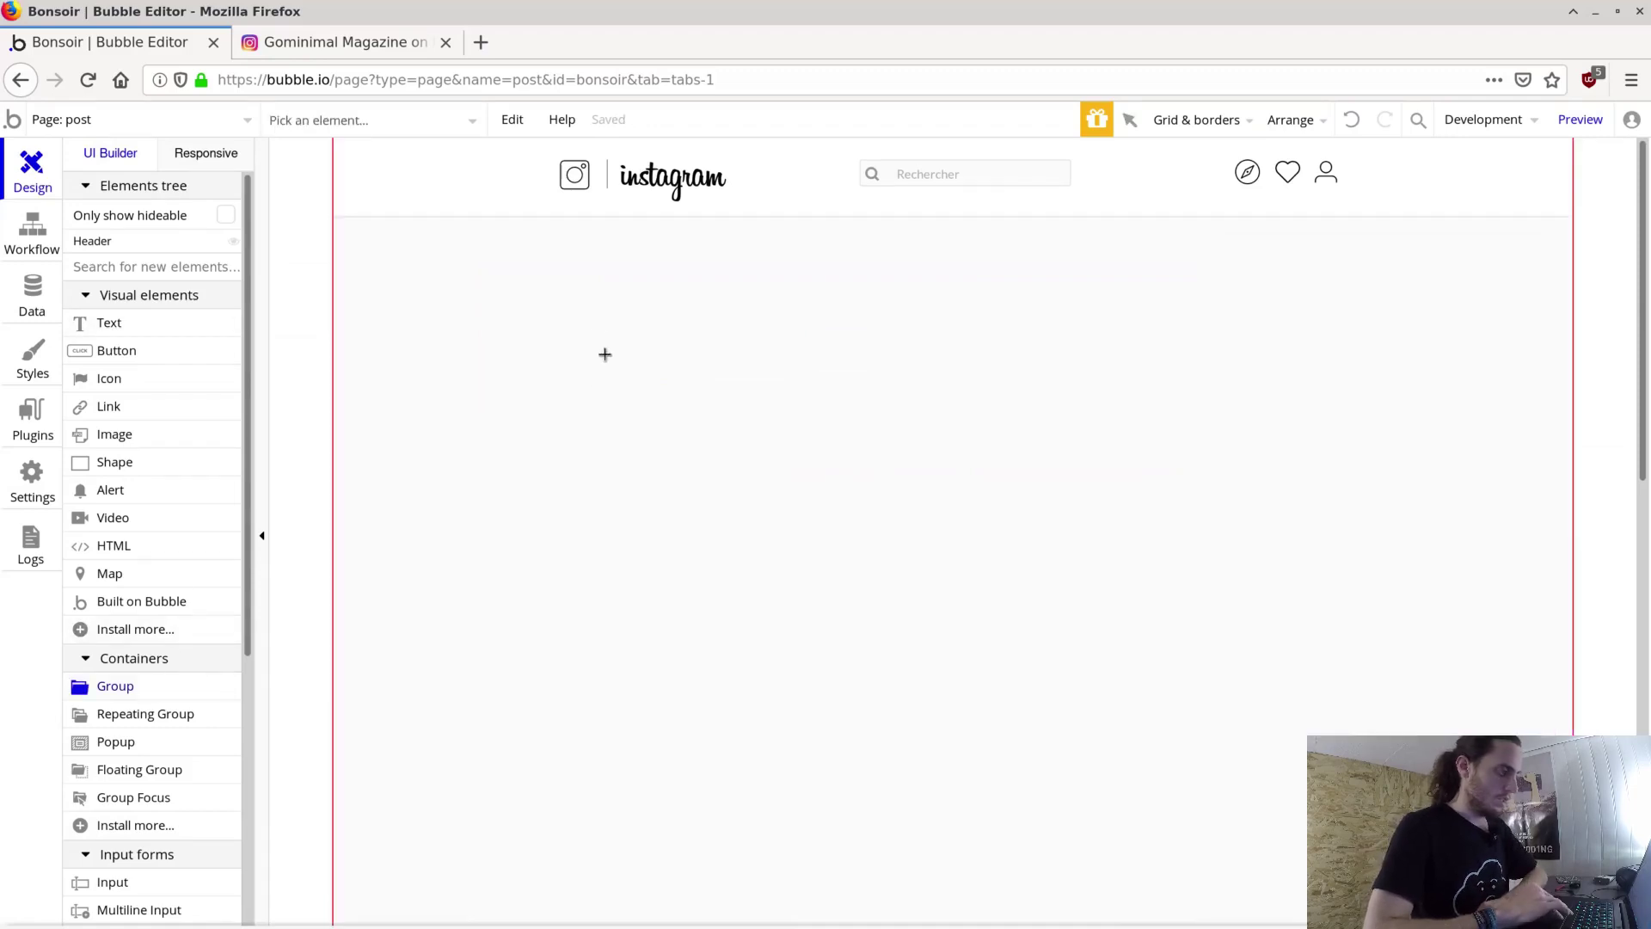
pyautogui.moveTo(561, 295); pyautogui.dragTo(1401, 732)
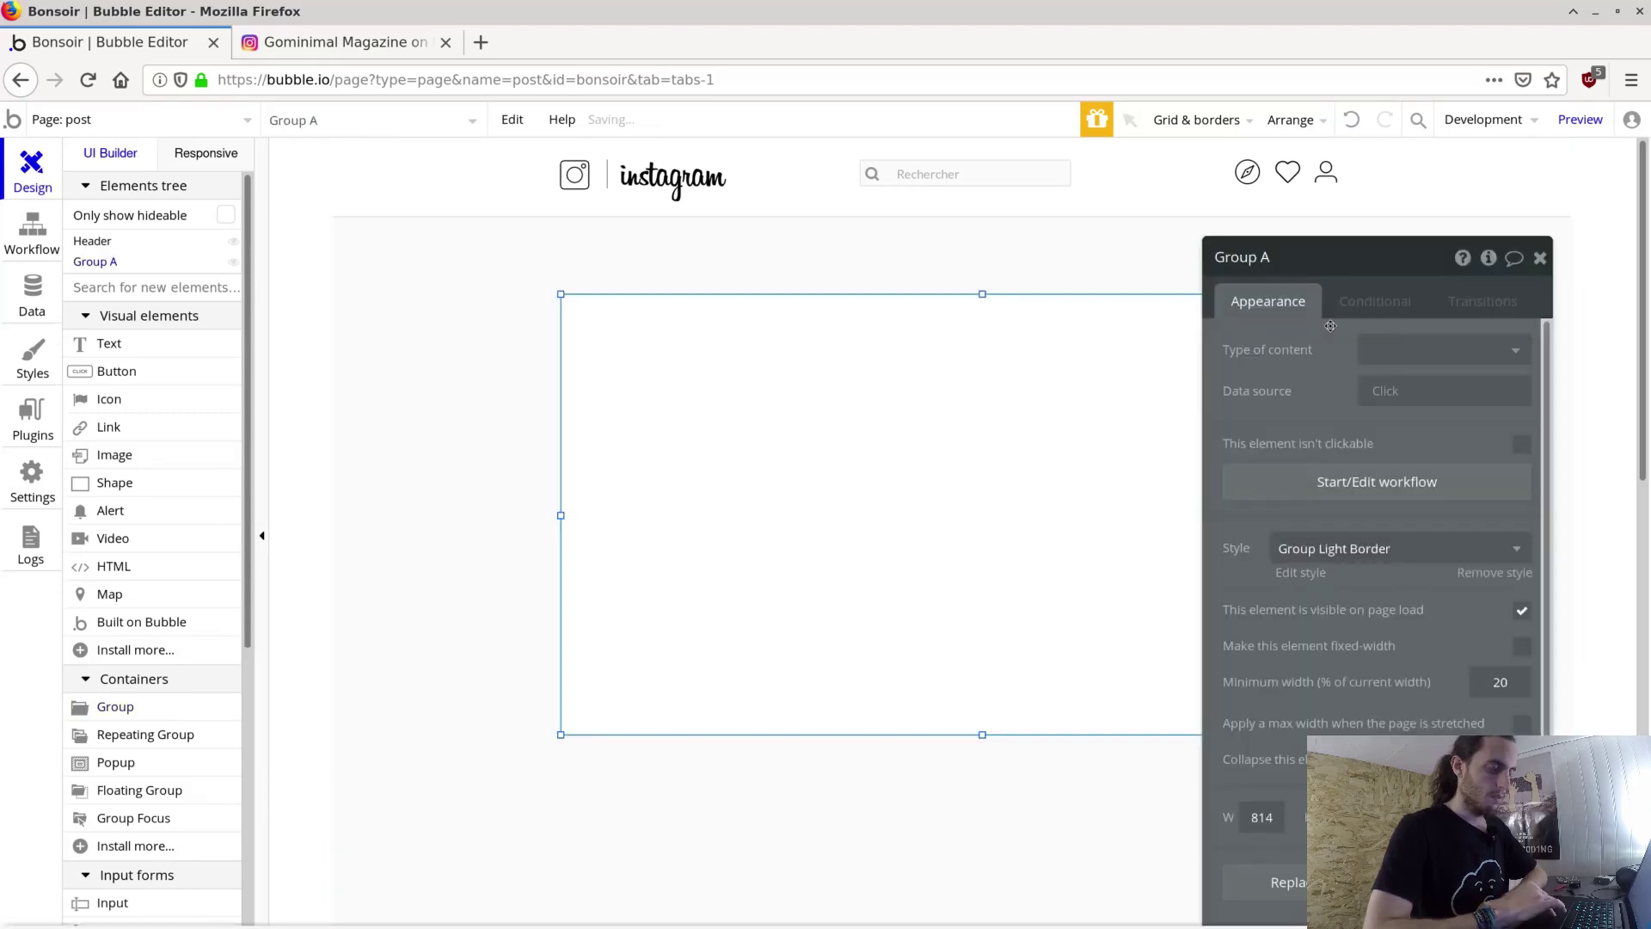
pyautogui.click(1405, 357)
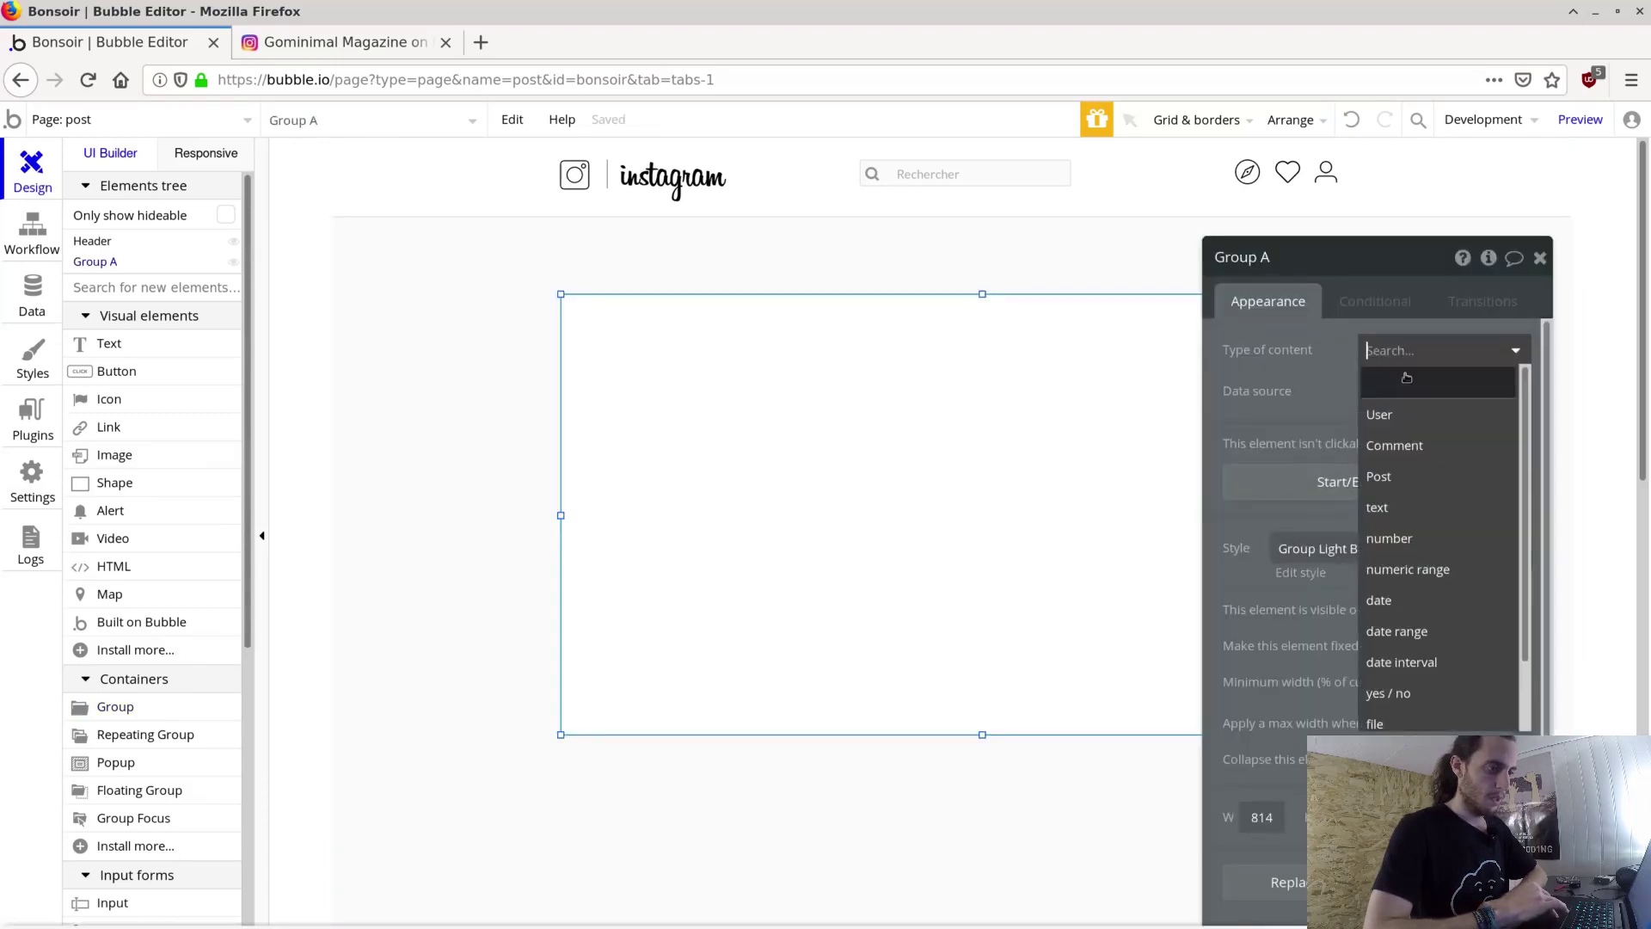
pyautogui.click(1408, 484)
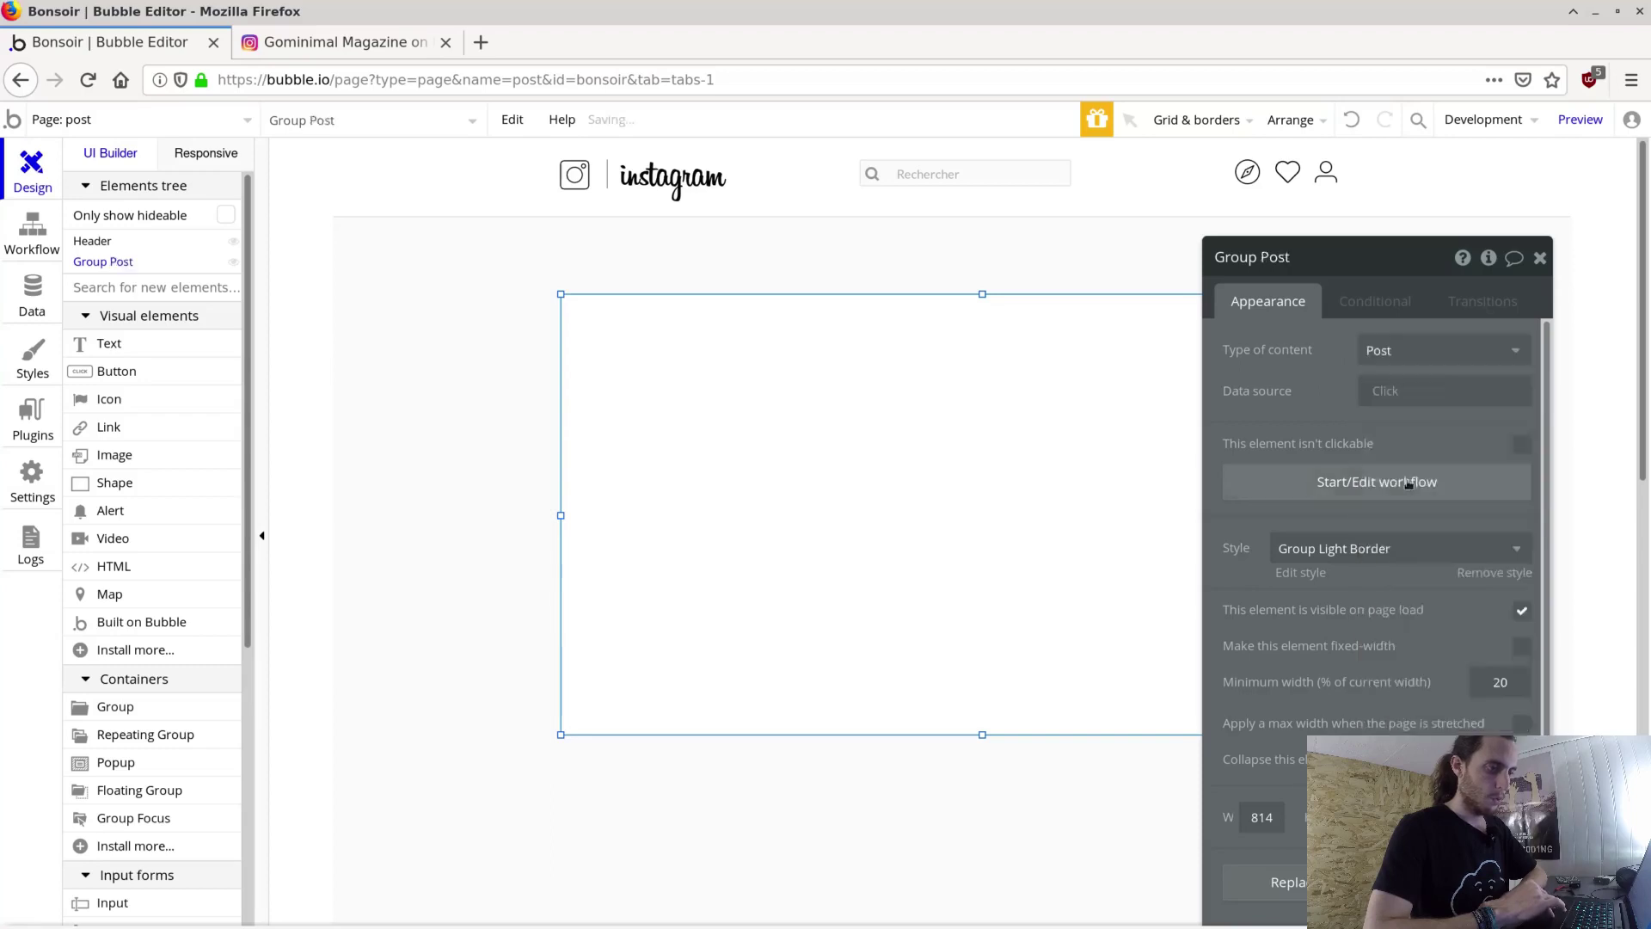
pyautogui.click(1393, 394)
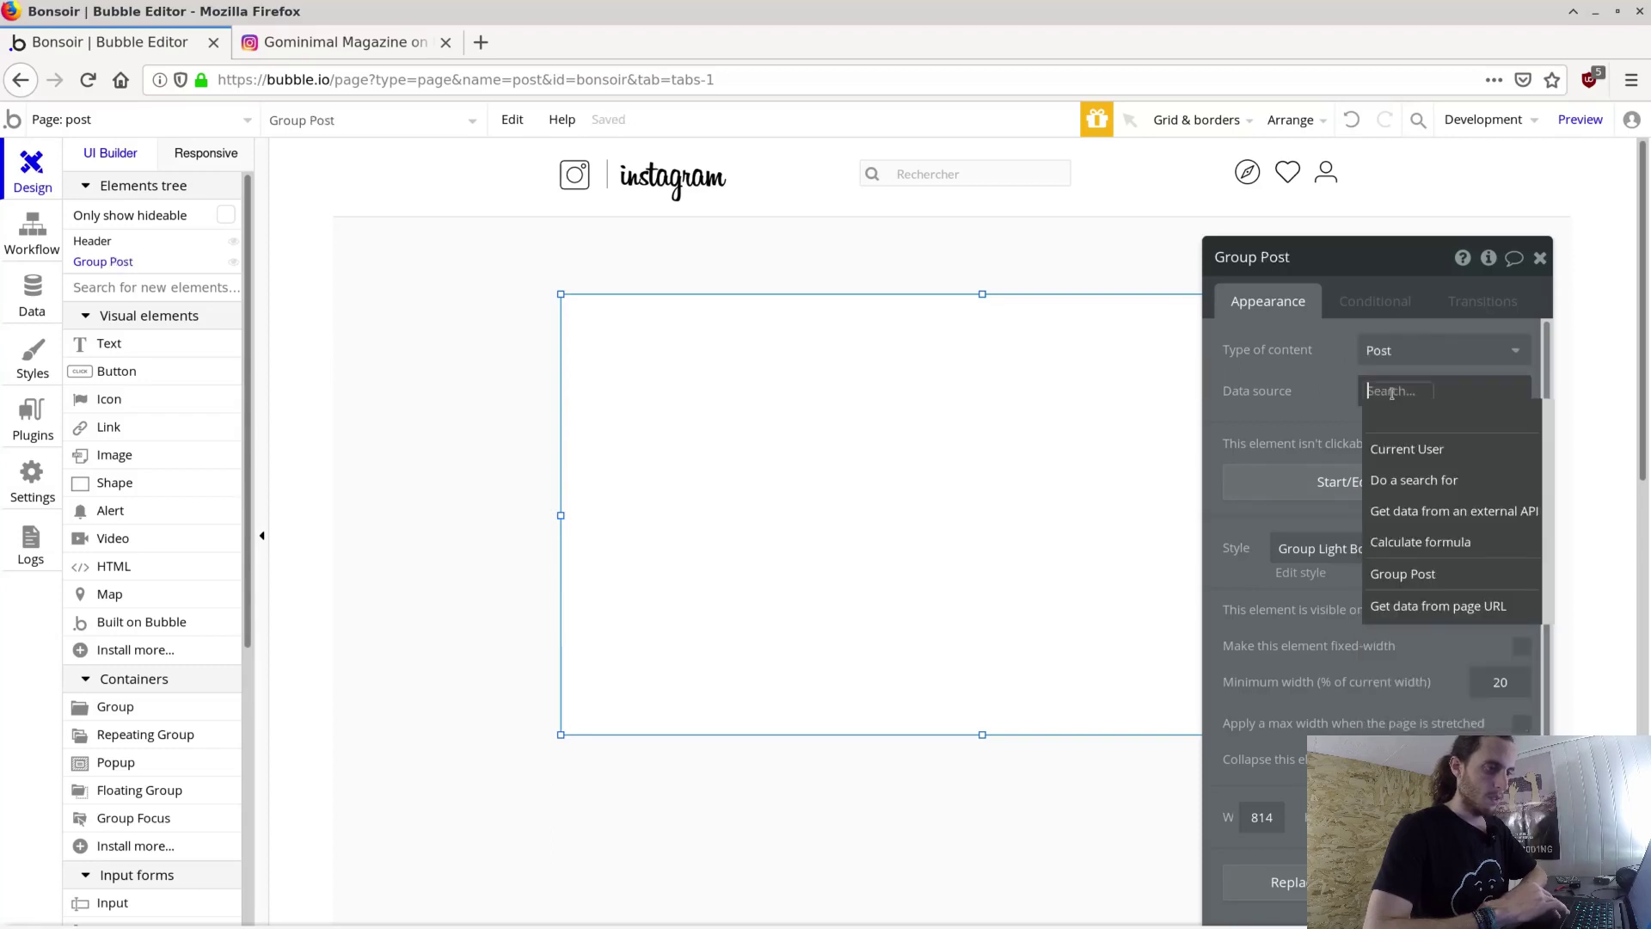
pyautogui.click(1433, 607)
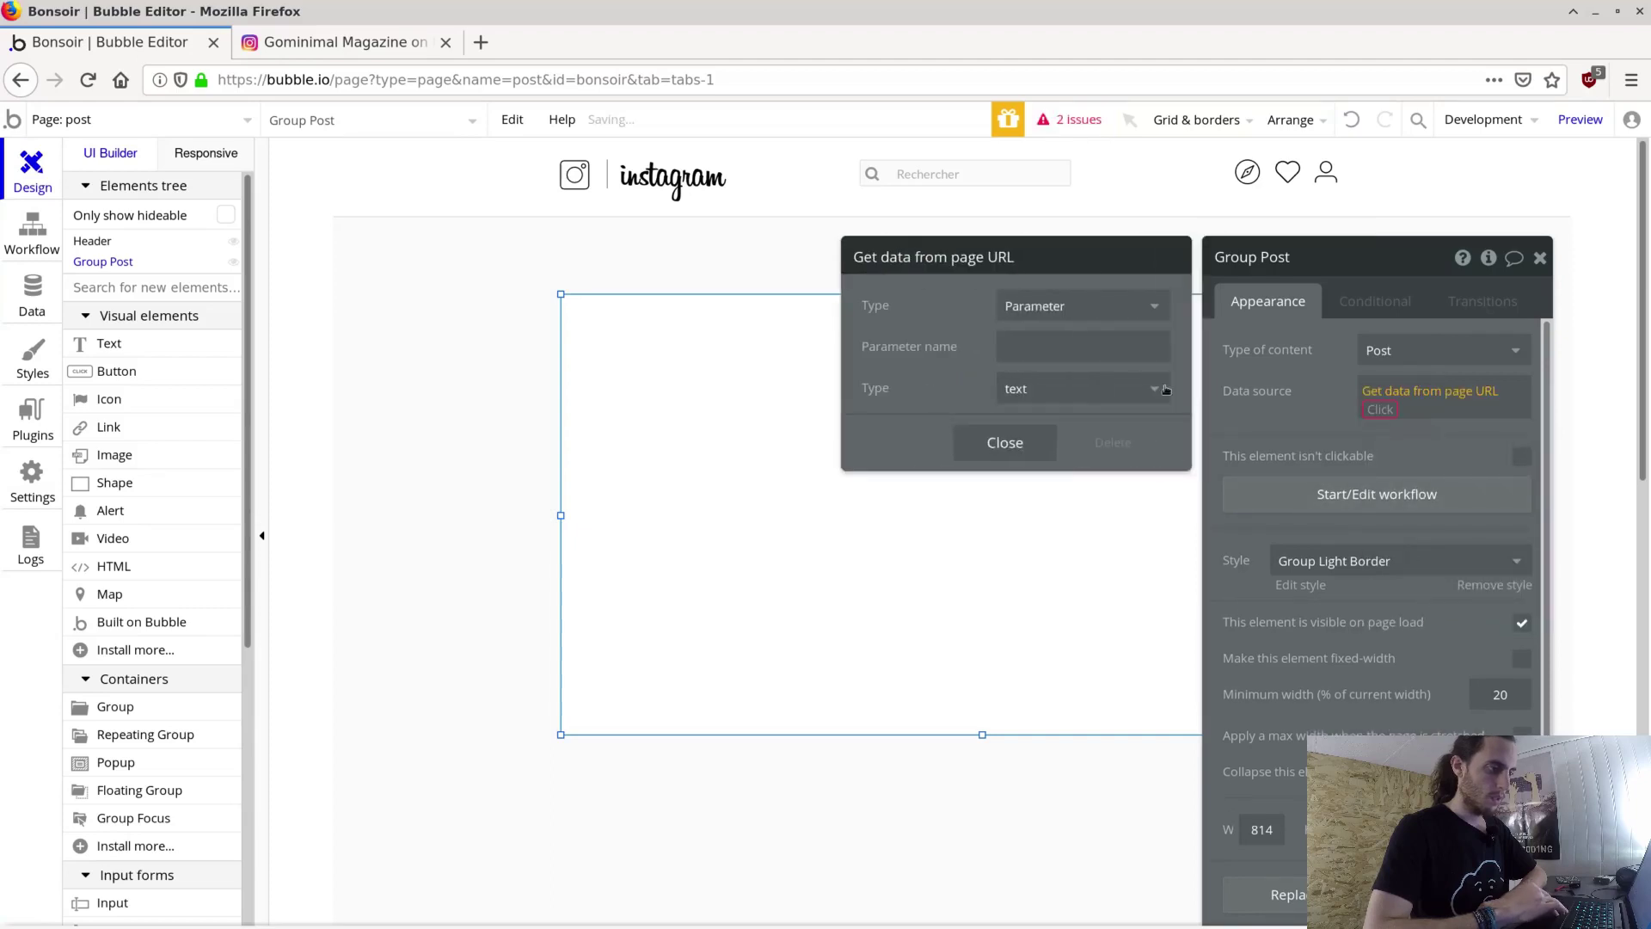
pyautogui.write('post')
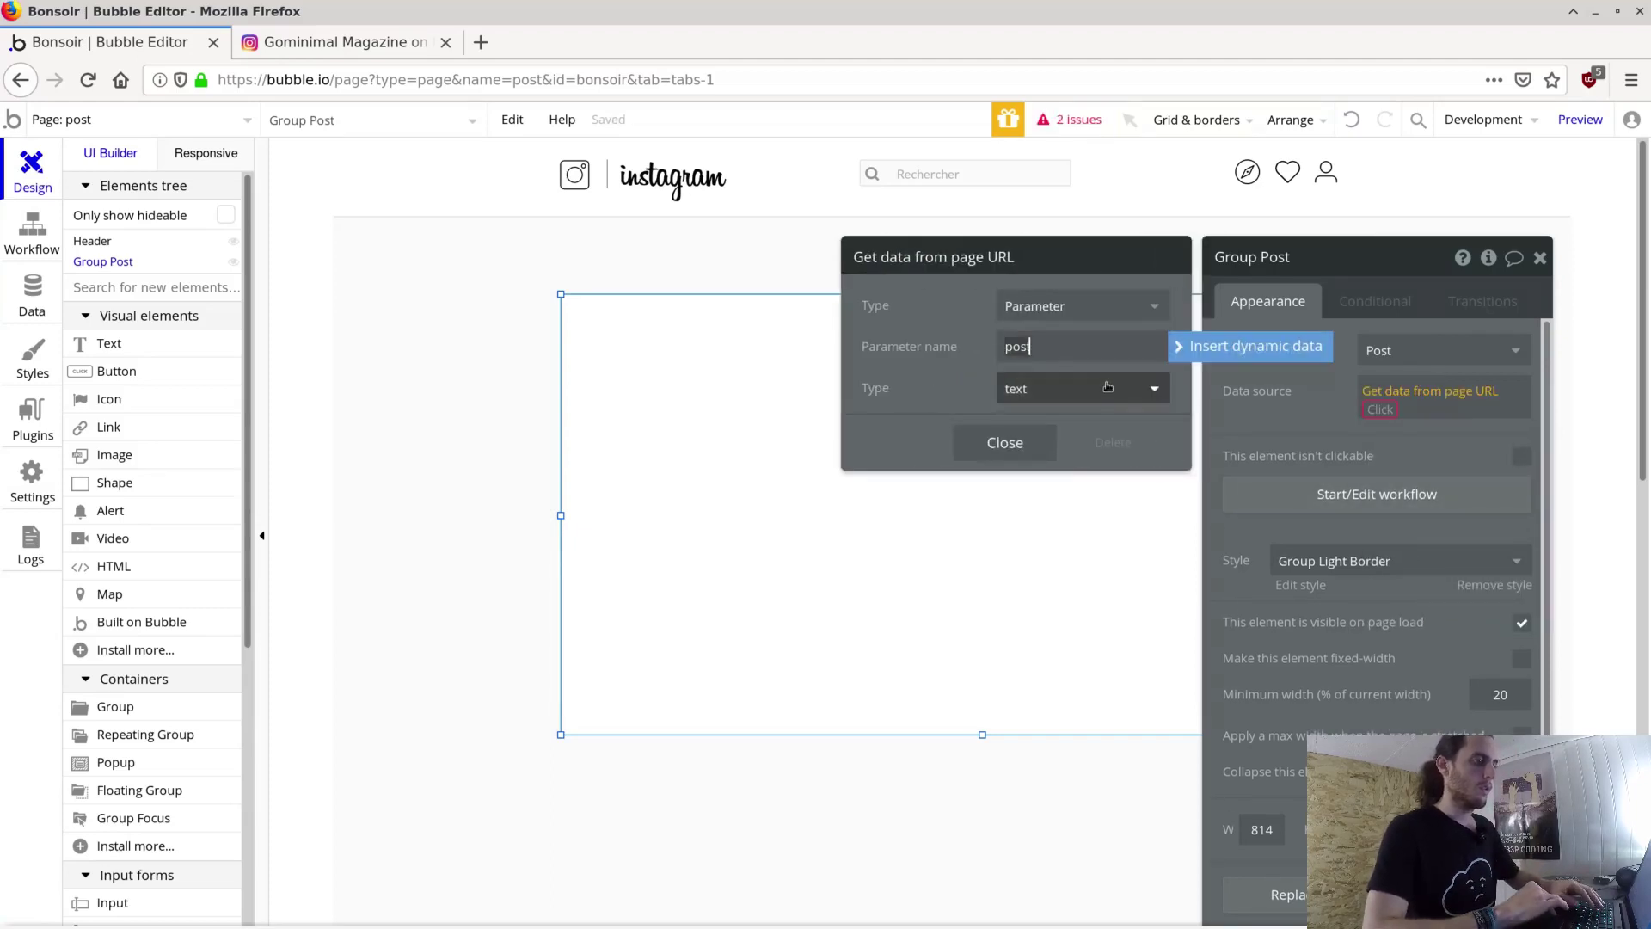
pyautogui.click(1108, 387)
pyautogui.scroll(-1, 1049, 679)
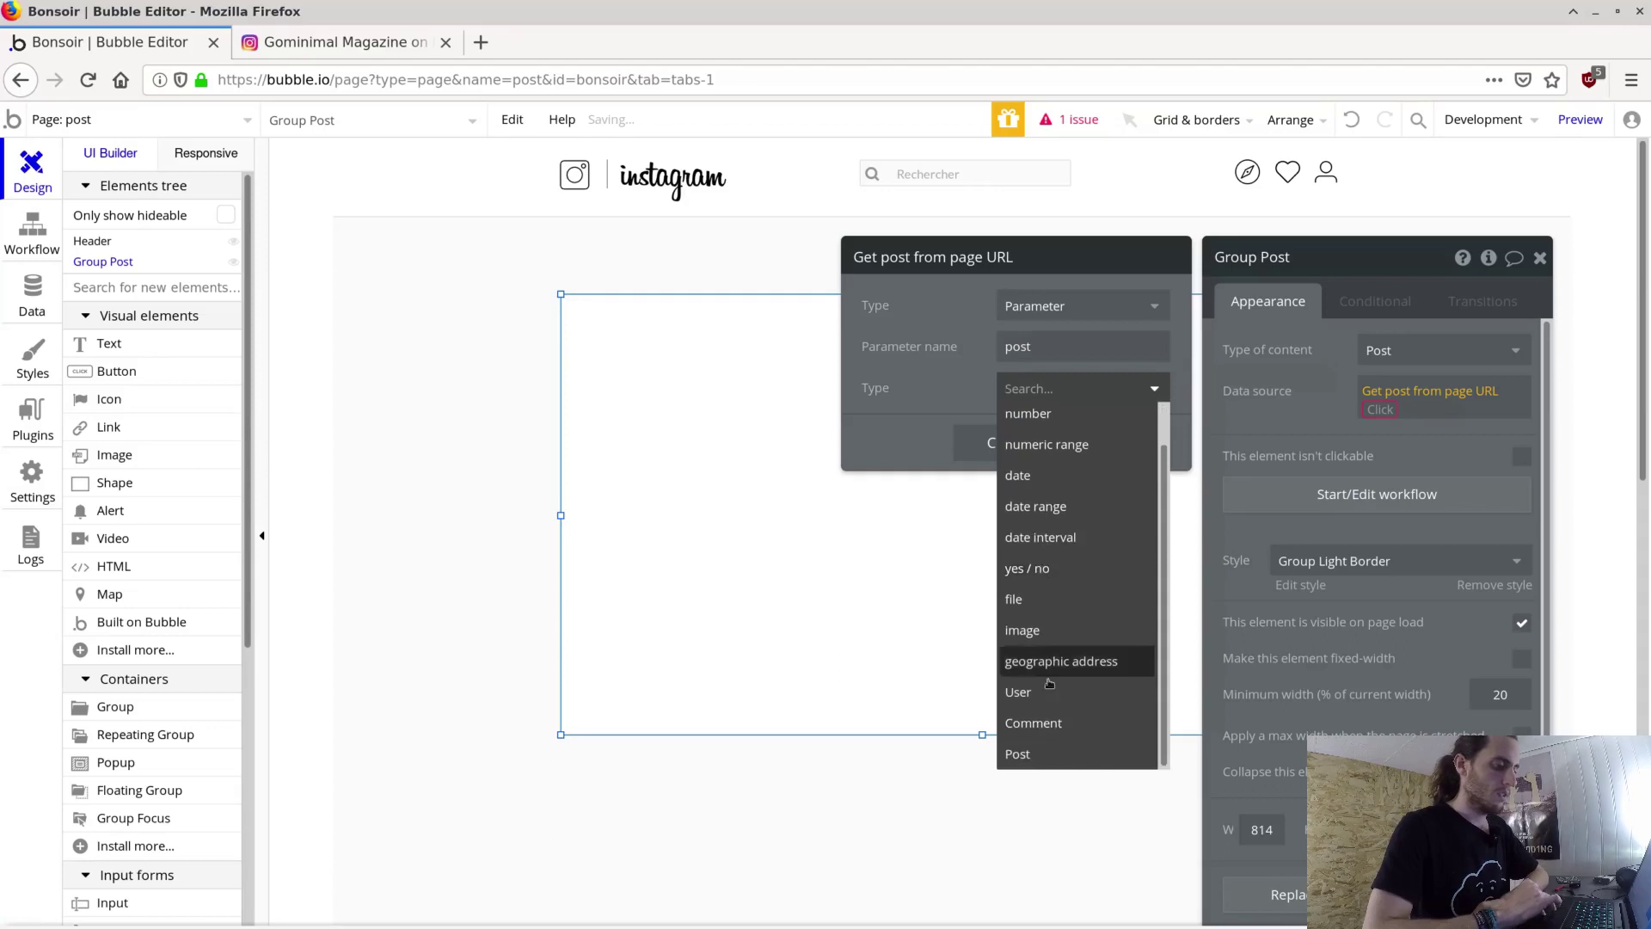
pyautogui.click(1062, 754)
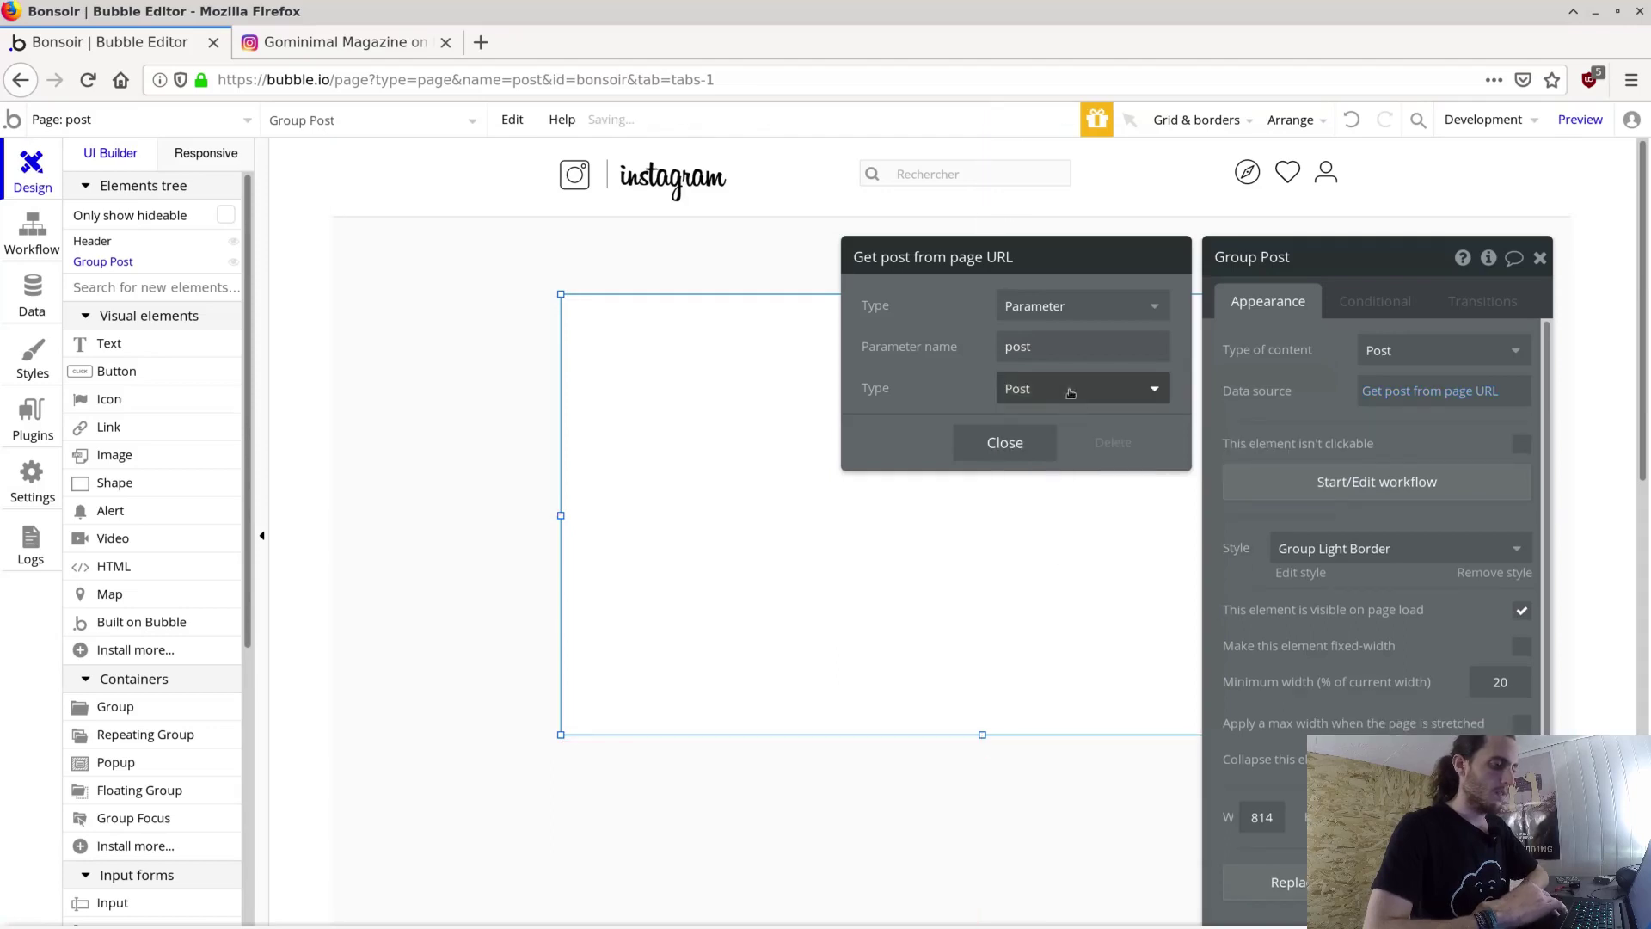
pyautogui.click(1023, 443)
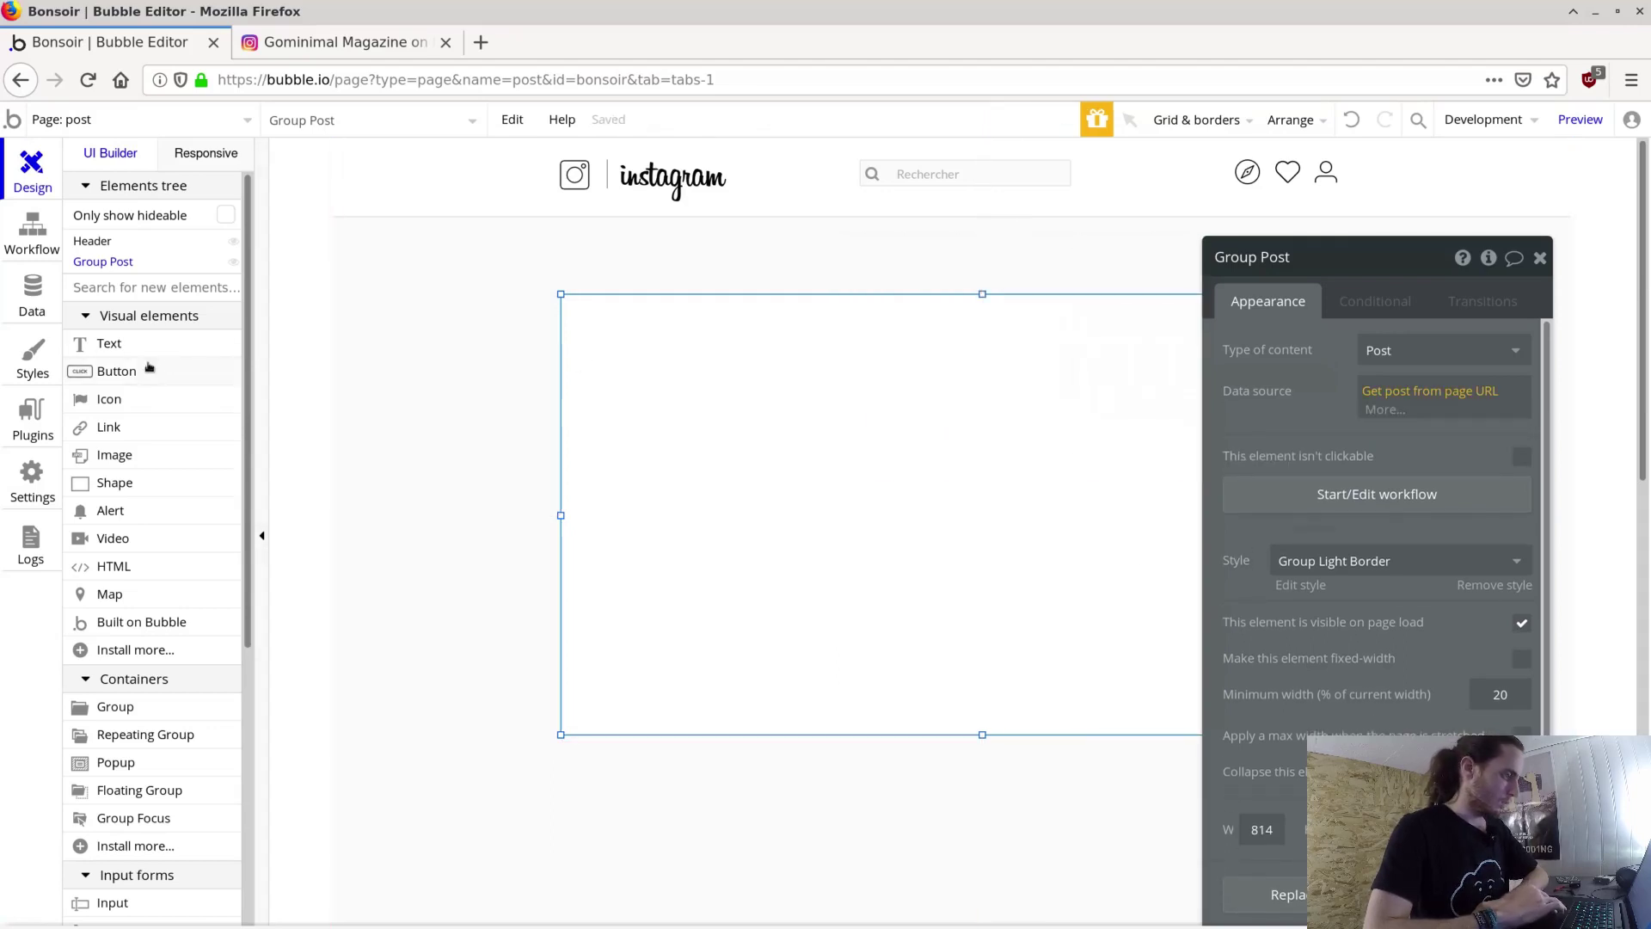
pyautogui.click(142, 463)
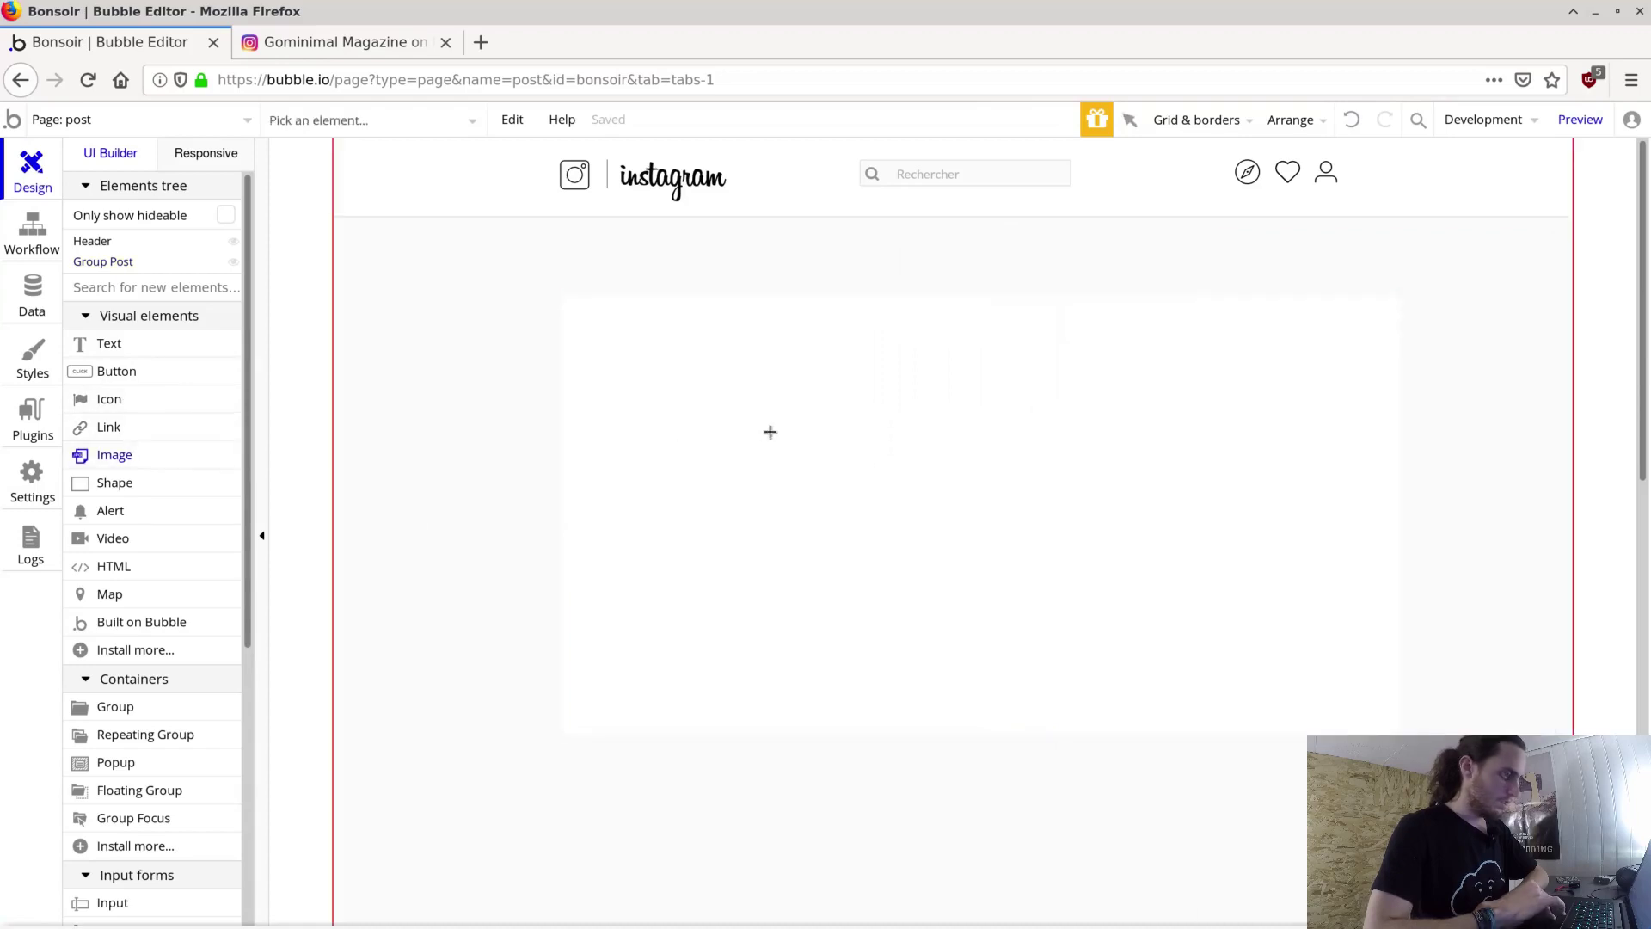
# Draw an image in Group Post's left half showing Parent group's Post's Image
pyautogui.moveTo(963, 311); pyautogui.dragTo(564, 753)
pyautogui.click(1380, 418)
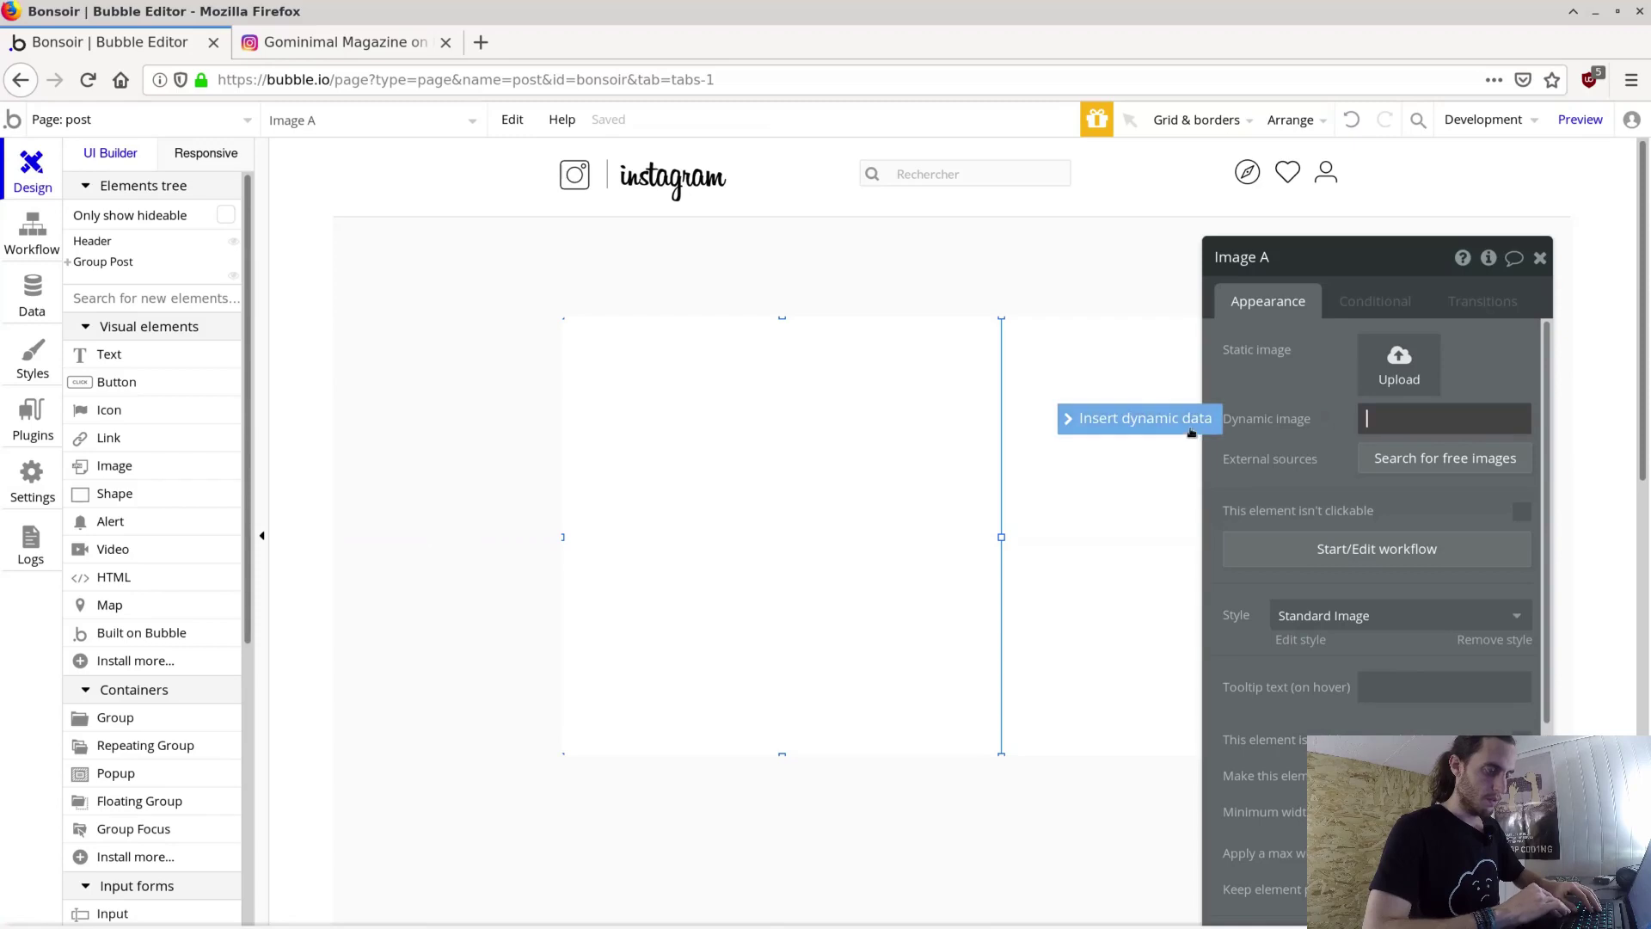
pyautogui.click(1195, 422)
pyautogui.click(1434, 478)
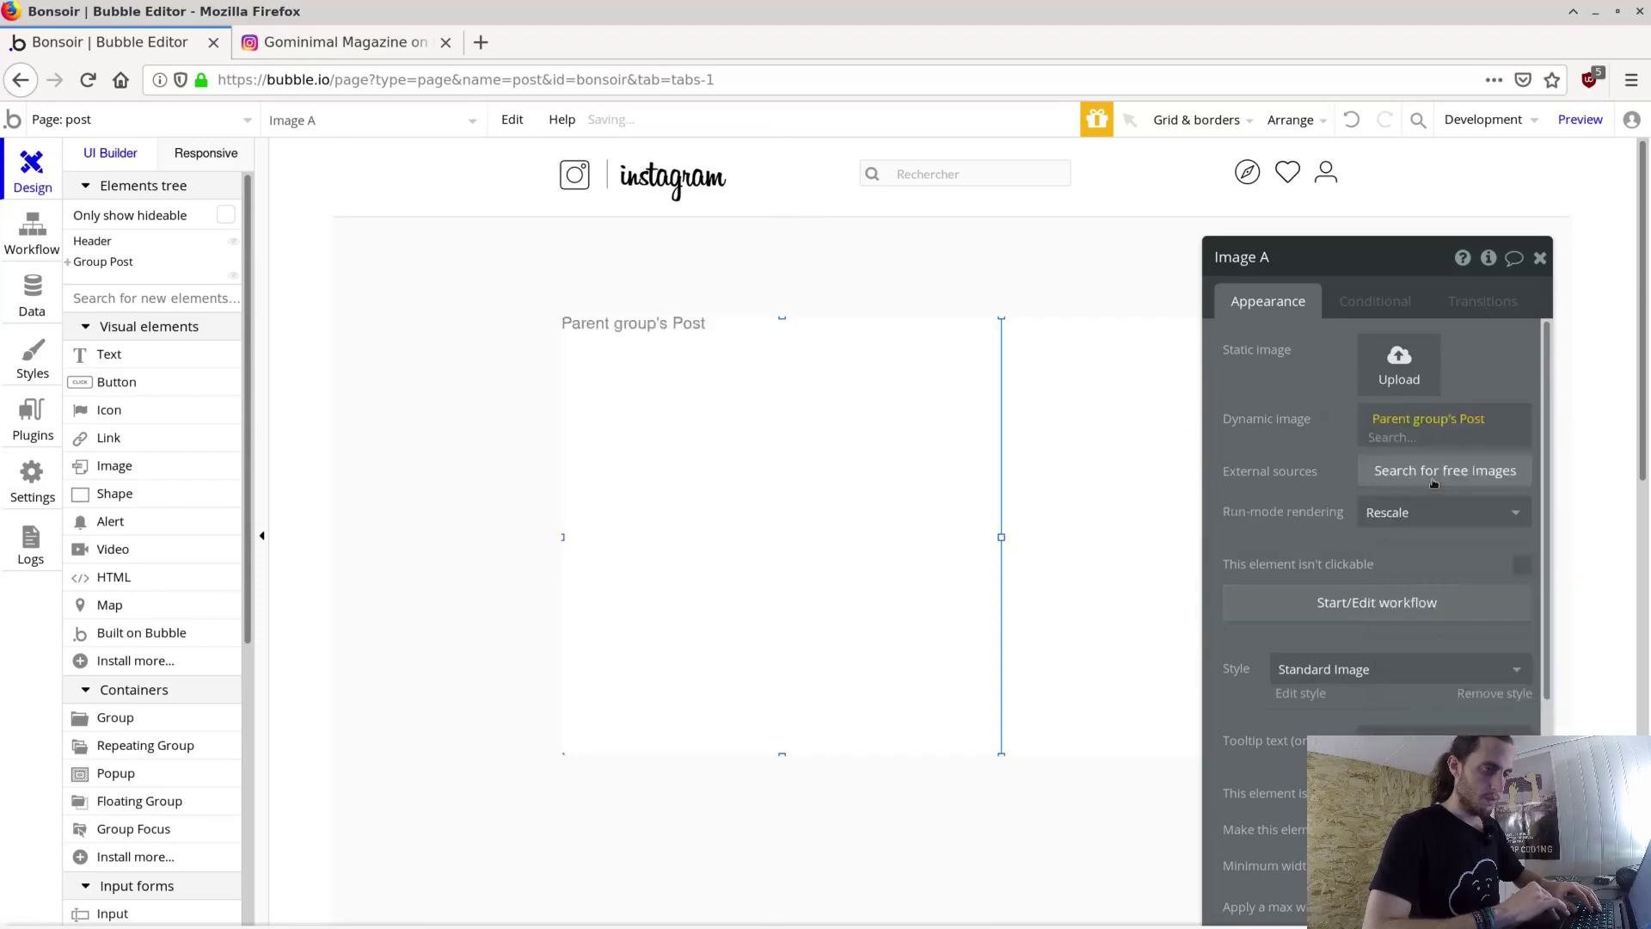
pyautogui.click(1406, 495)
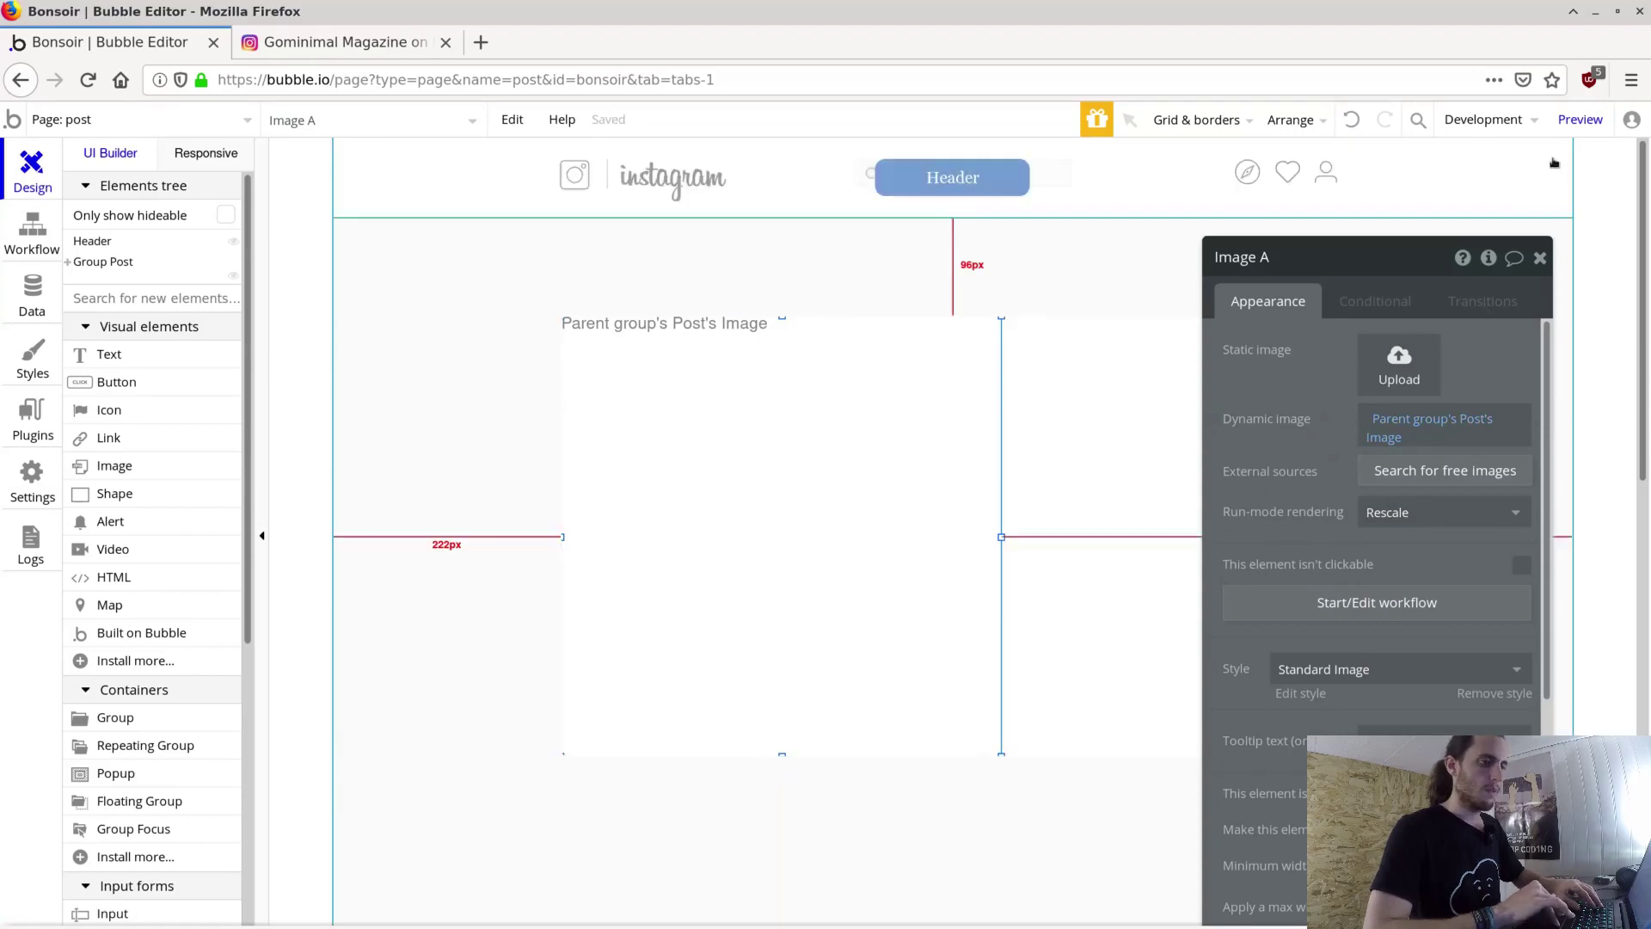
pyautogui.click(145, 118)
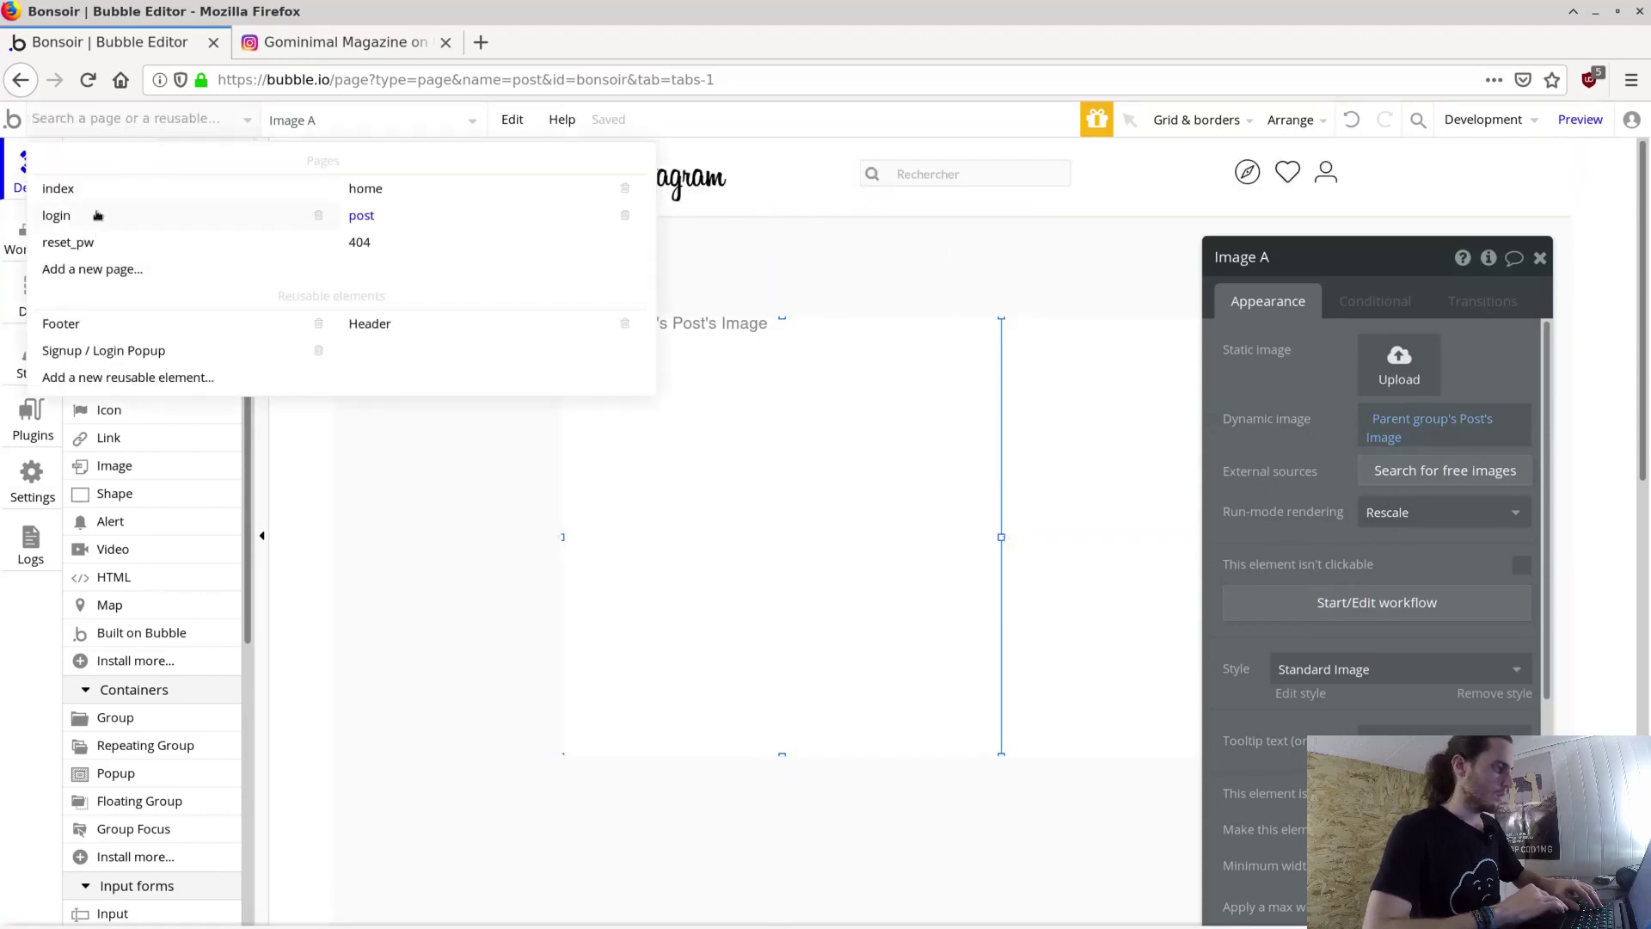
# Preview the home page, open the first post, and check the URL's post parameter
pyautogui.moveTo(421, 196)
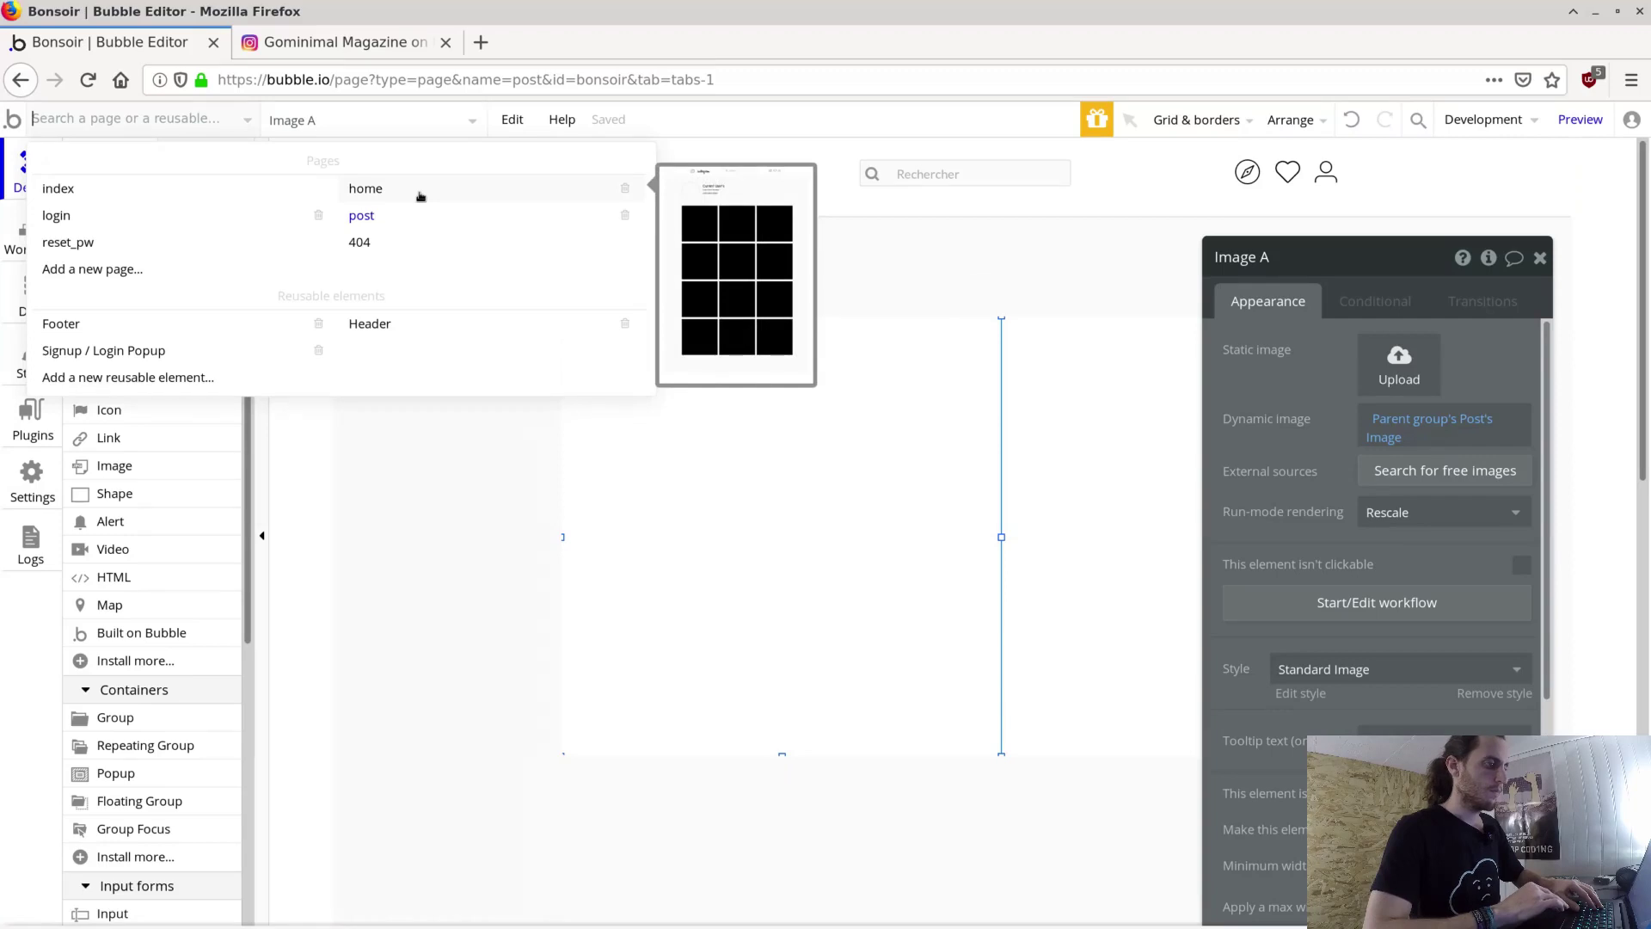
pyautogui.click(421, 196)
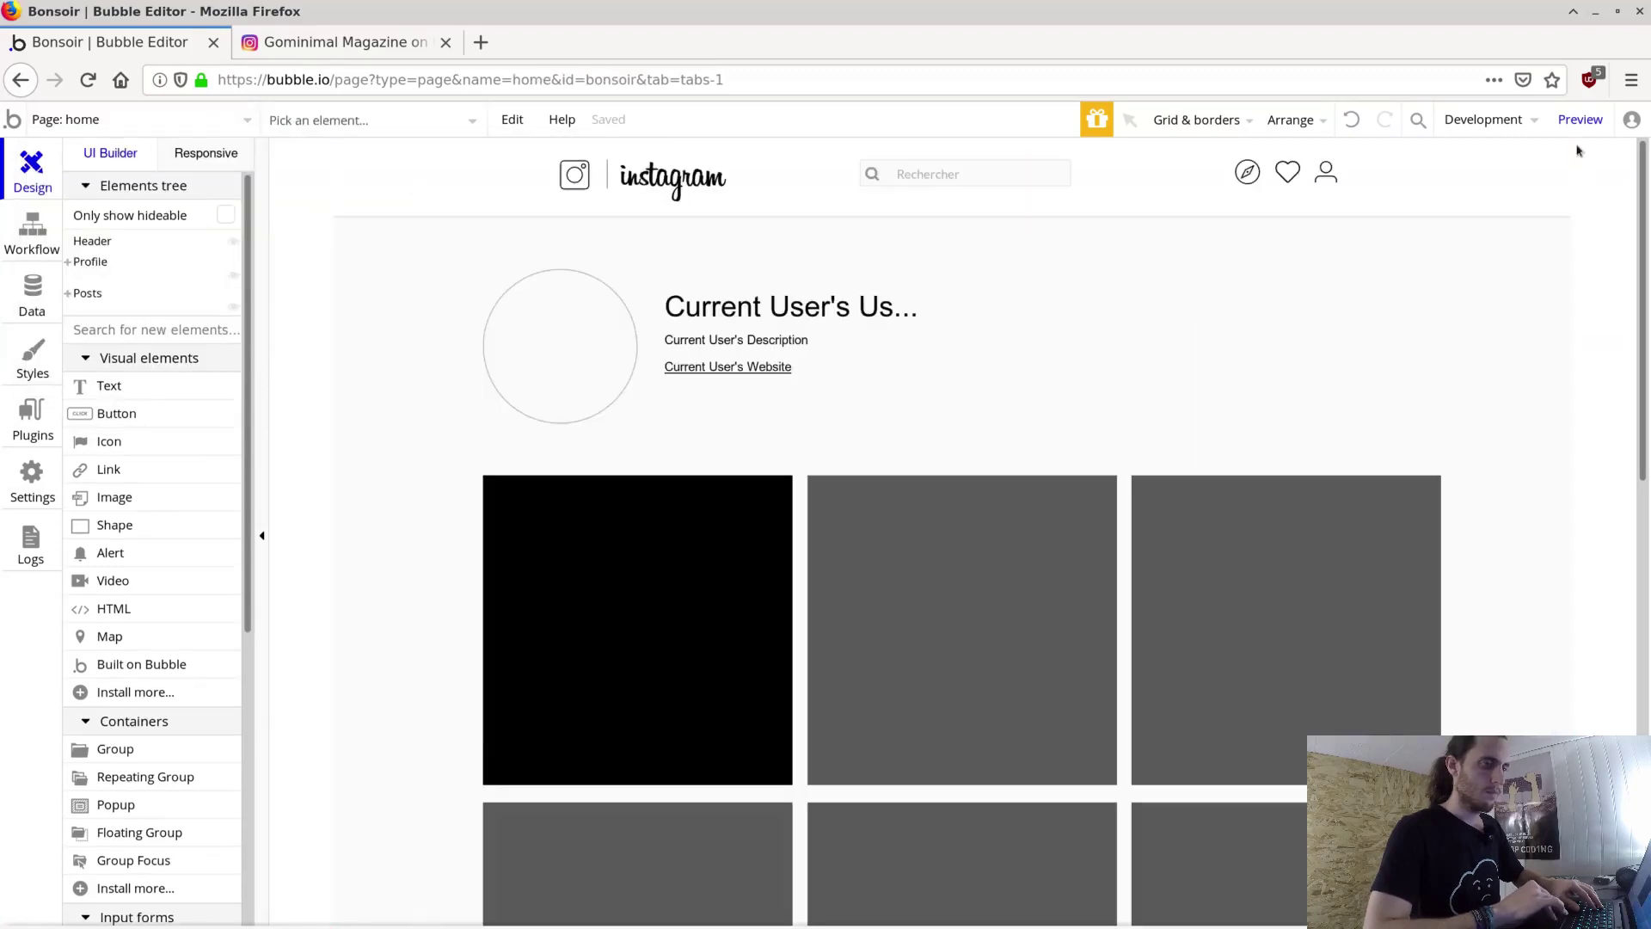
pyautogui.click(1581, 118)
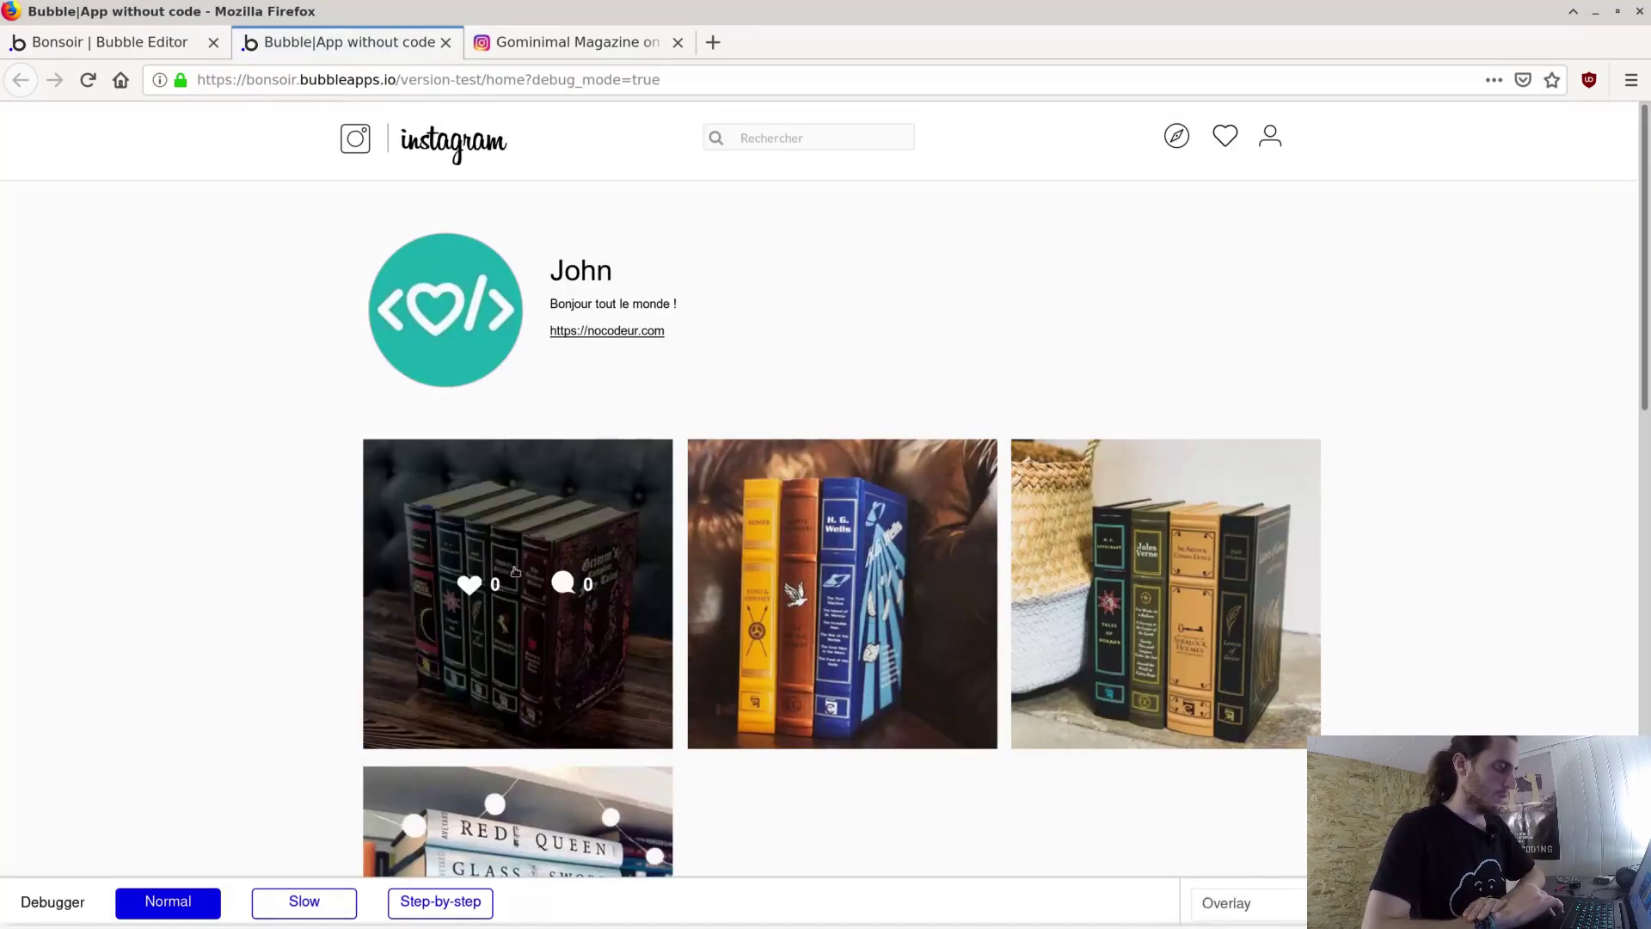
pyautogui.click(530, 544)
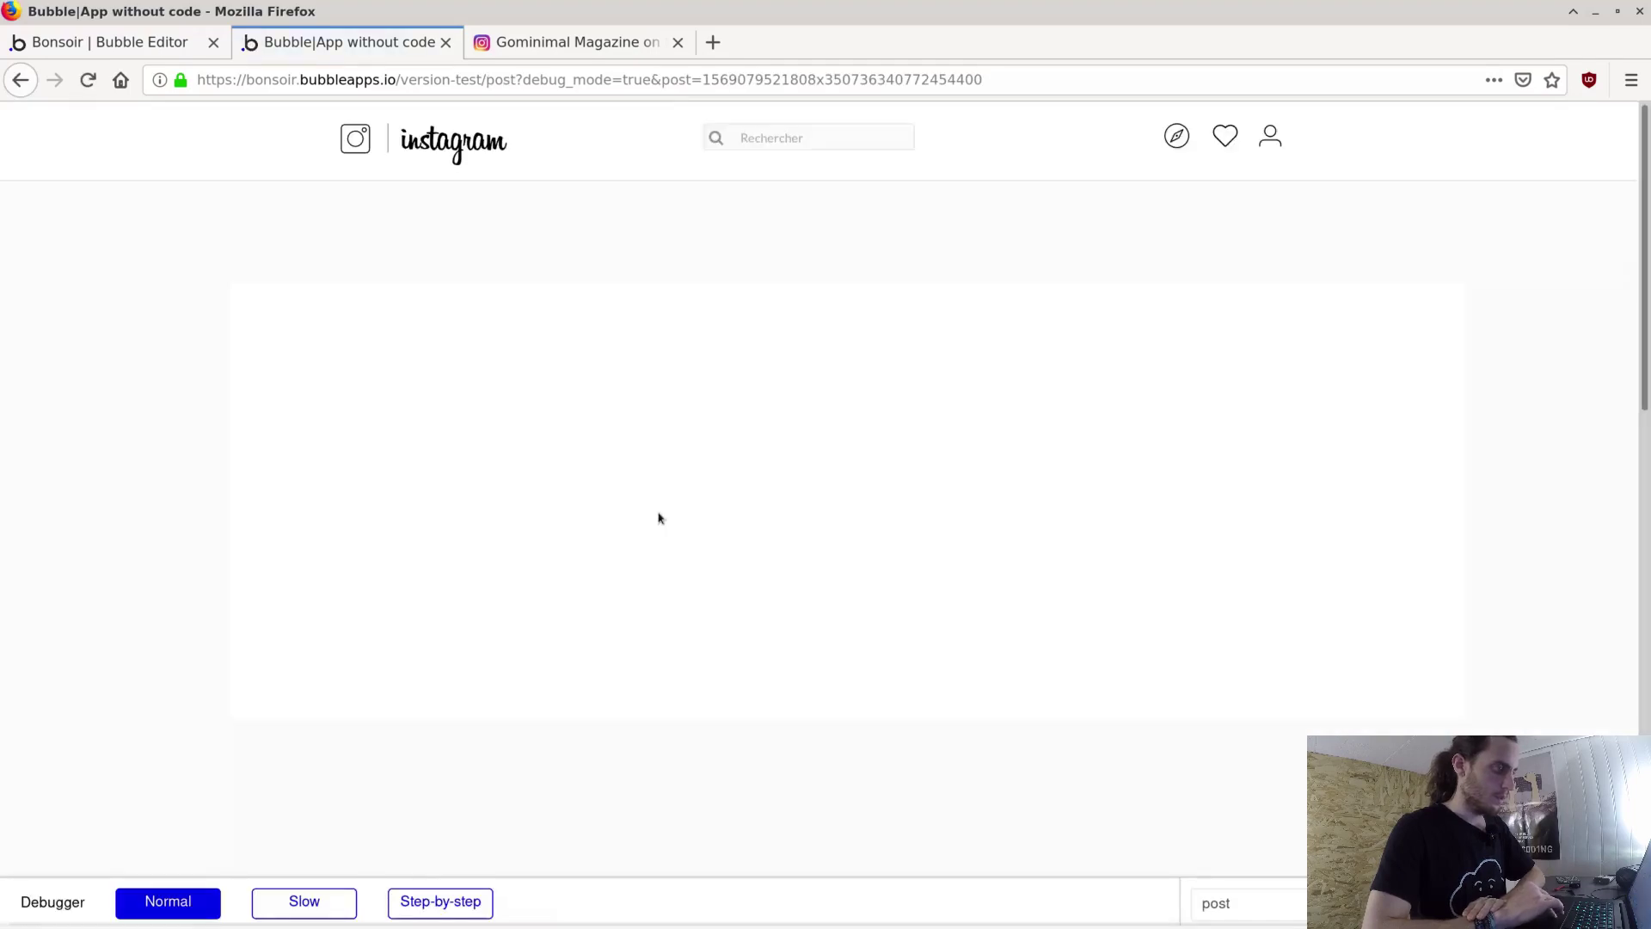
pyautogui.moveTo(665, 83)
pyautogui.mouseDown()
pyautogui.moveTo(974, 76)
pyautogui.moveTo(678, 78)
pyautogui.mouseUp()
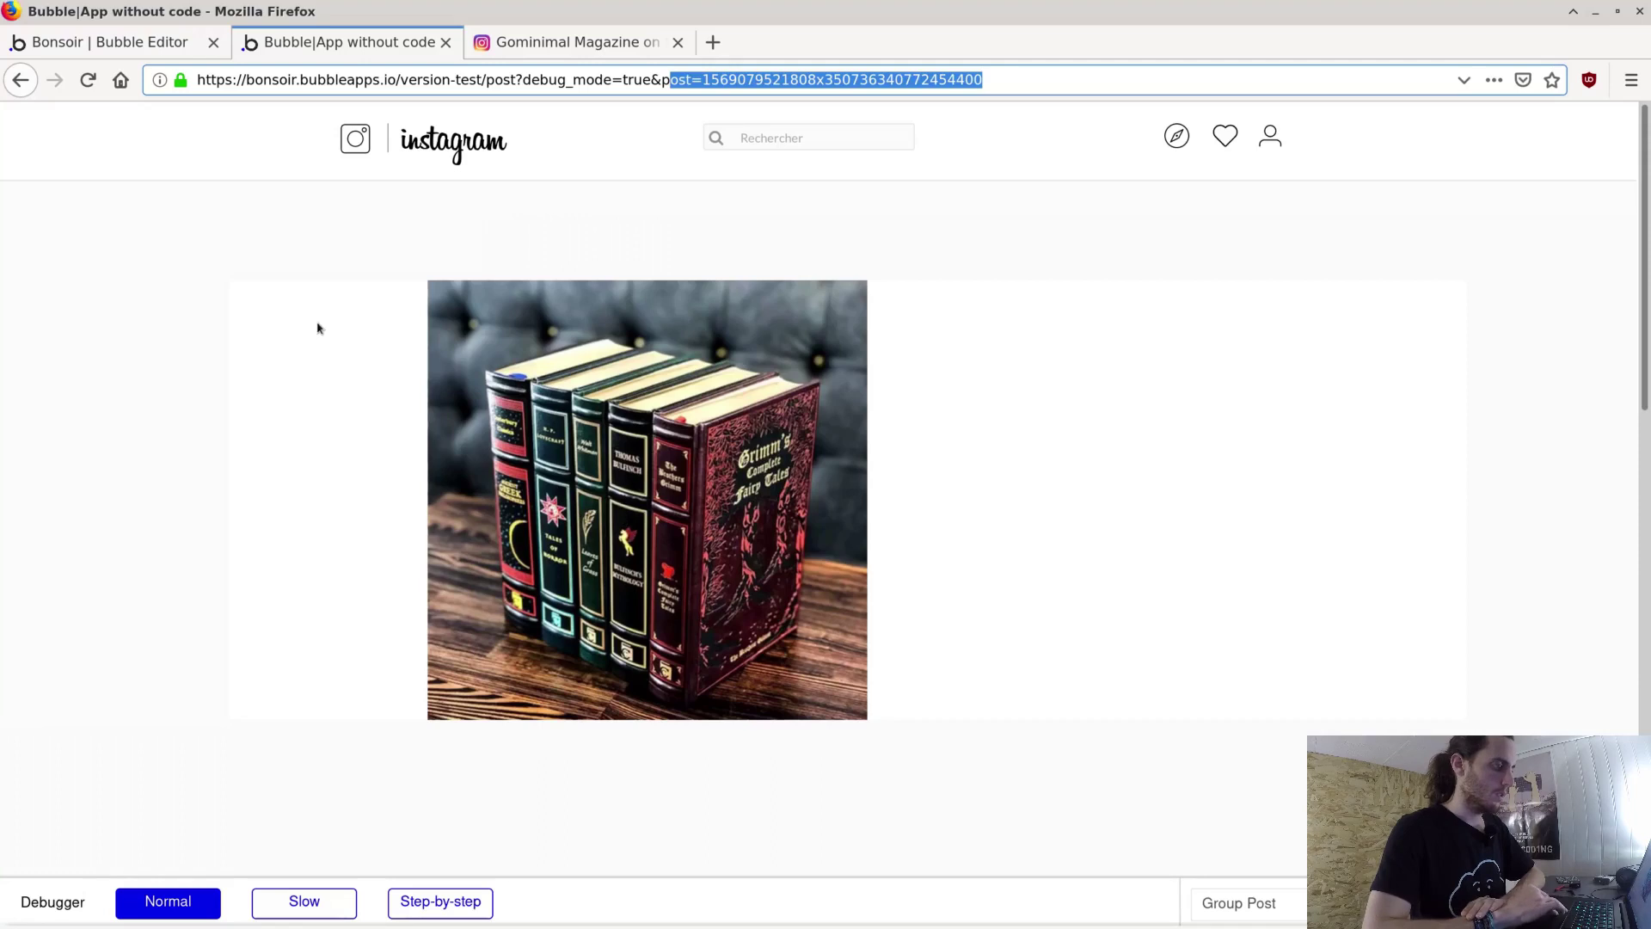
pyautogui.click(238, 250)
pyautogui.click(105, 34)
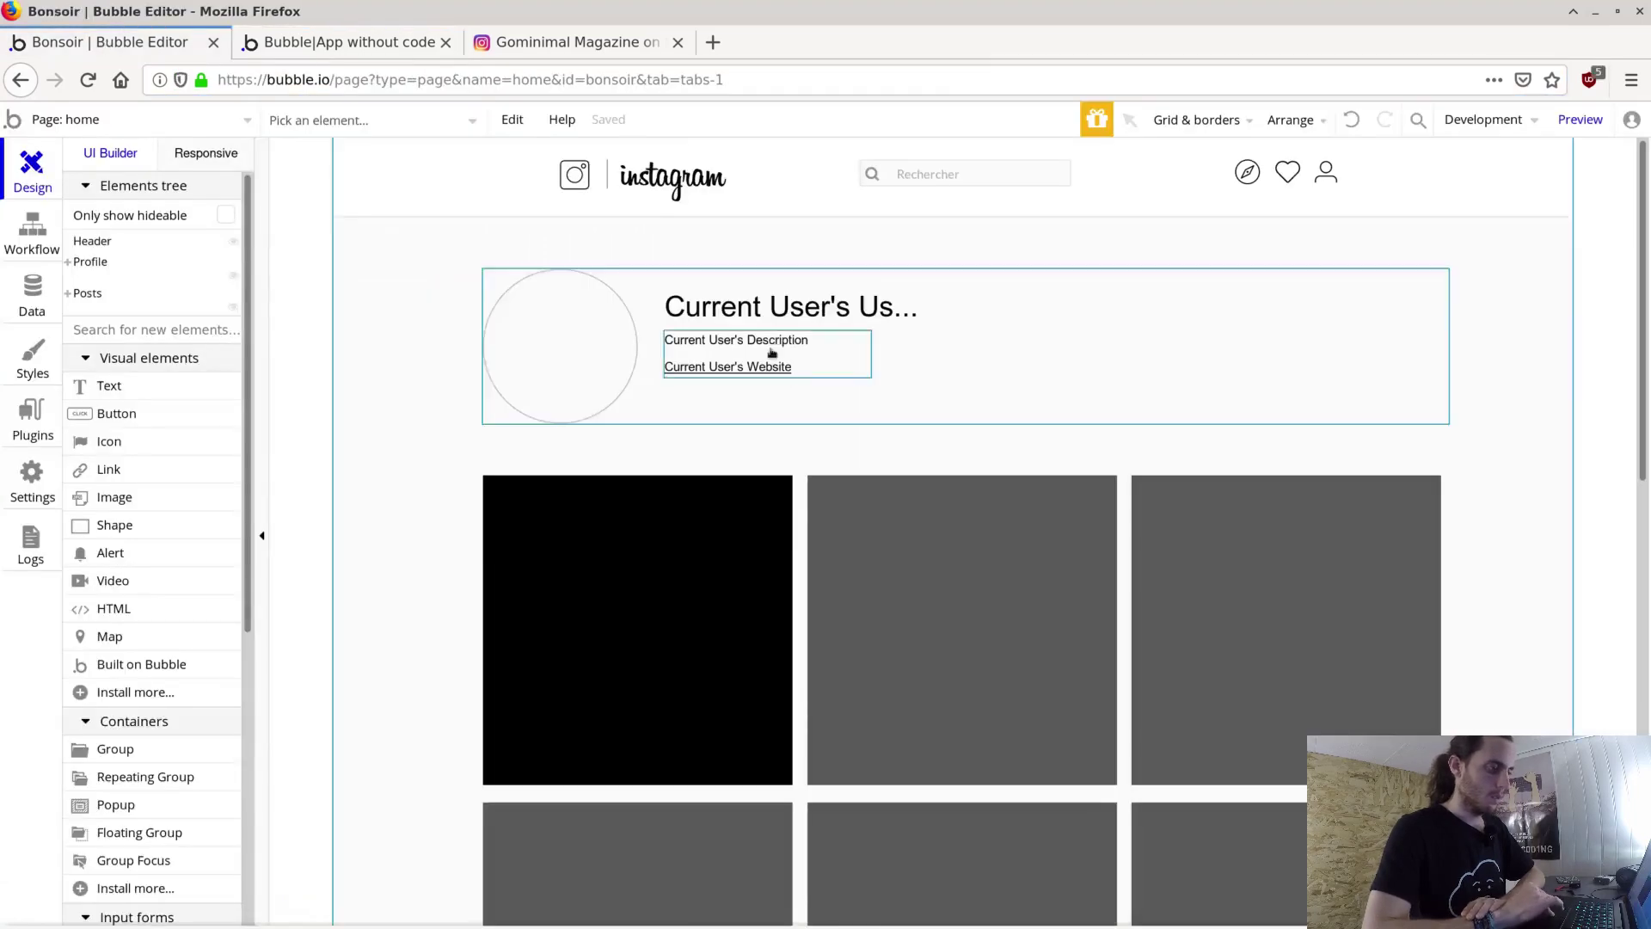
# Switch the editor to the post page
pyautogui.click(117, 121)
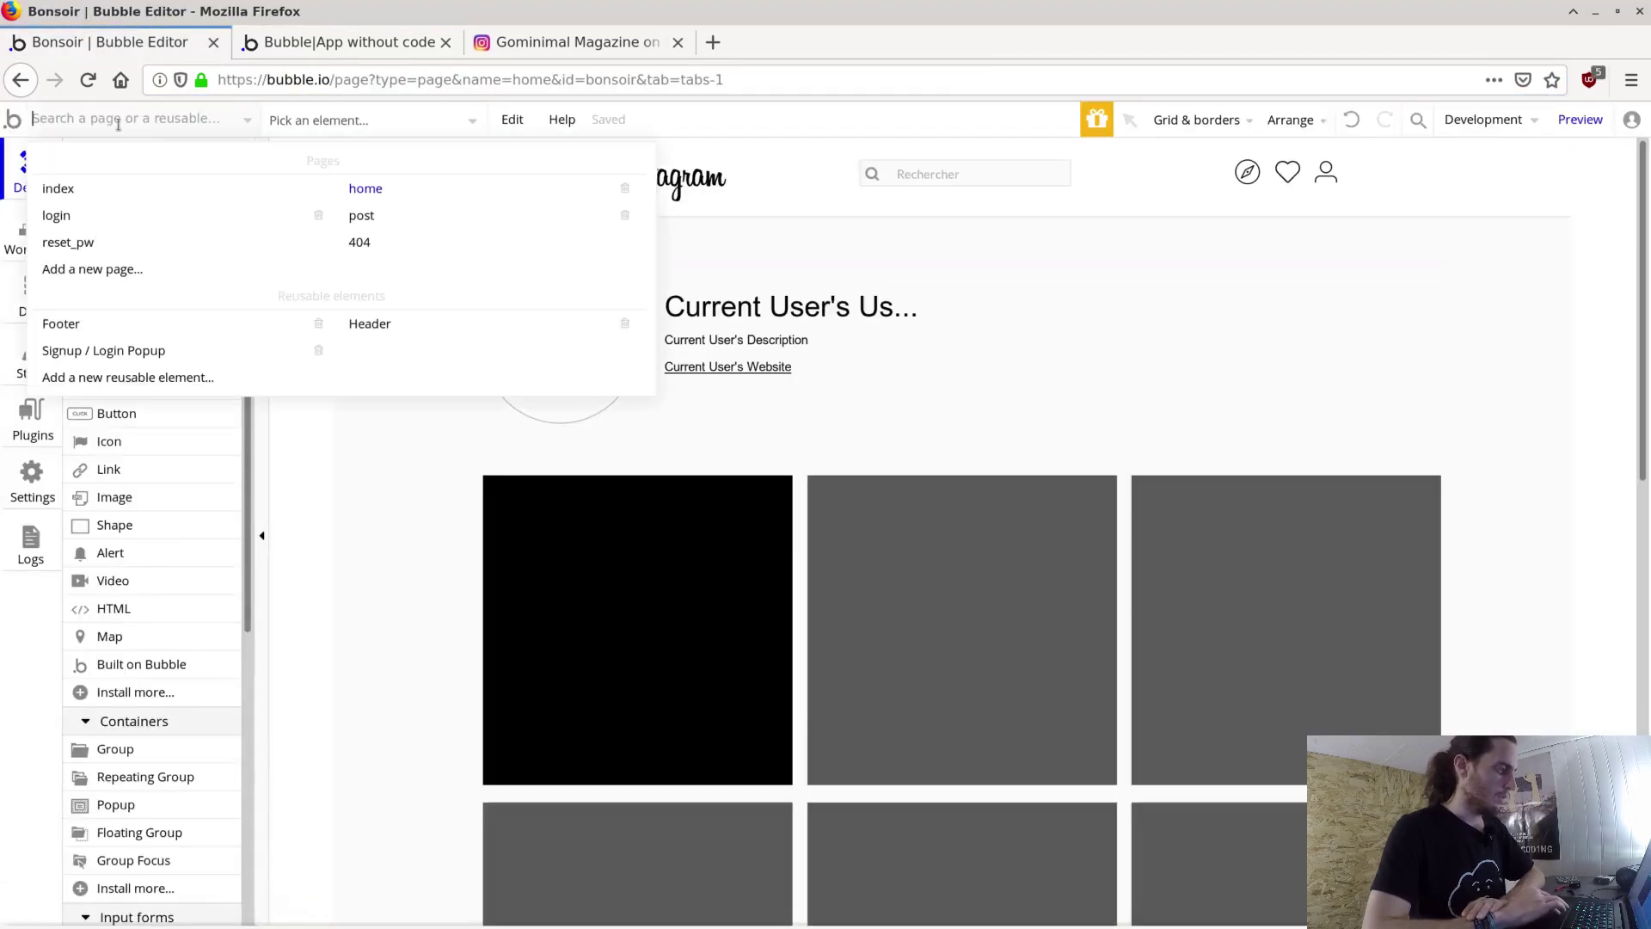
pyautogui.click(362, 216)
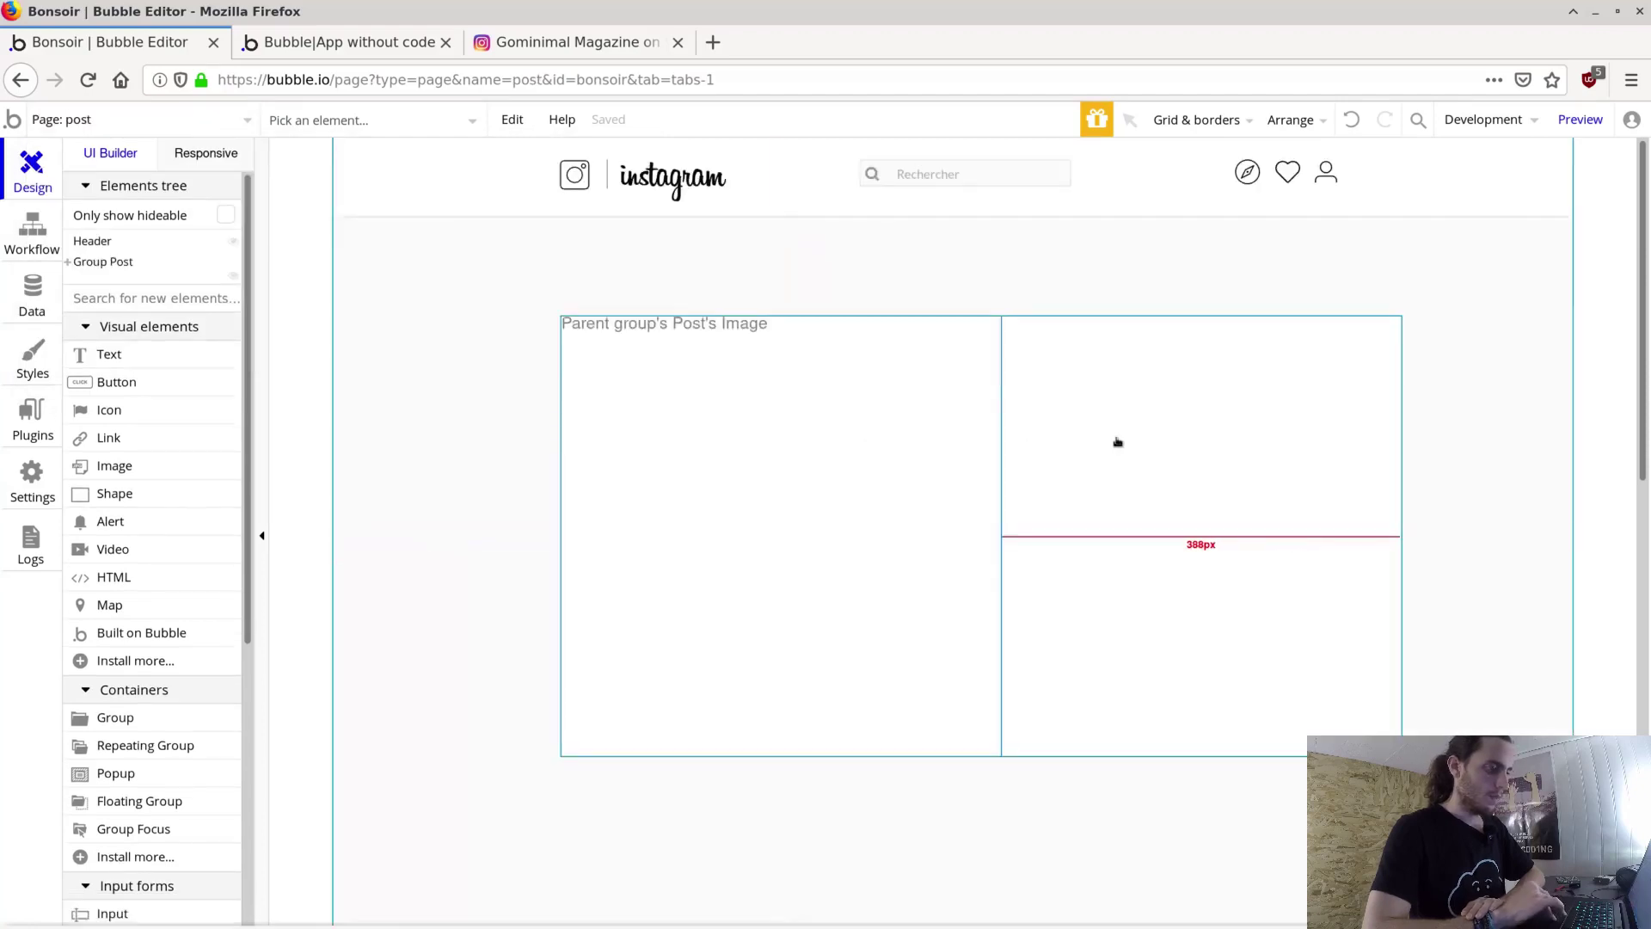
pyautogui.scroll(-4, 170, 471)
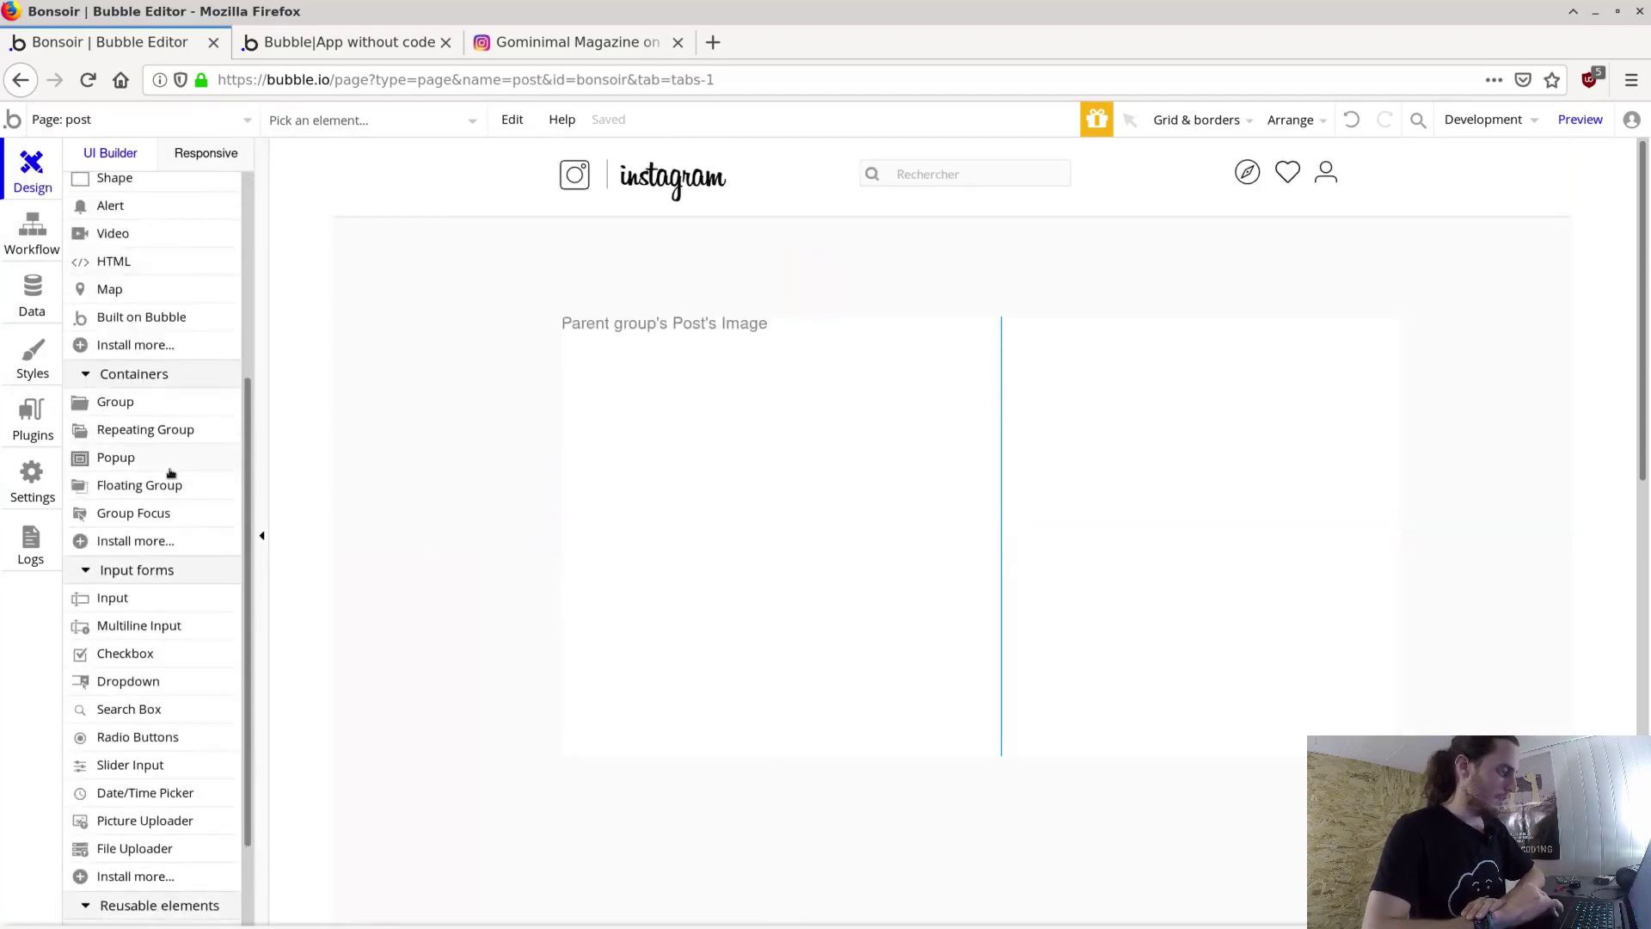
pyautogui.scroll(-2, 170, 473)
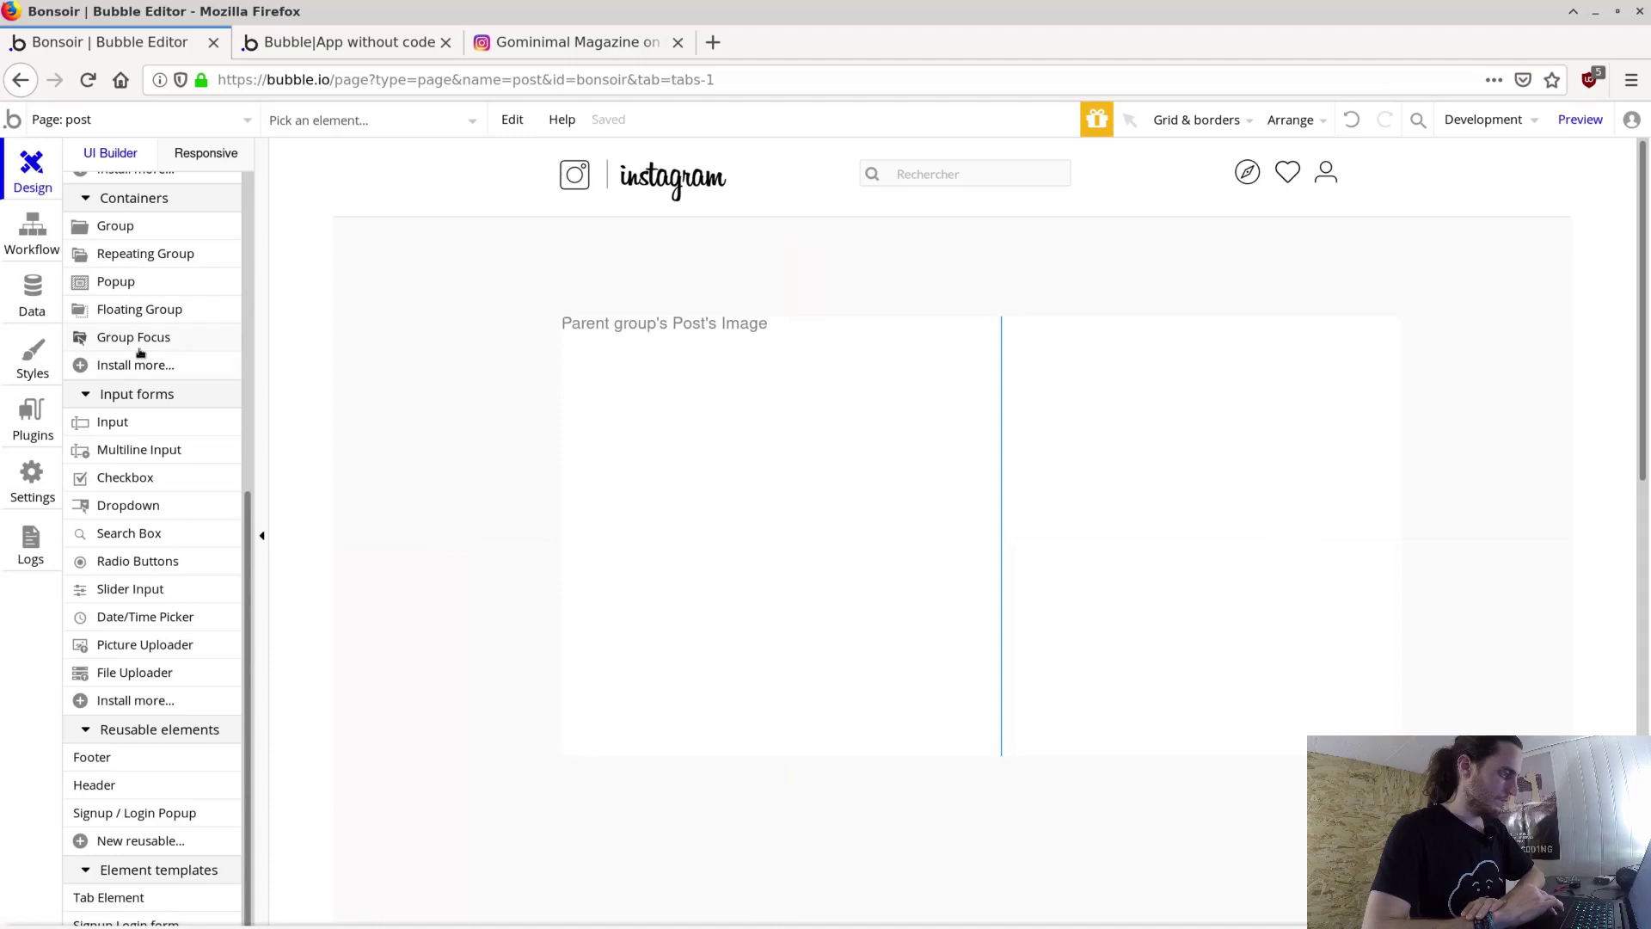
# Draw a repeating group of Comment items fed by Parent group's Post's Comments, placing a text in its first row
pyautogui.click(148, 256)
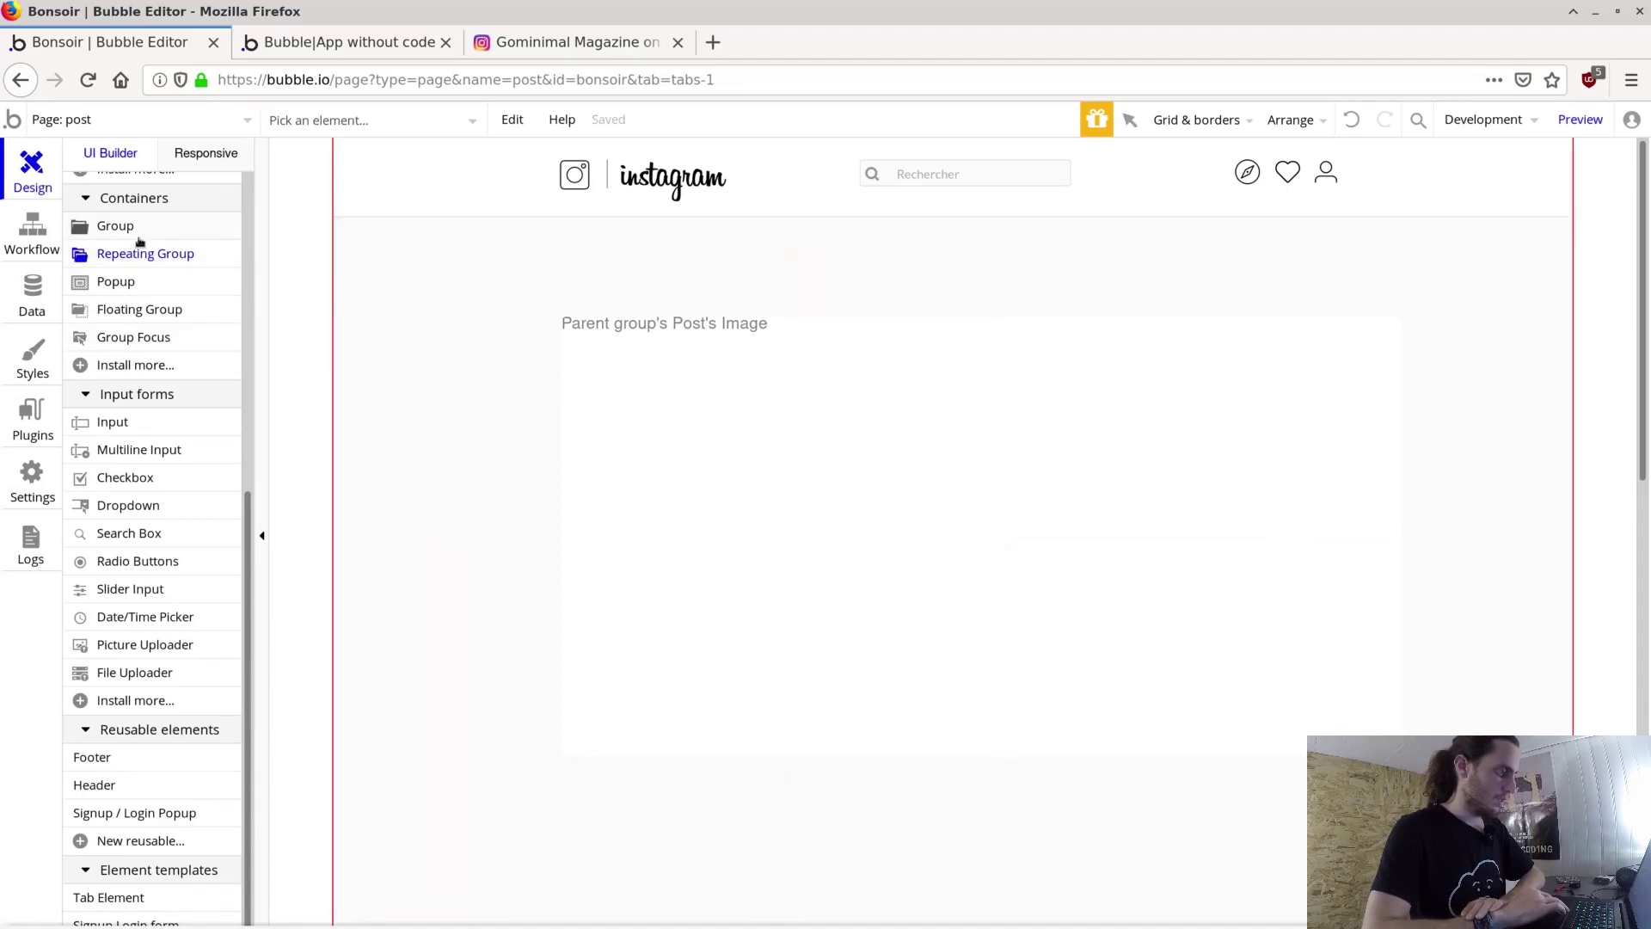
pyautogui.moveTo(1050, 365); pyautogui.dragTo(1388, 688)
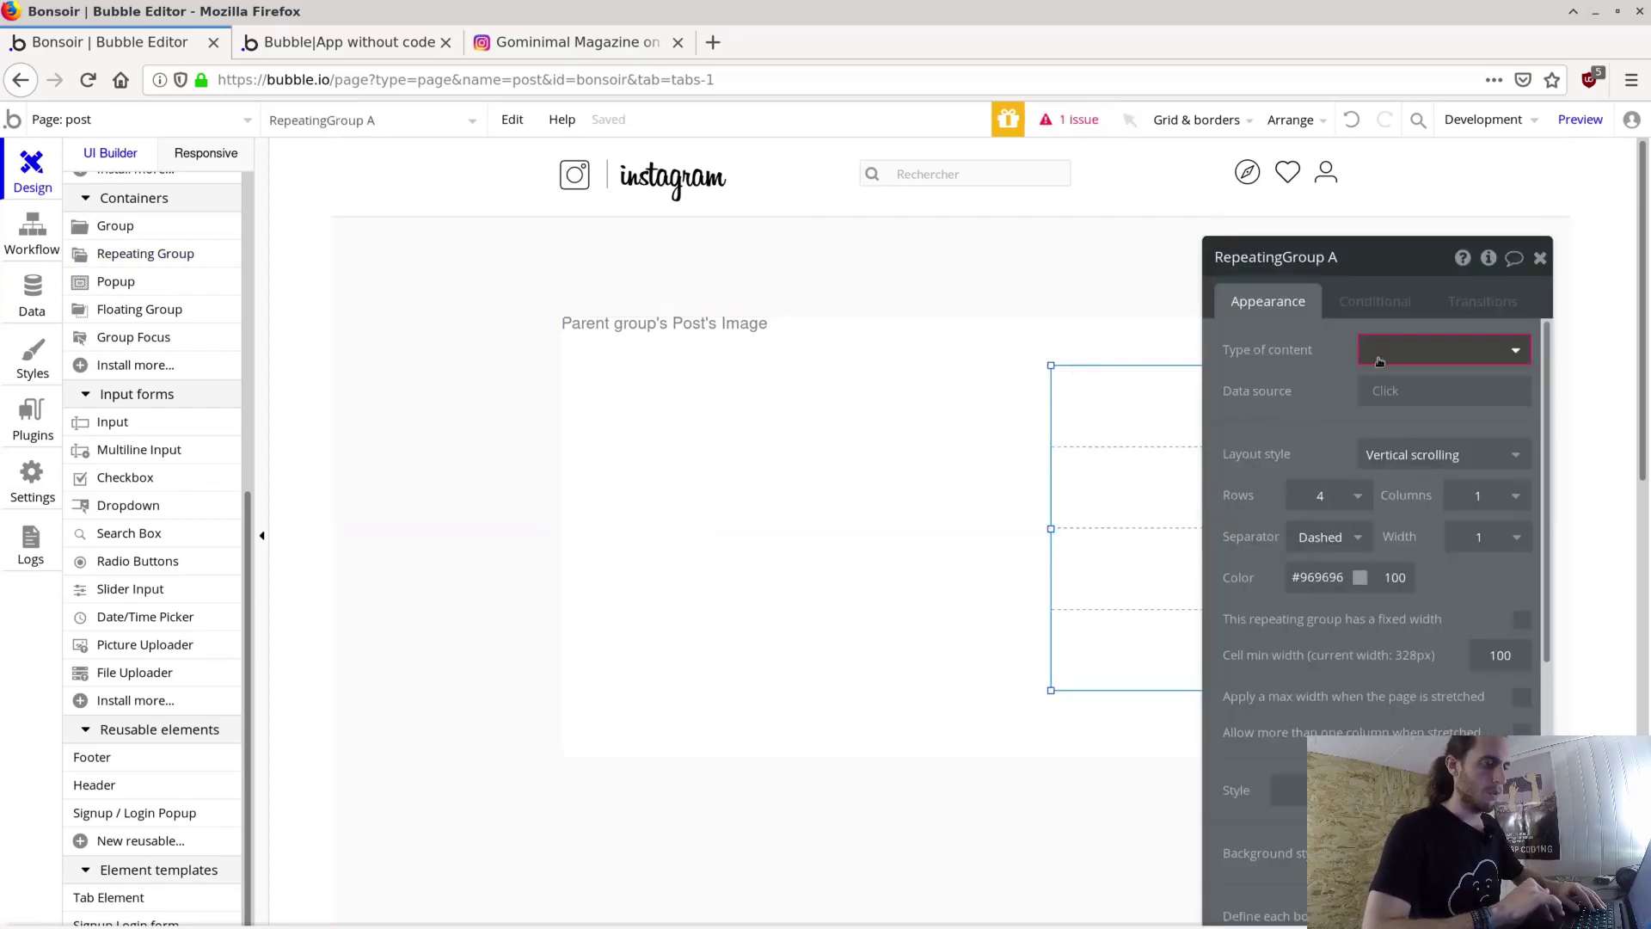
pyautogui.click(1379, 360)
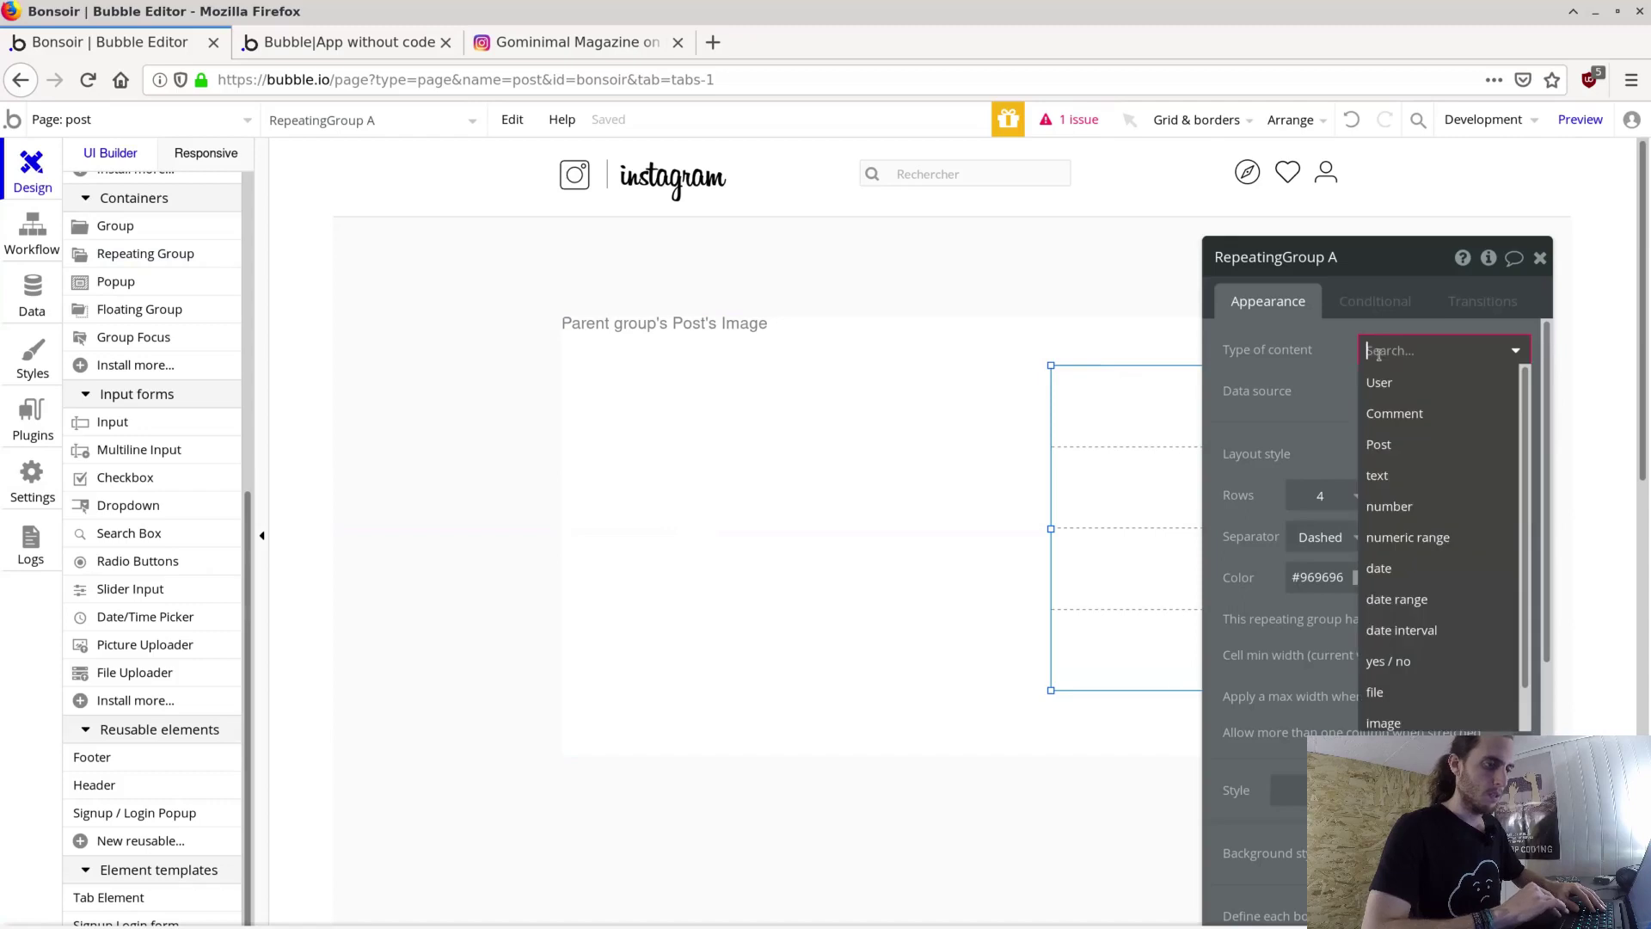
pyautogui.click(1390, 420)
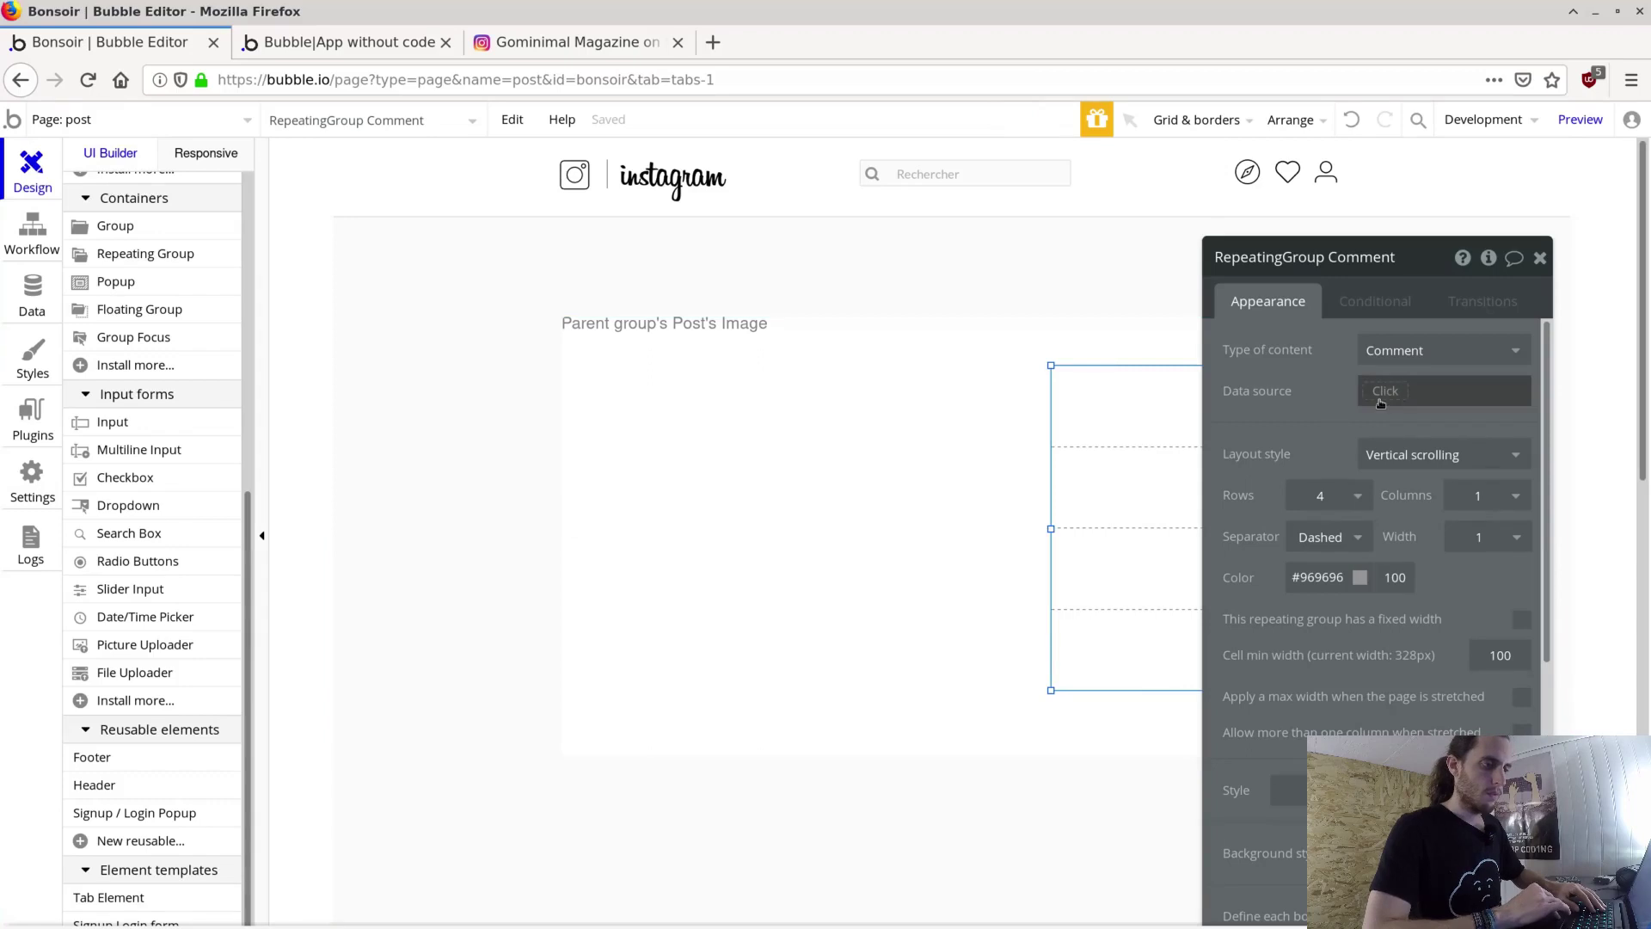
pyautogui.click(1394, 394)
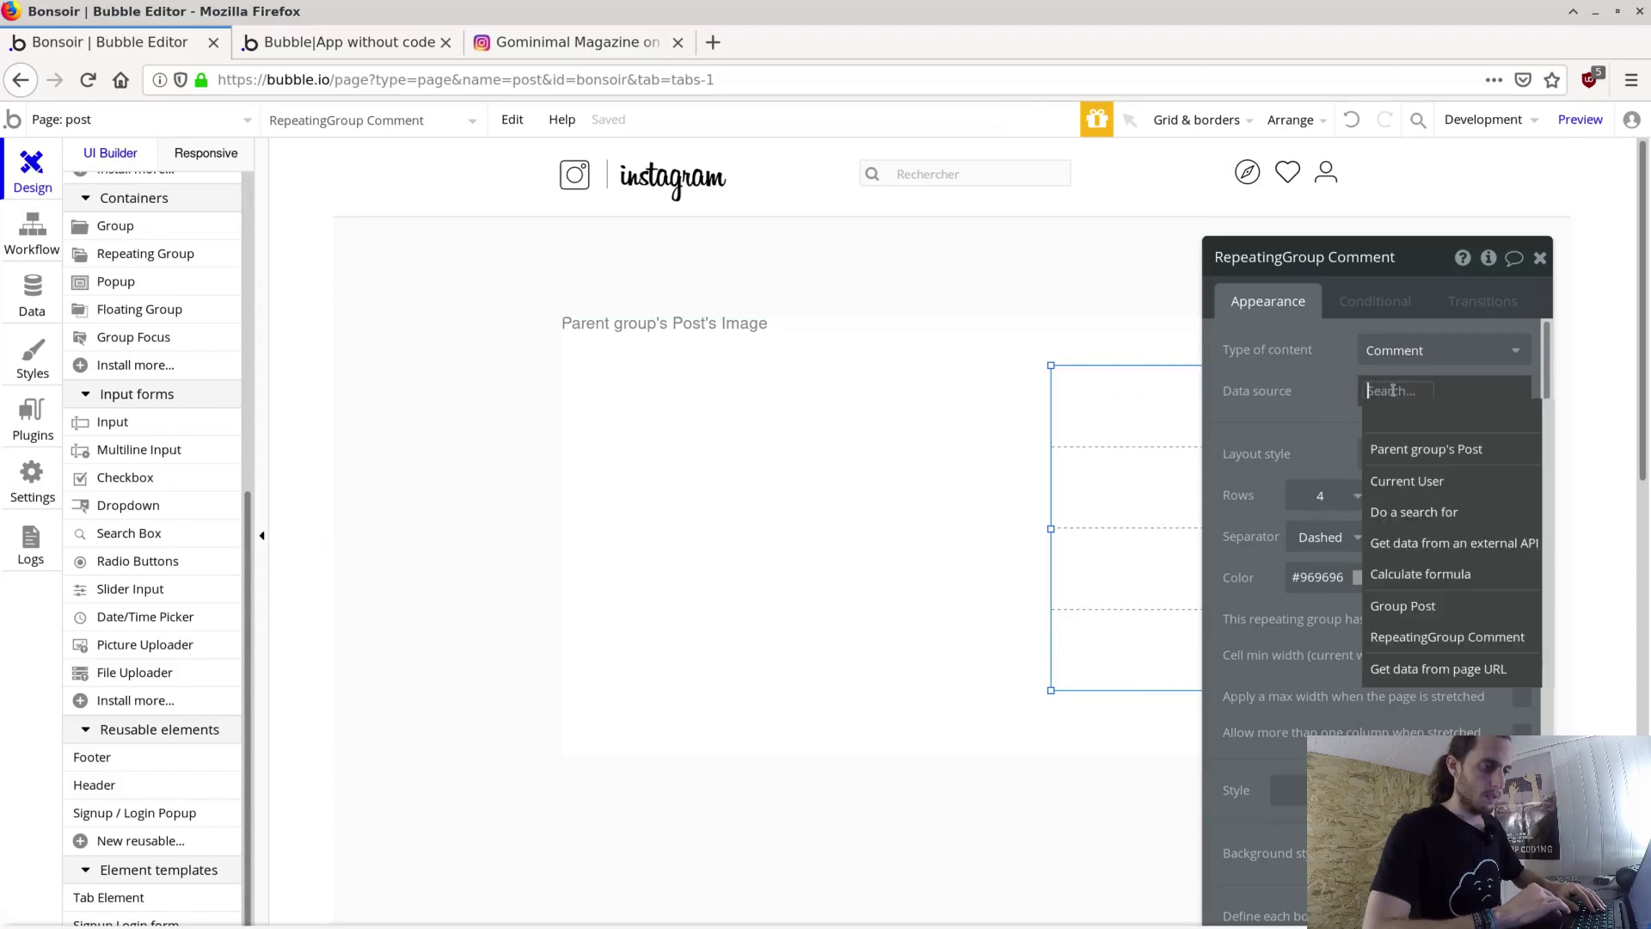
pyautogui.click(1418, 451)
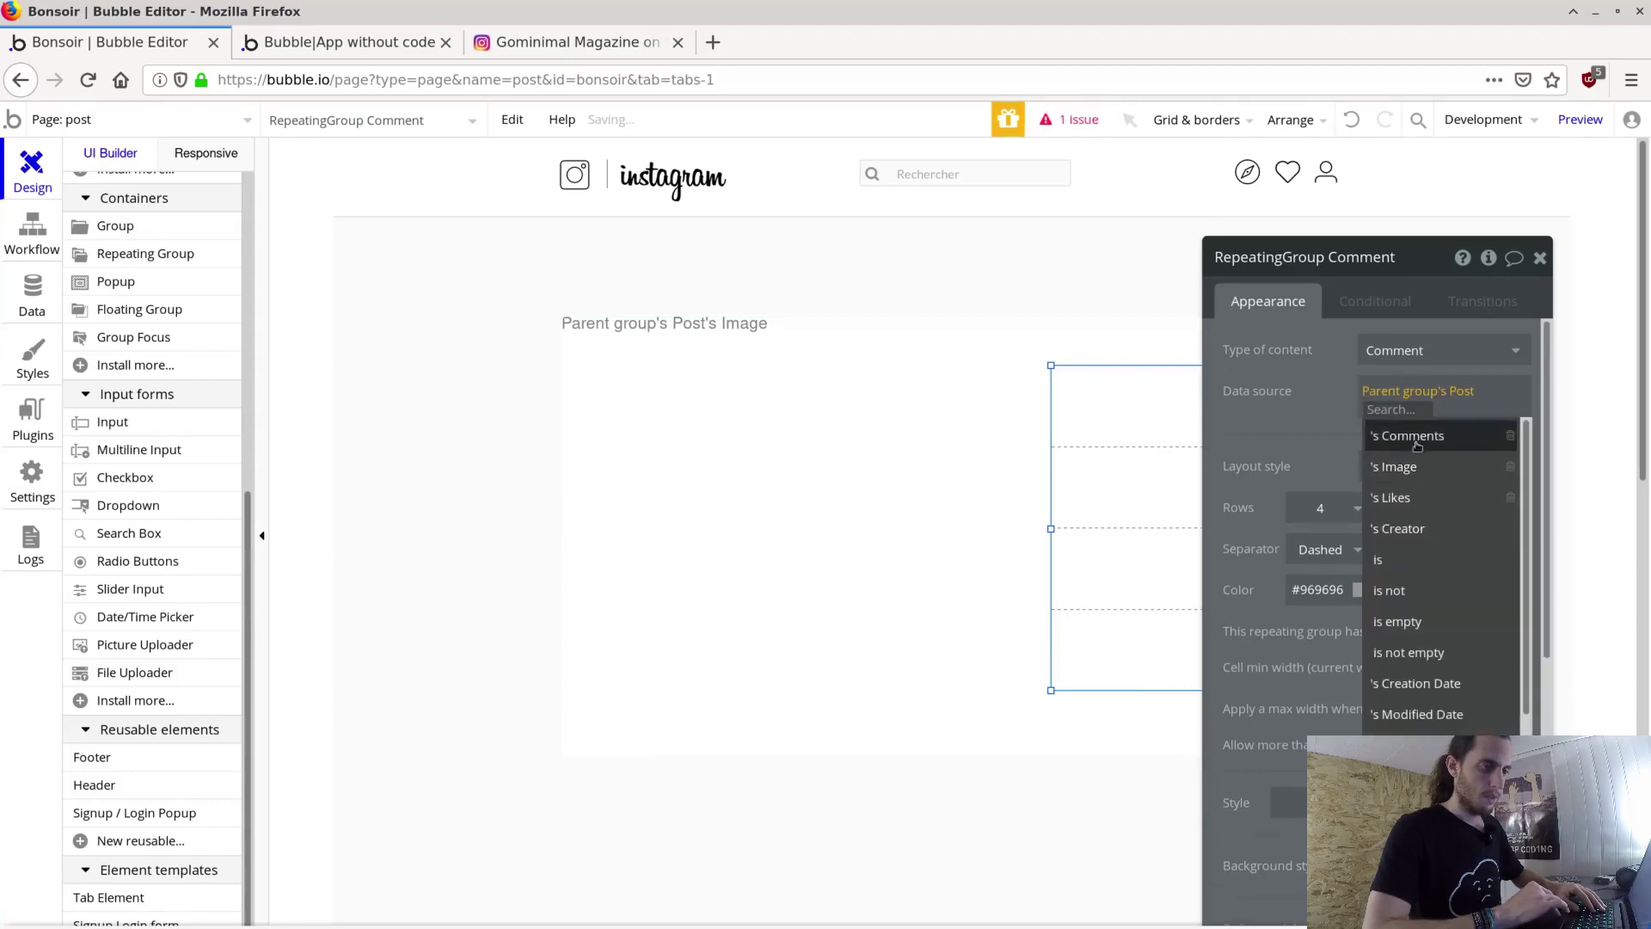
pyautogui.click(1417, 439)
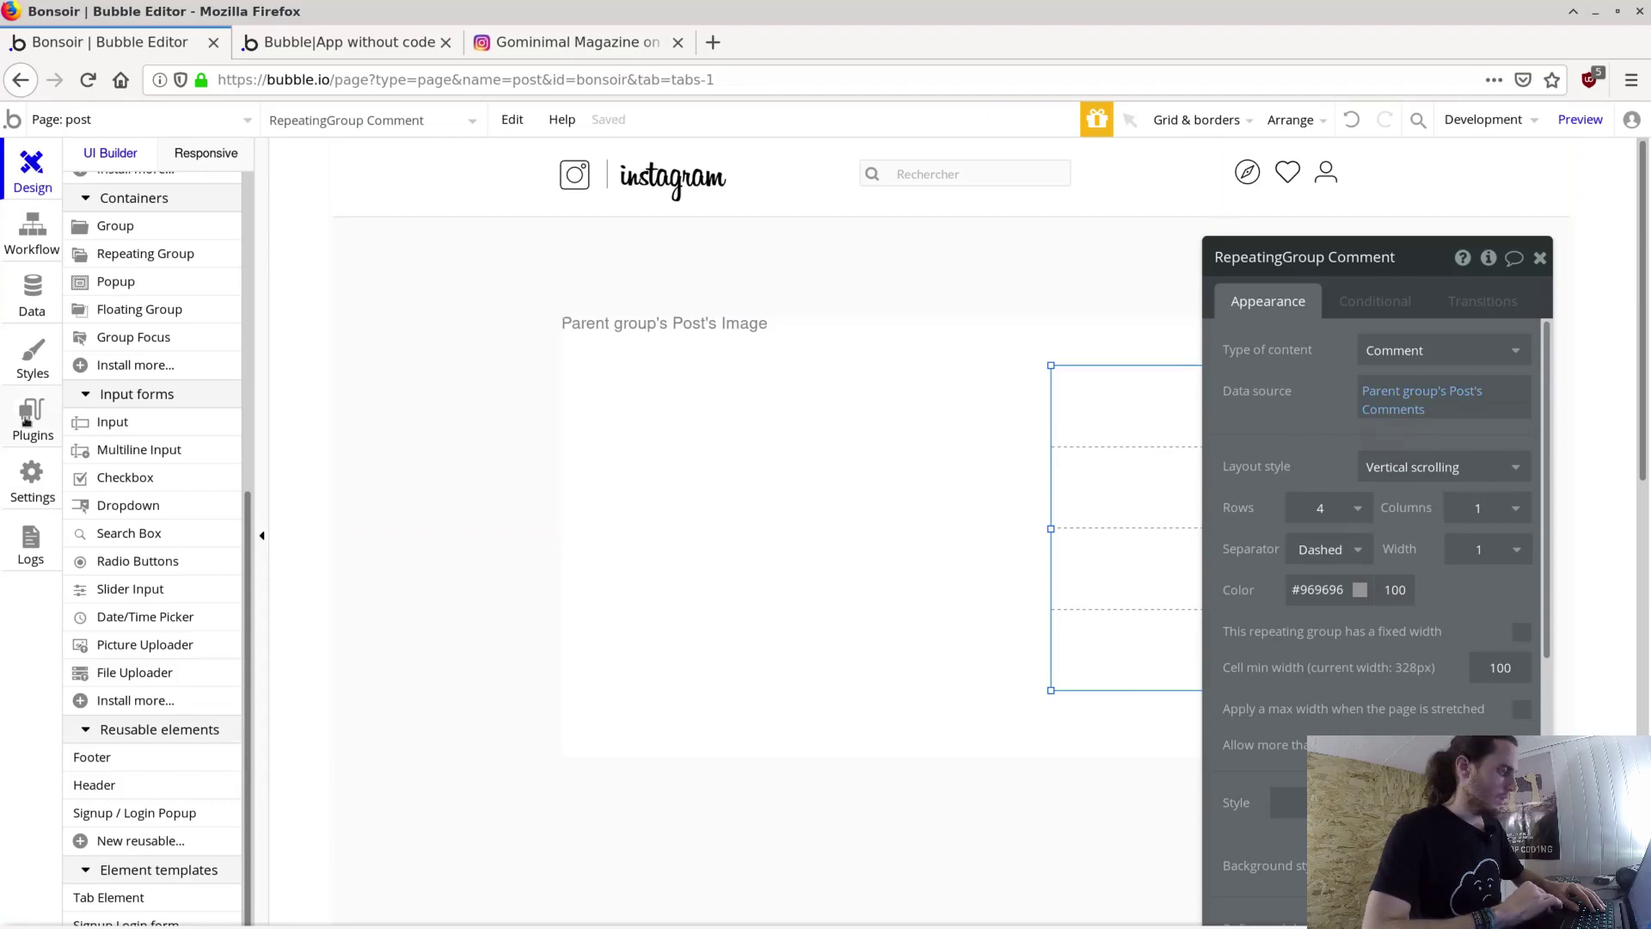
pyautogui.scroll(6, 86, 675)
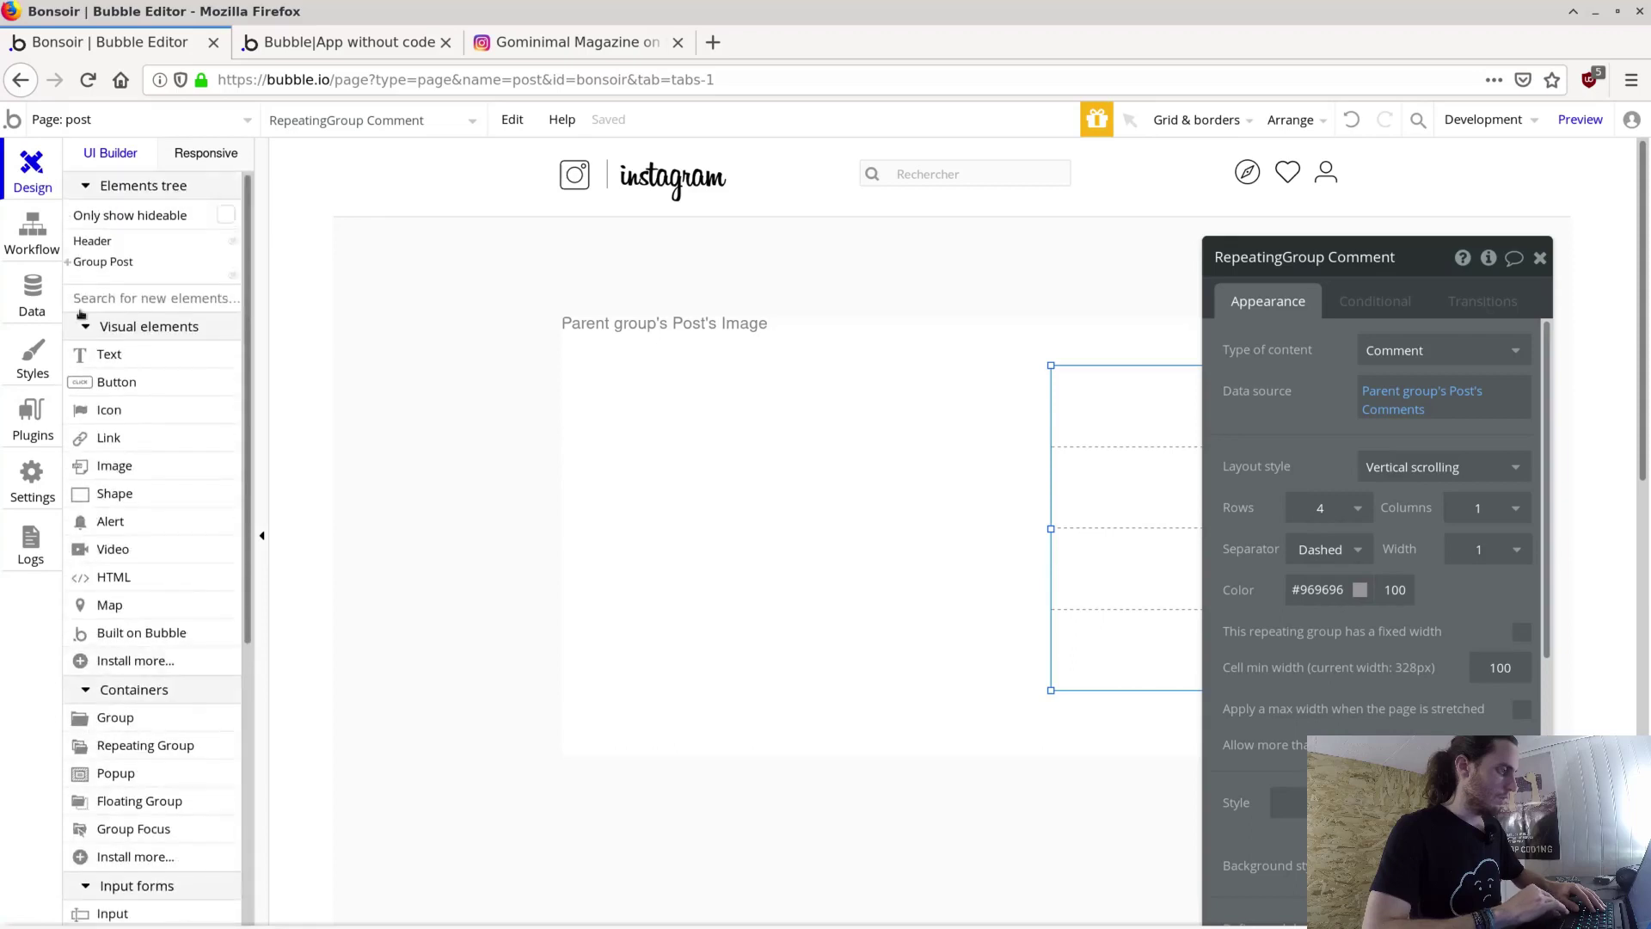
pyautogui.moveTo(114, 348); pyautogui.dragTo(1063, 394)
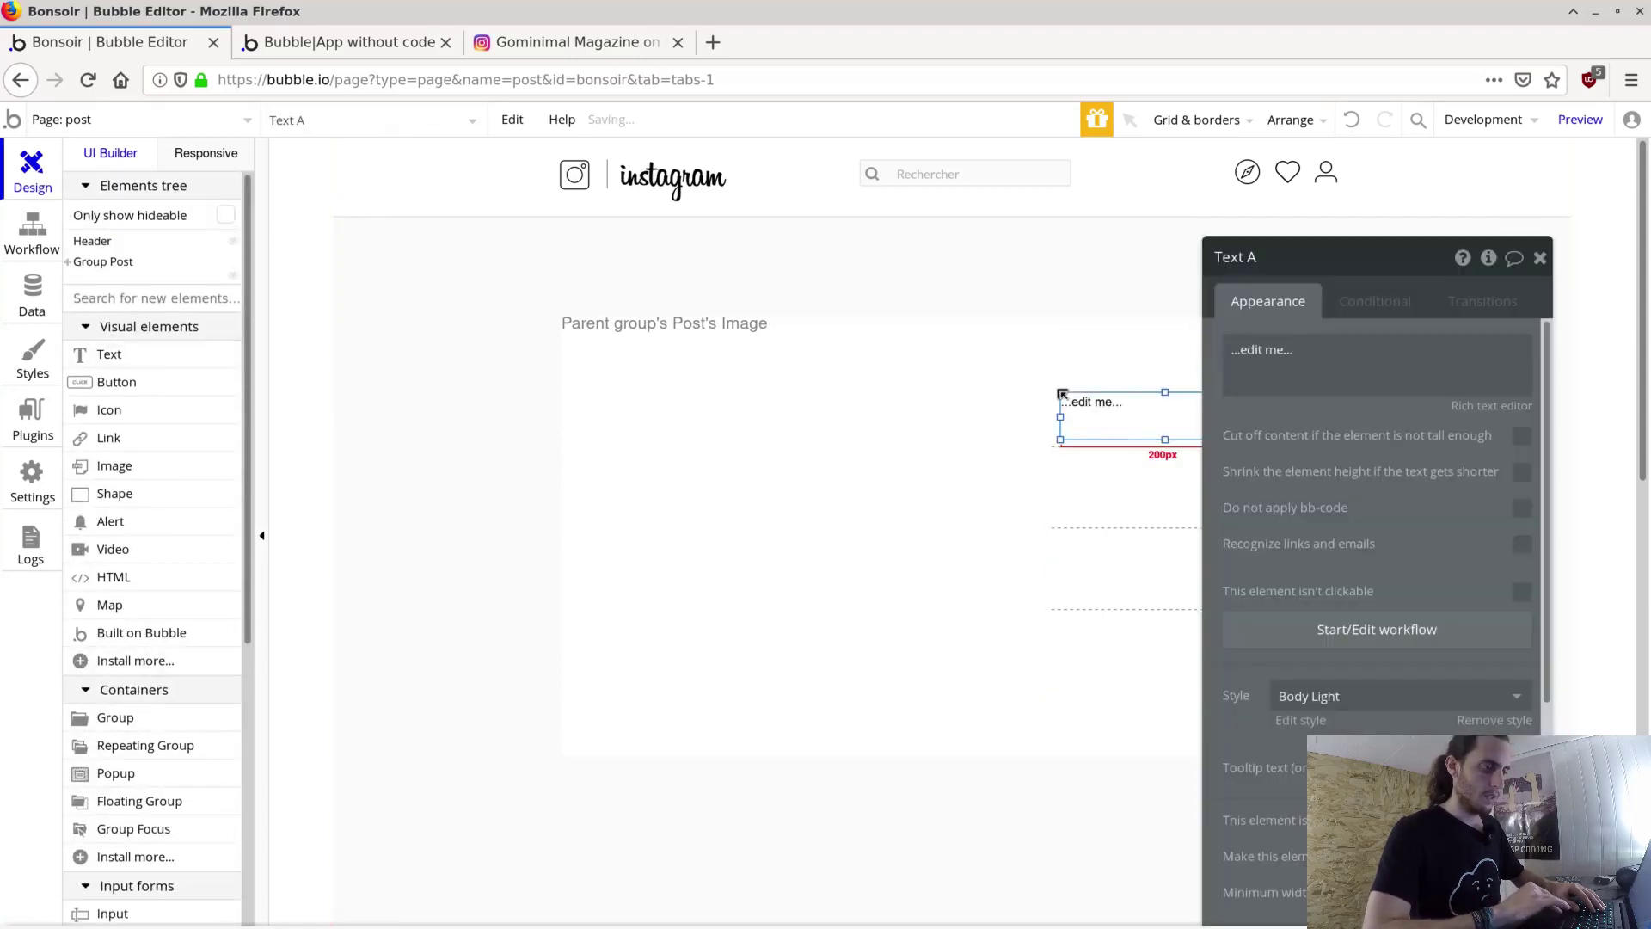
# Make the row text show Current cell's Comment's Creator's Username, unstyled and bold, resized to one line
pyautogui.click(1334, 367)
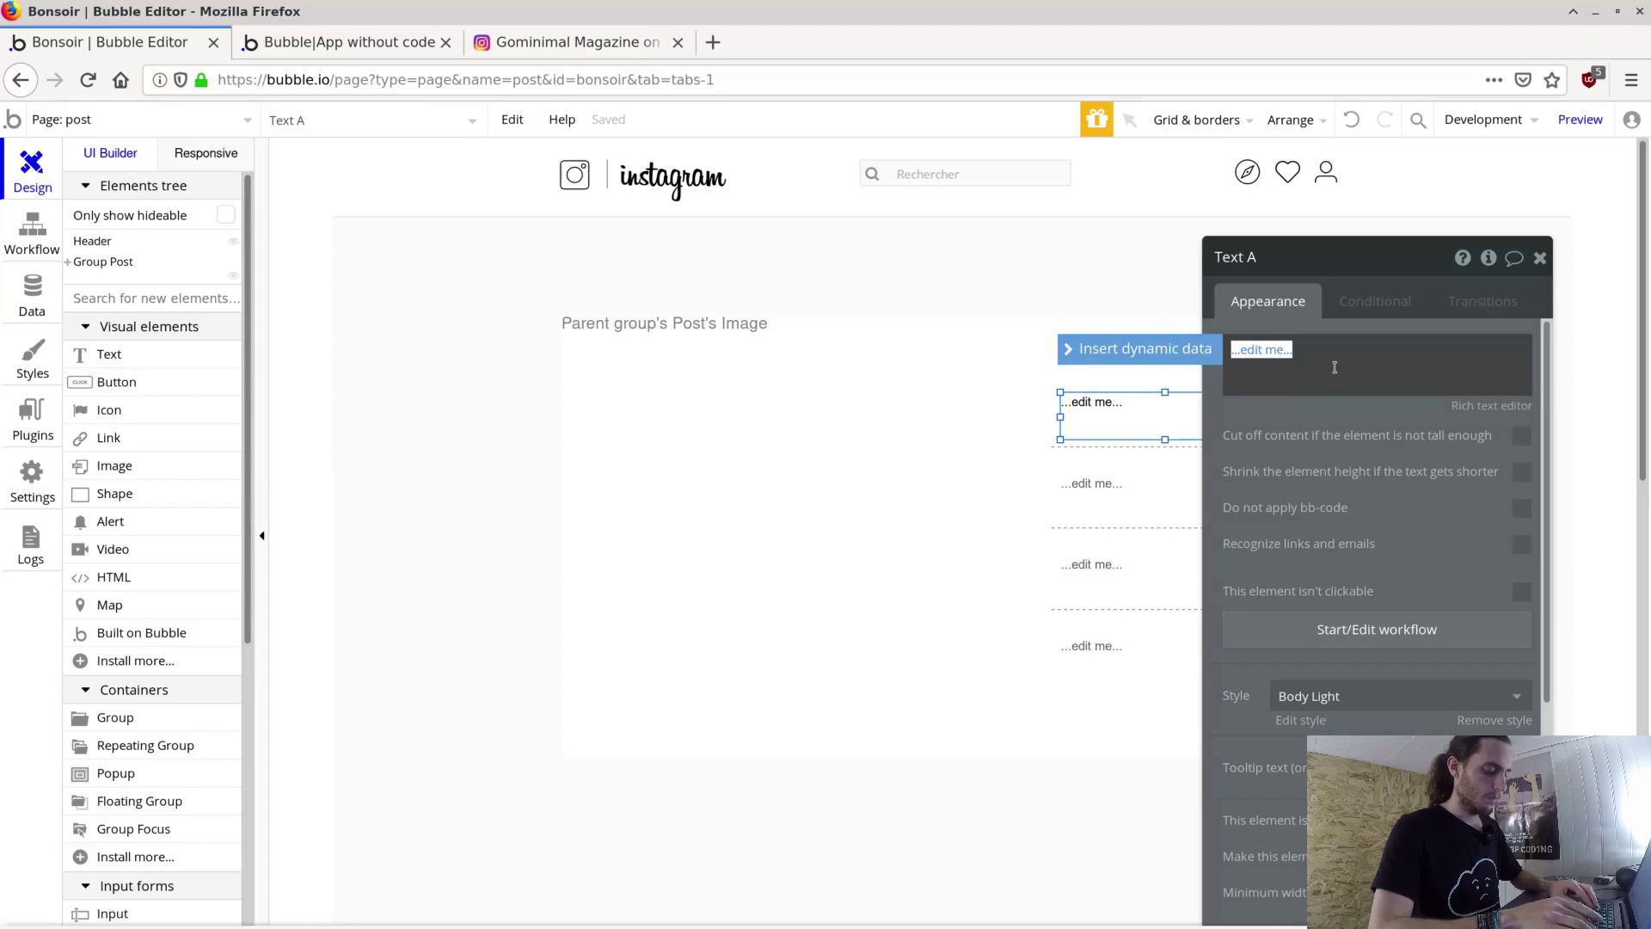
pyautogui.click(1193, 355)
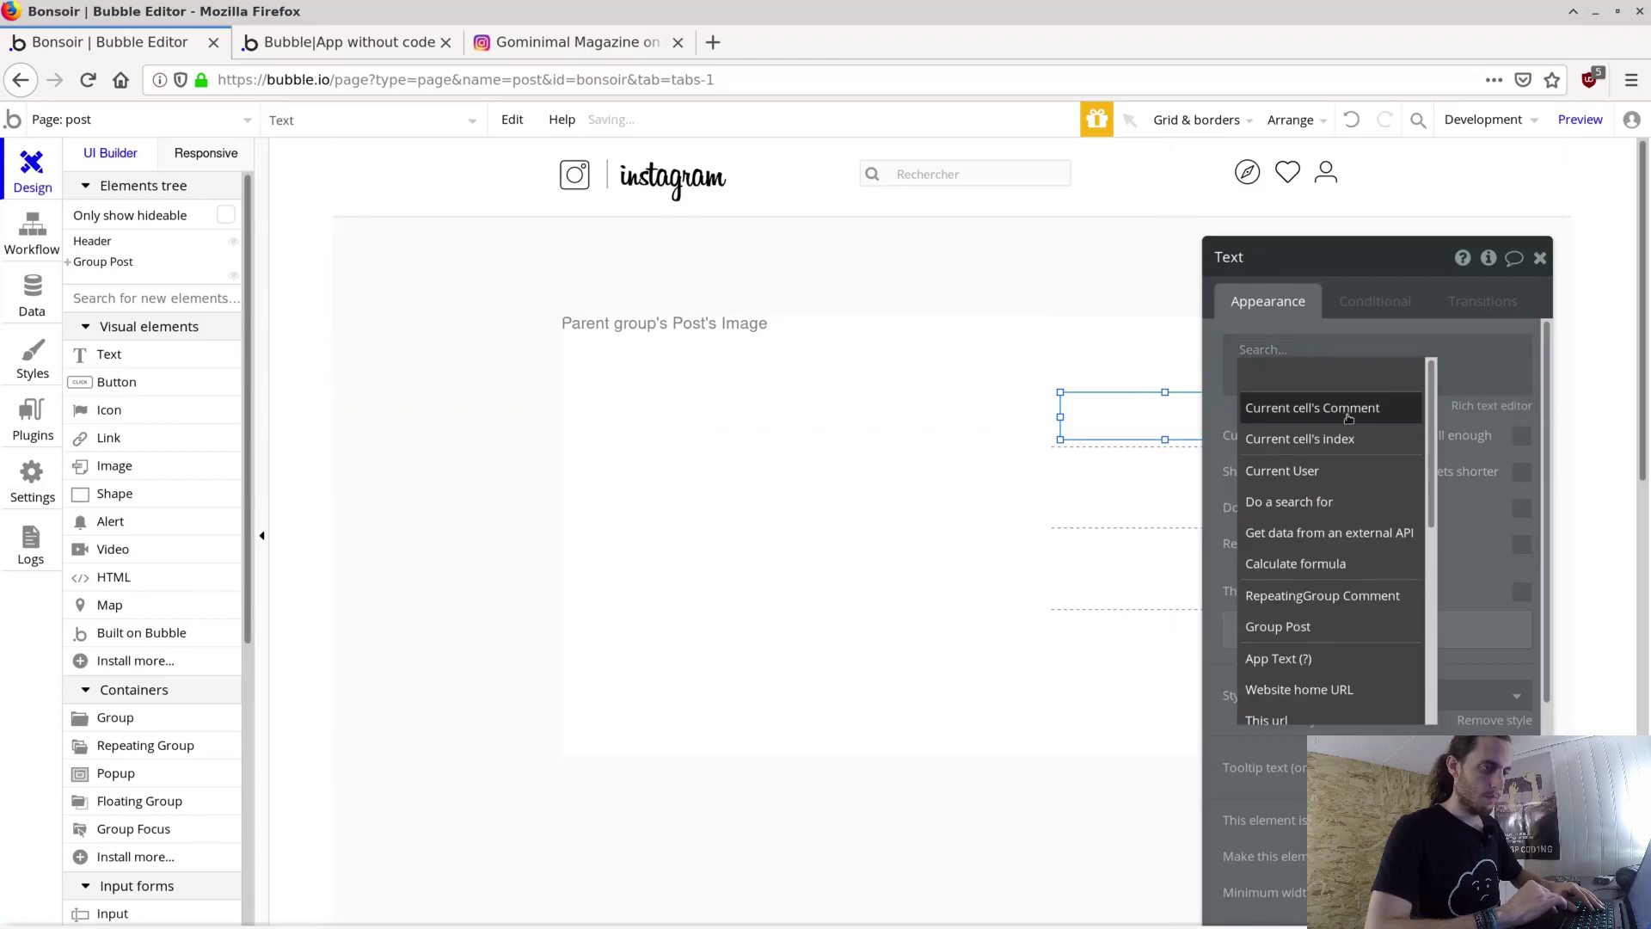
pyautogui.click(1348, 410)
pyautogui.click(1447, 411)
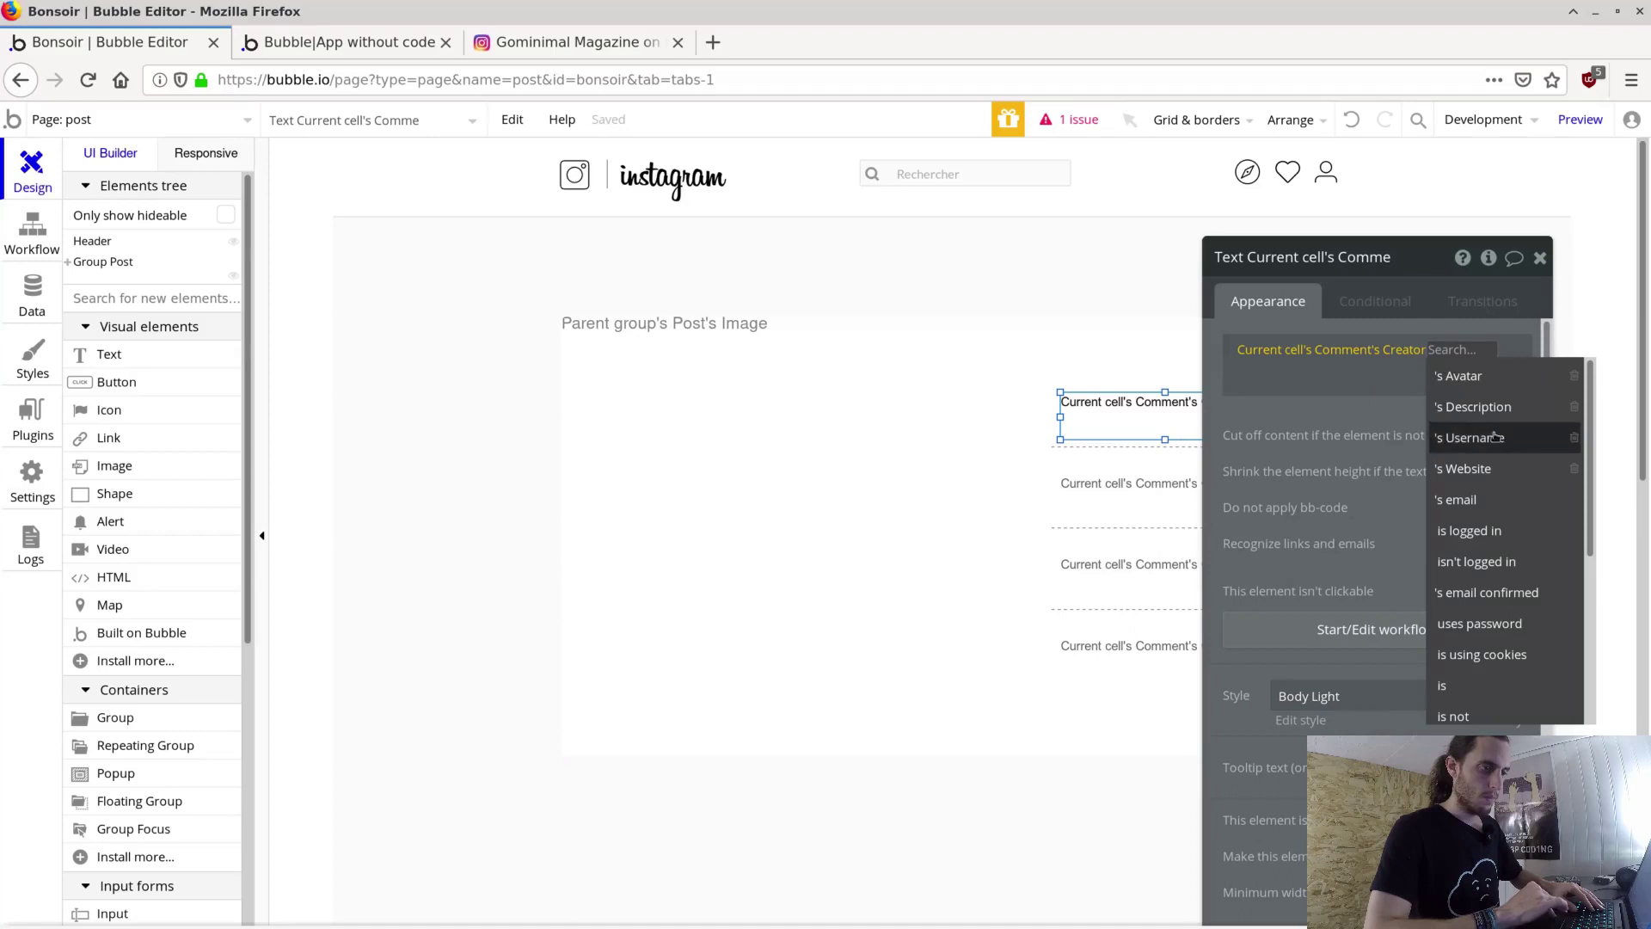
pyautogui.click(1493, 438)
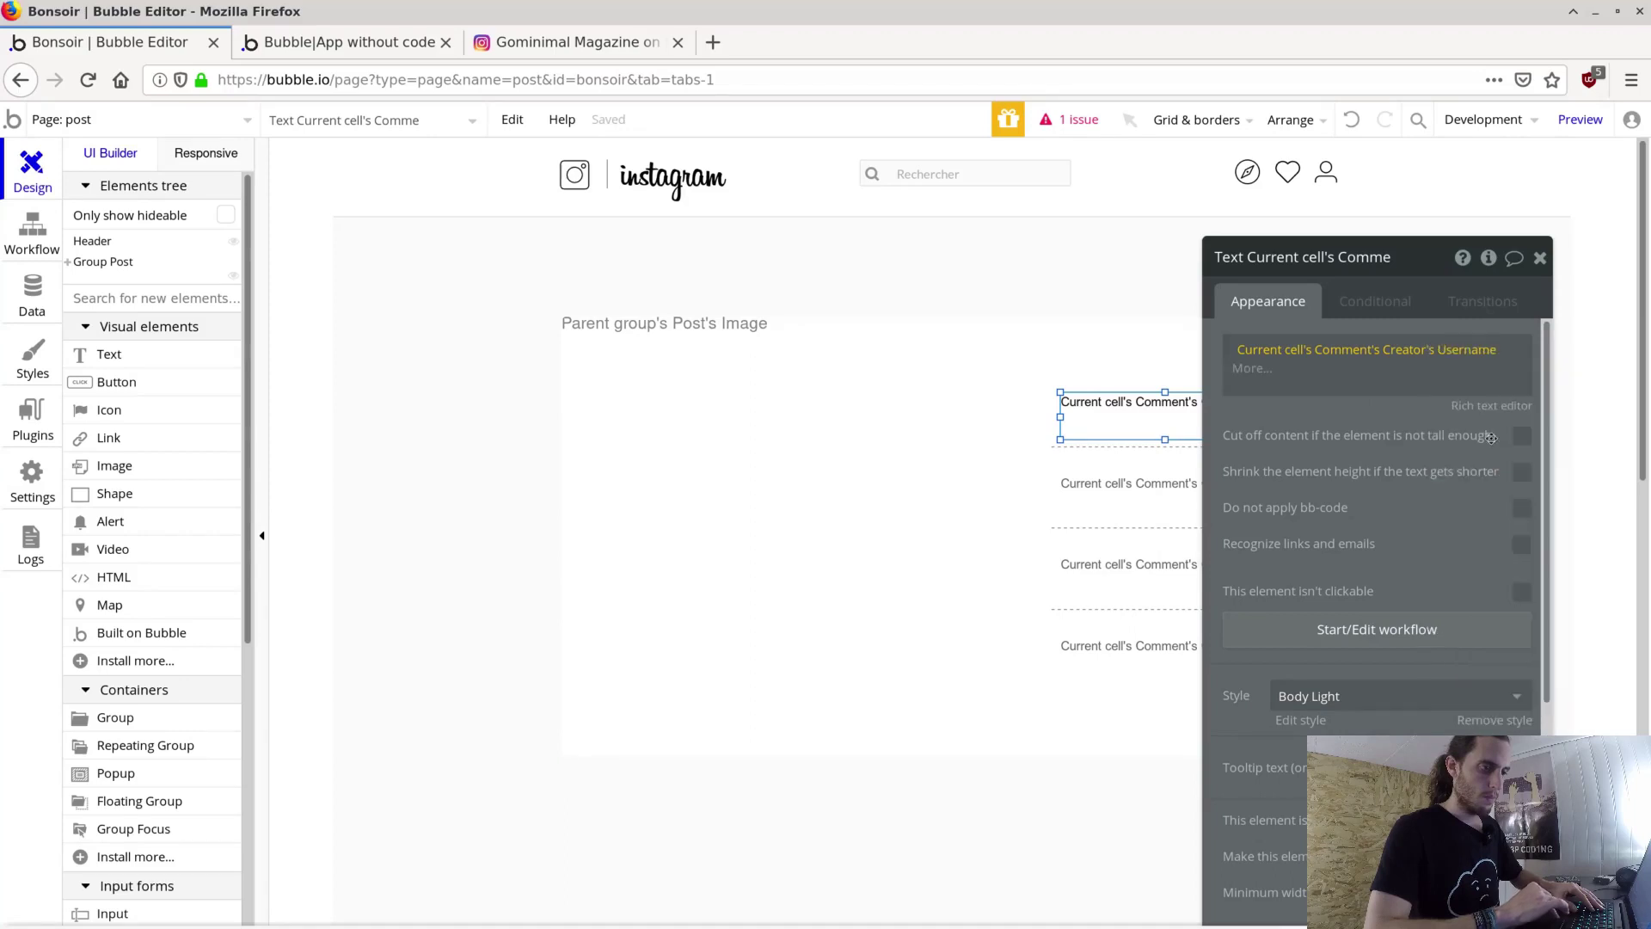
pyautogui.click(1471, 722)
pyautogui.click(1239, 800)
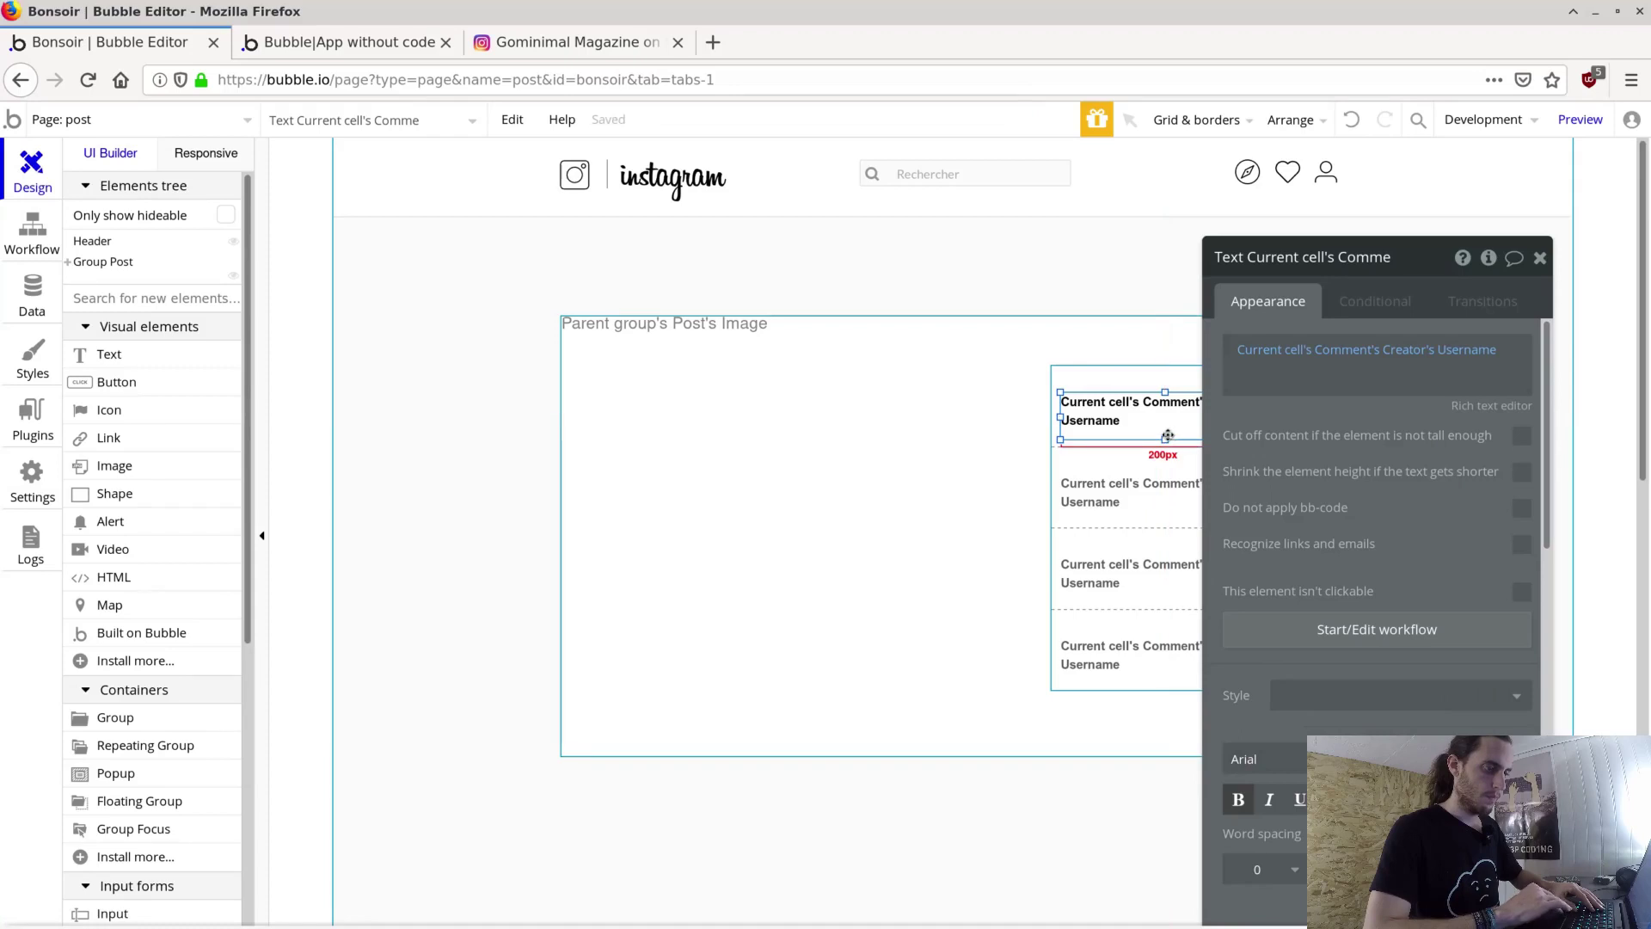
pyautogui.click(1542, 258)
pyautogui.moveTo(1261, 419); pyautogui.dragTo(1374, 418)
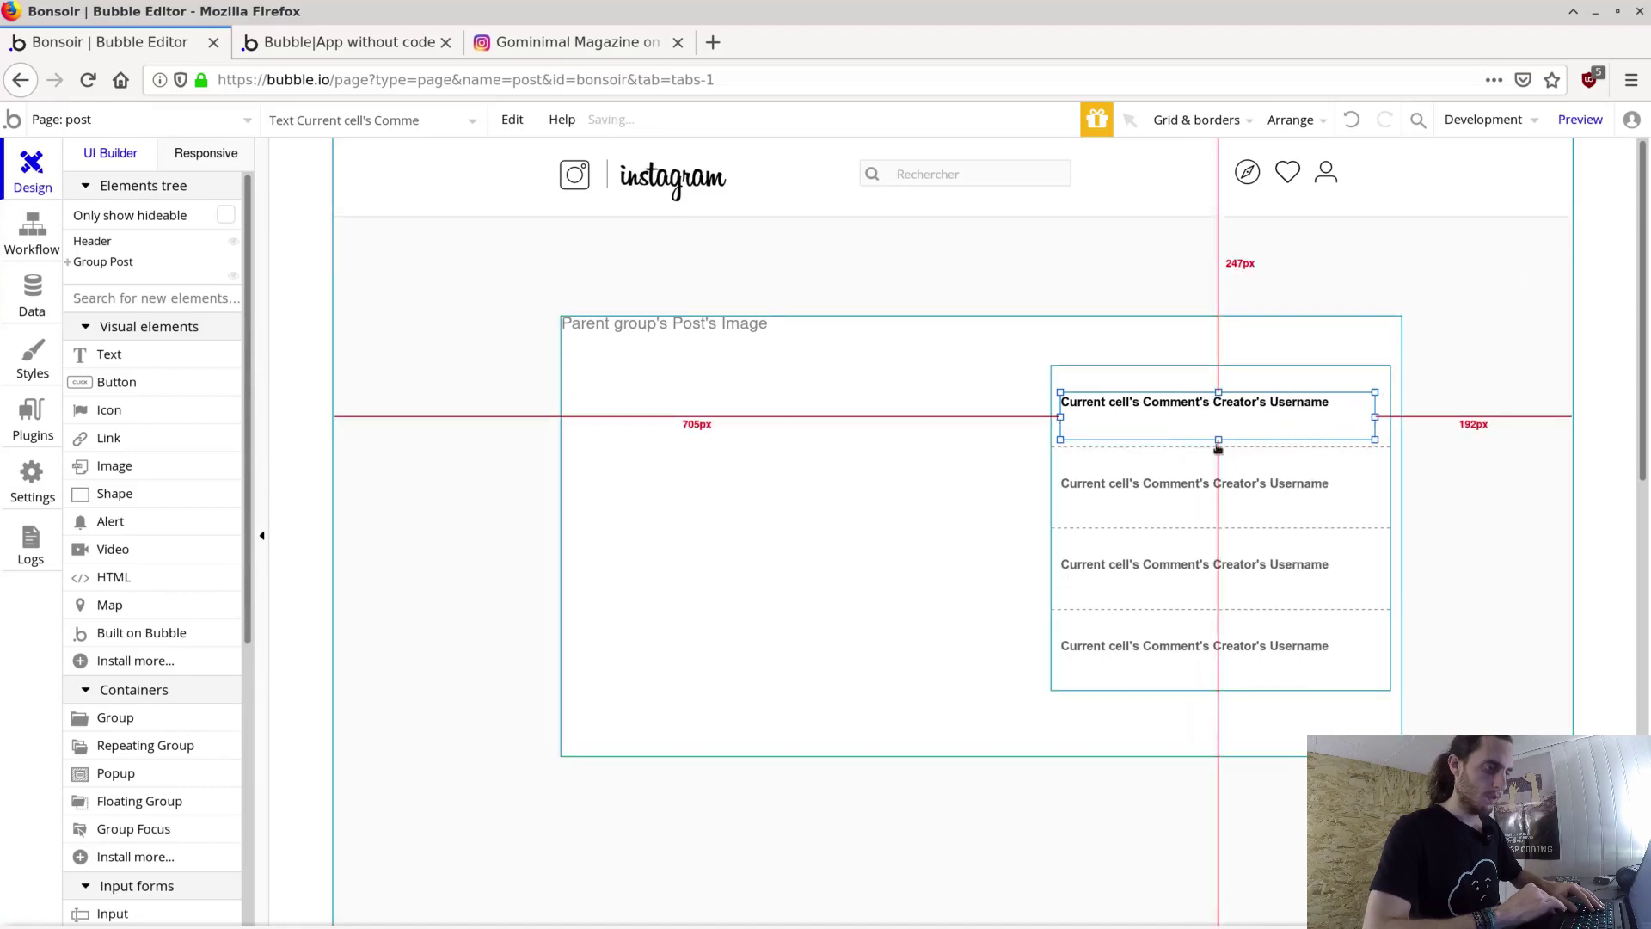
pyautogui.moveTo(1219, 433); pyautogui.dragTo(1218, 416)
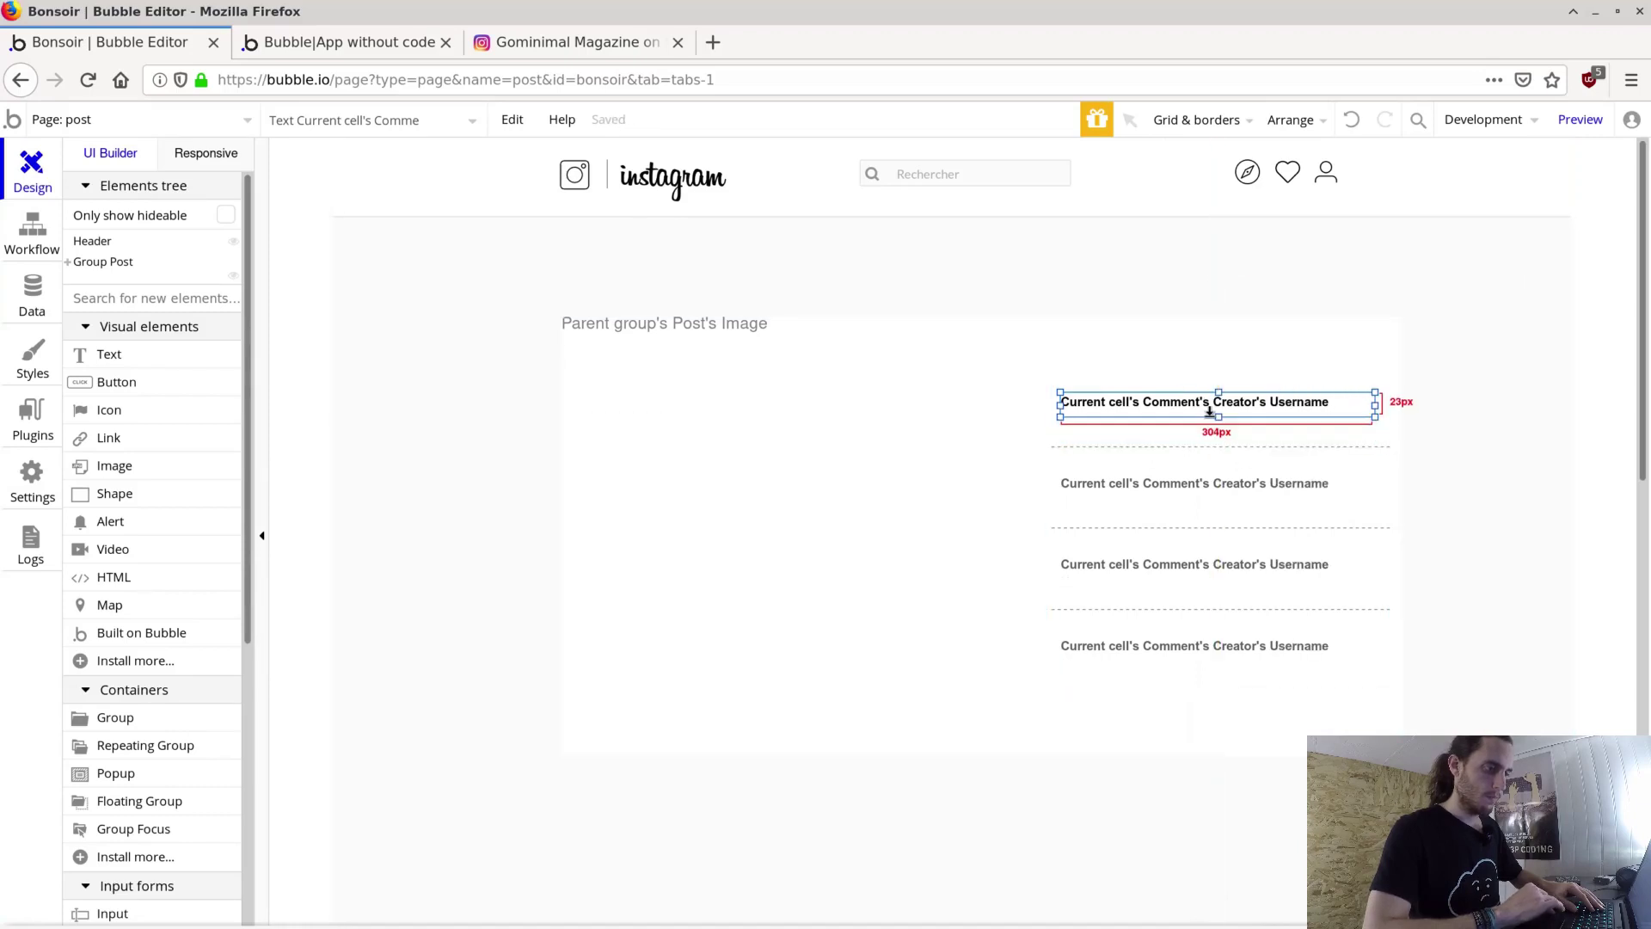
# Add a second text below showing Current cell's Comment's comment
pyautogui.click(124, 359)
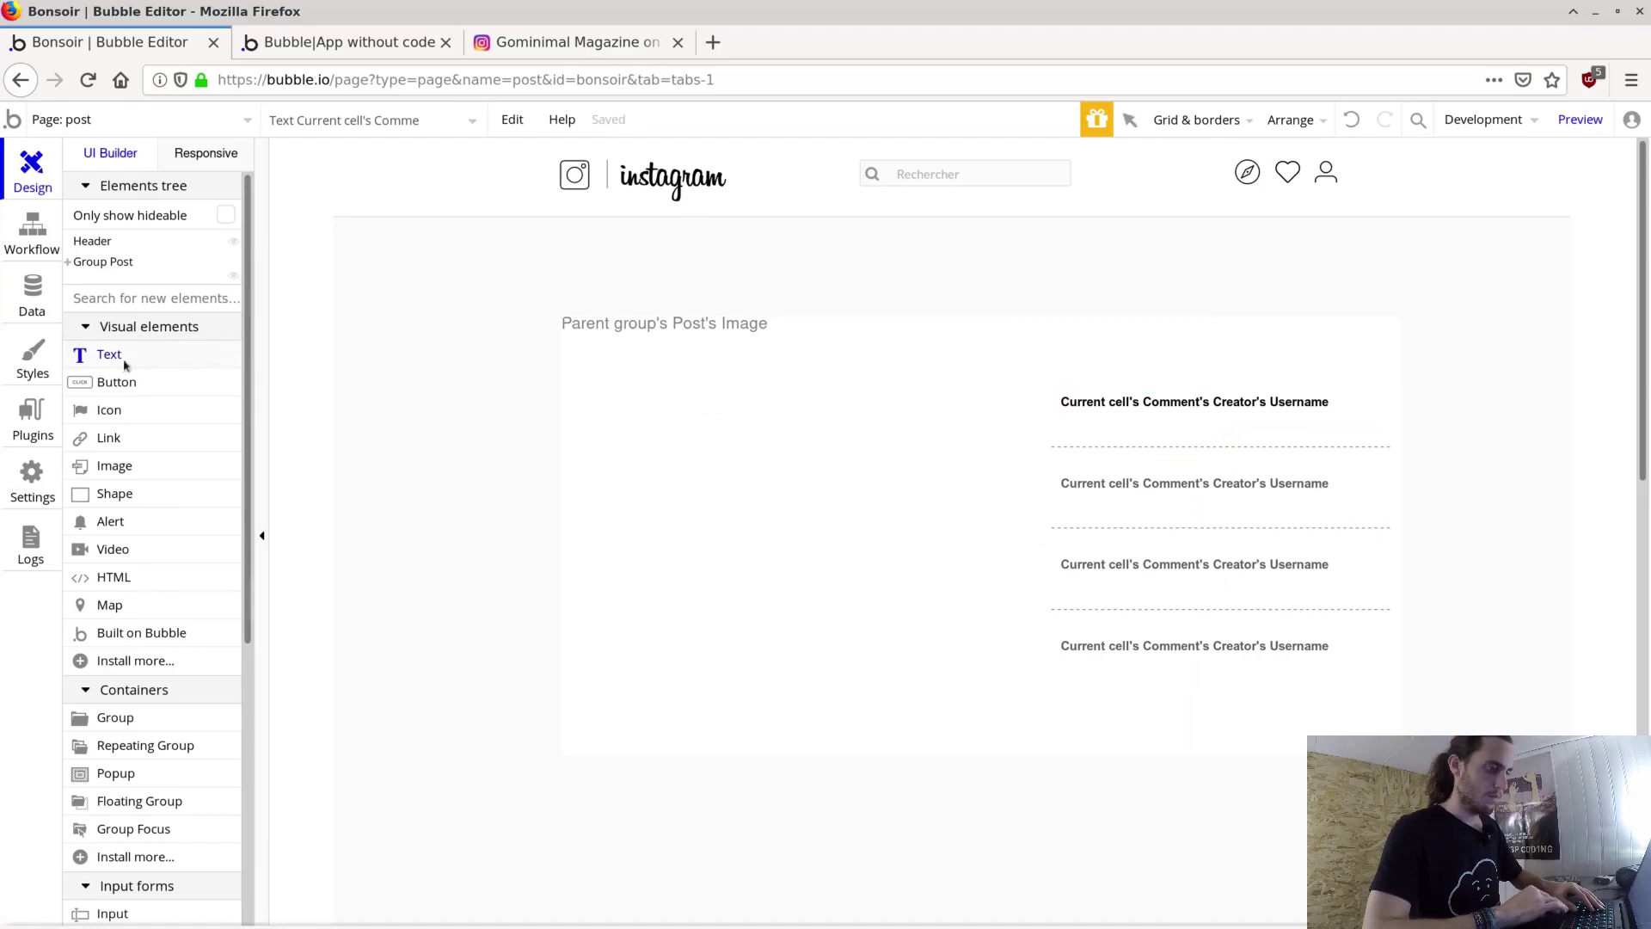
pyautogui.moveTo(1058, 410); pyautogui.dragTo(1382, 438)
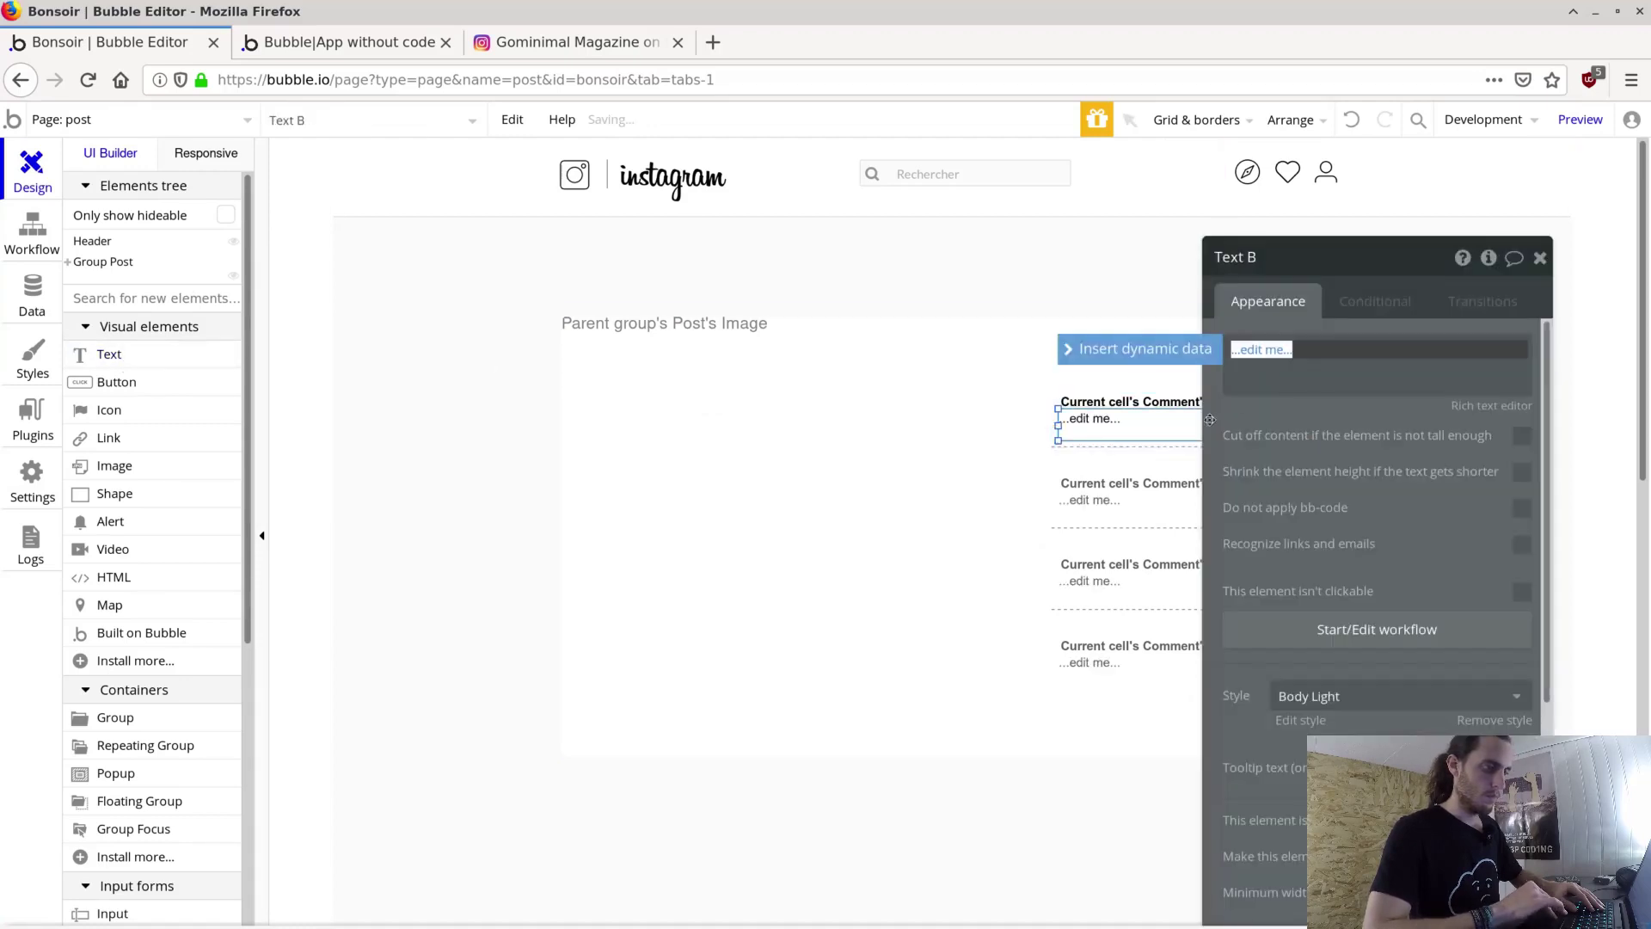
pyautogui.click(1121, 353)
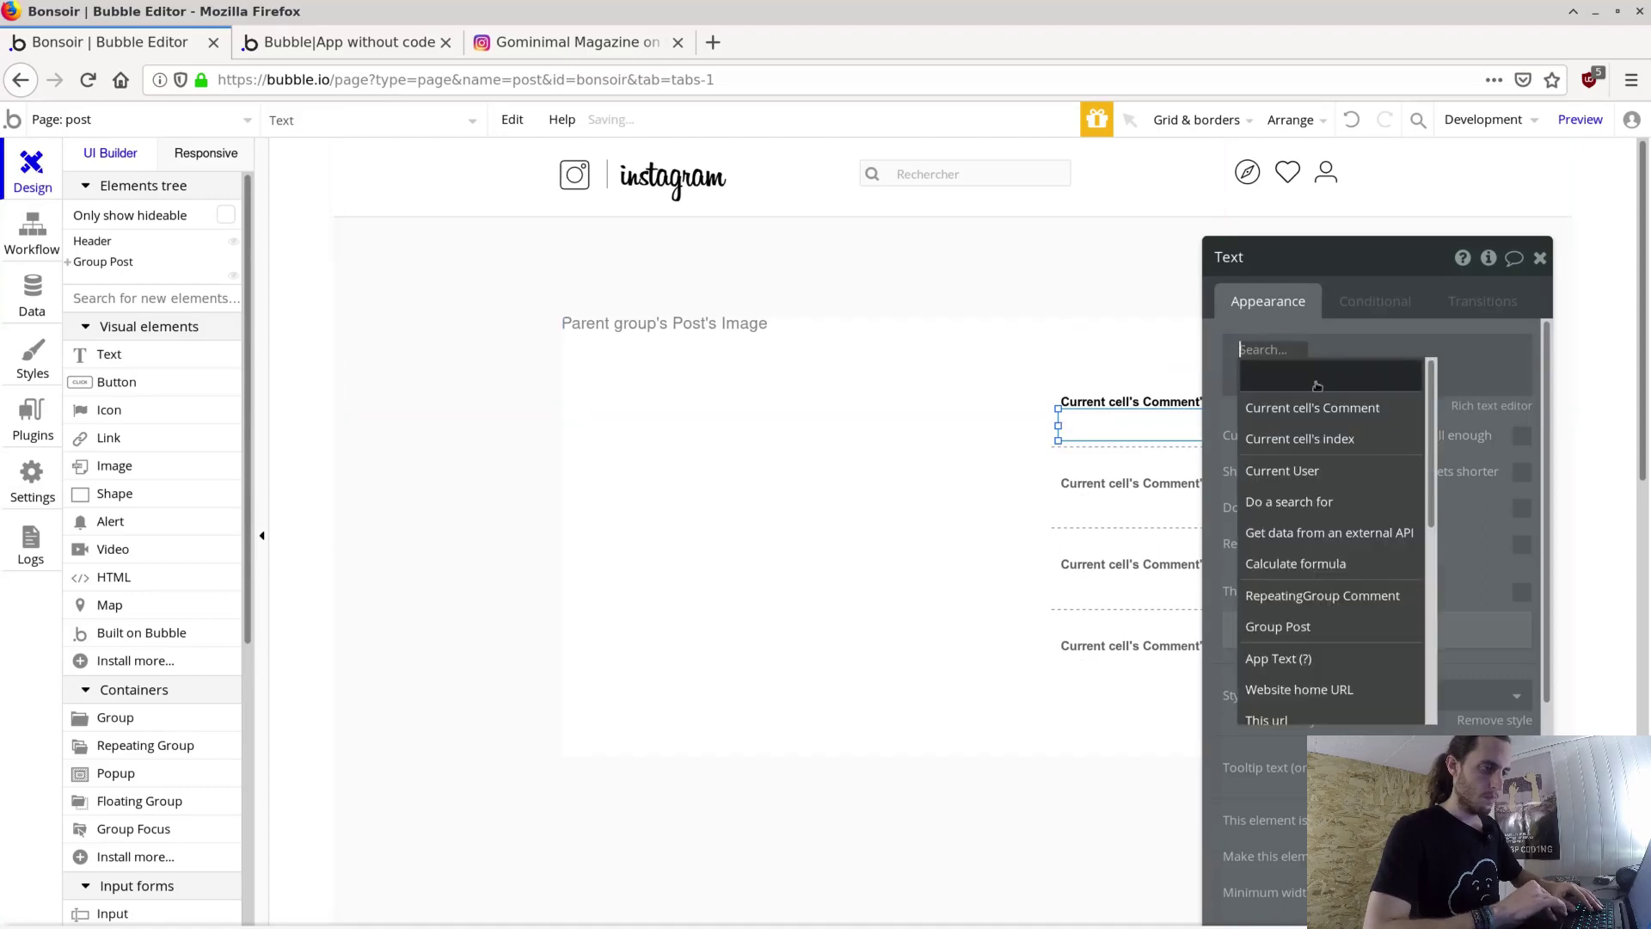
pyautogui.click(1352, 421)
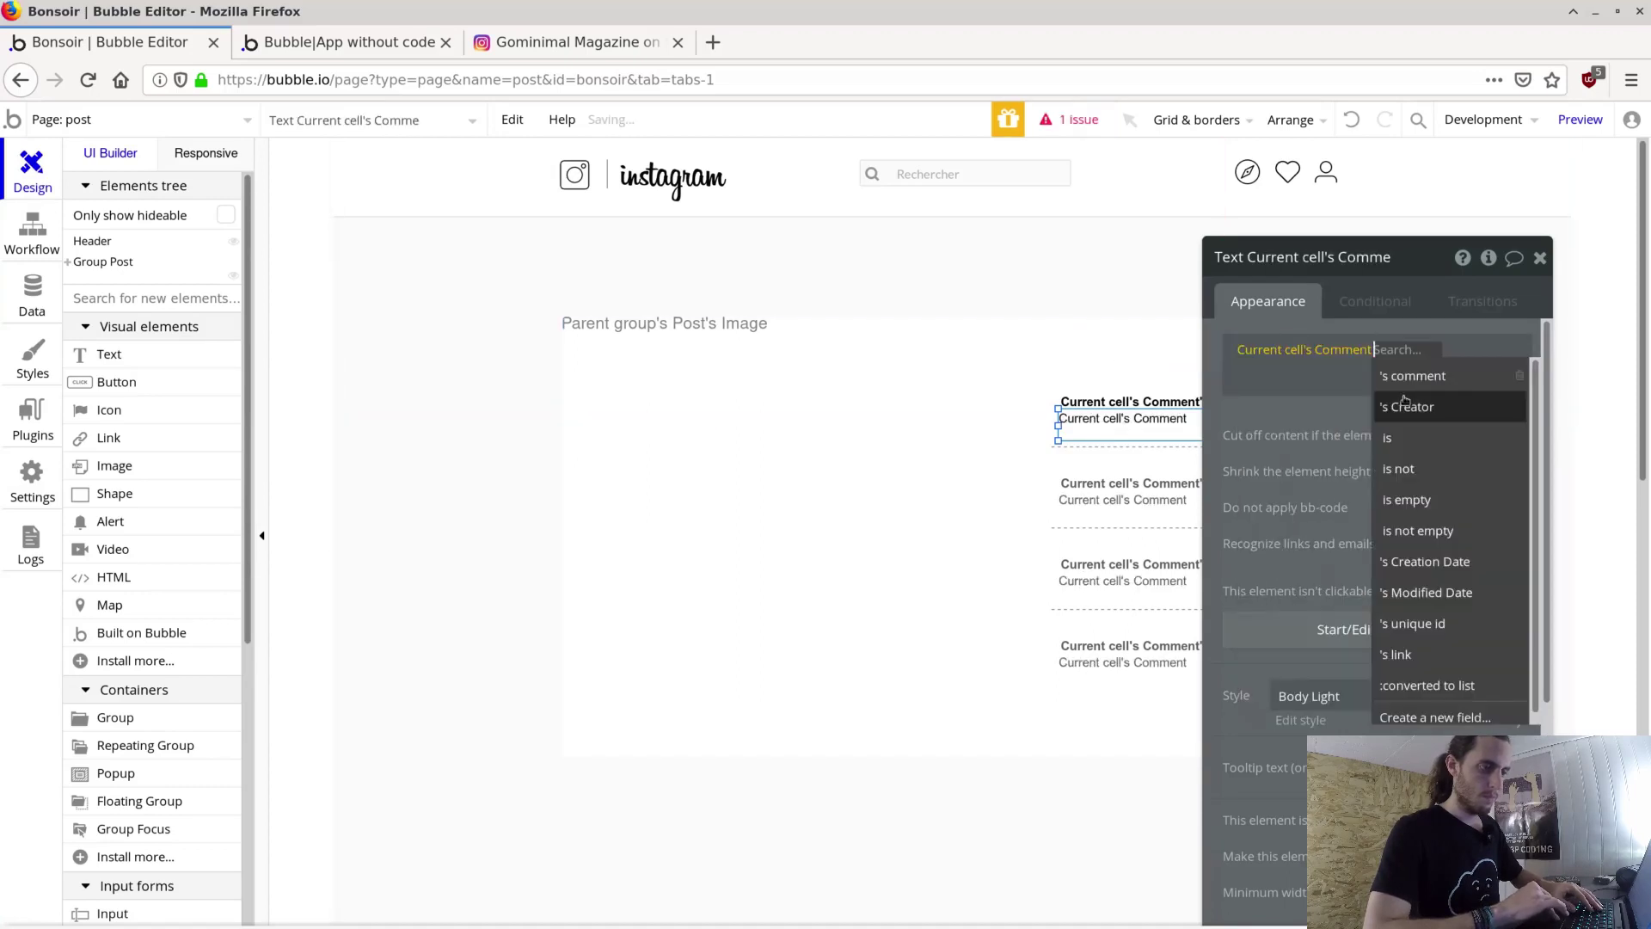
pyautogui.click(1447, 390)
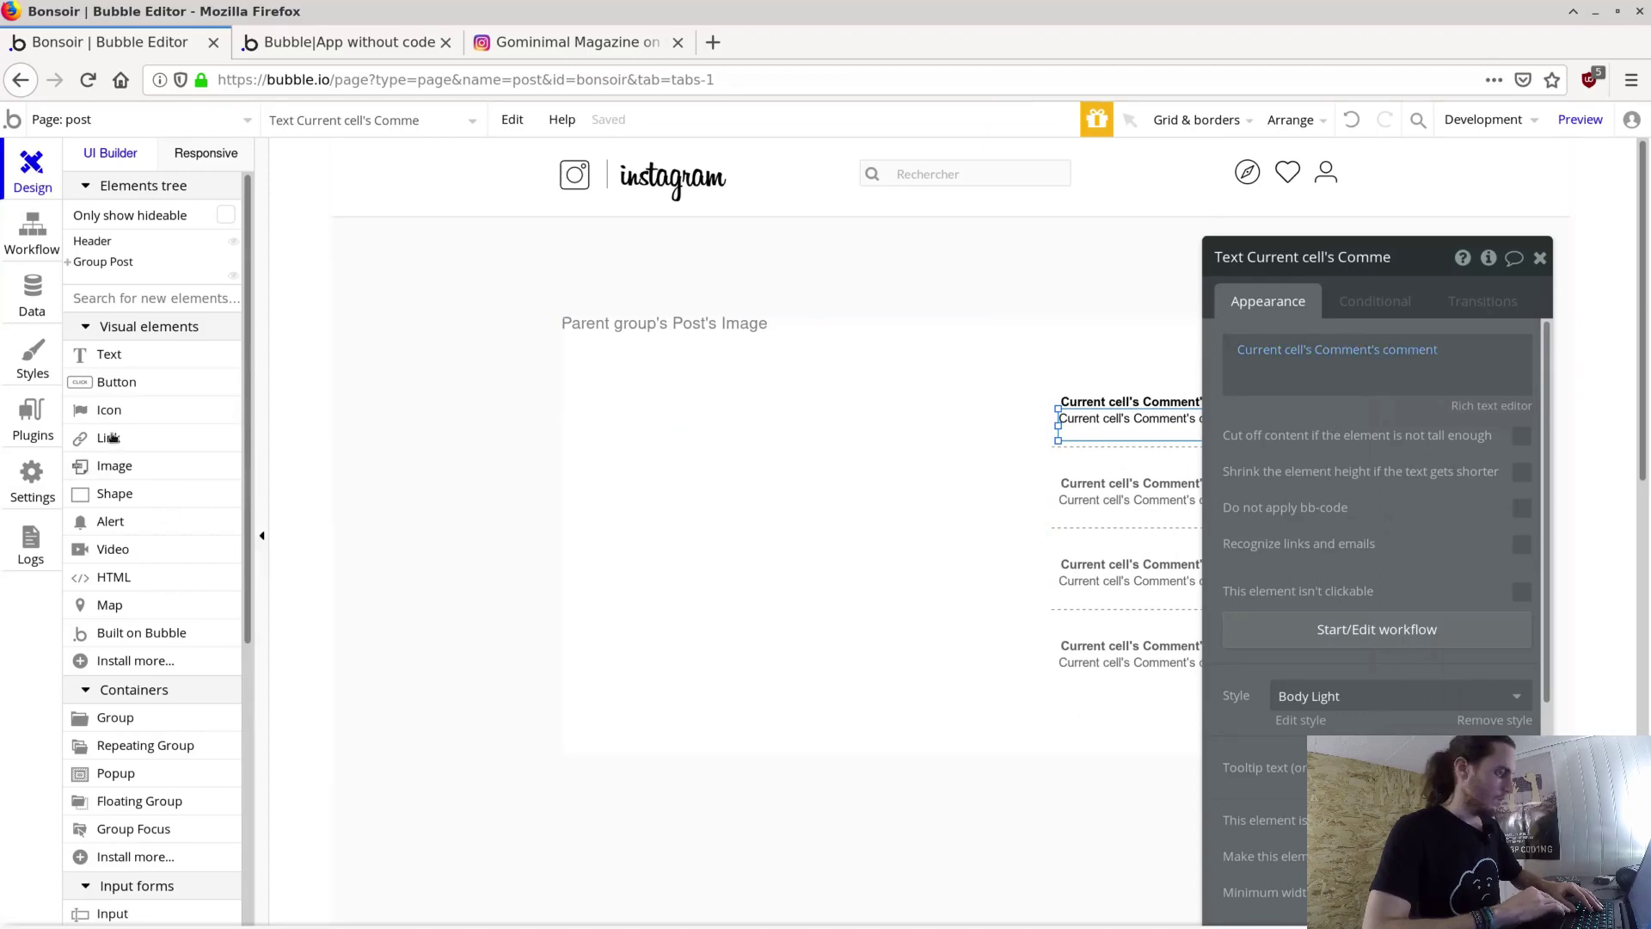
pyautogui.scroll(-5, 148, 421)
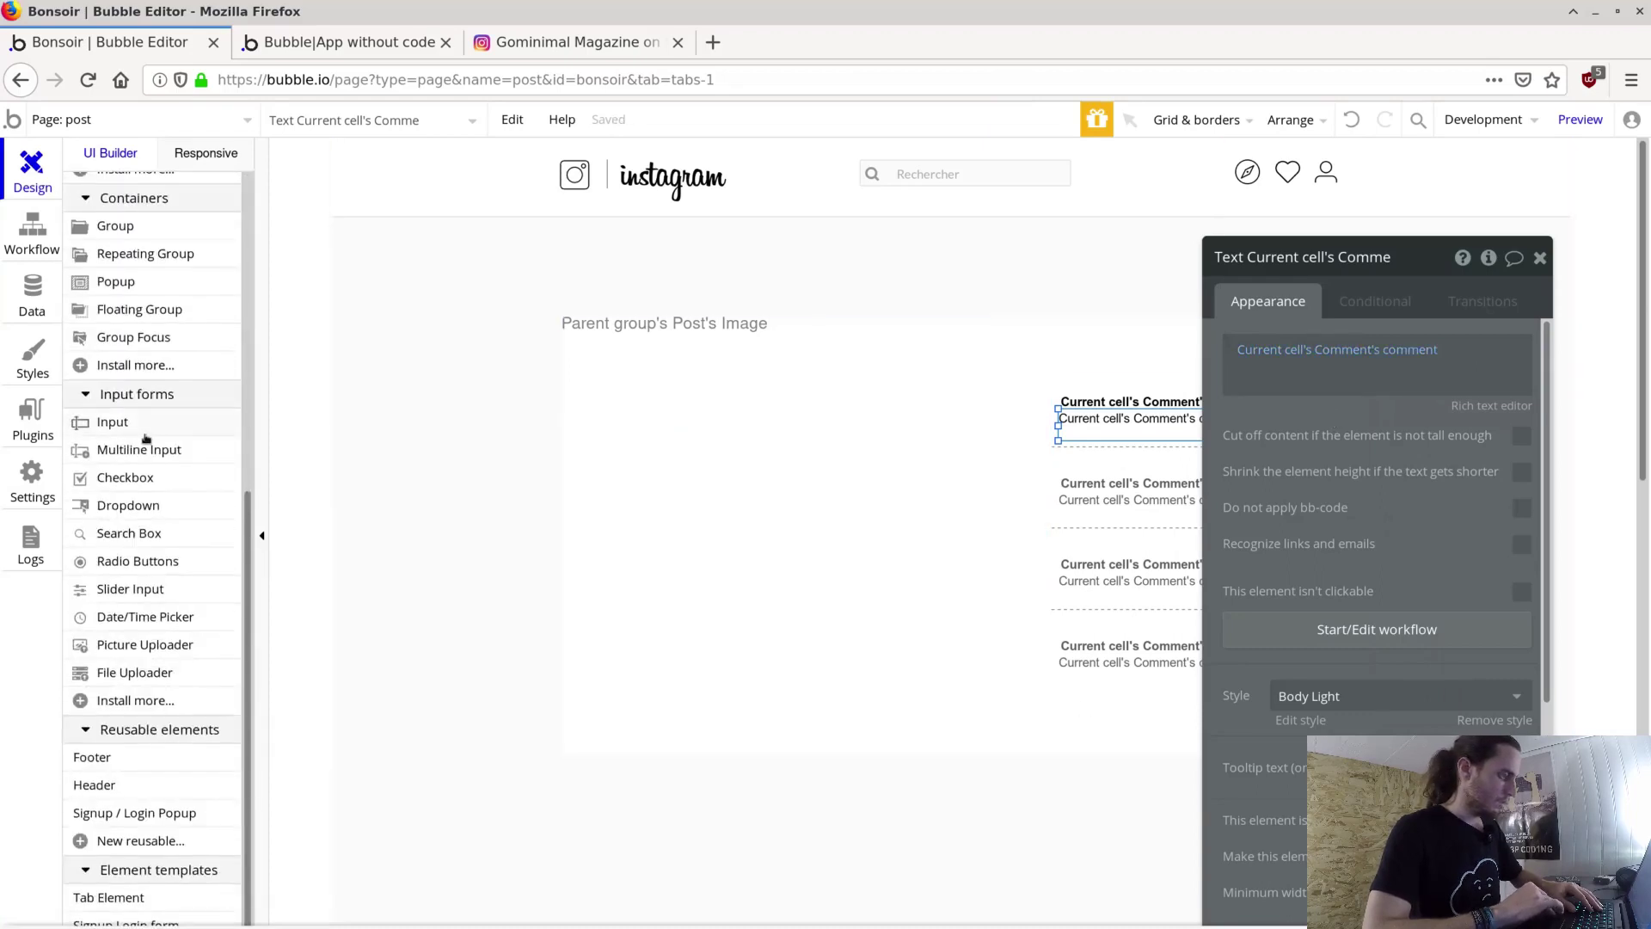
pyautogui.click(141, 433)
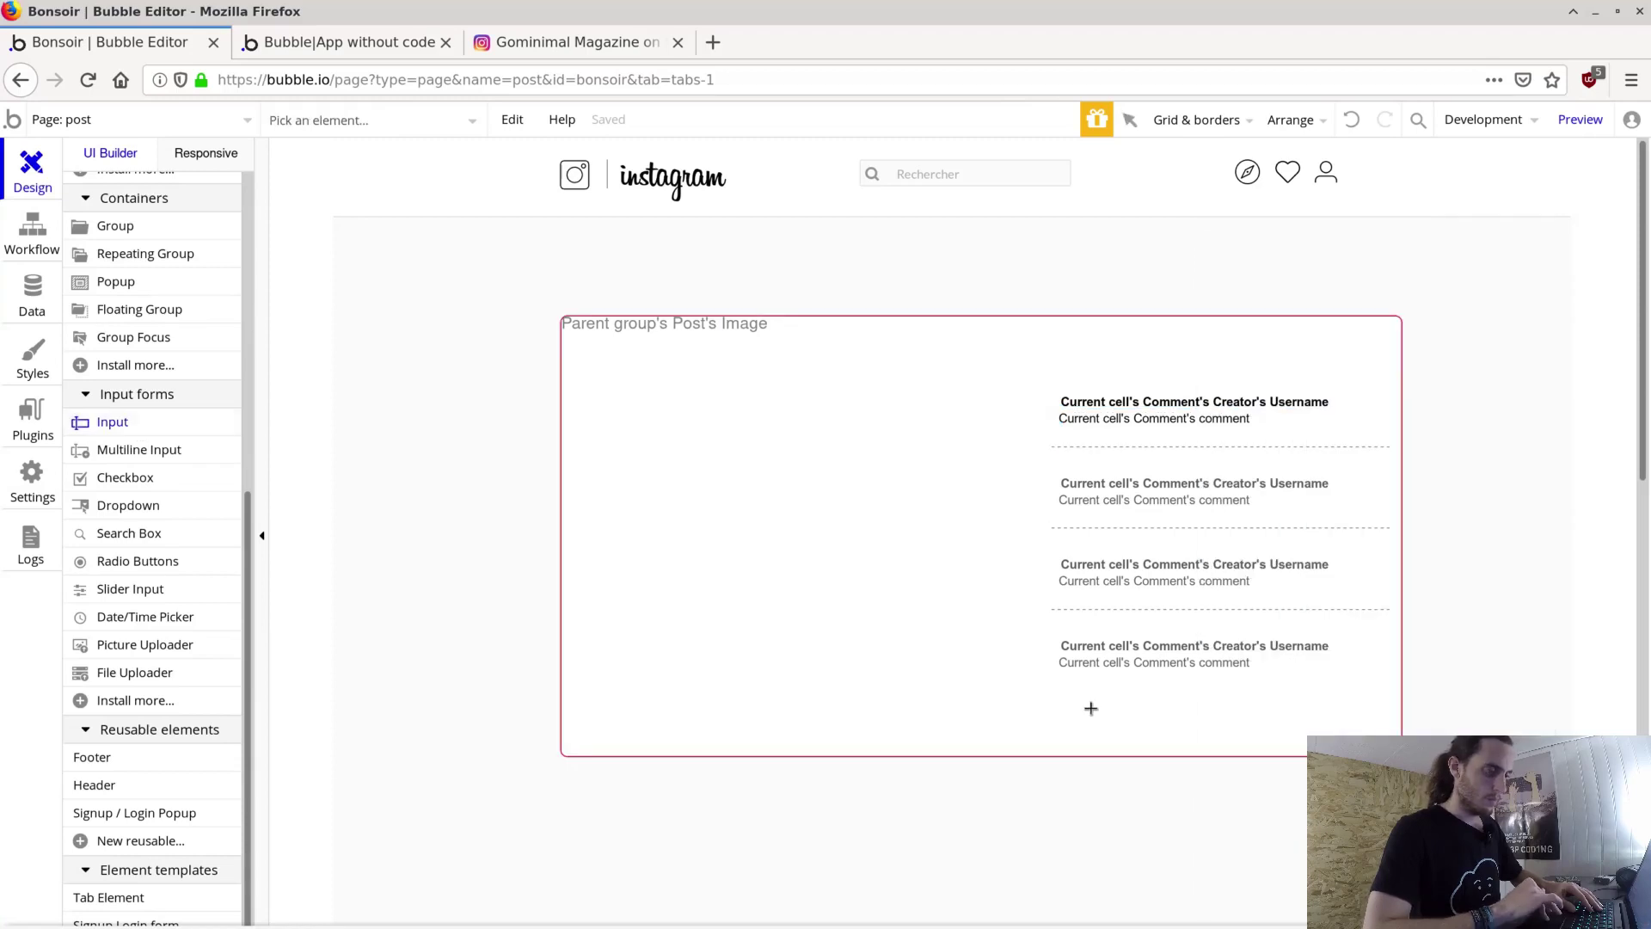
# Add a comment input under the list with placeholder 'Envoyer un commentaire'
pyautogui.moveTo(1066, 707); pyautogui.dragTo(1314, 737)
pyautogui.write('Envoyer un commentaire')
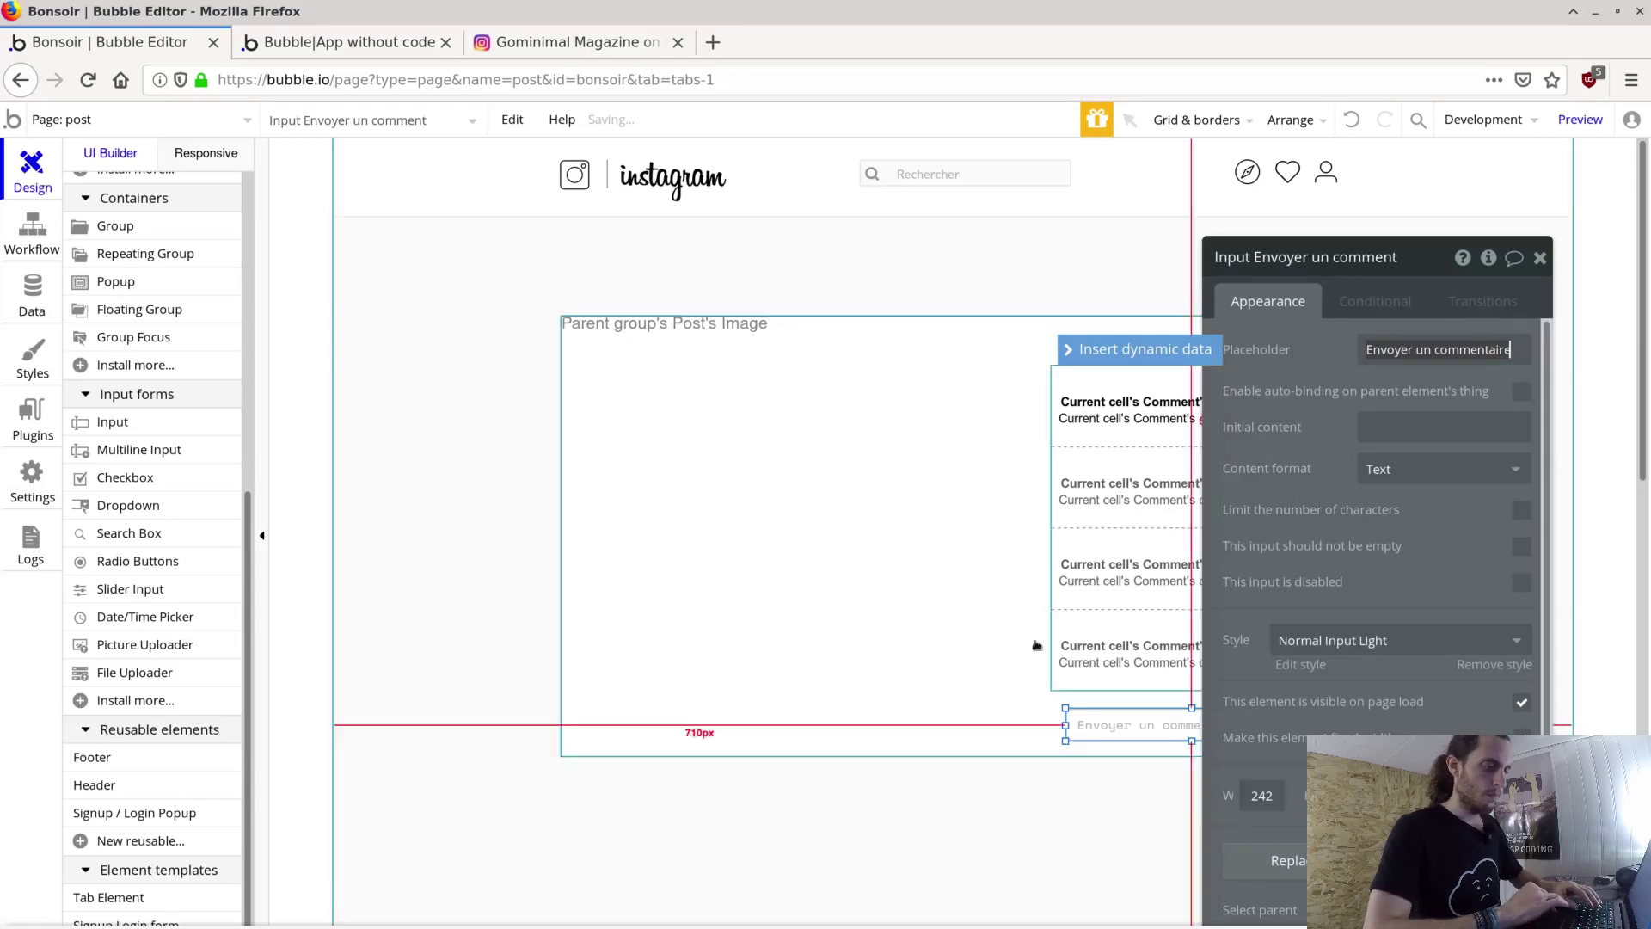
pyautogui.click(1540, 260)
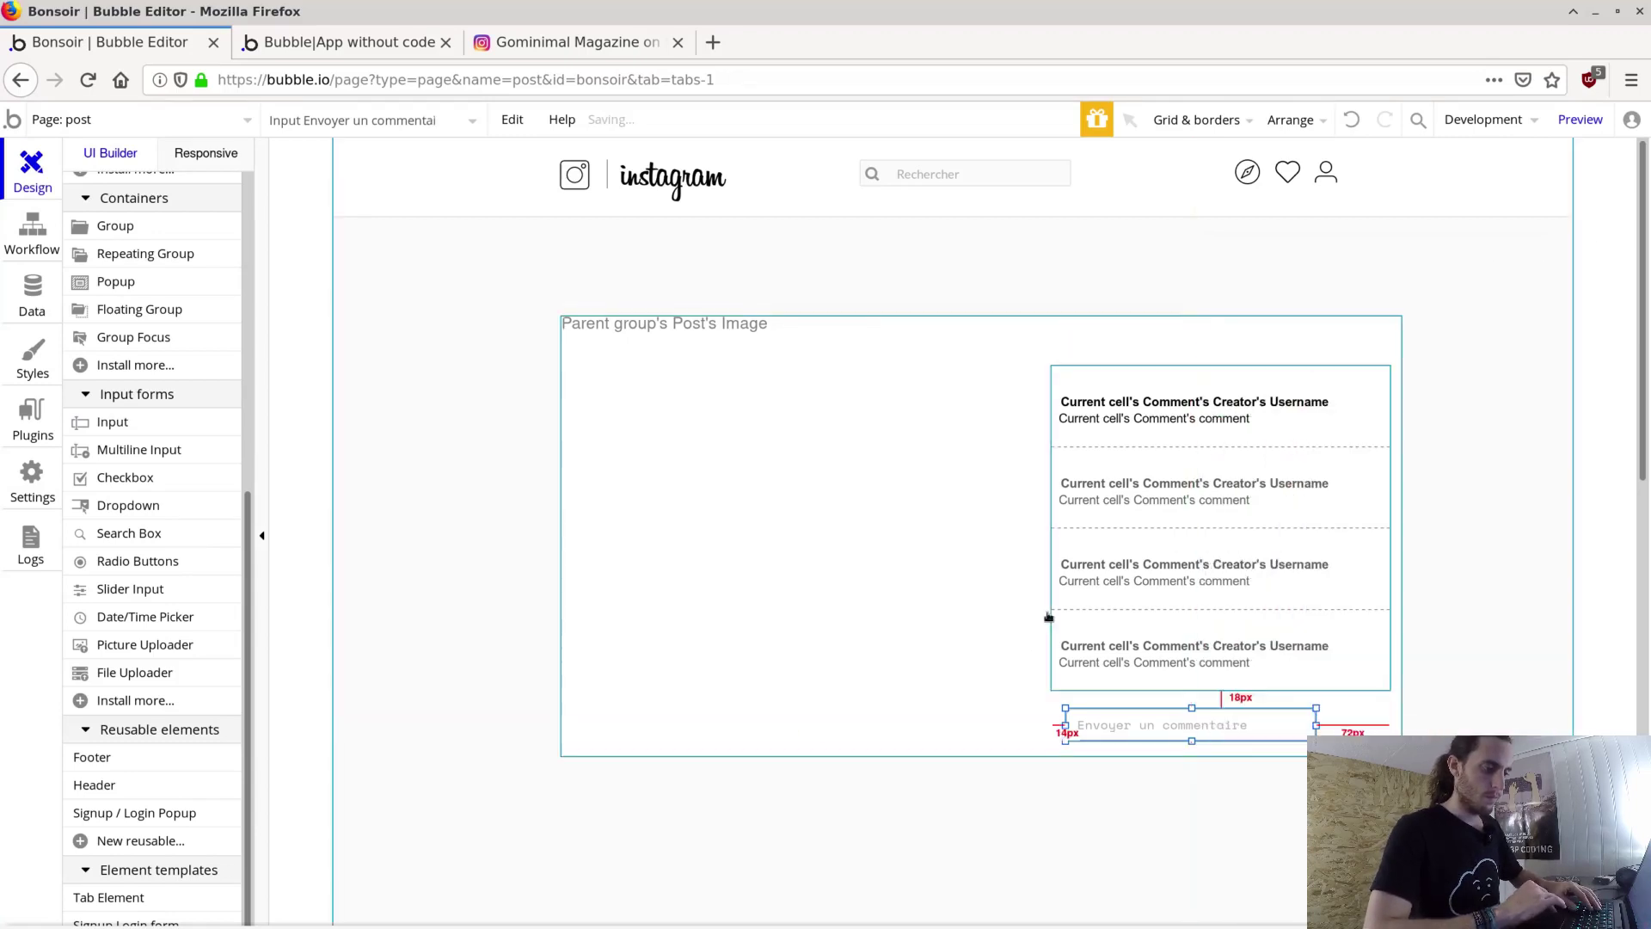
pyautogui.moveTo(1117, 712); pyautogui.dragTo(1111, 720)
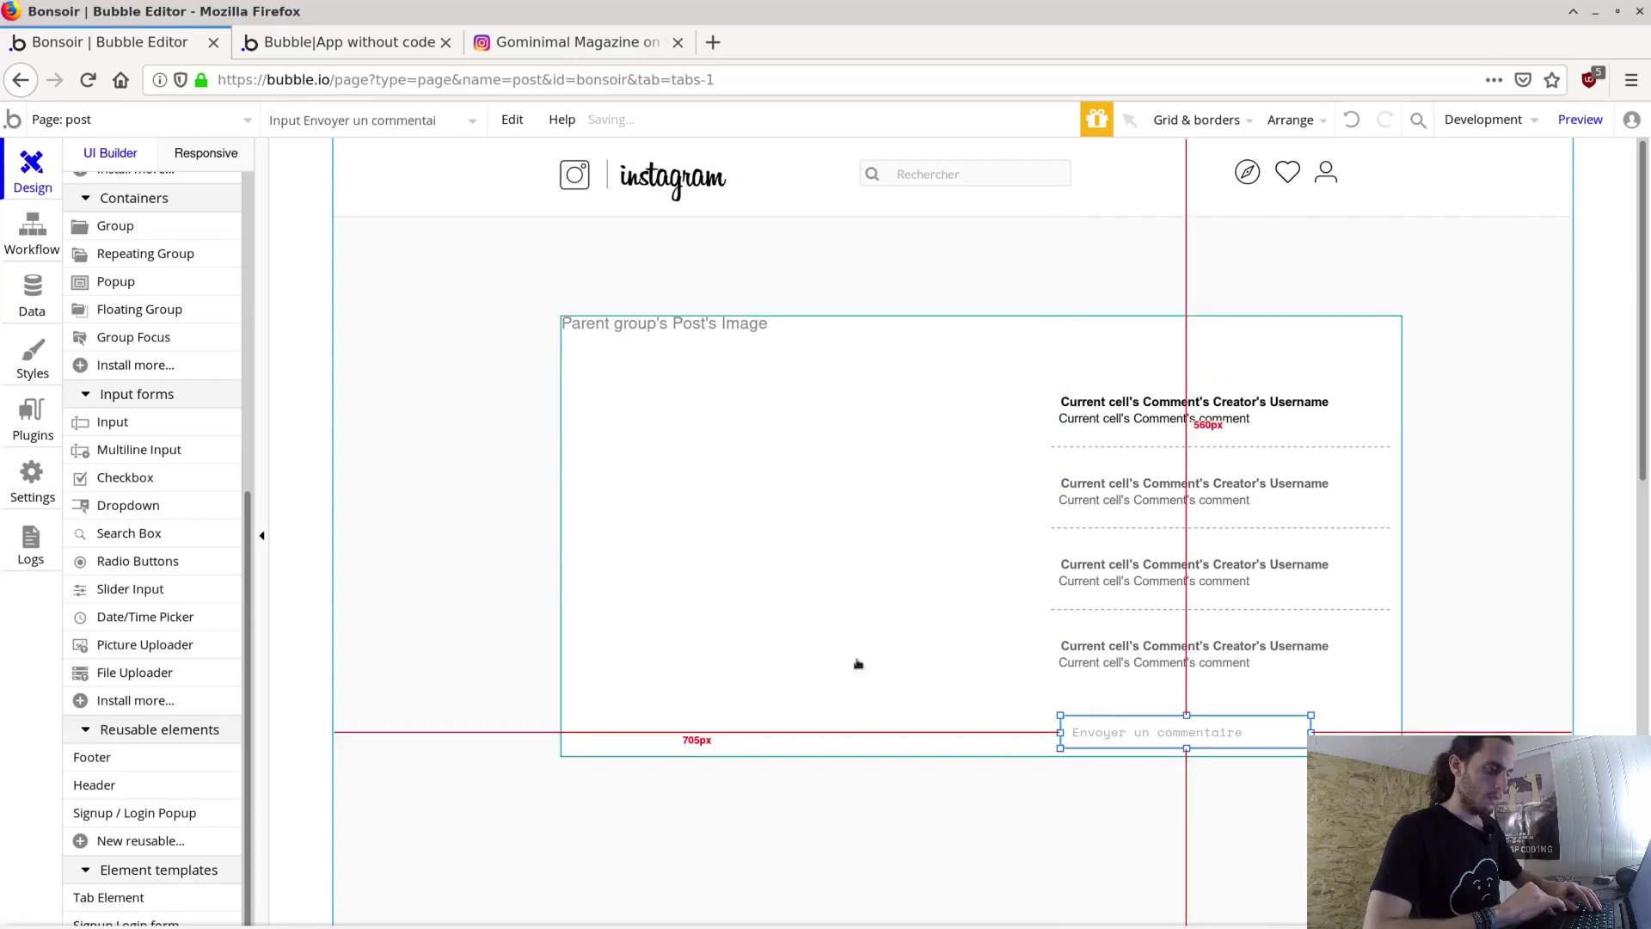
pyautogui.scroll(6, 142, 419)
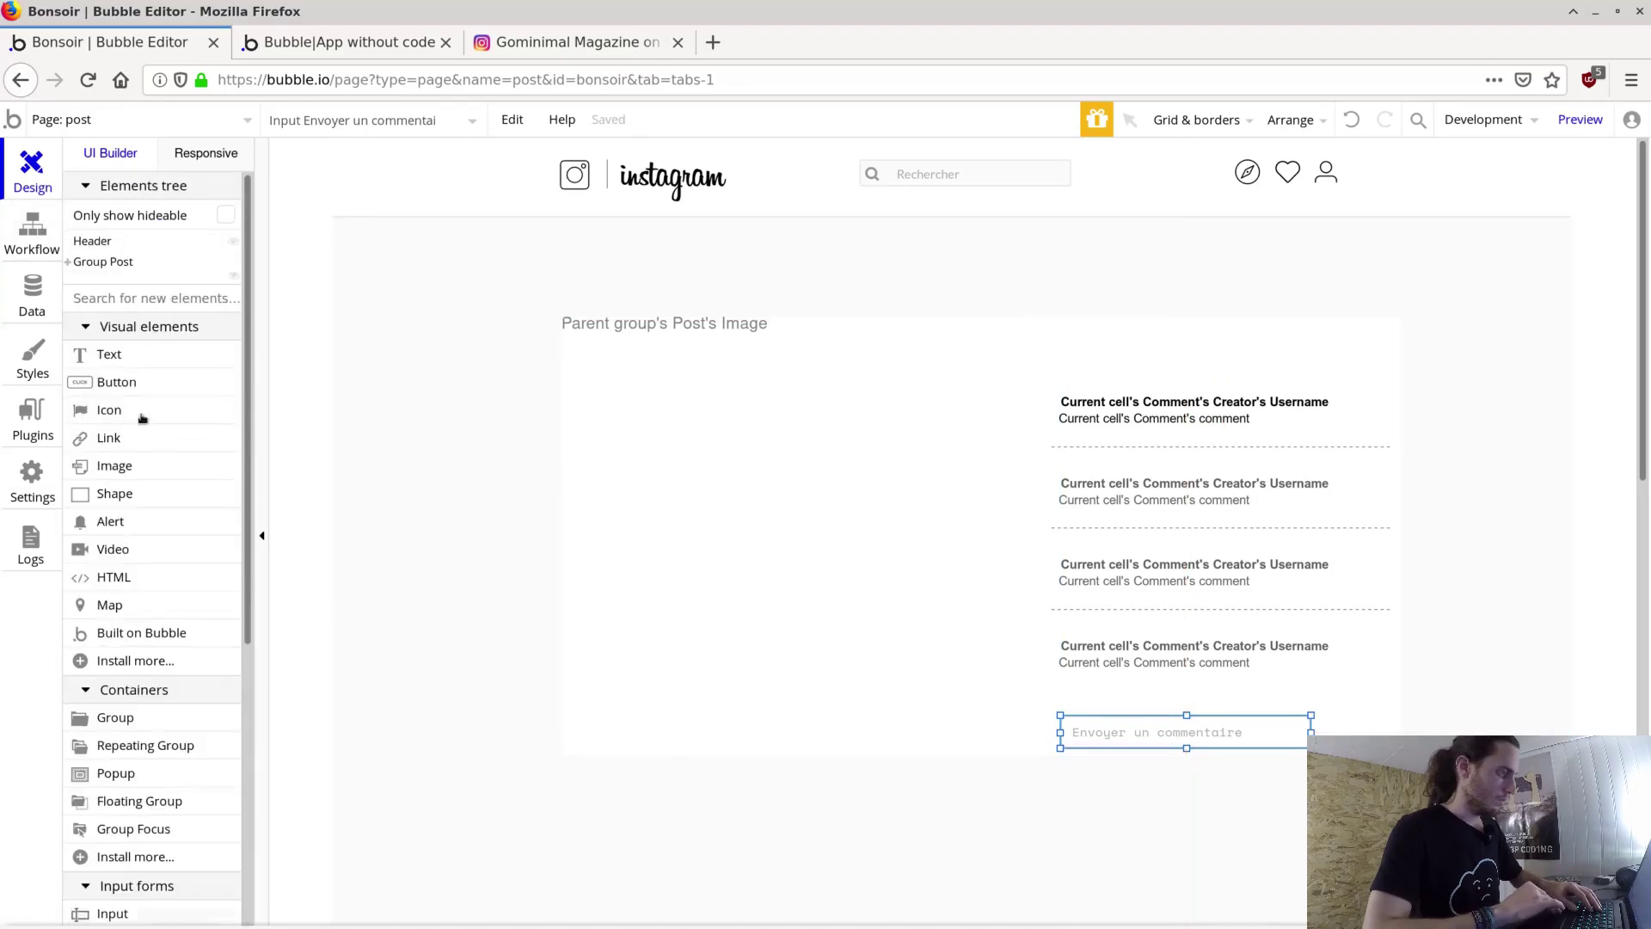
# Place a button labelled 'Publier' beside the comment input
pyautogui.click(117, 382)
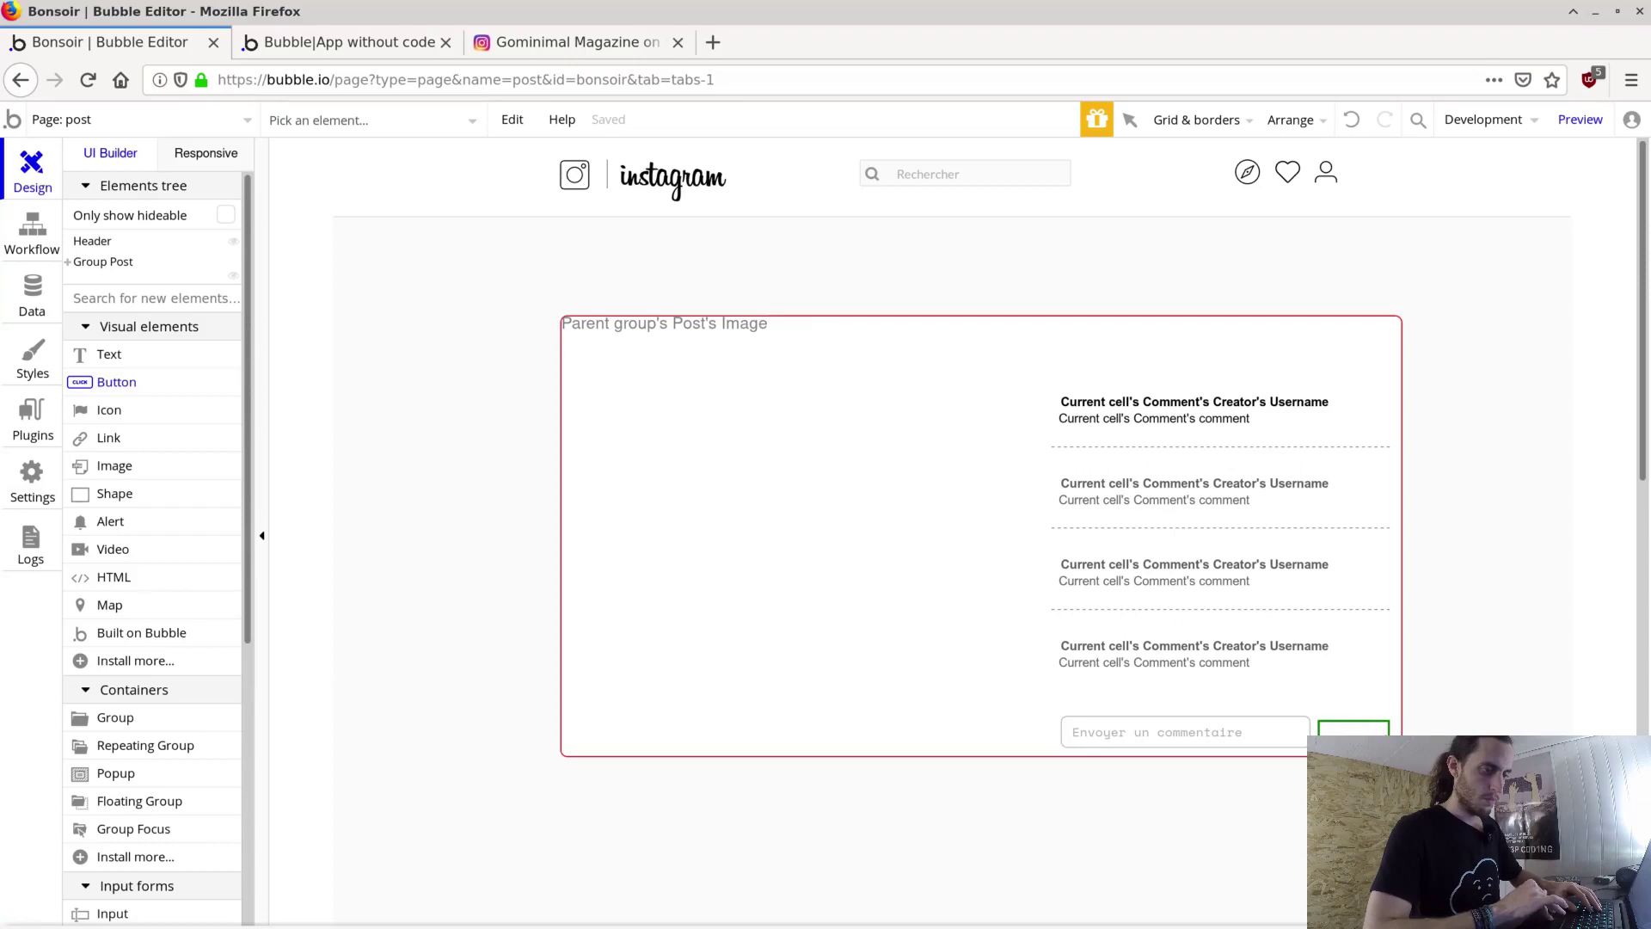
pyautogui.click(1353, 728)
pyautogui.write('Publier')
pyautogui.click(1104, 439)
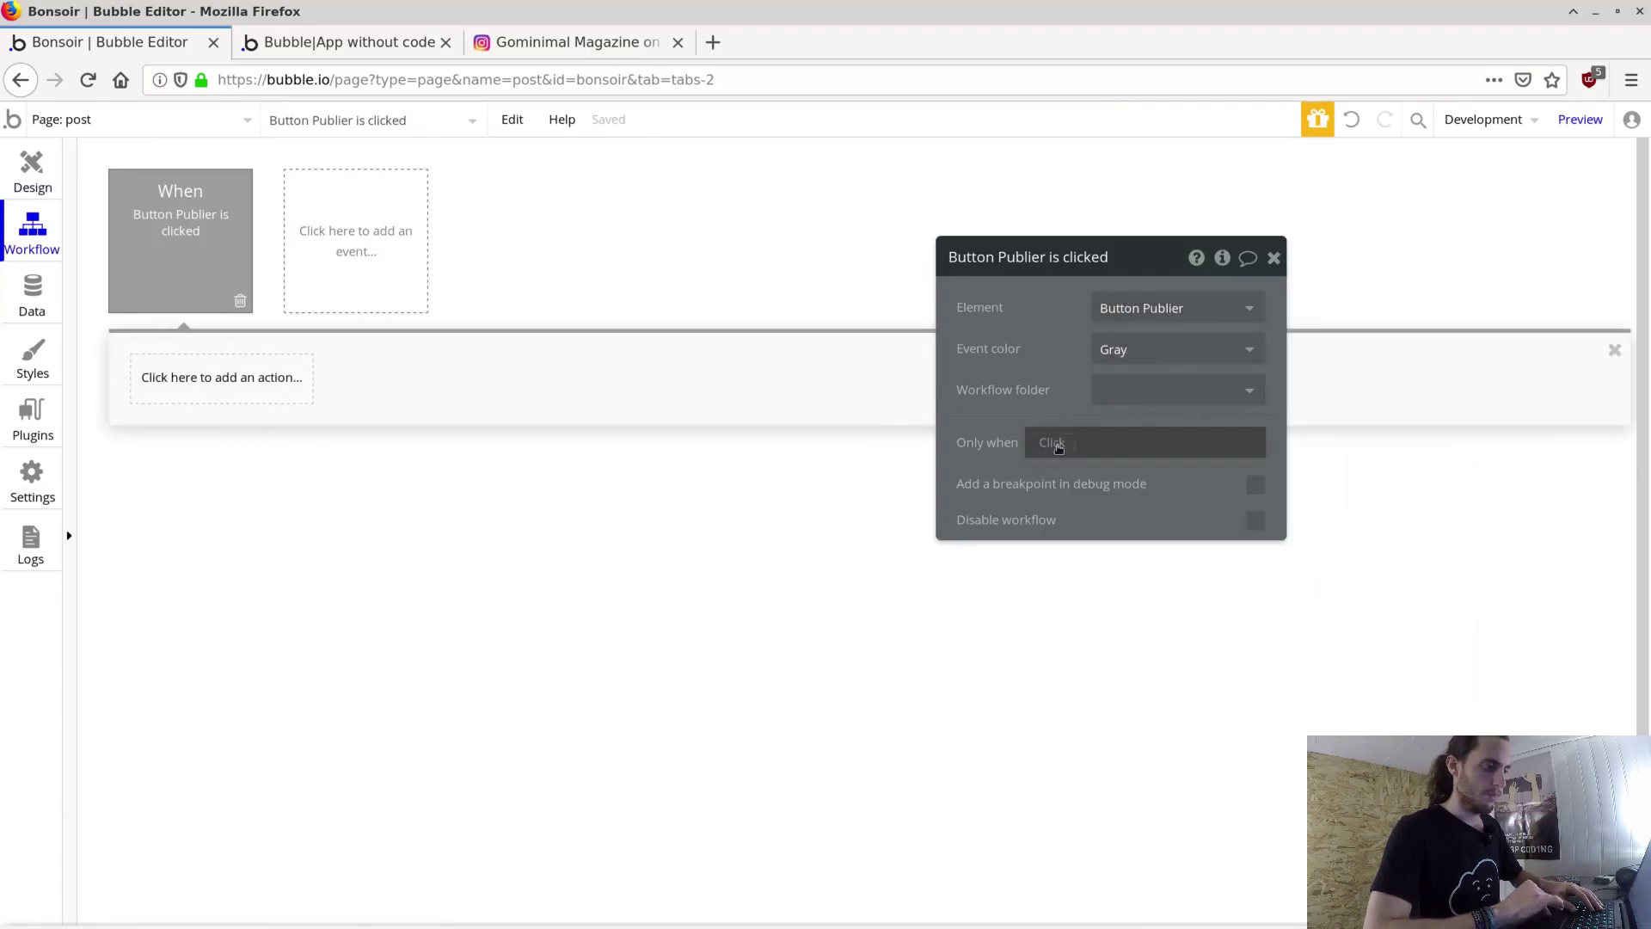
# Add a Create a new thing action of type Comment, setting comment to Input Envoyer un commentaire's value
pyautogui.click(274, 379)
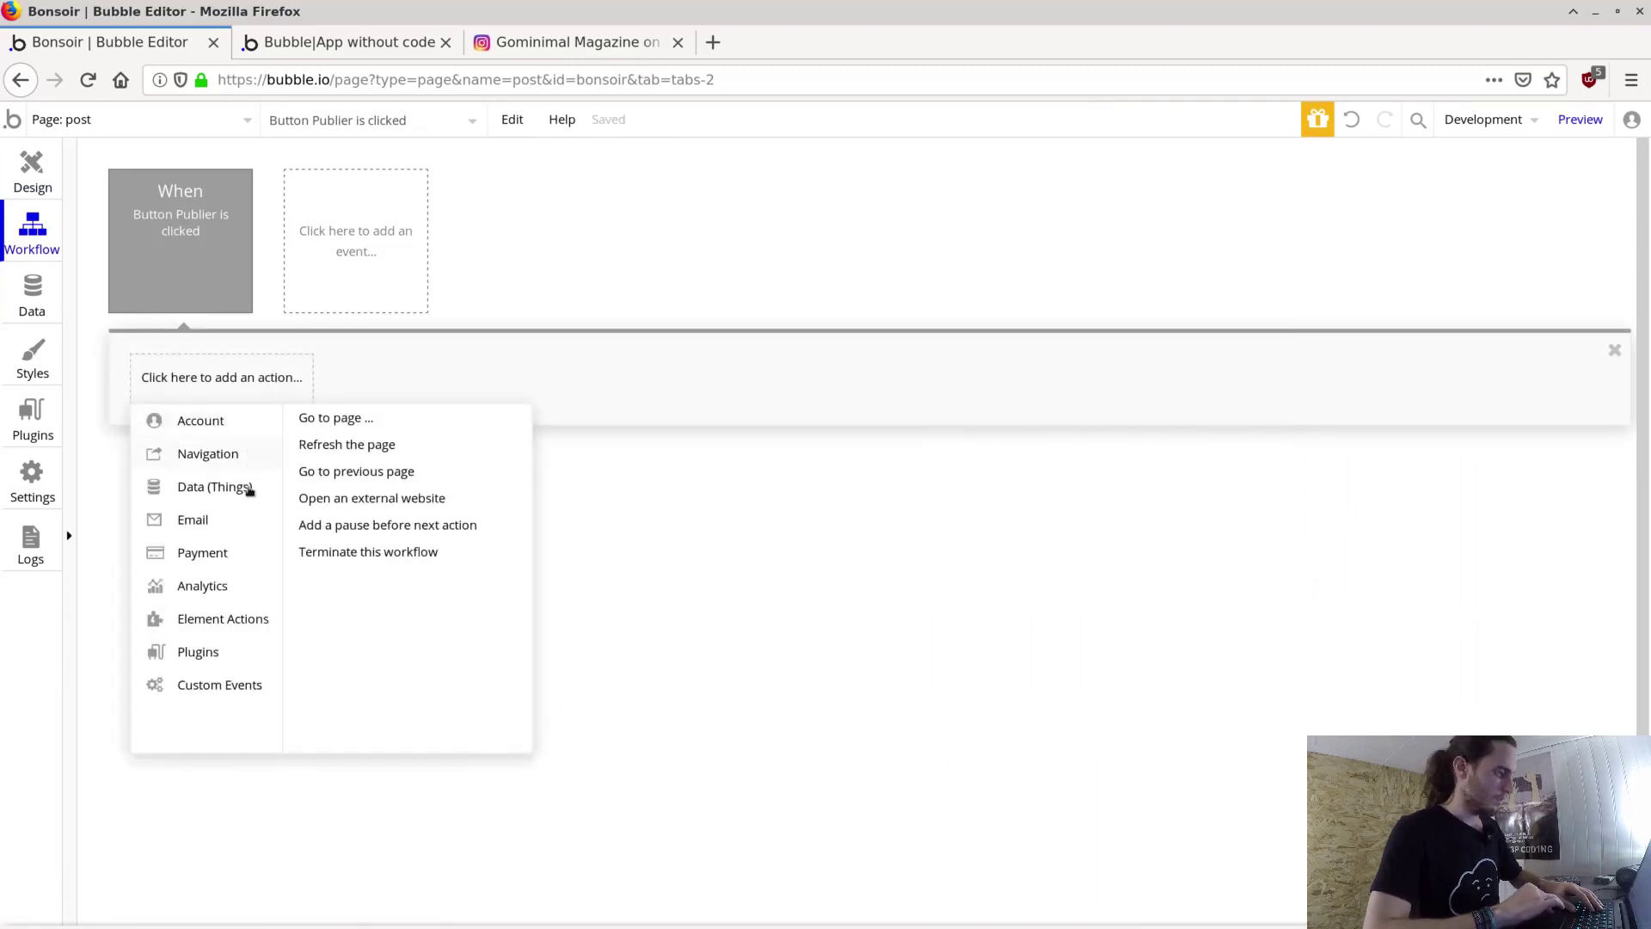
pyautogui.moveTo(235, 497)
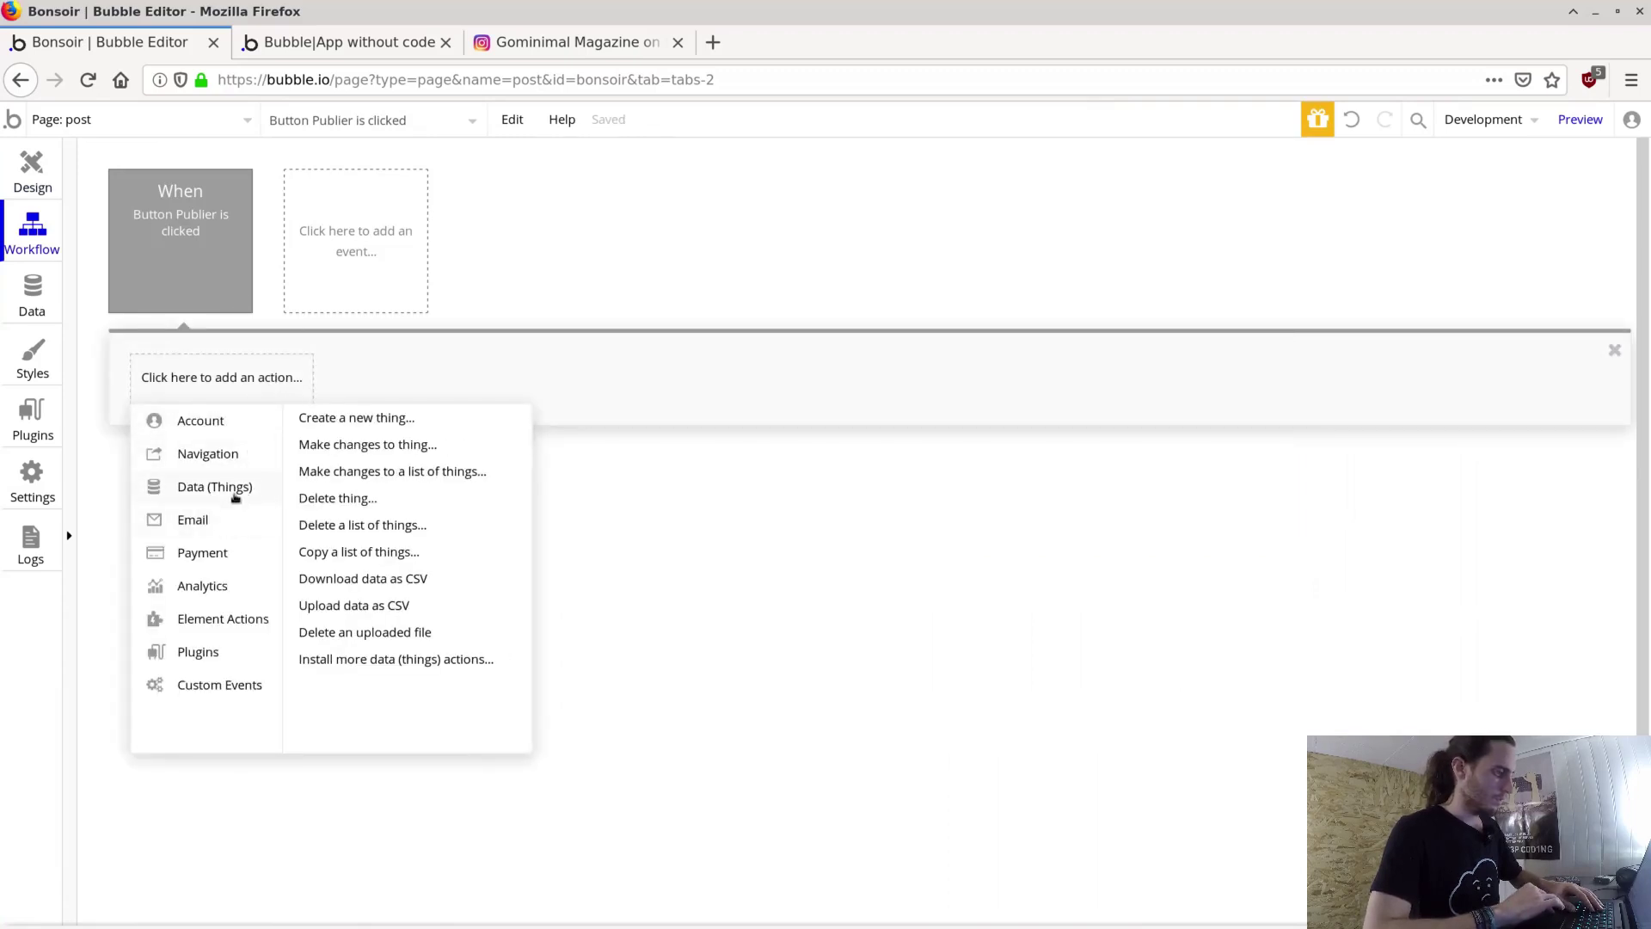
pyautogui.click(350, 424)
pyautogui.click(1155, 321)
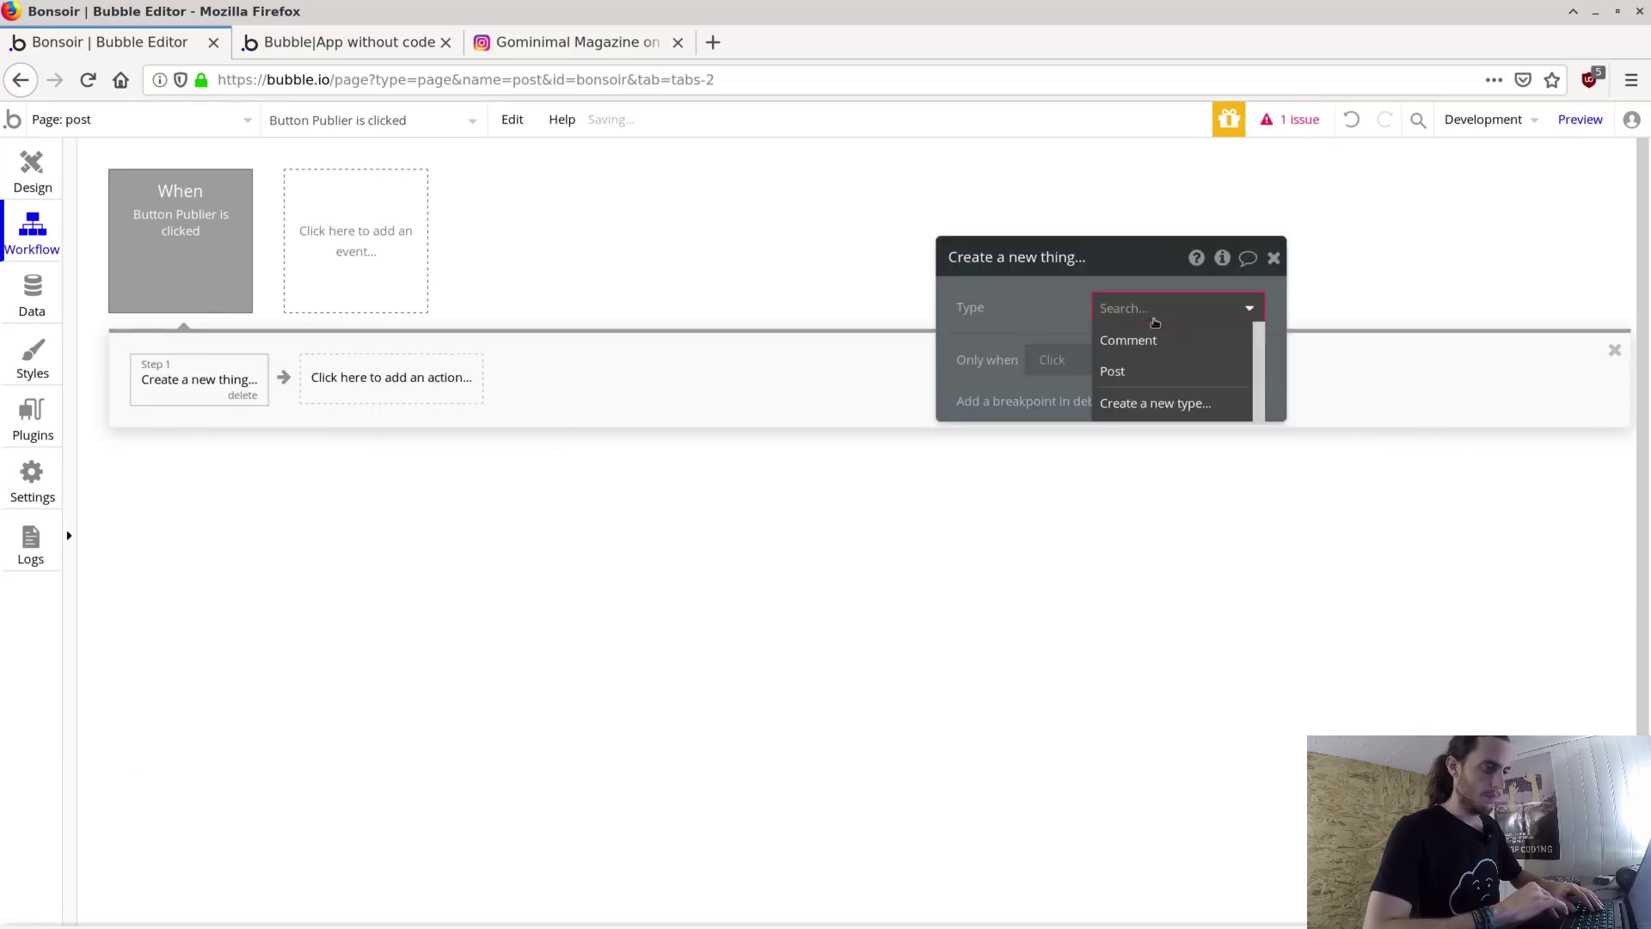
pyautogui.click(1146, 346)
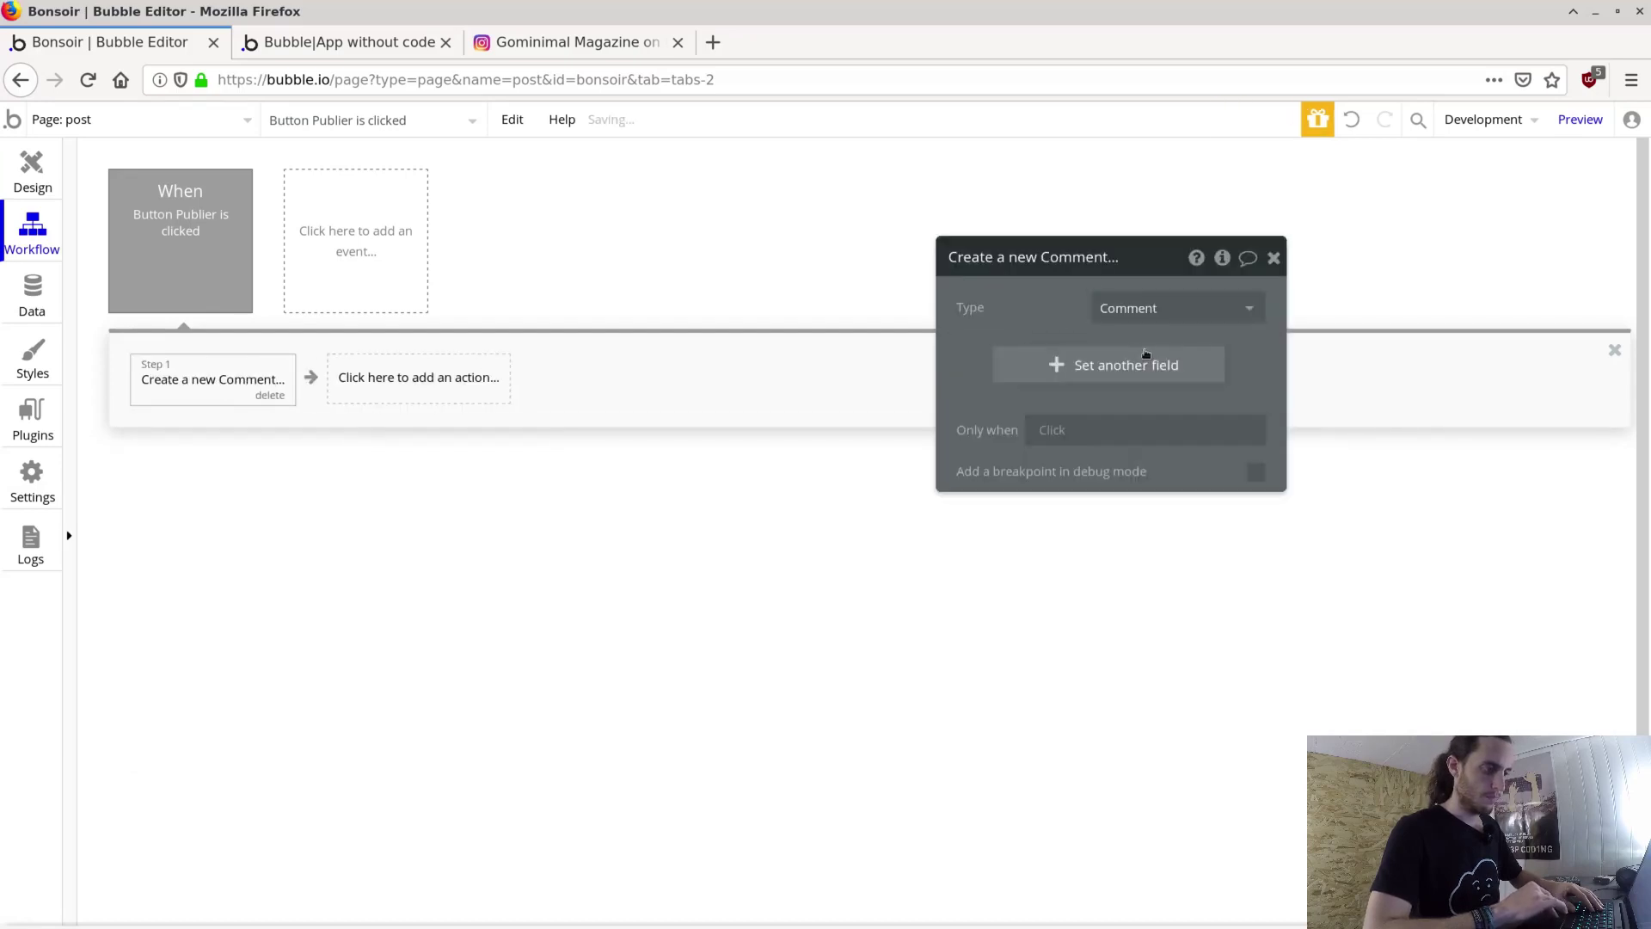
pyautogui.click(1079, 363)
pyautogui.click(979, 359)
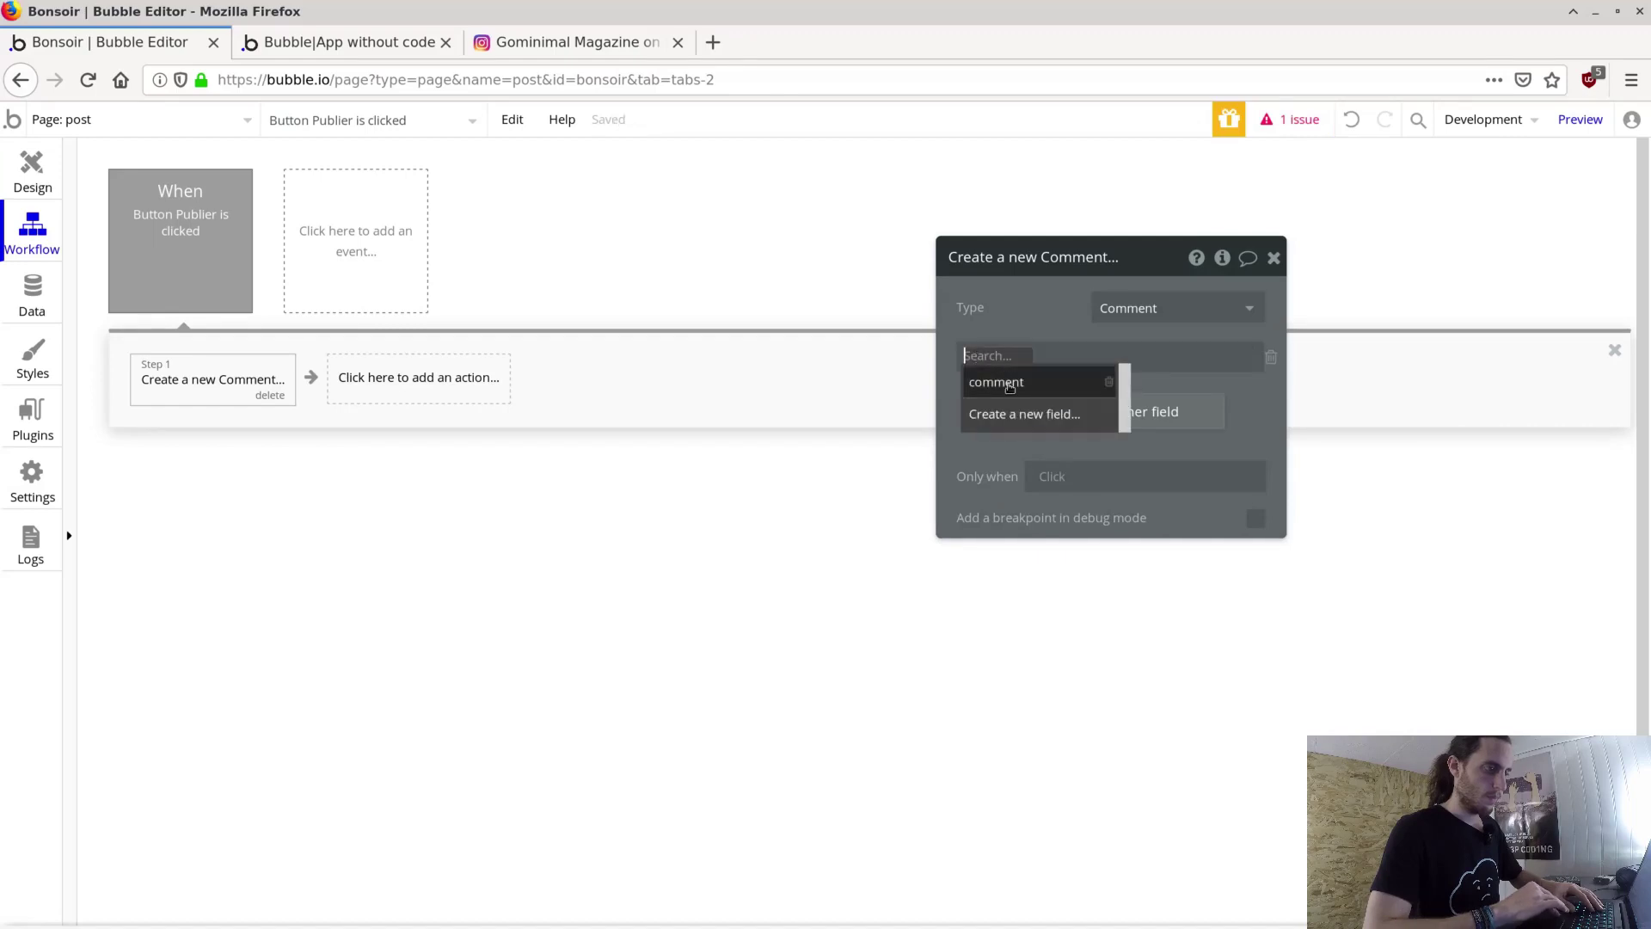
pyautogui.click(997, 379)
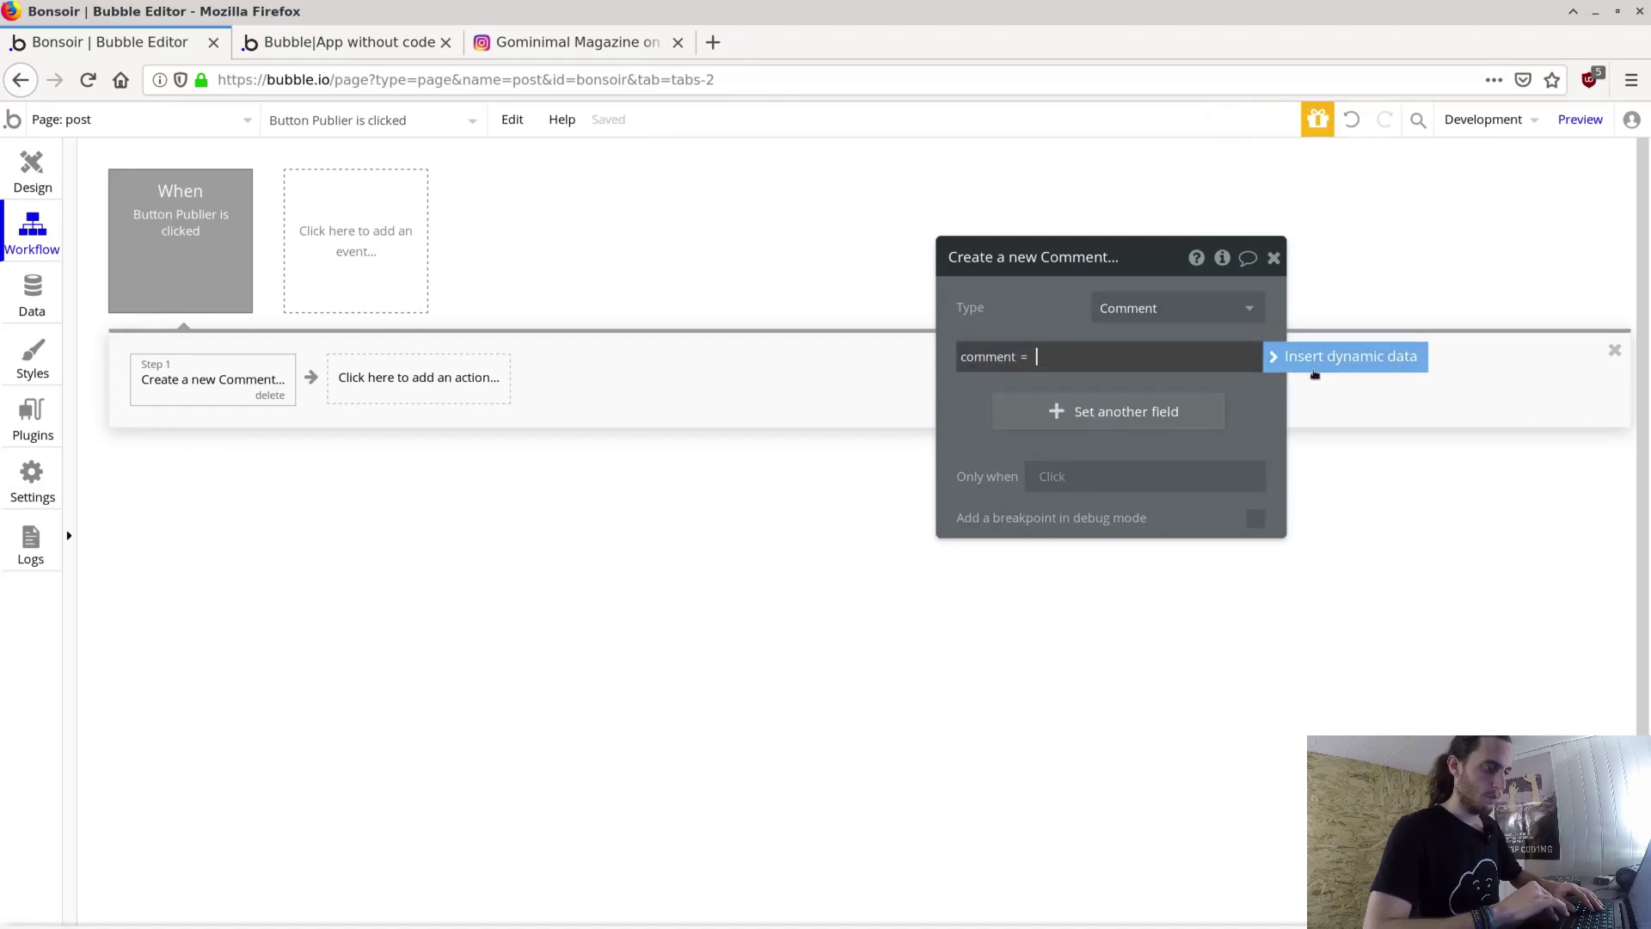
pyautogui.click(1314, 365)
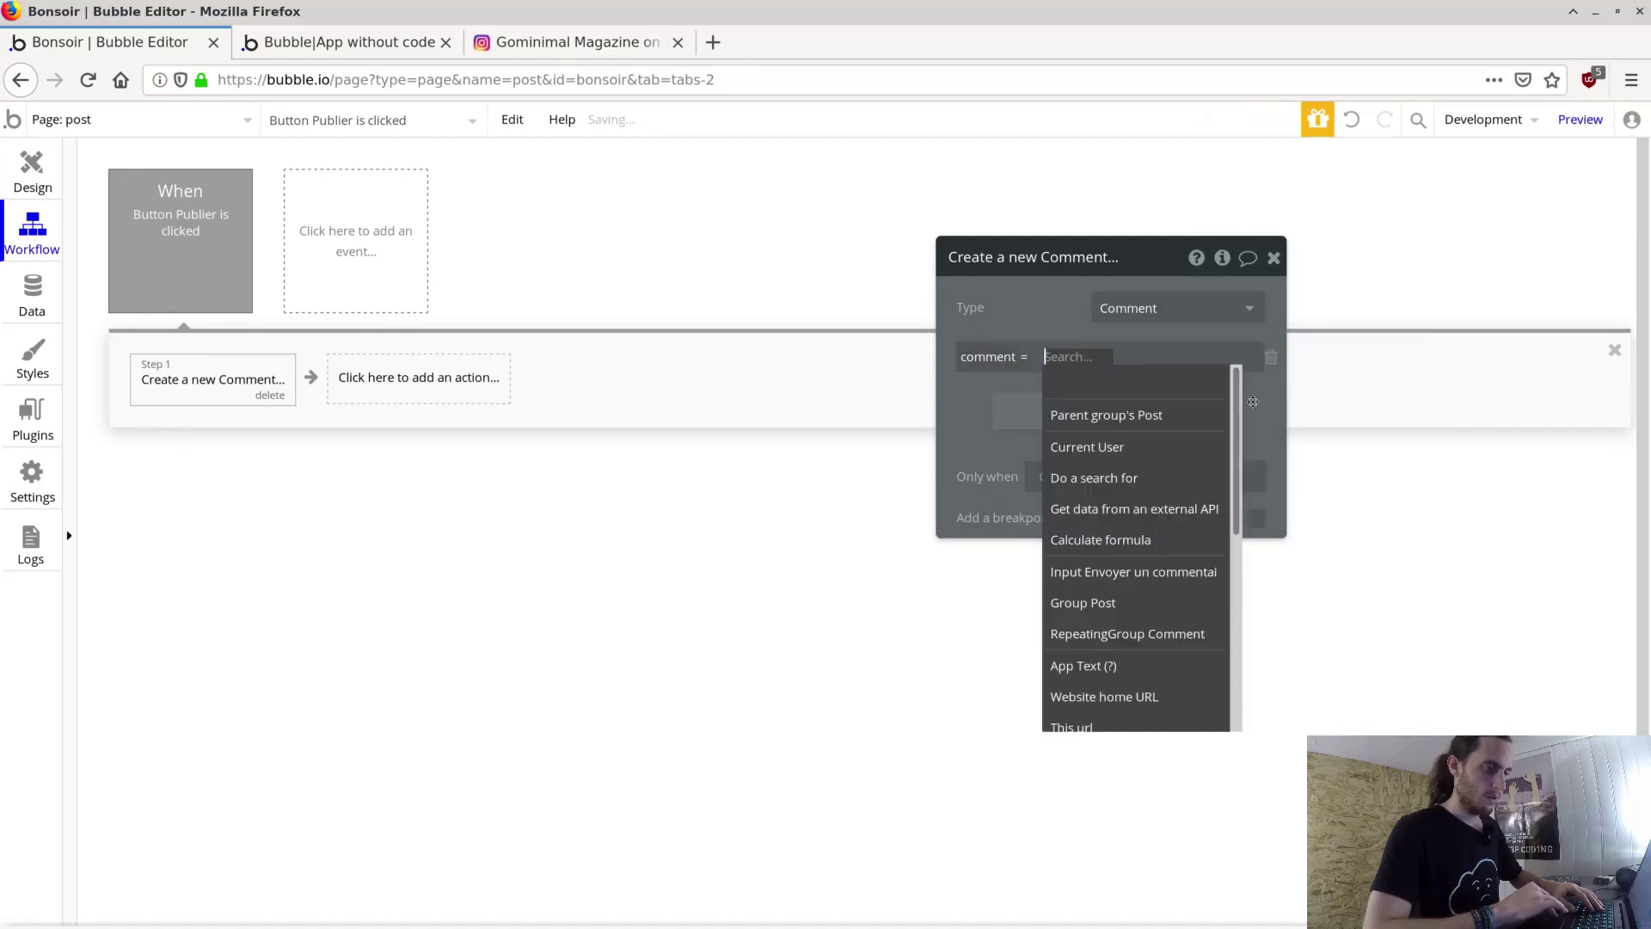
pyautogui.click(1146, 585)
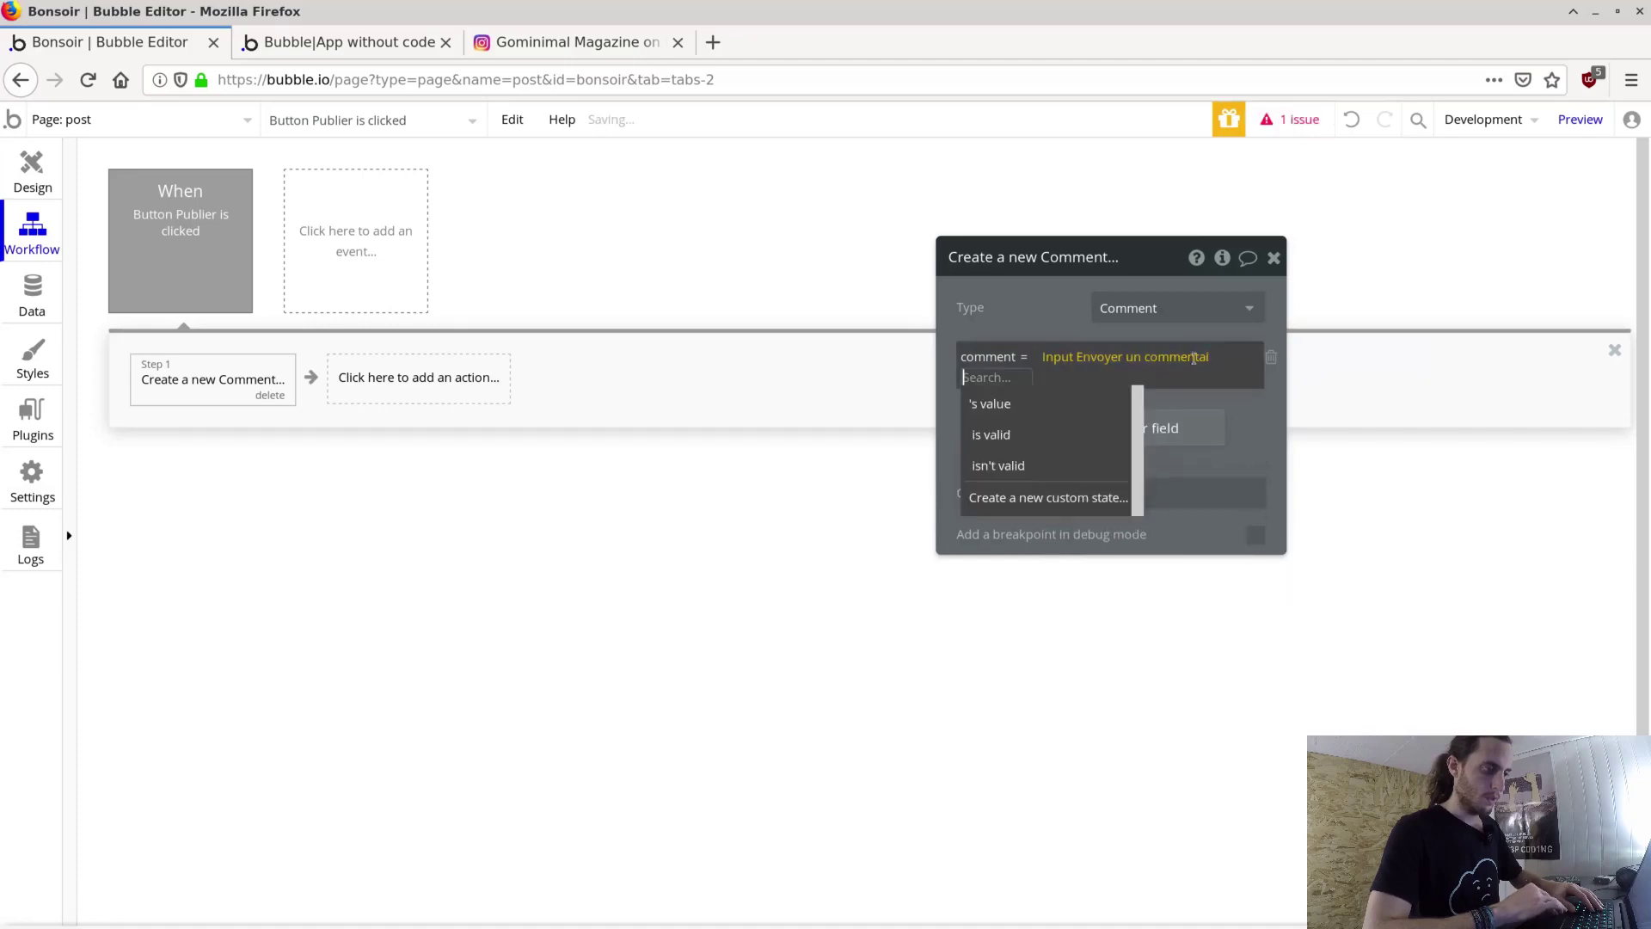
pyautogui.click(1061, 417)
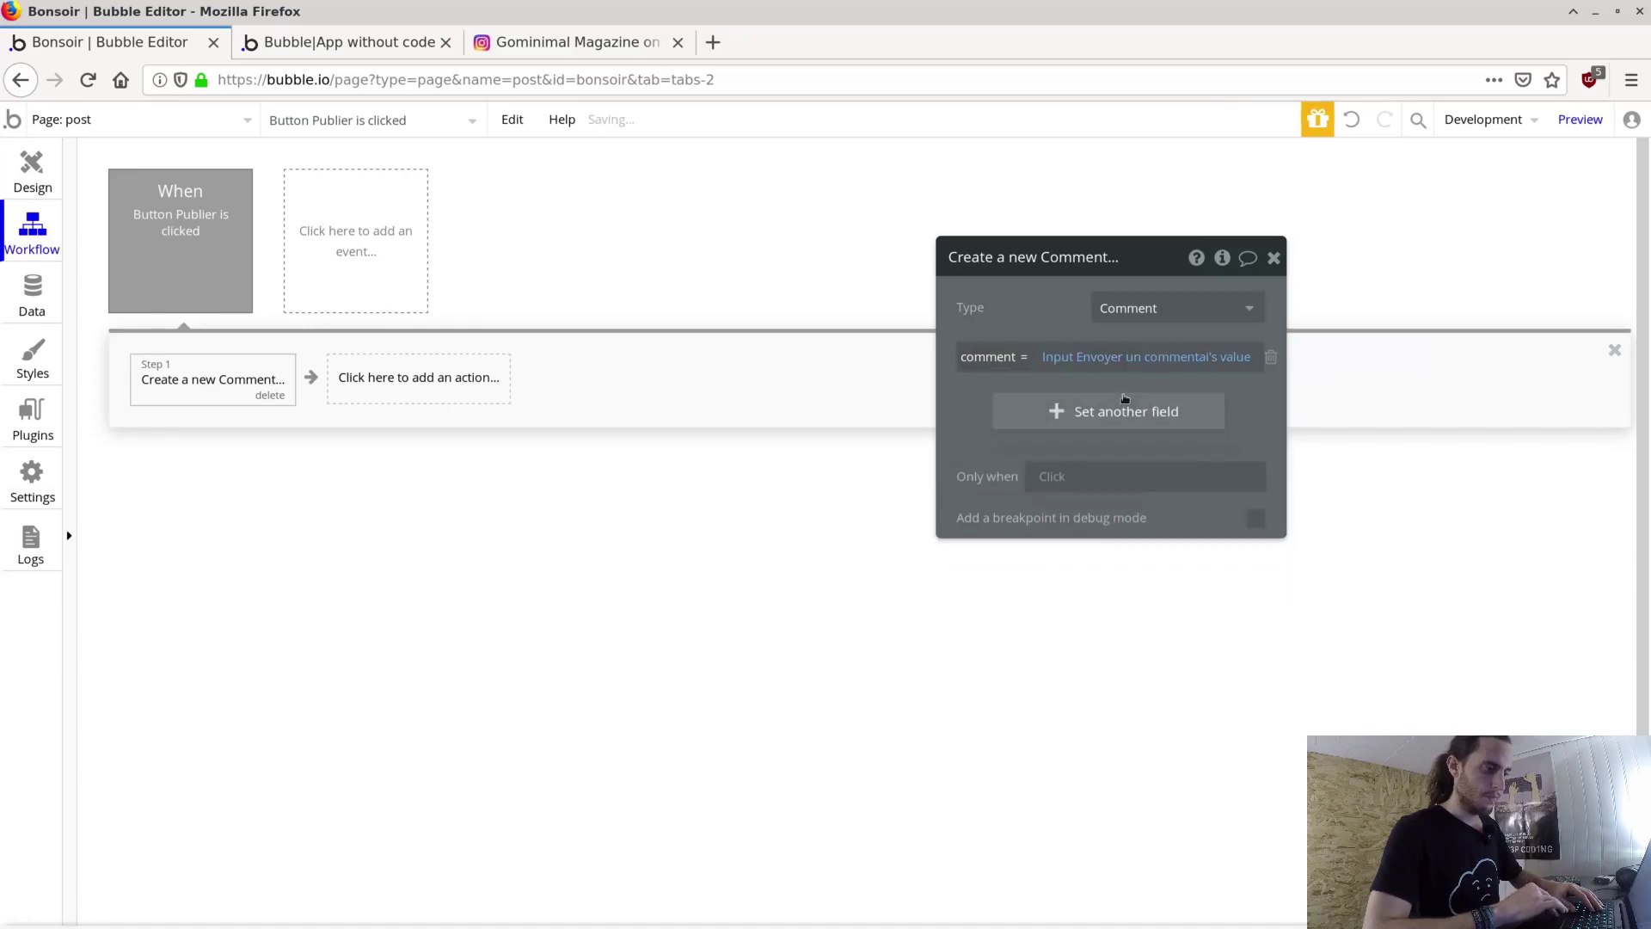
pyautogui.click(1273, 260)
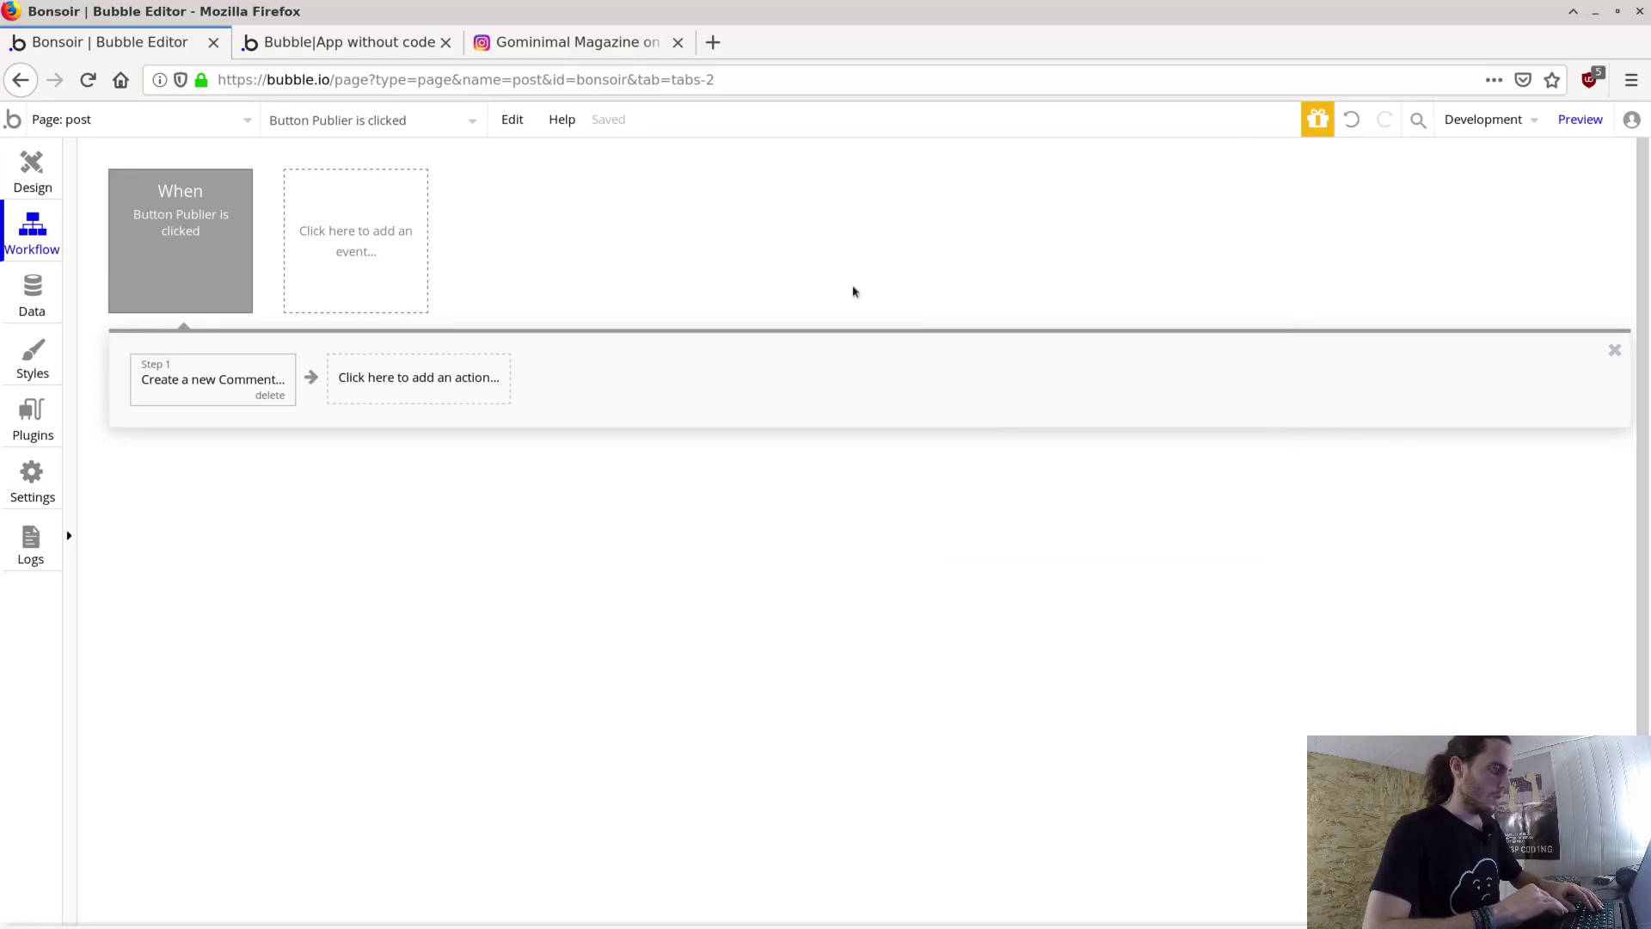
# Add a second Make changes to thing action targeting Parent group's Post
pyautogui.click(420, 386)
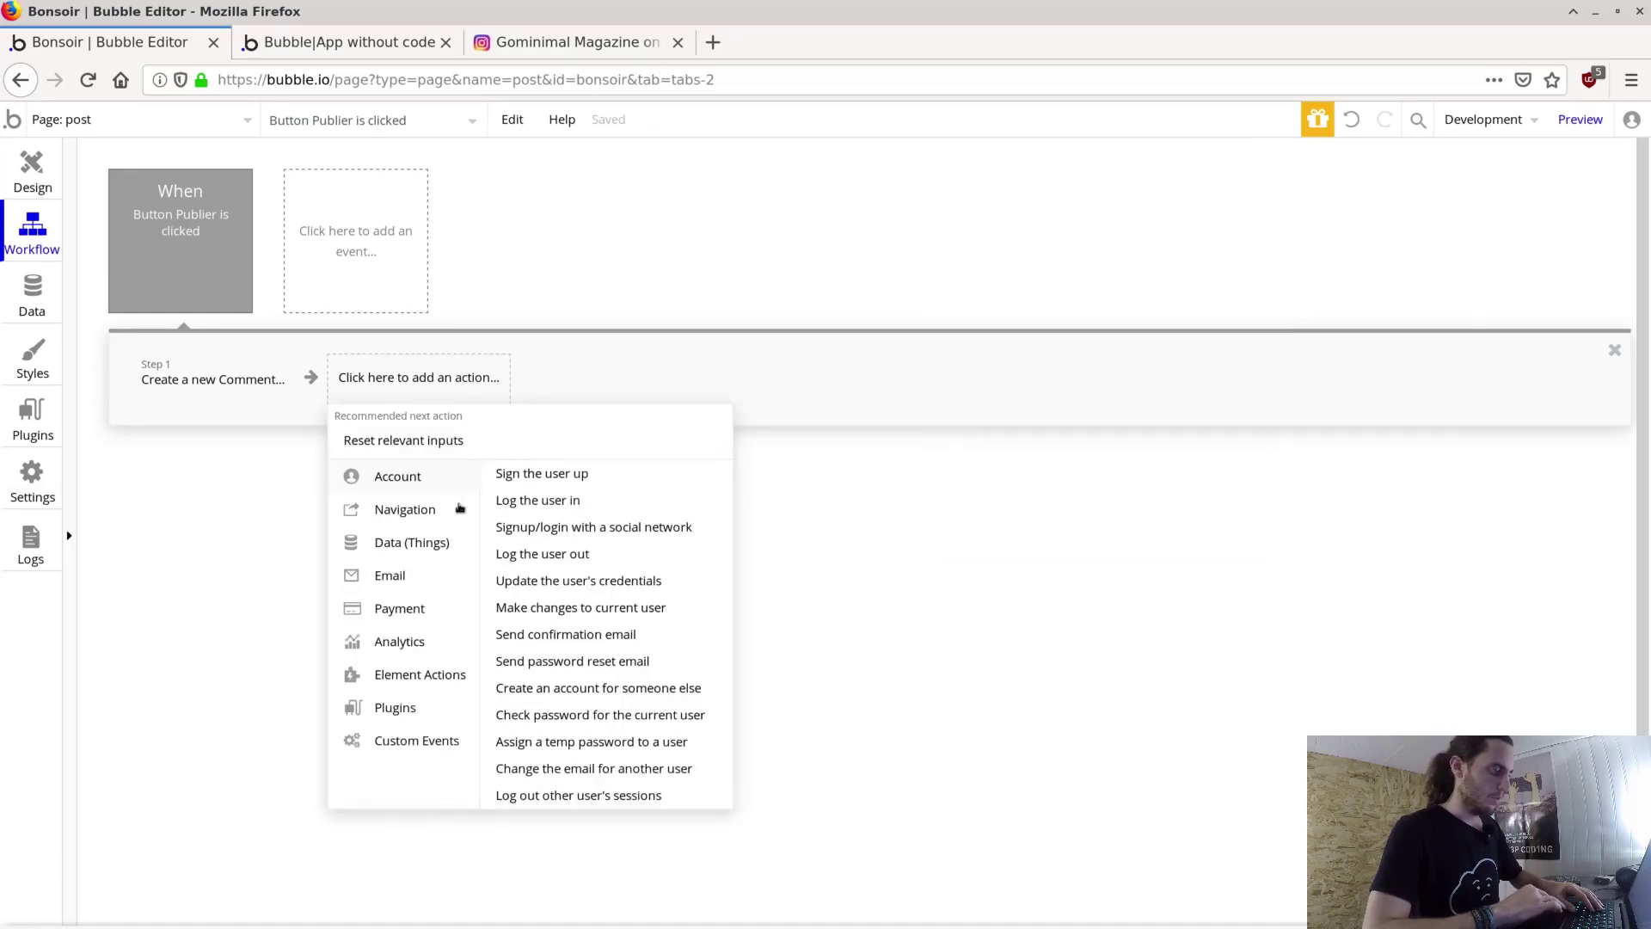
pyautogui.moveTo(433, 540)
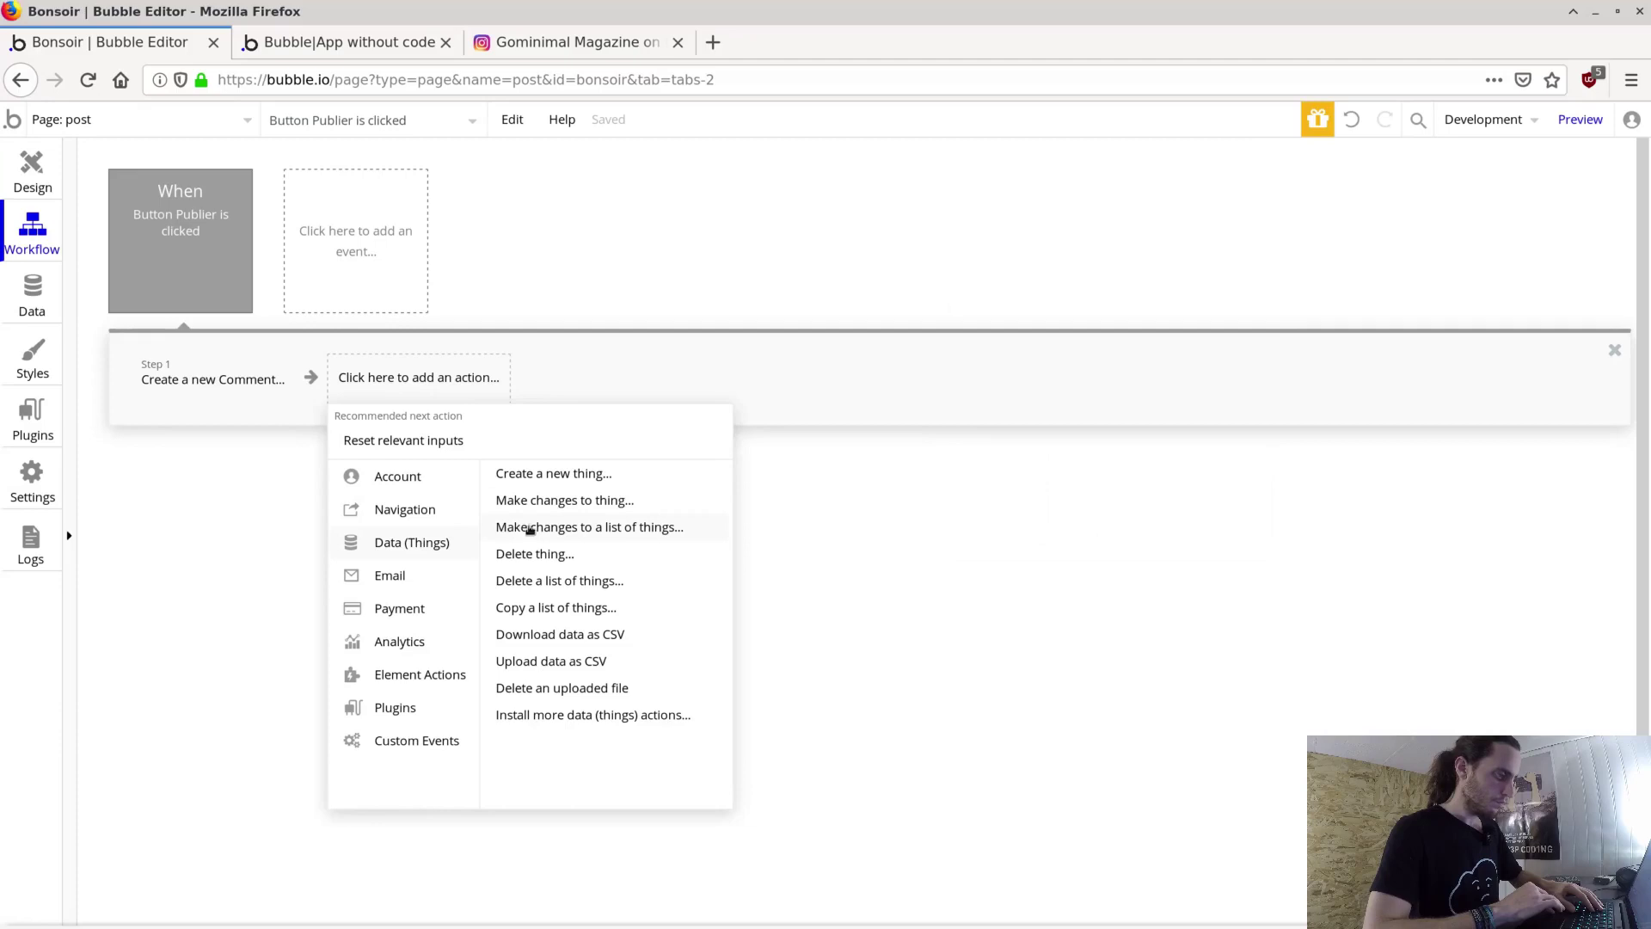
pyautogui.click(555, 501)
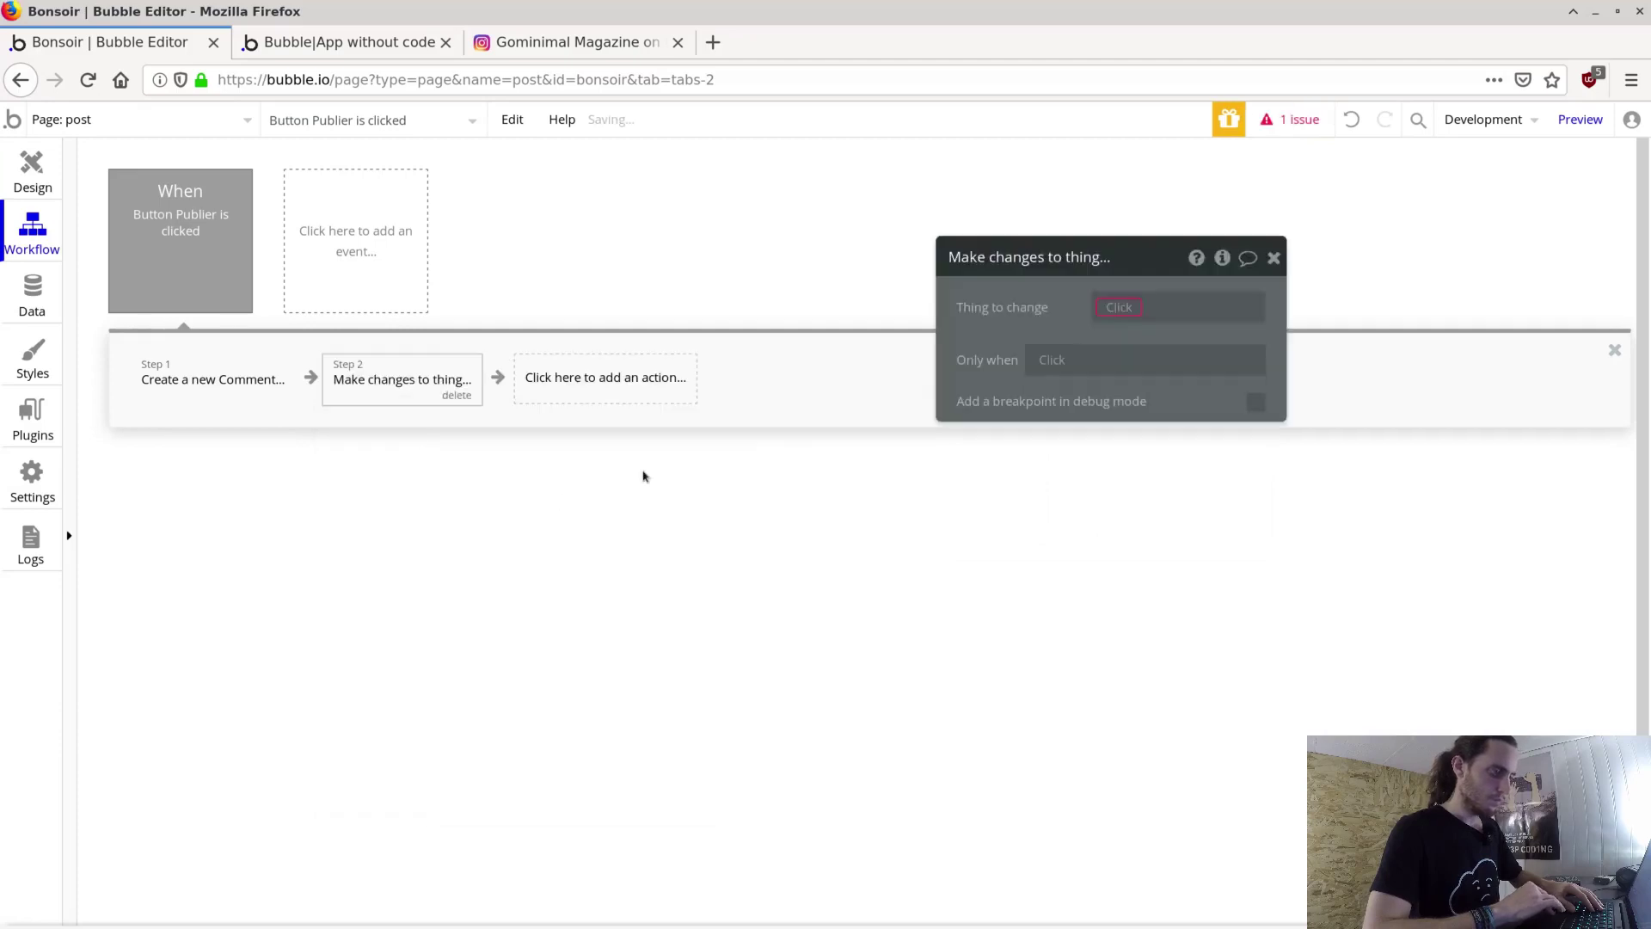
pyautogui.click(1119, 308)
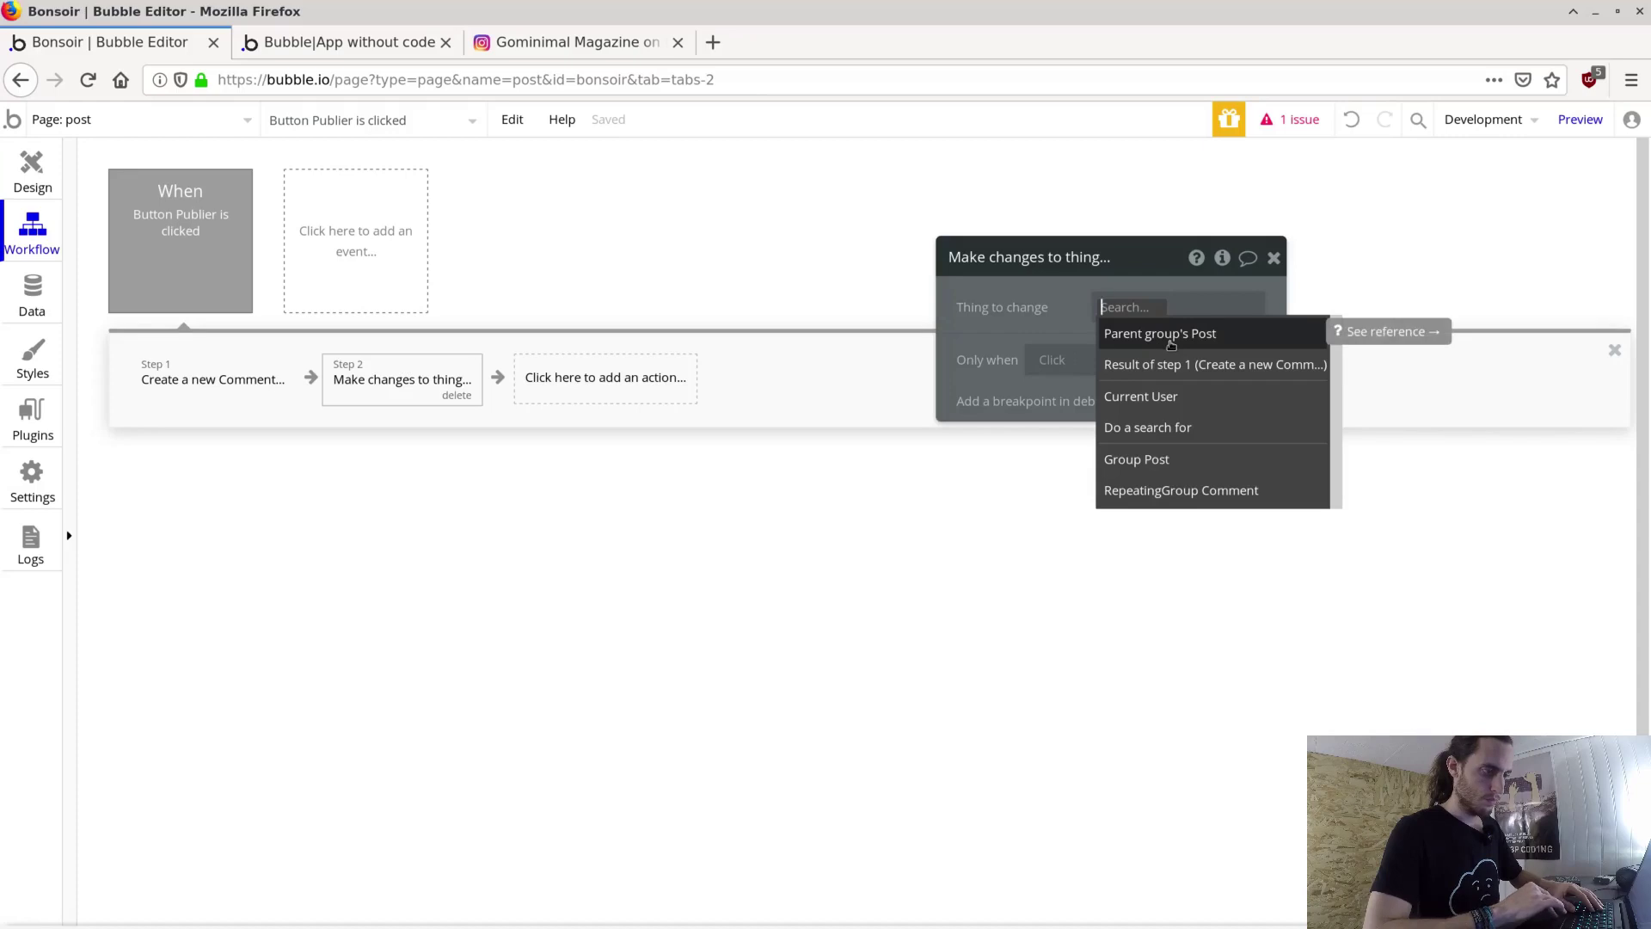
pyautogui.click(1171, 343)
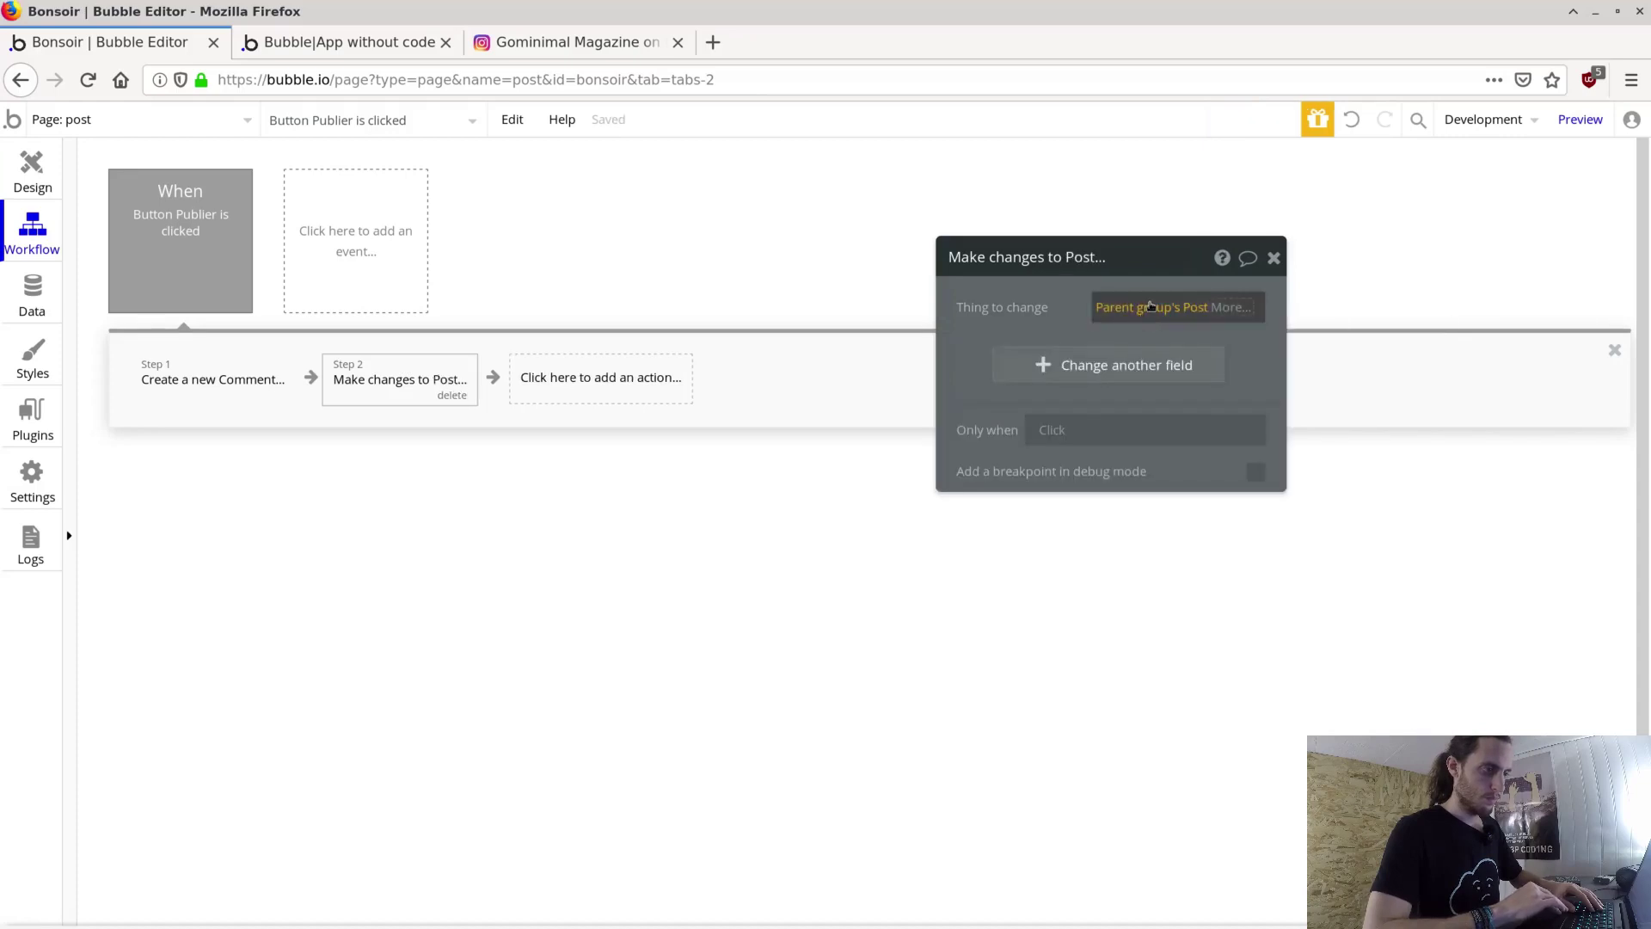
# Have it add Result of step 1 to the Post's Comments, then reload the app preview
pyautogui.click(1019, 366)
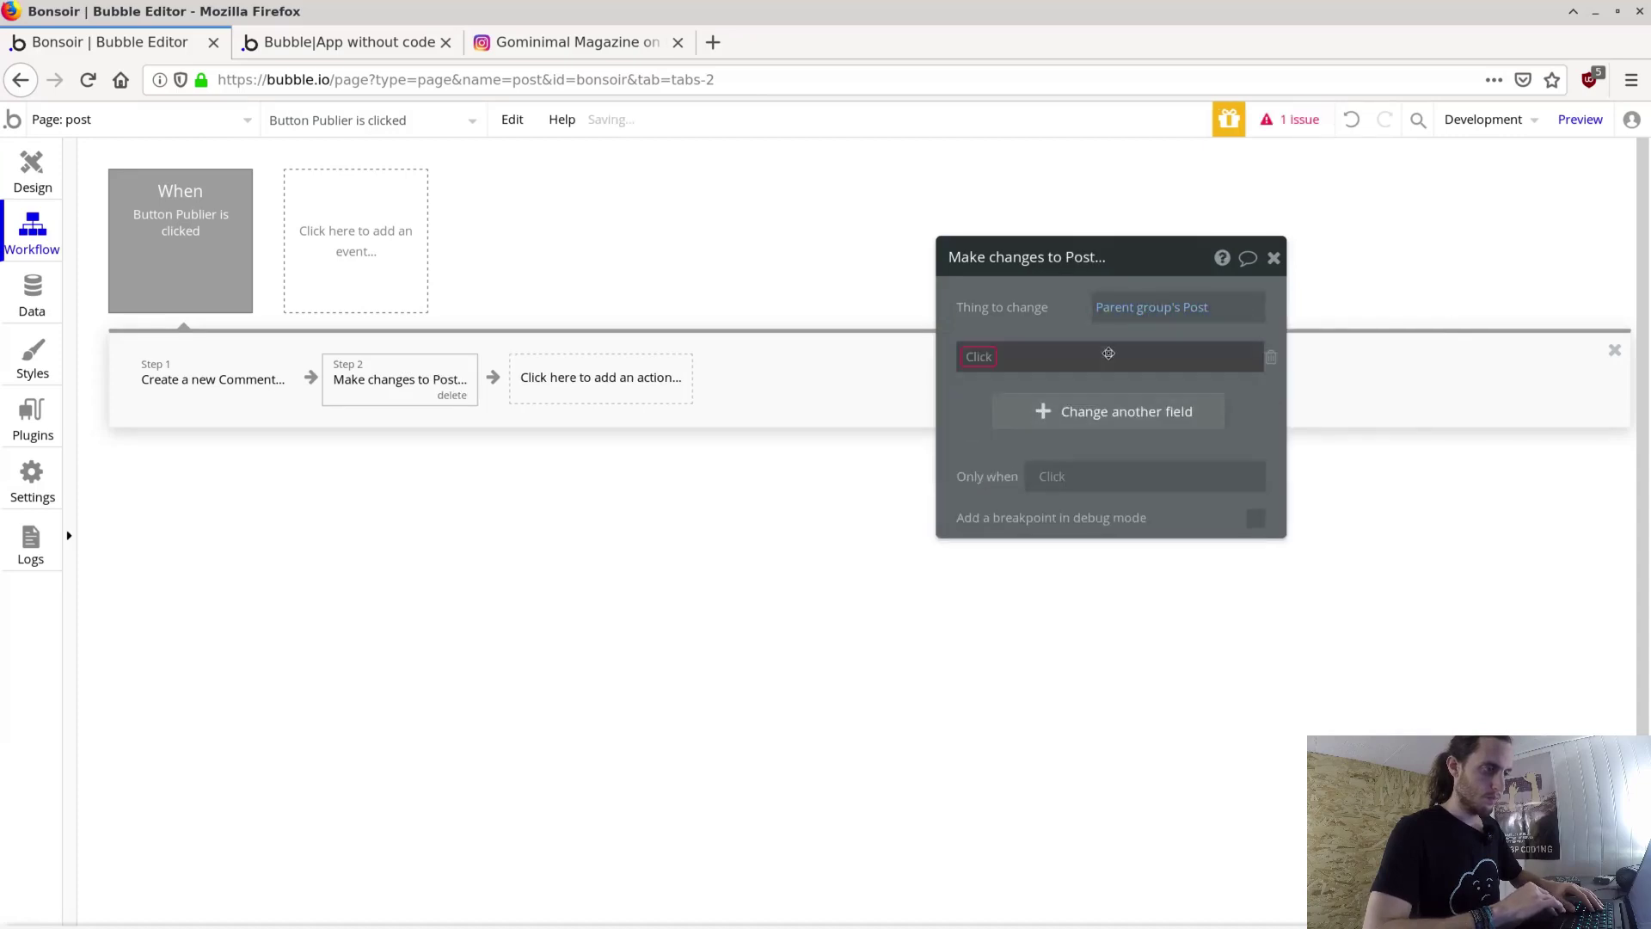
pyautogui.click(978, 364)
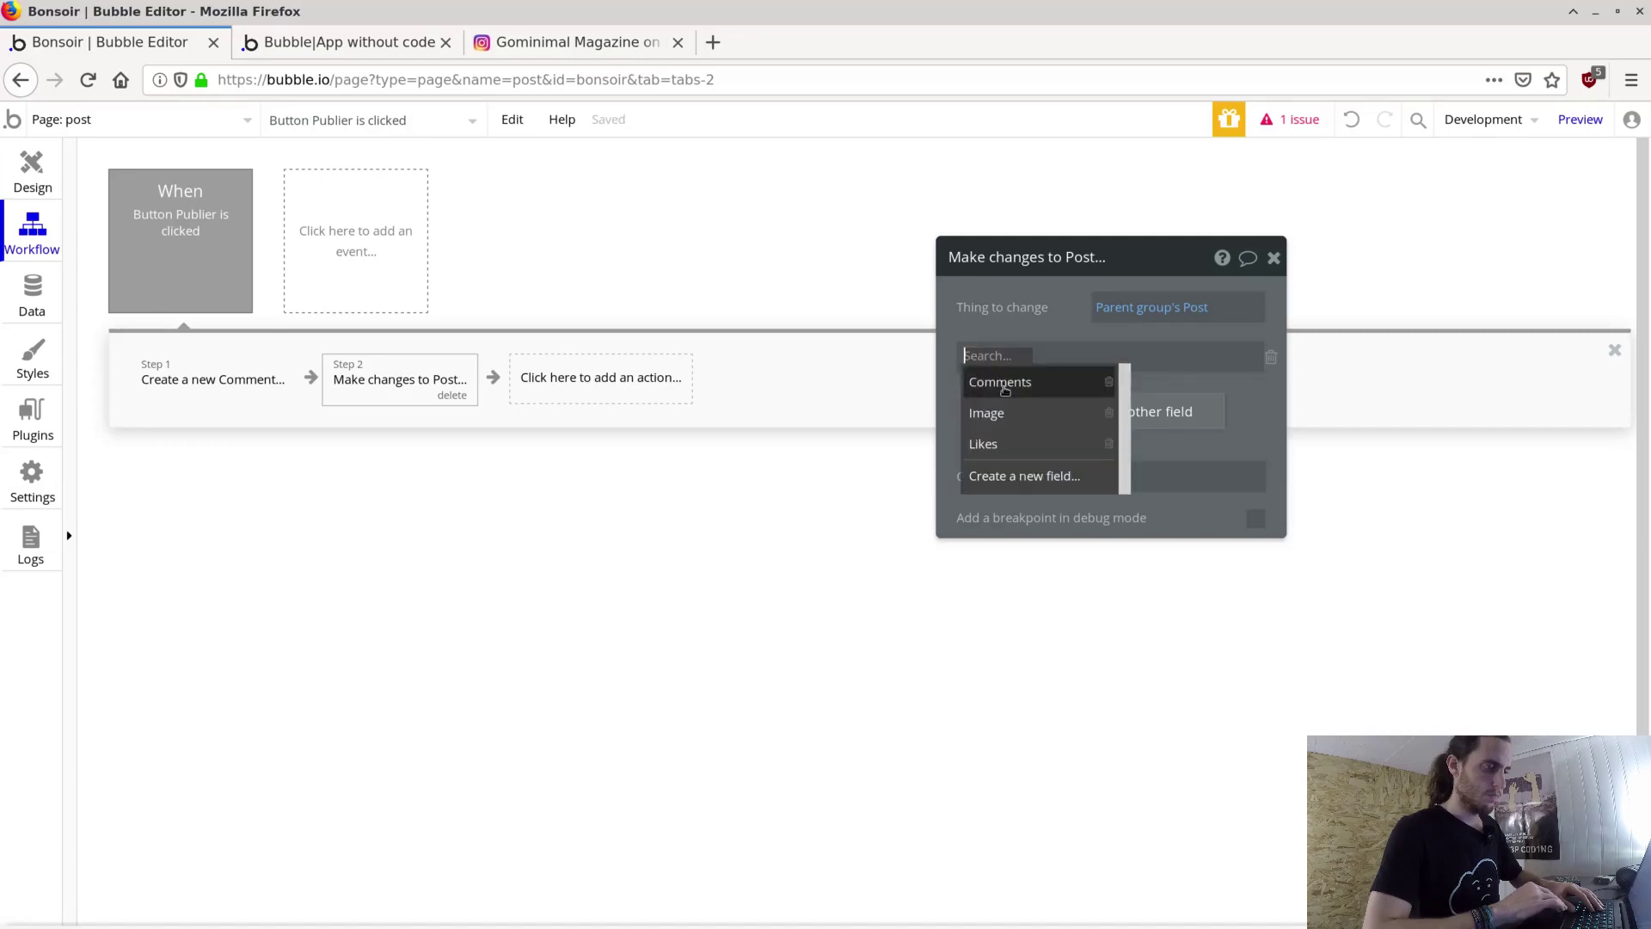
pyautogui.click(1005, 390)
pyautogui.click(1045, 357)
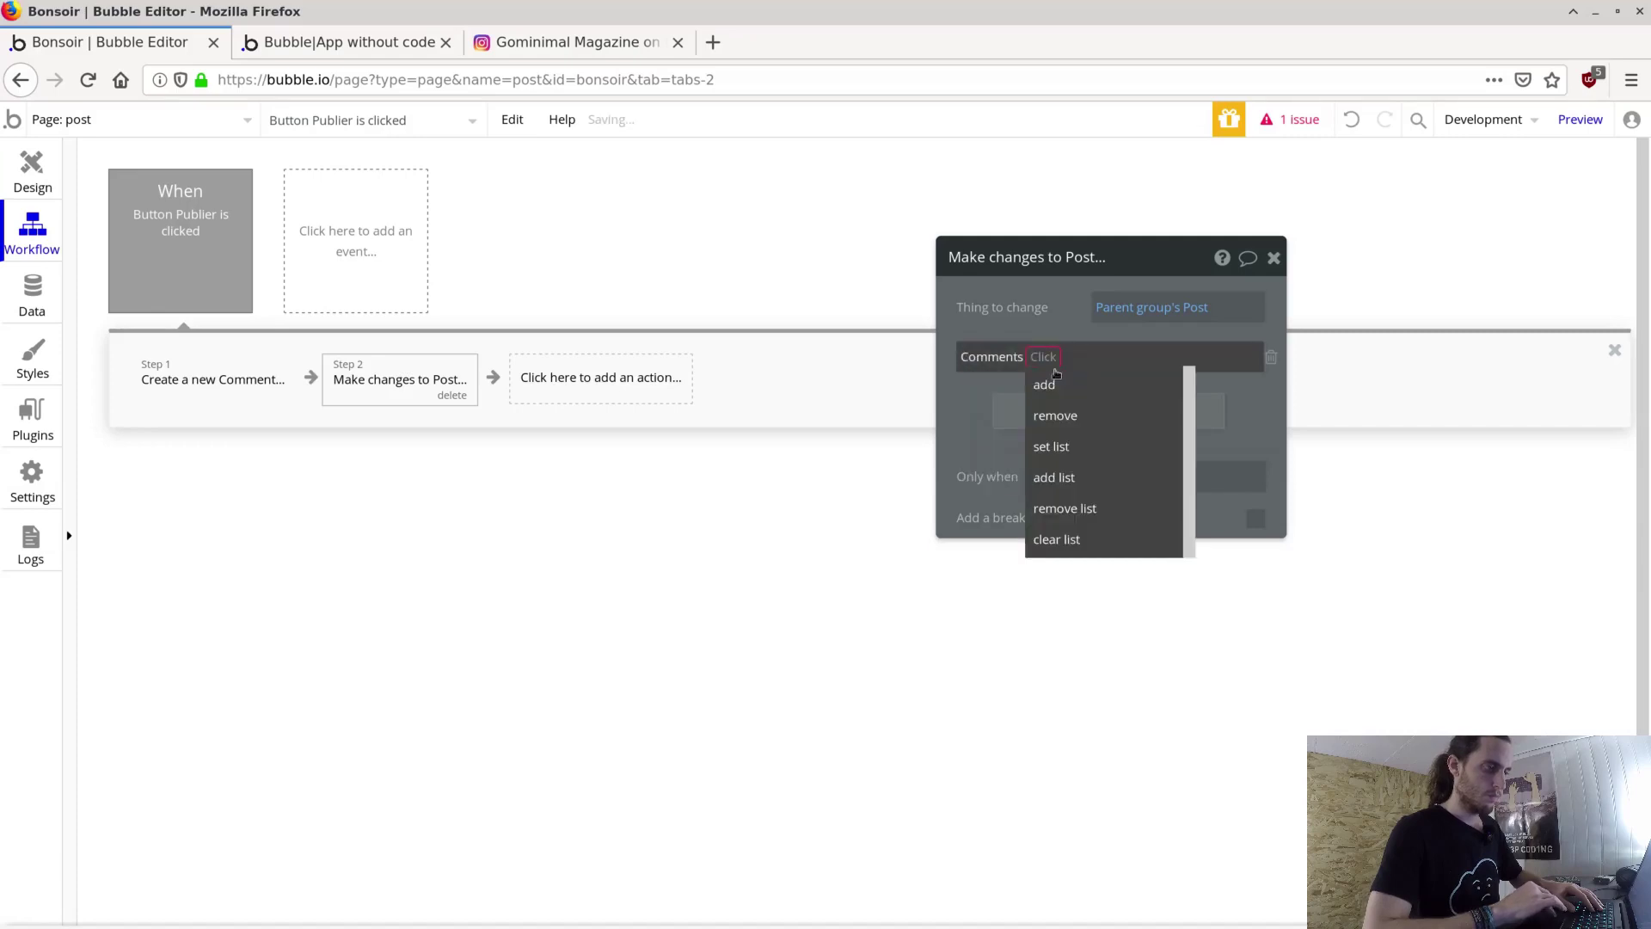
pyautogui.click(1046, 384)
pyautogui.click(1079, 356)
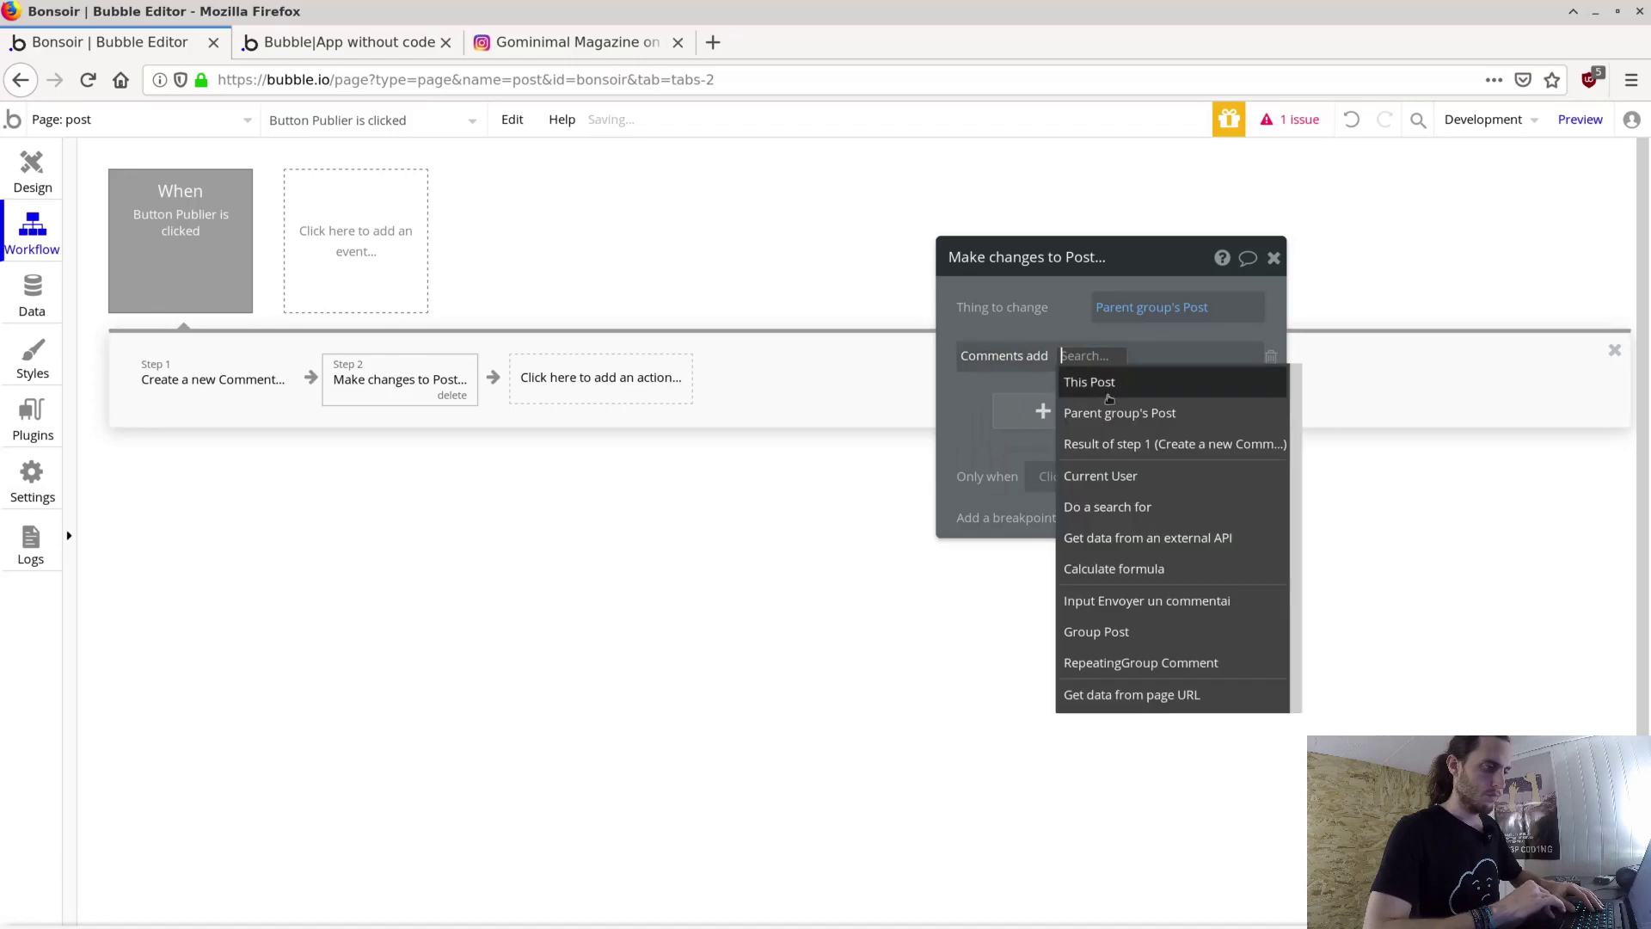
pyautogui.click(1139, 445)
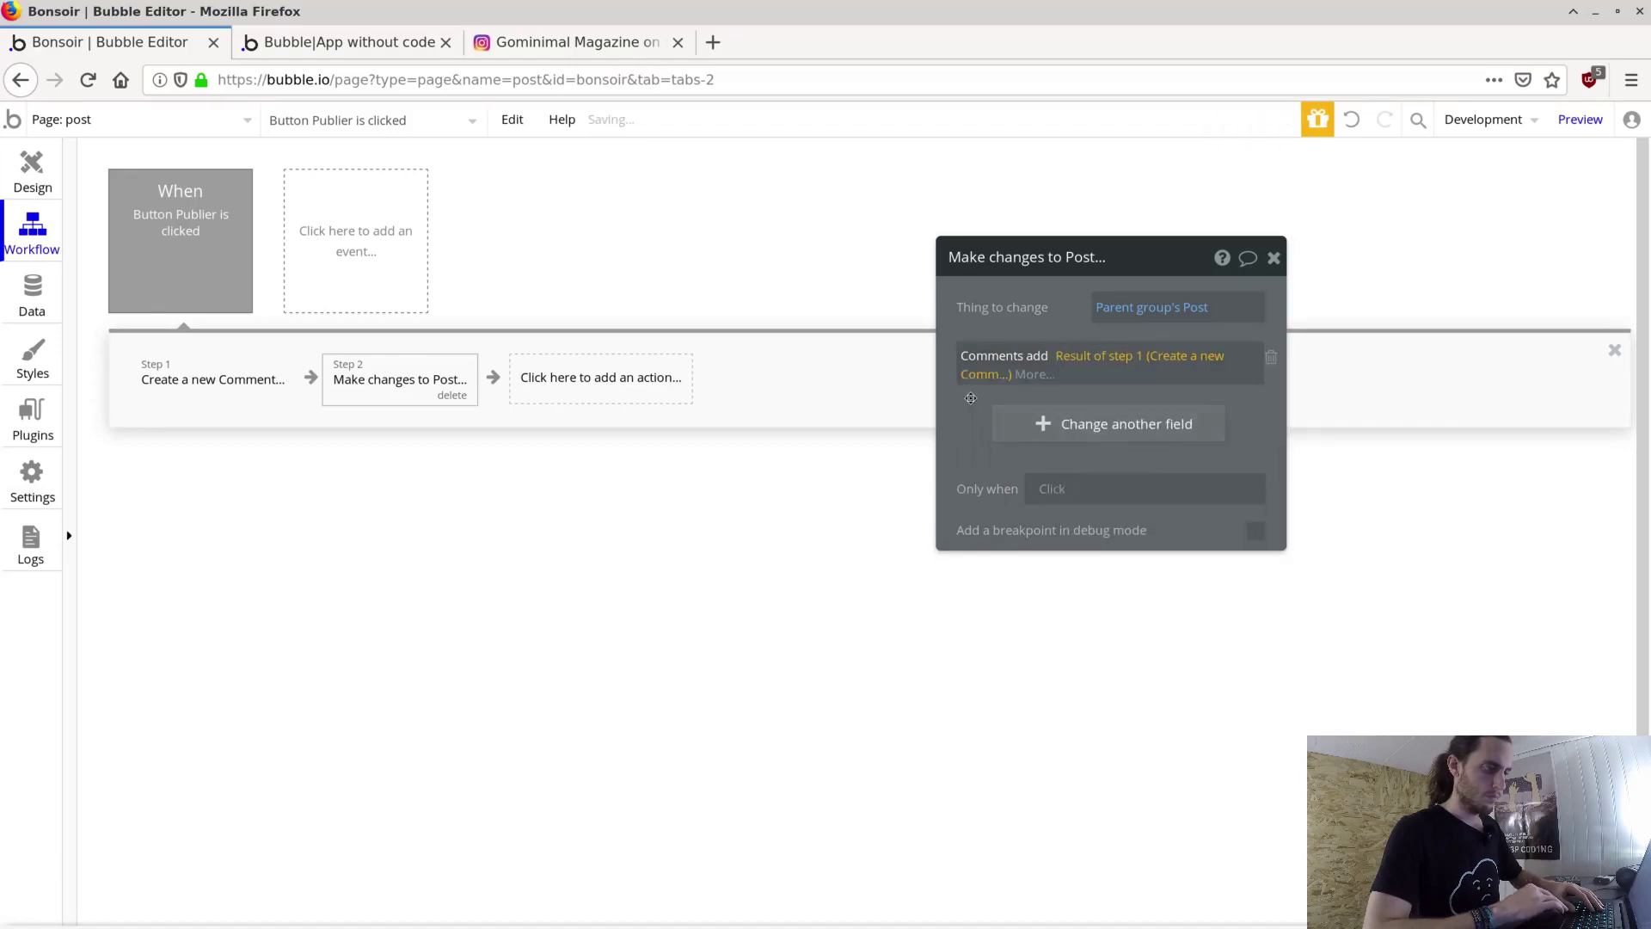
pyautogui.click(1274, 258)
pyautogui.hotkey('ctrl', 'Tab')
pyautogui.press('F5')
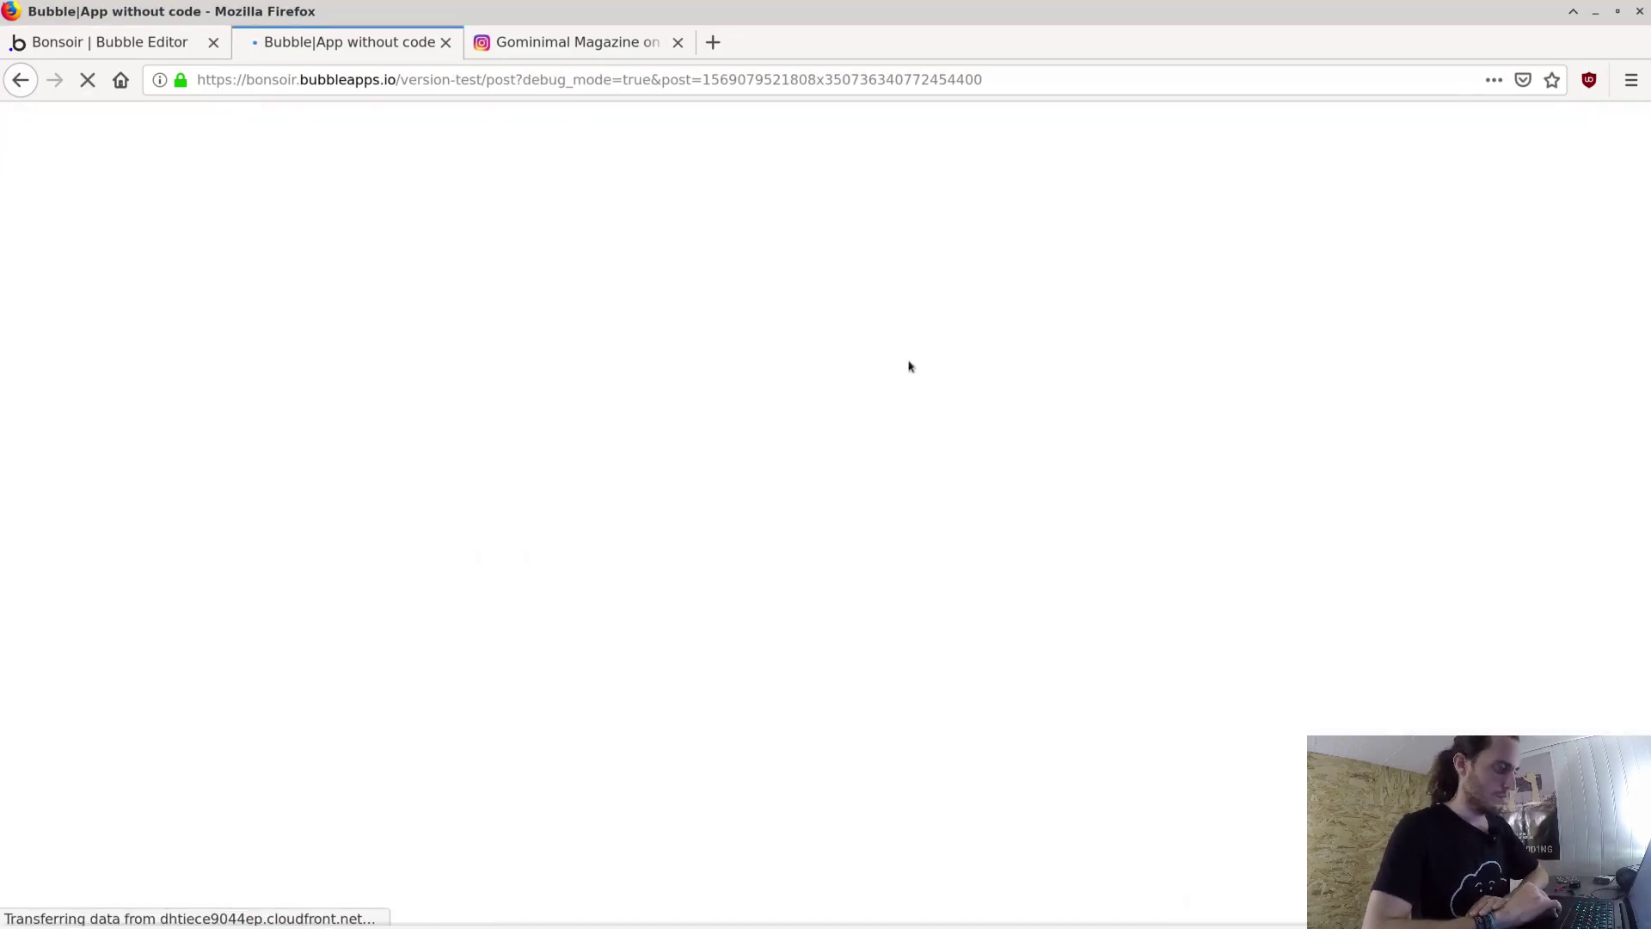
# Publish test comments like 'wafji', 'awefwaefwaef' and 'jwaeijfjiwef', then return to the editor
pyautogui.click(1166, 705)
pyautogui.write('wafjiajwiefjiwaef')
pyautogui.click(1418, 697)
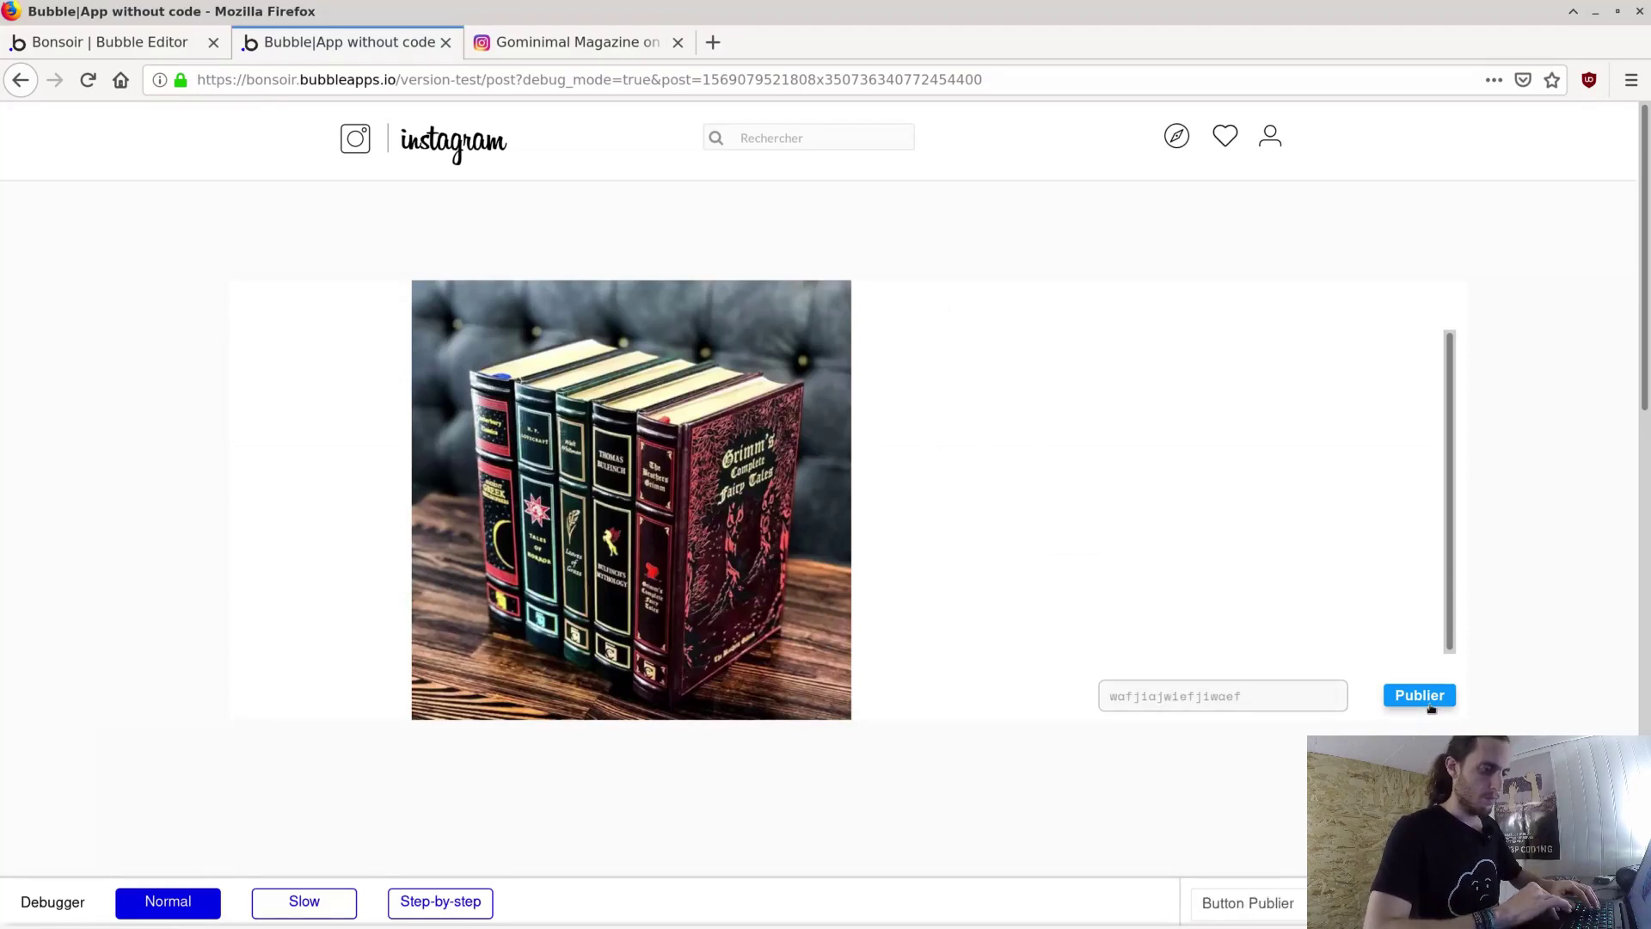
pyautogui.click(1214, 703)
pyautogui.write('jiwajefjiawe')
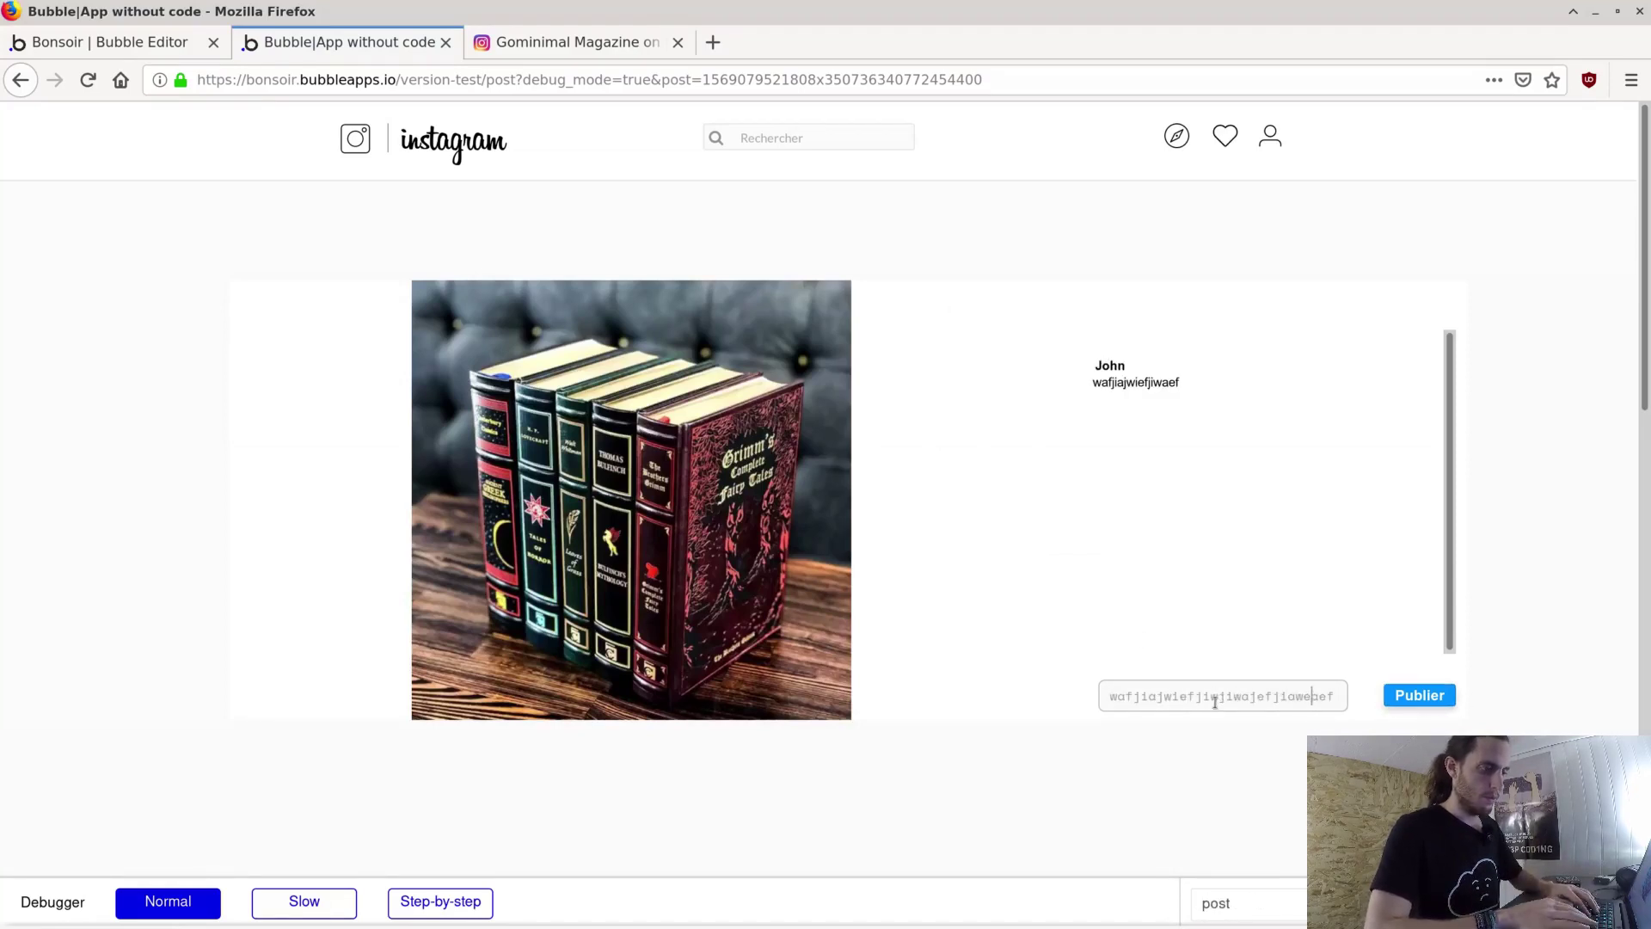
pyautogui.hotkey('ctrl', 'a')
pyautogui.write('awefwaefwaef')
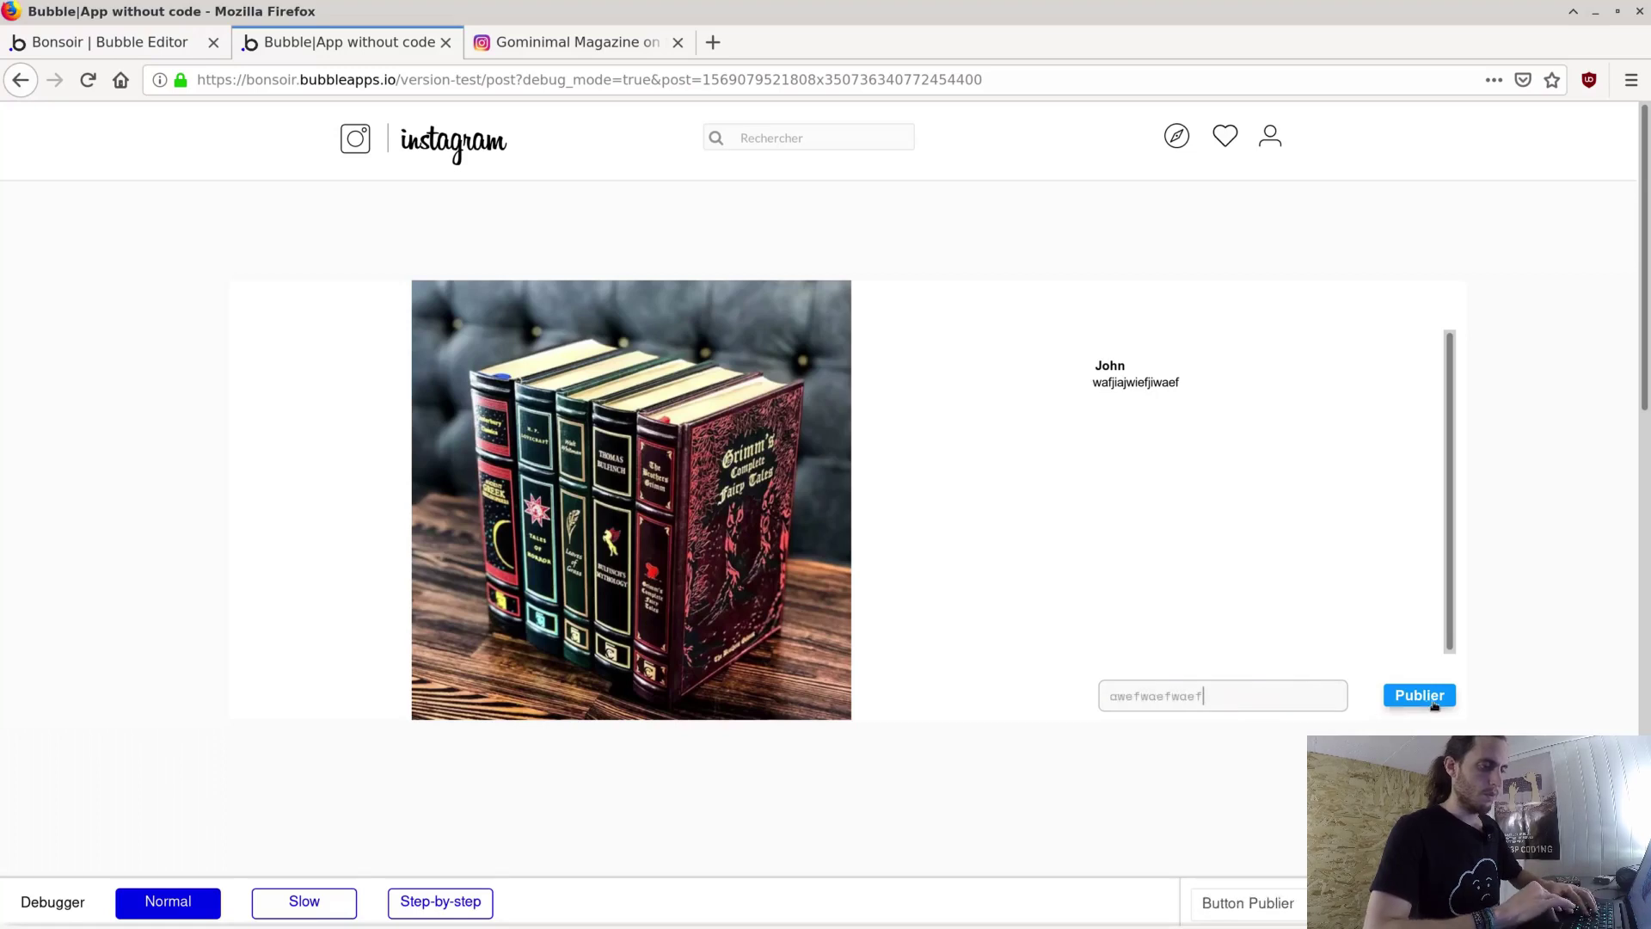
pyautogui.click(1437, 703)
pyautogui.hotkey('ctrl', 'a')
pyautogui.write('jwaeijfjiwef')
pyautogui.click(1434, 695)
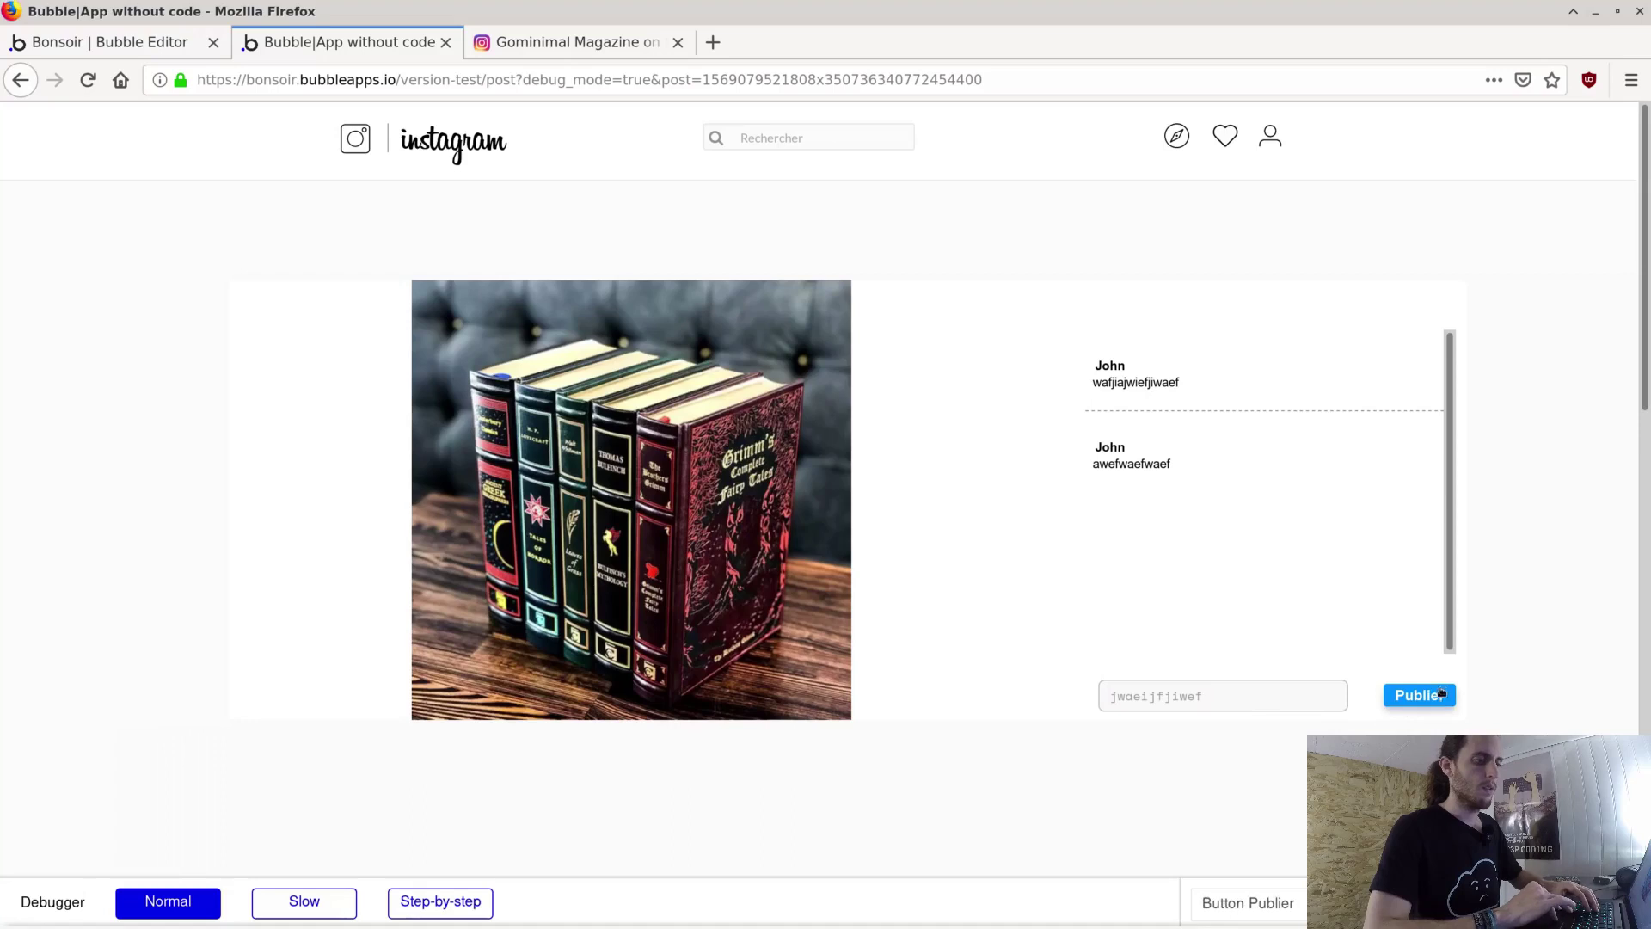
pyautogui.hotkey('ctrl', 'pageup')
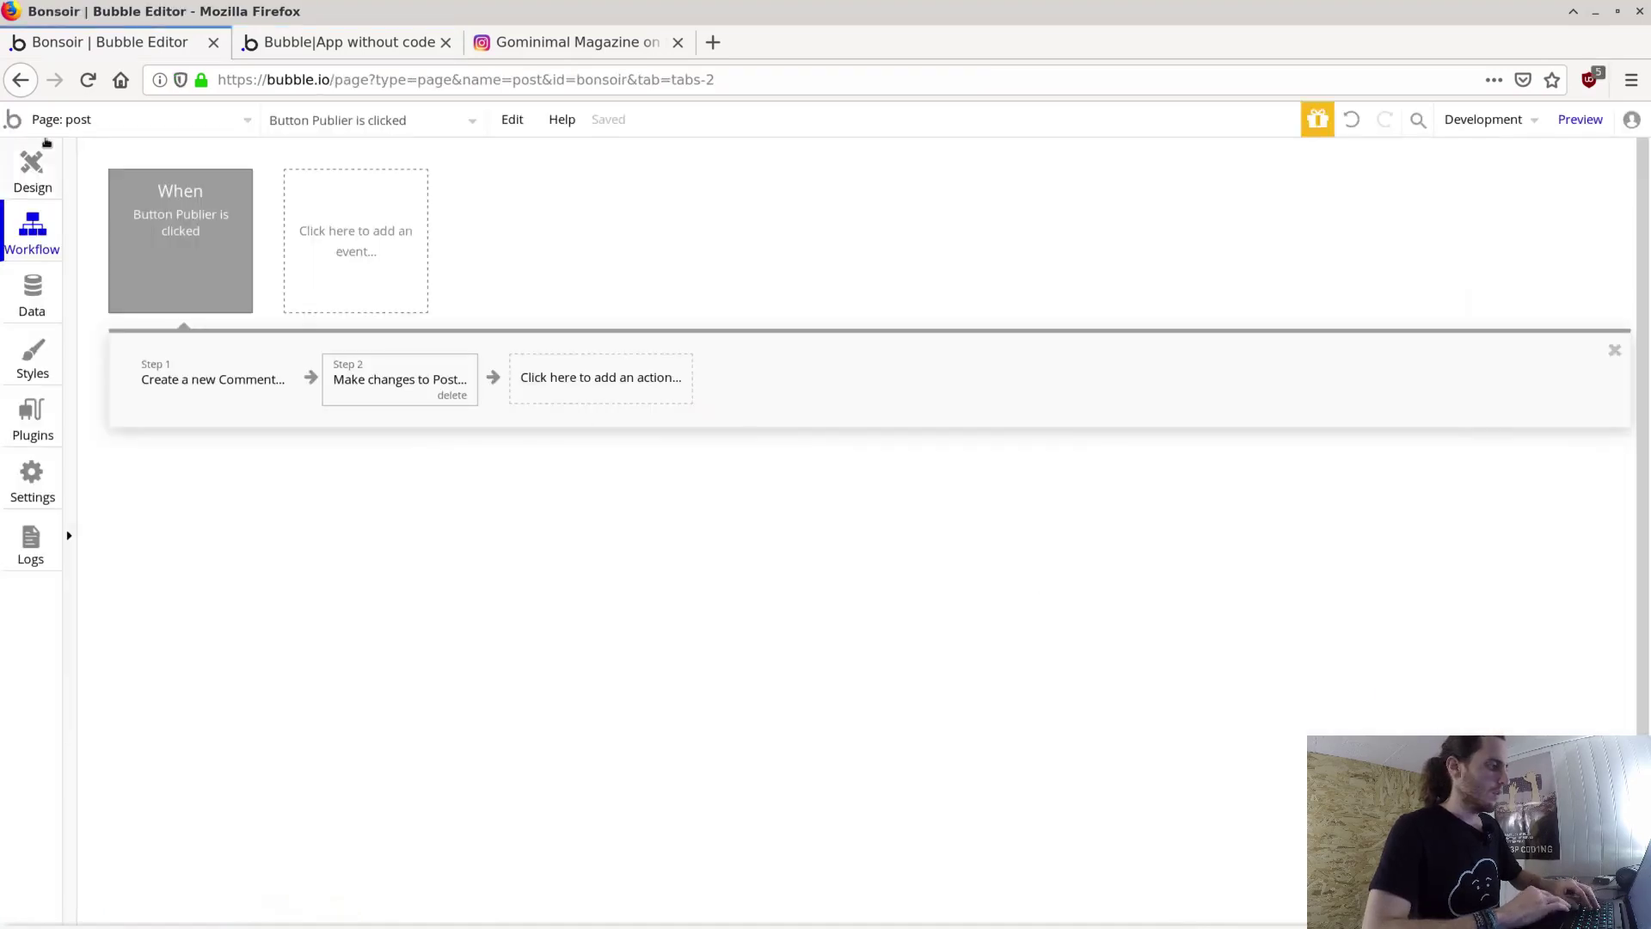
# Add a small image in the post group showing Parent group's Post's Creator's Avatar
pyautogui.click(38, 157)
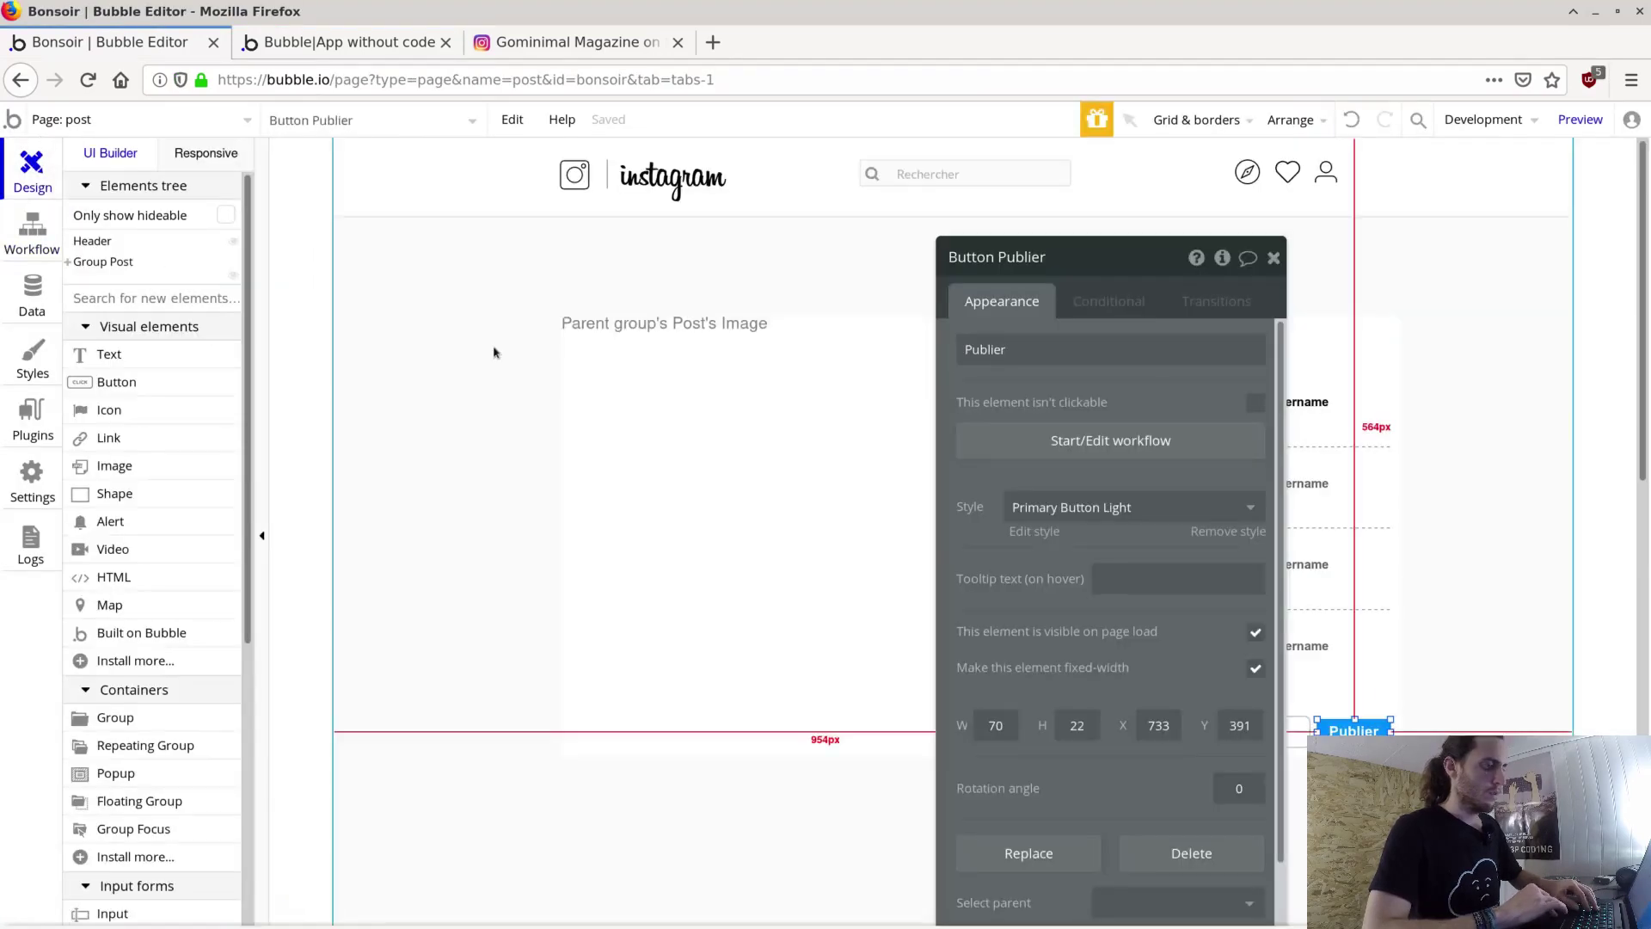
pyautogui.click(1273, 259)
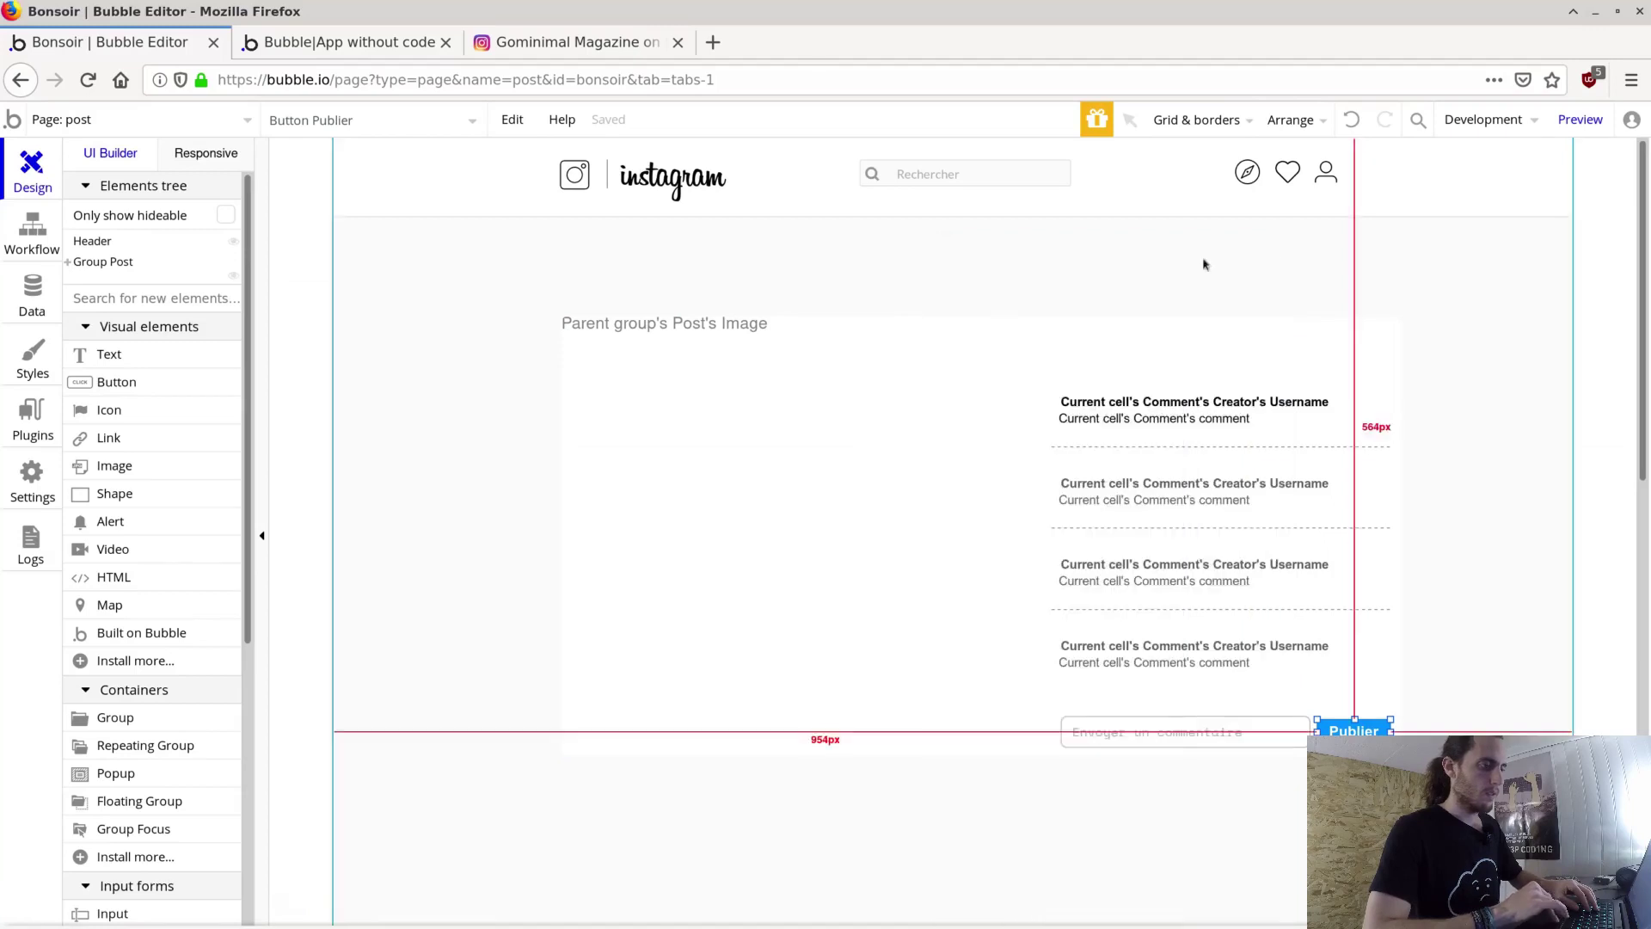
pyautogui.click(123, 464)
pyautogui.moveTo(1067, 325); pyautogui.dragTo(1113, 370)
pyautogui.click(1370, 427)
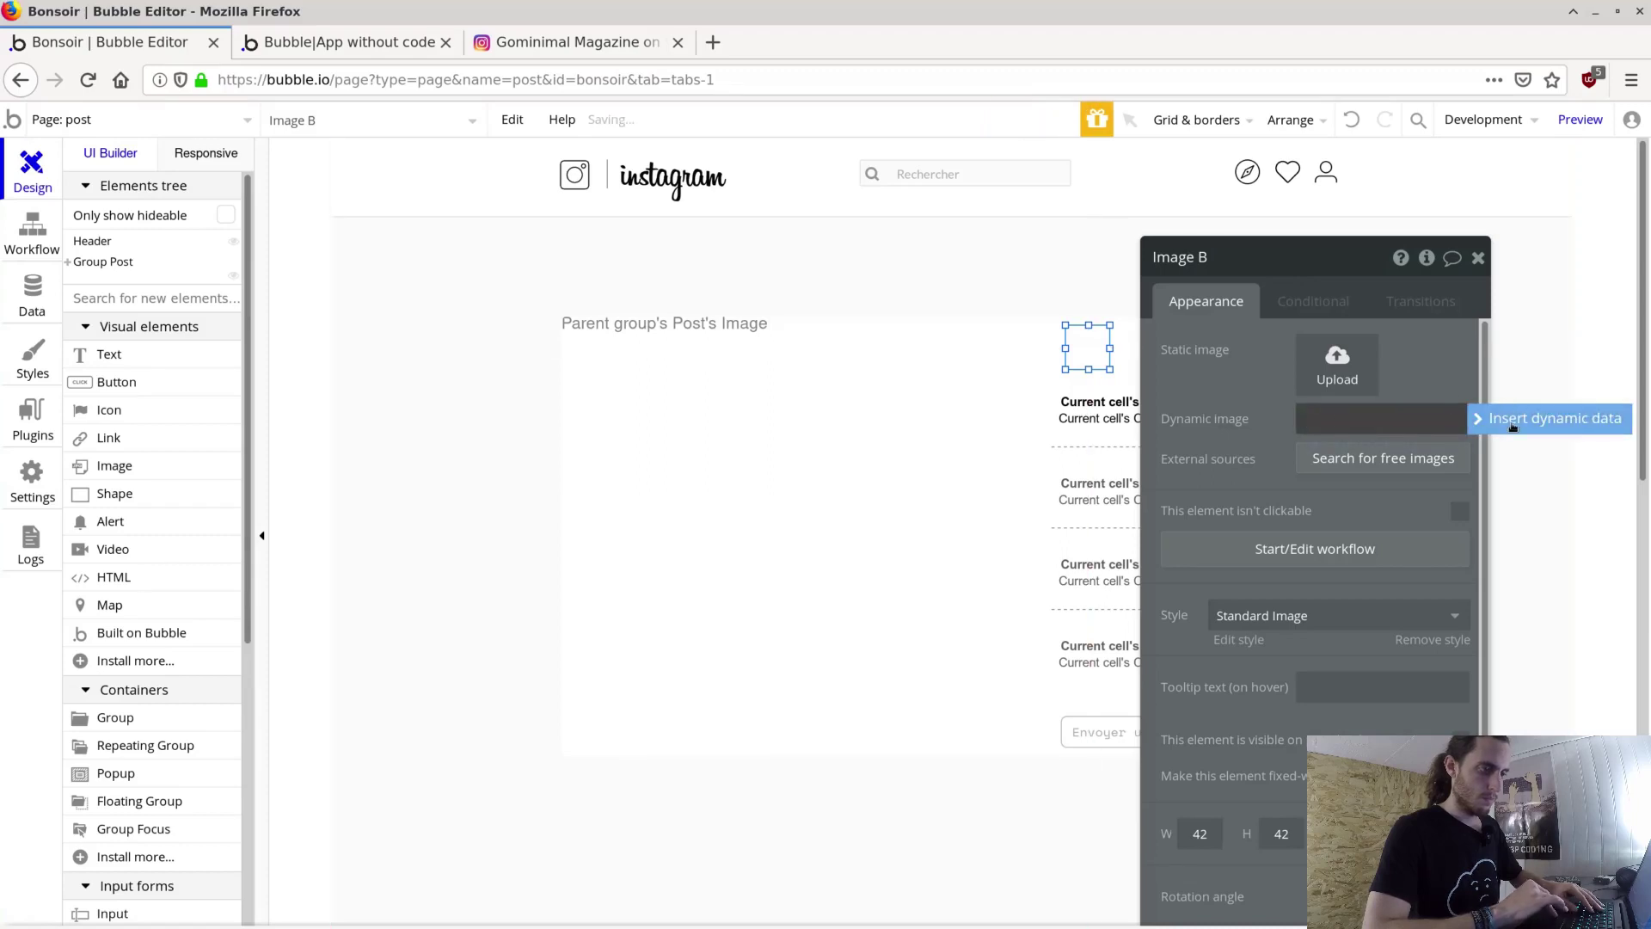
pyautogui.click(1512, 427)
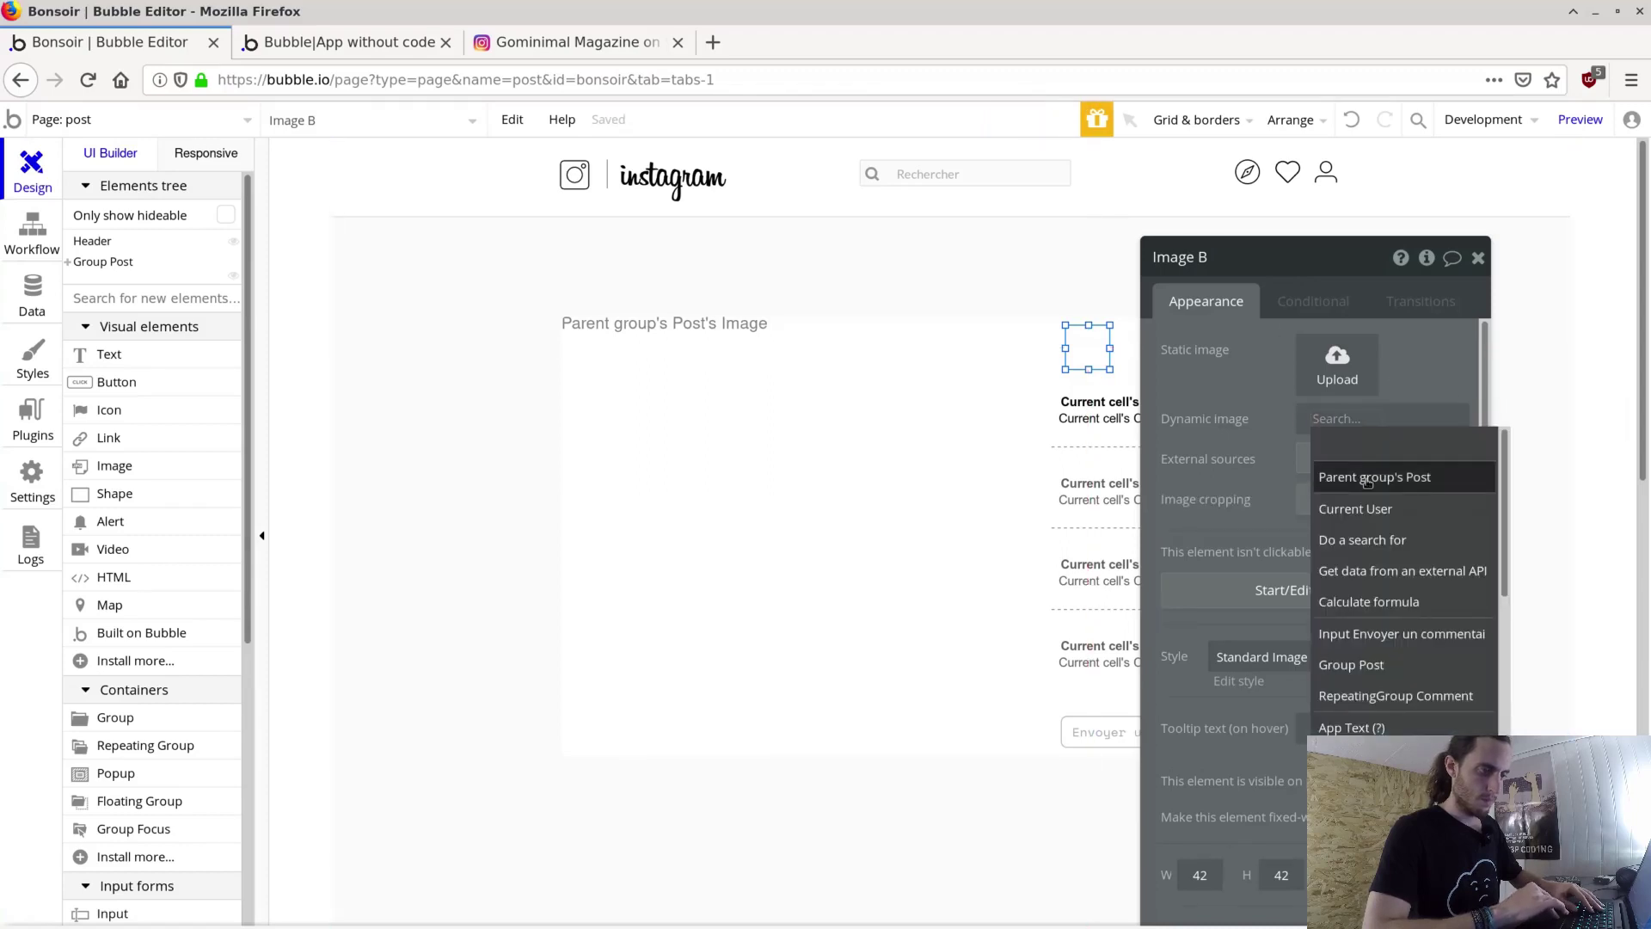
pyautogui.click(1367, 482)
pyautogui.click(1366, 557)
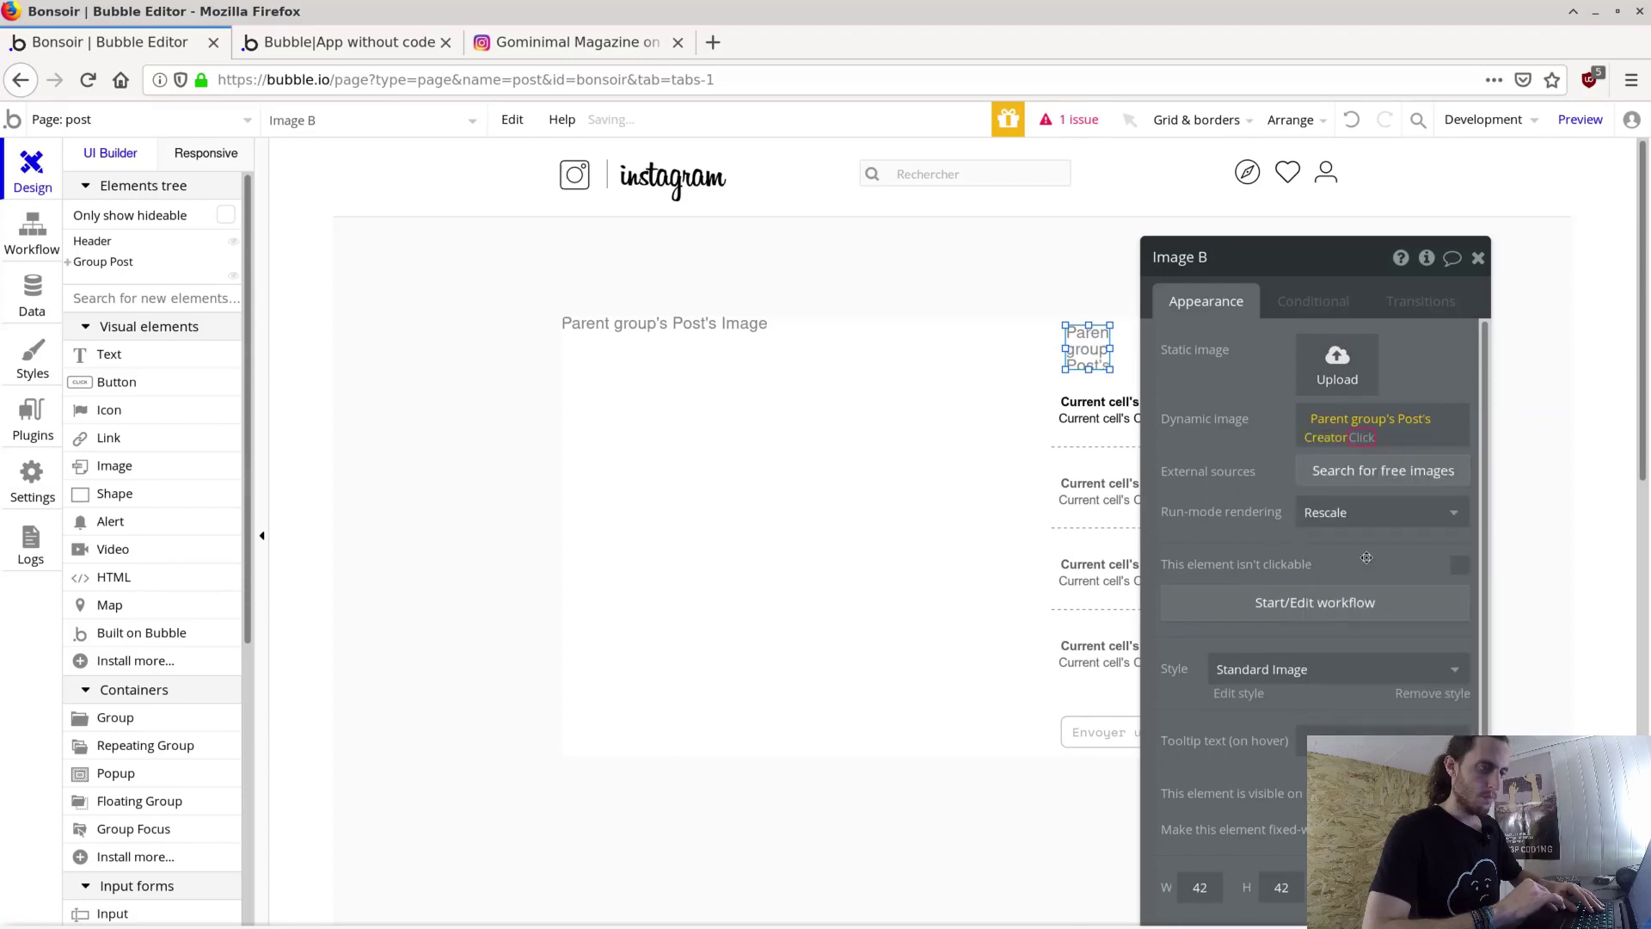
pyautogui.click(1366, 464)
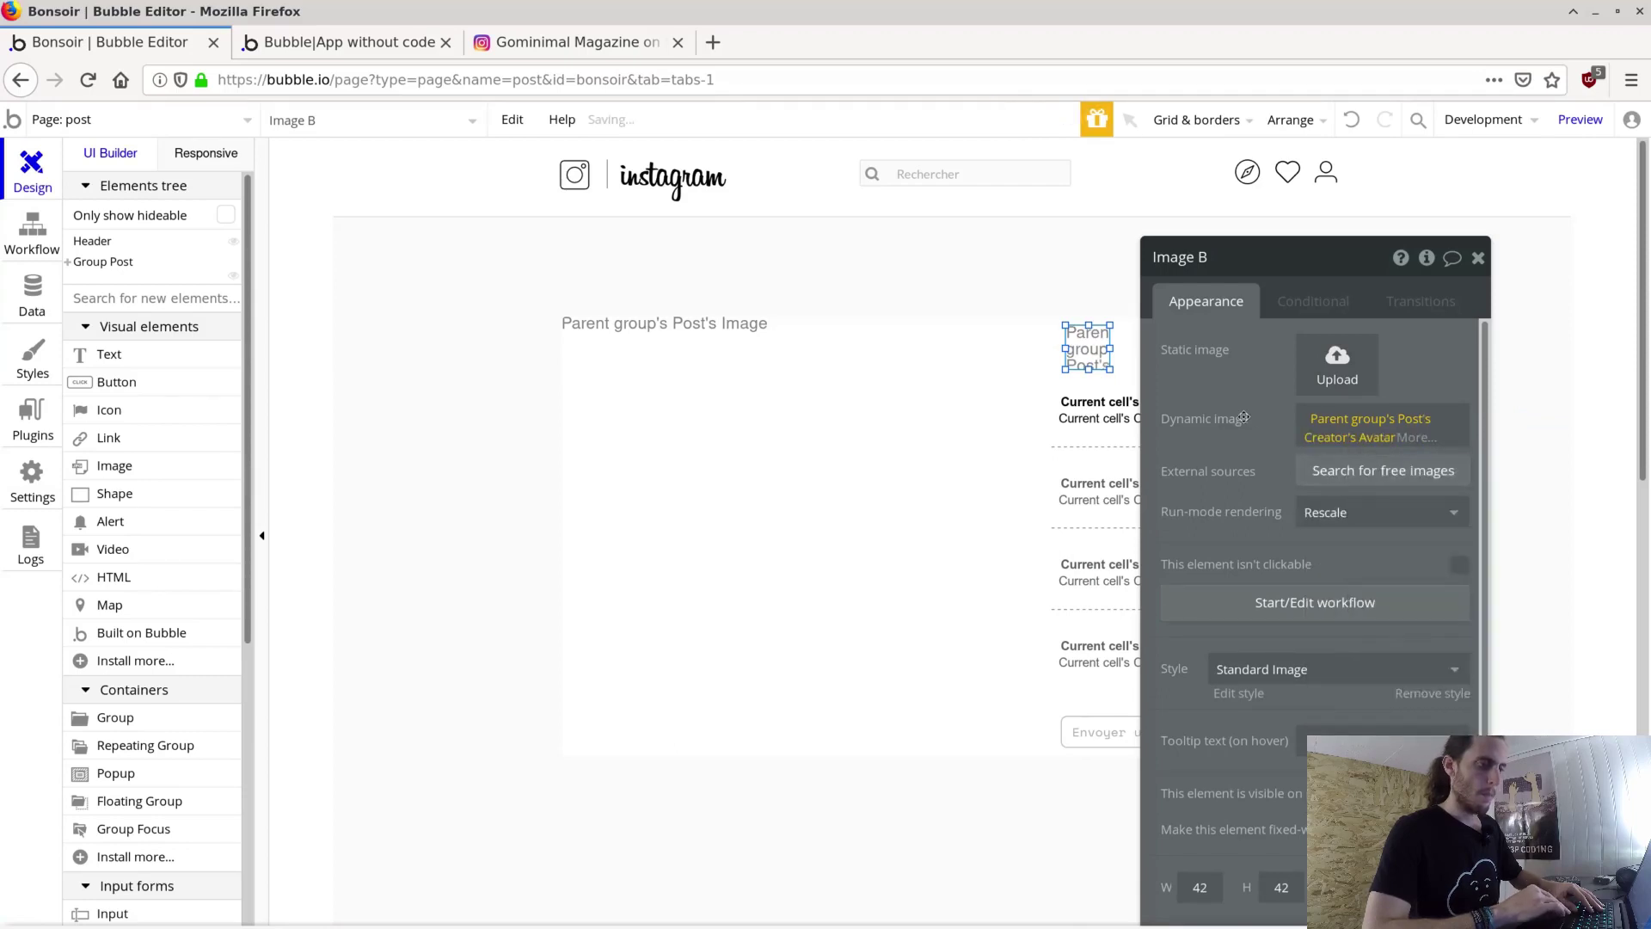
pyautogui.click(1475, 259)
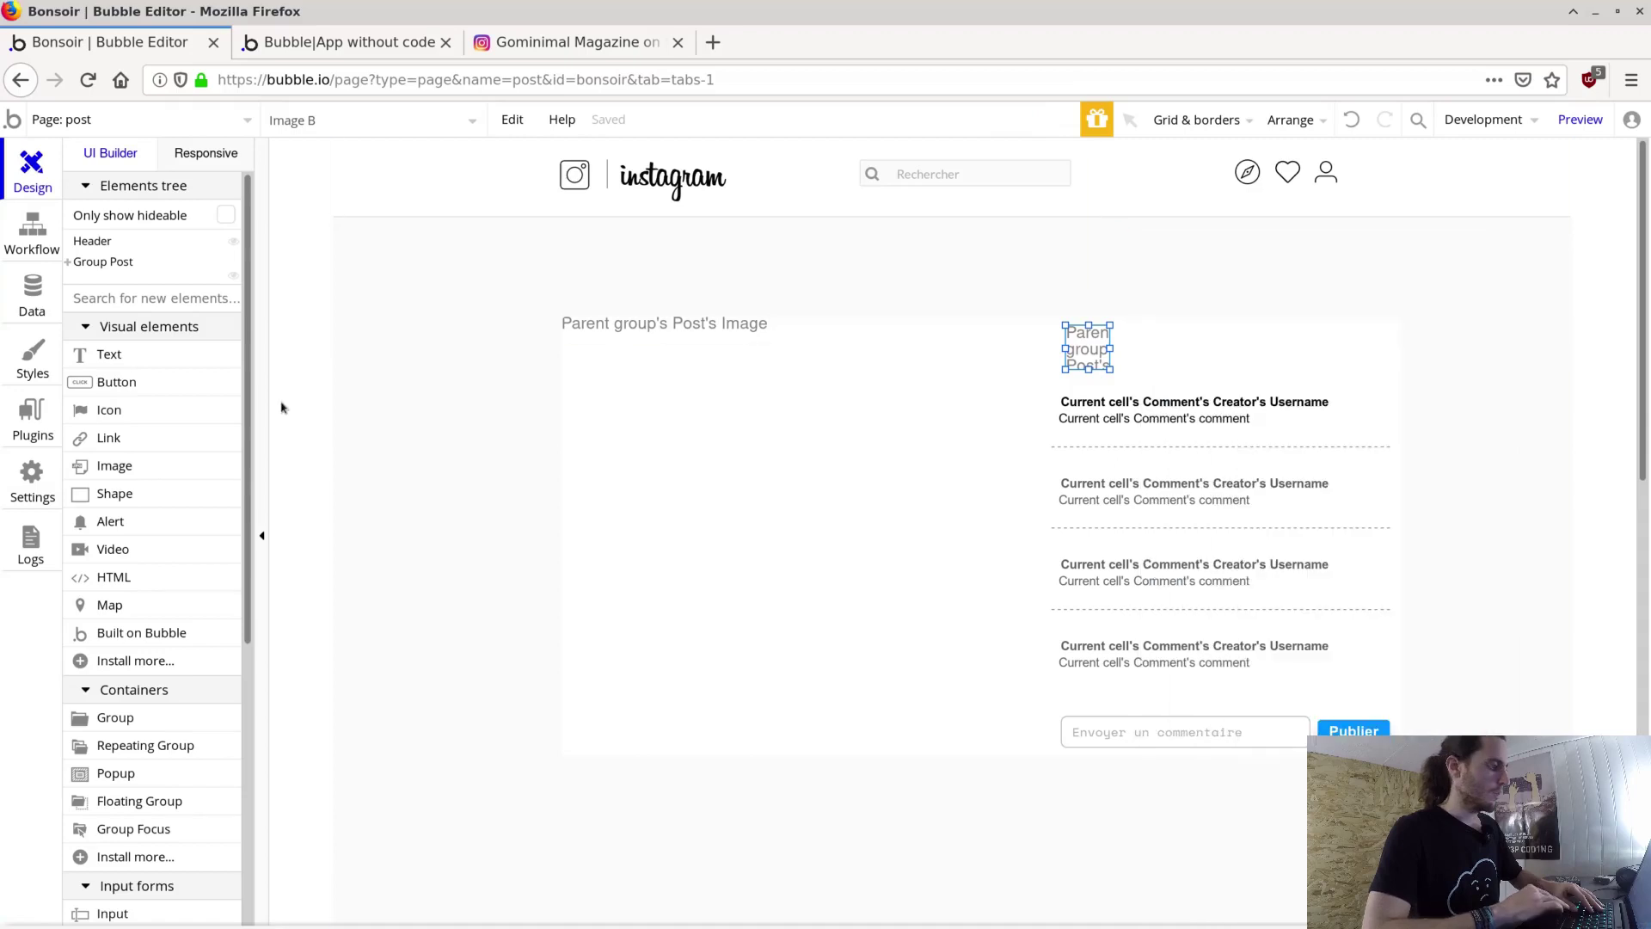
pyautogui.click(142, 355)
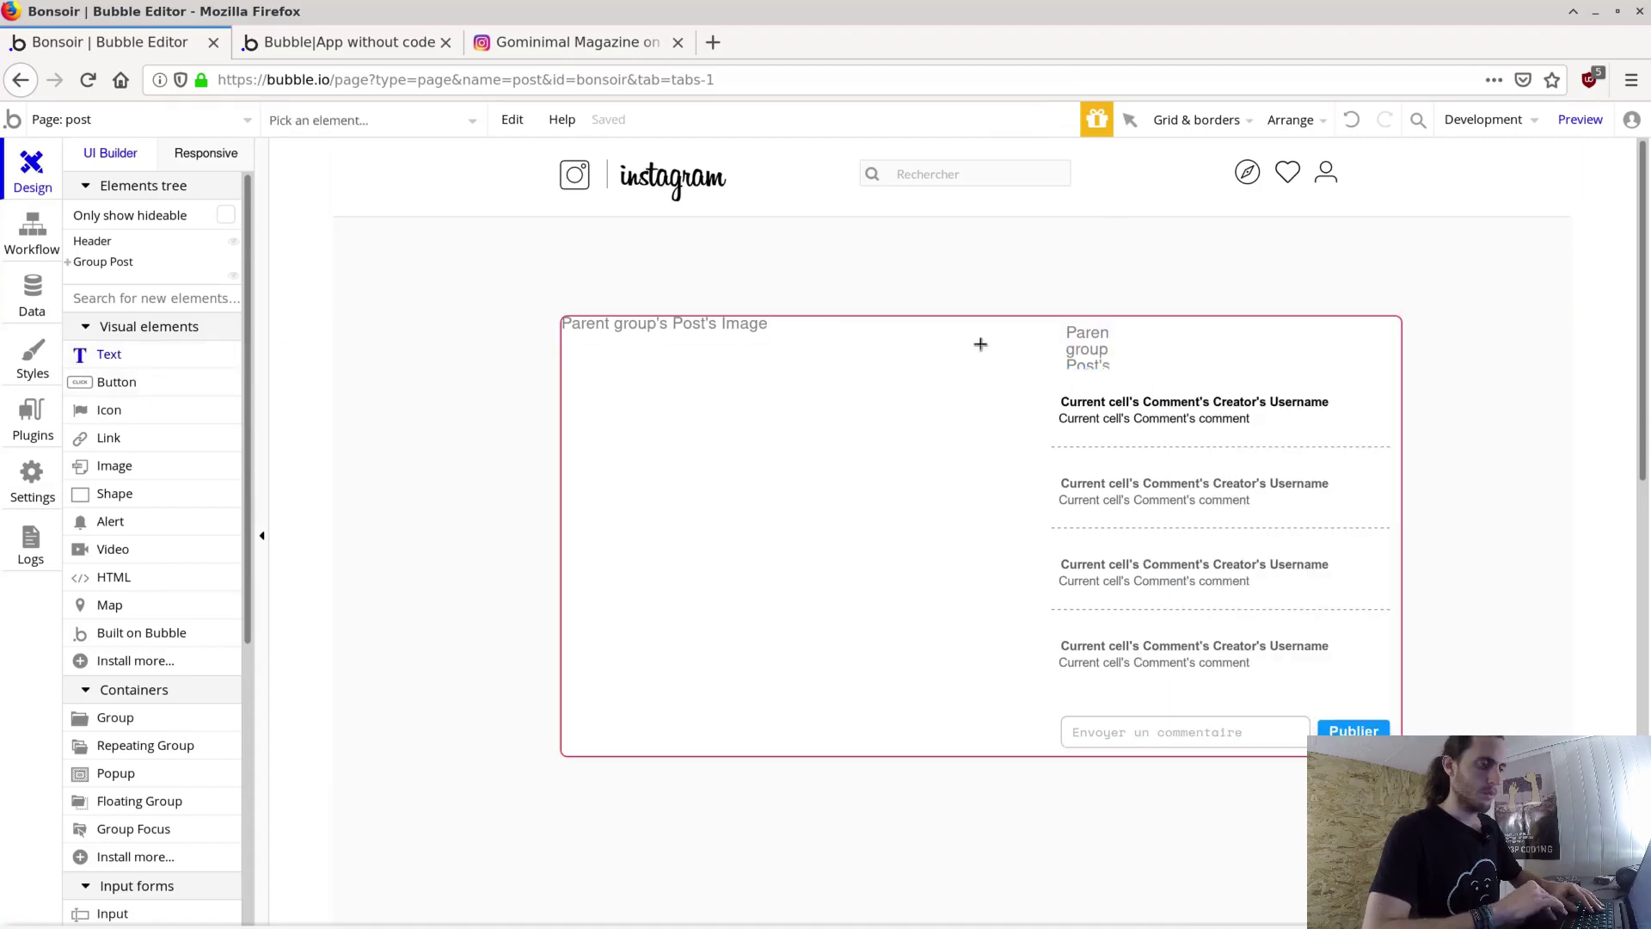
# Add a text beside the avatar showing Parent group's Post's Creator's Username, then reload the preview
pyautogui.moveTo(1126, 329); pyautogui.dragTo(1225, 371)
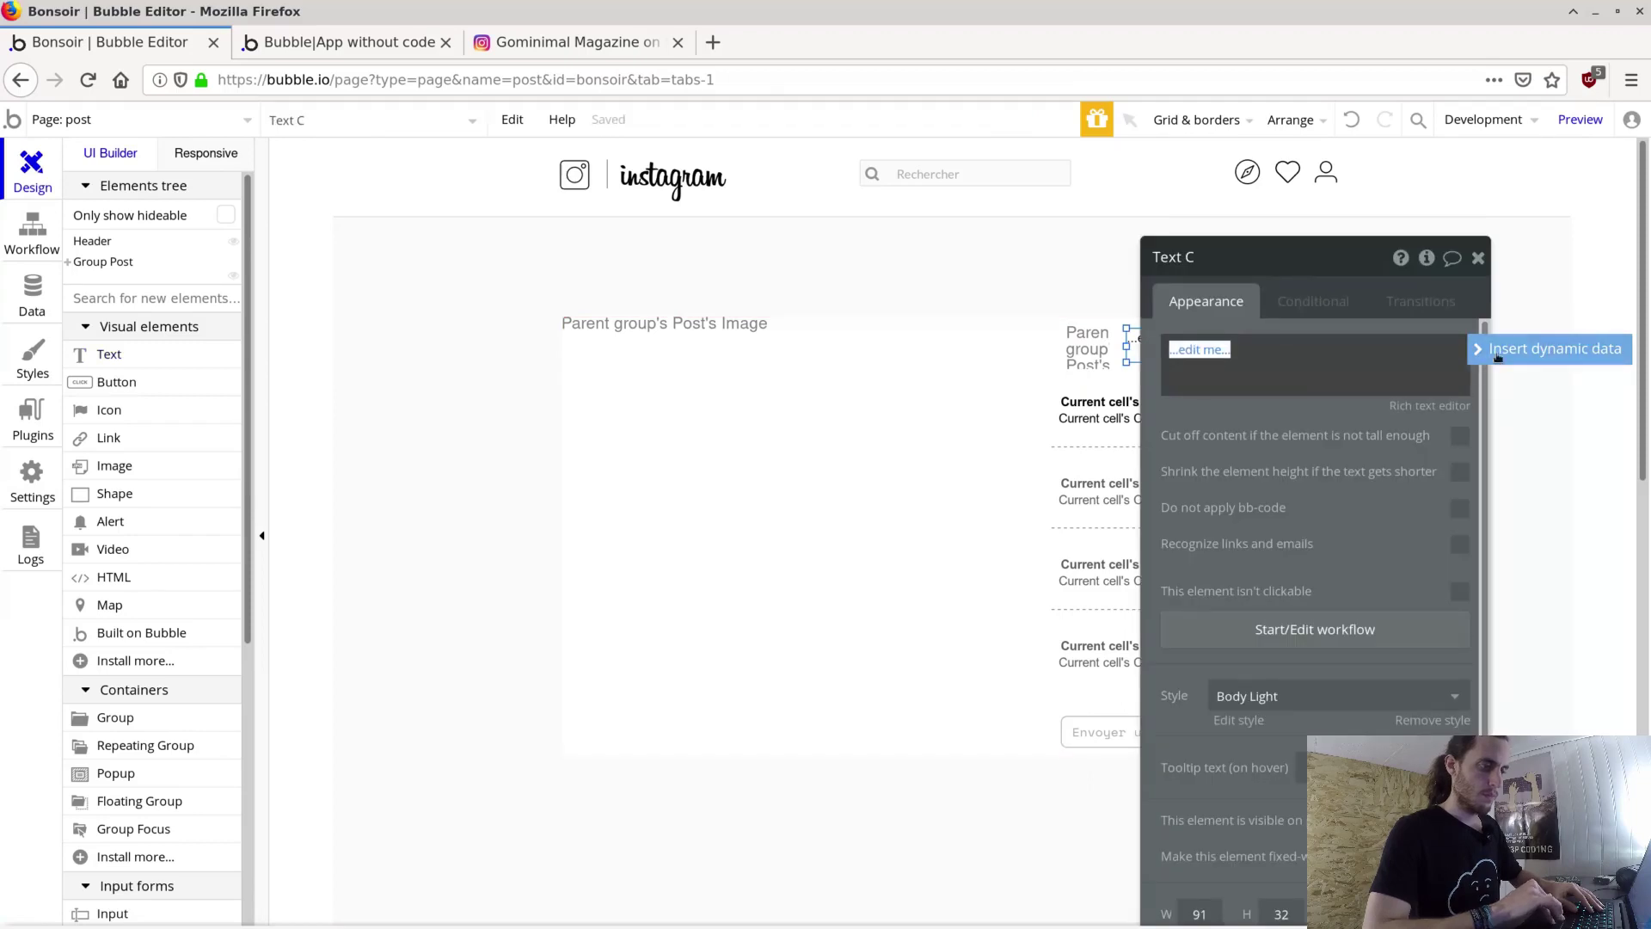
pyautogui.click(1496, 356)
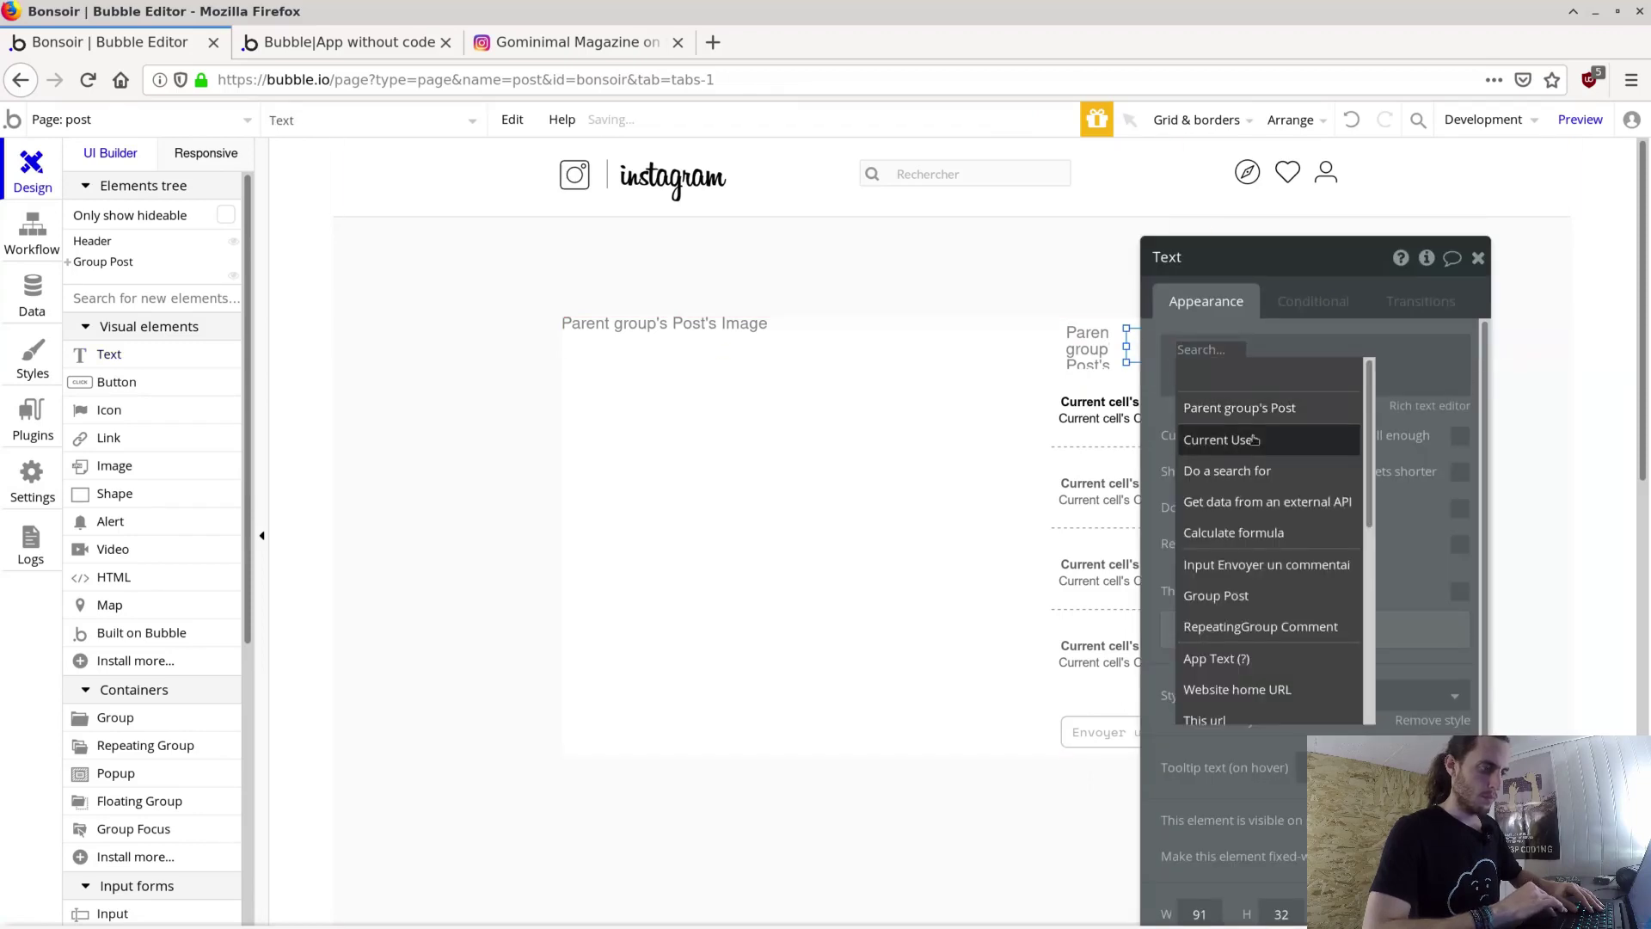
pyautogui.click(1247, 408)
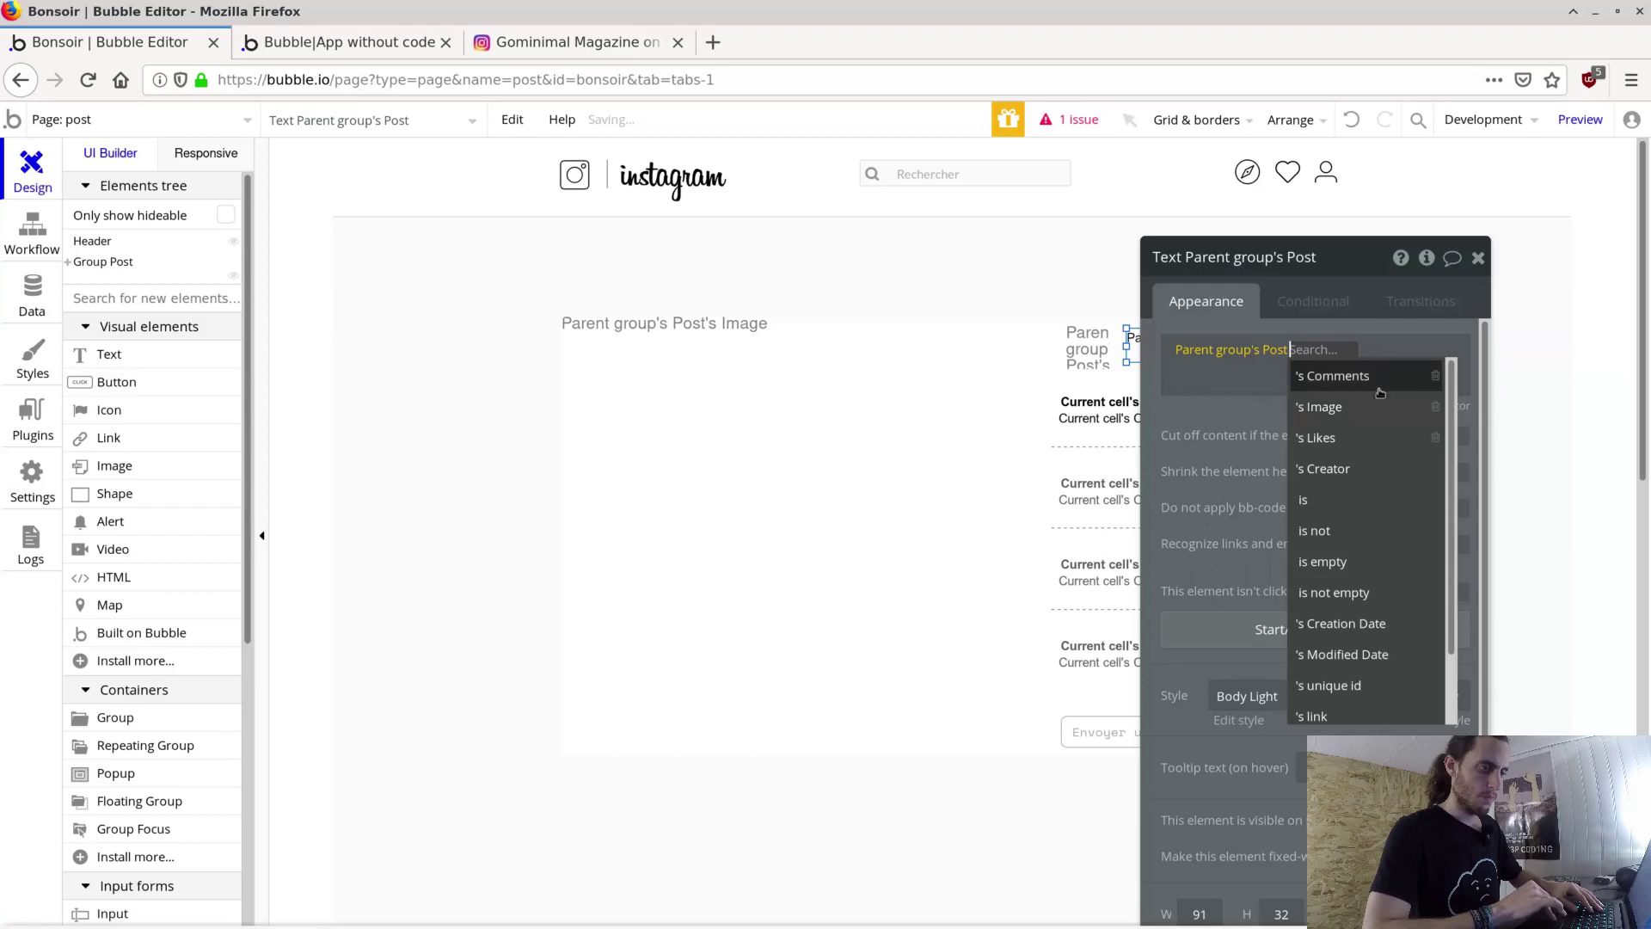
pyautogui.click(1363, 467)
pyautogui.click(1417, 439)
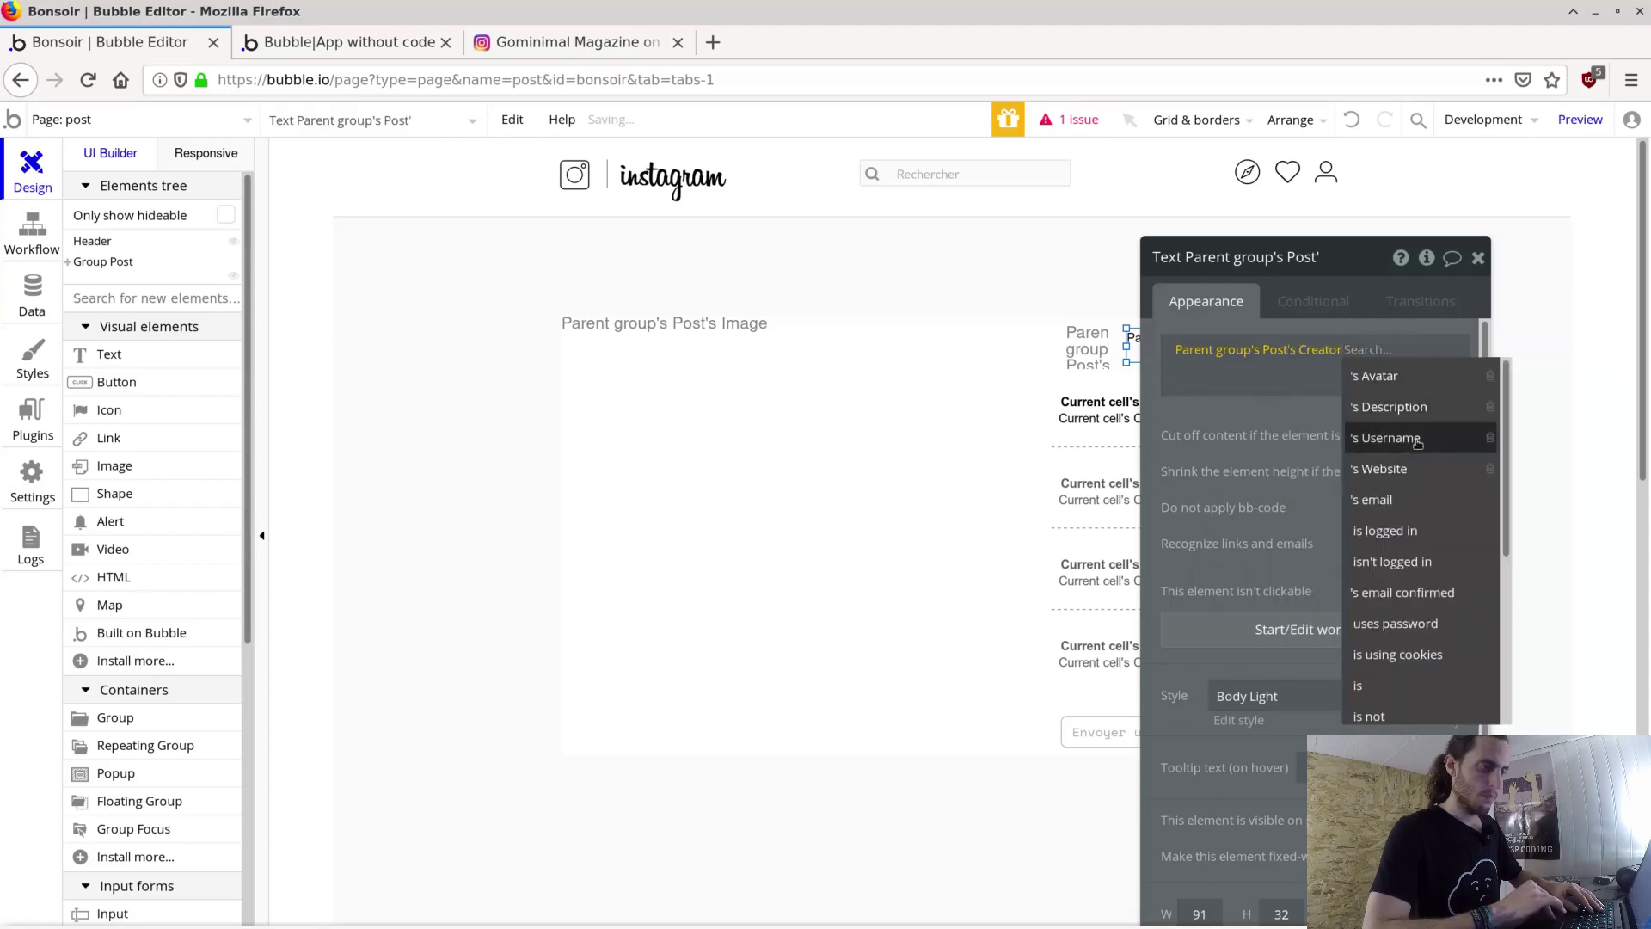
pyautogui.click(1475, 258)
pyautogui.hotkey('ctrl', 'Tab')
pyautogui.press('F5')
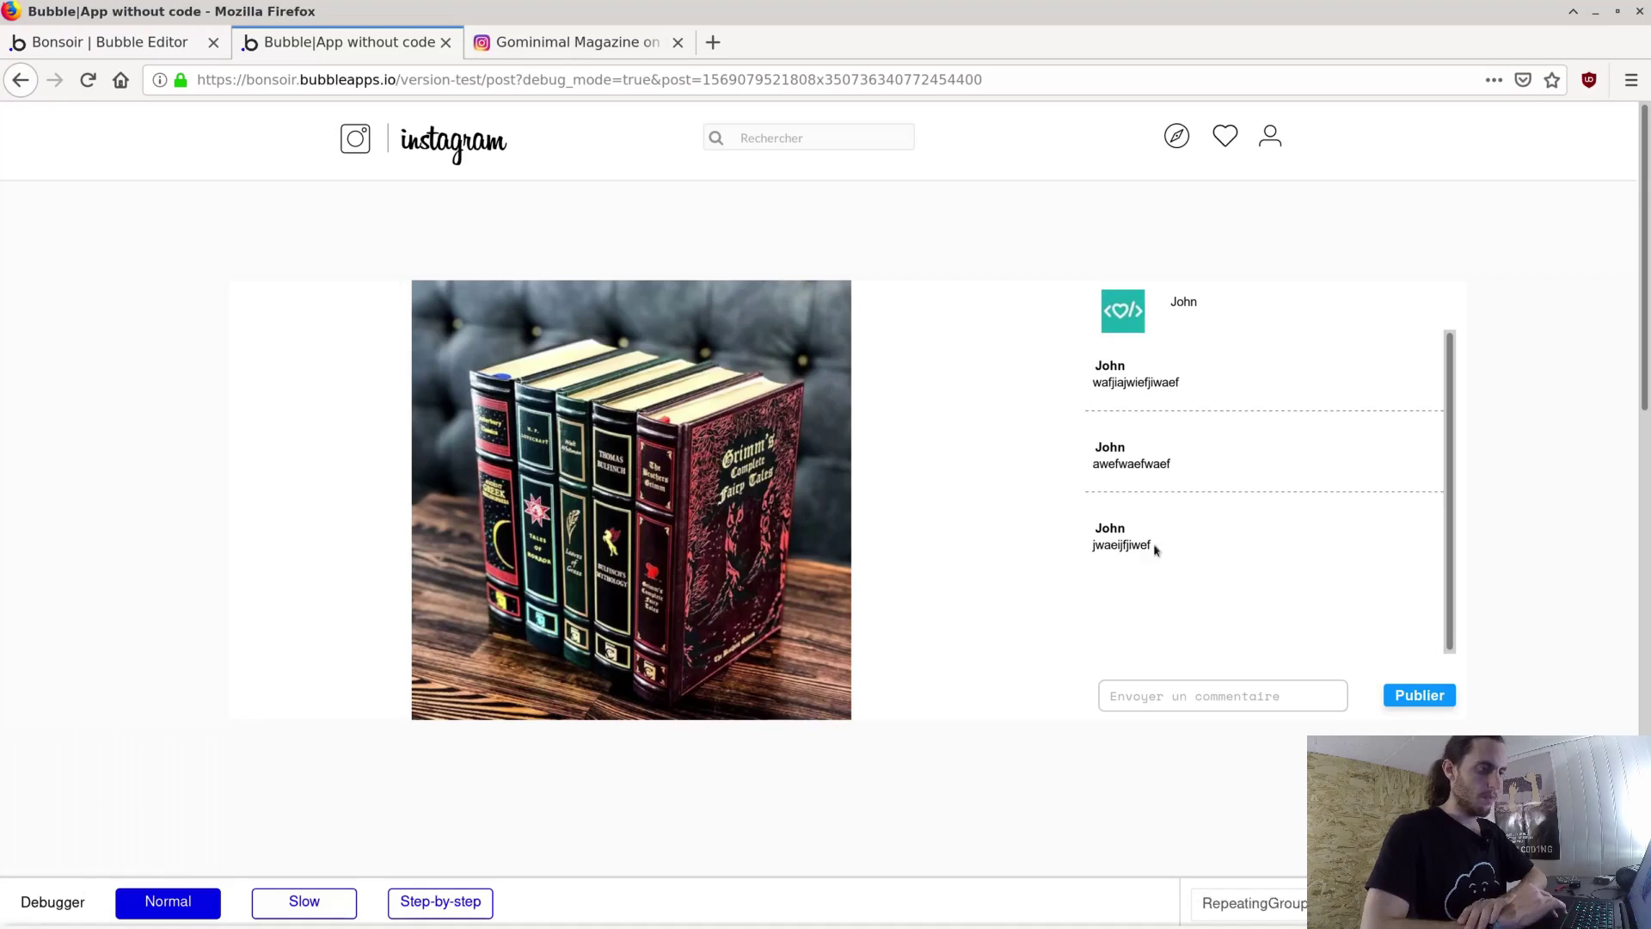
# Go back to the Bubble Editor after checking the preview
pyautogui.hotkey('ctrl', 'pageup')
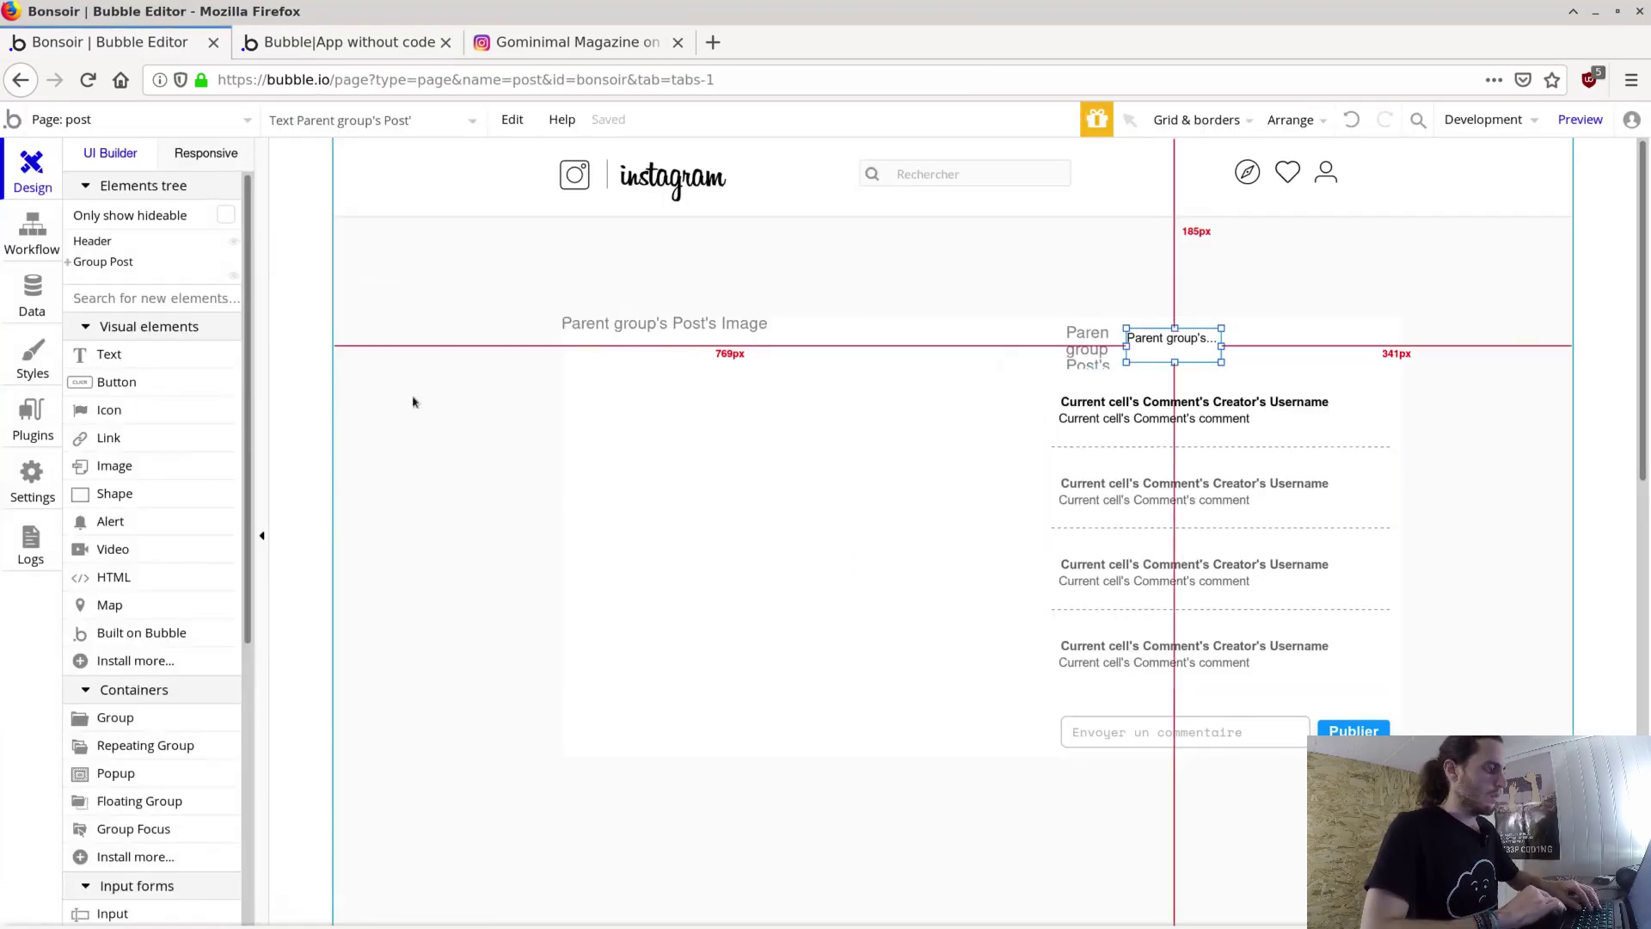
# Add a heart.svg image at the post card's top right and create its click workflow
pyautogui.click(141, 468)
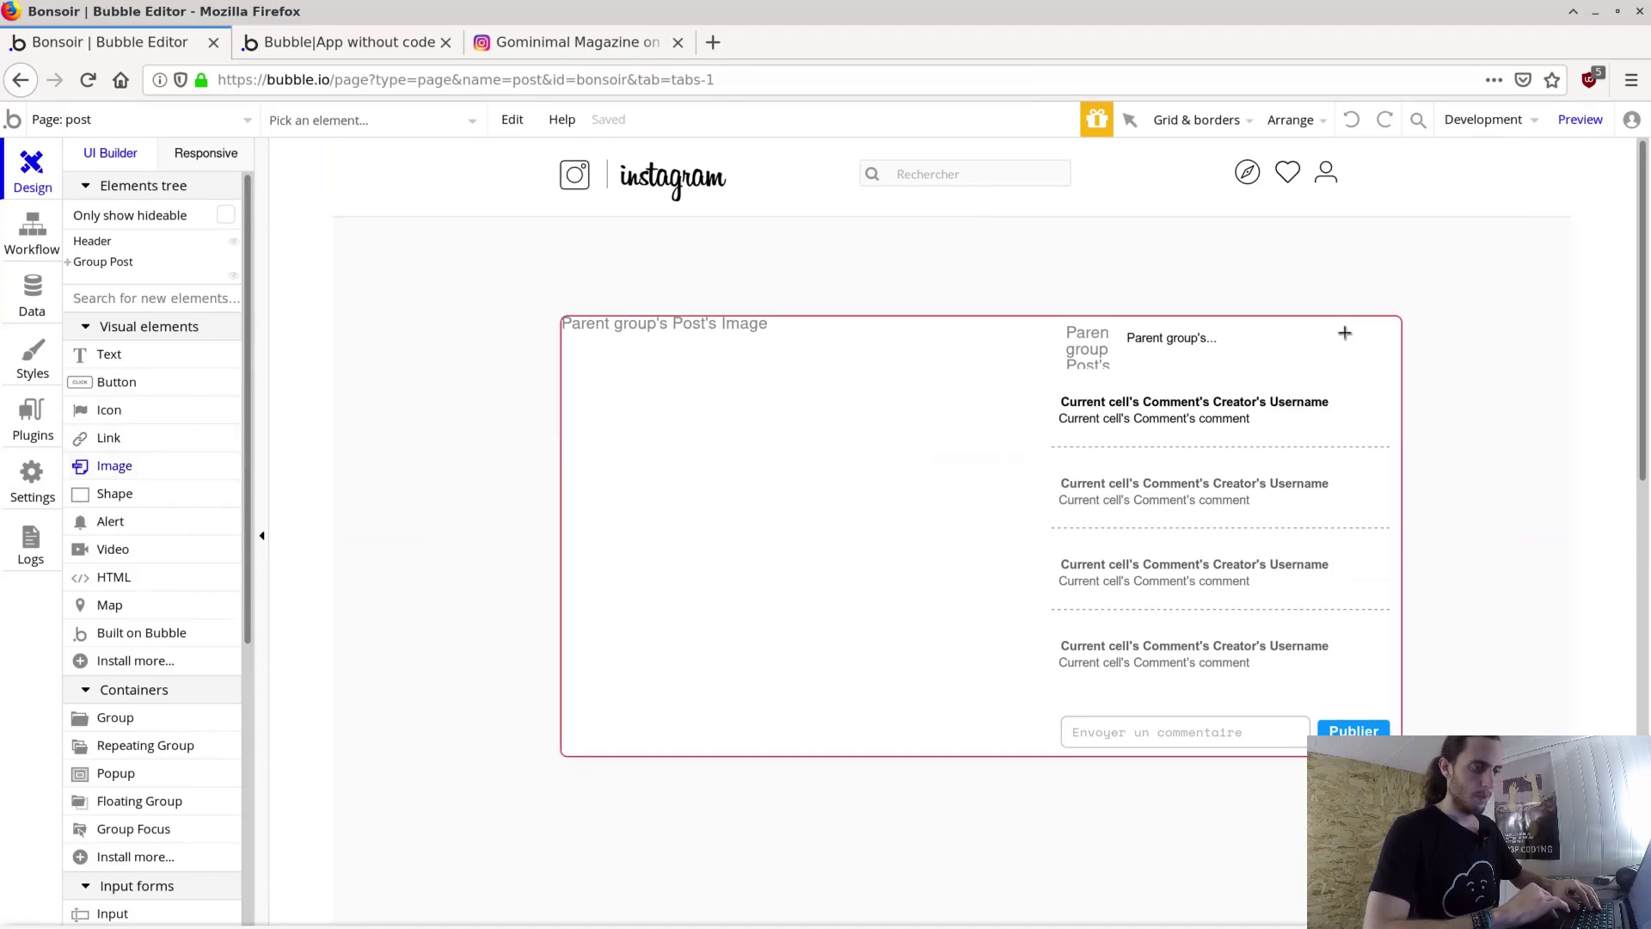
pyautogui.moveTo(1344, 323); pyautogui.dragTo(1382, 362)
pyautogui.click(1156, 377)
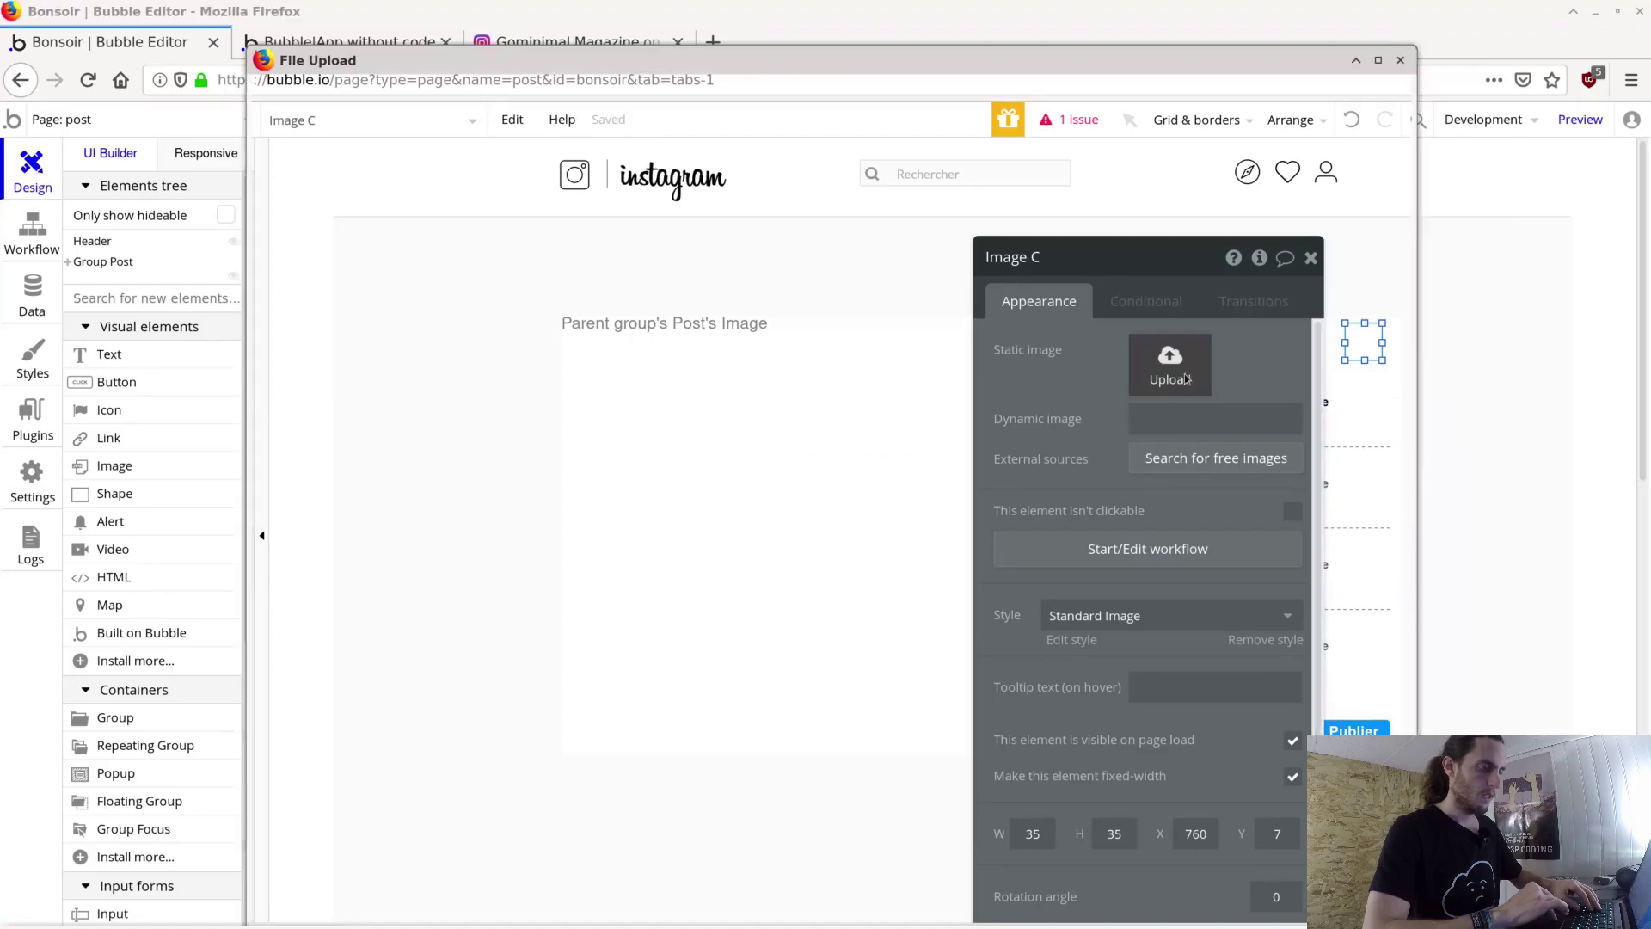
pyautogui.doubleClick(530, 261)
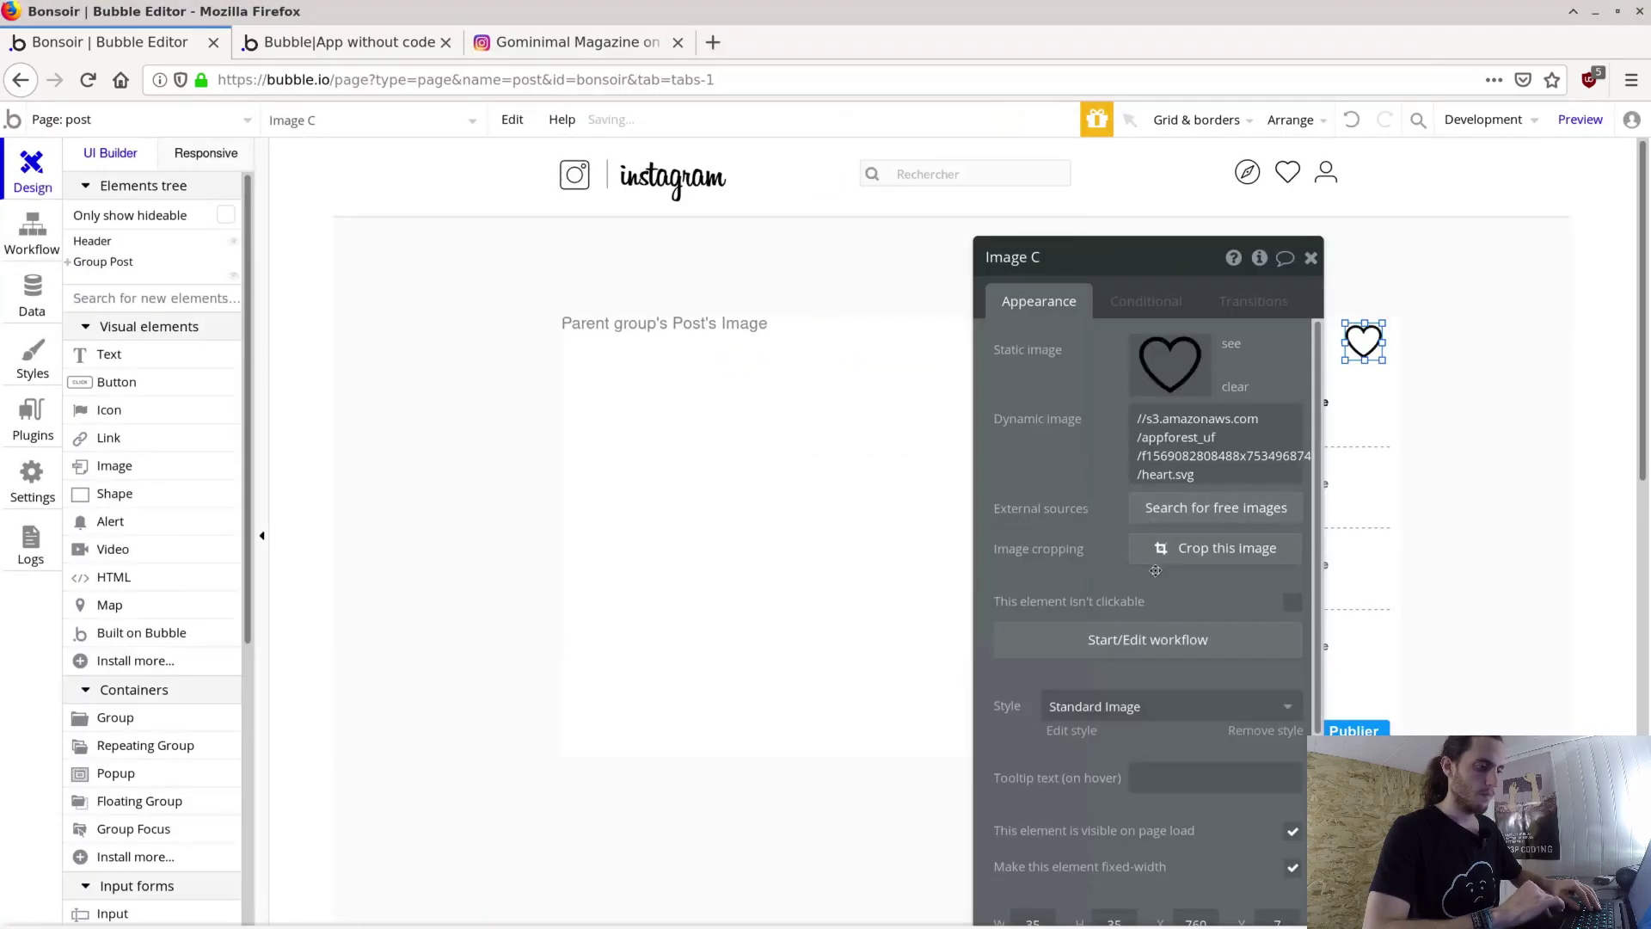
pyautogui.click(1147, 640)
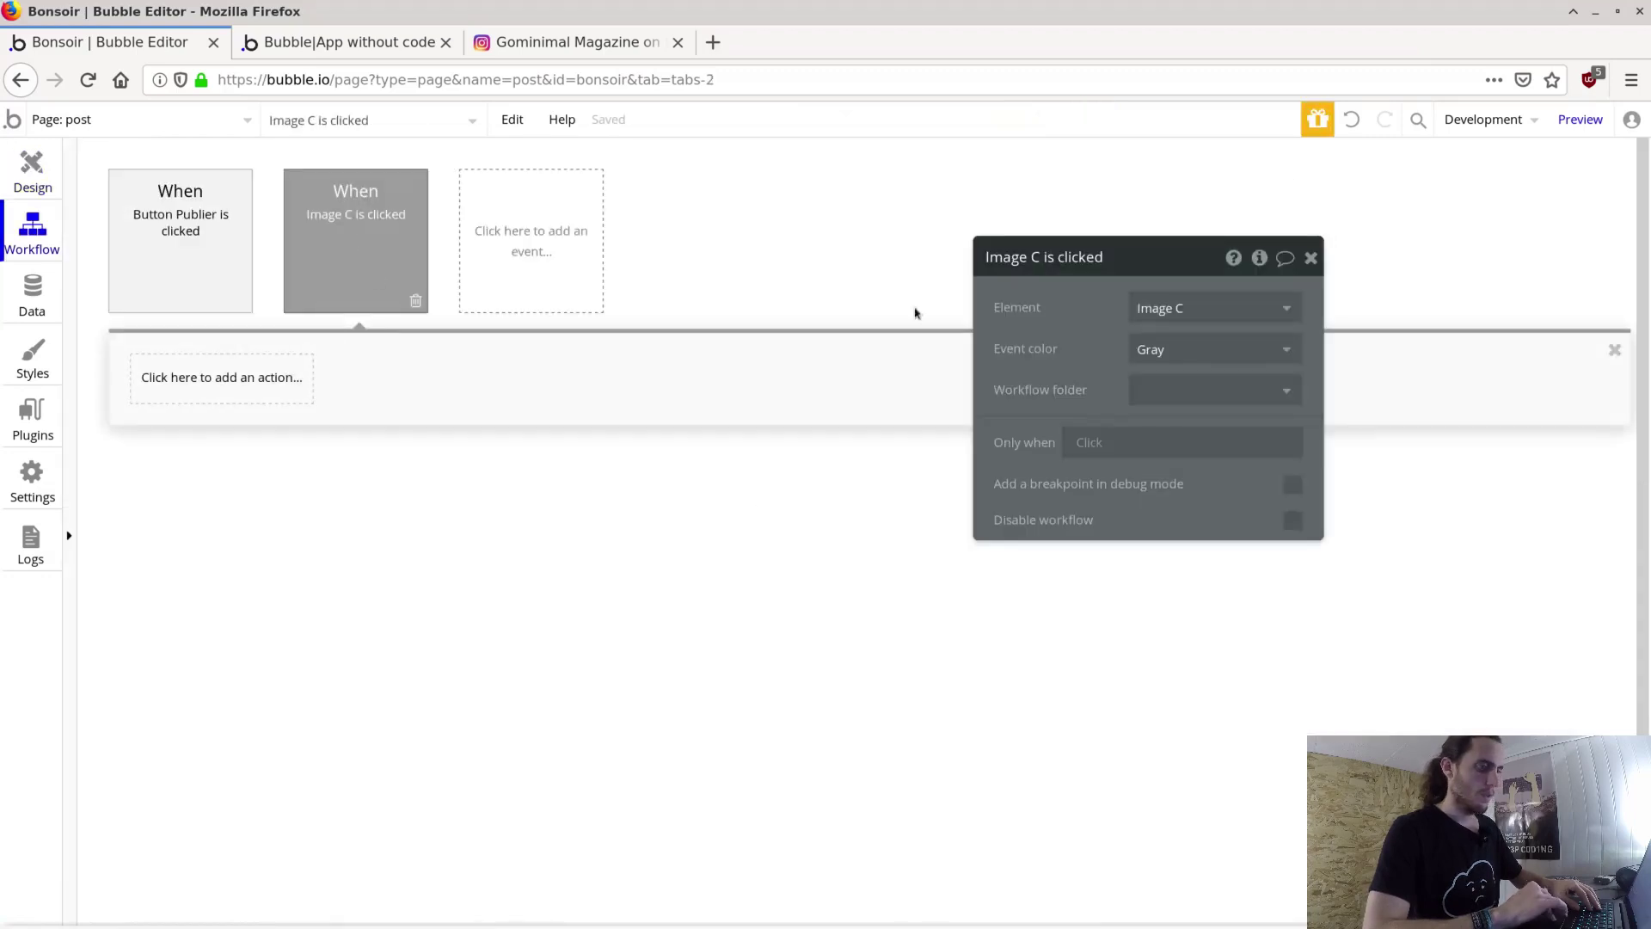
# Set the Image C click event's Only when to Parent group's Post's Likes doesn't contain Current User
pyautogui.click(1088, 438)
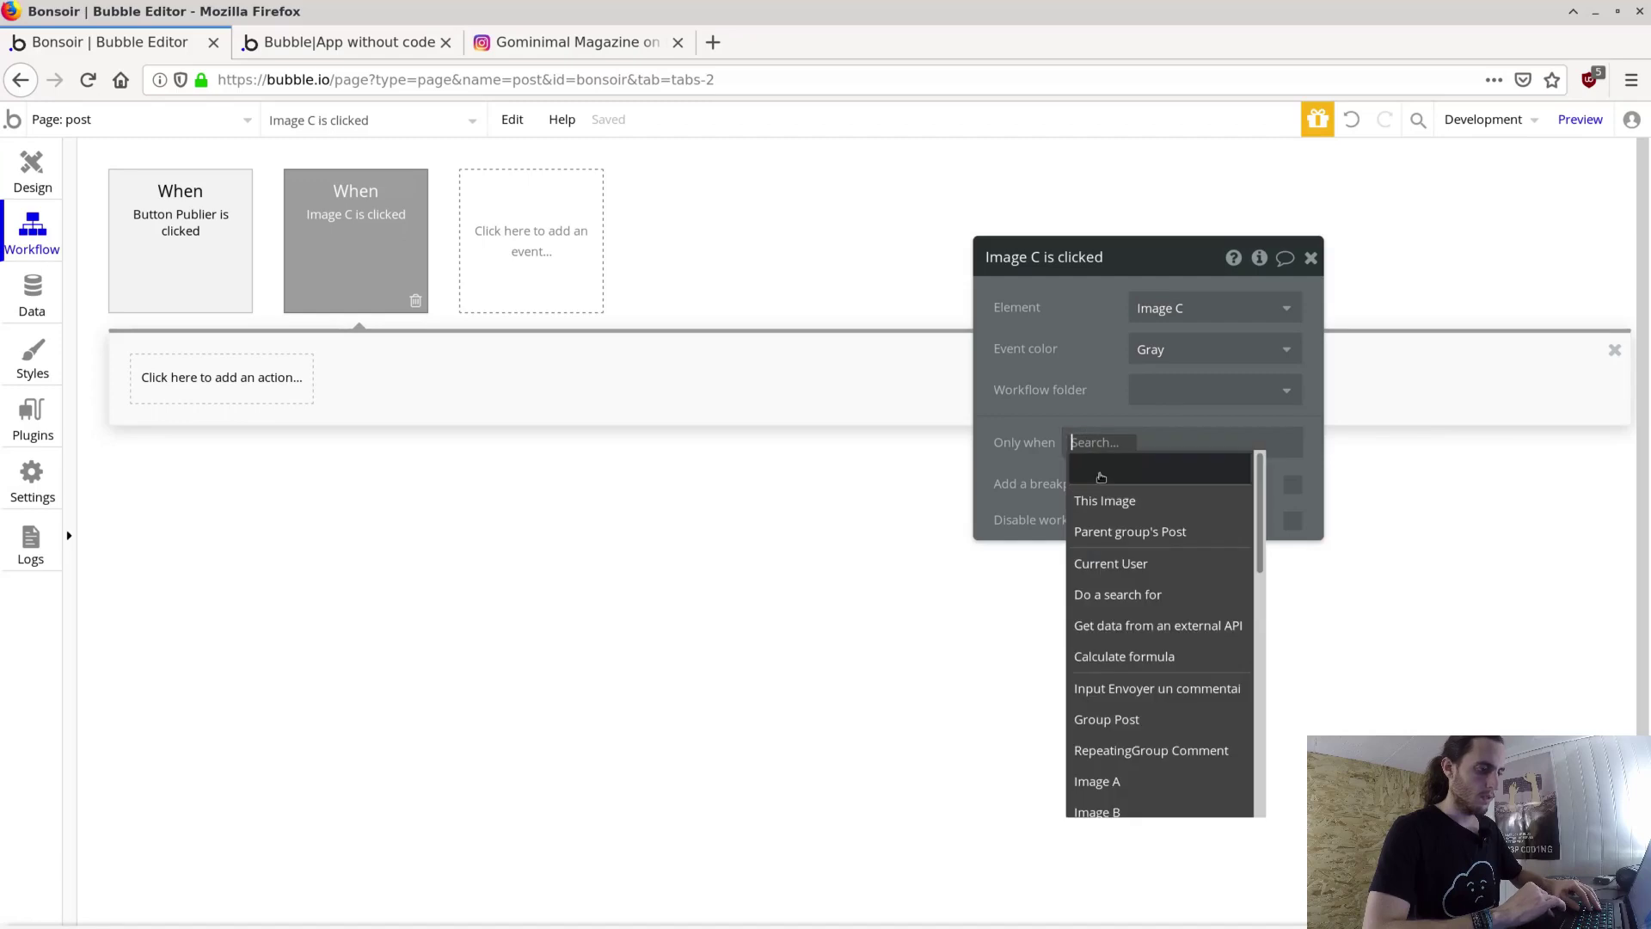
pyautogui.click(1158, 533)
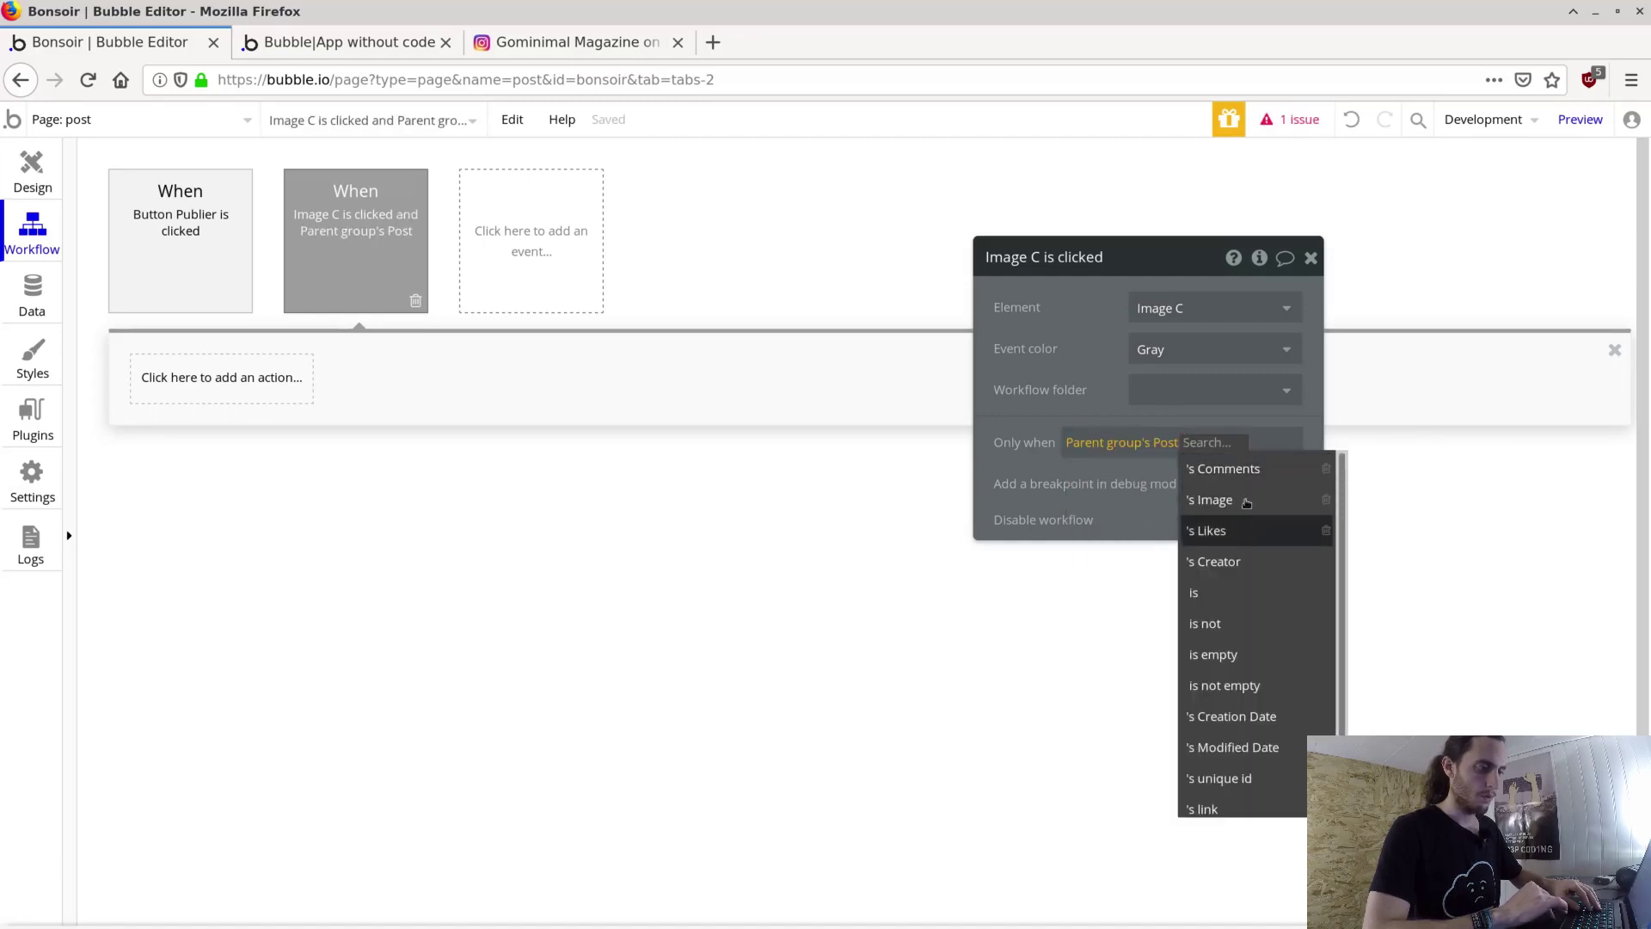
pyautogui.click(1247, 532)
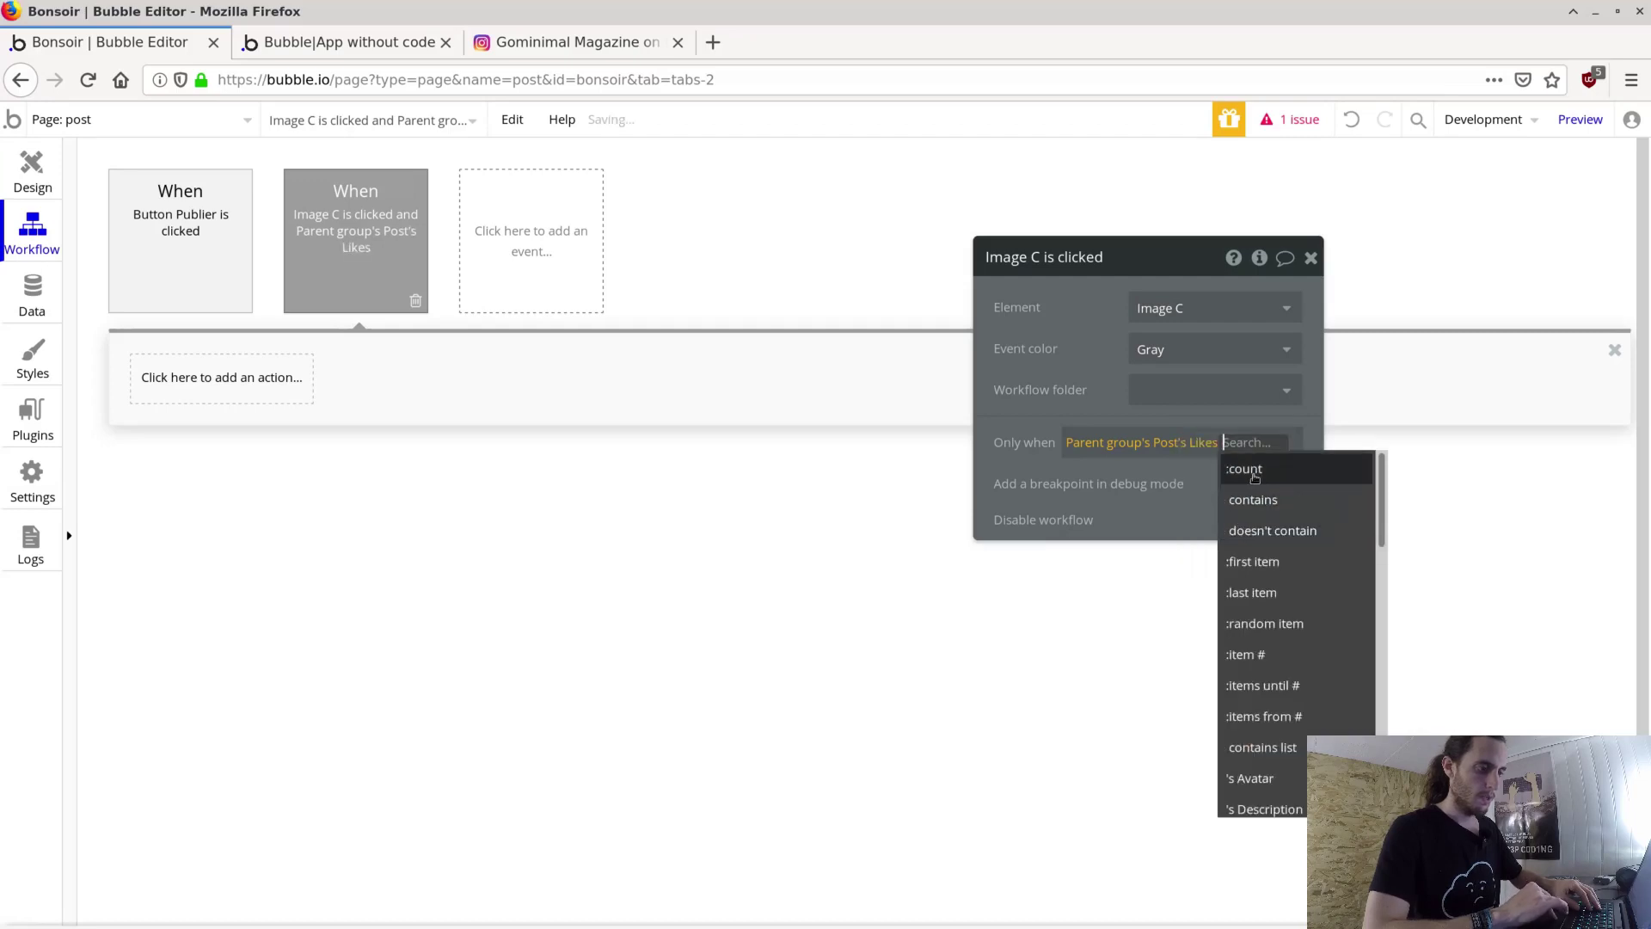
pyautogui.click(1279, 533)
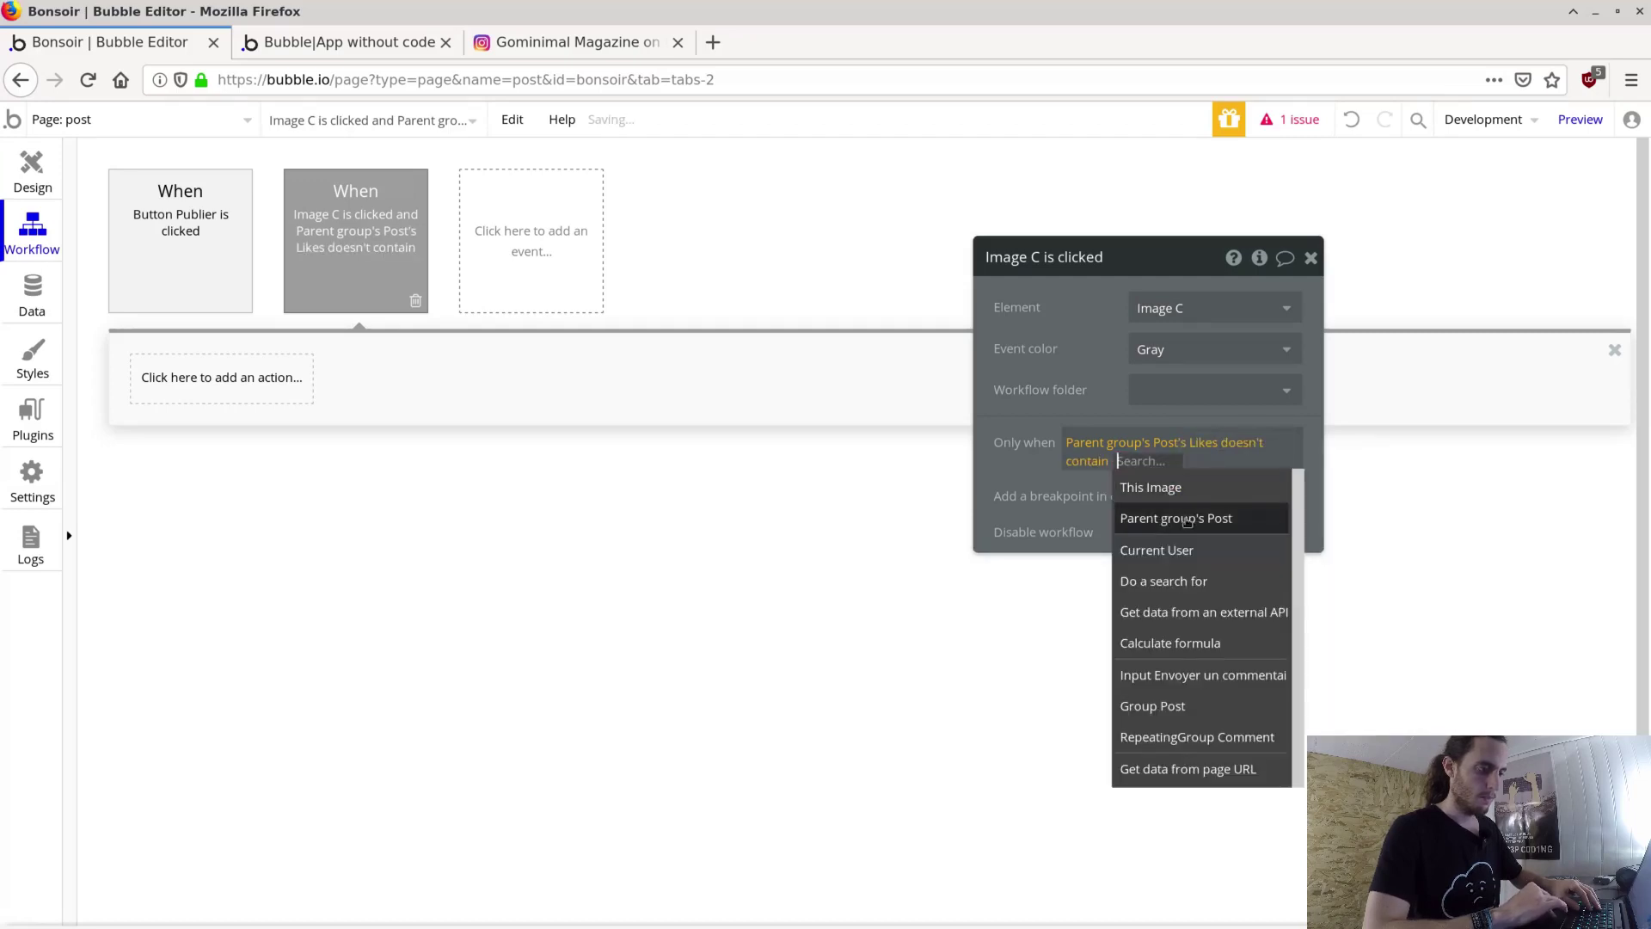
pyautogui.click(1195, 552)
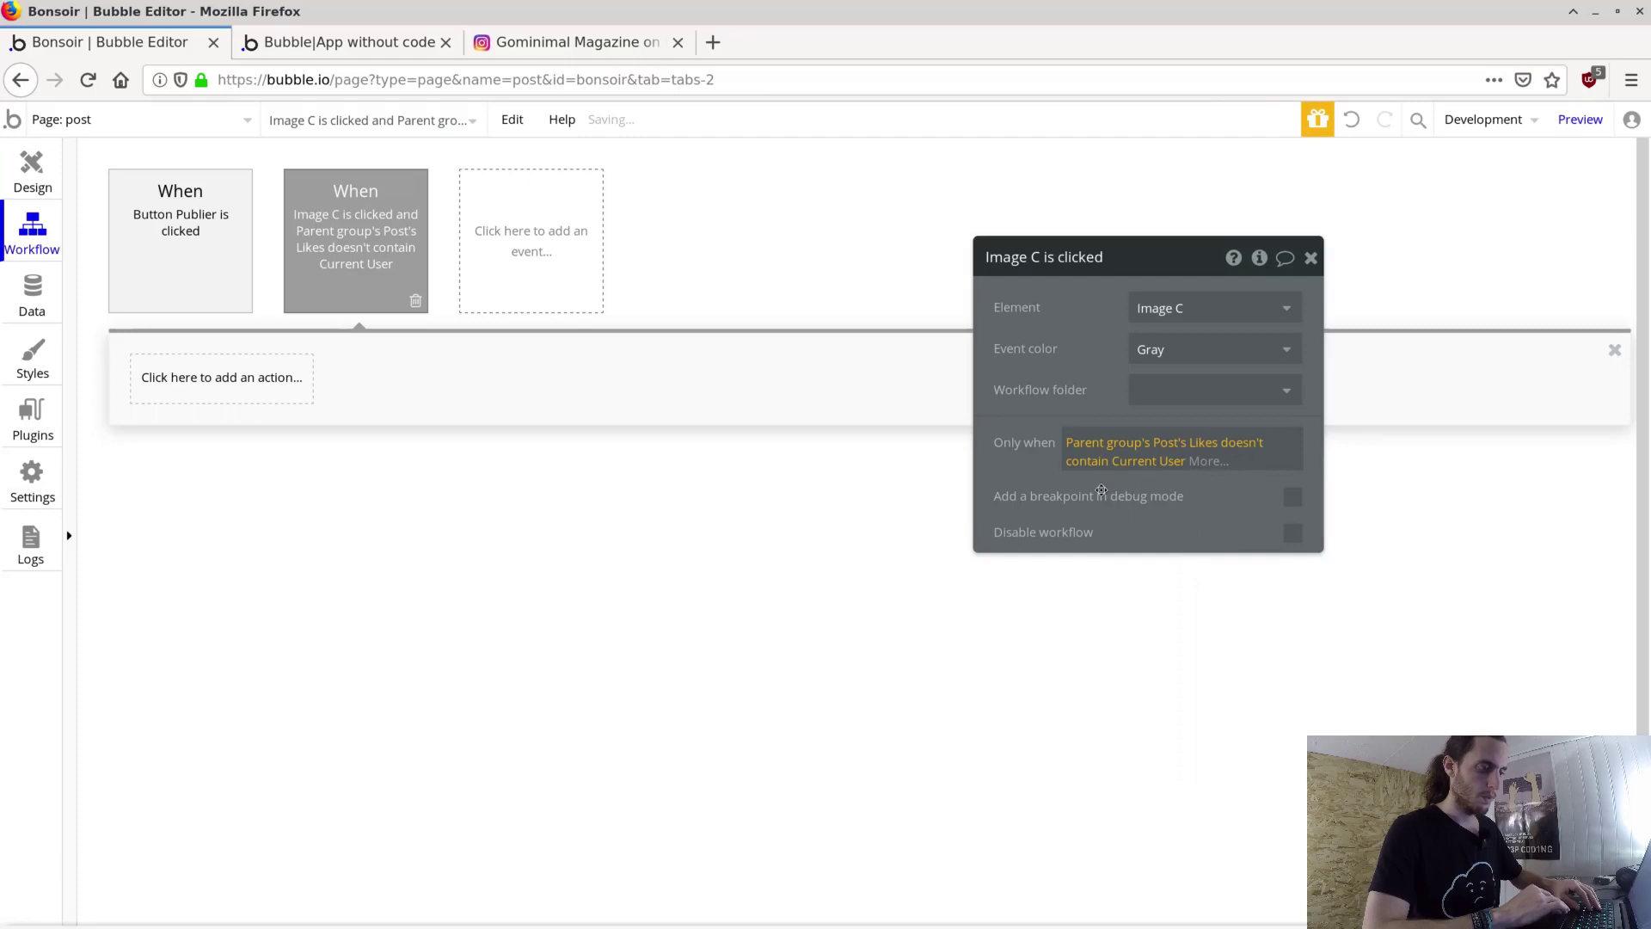
# Add a Make changes to thing action on Parent group's Post that adds Current User to Likes
pyautogui.click(212, 372)
pyautogui.moveTo(248, 499)
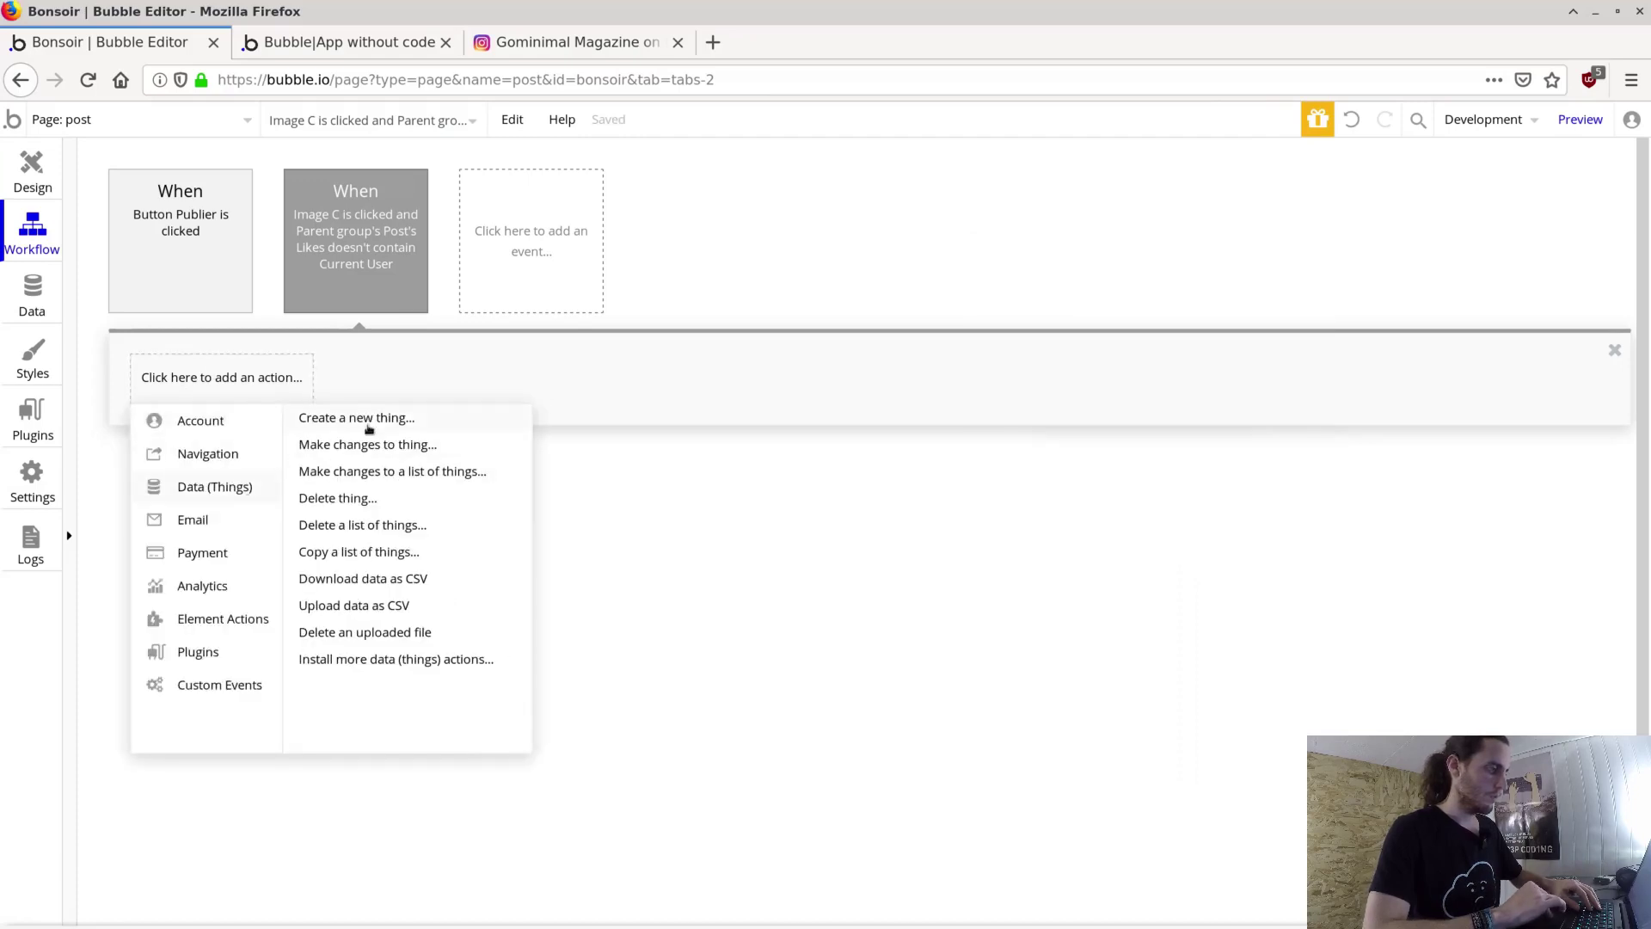
pyautogui.click(389, 446)
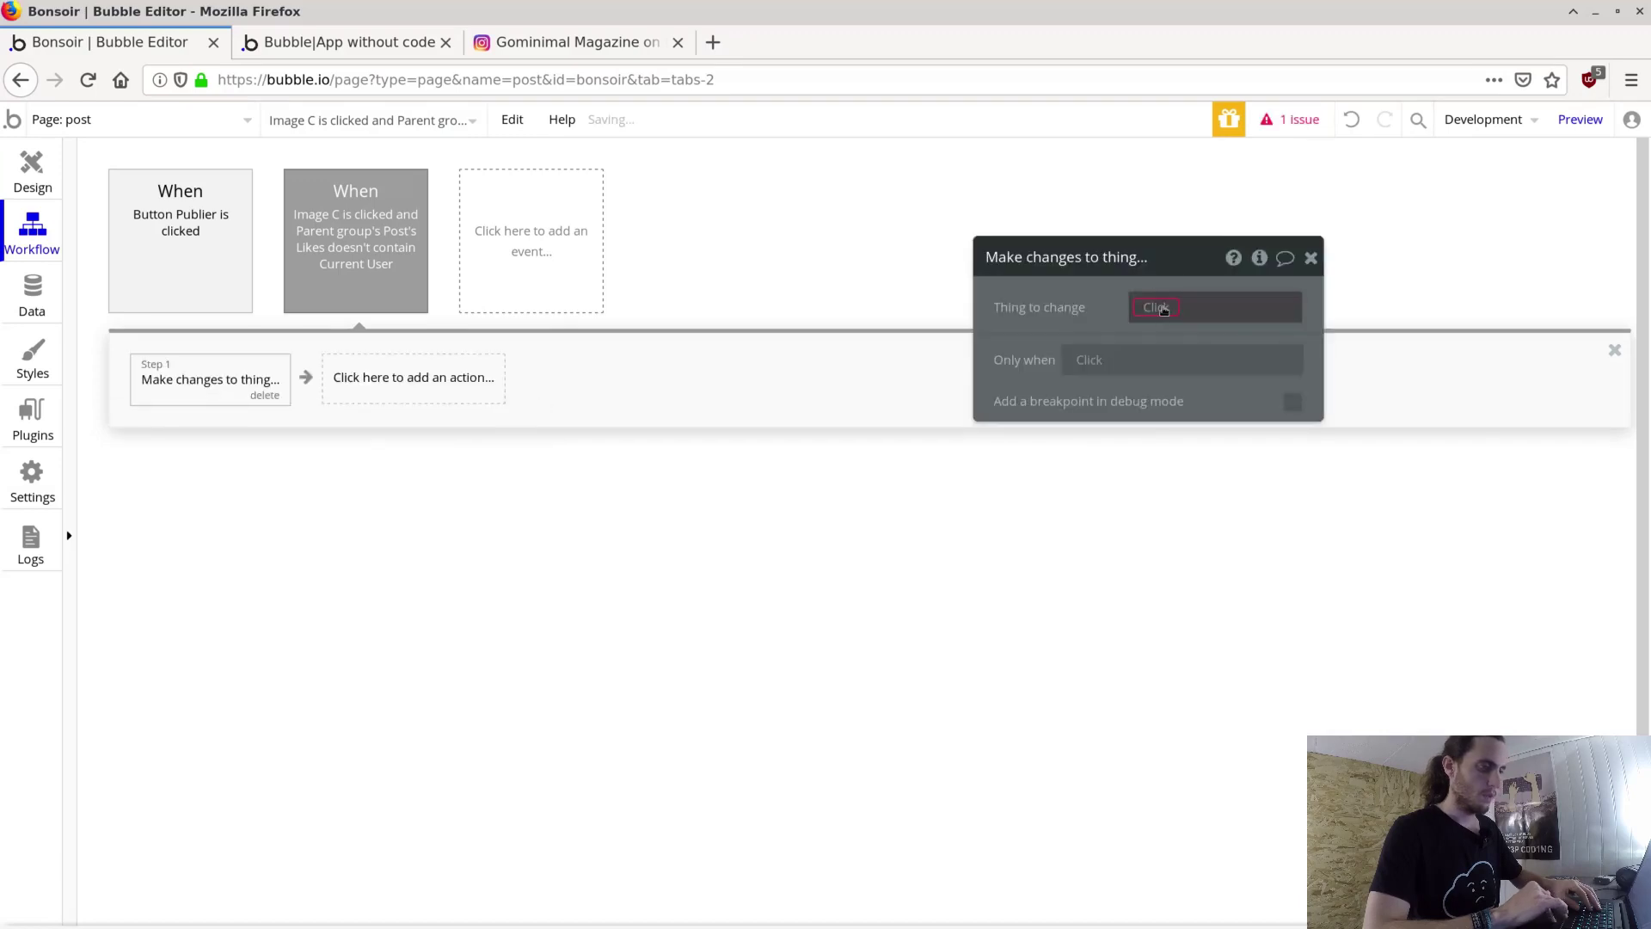
pyautogui.click(1168, 309)
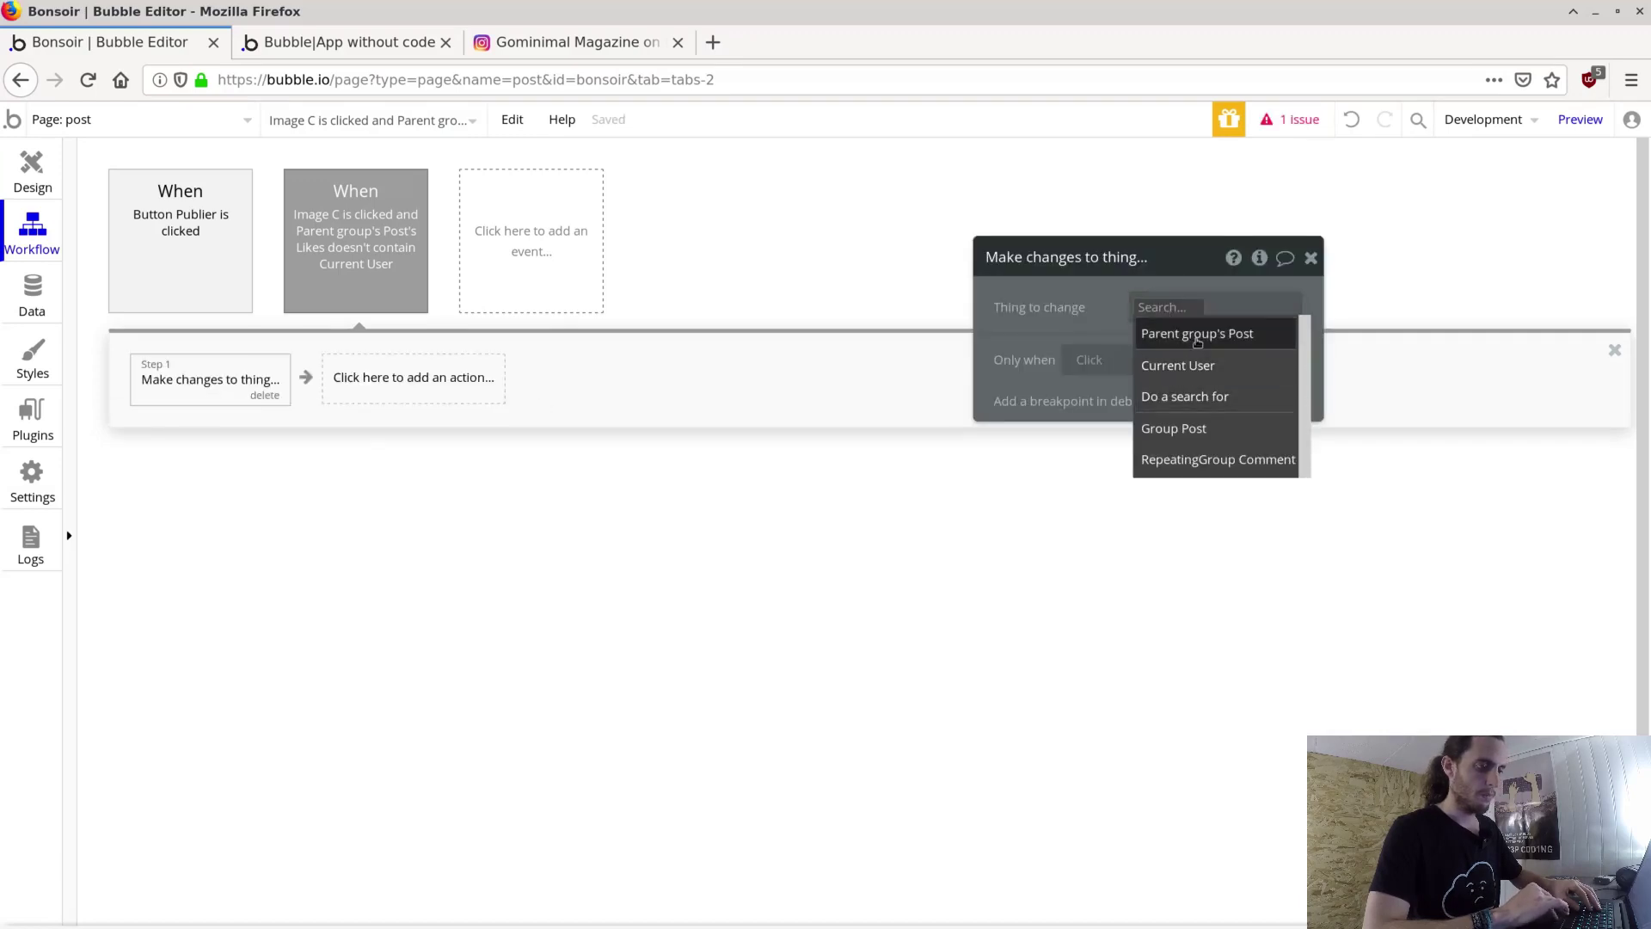
pyautogui.click(1198, 334)
pyautogui.click(1092, 366)
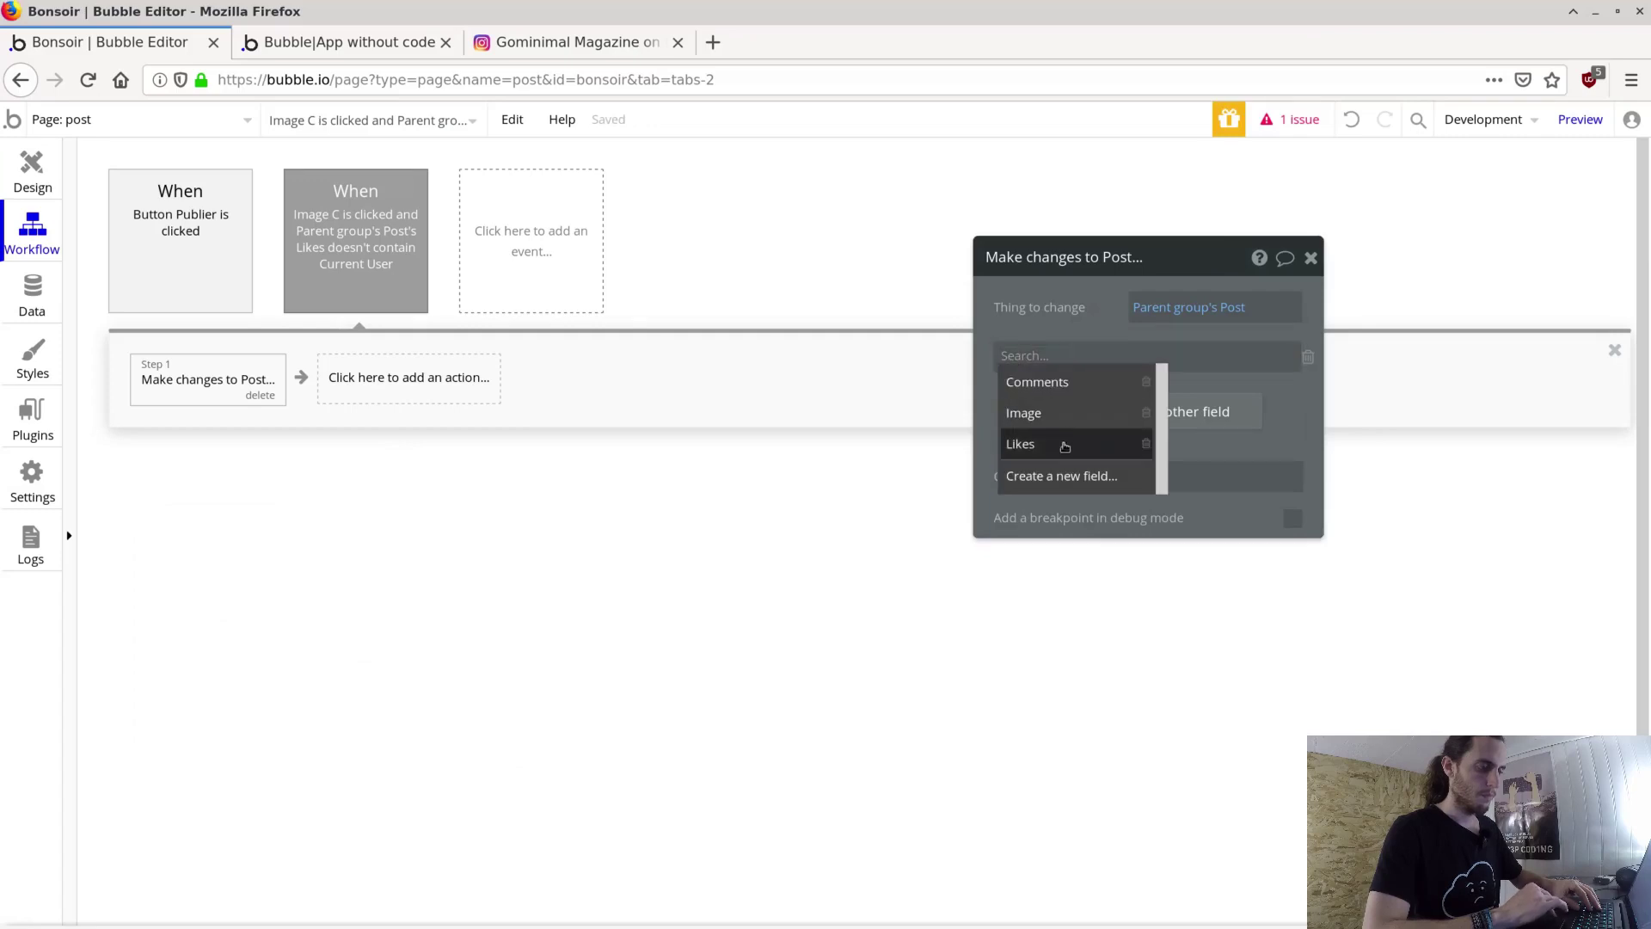
pyautogui.click(1065, 446)
pyautogui.click(1050, 368)
pyautogui.click(1052, 380)
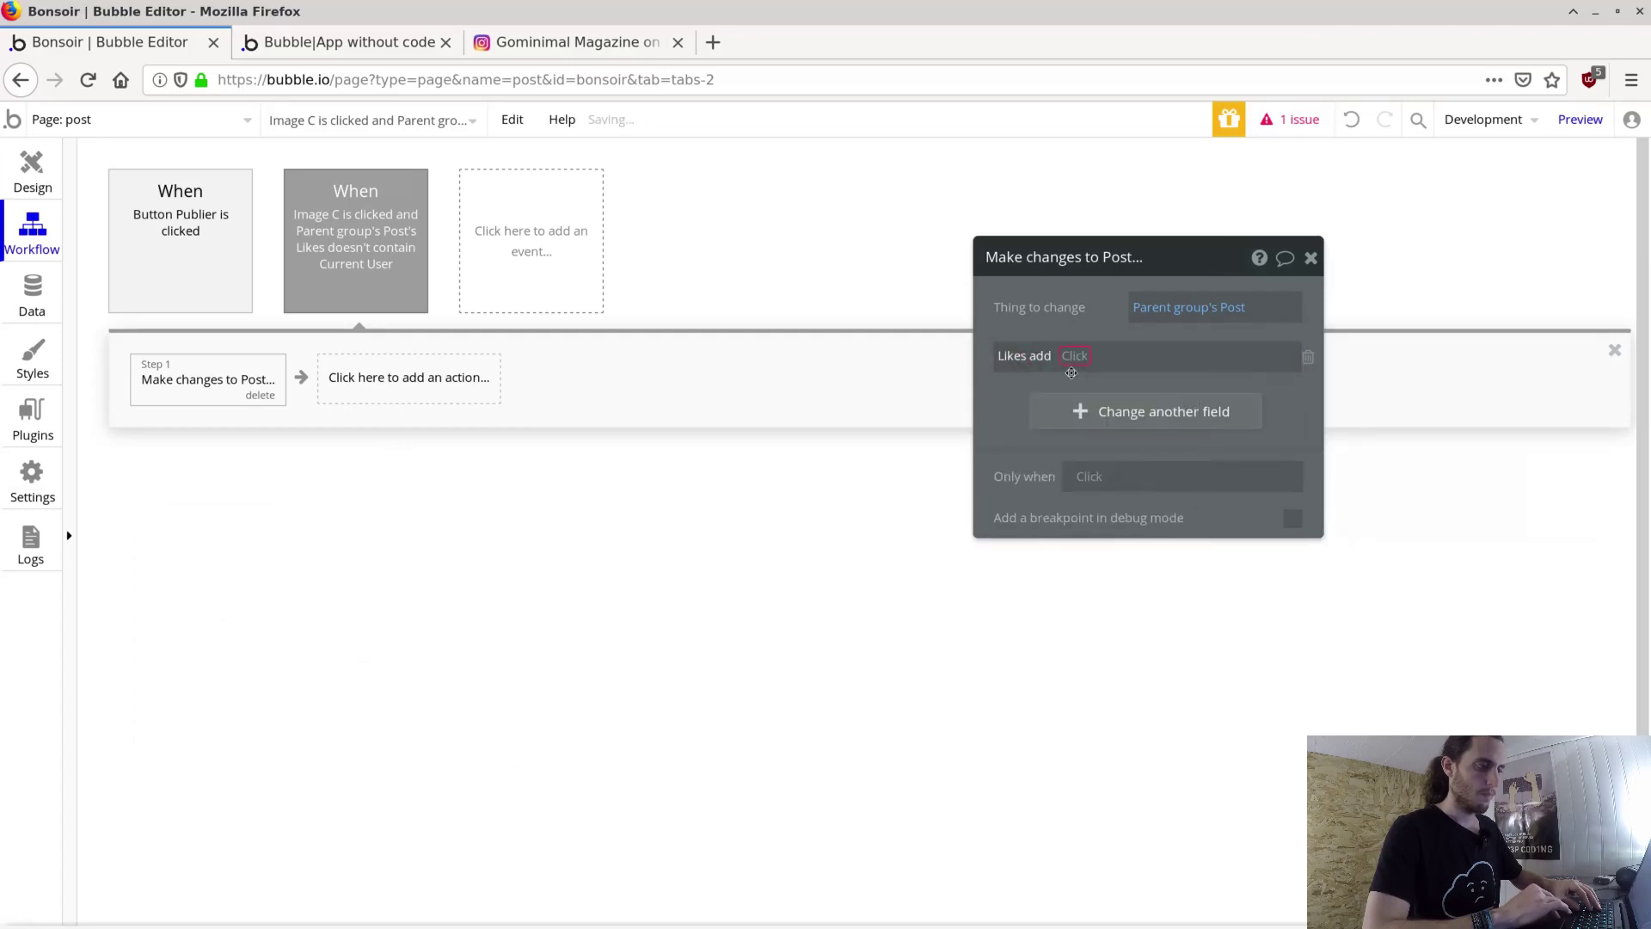
pyautogui.click(1085, 356)
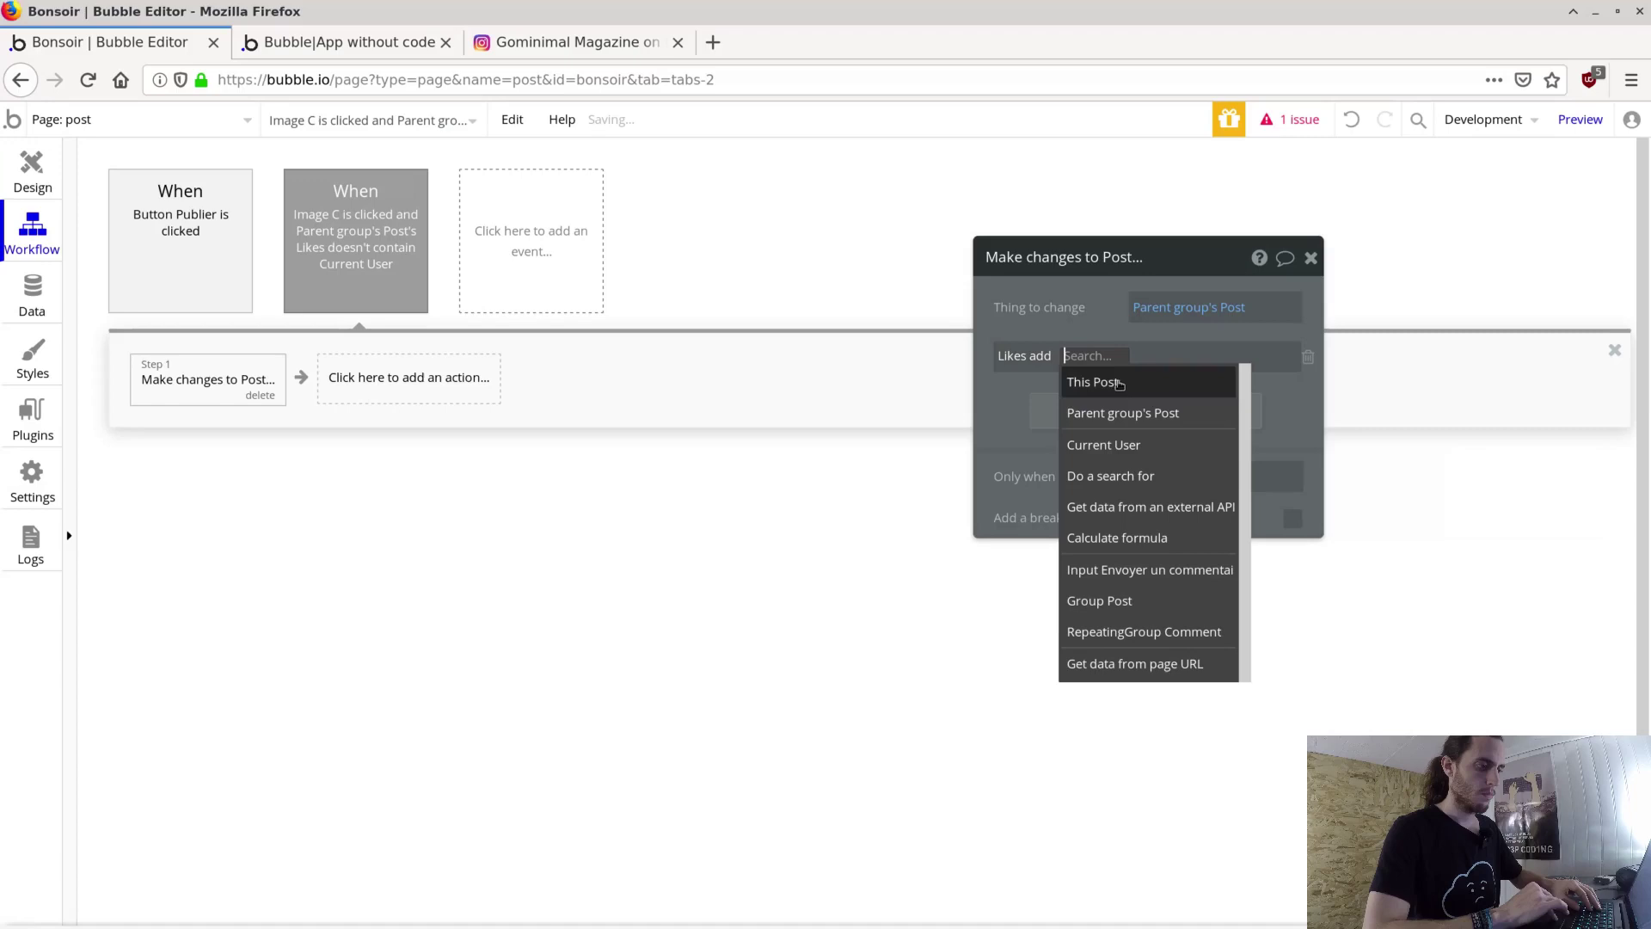
pyautogui.click(1117, 445)
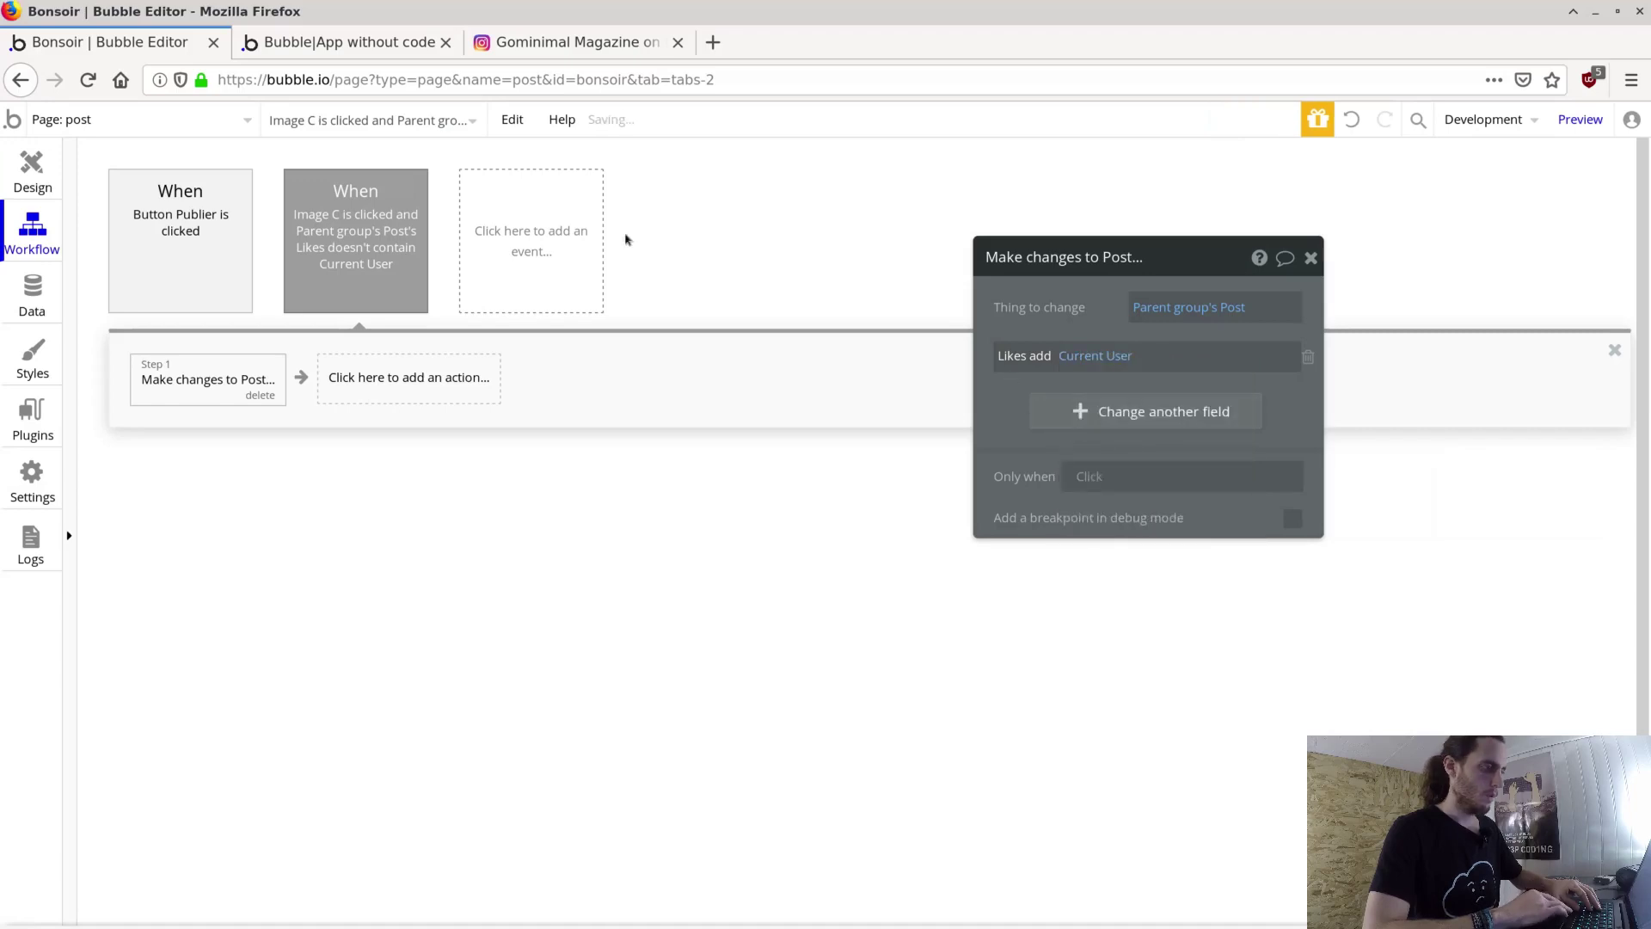
pyautogui.click(530, 251)
# Create a second 'Image C is clicked' event for the heart image
pyautogui.moveTo(576, 412)
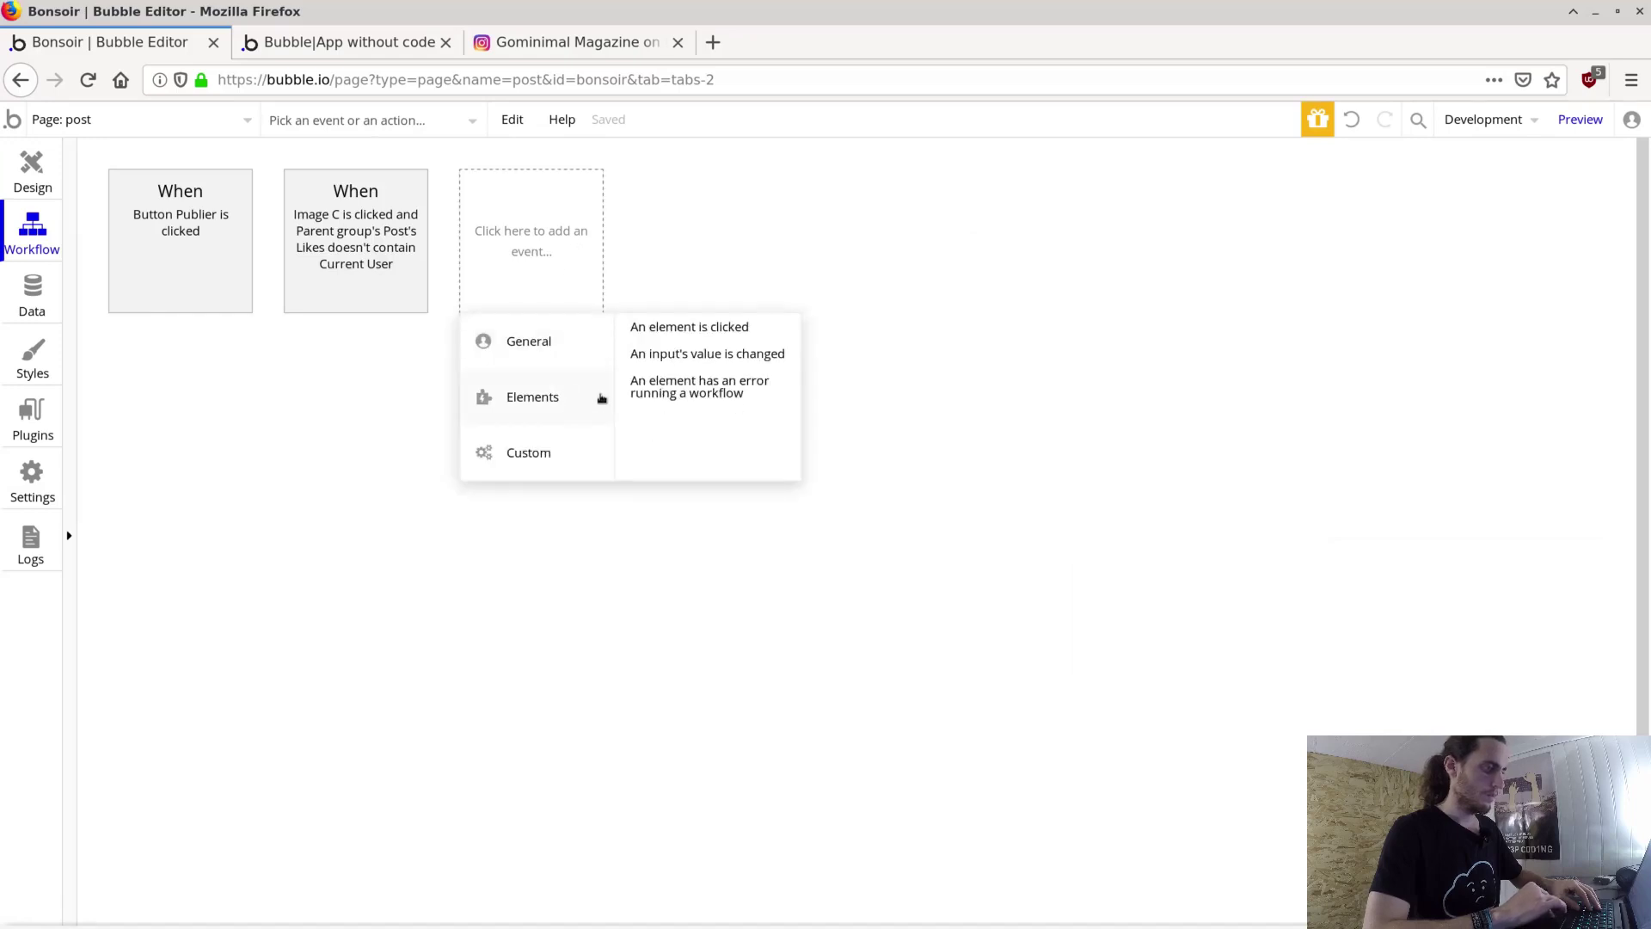
pyautogui.click(662, 331)
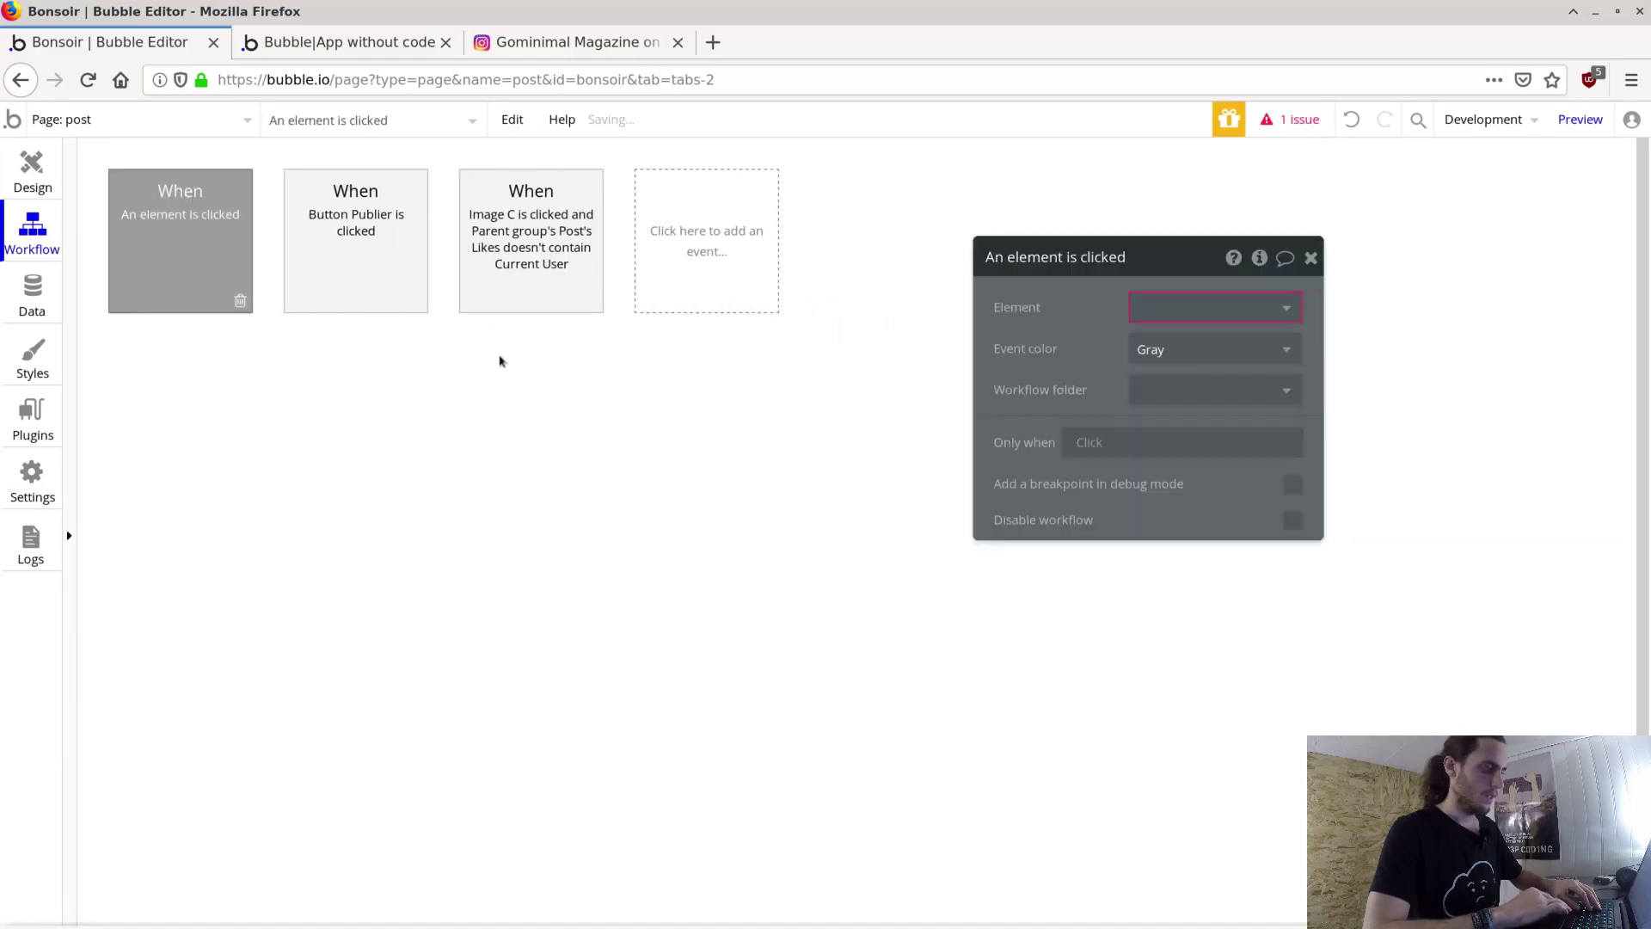
pyautogui.click(1208, 308)
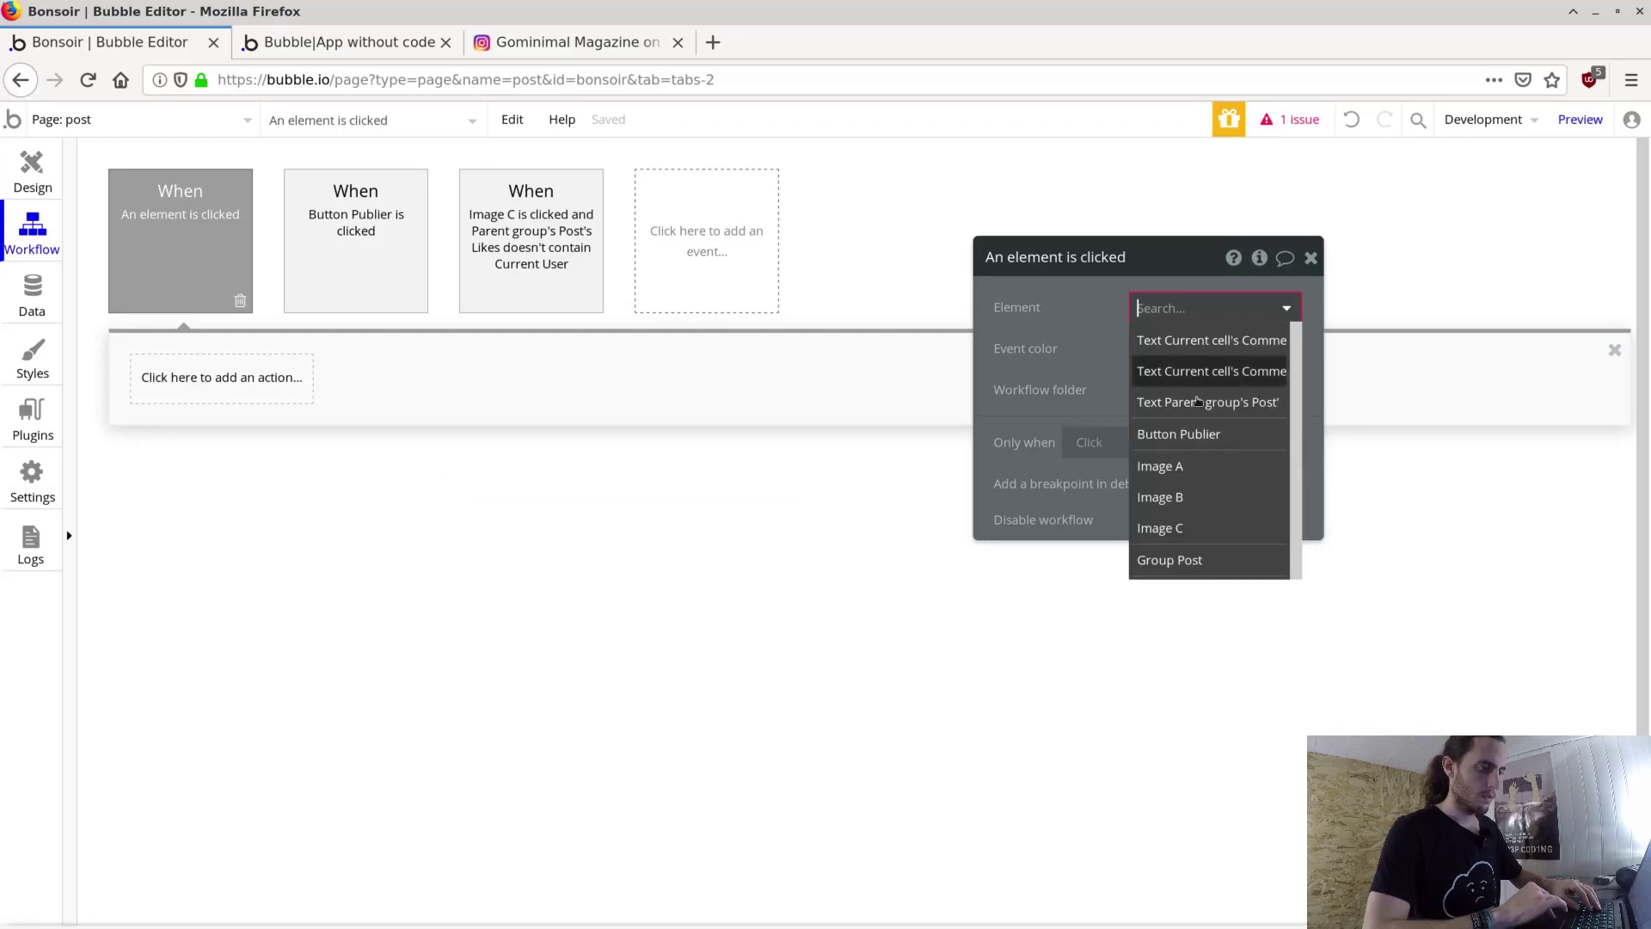
pyautogui.click(1185, 530)
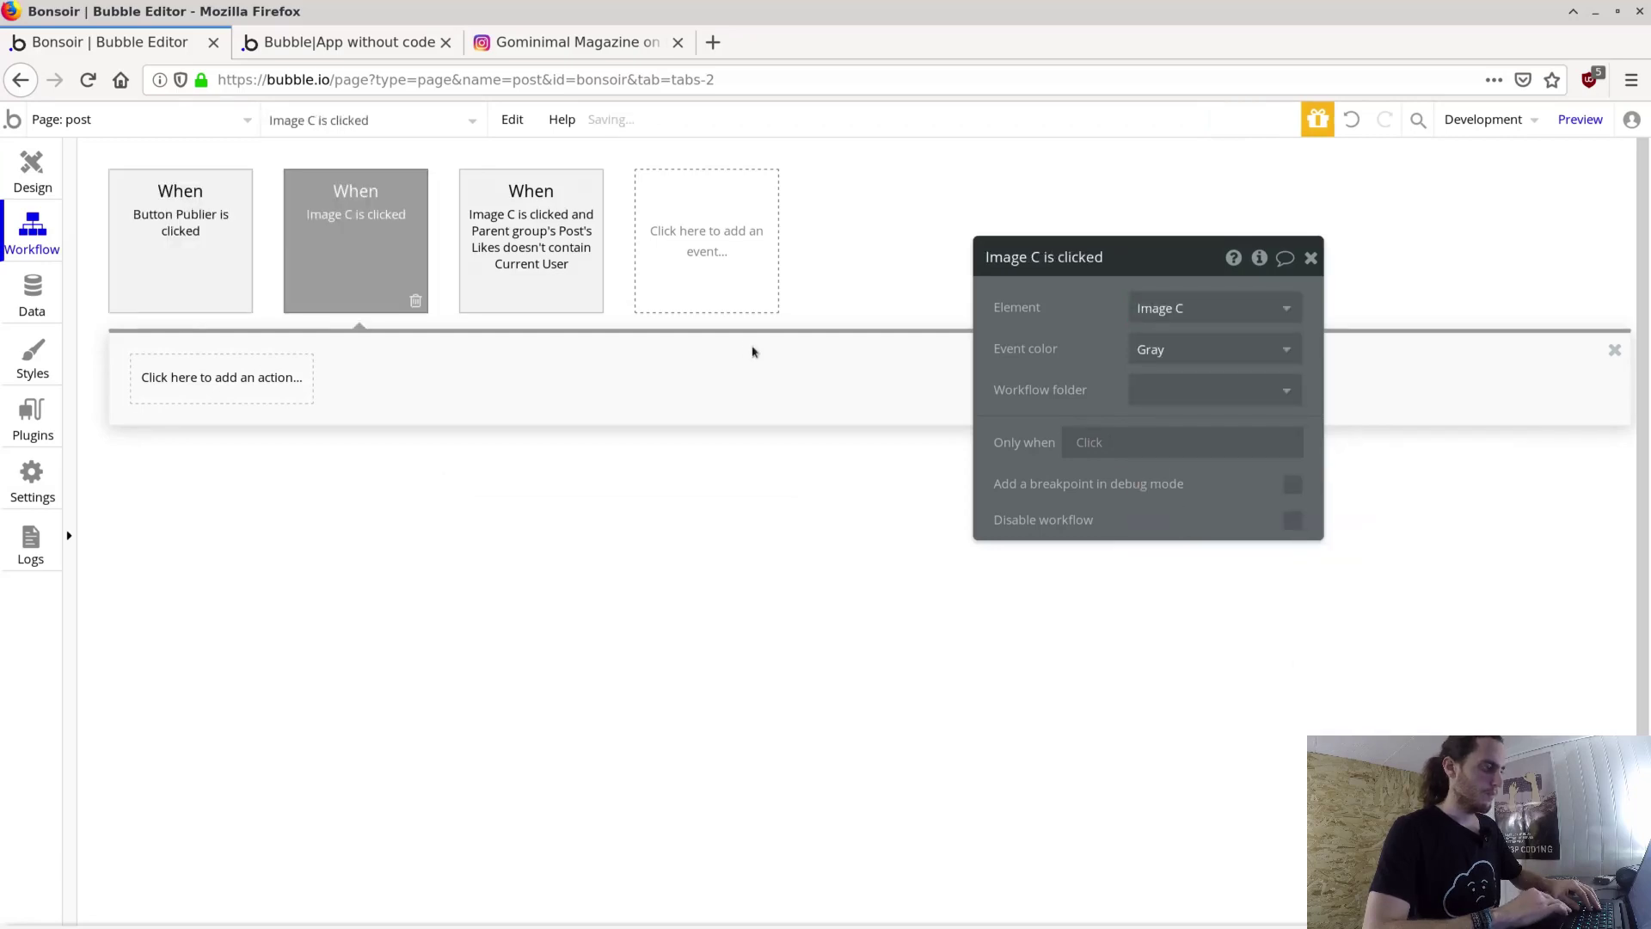
# Restrict this event to run only when Parent group's Post's Likes contains Current User
pyautogui.click(1089, 444)
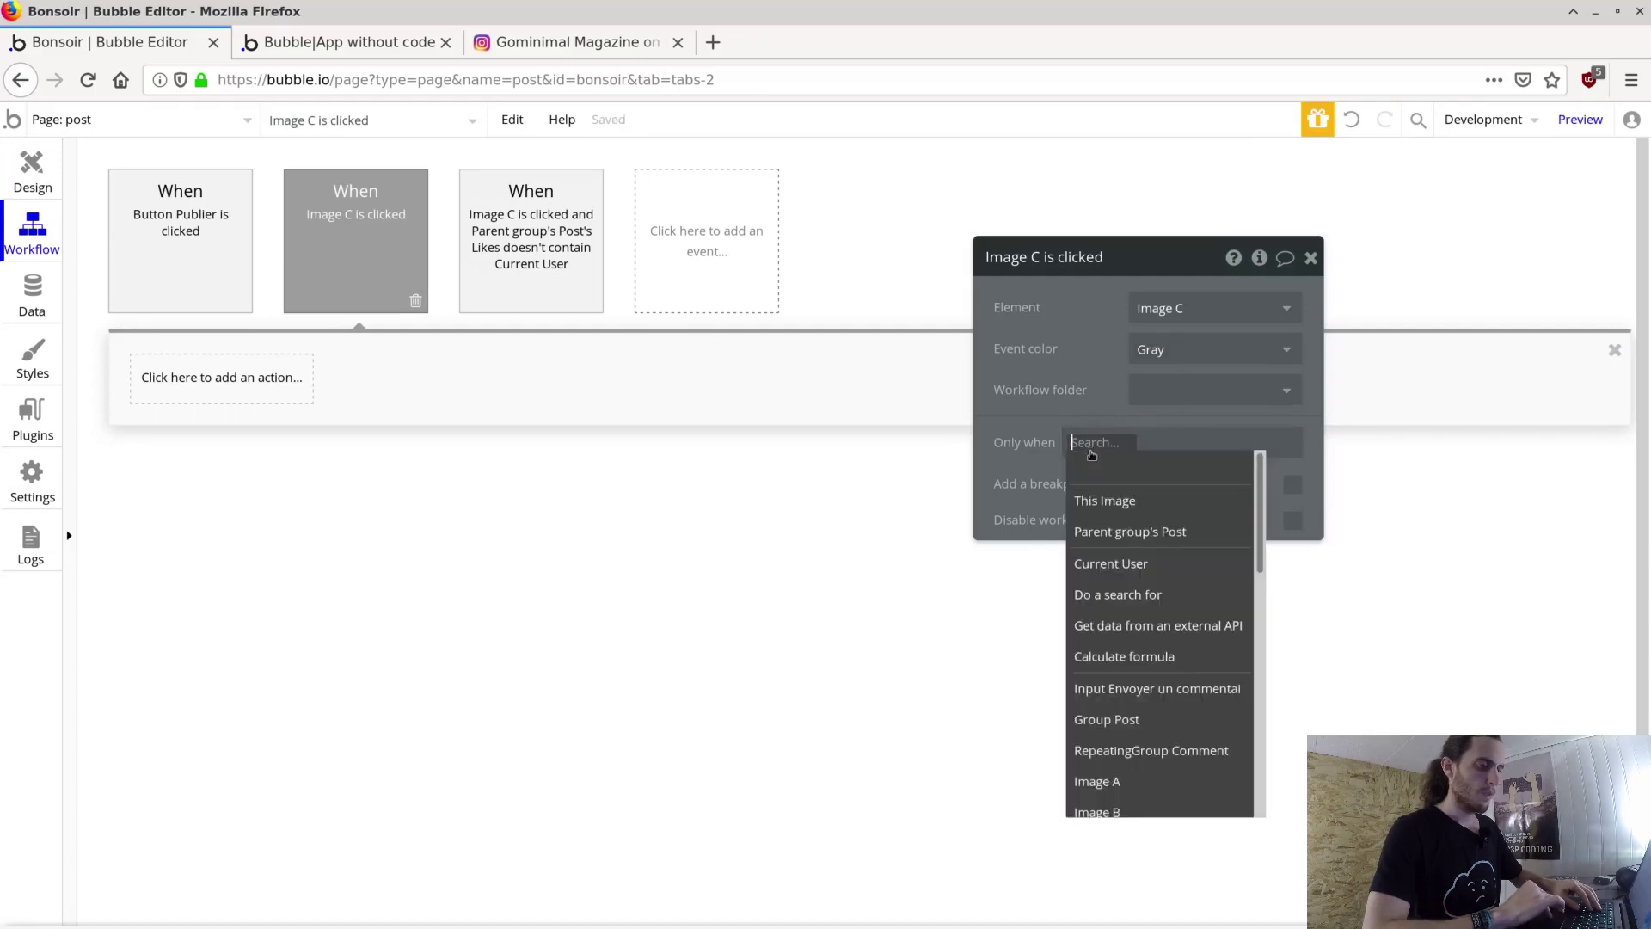
pyautogui.click(1121, 530)
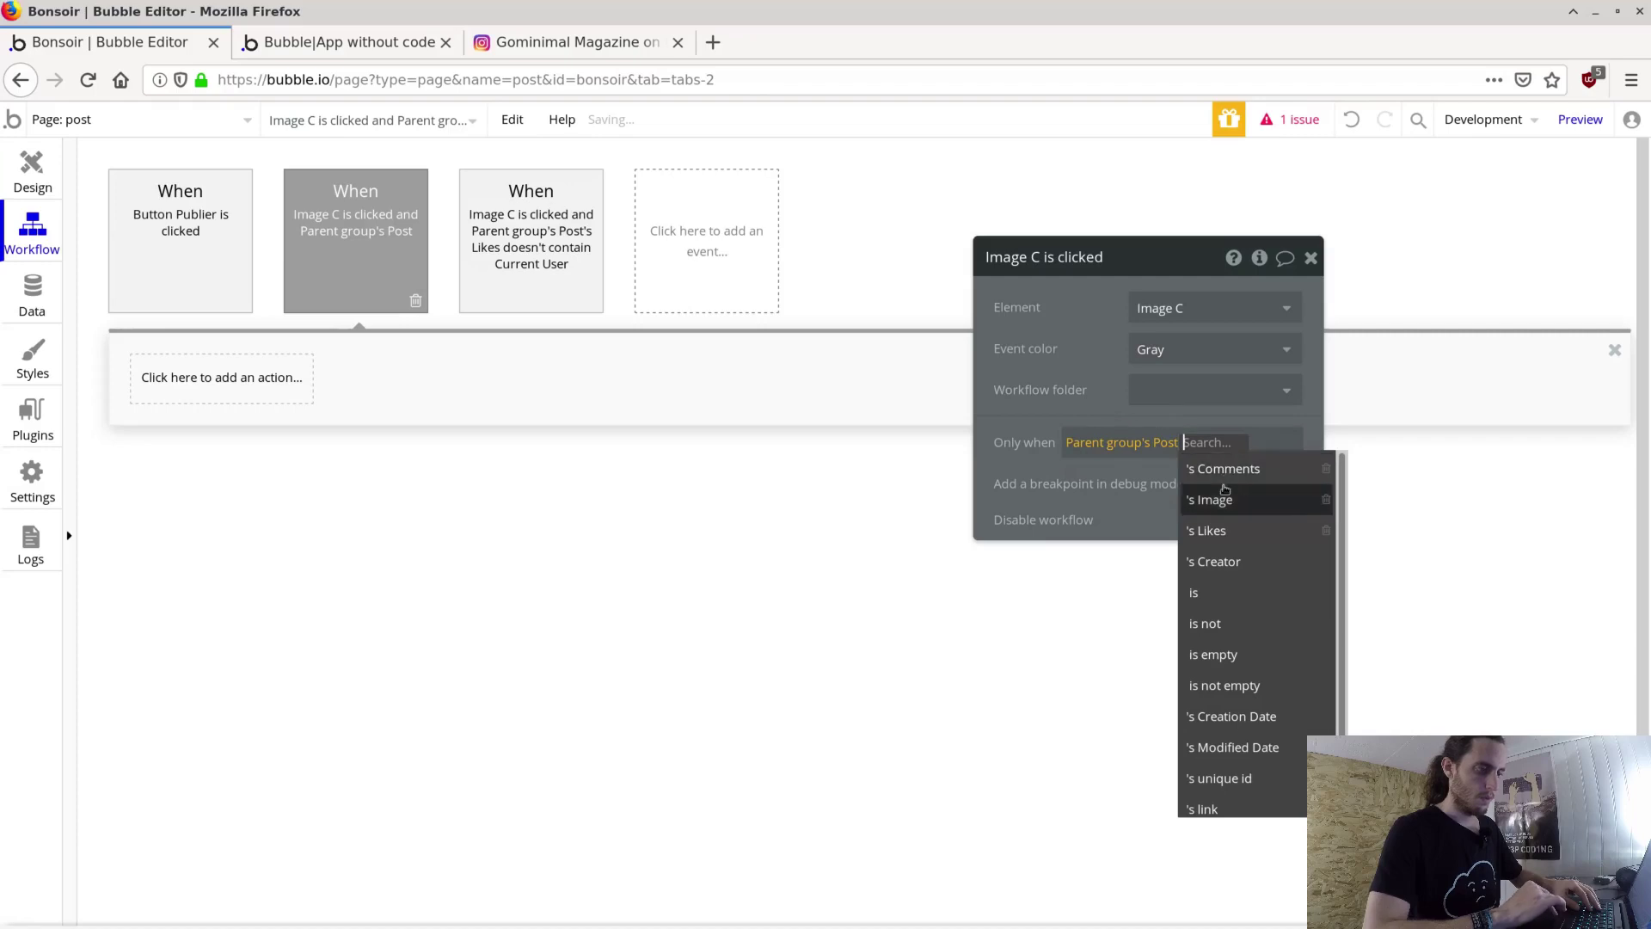
pyautogui.click(1230, 532)
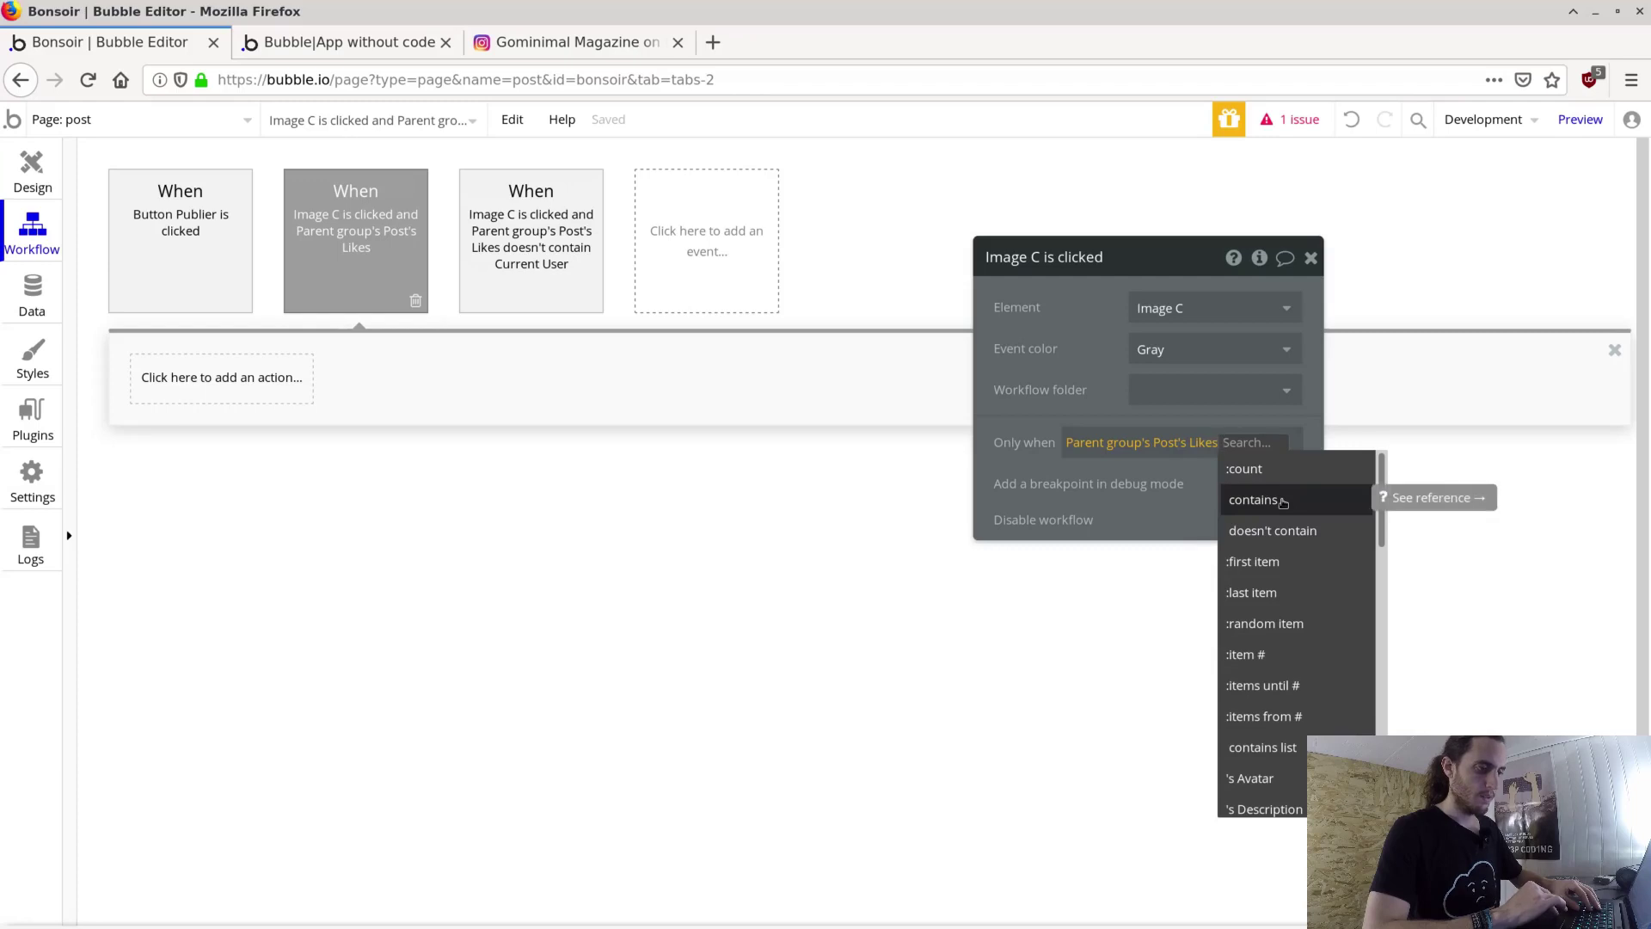
pyautogui.click(1283, 503)
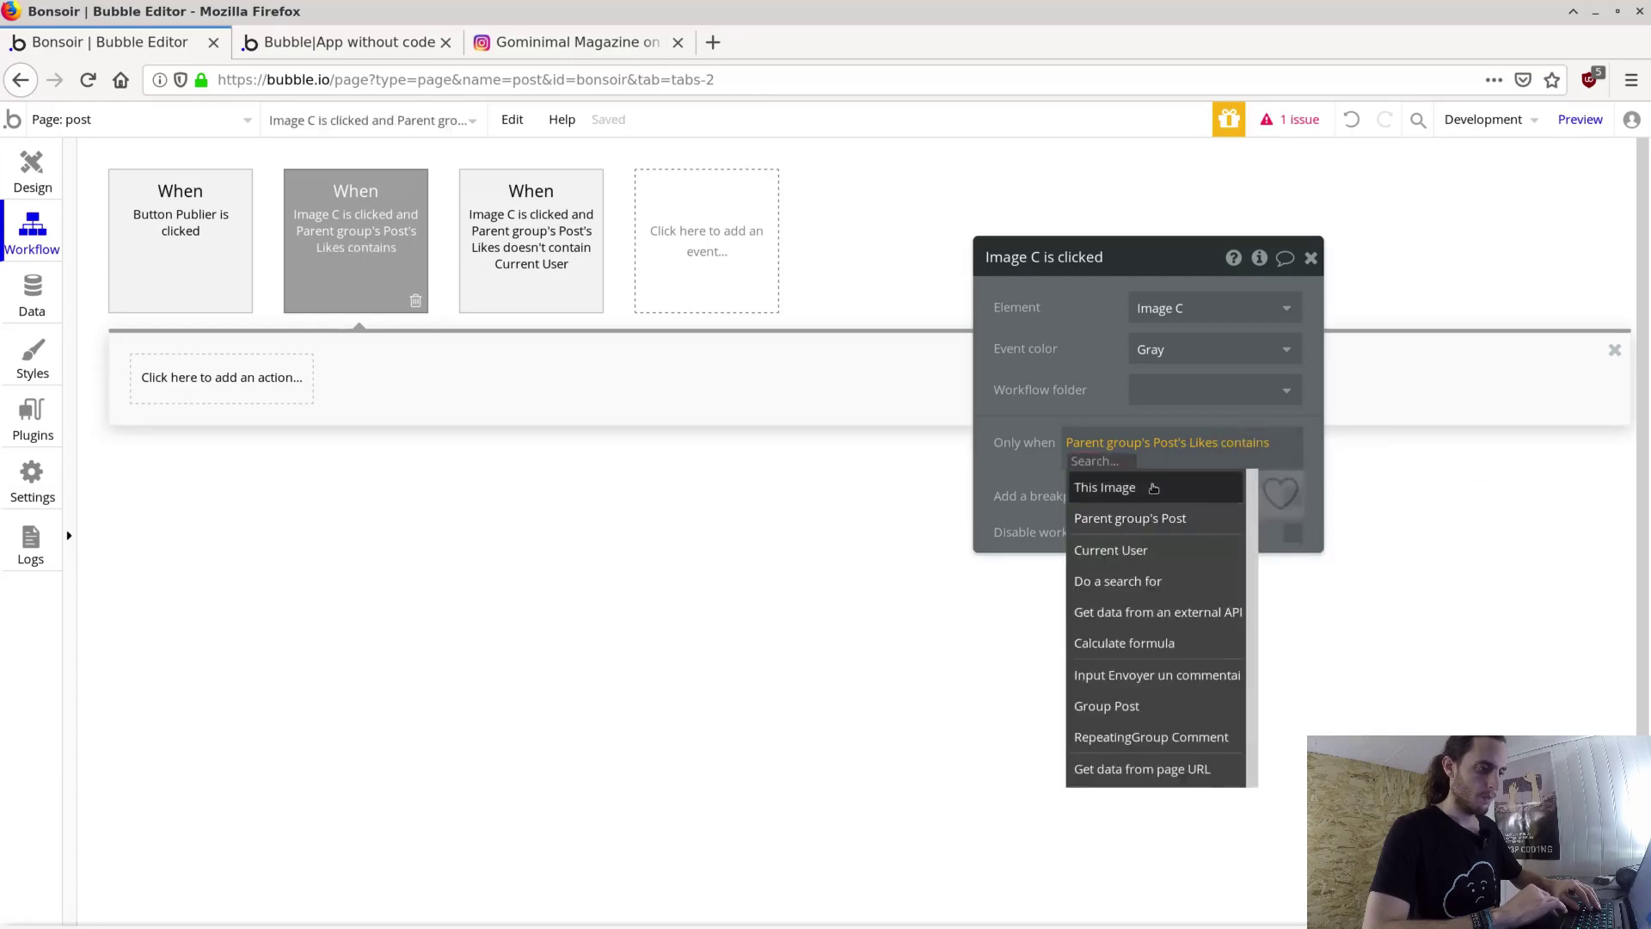
pyautogui.click(1151, 549)
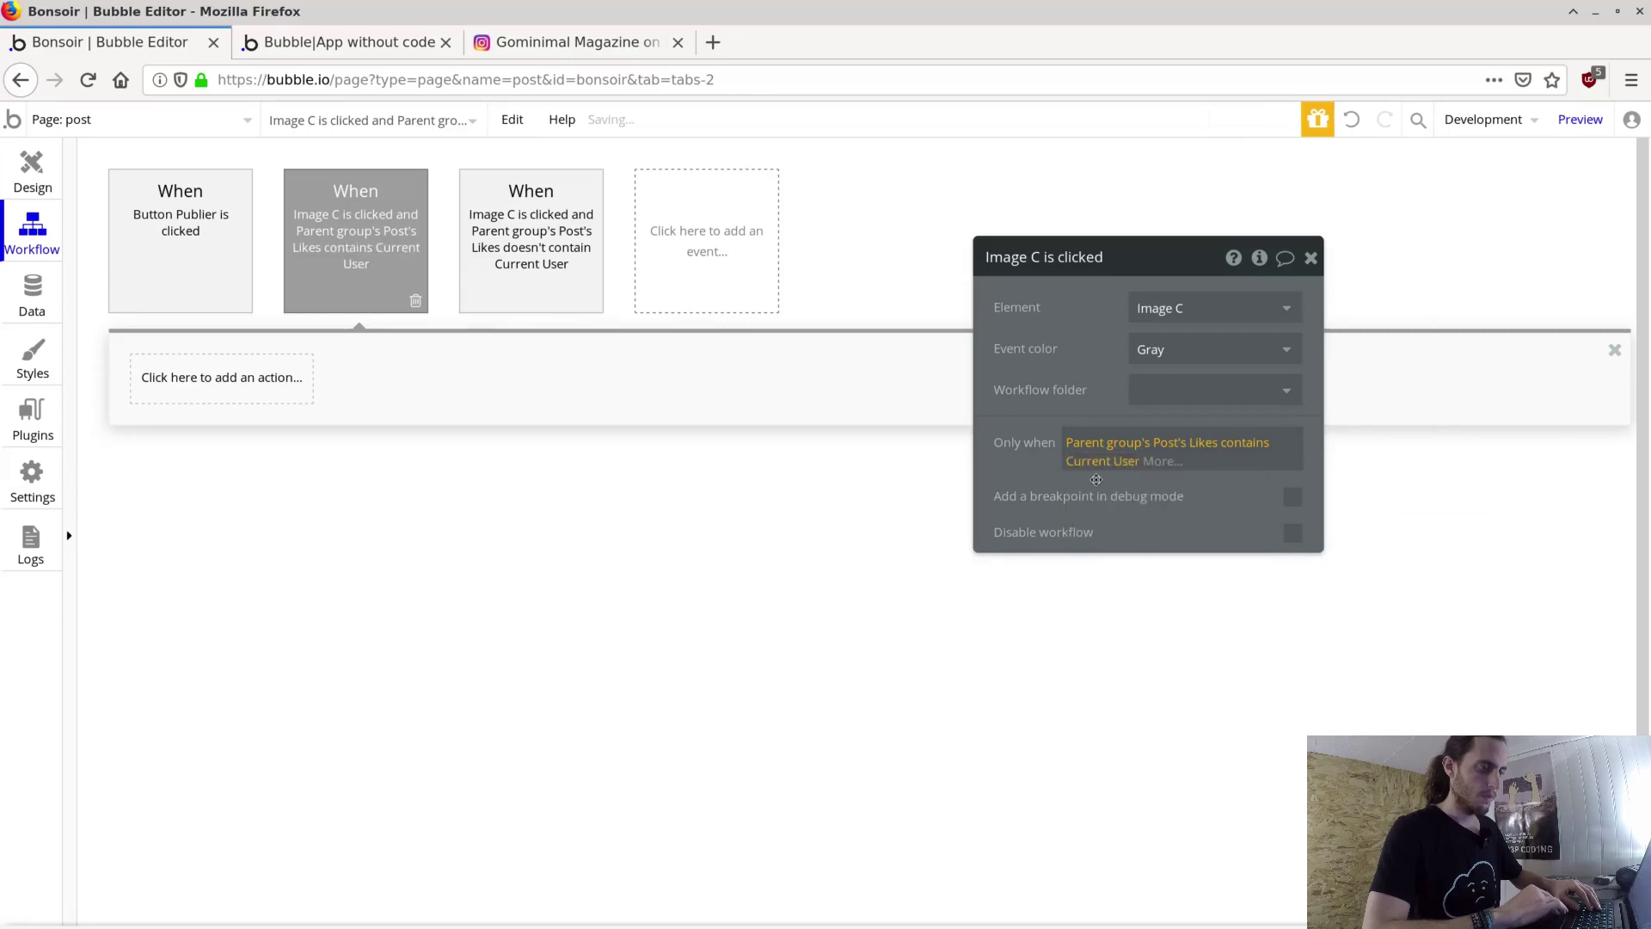
pyautogui.click(257, 381)
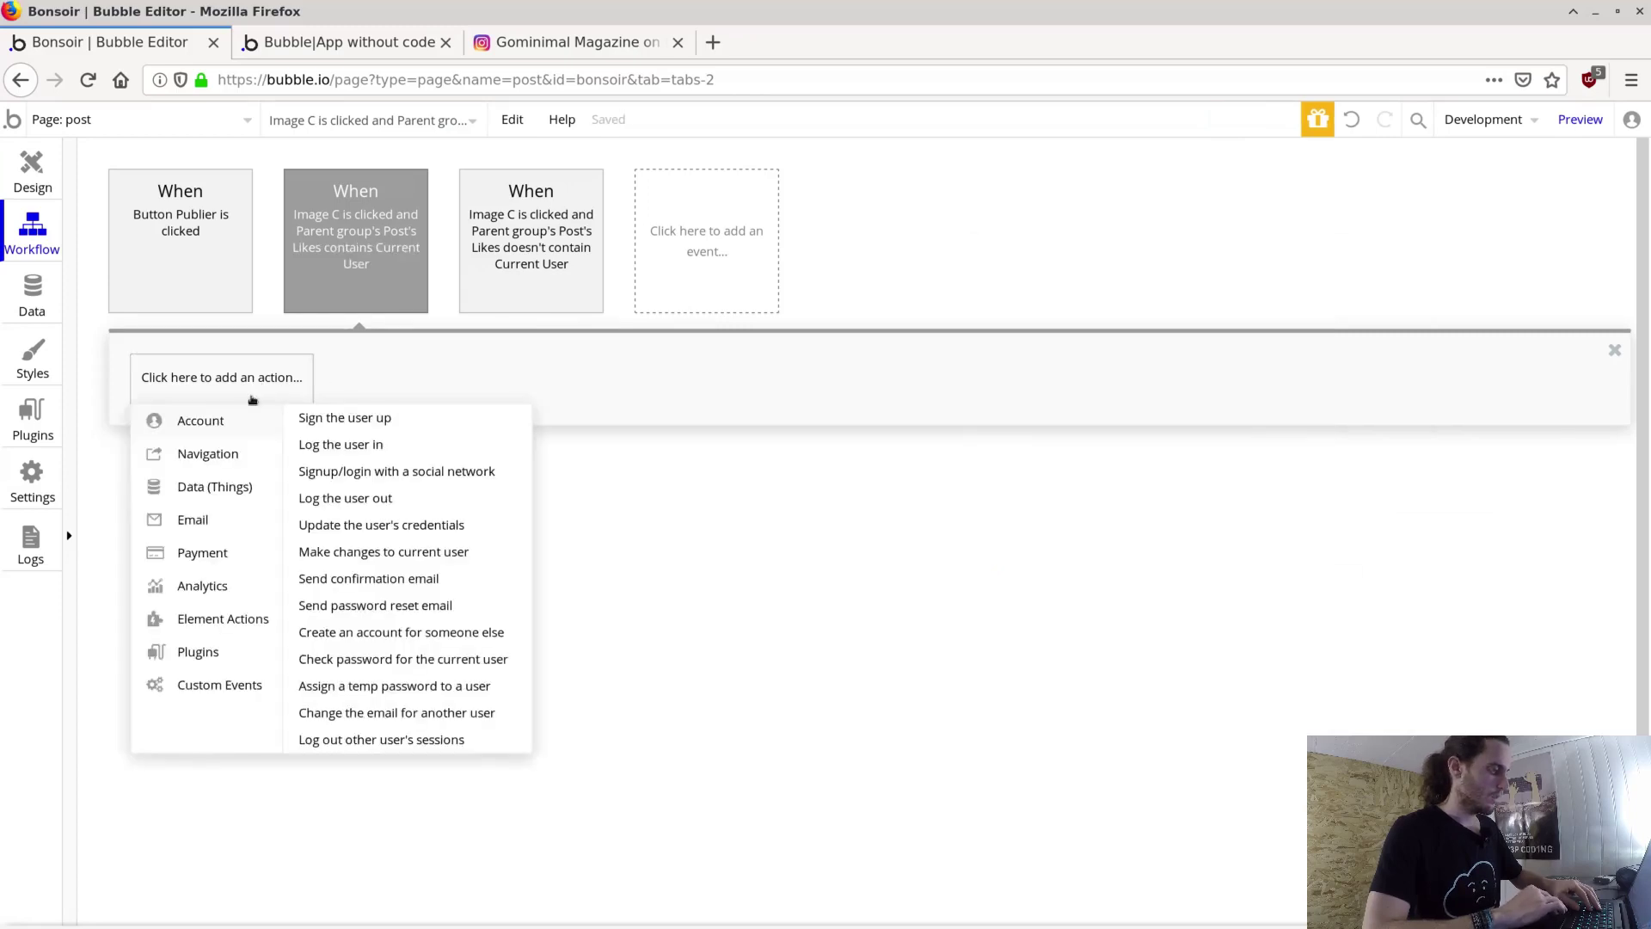
# Add a Make changes to thing action on Parent group's Post that removes Current User from Likes
pyautogui.moveTo(235, 493)
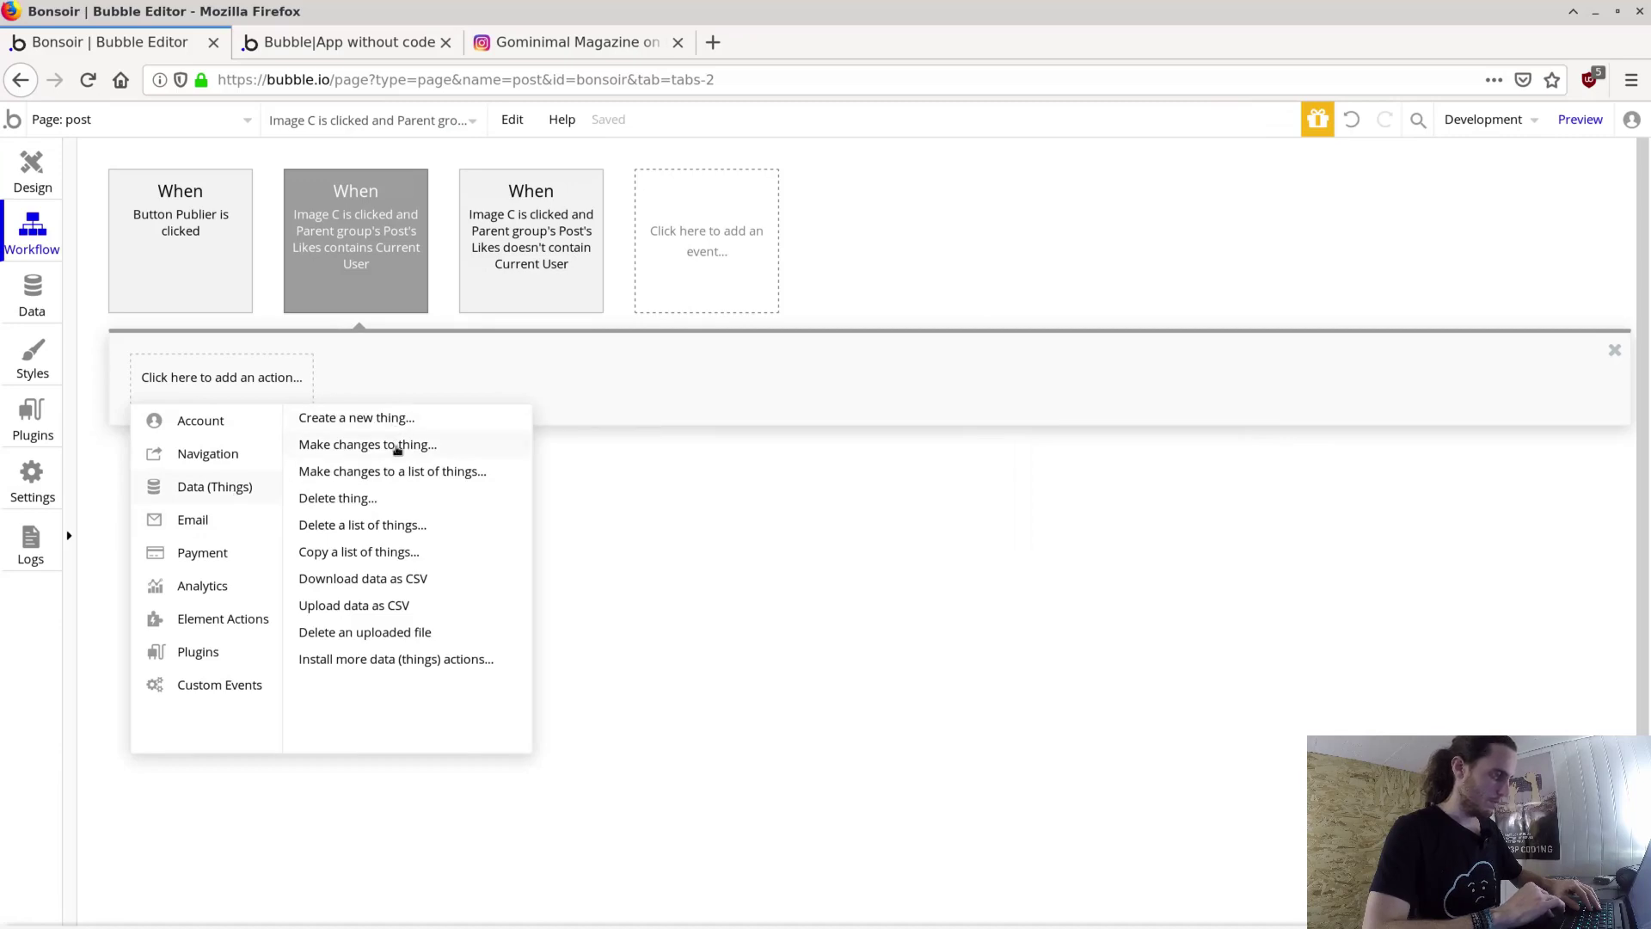
pyautogui.click(398, 446)
pyautogui.click(1173, 308)
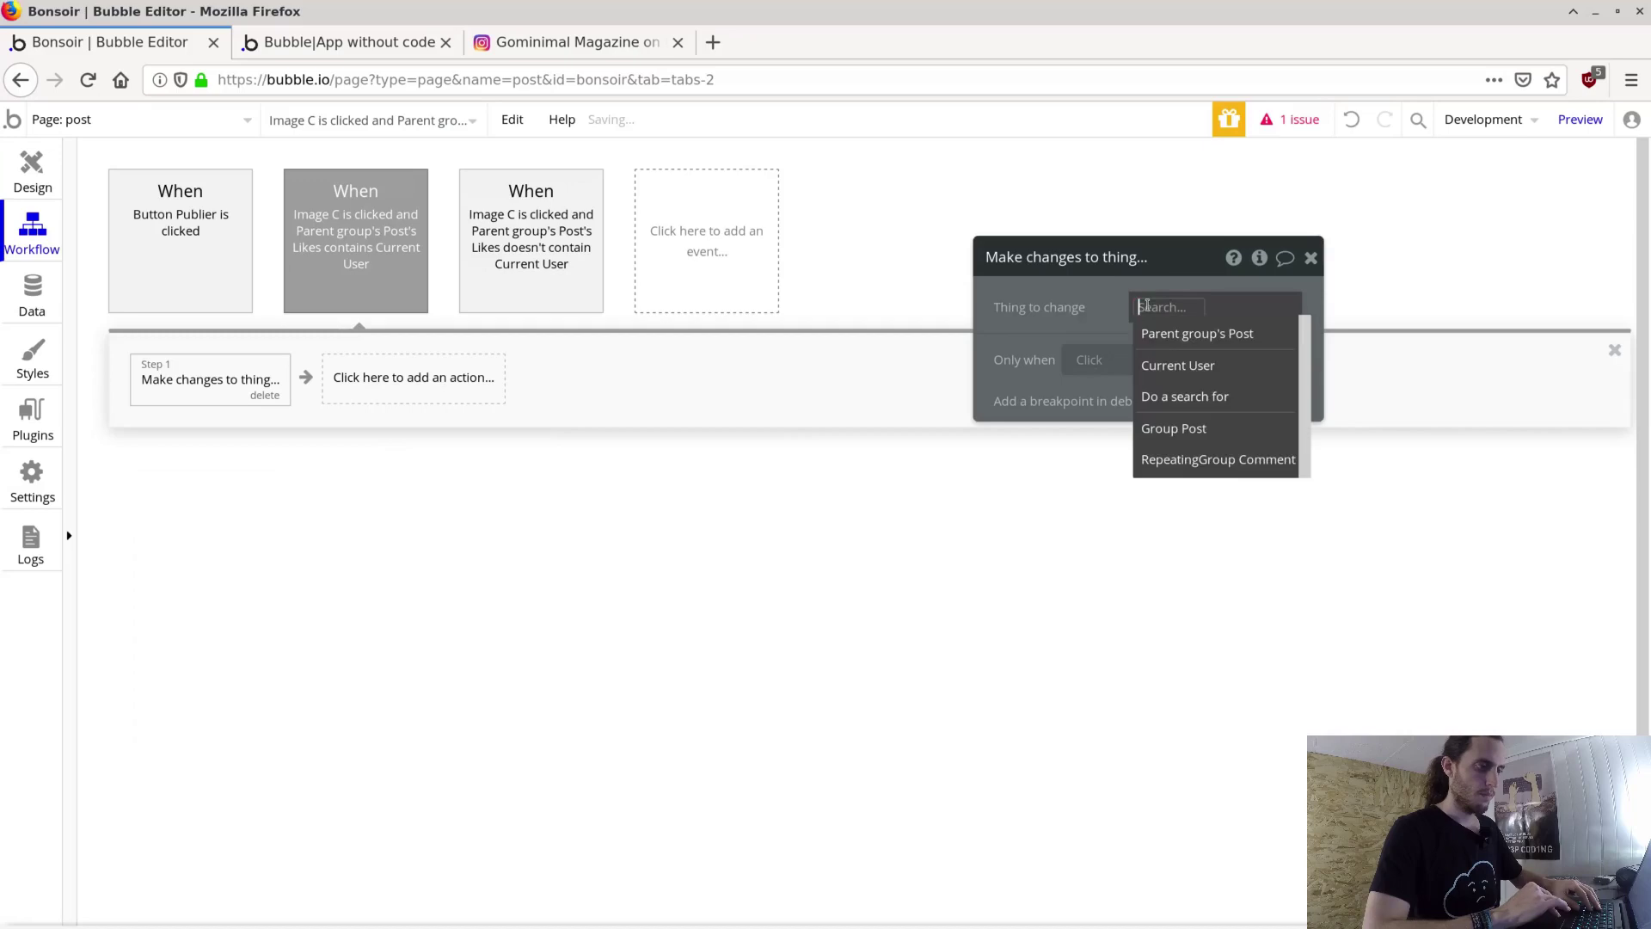
pyautogui.click(1188, 337)
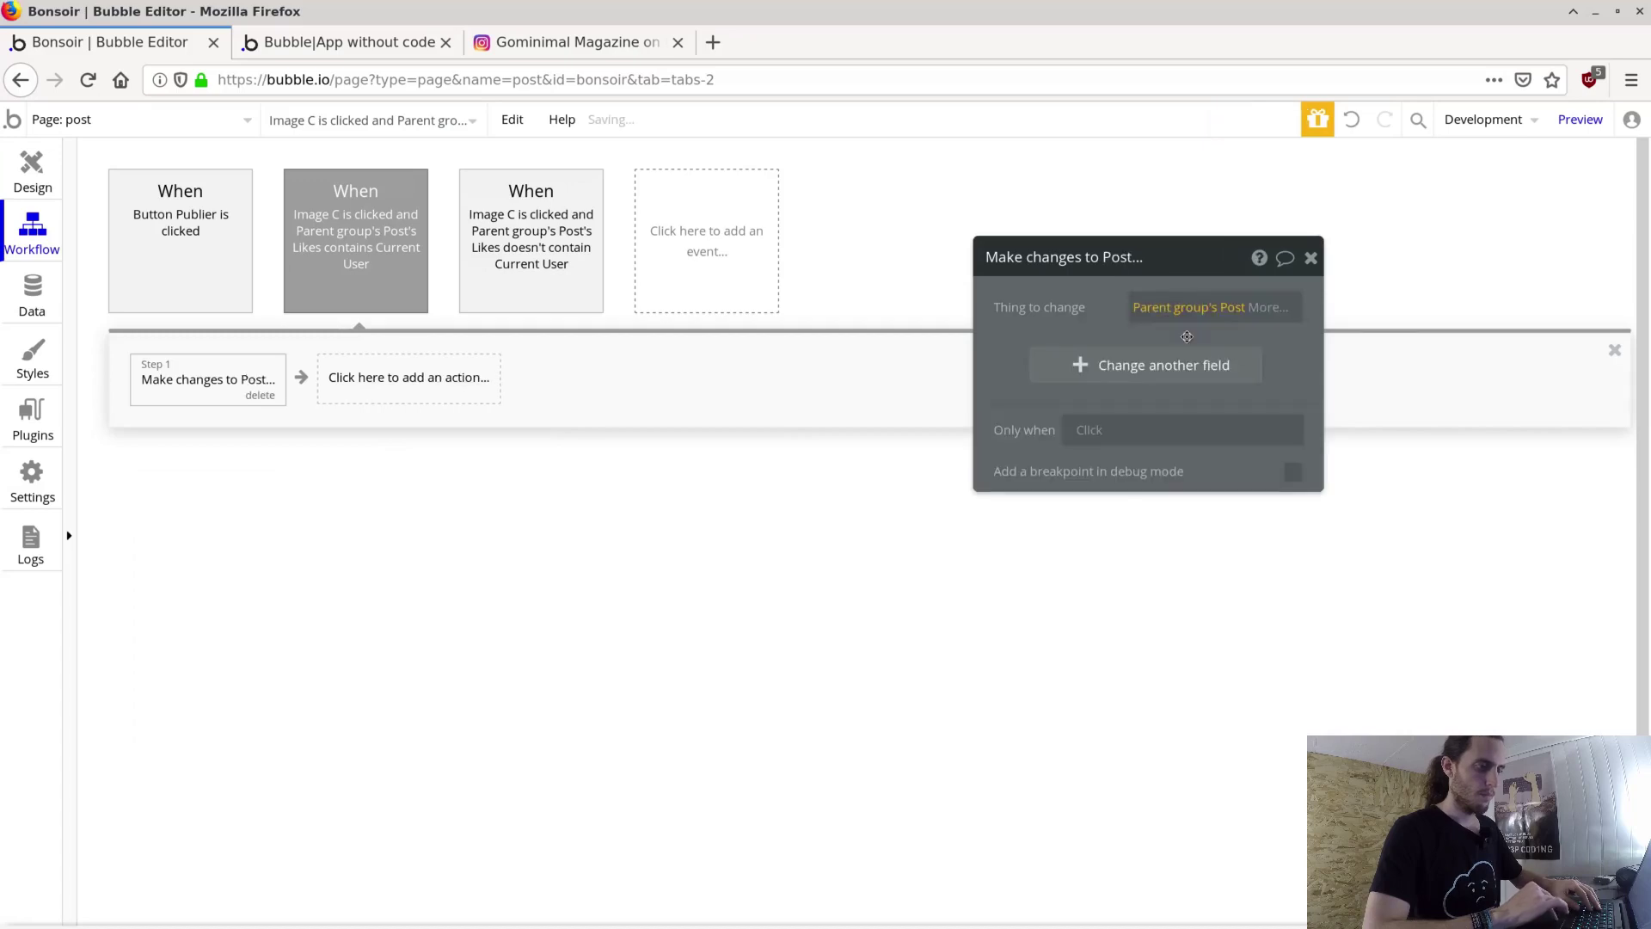
pyautogui.click(1118, 372)
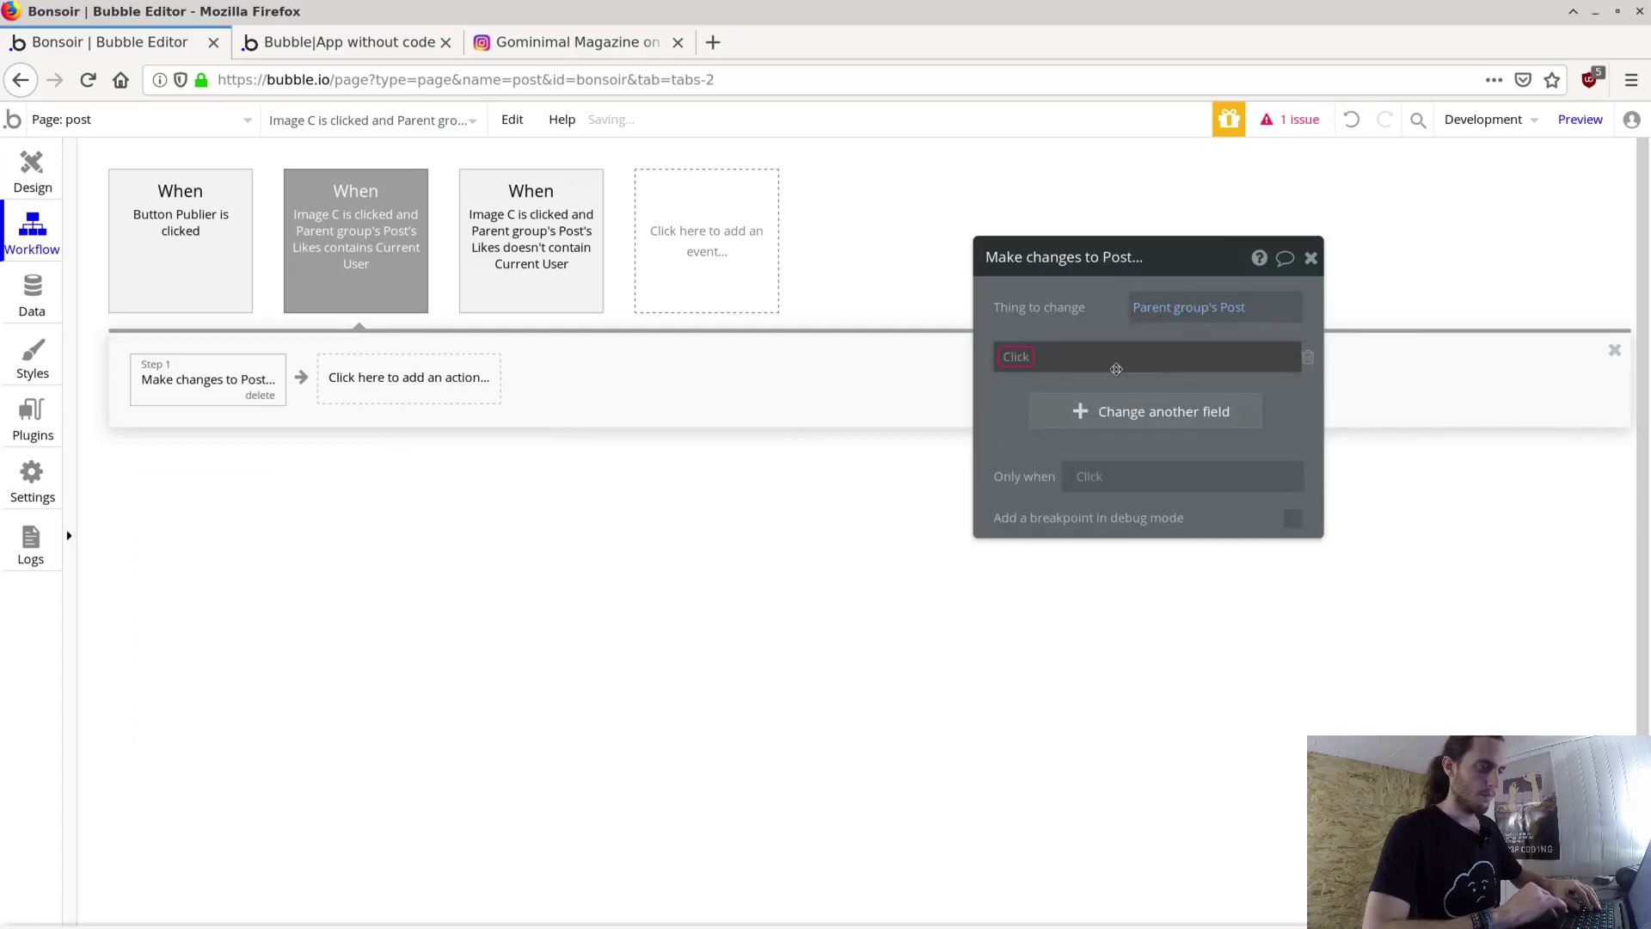
pyautogui.click(1017, 354)
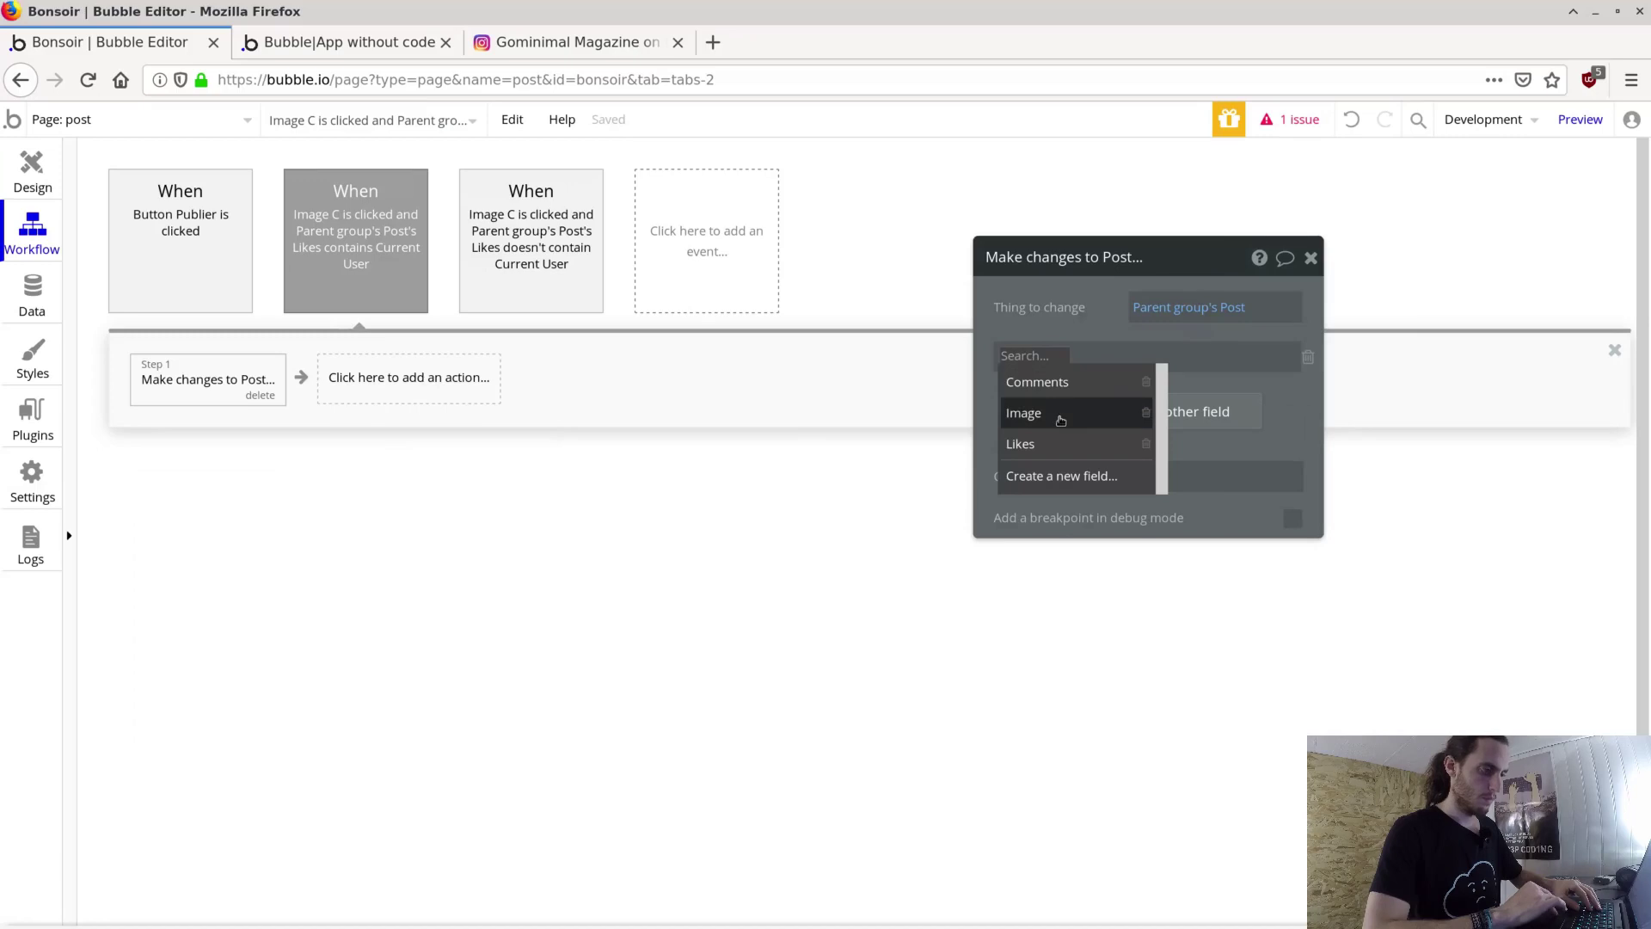
pyautogui.click(1056, 456)
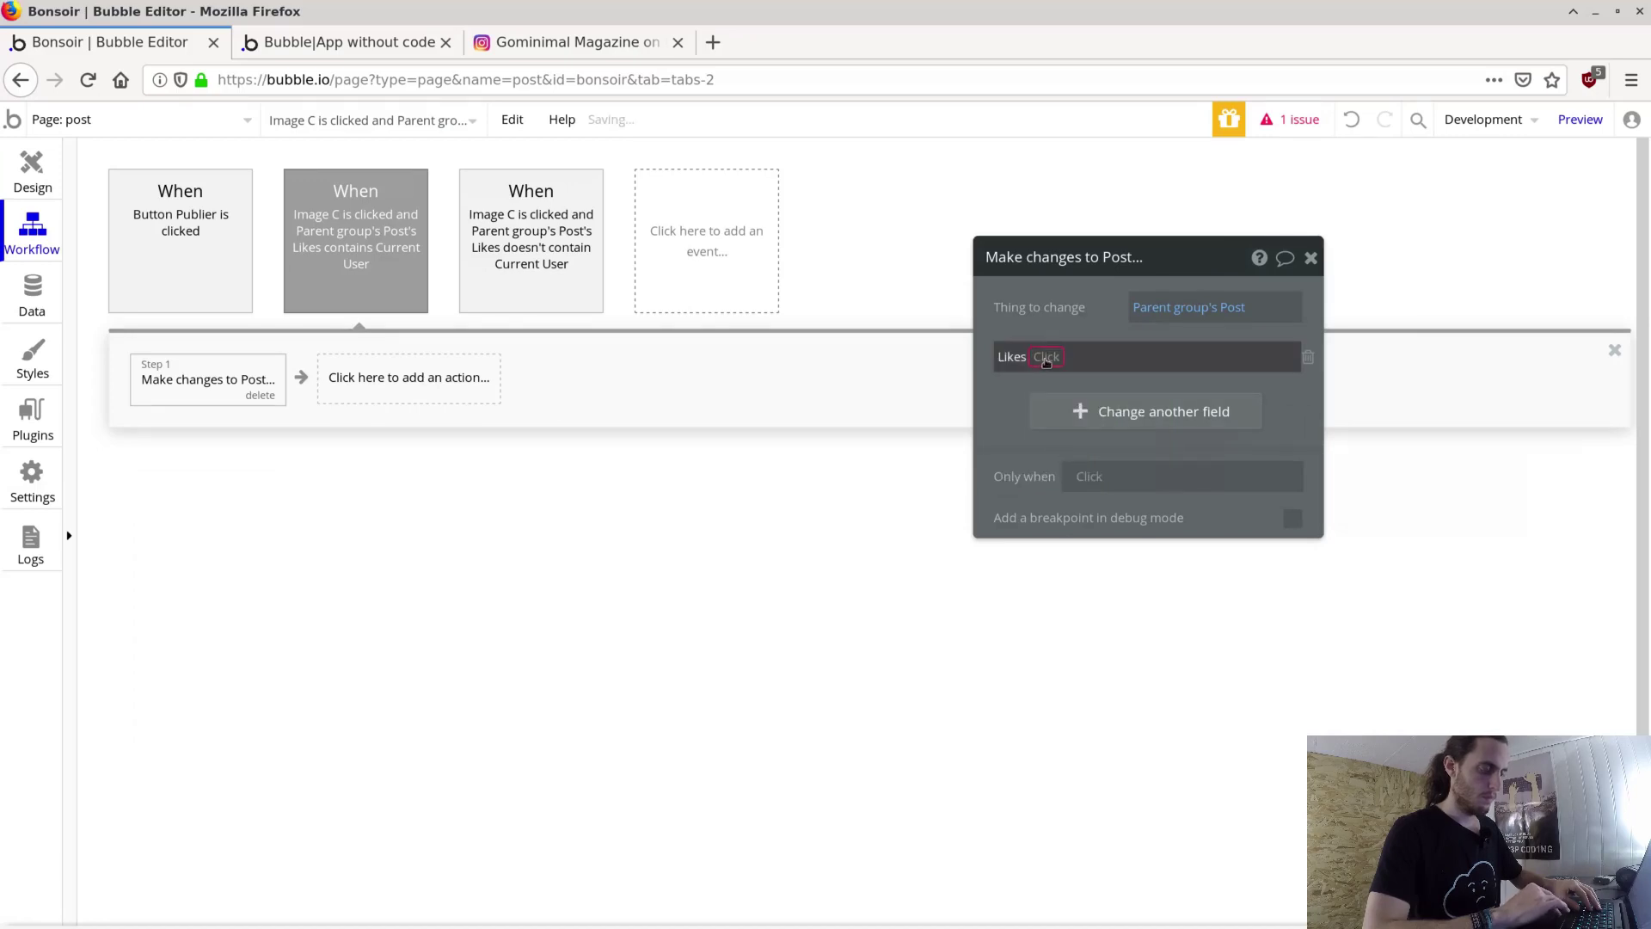
pyautogui.click(1046, 357)
pyautogui.click(1094, 418)
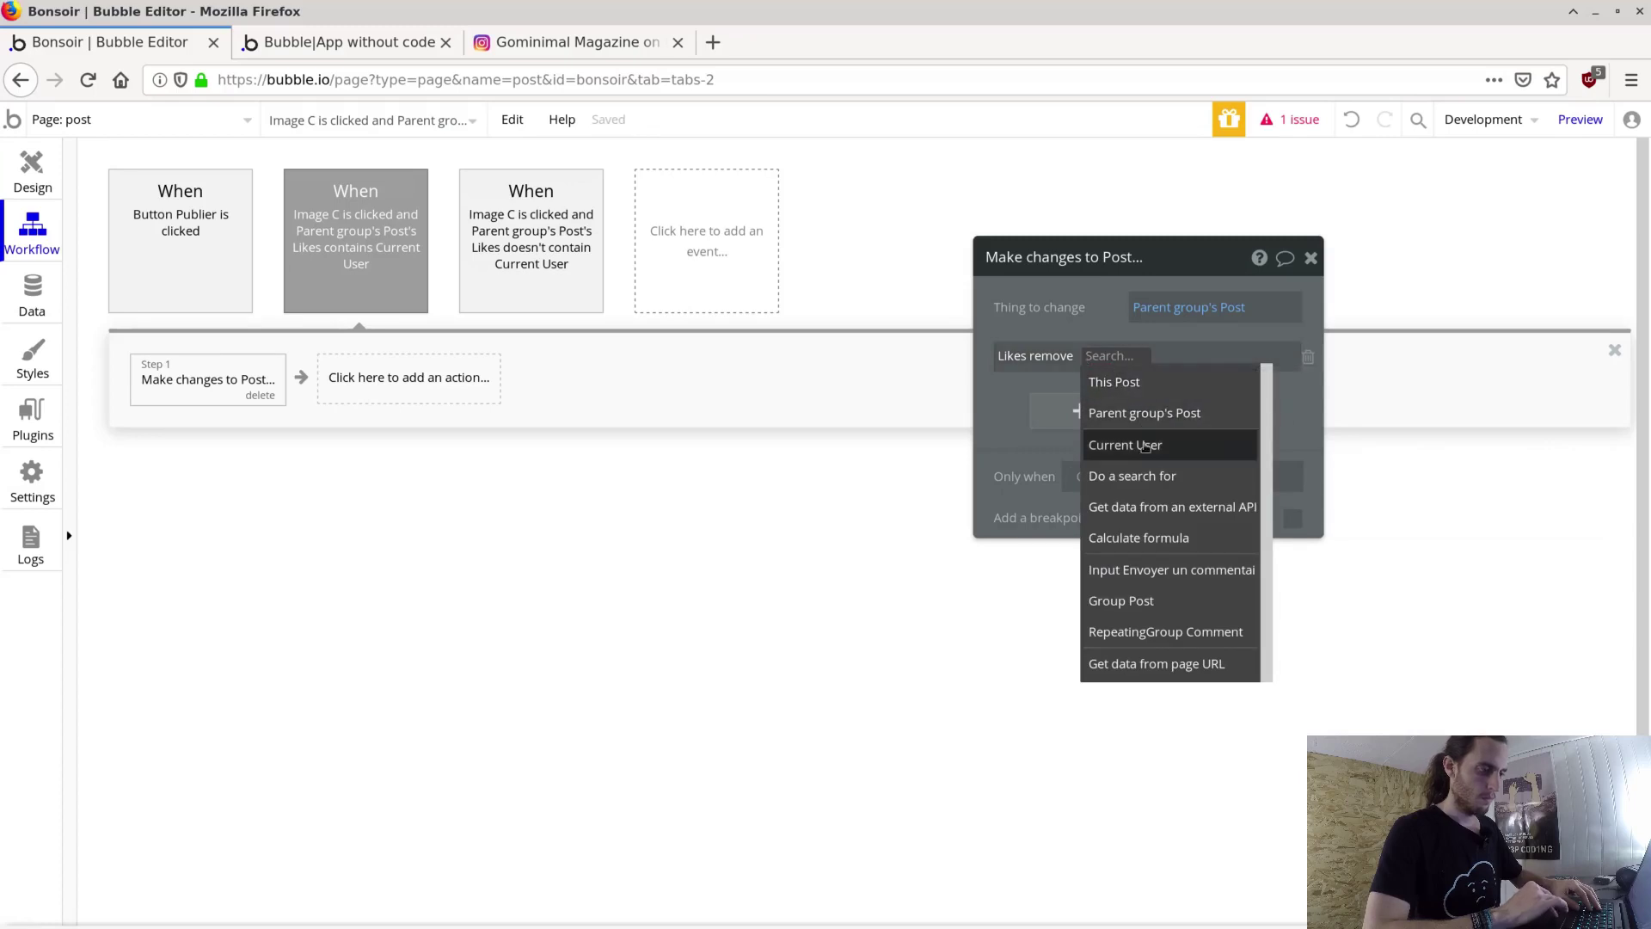
pyautogui.click(1118, 445)
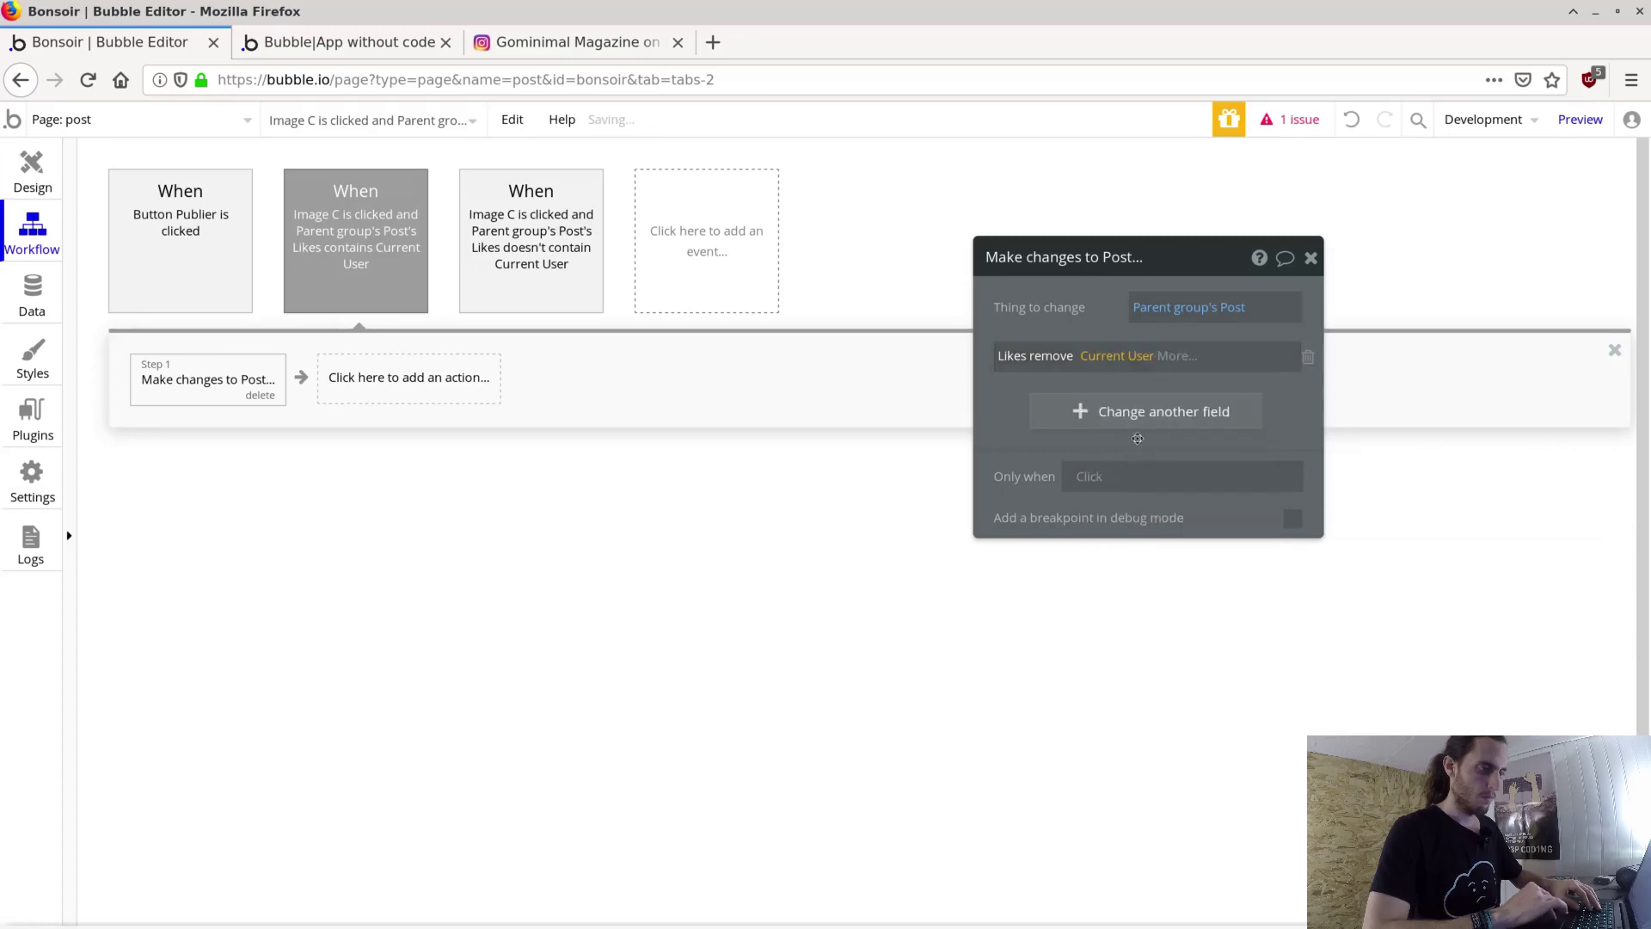
pyautogui.click(845, 452)
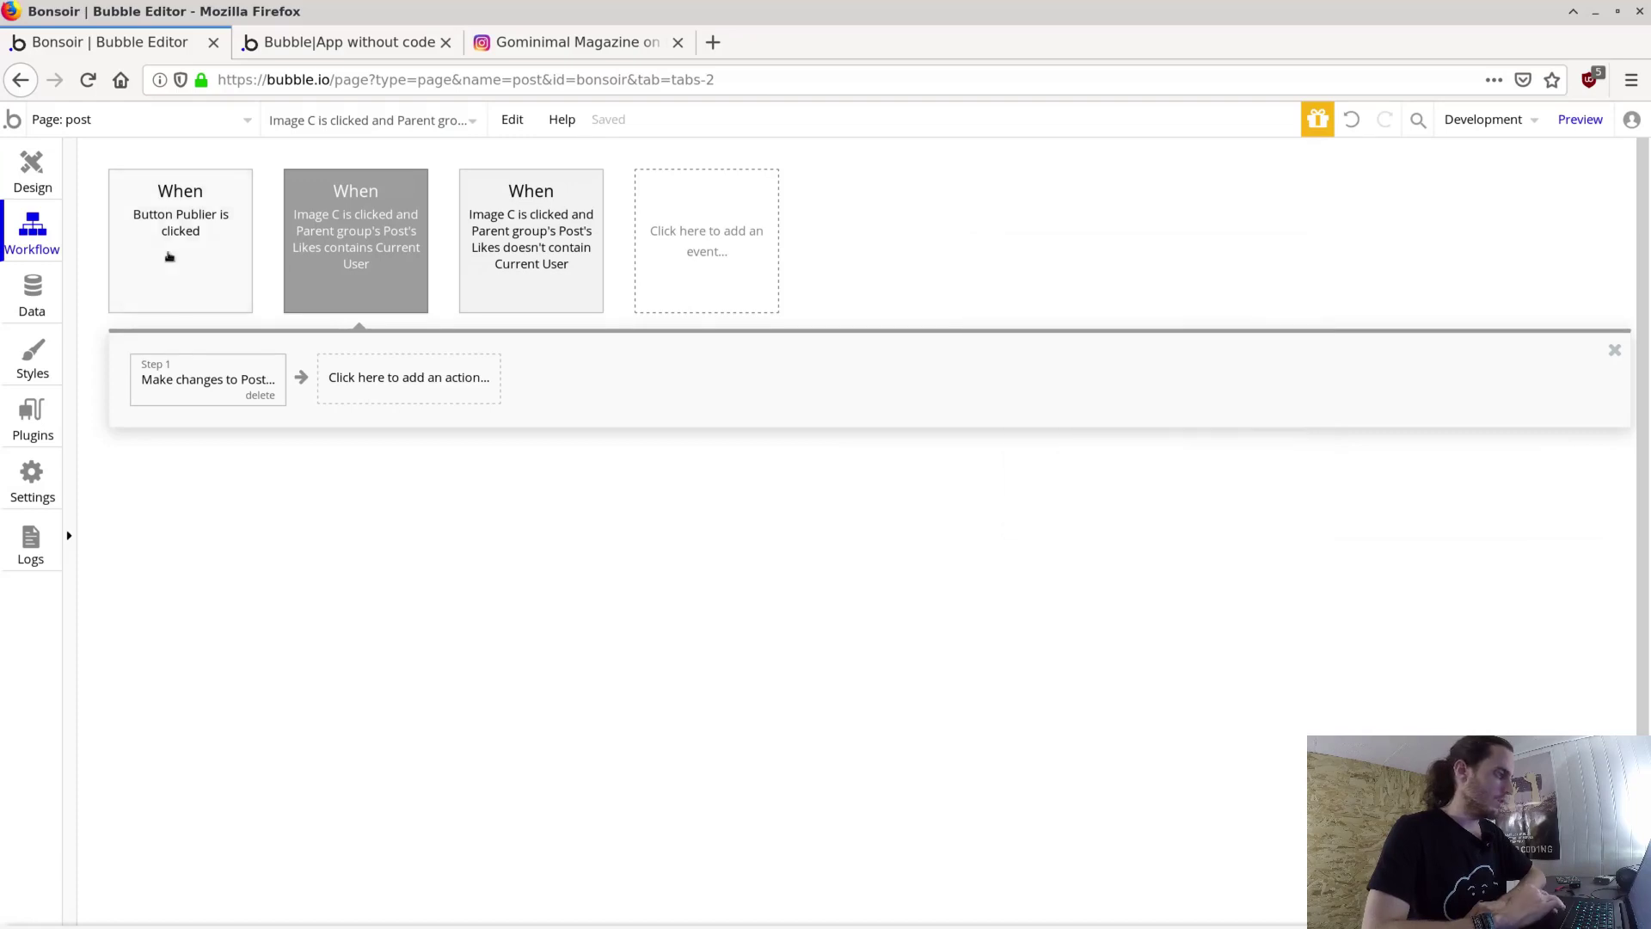
# Add an Image C condition for when Parent group's Post's Likes contains Current User
pyautogui.click(21, 178)
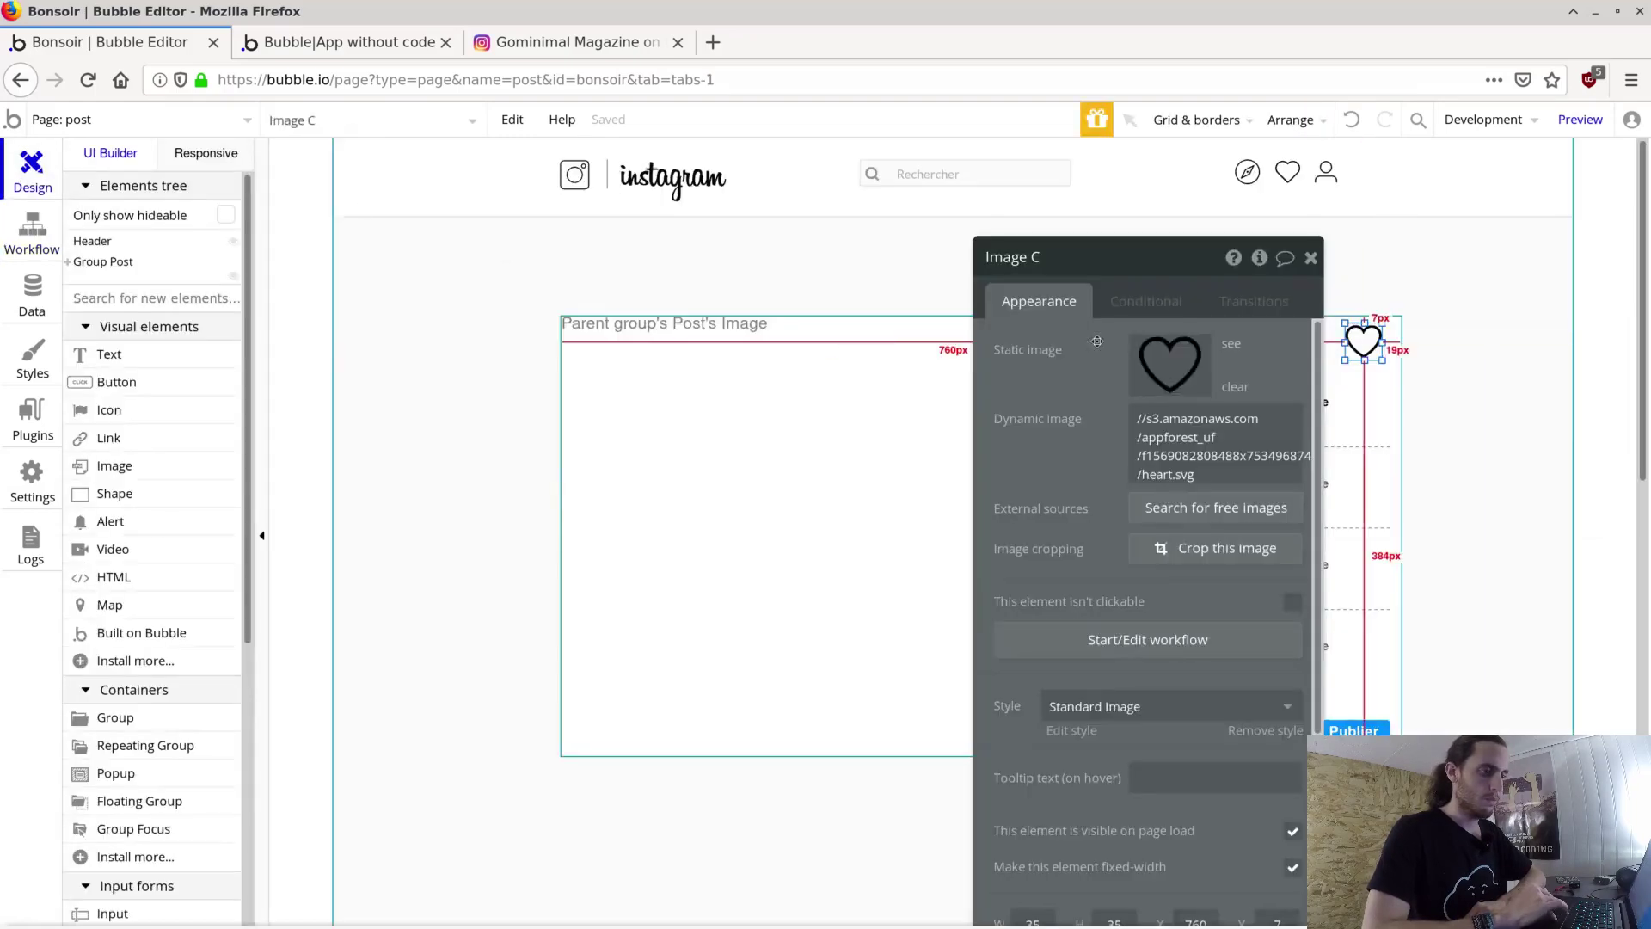
pyautogui.click(1151, 300)
pyautogui.click(1137, 348)
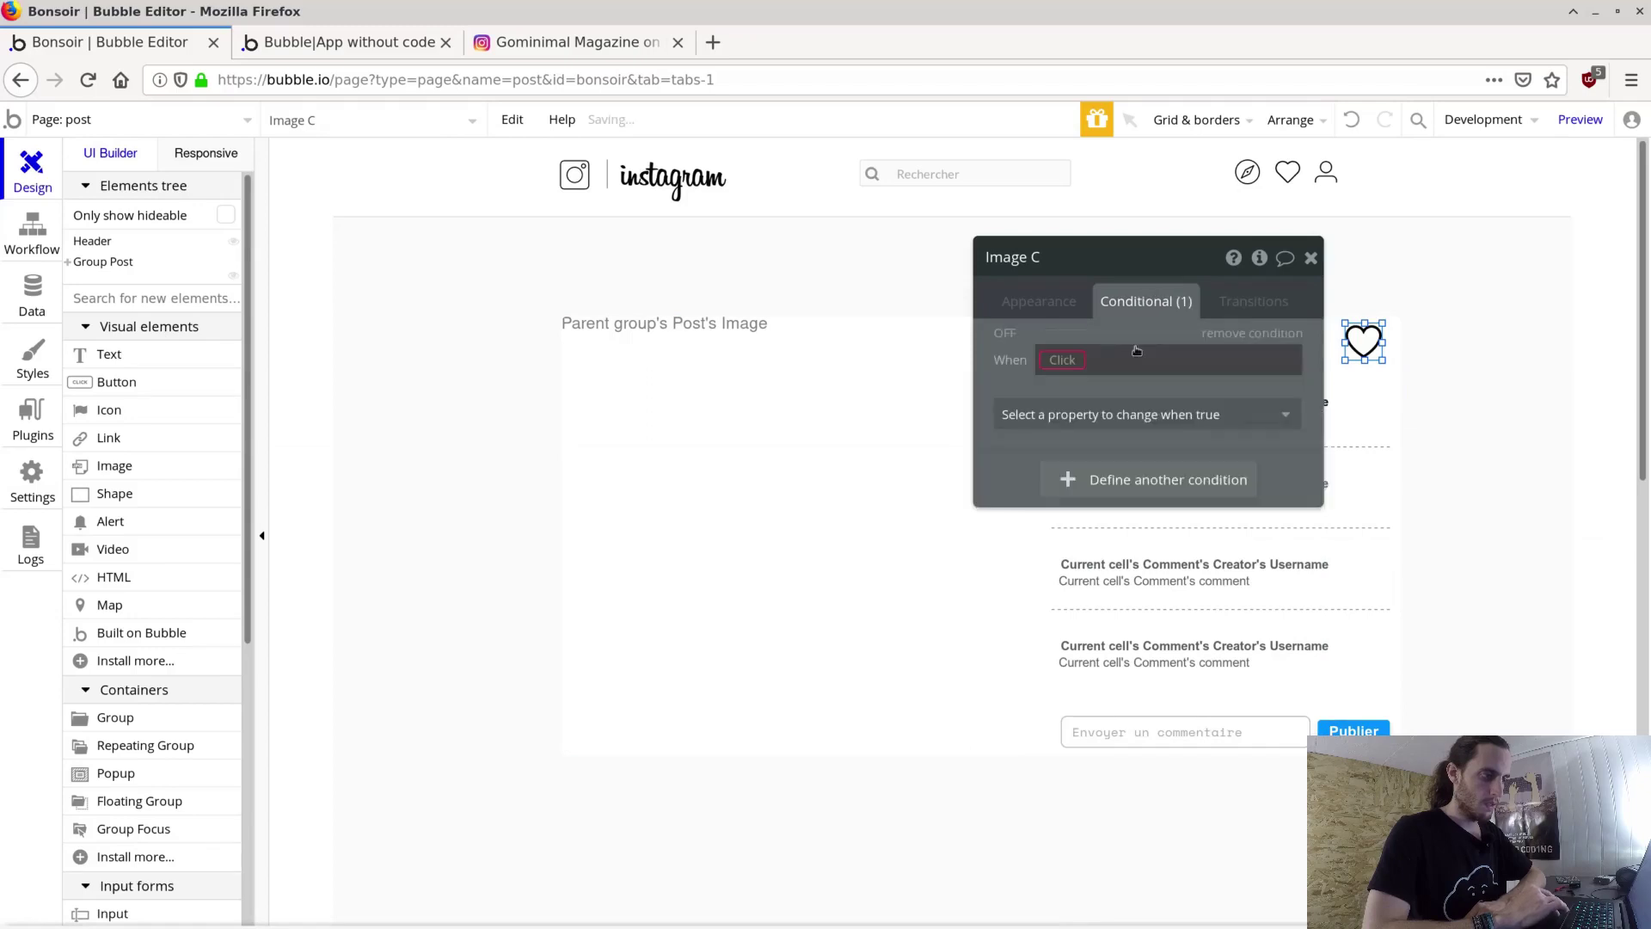
pyautogui.click(1074, 360)
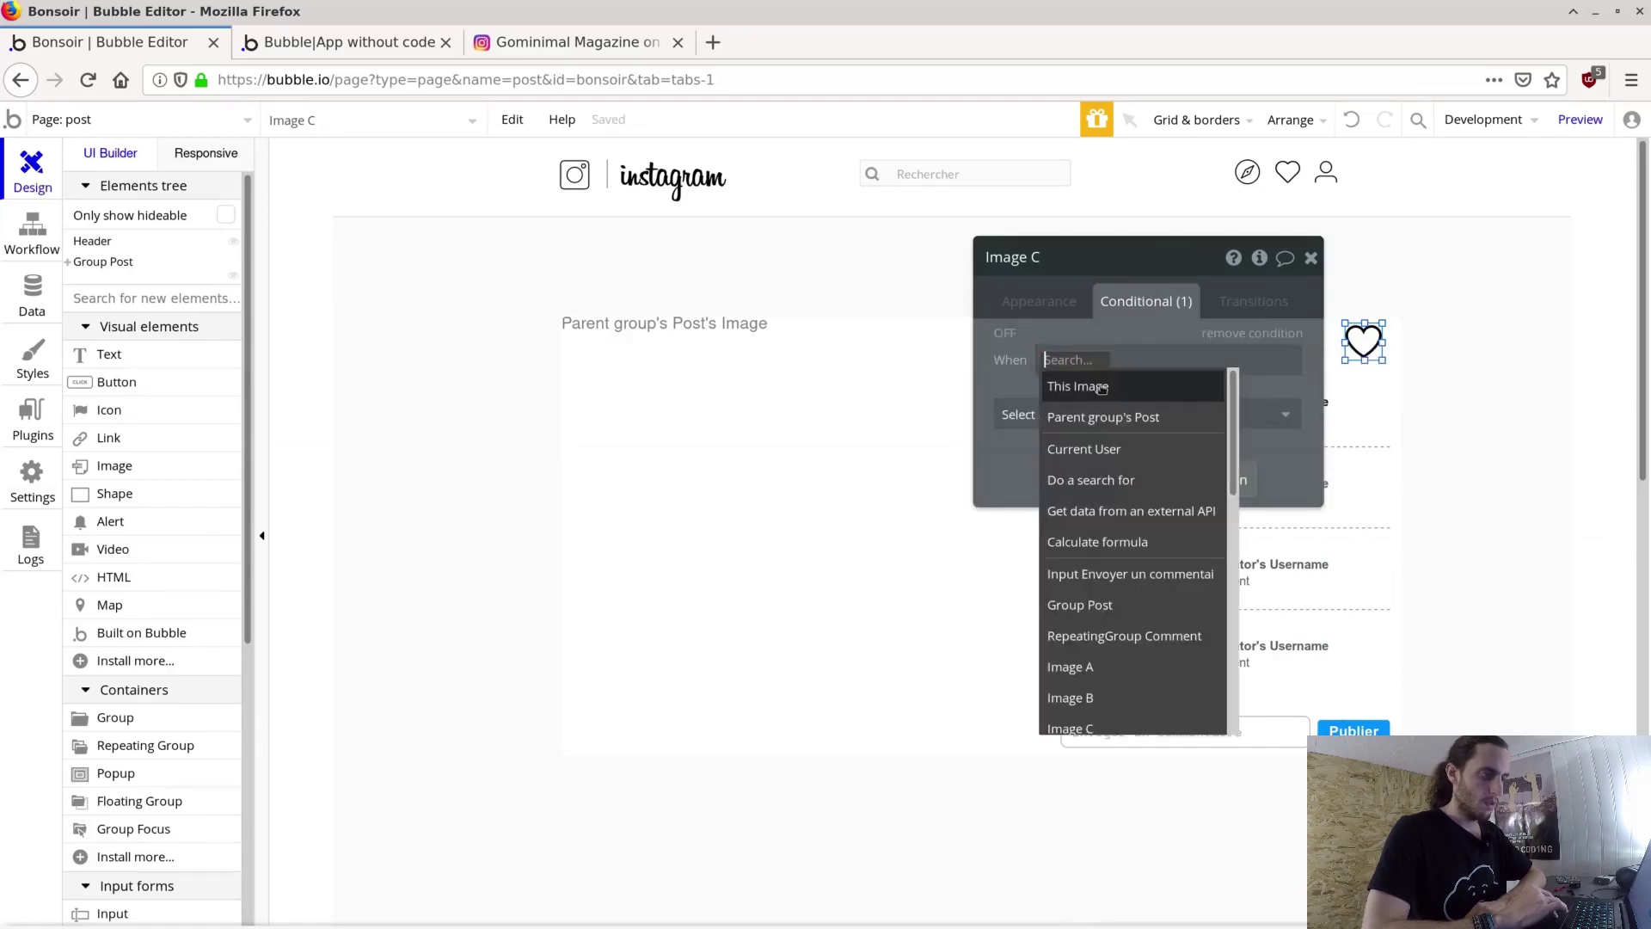
pyautogui.click(1146, 418)
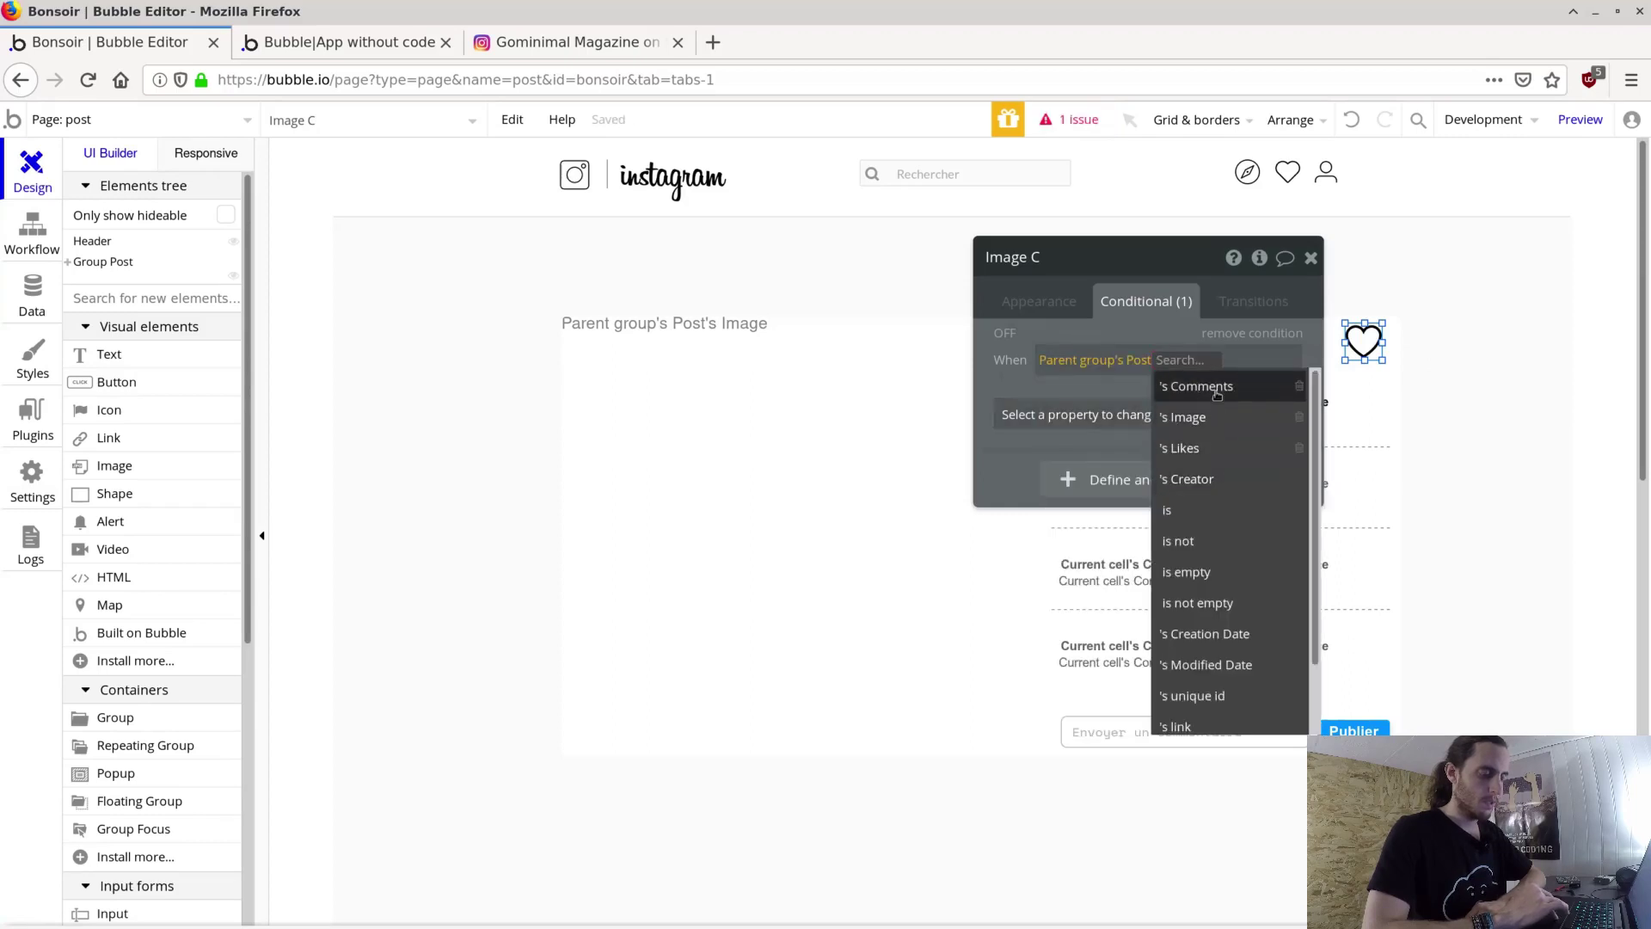
pyautogui.click(1219, 450)
pyautogui.click(1261, 427)
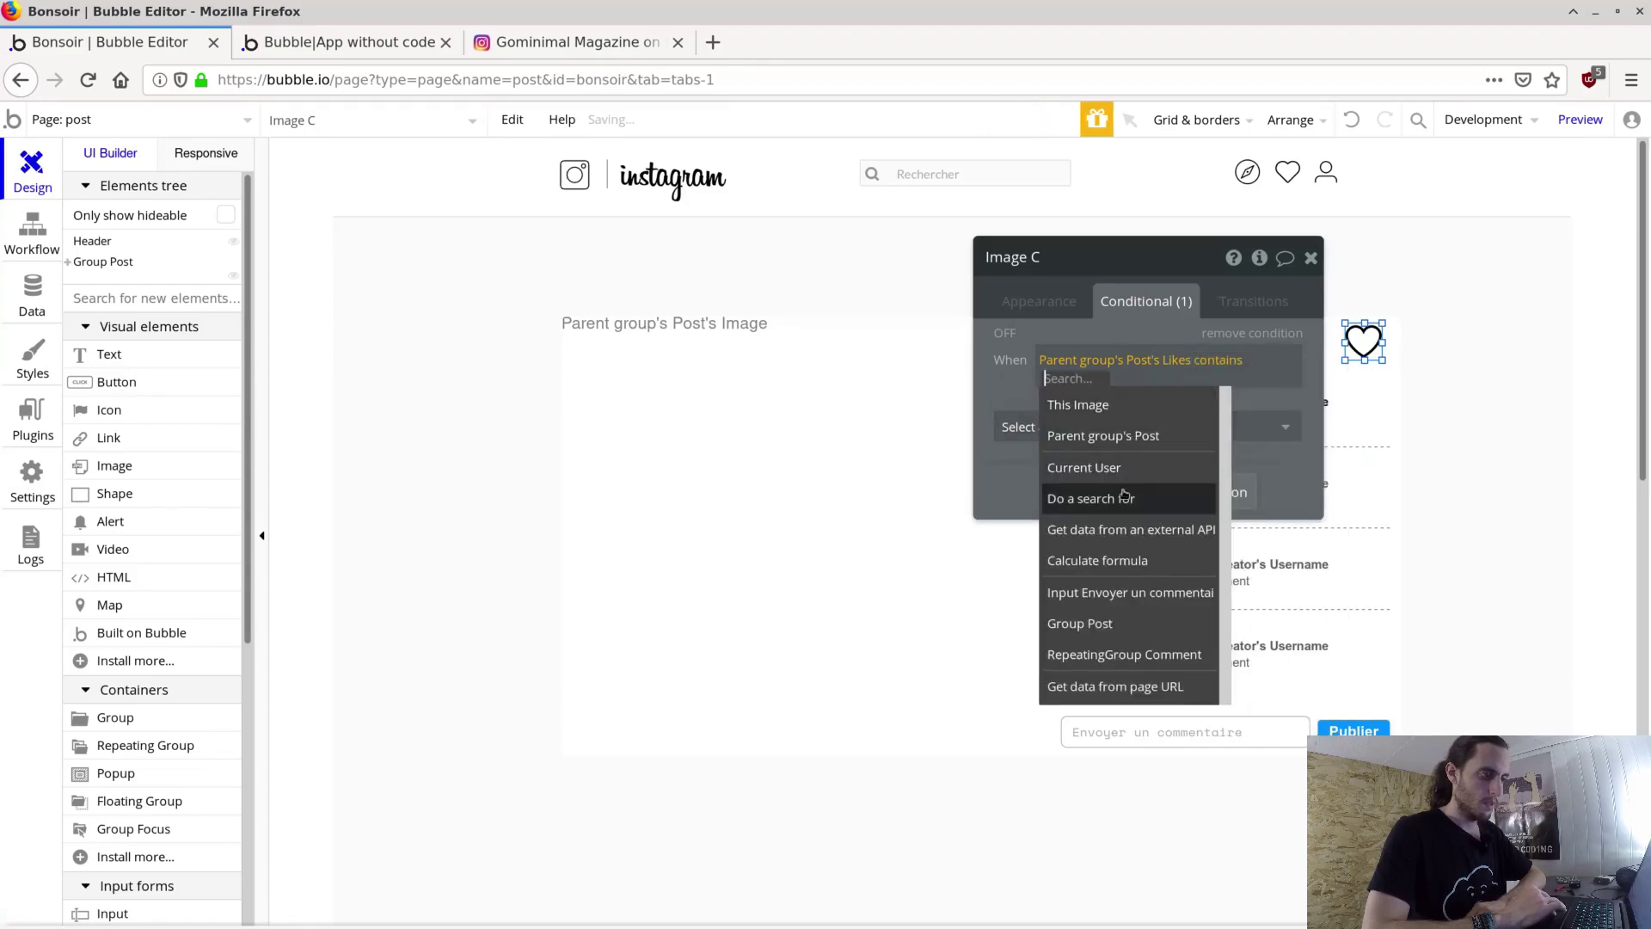
pyautogui.click(1139, 468)
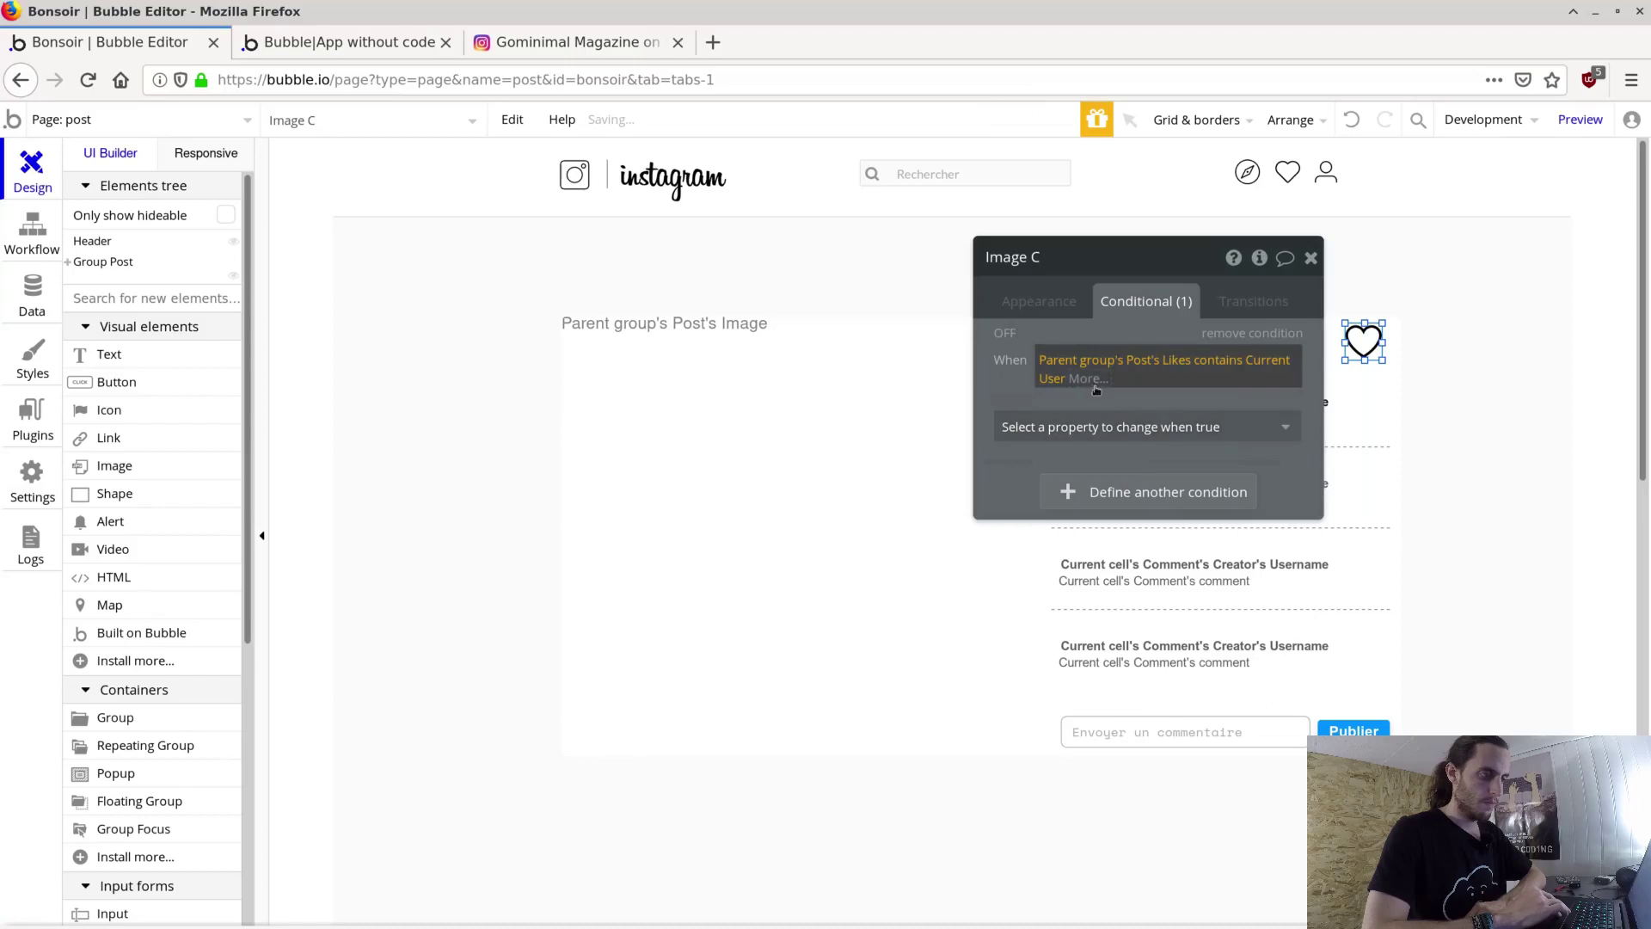
# Make that condition change the image source to heart-2.svg, then refresh the app preview
pyautogui.click(1095, 434)
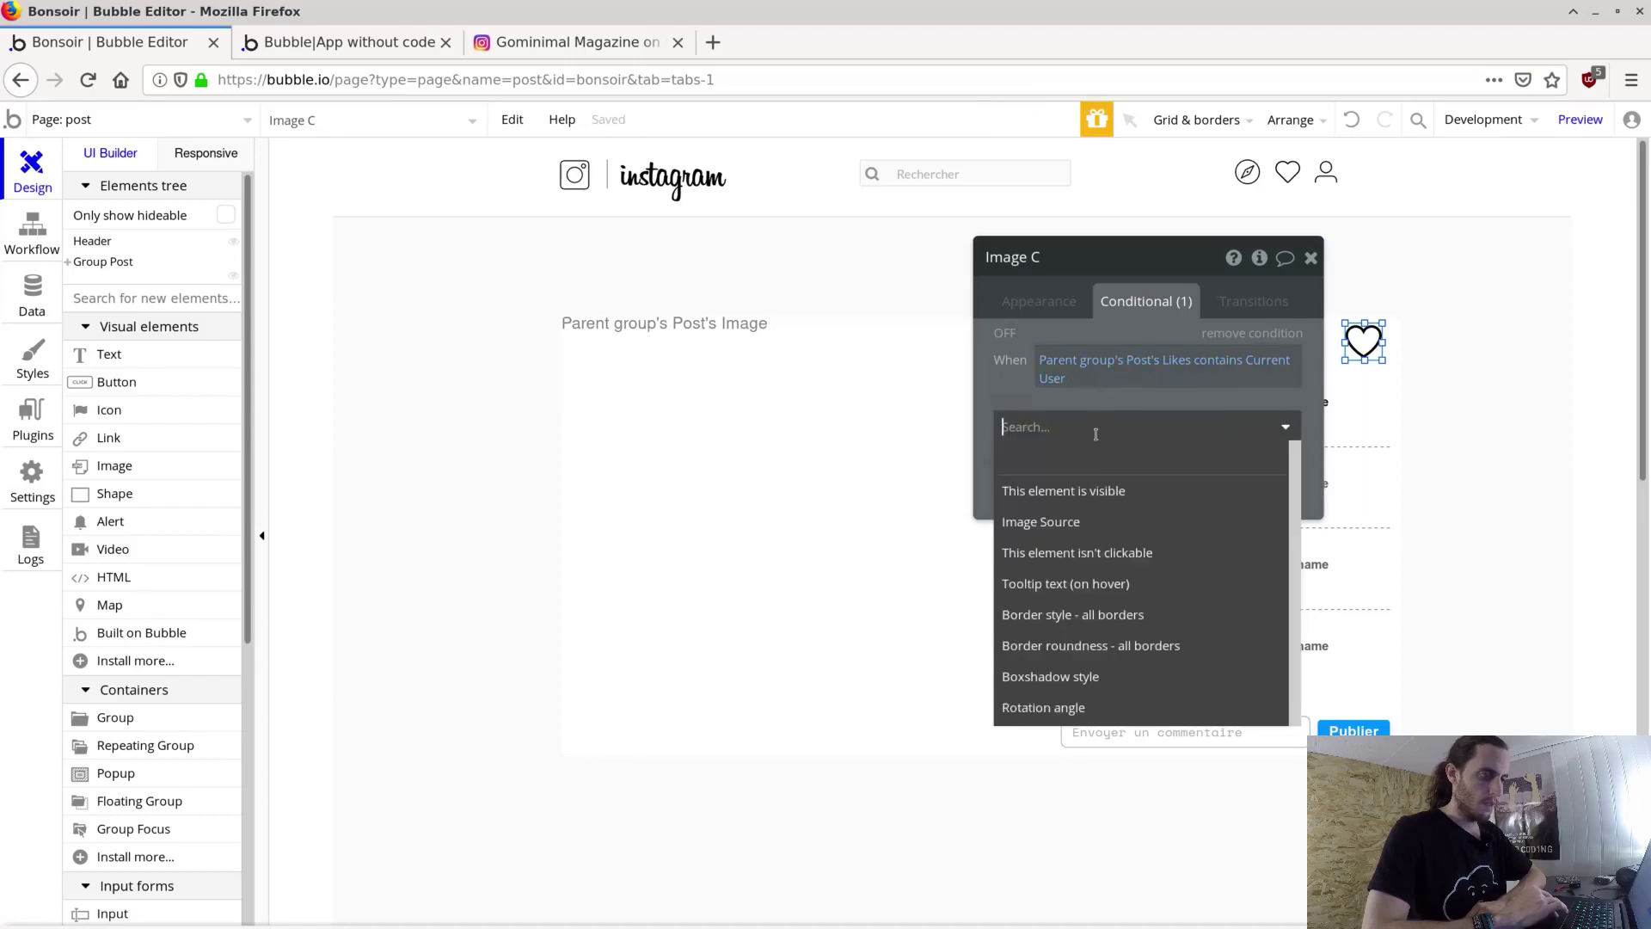
pyautogui.click(1087, 519)
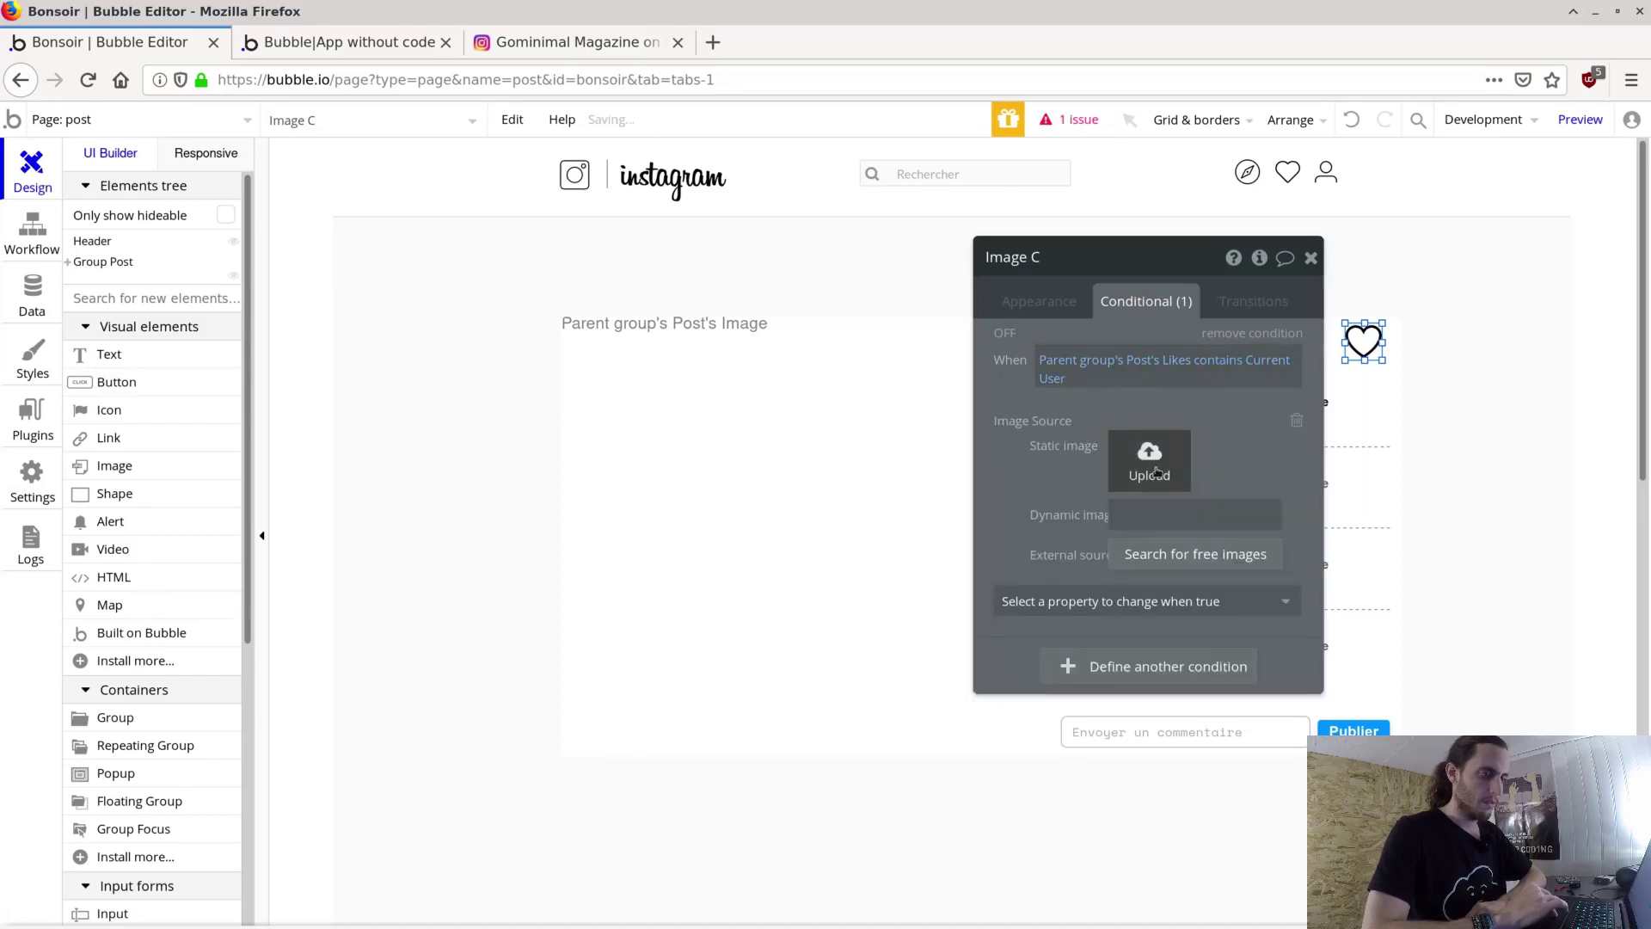
pyautogui.click(1152, 464)
pyautogui.doubleClick(539, 303)
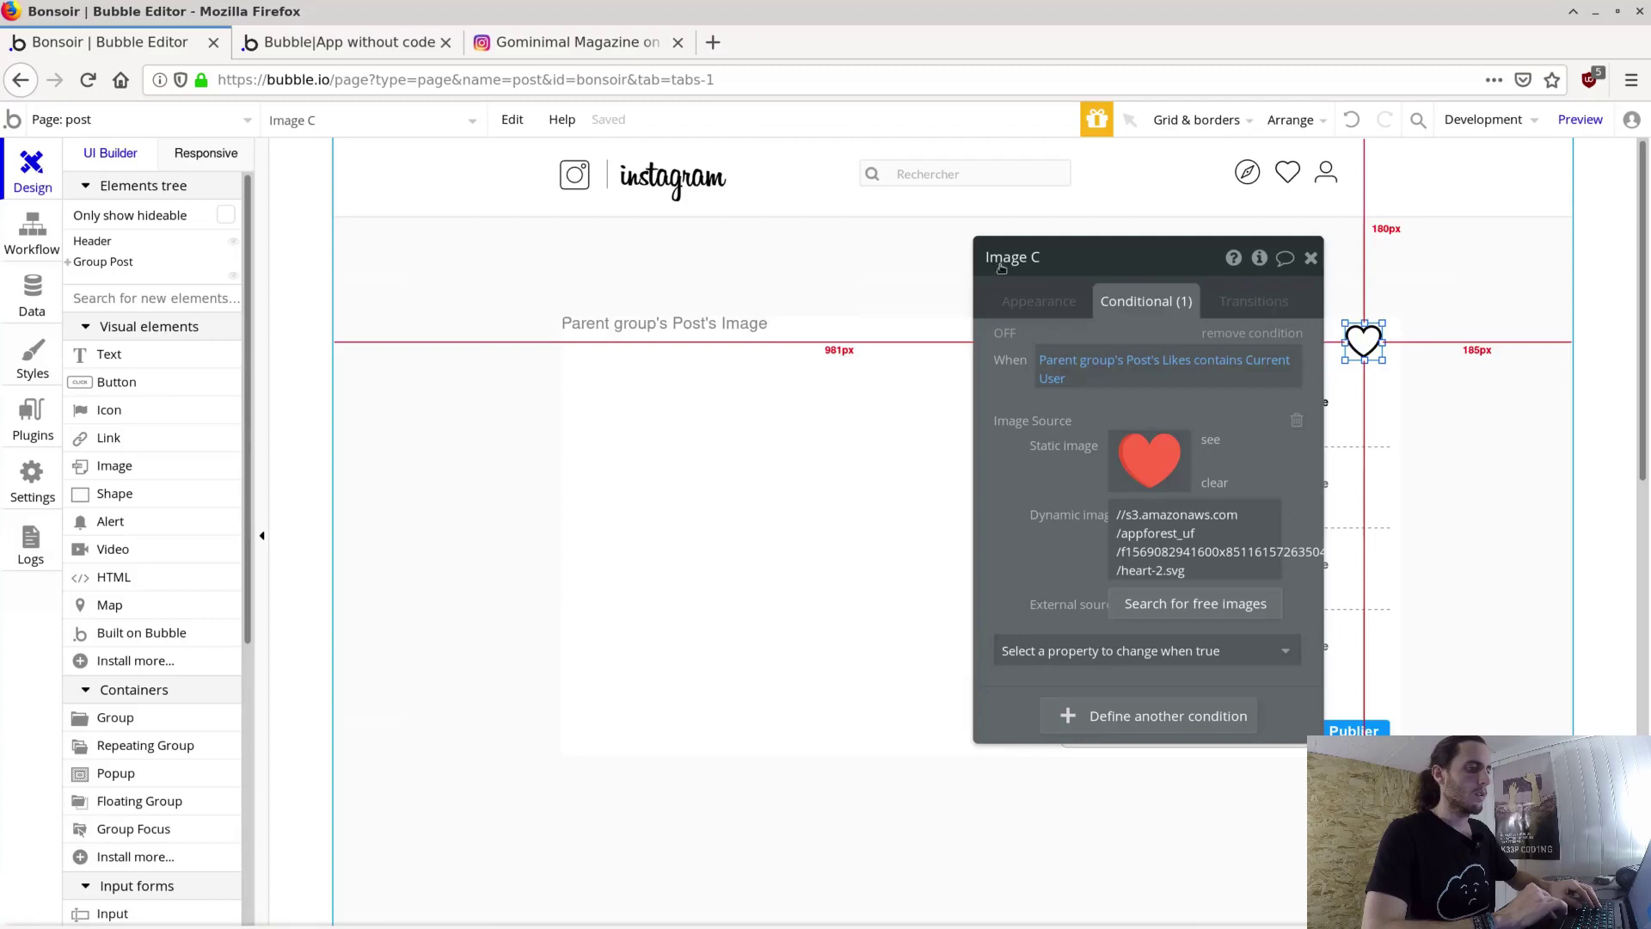
pyautogui.hotkey('ctrl', 'Tab')
pyautogui.press('F5')
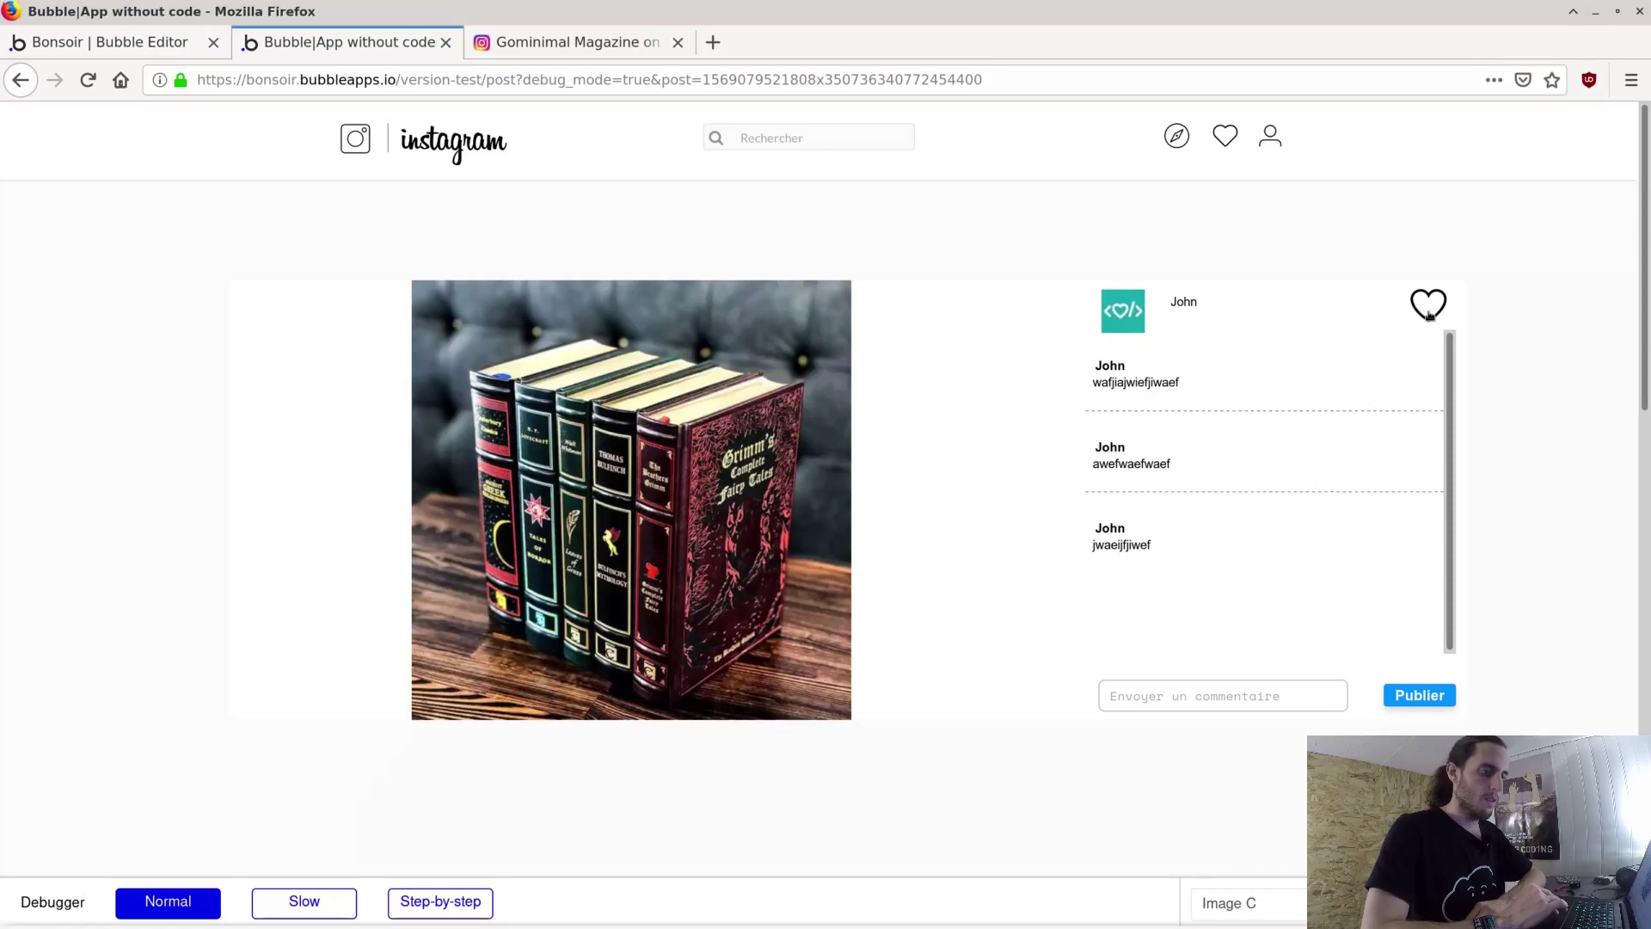
pyautogui.click(1428, 307)
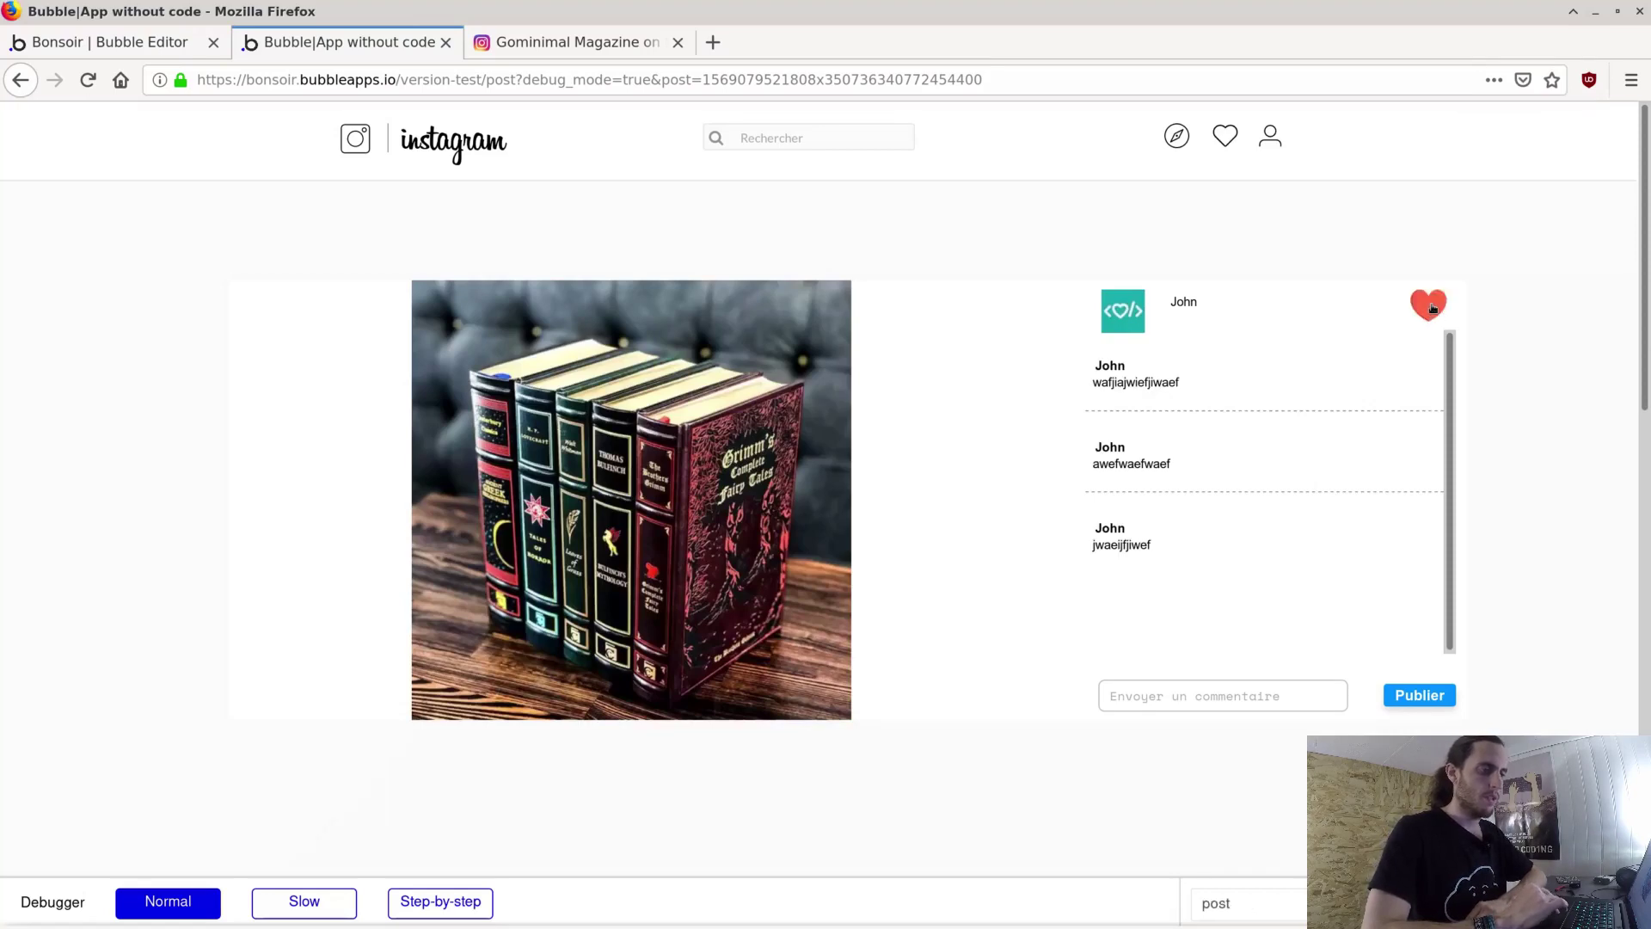
pyautogui.click(1431, 307)
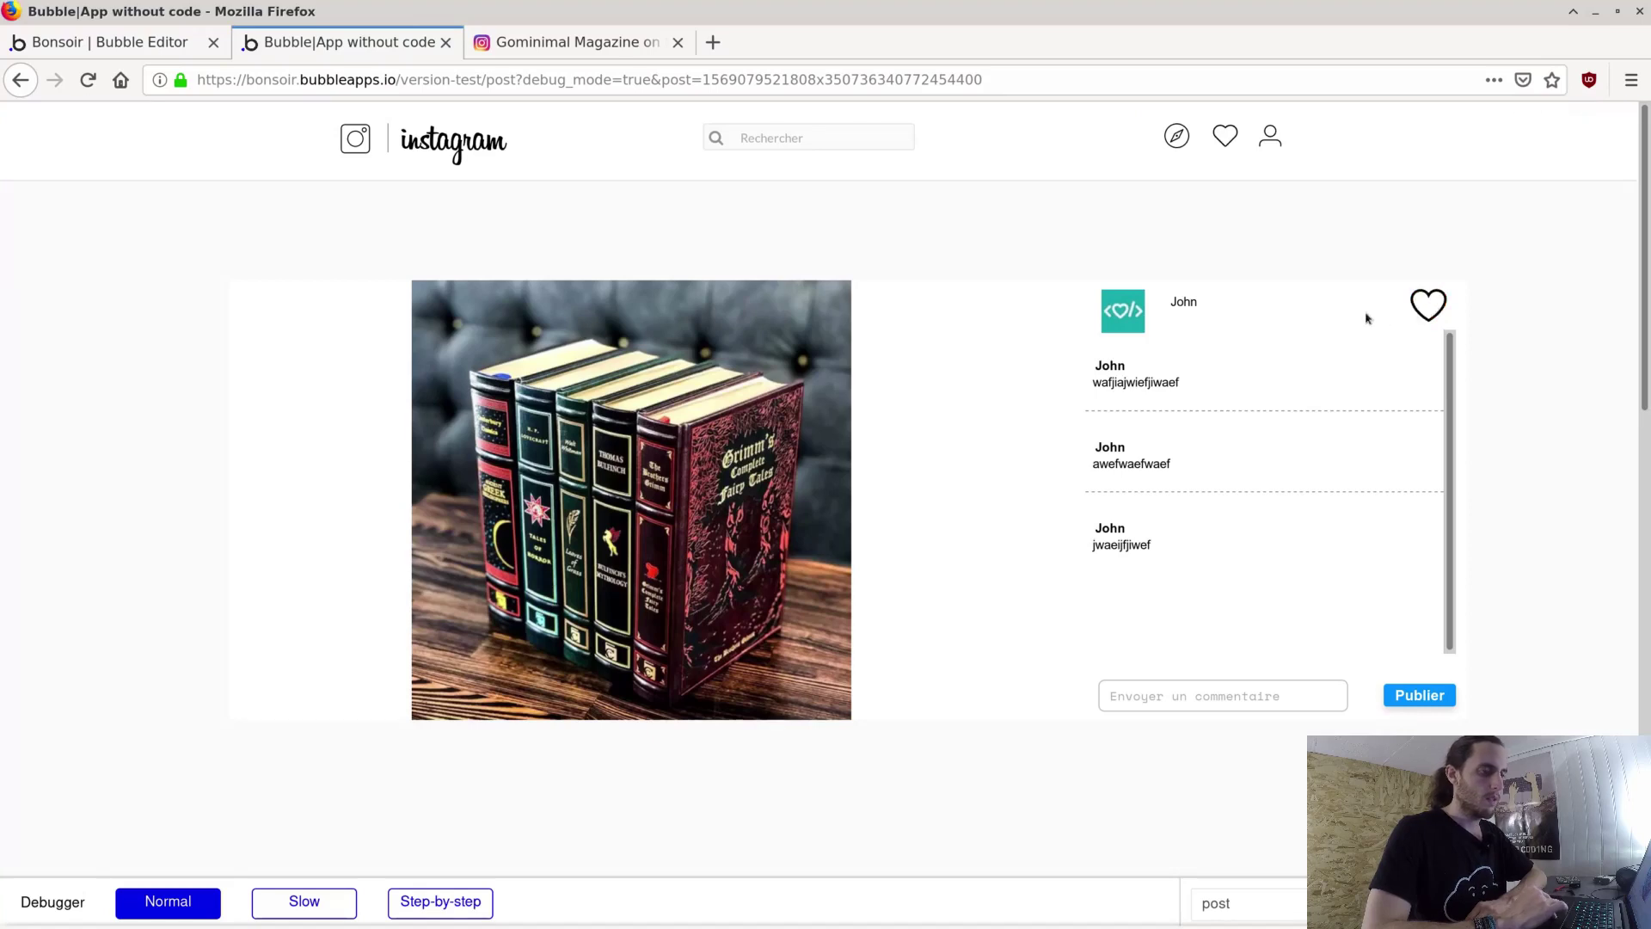